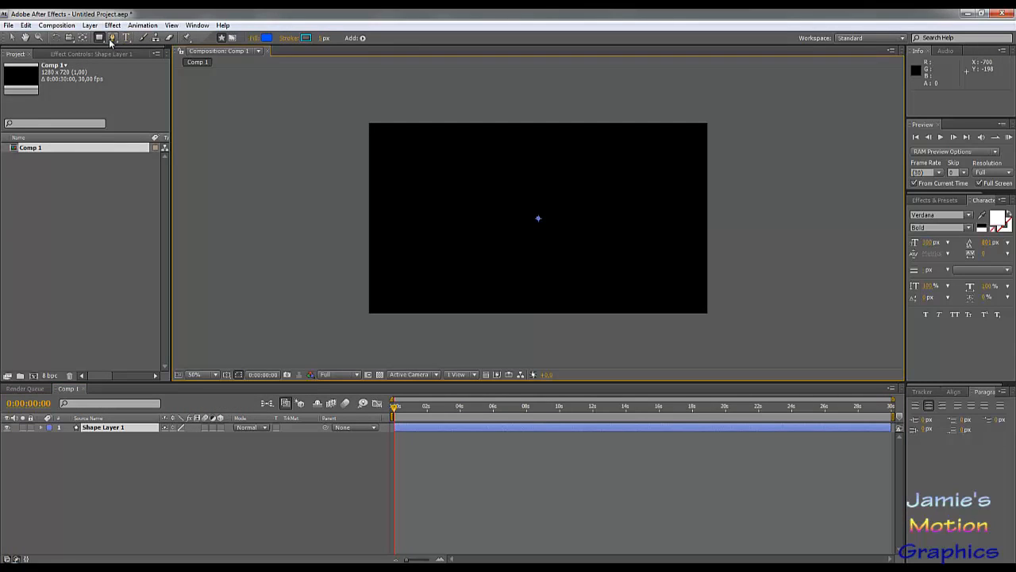
# Draw a small five-pointed star just above the composition's centre with the Star tool and expand its polystar path properties.
pyautogui.click(100, 38)
pyautogui.click(134, 87)
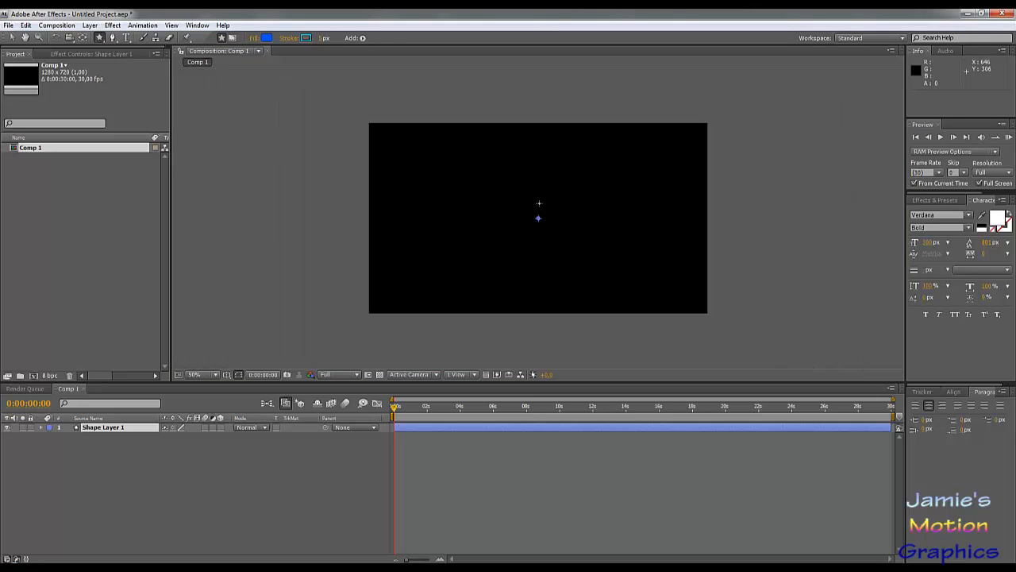
pyautogui.moveTo(538, 198)
pyautogui.mouseDown()
pyautogui.moveTo(539, 227)
pyautogui.moveTo(537, 180)
pyautogui.moveTo(540, 211)
pyautogui.mouseUp()
pyautogui.press('Down')
pyautogui.press('Down')
pyautogui.press('Down')
pyautogui.press('Down')
pyautogui.press('Down')
pyautogui.press('Down')
pyautogui.press('Down')
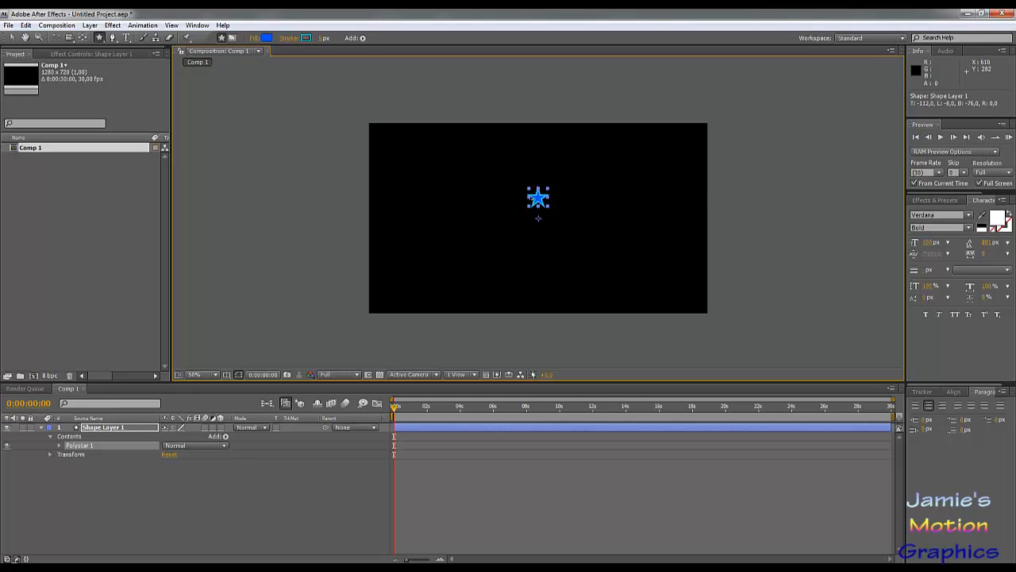
pyautogui.press('.')
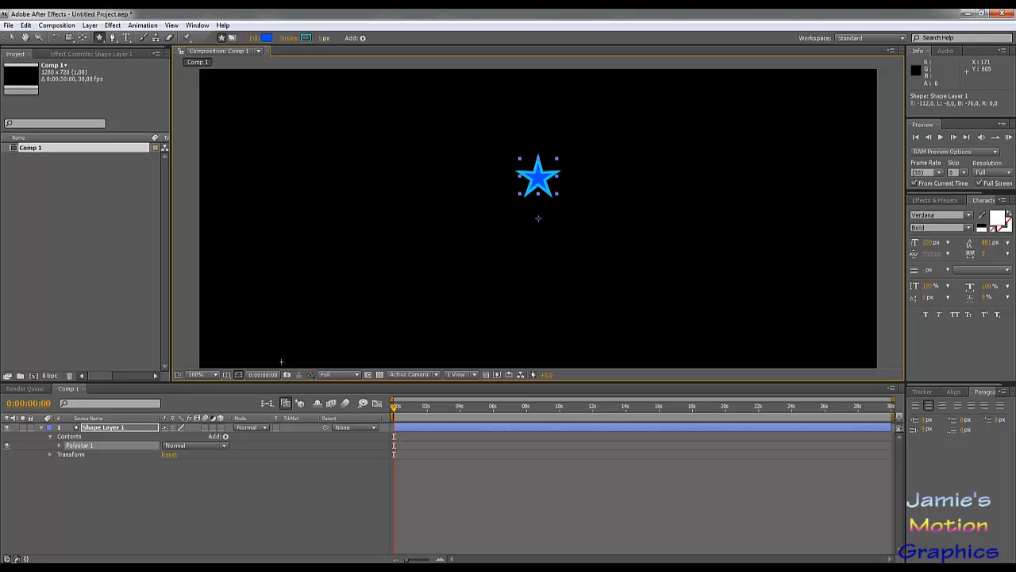
pyautogui.click(59, 446)
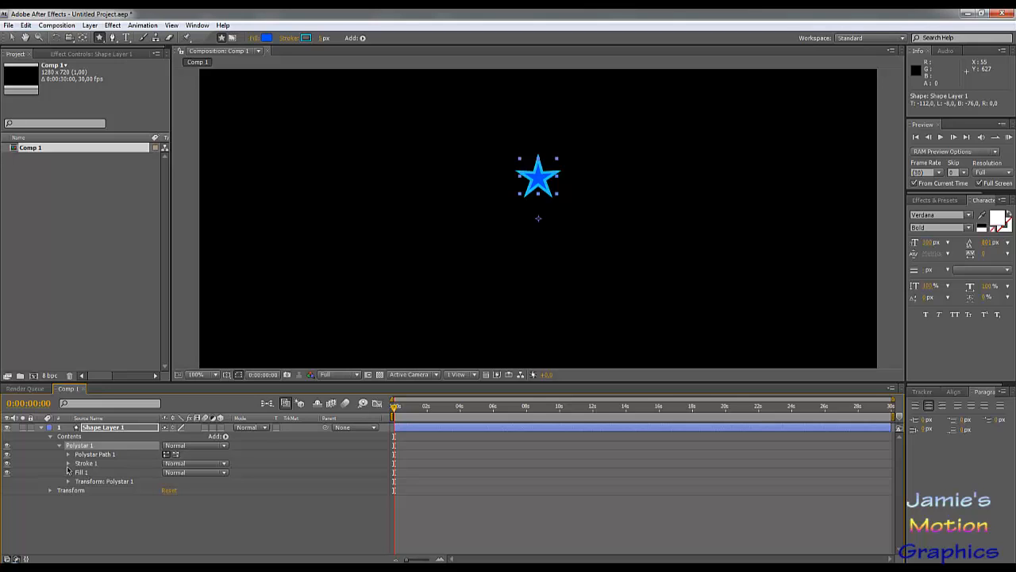
pyautogui.click(68, 454)
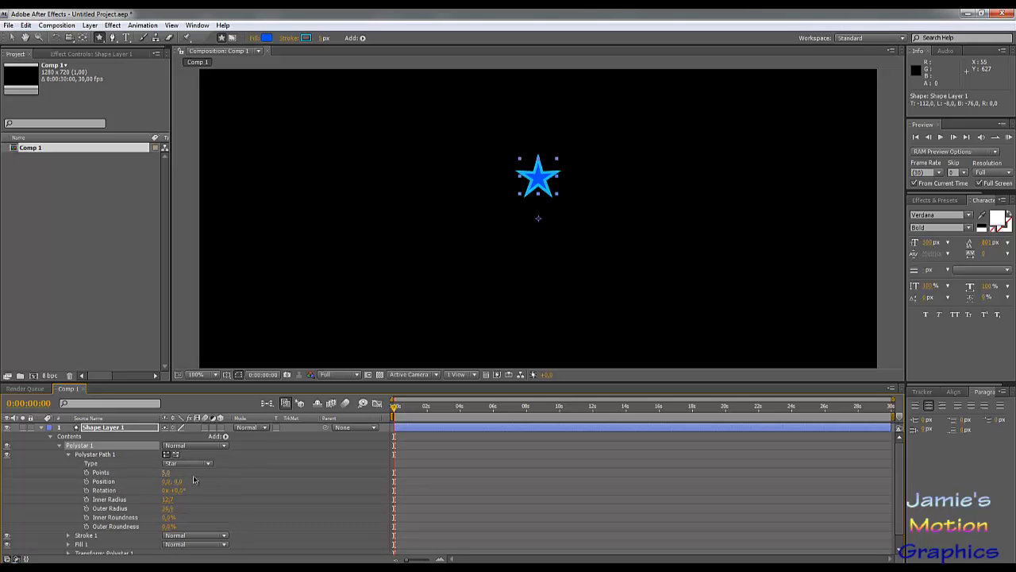
# Try 6 points on the star, and restore its Points value to 5.
pyautogui.click(166, 473)
pyautogui.write('6')
pyautogui.press('Return')
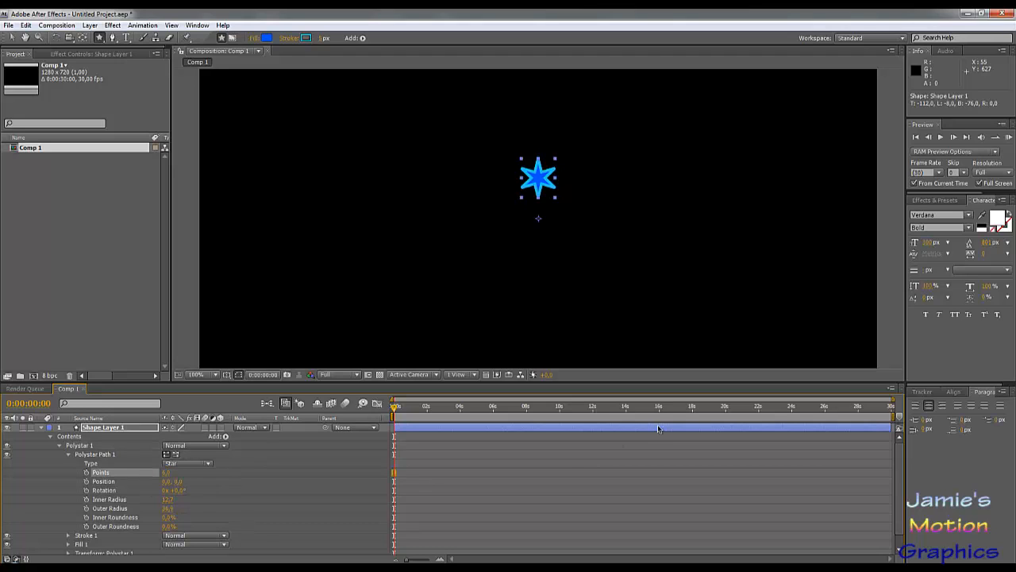
pyautogui.click(166, 472)
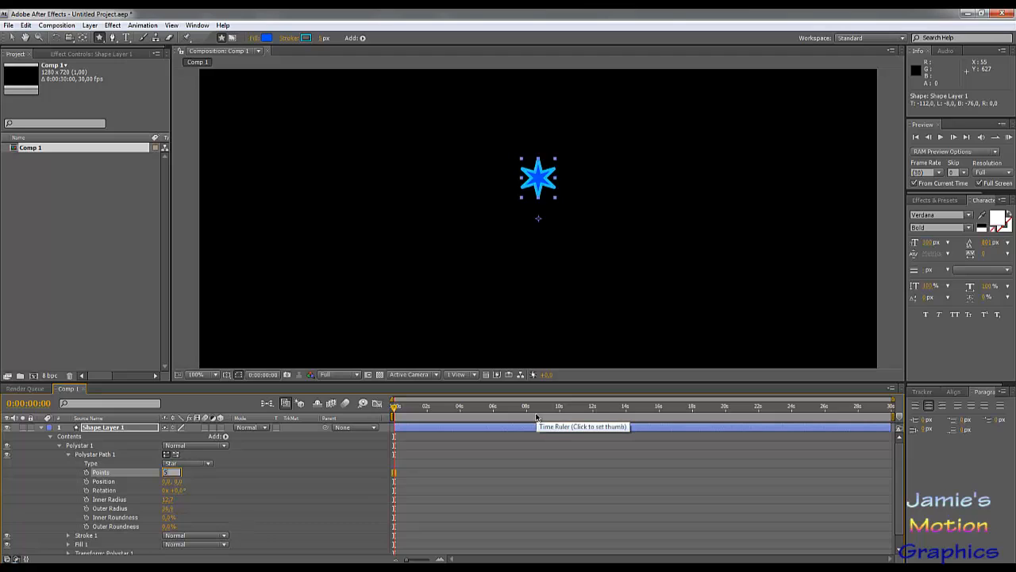
pyautogui.write('5')
pyautogui.press('Return')
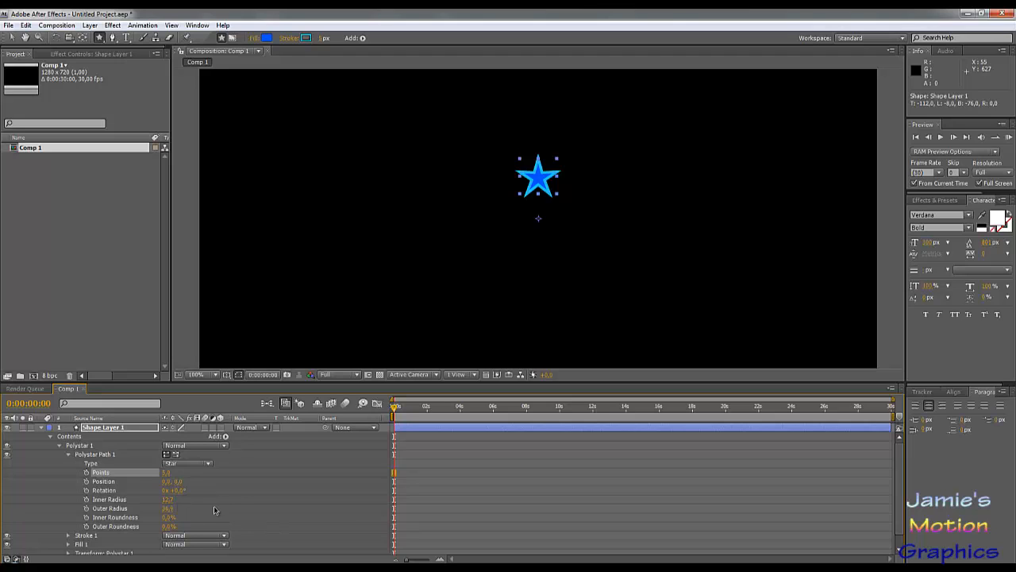
# Set the star's inner radius to 12 and its outer radius to 35, after trying an outer radius of 25.
pyautogui.click(169, 500)
pyautogui.write('12')
pyautogui.press('Tab')
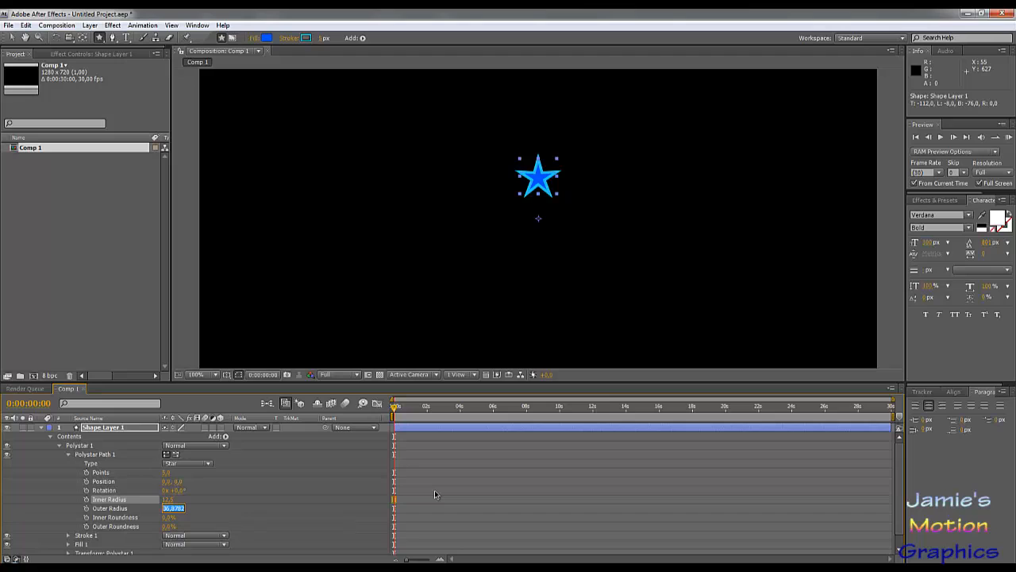
pyautogui.write('25')
pyautogui.press('Return')
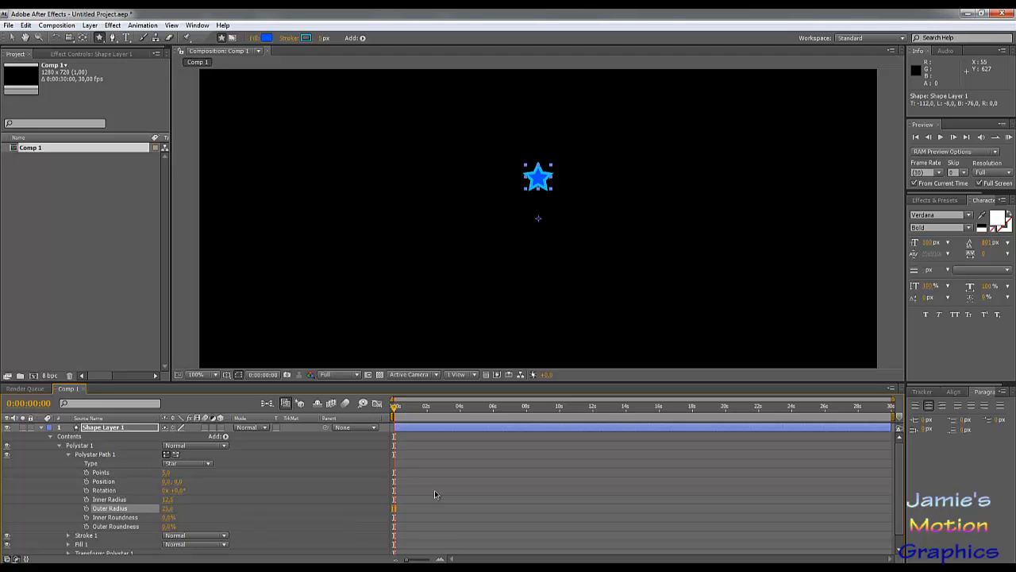
pyautogui.click(167, 508)
pyautogui.write('35')
pyautogui.press('Return')
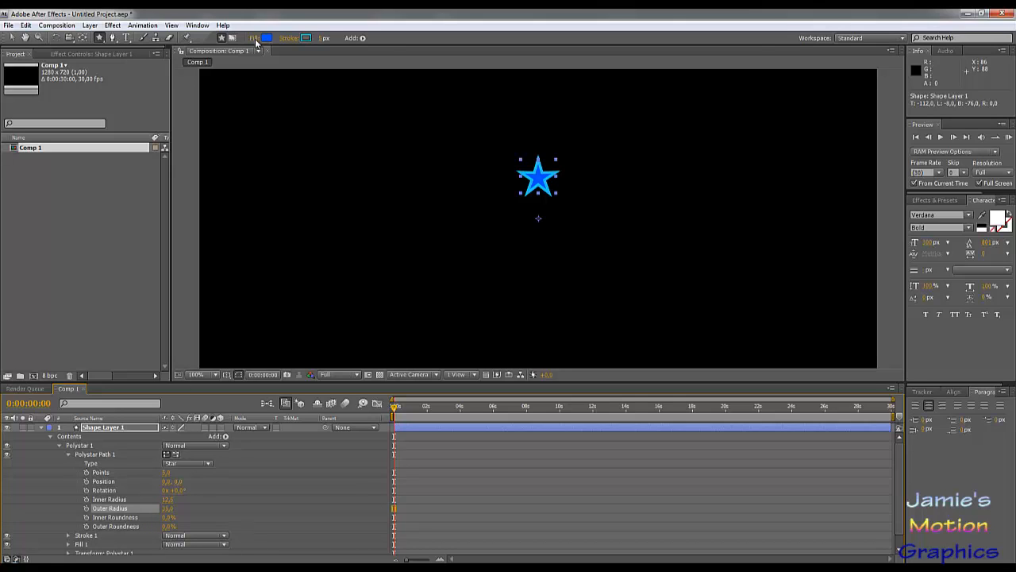
# Set the star's stroke width to 1 px and deselect the shape layer.
pyautogui.moveTo(319, 38); pyautogui.dragTo(311, 37)
pyautogui.click(320, 38)
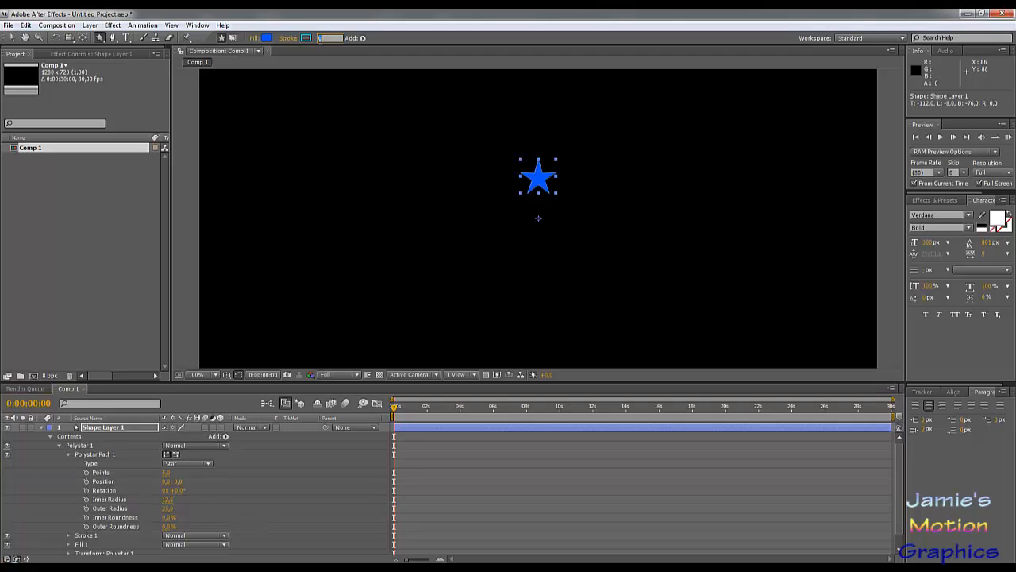
pyautogui.write('1')
pyautogui.press('Return')
pyautogui.click(308, 516)
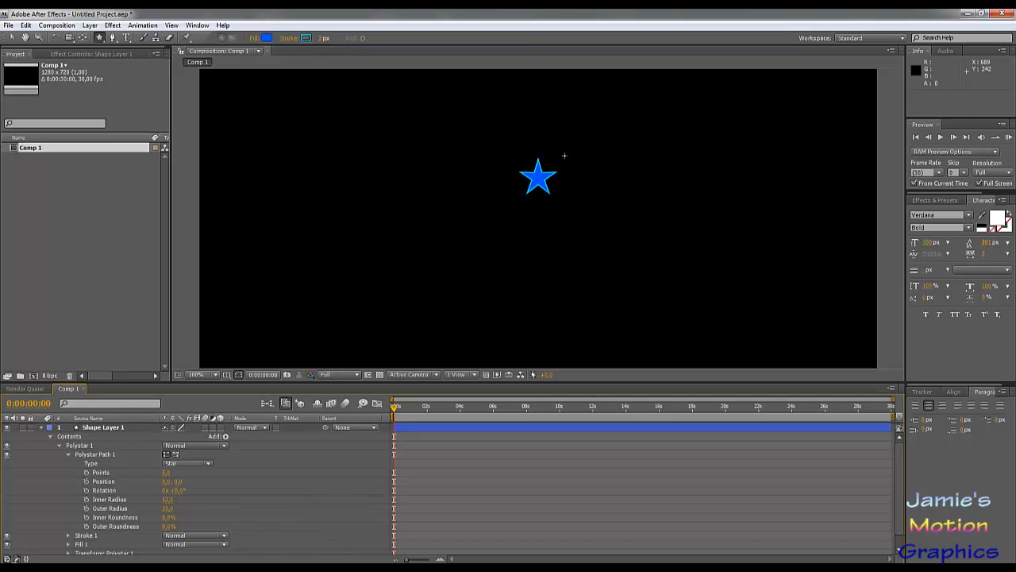
# Try to change the shape fill colour to dark grey 4B4B4B without selecting the star's layer.
pyautogui.scroll(-1, 267, 502)
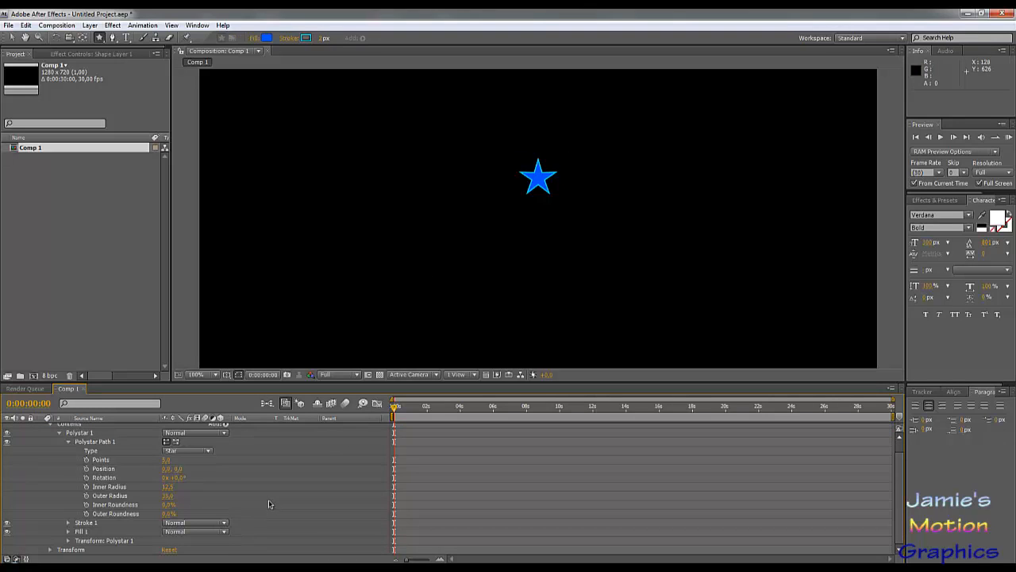
pyautogui.scroll(1, 268, 499)
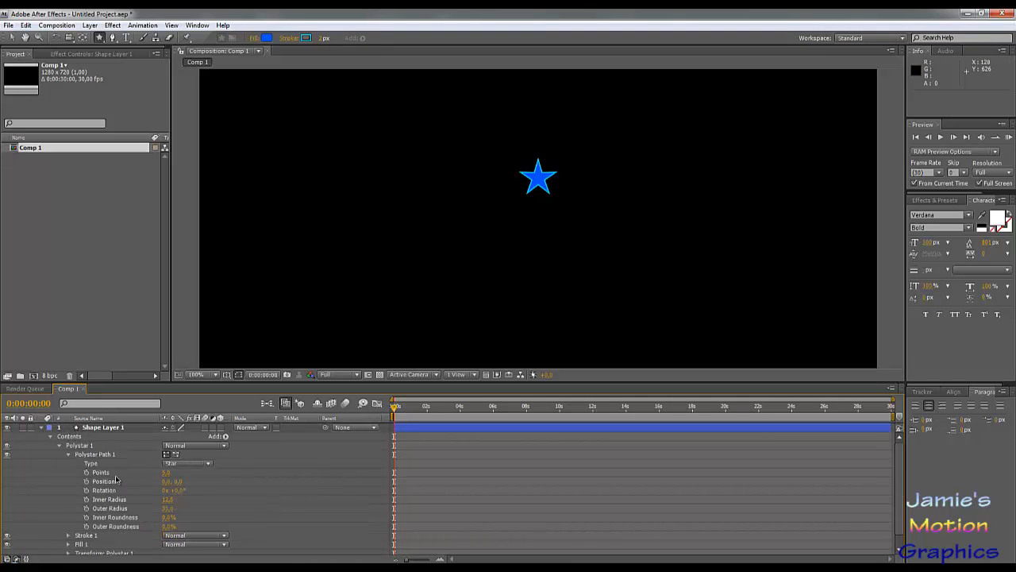
pyautogui.scroll(-1, 73, 476)
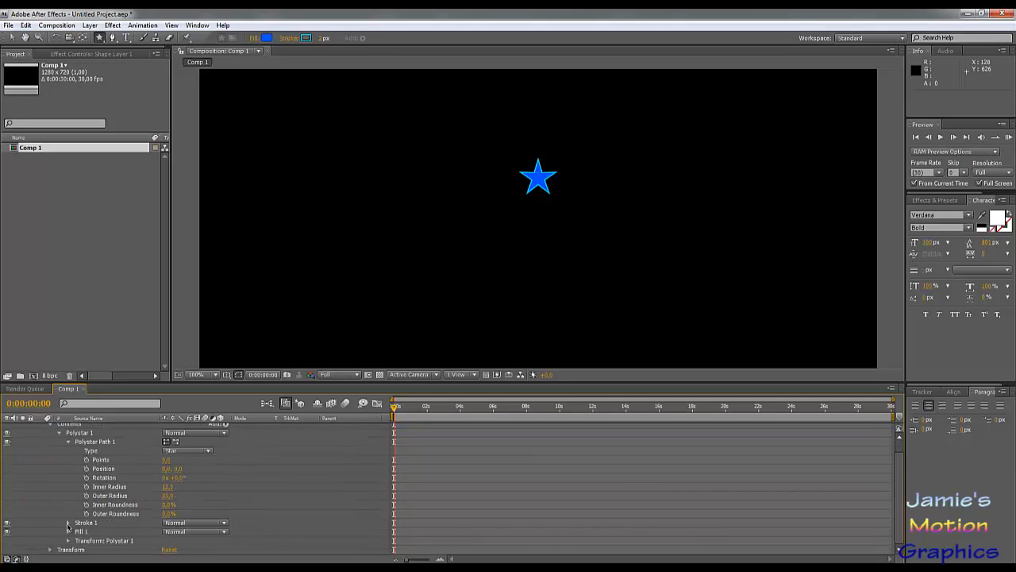
pyautogui.click(68, 523)
pyautogui.scroll(-3, 71, 528)
pyautogui.click(69, 478)
pyautogui.click(267, 38)
pyautogui.moveTo(313, 357)
pyautogui.mouseDown()
pyautogui.moveTo(283, 342)
pyautogui.moveTo(238, 358)
pyautogui.moveTo(185, 391)
pyautogui.moveTo(194, 423)
pyautogui.mouseUp()
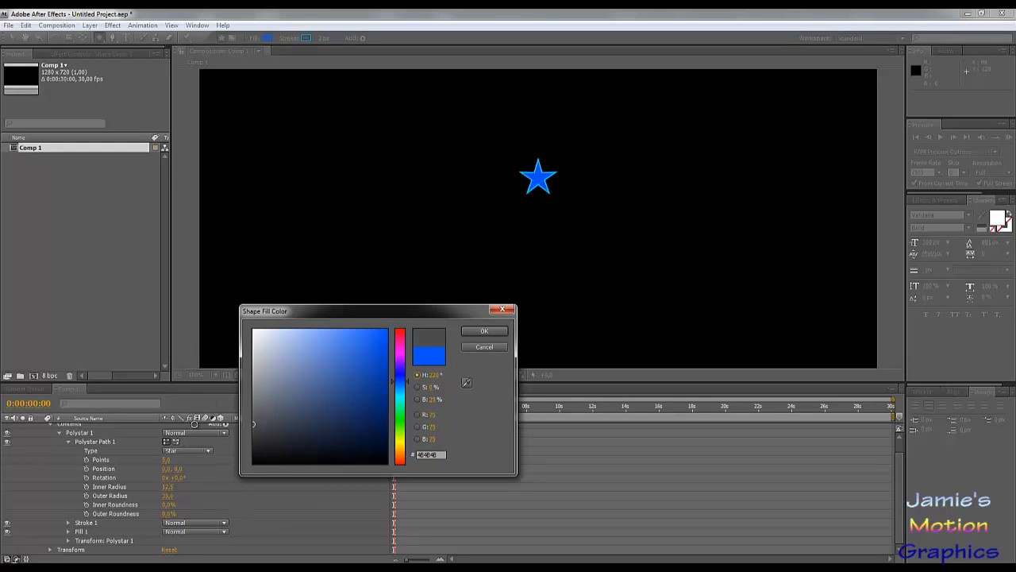
pyautogui.click(484, 331)
# Try to change the shape stroke colour to light grey without selecting the star's layer.
pyautogui.click(310, 39)
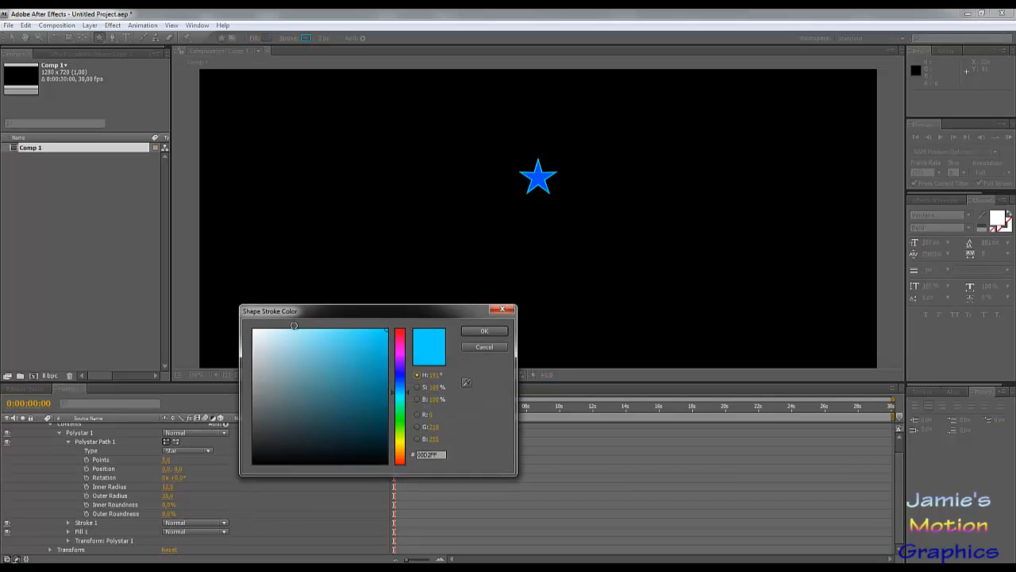
pyautogui.moveTo(280, 347); pyautogui.dragTo(124, 274)
pyautogui.click(252, 348)
pyautogui.moveTo(252, 348)
pyautogui.mouseDown()
pyautogui.moveTo(223, 354)
pyautogui.moveTo(222, 370)
pyautogui.mouseUp()
pyautogui.click(486, 331)
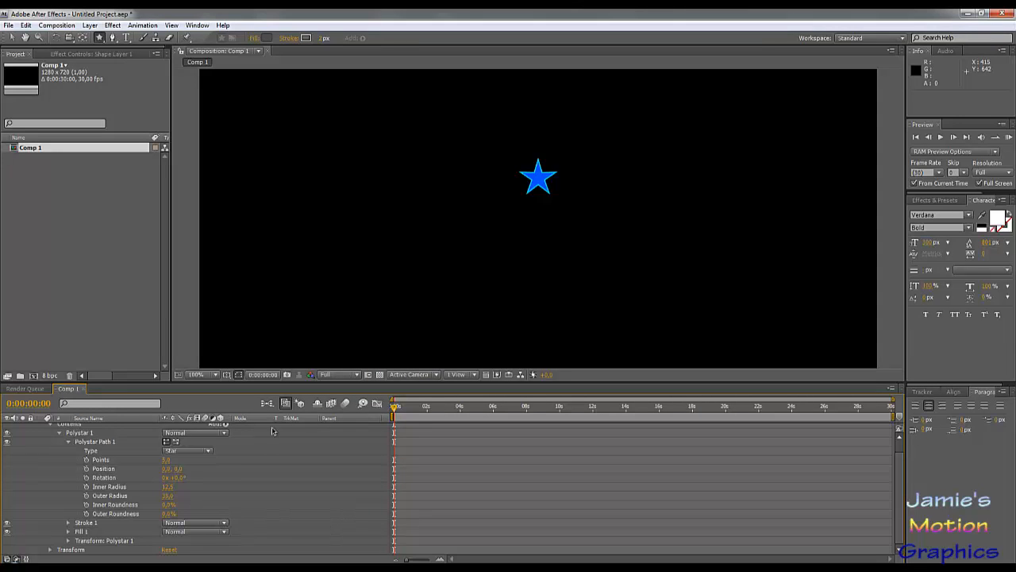
# Select Shape Layer 1 and change the star's fill colour to dark grey 303030.
pyautogui.scroll(1, 237, 468)
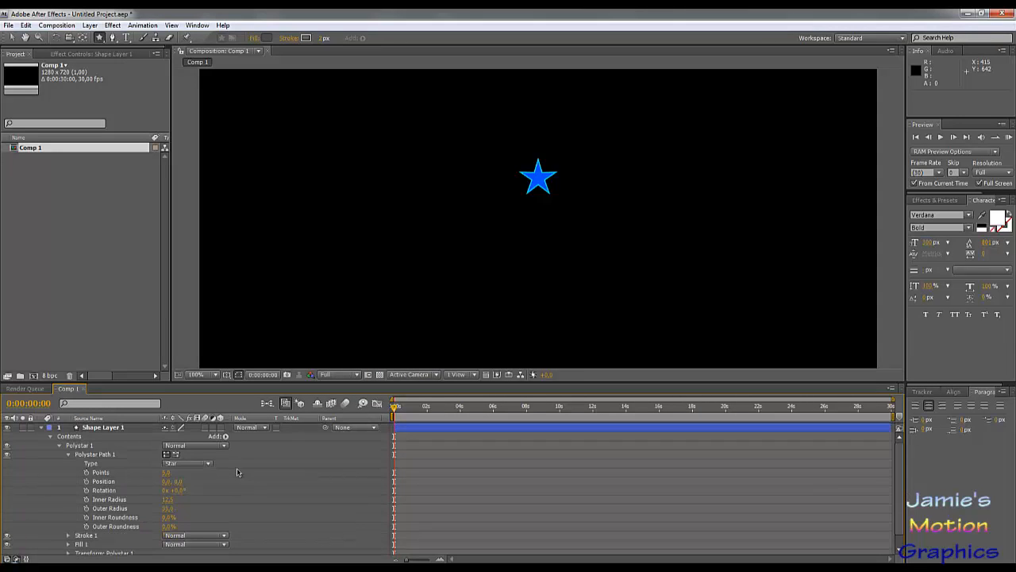
pyautogui.click(107, 430)
pyautogui.click(267, 37)
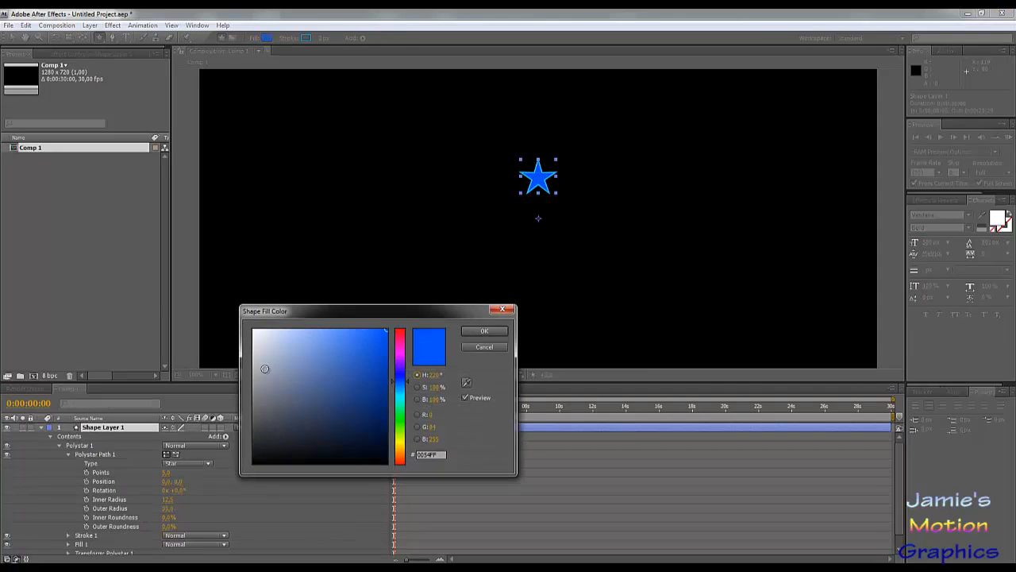
pyautogui.click(253, 425)
pyautogui.moveTo(253, 425); pyautogui.dragTo(227, 438)
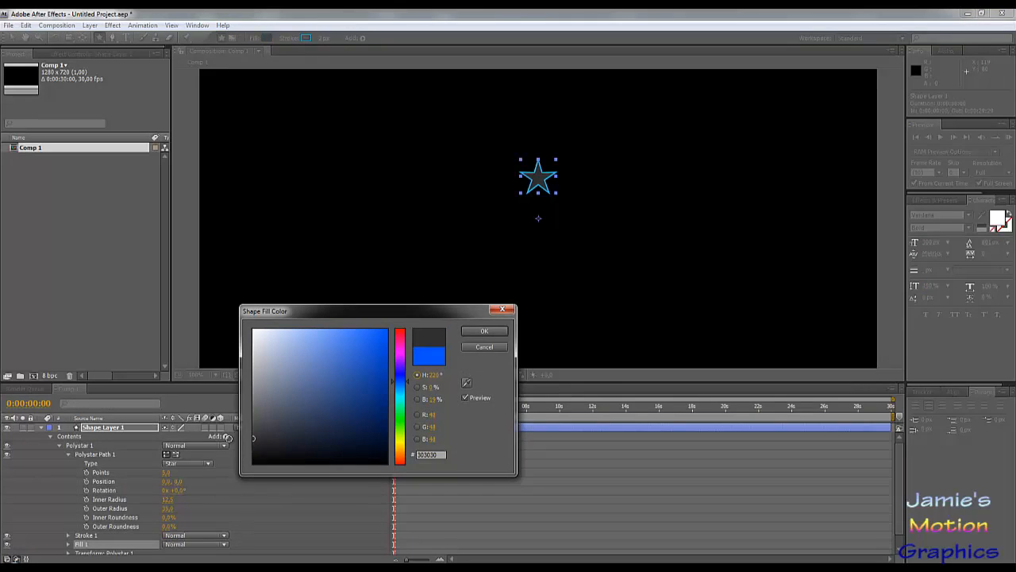
pyautogui.click(484, 331)
# Change the star's stroke colour to light grey.
pyautogui.click(305, 37)
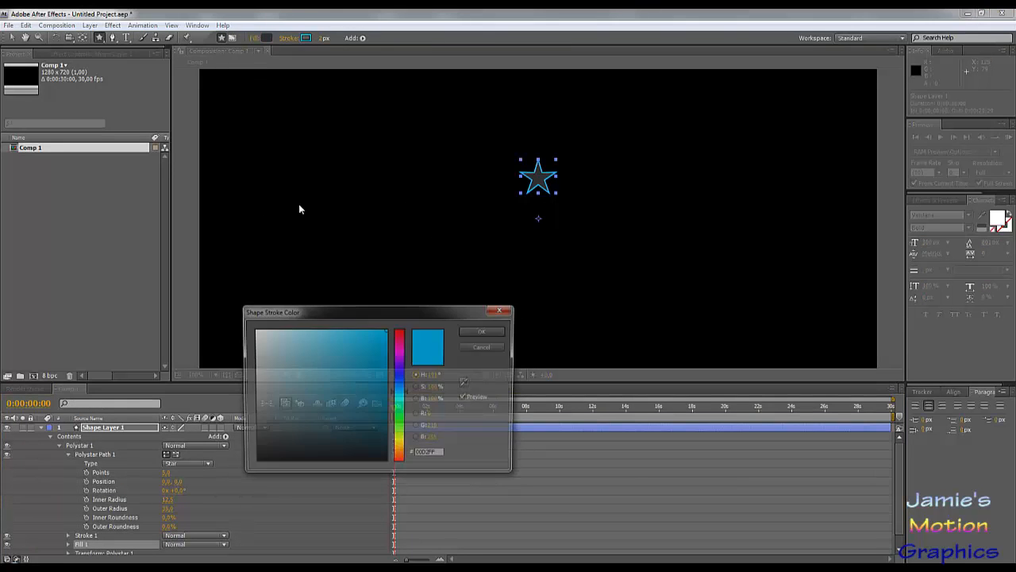
pyautogui.click(254, 376)
pyautogui.click(477, 333)
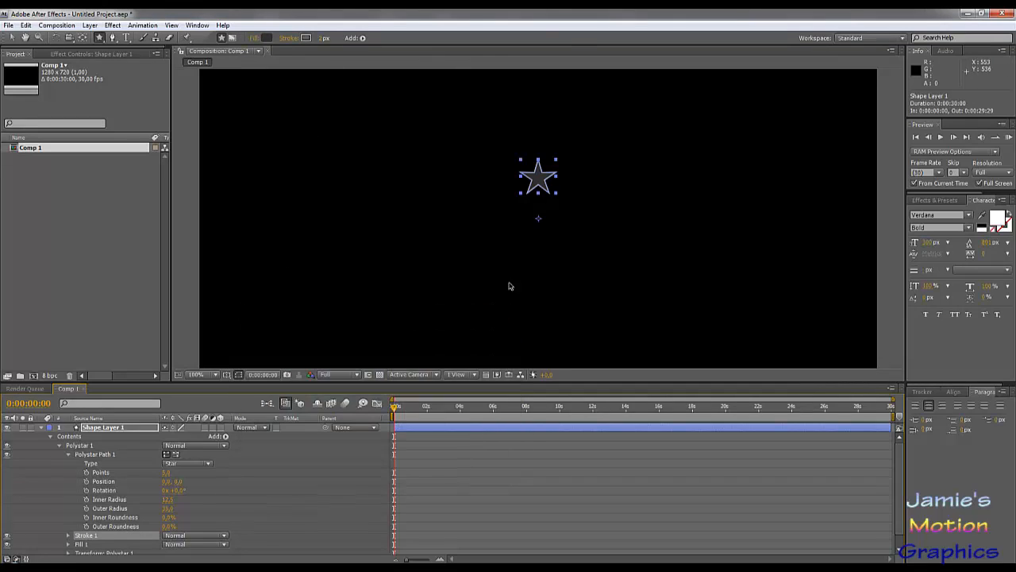
# Expand the star's own Transform: Polystar 1 group and move the star up to a Y position of about -166.
pyautogui.scroll(2, 574, 209)
pyautogui.scroll(-1, 573, 207)
pyautogui.scroll(-1, 573, 207)
pyautogui.scroll(-1, 138, 509)
pyautogui.click(72, 539)
pyautogui.scroll(-4, 141, 522)
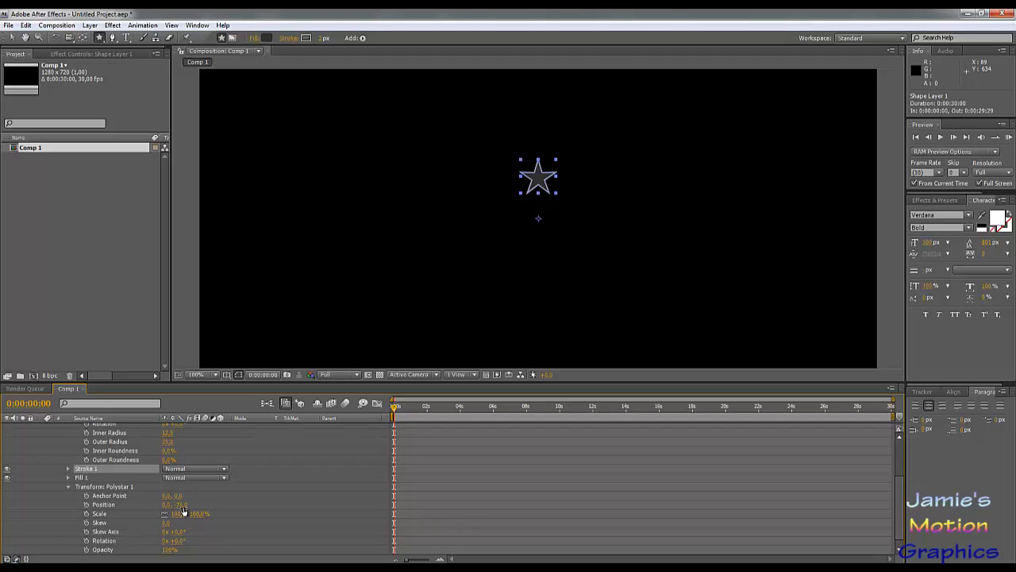
pyautogui.moveTo(182, 504); pyautogui.dragTo(127, 510)
pyautogui.scroll(-2, 572, 193)
pyautogui.scroll(2, 571, 193)
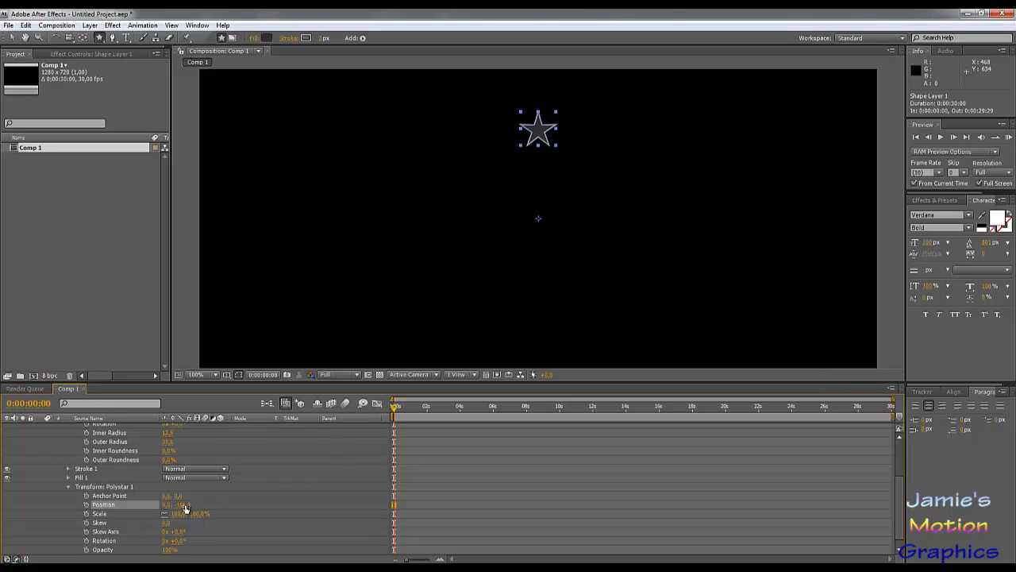
# Add a Repeater to the star's polystar group.
pyautogui.scroll(3, 264, 474)
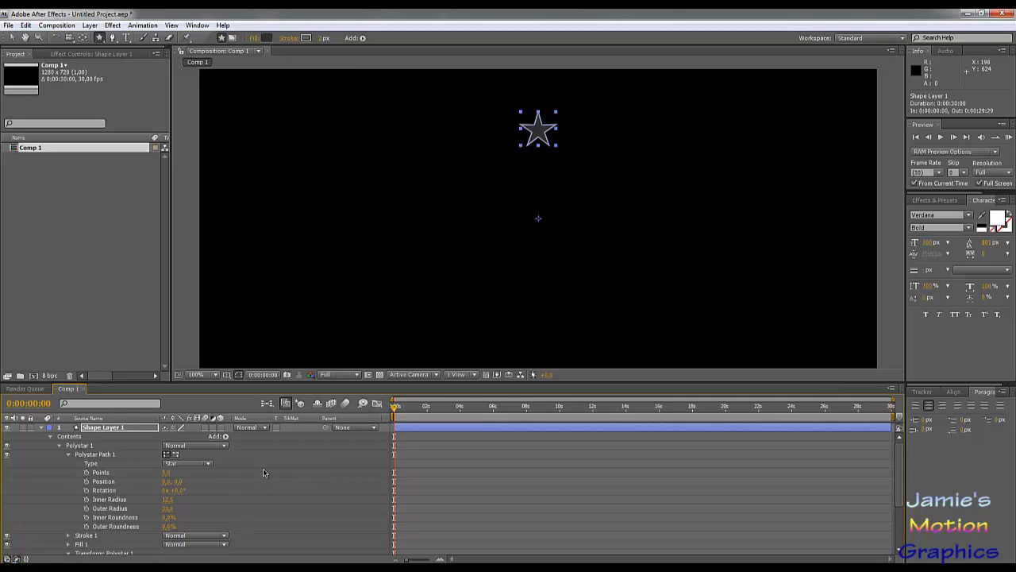
pyautogui.click(226, 438)
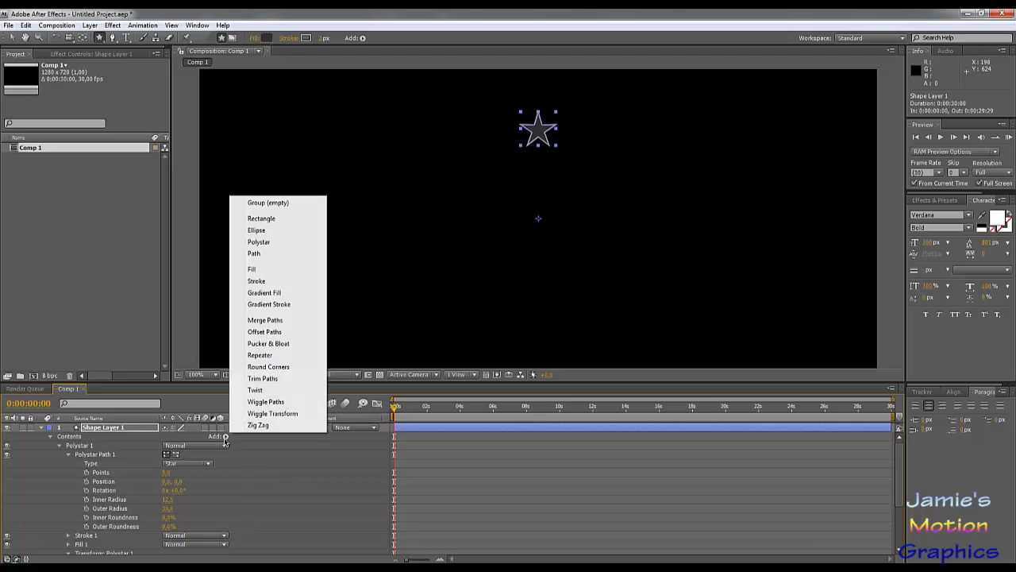
pyautogui.click(259, 358)
pyautogui.scroll(-1, 199, 509)
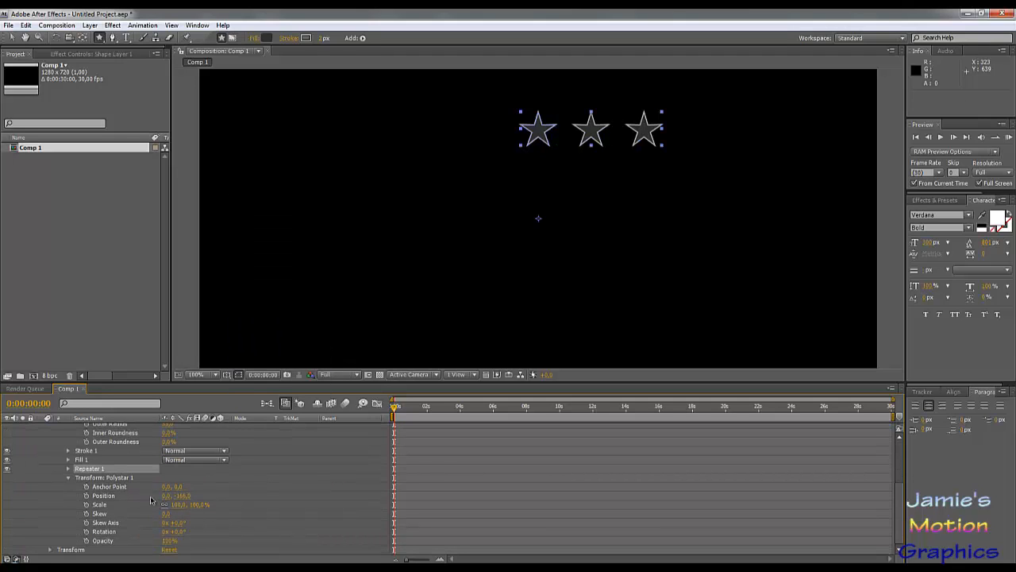
# Expand the repeater's transform properties and set its X position to 0 so the copies are not offset sideways.
pyautogui.click(69, 469)
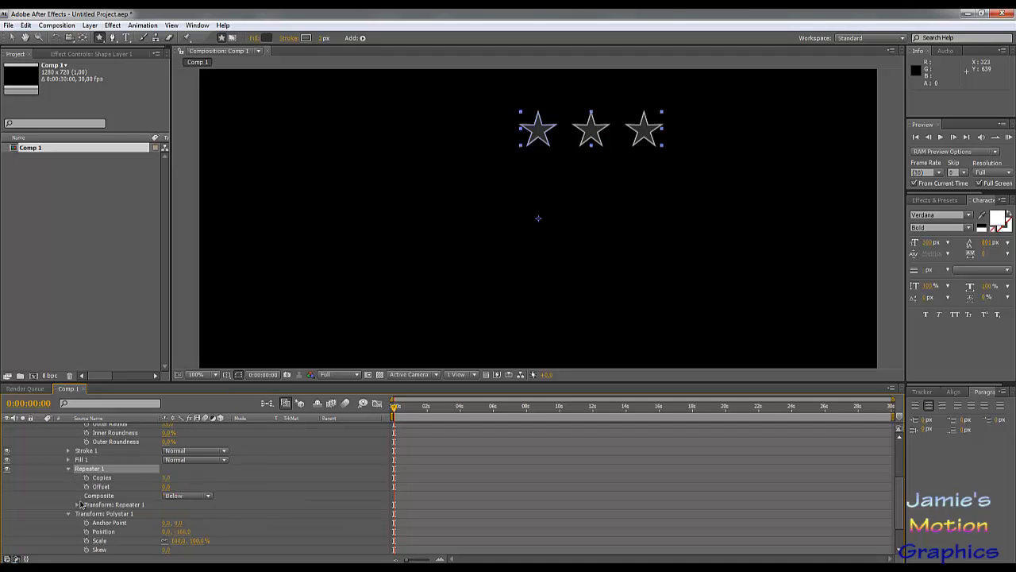
pyautogui.click(77, 505)
pyautogui.click(171, 513)
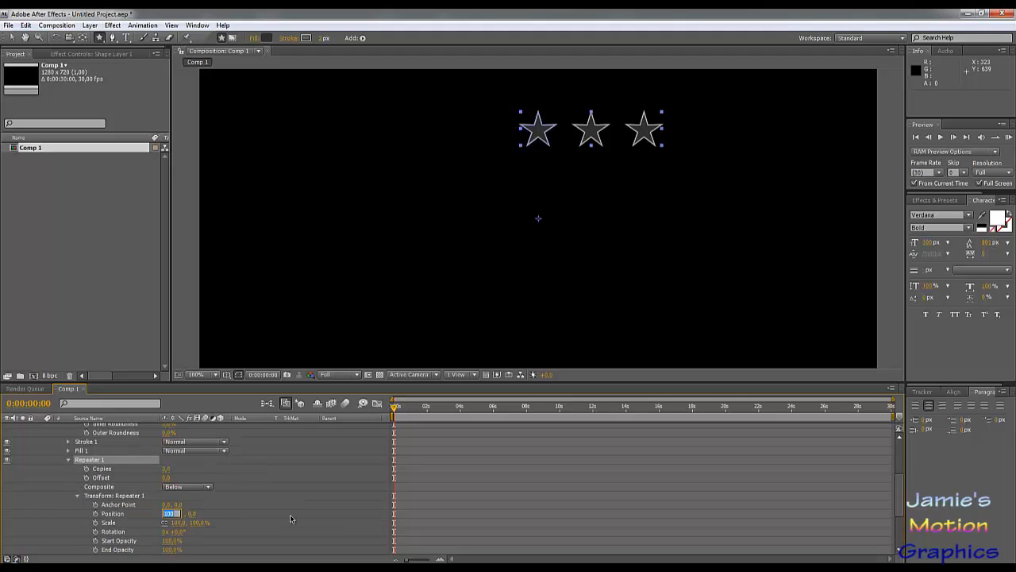
pyautogui.write('0')
pyautogui.press('Tab')
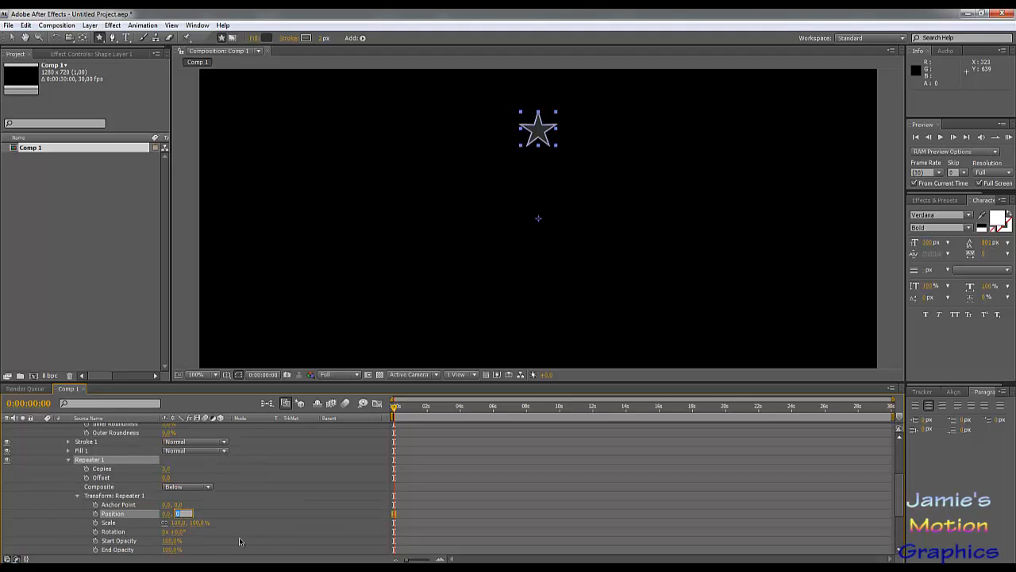
# Add an expression to the repeater's Rotation that divides 360 by its Copies property: 360/content("Polystar 1").content("Repeater 1").copies.
pyautogui.click(179, 531)
pyautogui.keyDown('alt'); pyautogui.click(95, 531); pyautogui.keyUp('alt')
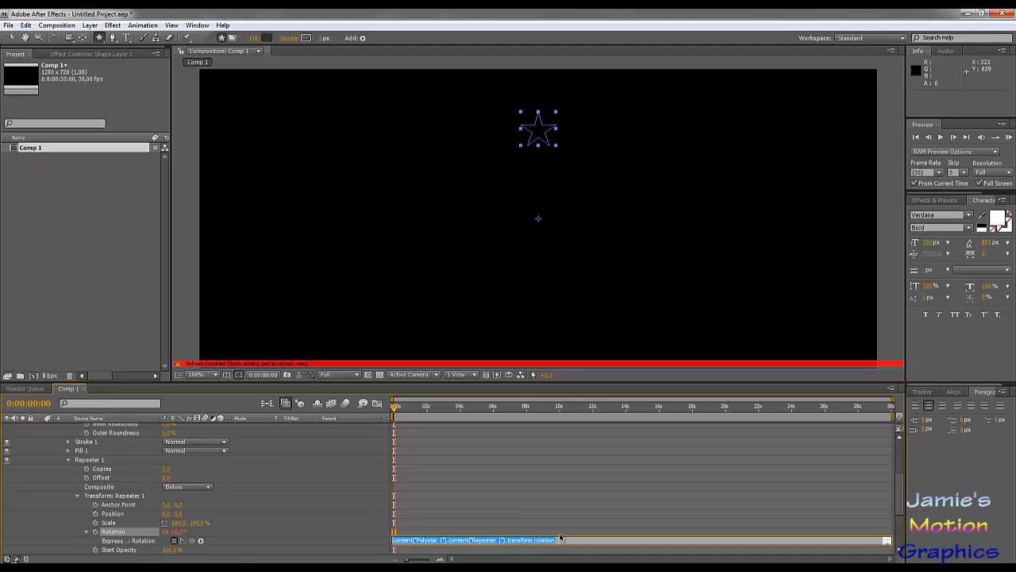
pyautogui.write('360/')
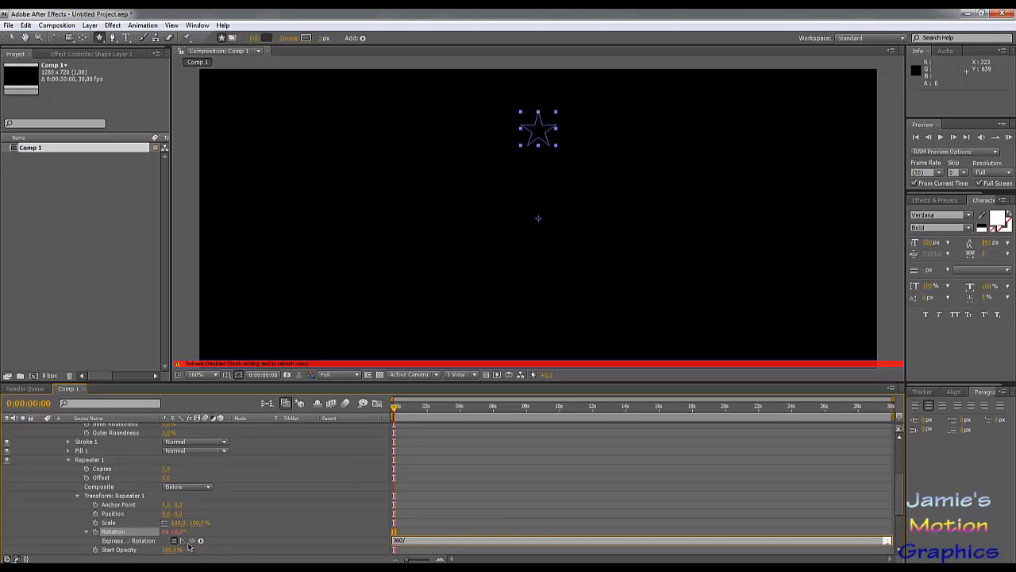
pyautogui.moveTo(192, 542); pyautogui.dragTo(159, 470)
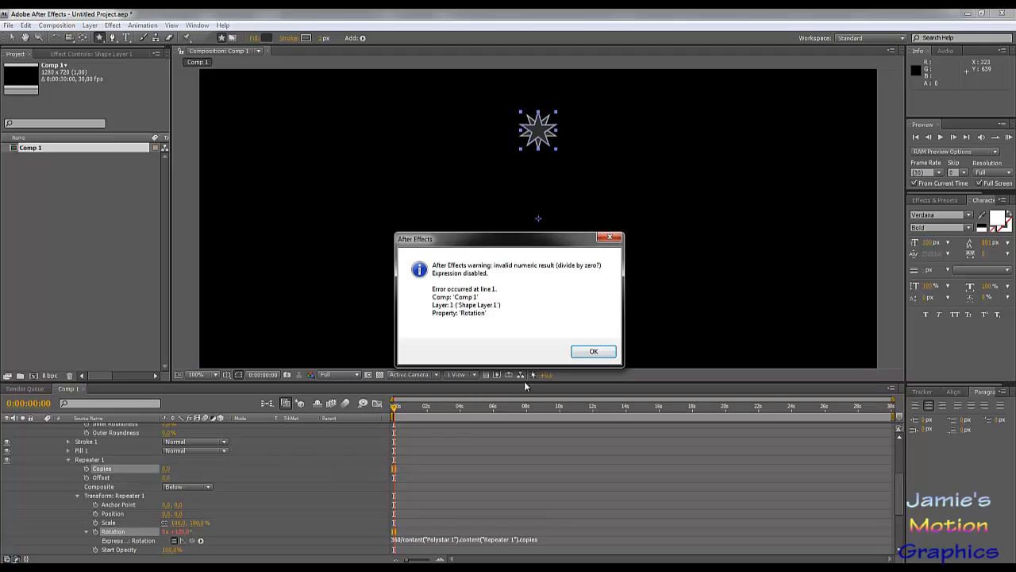
# Dismiss the divide-by-zero warning, set the repeater's Copies to 1, and re-enable the Rotation expression.
pyautogui.click(587, 348)
pyautogui.click(169, 469)
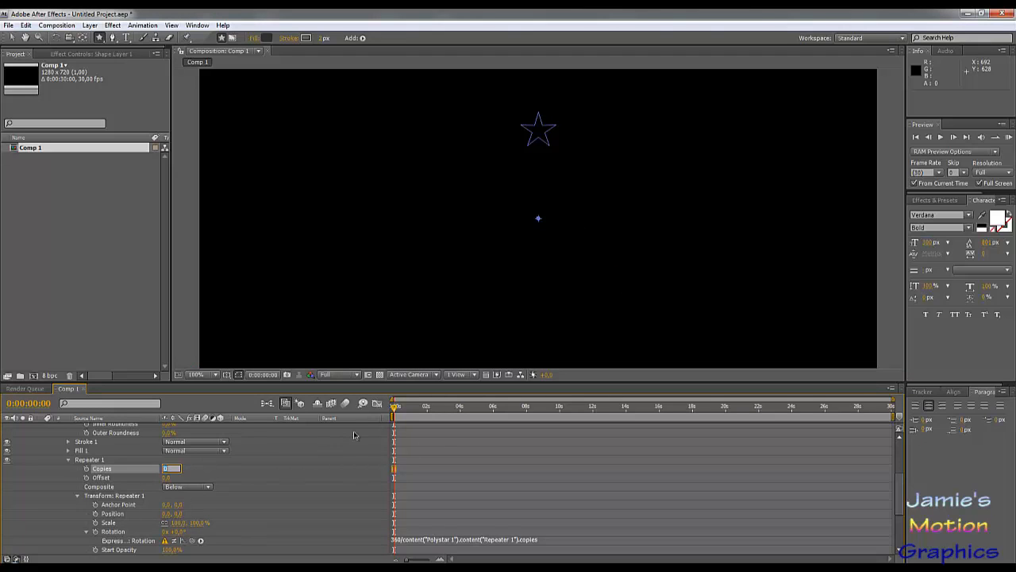
pyautogui.write('1')
pyautogui.press('Return')
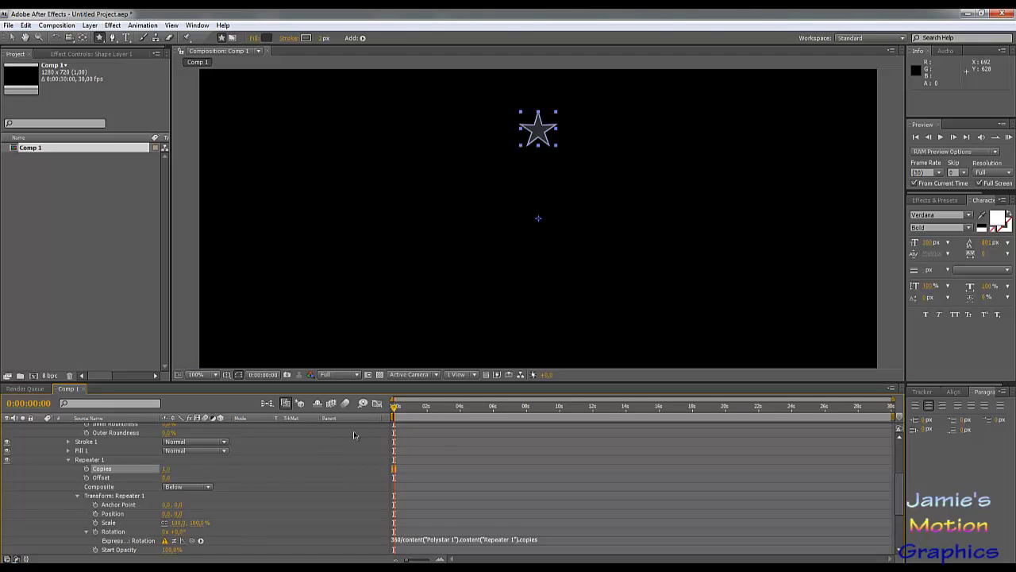
pyautogui.click(174, 541)
pyautogui.scroll(-3, 230, 515)
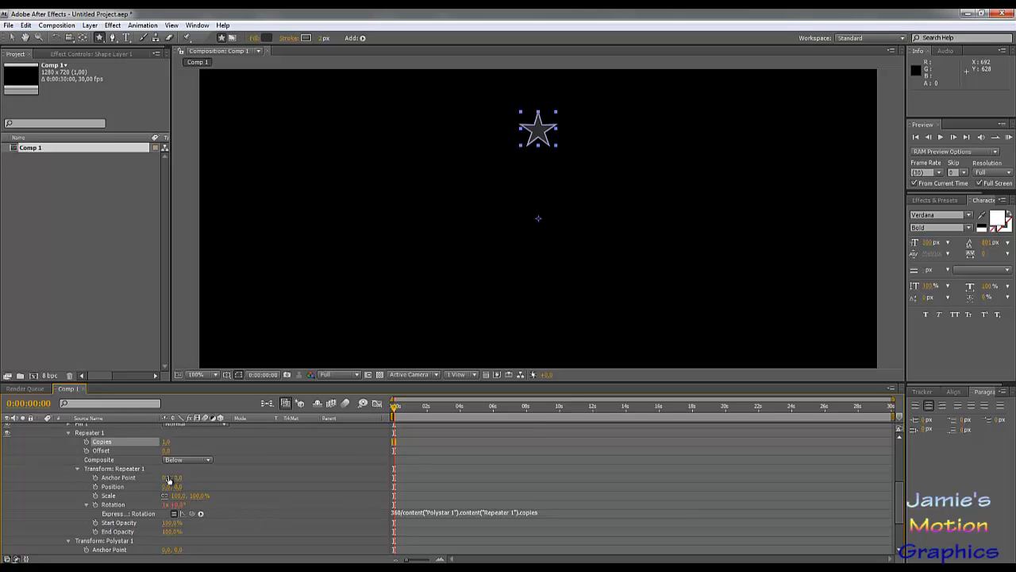
pyautogui.moveTo(179, 476); pyautogui.dragTo(124, 486)
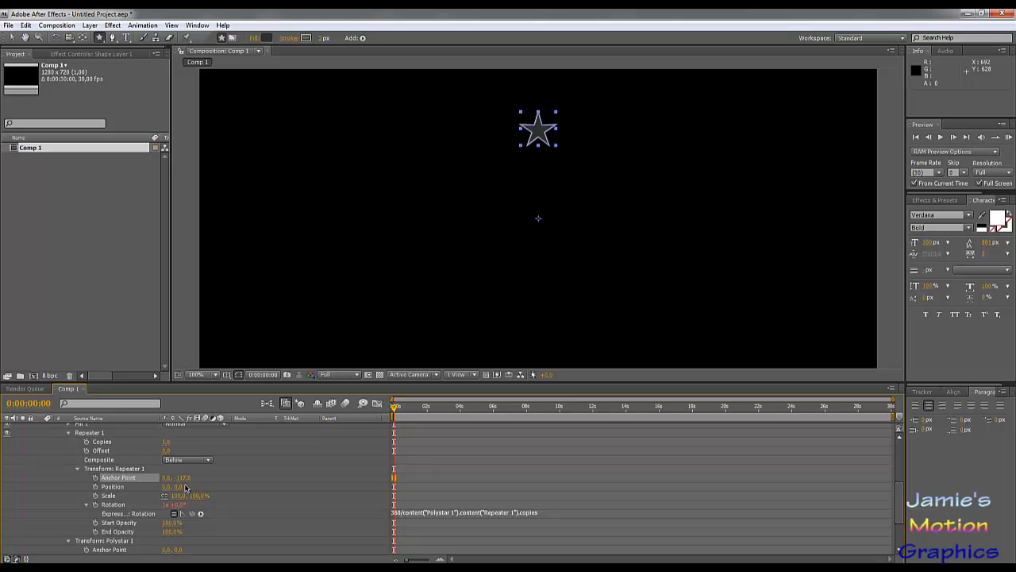
pyautogui.hotkey('ctrl', 'z')
# Reset the Y position in Transform: Polystar 1 to 0 and set the Y position in Polystar Path 1 to about -191.
pyautogui.scroll(5, 188, 488)
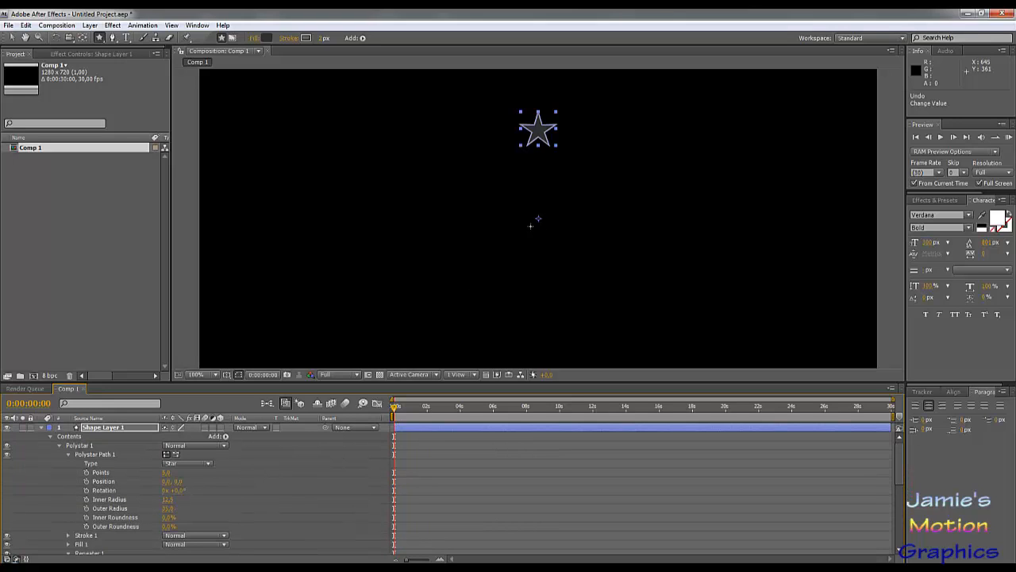
pyautogui.scroll(-5, 216, 519)
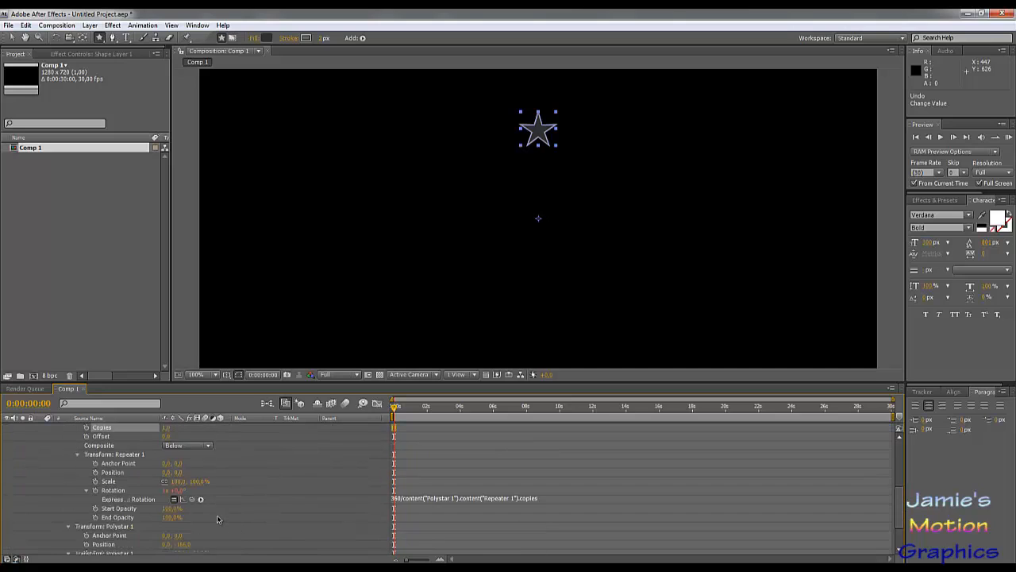
pyautogui.scroll(-2, 217, 518)
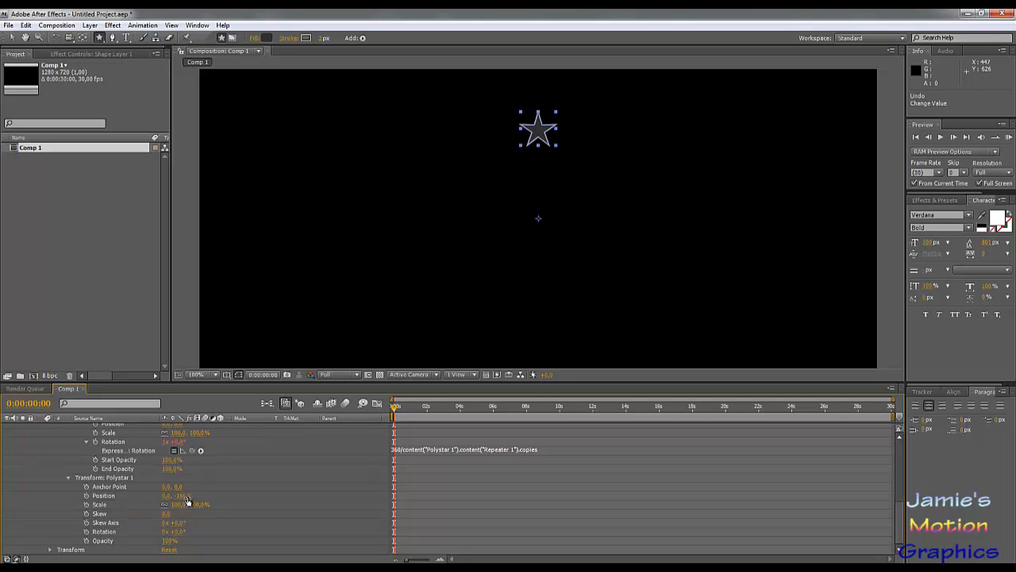
pyautogui.scroll(2, 203, 503)
pyautogui.scroll(-1, 203, 503)
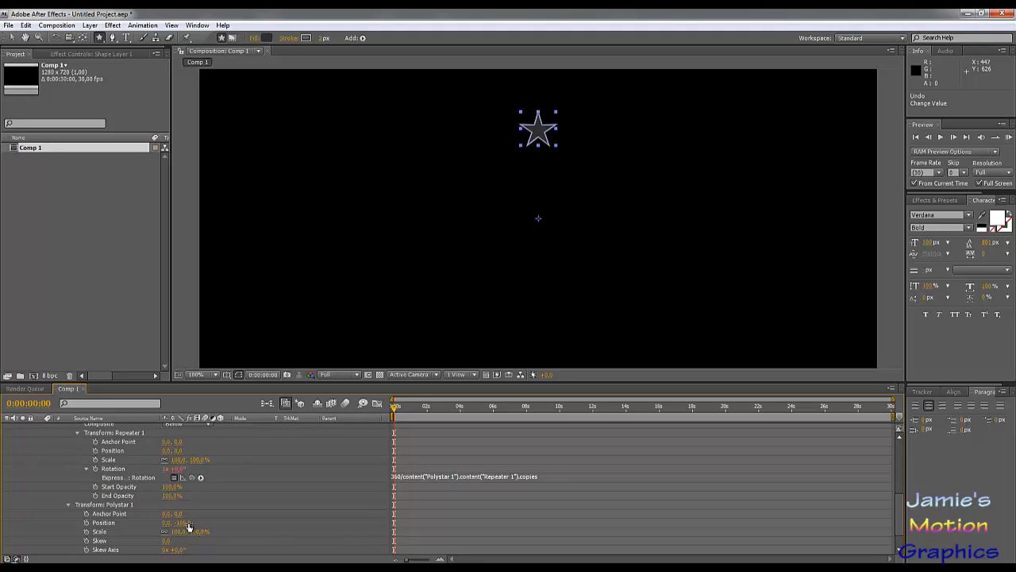
pyautogui.click(183, 522)
pyautogui.write('0')
pyautogui.press('Return')
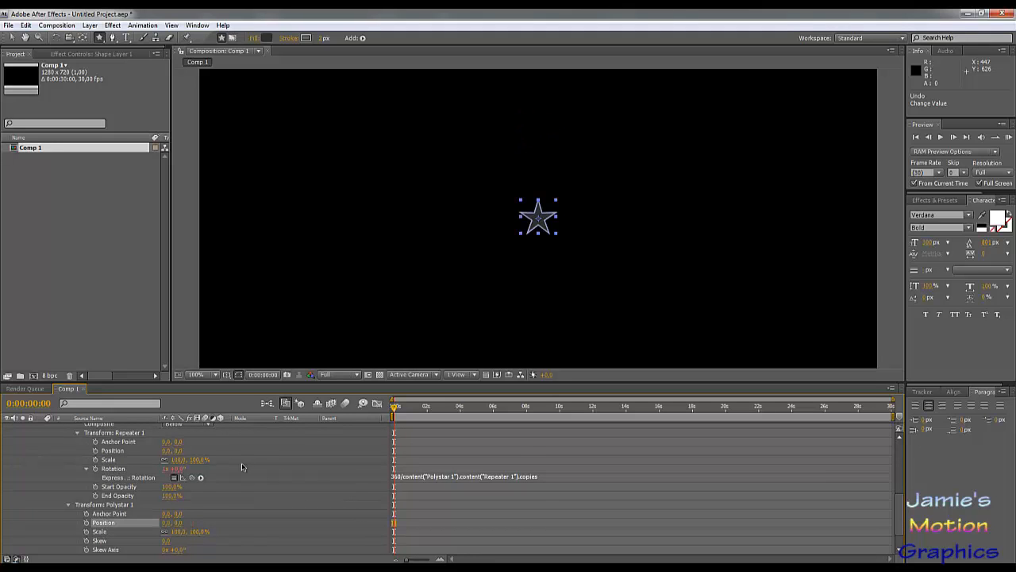
pyautogui.scroll(8, 242, 465)
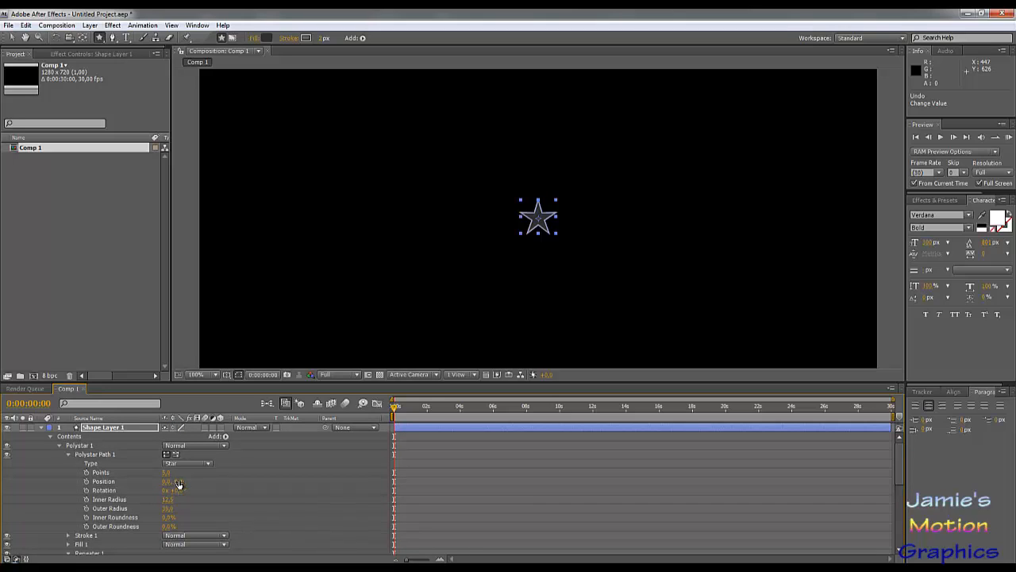
pyautogui.moveTo(179, 480); pyautogui.dragTo(69, 490)
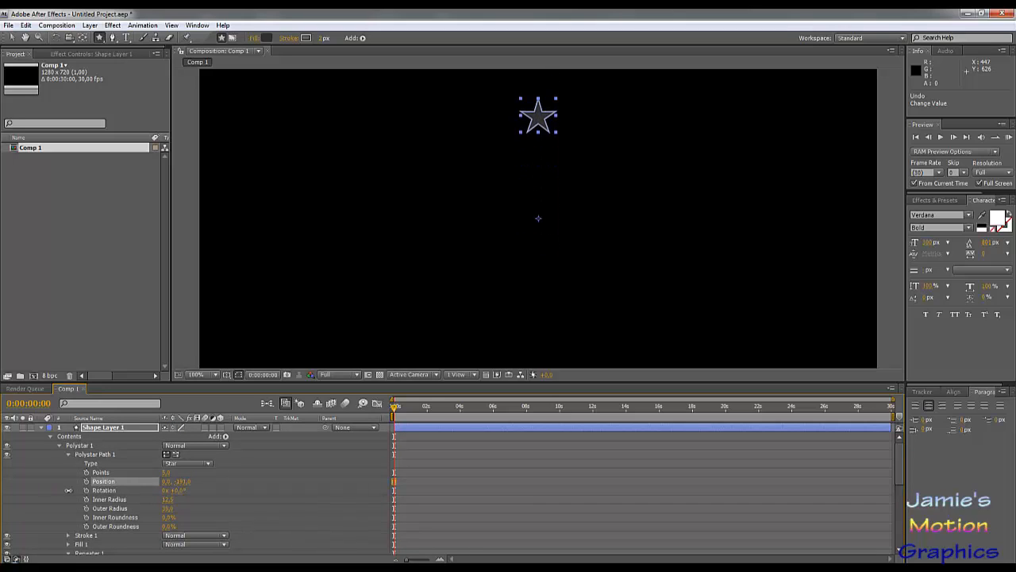
# Raise the repeater's Copies to 11 to fill the circle with stars.
pyautogui.scroll(-3, 235, 493)
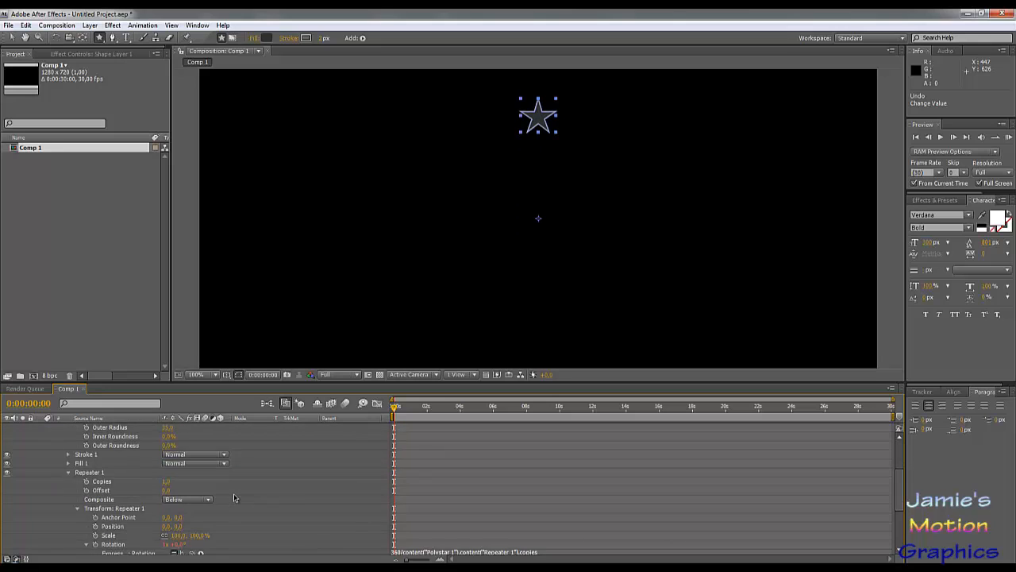
pyautogui.scroll(-2, 234, 493)
pyautogui.moveTo(163, 481); pyautogui.dragTo(174, 483)
pyautogui.moveTo(176, 485); pyautogui.dragTo(178, 484)
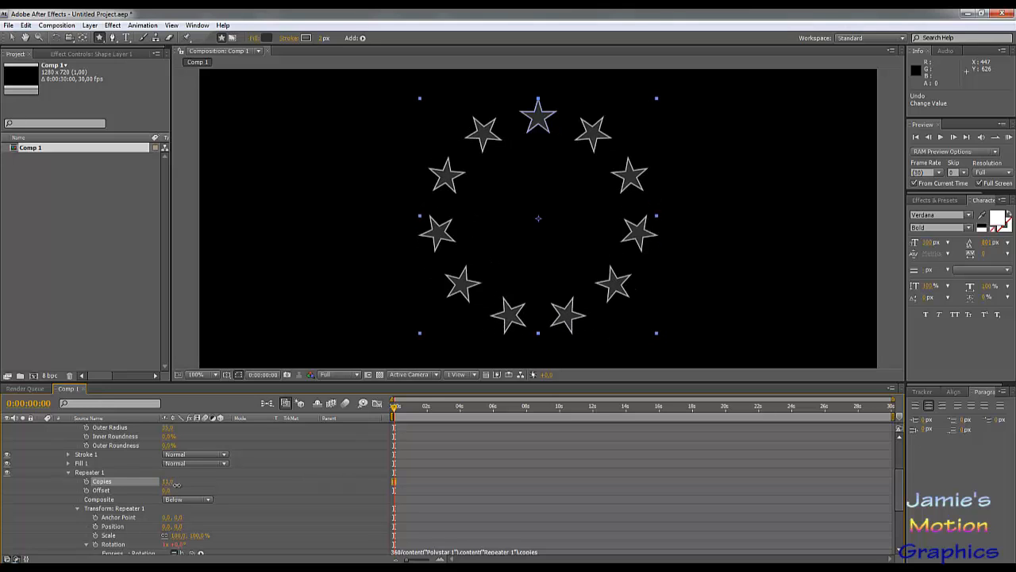
# Enable keyframing for Polystar Path 1's Position at 0:00:00:00.
pyautogui.press(',')
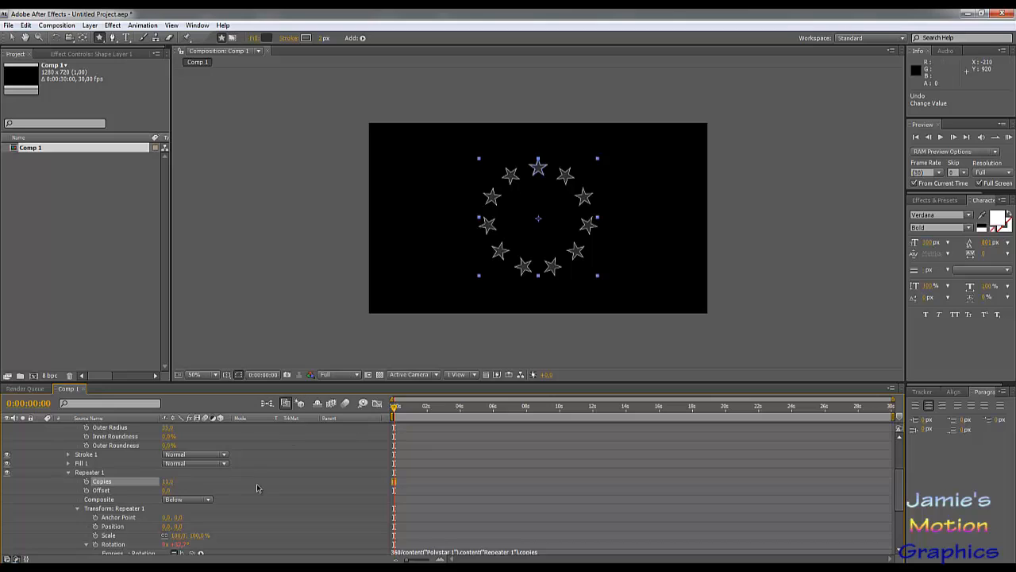
pyautogui.scroll(2, 262, 482)
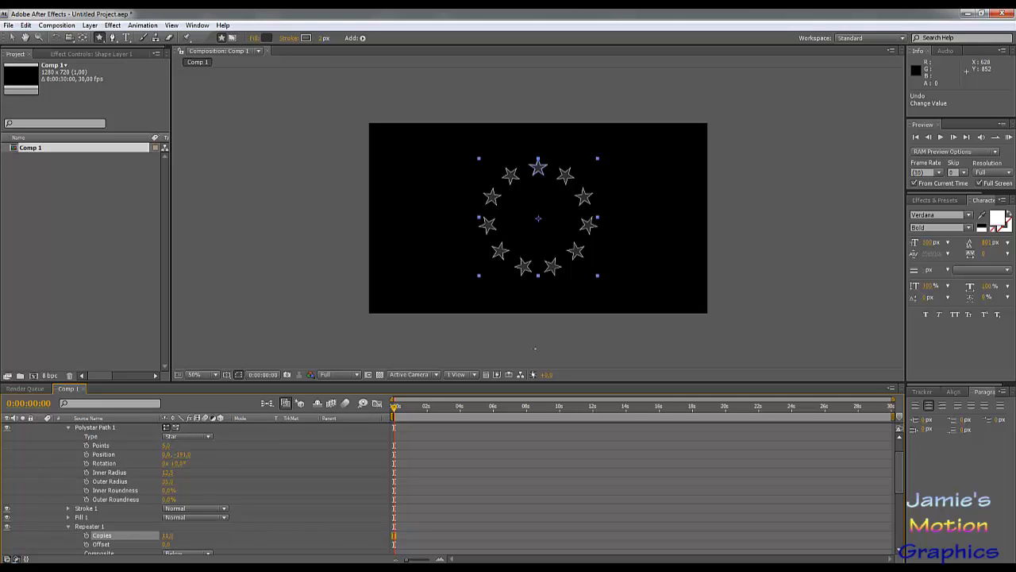
pyautogui.press('.')
pyautogui.press(',')
pyautogui.scroll(-4, 281, 480)
pyautogui.scroll(5, 281, 481)
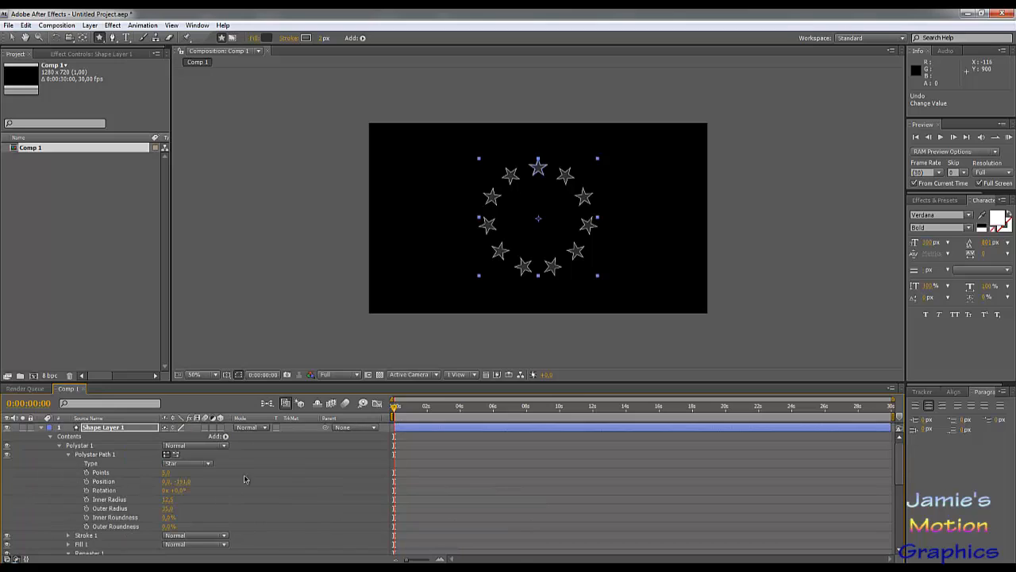
pyautogui.click(87, 481)
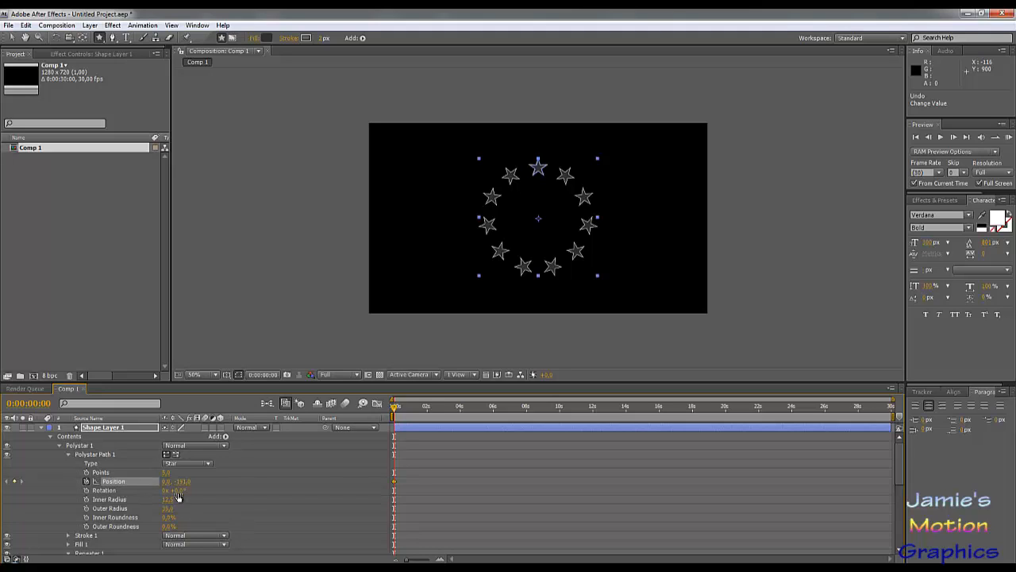
pyautogui.click(185, 482)
pyautogui.scroll(-3, 101, 495)
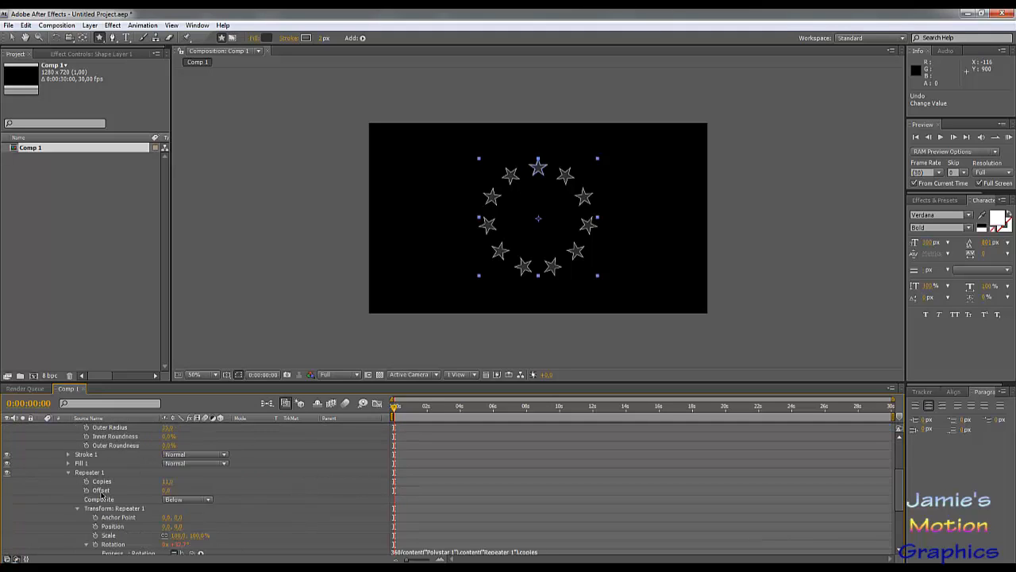
pyautogui.scroll(-4, 101, 494)
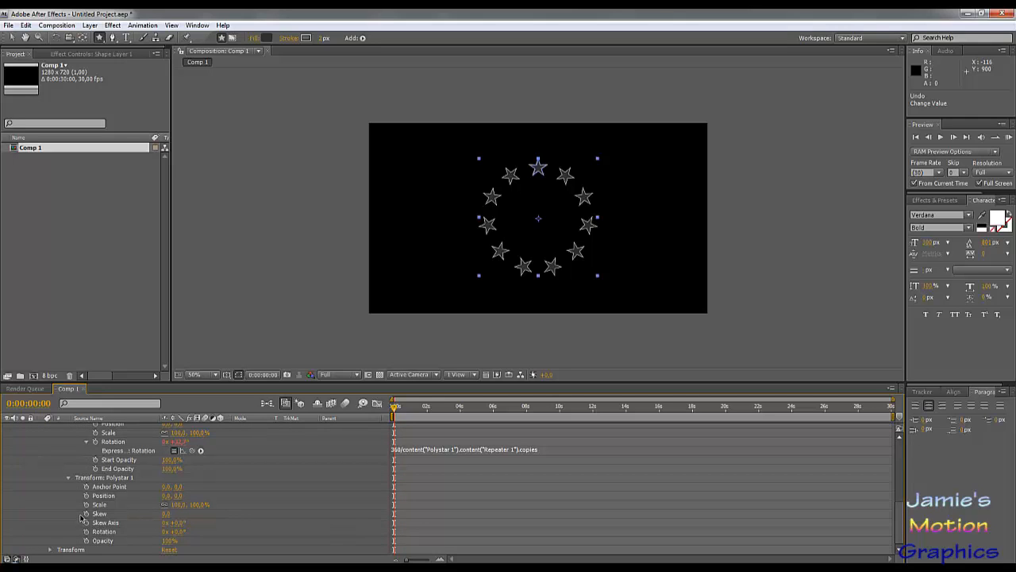
pyautogui.scroll(4, 82, 514)
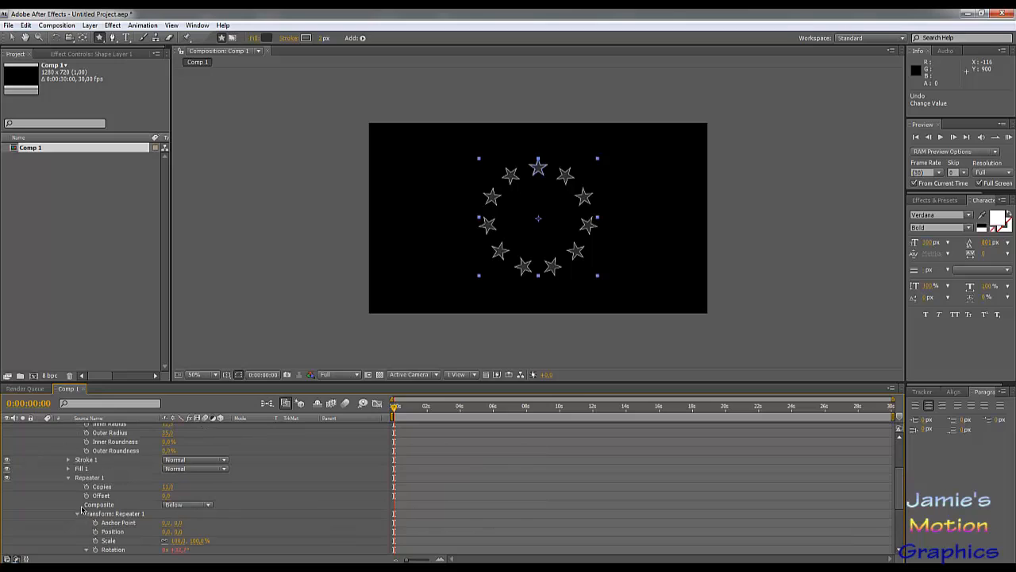
pyautogui.scroll(1, 82, 509)
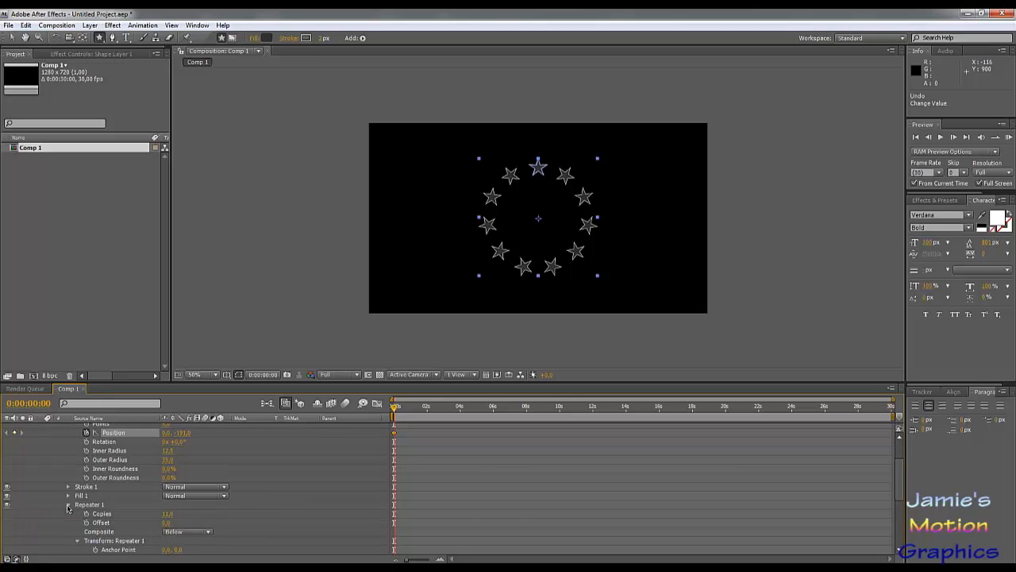
pyautogui.click(68, 506)
pyautogui.click(69, 515)
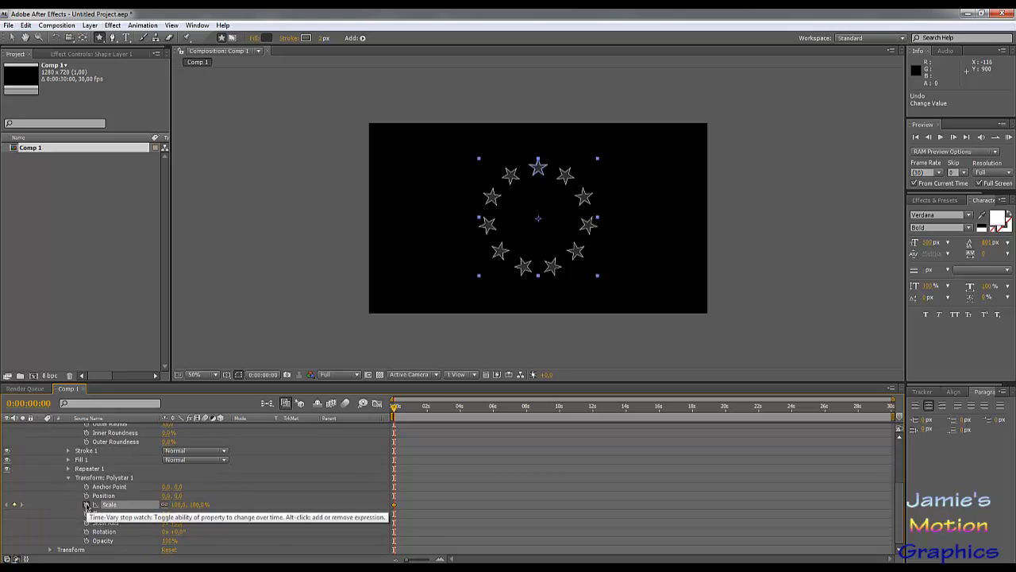
pyautogui.click(86, 505)
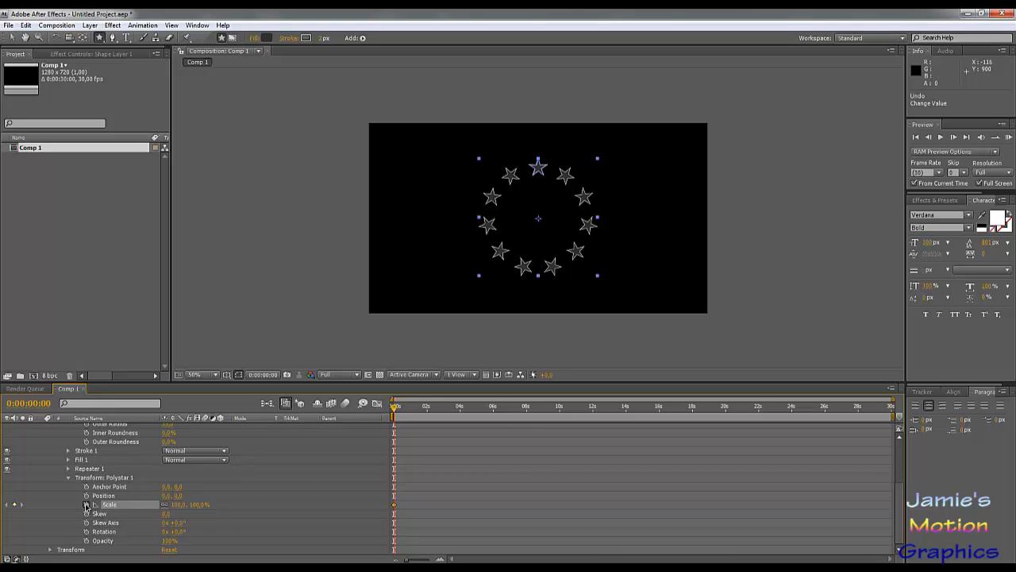
# Enable keyframing for Polystar Path 1's Inner Roundness and Outer Roundness at 0:00:00:00.
pyautogui.scroll(3, 103, 524)
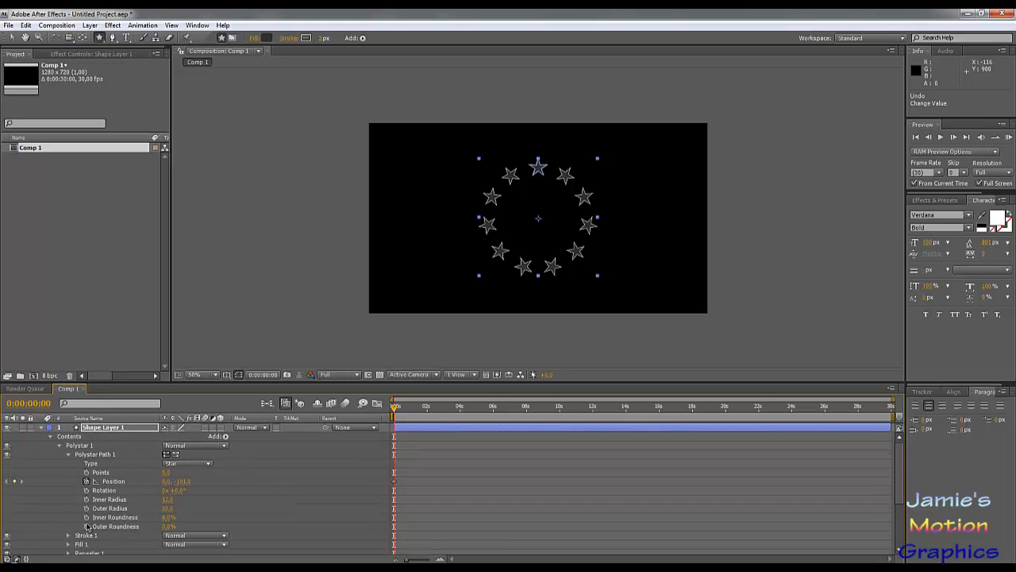
pyautogui.click(87, 526)
pyautogui.click(87, 517)
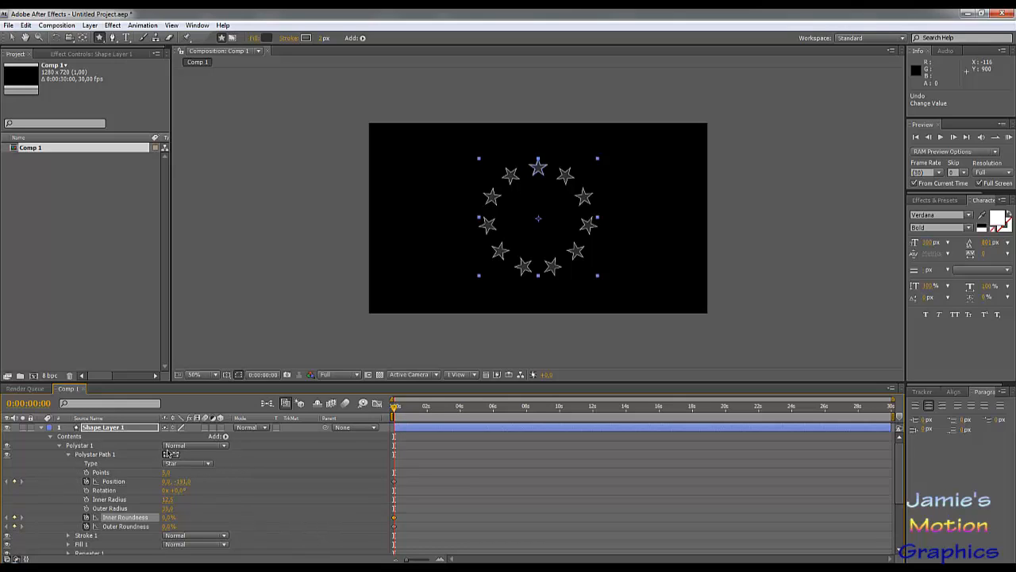
# Keyframe Polystar Path 1's Position at 0:00:01:00 with a negative Y large enough to push every star outside the frame.
pyautogui.scroll(-2, 168, 454)
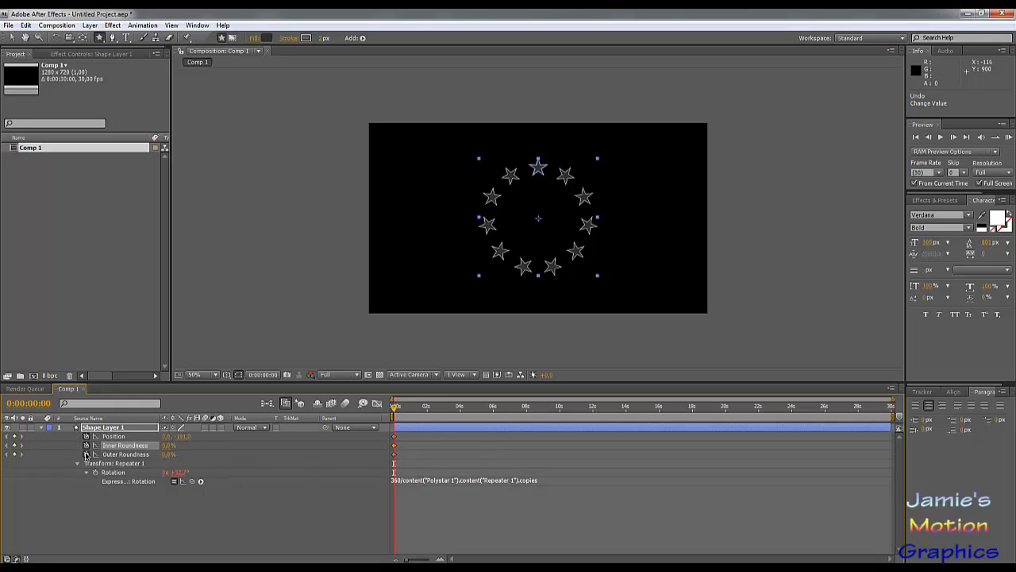
pyautogui.moveTo(394, 408); pyautogui.dragTo(416, 421)
pyautogui.moveTo(891, 400); pyautogui.dragTo(467, 402)
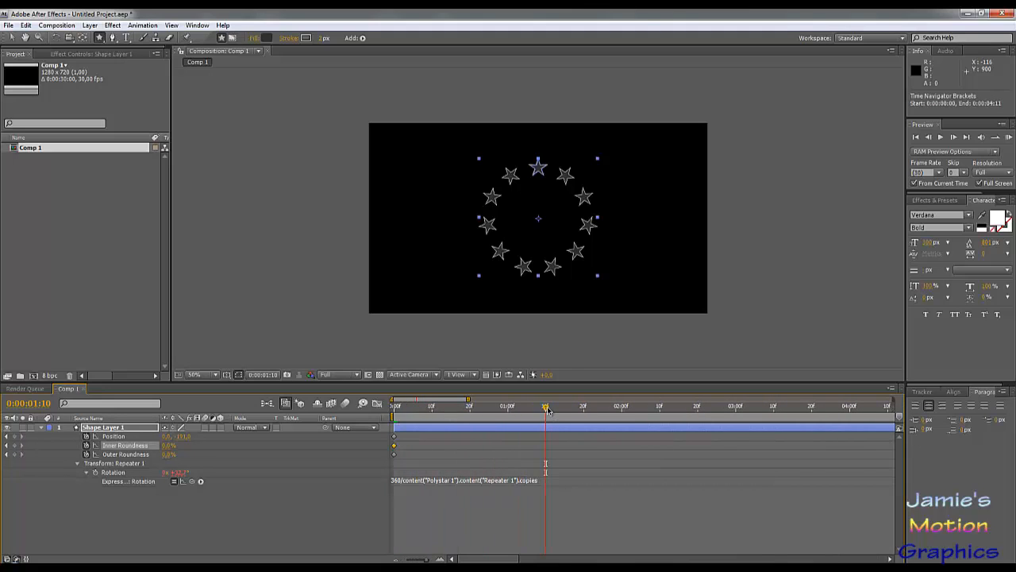
pyautogui.moveTo(548, 410); pyautogui.dragTo(509, 416)
pyautogui.moveTo(185, 436); pyautogui.dragTo(3, 464)
pyautogui.moveTo(186, 439); pyautogui.dragTo(45, 455)
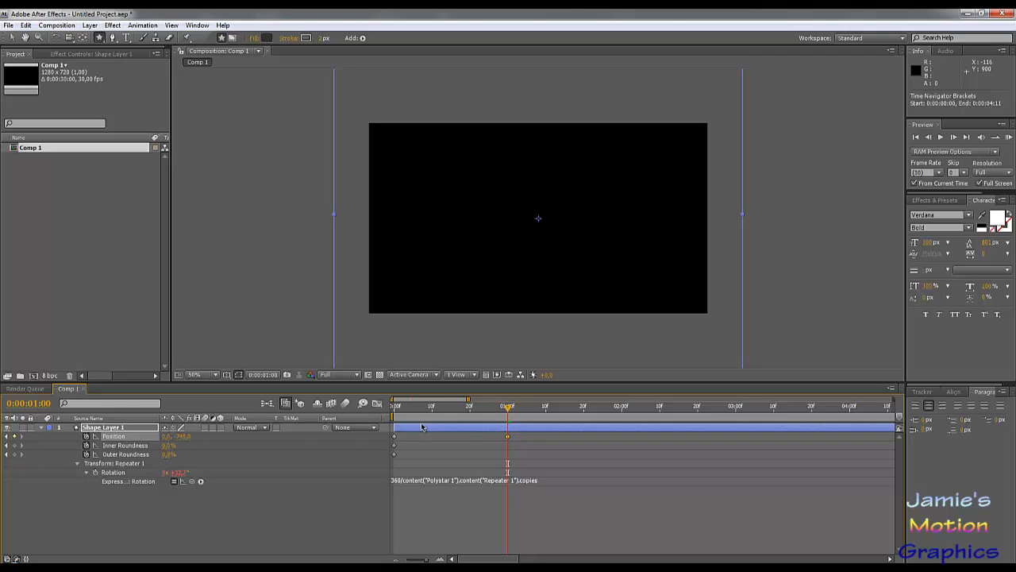
# Set the Position keyframe at 0:00:00:00 to a Y of 0 and scrub through the animation to preview it.
pyautogui.moveTo(449, 410); pyautogui.dragTo(374, 411)
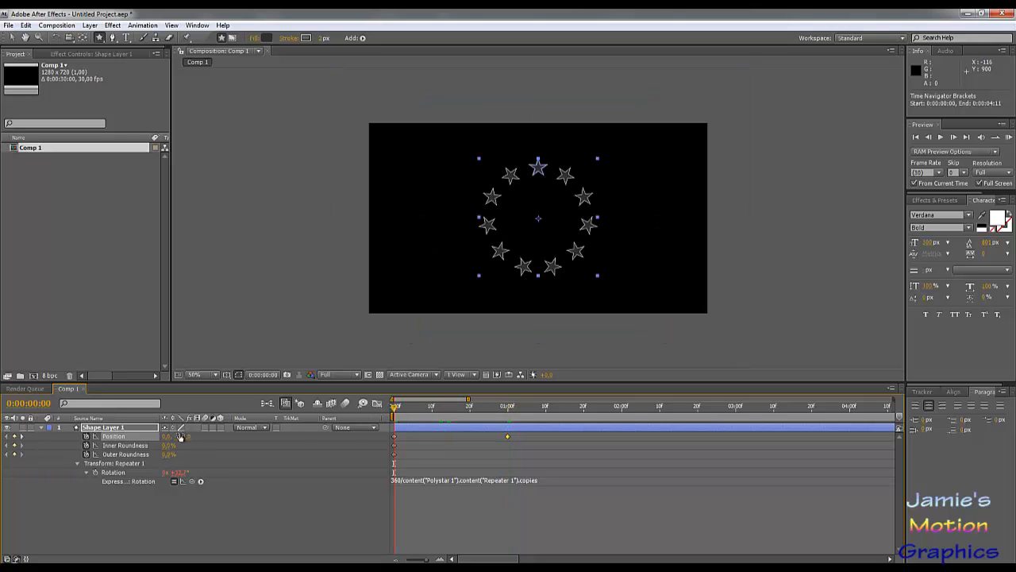
pyautogui.moveTo(183, 436); pyautogui.dragTo(270, 450)
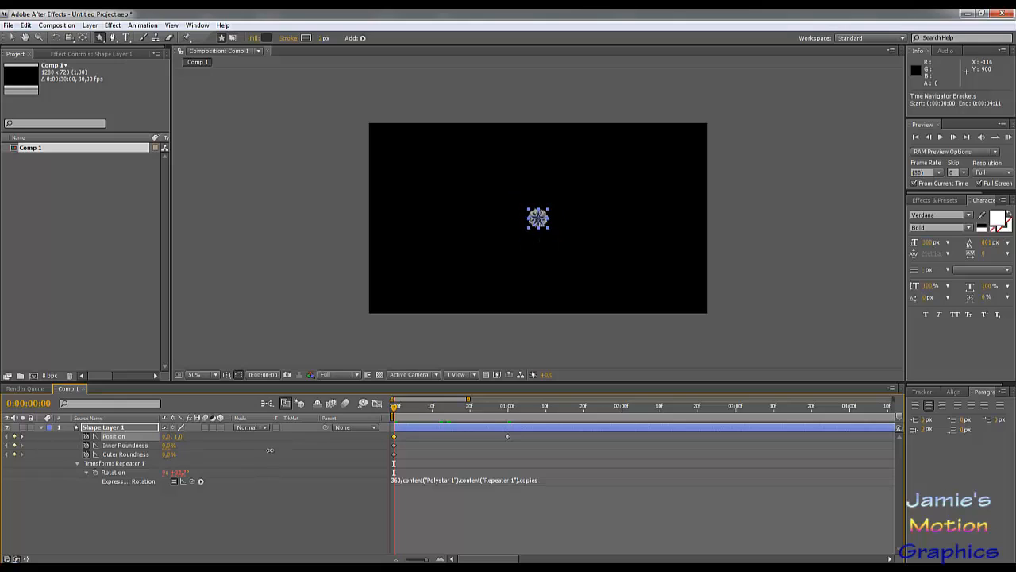
pyautogui.click(181, 438)
pyautogui.press('Return')
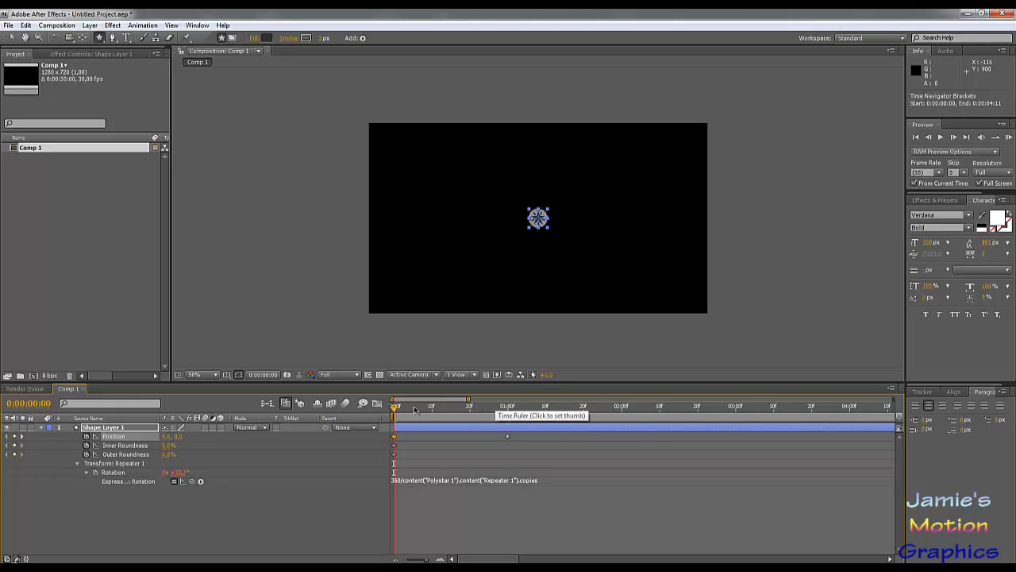
pyautogui.moveTo(394, 408); pyautogui.dragTo(468, 427)
pyautogui.press('Home')
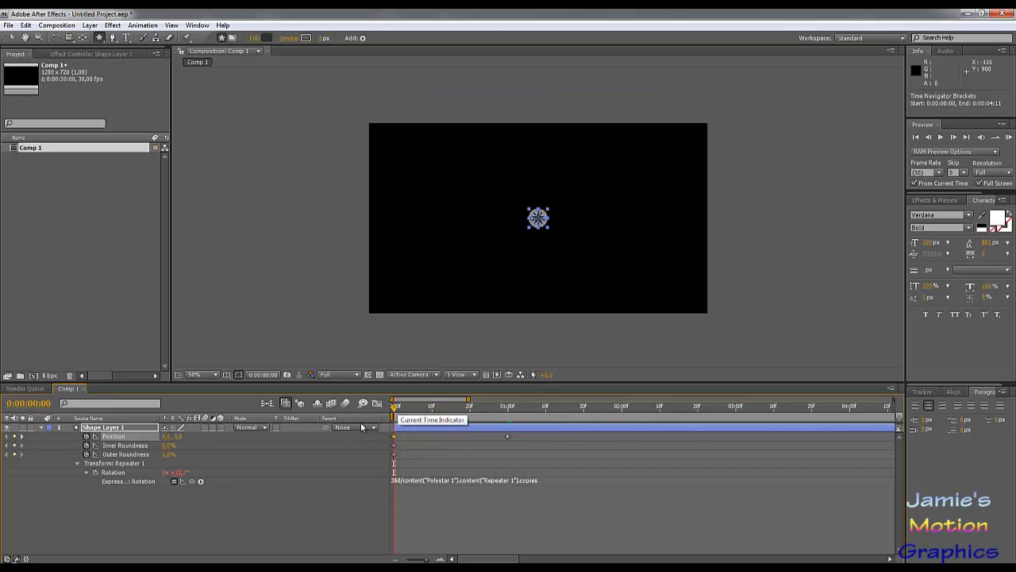
pyautogui.click(168, 445)
pyautogui.write('-100')
pyautogui.press('Return')
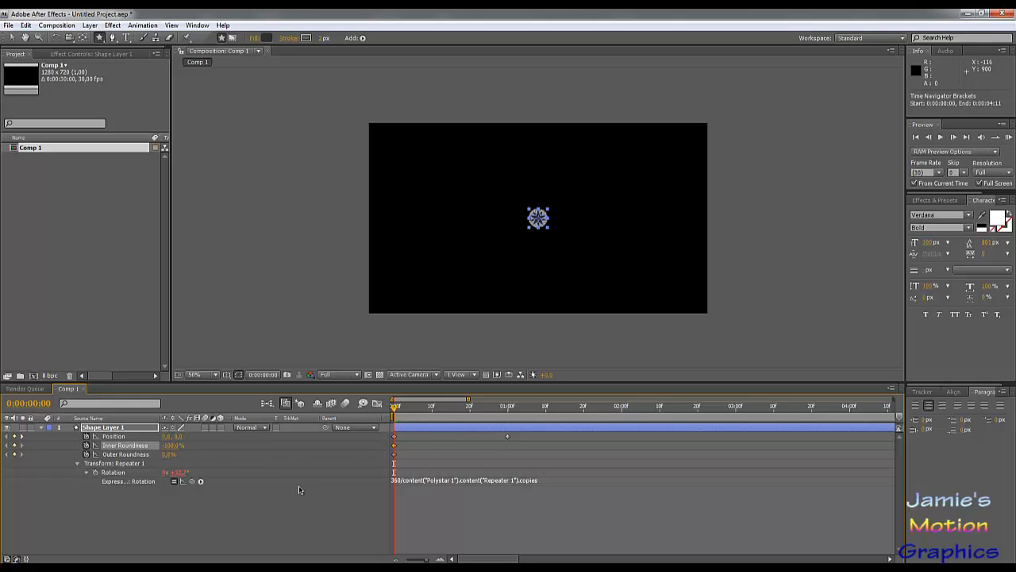
pyautogui.hotkey('ctrl', 'z')
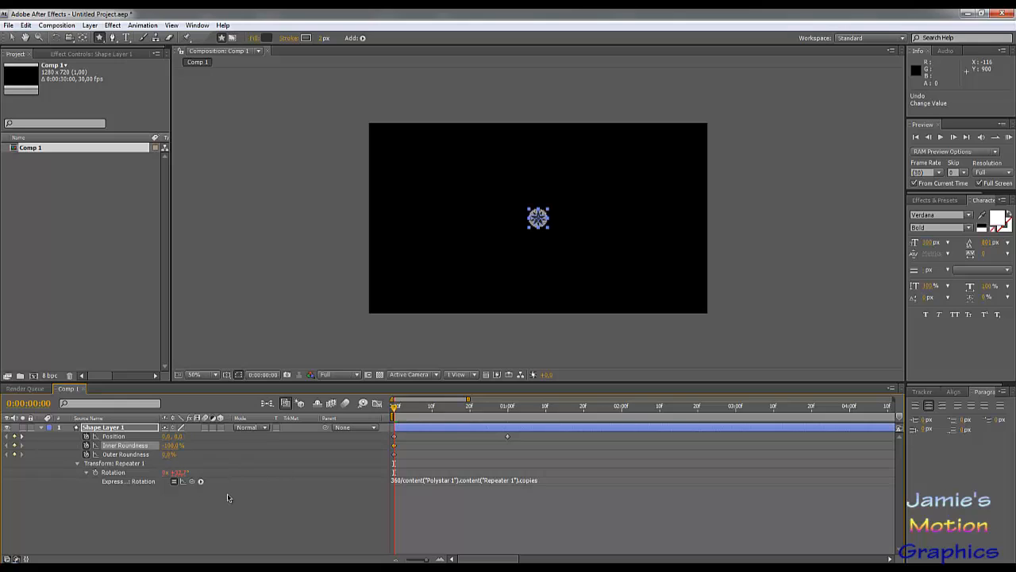
# Remove the keyframes from Inner Roundness and Outer Roundness, and select the shape layer.
pyautogui.click(86, 446)
pyautogui.click(86, 454)
pyautogui.click(91, 427)
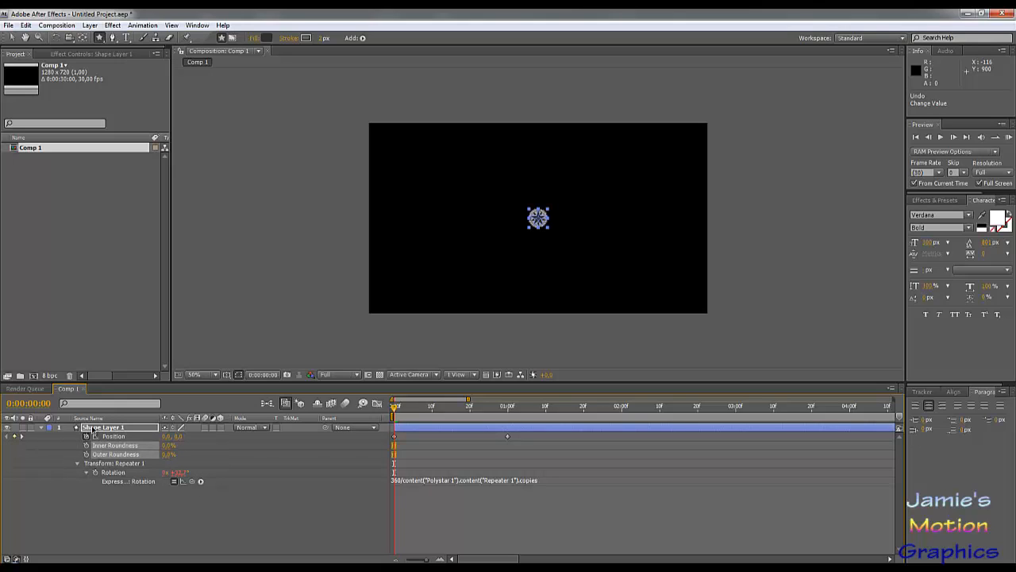
# Keyframe Polystar Path 1's Inner Radius and Outer Radius at 0:00:00:00, both with a value of 0.
pyautogui.click(41, 429)
pyautogui.click(41, 429)
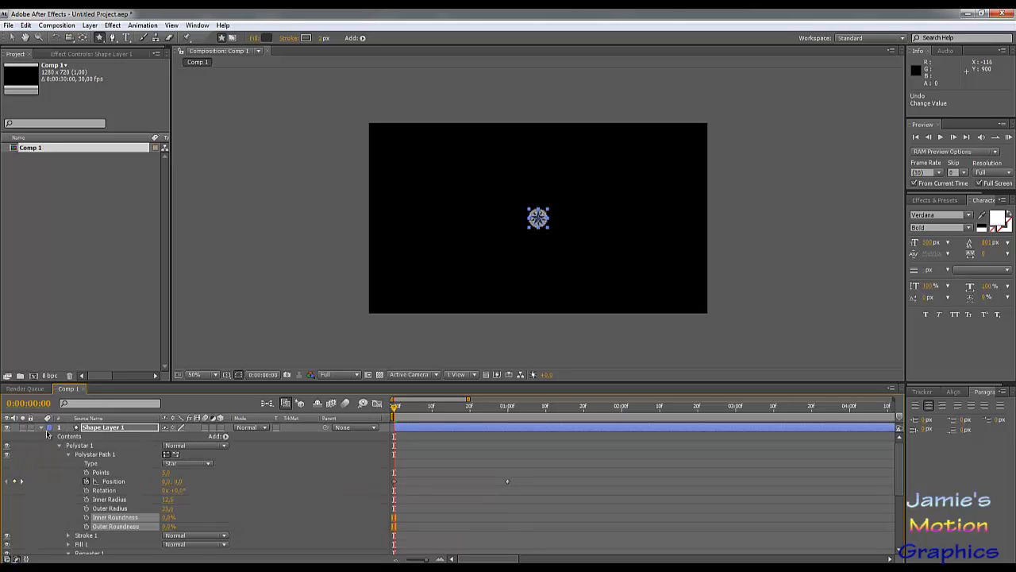
pyautogui.click(85, 508)
pyautogui.click(85, 500)
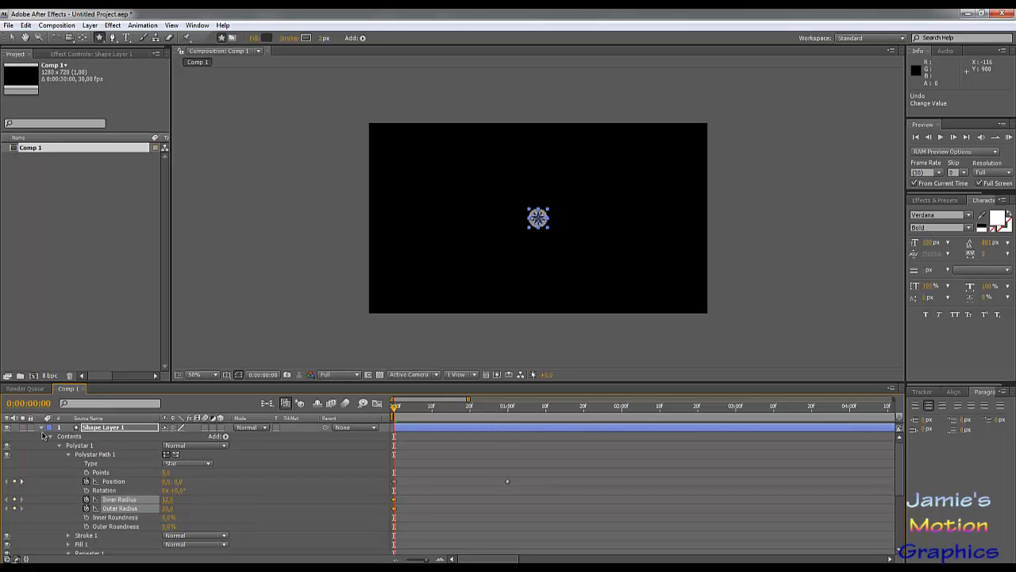
pyautogui.press('u')
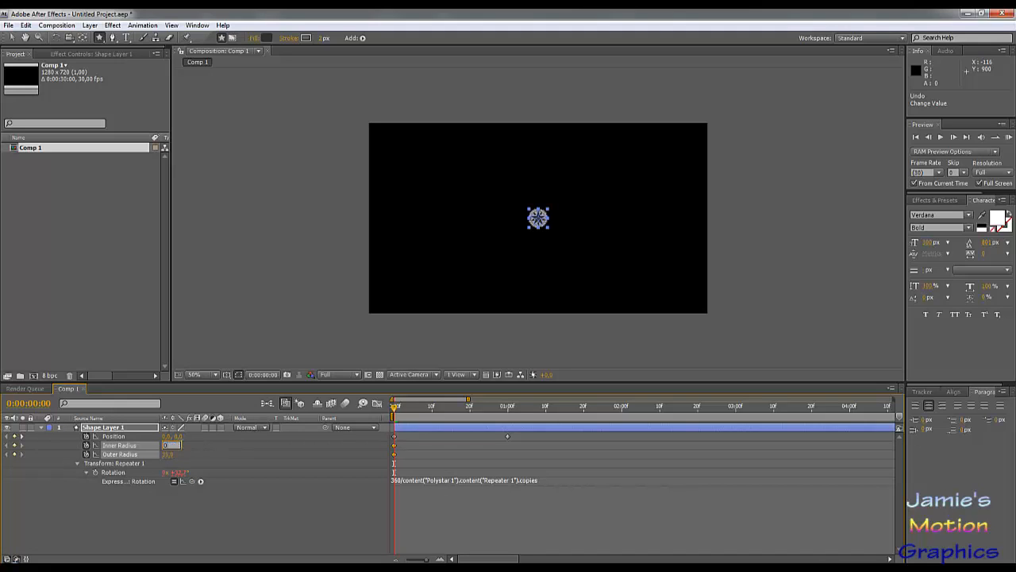
pyautogui.press('Tab')
pyautogui.write('0')
pyautogui.press('Tab')
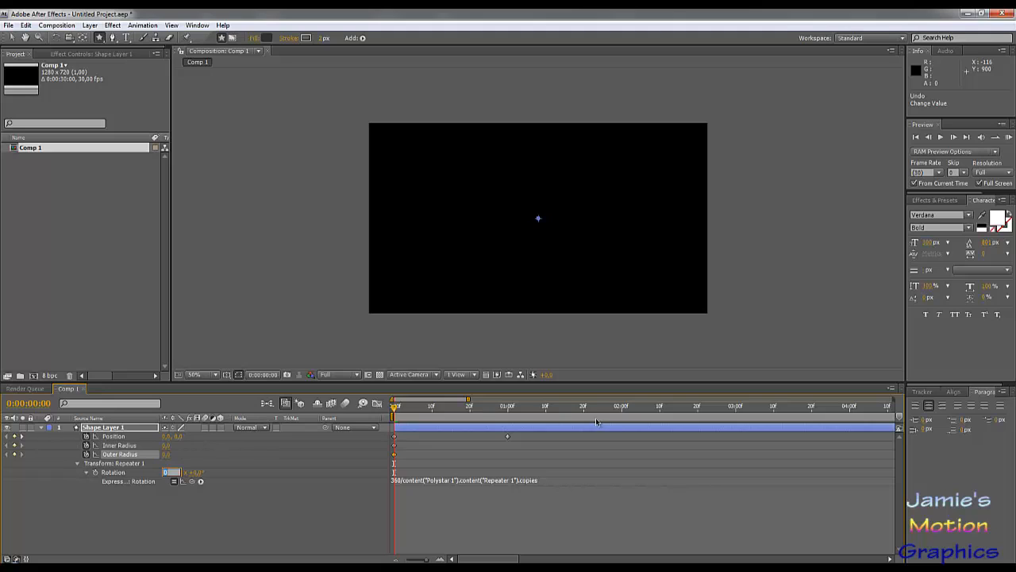
# Keyframe Inner Radius at 12.5 and Outer Radius at 25 at 0:00:01:00.
pyautogui.click(511, 417)
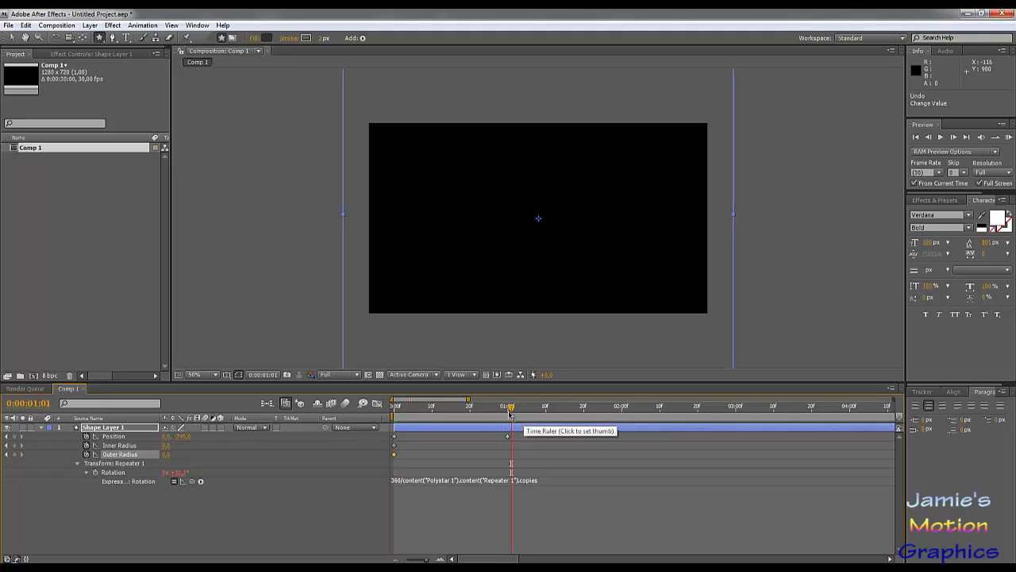
pyautogui.click(166, 445)
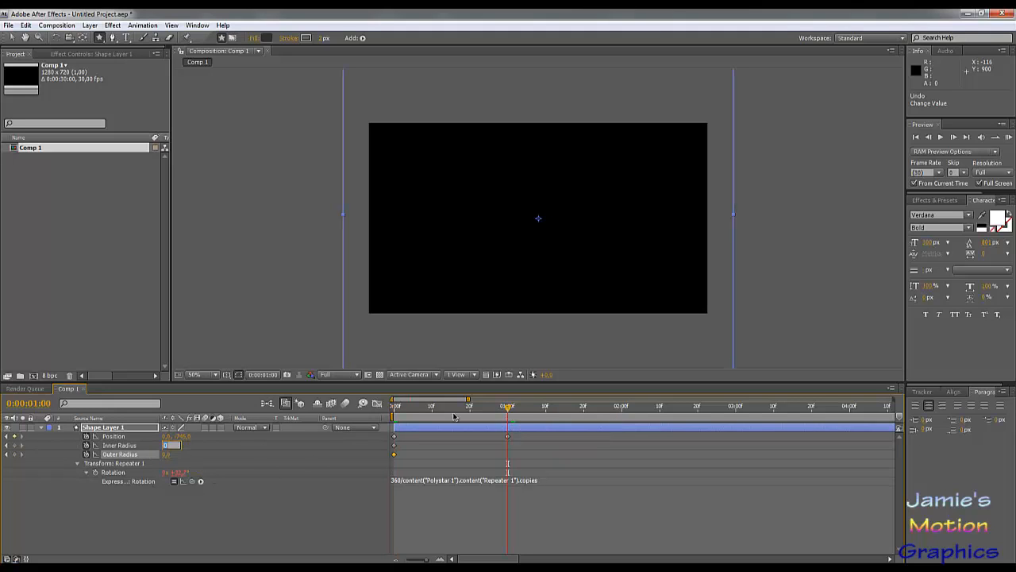
pyautogui.write('12,5')
pyautogui.press('Tab')
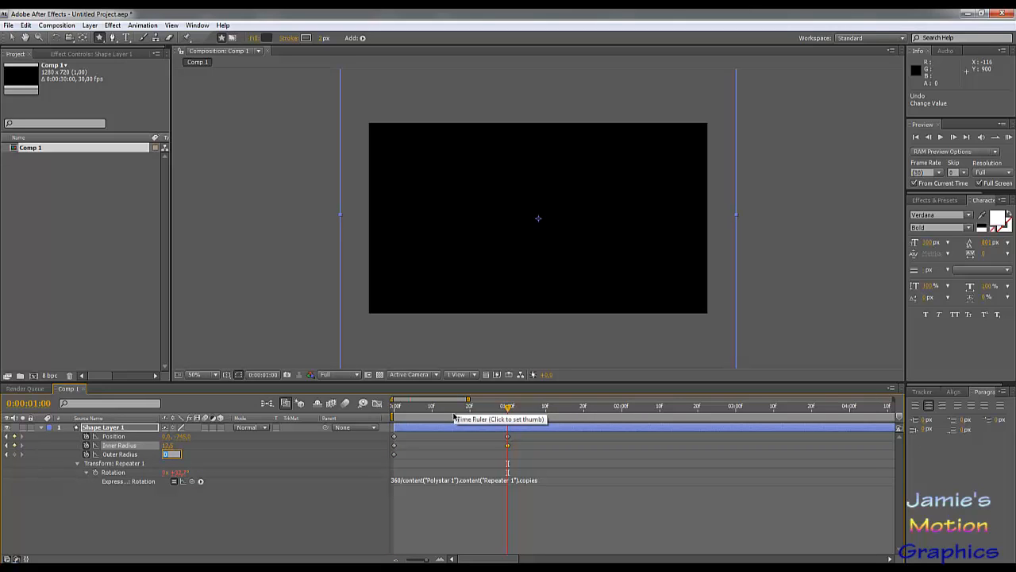
pyautogui.write('25')
pyautogui.press('Return')
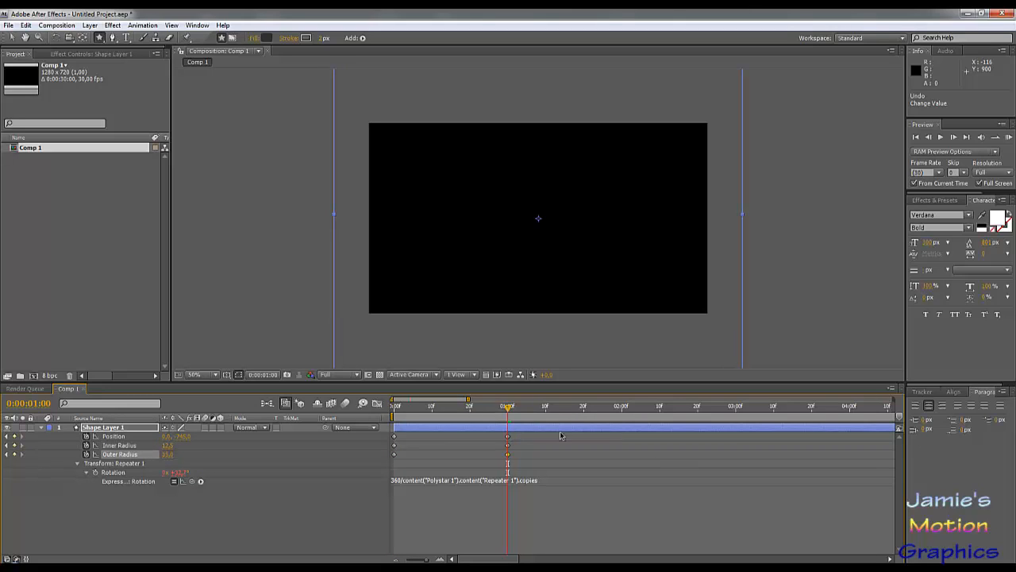
# Add keyframes at 0:00:00:08 with Inner Radius set to 12.5 and Outer Radius set to 25.
pyautogui.click(416, 411)
pyautogui.moveTo(428, 409)
pyautogui.mouseDown()
pyautogui.moveTo(452, 413)
pyautogui.moveTo(423, 416)
pyautogui.mouseUp()
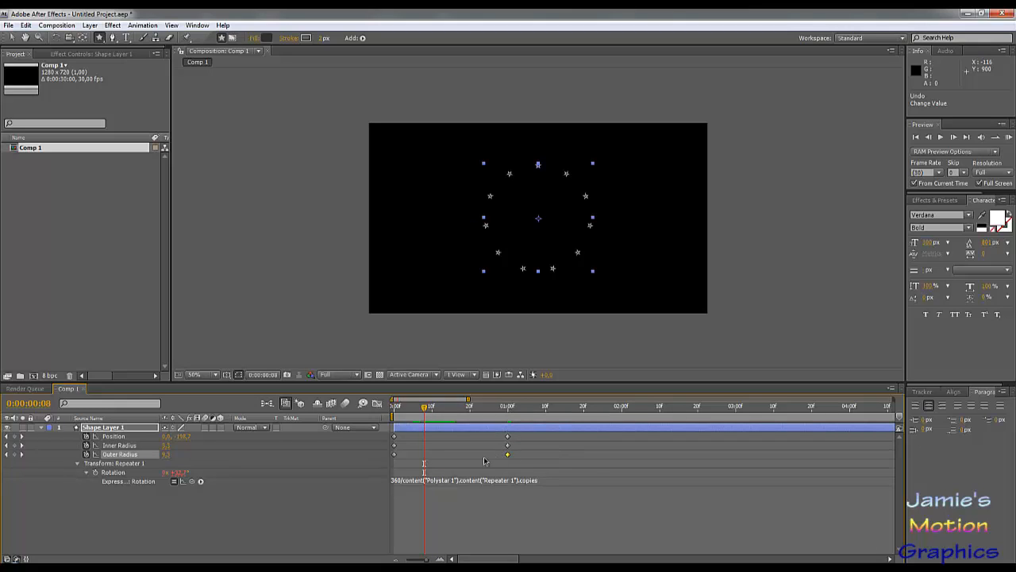
pyautogui.click(171, 445)
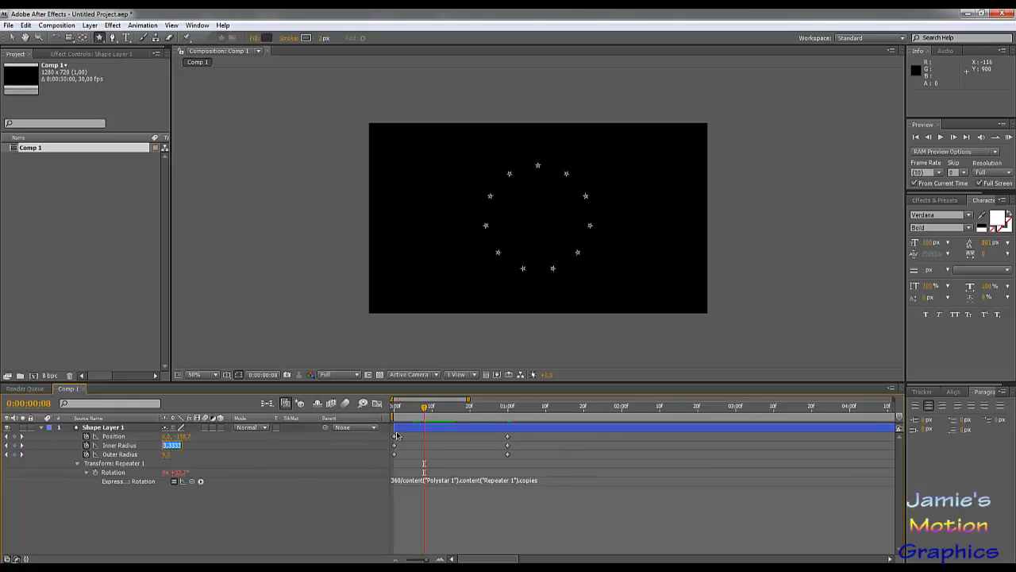
pyautogui.write('2')
pyautogui.press('Tab')
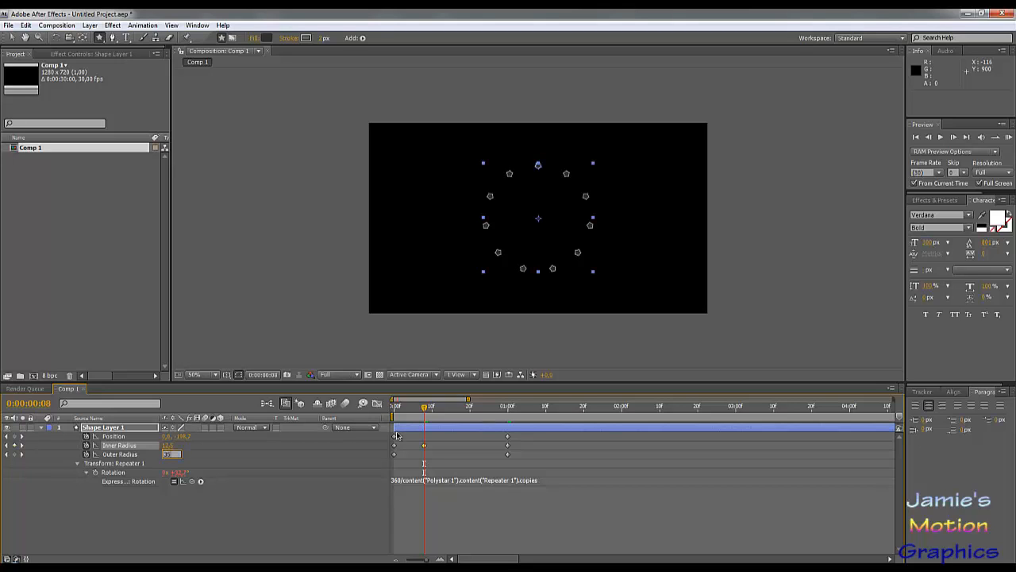
pyautogui.write('35')
pyautogui.press('Return')
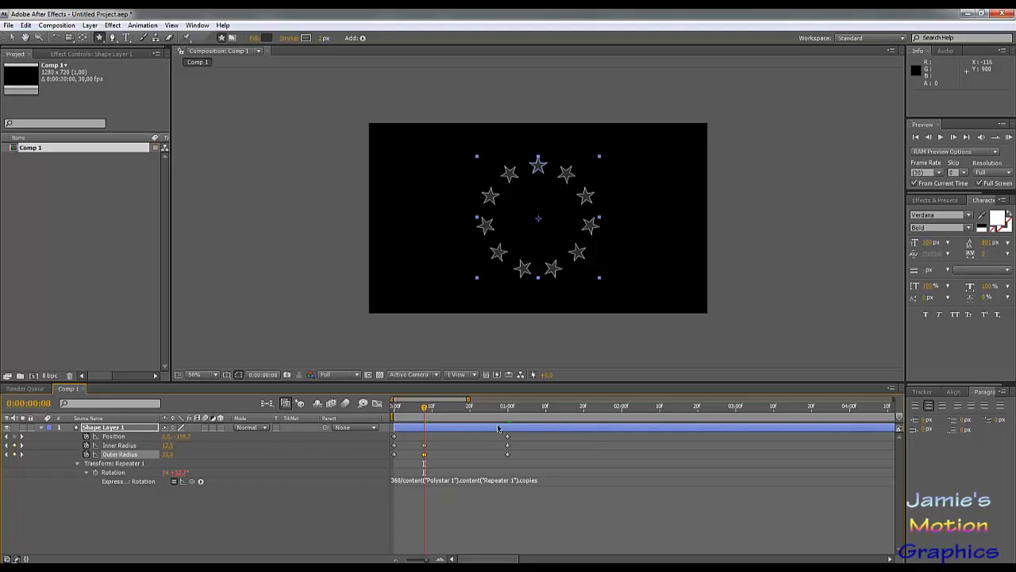
# Delete the Outer Radius and Inner Radius keyframes at 0:00:01:00 and preview the star animation.
pyautogui.moveTo(427, 408); pyautogui.dragTo(462, 463)
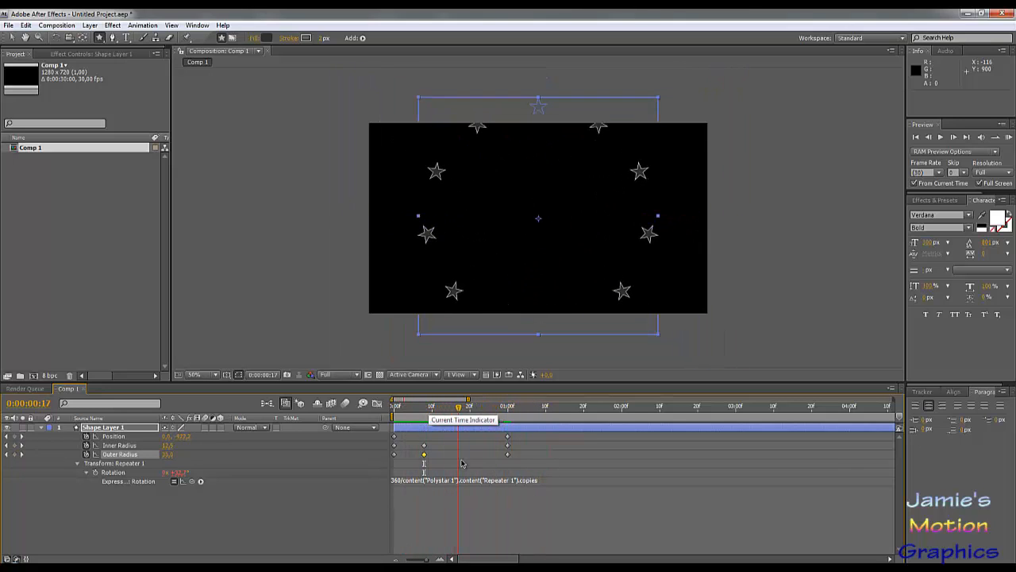
pyautogui.click(508, 455)
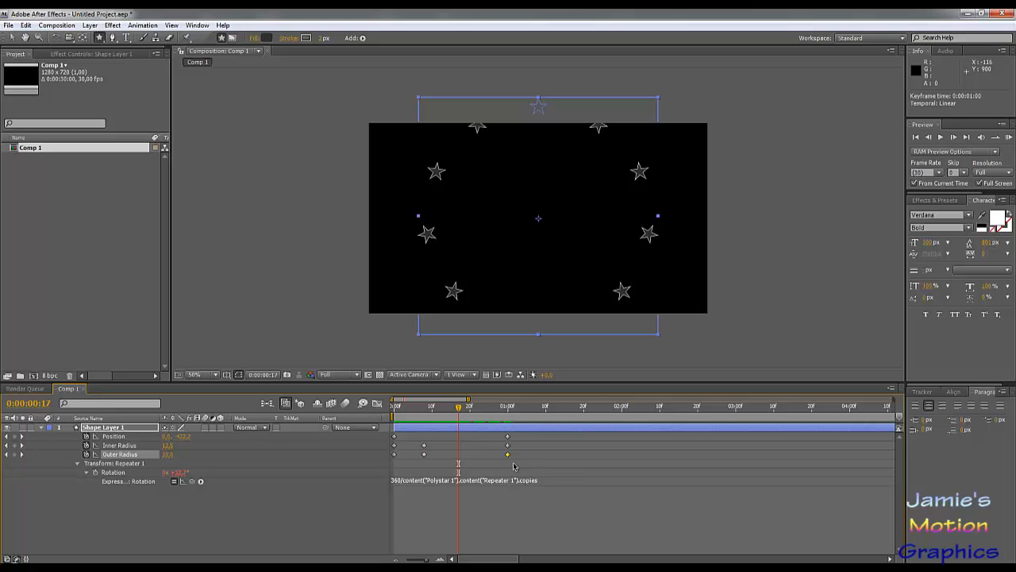
pyautogui.press('Delete')
pyautogui.click(511, 445)
pyautogui.click(508, 445)
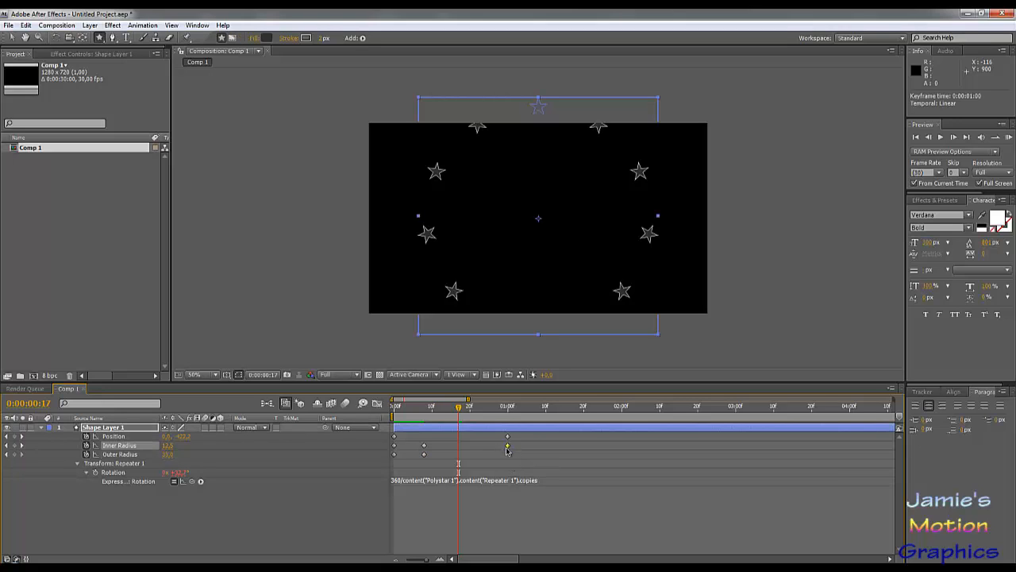
pyautogui.press('Delete')
pyautogui.click(426, 416)
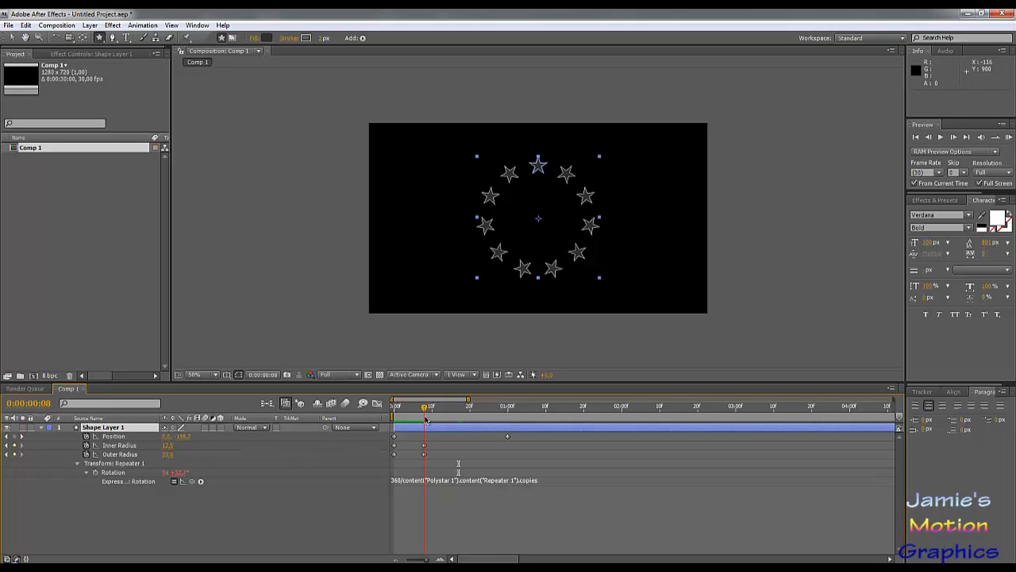
pyautogui.press('space')
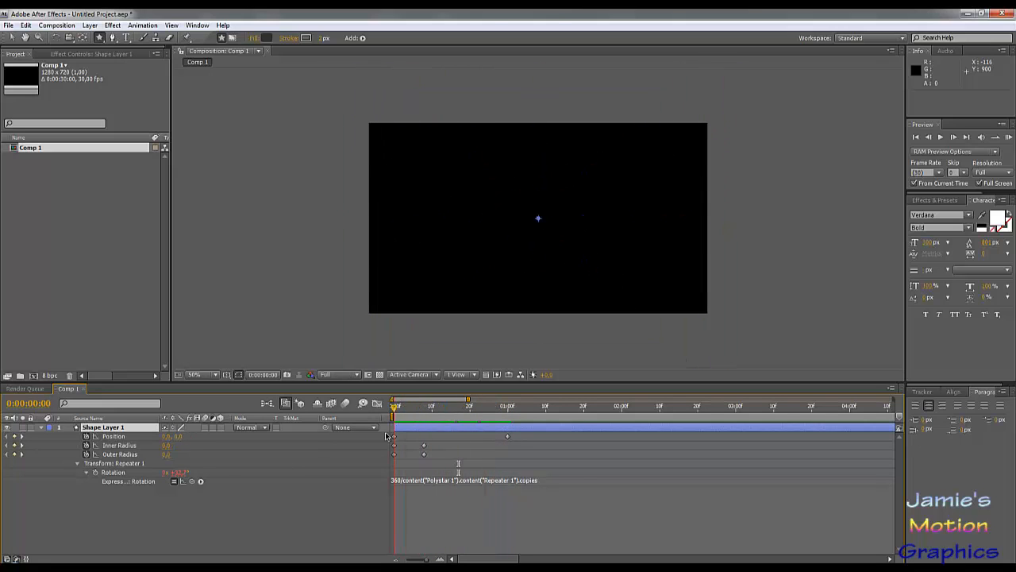
# Try moving the second Inner Radius and Outer Radius keyframes to 0:00:00:15, and undo that move.
pyautogui.click(452, 414)
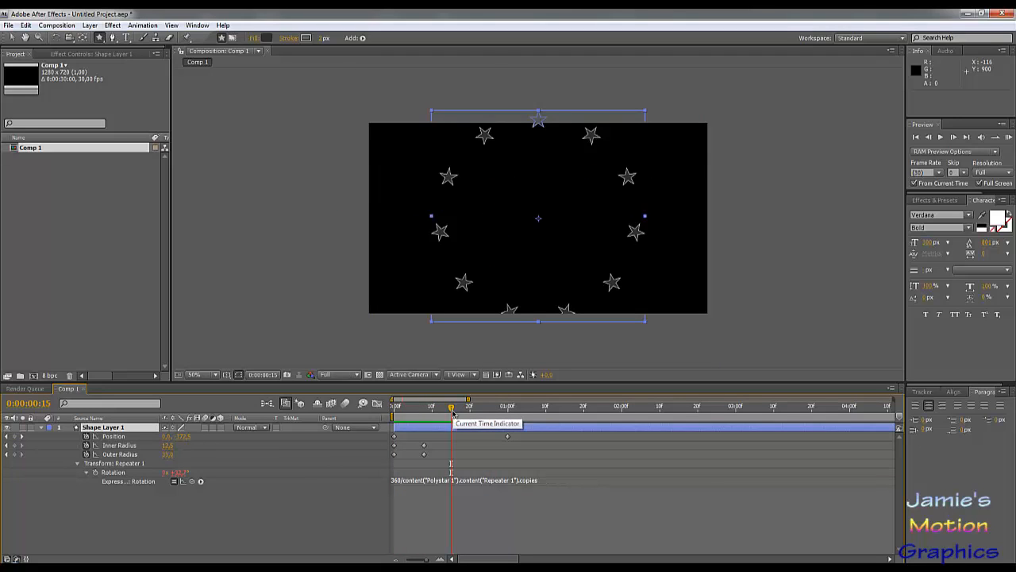
pyautogui.moveTo(420, 442); pyautogui.dragTo(451, 450)
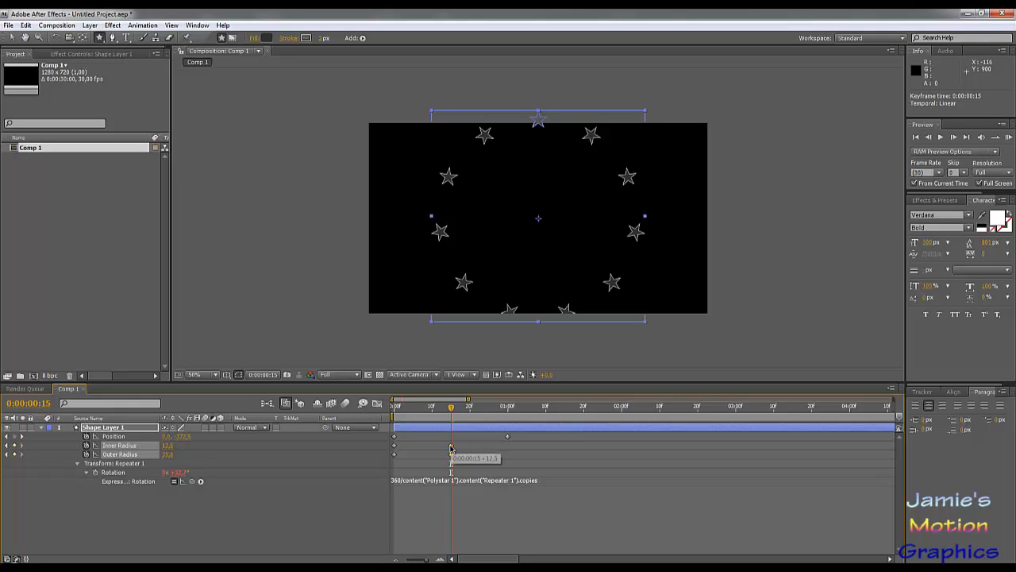
pyautogui.hotkey('ctrl', 'z')
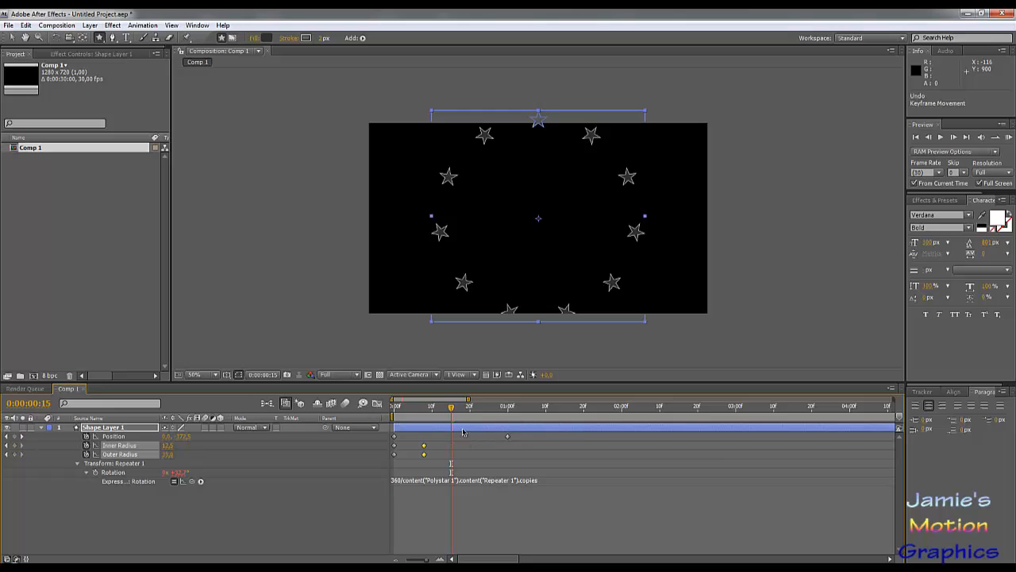
# Add a Position keyframe at 0:00:00:08, try it at 0:00:00:15 while scrubbing the animation, and delete it.
pyautogui.moveTo(433, 408); pyautogui.dragTo(451, 424)
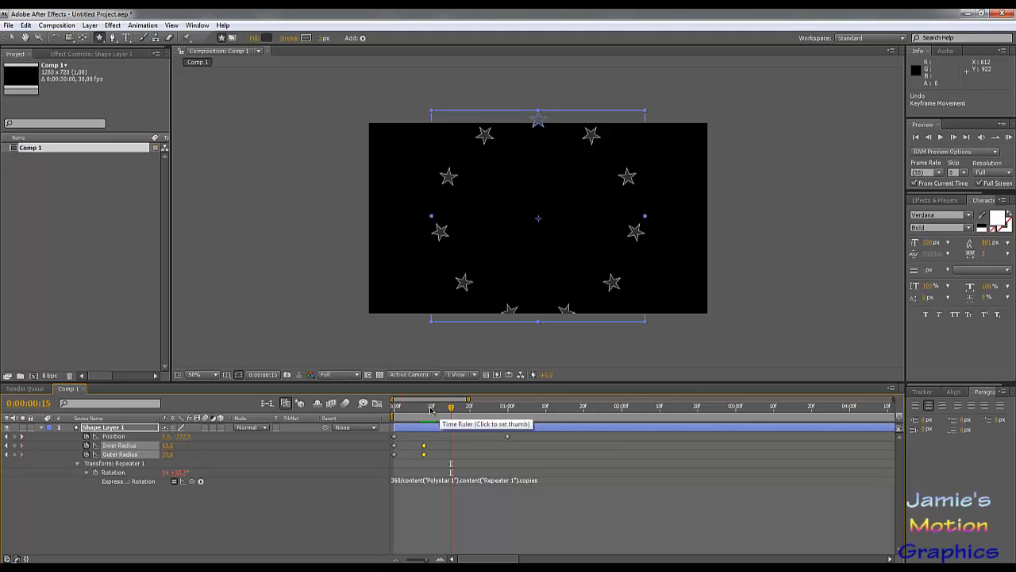
pyautogui.moveTo(431, 409); pyautogui.dragTo(424, 409)
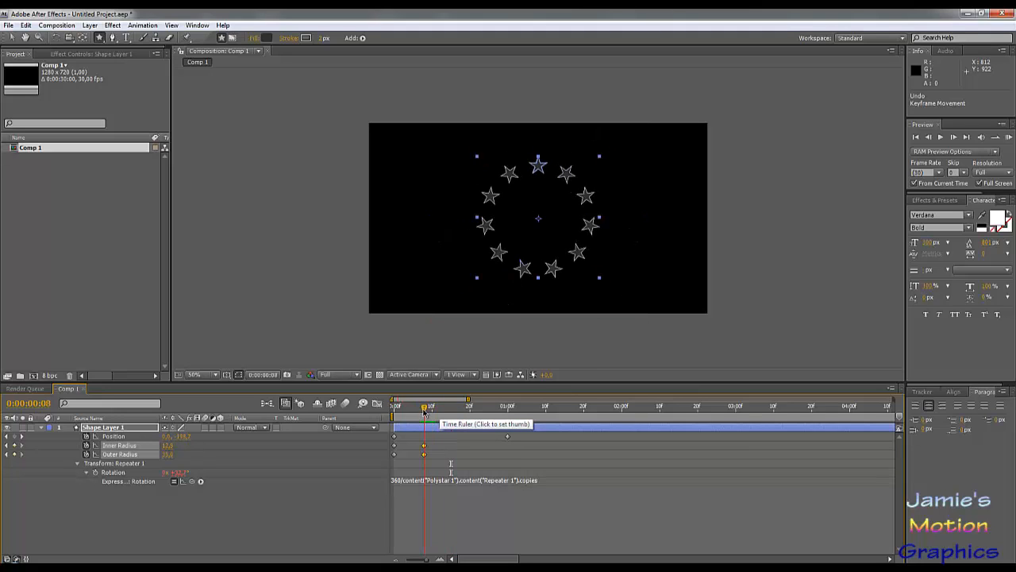
pyautogui.click(14, 435)
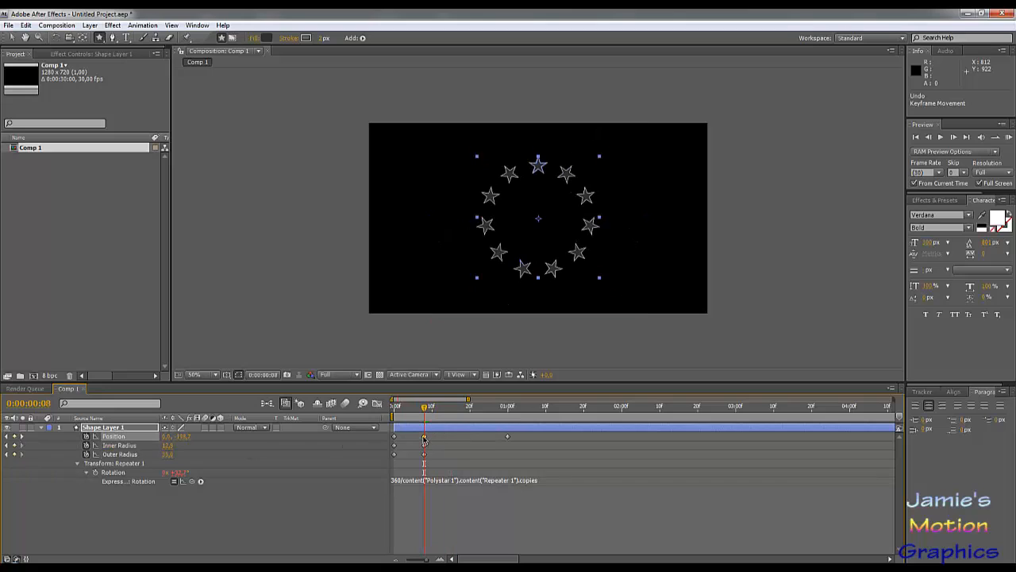
pyautogui.moveTo(424, 438); pyautogui.dragTo(456, 442)
pyautogui.click(450, 409)
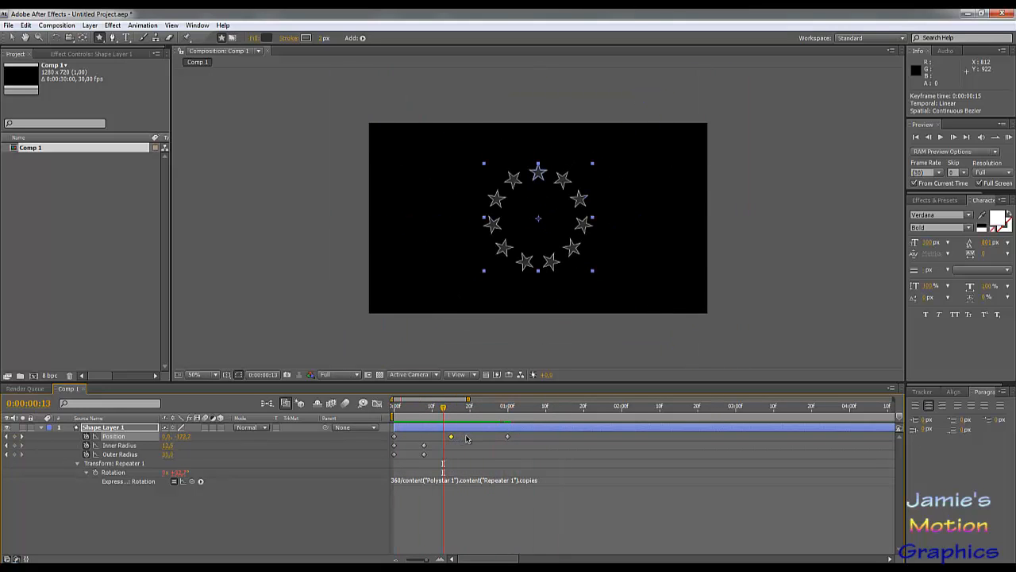
pyautogui.press('Delete')
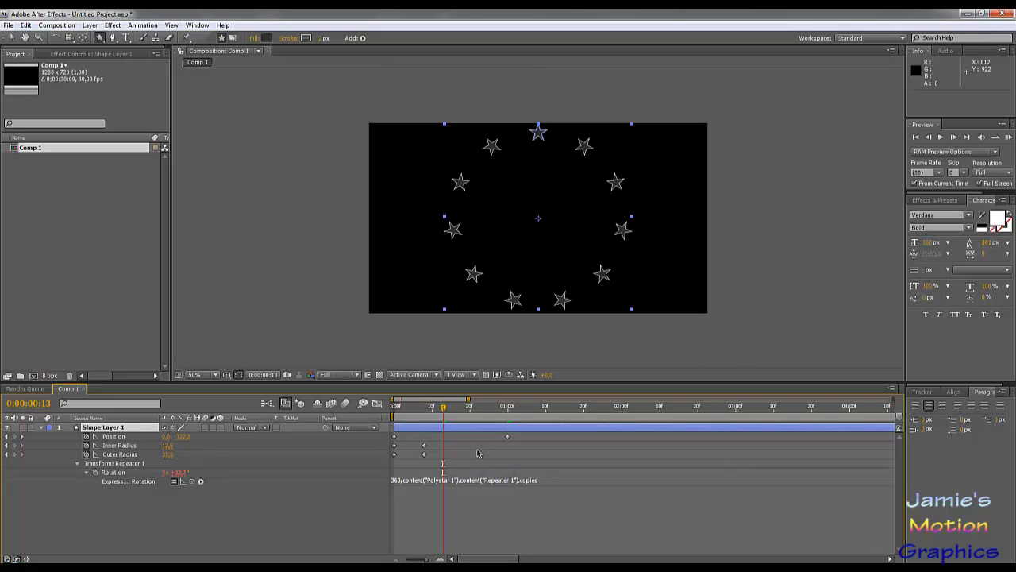
pyautogui.click(298, 530)
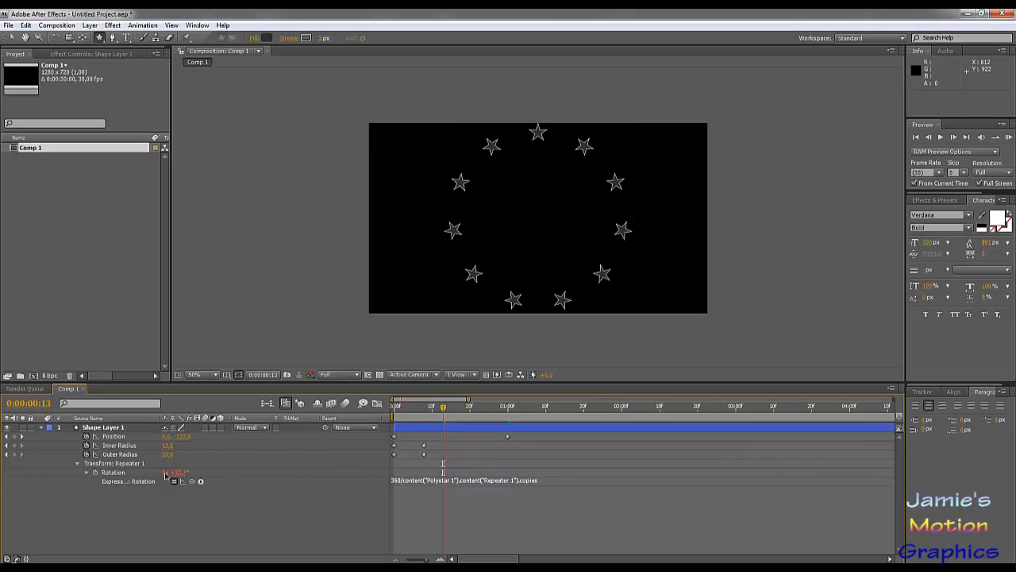
# Rename the composition Comp 1 as Starburst.
pyautogui.click(116, 429)
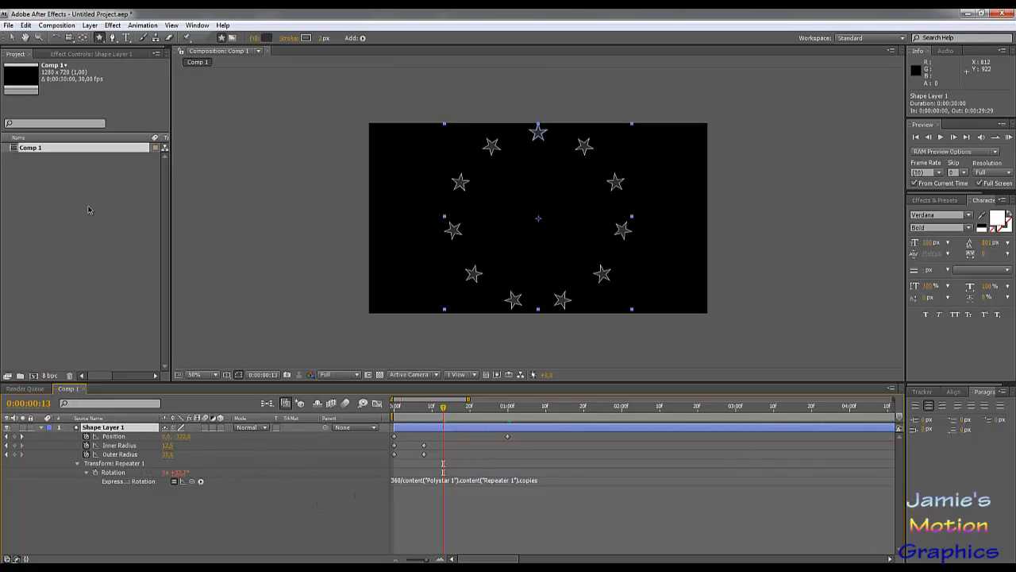
pyautogui.rightClick(53, 153)
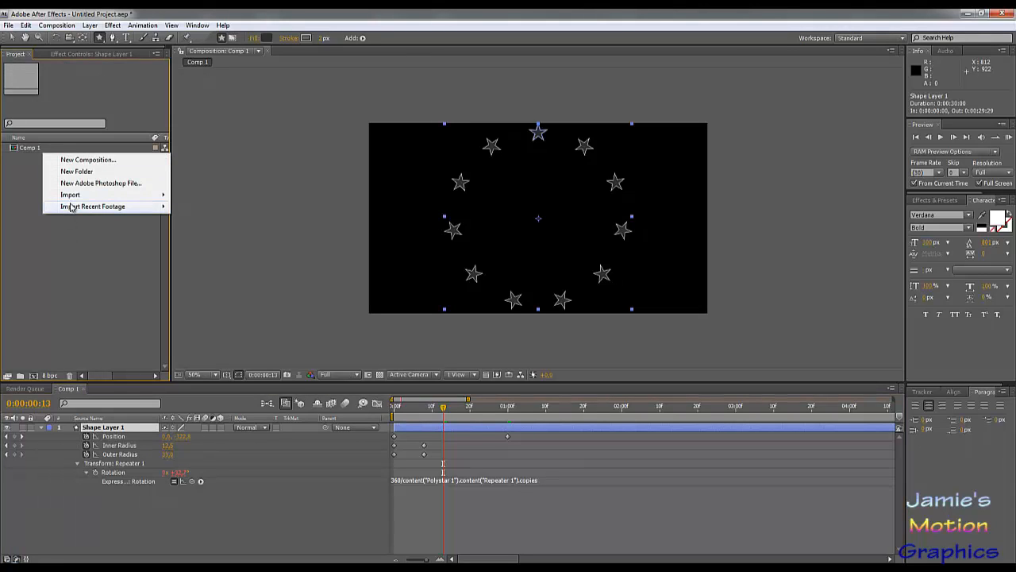
pyautogui.click(27, 148)
pyautogui.rightClick(28, 148)
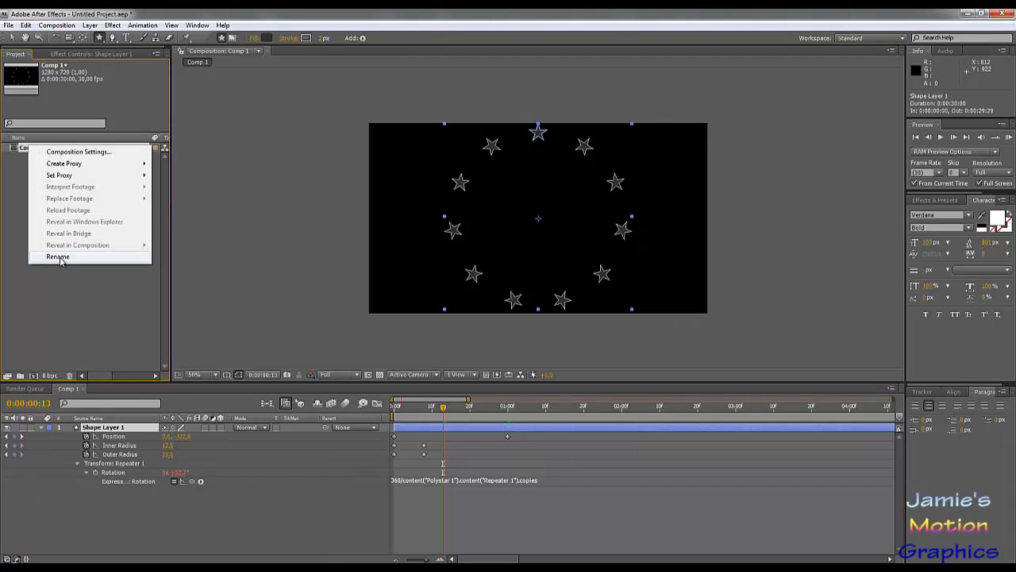
pyautogui.click(78, 261)
pyautogui.write('Sta')
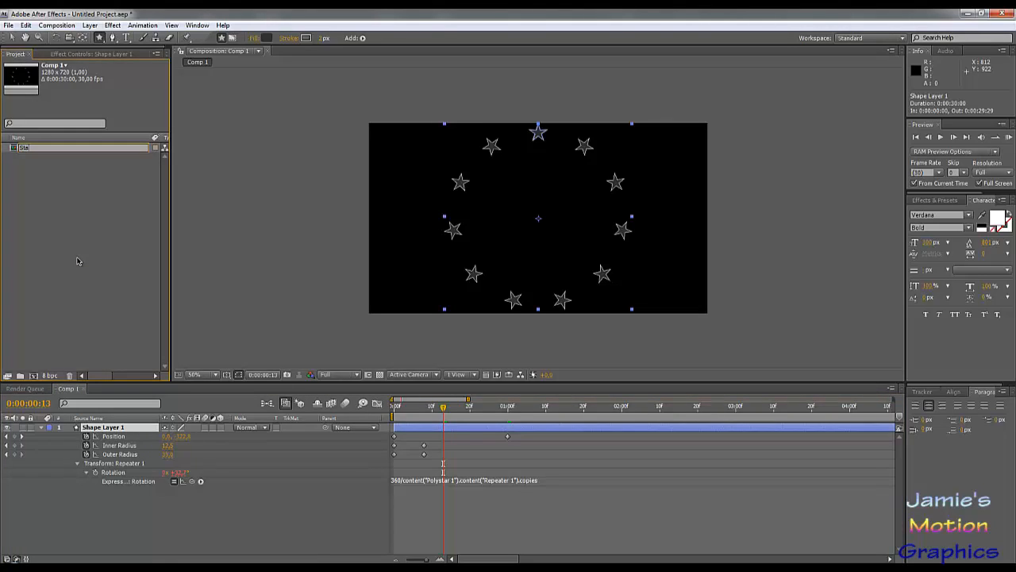
pyautogui.write('rburst')
pyautogui.press('Return')
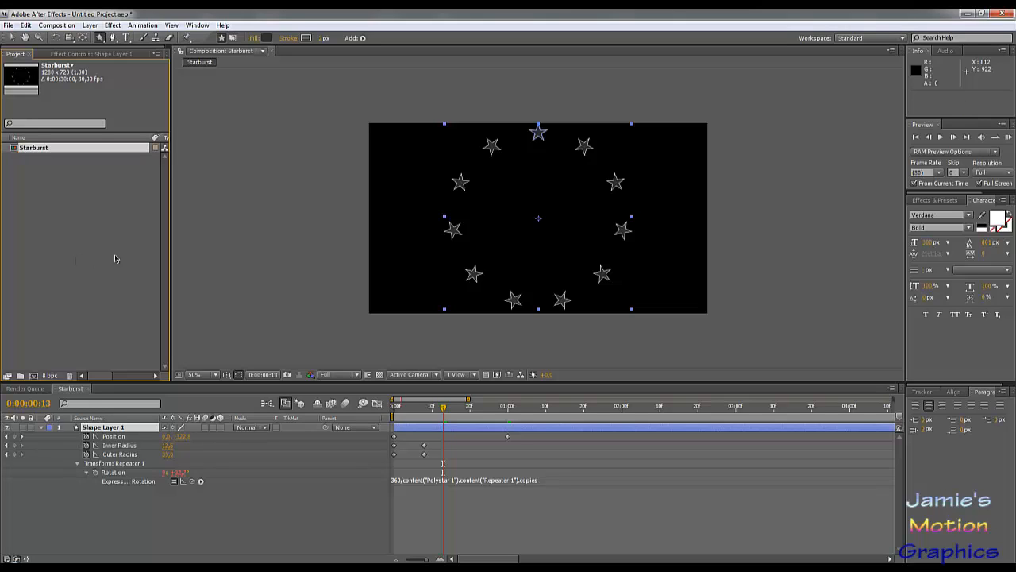
# Duplicate the Starburst composition in the project.
pyautogui.click(120, 279)
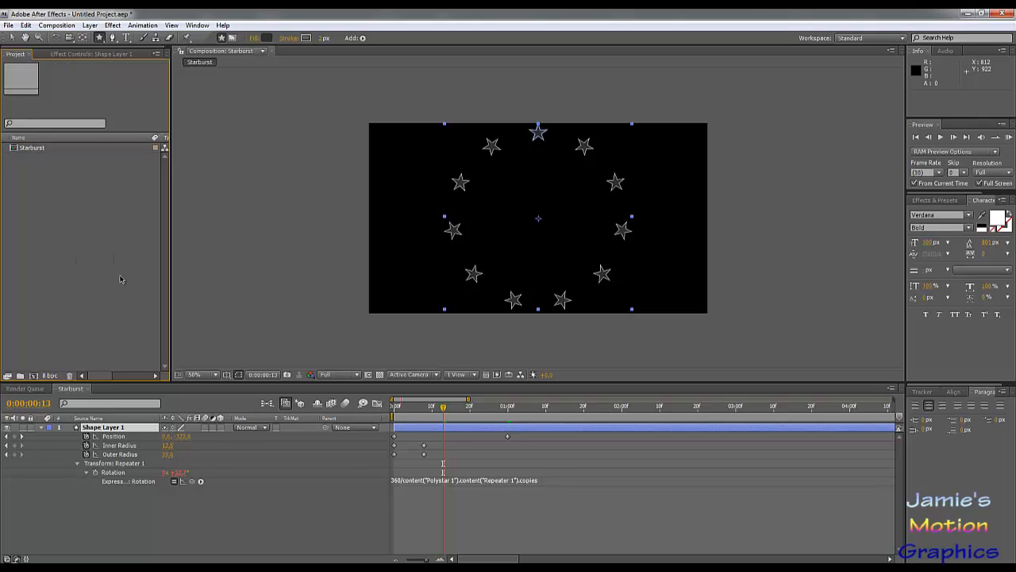
pyautogui.click(43, 150)
pyautogui.hotkey('ctrl', 'd')
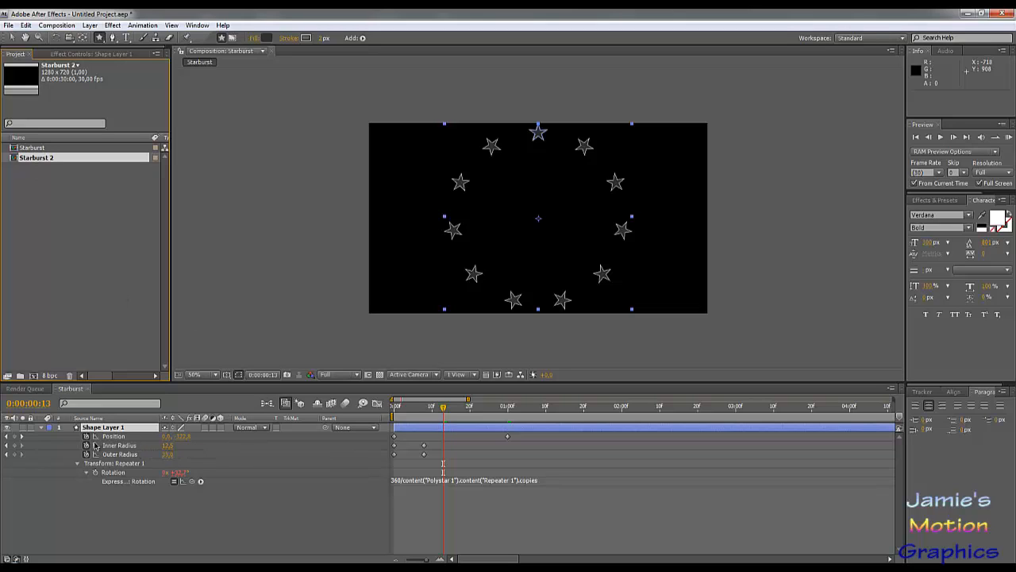
# Expand the shape layer's contents in the Starburst composition and set Polystar Path 1's Points to 8.
pyautogui.click(42, 428)
pyautogui.click(42, 428)
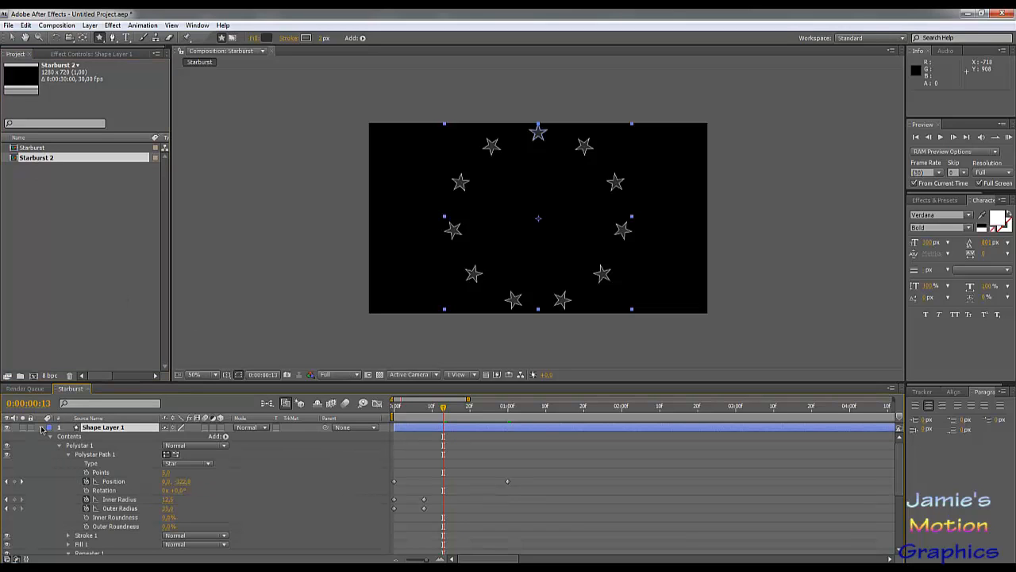
pyautogui.click(167, 472)
pyautogui.write('8')
pyautogui.press('Return')
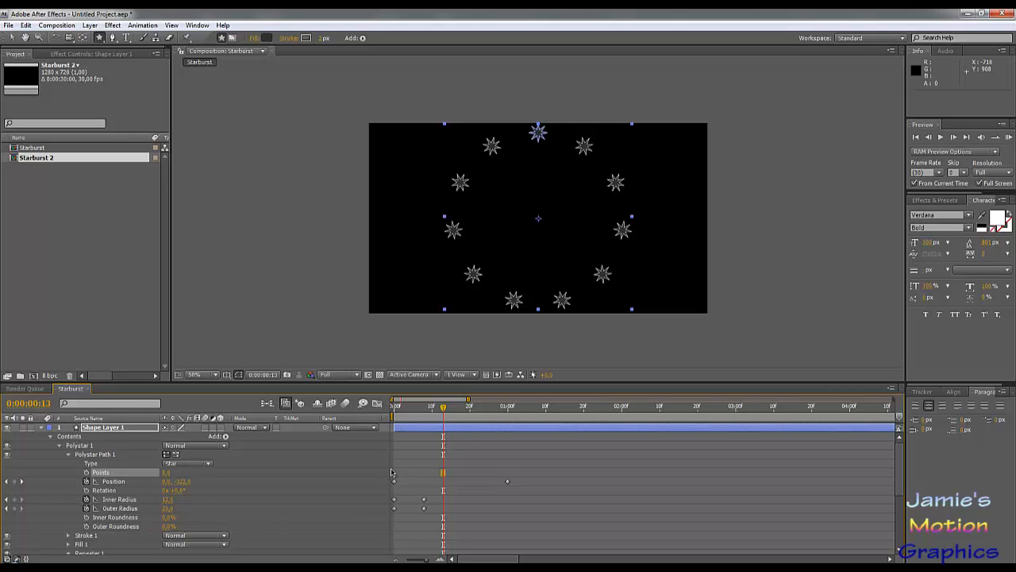
# Change the fill color of the Starburst composition's shape layer to light gray 9F9F9F.
pyautogui.scroll(-3, 144, 489)
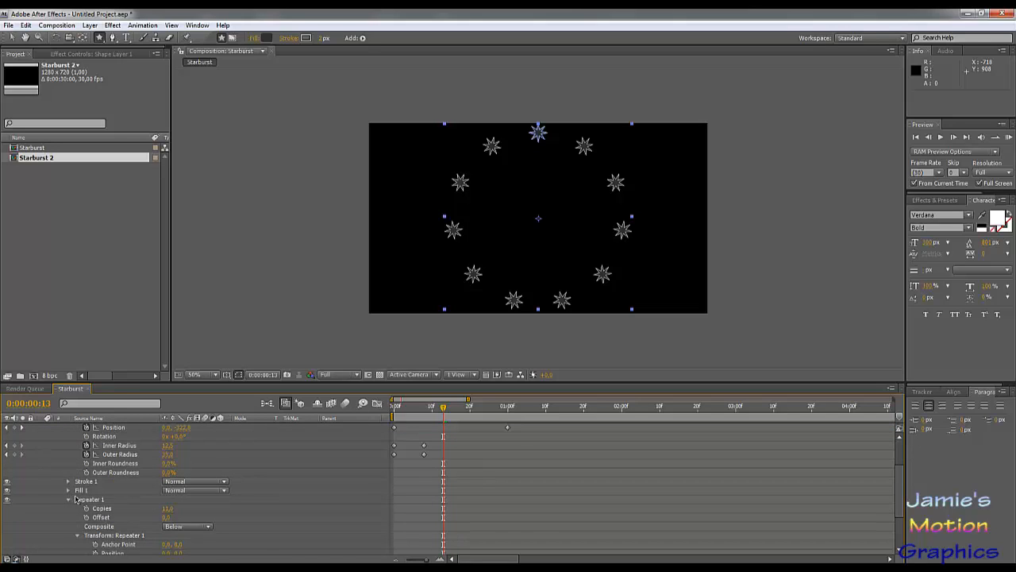
pyautogui.scroll(-3, 75, 498)
pyautogui.scroll(3, 76, 499)
pyautogui.scroll(-1, 76, 499)
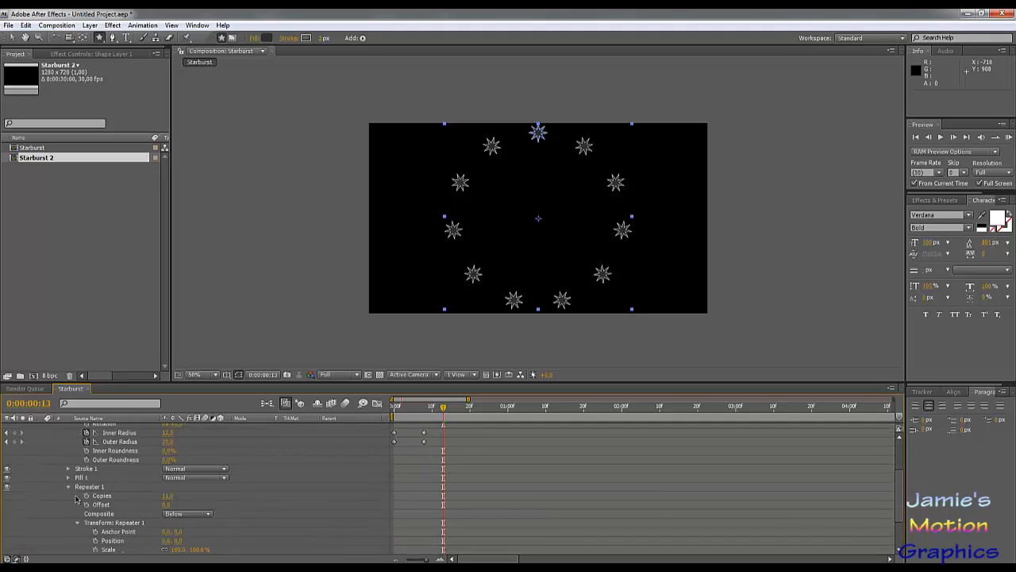
pyautogui.scroll(-2, 76, 498)
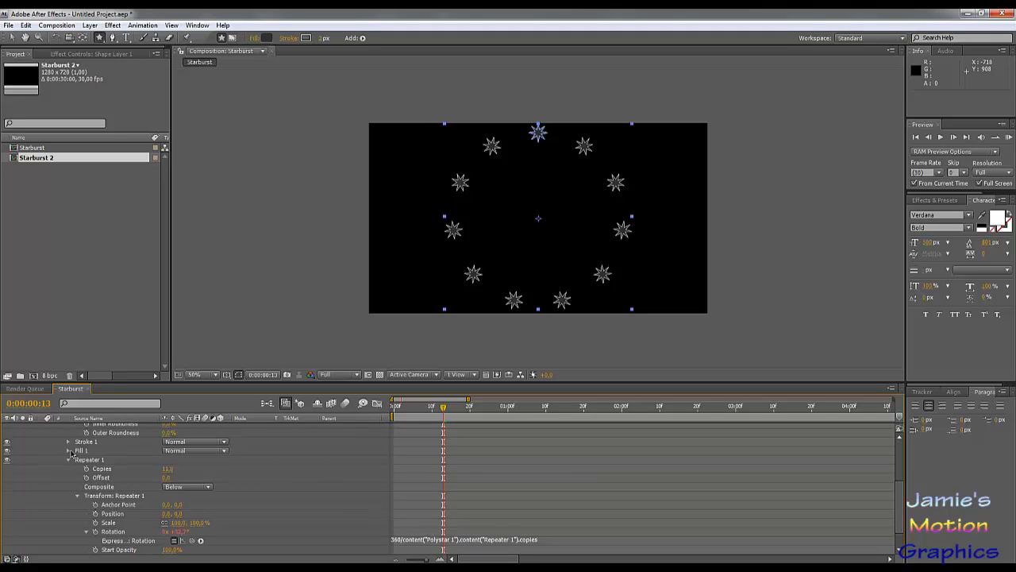
pyautogui.scroll(7, 96, 462)
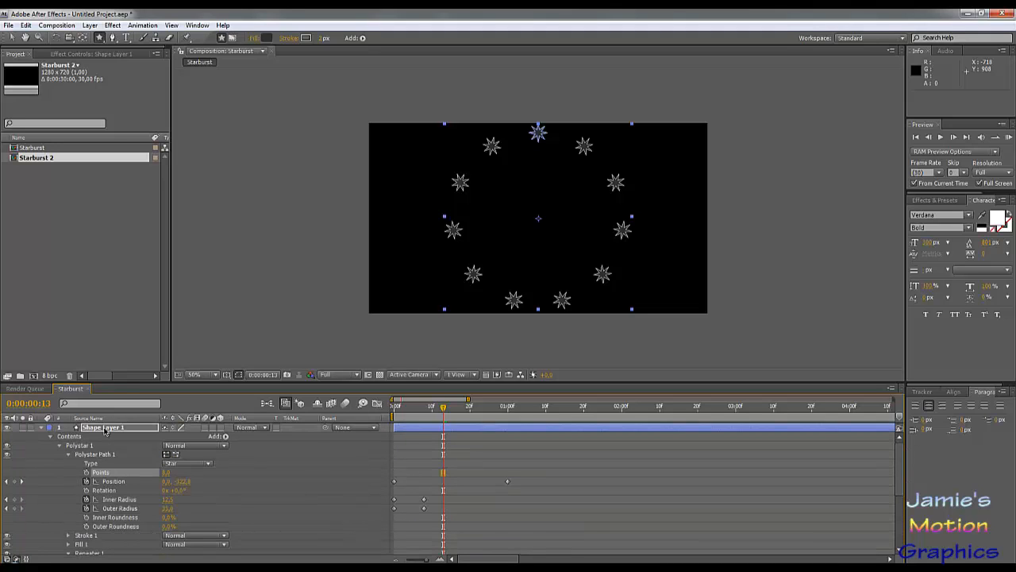
pyautogui.click(103, 427)
pyautogui.click(267, 38)
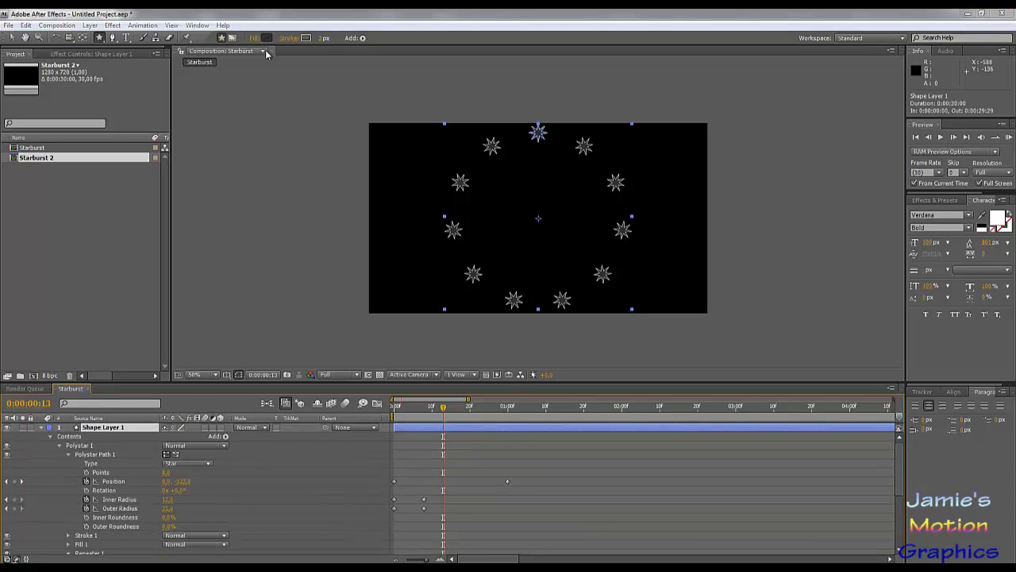
pyautogui.moveTo(261, 386); pyautogui.dragTo(253, 378)
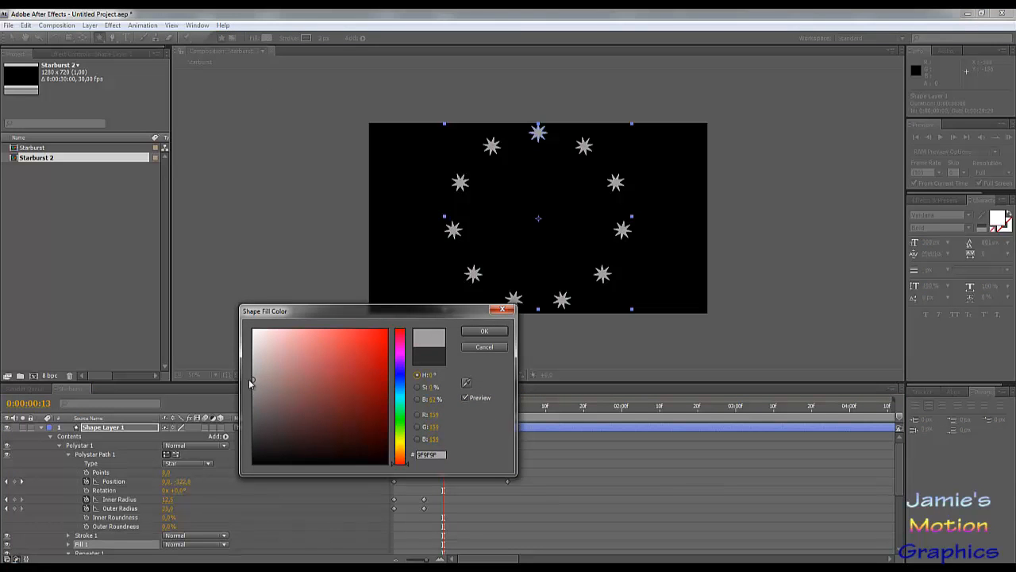
pyautogui.click(479, 332)
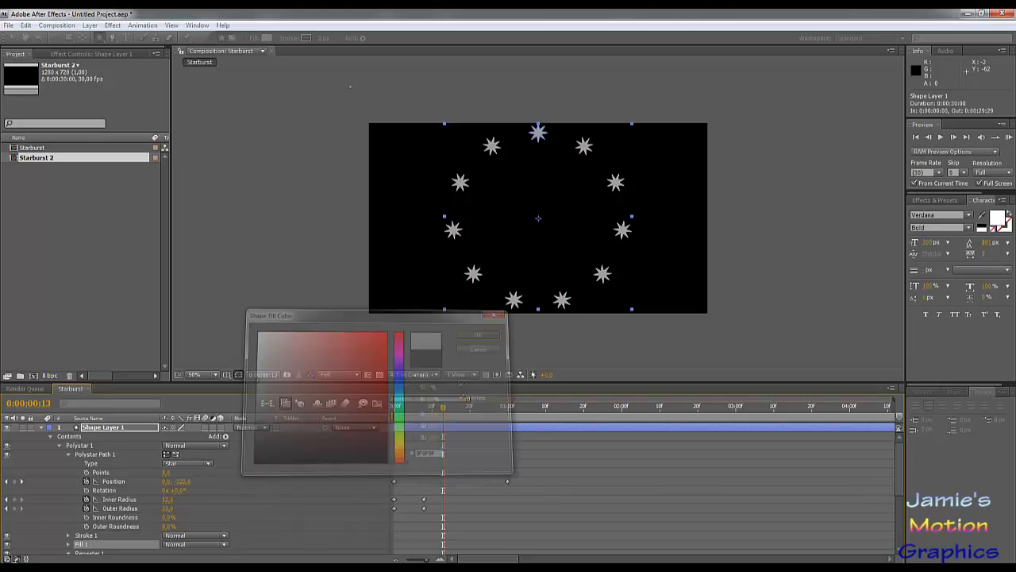
# Change the stars' stroke color to dark gray 6B6B6B and check the recolored stars at an earlier frame.
pyautogui.click(306, 38)
pyautogui.moveTo(257, 384)
pyautogui.mouseDown()
pyautogui.moveTo(241, 419)
pyautogui.moveTo(254, 407)
pyautogui.mouseUp()
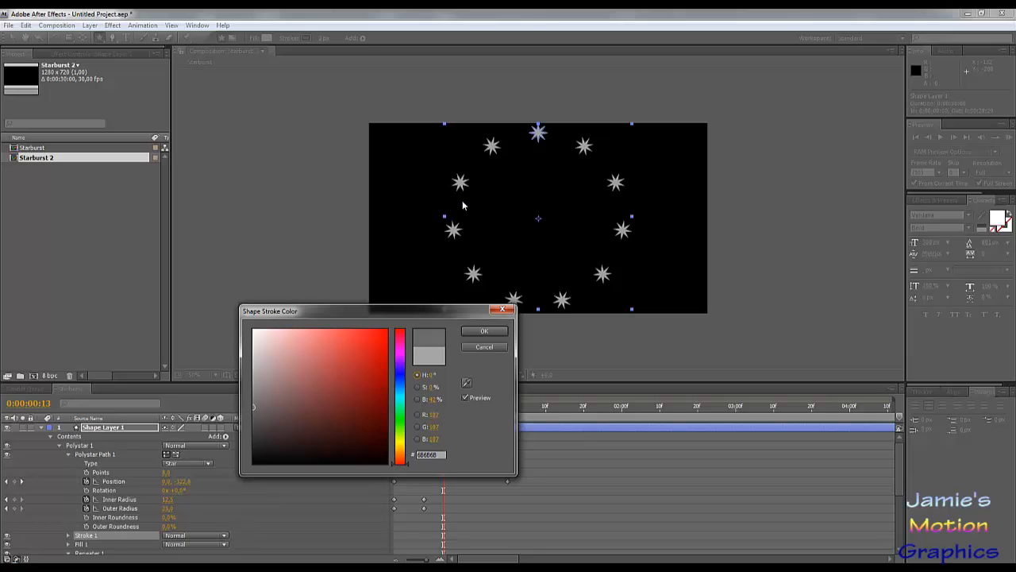
pyautogui.click(482, 331)
pyautogui.press('.')
pyautogui.press('.')
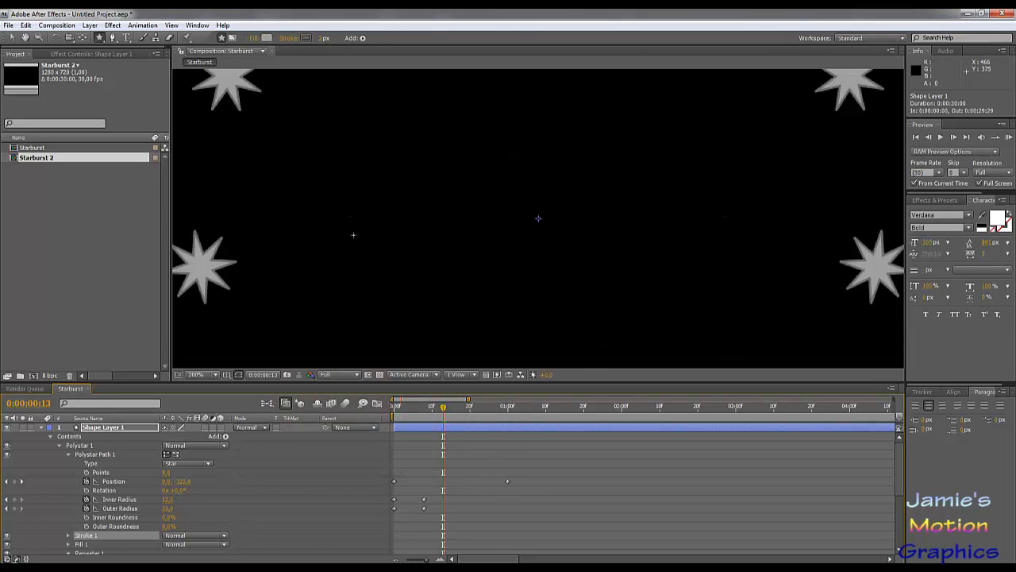
pyautogui.press(',')
pyautogui.press(',')
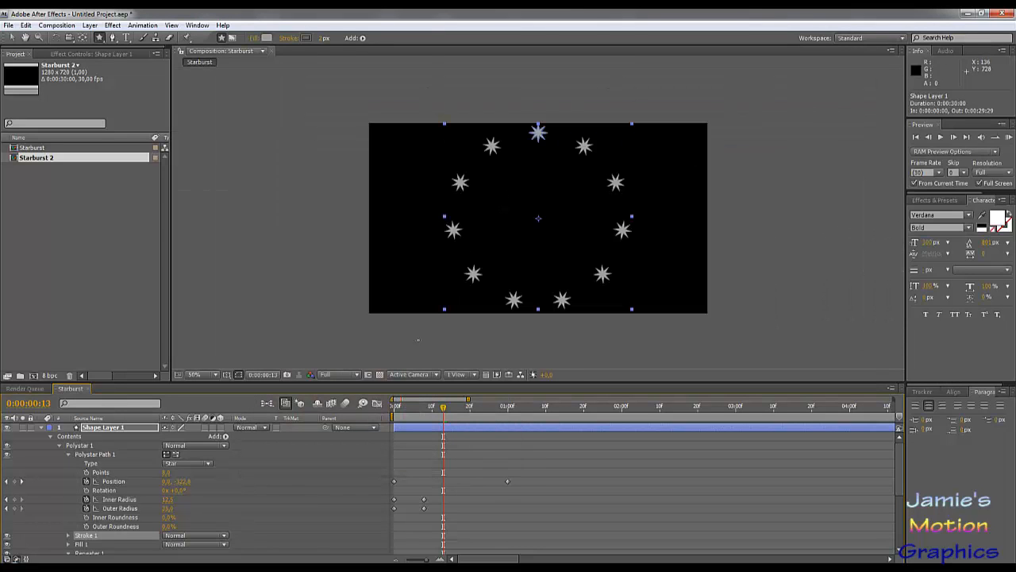
pyautogui.moveTo(445, 409); pyautogui.dragTo(419, 424)
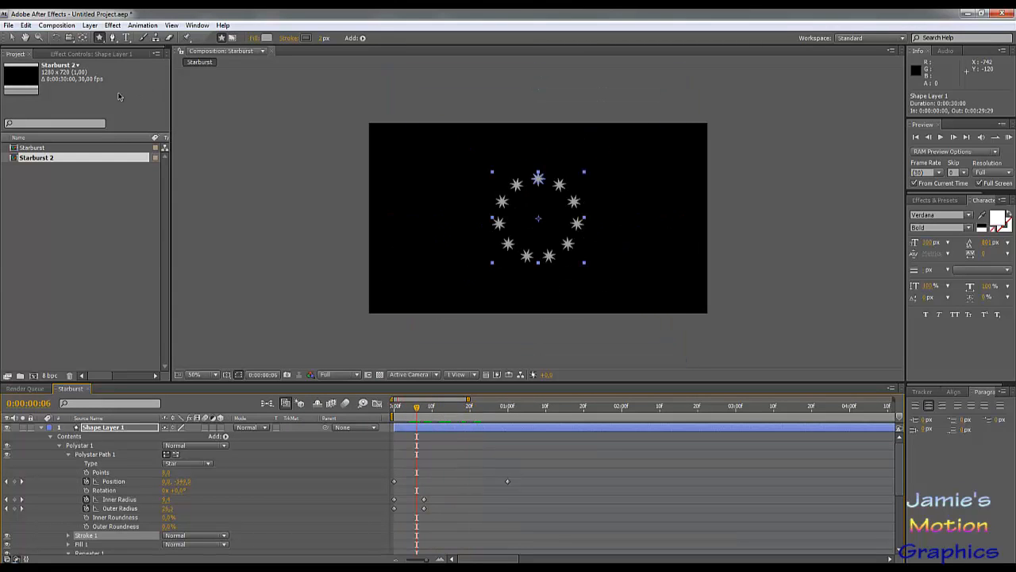
# Create a 1280 x 720 composition named Line Morph, 30 seconds long, and close the Starburst timeline.
pyautogui.click(90, 392)
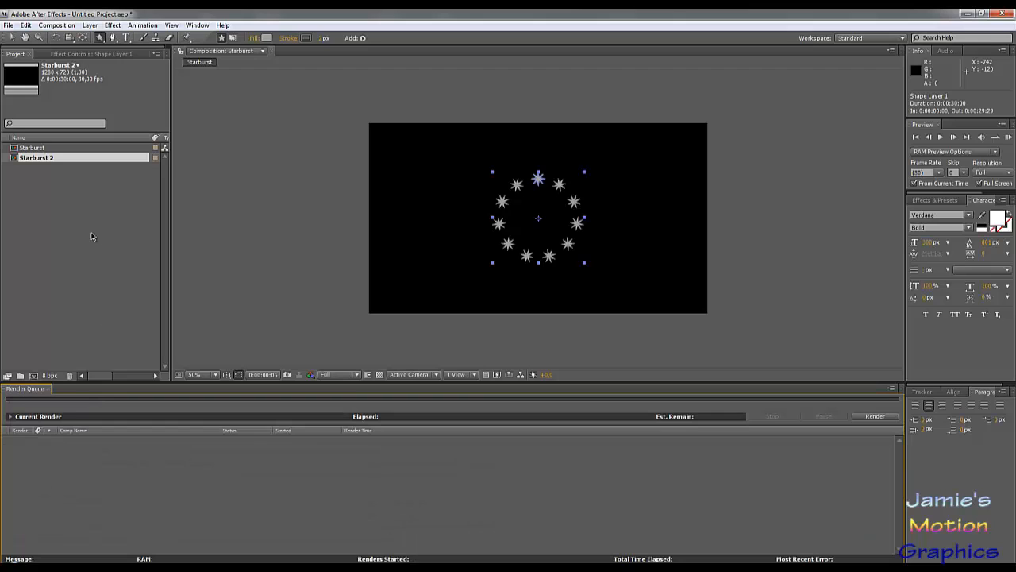
pyautogui.click(67, 25)
pyautogui.click(78, 40)
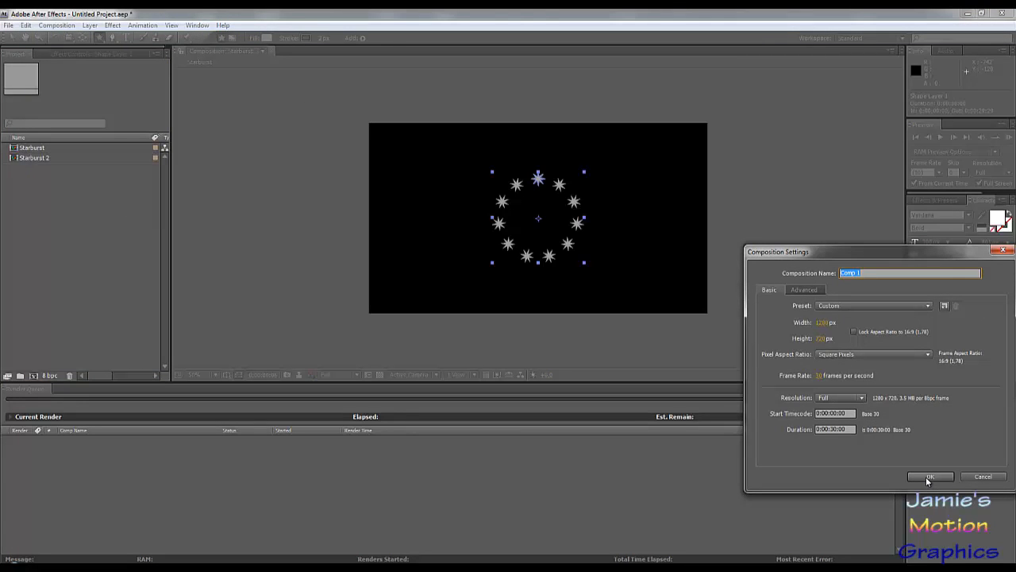
pyautogui.write('Sn')
pyautogui.click(929, 478)
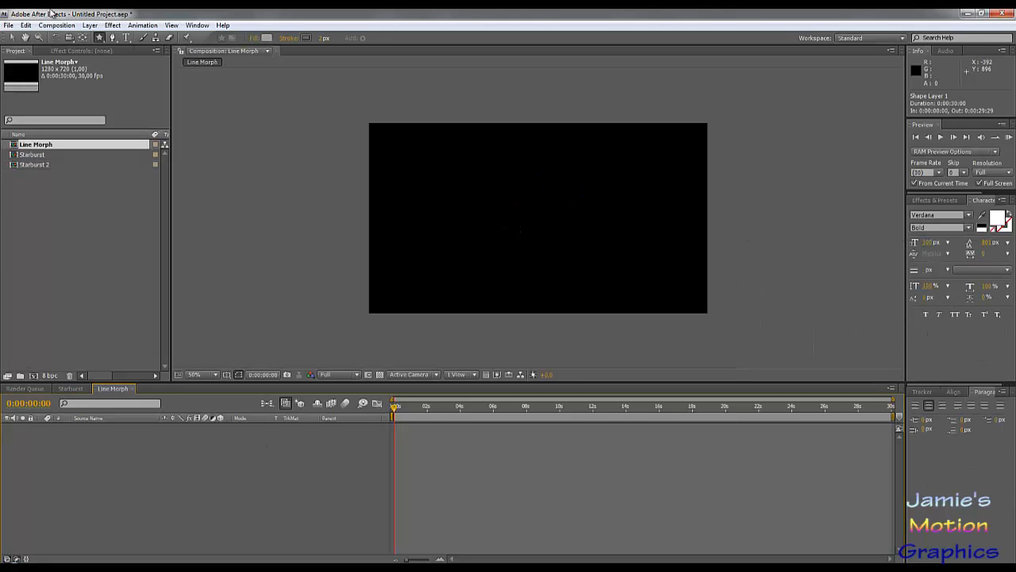
pyautogui.click(82, 389)
pyautogui.click(89, 391)
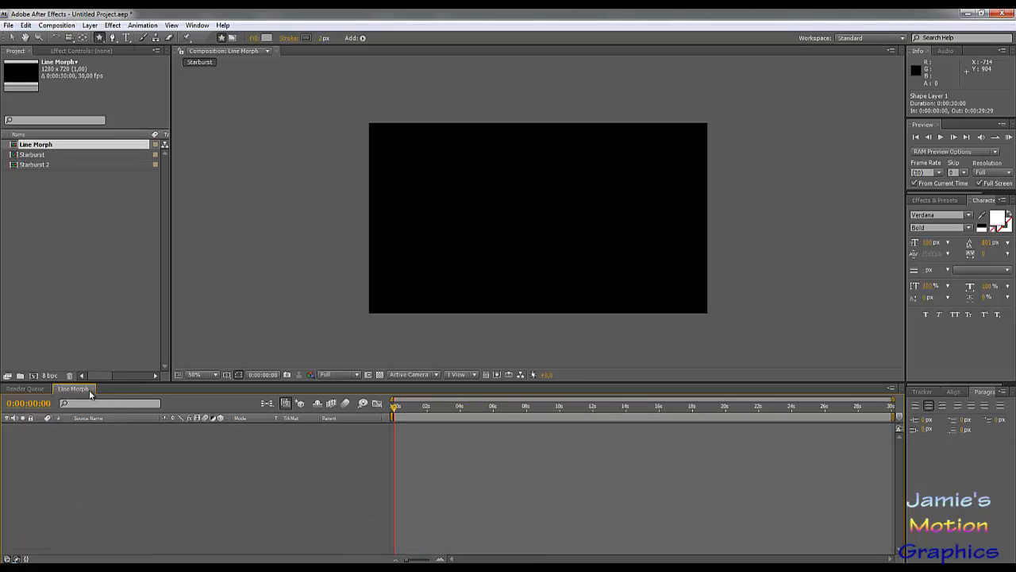
# Add a shape layer to Line Morph and draw a rectangle about 108 by 40 px above the composition's center.
pyautogui.click(92, 26)
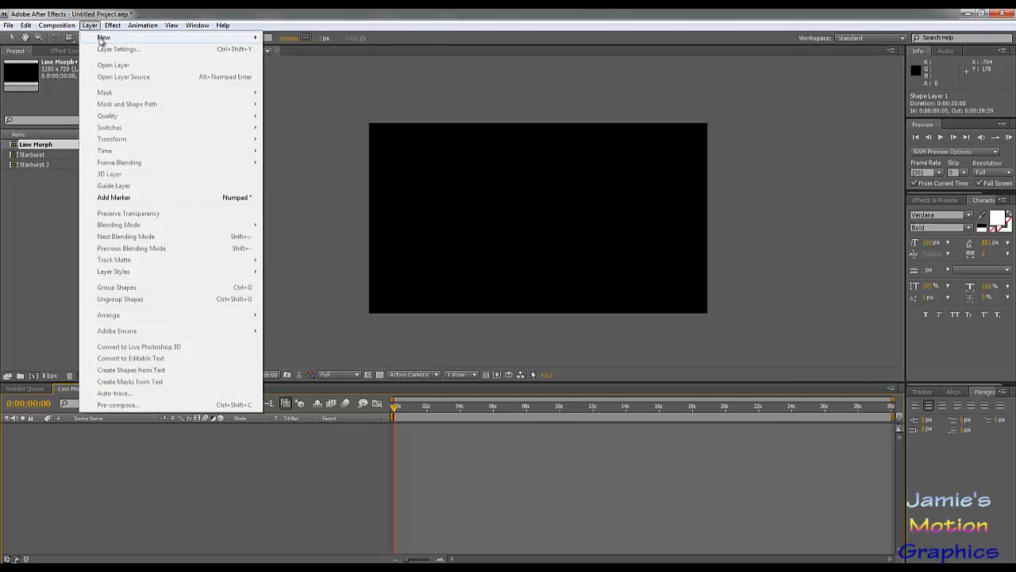
pyautogui.moveTo(103, 37)
pyautogui.click(325, 95)
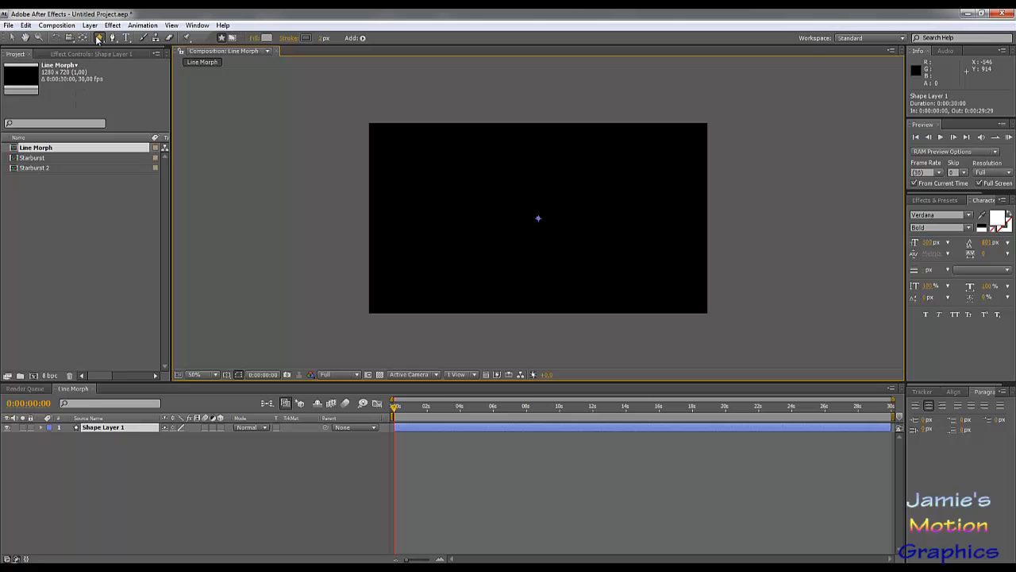
pyautogui.moveTo(99, 37); pyautogui.dragTo(144, 43)
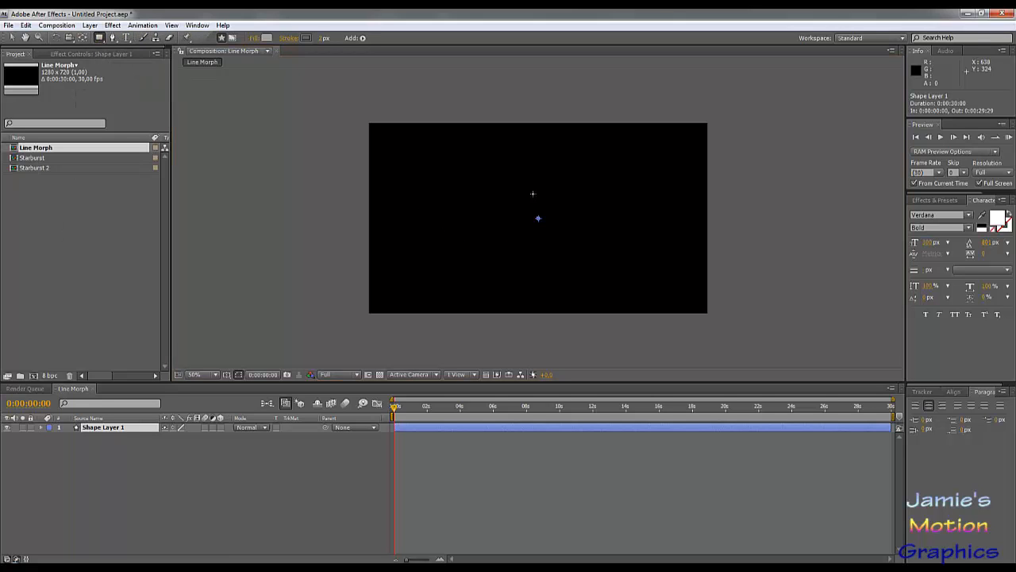
pyautogui.moveTo(523, 170); pyautogui.dragTo(553, 182)
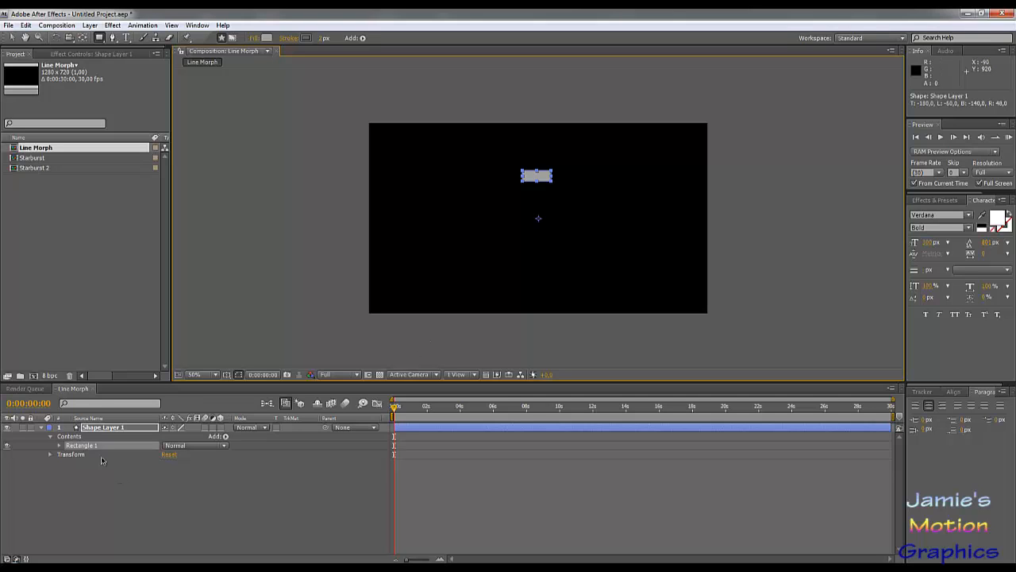
# Expand Rectangle 1 and its Rectangle Path 1, and set the height in the path's Size to 40.
pyautogui.click(61, 448)
pyautogui.click(61, 449)
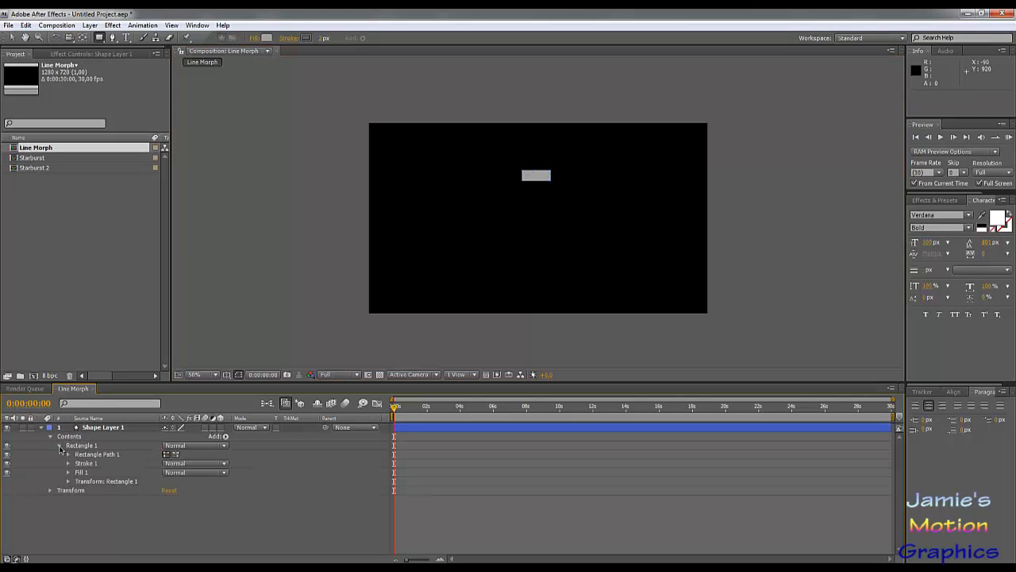
pyautogui.click(67, 454)
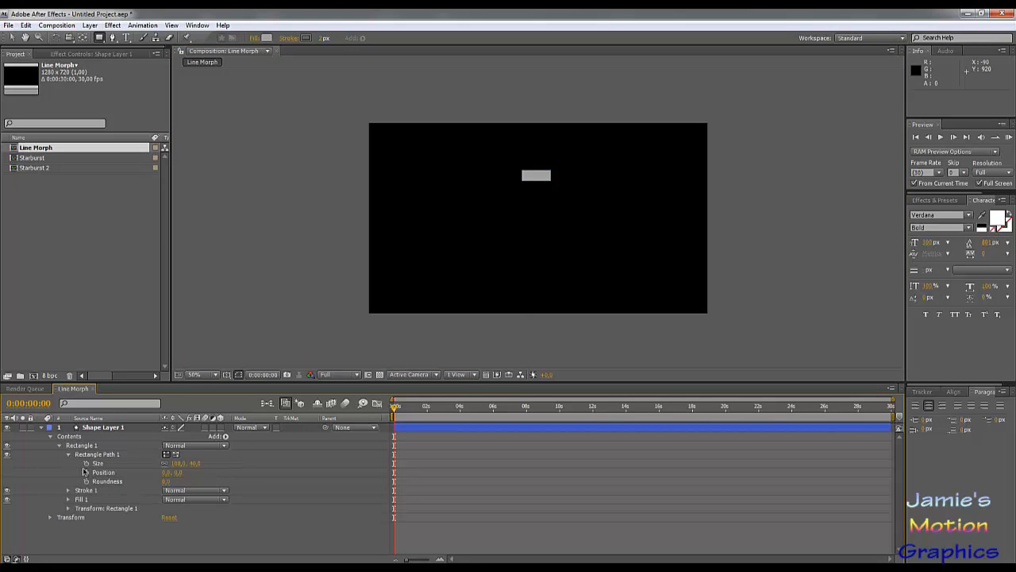
pyautogui.click(178, 463)
pyautogui.press('Tab')
pyautogui.write('40')
pyautogui.press('Tab')
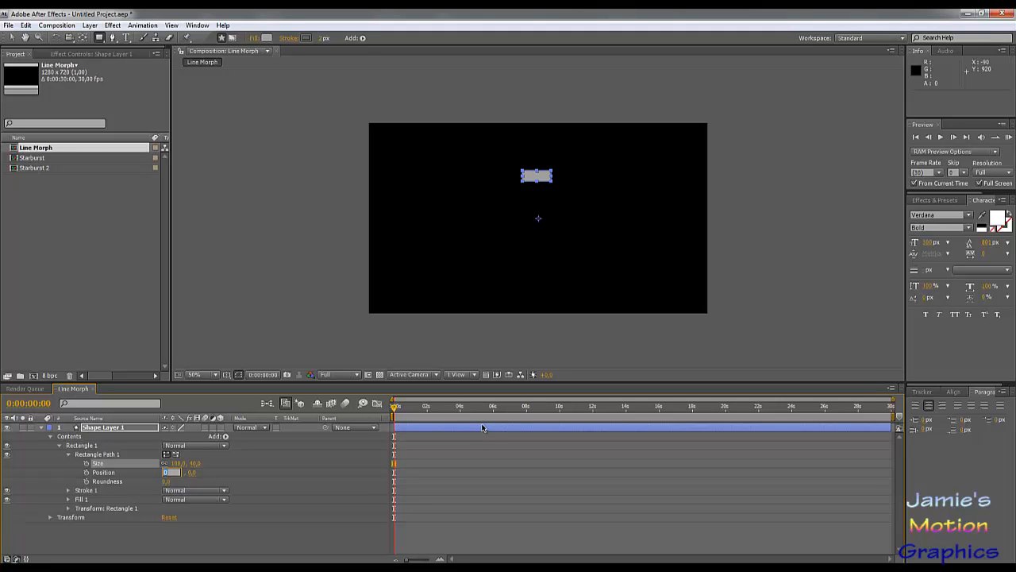
pyautogui.press('Tab')
# Set the Position under Transform: Rectangle 1 to 0, 0.
pyautogui.click(68, 508)
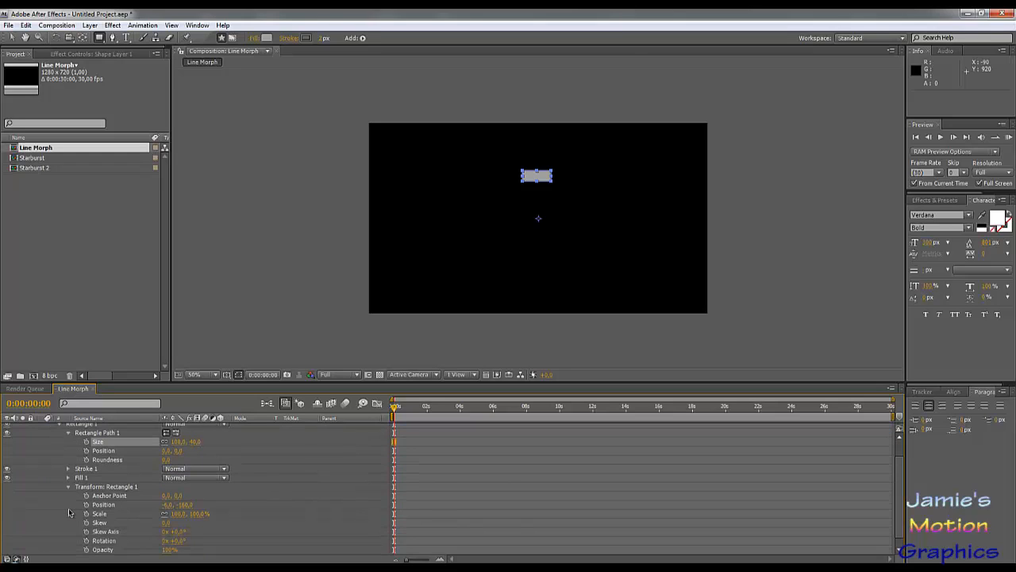
pyautogui.click(170, 503)
pyautogui.write('0')
pyautogui.press('Tab')
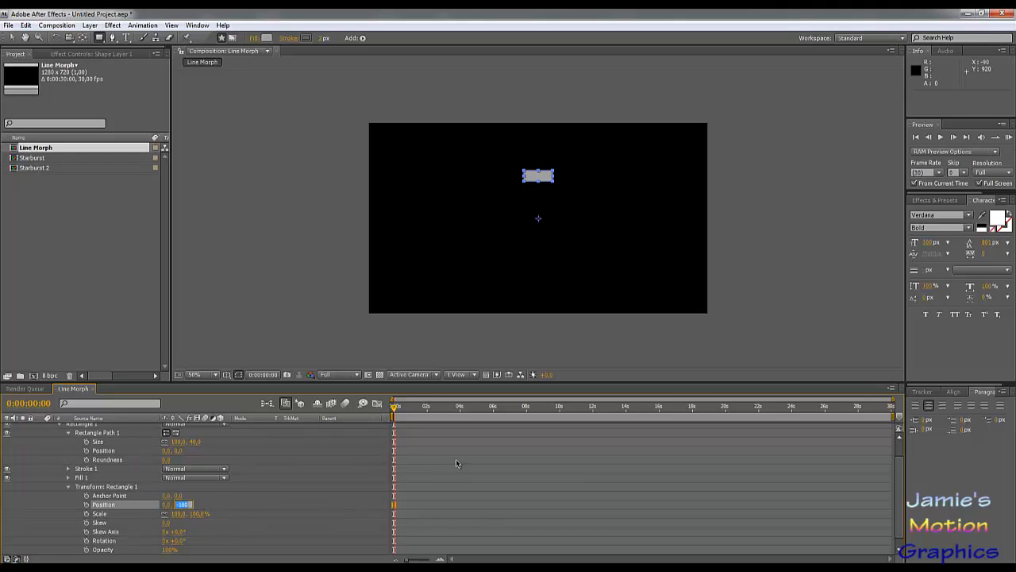
pyautogui.write('0')
pyautogui.press('Return')
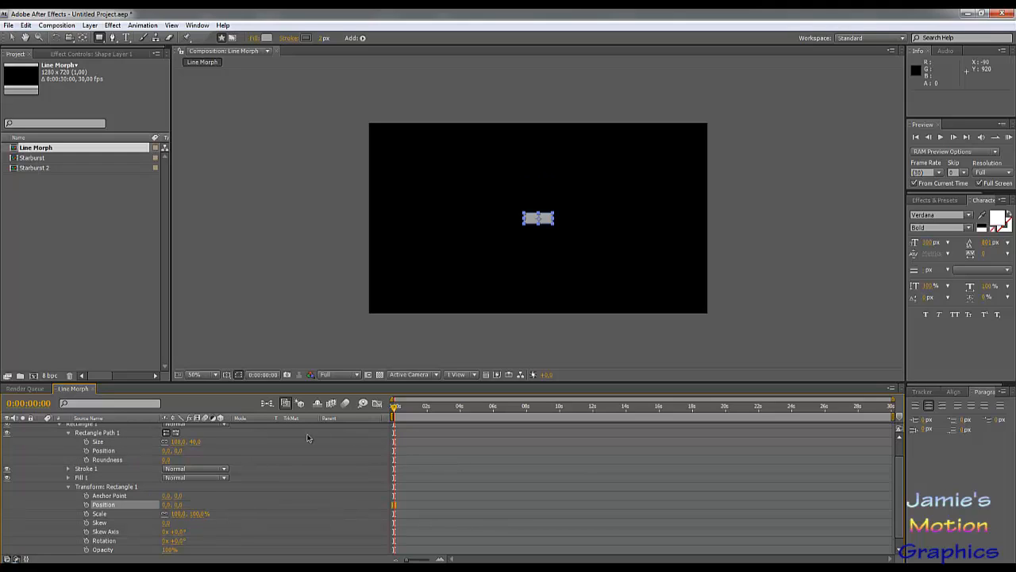
# Set the vertical value of Rectangle Path 1's Position to -160.
pyautogui.click(181, 450)
pyautogui.press('Return')
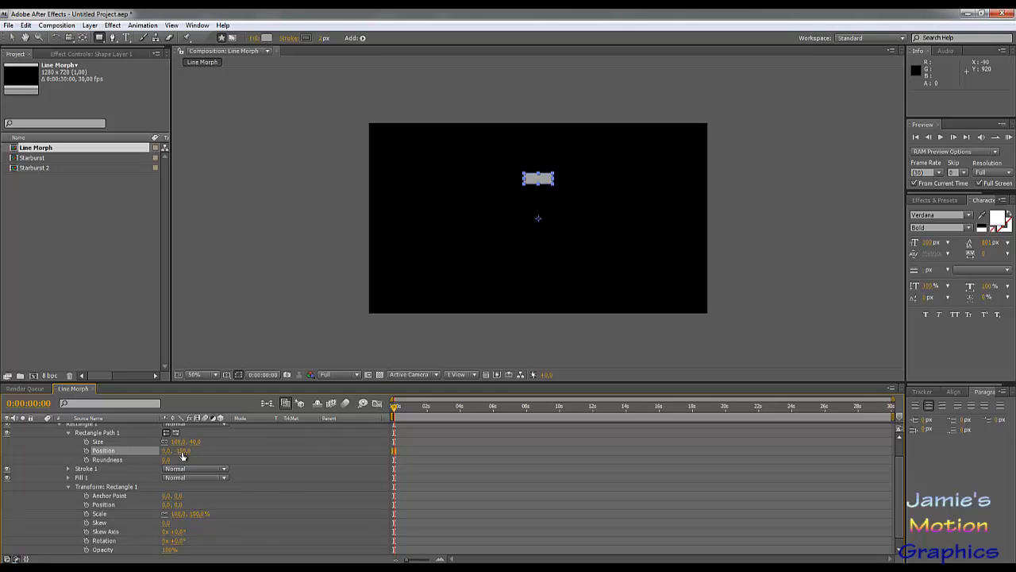
pyautogui.click(183, 451)
pyautogui.write('-160')
pyautogui.press('Return')
# Add Size and Position keyframes for Rectangle Path 1 at 0:00:00:00 and show only the layer's animated properties.
pyautogui.click(87, 441)
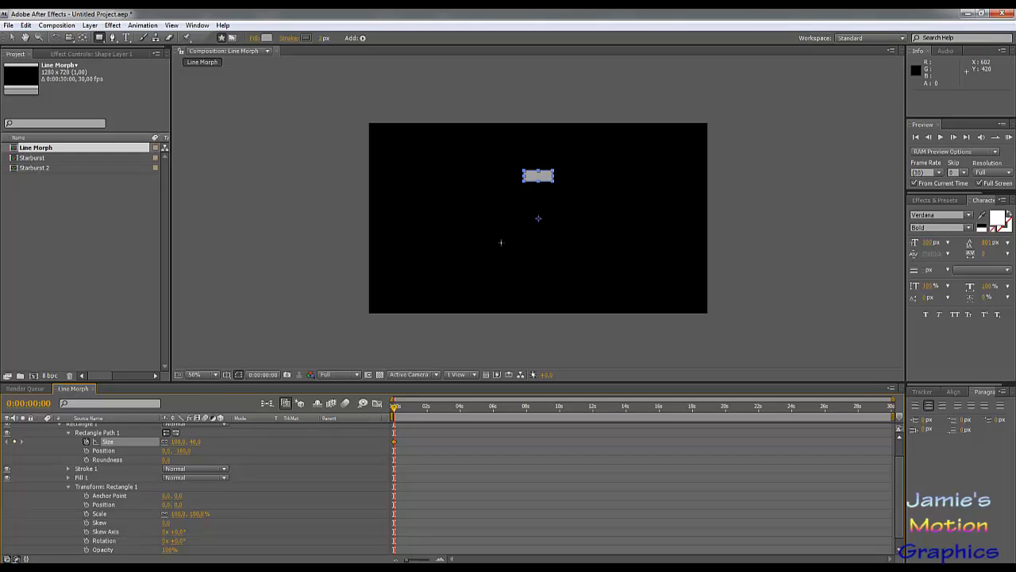
pyautogui.click(87, 450)
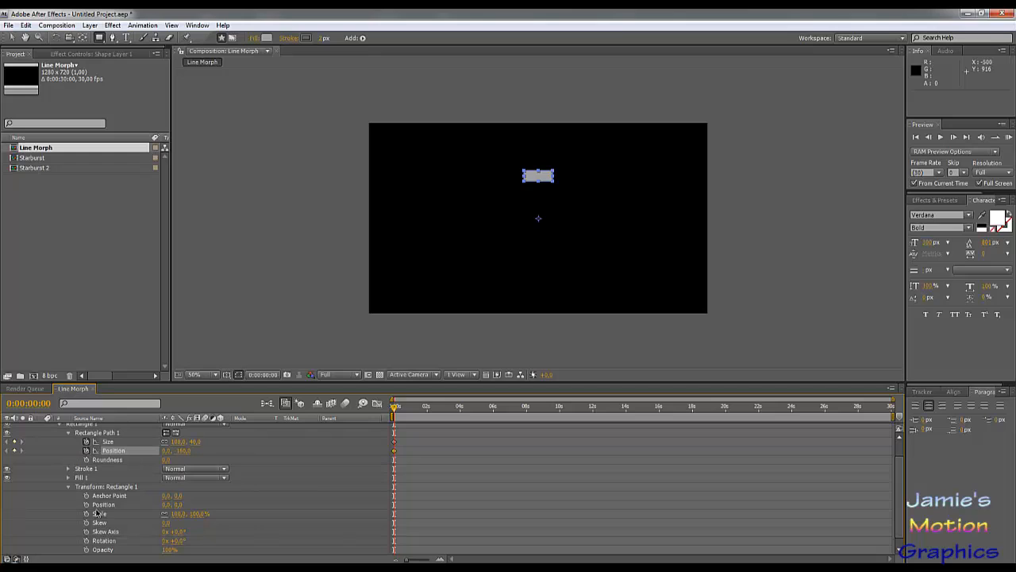
pyautogui.scroll(-1, 87, 499)
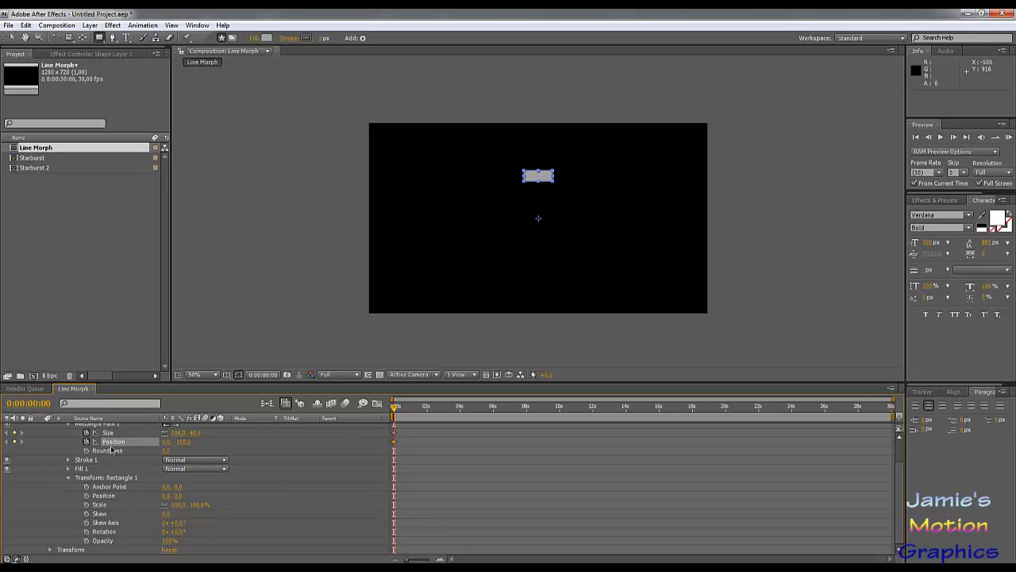
pyautogui.scroll(2, 276, 473)
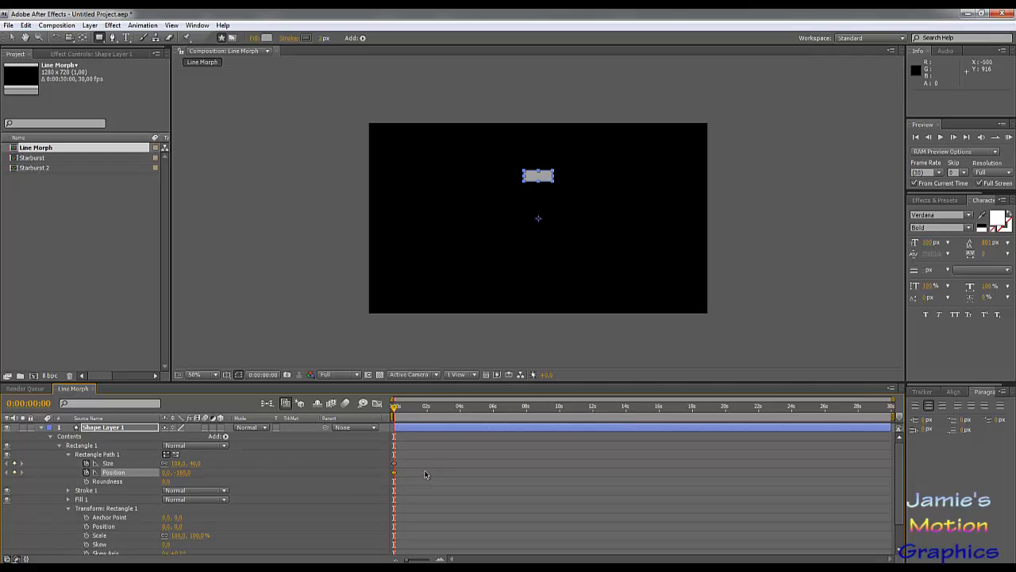
pyautogui.press('u')
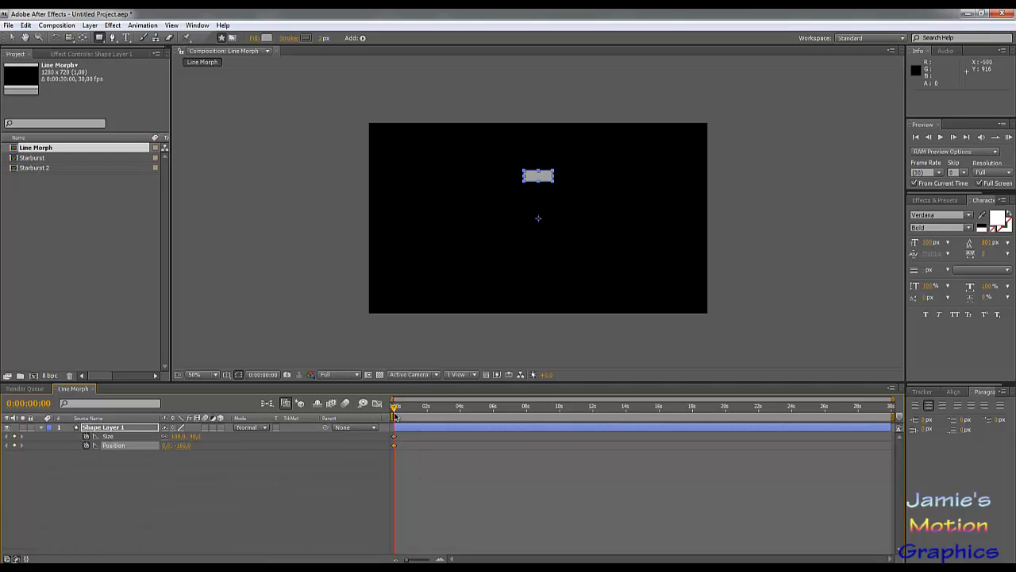
# Move the current time to 0:00:01:00, try a different vertical Position for the rectangle, and undo that change.
pyautogui.moveTo(394, 407); pyautogui.dragTo(449, 437)
pyautogui.moveTo(415, 429); pyautogui.dragTo(414, 433)
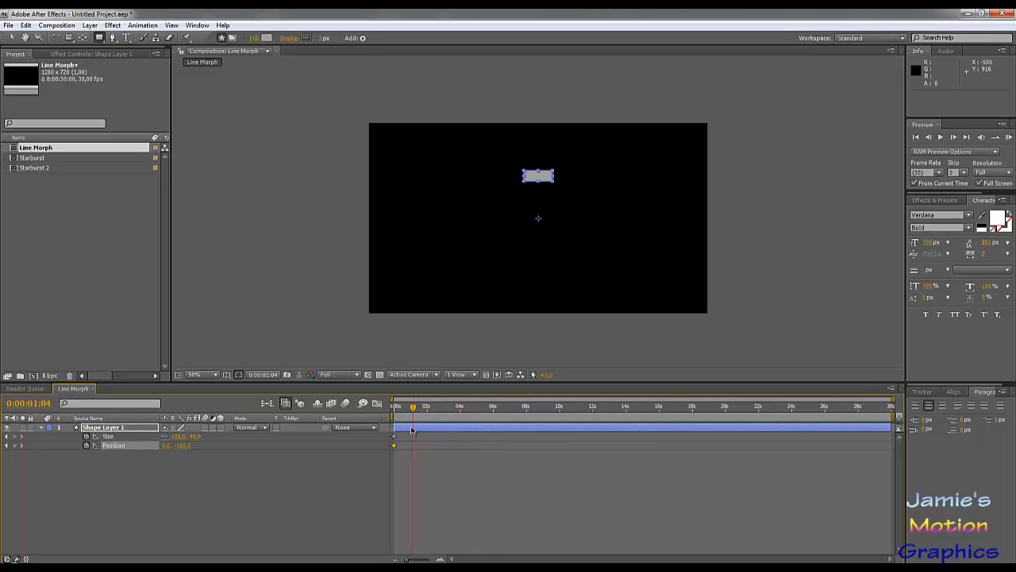
pyautogui.moveTo(891, 397); pyautogui.dragTo(432, 411)
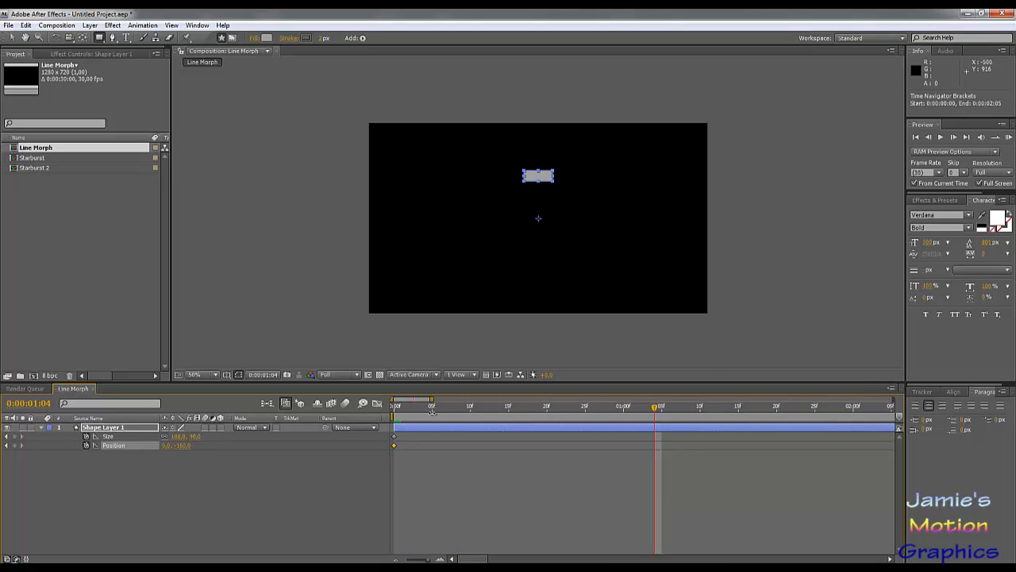
pyautogui.click(625, 412)
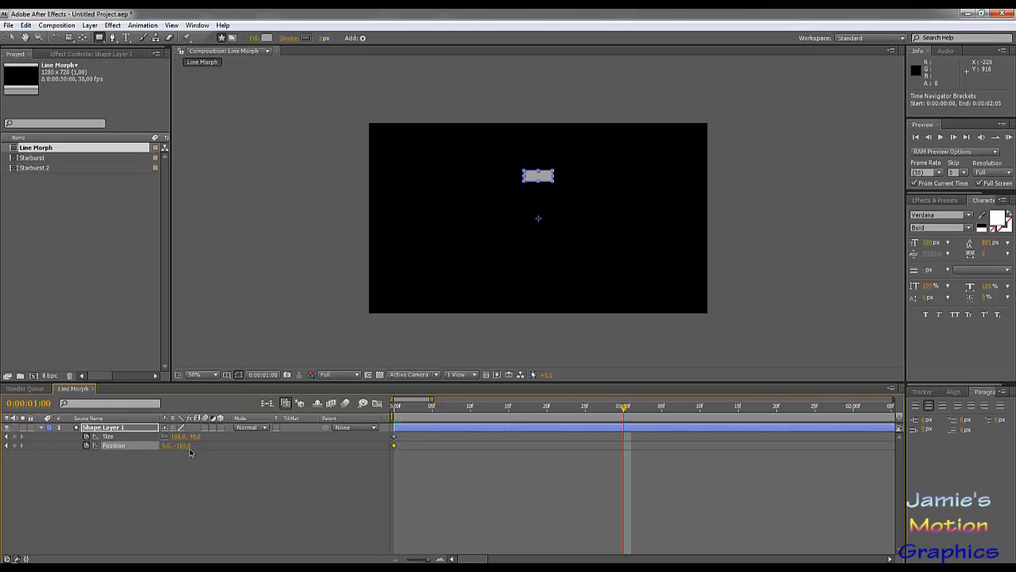
pyautogui.moveTo(183, 446)
pyautogui.mouseDown()
pyautogui.moveTo(235, 444)
pyautogui.moveTo(61, 446)
pyautogui.moveTo(220, 446)
pyautogui.moveTo(201, 445)
pyautogui.mouseUp()
pyautogui.hotkey('ctrl', 'z')
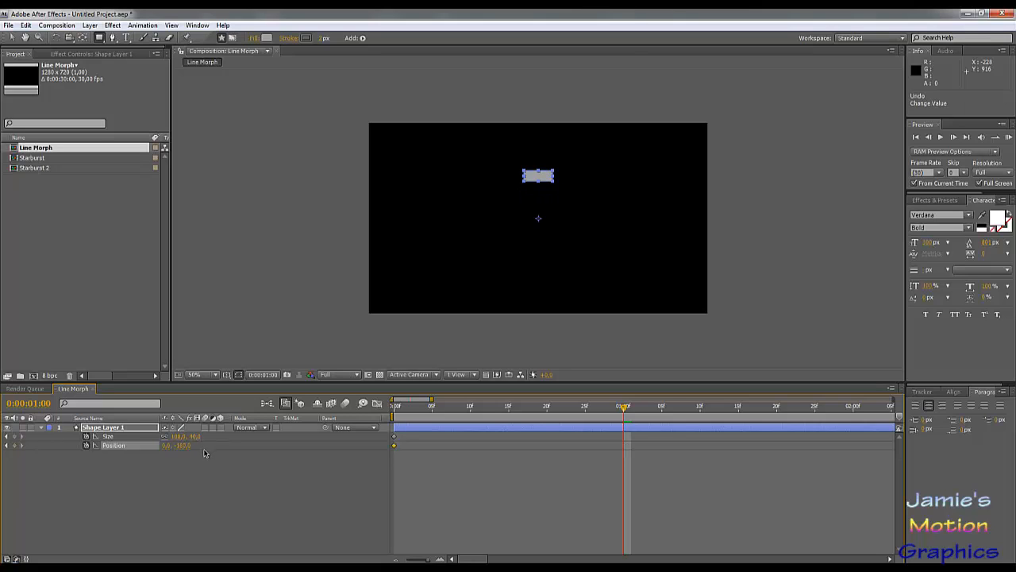
# Expand the contents of Shape Layer 1 and add a Repeater to them.
pyautogui.click(118, 429)
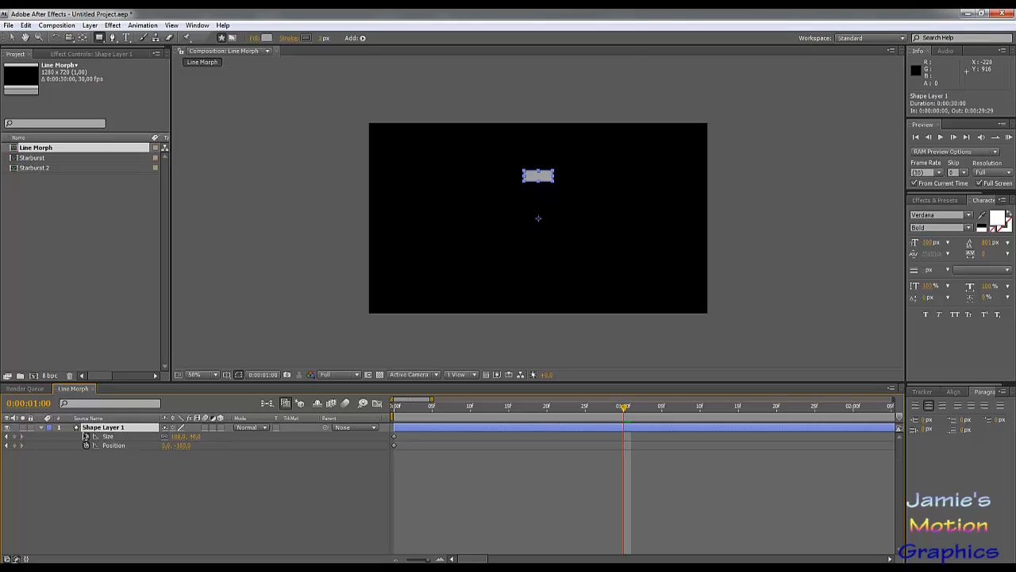
pyautogui.click(41, 428)
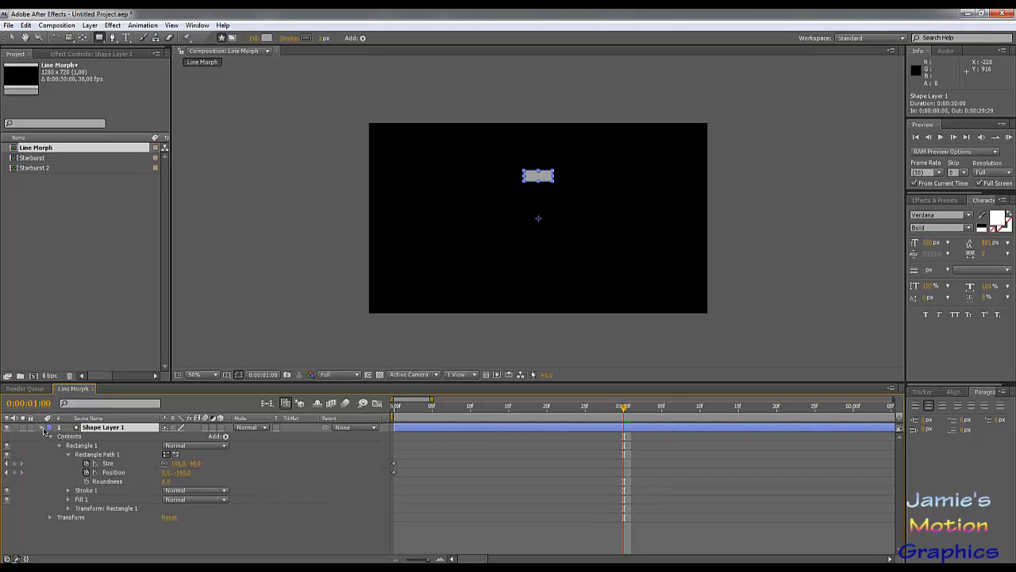
pyautogui.click(226, 437)
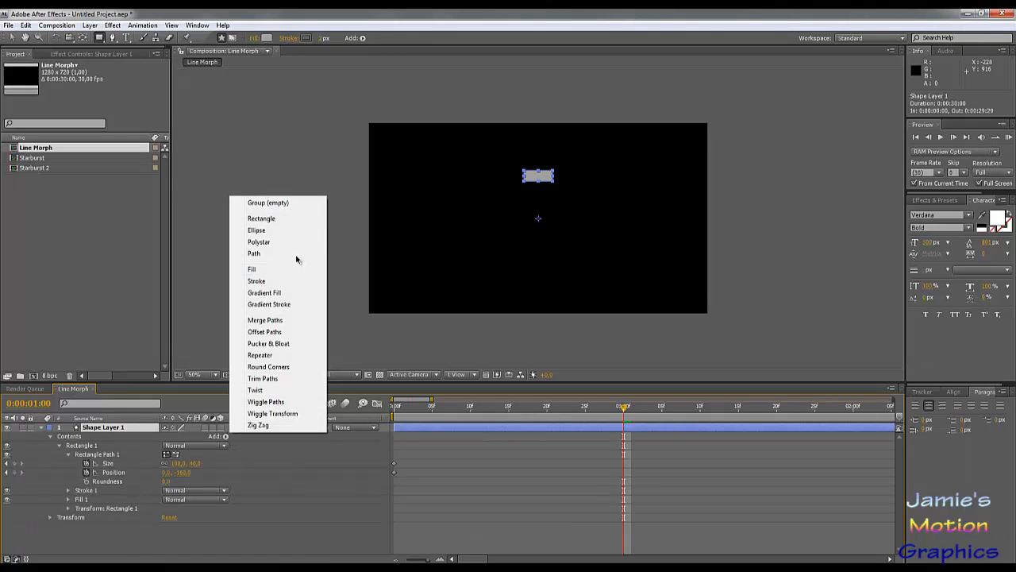
pyautogui.click(264, 355)
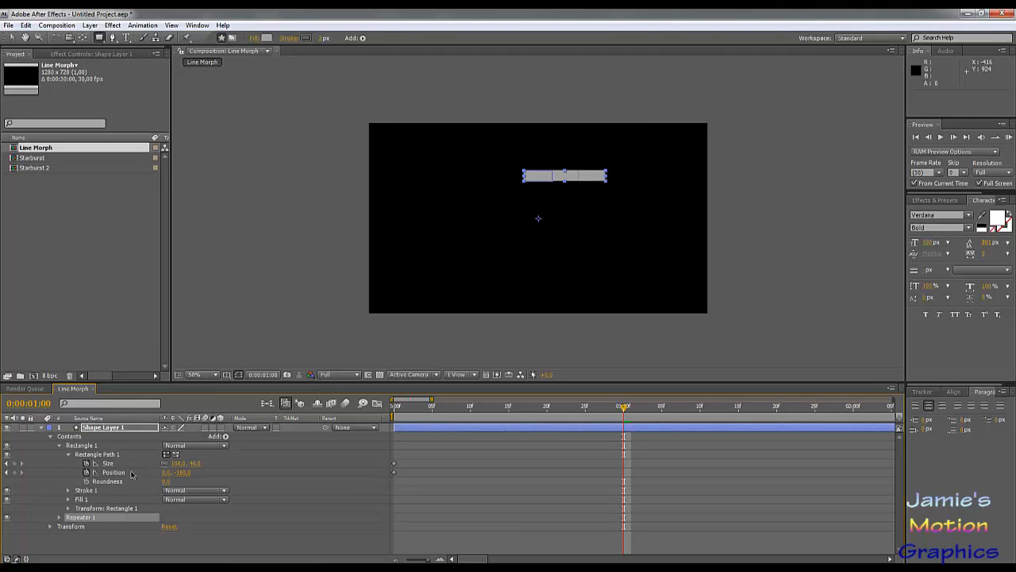
# Set the horizontal Position under Transform: Repeater 1 to 0.
pyautogui.click(58, 518)
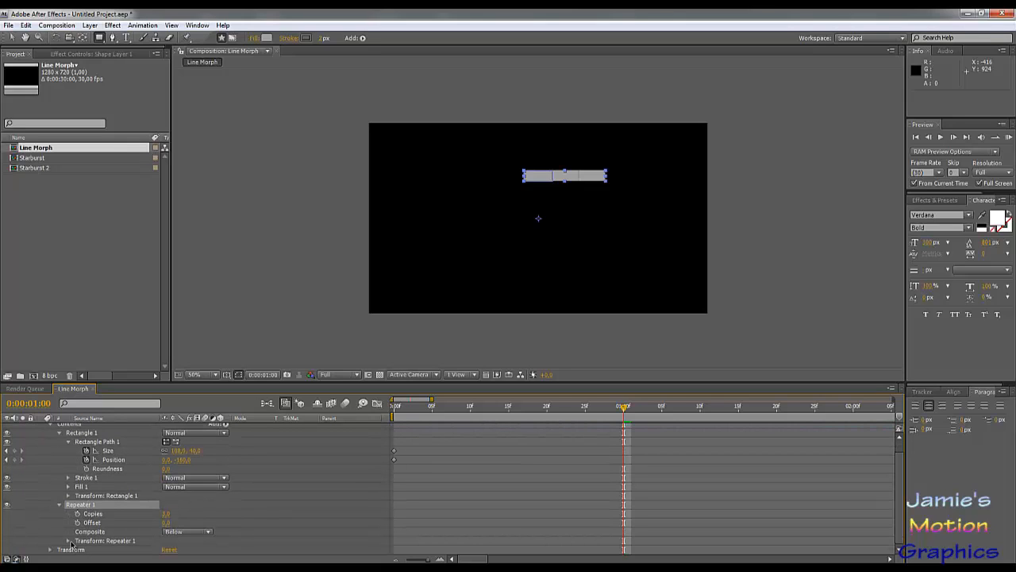
pyautogui.click(68, 540)
pyautogui.click(168, 514)
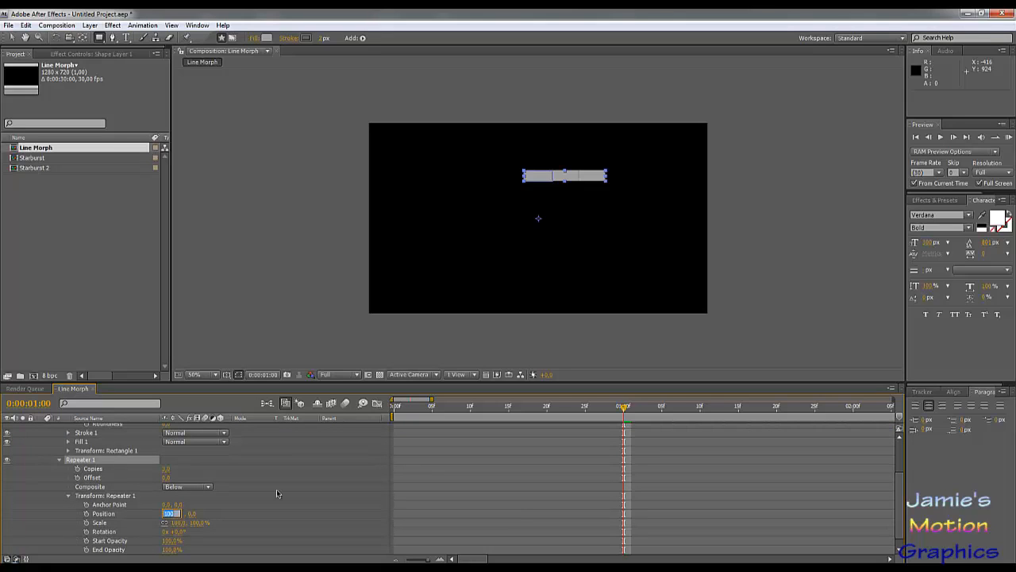
pyautogui.write('0')
pyautogui.press('Return')
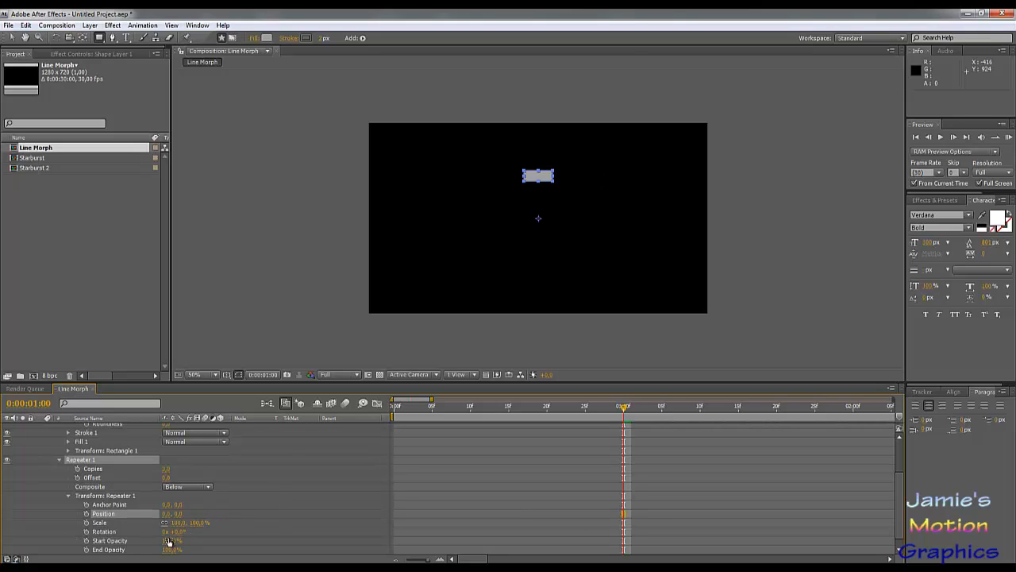
# Give Repeater 1's Rotation the expression 360/content("Repeater 1").copies and set its Copies to 9.
pyautogui.keyDown('alt'); pyautogui.click(86, 532); pyautogui.keyUp('alt')
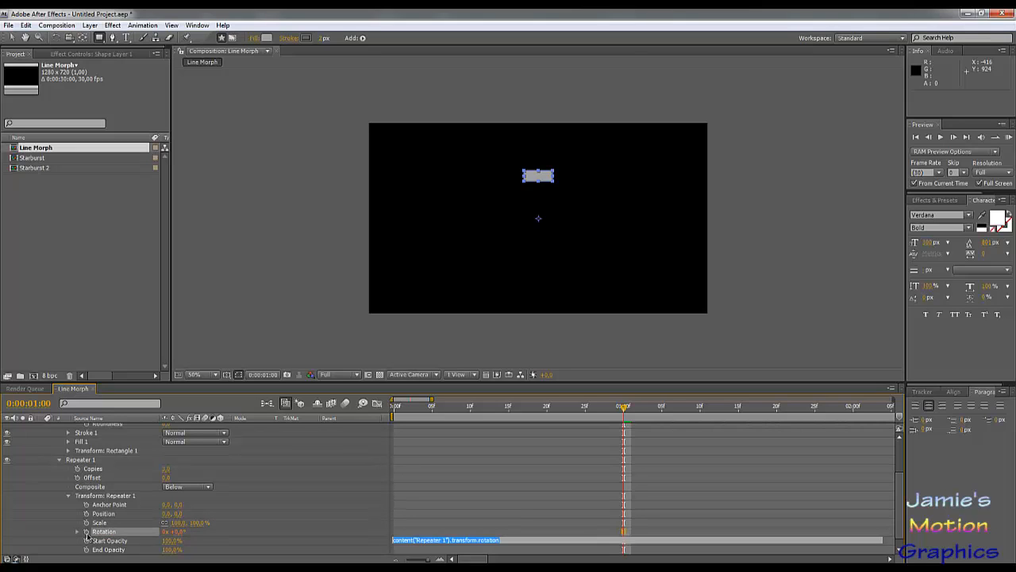
pyautogui.write('360/')
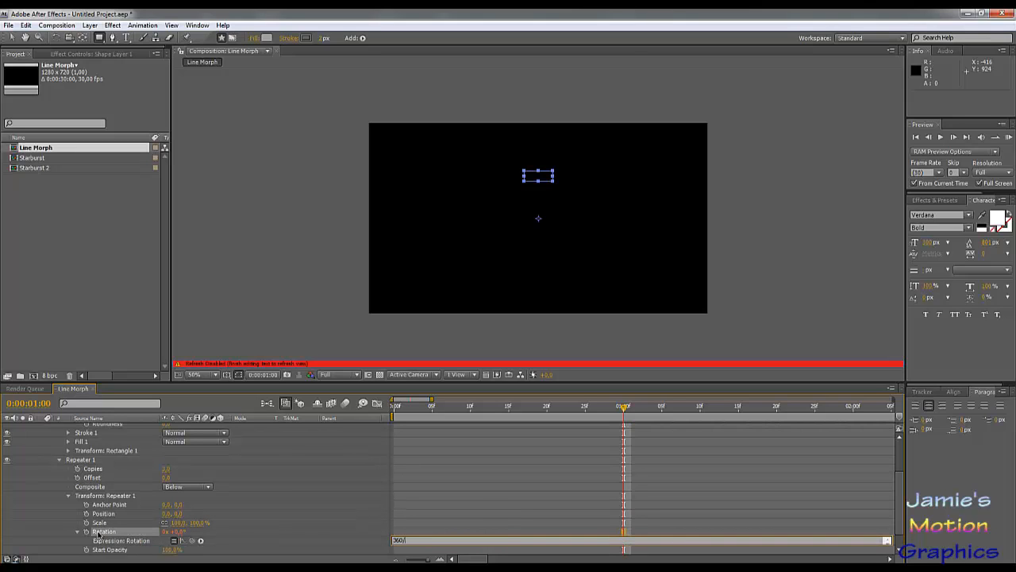
pyautogui.moveTo(192, 541); pyautogui.dragTo(169, 468)
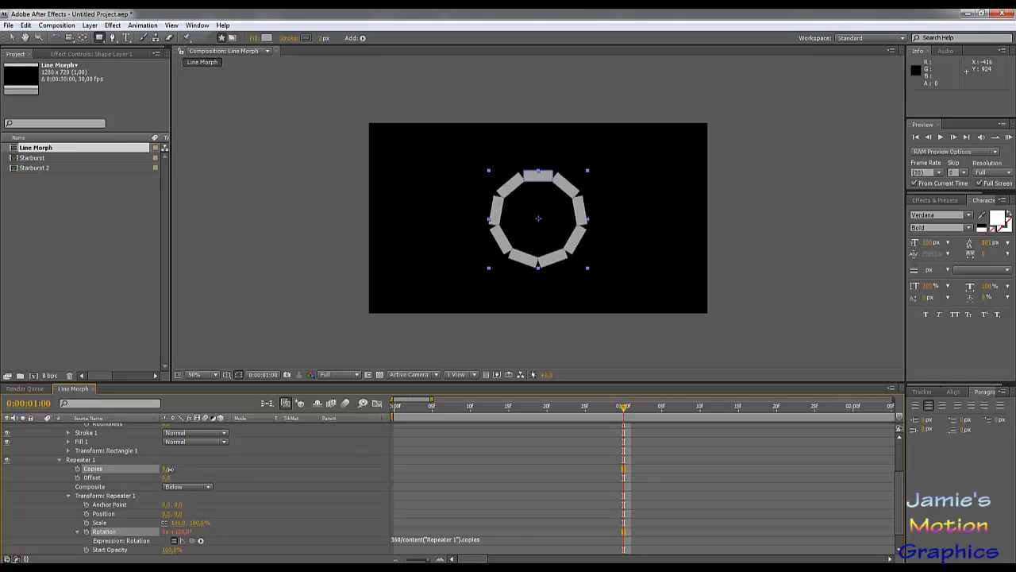
pyautogui.click(167, 468)
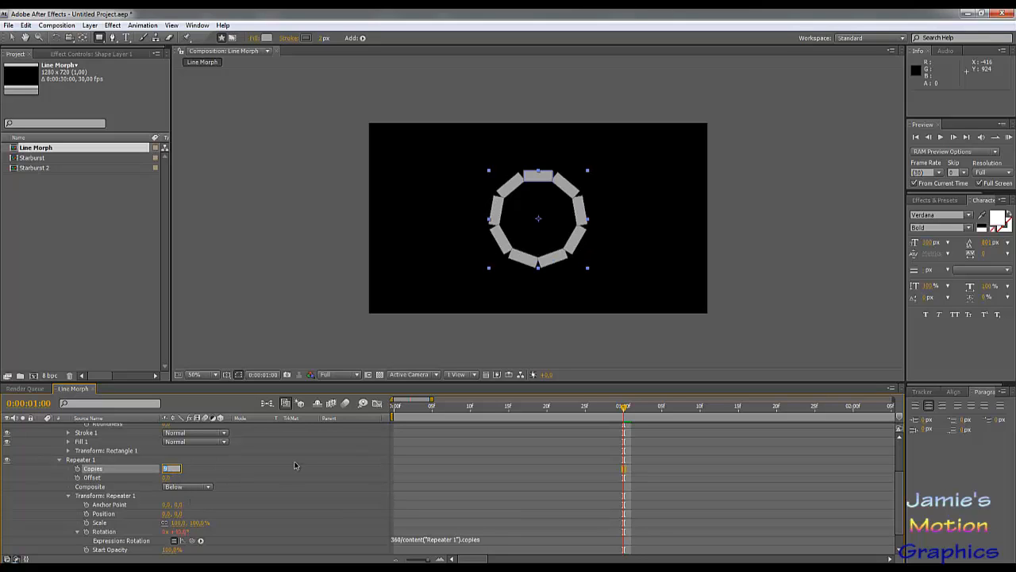
# Open the Starburst composition and set Repeater 1's Copies to 15.
pyautogui.click(36, 236)
pyautogui.click(34, 169)
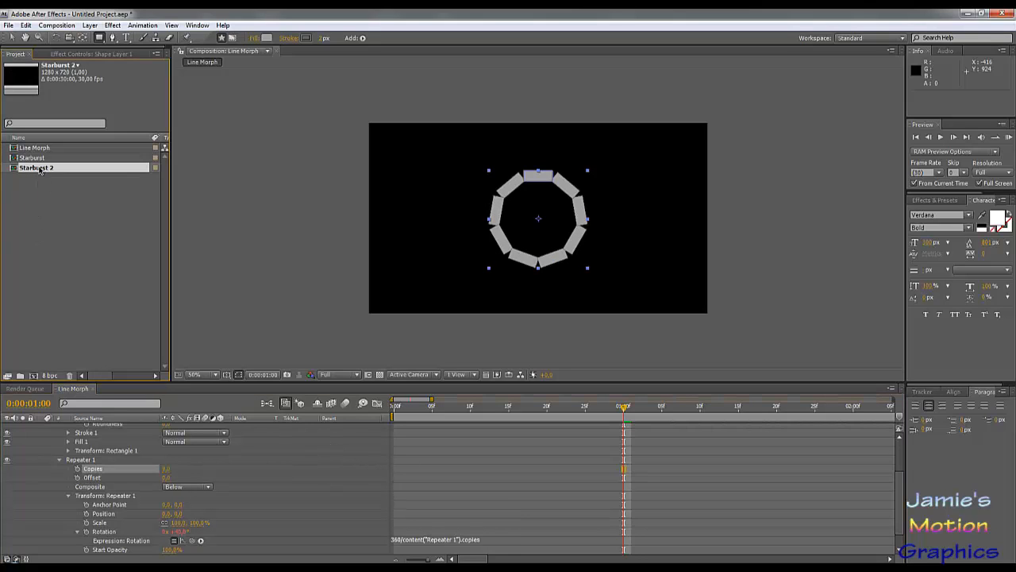
pyautogui.doubleClick(33, 157)
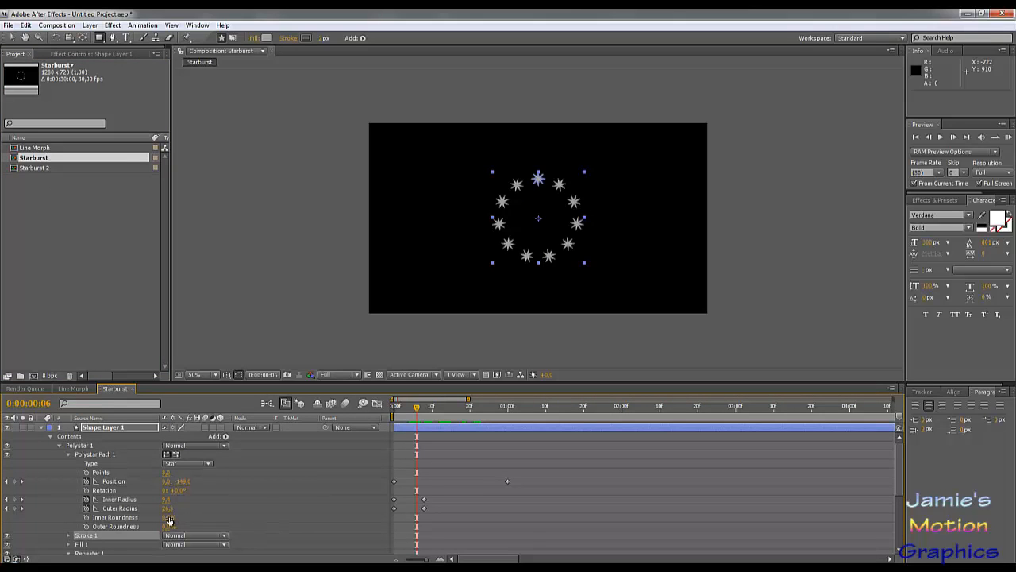
pyautogui.scroll(-1, 162, 521)
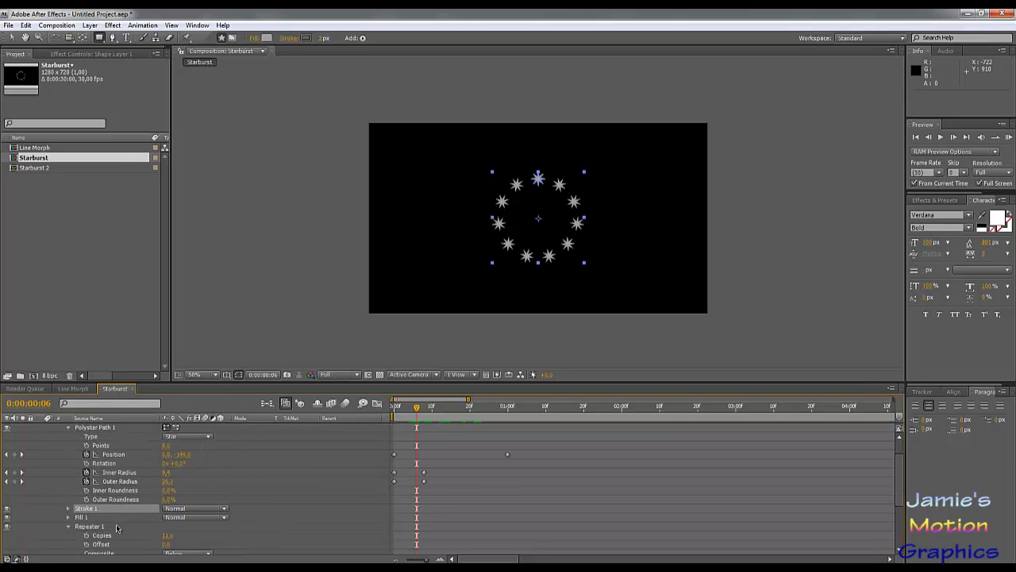
pyautogui.click(167, 535)
pyautogui.scroll(-1, 490, 512)
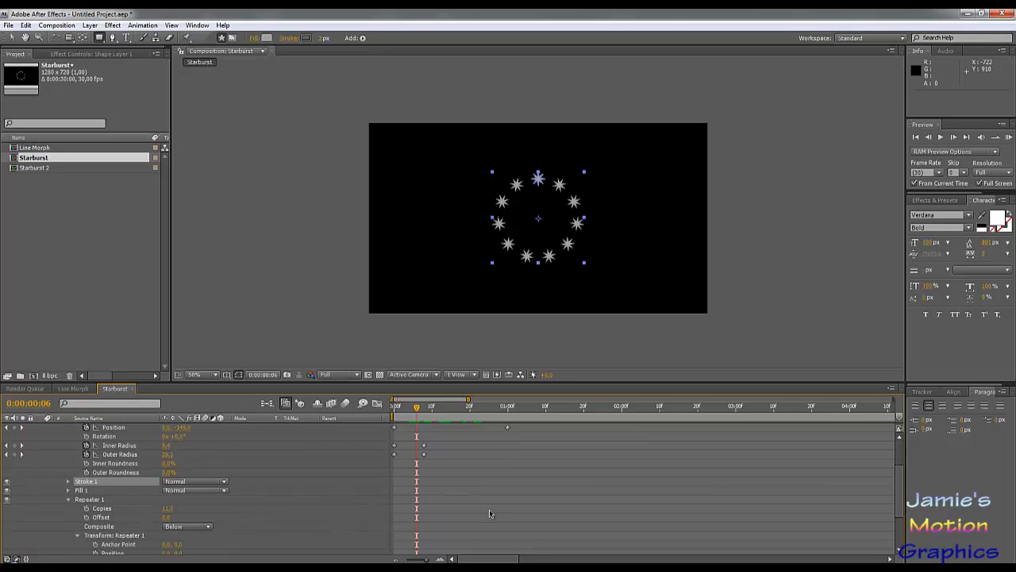
pyautogui.click(168, 509)
pyautogui.write('15')
pyautogui.press('Return')
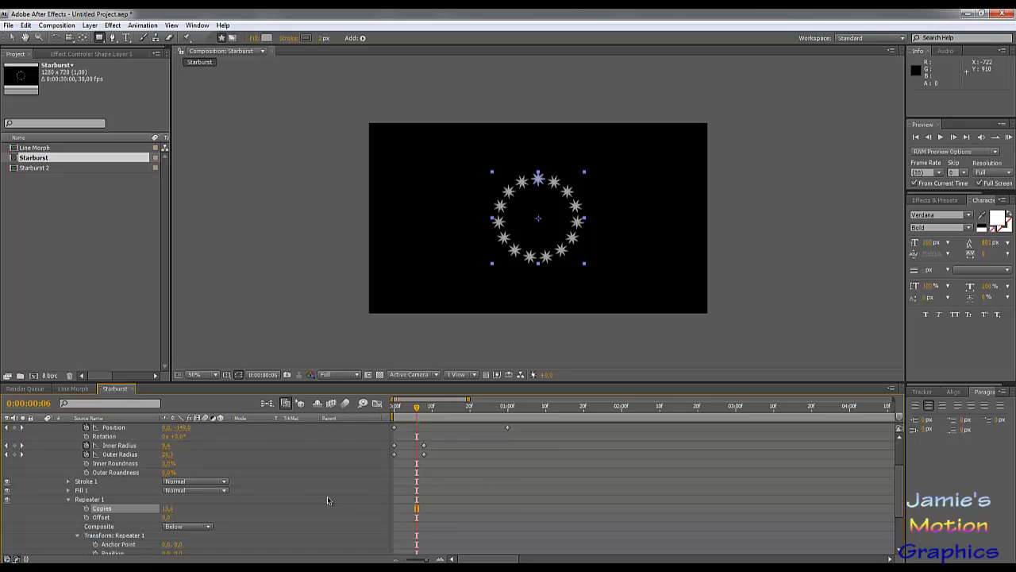
# Close the Starburst timeline and return to the Line Morph composition.
pyautogui.scroll(2, 282, 502)
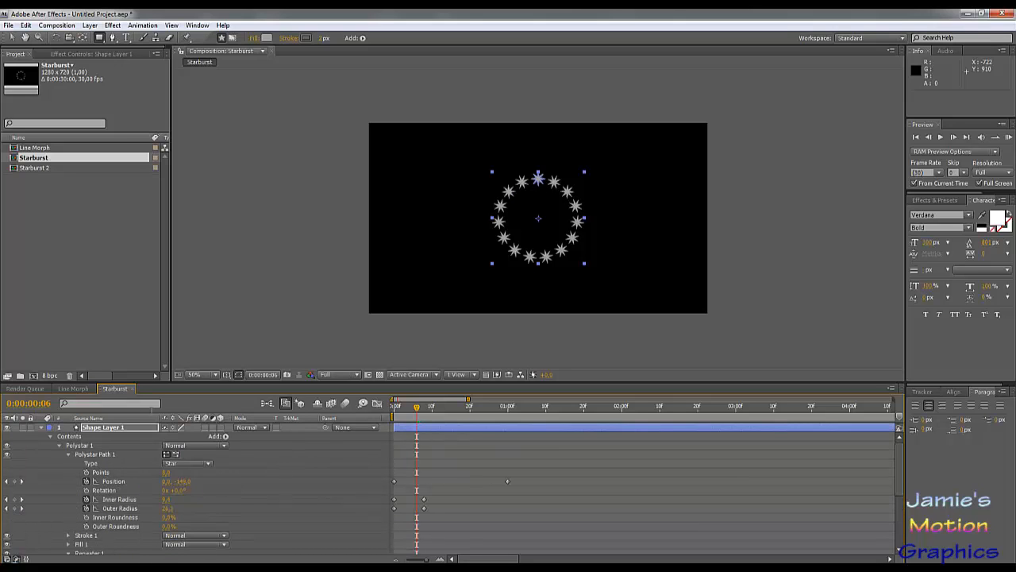
pyautogui.click(73, 388)
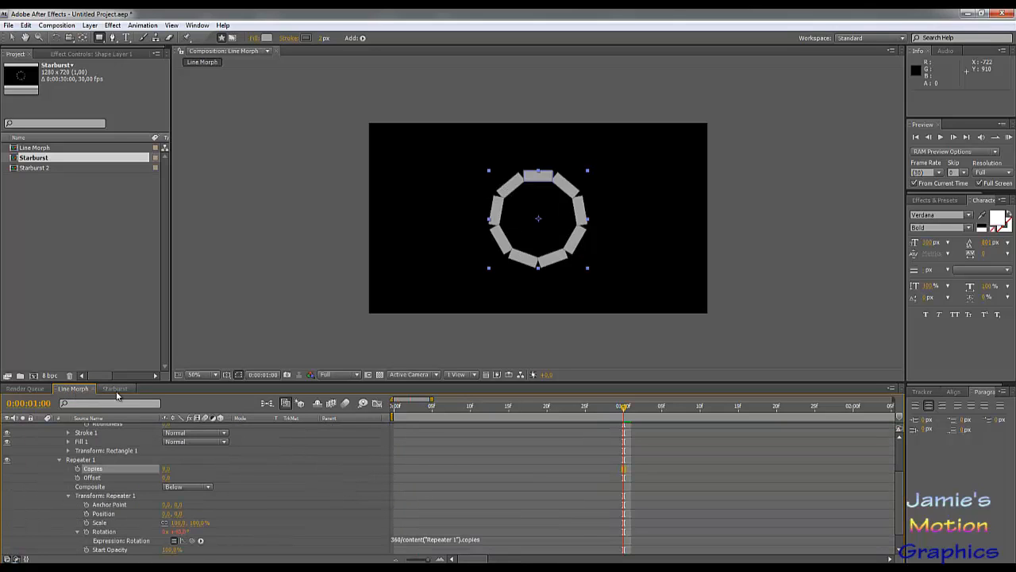
pyautogui.click(115, 388)
pyautogui.click(134, 388)
# Show only Shape Layer 1's animated properties and move the current time to 0:00:01:00.
pyautogui.click(441, 409)
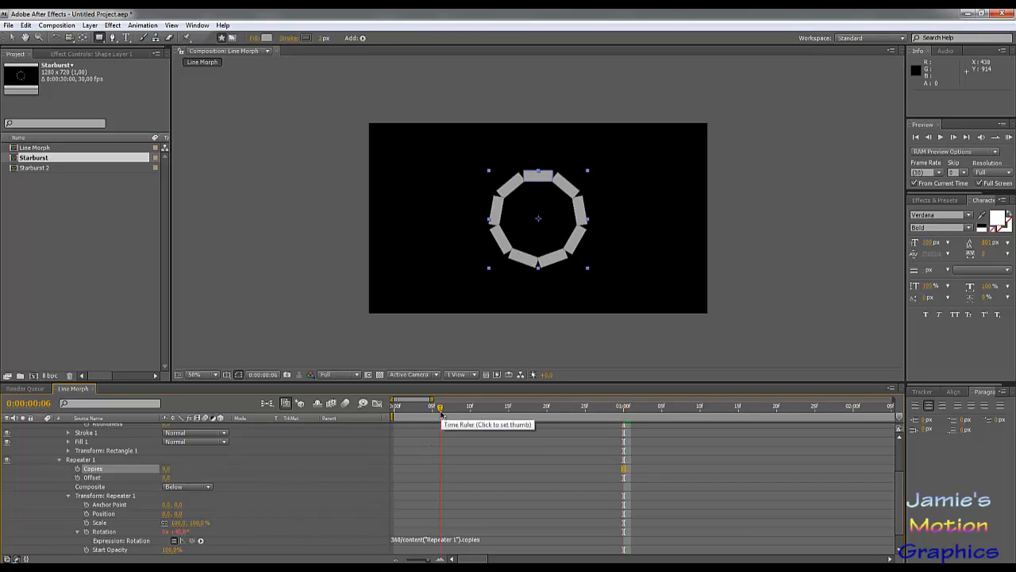
pyautogui.moveTo(441, 413); pyautogui.dragTo(485, 429)
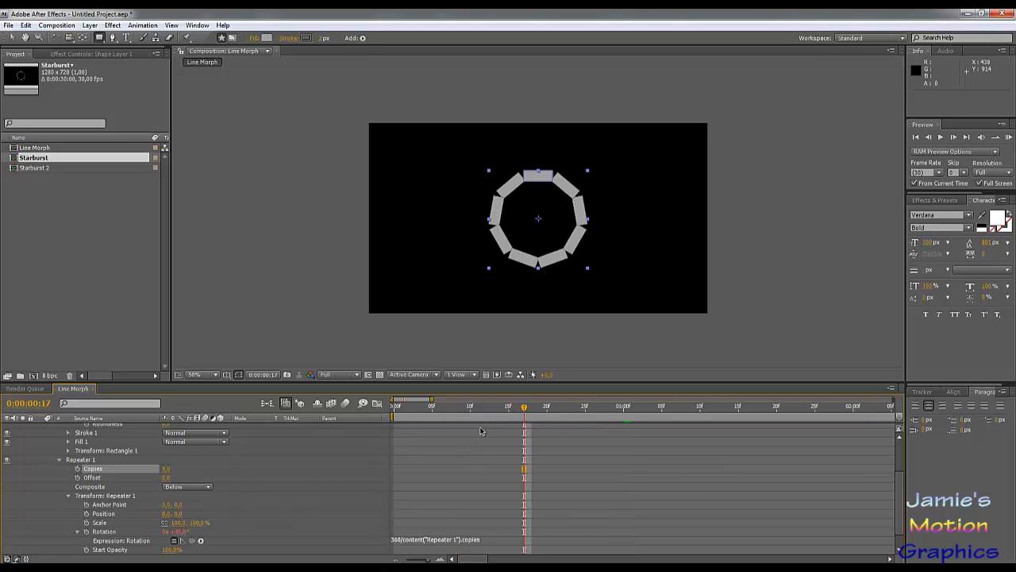
pyautogui.press('u')
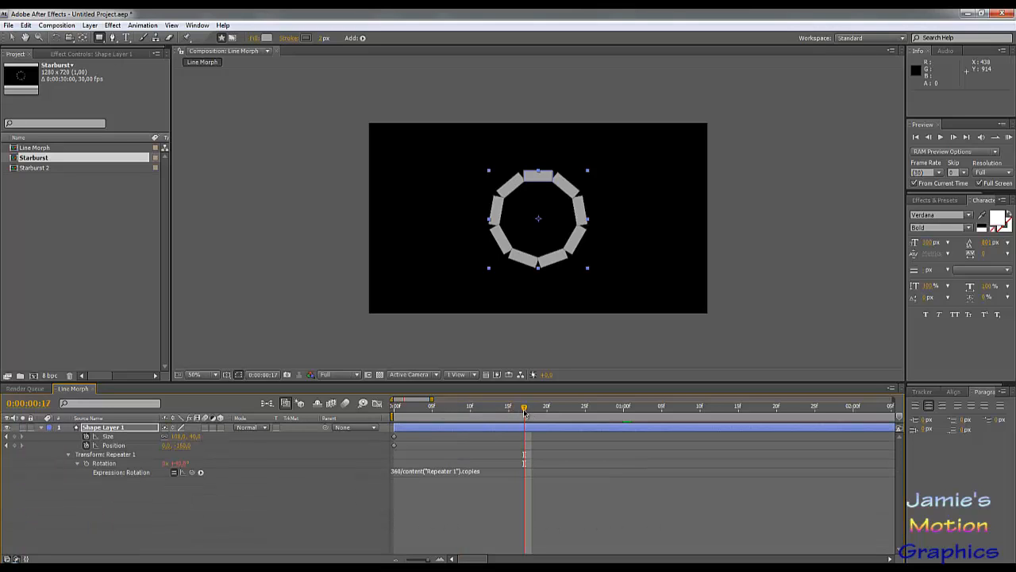
pyautogui.moveTo(524, 410); pyautogui.dragTo(502, 426)
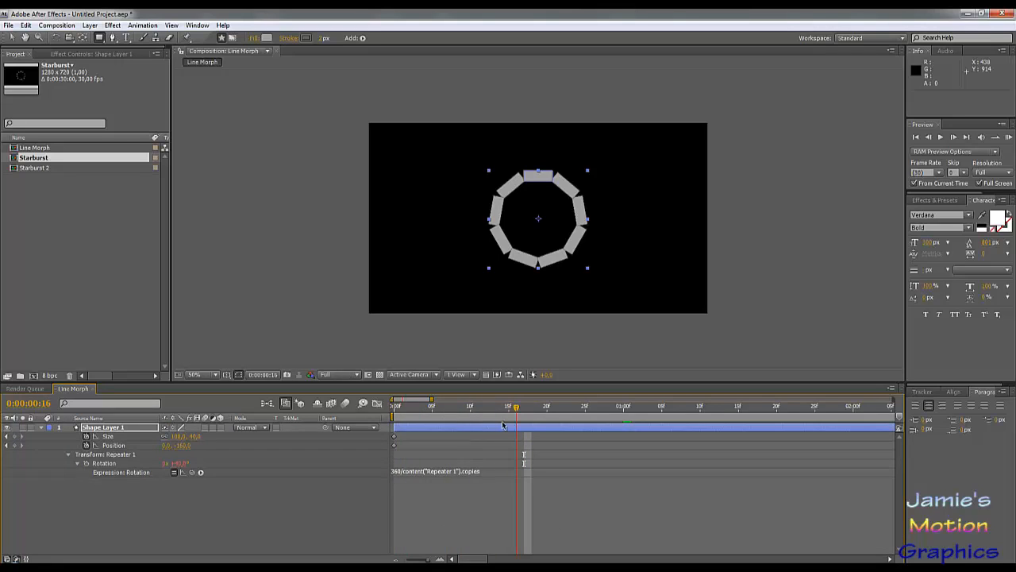
pyautogui.press('space')
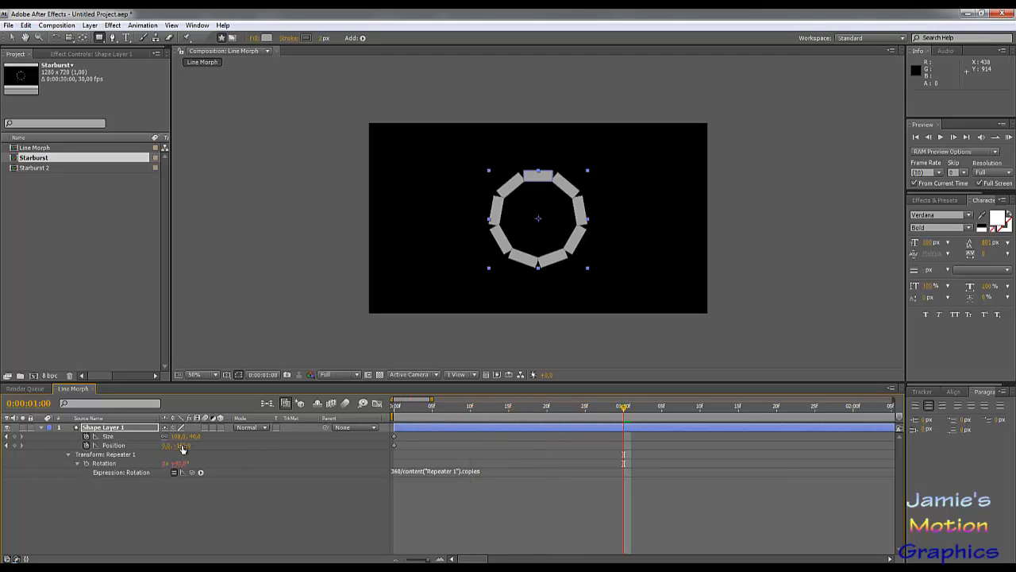
# Set the rectangle's vertical Position to about -758 at 0:00:01:00, spreading the repeated bars beyond the frame.
pyautogui.moveTo(182, 448); pyautogui.dragTo(1, 474)
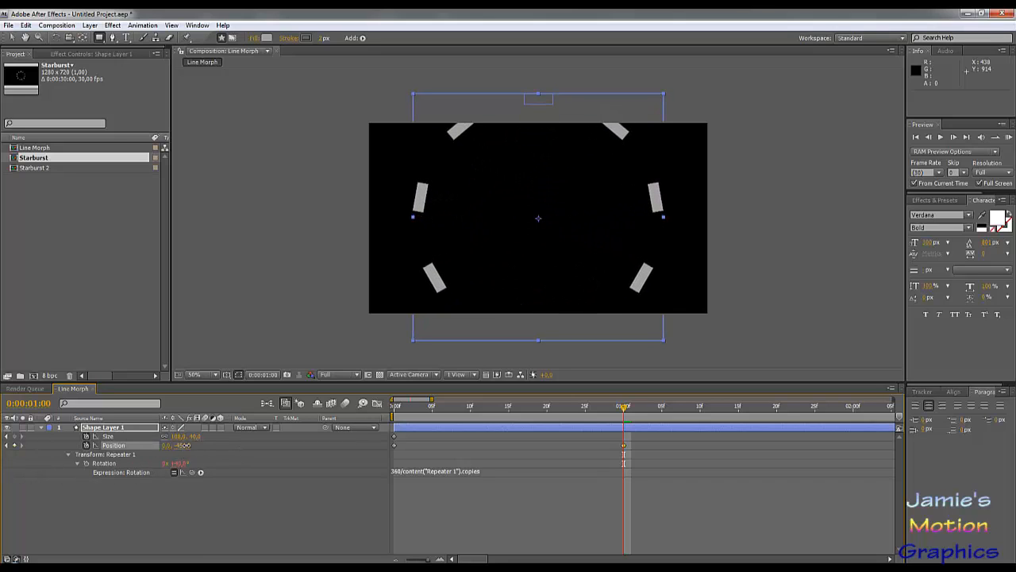
pyautogui.moveTo(184, 447); pyautogui.dragTo(24, 446)
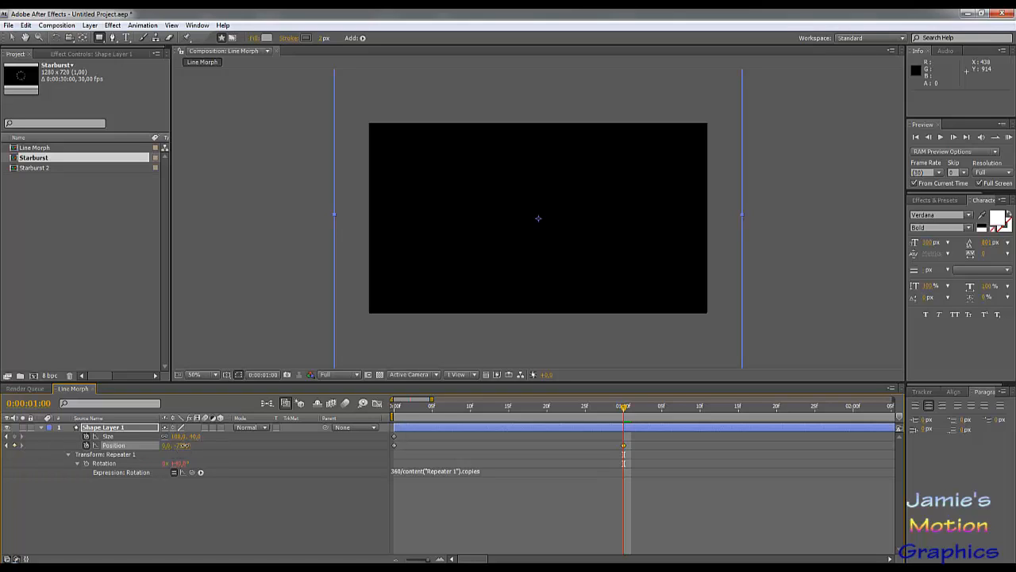
pyautogui.moveTo(187, 446); pyautogui.dragTo(181, 447)
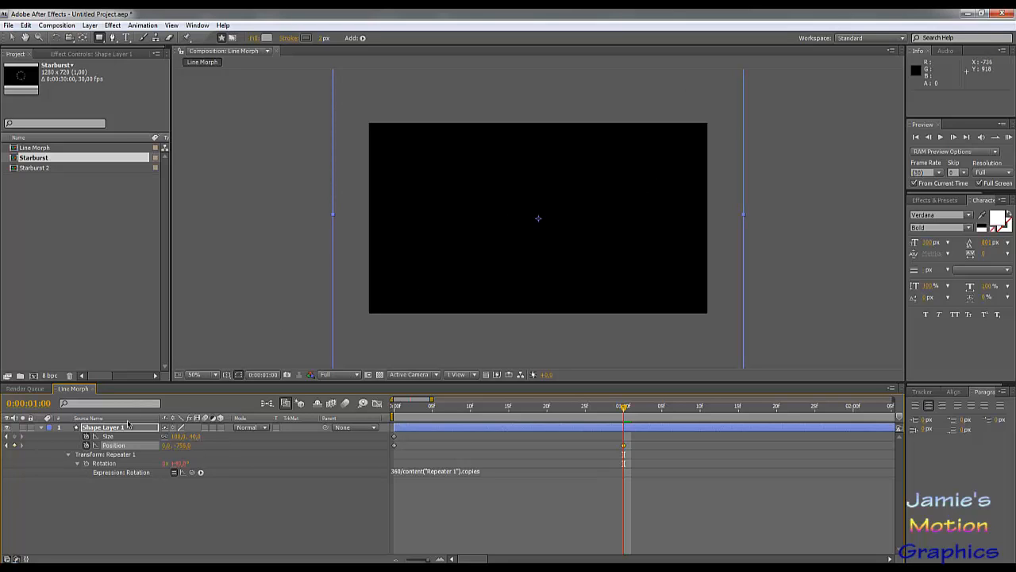
# Set the rectangle's vertical Position to 0 at 0:00:00:00.
pyautogui.moveTo(611, 414); pyautogui.dragTo(394, 412)
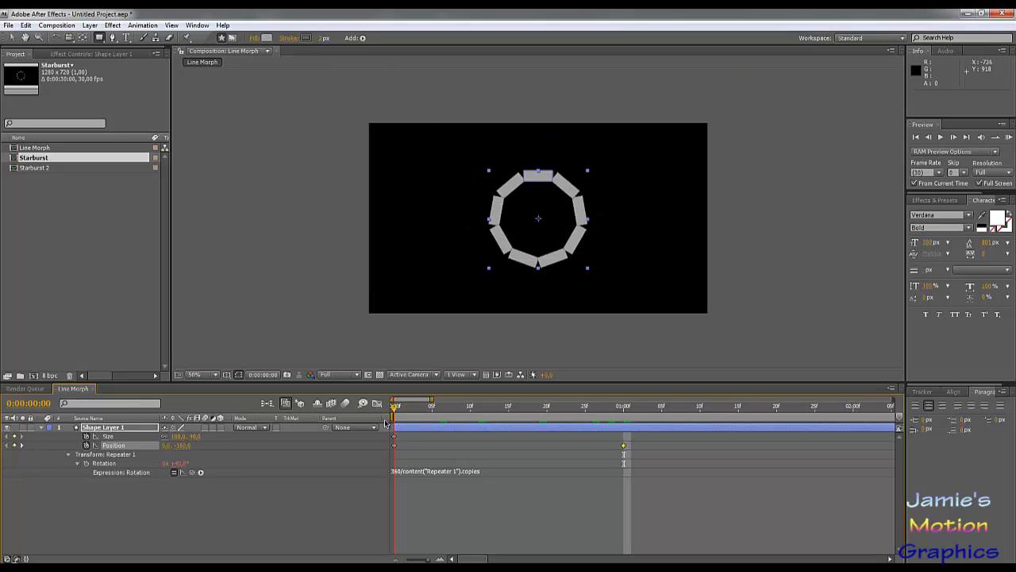
pyautogui.click(183, 446)
pyautogui.write('0')
pyautogui.press('Return')
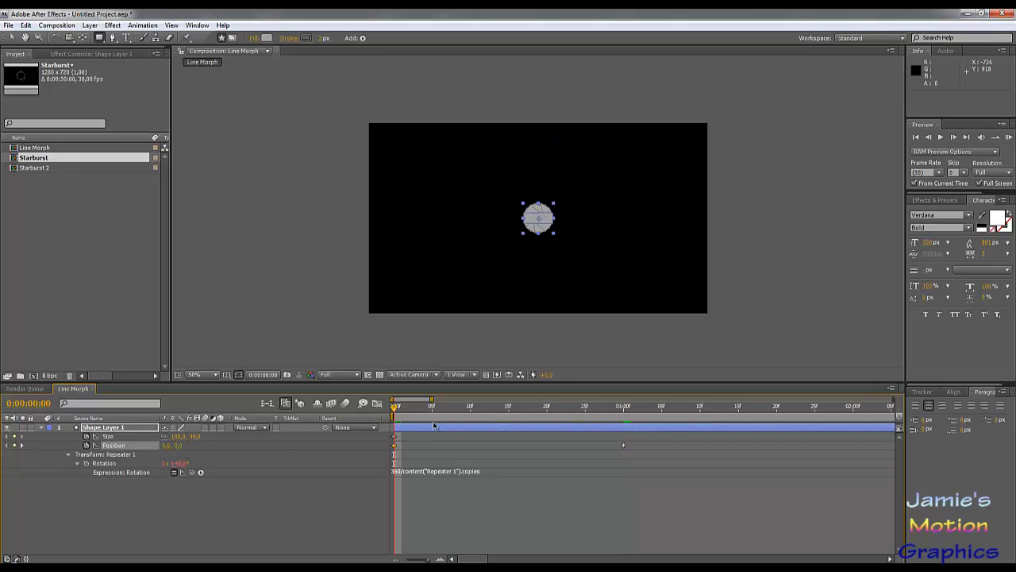
# Set the rectangle's Size to 0, 40 at 0:00:00:00.
pyautogui.click(178, 437)
pyautogui.press('Tab')
pyautogui.click(178, 438)
pyautogui.write('0')
pyautogui.press('Tab')
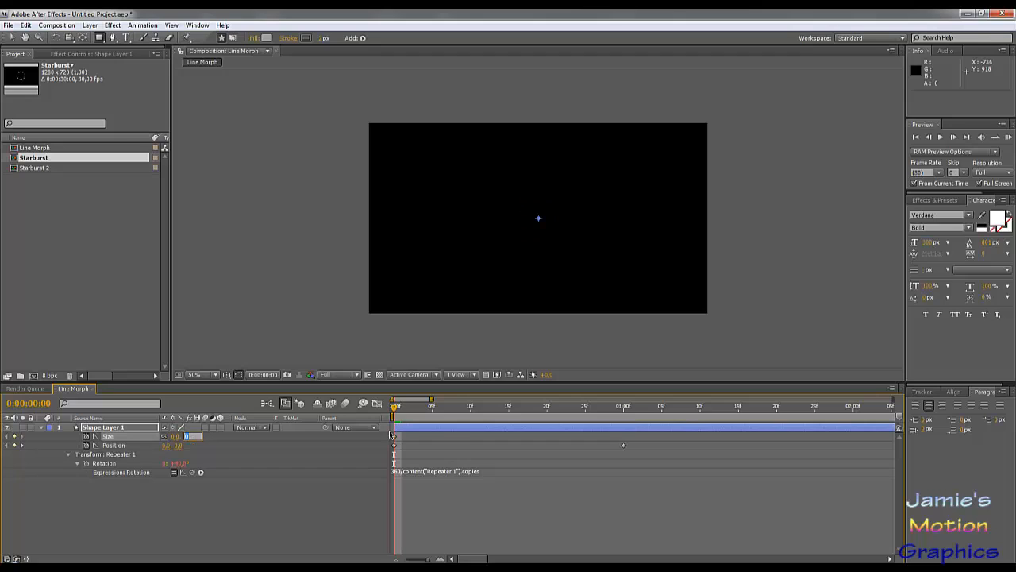
pyautogui.write('0')
pyautogui.click(277, 500)
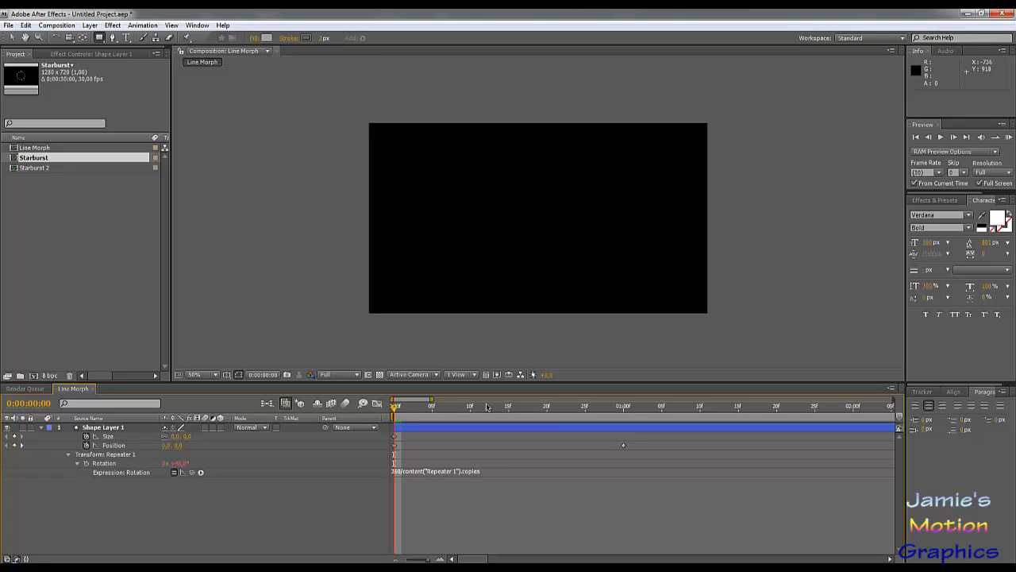
pyautogui.click(188, 436)
pyautogui.write('40')
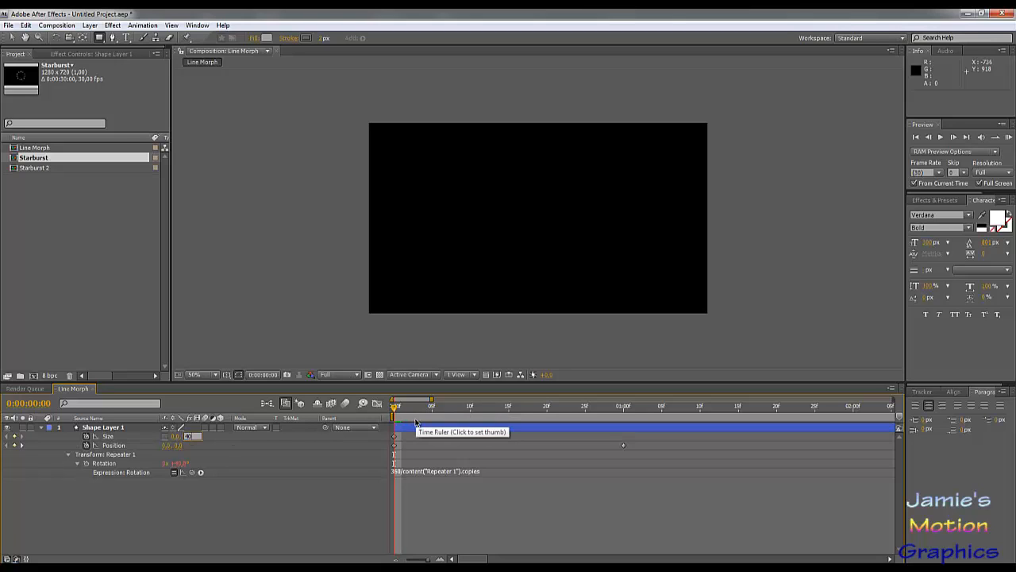
pyautogui.press('Return')
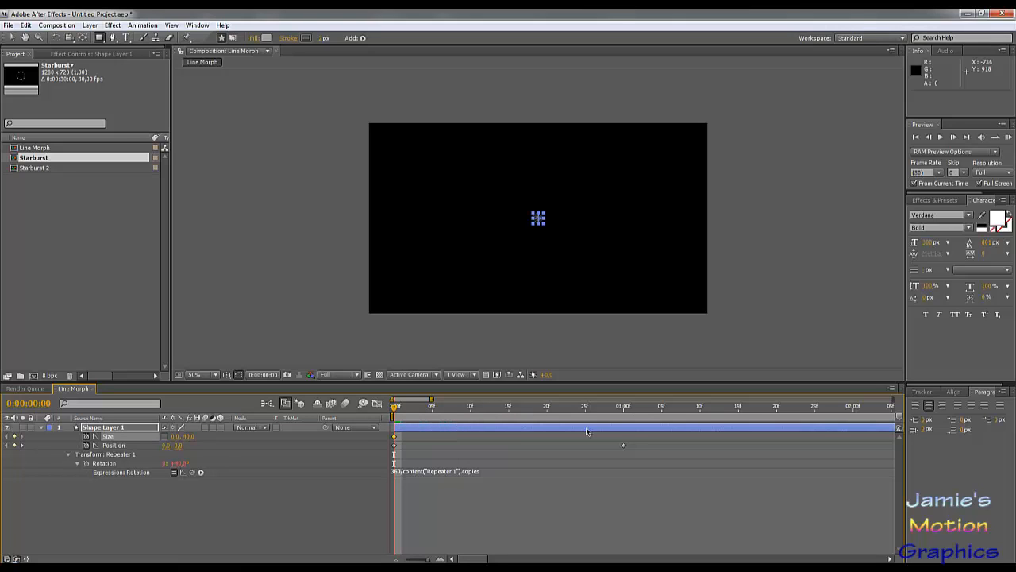
# Set the rectangle's Size width to 100 at 0:00:00:10.
pyautogui.moveTo(395, 406); pyautogui.dragTo(470, 422)
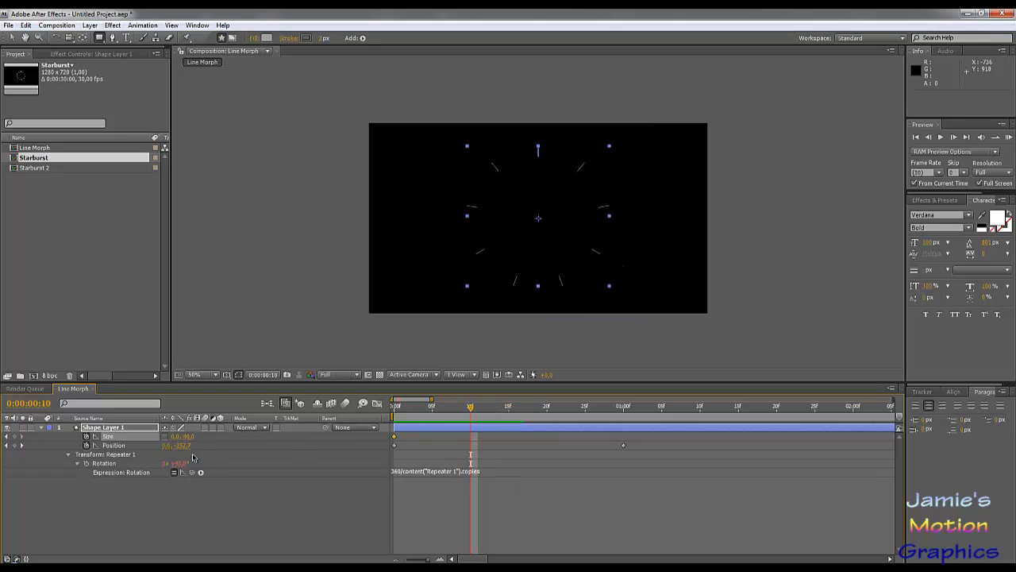
pyautogui.click(175, 435)
pyautogui.write('100')
pyautogui.press('Return')
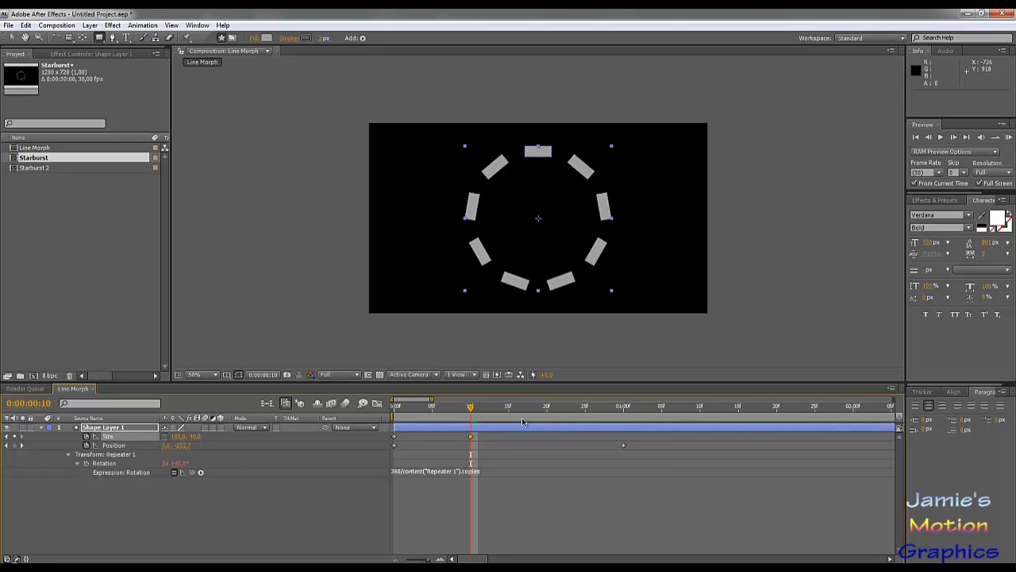
# Move the rectangle's last Size keyframe to 0:00:00:20 and set its Size to 40, 100 at 0:00:00:10.
pyautogui.moveTo(537, 412); pyautogui.dragTo(546, 449)
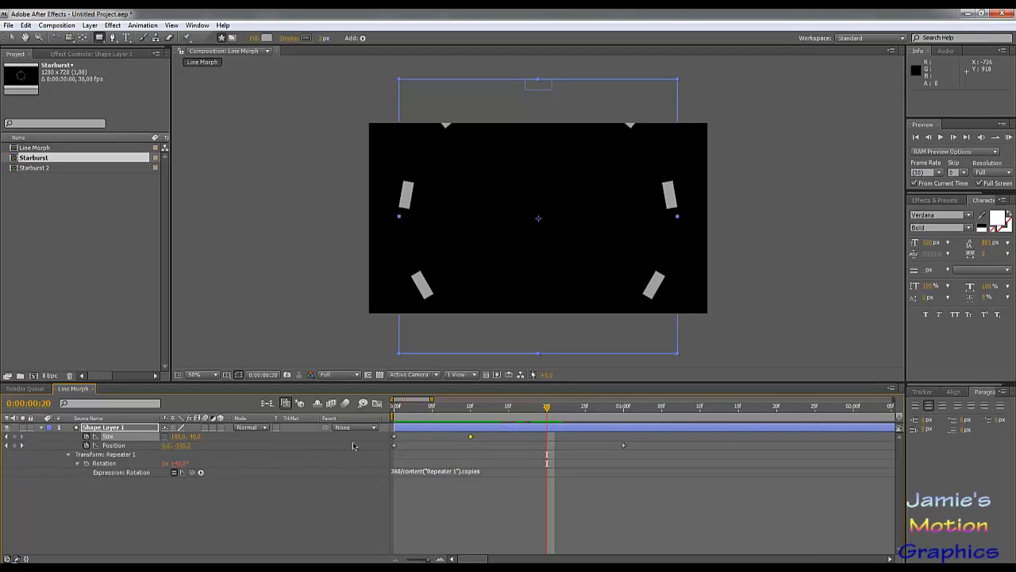
pyautogui.click(547, 437)
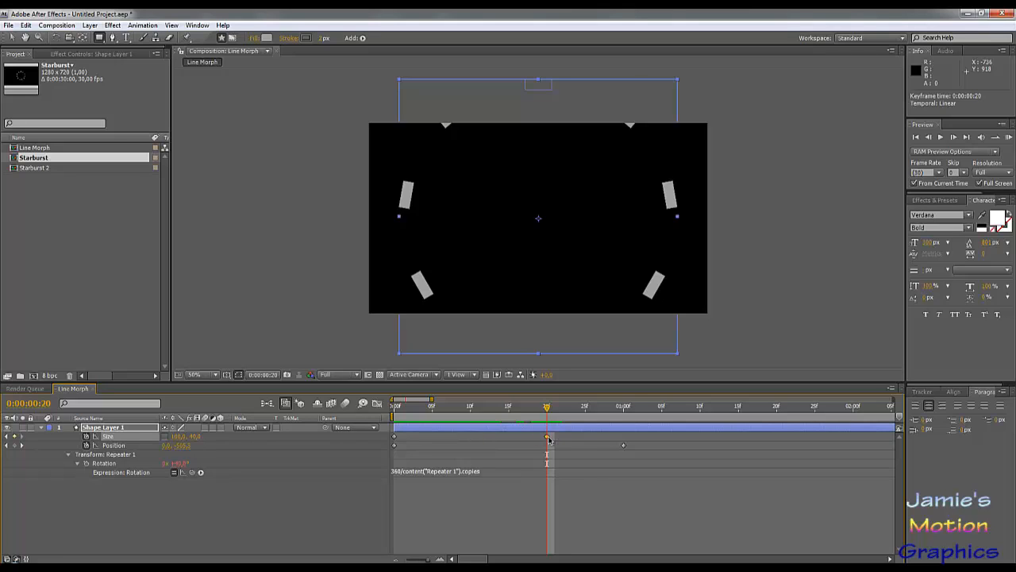
pyautogui.click(471, 412)
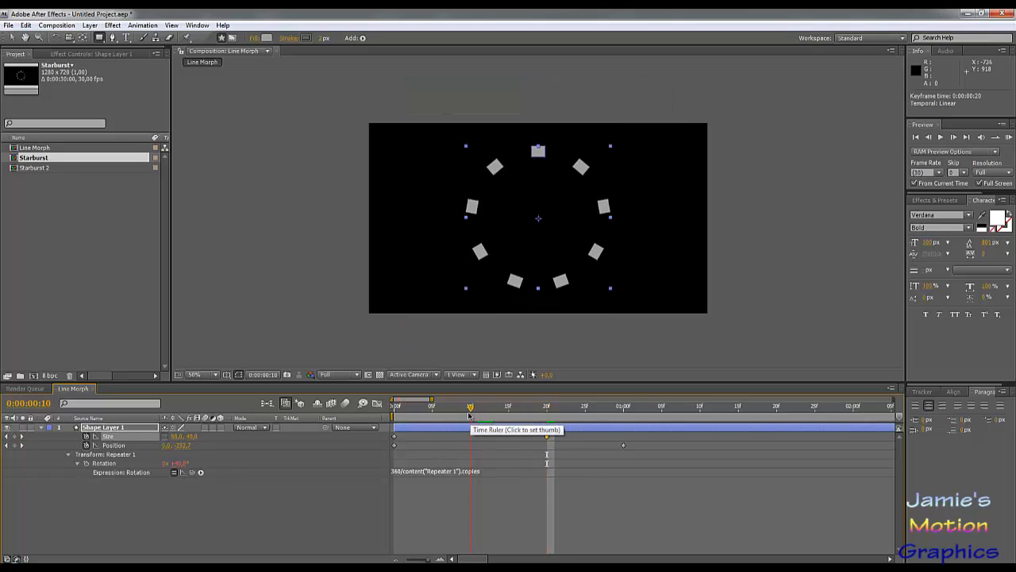
pyautogui.click(177, 436)
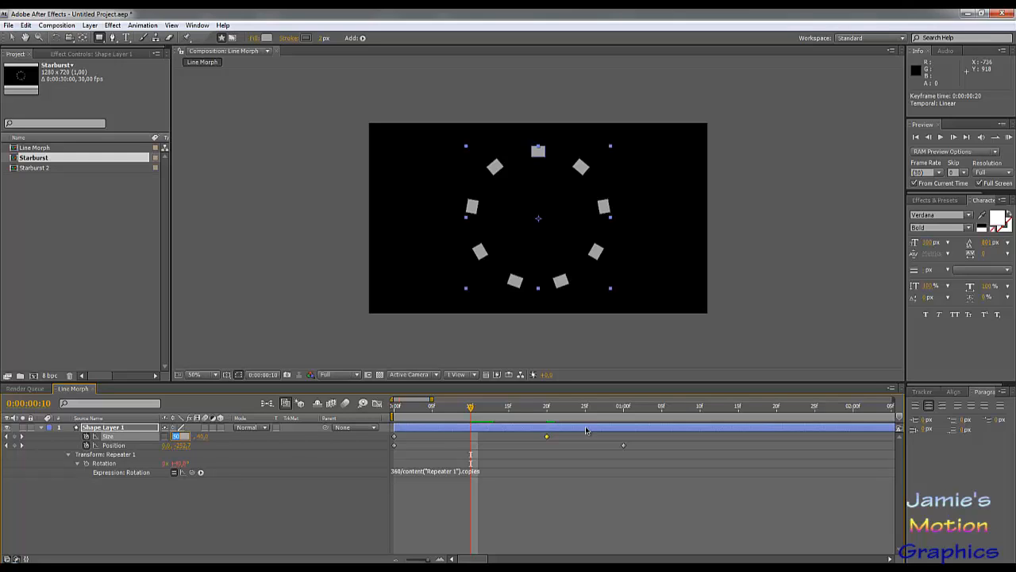
pyautogui.write('40')
pyautogui.press('Tab')
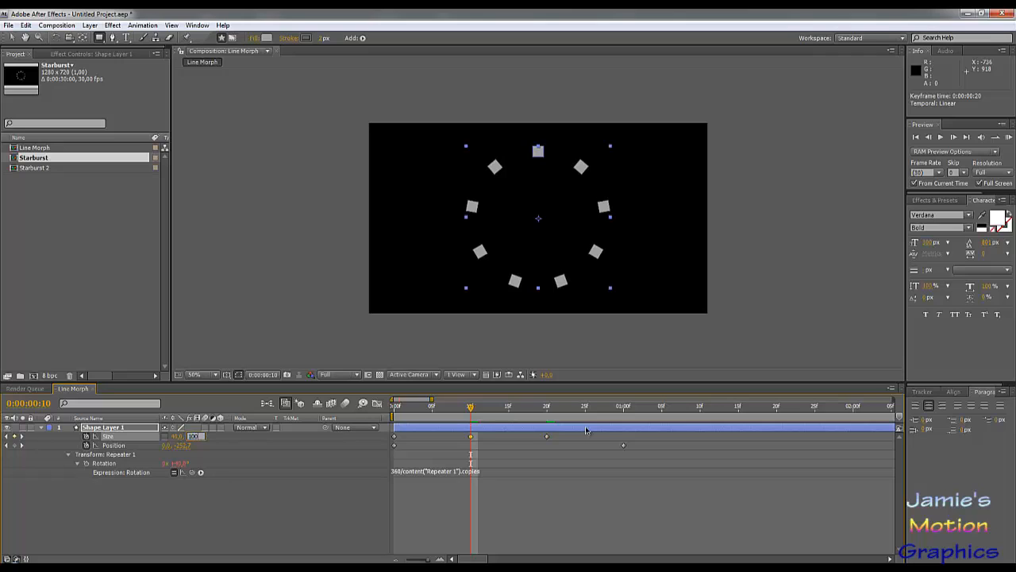
pyautogui.write('100')
pyautogui.press('Return')
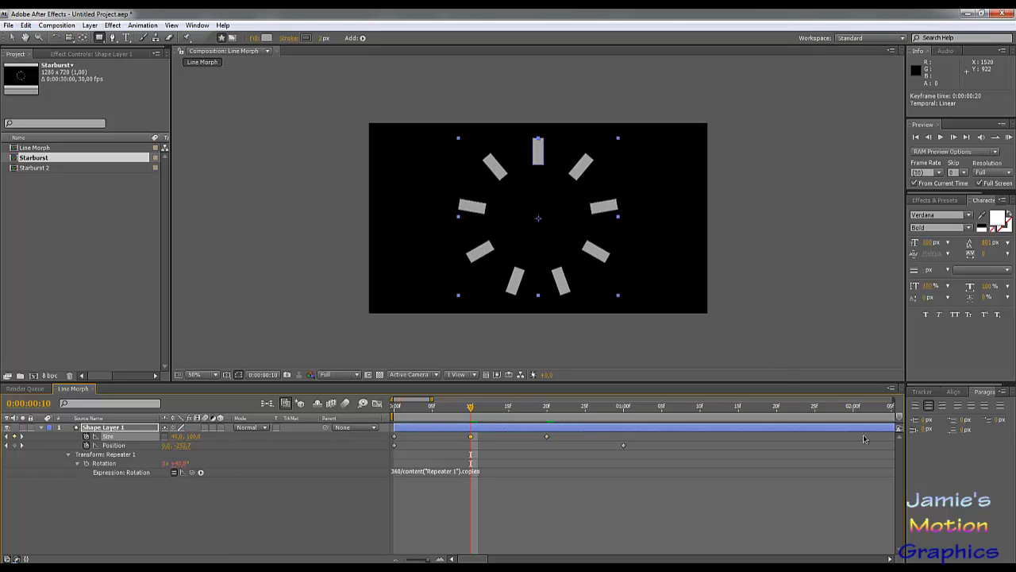
# Shift the rectangle's last Size keyframe earlier to 0:00:00:15.
pyautogui.moveTo(450, 418); pyautogui.dragTo(623, 448)
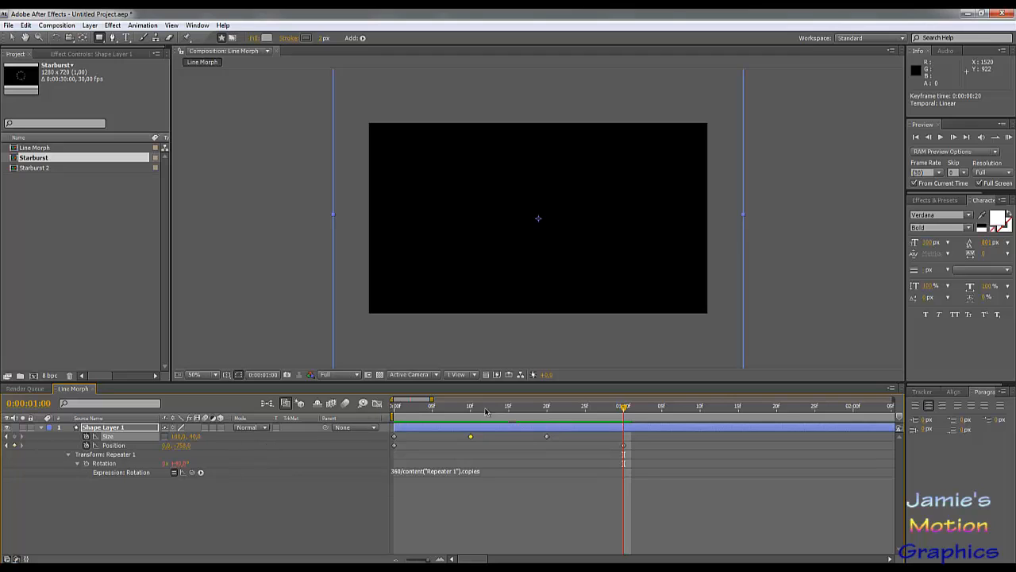
pyautogui.moveTo(485, 412); pyautogui.dragTo(509, 437)
pyautogui.moveTo(441, 409); pyautogui.dragTo(471, 412)
pyautogui.moveTo(521, 434); pyautogui.dragTo(432, 449)
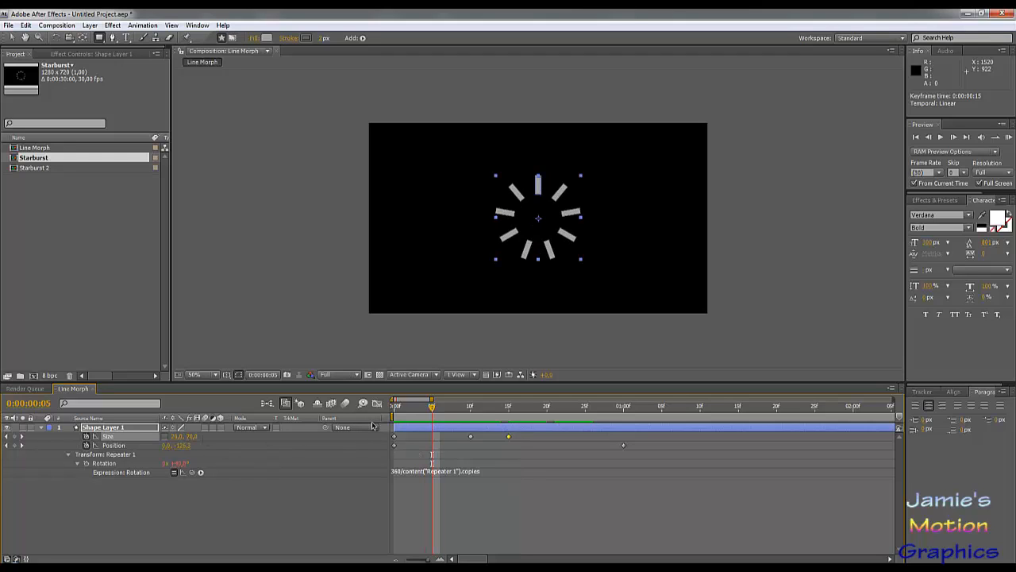
# Set the rectangle's Size to 5, 150 at 0:00:00:10 so the bars become thin lines.
pyautogui.moveTo(434, 411); pyautogui.dragTo(470, 411)
pyautogui.click(196, 436)
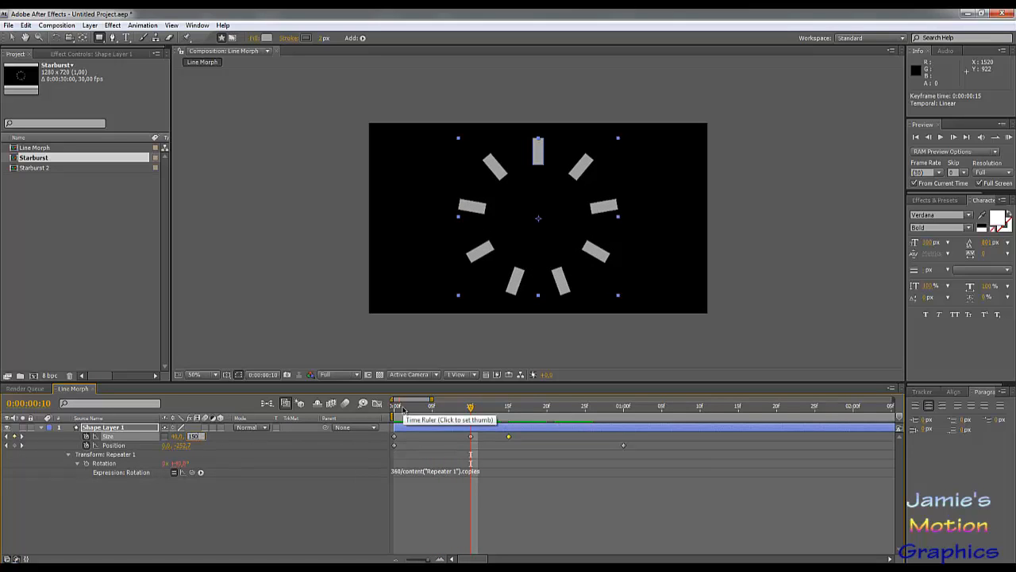
pyautogui.press('Return')
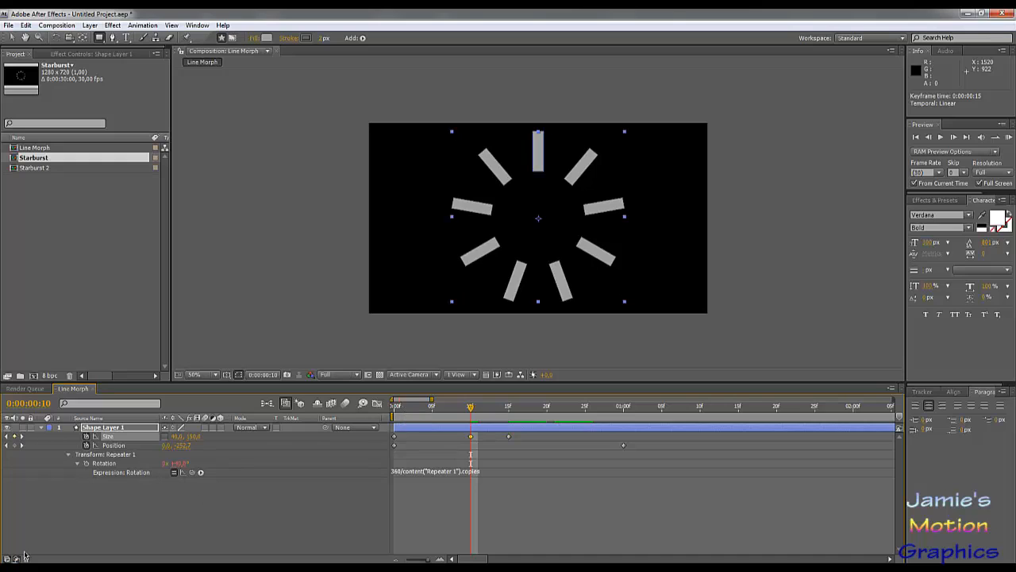
pyautogui.click(175, 436)
pyautogui.write('5')
pyautogui.press('Return')
# Set the rectangle's Size to 100, 0 at 0:00:00:00.
pyautogui.moveTo(431, 410); pyautogui.dragTo(391, 411)
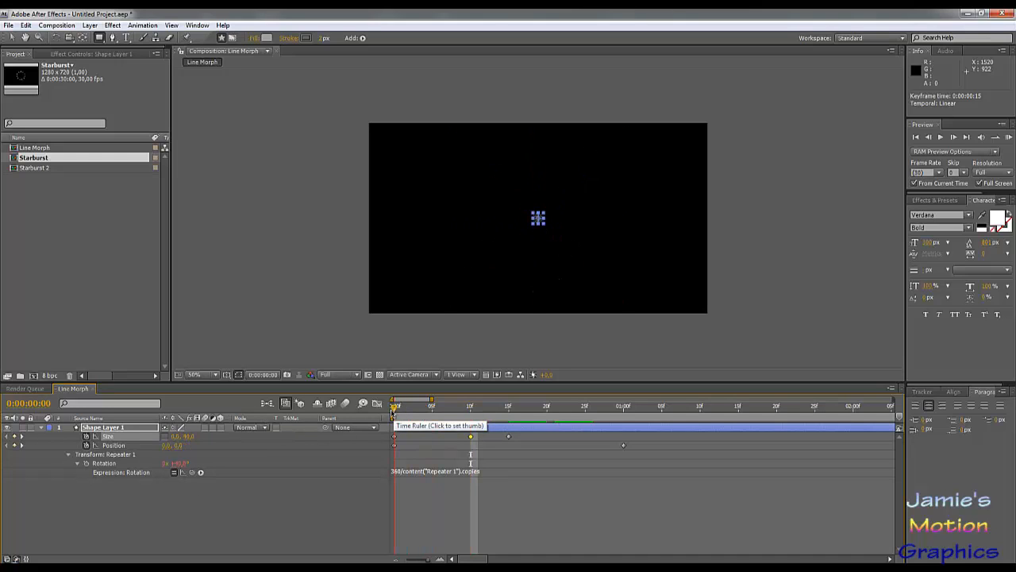
pyautogui.click(175, 436)
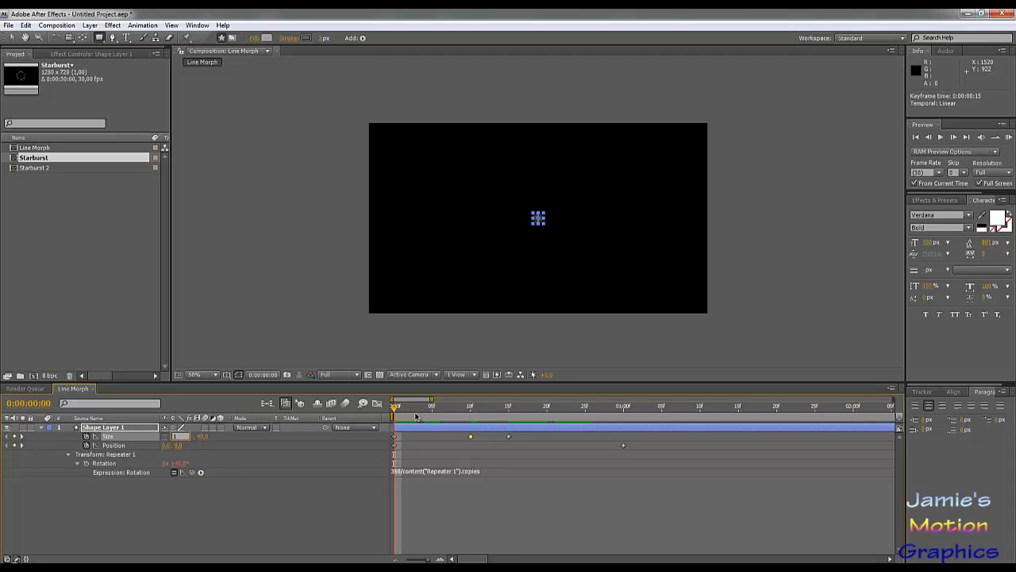
pyautogui.write('100')
pyautogui.press('Tab')
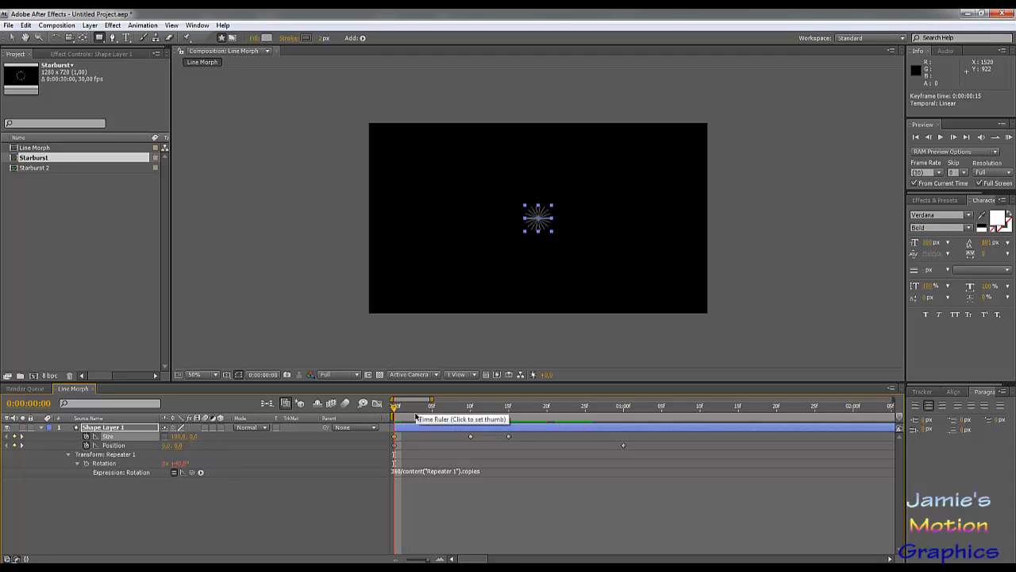
# Play a RAM preview of the Line Morph animation from the start and stop it.
pyautogui.moveTo(395, 406); pyautogui.dragTo(388, 441)
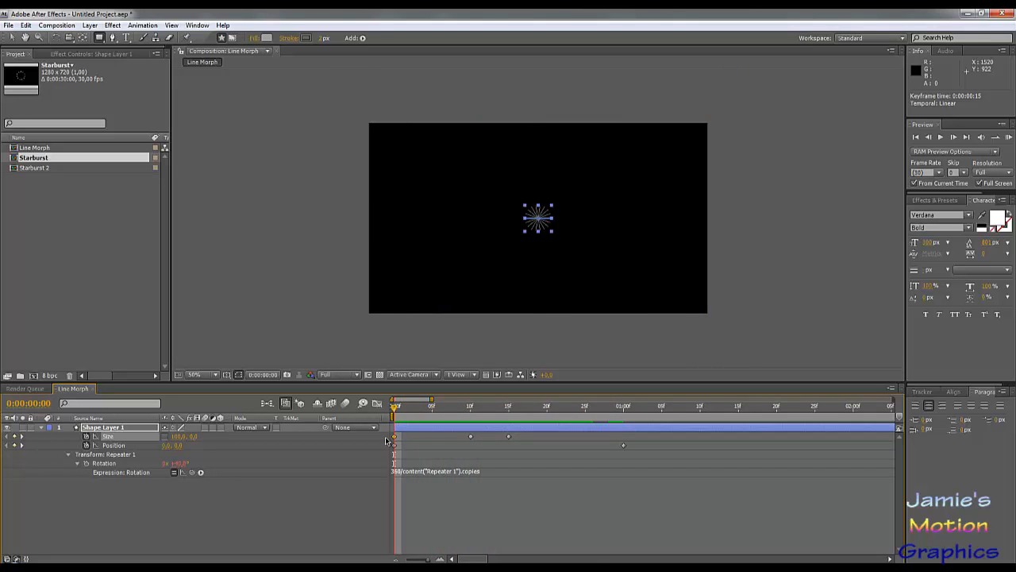
pyautogui.press('KP_0')
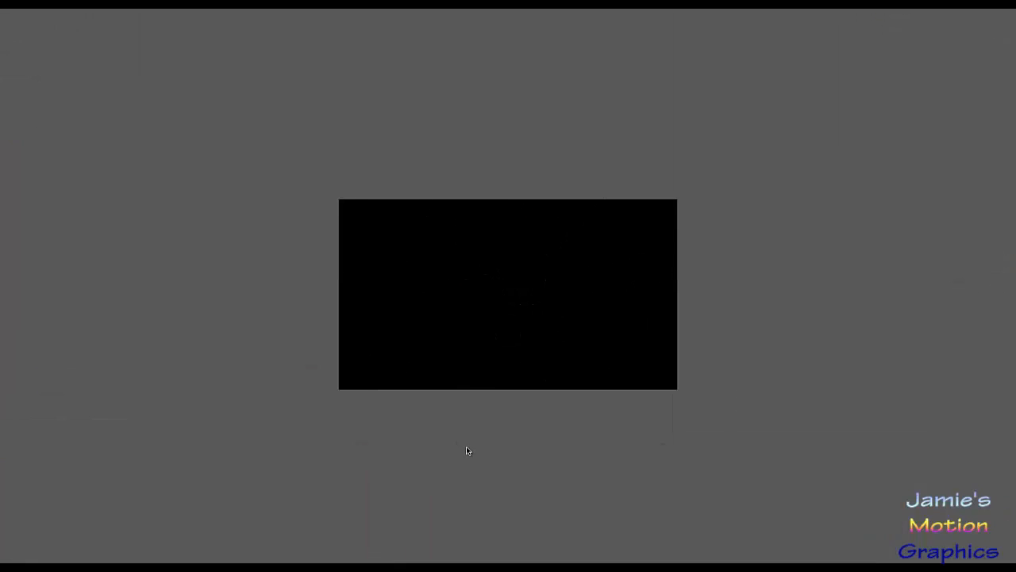
pyautogui.press('space')
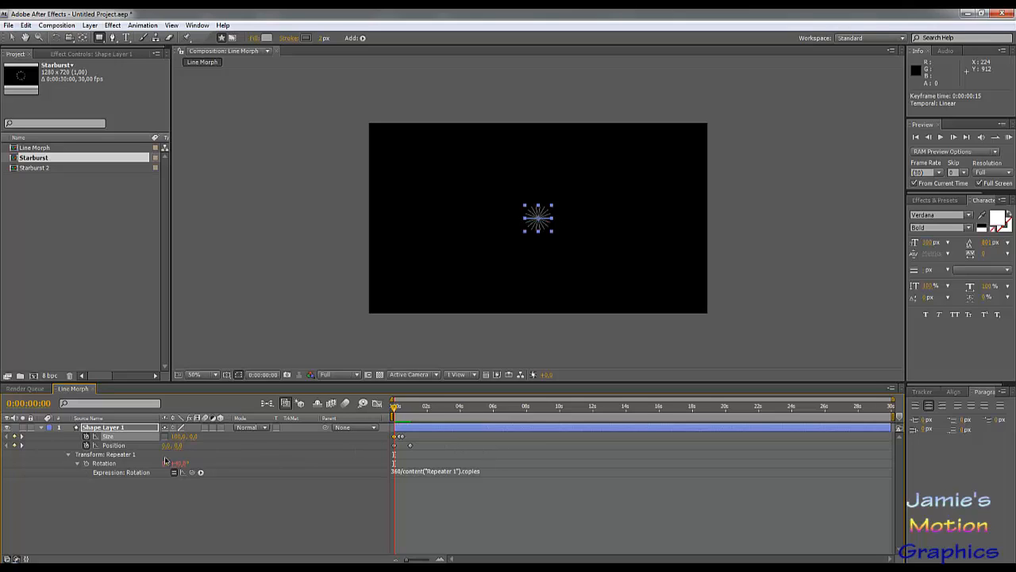
# Set Shape Layer 1's fill colour to the mid gray 6C6C6C.
pyautogui.click(116, 429)
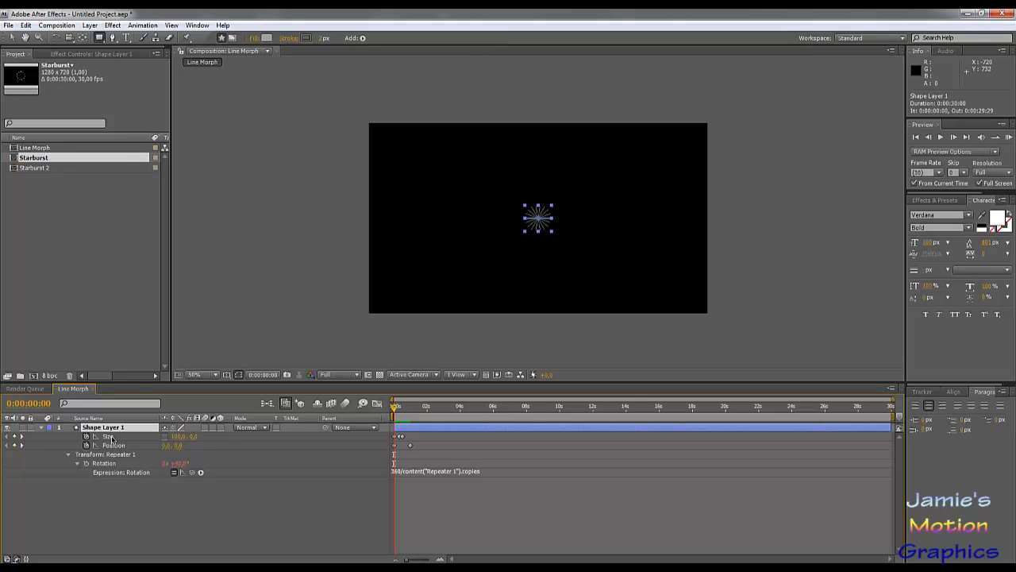
pyautogui.click(266, 38)
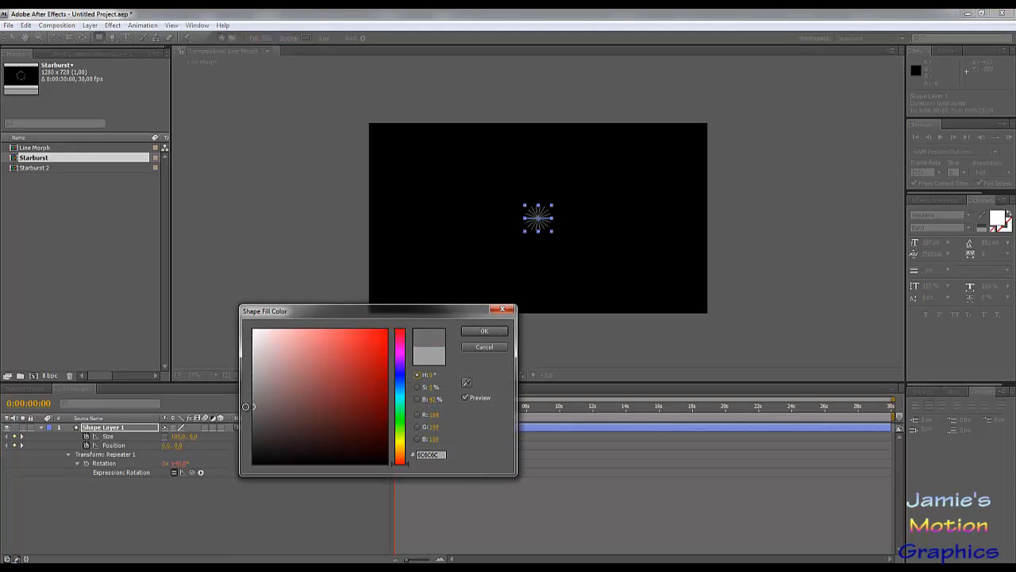
pyautogui.click(484, 330)
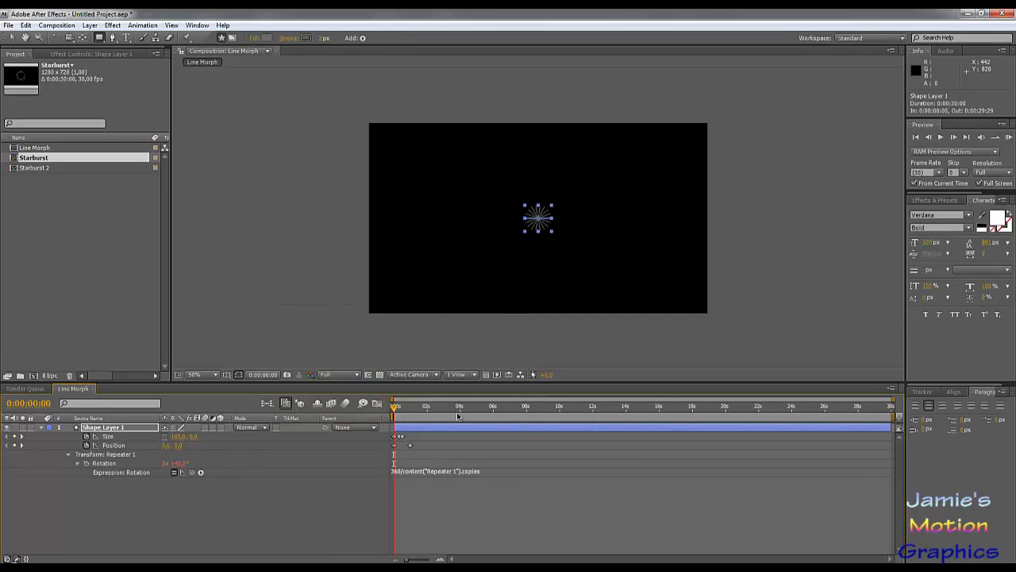
# Check the bars at 0:00:00:10 and 0:00:00:20, and set Shape Layer 1's fill colour to light gray CDCDCD.
pyautogui.click(457, 411)
pyautogui.click(473, 412)
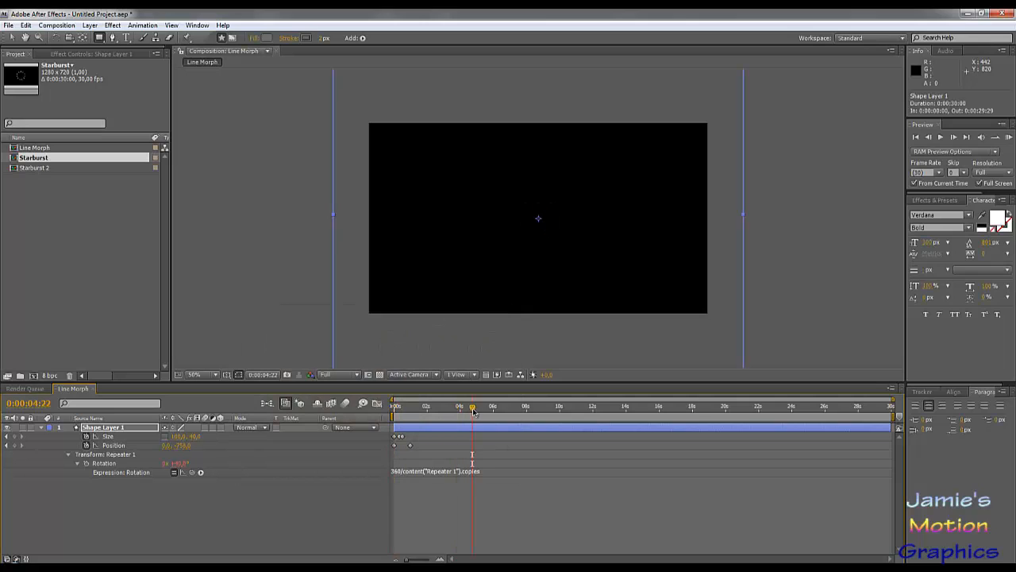
pyautogui.click(398, 407)
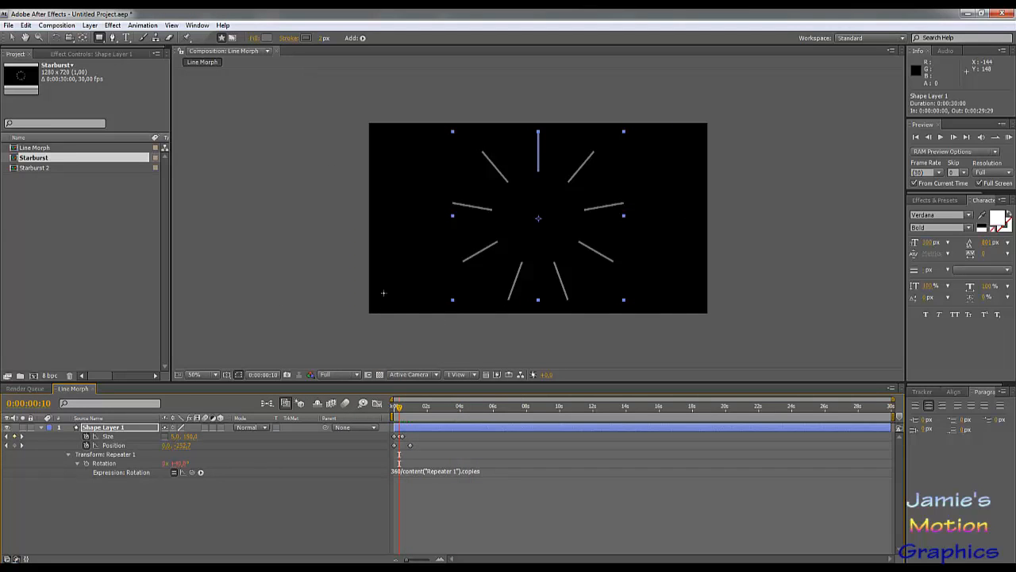
pyautogui.click(405, 407)
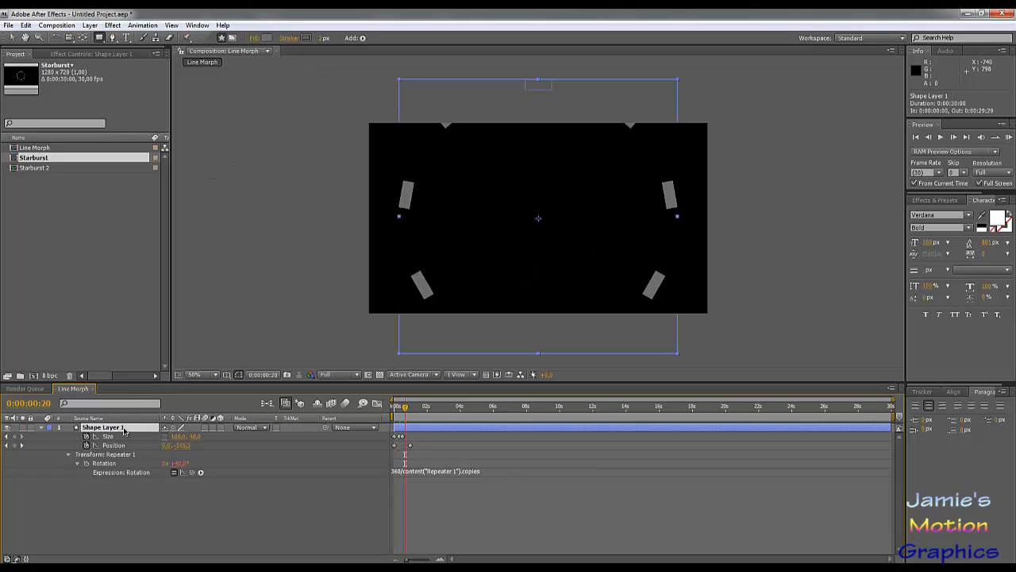
pyautogui.click(268, 39)
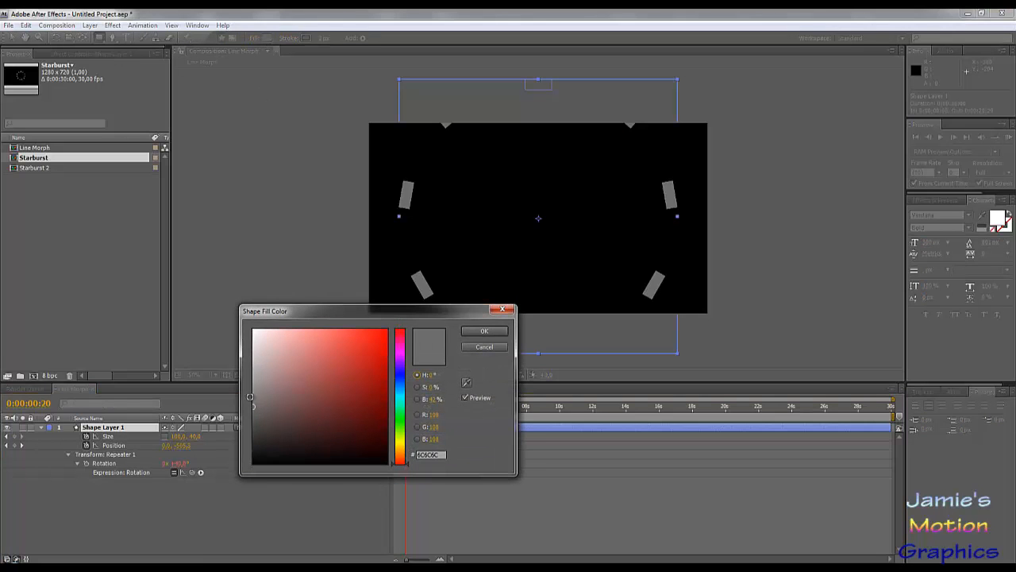
pyautogui.moveTo(231, 366); pyautogui.dragTo(228, 354)
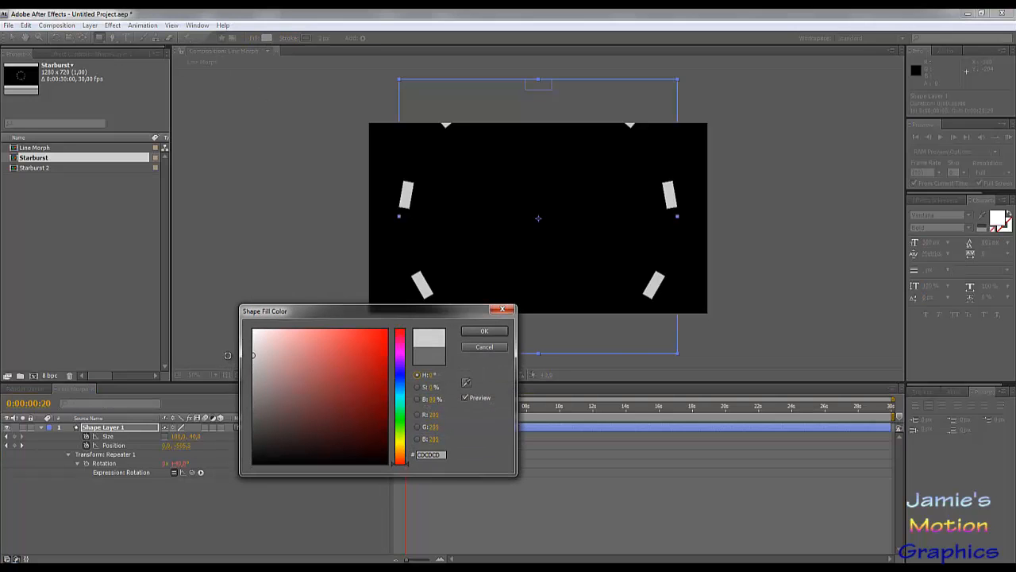
pyautogui.click(484, 331)
# Set Shape Layer 1's stroke colour to dark gray 3C3C3C and scrub the animation to check it.
pyautogui.click(306, 39)
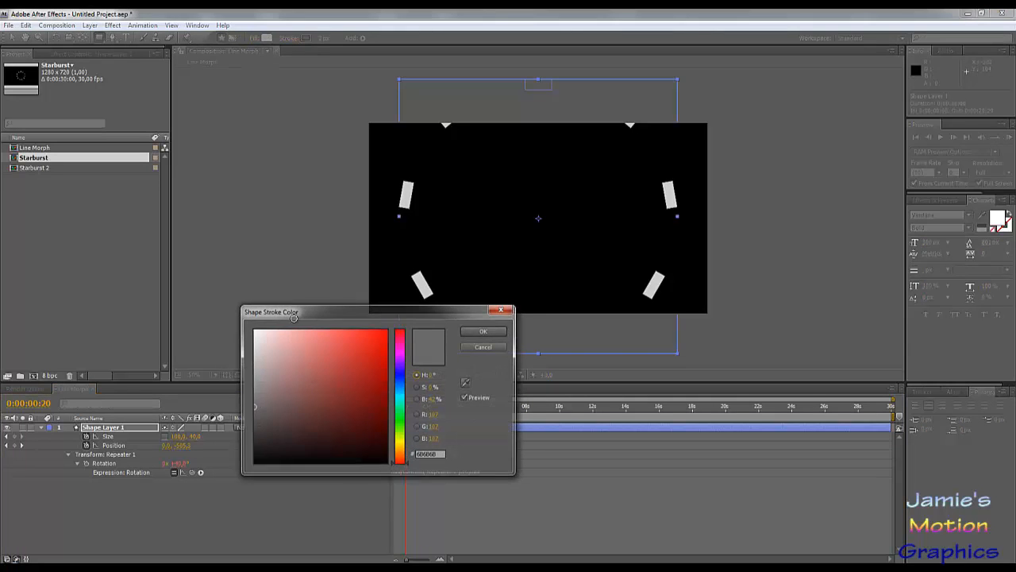
pyautogui.moveTo(270, 397); pyautogui.dragTo(235, 432)
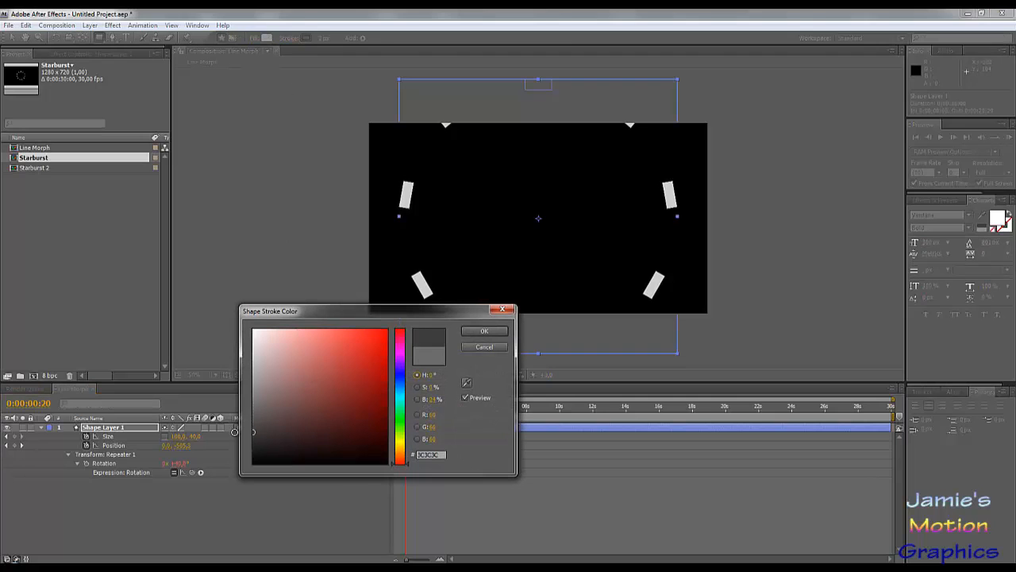
pyautogui.click(490, 331)
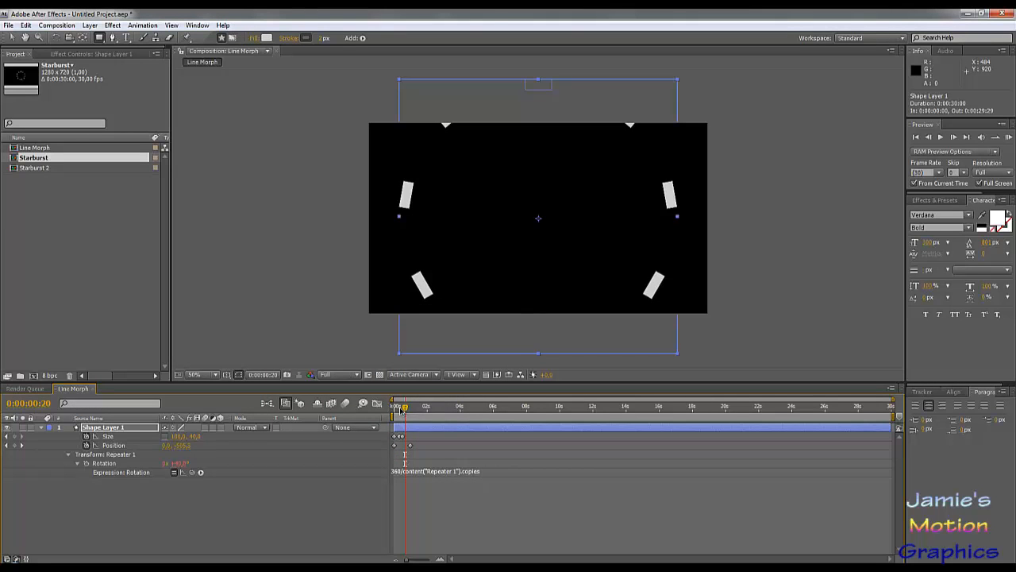
pyautogui.moveTo(403, 409); pyautogui.dragTo(420, 421)
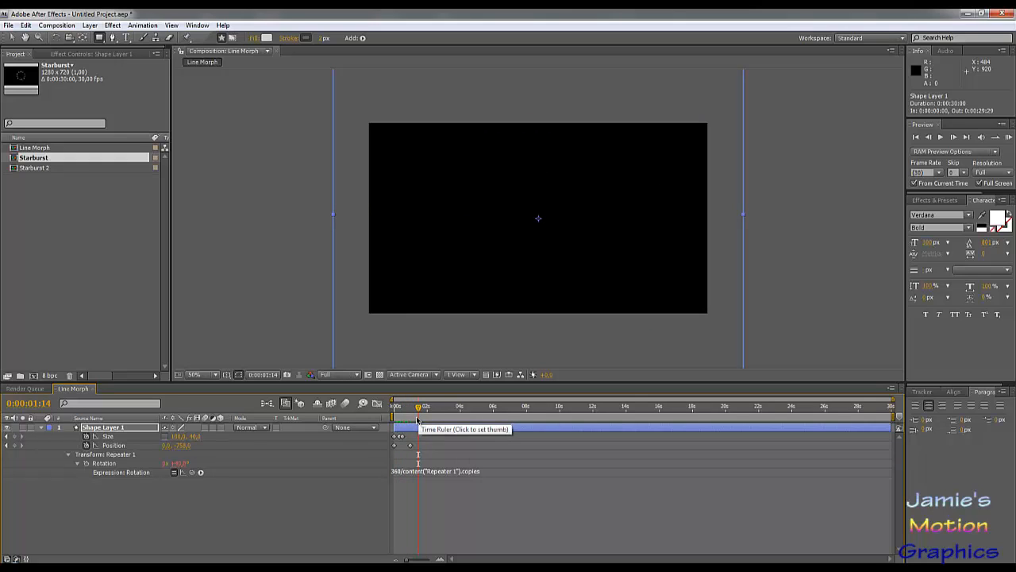
# Close the Line Morph timeline and create a new composition named Circles.
pyautogui.click(225, 520)
pyautogui.click(93, 391)
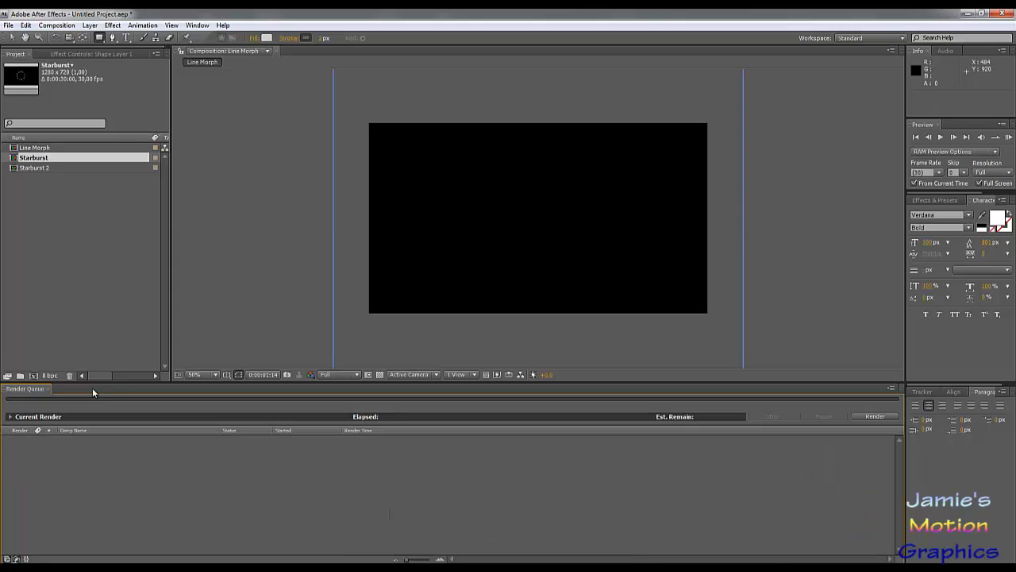
pyautogui.click(56, 25)
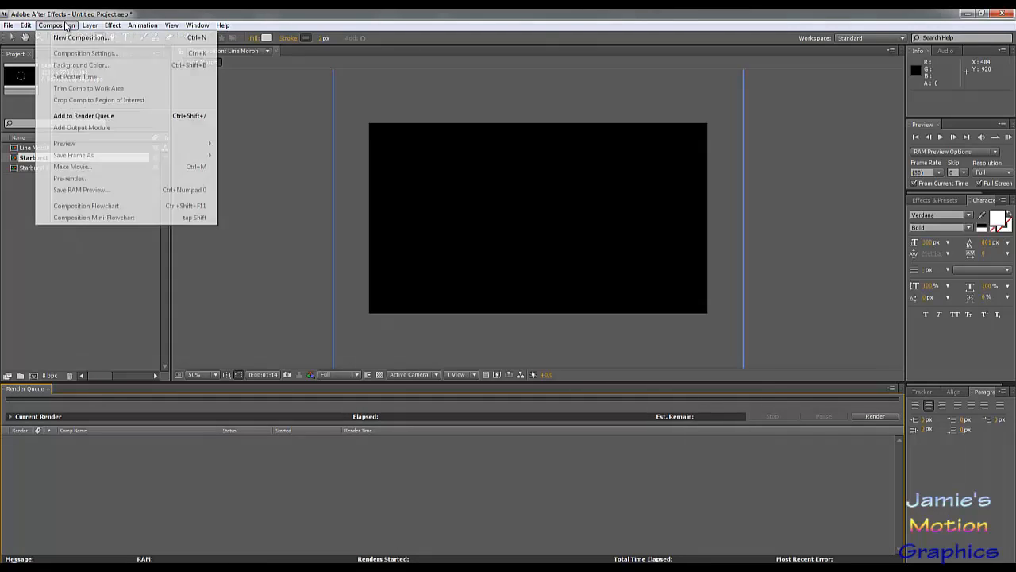
pyautogui.click(70, 37)
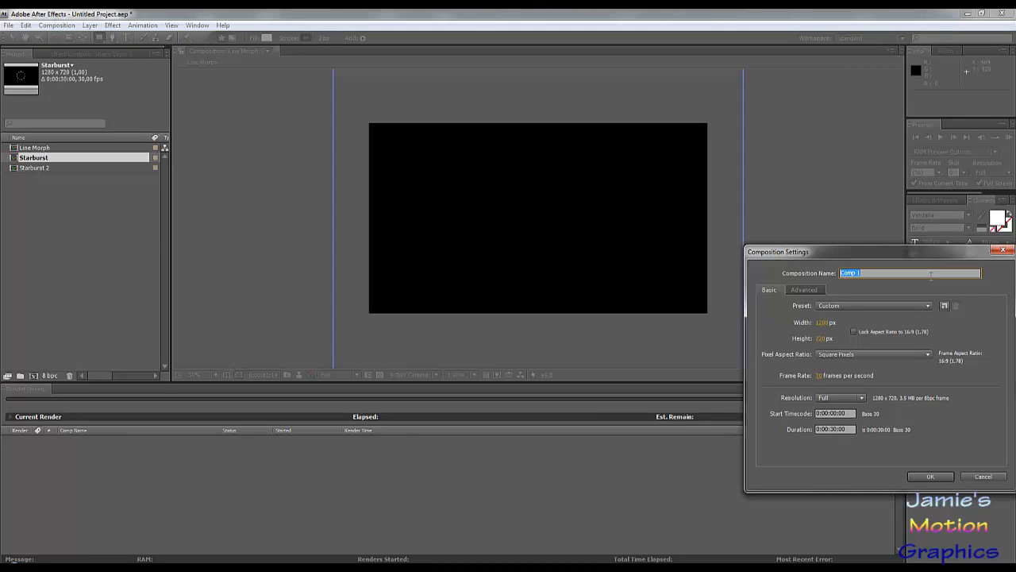
pyautogui.write('Circles')
pyautogui.click(931, 476)
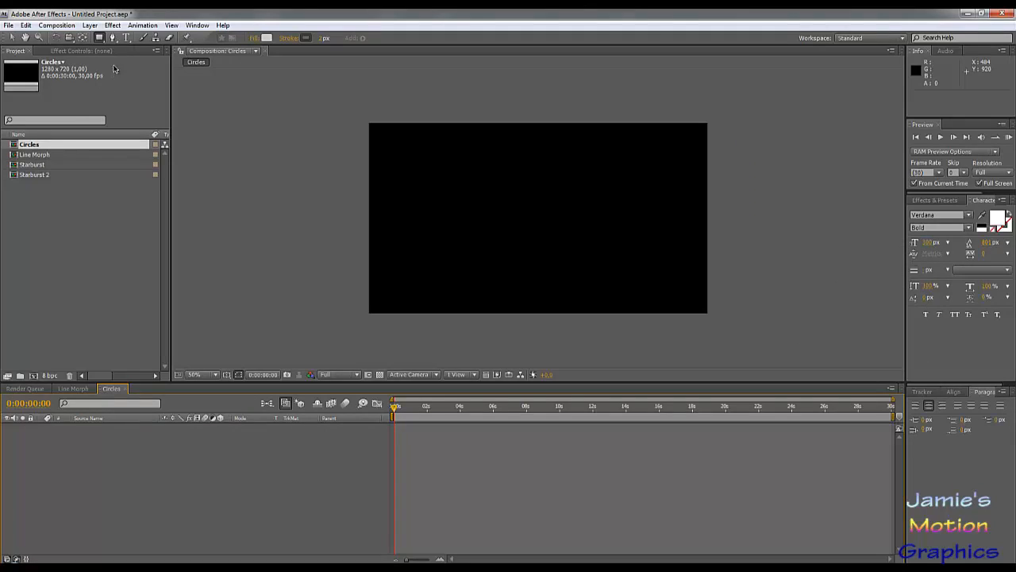
# Draw a circle about 74 px in diameter near the centre of the Circles composition with the Ellipse tool.
pyautogui.click(99, 37)
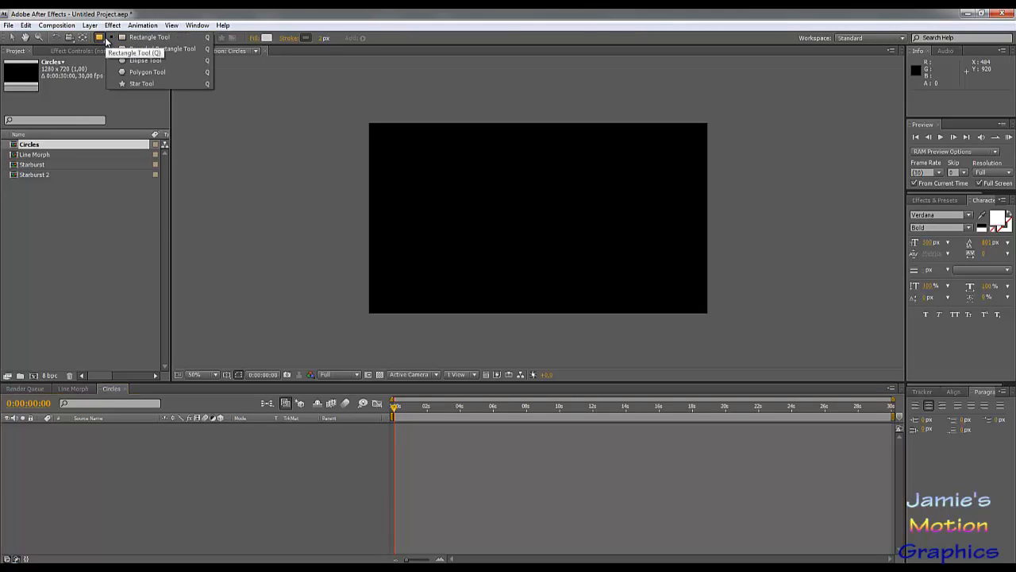
pyautogui.click(139, 60)
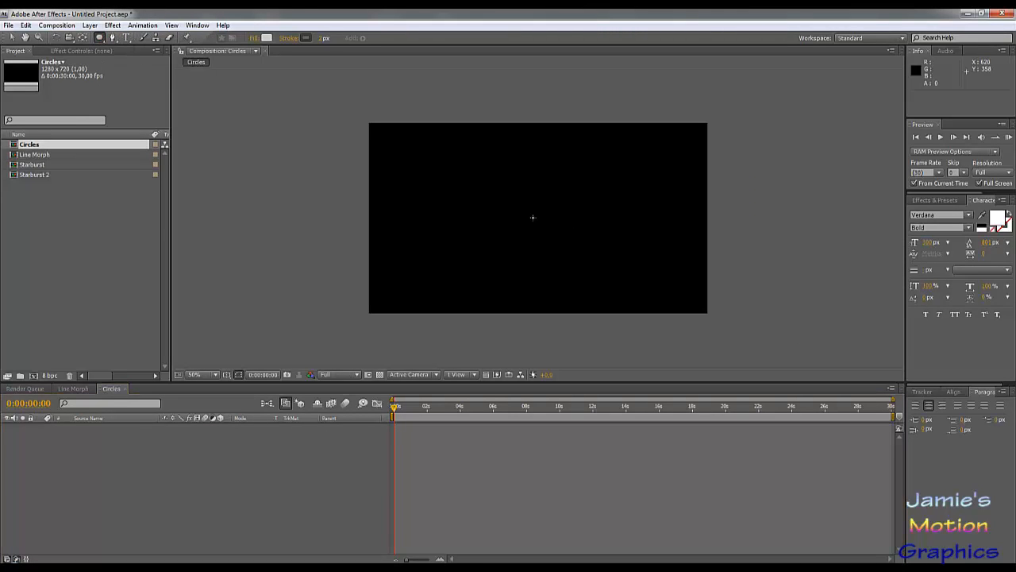
pyautogui.moveTo(533, 217); pyautogui.dragTo(553, 198)
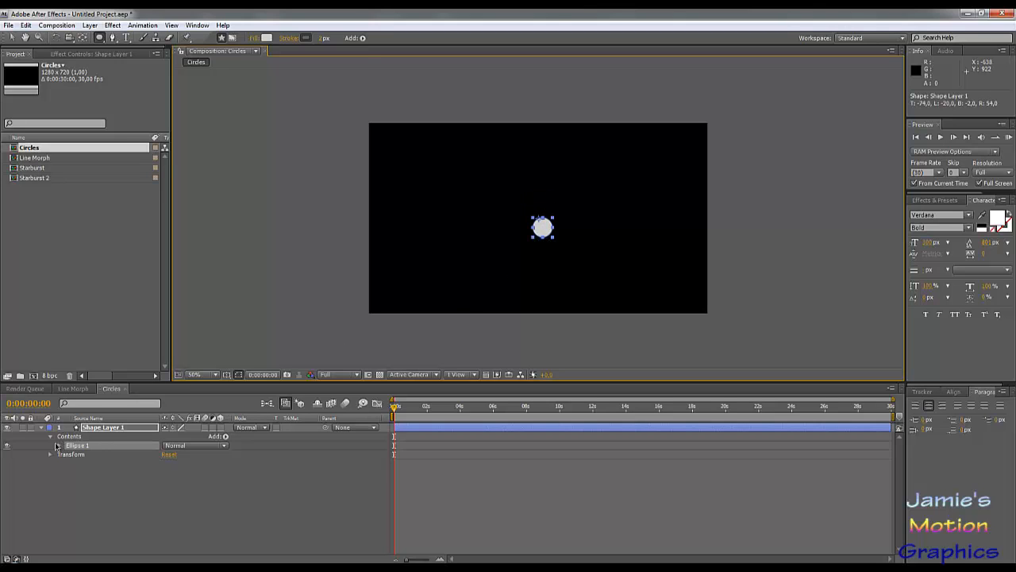
# Set the size of Ellipse Path 1 to 75 by 75.
pyautogui.click(59, 447)
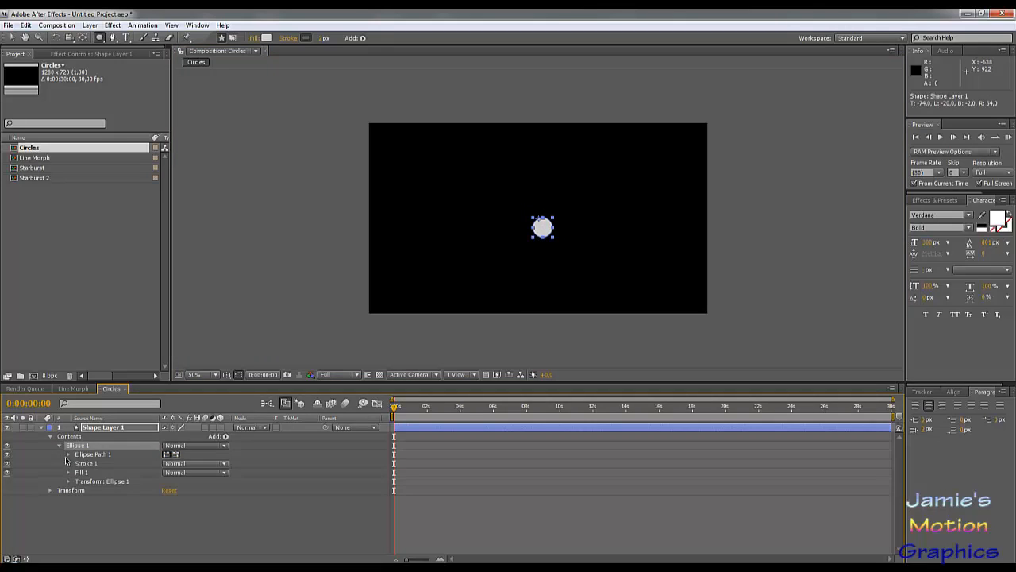
pyautogui.click(69, 454)
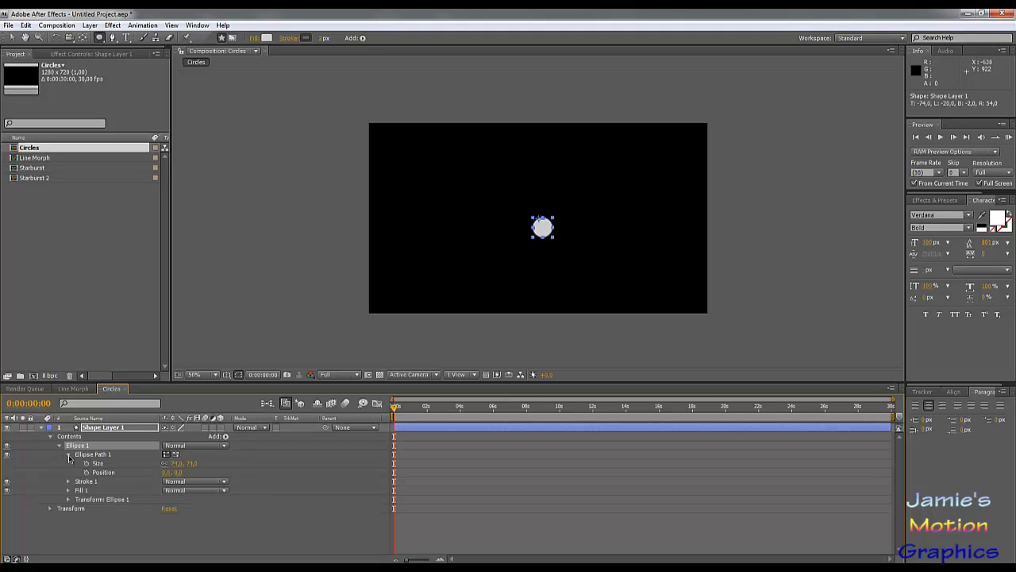
pyautogui.click(176, 464)
pyautogui.press('Tab')
pyautogui.press('Tab')
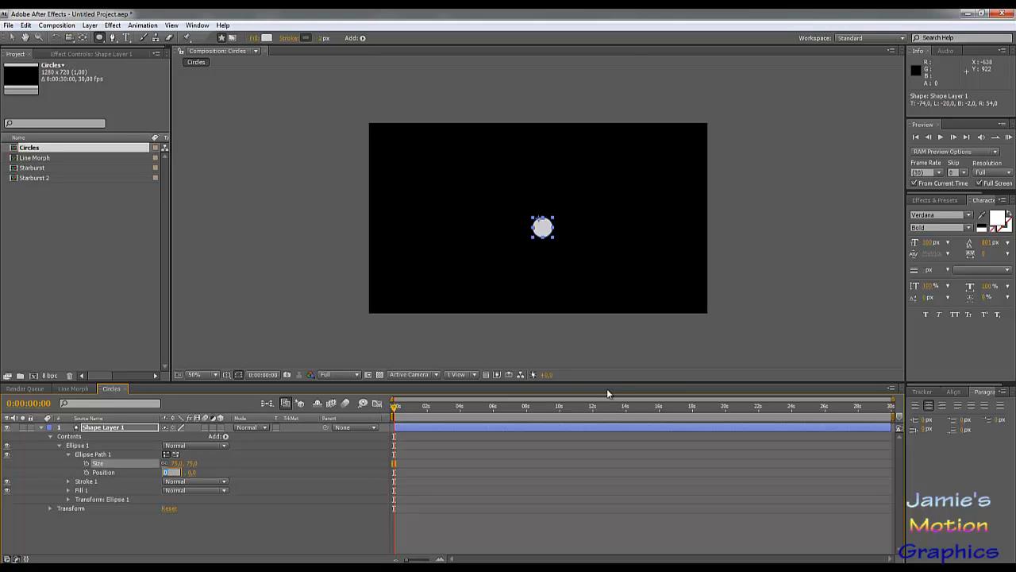
pyautogui.click(165, 527)
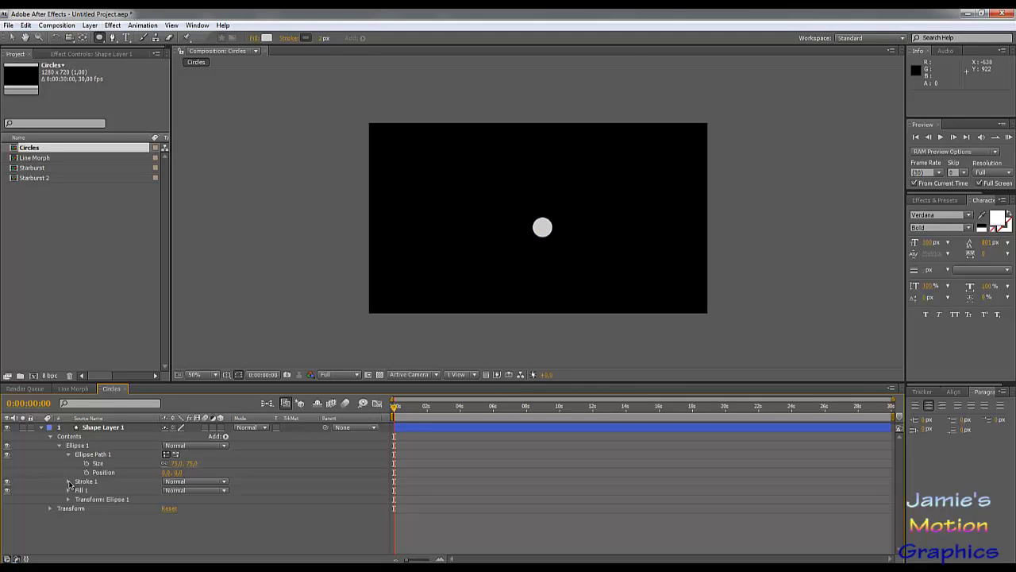
# Set the position in Ellipse 1's own transform to 0, 0 so the circle sits in the composition's centre.
pyautogui.click(68, 481)
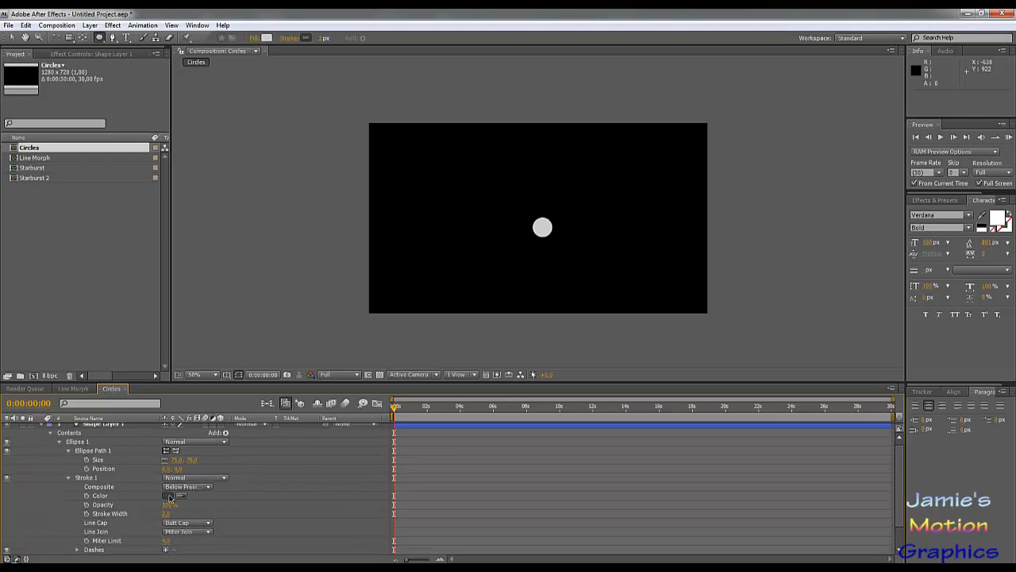
pyautogui.click(68, 480)
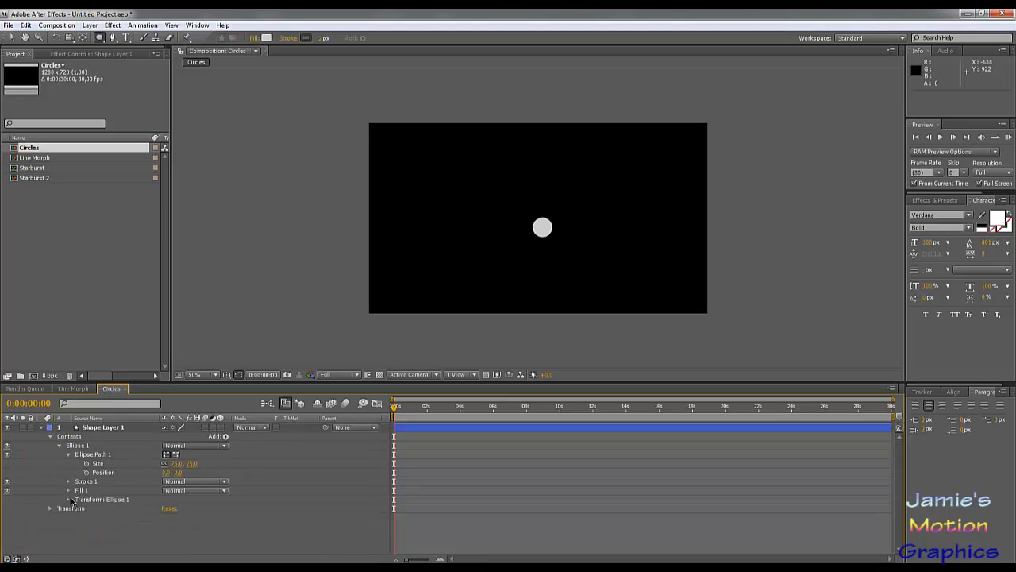
pyautogui.click(68, 499)
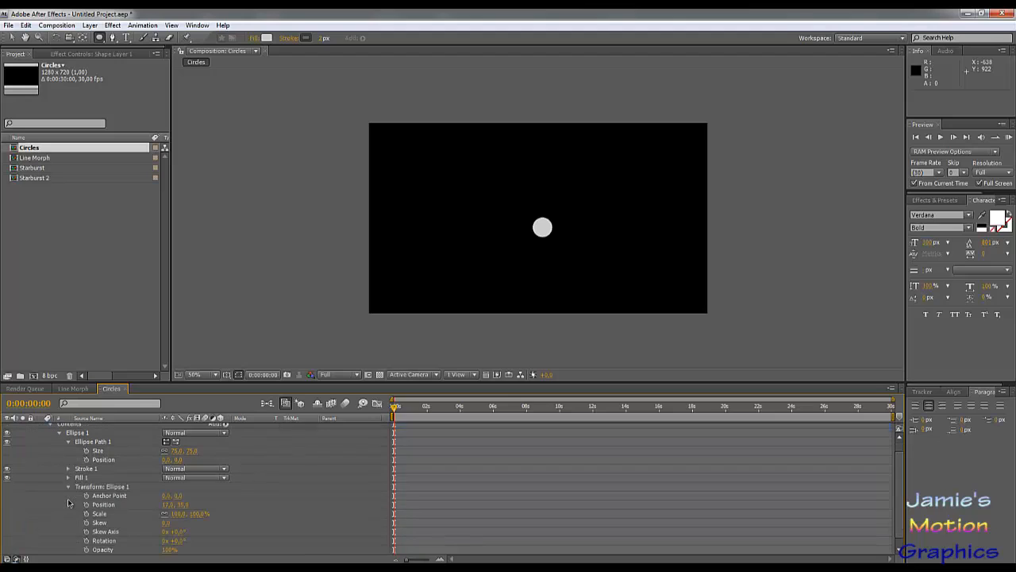
pyautogui.click(169, 505)
pyautogui.write('0')
pyautogui.press('Tab')
pyautogui.write('0')
pyautogui.press('Tab')
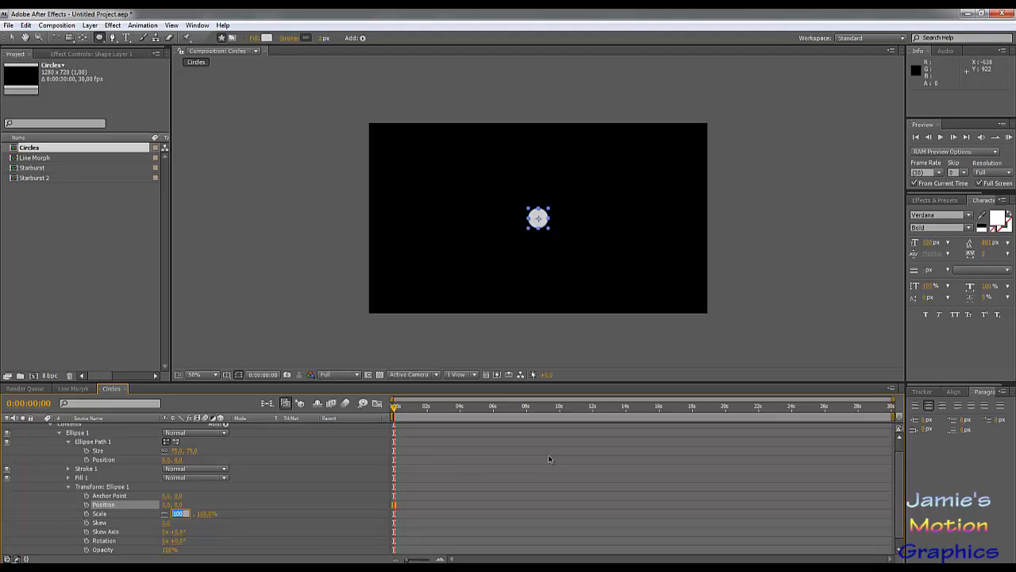
# Offset the circle upward by setting the vertical position of Ellipse Path 1 to -160.
pyautogui.click(176, 460)
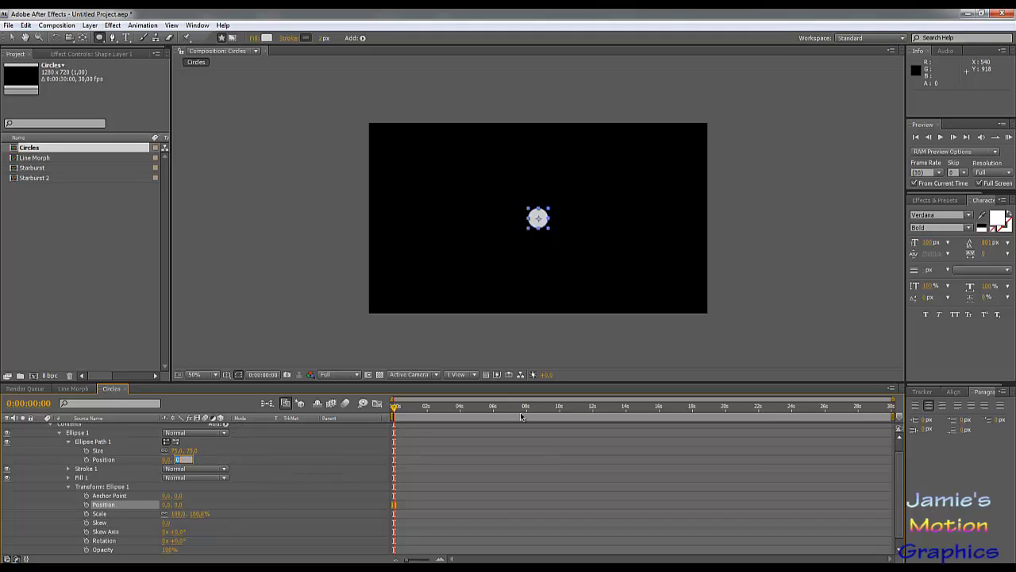
pyautogui.write('-155')
pyautogui.press('Return')
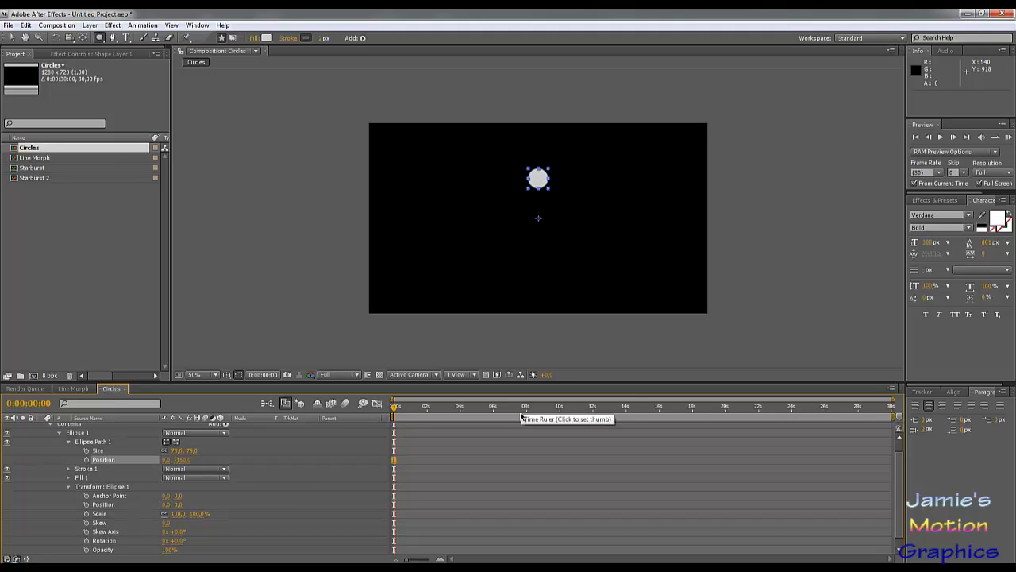
pyautogui.click(184, 460)
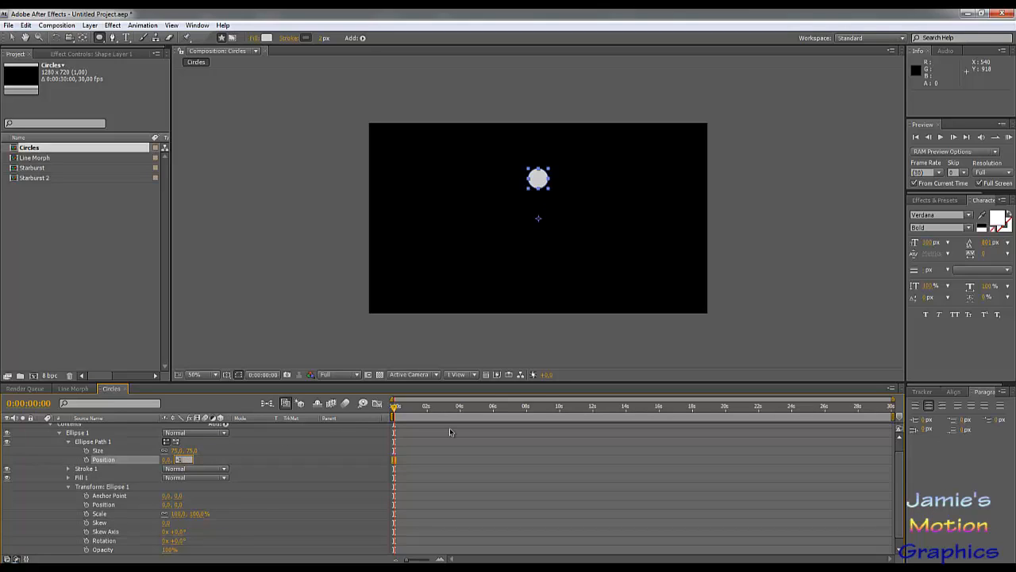
pyautogui.write('-160')
pyautogui.press('Return')
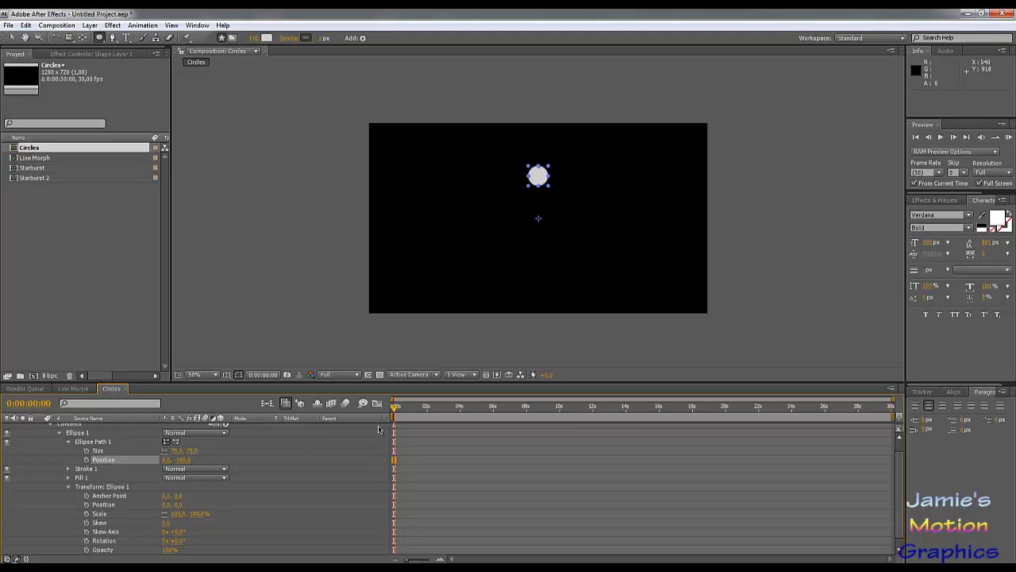
# Start animating the Size and Position of Ellipse Path 1 with keyframes at 0:00:00:00.
pyautogui.click(86, 450)
pyautogui.click(86, 460)
pyautogui.scroll(-1, 186, 520)
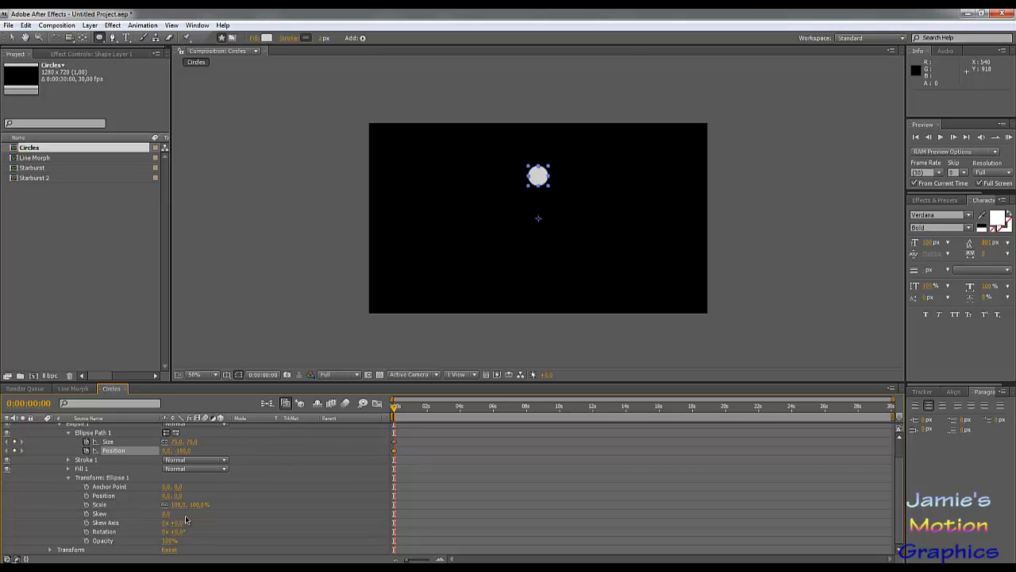
pyautogui.scroll(3, 187, 520)
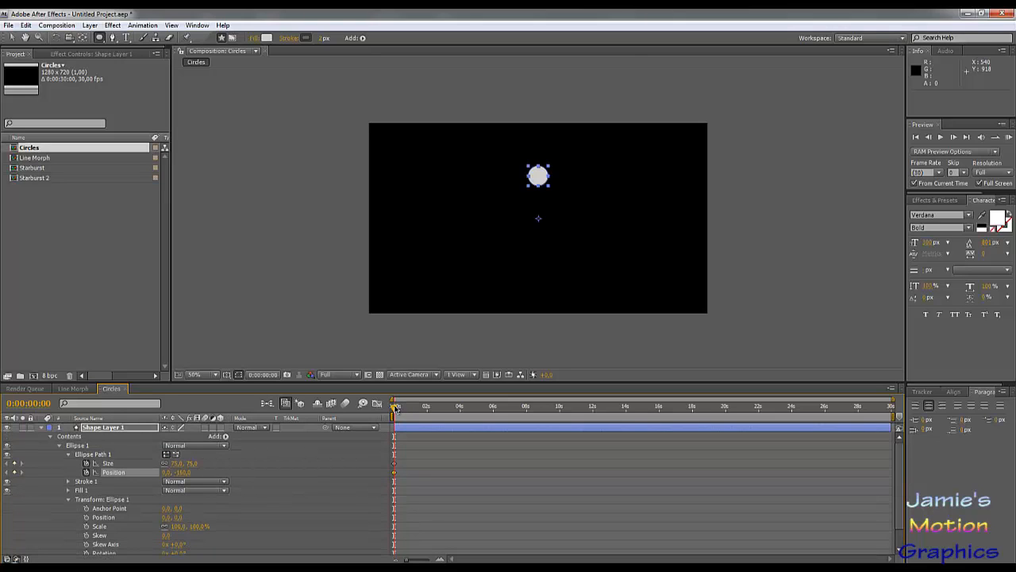
# Add Size and Position keyframes holding the current values at 0:00:01:00 and show only the layer's animated properties.
pyautogui.moveTo(396, 407); pyautogui.dragTo(402, 431)
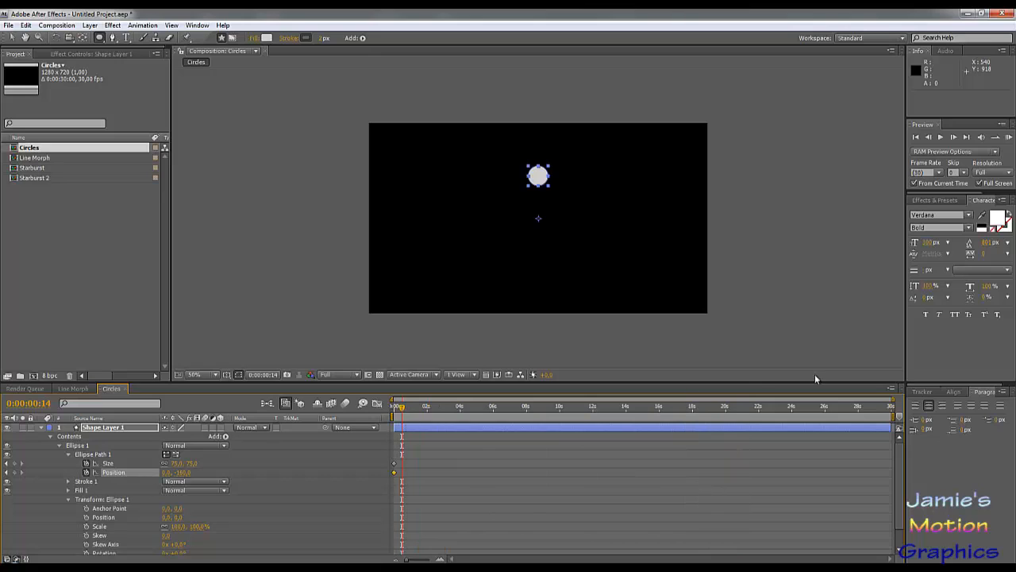
pyautogui.moveTo(892, 402); pyautogui.dragTo(492, 402)
pyautogui.click(479, 409)
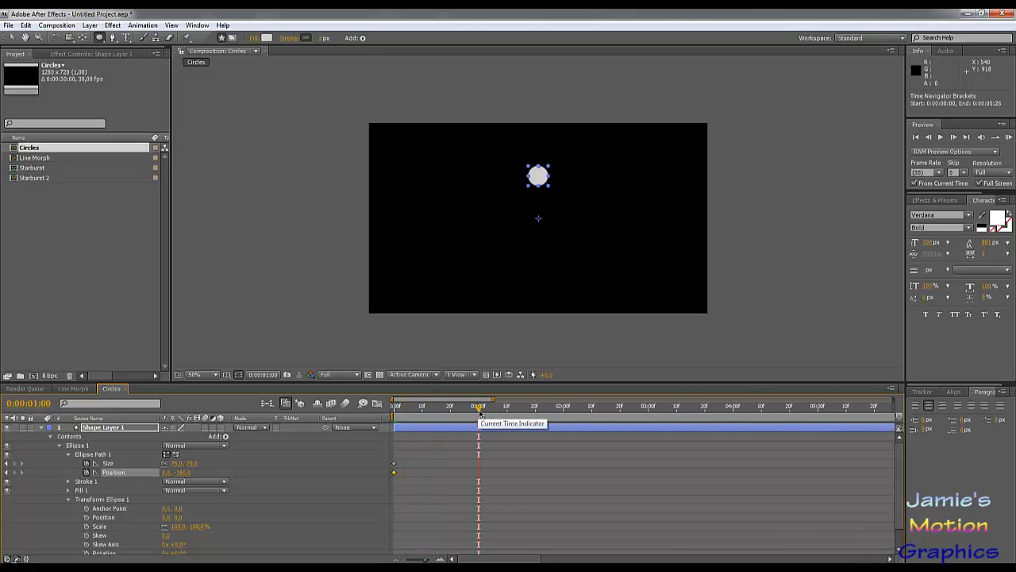
pyautogui.moveTo(493, 403); pyautogui.dragTo(431, 403)
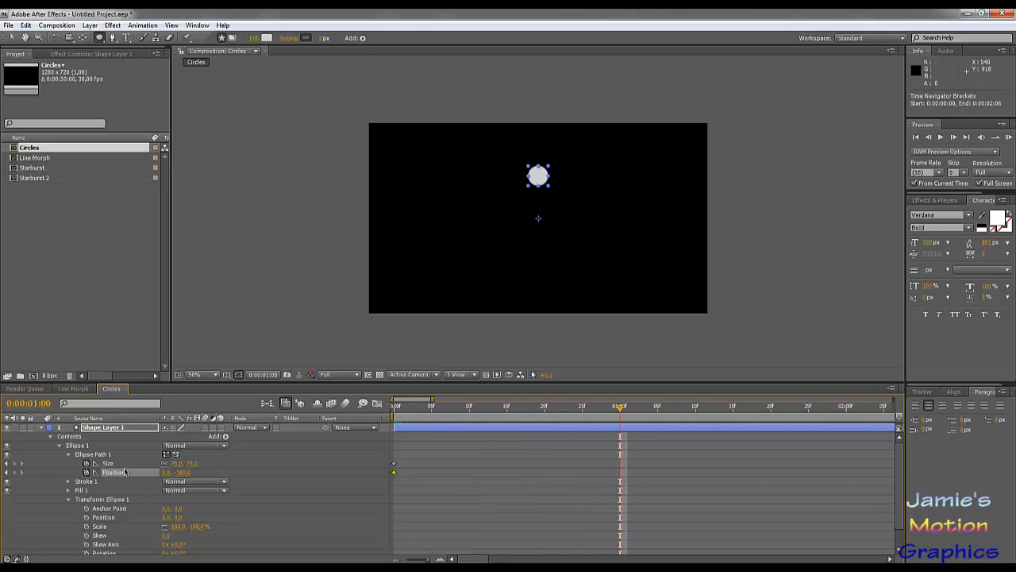
pyautogui.click(14, 463)
pyautogui.click(14, 472)
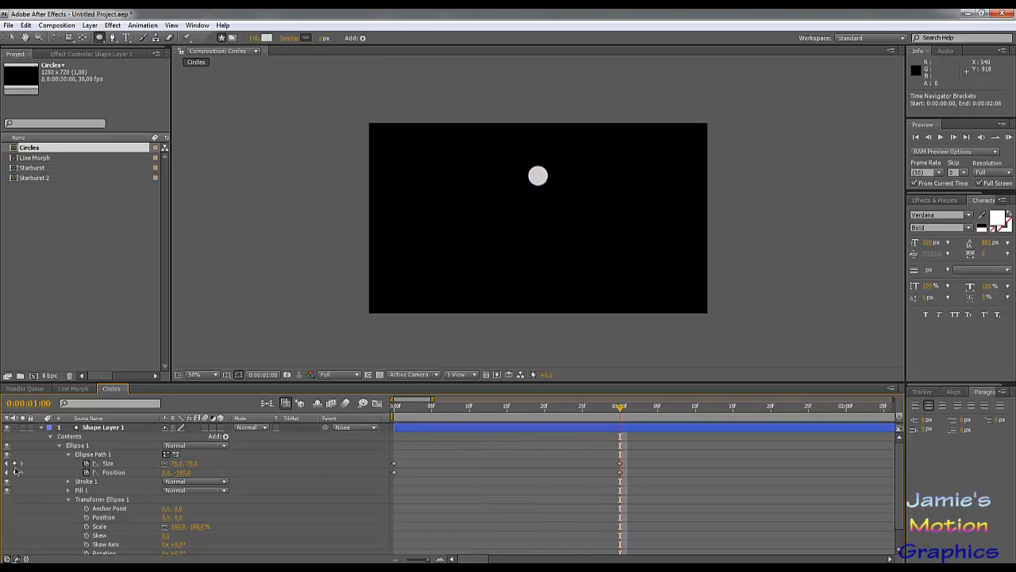
pyautogui.press('u')
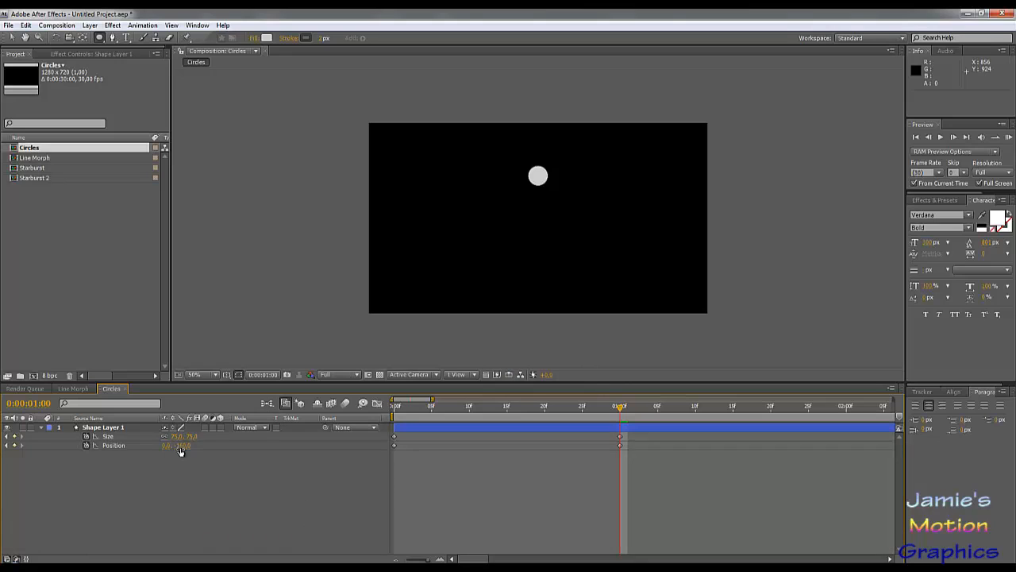
# Expand Shape Layer 1's full contents and add a Repeater to it.
pyautogui.click(101, 435)
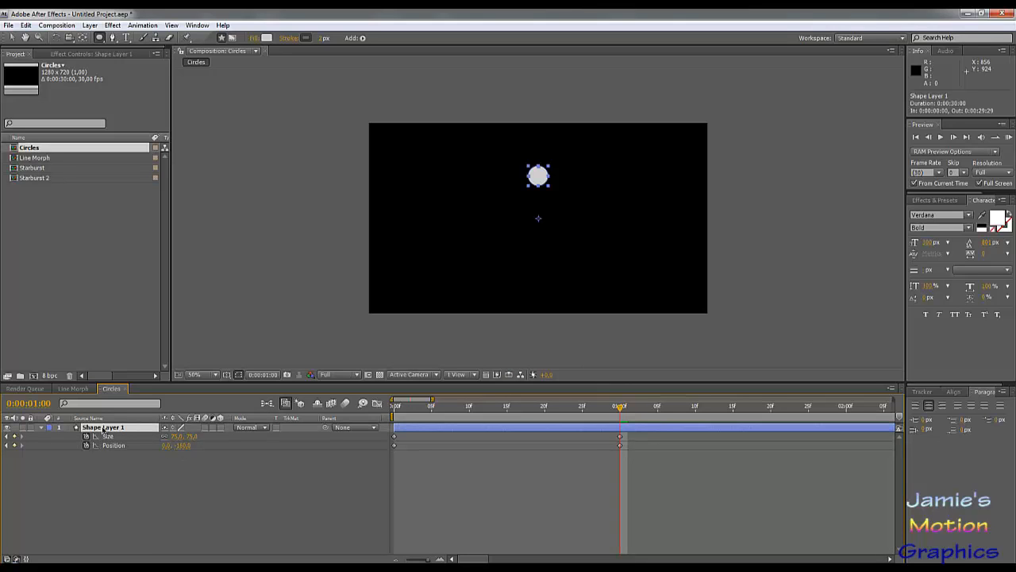
pyautogui.click(43, 427)
pyautogui.click(42, 427)
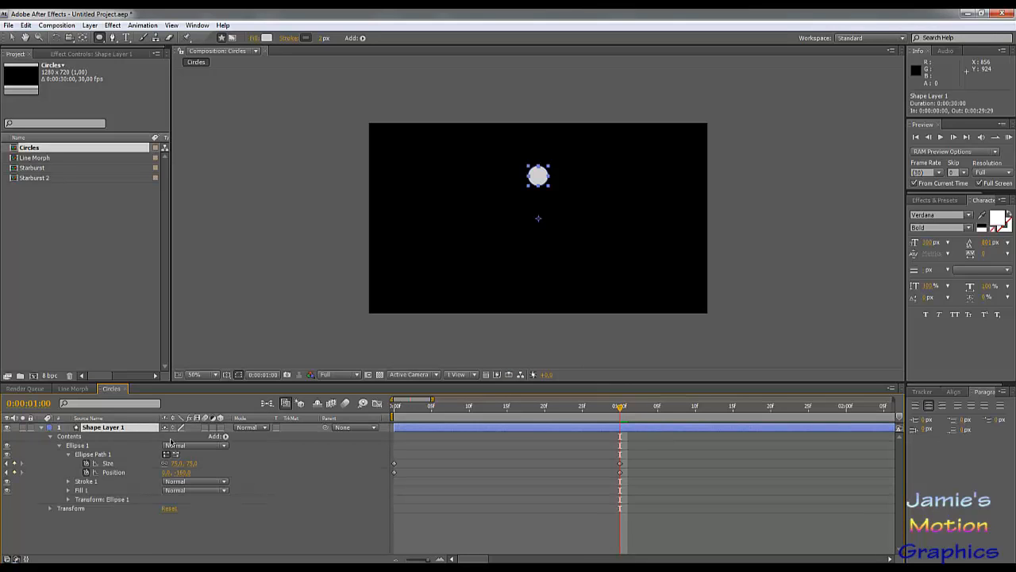
pyautogui.click(225, 437)
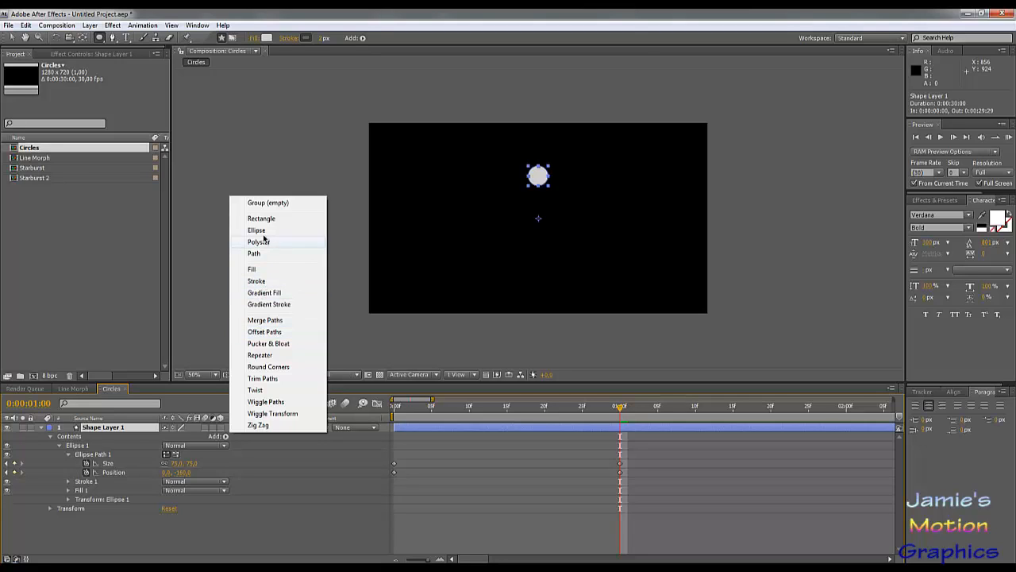
pyautogui.click(260, 355)
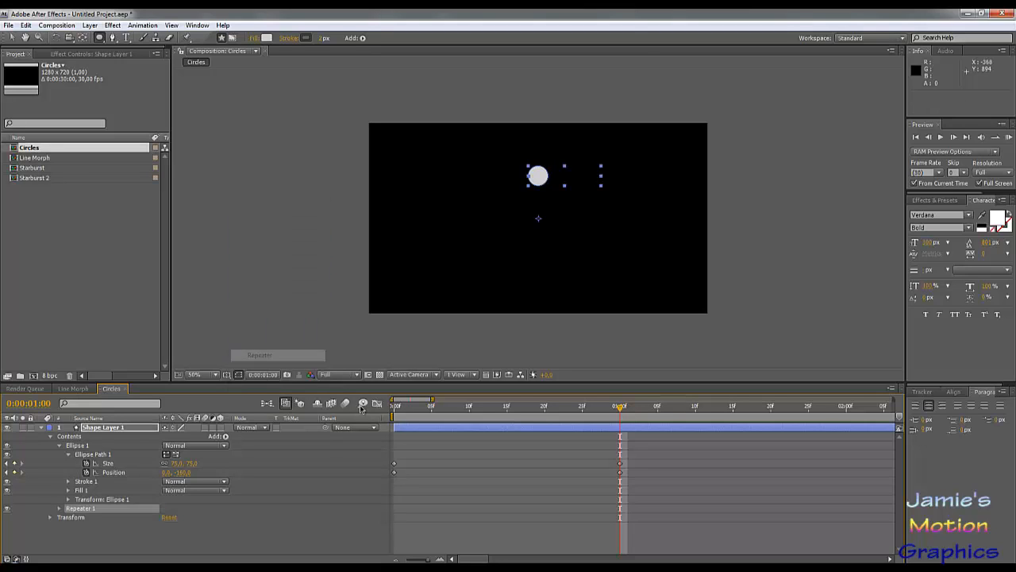
# Set the position in Repeater 1's transform to 0, 0 so its copies are stacked.
pyautogui.click(60, 509)
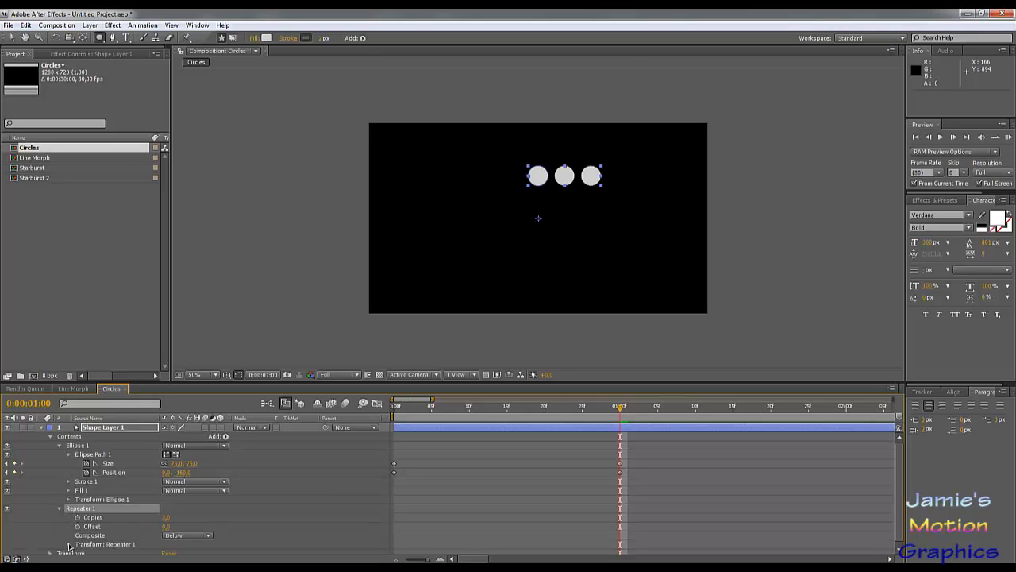
pyautogui.click(69, 544)
pyautogui.scroll(-1, 199, 516)
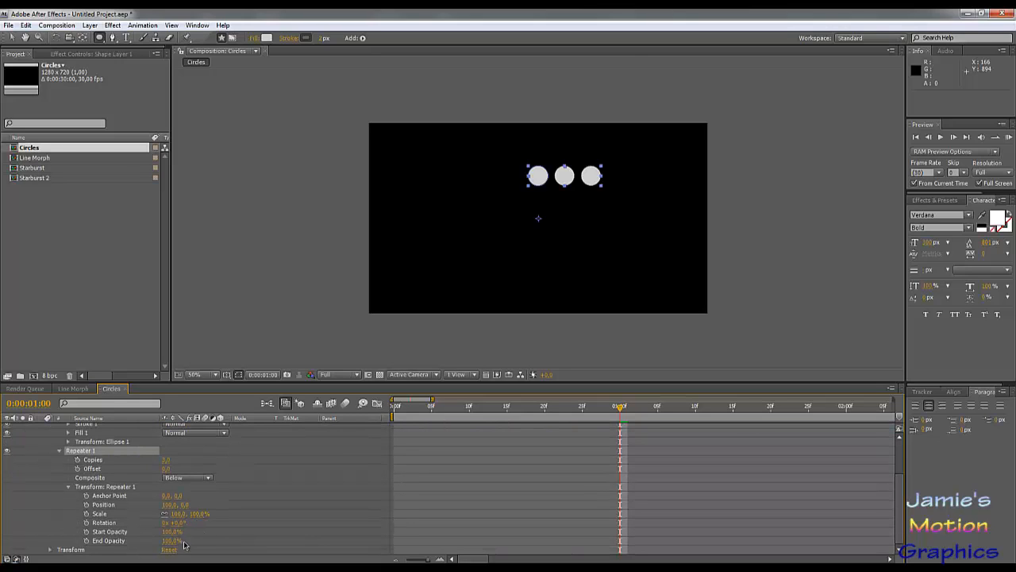
pyautogui.click(170, 504)
pyautogui.press('Return')
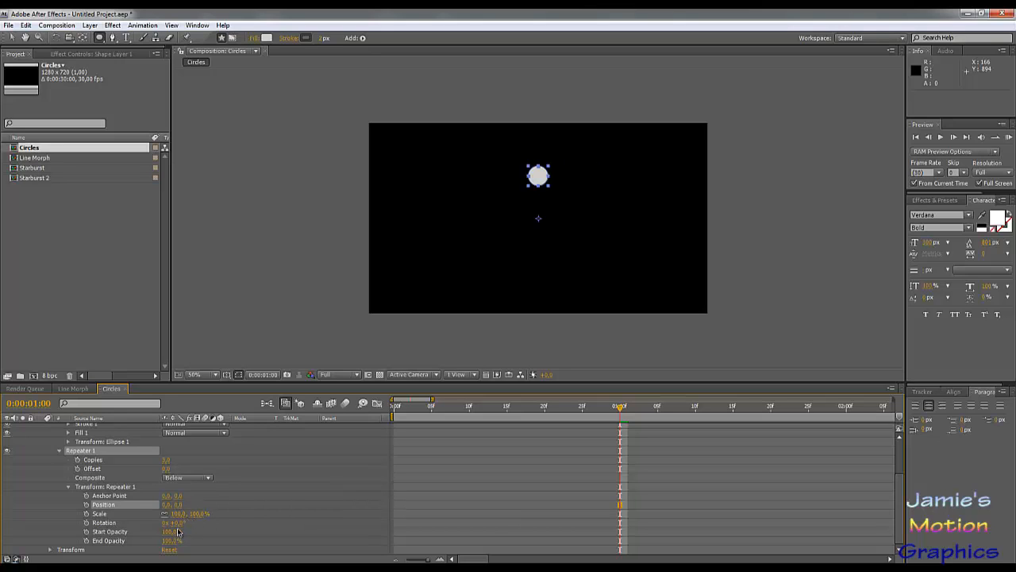
# Drive Repeater 1's rotation with the expression 360/content("Repeater 1").copies and set its number of copies to 8.
pyautogui.keyDown('alt'); pyautogui.click(85, 522); pyautogui.keyUp('alt')
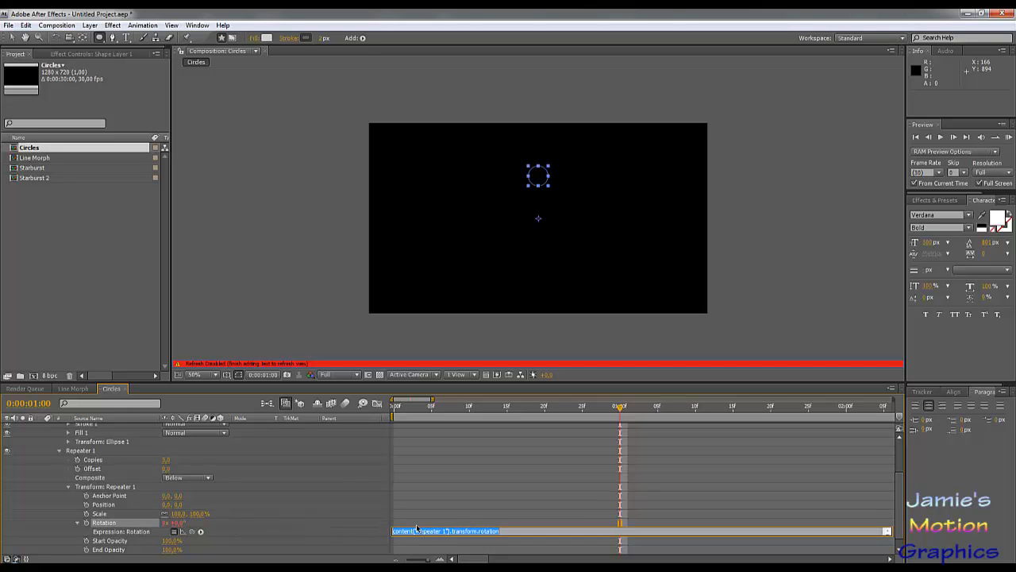
pyautogui.write('360/')
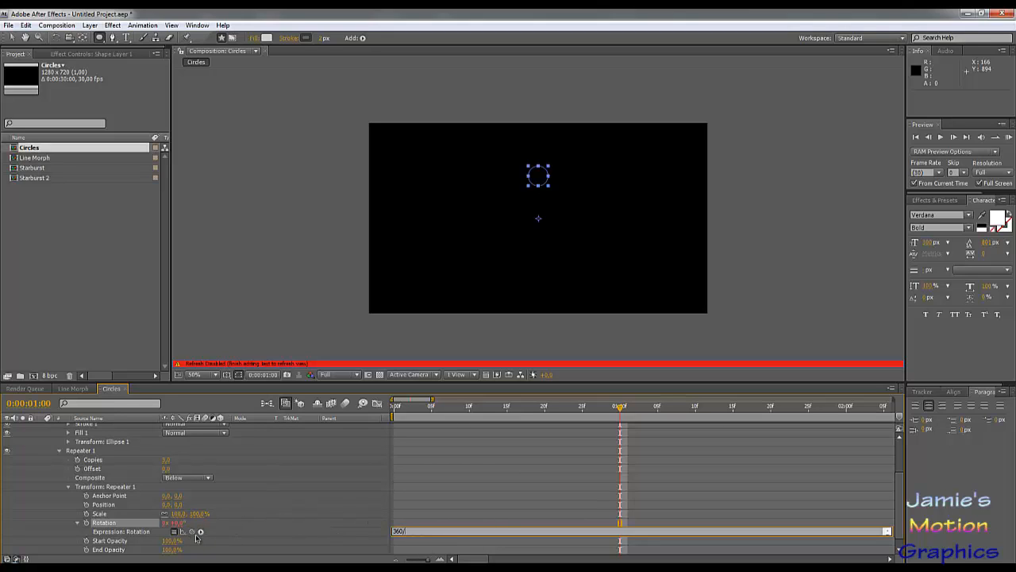
pyautogui.moveTo(194, 533); pyautogui.dragTo(168, 462)
pyautogui.press('KP_Enter')
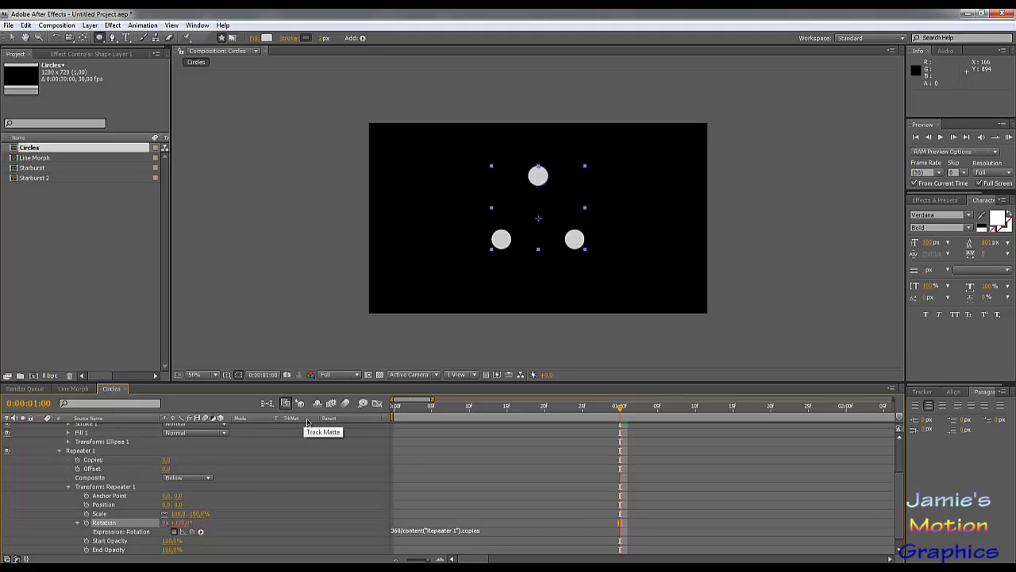
pyautogui.click(165, 462)
pyautogui.write('8')
pyautogui.press('KP_Enter')
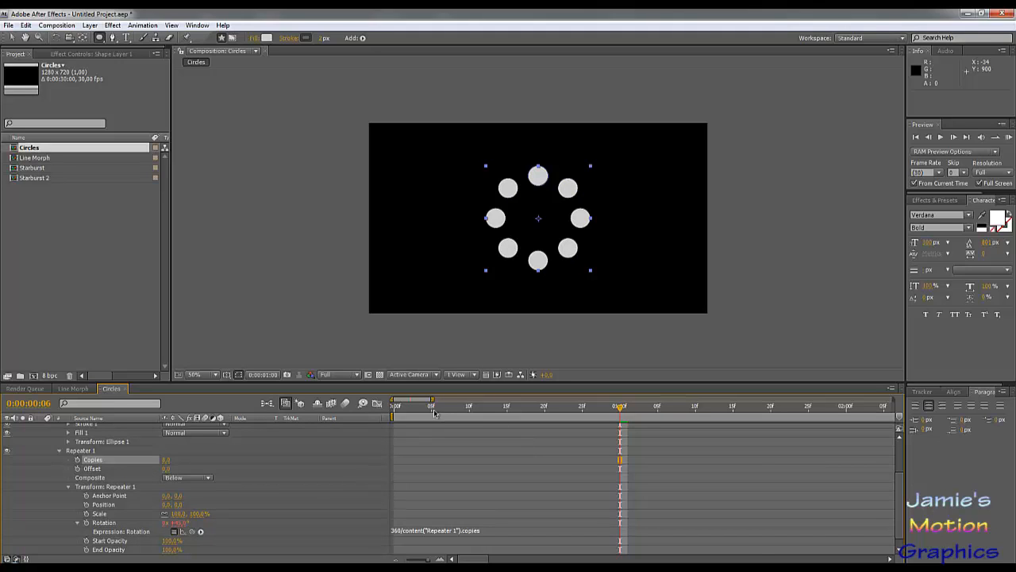
# Set the ellipse path's vertical position to 0 at 0:00:00:00 so all circles start from the centre.
pyautogui.moveTo(435, 412); pyautogui.dragTo(371, 415)
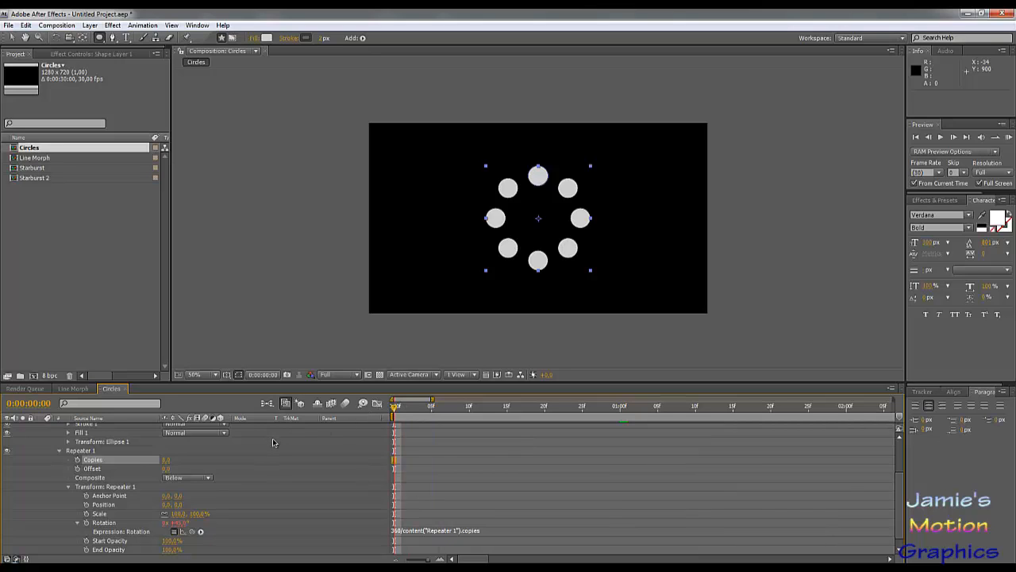
pyautogui.press('u')
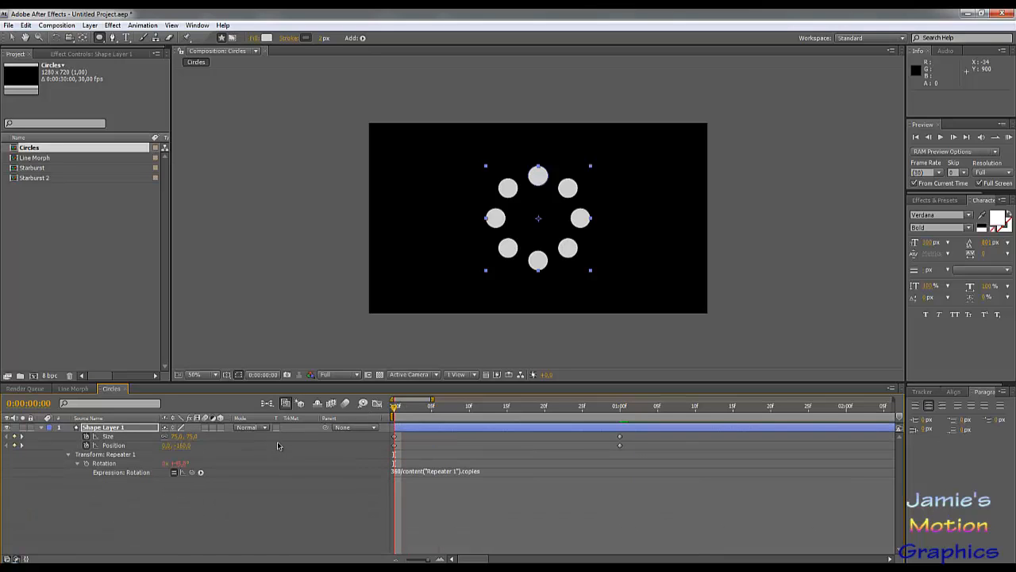
pyautogui.click(185, 447)
pyautogui.write('0')
pyautogui.press('Return')
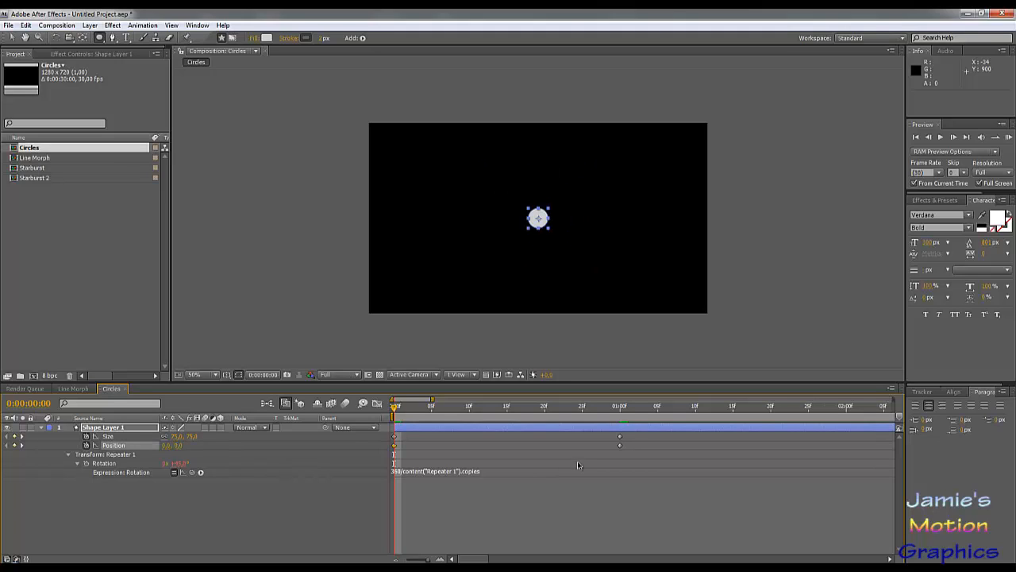
# Unlink the ellipse path's size proportions and set its Size to 0, 100 at 0:00:00:00.
pyautogui.click(175, 436)
pyautogui.write('0')
pyautogui.press('Tab')
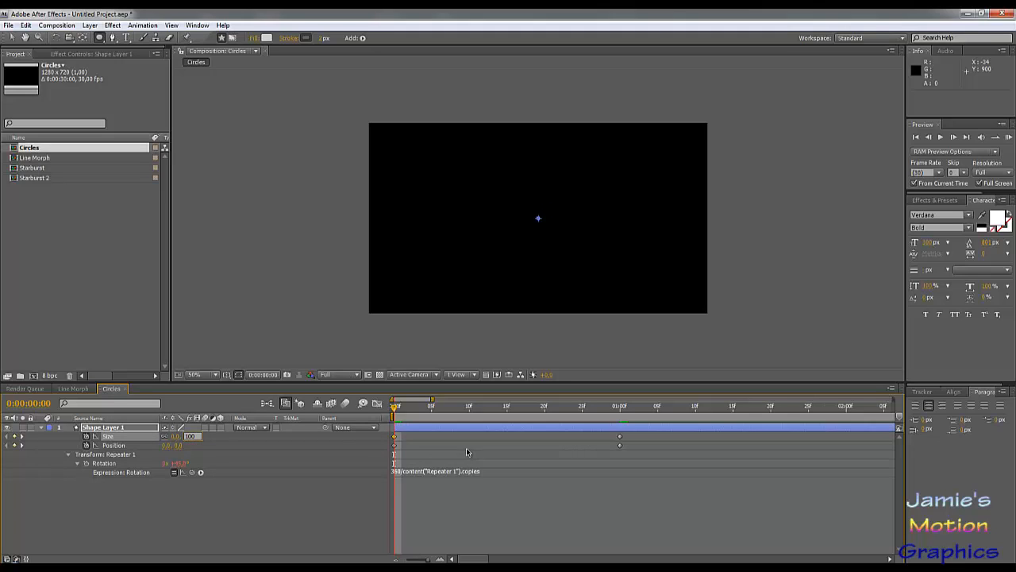
pyautogui.click(164, 435)
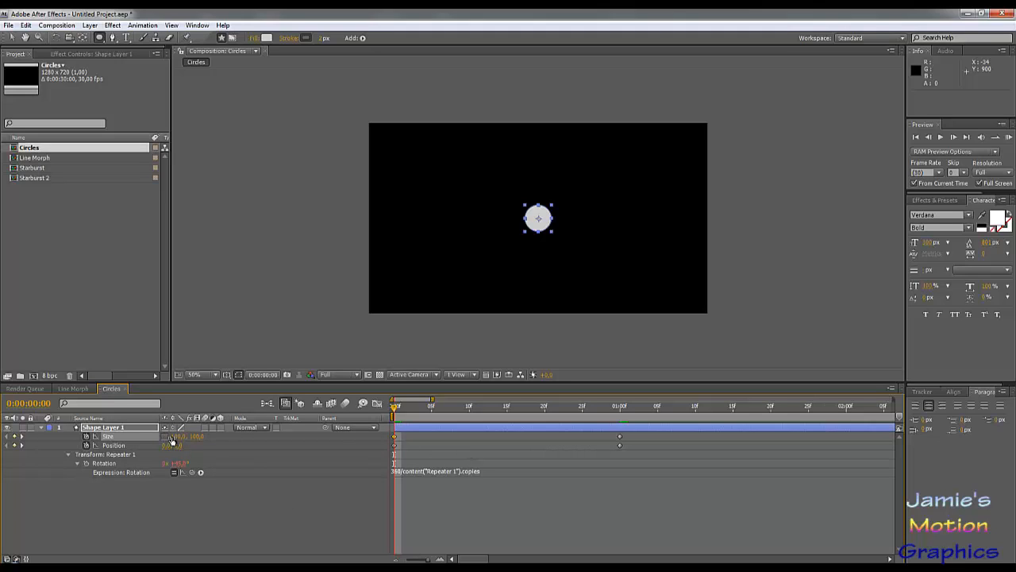
pyautogui.click(176, 436)
pyautogui.write('0')
pyautogui.press('Tab')
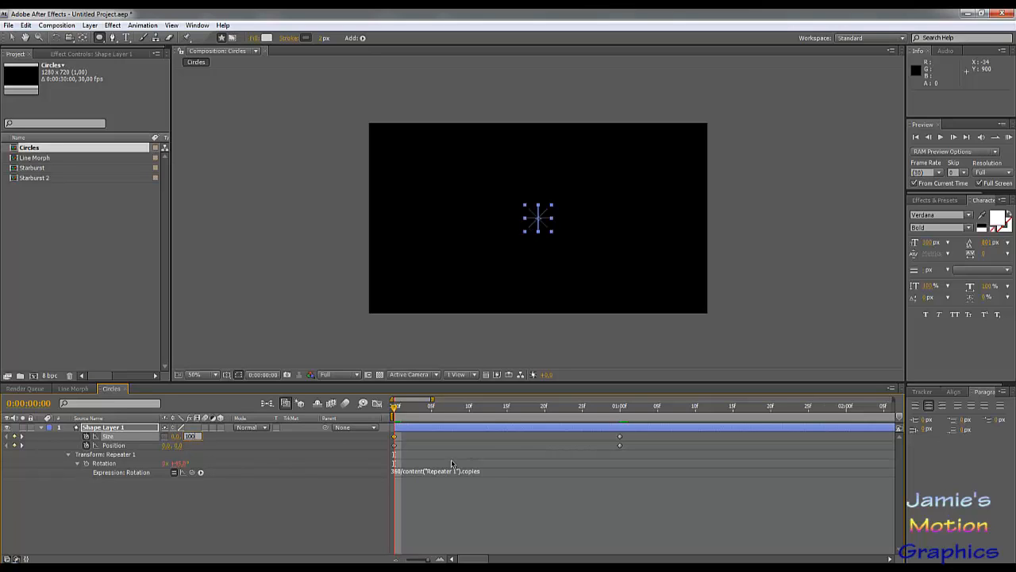
pyautogui.press('Return')
# Add a Position keyframe to the ellipse path at 0:00:00:20 and move it to 0:00:00:10.
pyautogui.moveTo(443, 408); pyautogui.dragTo(469, 411)
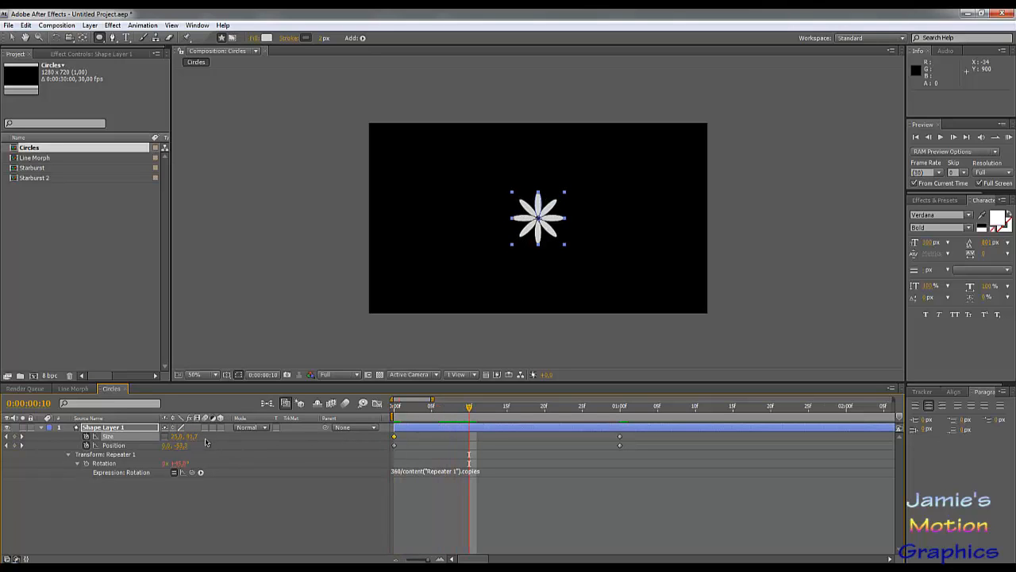
pyautogui.click(493, 408)
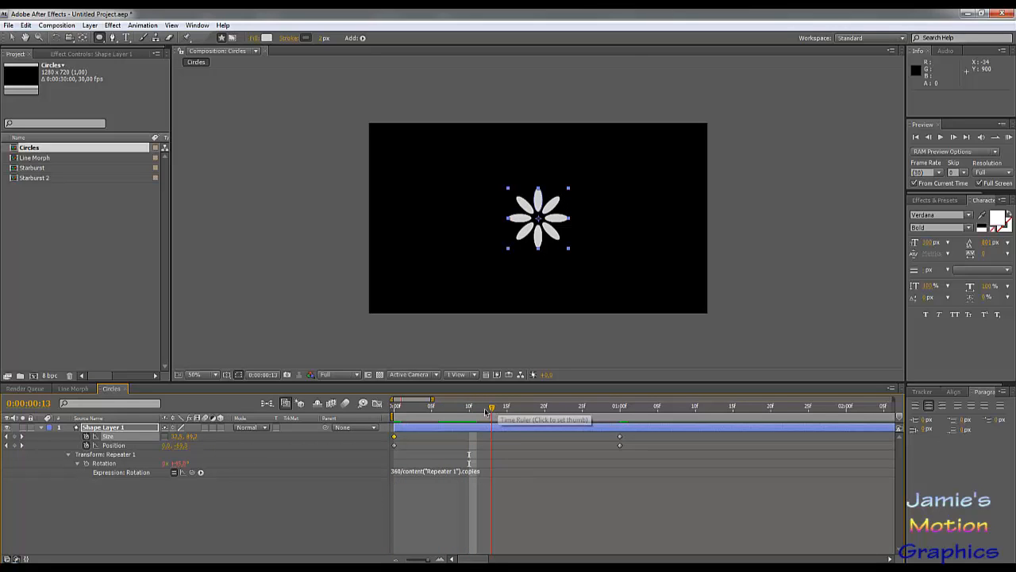
pyautogui.moveTo(486, 412); pyautogui.dragTo(545, 420)
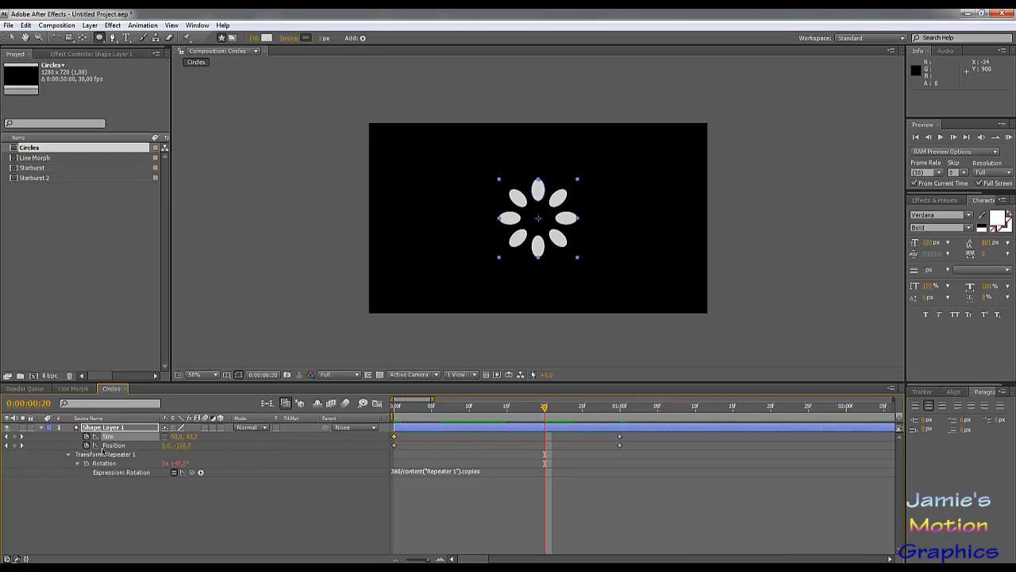
pyautogui.click(14, 445)
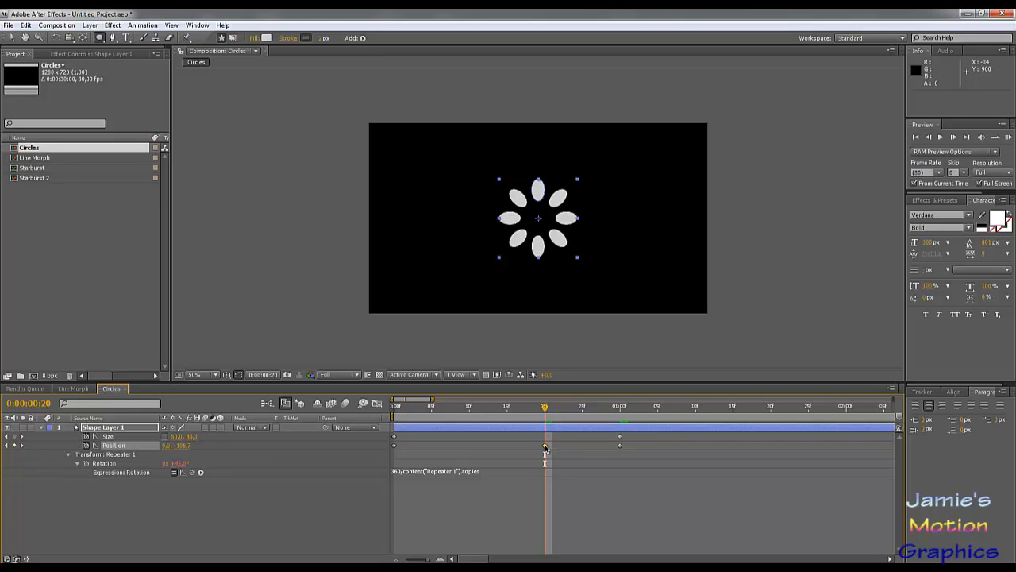
pyautogui.moveTo(545, 448); pyautogui.dragTo(469, 449)
pyautogui.click(470, 406)
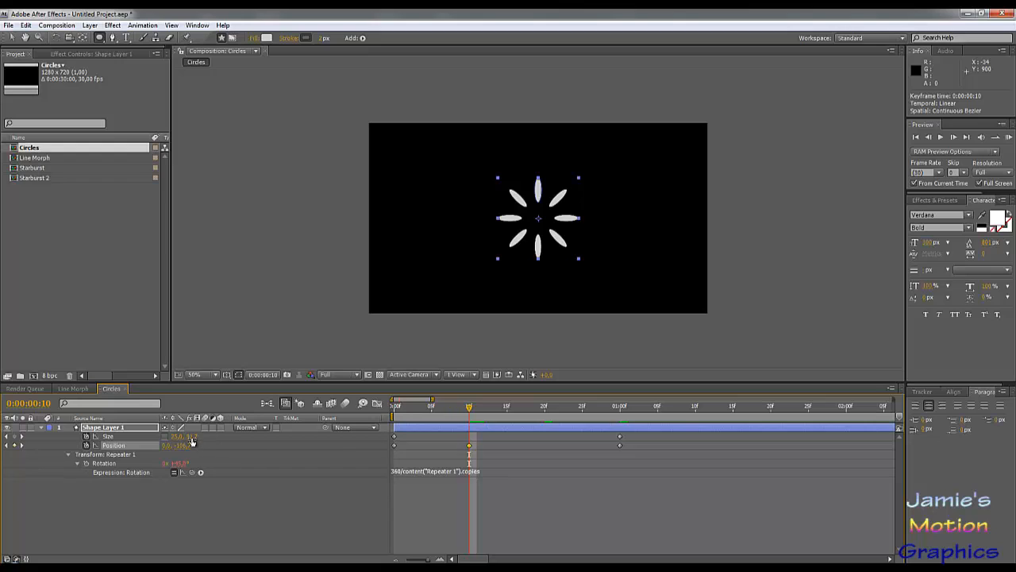
# Set the ellipse path's Size to 100, 25 at 0:00:00:10 and review the animation up to 0:00:01:00.
pyautogui.click(180, 436)
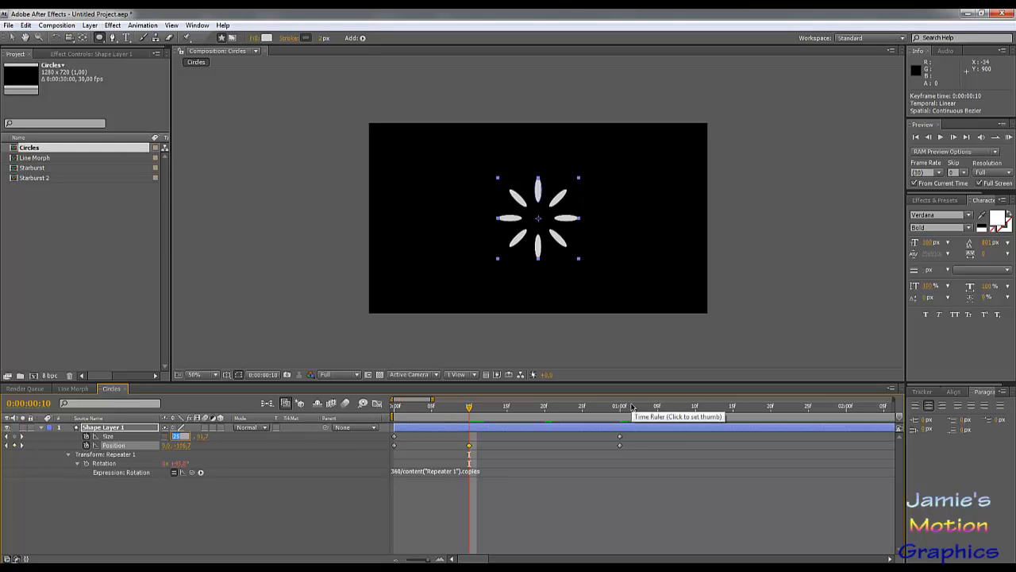
pyautogui.press('Tab')
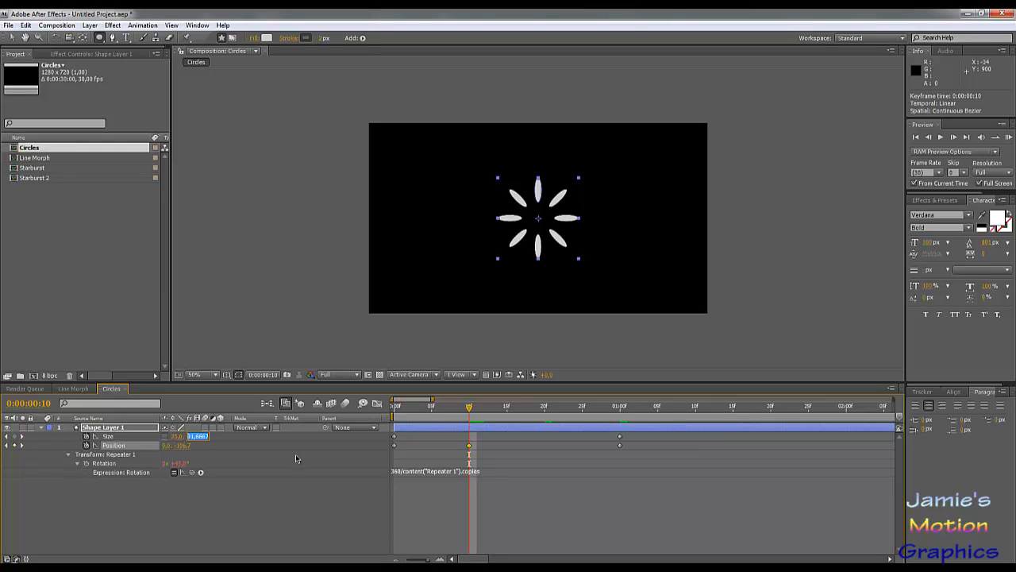
pyautogui.click(178, 438)
pyautogui.click(179, 437)
pyautogui.press('Tab')
pyautogui.write('25')
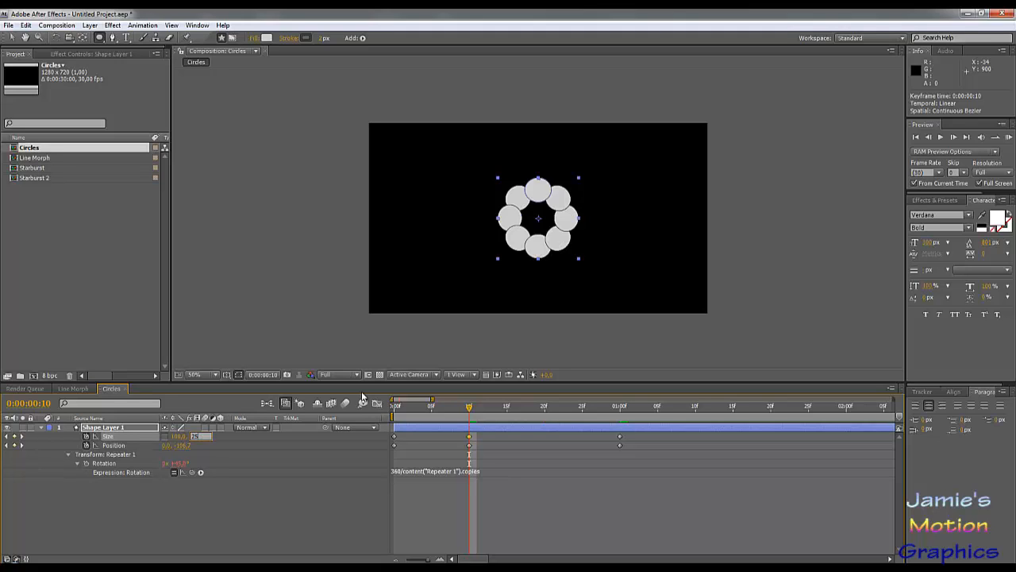
pyautogui.press('Tab')
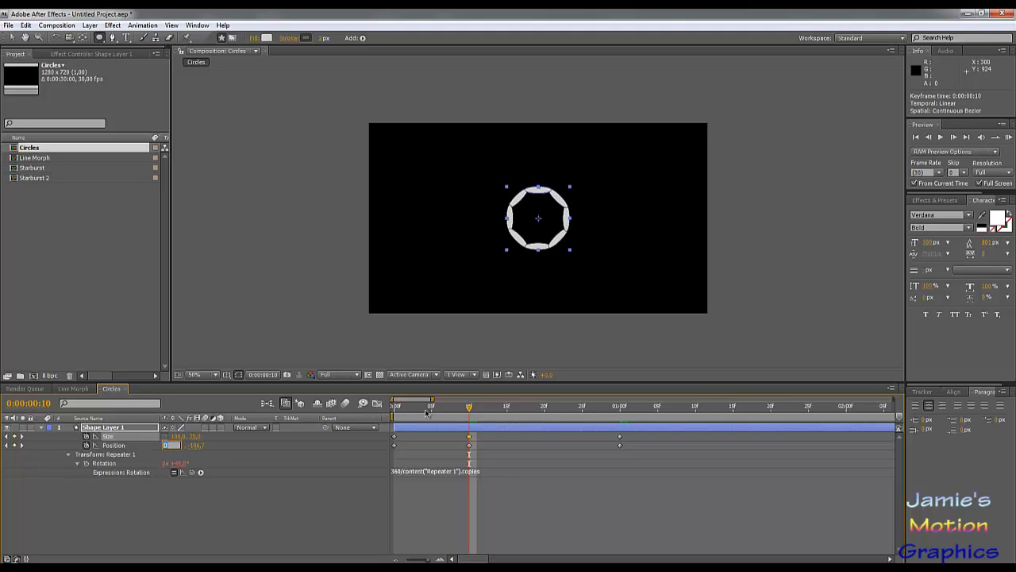
pyautogui.moveTo(427, 412); pyautogui.dragTo(620, 464)
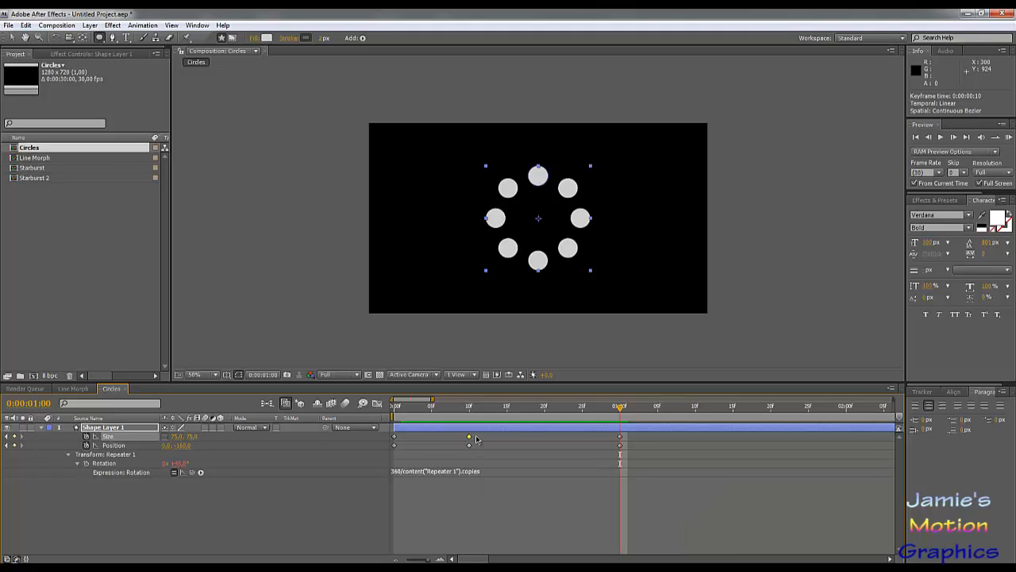
# Undo the accidental layer time shift and delete the Size and Position keyframes at 0:00:00:10.
pyautogui.moveTo(475, 429); pyautogui.dragTo(463, 454)
pyautogui.hotkey('ctrl', 'z')
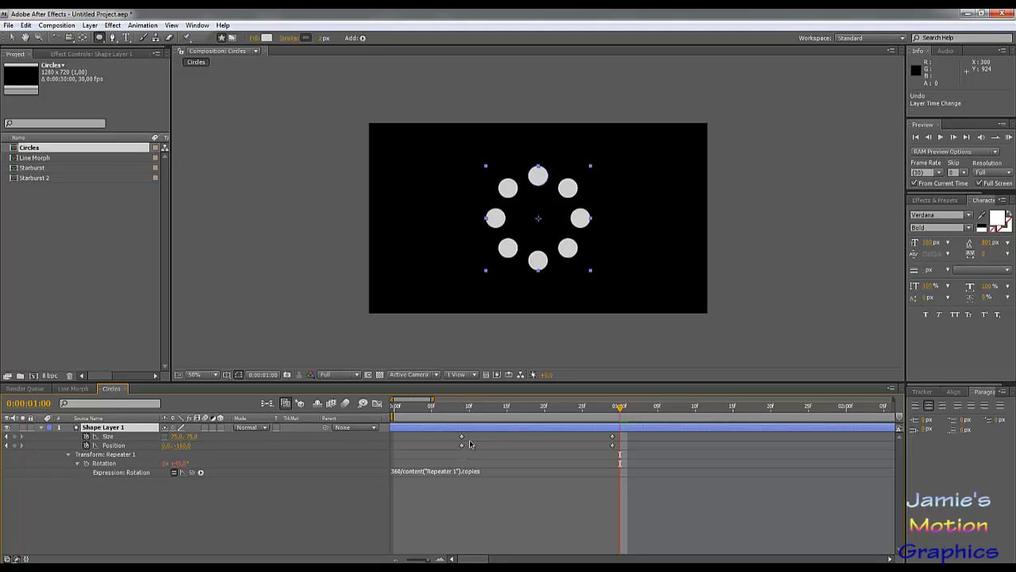
pyautogui.click(469, 437)
pyautogui.press('Delete')
pyautogui.click(470, 446)
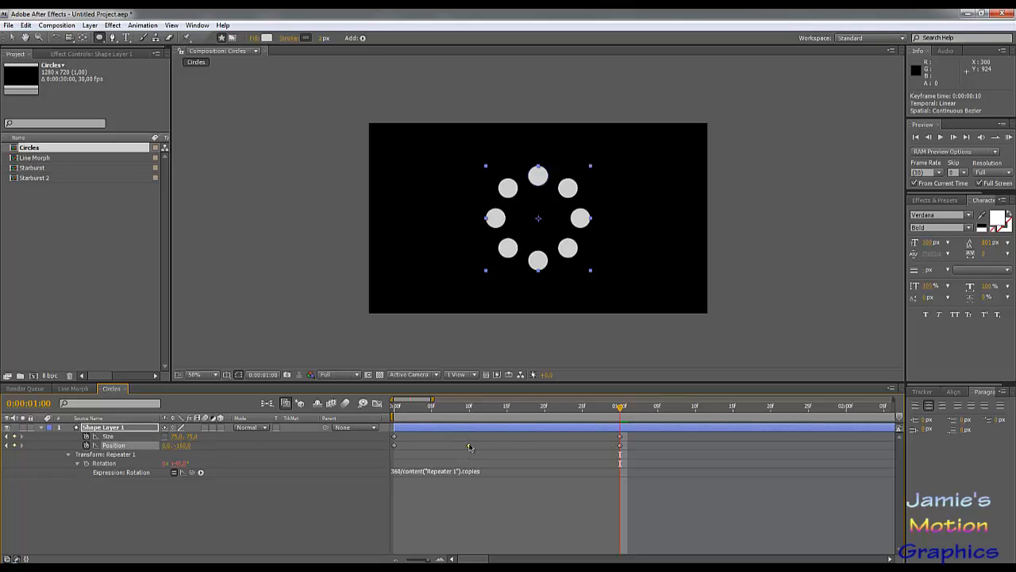
pyautogui.press('Delete')
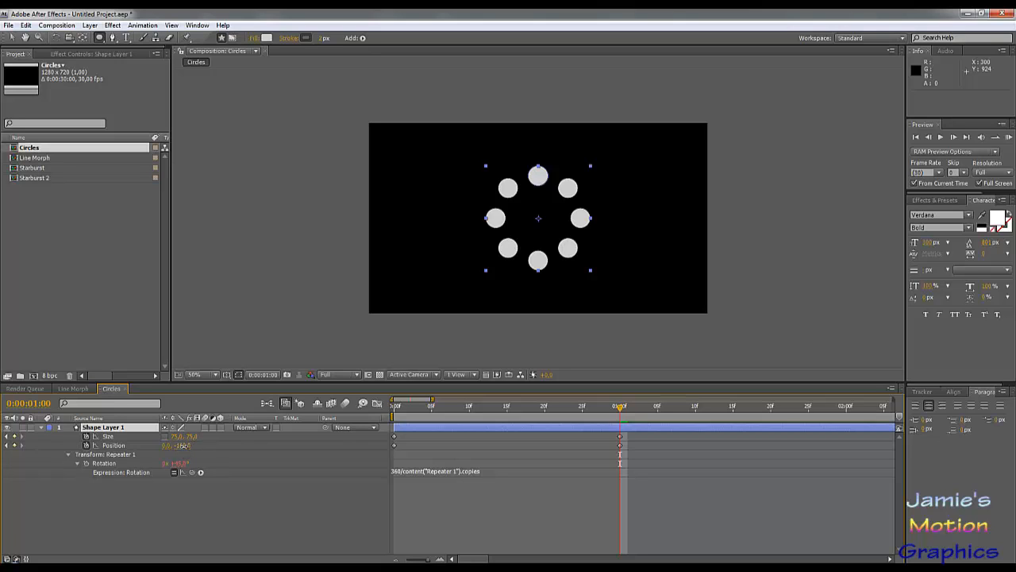
# Set the ellipse path's vertical Position to about -687 at 0:00:01:00 and its Size to 200, 20 at 0:00:00:10.
pyautogui.moveTo(183, 445); pyautogui.dragTo(186, 438)
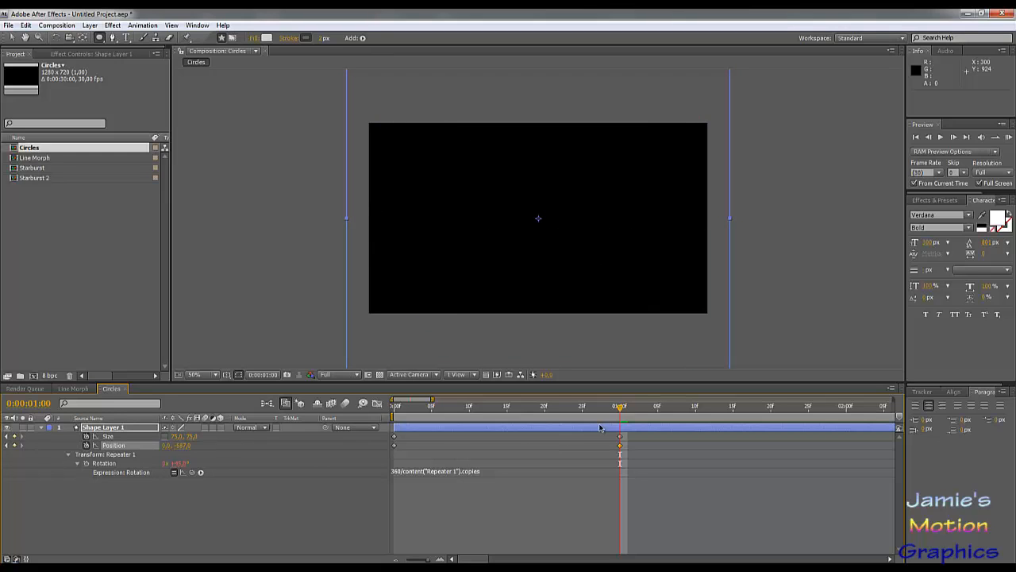
pyautogui.moveTo(578, 415); pyautogui.dragTo(467, 419)
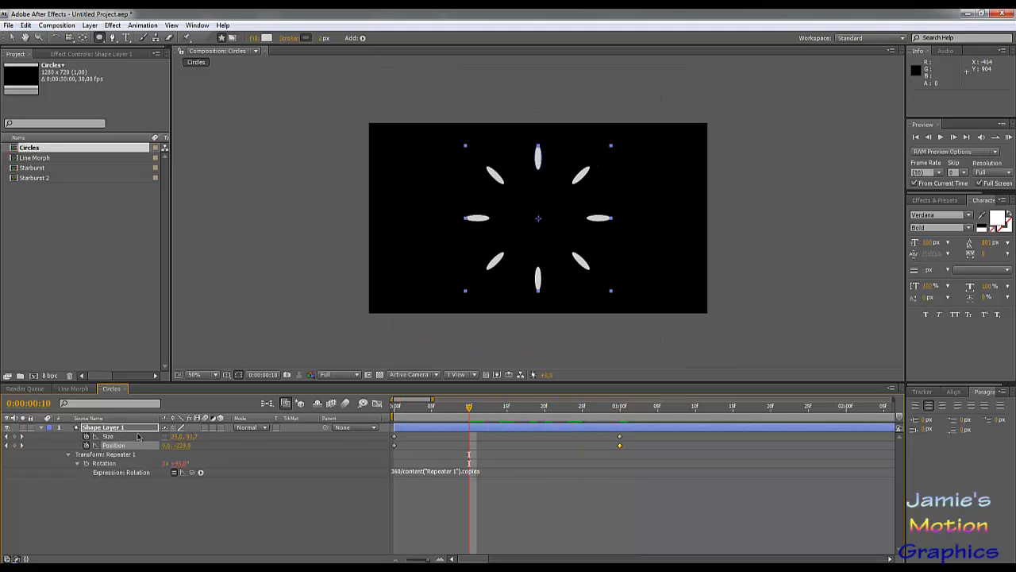
pyautogui.click(180, 437)
pyautogui.write('100')
pyautogui.press('Tab')
pyautogui.write('20')
pyautogui.press('Tab')
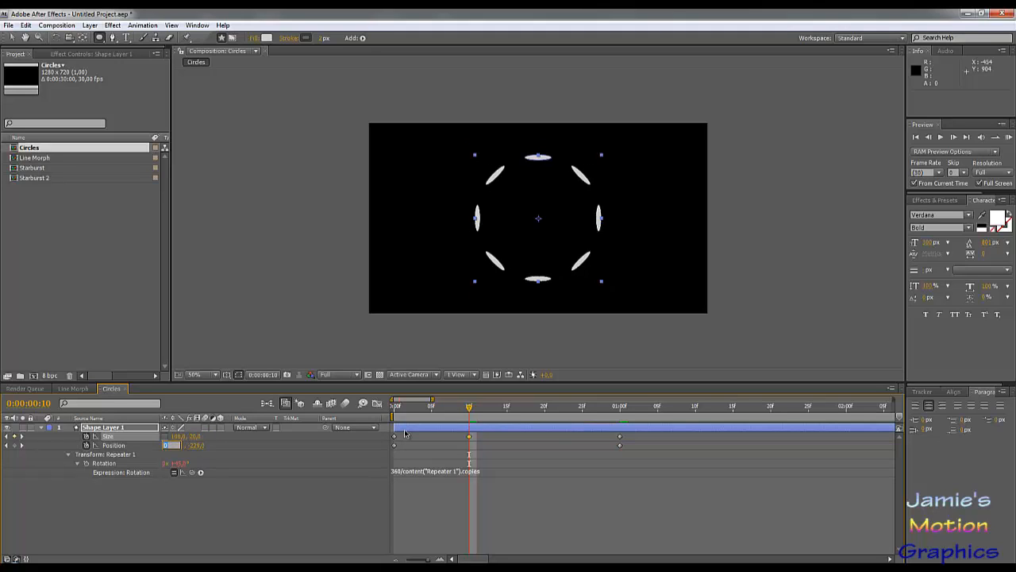
pyautogui.click(181, 436)
pyautogui.write('200')
pyautogui.press('Tab')
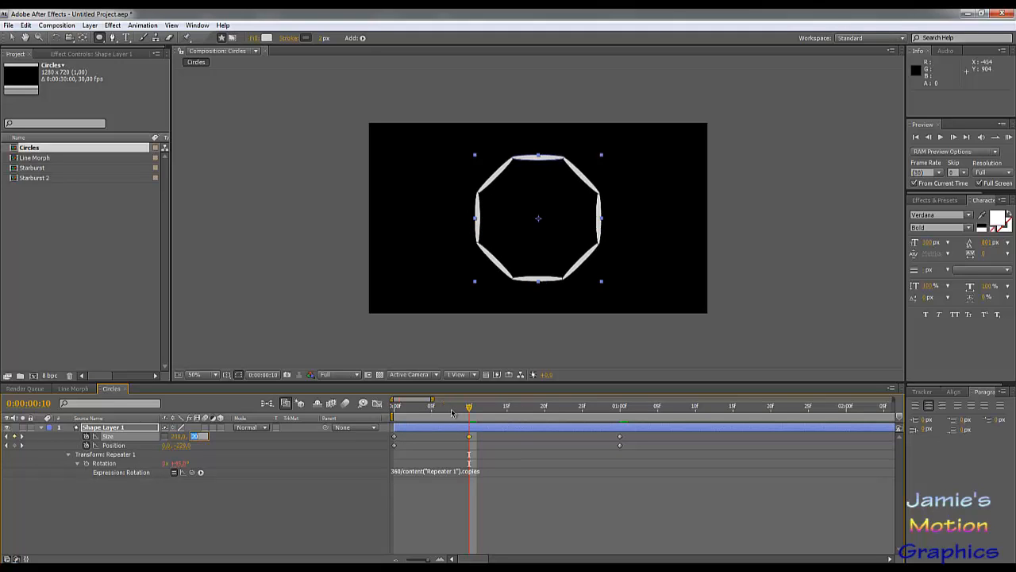
# At 0:00:01:00, set the ellipse path's Size to 25, 200 and its vertical Position to about -748.
pyautogui.moveTo(451, 412); pyautogui.dragTo(620, 456)
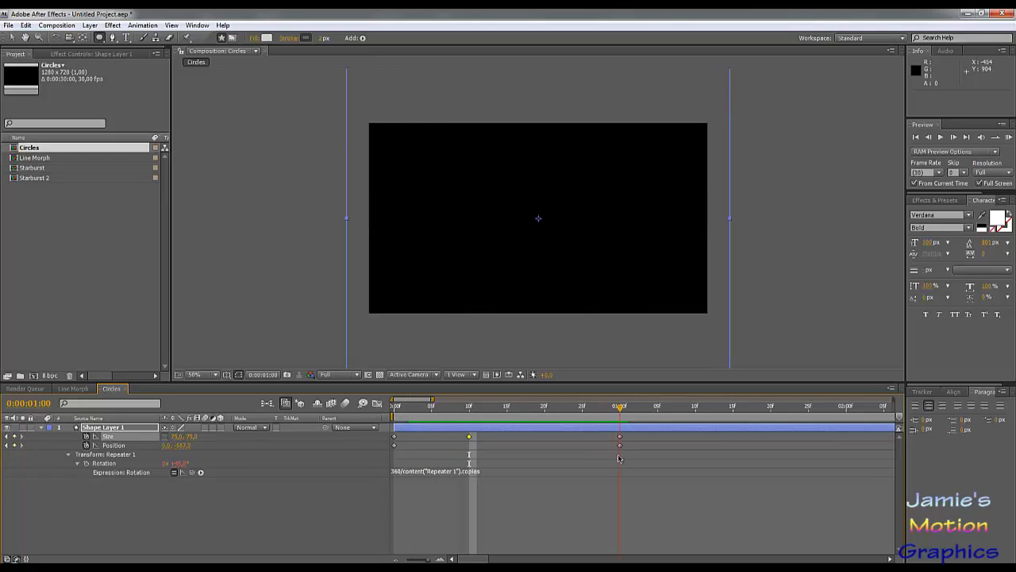
pyautogui.click(176, 436)
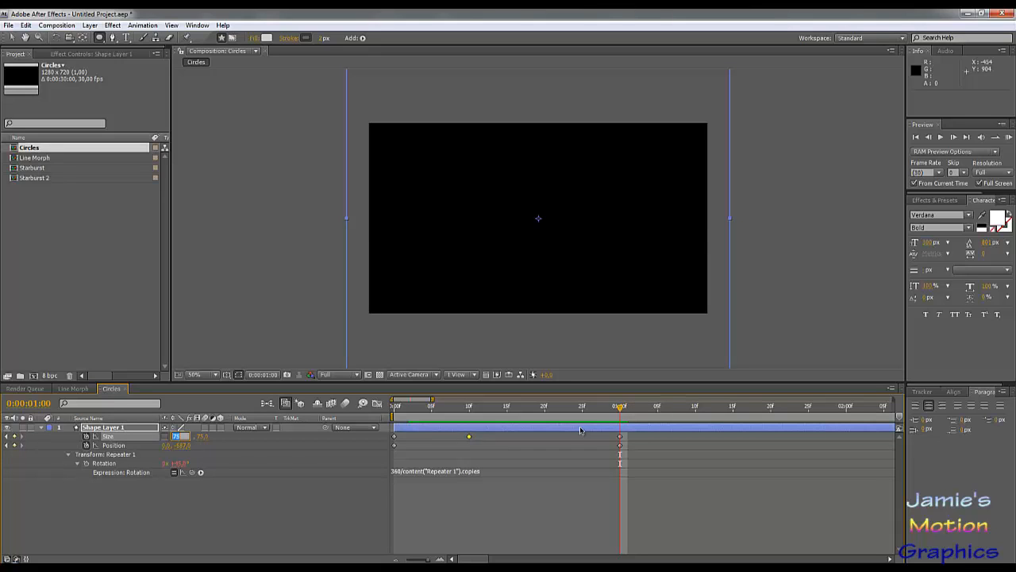
pyautogui.write('25')
pyautogui.press('Tab')
pyautogui.press('Return')
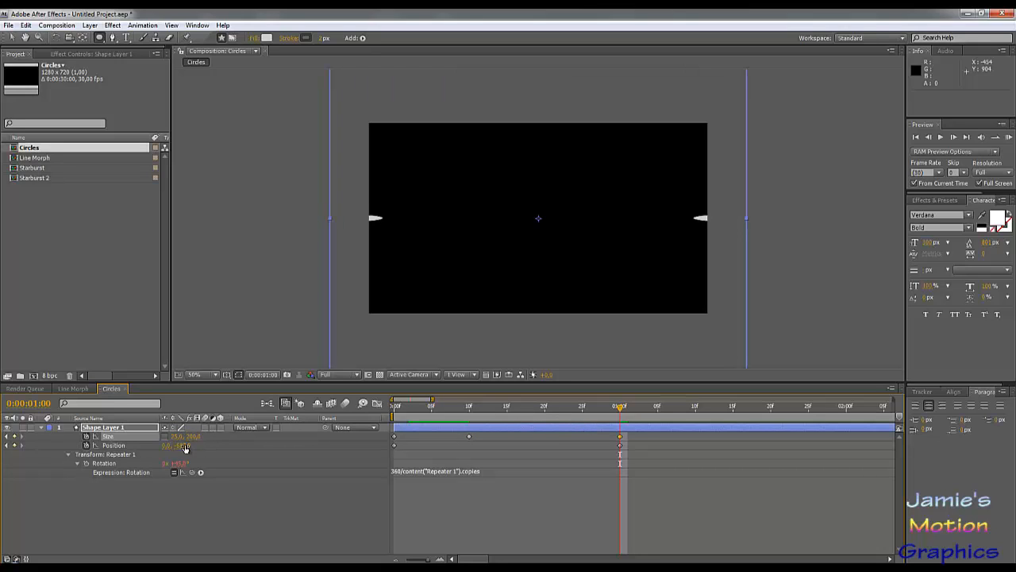
pyautogui.moveTo(182, 449); pyautogui.dragTo(146, 446)
# Move the last Size keyframe from 0:00:01:00 to 0:00:00:20, keeping the last Position keyframe at 0:00:01:00, and review the animation.
pyautogui.moveTo(463, 406); pyautogui.dragTo(545, 450)
pyautogui.moveTo(520, 409); pyautogui.dragTo(544, 436)
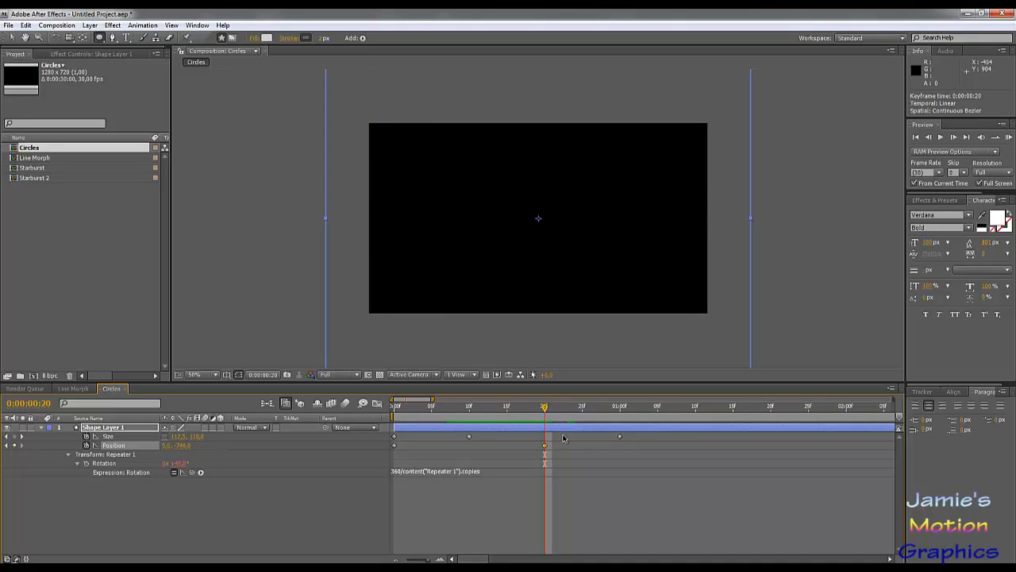
pyautogui.moveTo(546, 447)
pyautogui.mouseDown()
pyautogui.moveTo(620, 442)
pyautogui.moveTo(545, 441)
pyautogui.mouseUp()
pyautogui.moveTo(473, 408); pyautogui.dragTo(385, 471)
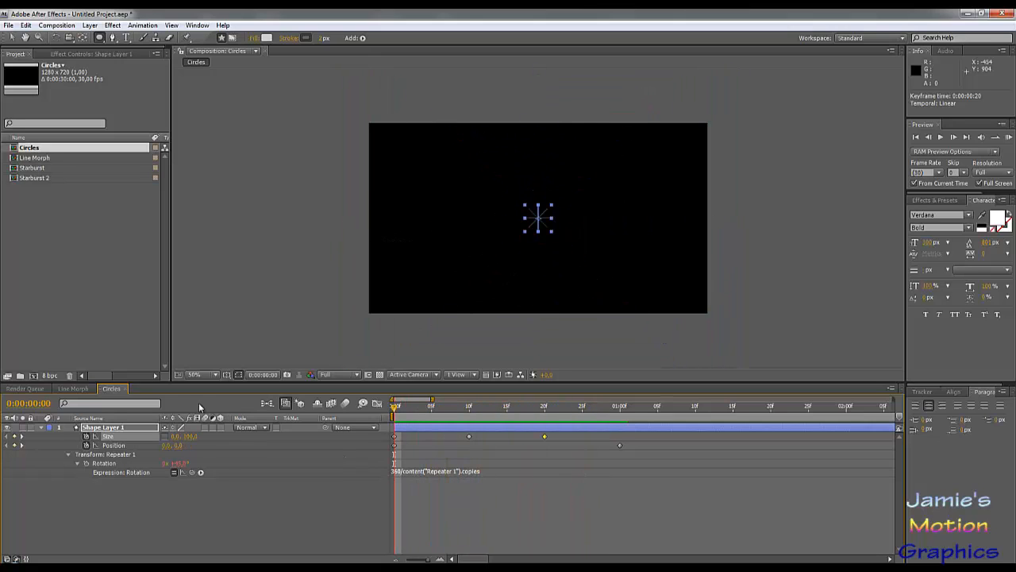
# Duplicate the Circles composition and open the copy, Circles 2.
pyautogui.click(99, 429)
pyautogui.click(42, 149)
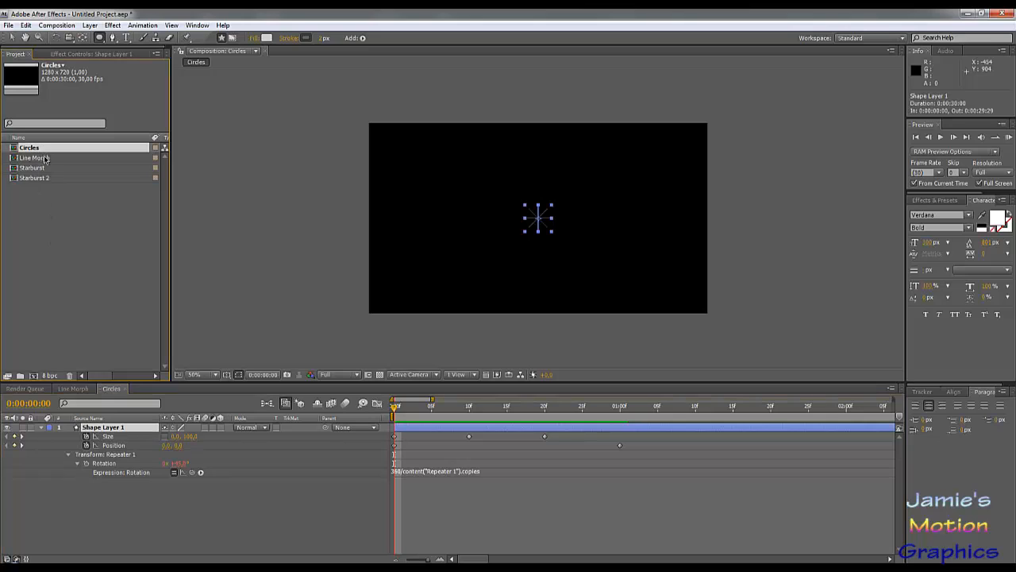
pyautogui.hotkey('ctrl', 'd')
pyautogui.click(64, 238)
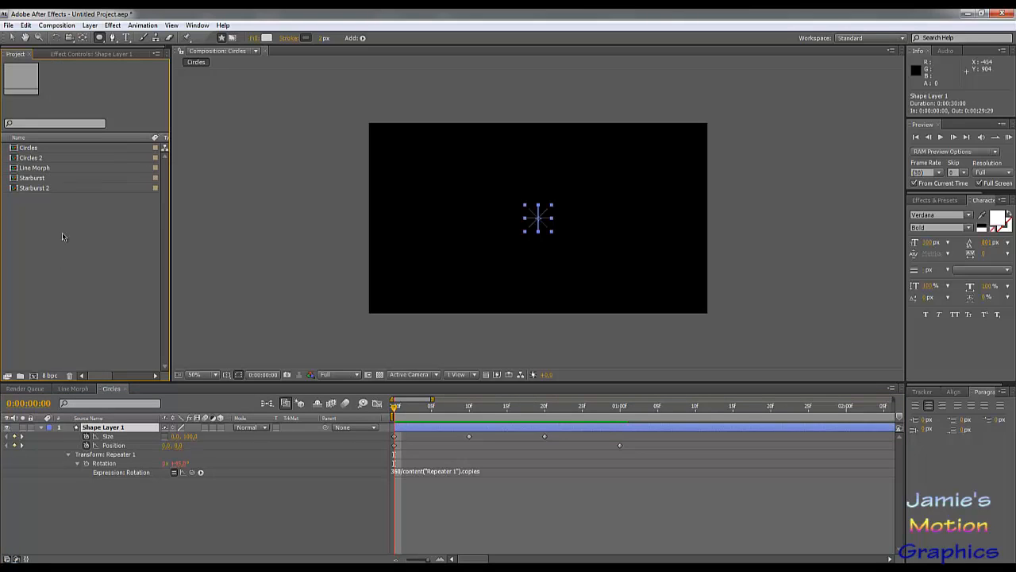
pyautogui.doubleClick(35, 158)
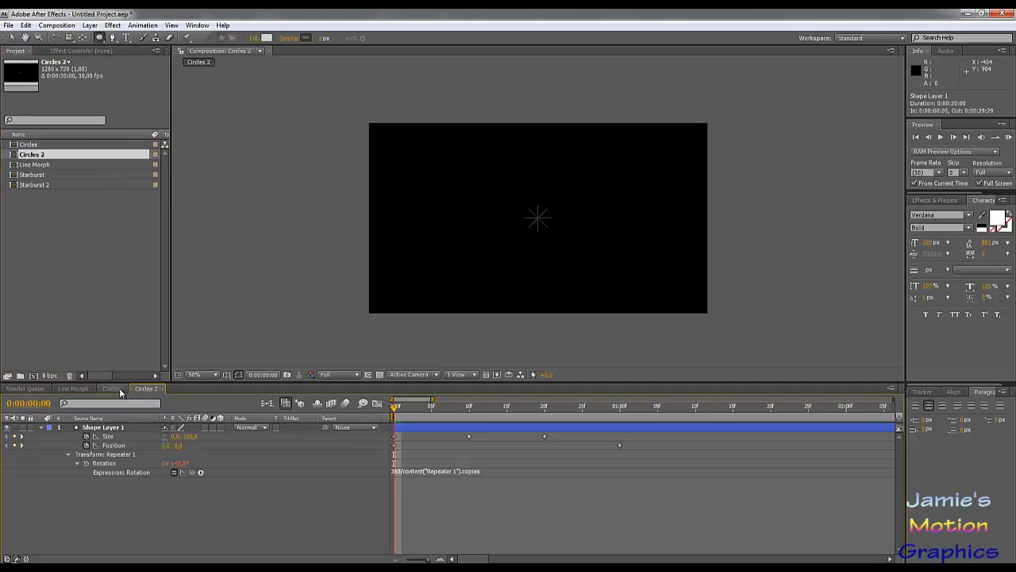
# Close the Circles and Line Morph timelines so only the Circles 2 composition stays open.
pyautogui.click(119, 390)
pyautogui.click(127, 389)
pyautogui.click(73, 389)
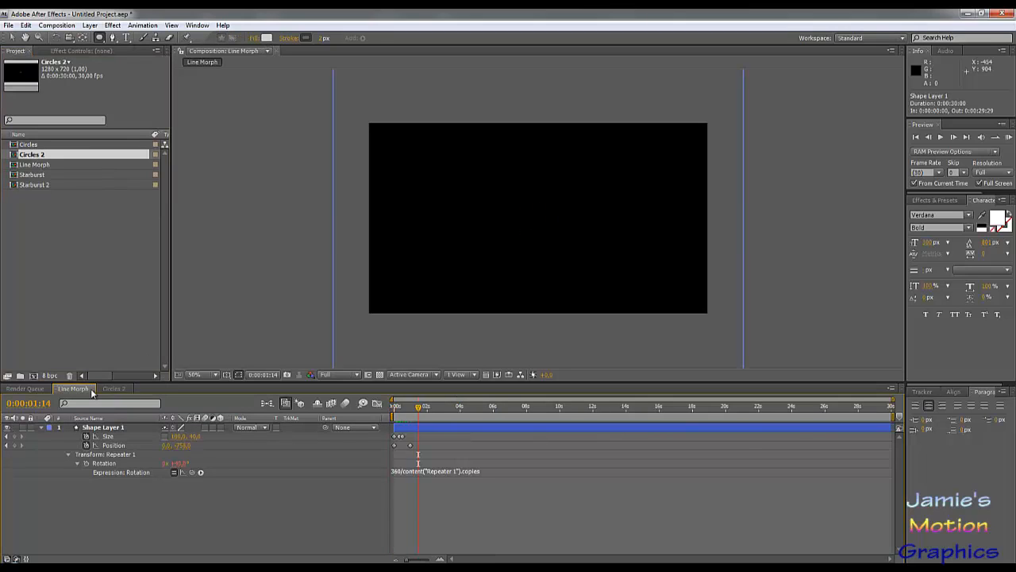
pyautogui.click(92, 390)
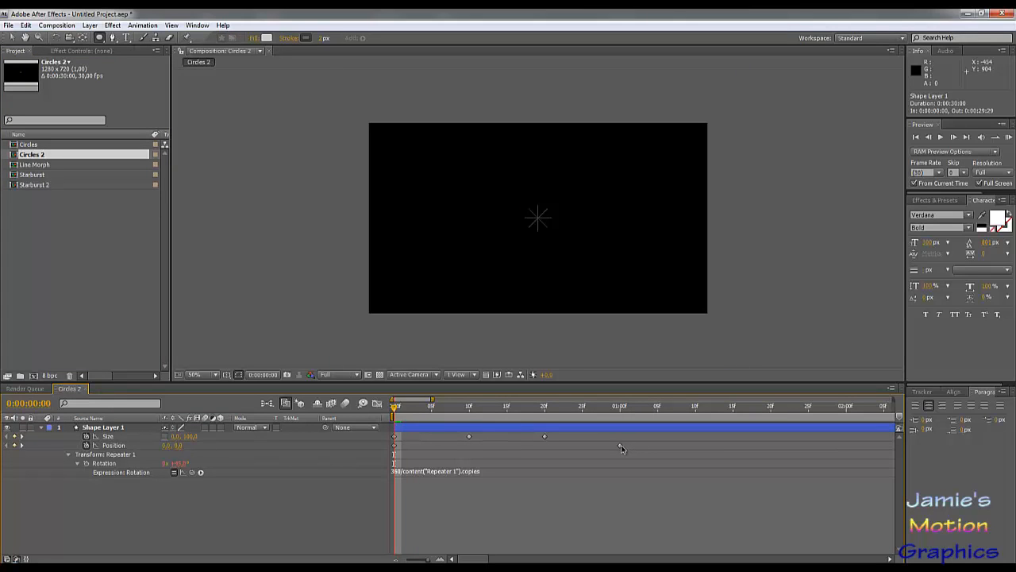
# Move the last Position keyframe in Circles 2 to 0:00:02:00 and preview the slower outward motion.
pyautogui.moveTo(621, 446); pyautogui.dragTo(846, 455)
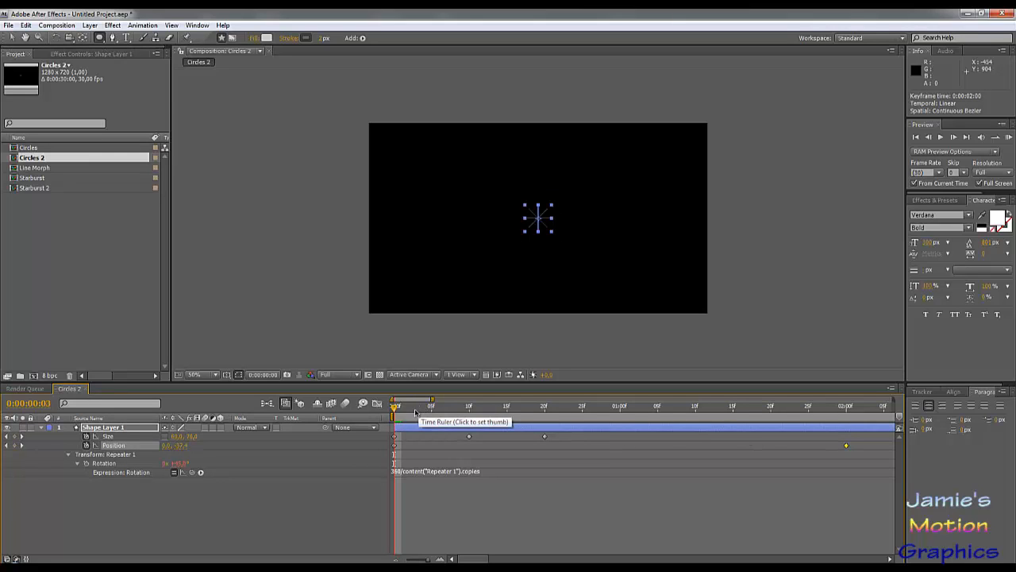
pyautogui.press('space')
# Set the ellipse path's Size in Circles 2 to 400, 100 at 0:00:01:00 and review the shapes back to 0:00:00:20.
pyautogui.moveTo(497, 427)
pyautogui.mouseDown()
pyautogui.moveTo(513, 430)
pyautogui.moveTo(455, 439)
pyautogui.moveTo(620, 454)
pyautogui.mouseUp()
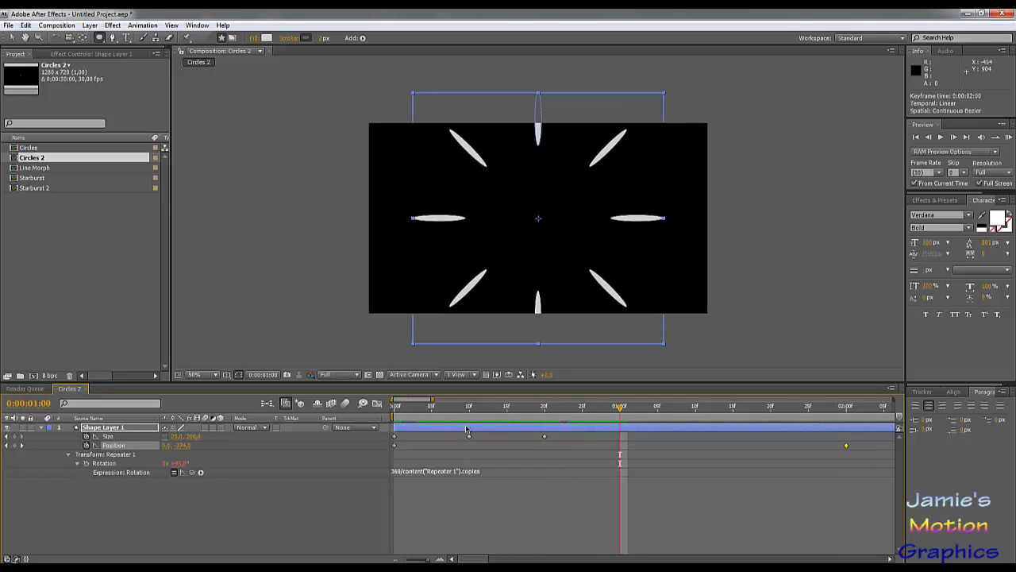
pyautogui.click(177, 436)
pyautogui.write('400')
pyautogui.press('Tab')
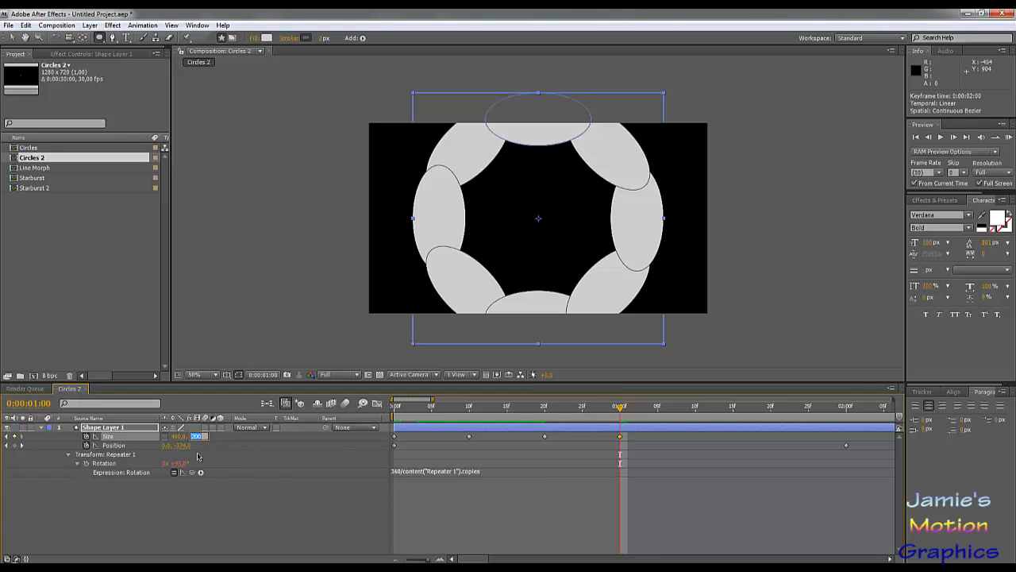
pyautogui.write('100')
pyautogui.press('Return')
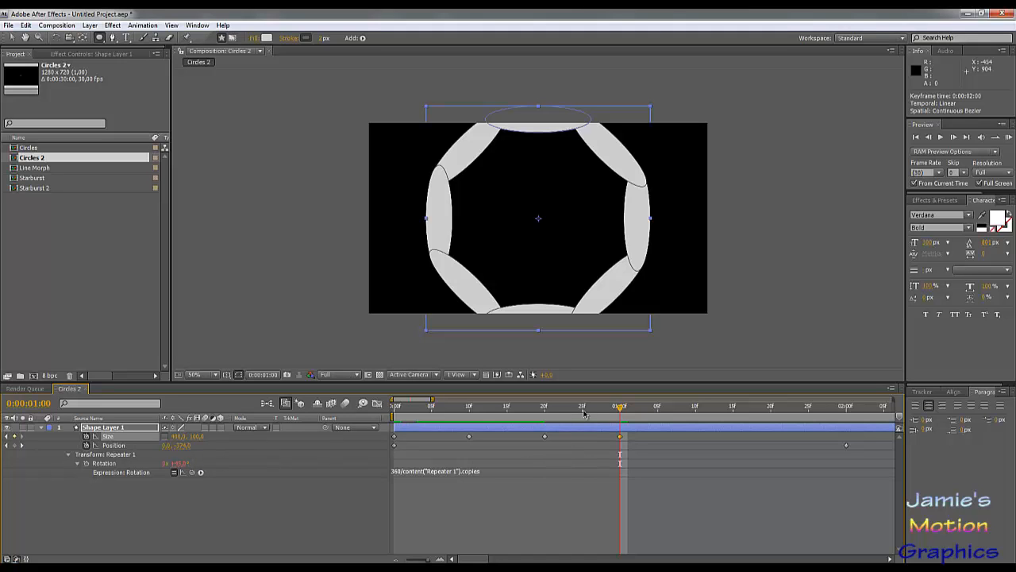
pyautogui.moveTo(584, 413); pyautogui.dragTo(544, 455)
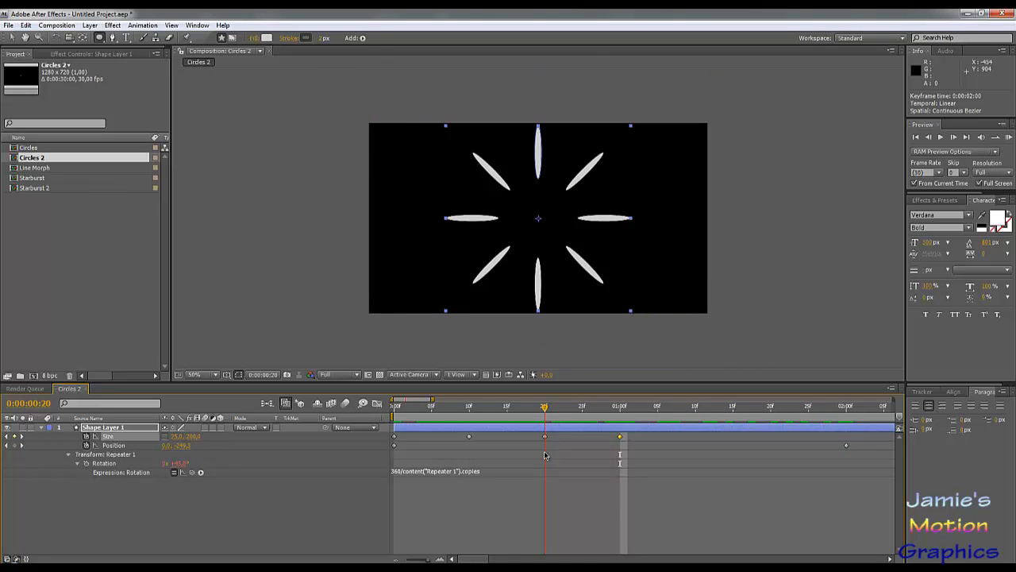
# Add a Position keyframe at 0:00:00:20, move it to 0:00:01:10 and preview the motion up to that time.
pyautogui.click(14, 446)
pyautogui.moveTo(544, 447); pyautogui.dragTo(696, 446)
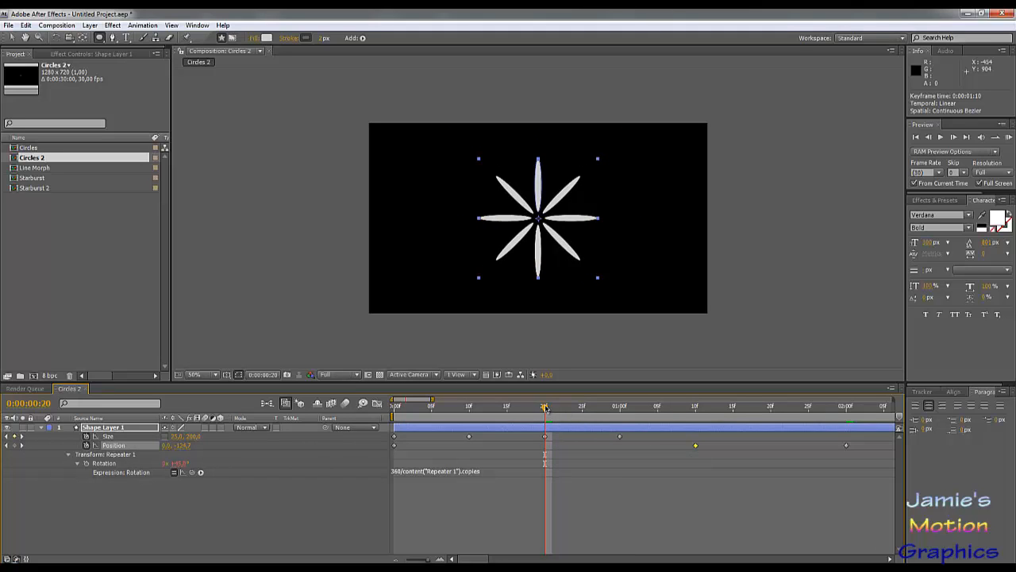
pyautogui.moveTo(546, 408); pyautogui.dragTo(696, 471)
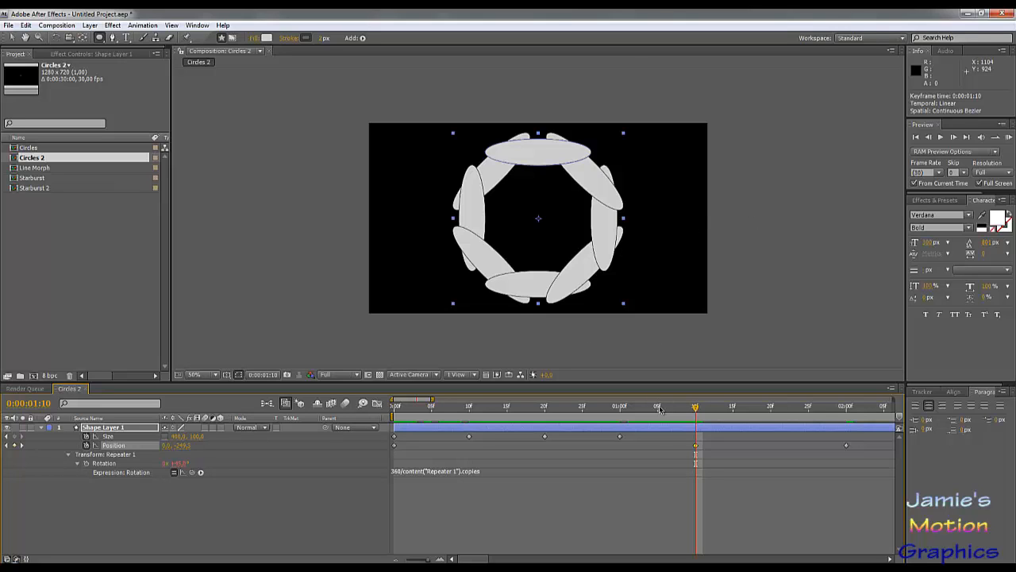
# Set the ellipse path's Size to 100, 300 at 0:00:01:10.
pyautogui.moveTo(659, 409); pyautogui.dragTo(695, 429)
pyautogui.click(178, 436)
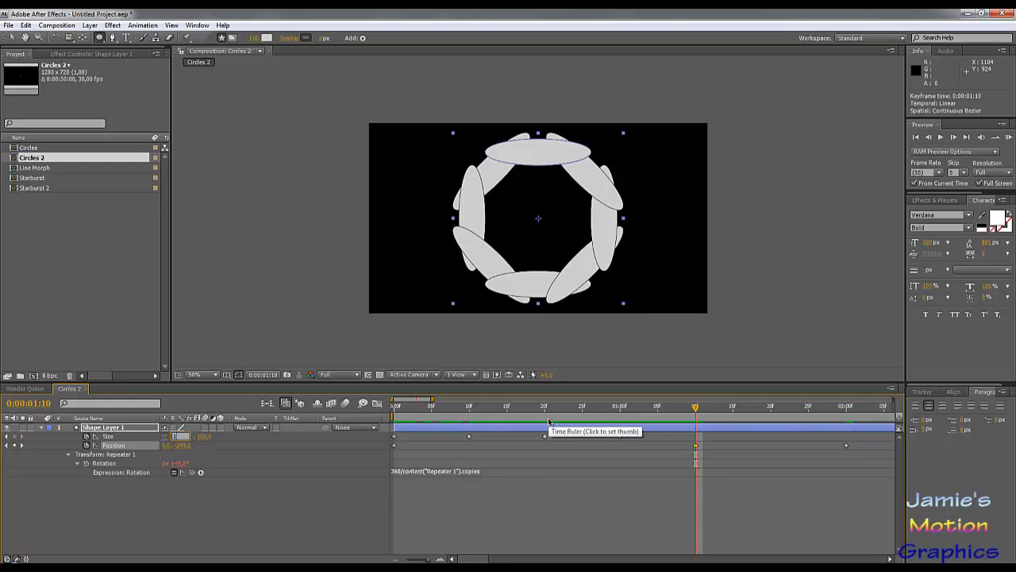
pyautogui.write('100')
pyautogui.press('Tab')
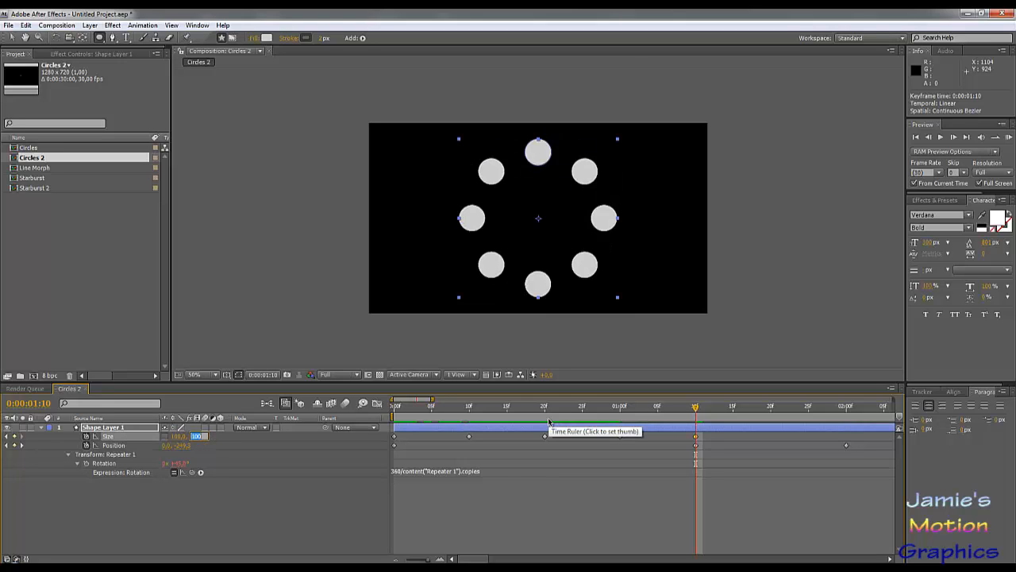
pyautogui.write('300')
pyautogui.press('Tab')
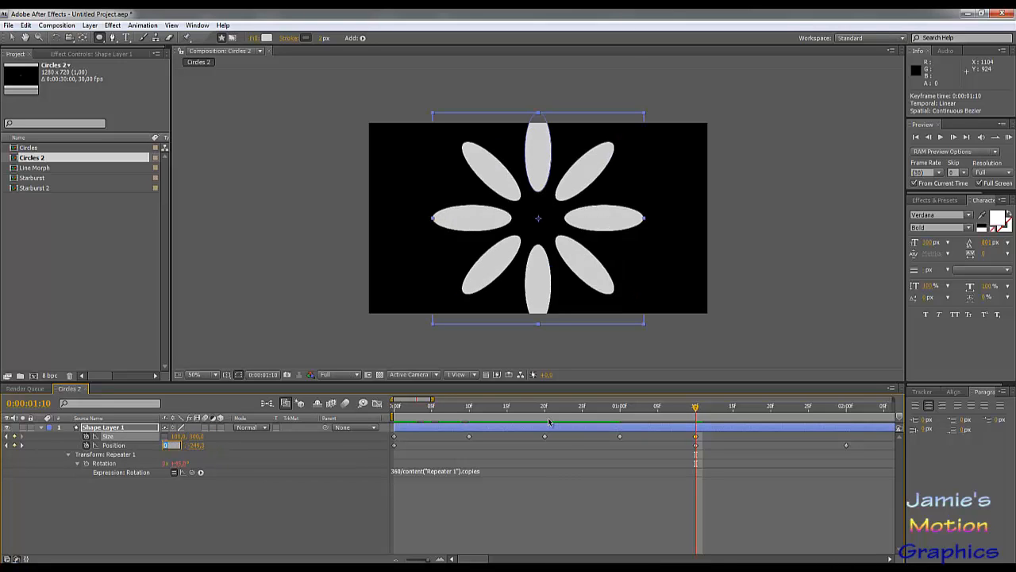
pyautogui.click(619, 419)
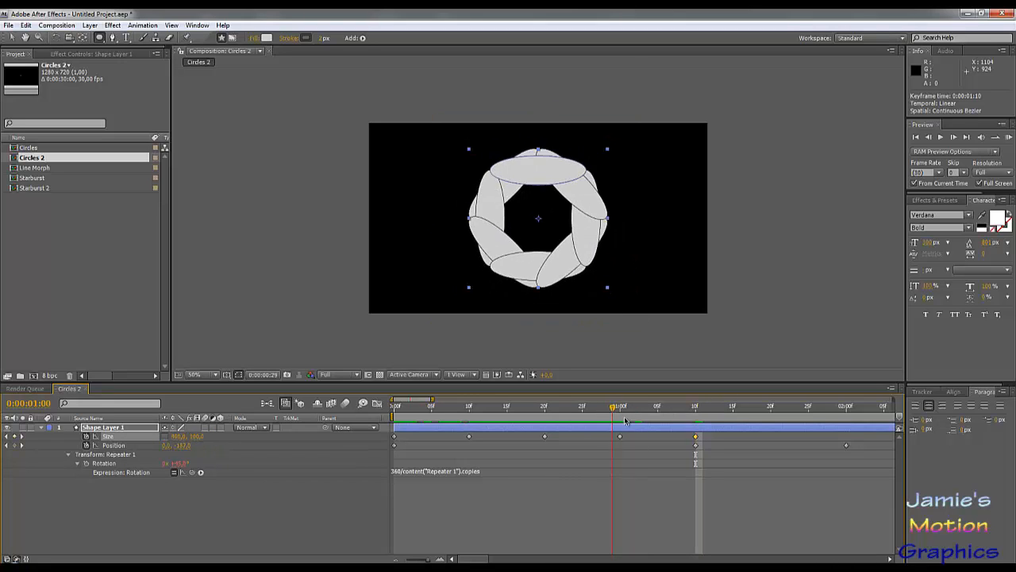
# Set the ellipse path's Size to 400, 200 at 0:00:01:20.
pyautogui.moveTo(625, 421); pyautogui.dragTo(770, 496)
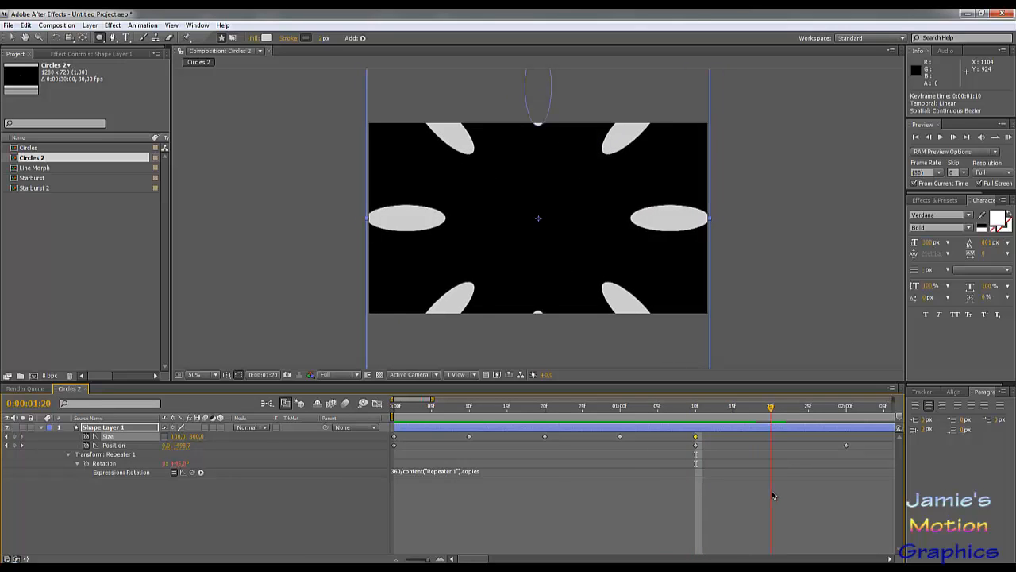
pyautogui.click(181, 437)
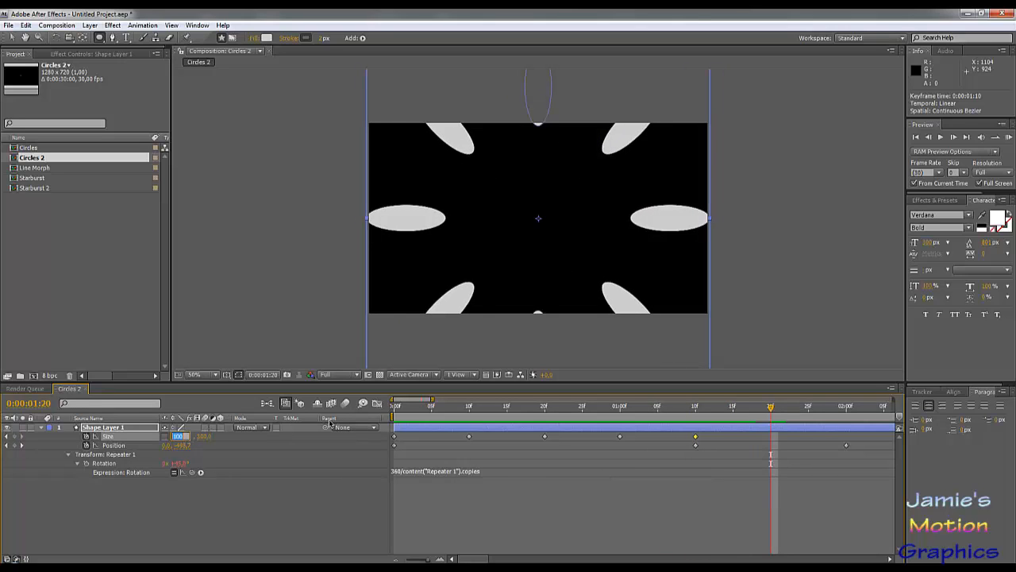
pyautogui.write('400')
pyautogui.press('Tab')
pyautogui.write('200')
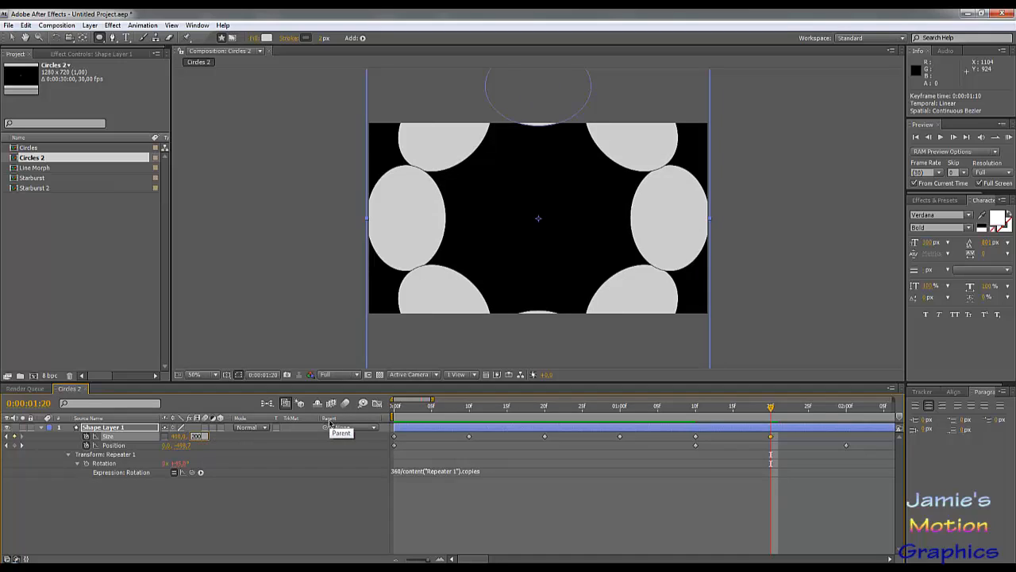
pyautogui.press('Tab')
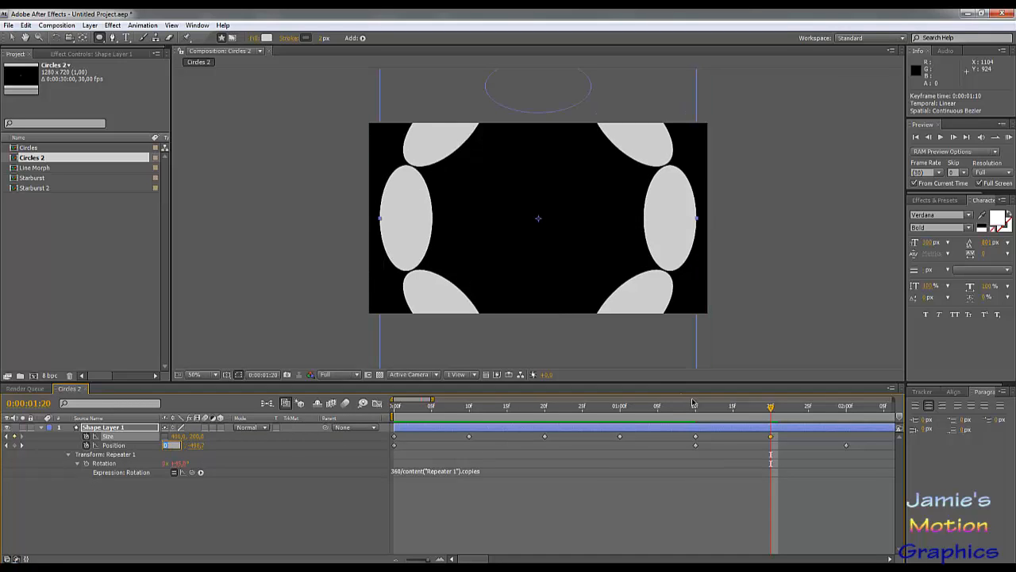
# Try a Size of 600, 100 for the ellipse path at 0:00:02:00 and preview the change from 0:00:01:20.
pyautogui.moveTo(702, 414); pyautogui.dragTo(847, 439)
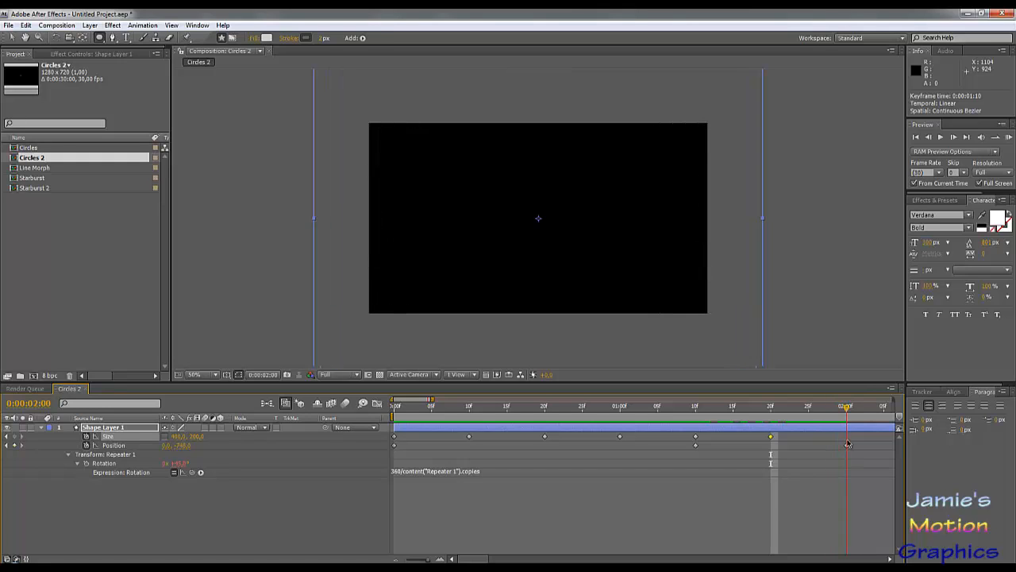
pyautogui.click(179, 437)
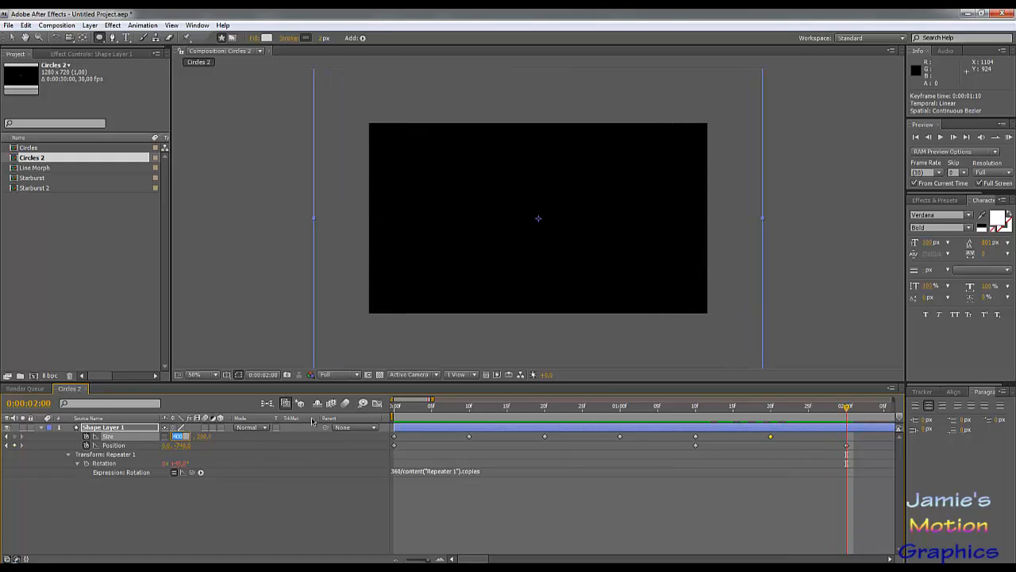
pyautogui.write('600')
pyautogui.press('Tab')
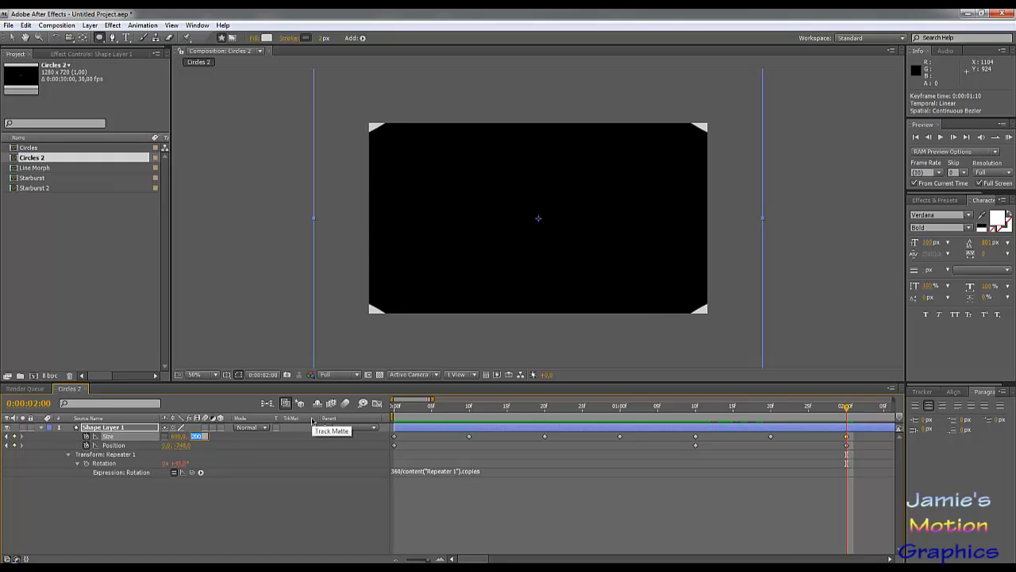
pyautogui.write('100')
pyautogui.press('Tab')
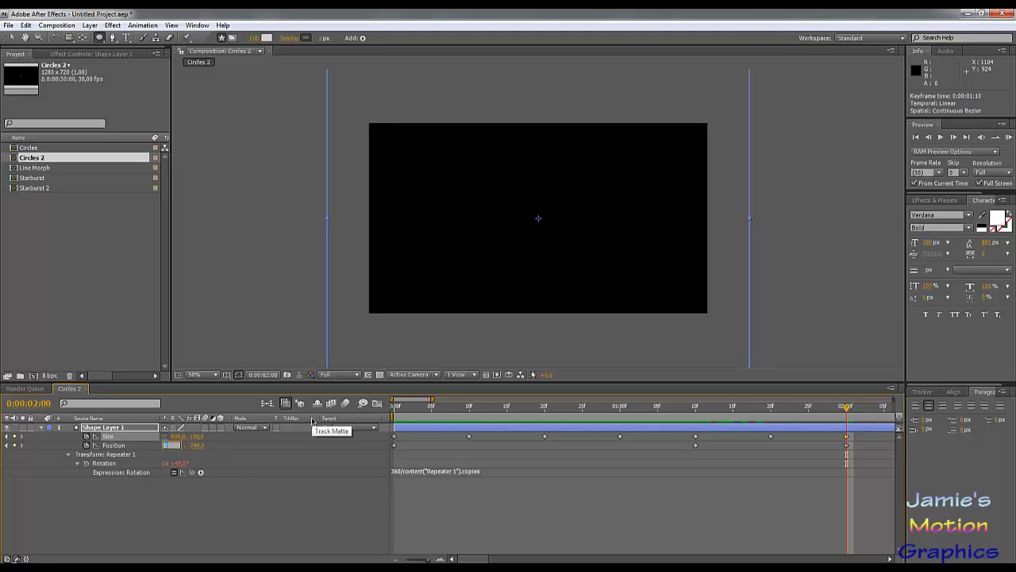
pyautogui.moveTo(775, 408); pyautogui.dragTo(846, 448)
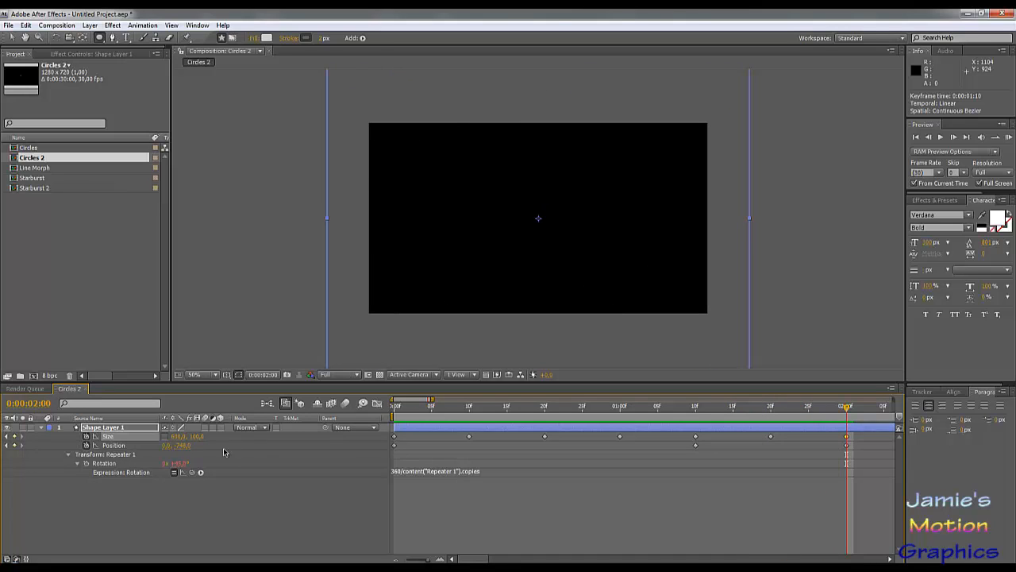
# Set the ellipse path's Size at 0:00:02:00 to 100, 600.
pyautogui.click(181, 437)
pyautogui.write('100')
pyautogui.press('Tab')
pyautogui.write('600')
pyautogui.press('Tab')
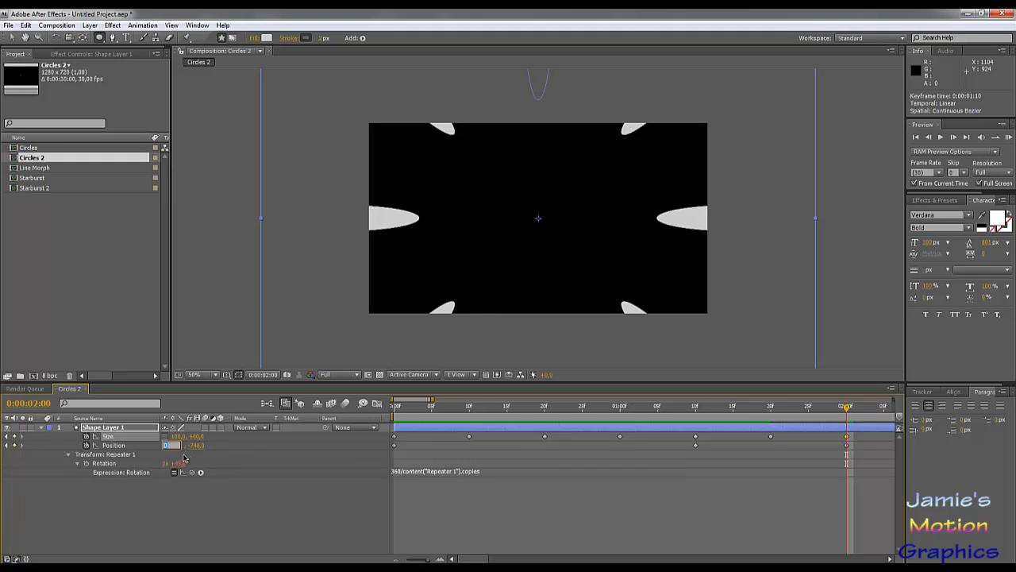
# Set the Position Y value at 0:00:02:00 to about -940 and review the motion around 0:00:01:20.
pyautogui.click(195, 495)
pyautogui.moveTo(181, 445); pyautogui.dragTo(157, 445)
pyautogui.moveTo(84, 445); pyautogui.dragTo(87, 445)
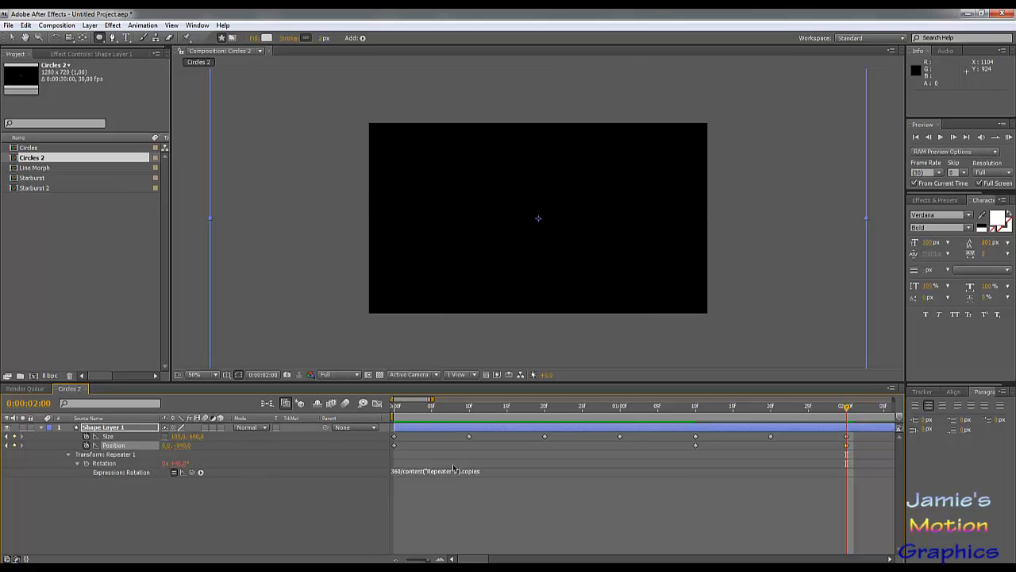
pyautogui.moveTo(719, 413); pyautogui.dragTo(769, 459)
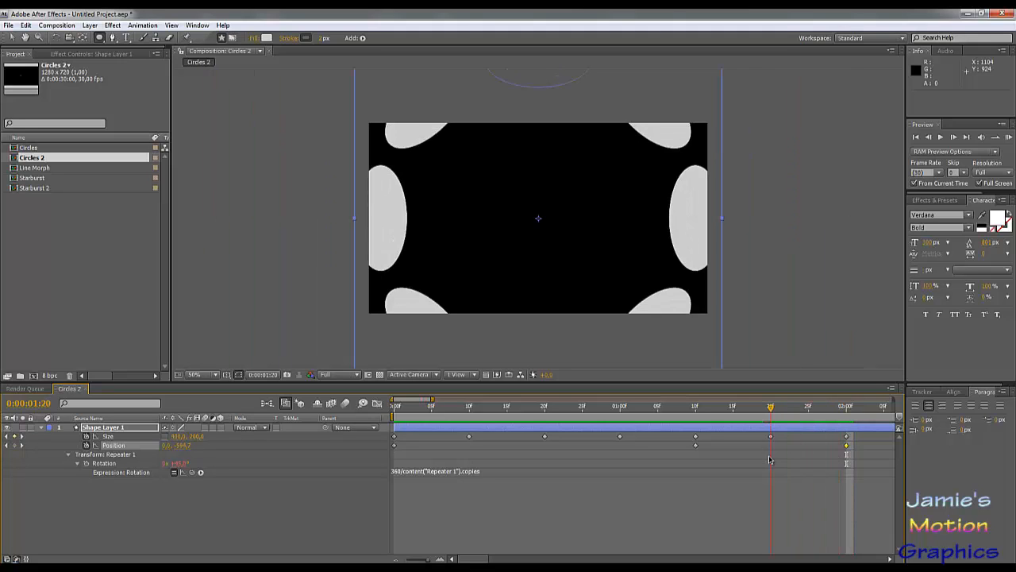
pyautogui.moveTo(768, 459)
pyautogui.mouseDown()
pyautogui.moveTo(686, 454)
pyautogui.moveTo(773, 462)
pyautogui.mouseUp()
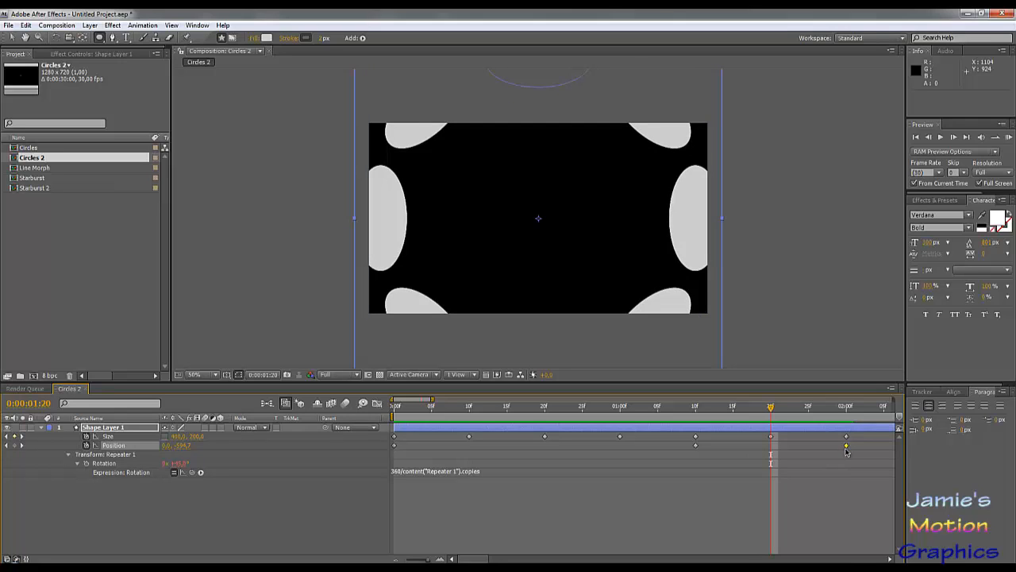
# Move the last Position keyframe from 0:00:02:00 to 0:00:04:15 to slow the outward motion.
pyautogui.moveTo(847, 446)
pyautogui.mouseDown()
pyautogui.moveTo(978, 467)
pyautogui.moveTo(866, 446)
pyautogui.mouseUp()
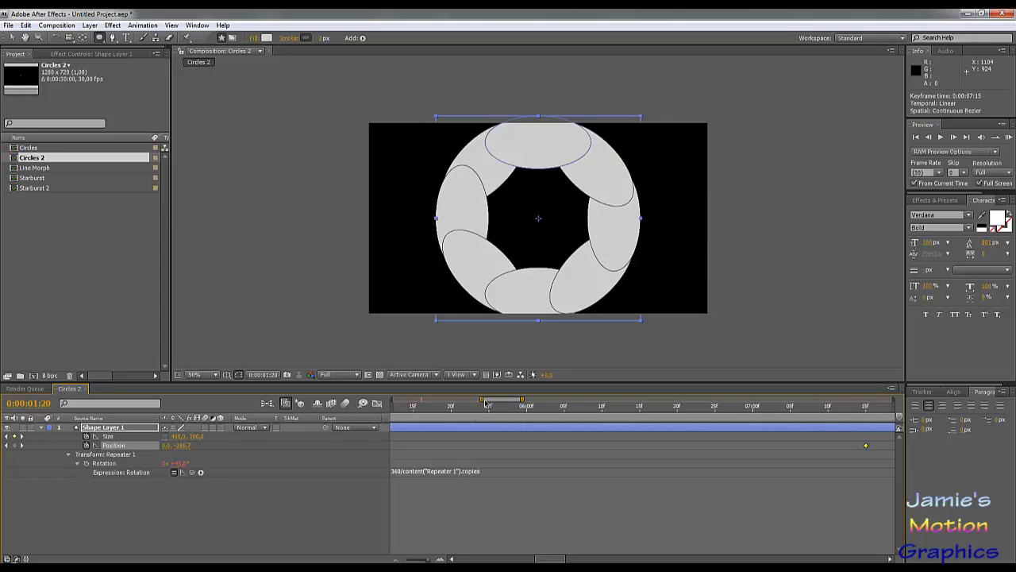
pyautogui.moveTo(486, 403); pyautogui.dragTo(395, 405)
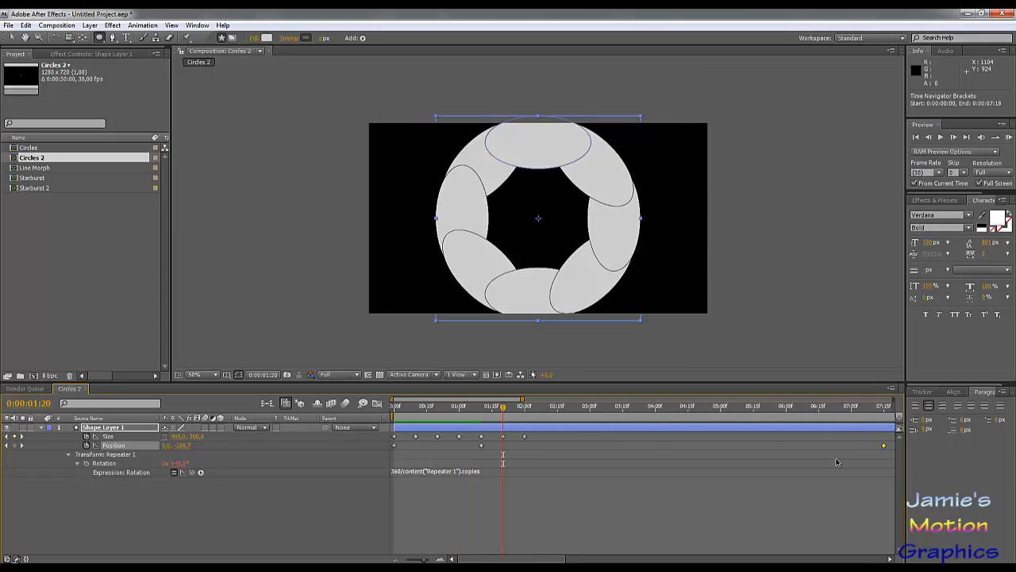
pyautogui.moveTo(884, 447); pyautogui.dragTo(688, 446)
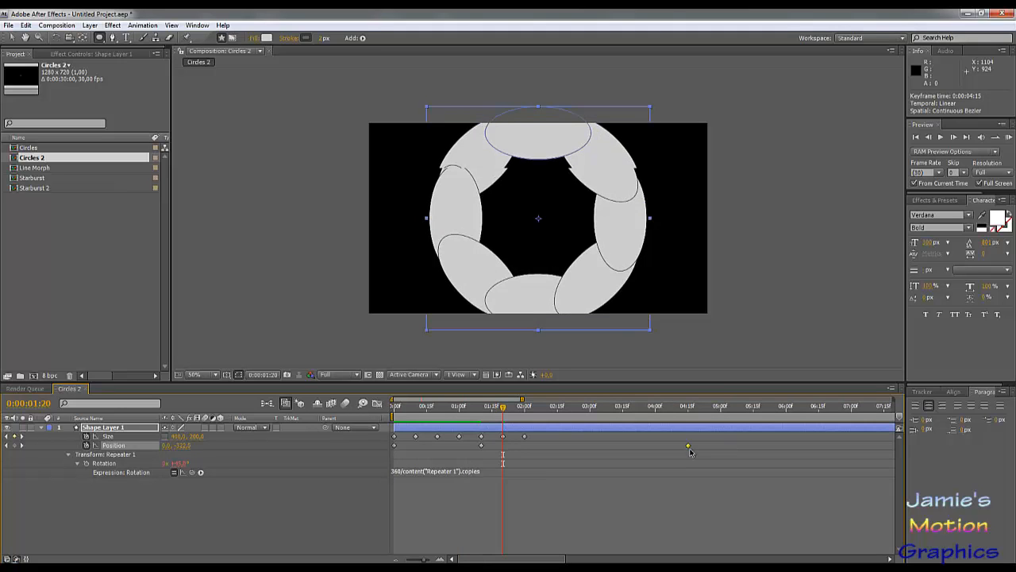
# Set the ellipse path's Size at 0:00:02:15 to 400, 50, preview it, and reduce the width to 300.
pyautogui.moveTo(502, 409); pyautogui.dragTo(557, 444)
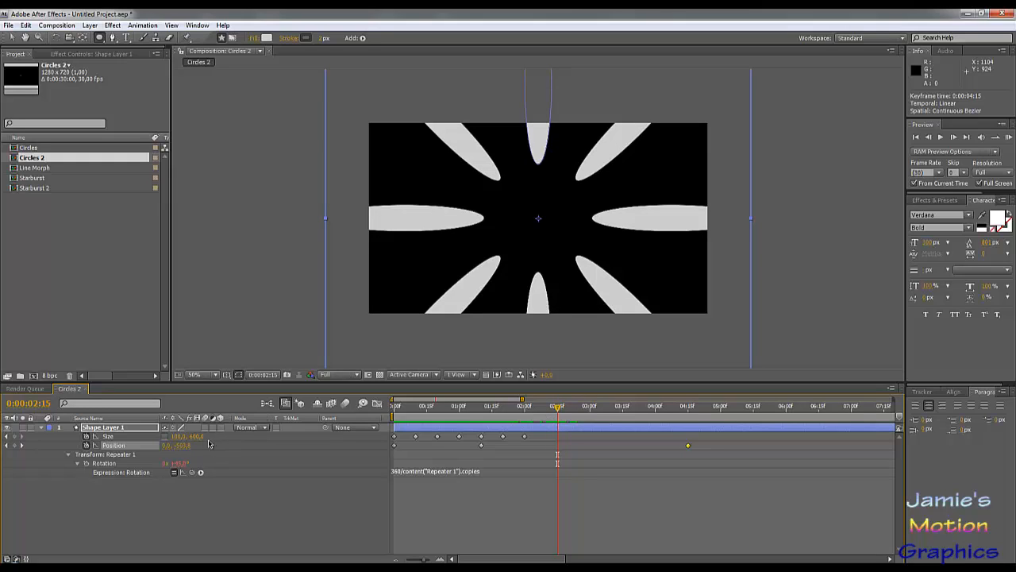
pyautogui.click(179, 436)
pyautogui.write('400')
pyautogui.press('Tab')
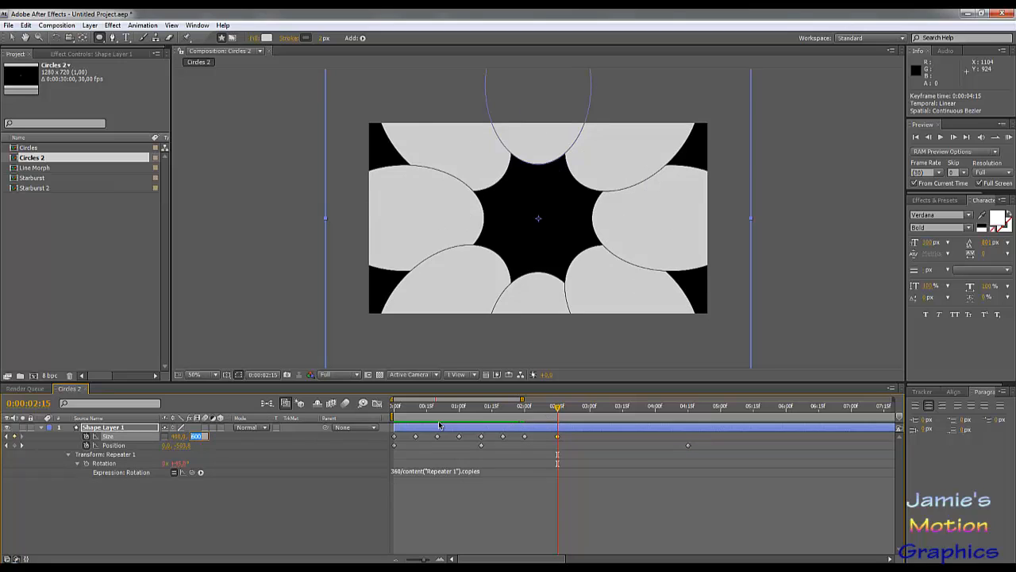
pyautogui.press('Tab')
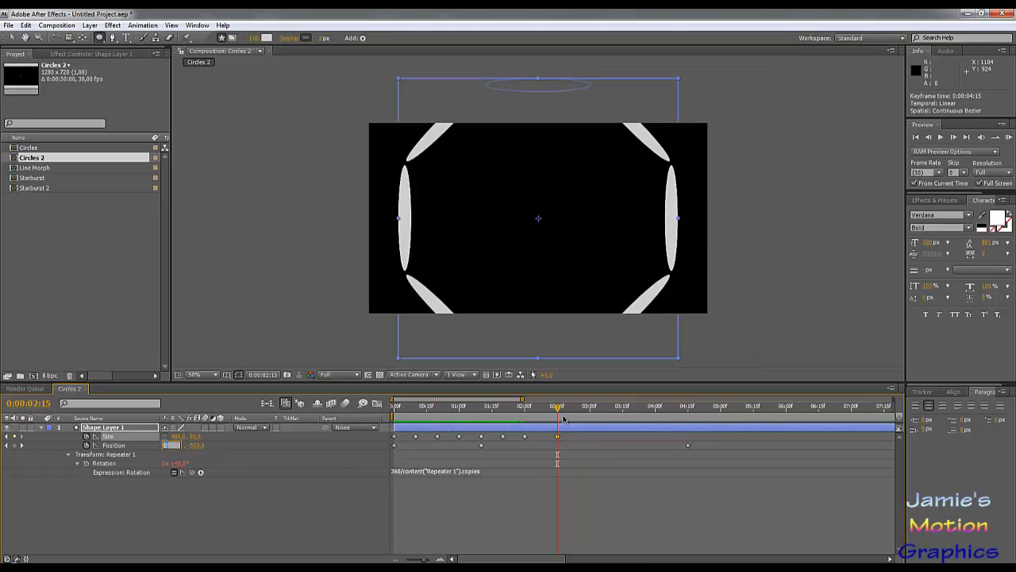
pyautogui.moveTo(559, 409)
pyautogui.mouseDown()
pyautogui.moveTo(527, 413)
pyautogui.moveTo(557, 428)
pyautogui.mouseUp()
pyautogui.click(179, 436)
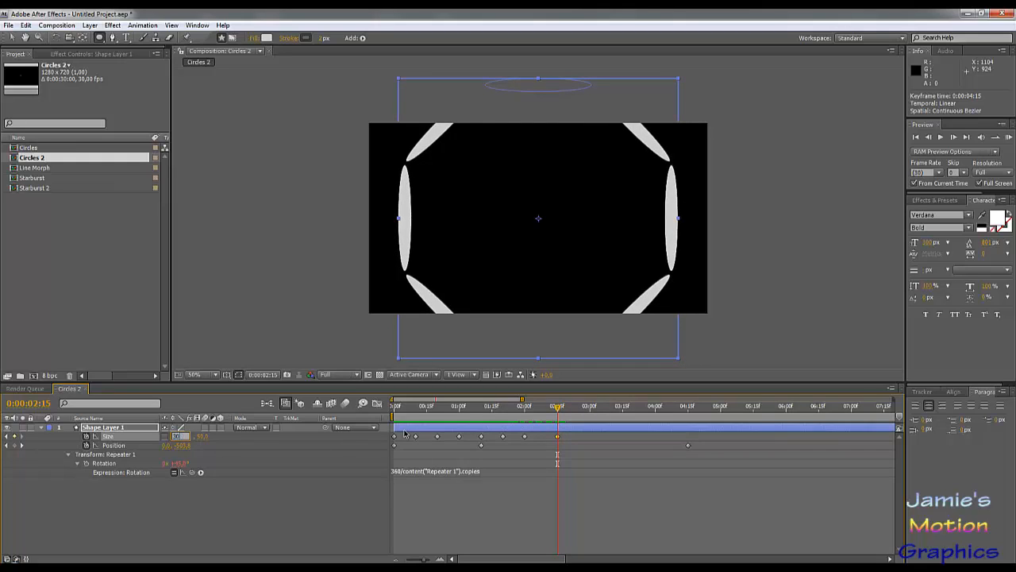
pyautogui.press('Return')
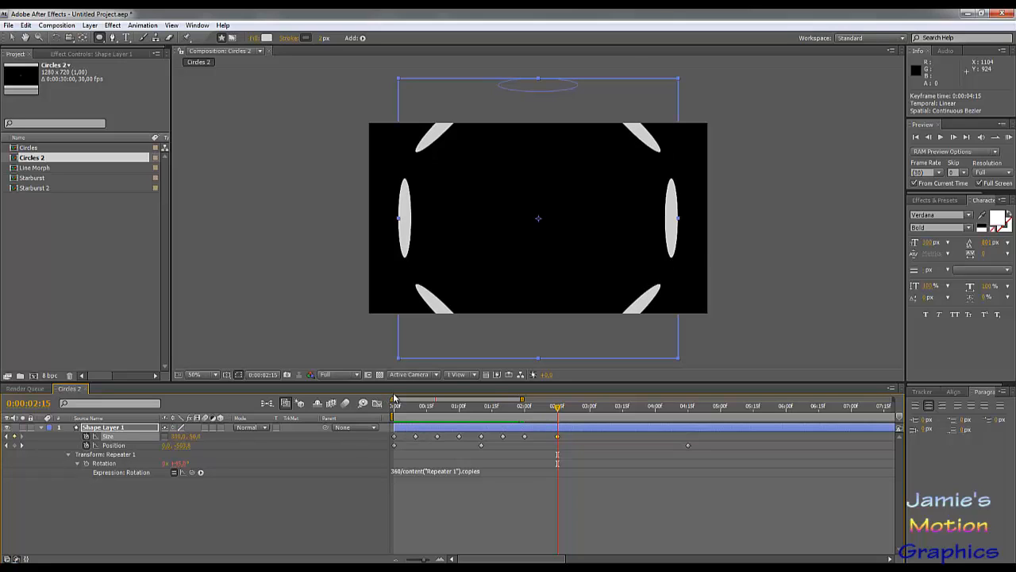
# At 0:00:03:00, set the ellipse path's Size to 100, 100 and its Position Y value to about -691.
pyautogui.moveTo(543, 406); pyautogui.dragTo(589, 425)
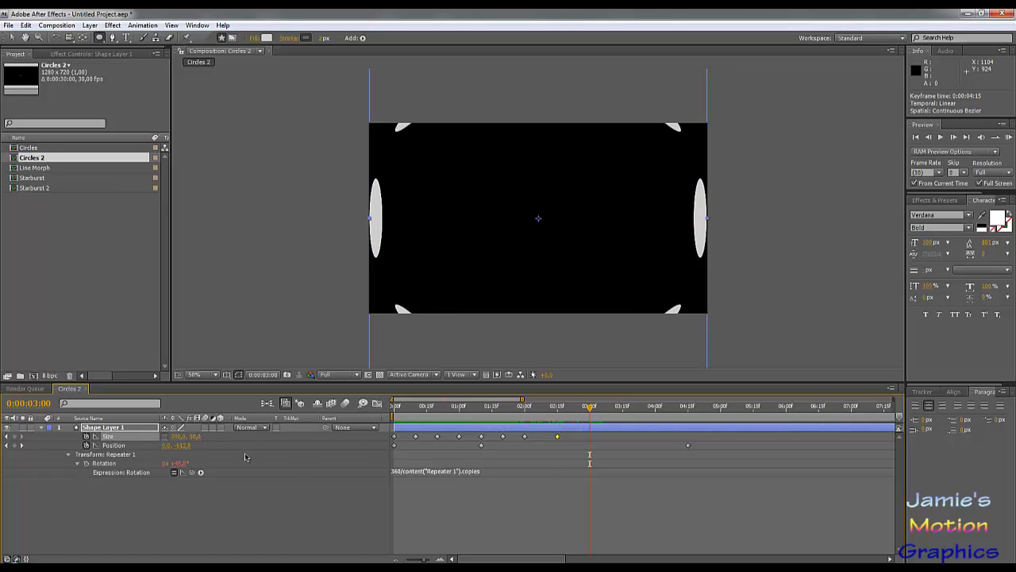
pyautogui.click(182, 439)
pyautogui.write('100')
pyautogui.press('Tab')
pyautogui.write('100')
pyautogui.press('Tab')
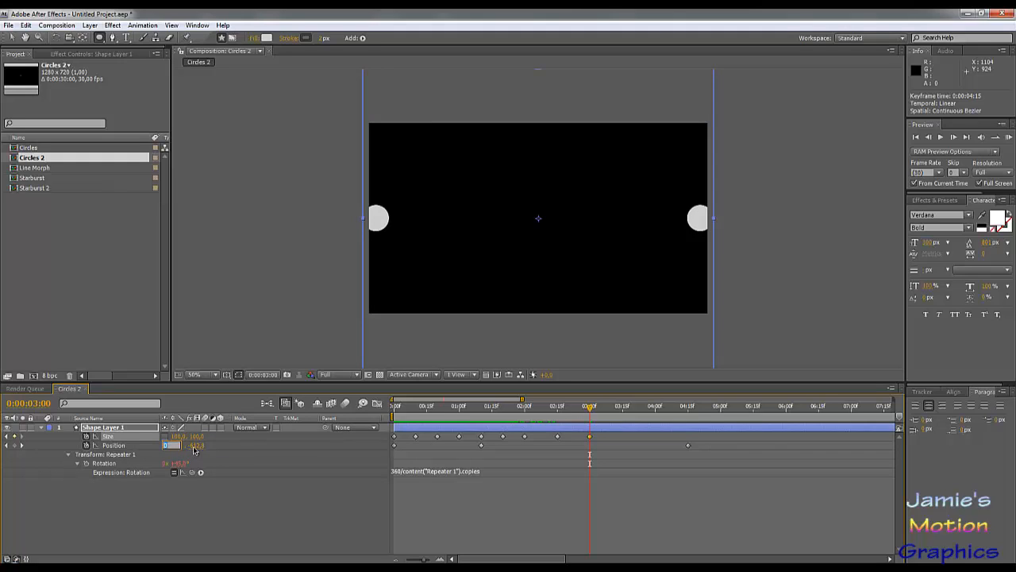
pyautogui.click(212, 464)
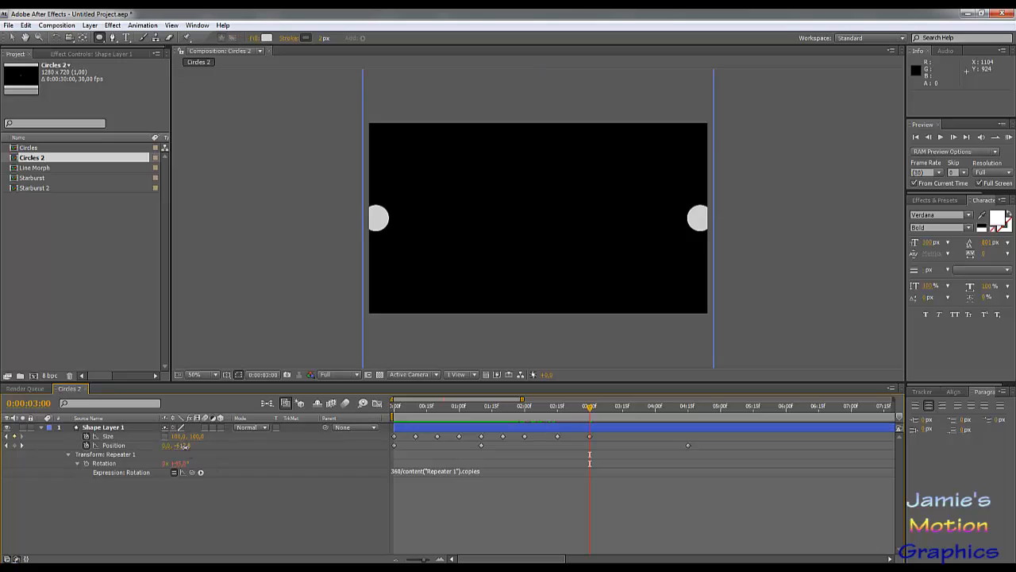
pyautogui.moveTo(183, 446); pyautogui.dragTo(147, 445)
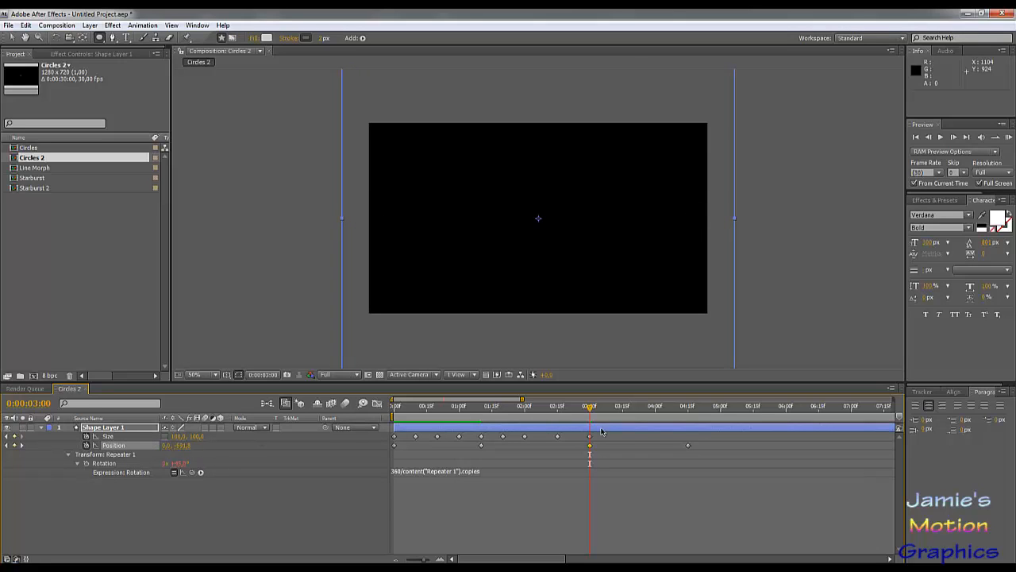
# Delete the Position keyframes at 0:00:04:15 and 0:00:01:10, and preview the animation from the start to 0:00:03:00.
pyautogui.click(686, 449)
pyautogui.click(687, 447)
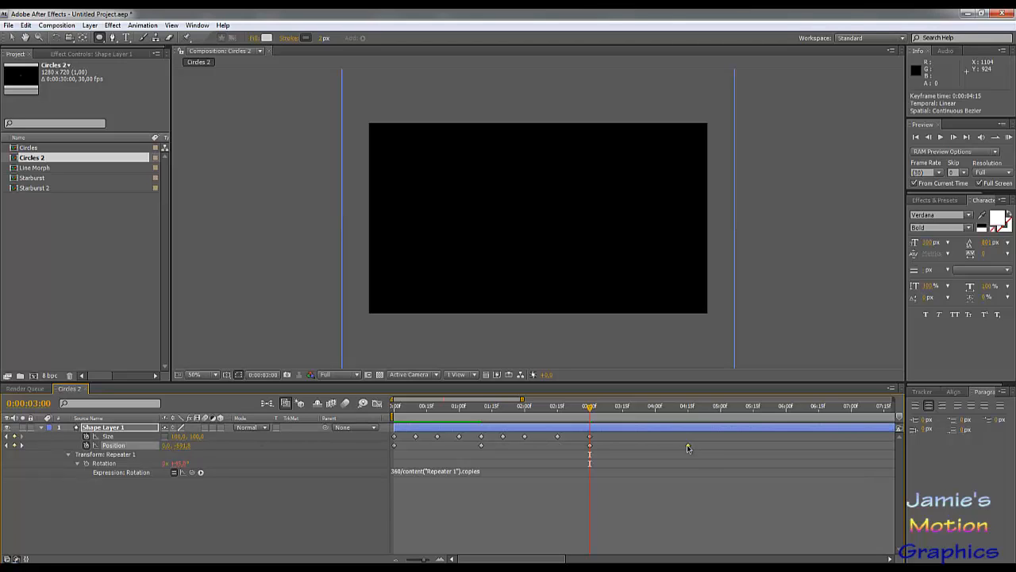
pyautogui.press('Delete')
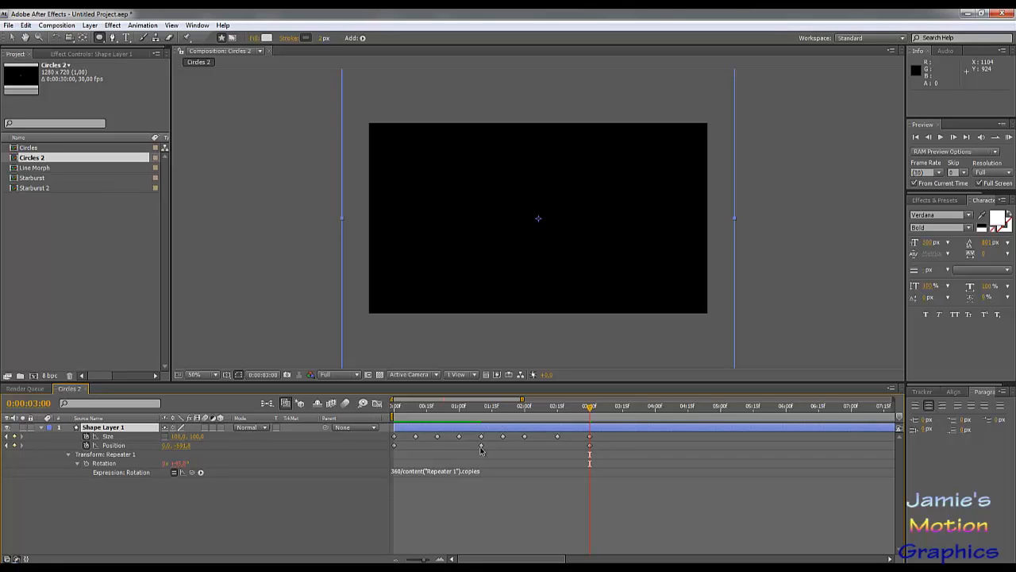
pyautogui.press('Home')
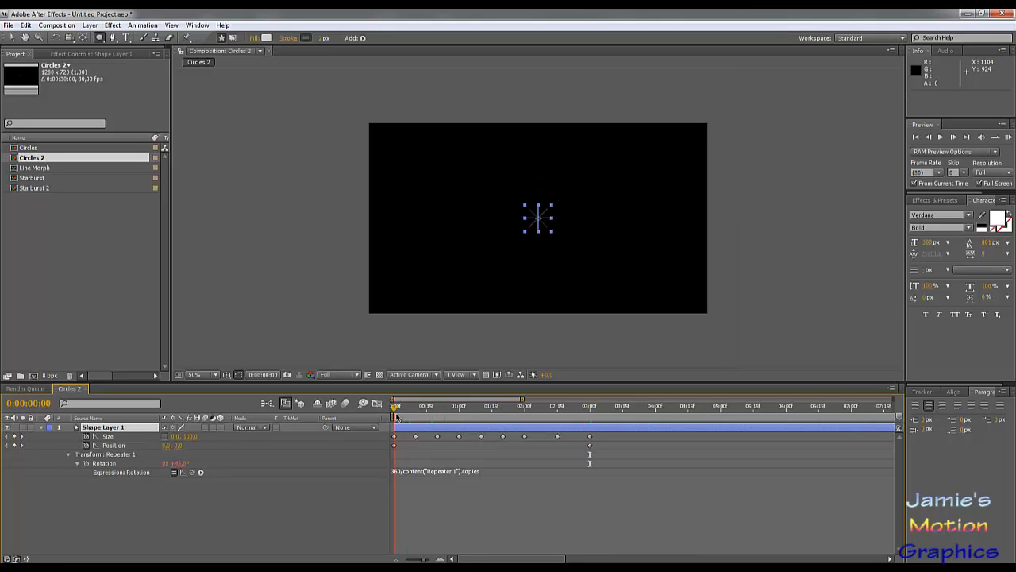
pyautogui.moveTo(395, 412); pyautogui.dragTo(589, 485)
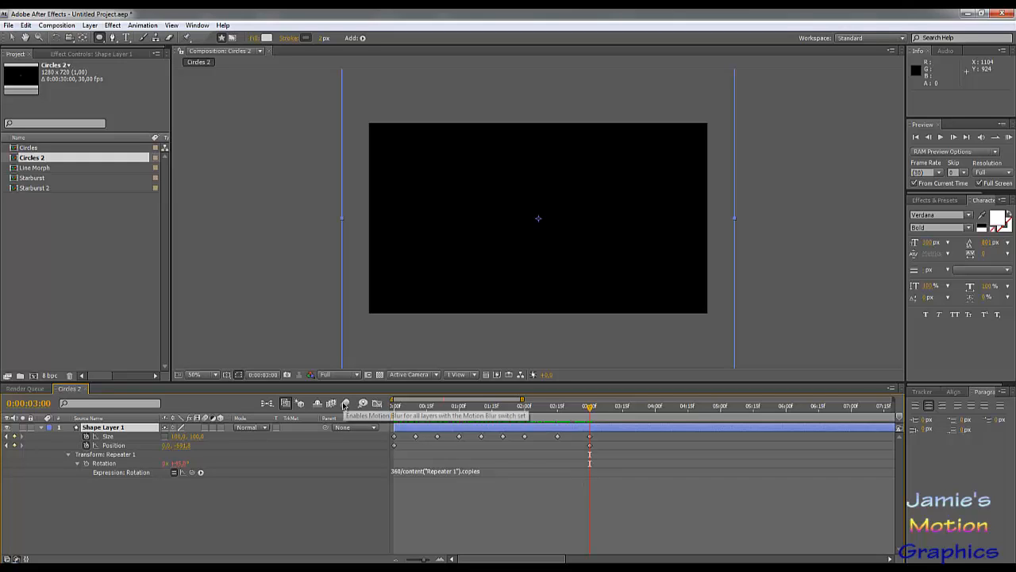
# Create a new 1280 × 720 composition named Squares with a 30-second duration.
pyautogui.click(84, 388)
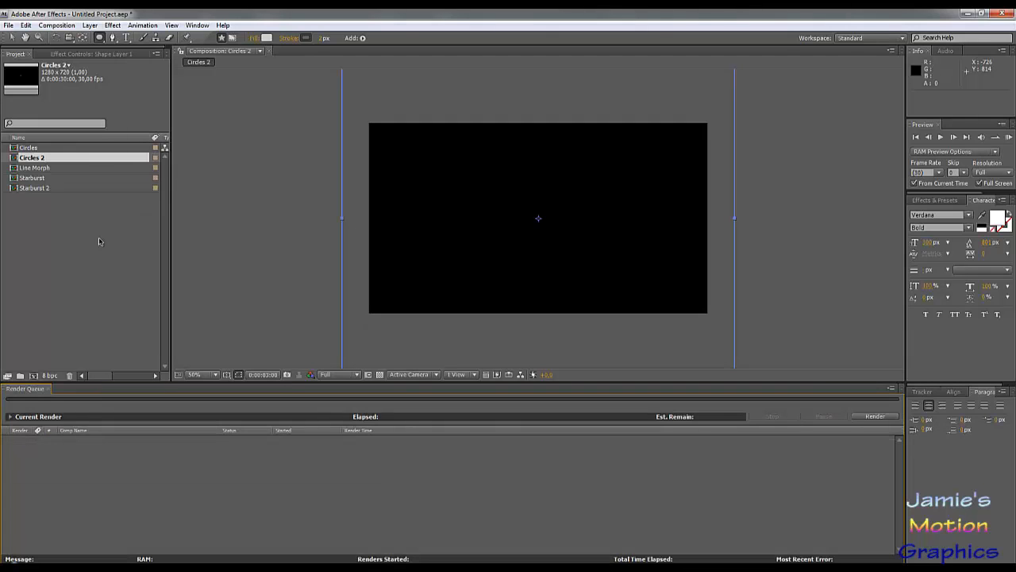
pyautogui.click(70, 25)
pyautogui.moveTo(86, 25)
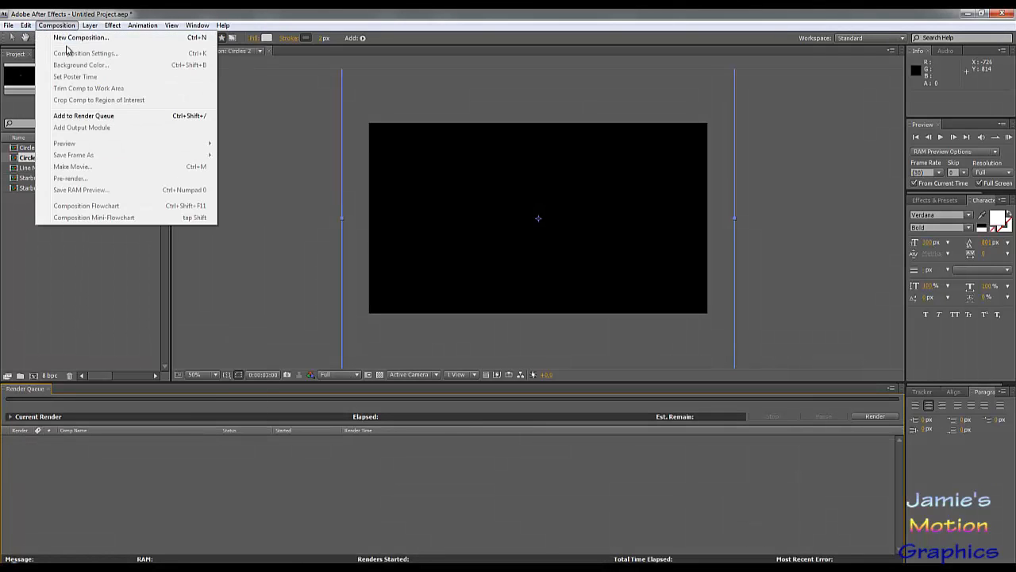
pyautogui.click(68, 48)
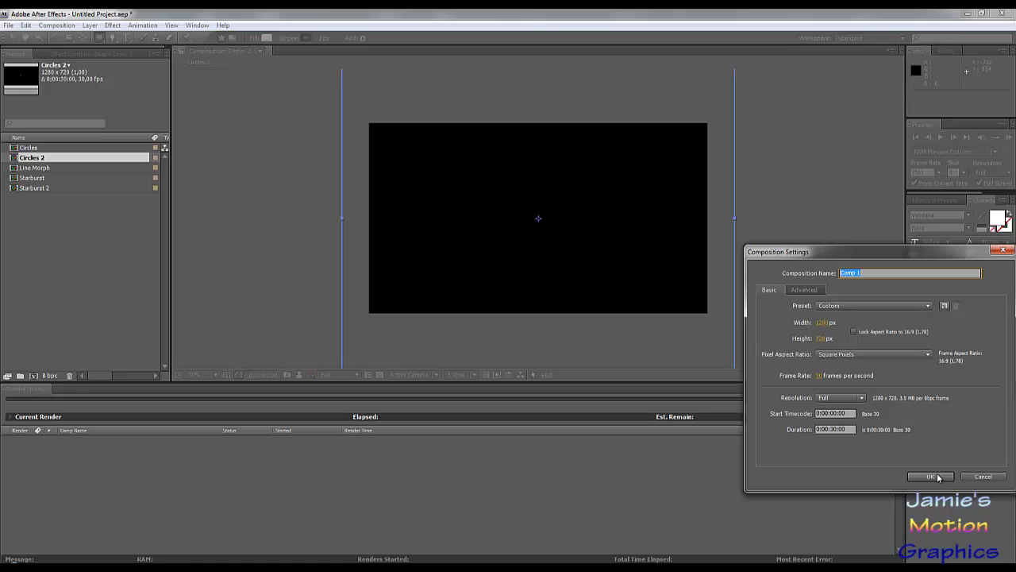
pyautogui.write('Squares')
pyautogui.click(931, 477)
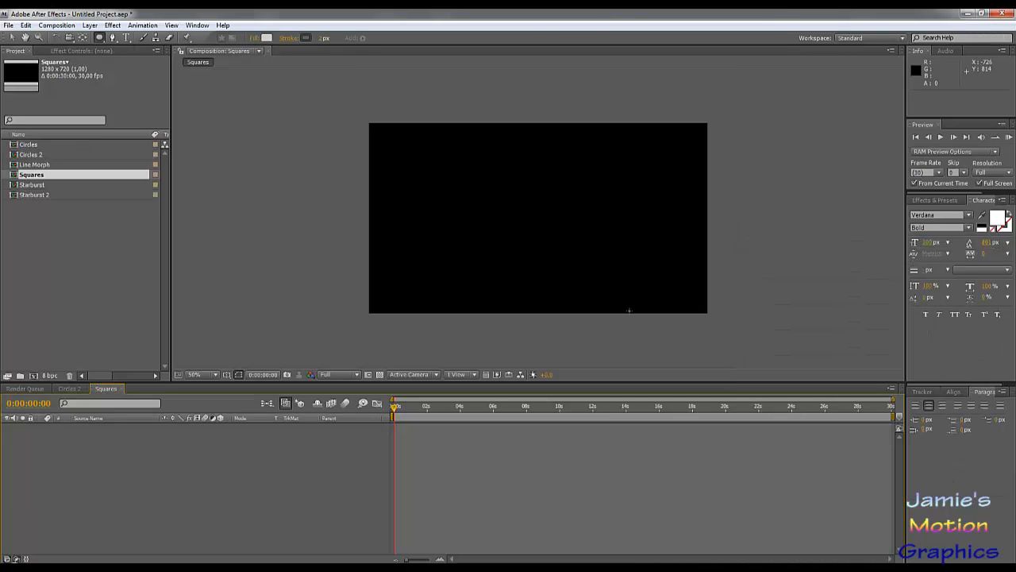
# Draw a rectangle about 160 by 86 px with the Rectangle Tool near the centre of the composition.
pyautogui.click(100, 38)
pyautogui.click(104, 40)
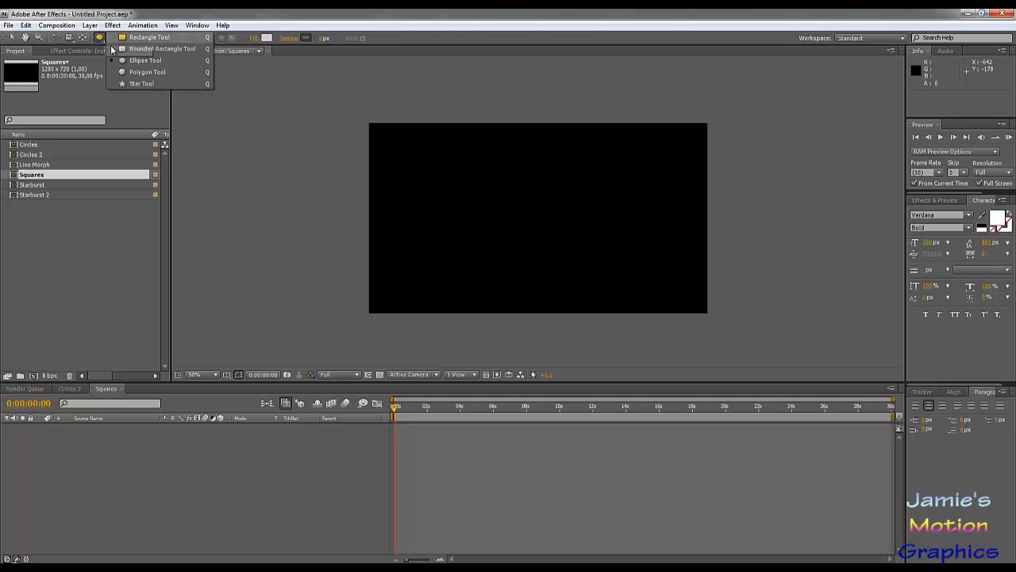
pyautogui.click(168, 37)
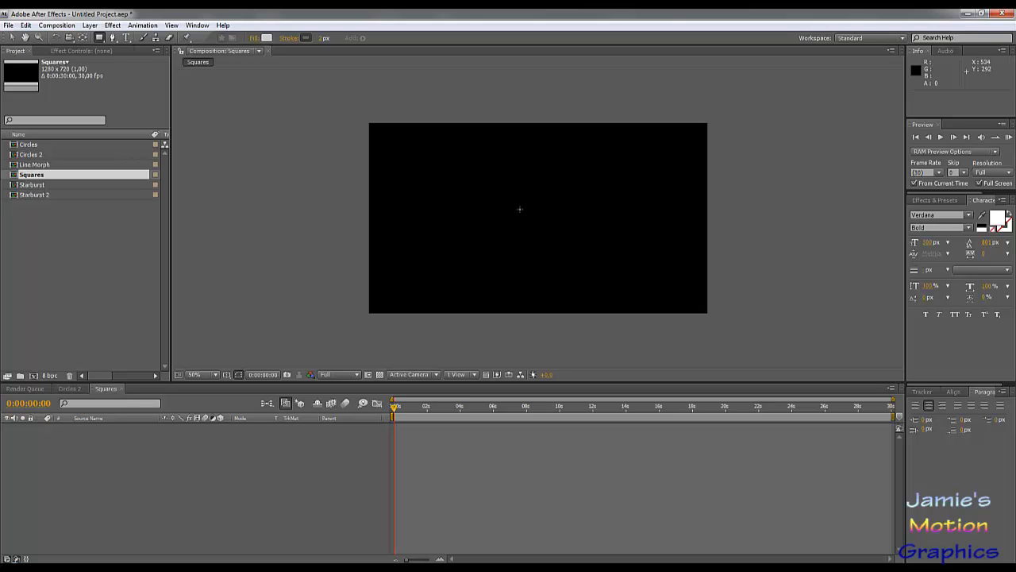
pyautogui.moveTo(519, 209); pyautogui.dragTo(562, 231)
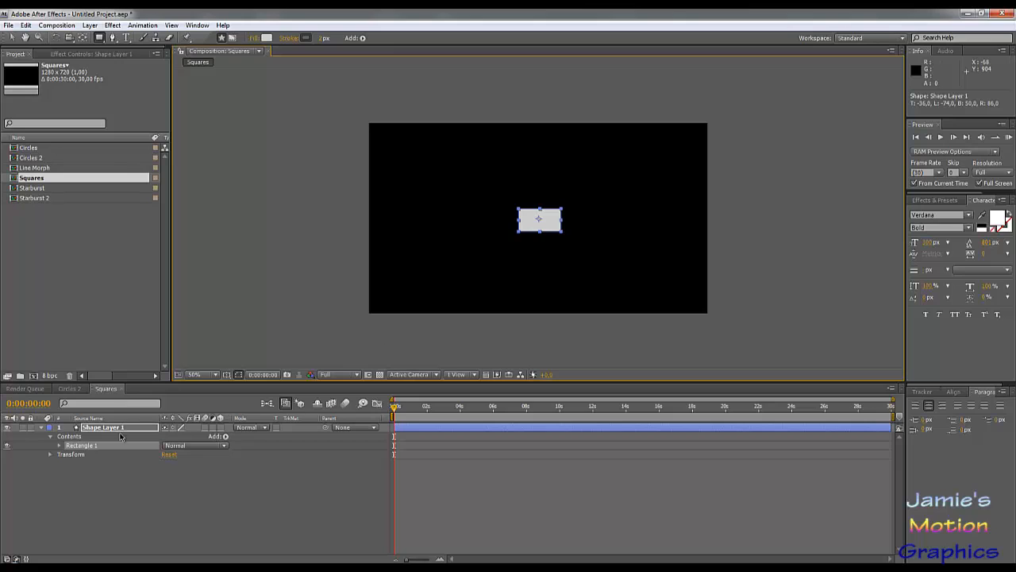
# Set the rectangle path's Size to 80, 80 to make it a square.
pyautogui.click(56, 445)
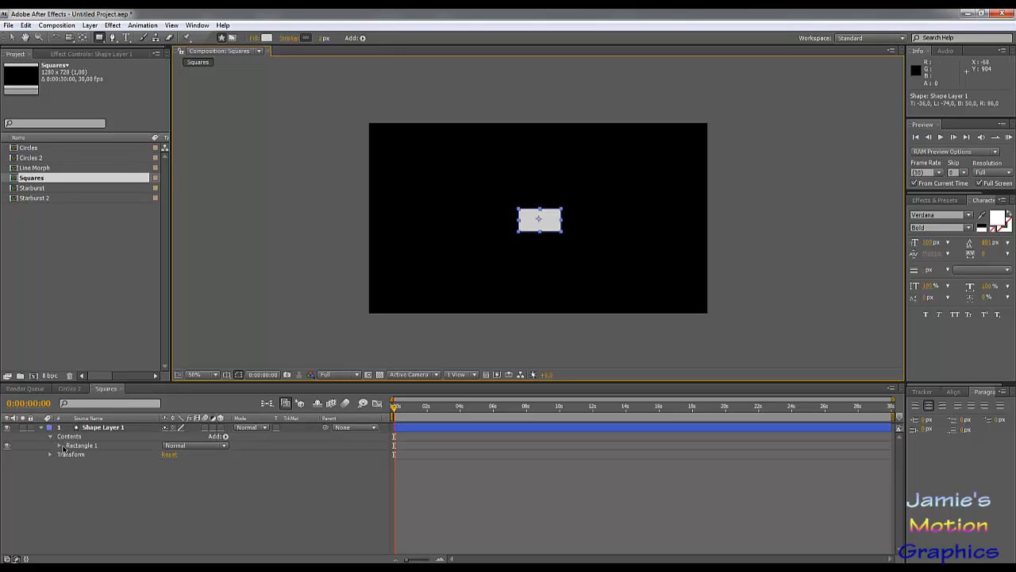
pyautogui.click(60, 445)
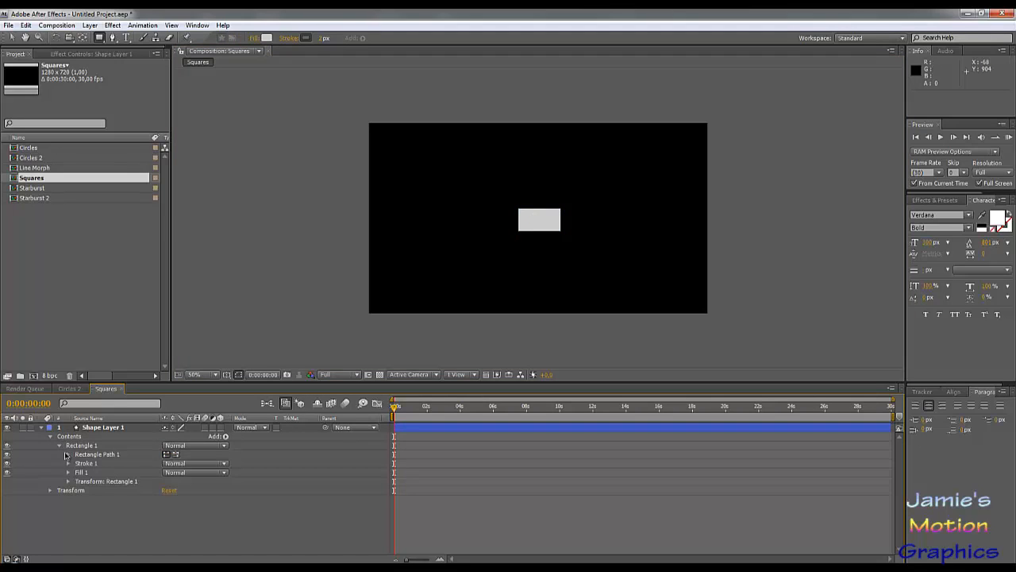
pyautogui.click(67, 454)
pyautogui.click(179, 463)
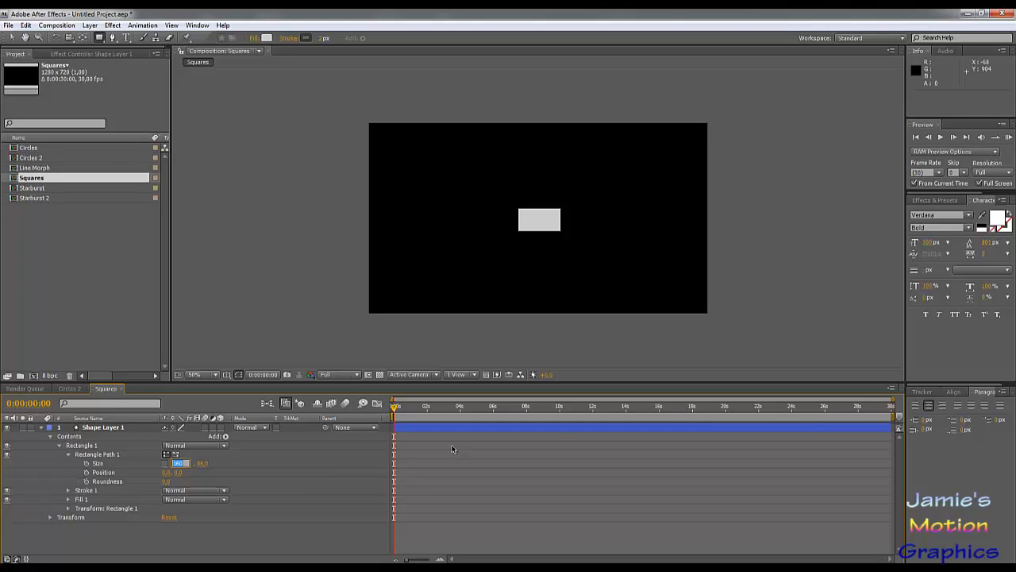
pyautogui.press('Tab')
pyautogui.write('80')
pyautogui.press('Tab')
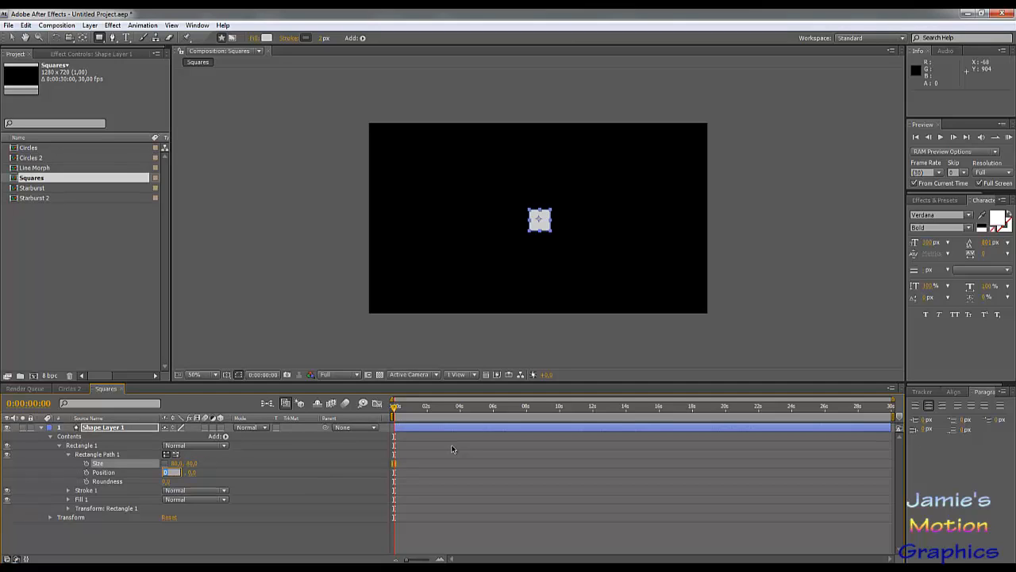
# Centre the square by setting the Position in its Rectangle 1 transform to 0, 0.
pyautogui.click(68, 508)
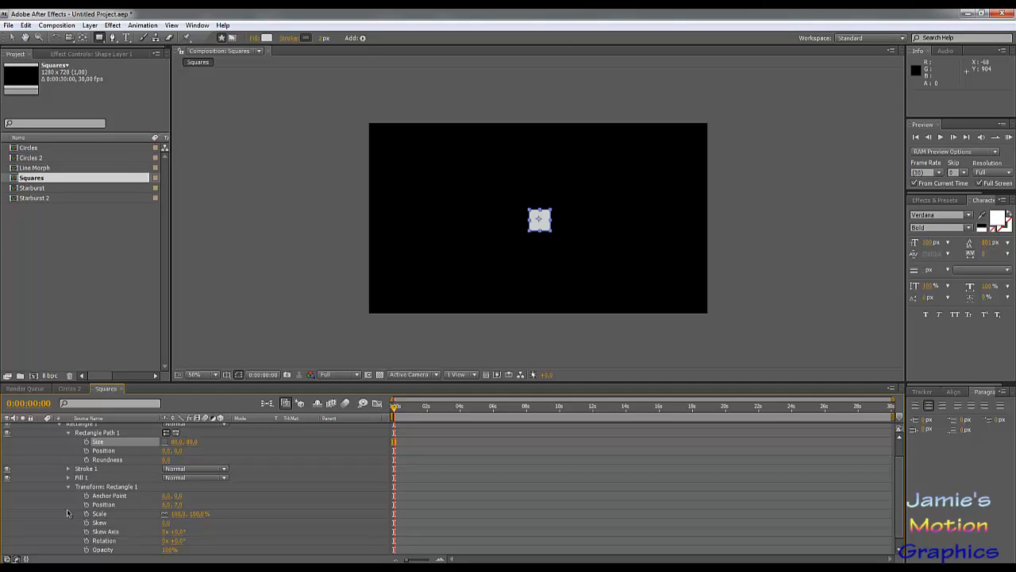
pyautogui.click(176, 506)
pyautogui.write('0')
pyautogui.press('Tab')
pyautogui.write('0')
pyautogui.press('Tab')
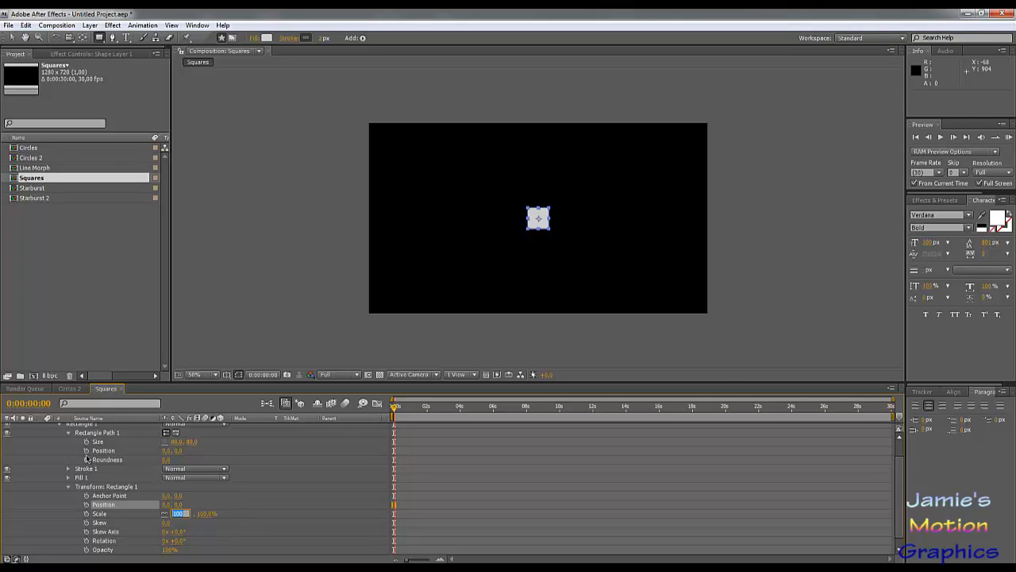
# Add a Repeater to the square and set the repeater transform's Position X to 0.
pyautogui.scroll(1, 166, 443)
pyautogui.click(226, 435)
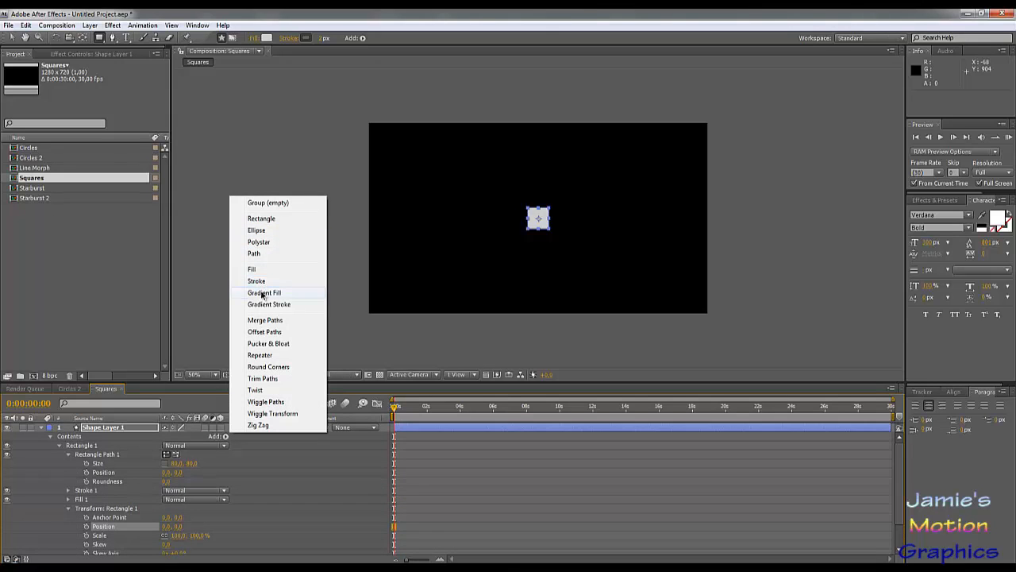
pyautogui.click(263, 355)
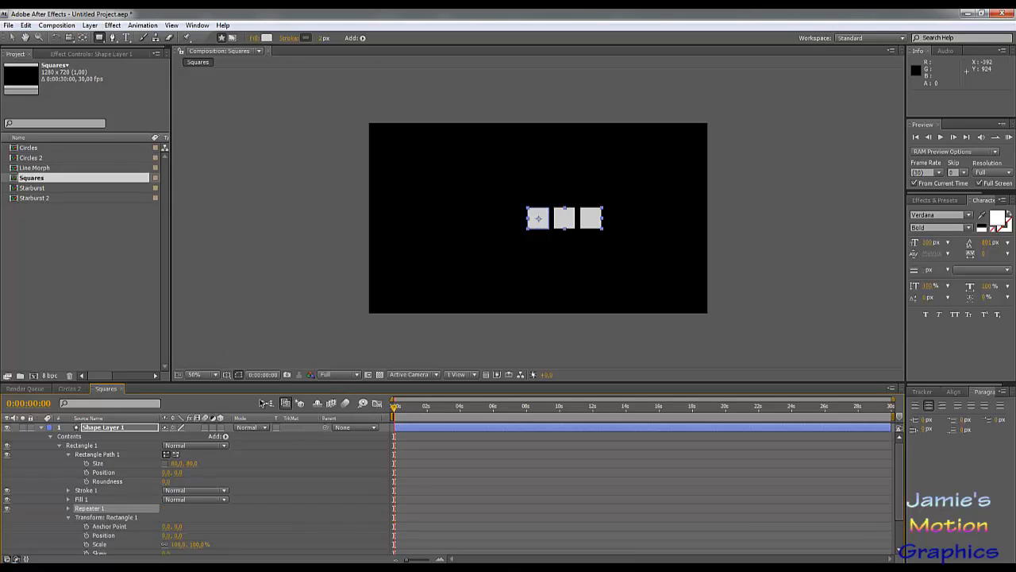
pyautogui.scroll(-2, 195, 531)
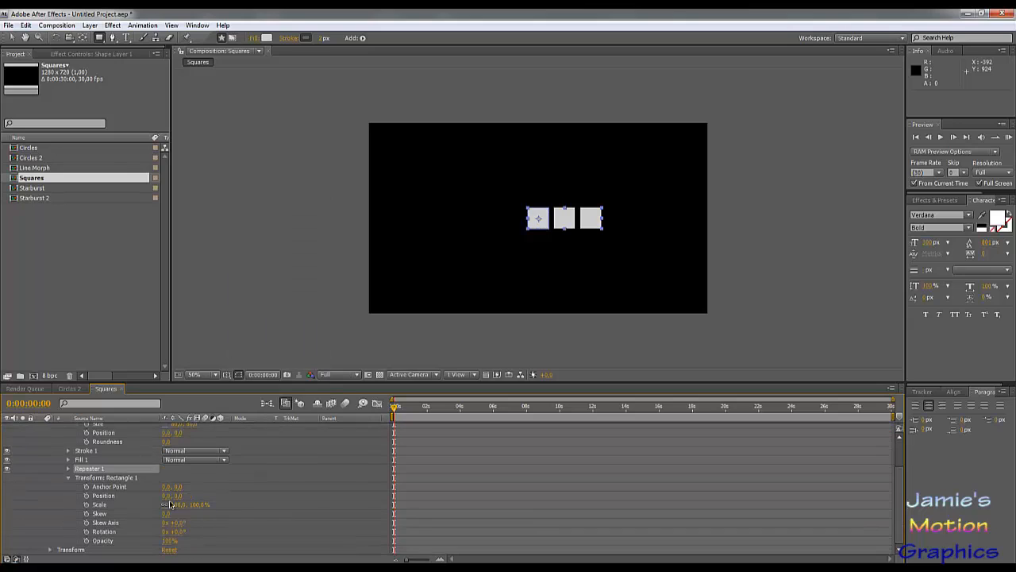
pyautogui.click(69, 469)
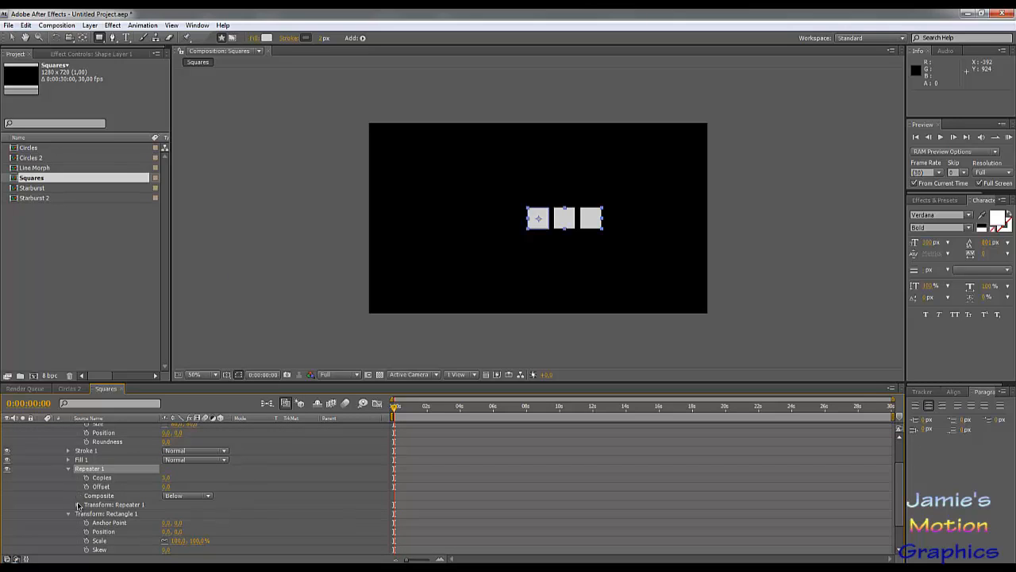
pyautogui.click(169, 514)
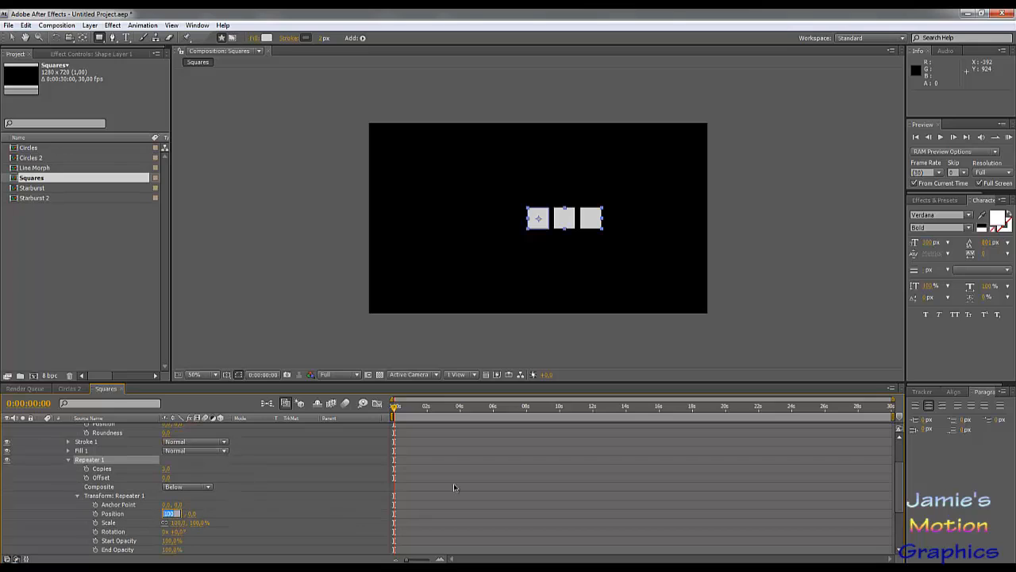
pyautogui.write('0')
pyautogui.press('Return')
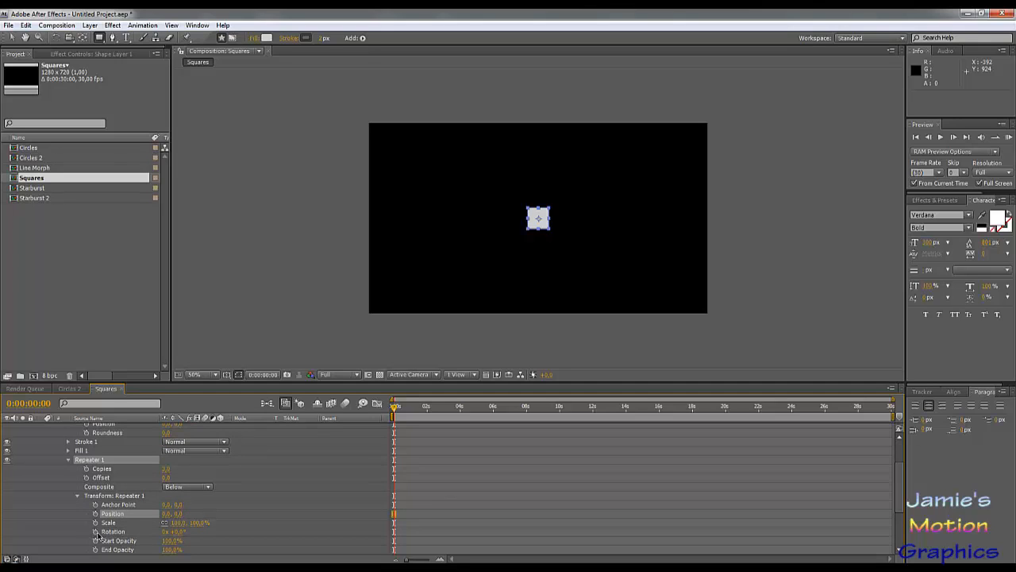
# Give the repeater's Rotation an expression dividing 360 by its Copies property: 360/content("Rectangle 1").content("Repeater 1").copies.
pyautogui.keyDown('alt'); pyautogui.click(95, 531); pyautogui.keyUp('alt')
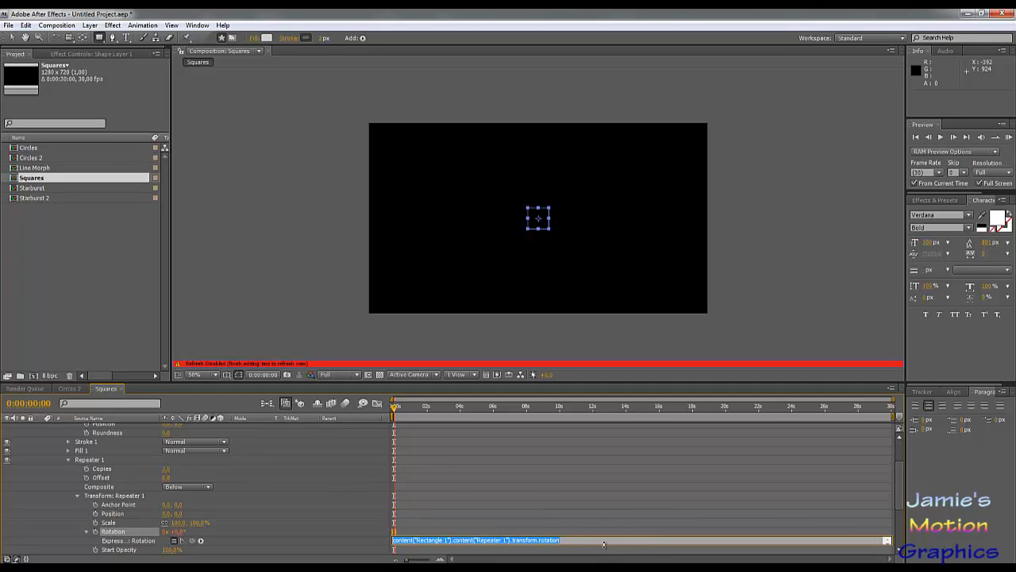
pyautogui.press('BackSpace')
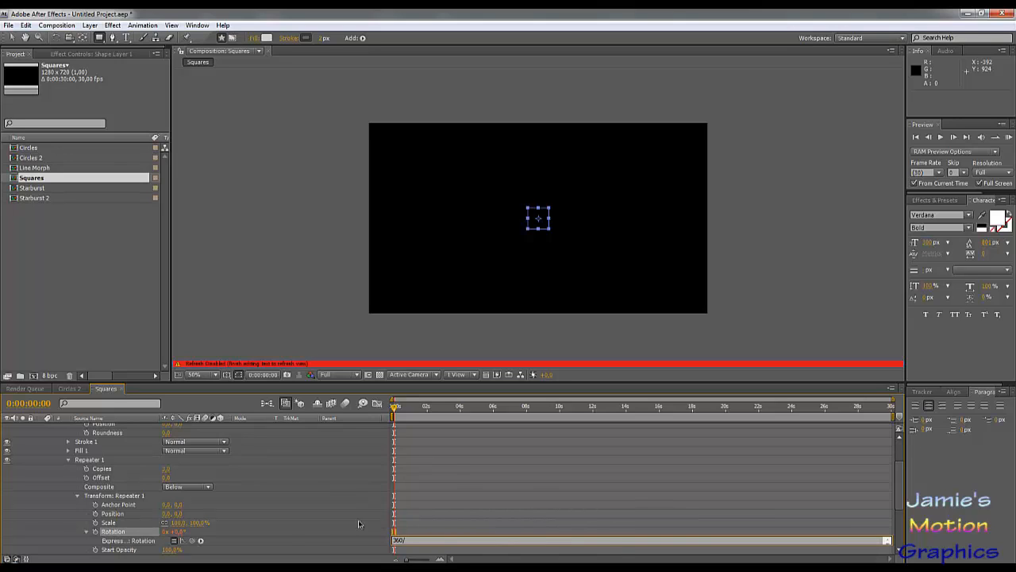
pyautogui.moveTo(191, 539); pyautogui.dragTo(166, 471)
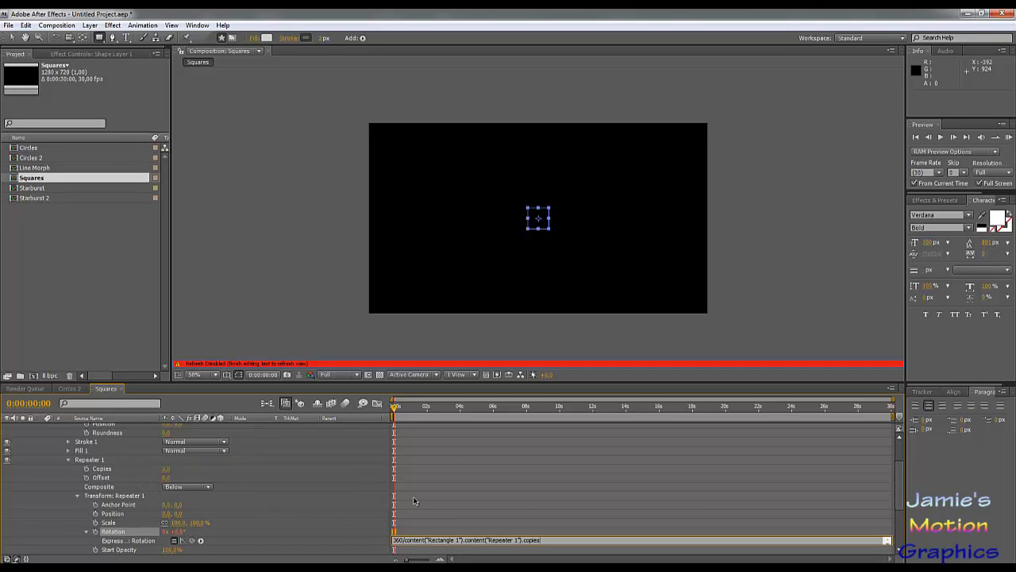
pyautogui.moveTo(423, 411); pyautogui.dragTo(471, 410)
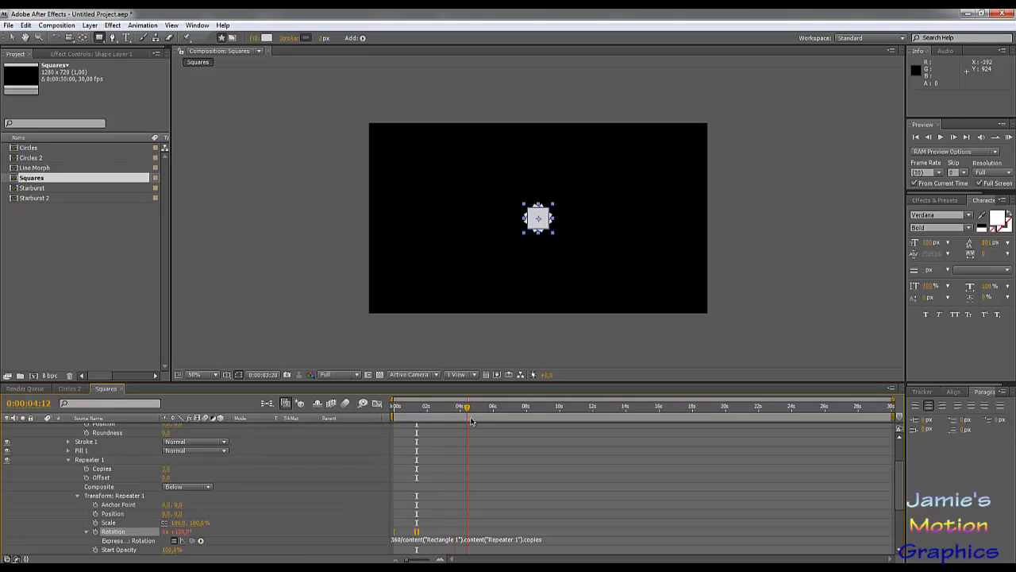
# Set the repeater's Copies to 15.
pyautogui.click(165, 470)
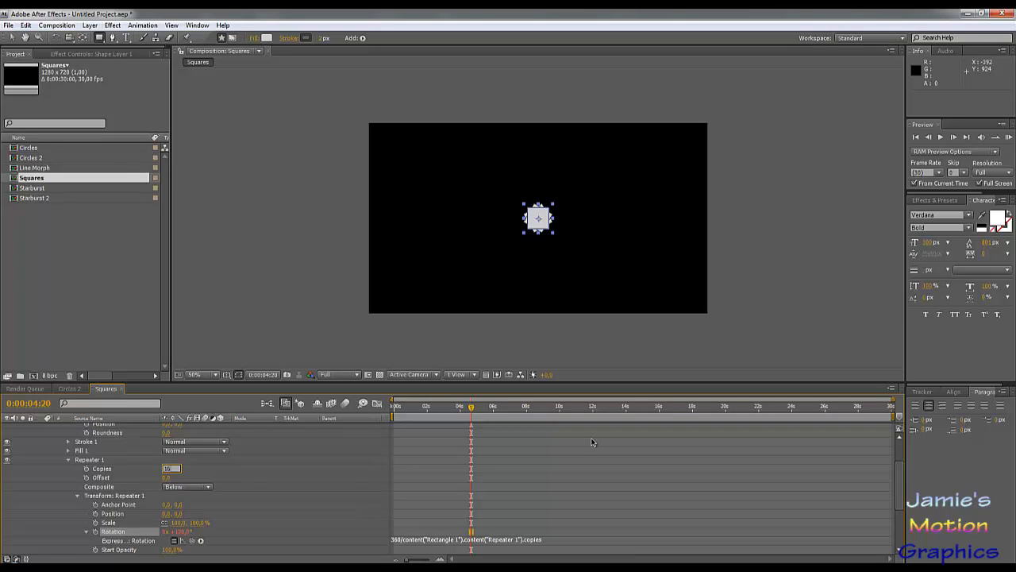
pyautogui.write('15')
pyautogui.press('Return')
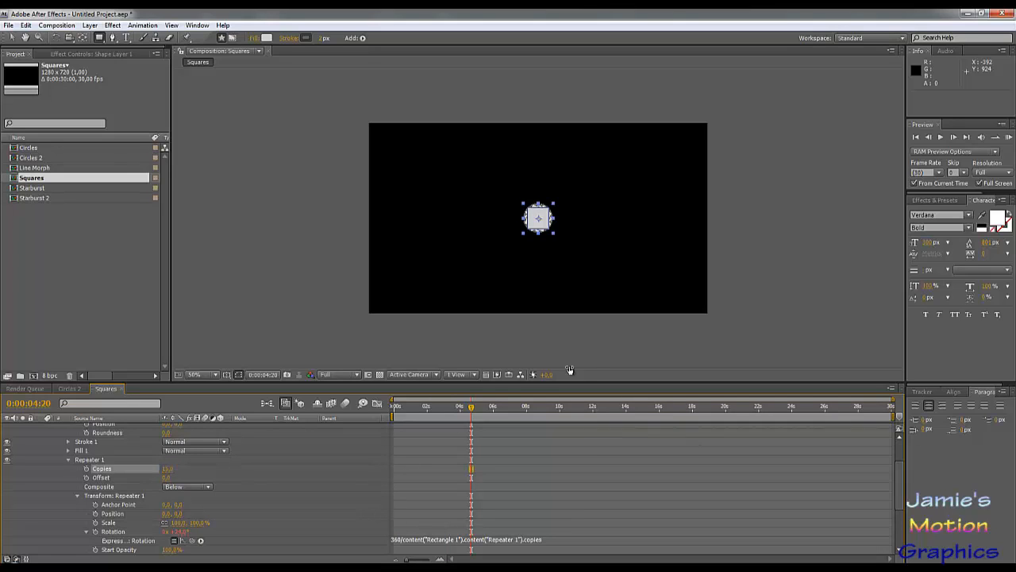
# Spread the squares into a ring with a path Position Y of about -178, and set their Size to 60, 60.
pyautogui.scroll(3, 241, 455)
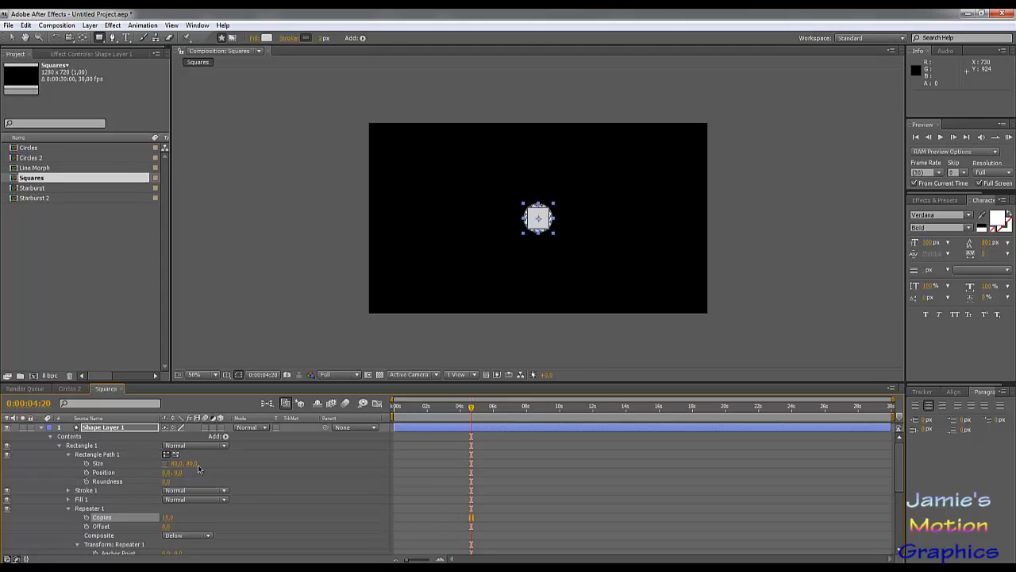
pyautogui.moveTo(183, 473)
pyautogui.mouseDown()
pyautogui.moveTo(58, 473)
pyautogui.moveTo(79, 476)
pyautogui.mouseUp()
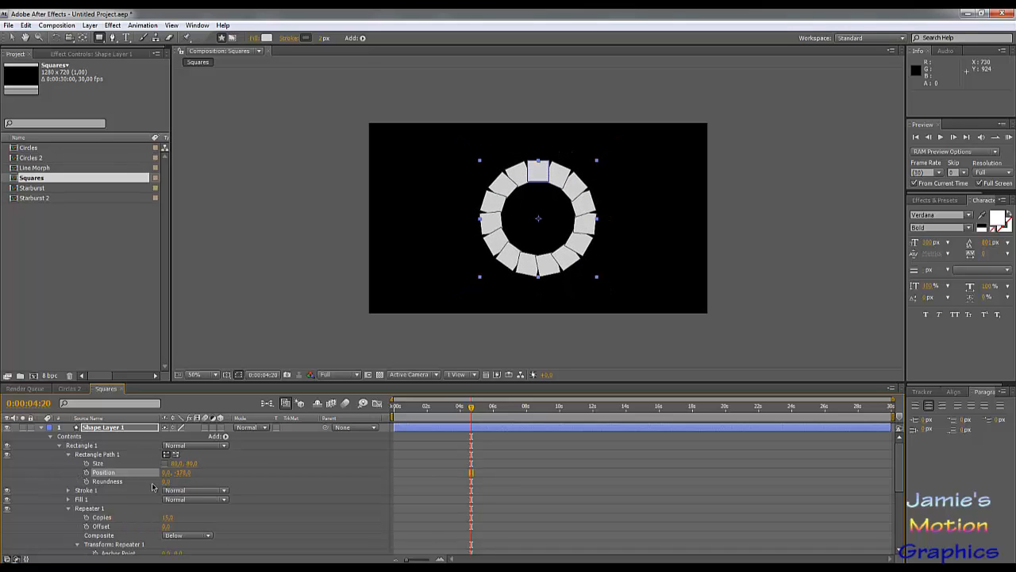
pyautogui.click(176, 463)
pyautogui.write('60')
pyautogui.press('Return')
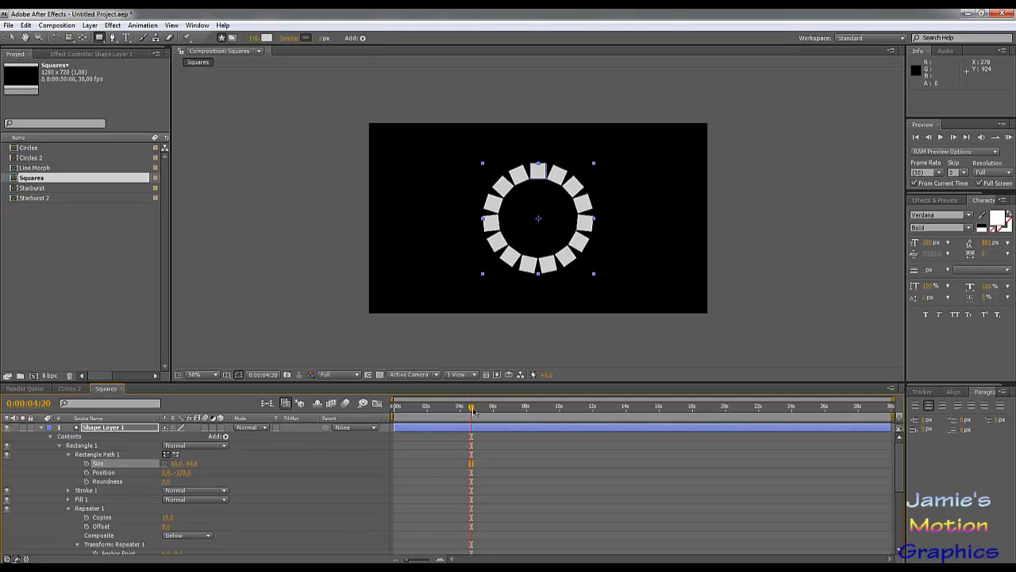
# Zoom the timeline in to the first four seconds and add Size, Position and Roundness keyframes for the rectangle path at 0:00:01:00.
pyautogui.moveTo(473, 409); pyautogui.dragTo(394, 407)
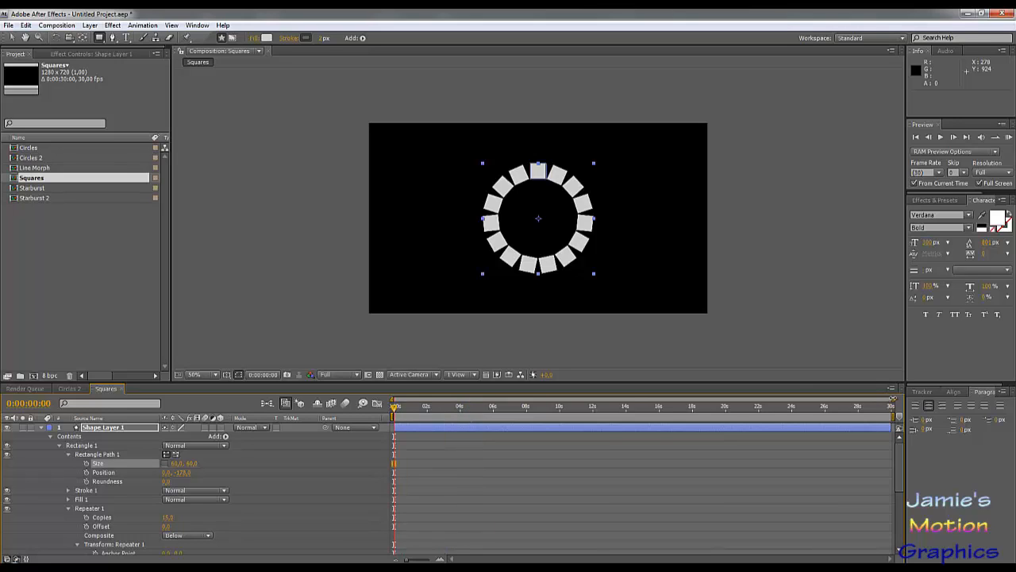
pyautogui.moveTo(892, 397); pyautogui.dragTo(459, 397)
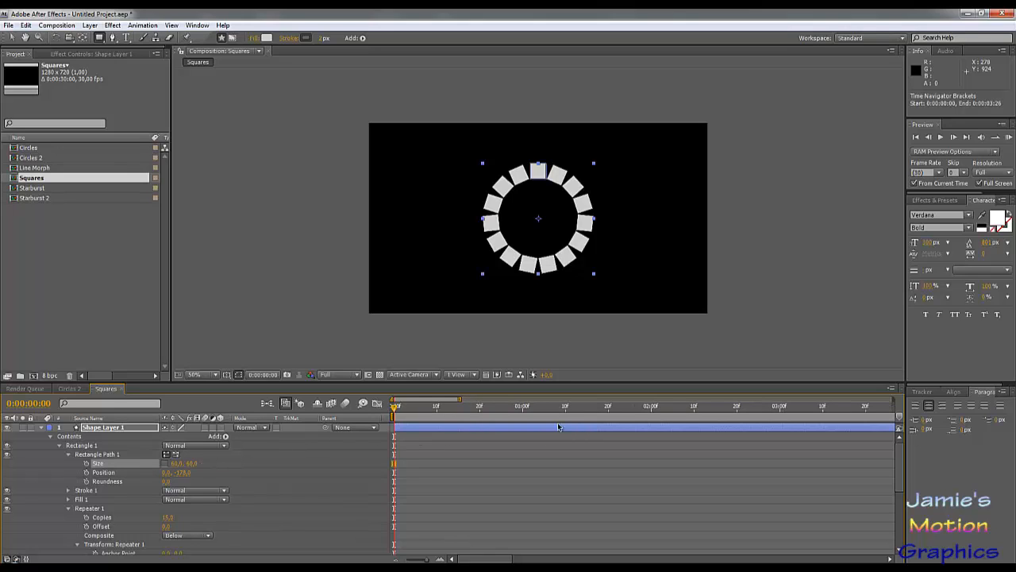
pyautogui.click(522, 407)
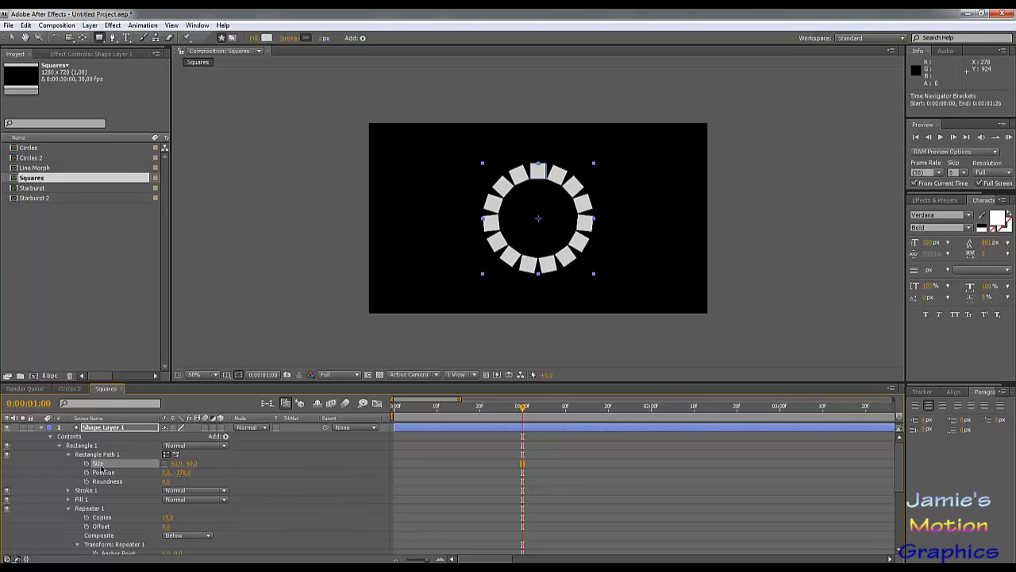
pyautogui.click(88, 463)
pyautogui.click(87, 473)
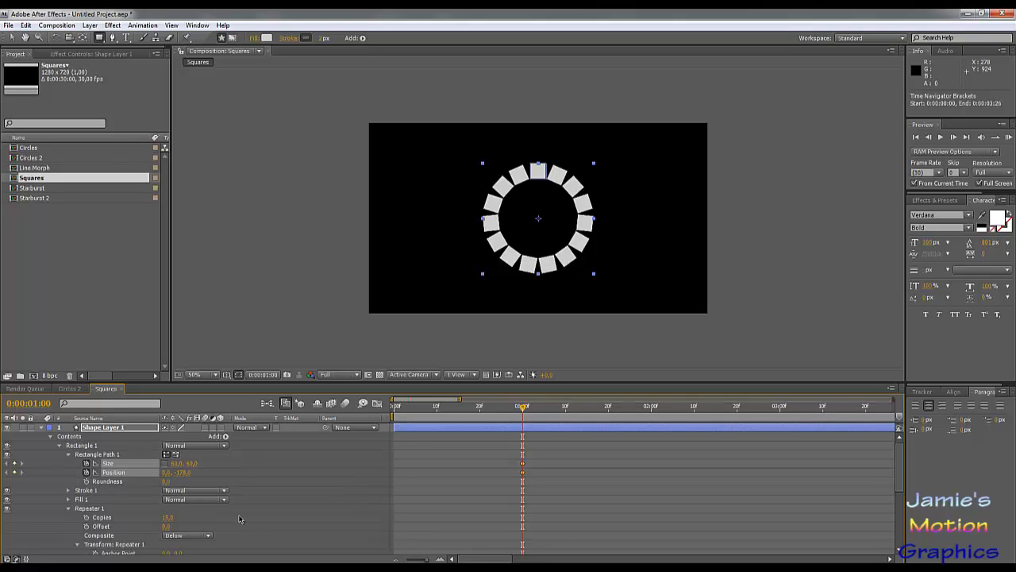
pyautogui.click(88, 481)
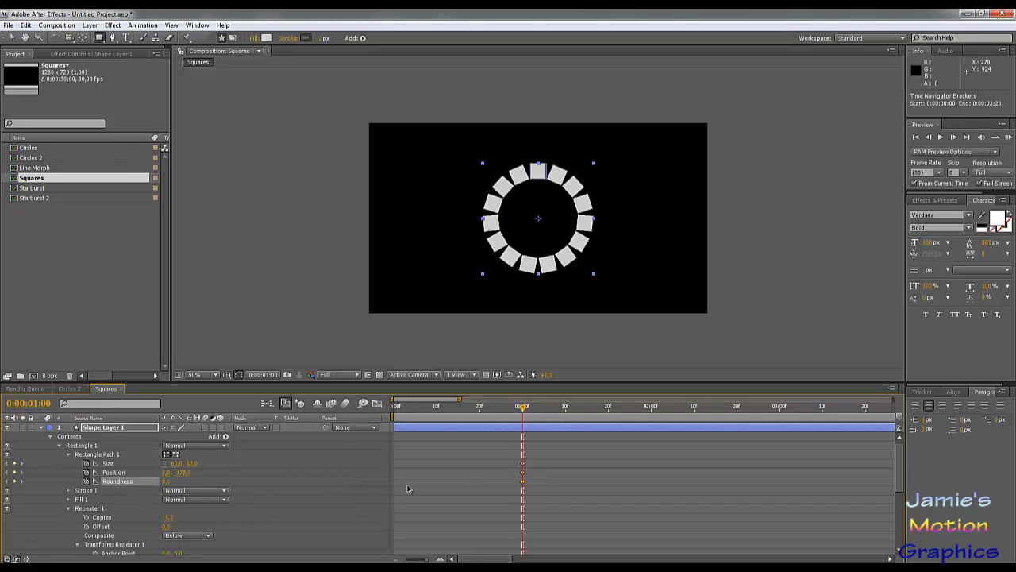
# At 0:00:00:00, set the rectangle path's Position Y to 0 so the squares start from the centre.
pyautogui.moveTo(499, 410); pyautogui.dragTo(371, 422)
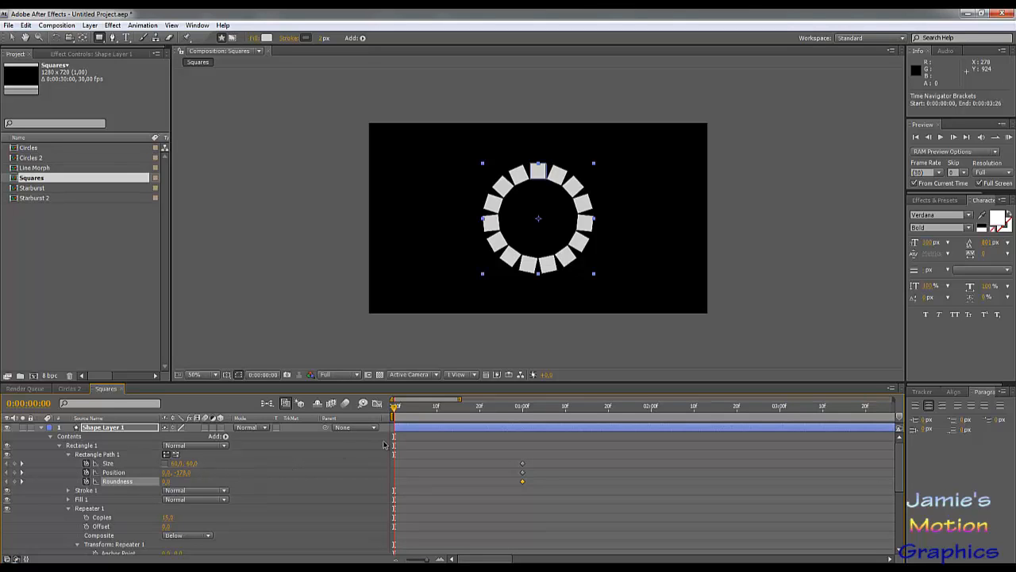
pyautogui.click(184, 473)
pyautogui.write('0')
pyautogui.press('Return')
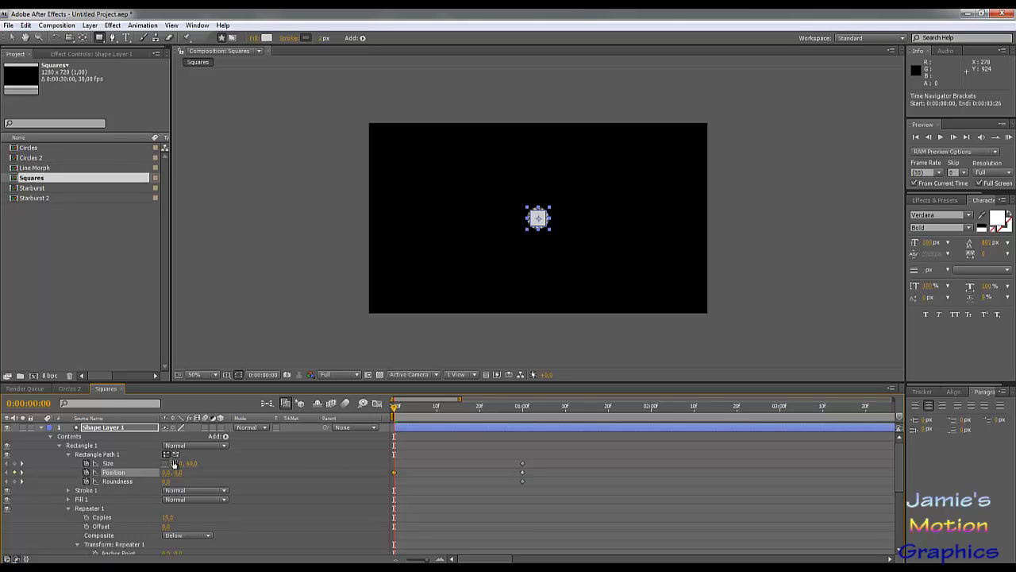
# At 0:00:00:00, set the rectangle path's Size width to 0 with its height kept at 60, and check the motion.
pyautogui.click(172, 463)
pyautogui.write('0')
pyautogui.press('Return')
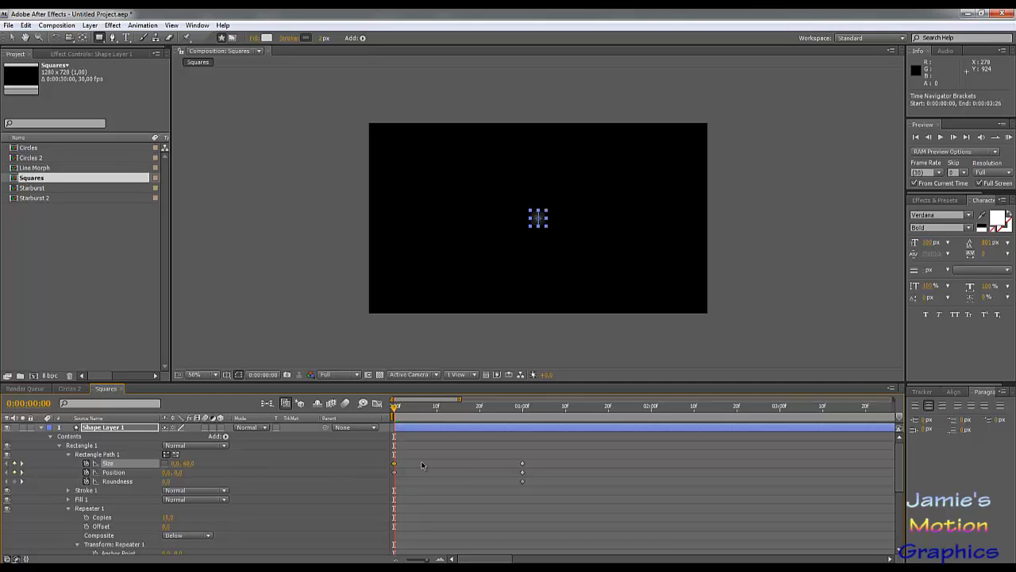
pyautogui.moveTo(394, 407); pyautogui.dragTo(467, 420)
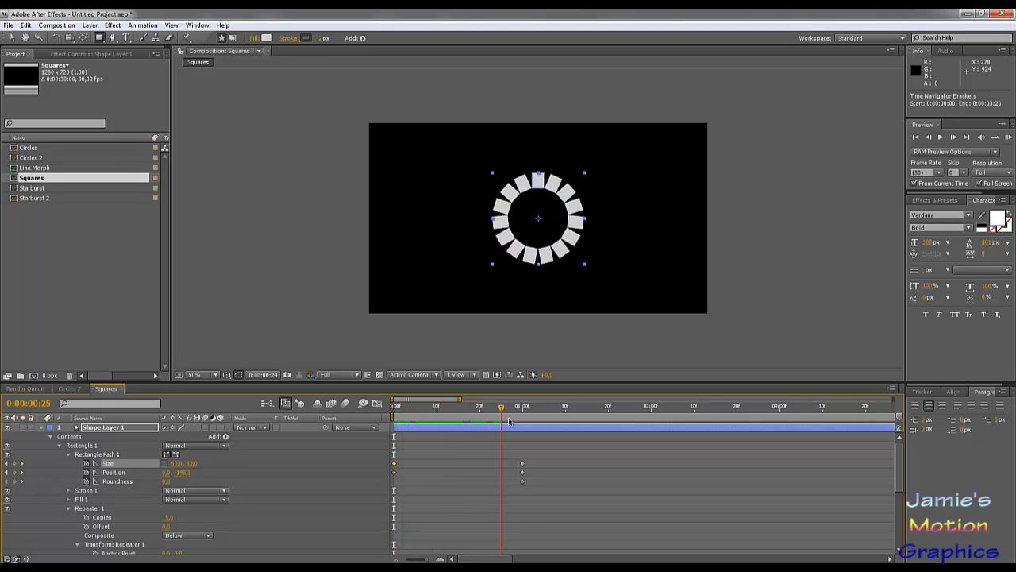
# Add a rectangle path Position keyframe at 0:00:00:10 with Y set to -100.
pyautogui.moveTo(481, 433); pyautogui.dragTo(434, 445)
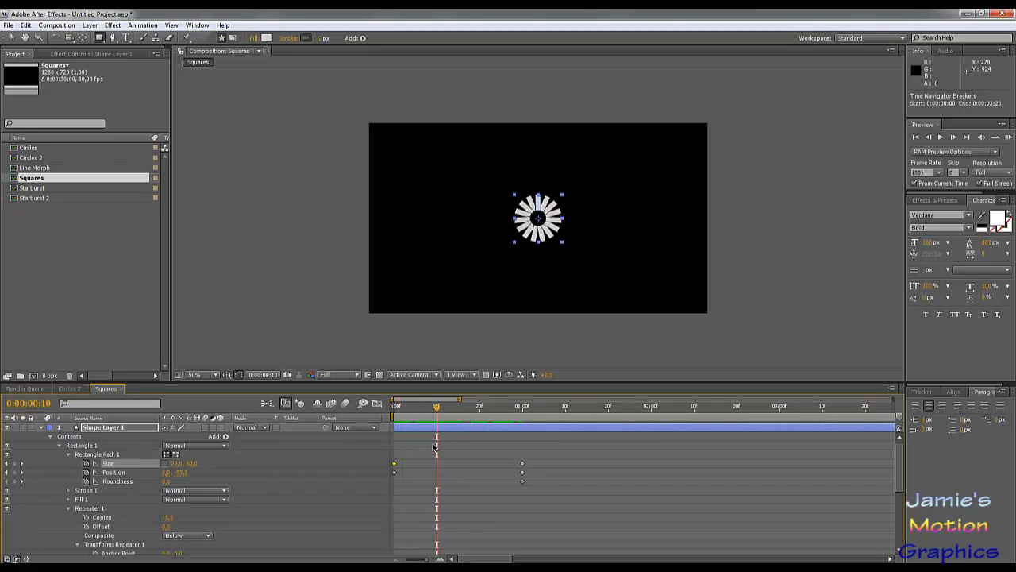
pyautogui.click(182, 473)
pyautogui.write('-100')
pyautogui.press('Return')
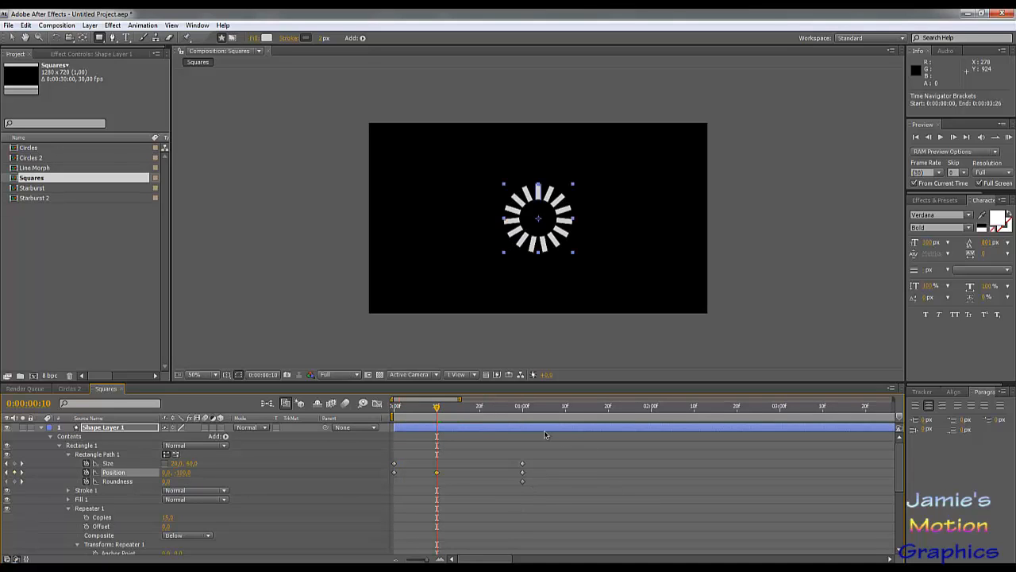
# Add a rectangle path Position keyframe at 0:00:00:20 with Y set to 150.
pyautogui.click(480, 412)
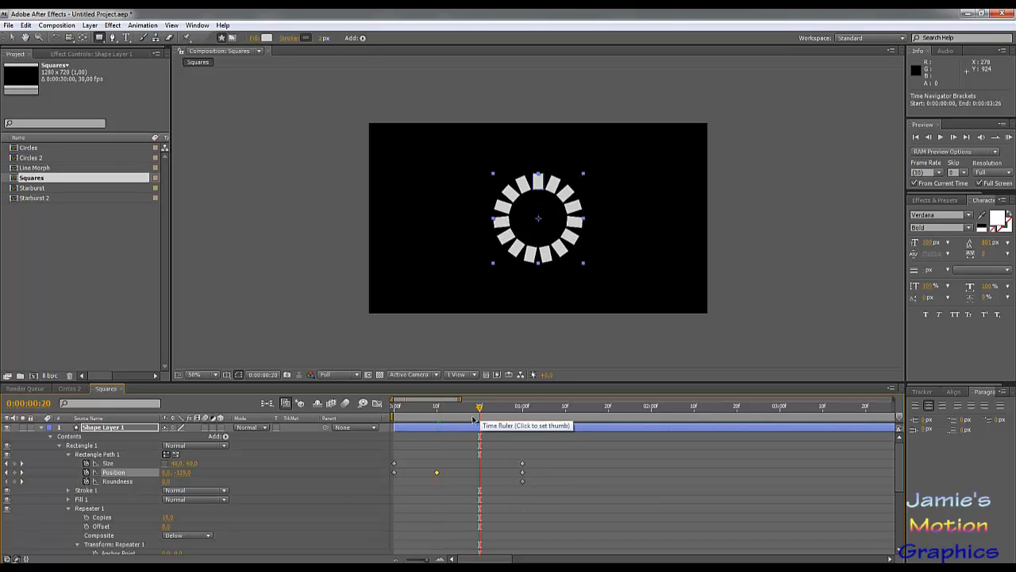
pyautogui.click(181, 473)
pyautogui.write('150')
pyautogui.press('Return')
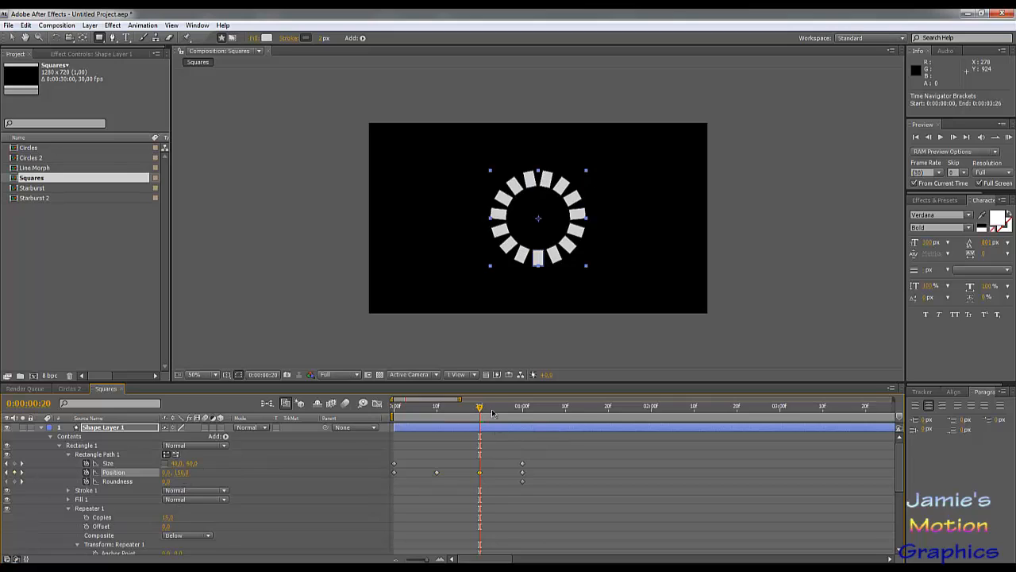
# At 0:00:01:00, set the rectangle path's Position Y to about -768 so the squares leave the frame, and review the animation.
pyautogui.moveTo(493, 412); pyautogui.dragTo(522, 418)
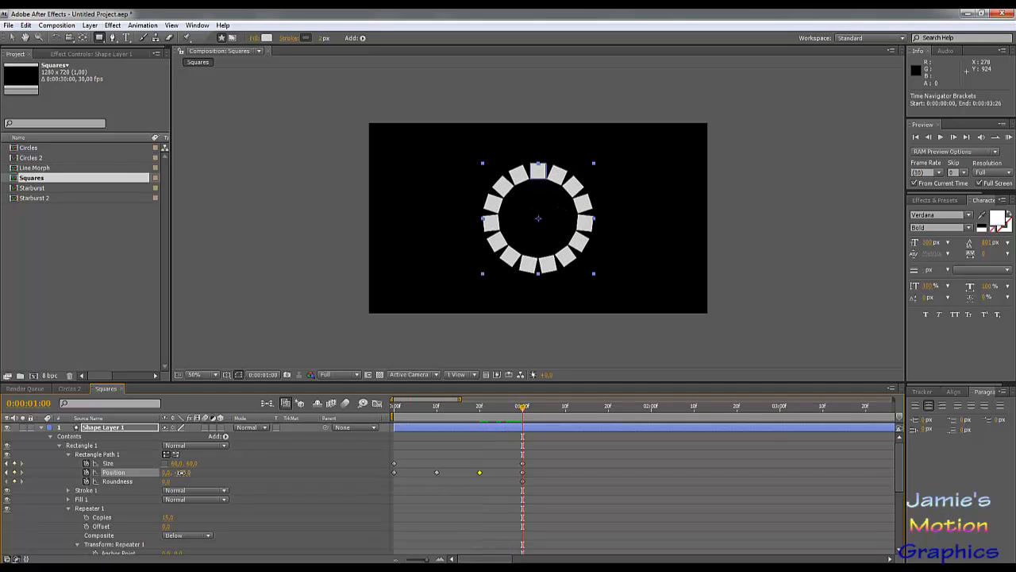
pyautogui.moveTo(182, 472); pyautogui.dragTo(652, 501)
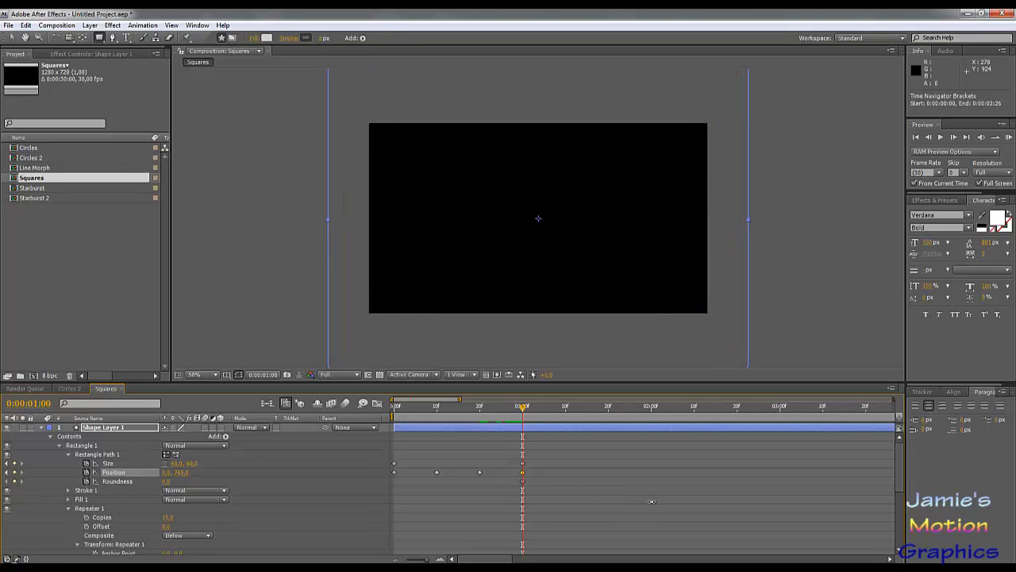
pyautogui.moveTo(471, 412); pyautogui.dragTo(523, 468)
pyautogui.press('Left')
pyautogui.press('Return')
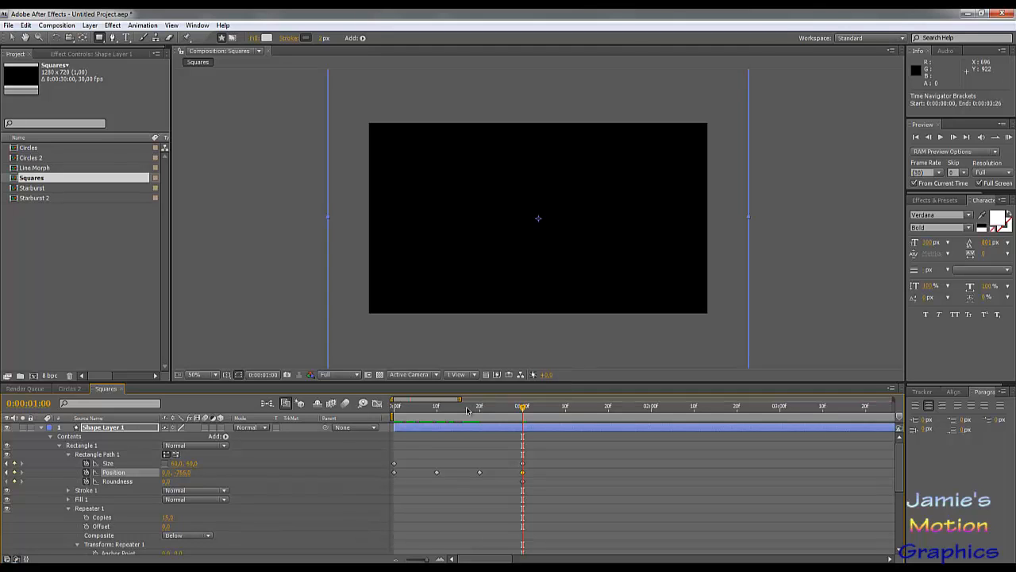
pyautogui.moveTo(436, 409); pyautogui.dragTo(385, 480)
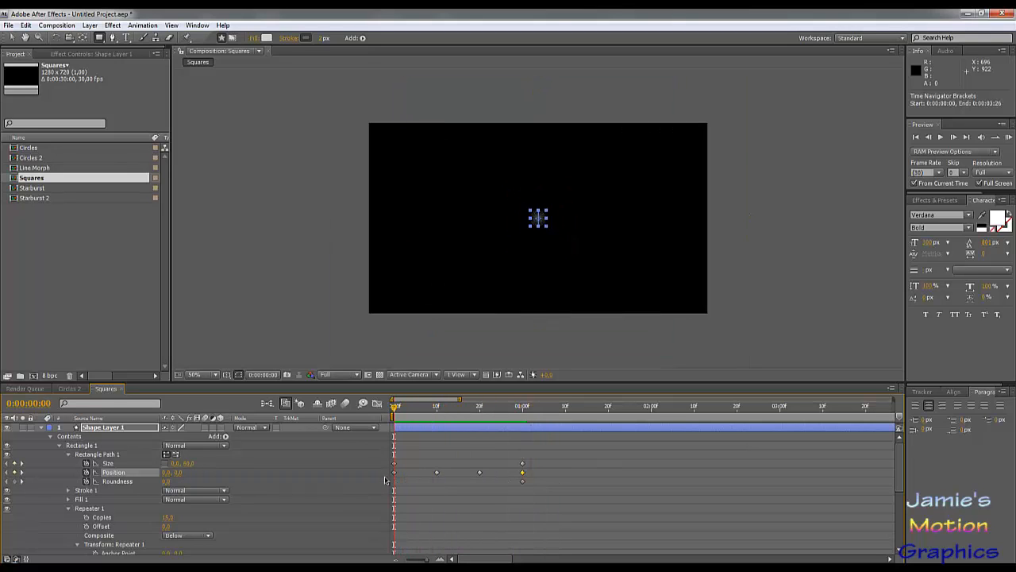
# Set the height in the Rectangle Path 1 Size keyframe at frame 0 to 100.
pyautogui.click(196, 464)
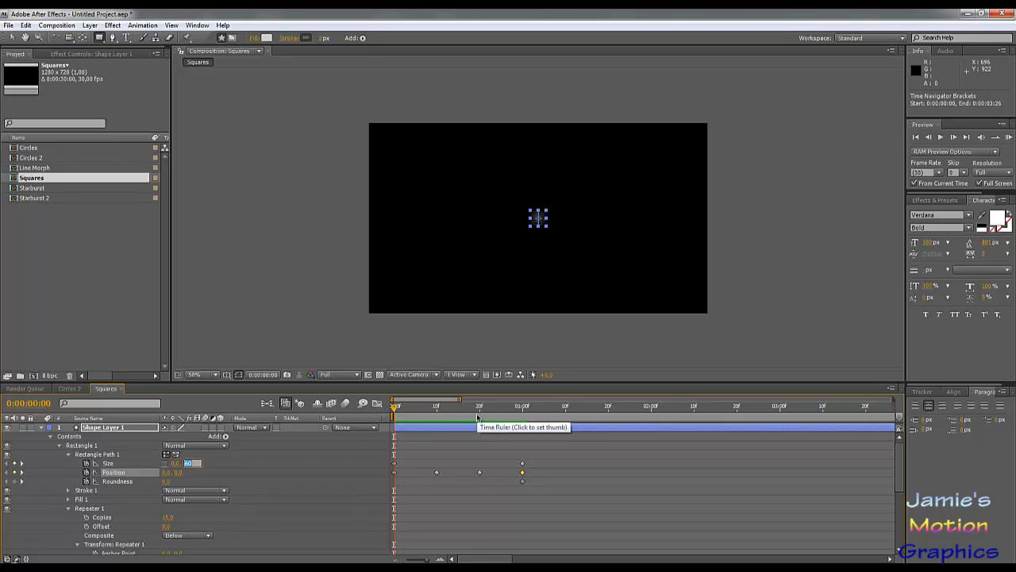
pyautogui.write('100')
pyautogui.press('Return')
# Add a rectangle Size keyframe of 100, 0 at frame 10.
pyautogui.click(436, 409)
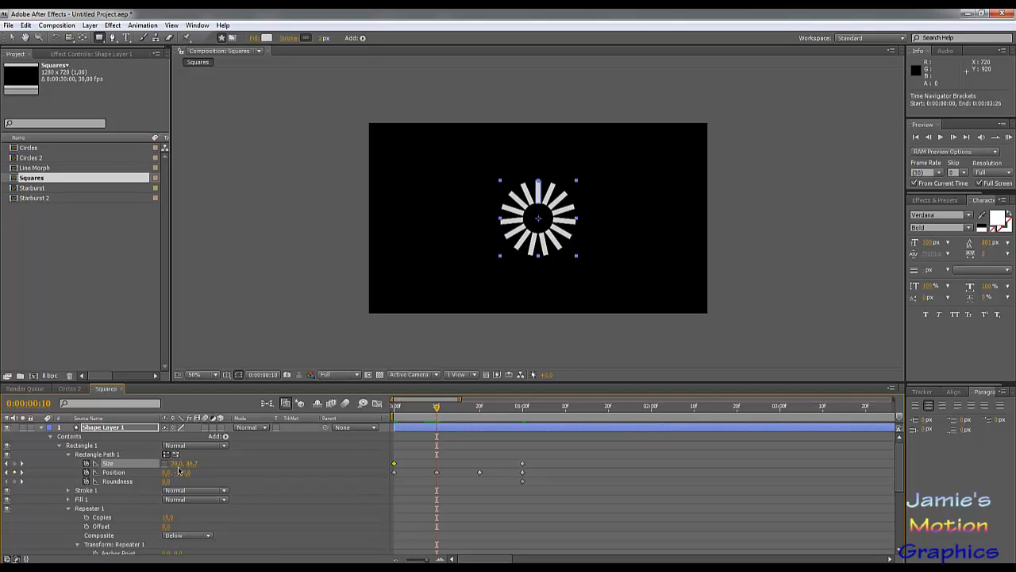
pyautogui.click(177, 464)
pyautogui.write('100')
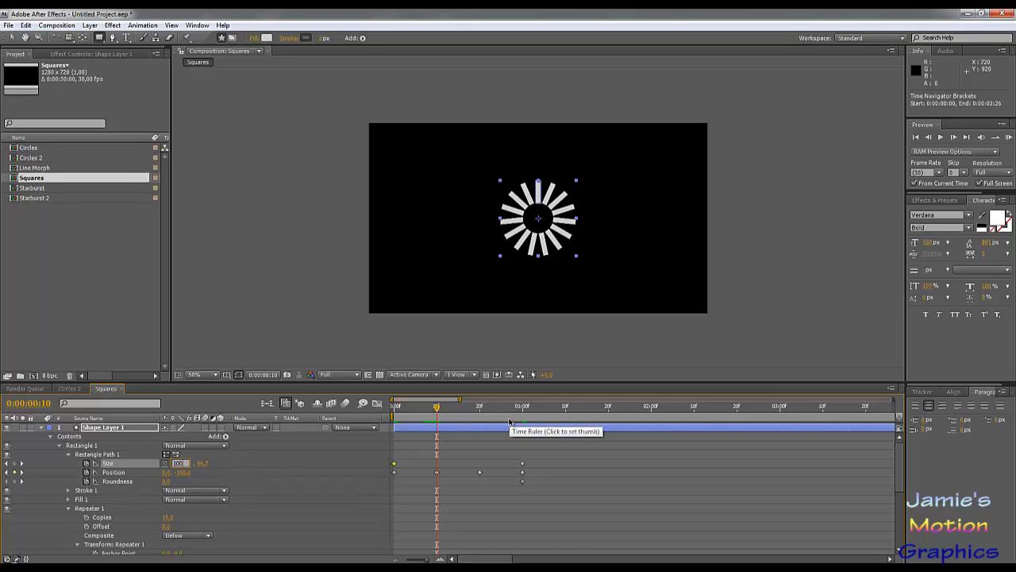
pyautogui.press('Tab')
pyautogui.write('0')
pyautogui.press('Tab')
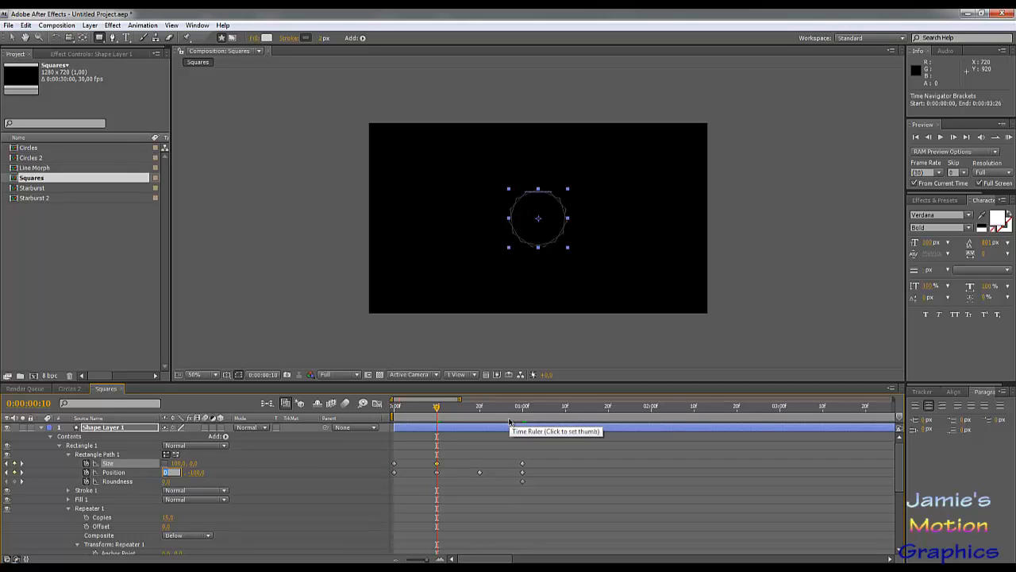
# Add a rectangle Size keyframe of 0, 100 at frame 20.
pyautogui.click(480, 418)
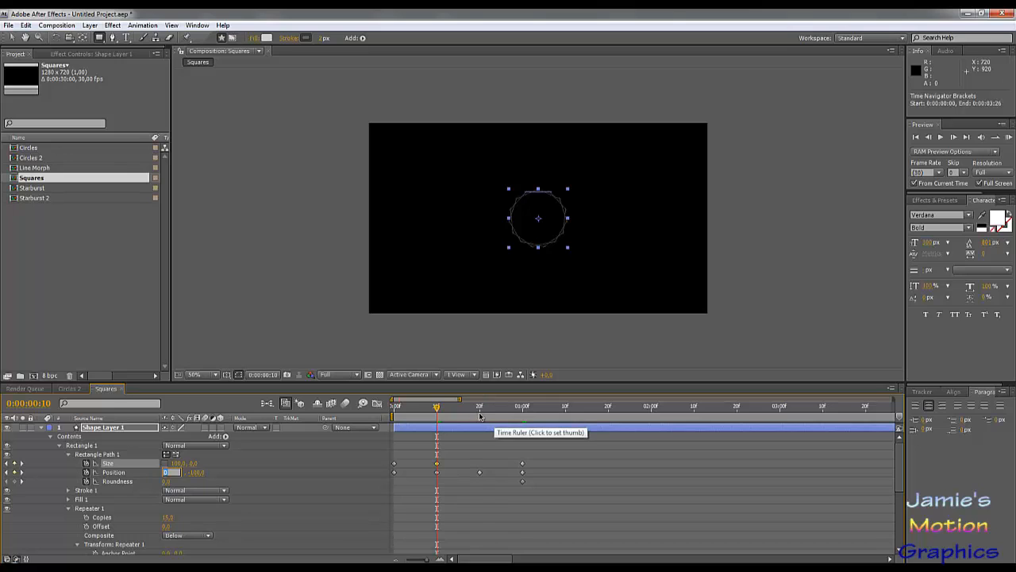
pyautogui.click(176, 463)
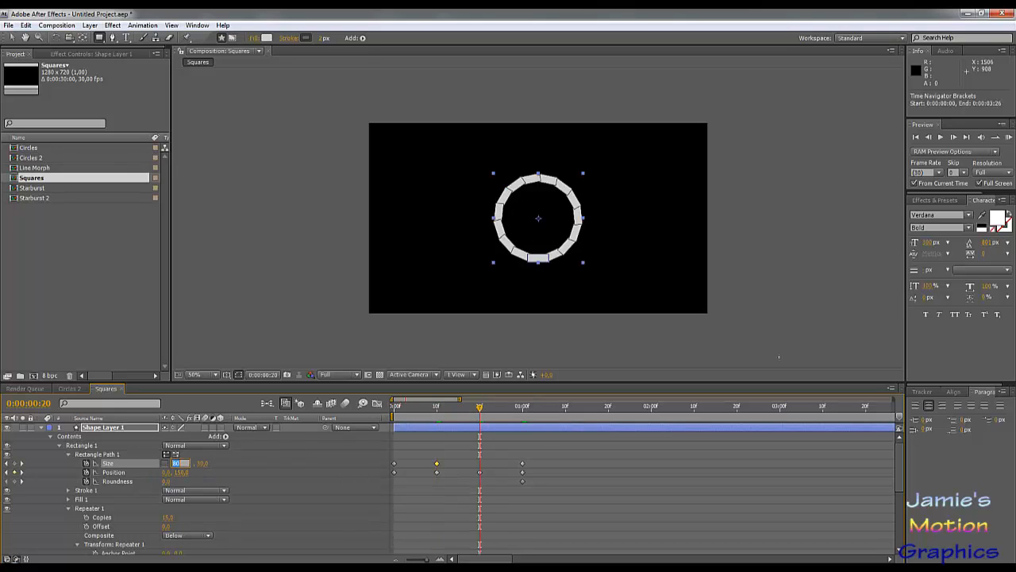
pyautogui.press('Tab')
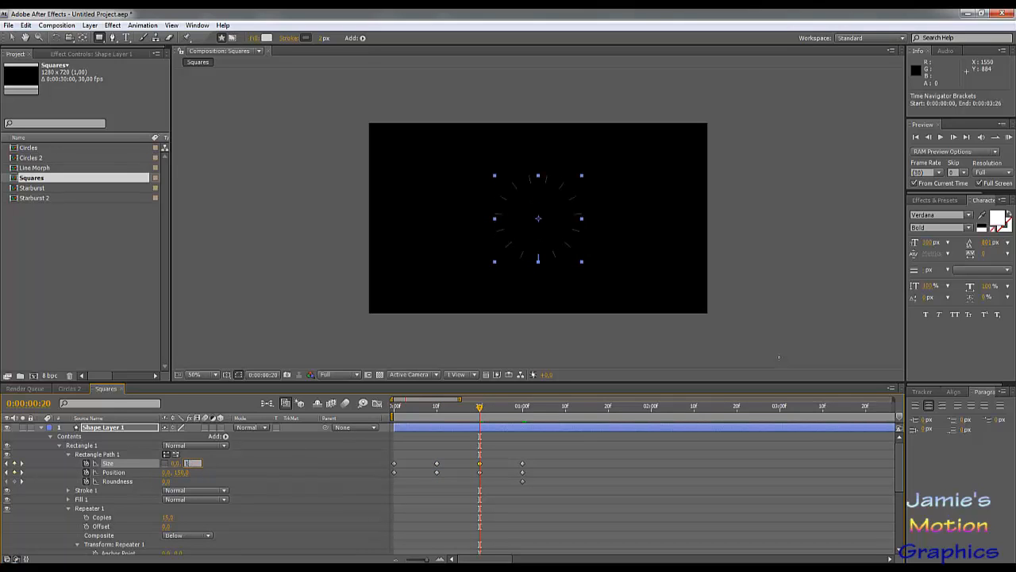
pyautogui.write('100')
pyautogui.press('Tab')
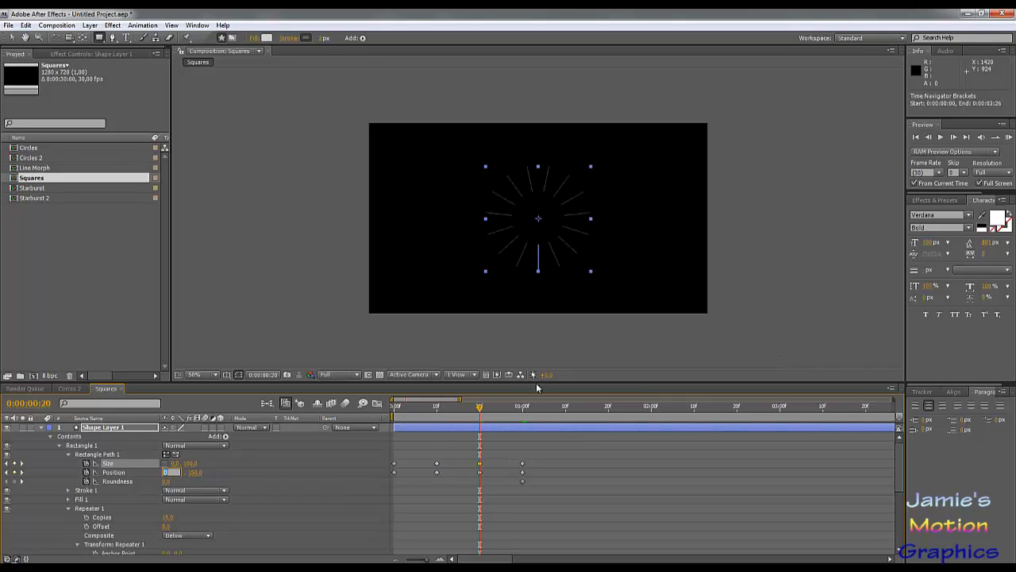
# Set the rectangle's Size keyframe at 1 second to 100, 0.
pyautogui.click(521, 411)
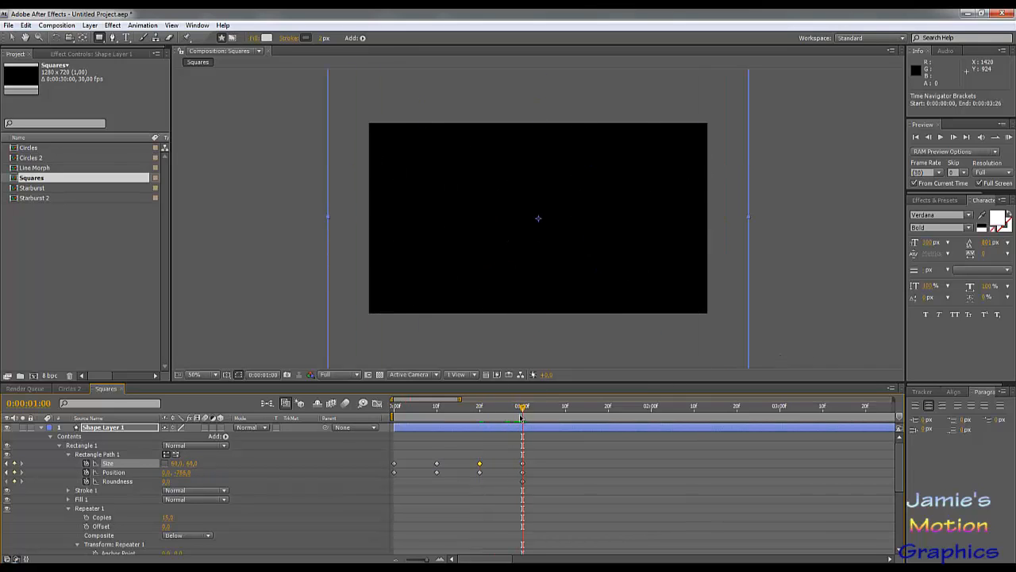
pyautogui.click(175, 463)
pyautogui.write('100')
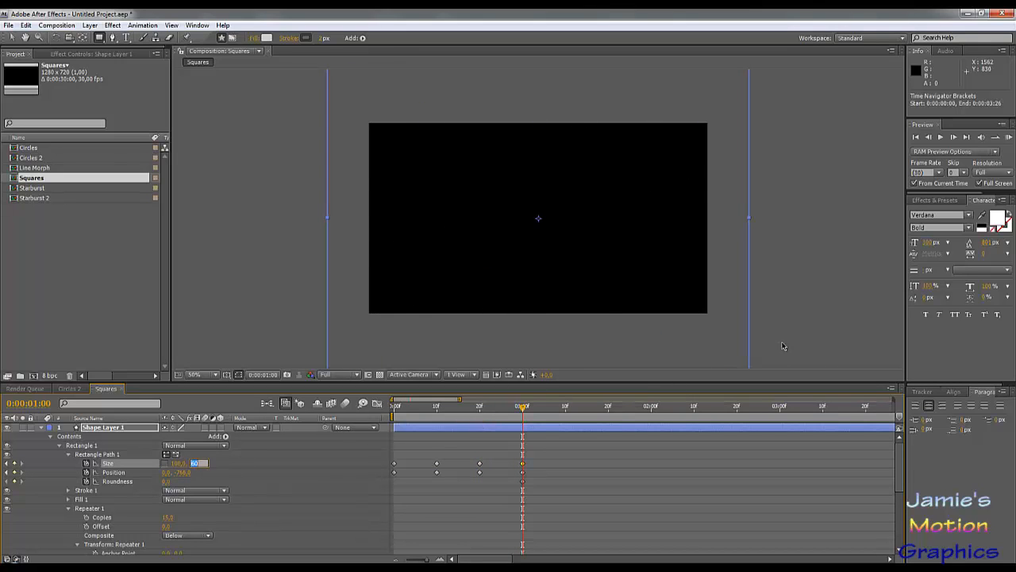
pyautogui.press('Return')
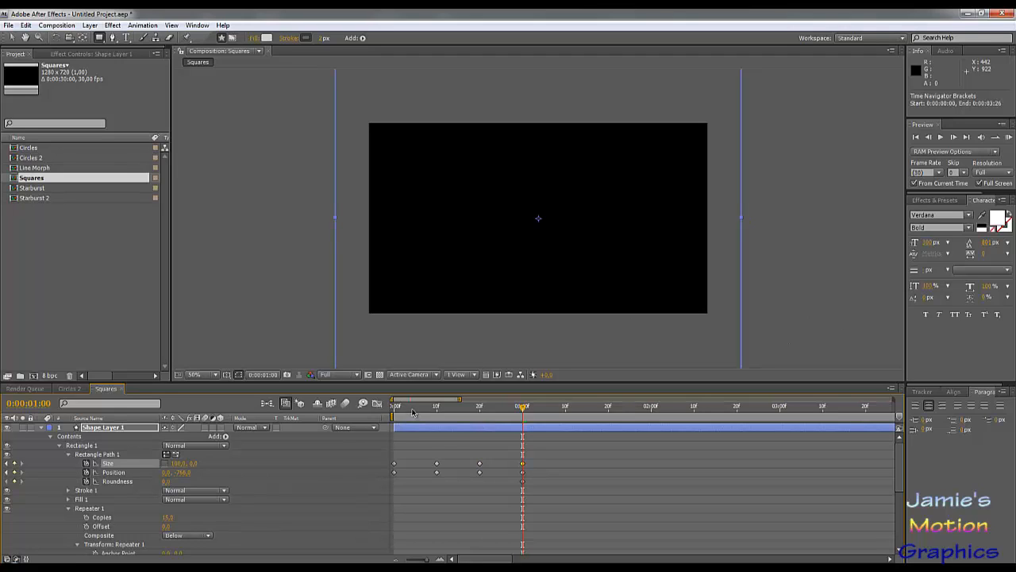
# Check the motion up to frame 25 and set Shape Layer 1's stroke width to 0 px.
pyautogui.moveTo(413, 413); pyautogui.dragTo(389, 467)
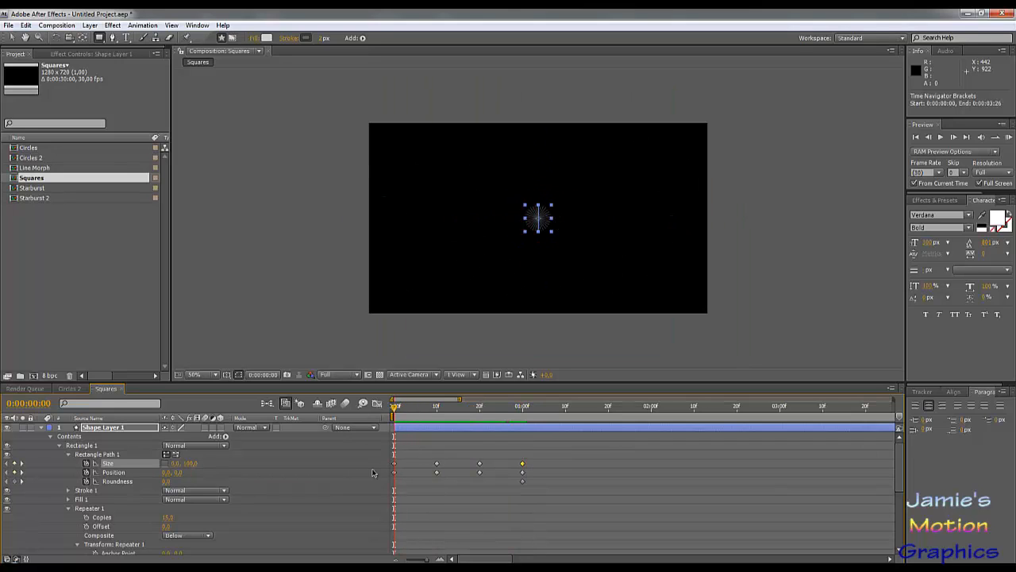
pyautogui.scroll(-2, 343, 476)
pyautogui.scroll(2, 343, 475)
pyautogui.click(430, 412)
pyautogui.moveTo(432, 415); pyautogui.dragTo(500, 450)
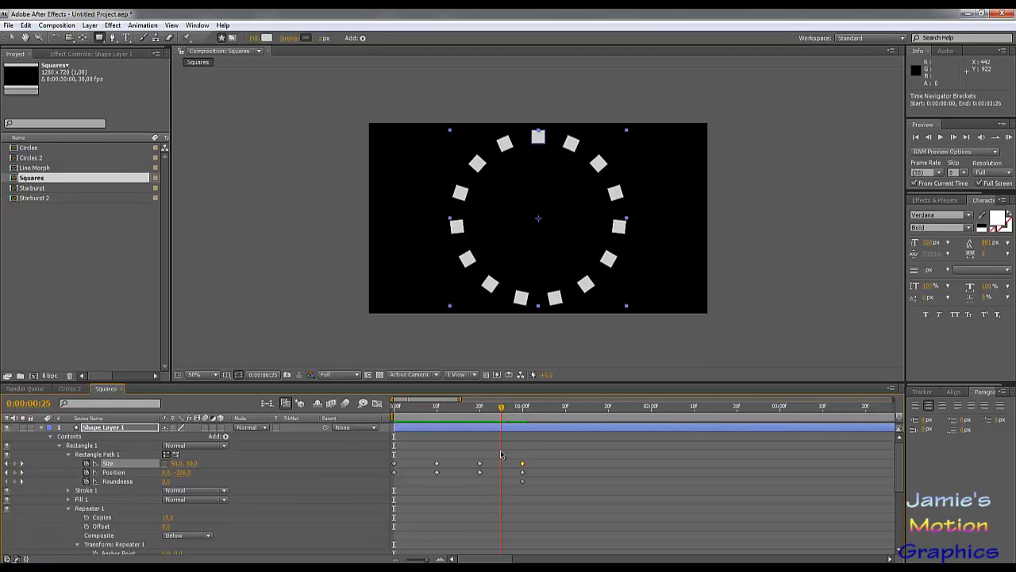
pyautogui.click(321, 38)
pyautogui.press('Return')
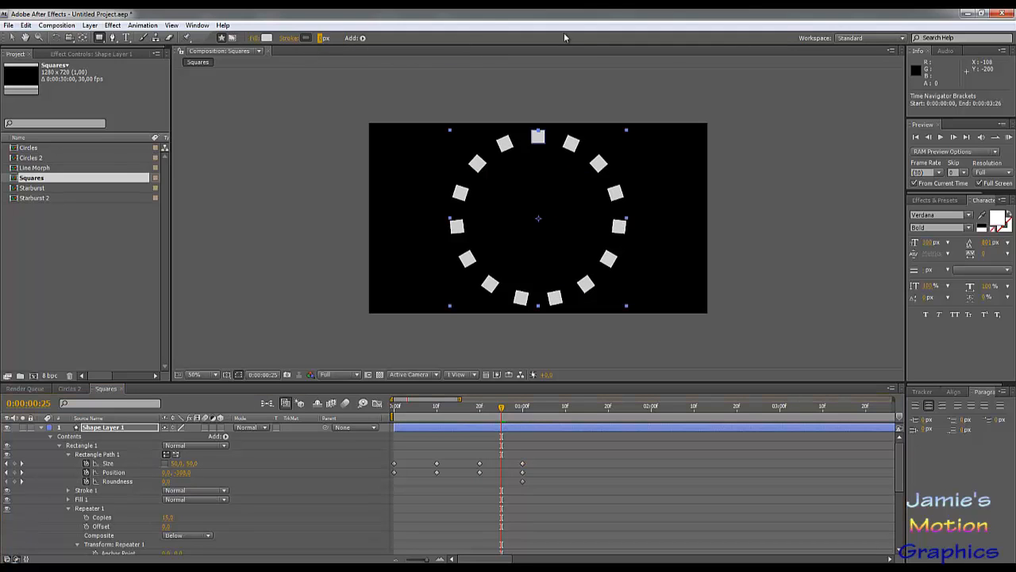
pyautogui.click(290, 39)
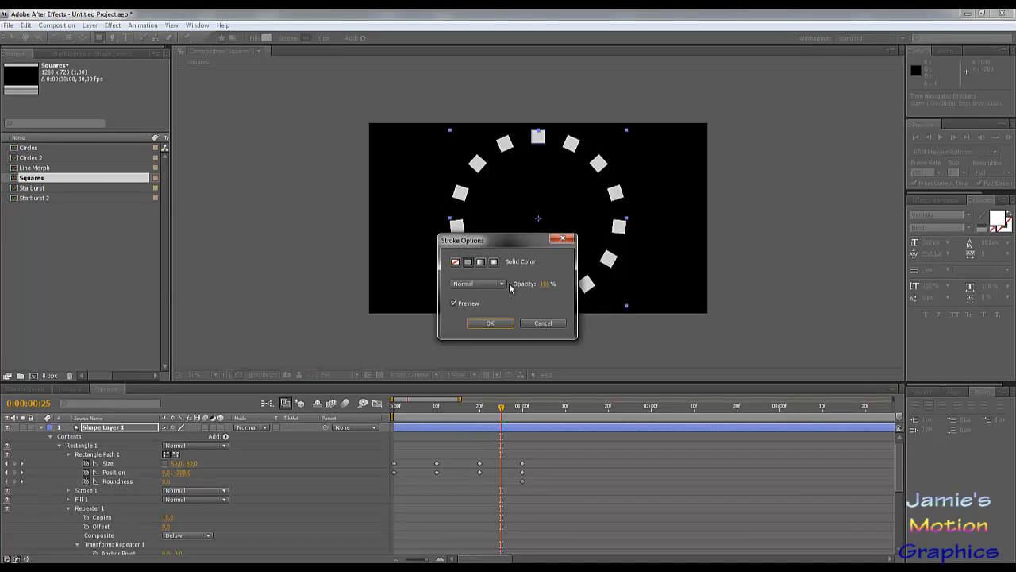
pyautogui.click(544, 323)
pyautogui.click(313, 348)
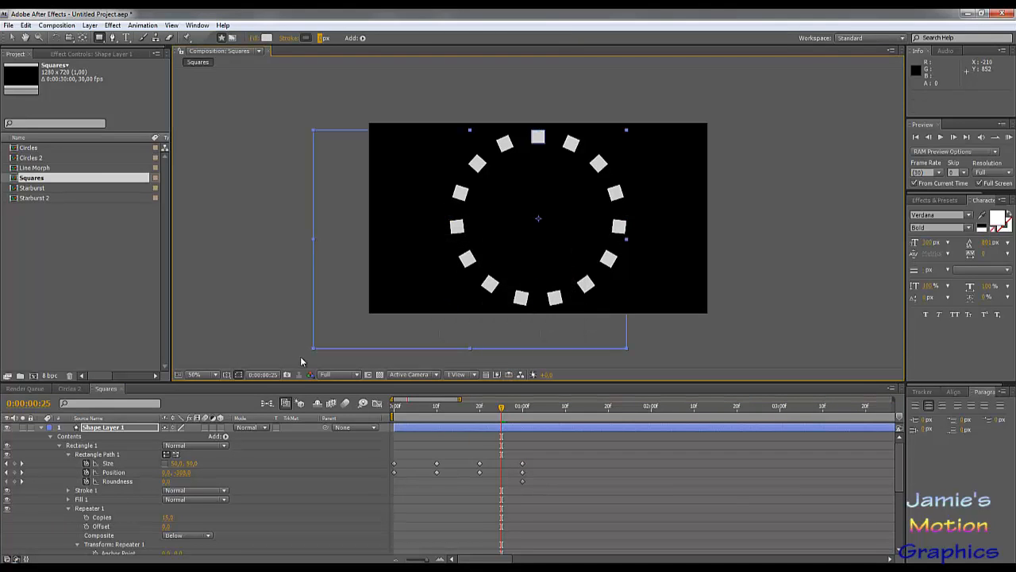
# Review the strokeless animation back to frame 0 and close the Squares and Circles 2 timelines.
pyautogui.moveTo(468, 408); pyautogui.dragTo(480, 433)
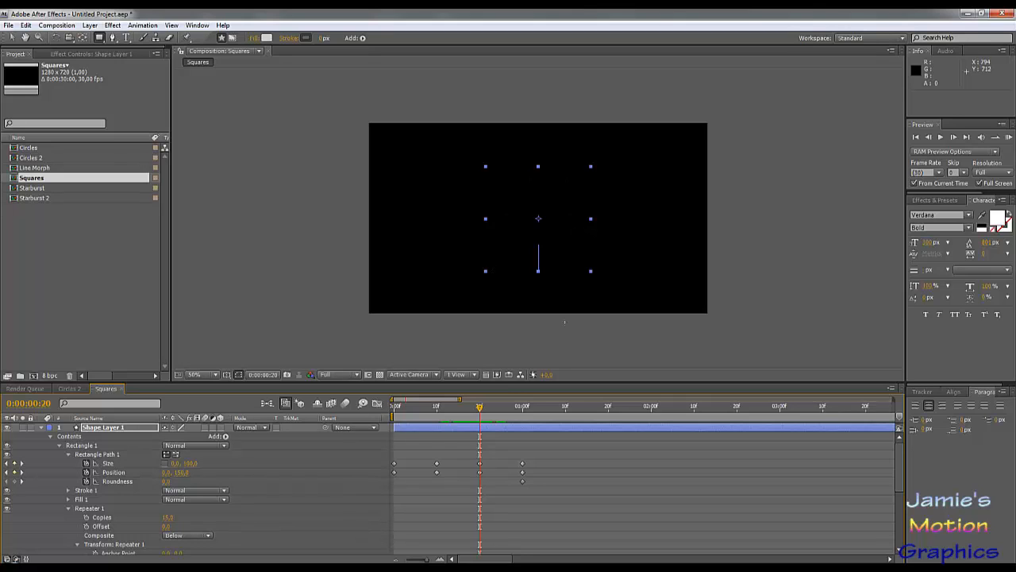
pyautogui.moveTo(464, 418); pyautogui.dragTo(401, 408)
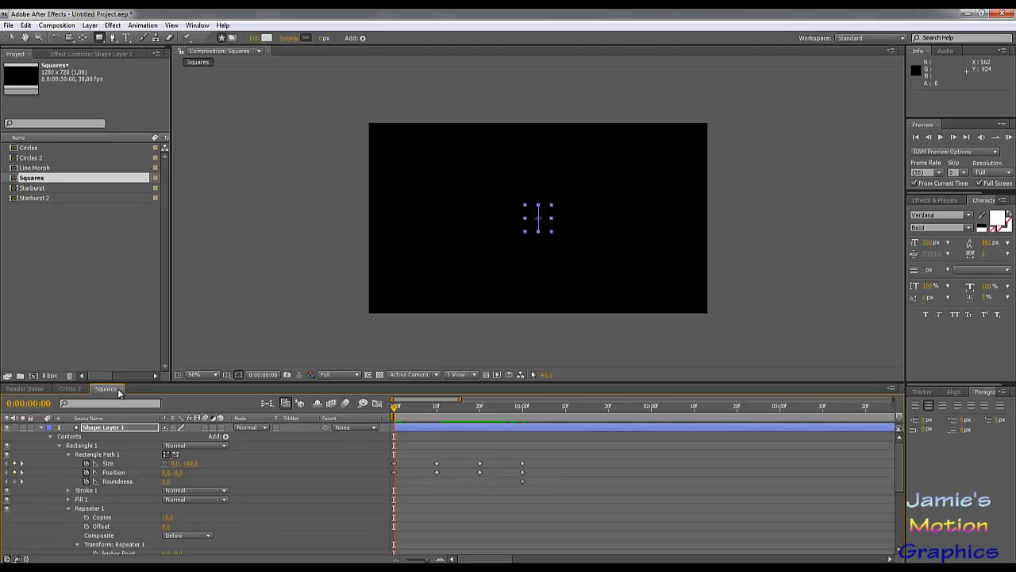
pyautogui.click(121, 389)
pyautogui.click(87, 389)
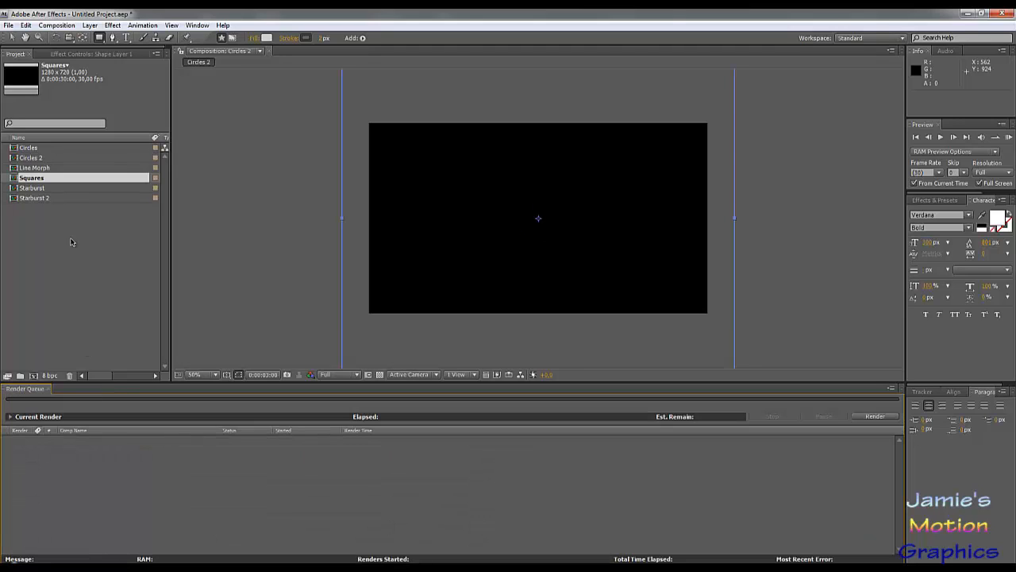
# Duplicate the Squares composition and open the copy, Squares 2, as the only composition timeline.
pyautogui.rightClick(23, 179)
pyautogui.click(17, 245)
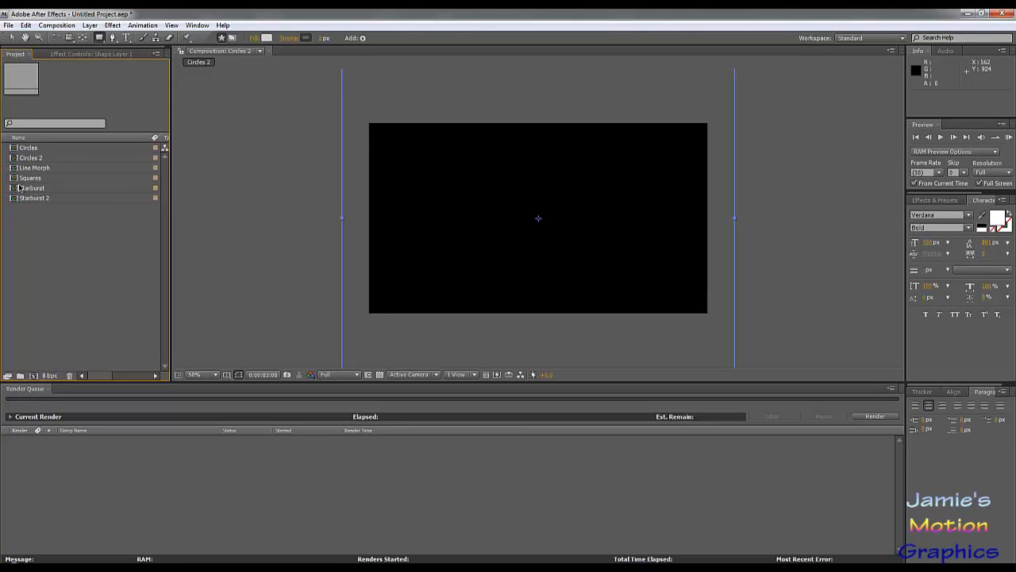
pyautogui.click(26, 181)
pyautogui.hotkey('ctrl', 'd')
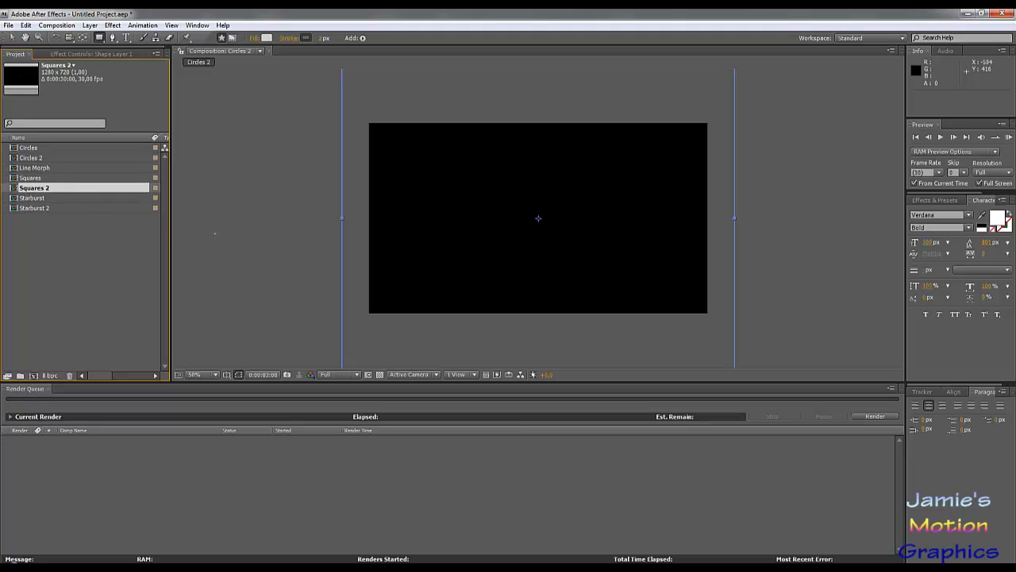
pyautogui.doubleClick(50, 188)
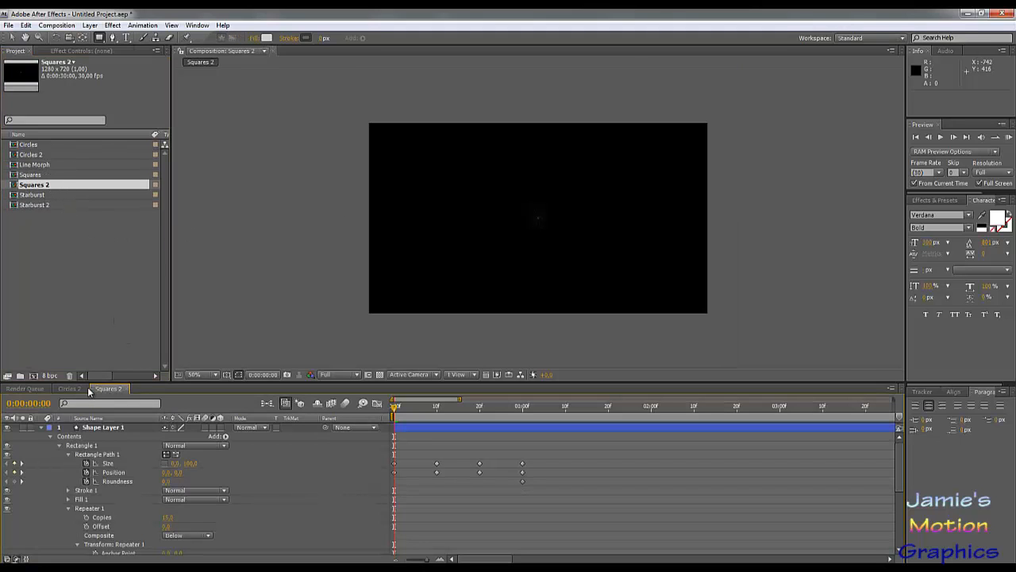
pyautogui.click(86, 390)
pyautogui.click(87, 390)
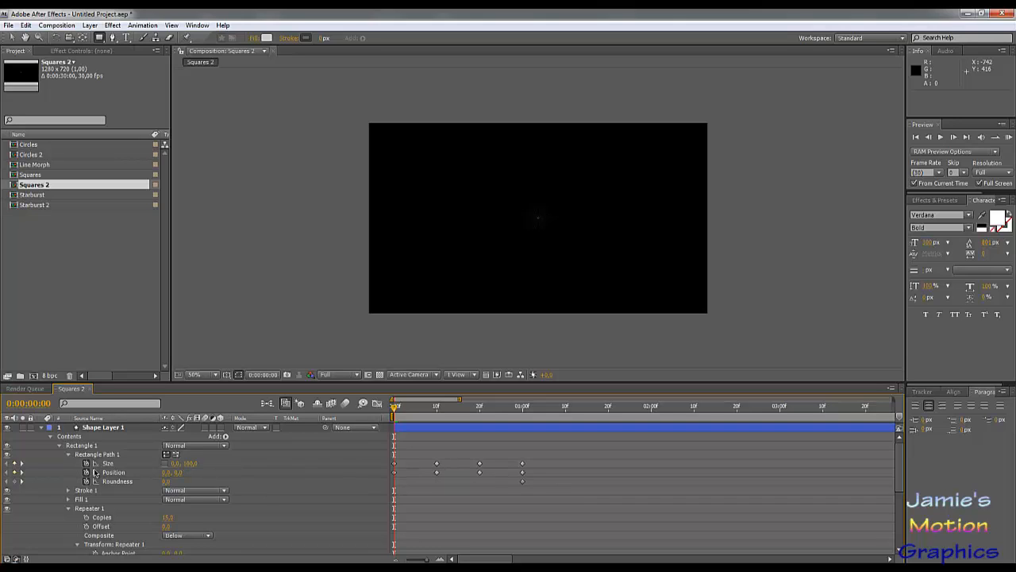
# Set the rectangle's Size to 100, 100 at frame 0 and delete all the following Size keyframes.
pyautogui.click(174, 464)
pyautogui.write('100')
pyautogui.press('Return')
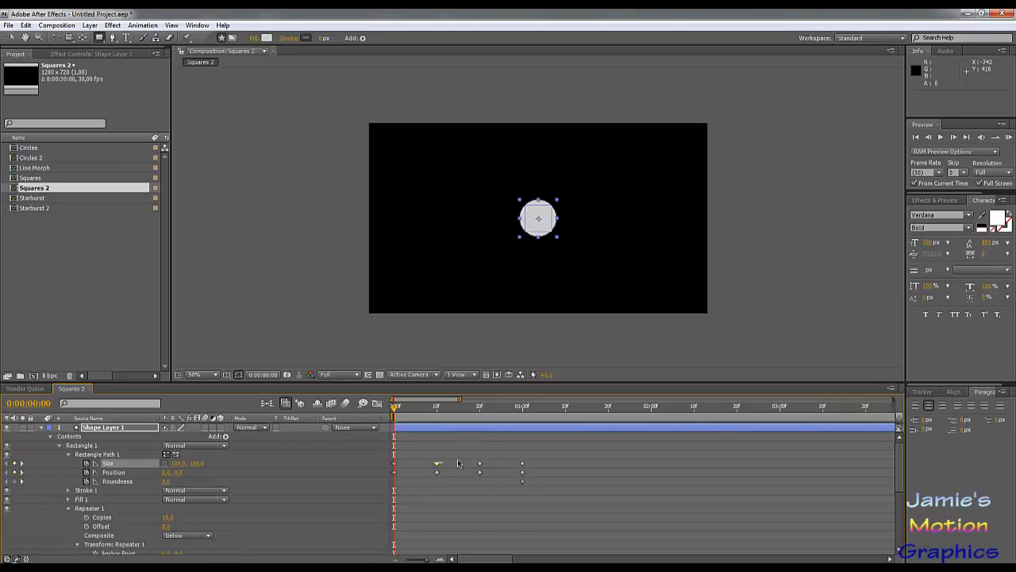
pyautogui.moveTo(458, 463); pyautogui.dragTo(542, 465)
pyautogui.press('Delete')
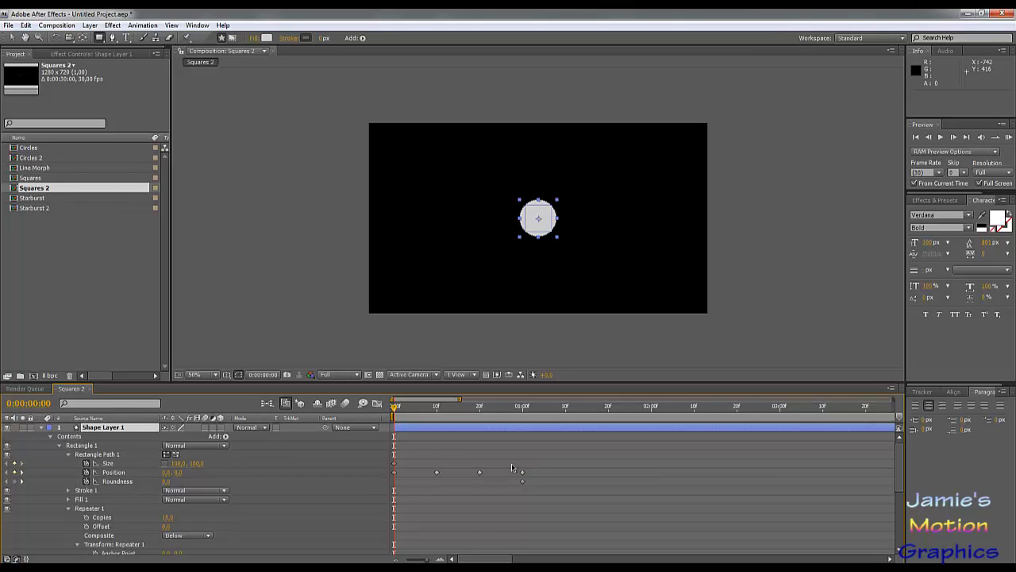
# Constrain the Size proportions and set the rectangle's Size at frame 0 to 0, 0.
pyautogui.click(178, 463)
pyautogui.write('0')
pyautogui.press('Return')
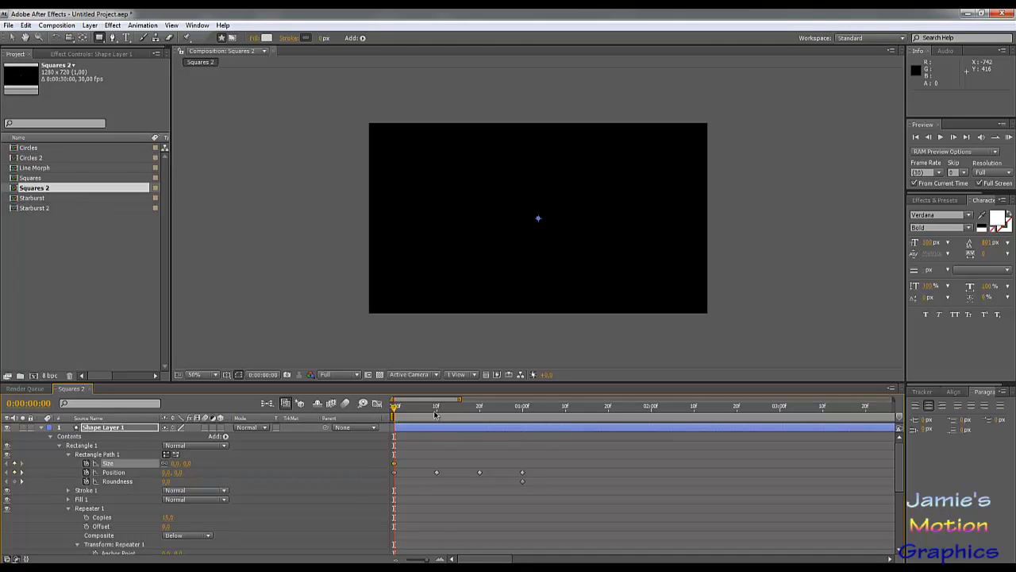
# Set the rectangle's Size to 50, 50 at frame 10 and add a keyframe with the same Size at frame 20.
pyautogui.click(435, 414)
pyautogui.click(174, 464)
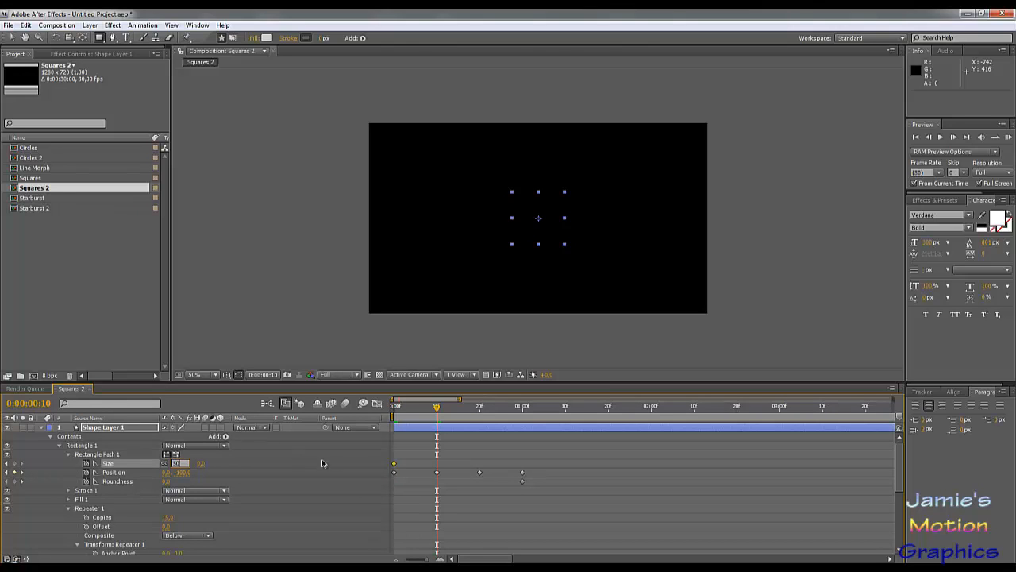
pyautogui.write('50')
pyautogui.press('Return')
pyautogui.click(480, 412)
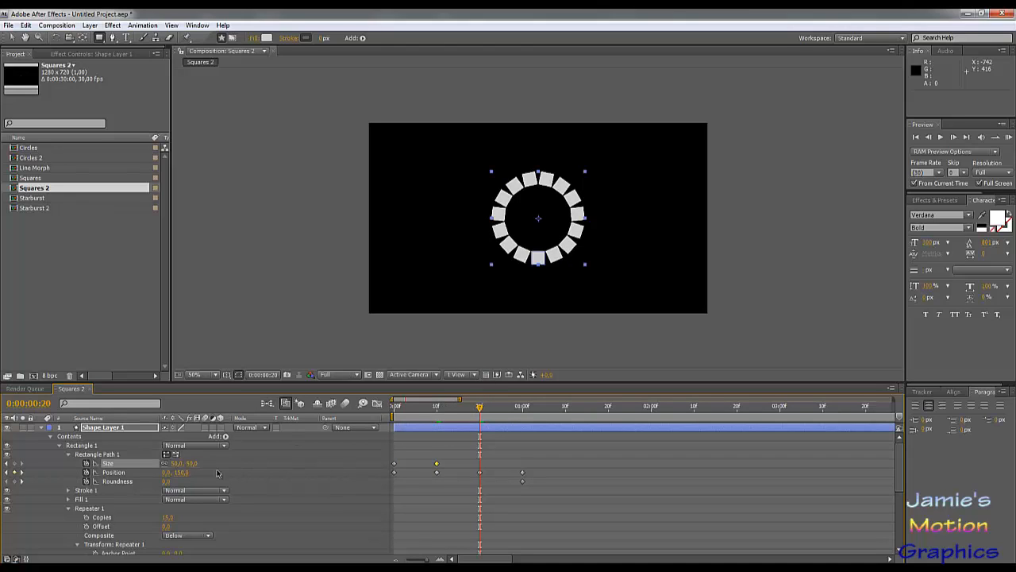
pyautogui.click(13, 463)
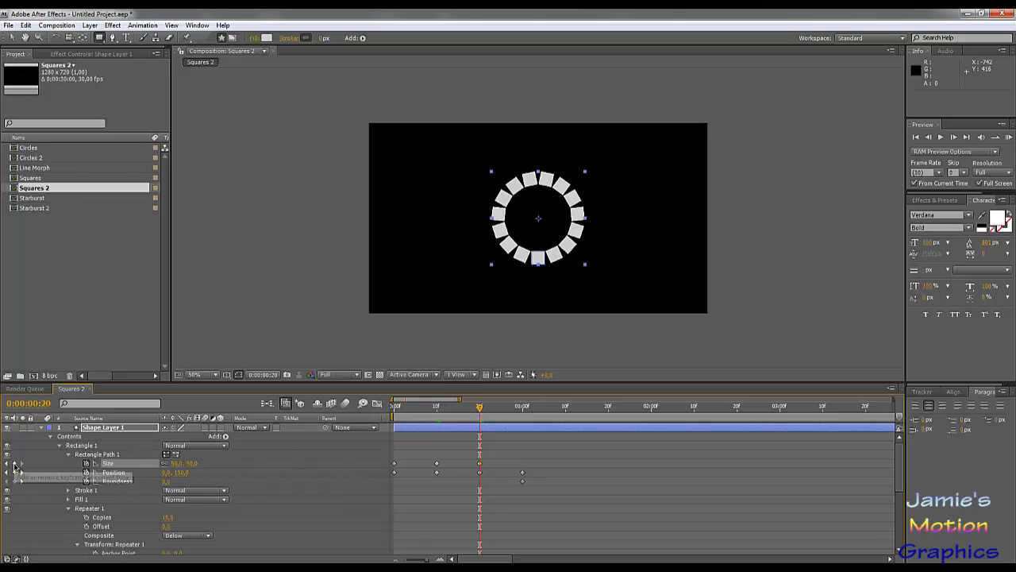
# Set the rectangle's Size keyframe at frame 10 to 30, 30.
pyautogui.click(437, 408)
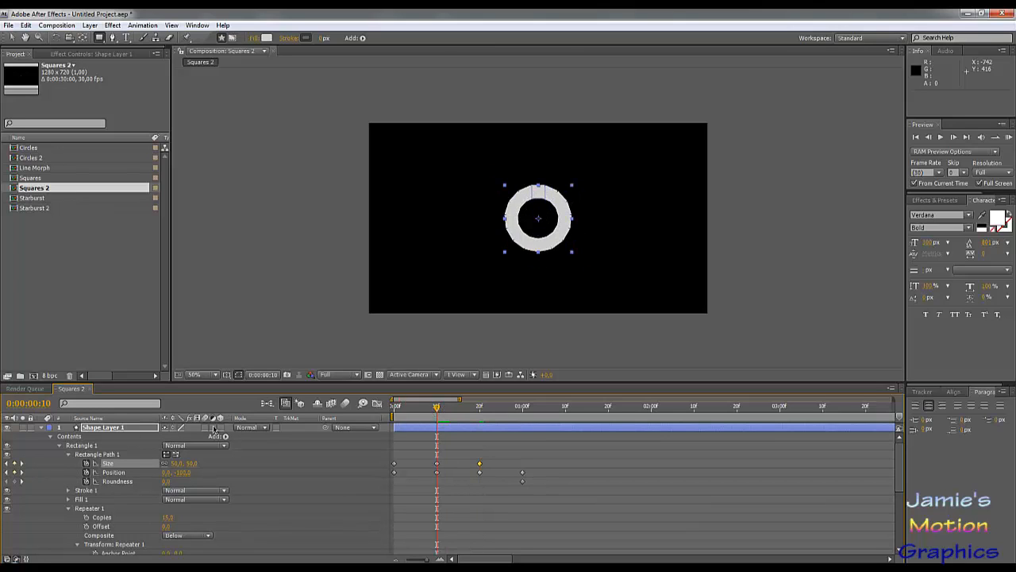
pyautogui.click(174, 464)
pyautogui.write('30')
pyautogui.press('Return')
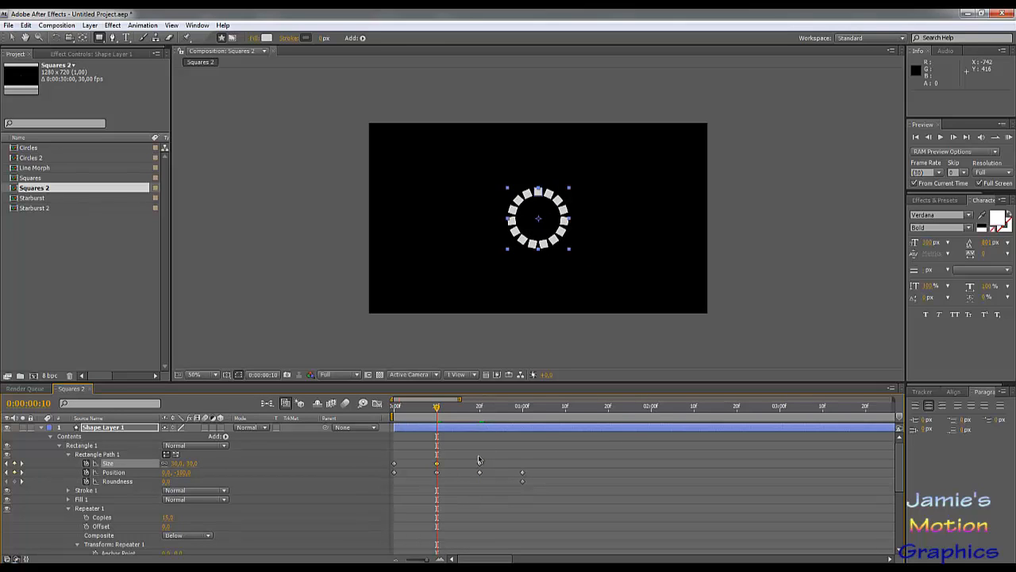
# At 1 second, set the rectangle's Size to 150, 150 and move its vertical Position outward to about -812.
pyautogui.moveTo(437, 410); pyautogui.dragTo(523, 423)
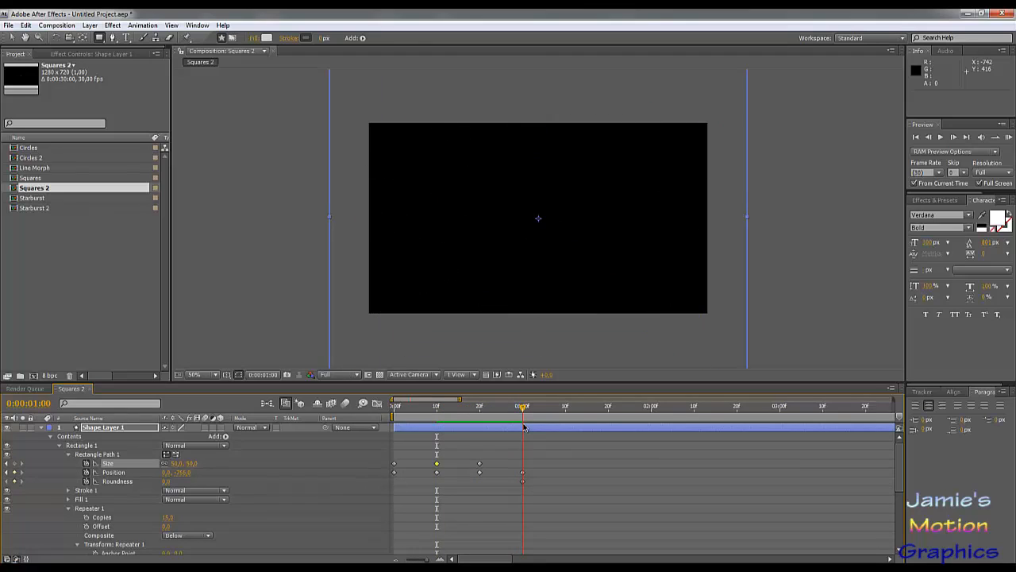
pyautogui.click(194, 463)
pyautogui.write('150')
pyautogui.press('Return')
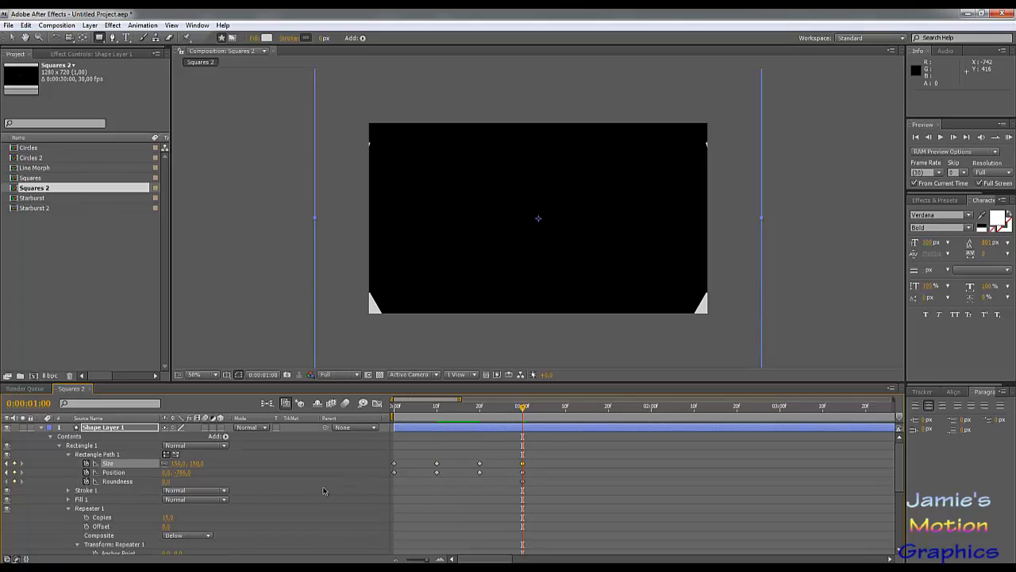
pyautogui.moveTo(185, 471); pyautogui.dragTo(341, 480)
# Remove the Roundness keyframe at 1 second and collapse Shape Layer 1's properties.
pyautogui.moveTo(447, 406); pyautogui.dragTo(410, 407)
pyautogui.moveTo(435, 423); pyautogui.dragTo(522, 446)
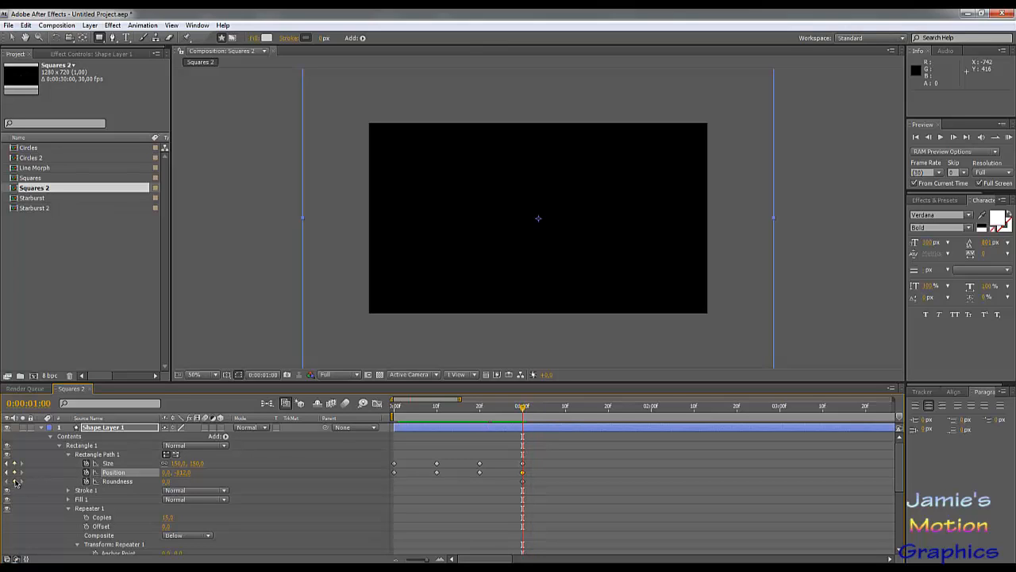
pyautogui.click(16, 482)
pyautogui.click(41, 429)
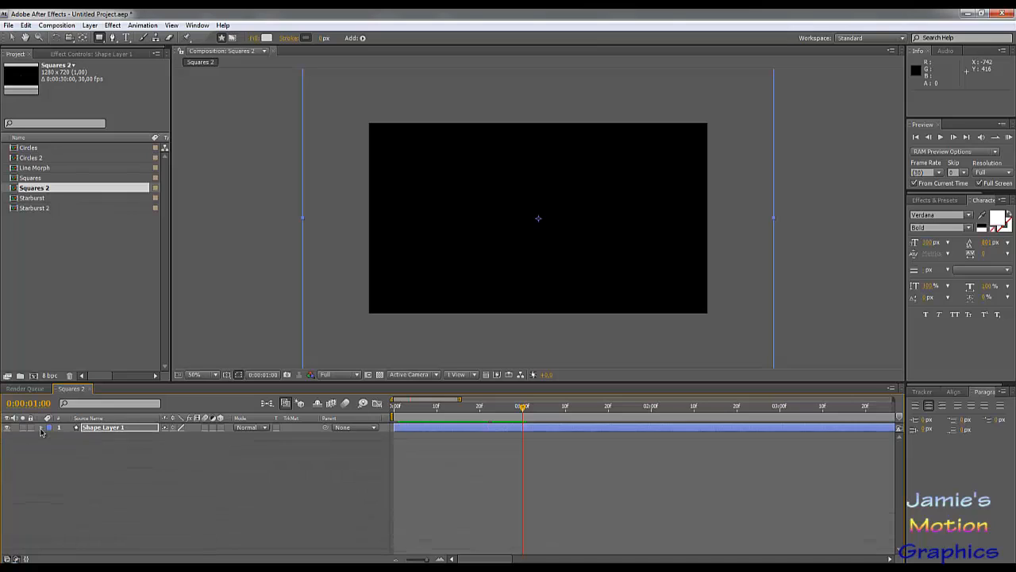
# Add Rotation keyframes to Rectangle 1's transform at 1 second and frame 0, and show only the animated properties.
pyautogui.click(41, 430)
pyautogui.scroll(-2, 102, 477)
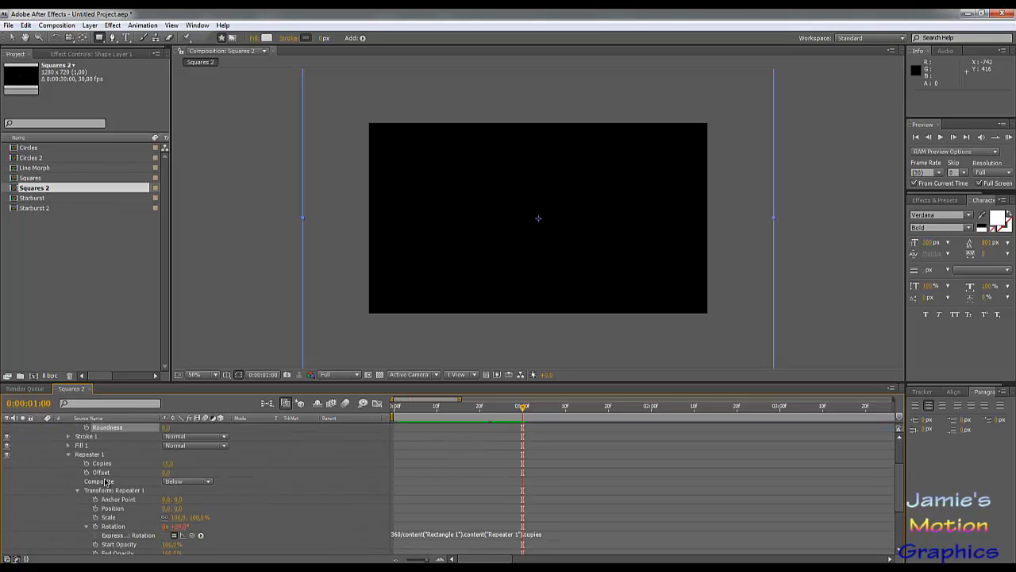
pyautogui.scroll(-3, 122, 486)
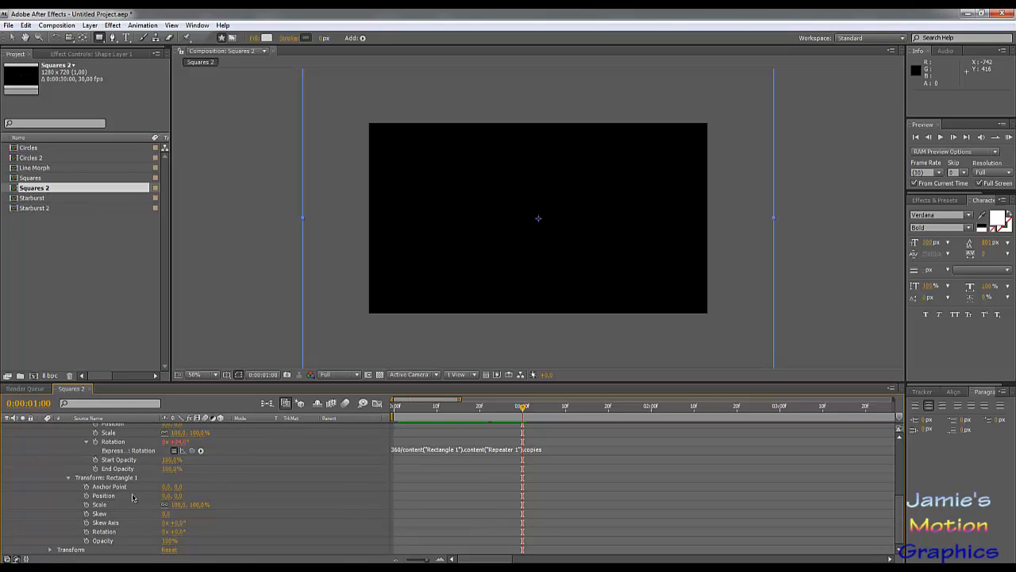
pyautogui.click(87, 532)
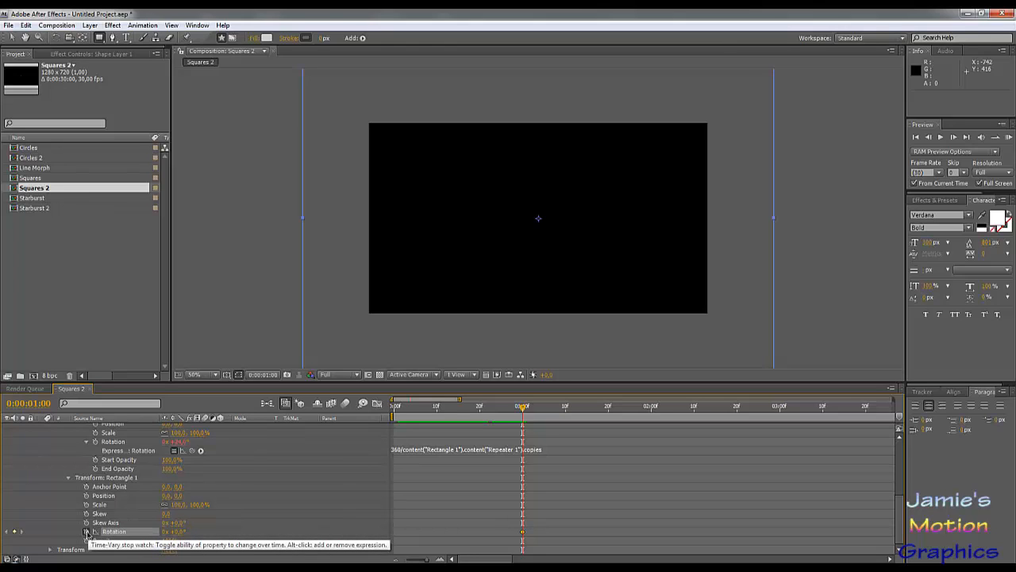
pyautogui.moveTo(522, 413); pyautogui.dragTo(369, 435)
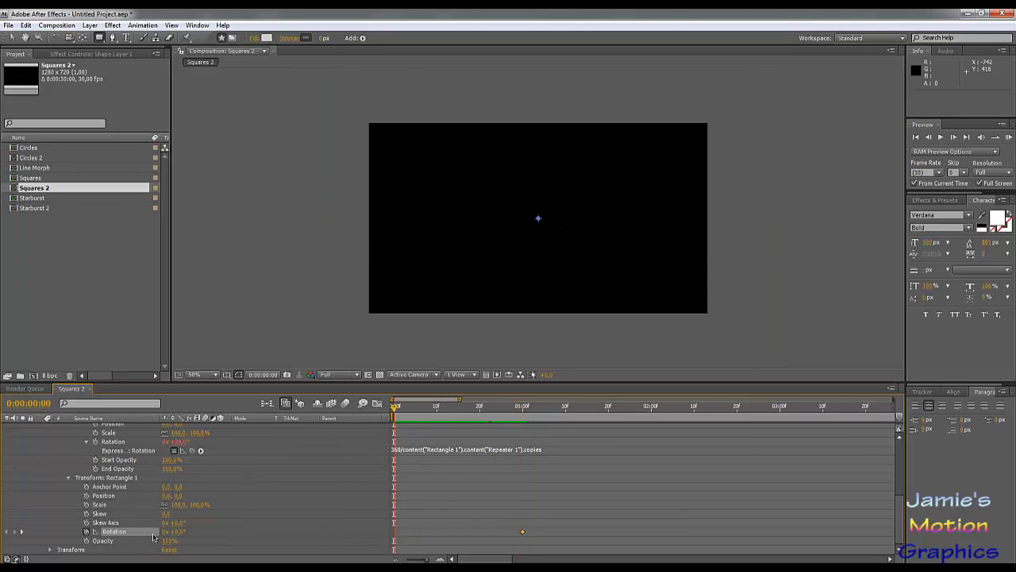
pyautogui.click(14, 531)
pyautogui.press('u')
# Try a Rotation of about 21° for Rectangle 1 at frame 10, and undo it together with its Rotation keyframes.
pyautogui.moveTo(423, 419); pyautogui.dragTo(437, 419)
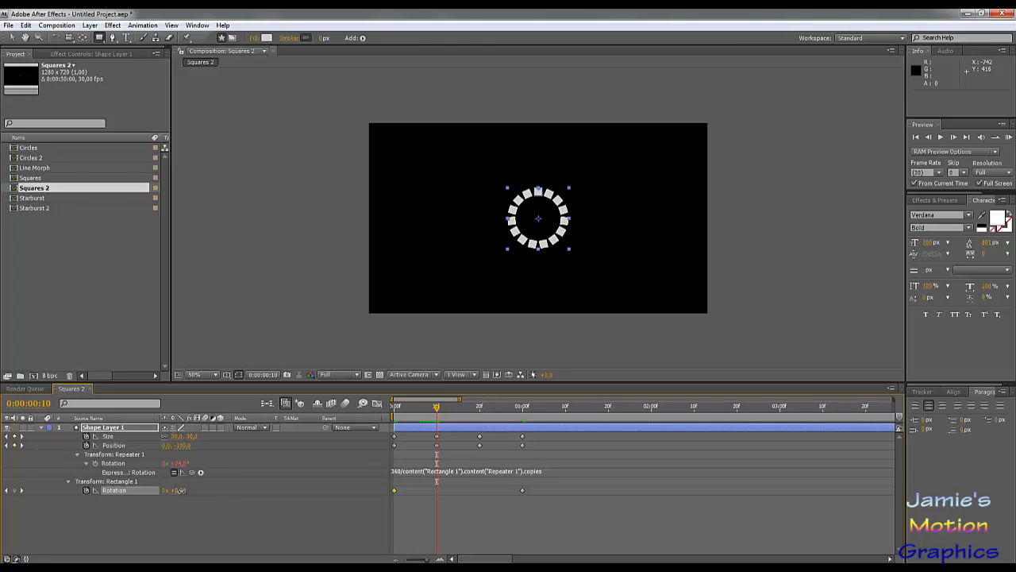
pyautogui.moveTo(179, 490); pyautogui.dragTo(195, 492)
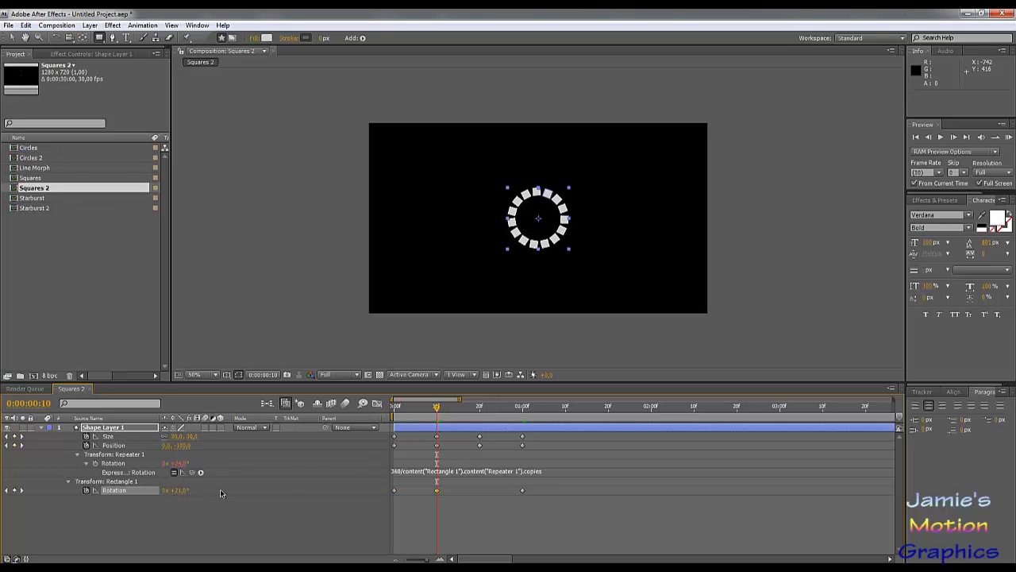
pyautogui.hotkey('ctrl', 'z')
pyautogui.hotkey('ctrl', 'z')
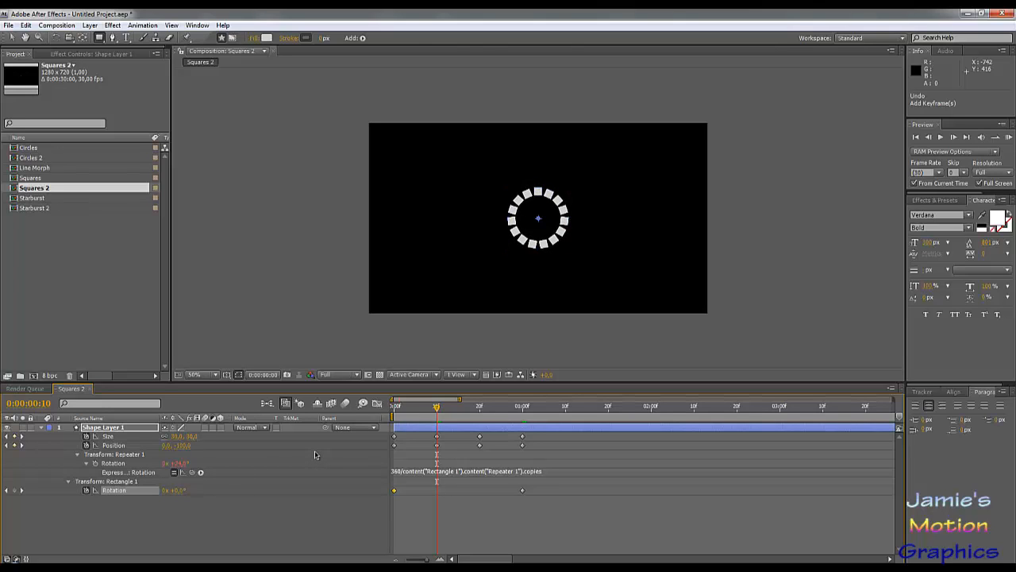
pyautogui.press('Home')
pyautogui.hotkey('ctrl', 'z')
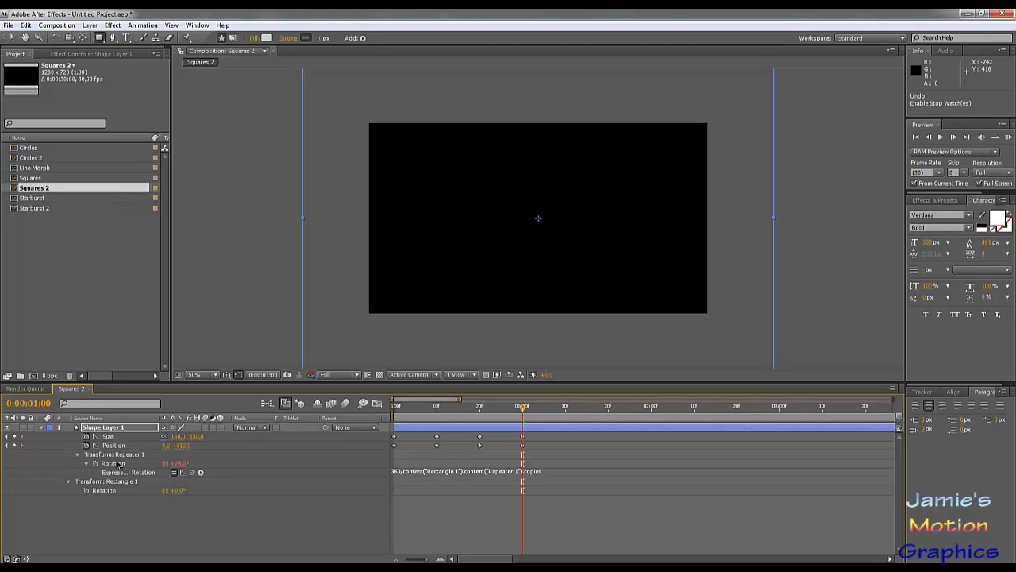
# Examine Rectangle 1's fill, repeater and transform properties at frame 10.
pyautogui.click(68, 482)
pyautogui.click(68, 482)
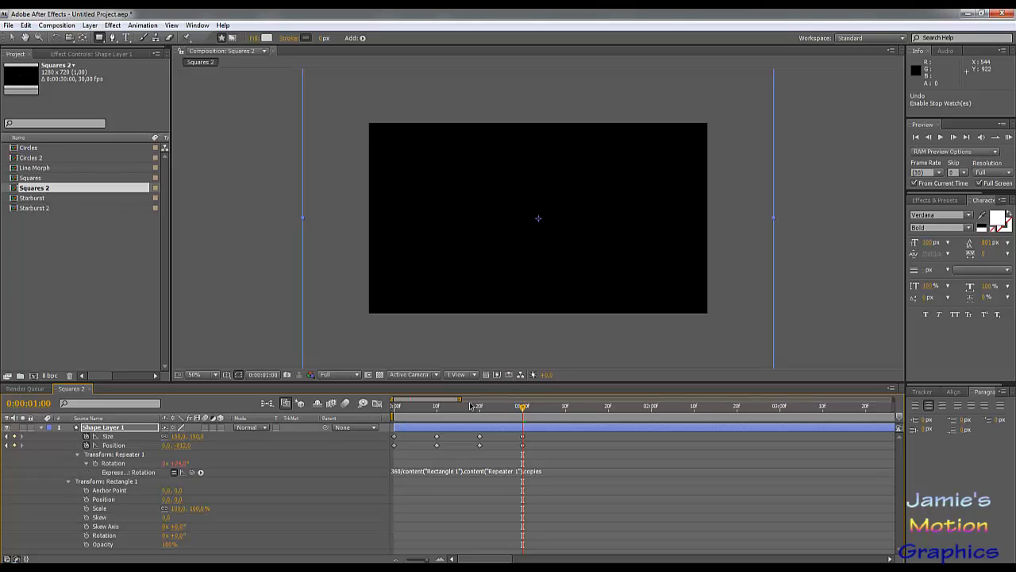
pyautogui.click(437, 405)
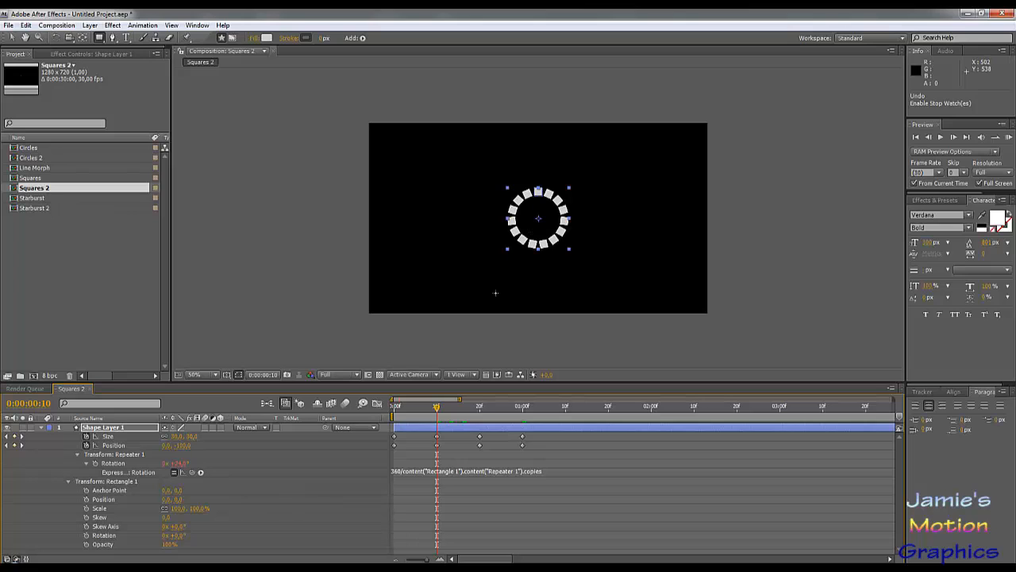
pyautogui.click(44, 428)
pyautogui.click(44, 428)
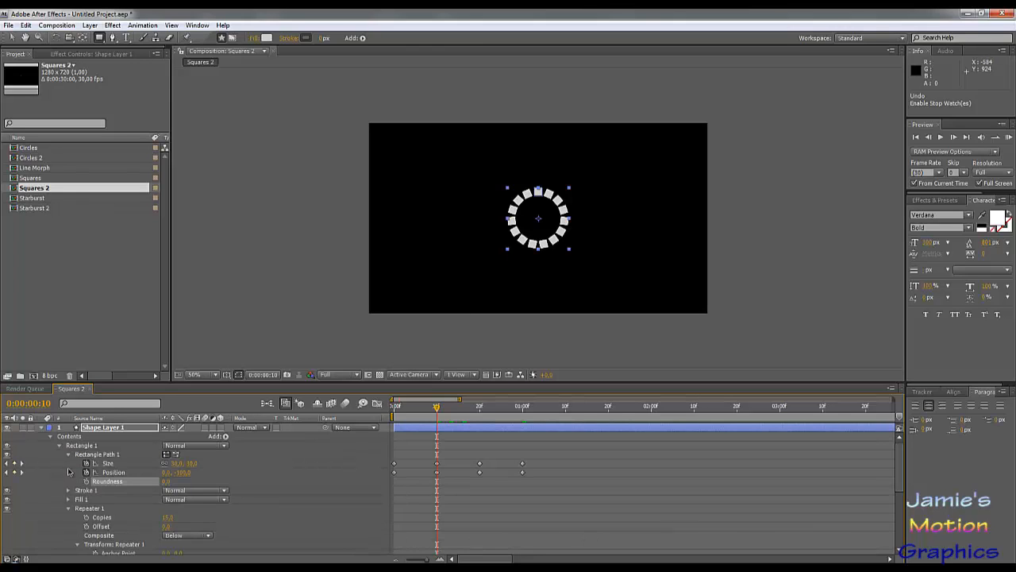
pyautogui.scroll(-3, 60, 466)
pyautogui.scroll(1, 59, 466)
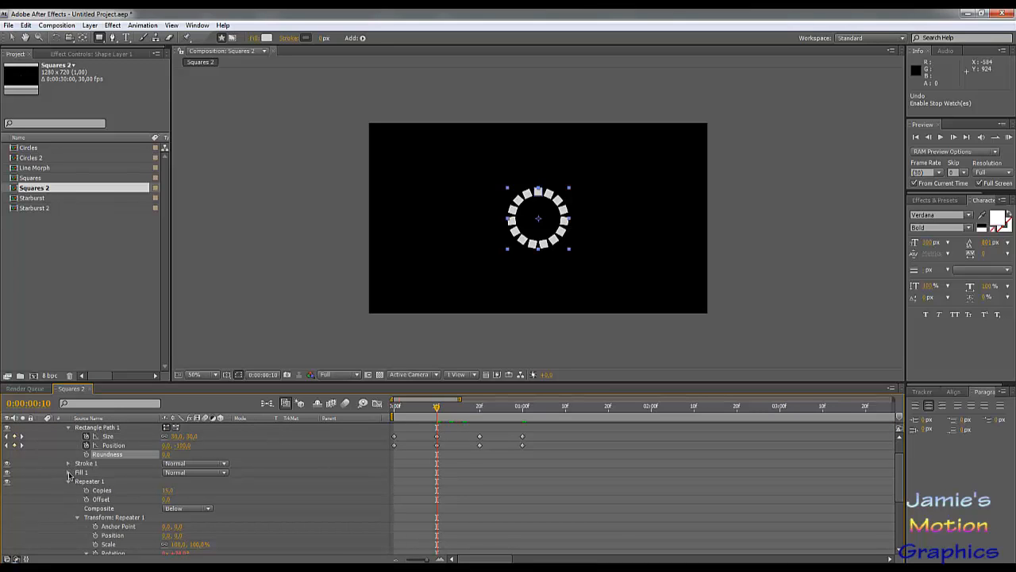
pyautogui.click(68, 472)
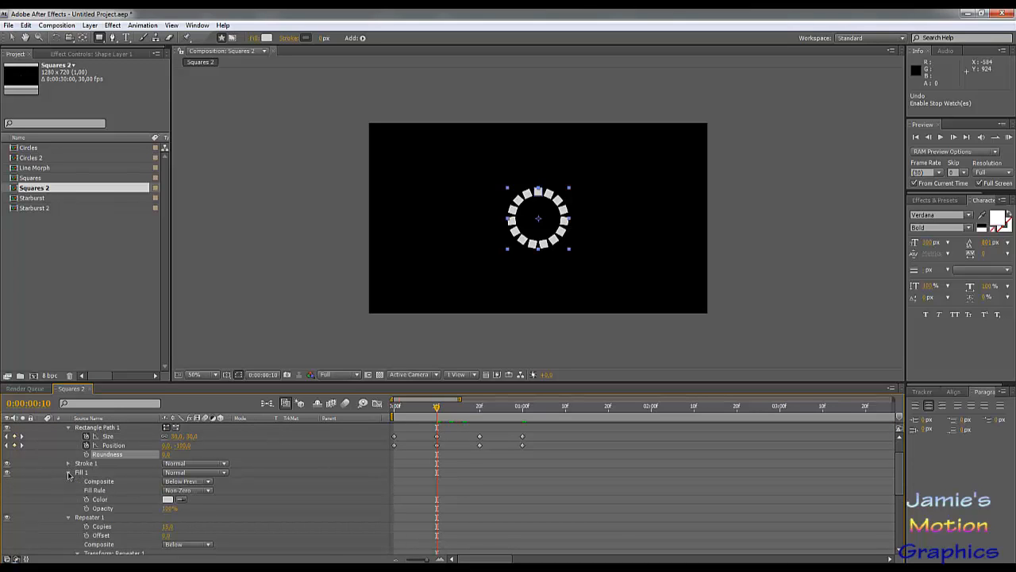
pyautogui.click(69, 472)
pyautogui.scroll(-2, 69, 486)
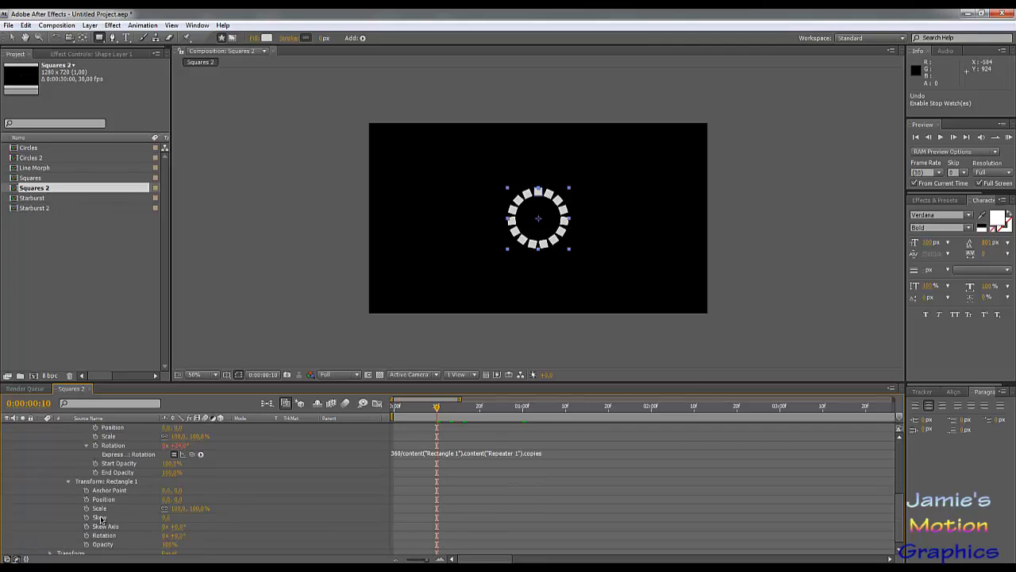
pyautogui.scroll(-2, 123, 498)
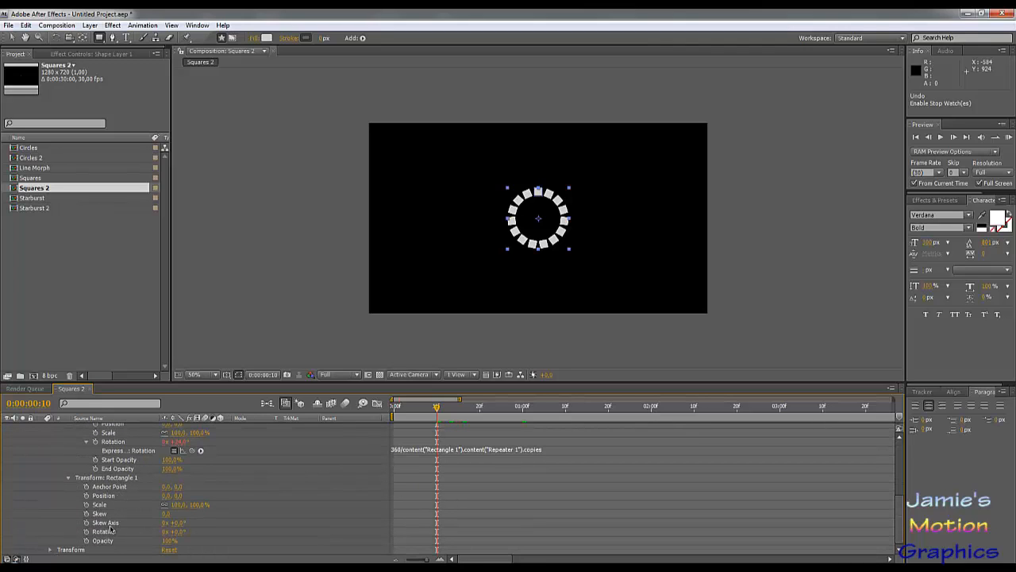
# Try a slight counterclockwise Rotation in Shape Layer 1's own Transform group and undo it.
pyautogui.click(71, 549)
pyautogui.click(50, 549)
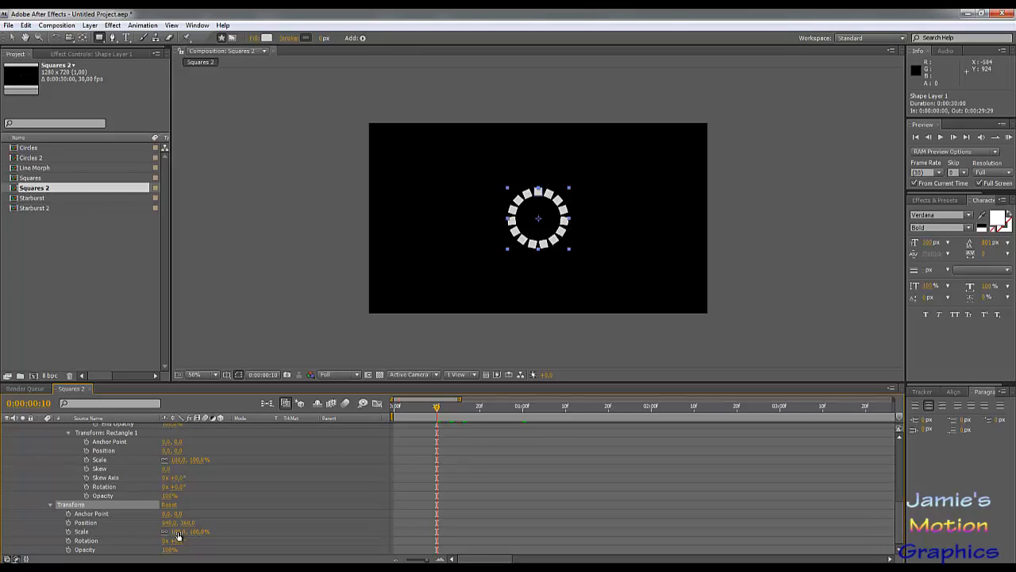
pyautogui.moveTo(174, 541); pyautogui.dragTo(170, 540)
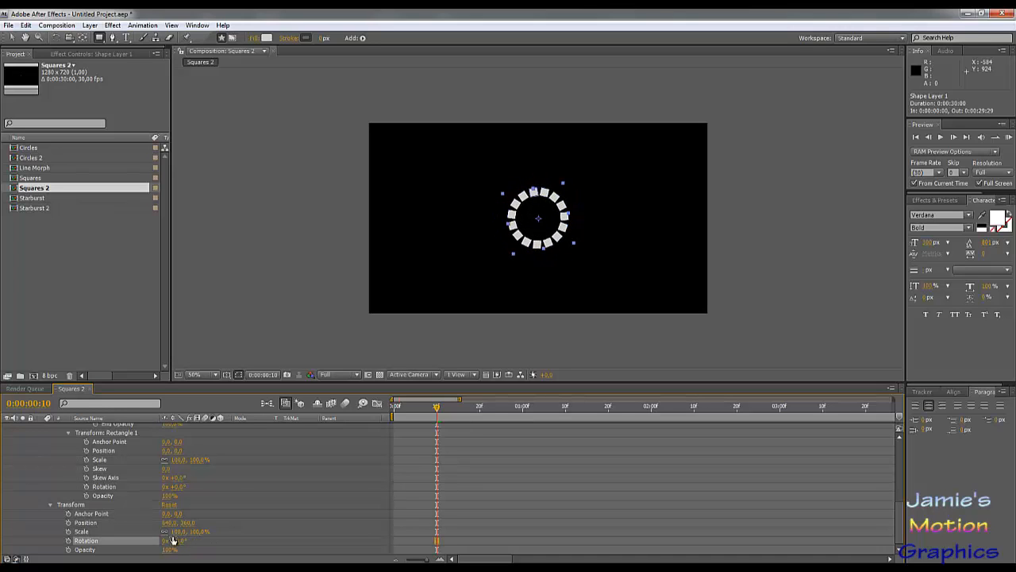
pyautogui.hotkey('ctrl', 'z')
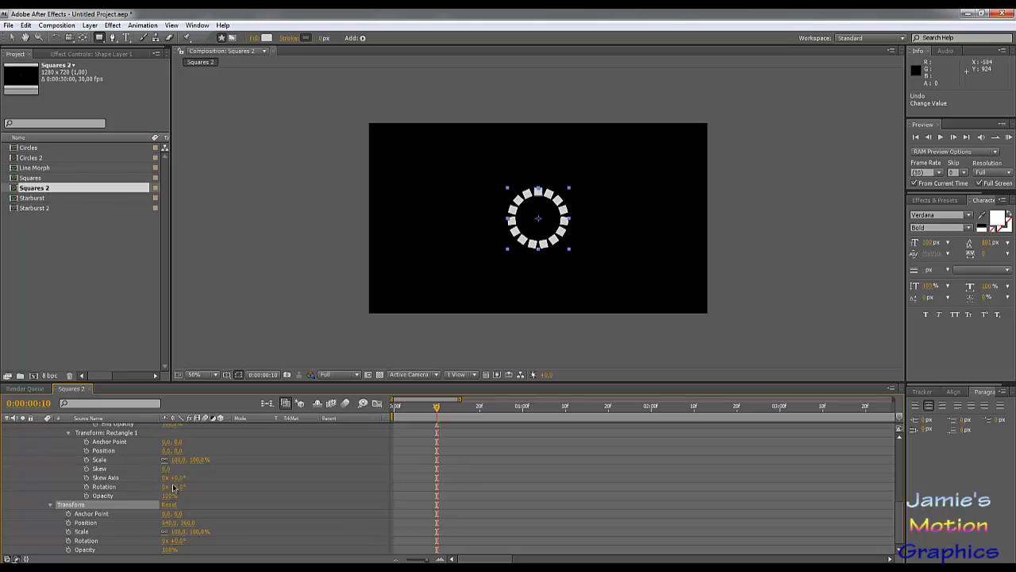
# Try a large clockwise Rotation in Rectangle 1's transform group and undo it.
pyautogui.click(215, 484)
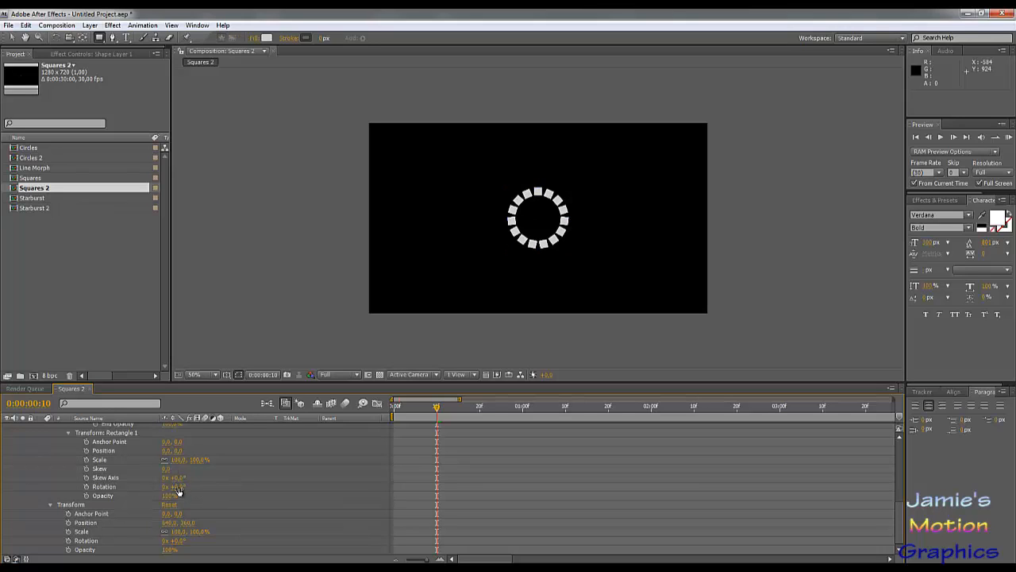
pyautogui.moveTo(178, 487); pyautogui.dragTo(296, 499)
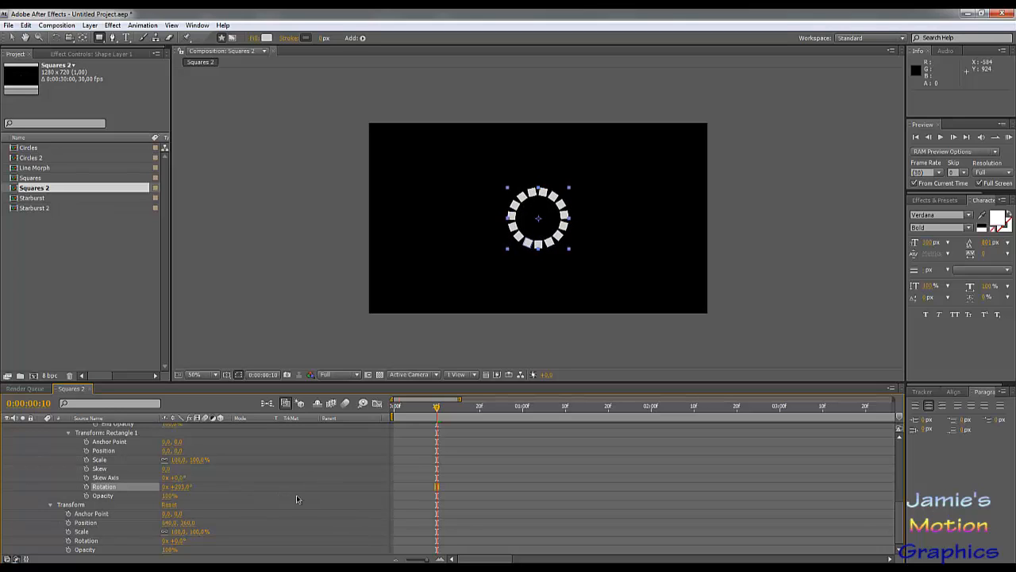
pyautogui.hotkey('ctrl', 'z')
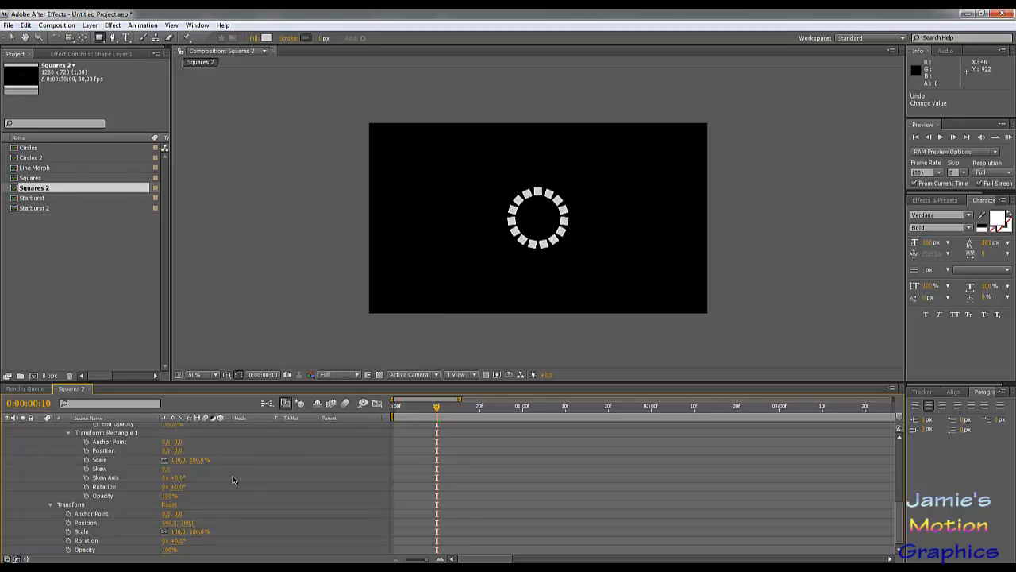
# Try disabling the Repeater 1 Rotation expression and setting its Rotation to about -78°, and undo both changes.
pyautogui.scroll(1, 232, 479)
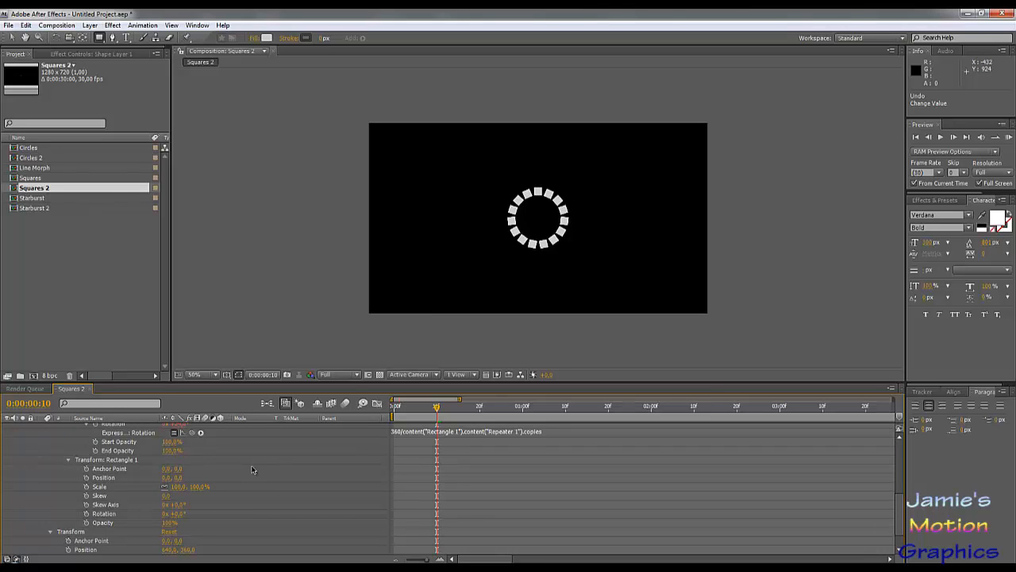
pyautogui.scroll(2, 251, 469)
pyautogui.scroll(1, 208, 477)
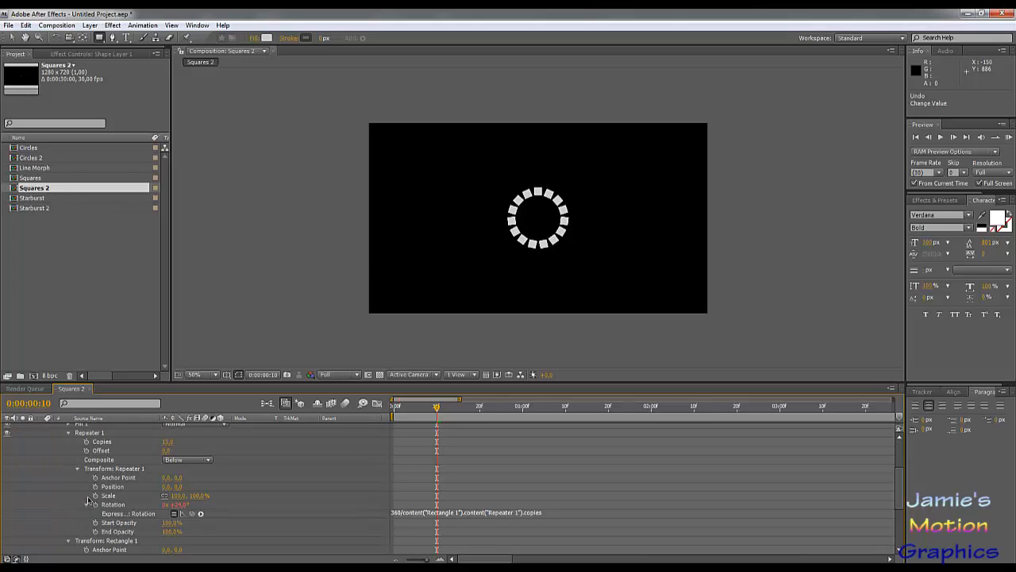
pyautogui.click(174, 514)
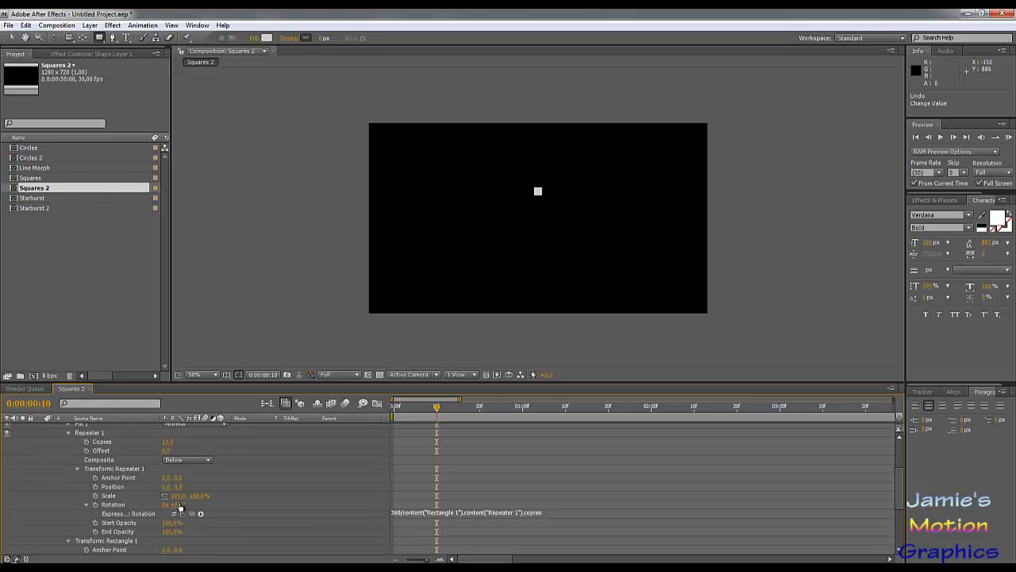
pyautogui.moveTo(180, 505); pyautogui.dragTo(151, 515)
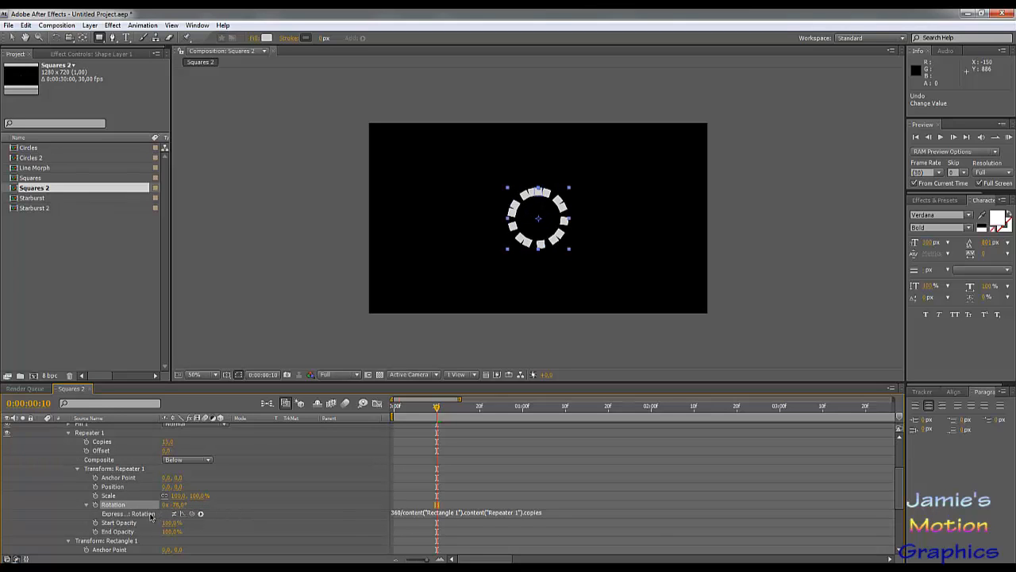
pyautogui.hotkey('ctrl', 'z')
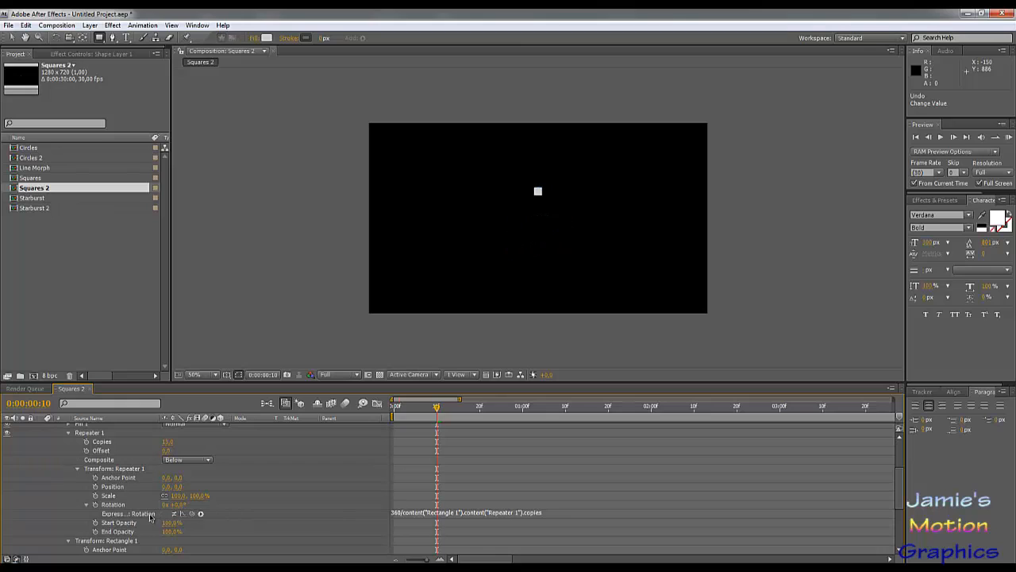
pyautogui.hotkey('ctrl', 'z')
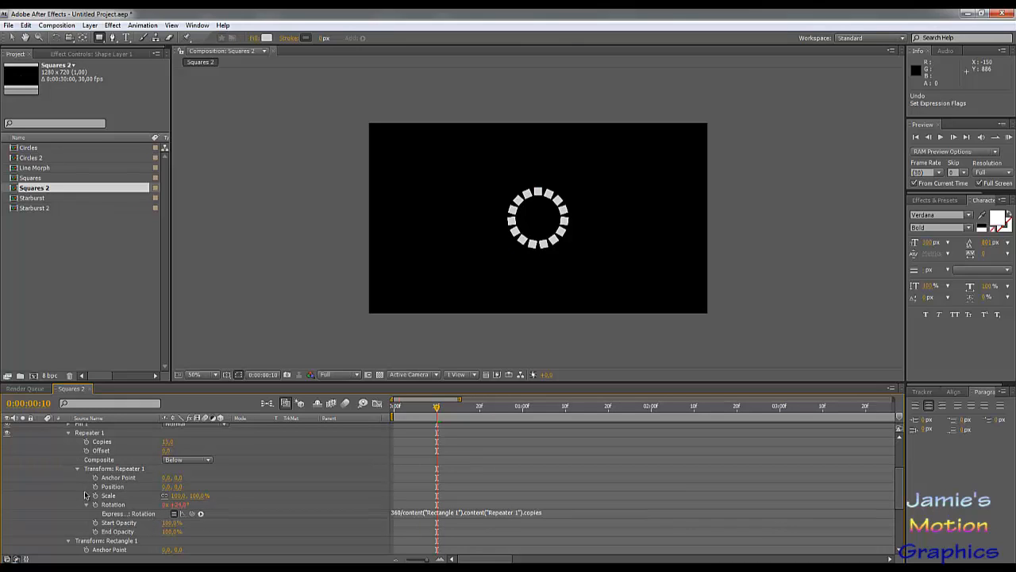
# Set Rectangle Path 1's Size to 0, 0 at frame 14.
pyautogui.scroll(3, 96, 464)
pyautogui.scroll(2, 97, 465)
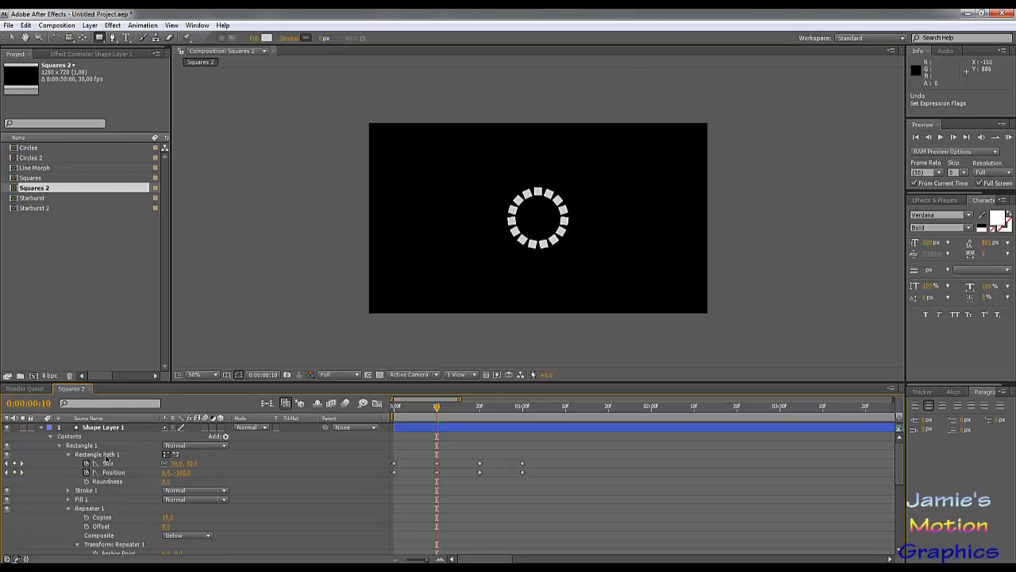
pyautogui.scroll(-3, 92, 499)
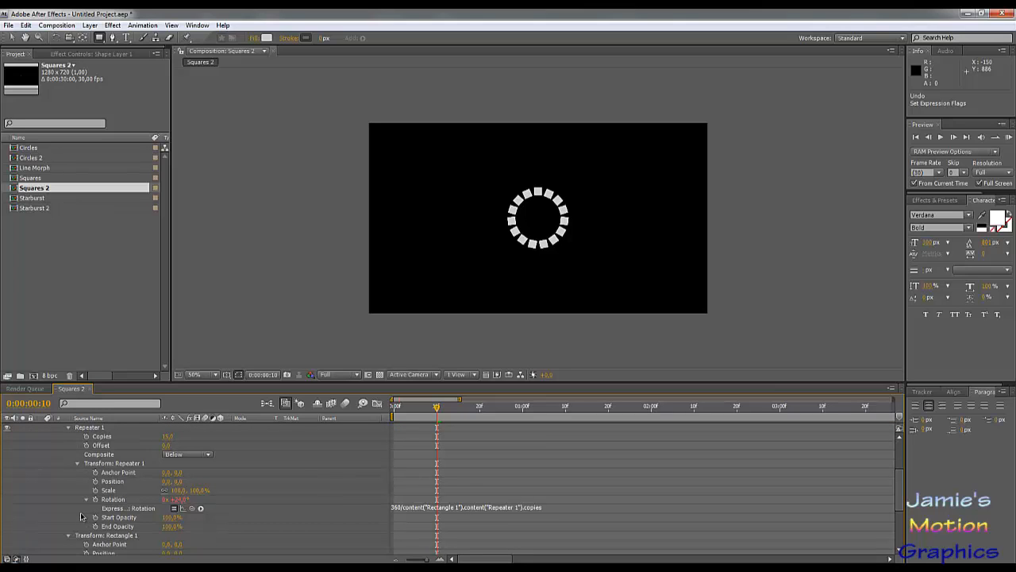
pyautogui.scroll(3, 81, 516)
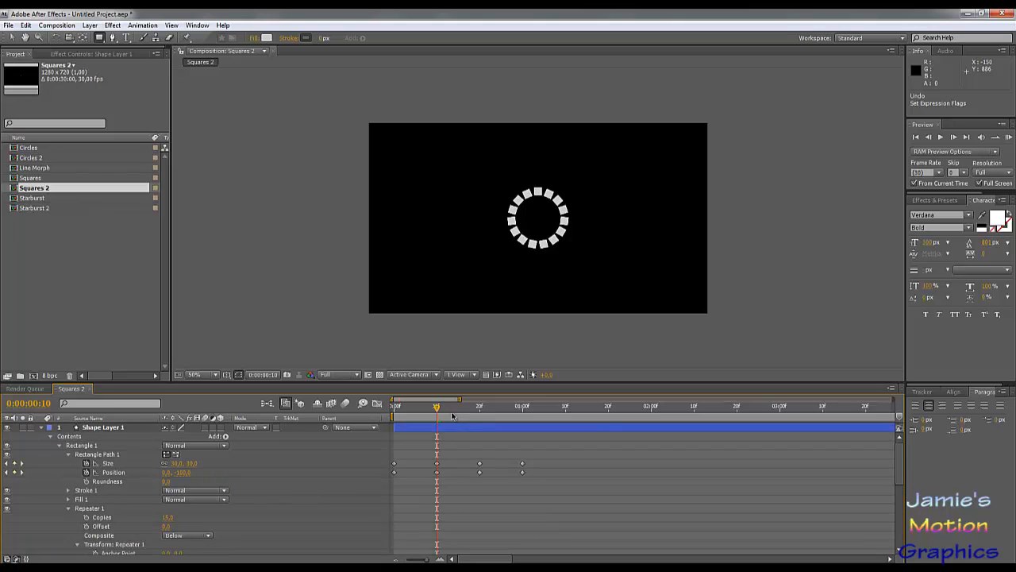
pyautogui.moveTo(438, 408); pyautogui.dragTo(451, 514)
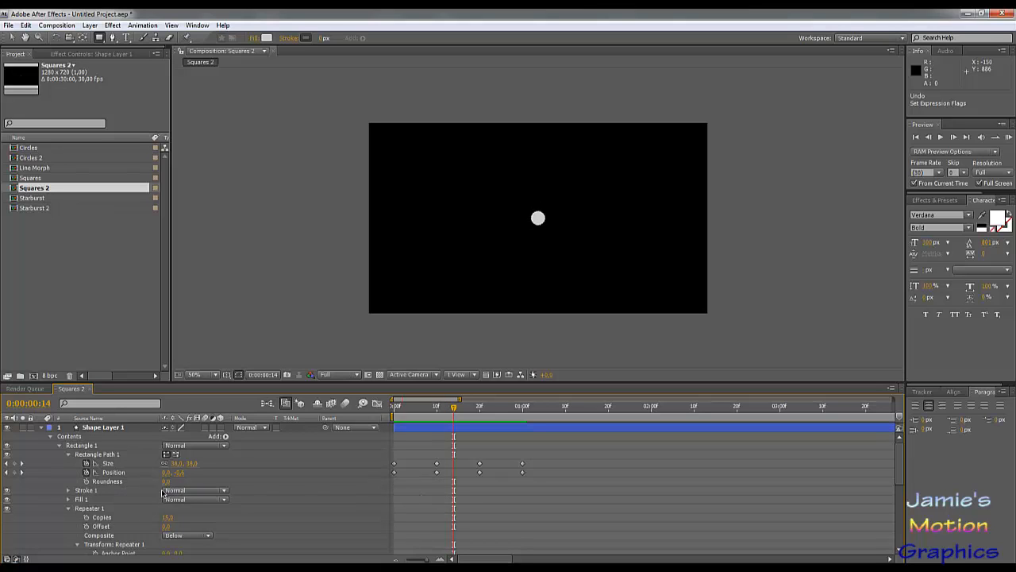
pyautogui.click(175, 463)
pyautogui.write('0')
pyautogui.press('Return')
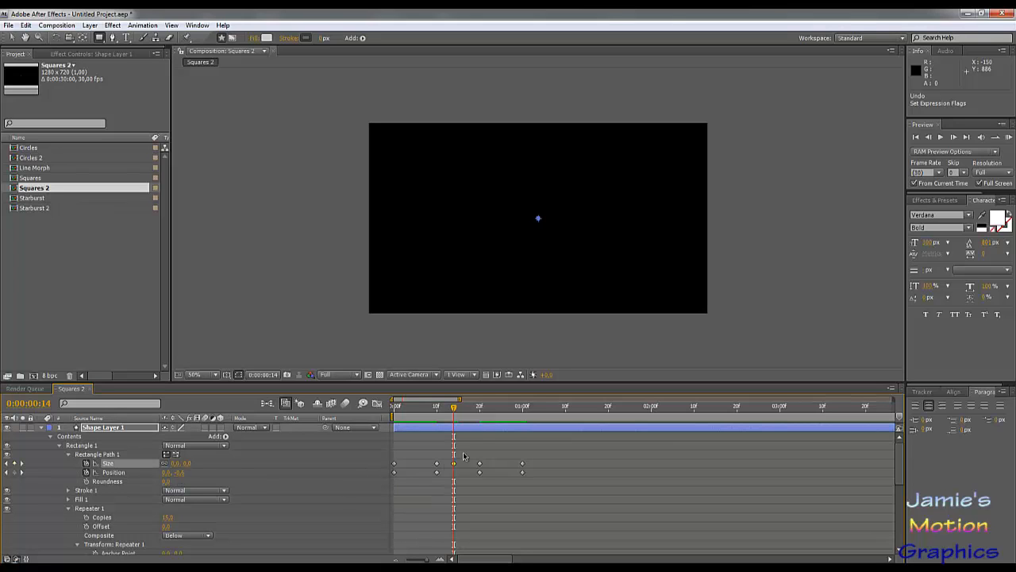
# Set Rectangle Path 1's Size to 10, 10 at frame 22.
pyautogui.moveTo(456, 412); pyautogui.dragTo(488, 436)
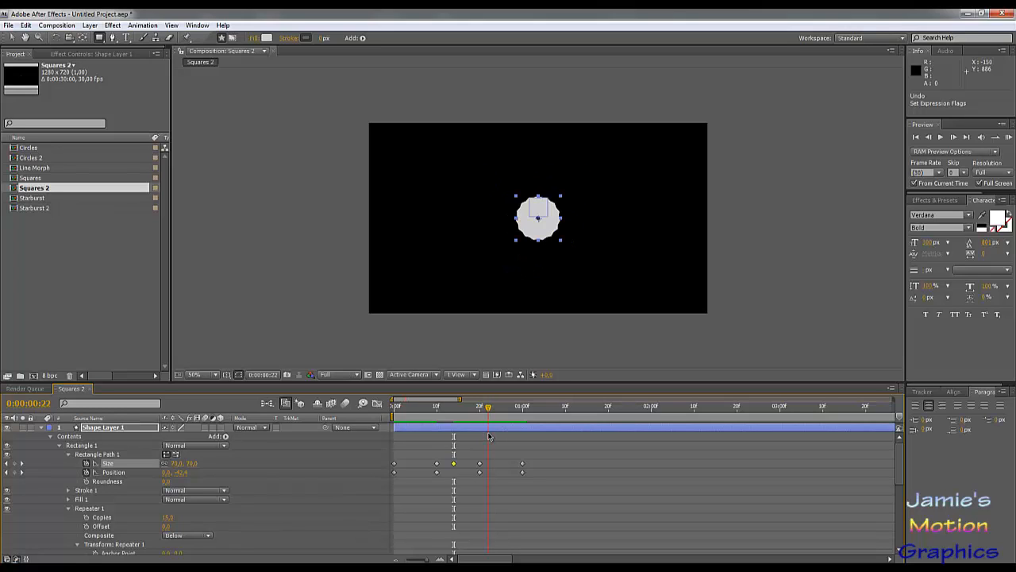
pyautogui.click(179, 472)
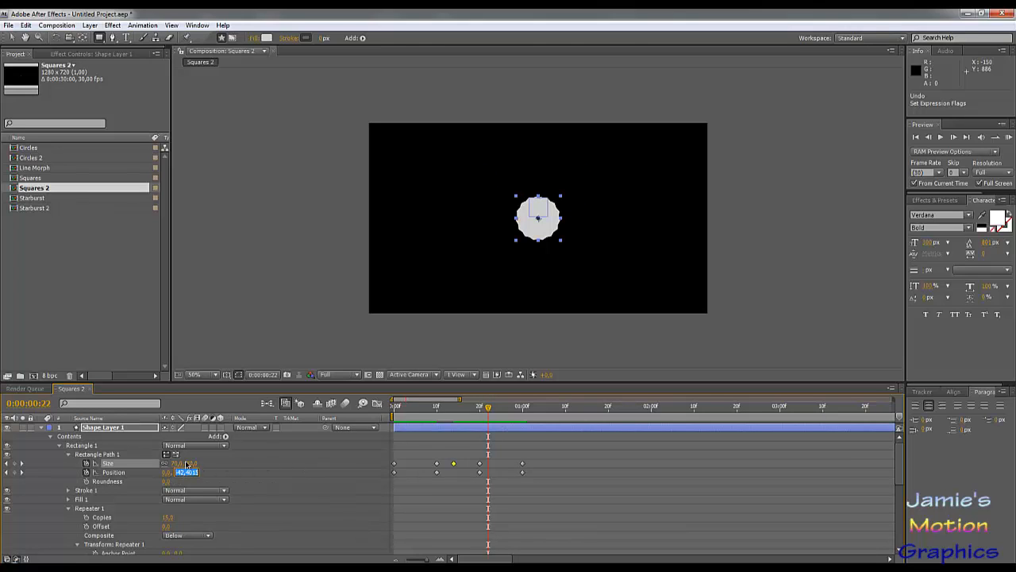
pyautogui.click(176, 464)
pyautogui.press('Return')
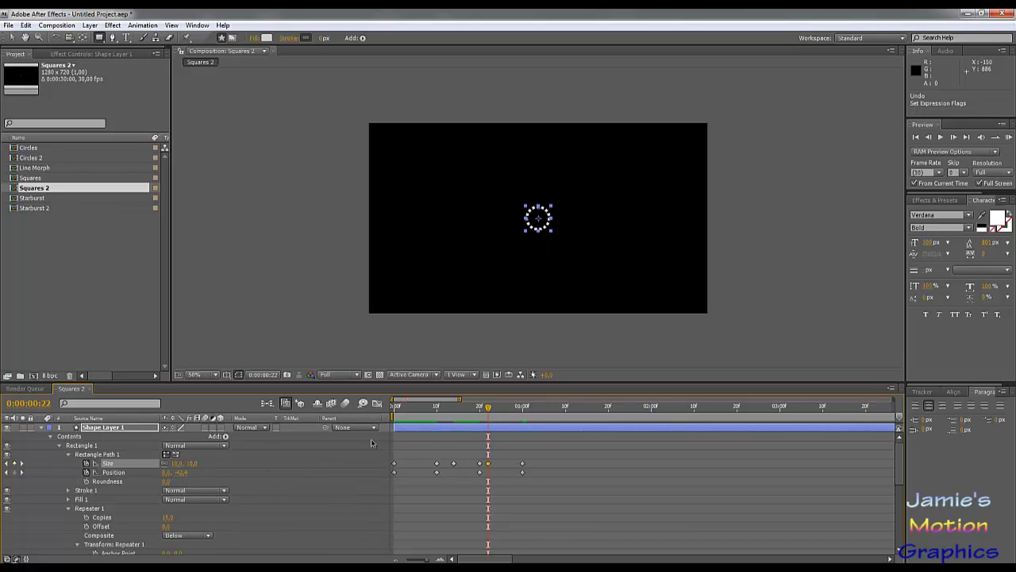
# Re-enter 10 for Rectangle Path 1's Size at frame 22, and return to frame 10.
pyautogui.click(176, 463)
pyautogui.press('Return')
pyautogui.write('10')
pyautogui.press('Return')
pyautogui.moveTo(482, 411)
pyautogui.mouseDown()
pyautogui.moveTo(523, 431)
pyautogui.moveTo(385, 436)
pyautogui.moveTo(421, 442)
pyautogui.moveTo(446, 465)
pyautogui.moveTo(522, 471)
pyautogui.moveTo(438, 473)
pyautogui.mouseUp()
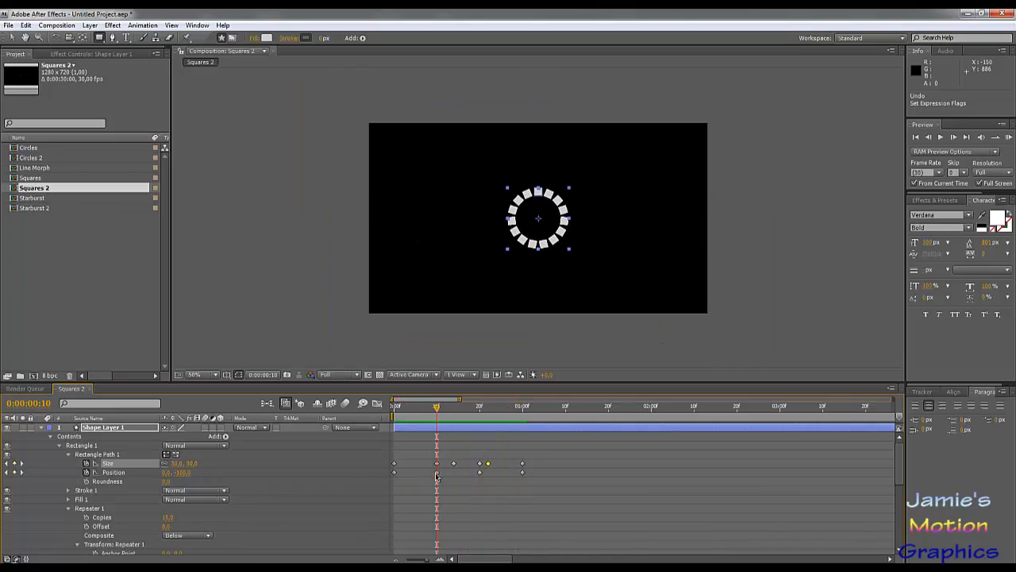
pyautogui.click(56, 335)
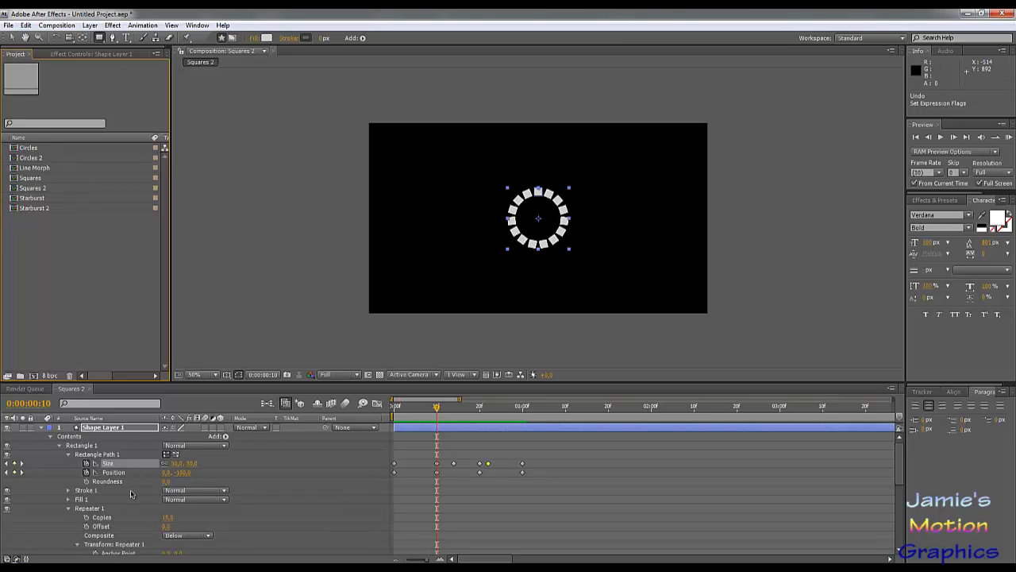
# Start Rotation keyframing in Rectangle 1's transform group and place the 0° keyframe at frame 0.
pyautogui.scroll(-4, 131, 508)
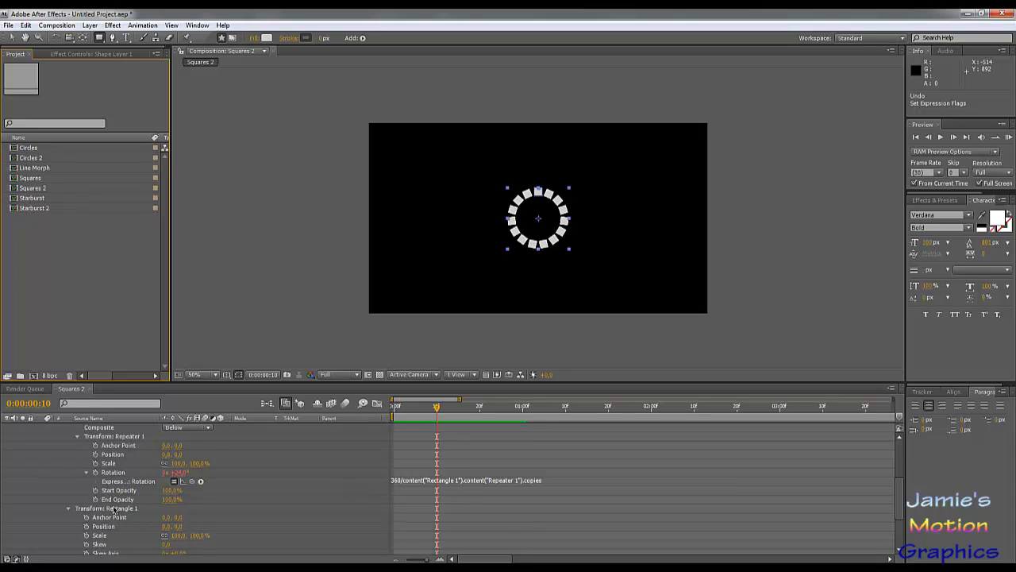
pyautogui.scroll(-1, 114, 511)
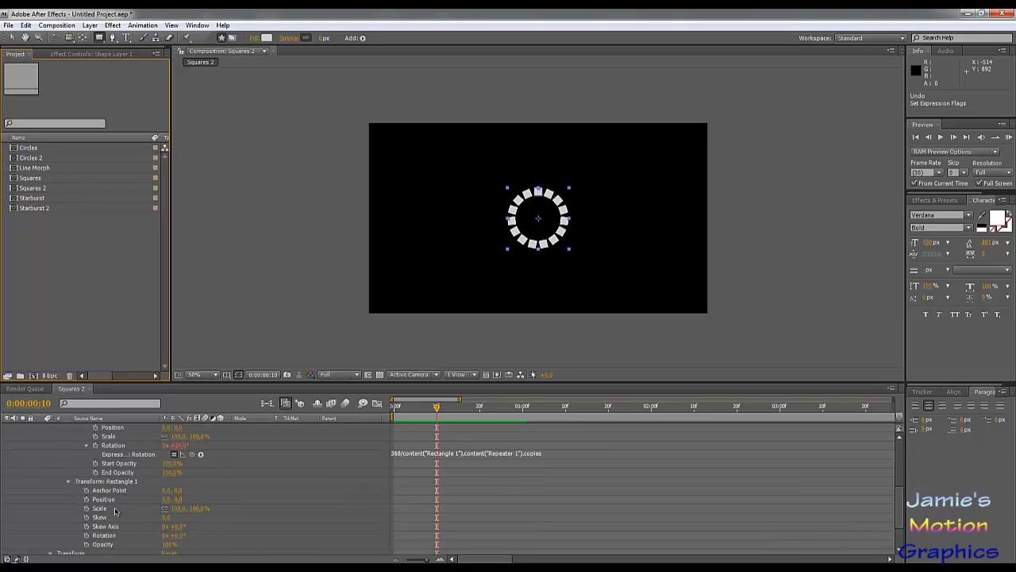
pyautogui.click(85, 537)
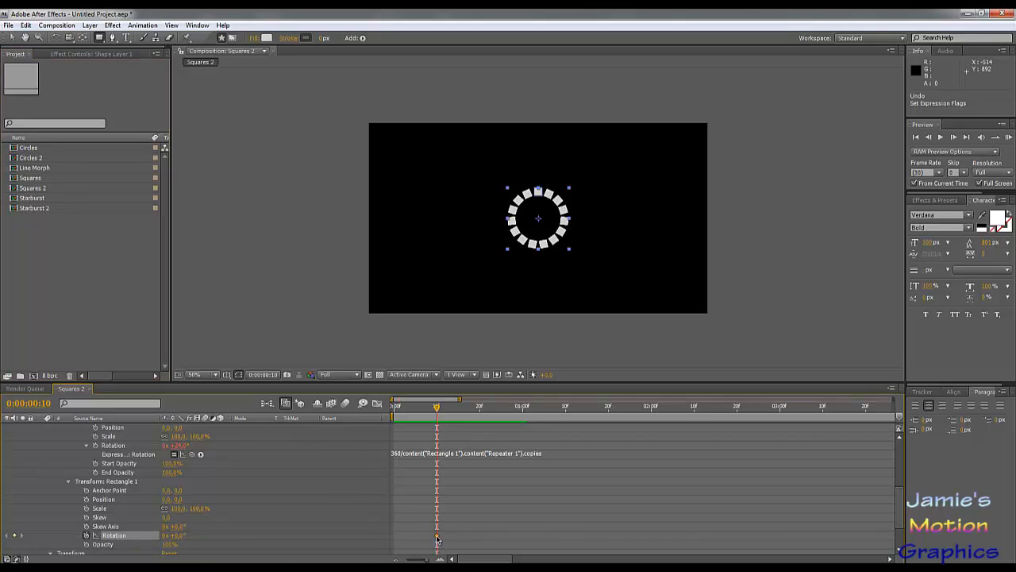
pyautogui.moveTo(436, 537); pyautogui.dragTo(397, 537)
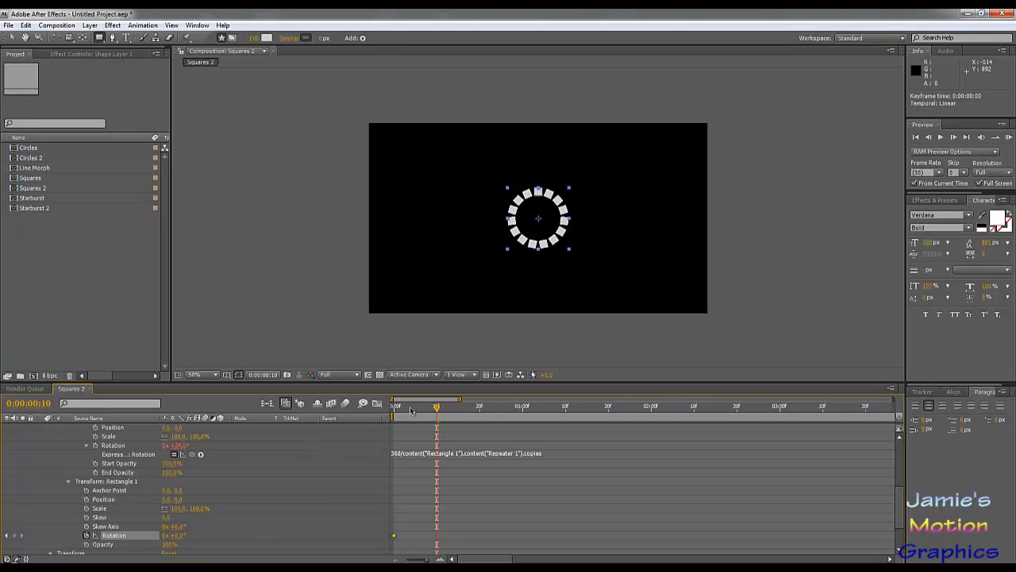
# Set Rectangle 1's transform Rotation to 90° at frame 10.
pyautogui.moveTo(408, 408); pyautogui.dragTo(430, 441)
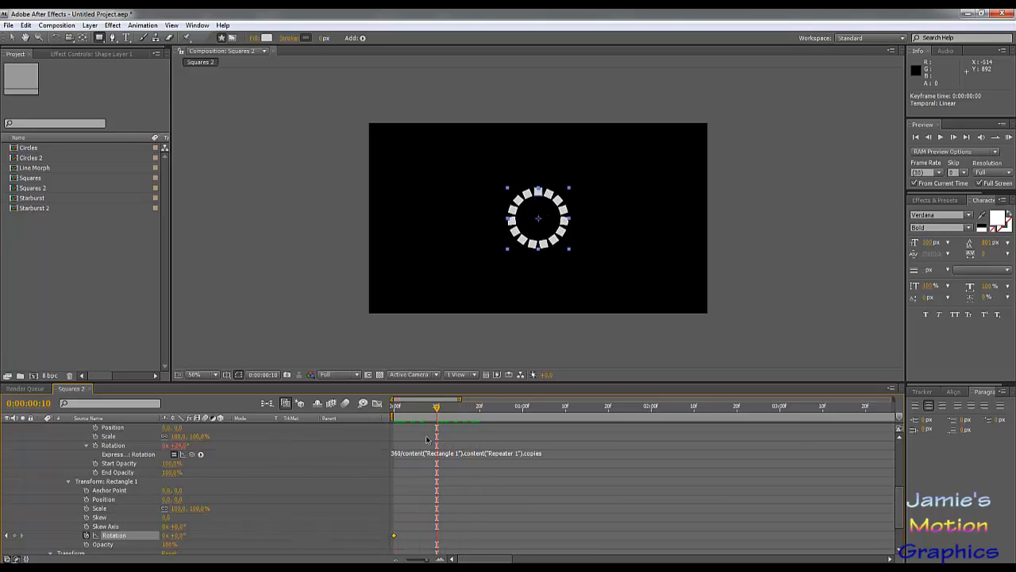
pyautogui.click(179, 536)
pyautogui.write('90')
pyautogui.press('Return')
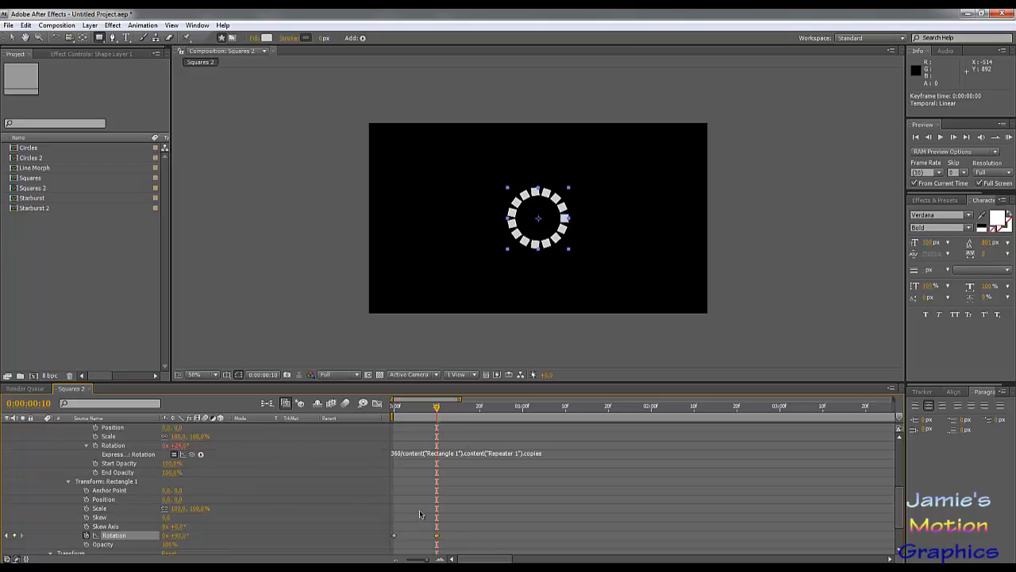
# Set Rectangle 1's transform Rotation to -90° at frame 20.
pyautogui.click(480, 408)
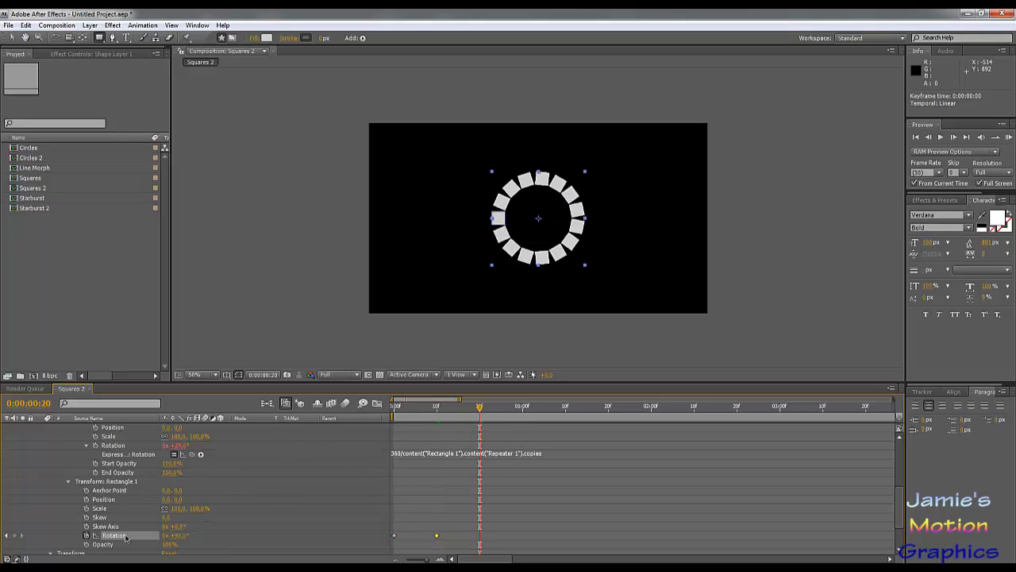
pyautogui.click(176, 535)
pyautogui.write('180')
pyautogui.press('Return')
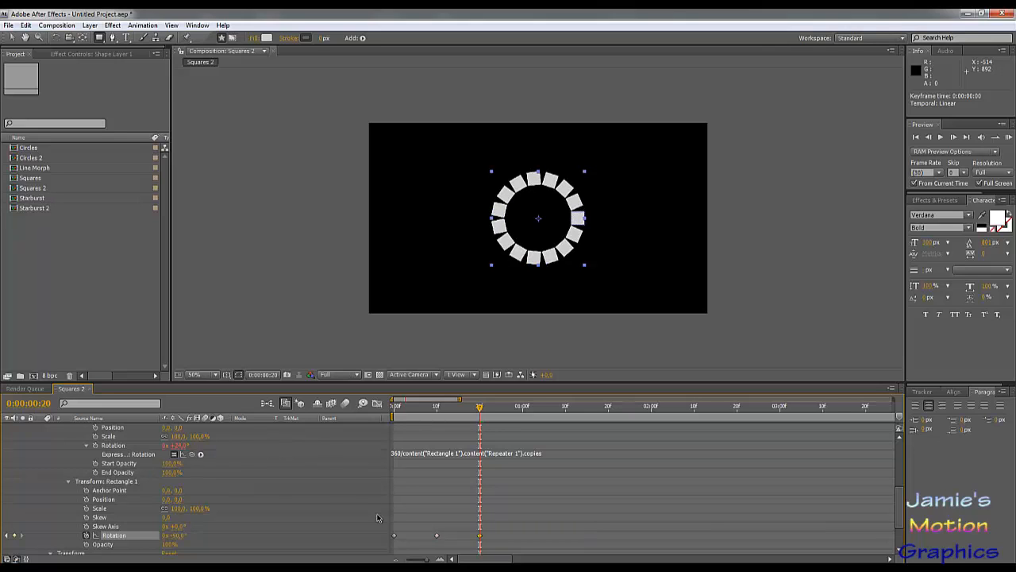
# Add a keyframe to Rectangle 1's transform Rotation at frame 14.
pyautogui.click(455, 408)
pyautogui.moveTo(455, 412); pyautogui.dragTo(453, 414)
pyautogui.click(181, 537)
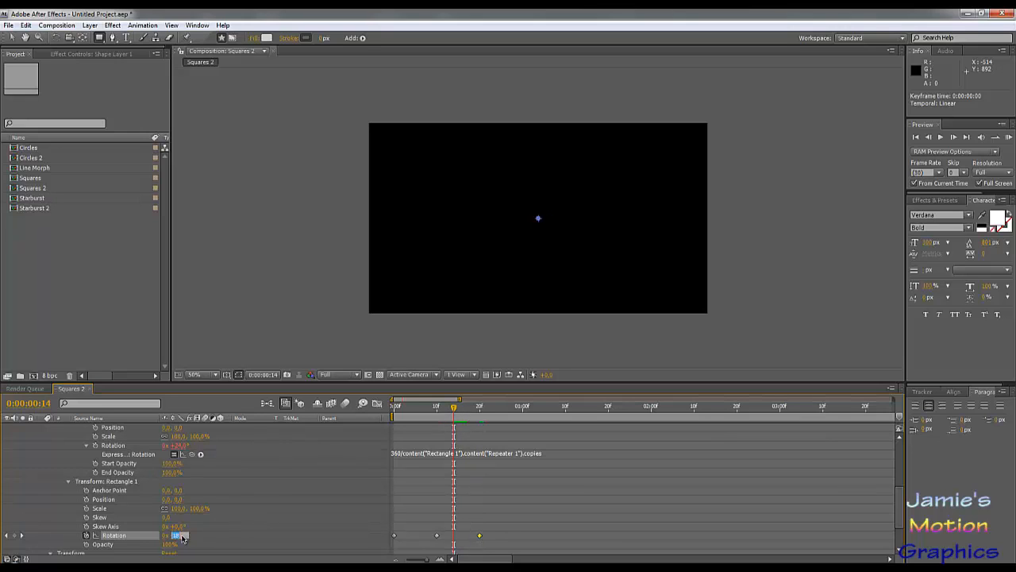
pyautogui.press('Return')
# Set Rectangle 1's transform Rotation to 180° at 0:00:01:00.
pyautogui.moveTo(502, 414); pyautogui.dragTo(523, 419)
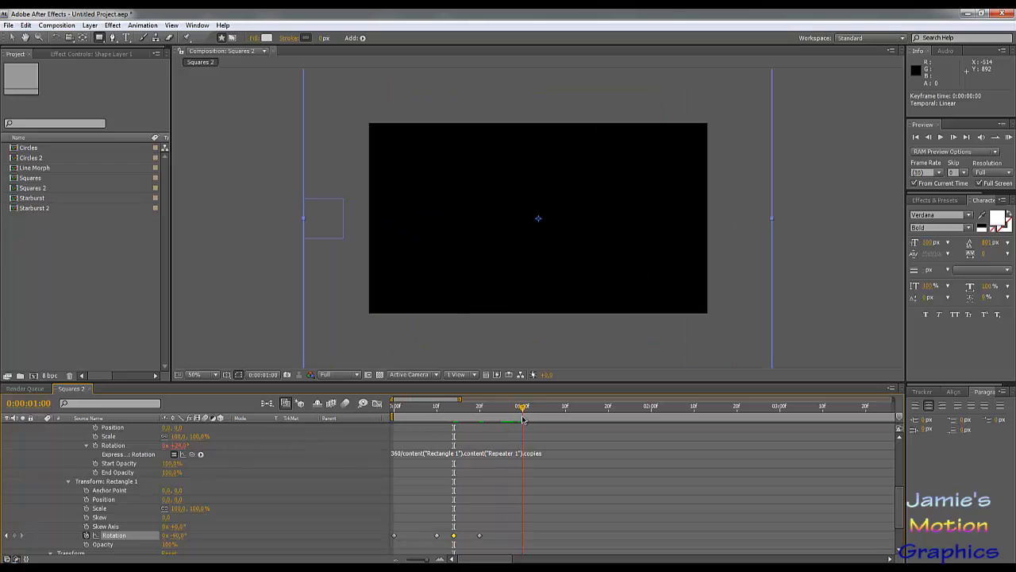
pyautogui.click(176, 535)
pyautogui.write('180')
pyautogui.press('Return')
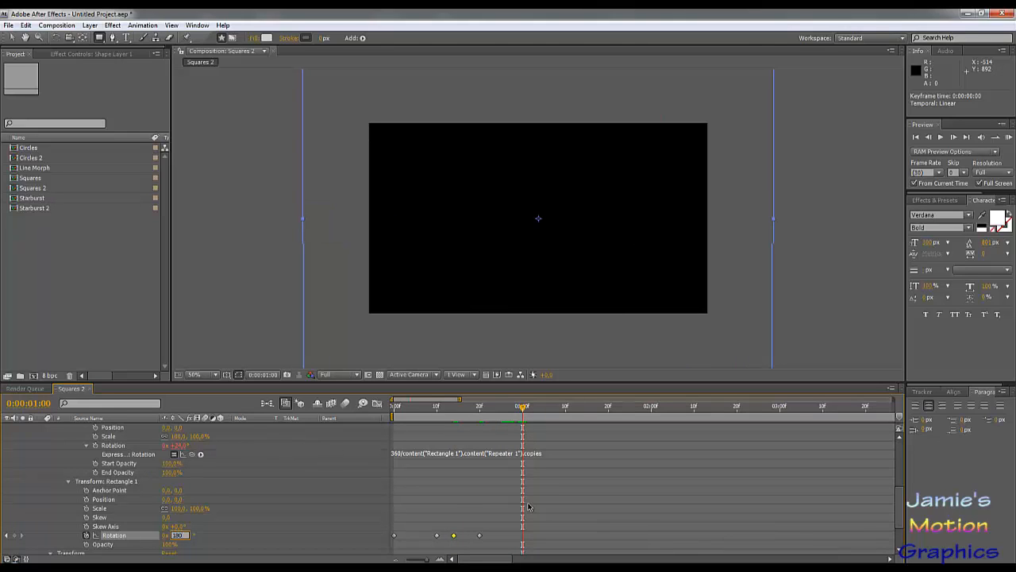
# Try setting Rectangle 1's transform Rotation to 0° at frame 22.
pyautogui.moveTo(512, 412); pyautogui.dragTo(486, 421)
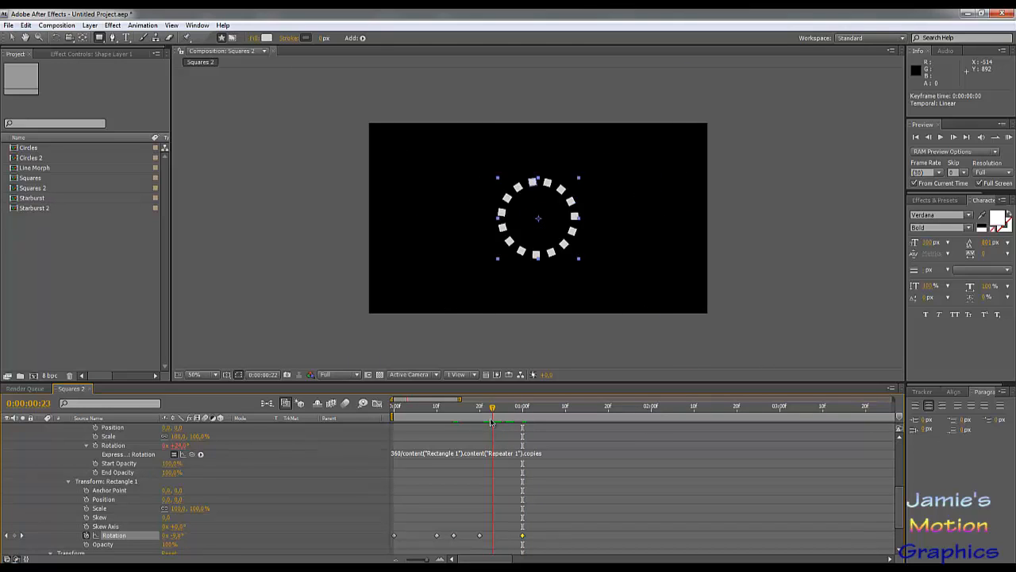
pyautogui.click(181, 535)
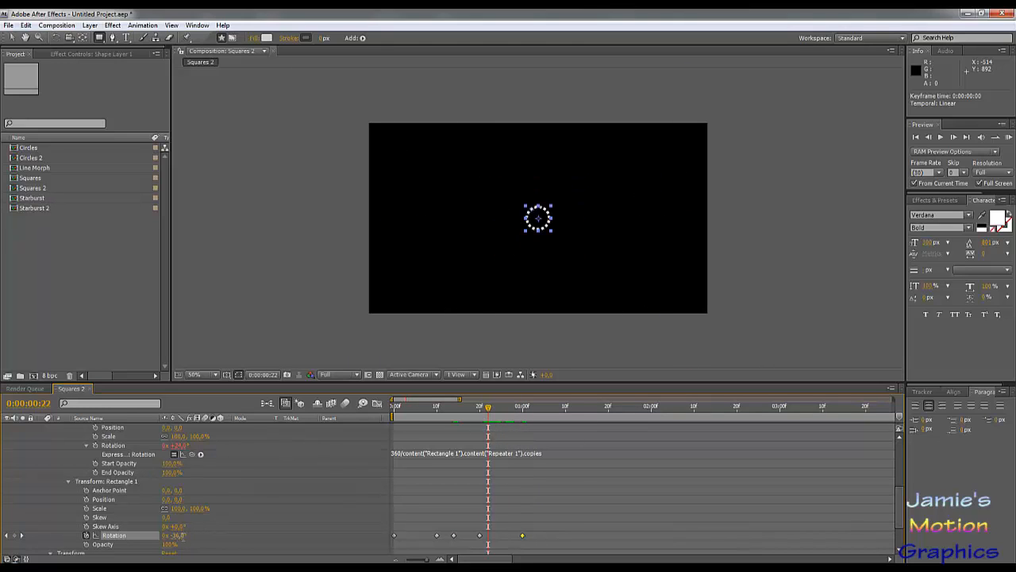
pyautogui.write('0')
pyautogui.press('Return')
pyautogui.scroll(5, 537, 486)
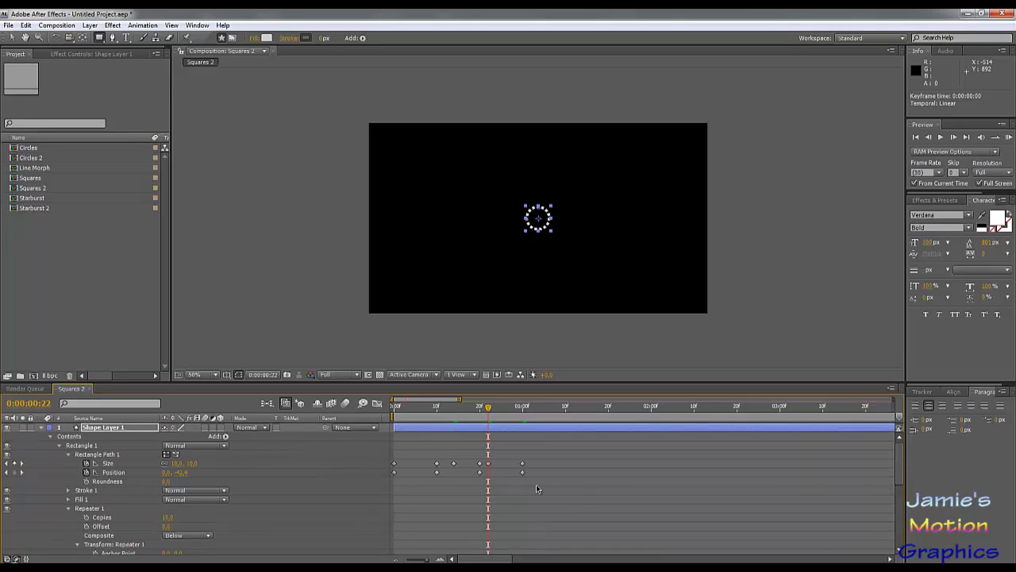
# Review the squares' motion between frame 22 and 0:00:01:00, and check the Rotation keyframe at frame 20.
pyautogui.moveTo(487, 408); pyautogui.dragTo(512, 449)
pyautogui.scroll(-5, 512, 449)
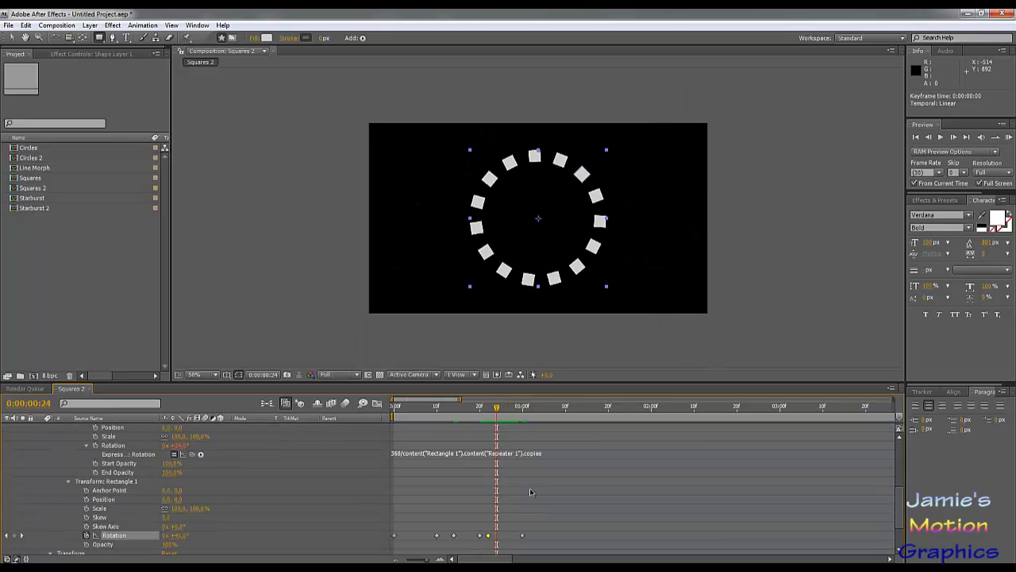
pyautogui.moveTo(498, 410); pyautogui.dragTo(522, 434)
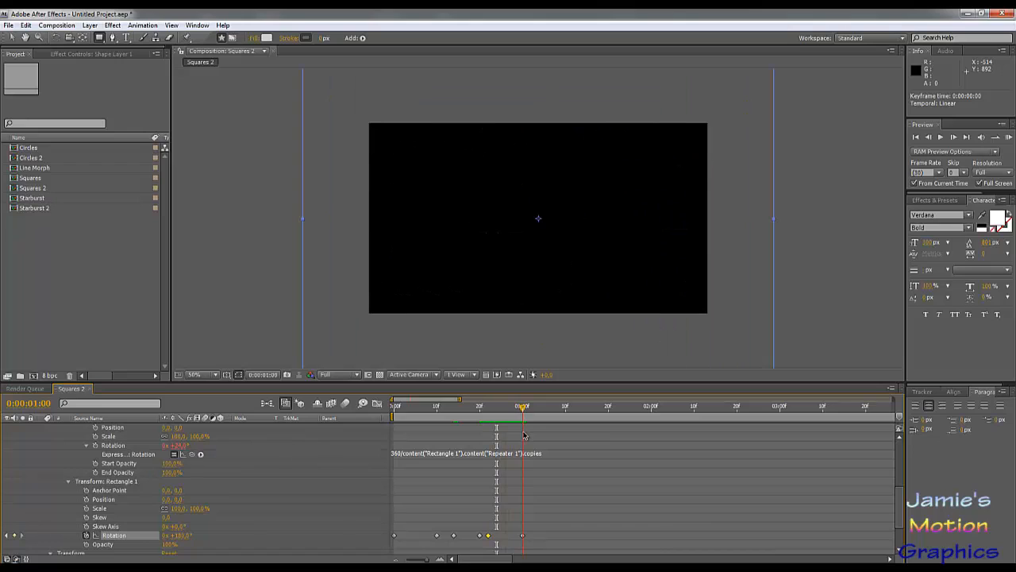
pyautogui.click(480, 536)
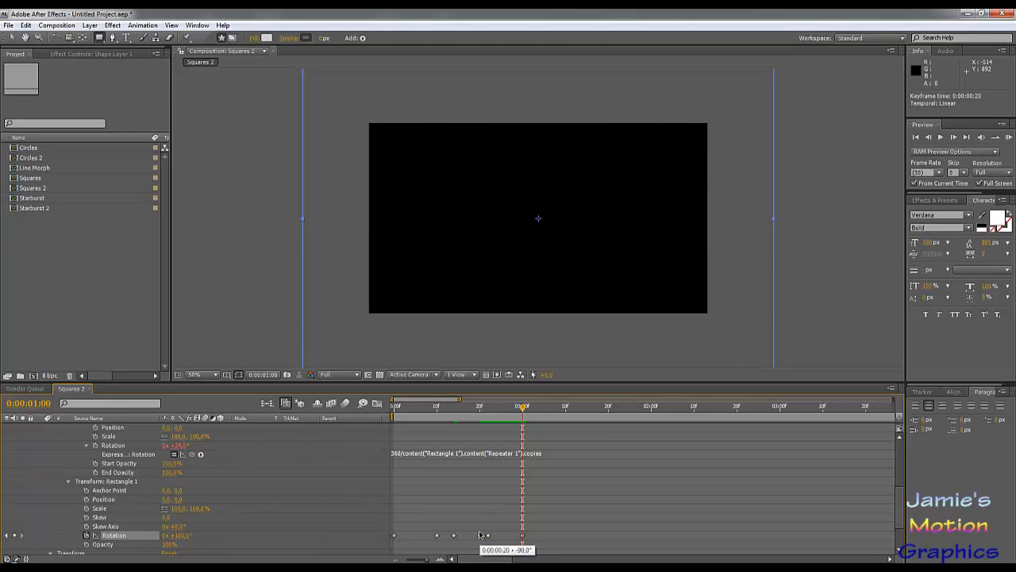
# Delete Rectangle 1's Rotation keyframe at frame 22.
pyautogui.moveTo(501, 414)
pyautogui.mouseDown()
pyautogui.moveTo(480, 413)
pyautogui.moveTo(488, 418)
pyautogui.mouseUp()
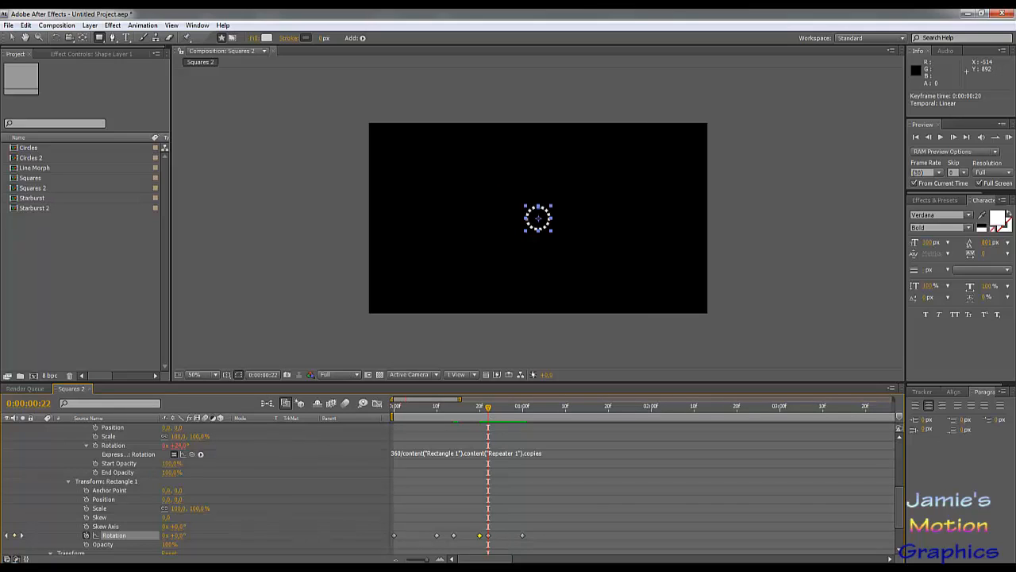
pyautogui.click(488, 536)
pyautogui.press('Delete')
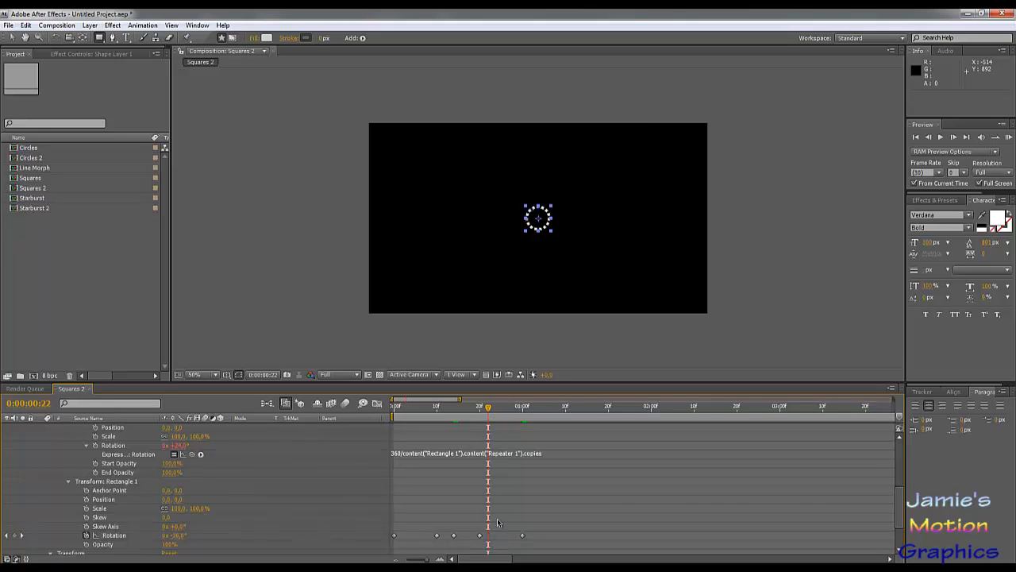
# Set Rectangle 1's Rotation to 1x +180° at 0:00:01:00 and review the resulting spin.
pyautogui.moveTo(488, 413); pyautogui.dragTo(523, 429)
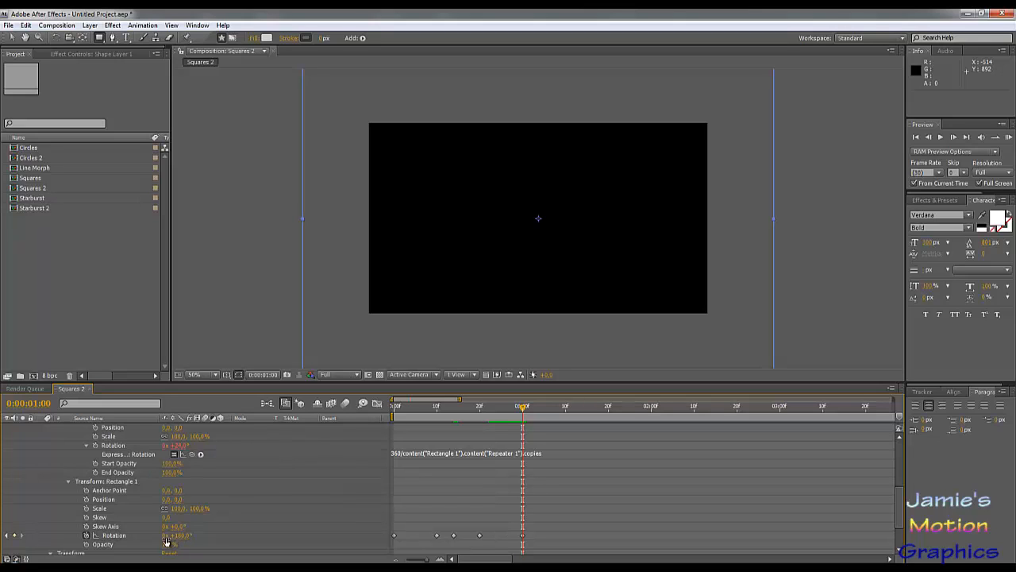
pyautogui.click(170, 535)
pyautogui.write('1')
pyautogui.press('Return')
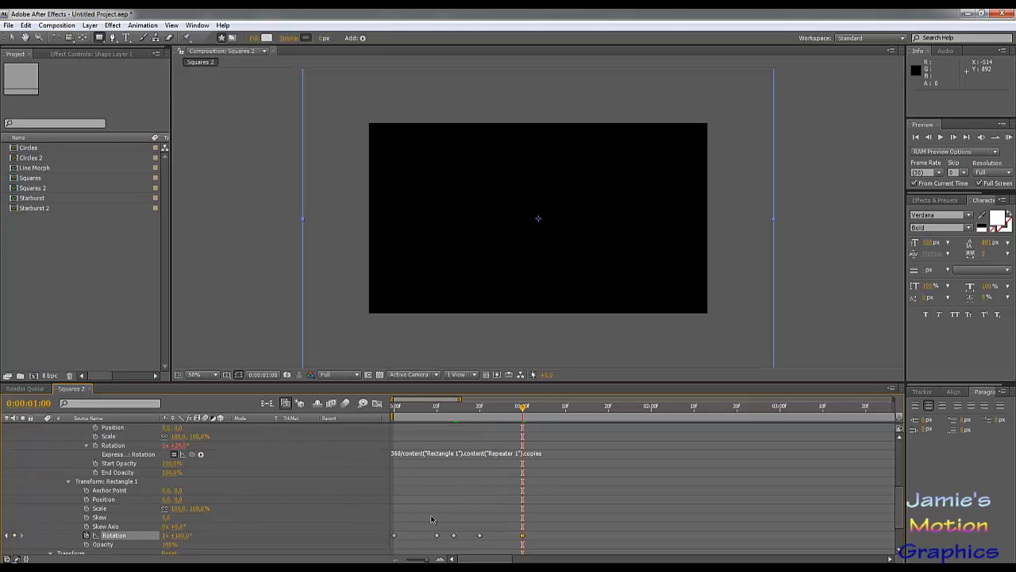
pyautogui.moveTo(485, 406); pyautogui.dragTo(524, 413)
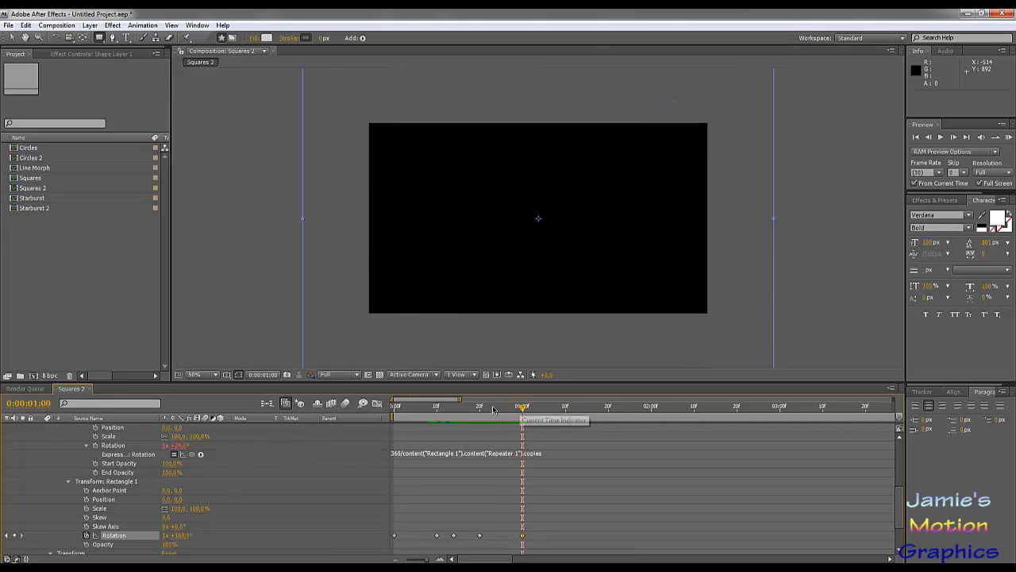
# Create a new 1280 x 720 composition named Design, lasting 30 seconds at 30 frames per second.
pyautogui.click(89, 389)
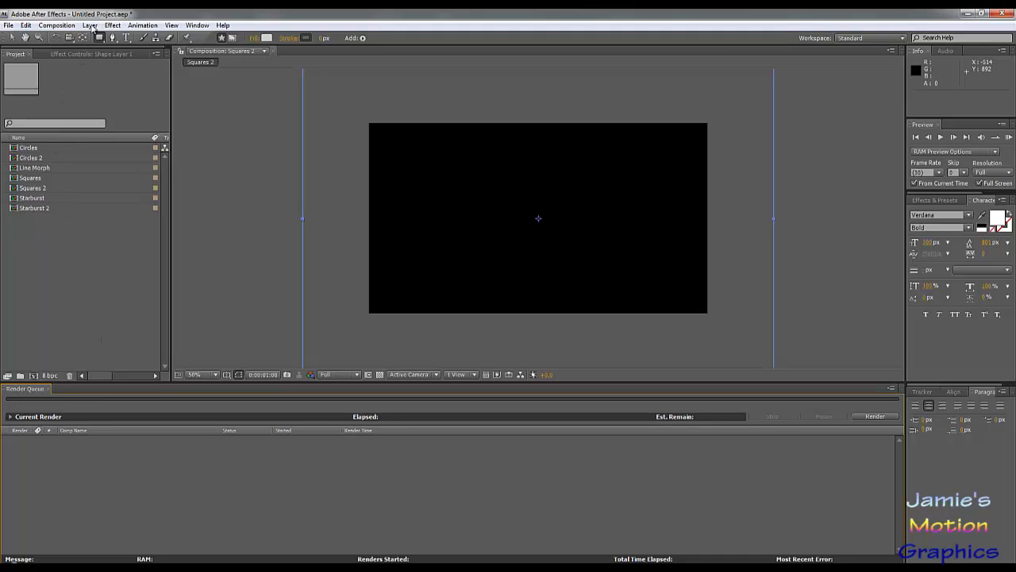
pyautogui.click(62, 24)
pyautogui.click(69, 38)
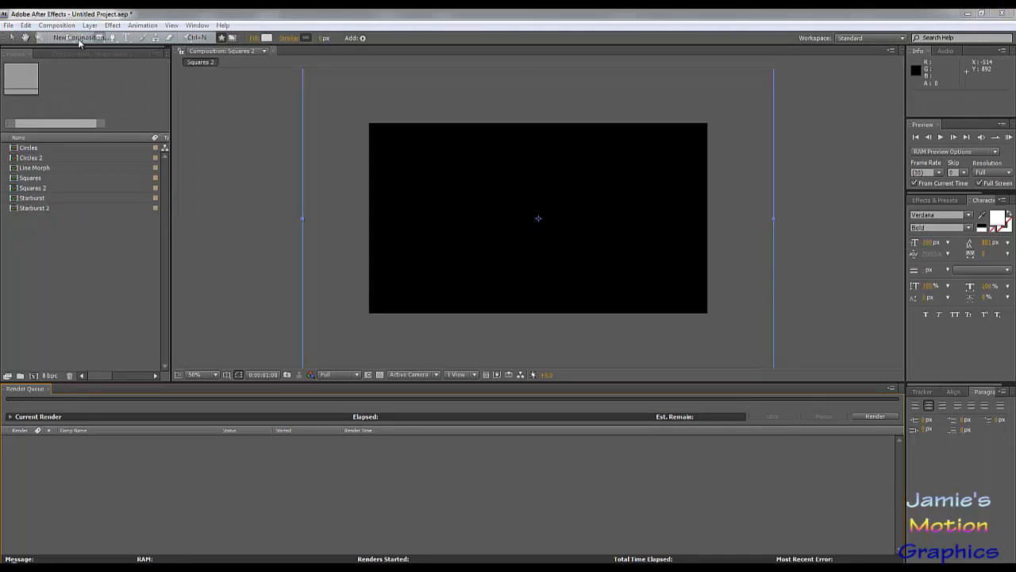
pyautogui.write('Desi')
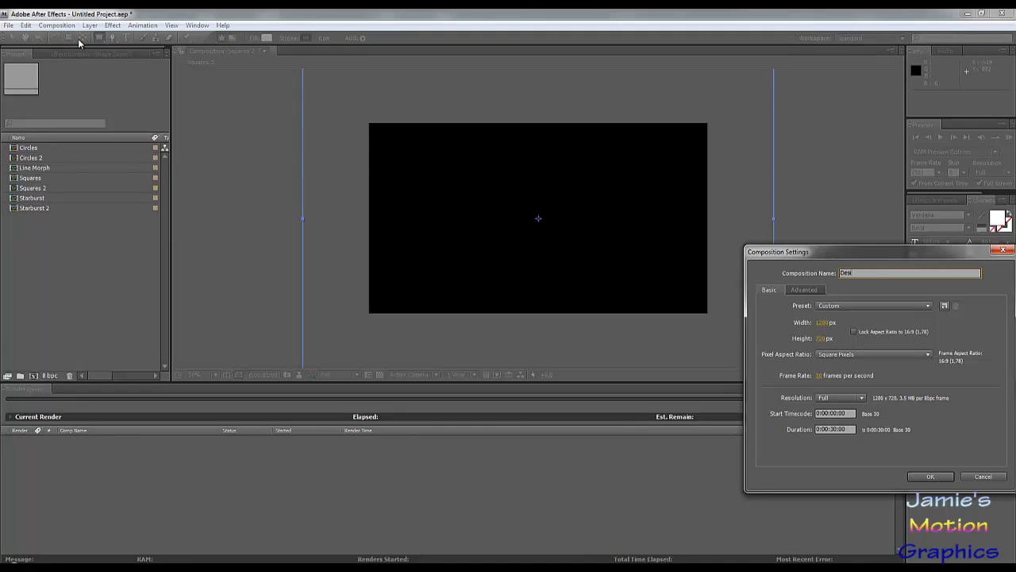
pyautogui.write('gn')
pyautogui.press('Return')
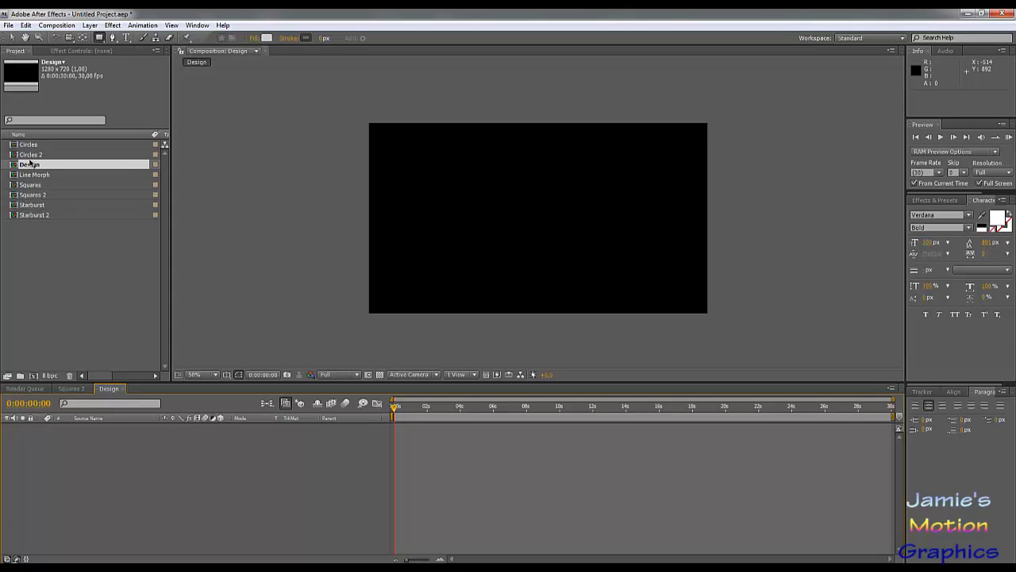
# Place the Squares 2 composition in Design starting at frame 0 and duplicate the layer five times.
pyautogui.click(58, 215)
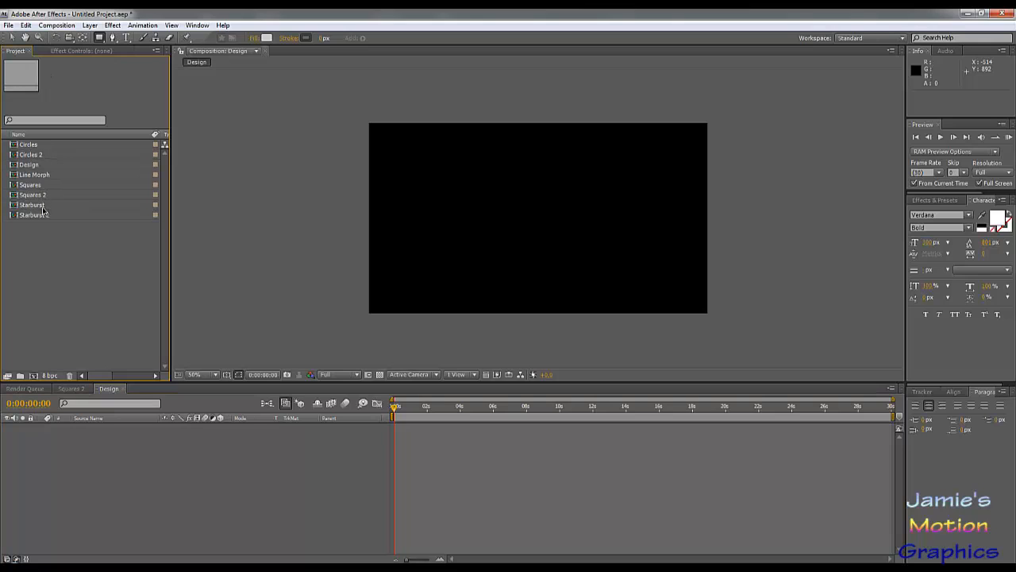
pyautogui.moveTo(37, 196); pyautogui.dragTo(77, 486)
pyautogui.moveTo(399, 419); pyautogui.dragTo(394, 419)
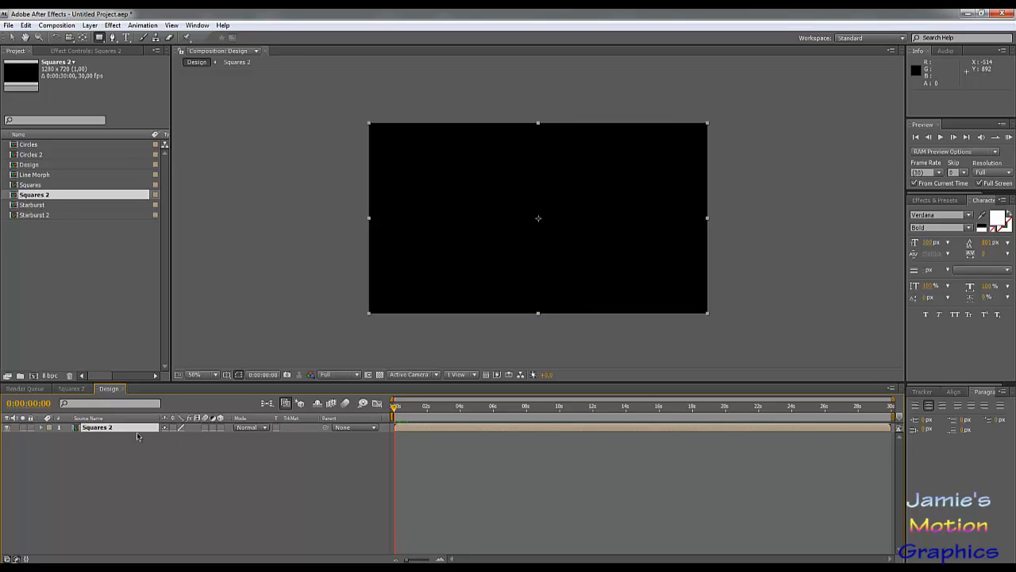
pyautogui.hotkey('ctrl', 'd')
pyautogui.hotkey('ctrl', 'd')
pyautogui.hotkey('ctrl', 'd')
pyautogui.hotkey('ctrl', 'd')
pyautogui.hotkey('ctrl', 'd')
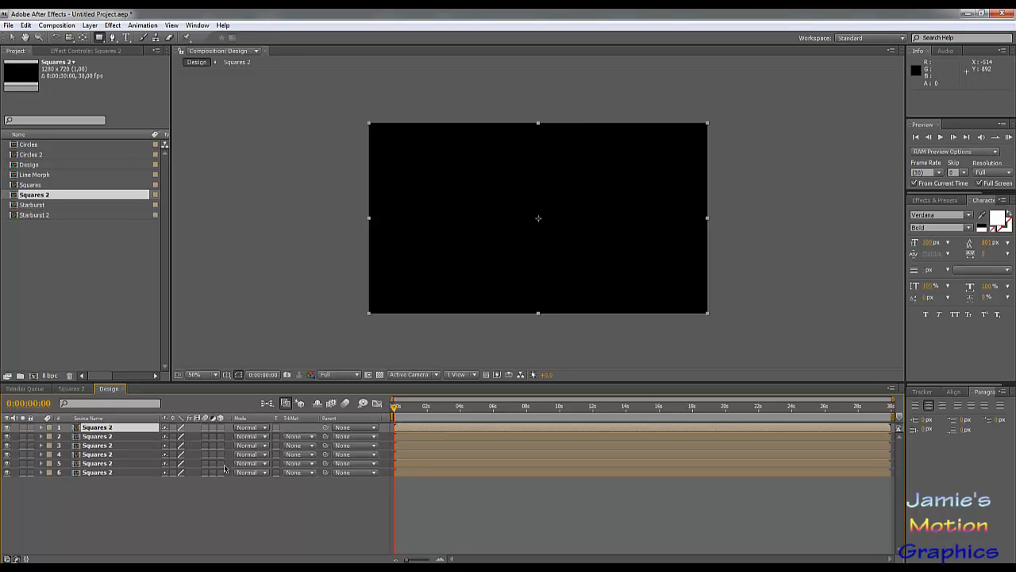
# Offset the upper five Squares 2 layers to start at frame 5, and move layers 1 to 4 on to frame 10.
pyautogui.moveTo(403, 440); pyautogui.dragTo(414, 465)
pyautogui.keyDown('shift'); pyautogui.click(406, 465); pyautogui.keyUp('shift')
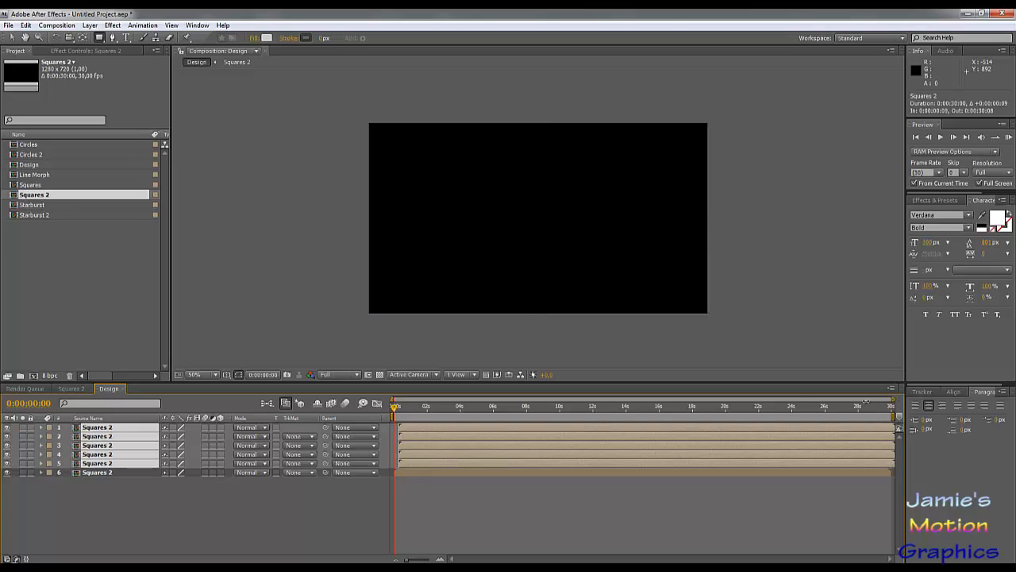
pyautogui.moveTo(892, 400); pyautogui.dragTo(399, 408)
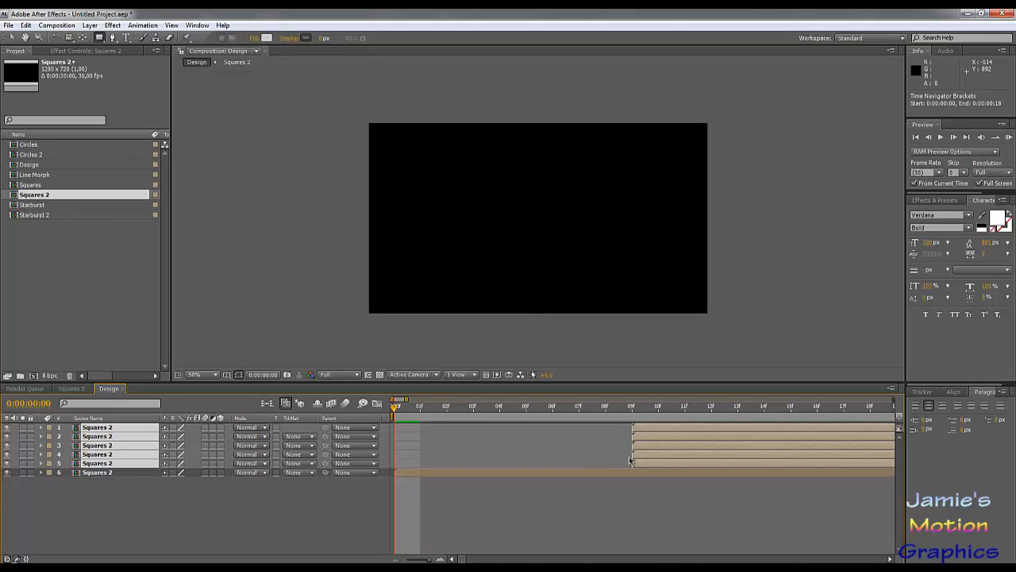
pyautogui.moveTo(651, 462)
pyautogui.mouseDown()
pyautogui.moveTo(541, 475)
pyautogui.moveTo(558, 458)
pyautogui.moveTo(661, 458)
pyautogui.mouseUp()
pyautogui.keyDown('ctrl'); pyautogui.click(543, 462); pyautogui.keyUp('ctrl')
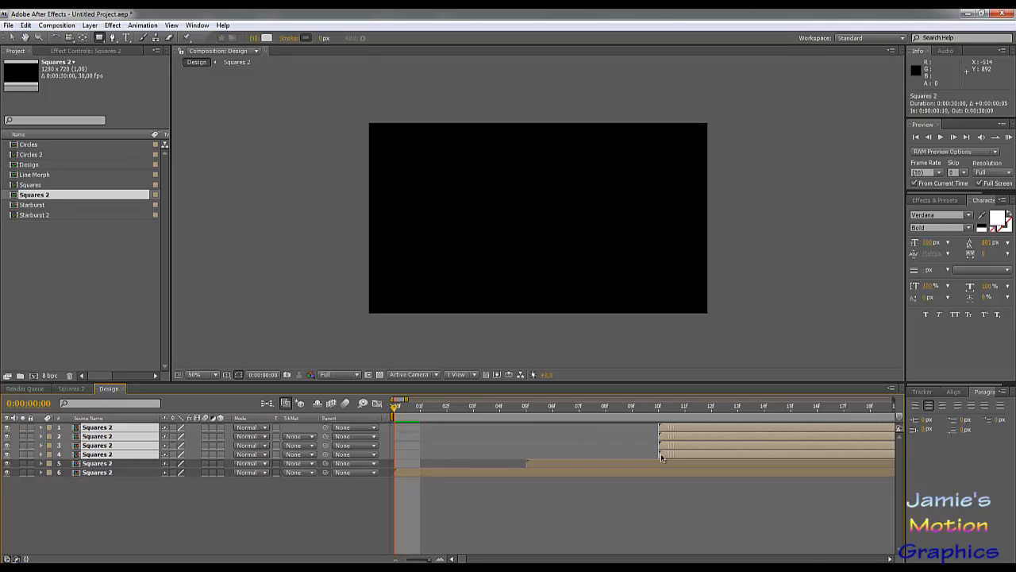
pyautogui.rightClick(677, 448)
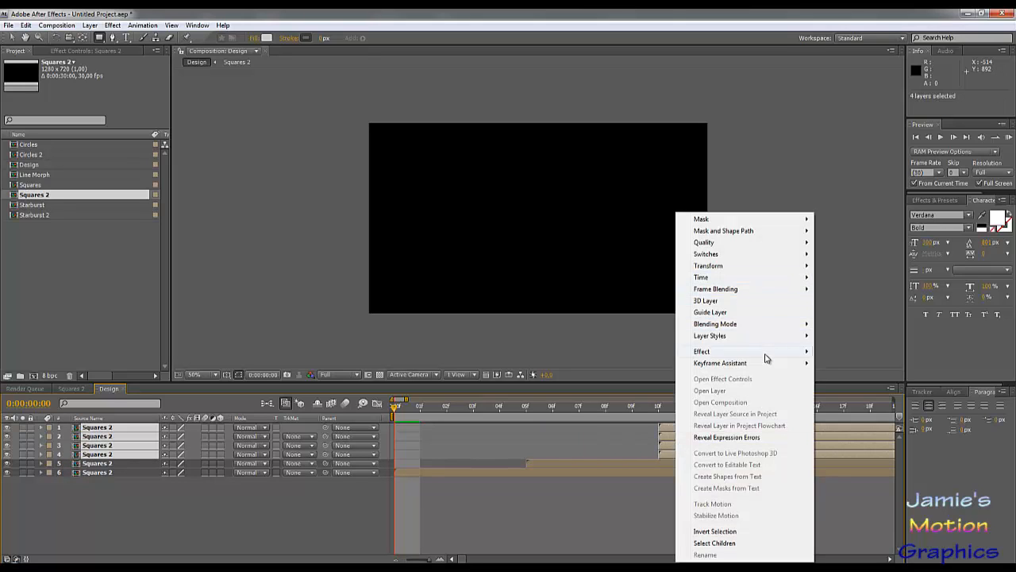
pyautogui.moveTo(768, 367)
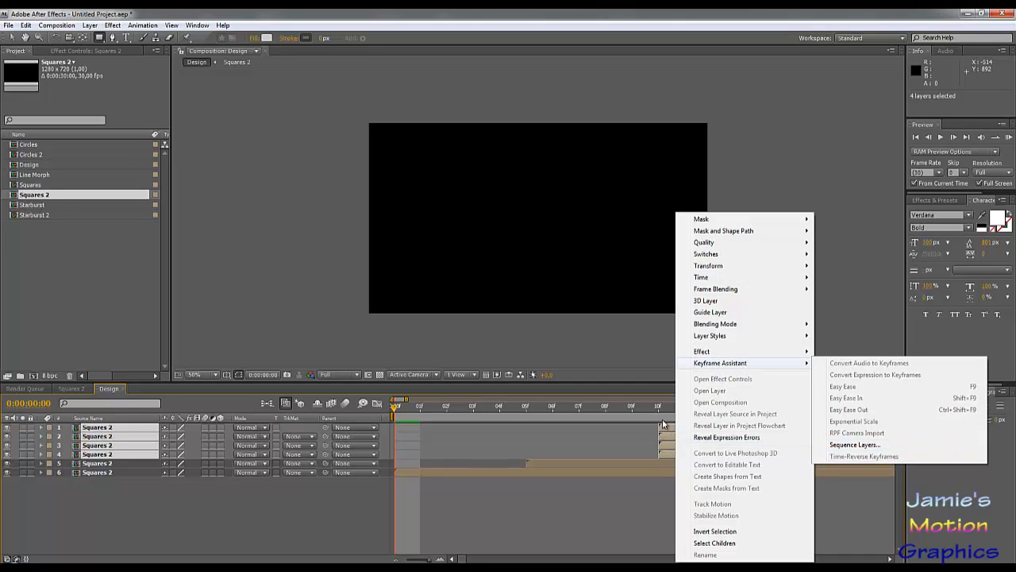
pyautogui.click(634, 407)
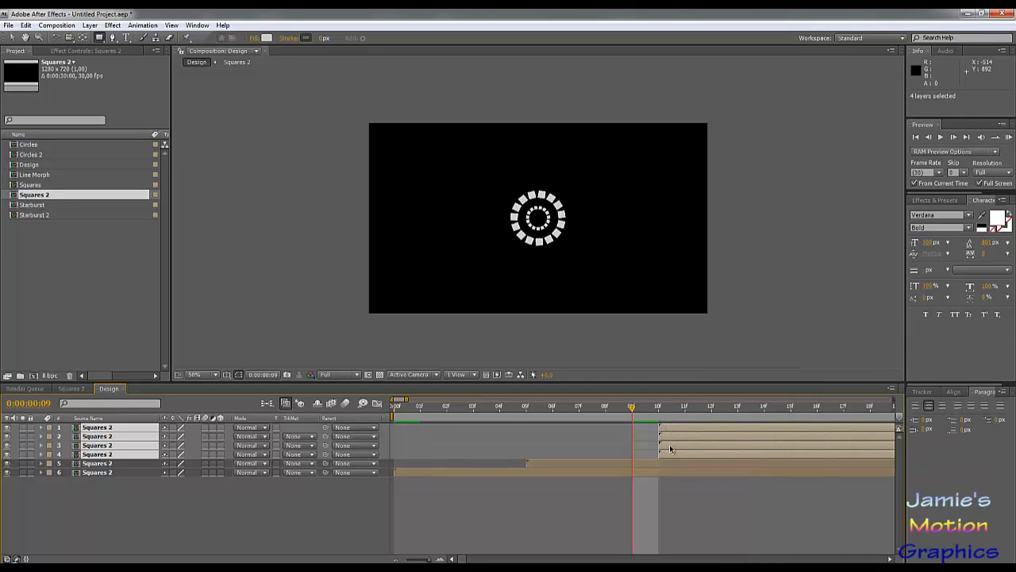
# Stagger layers 3, 2 and 1 to start at frames 15, 20 and 25, and review the animation from frame 0.
pyautogui.keyDown('ctrl'); pyautogui.click(669, 450); pyautogui.keyUp('ctrl')
pyautogui.moveTo(667, 446); pyautogui.dragTo(881, 439)
pyautogui.keyDown('ctrl'); pyautogui.click(803, 445); pyautogui.keyUp('ctrl')
pyautogui.moveTo(815, 444); pyautogui.dragTo(847, 433)
pyautogui.keyDown('ctrl'); pyautogui.click(717, 438); pyautogui.keyUp('ctrl')
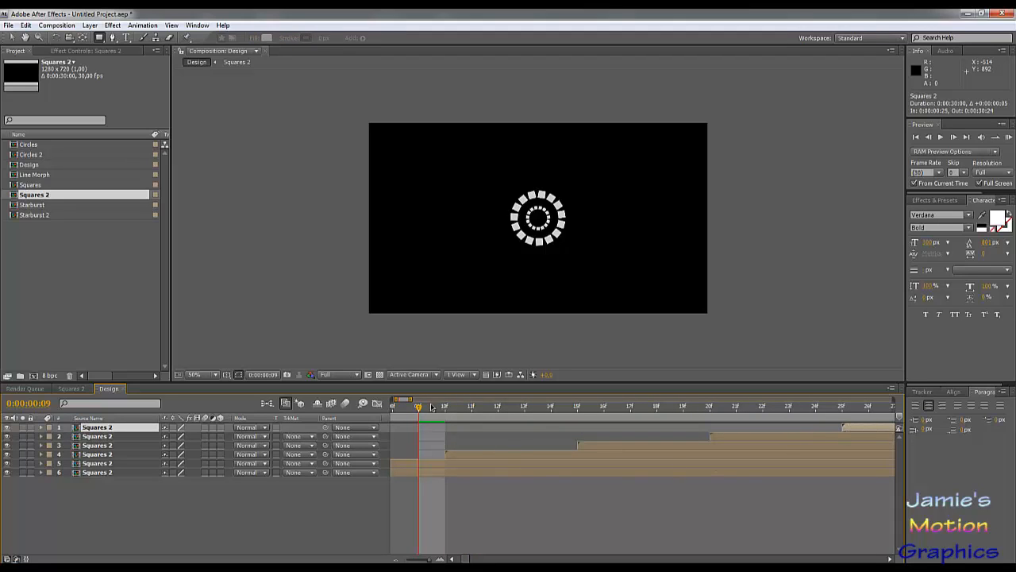
pyautogui.moveTo(403, 409); pyautogui.dragTo(464, 473)
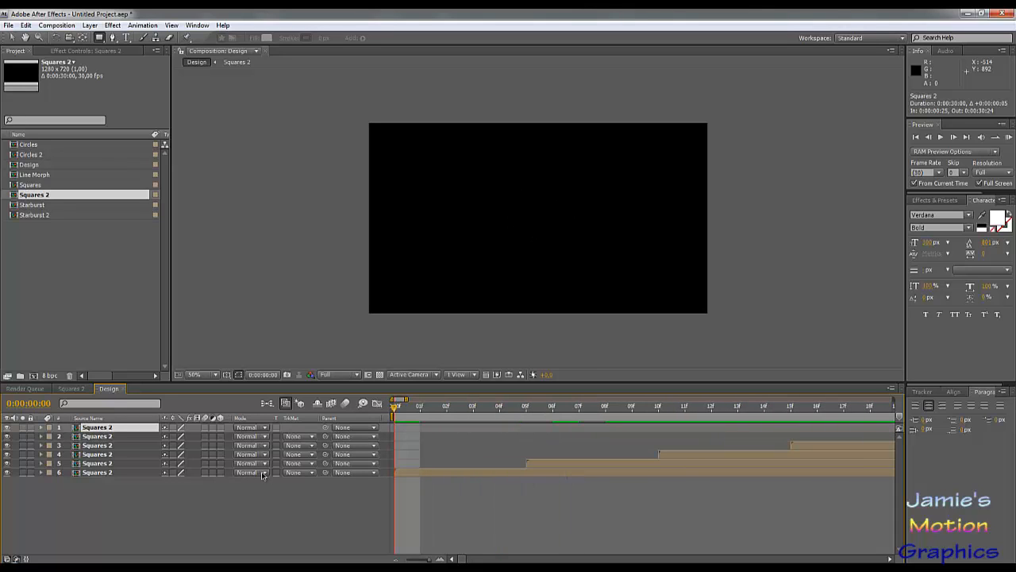
# Find the Tint effect and apply it to layer 6, the bottom Squares 2 layer.
pyautogui.click(92, 473)
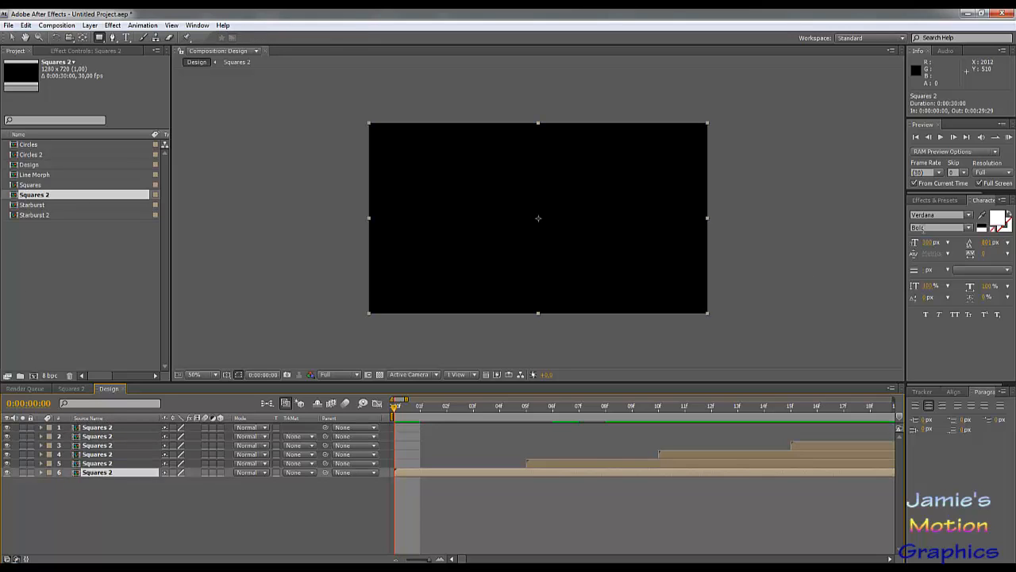
pyautogui.click(922, 200)
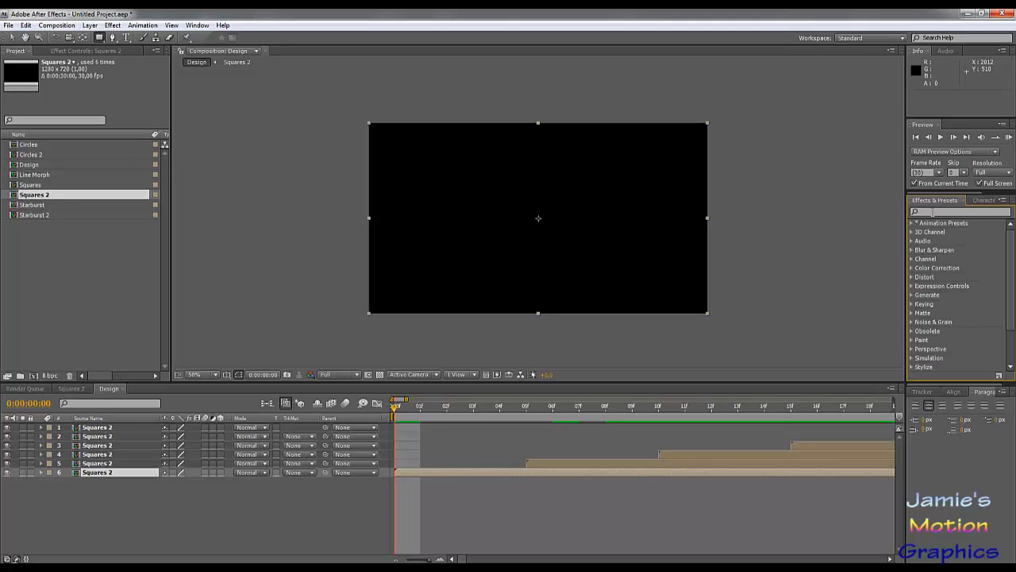
pyautogui.click(933, 213)
pyautogui.write('tint')
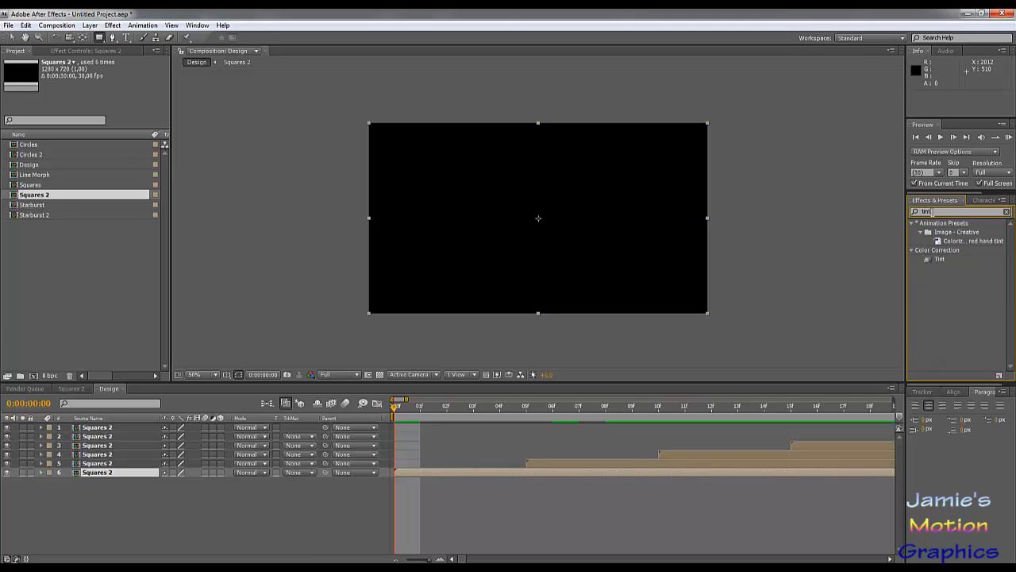
pyautogui.moveTo(940, 260); pyautogui.dragTo(103, 475)
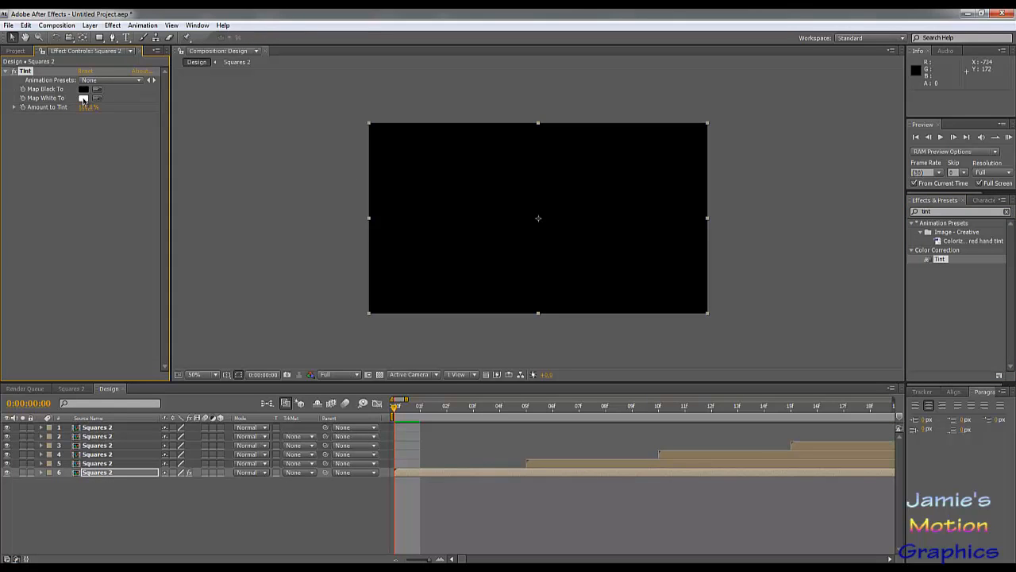
# Set Map White To of layer 6's Tint effect to pure red and preview the coloured squares.
pyautogui.moveTo(470, 412); pyautogui.dragTo(488, 410)
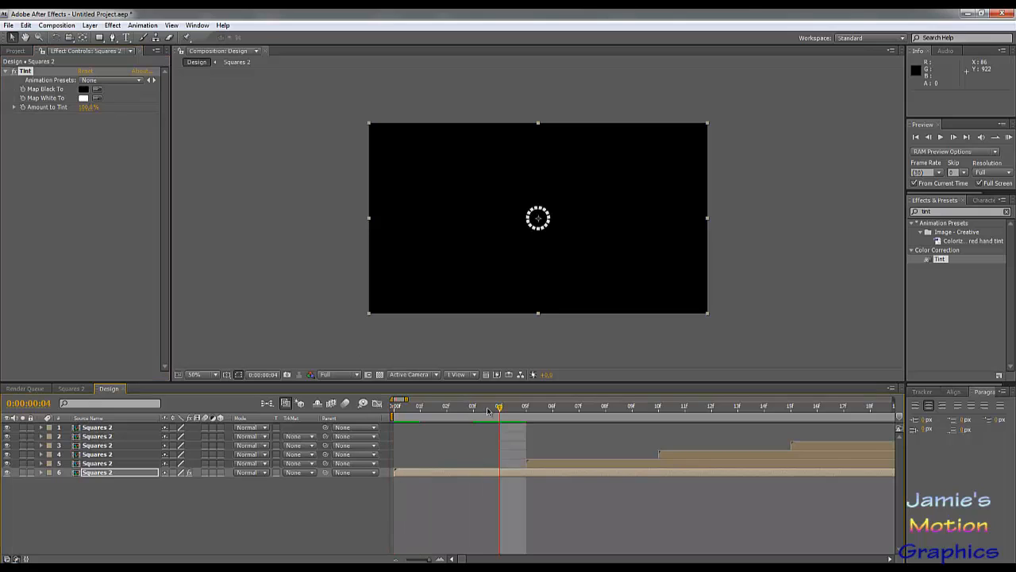
pyautogui.click(83, 100)
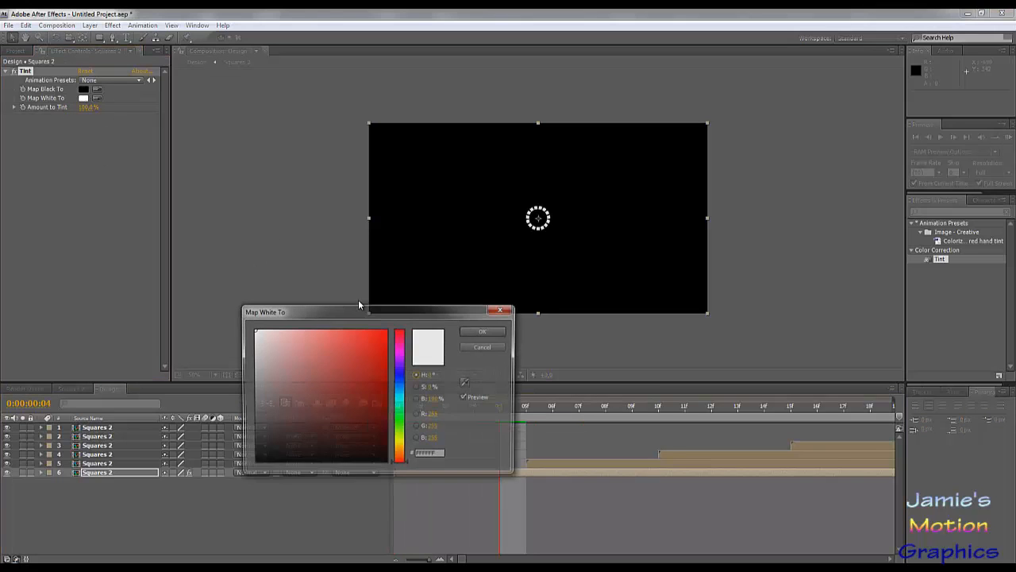
pyautogui.click(387, 332)
pyautogui.click(479, 332)
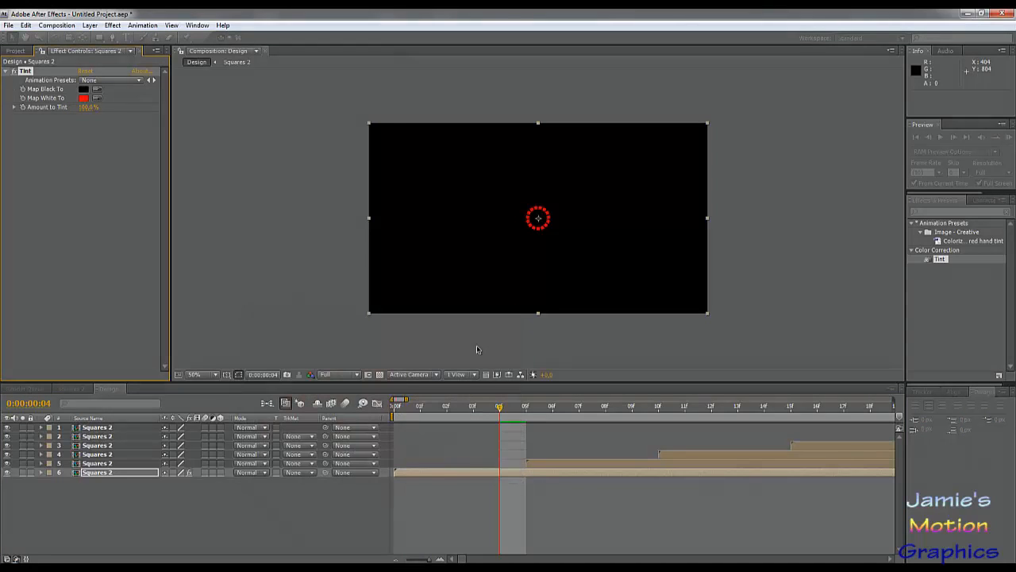
pyautogui.press('space')
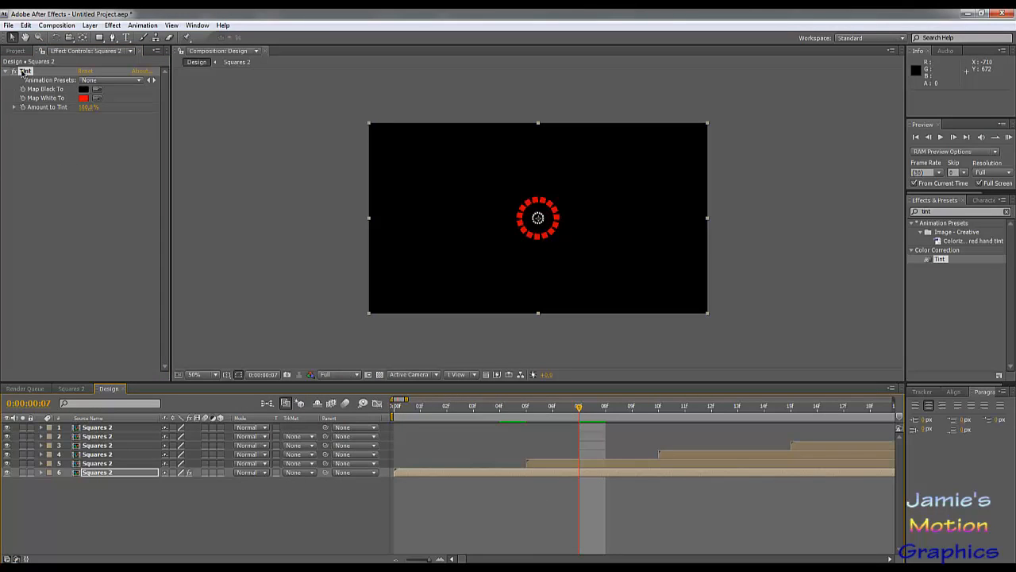
pyautogui.click(22, 71)
pyautogui.hotkey('ctrl', 'd')
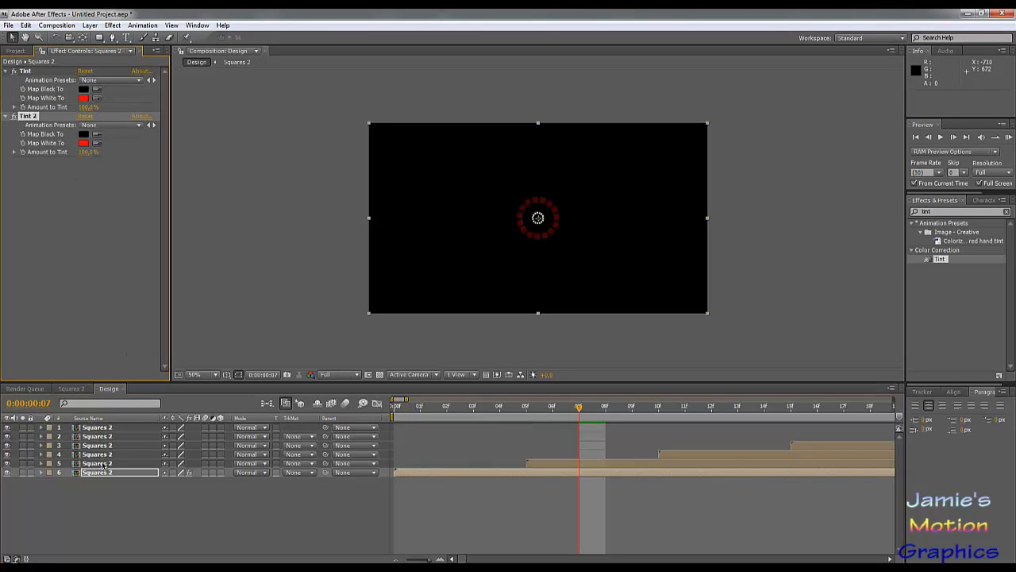
pyautogui.click(104, 463)
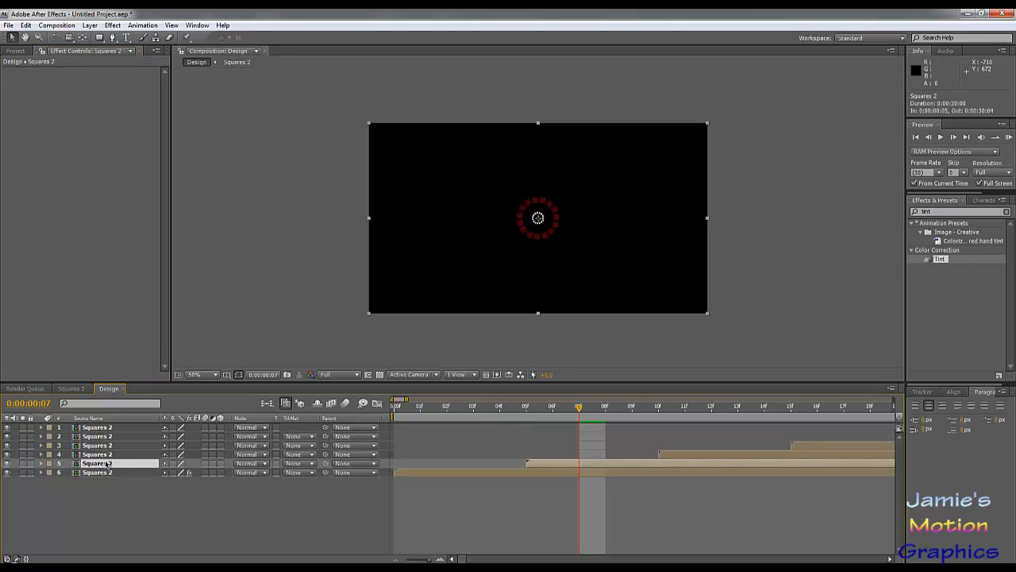
pyautogui.hotkey('ctrl', 'z')
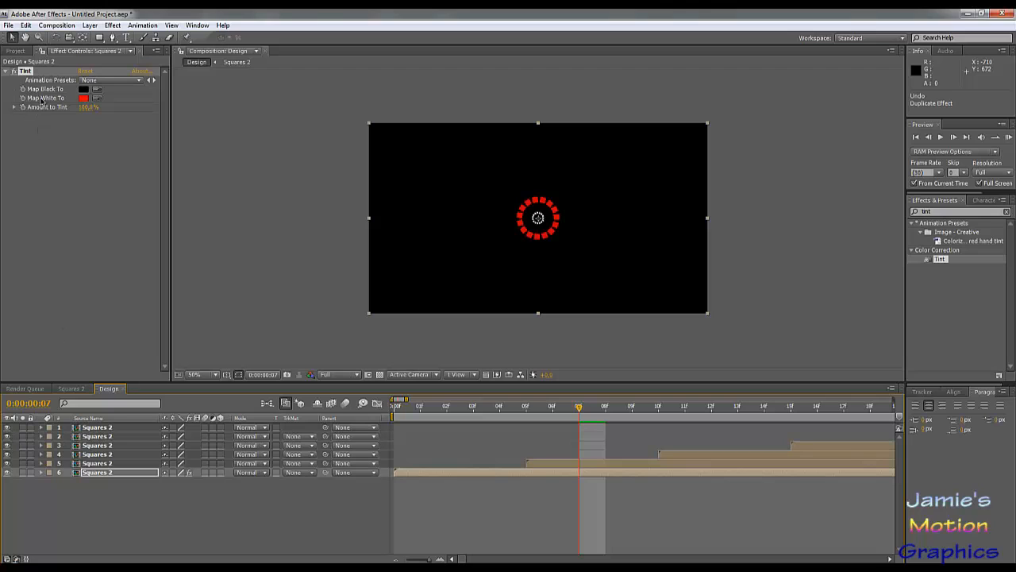
# Paste layer 6's Tint effect onto layer 5 and change its Map White To colour to orange.
pyautogui.click(90, 463)
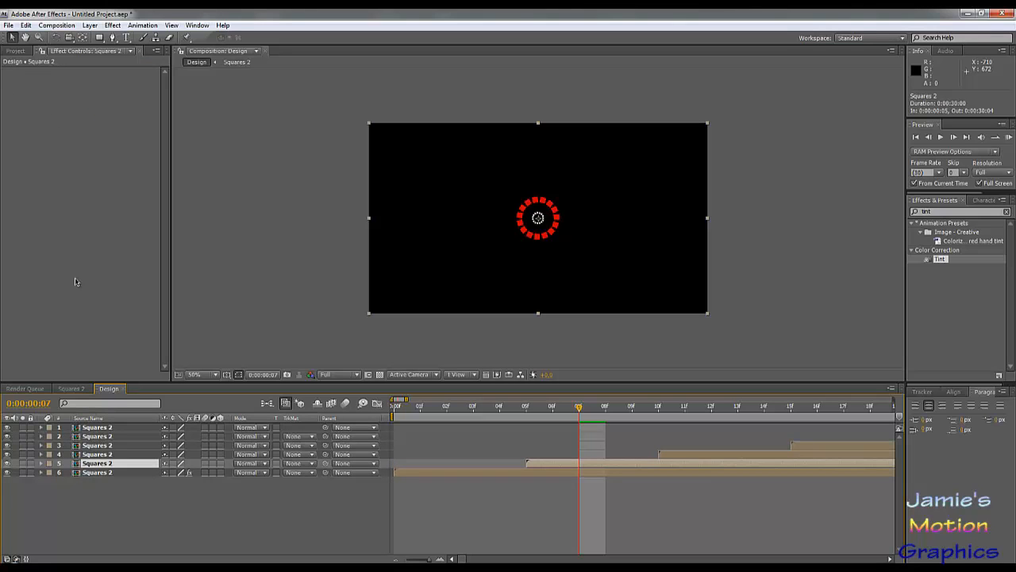
pyautogui.hotkey('ctrl', 'v')
pyautogui.click(83, 98)
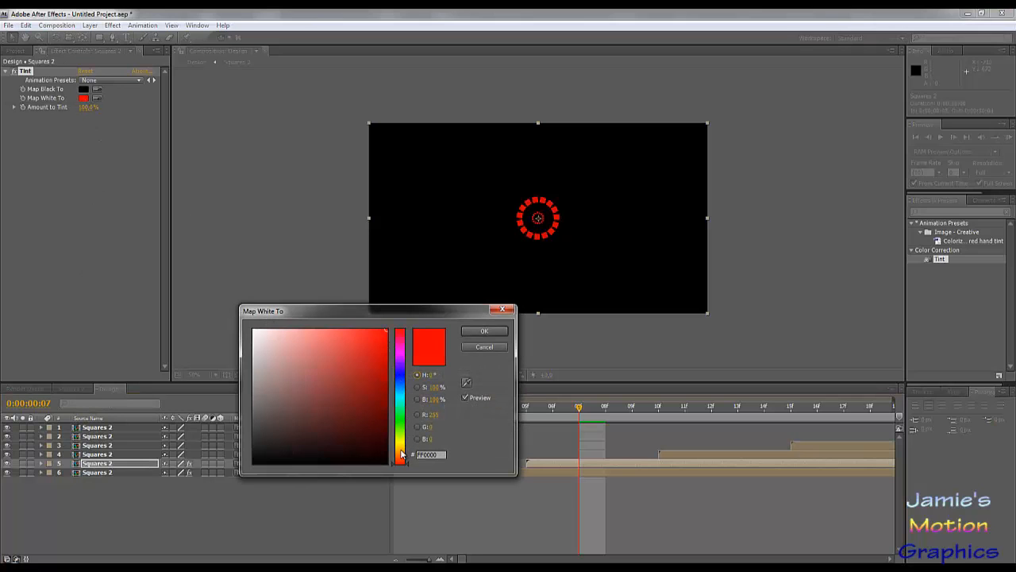
pyautogui.moveTo(400, 455); pyautogui.dragTo(401, 449)
pyautogui.click(484, 330)
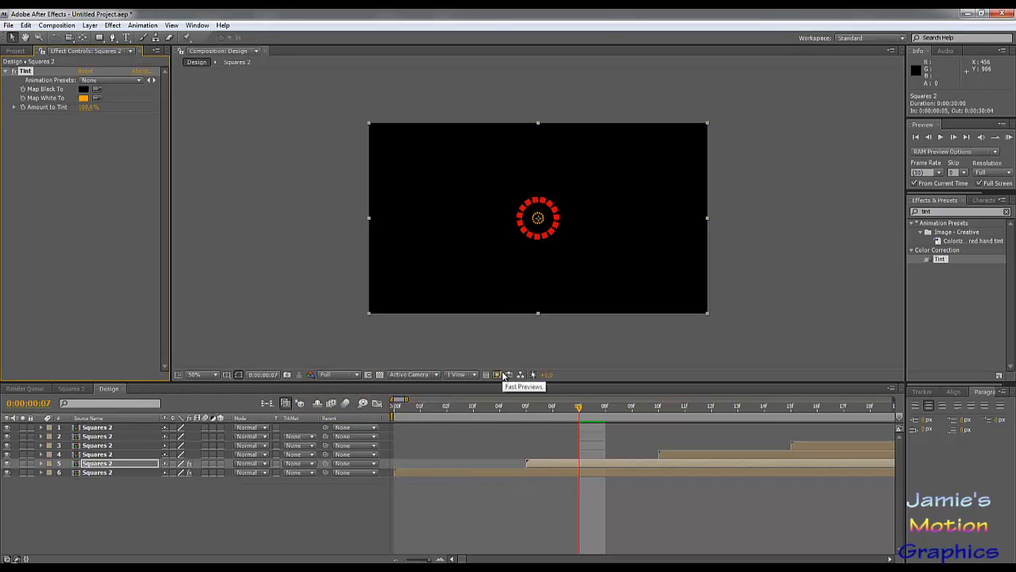
# Paste the Tint effect onto layer 4 and change its Map White To colour to yellow, checking at frame 17.
pyautogui.click(790, 410)
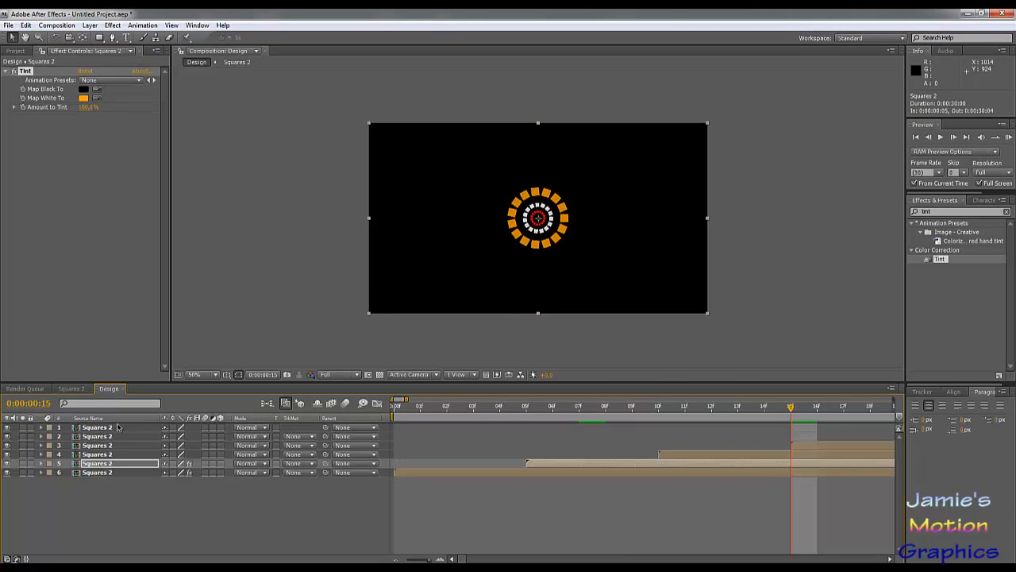
pyautogui.click(842, 408)
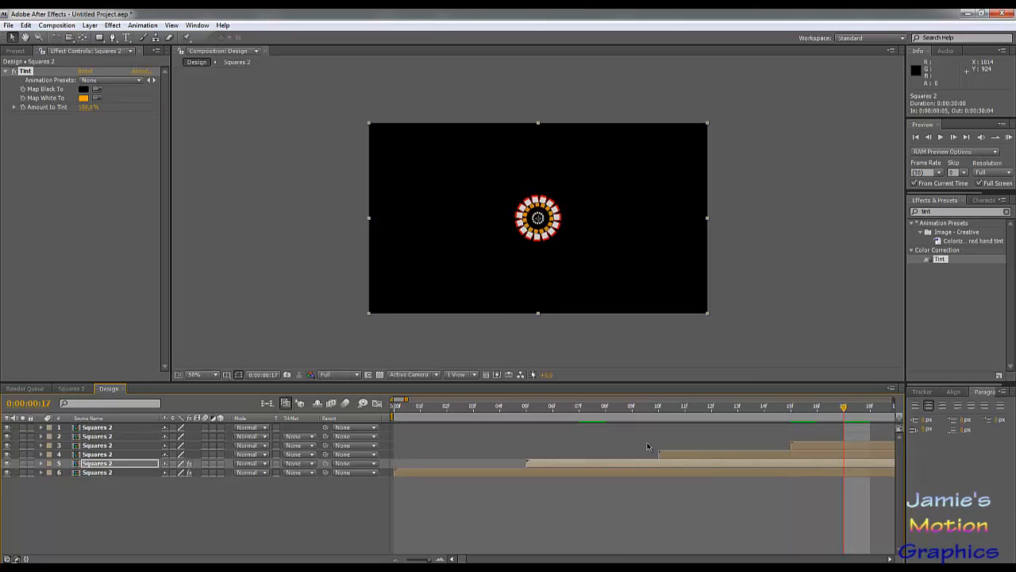
pyautogui.click(714, 456)
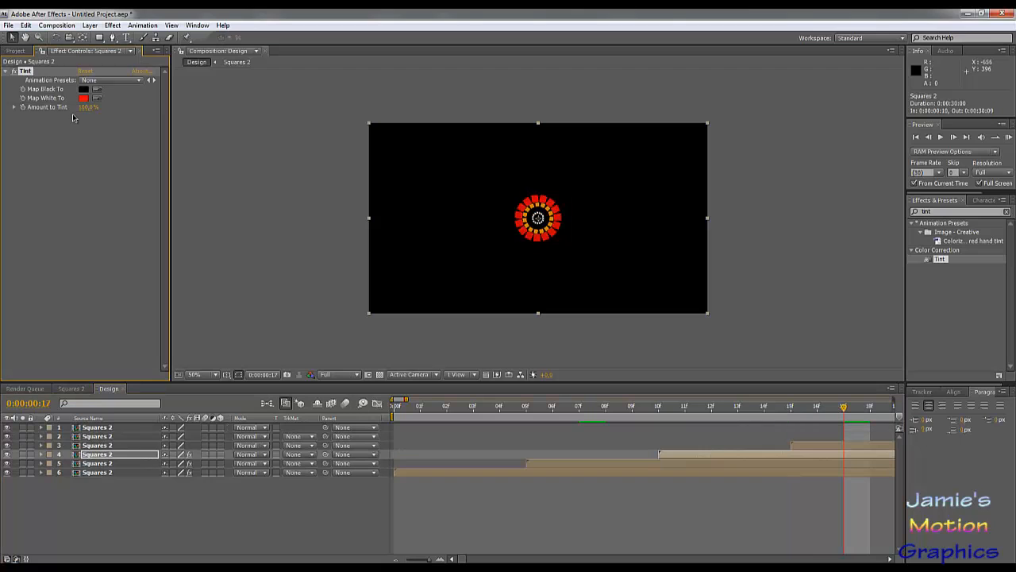
pyautogui.click(83, 97)
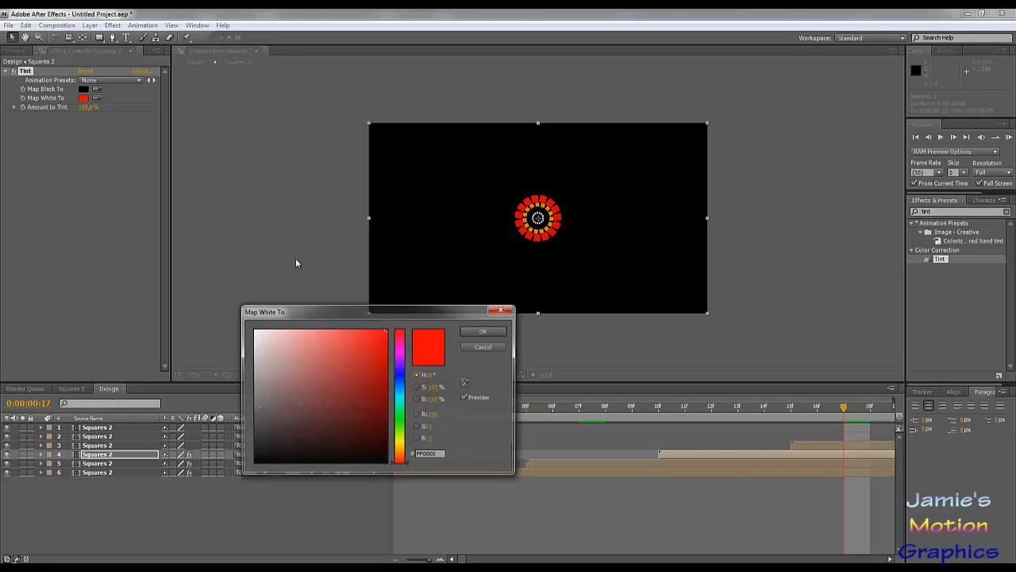
pyautogui.click(399, 445)
pyautogui.click(482, 330)
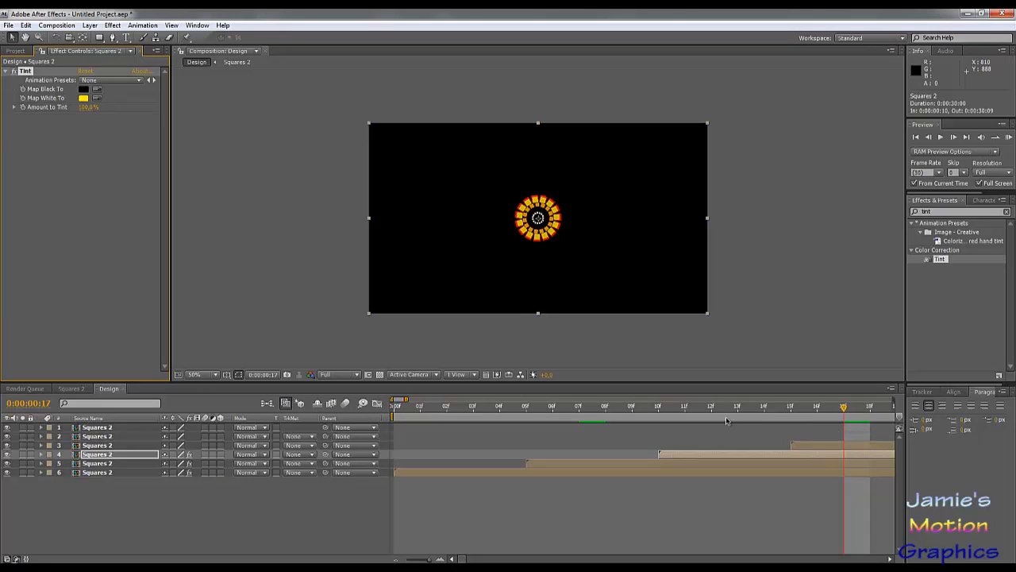
# Paste the Tint effect onto layer 3 and set its Map White To colour to light green, 72FF00.
pyautogui.click(91, 445)
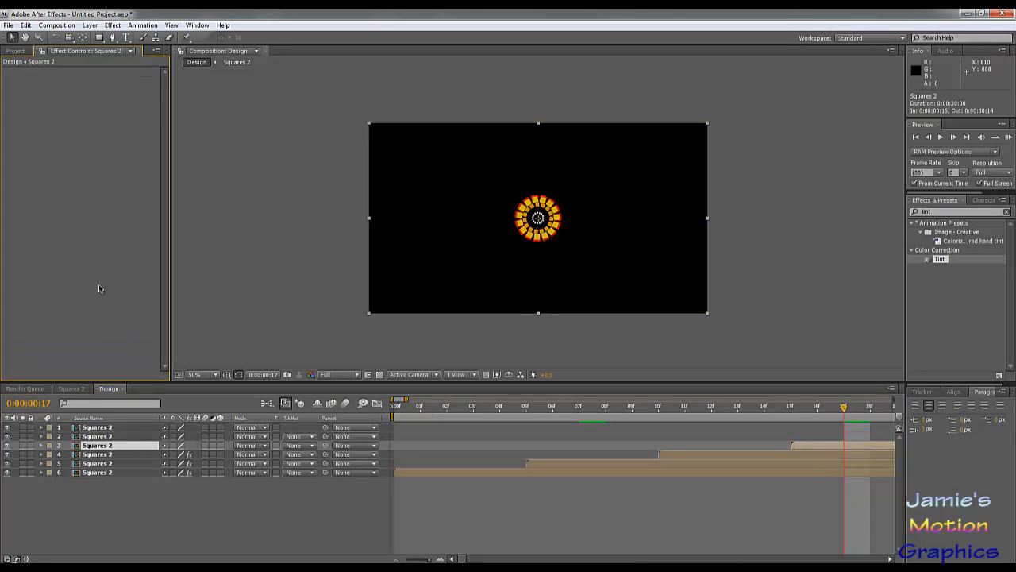
pyautogui.click(84, 99)
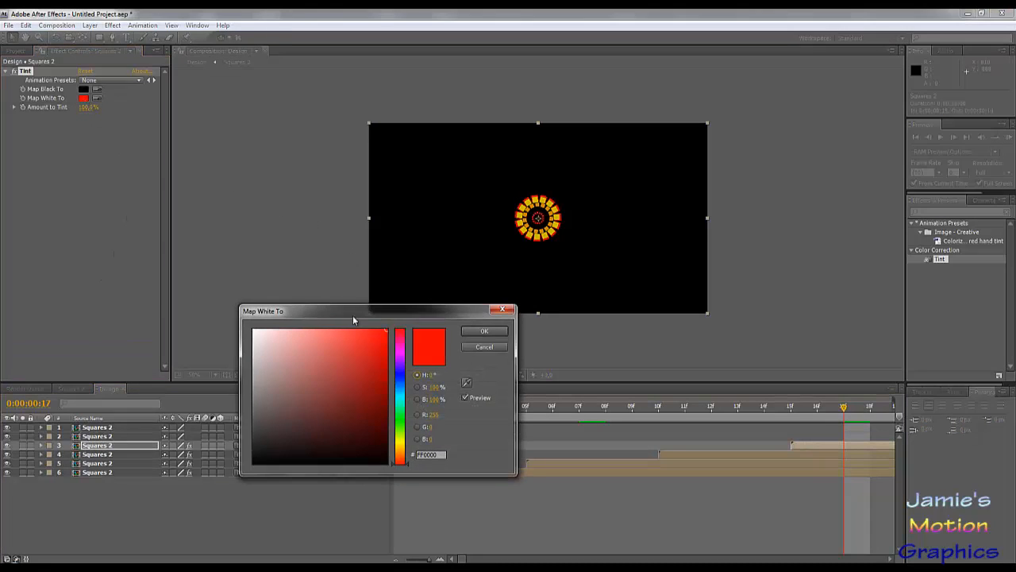
pyautogui.click(402, 429)
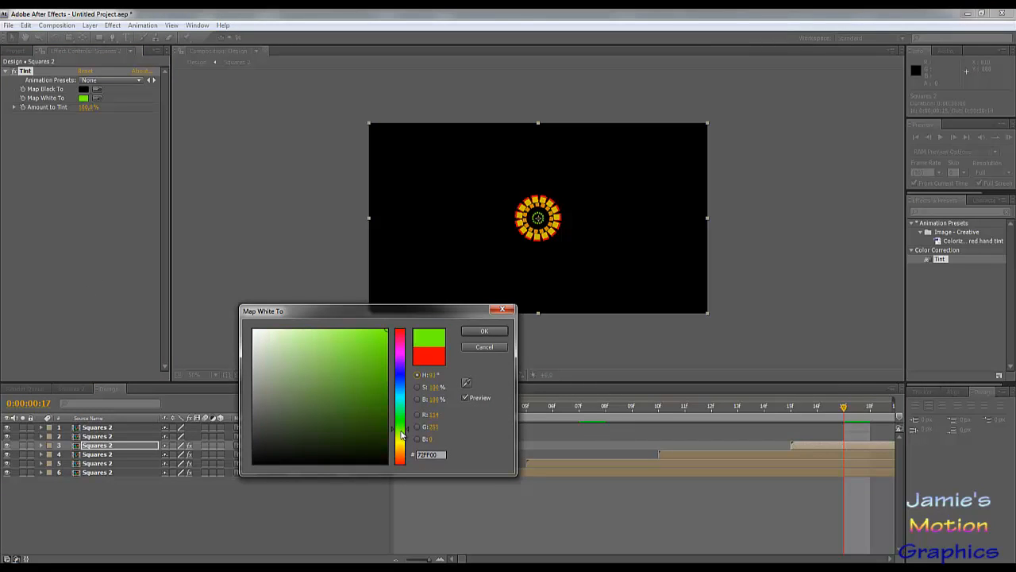
pyautogui.click(490, 330)
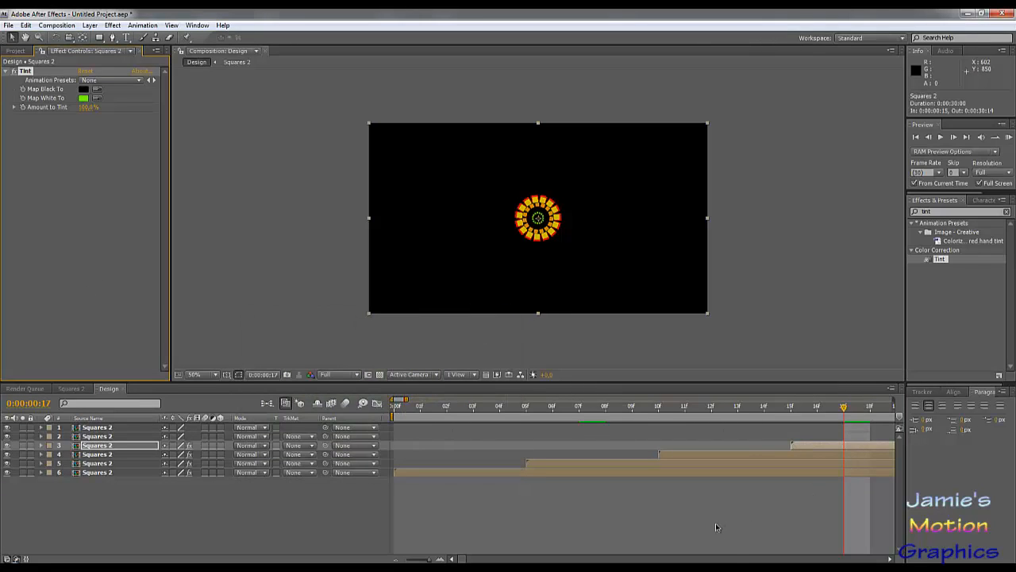
# Paste the Tint effect onto layer 2 and set its Map White To colour to teal green, 00FF90, checking at frame 23.
pyautogui.moveTo(463, 559); pyautogui.dragTo(471, 558)
pyautogui.click(530, 405)
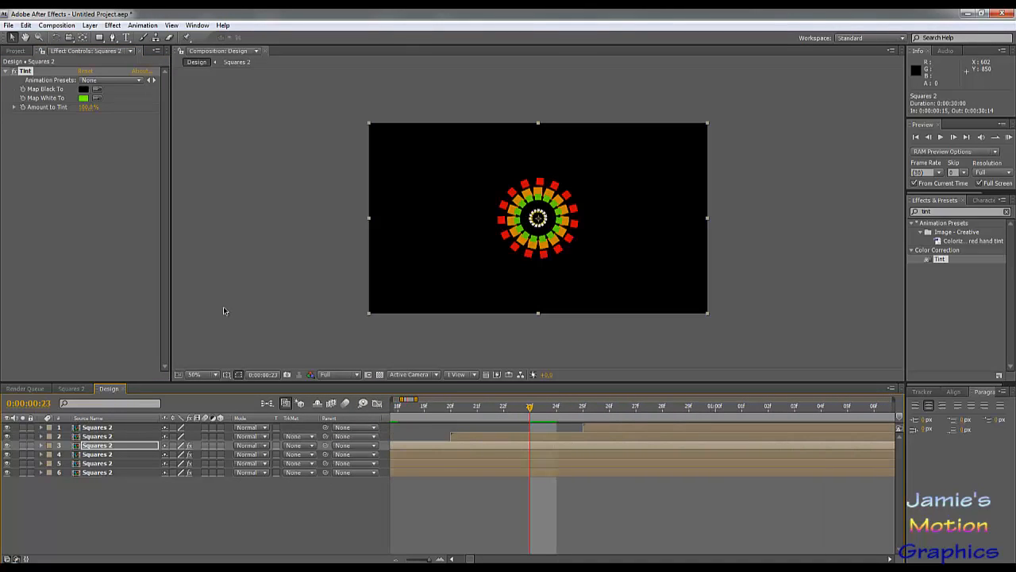
pyautogui.click(97, 435)
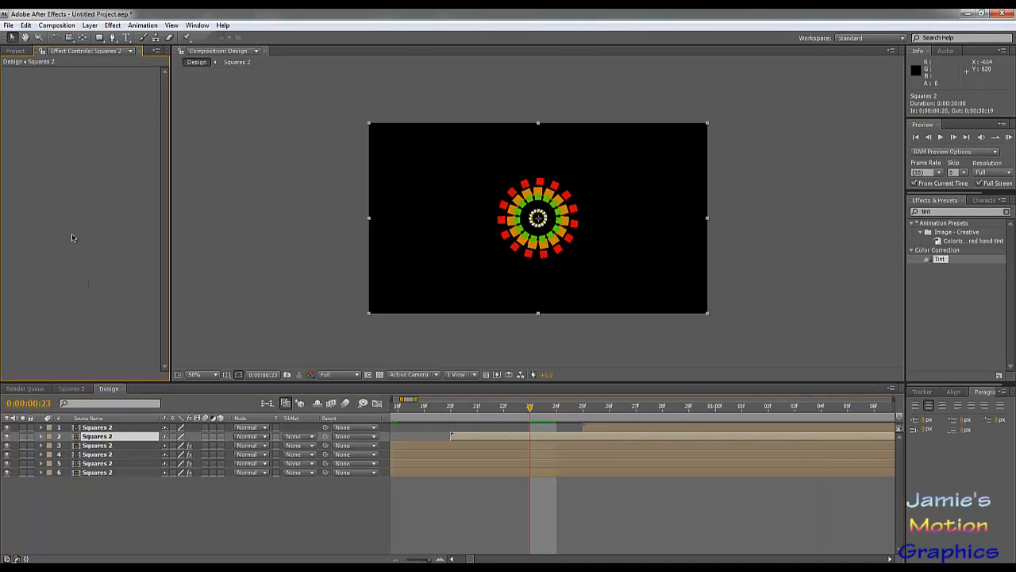
pyautogui.click(84, 99)
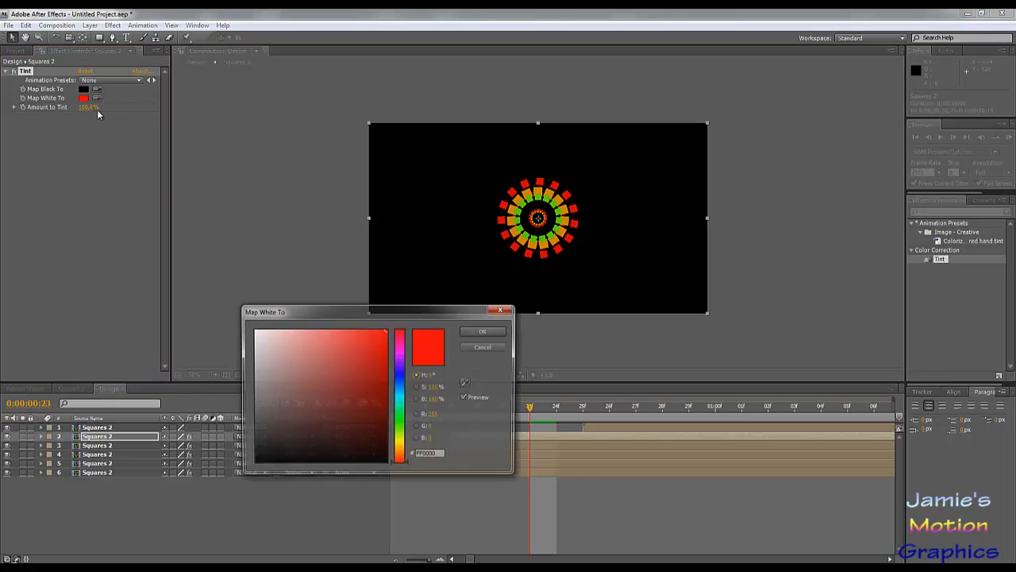
pyautogui.click(402, 418)
pyautogui.moveTo(402, 419); pyautogui.dragTo(401, 414)
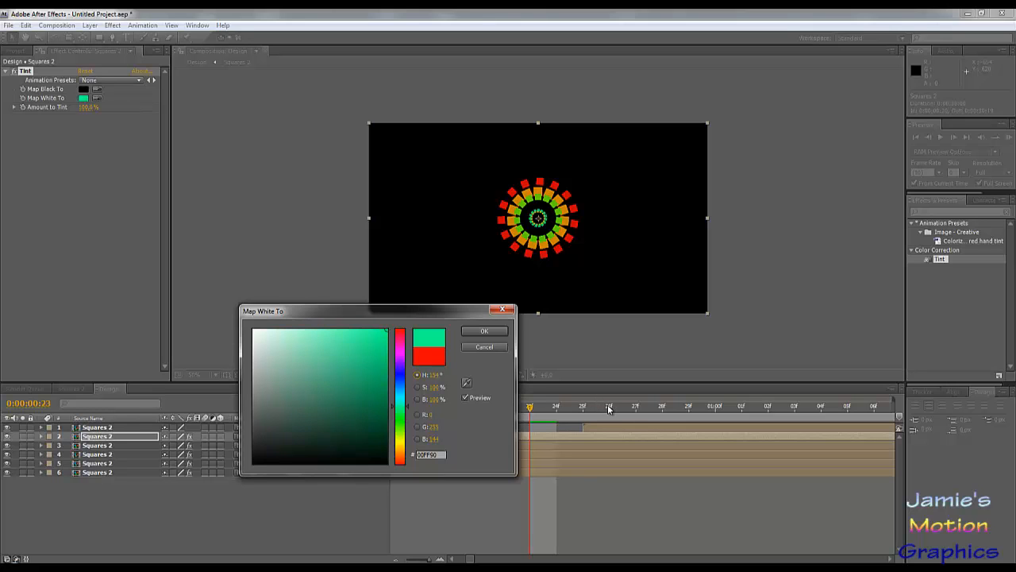
pyautogui.click(500, 332)
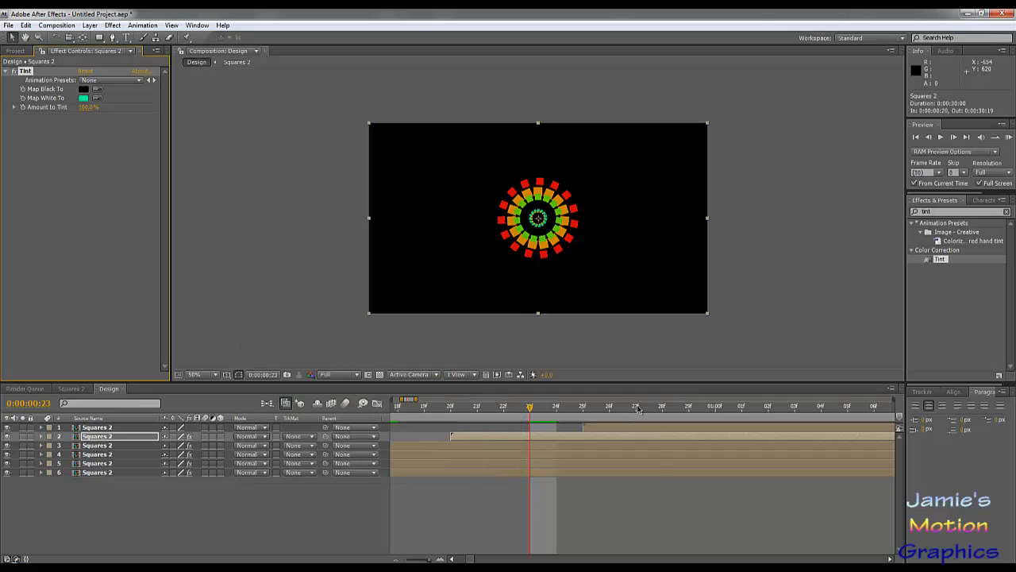
# Paste the Tint effect onto layer 1 and set its Map White To colour to cyan, 00EAFF, checking at frame 27.
pyautogui.click(636, 407)
pyautogui.click(623, 427)
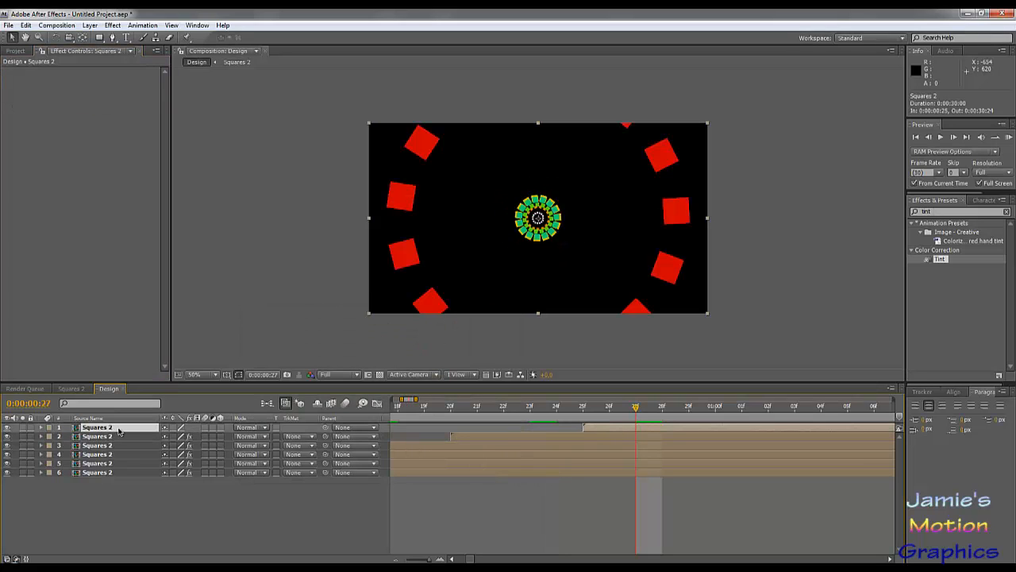
pyautogui.click(97, 228)
pyautogui.hotkey('ctrl', 'v')
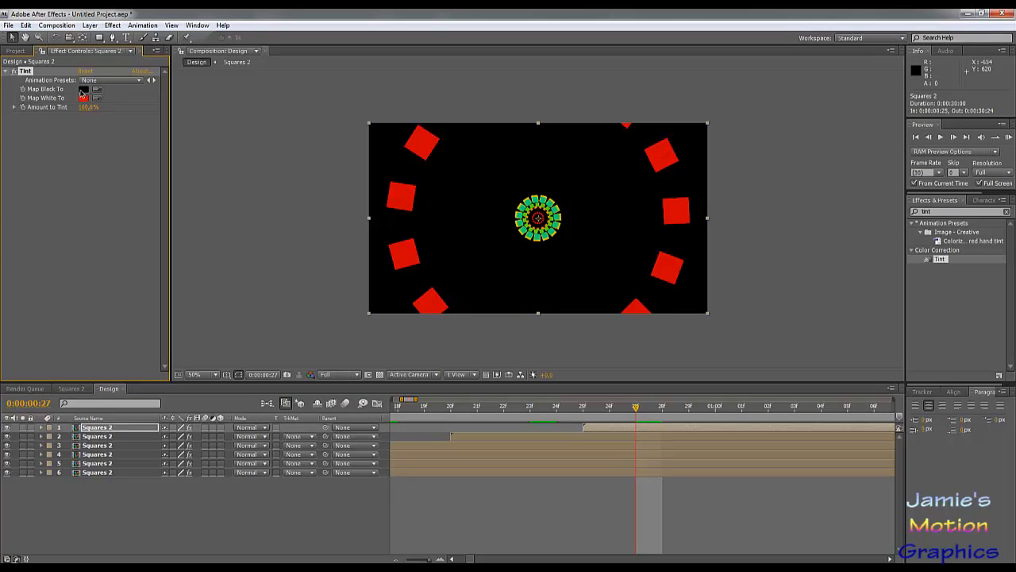
pyautogui.click(83, 98)
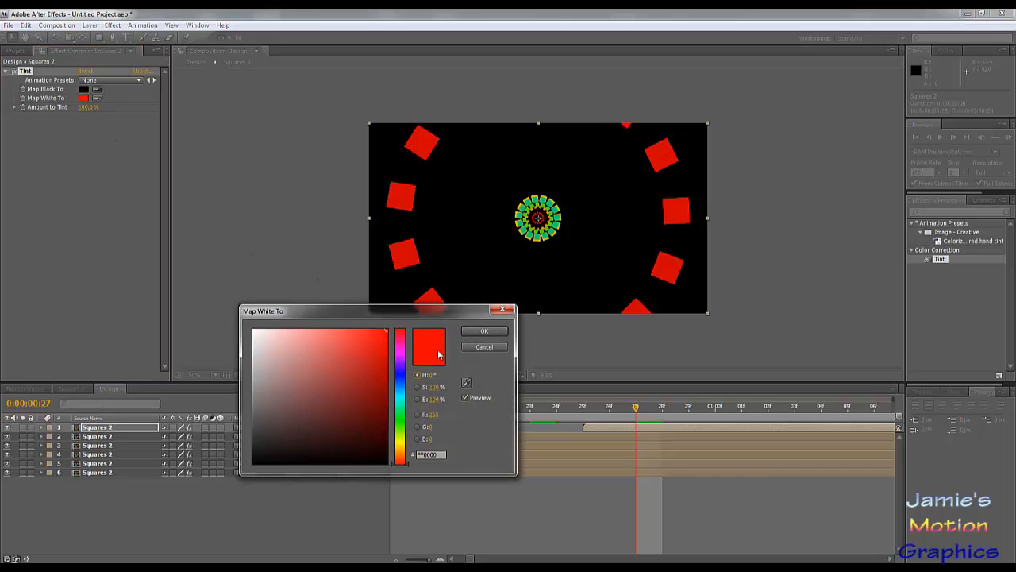
pyautogui.click(402, 400)
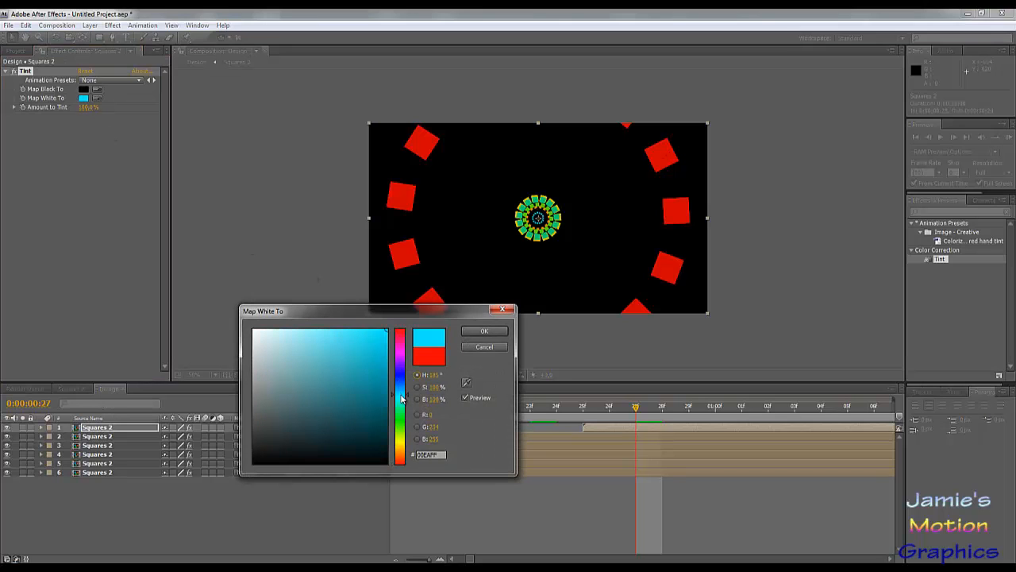
pyautogui.click(485, 331)
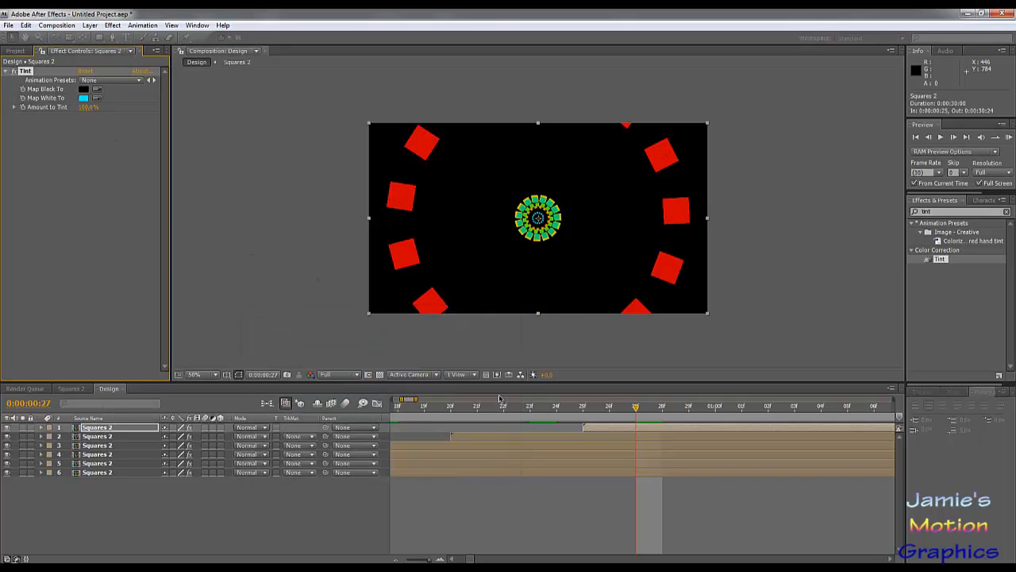
# Duplicate the cyan-tinted Squares 2 layer at the head of the stack three times.
pyautogui.click(97, 429)
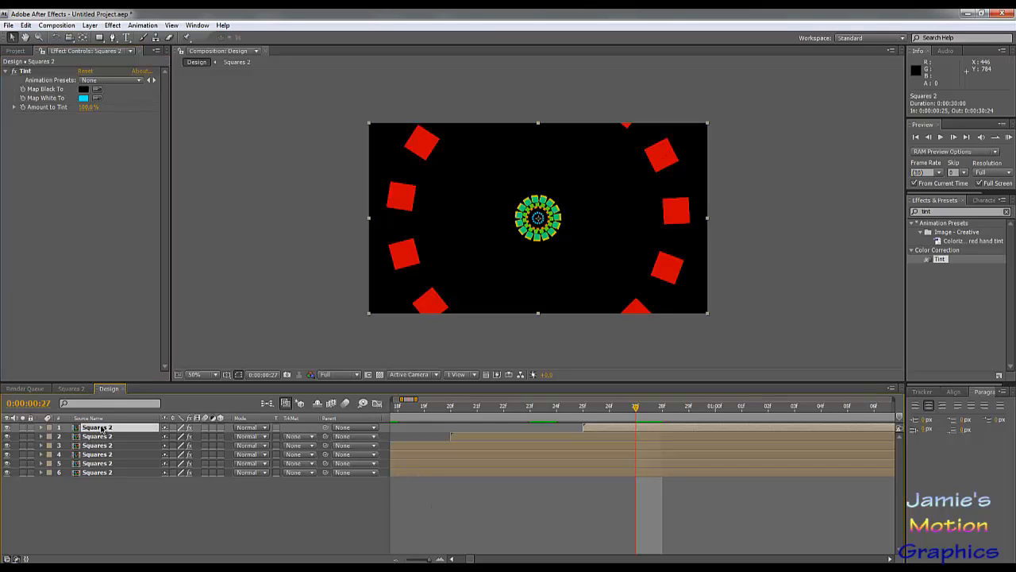
pyautogui.hotkey('ctrl', 'd')
pyautogui.hotkey('ctrl', 'd')
pyautogui.hotkey('ctrl', 'd')
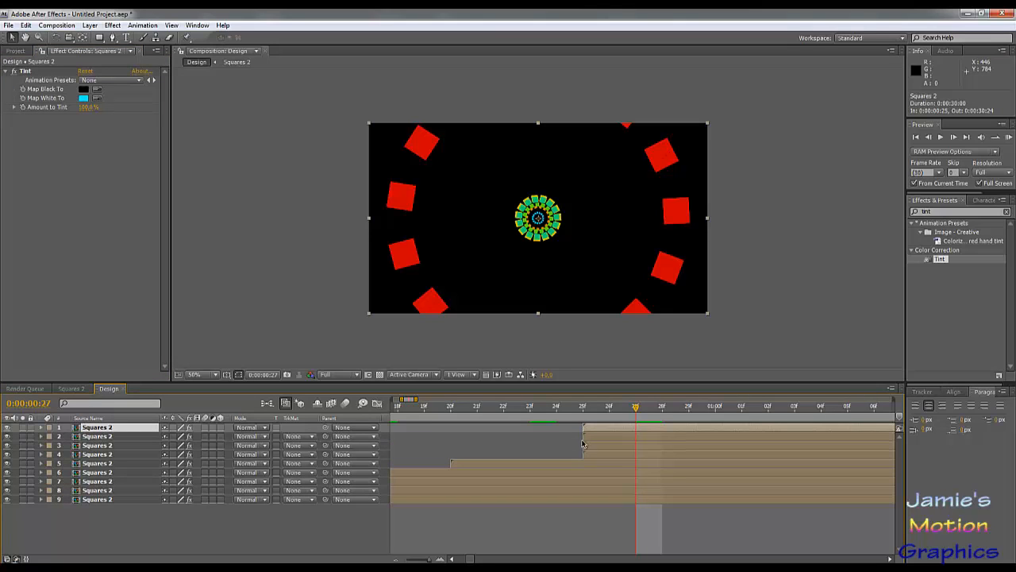
# Stagger the three new copies five frames apart so layers 3, 2 and 1 start at 1:00, 1:05 and 1:10.
pyautogui.keyDown('shift'); pyautogui.click(598, 437); pyautogui.keyUp('shift')
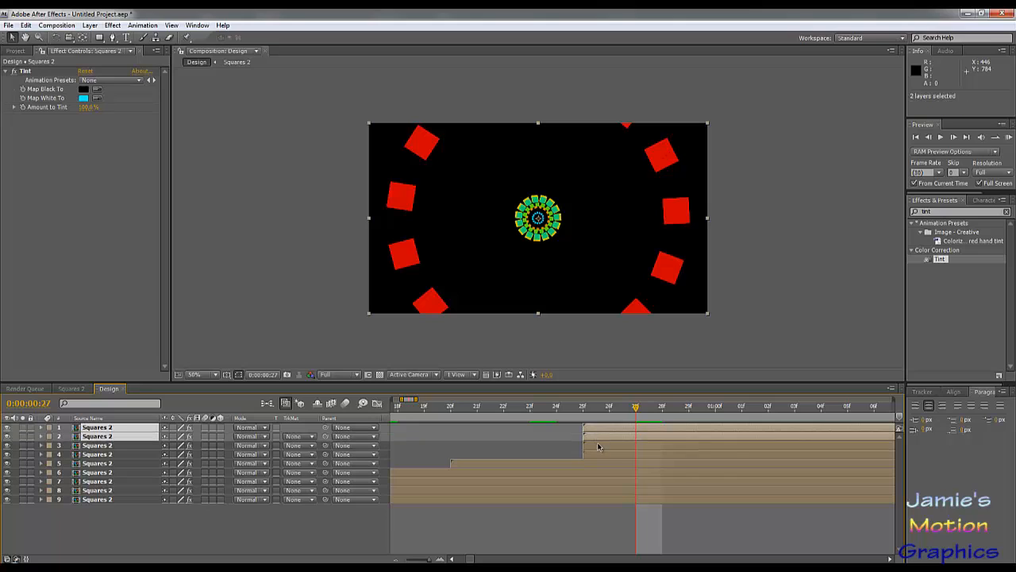
pyautogui.keyDown('shift'); pyautogui.click(598, 446); pyautogui.keyUp('shift')
pyautogui.moveTo(605, 449); pyautogui.dragTo(861, 430)
pyautogui.keyDown('ctrl'); pyautogui.click(730, 446); pyautogui.keyUp('ctrl')
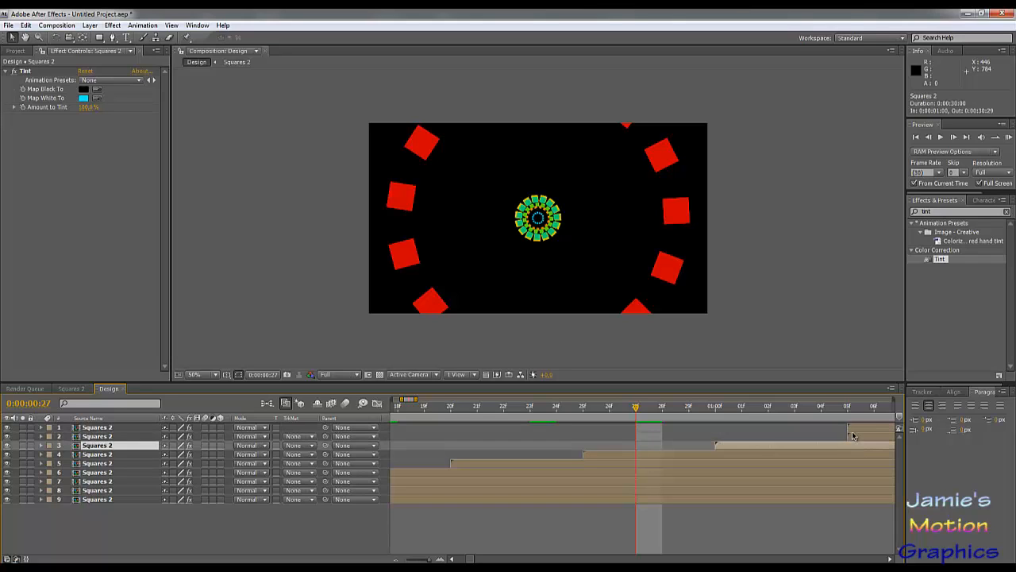
pyautogui.click(854, 431)
pyautogui.moveTo(868, 433); pyautogui.dragTo(754, 440)
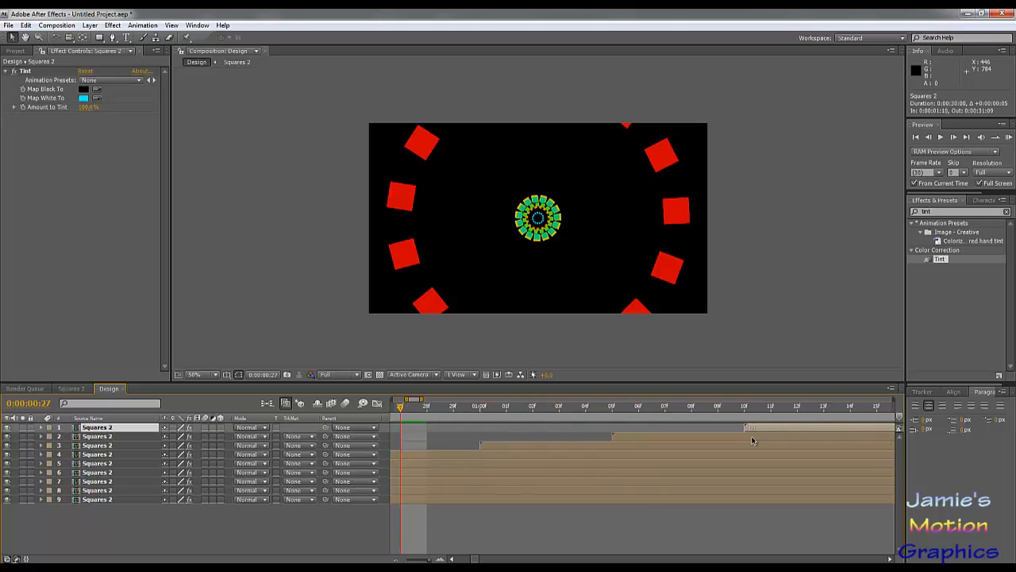
# Move to 0:00:01:02 and set layer 3's Tint Map White To colour to light blue, 0084FF.
pyautogui.click(528, 408)
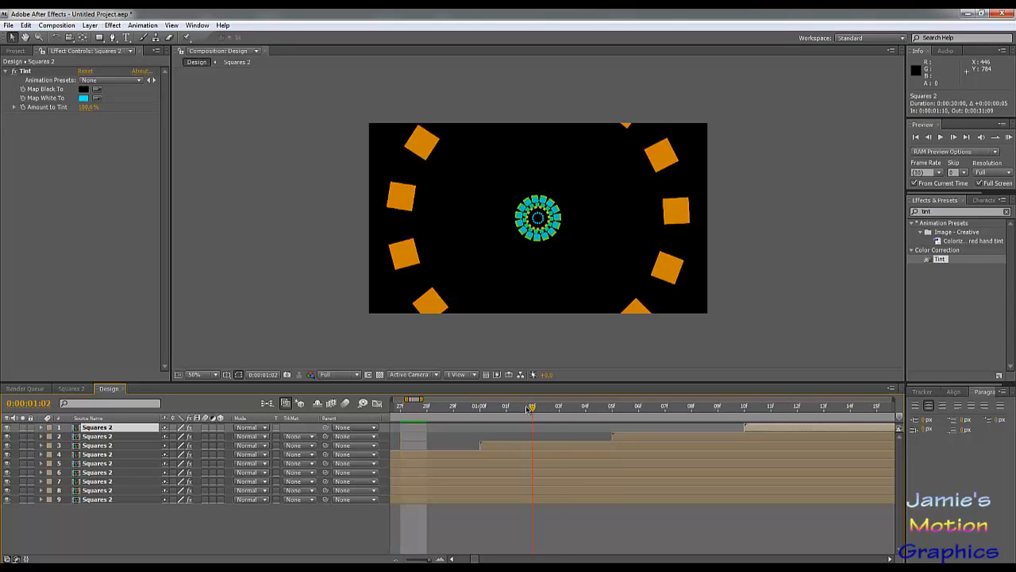
pyautogui.click(103, 437)
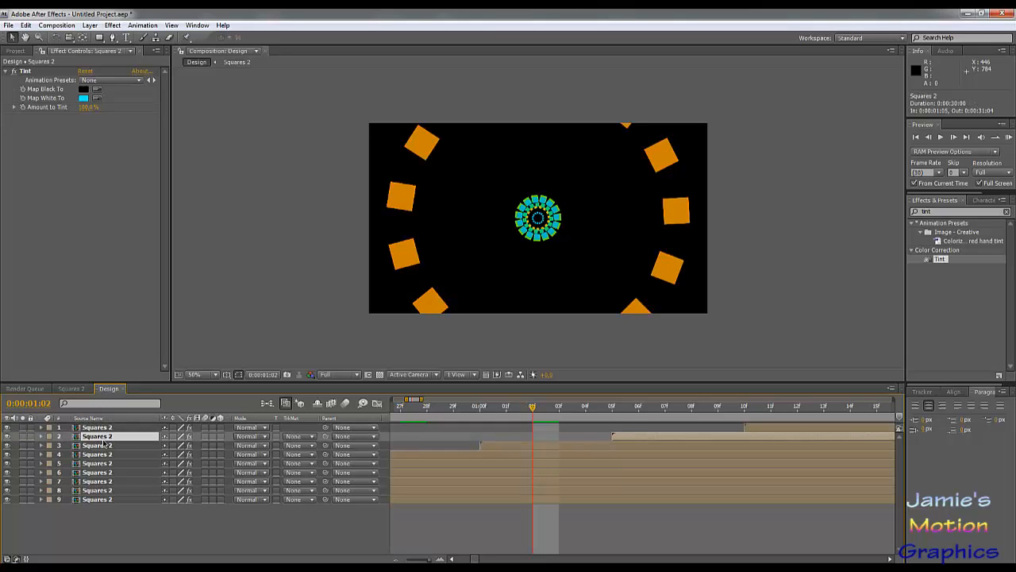
pyautogui.click(102, 446)
pyautogui.click(103, 455)
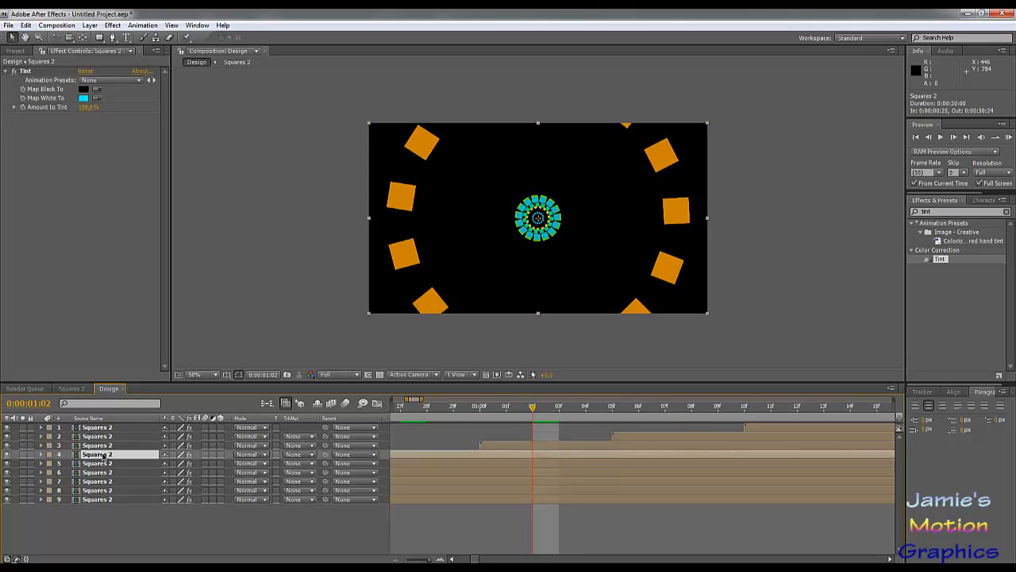
pyautogui.click(103, 464)
pyautogui.click(102, 456)
pyautogui.click(101, 447)
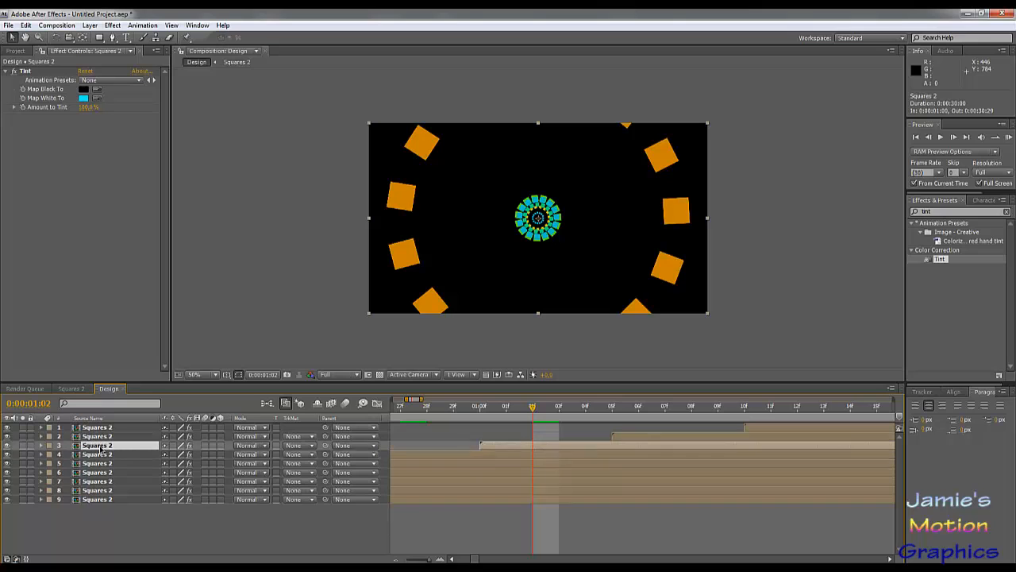
pyautogui.click(84, 99)
pyautogui.moveTo(402, 391); pyautogui.dragTo(403, 382)
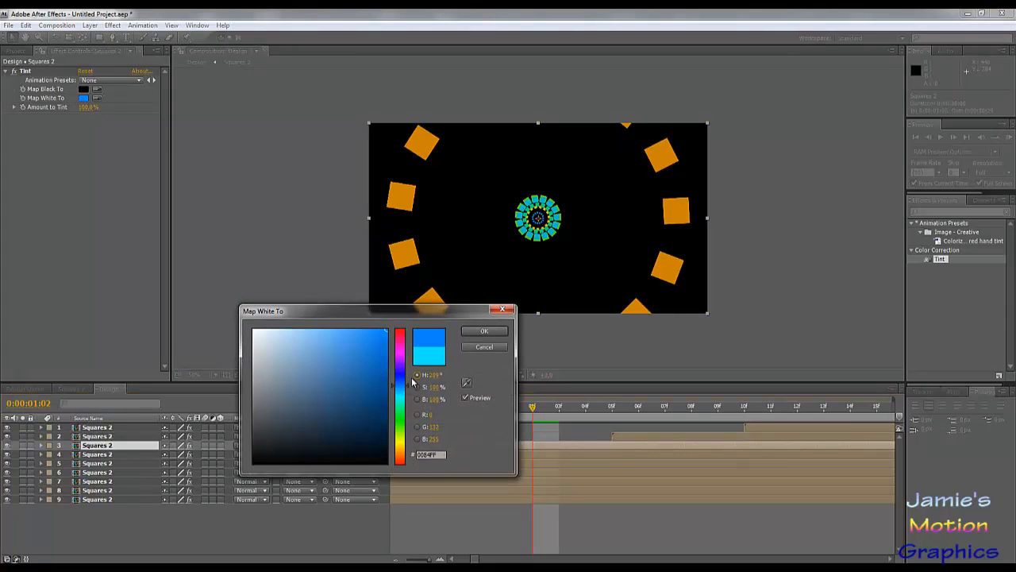
pyautogui.click(497, 332)
# Set layer 2's Tint Map White To colour to a deeper blue, 0054FF.
pyautogui.click(104, 436)
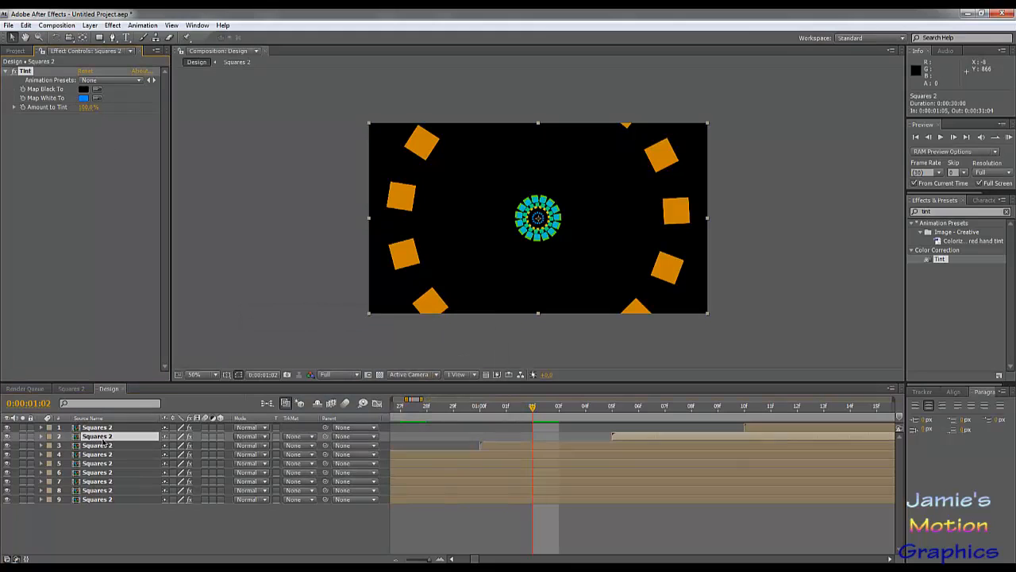
pyautogui.click(84, 99)
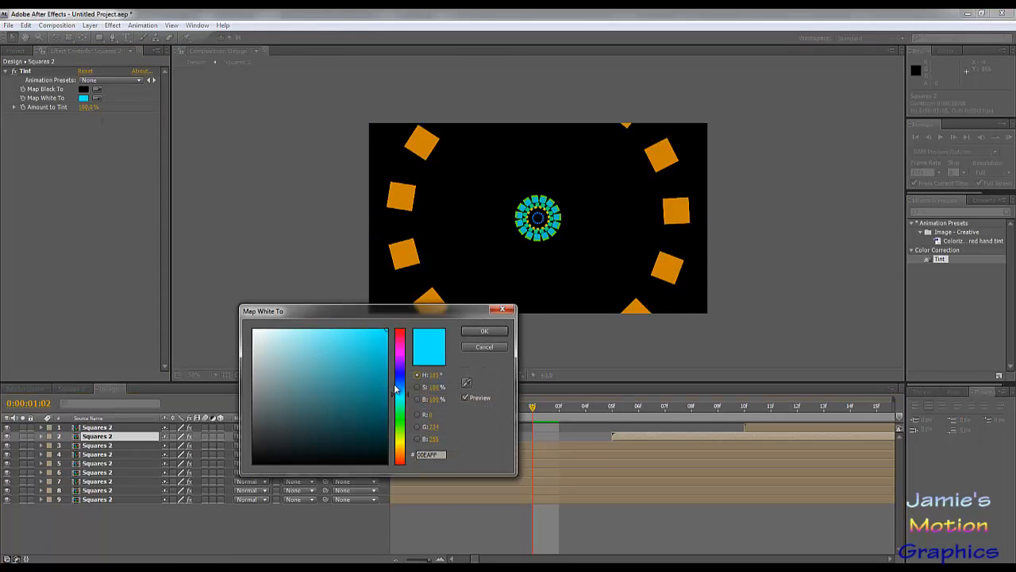
pyautogui.moveTo(403, 385); pyautogui.dragTo(402, 380)
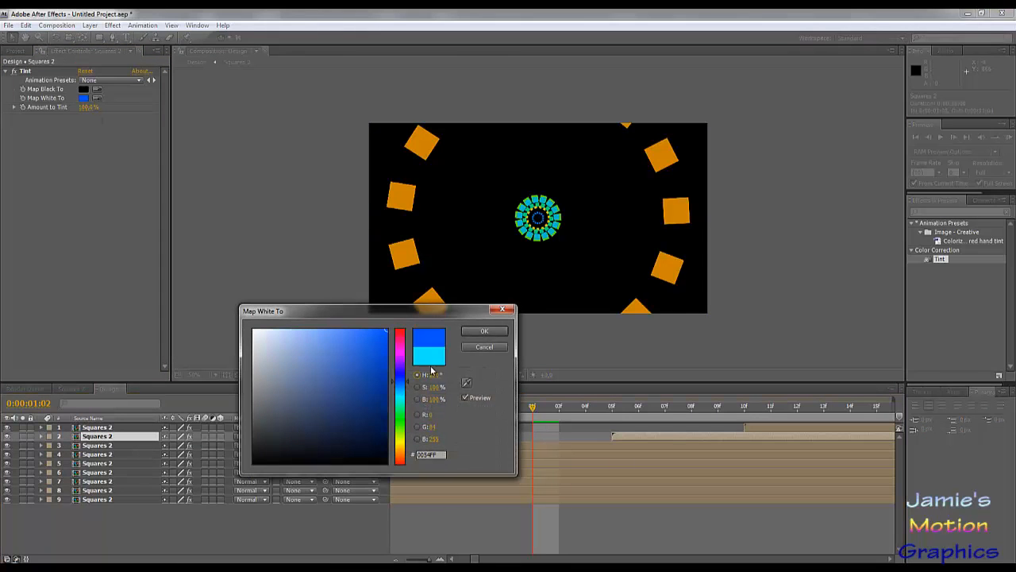
pyautogui.click(484, 331)
# Set layer 1's Tint Map White To colour to pure dark blue, 0006FF.
pyautogui.click(108, 428)
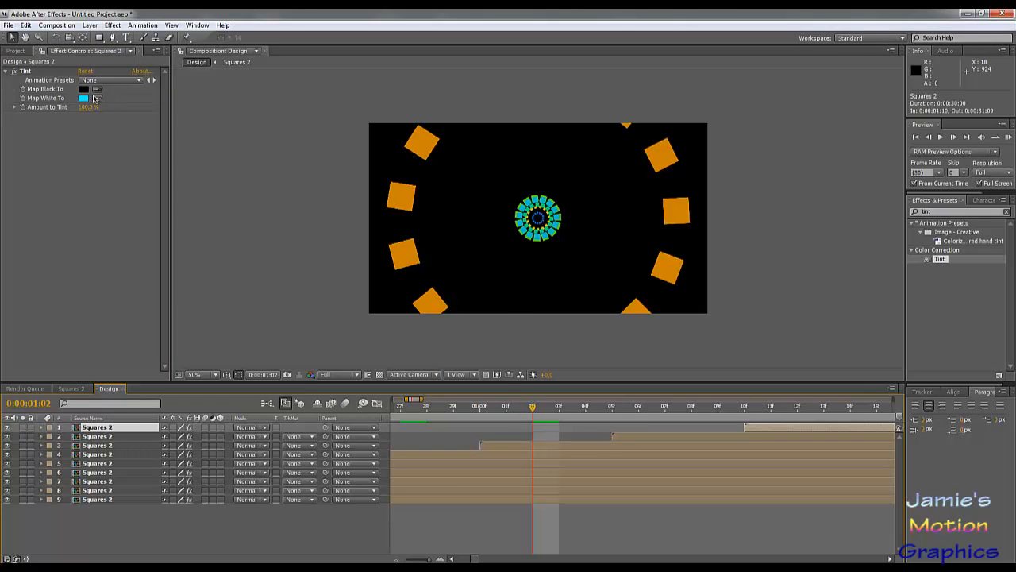
pyautogui.click(85, 98)
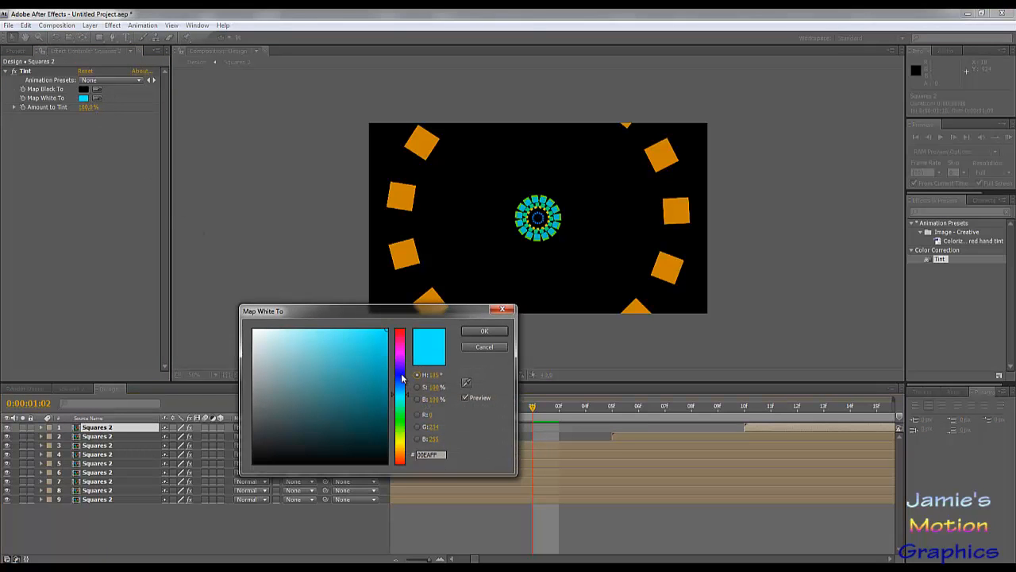
pyautogui.click(400, 378)
pyautogui.click(485, 331)
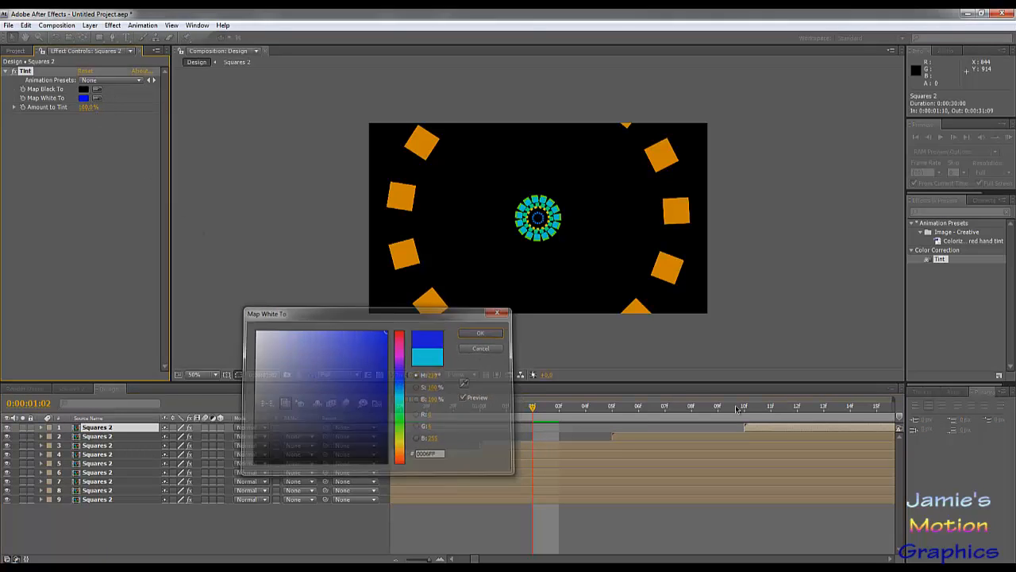
# Play the Design composition from frame 0 to preview the staggered coloured squares, and return to the start.
pyautogui.moveTo(608, 408); pyautogui.dragTo(334, 432)
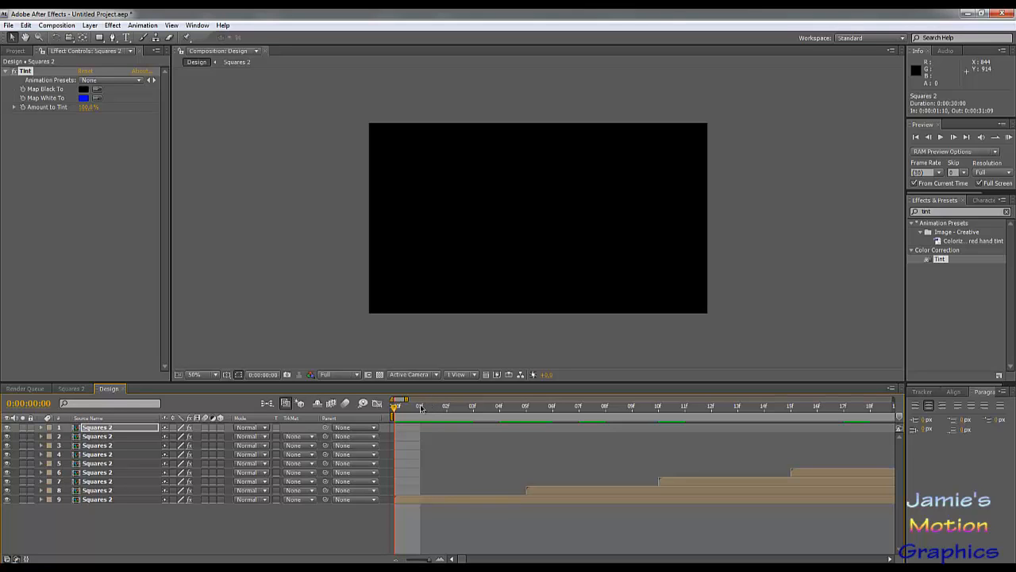
pyautogui.press('space')
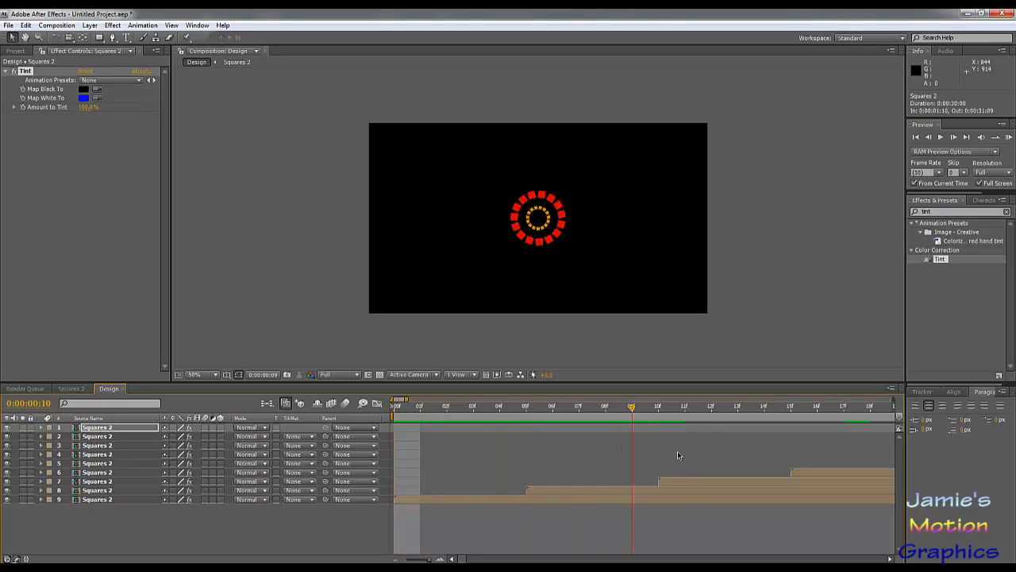
pyautogui.moveTo(678, 455); pyautogui.dragTo(350, 447)
# Open the Circles 2 composition and scrub to frame 25 to examine its ring of circles.
pyautogui.click(59, 65)
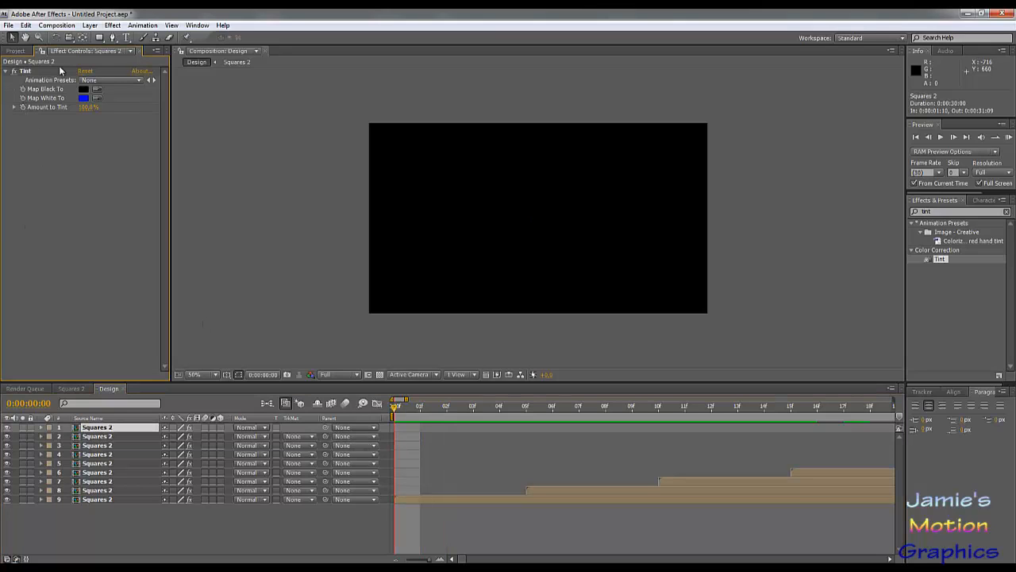
pyautogui.click(13, 51)
pyautogui.click(34, 185)
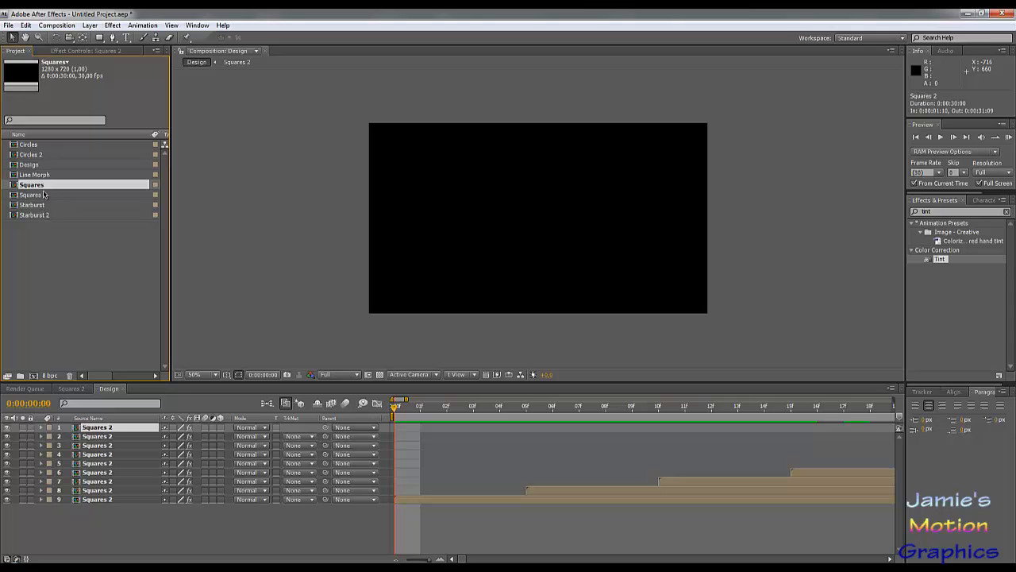
pyautogui.click(29, 156)
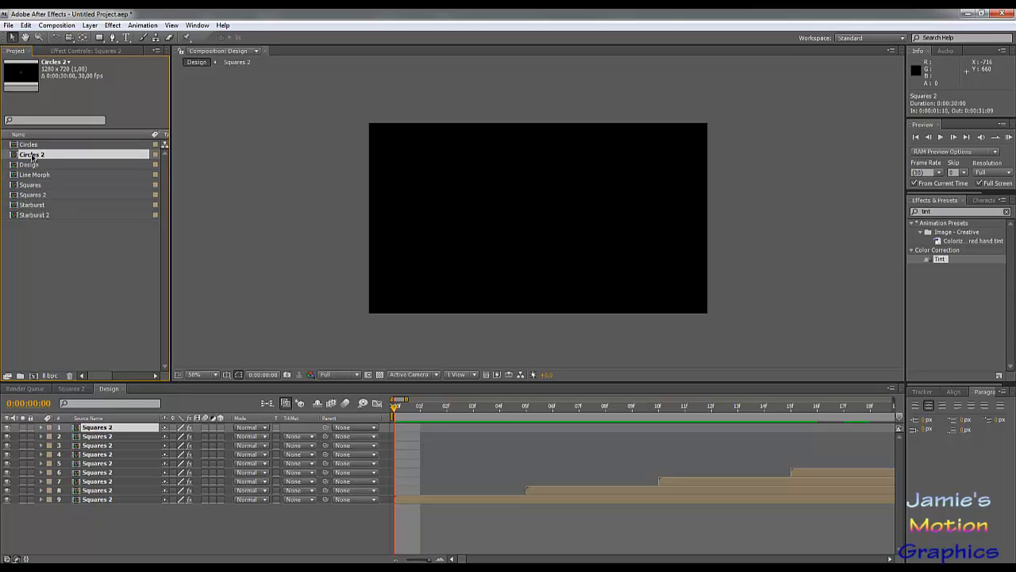
pyautogui.doubleClick(32, 155)
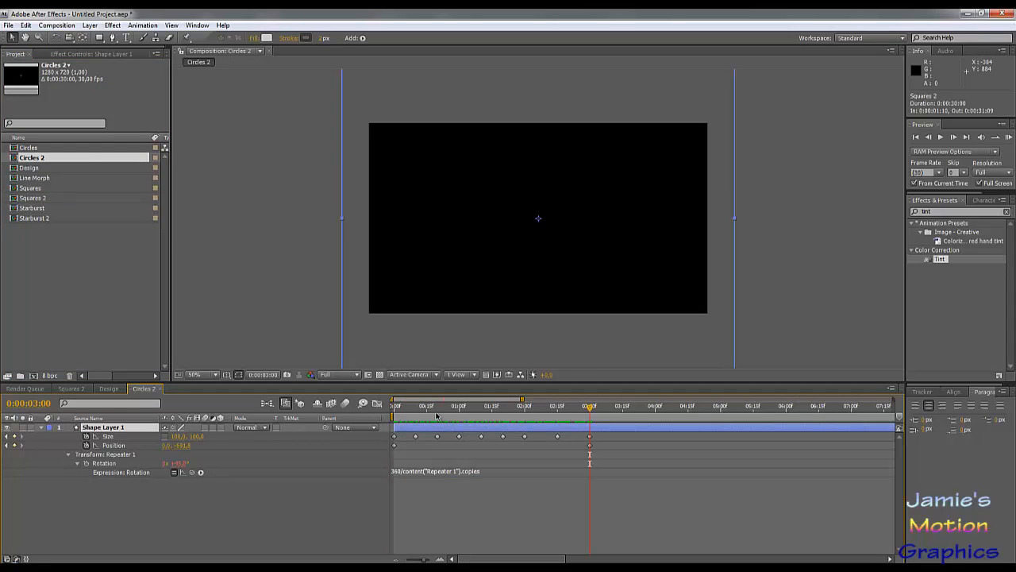
pyautogui.moveTo(436, 412)
pyautogui.mouseDown()
pyautogui.moveTo(511, 423)
pyautogui.moveTo(448, 417)
pyautogui.mouseUp()
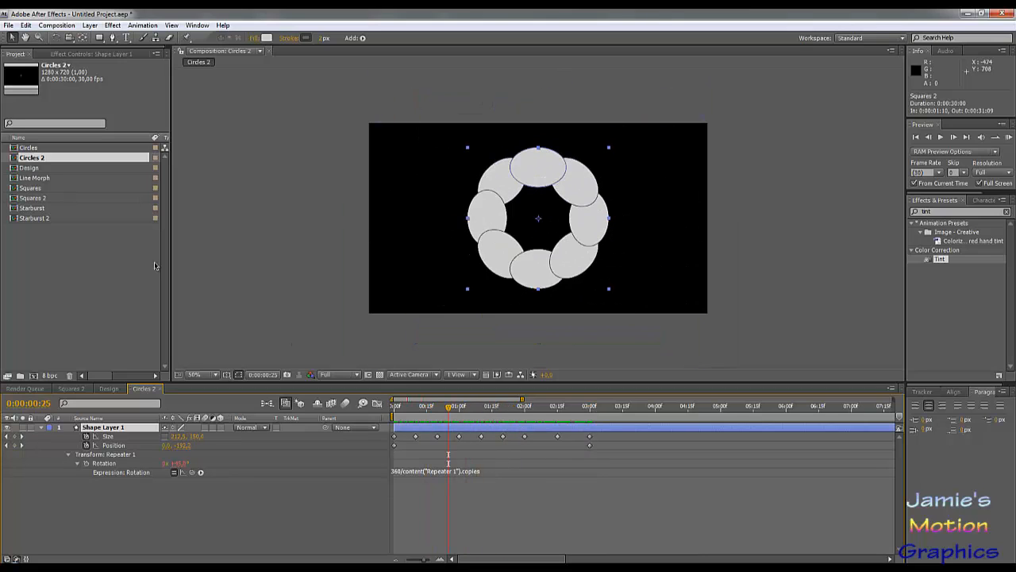
# Close the Circles 2 composition and add it to Design as the lowest layer, beneath all the Squares 2 copies.
pyautogui.click(70, 287)
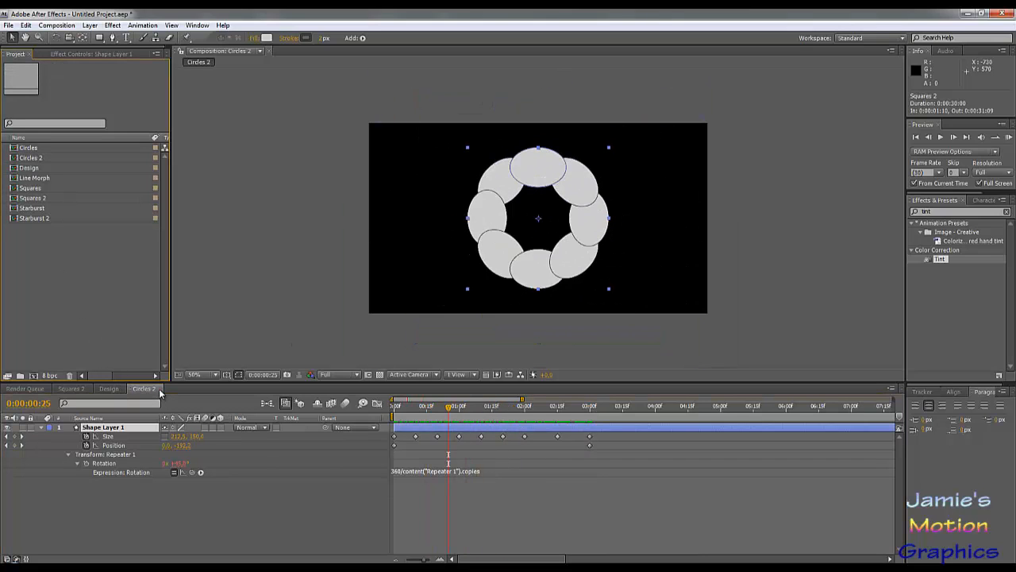
pyautogui.click(159, 390)
pyautogui.moveTo(37, 157); pyautogui.dragTo(108, 504)
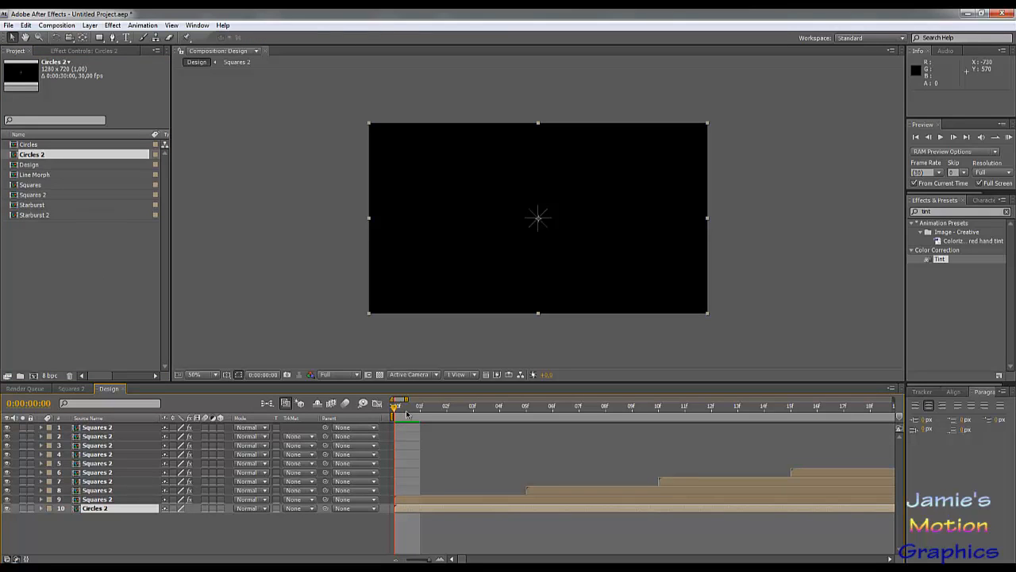
# Apply Tint to the Circles 2 layer and set its Map White To colour to dark red, 660000.
pyautogui.moveTo(407, 415); pyautogui.dragTo(902, 514)
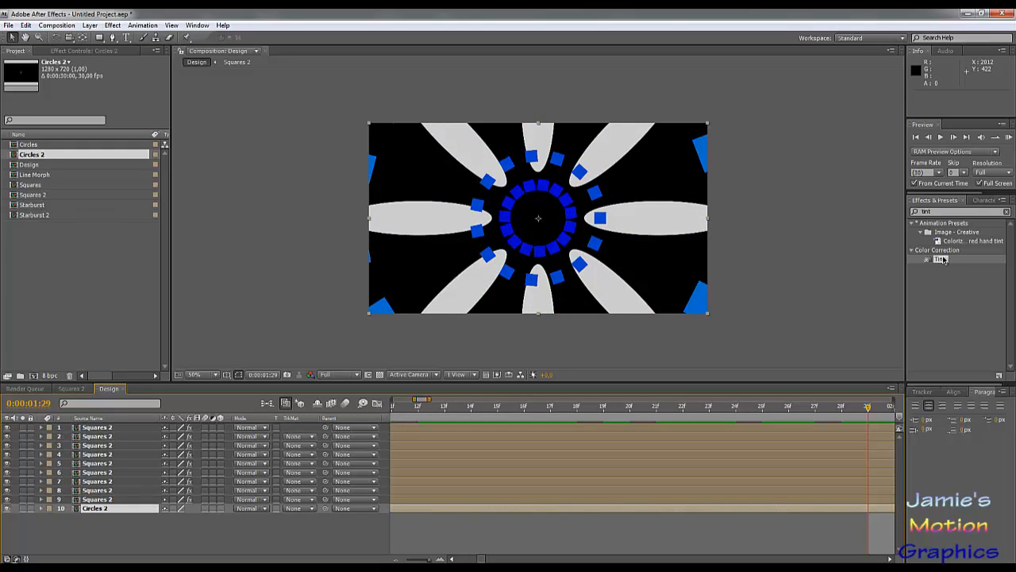
pyautogui.moveTo(942, 259); pyautogui.dragTo(106, 509)
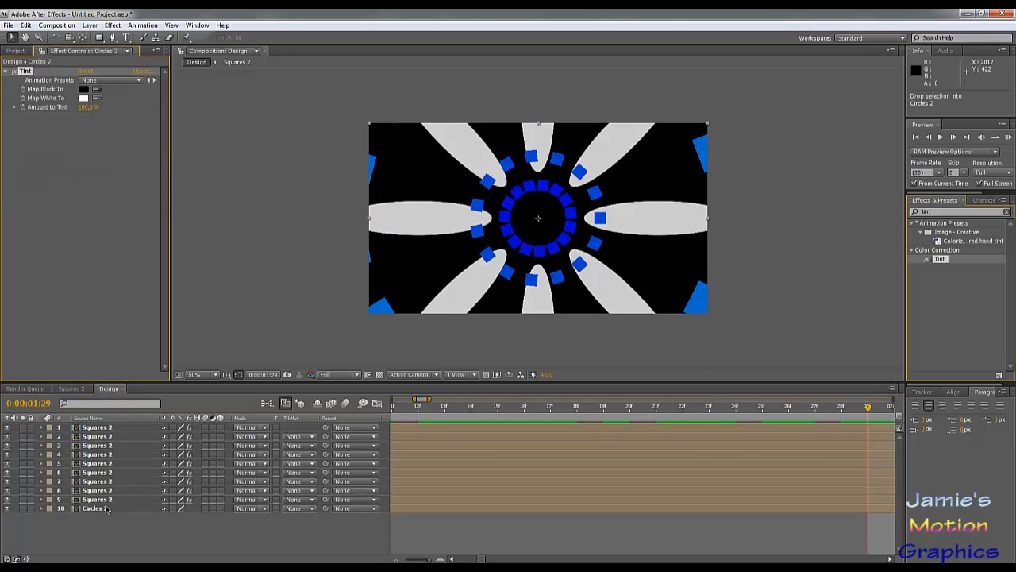
pyautogui.click(85, 98)
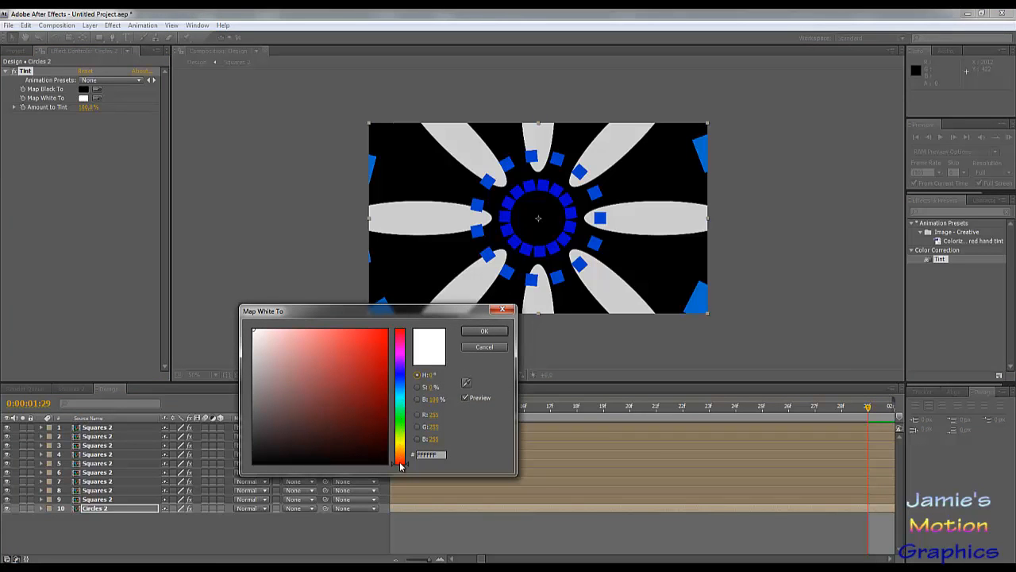
pyautogui.moveTo(305, 375); pyautogui.dragTo(410, 408)
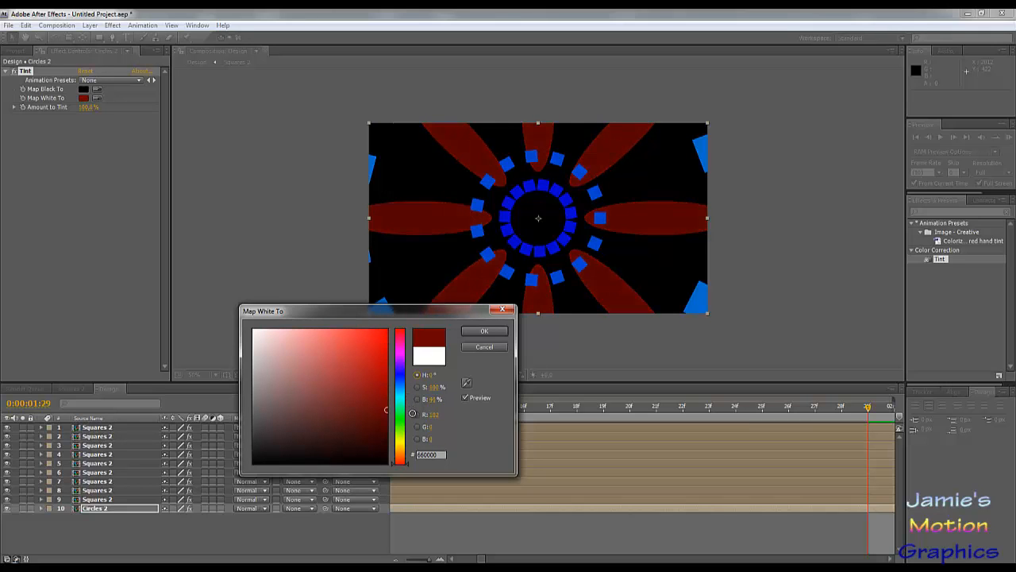
pyautogui.click(485, 331)
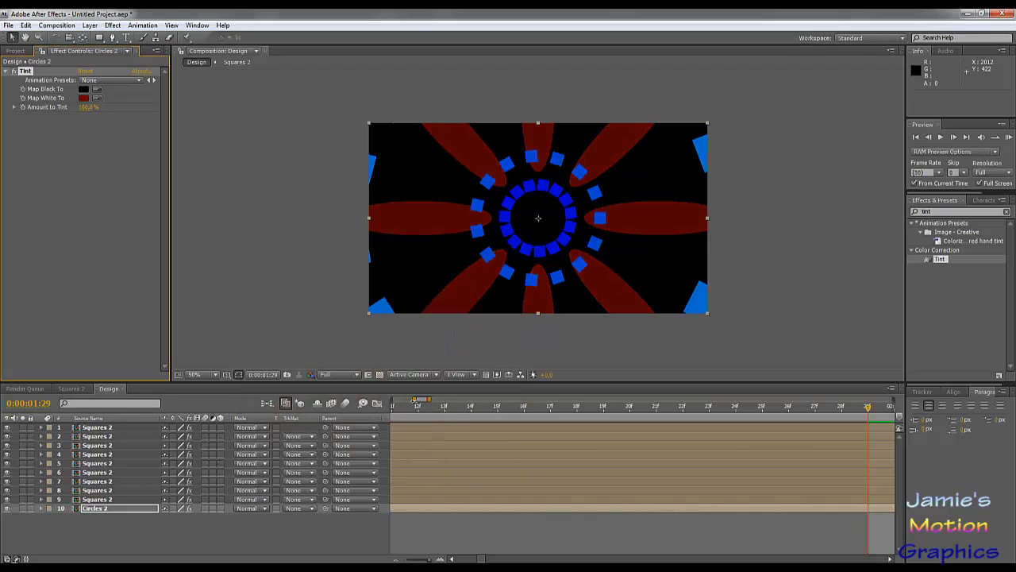
# Enable keyframing of Circles 2's Map White To colour at frame 0 and reveal the keyframed property.
pyautogui.moveTo(417, 413); pyautogui.dragTo(204, 417)
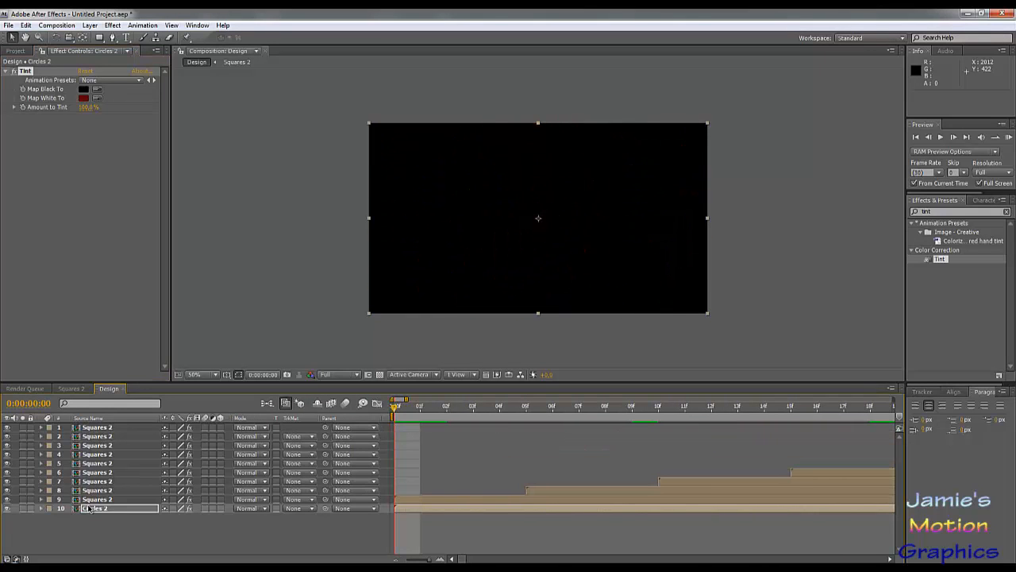
pyautogui.click(37, 119)
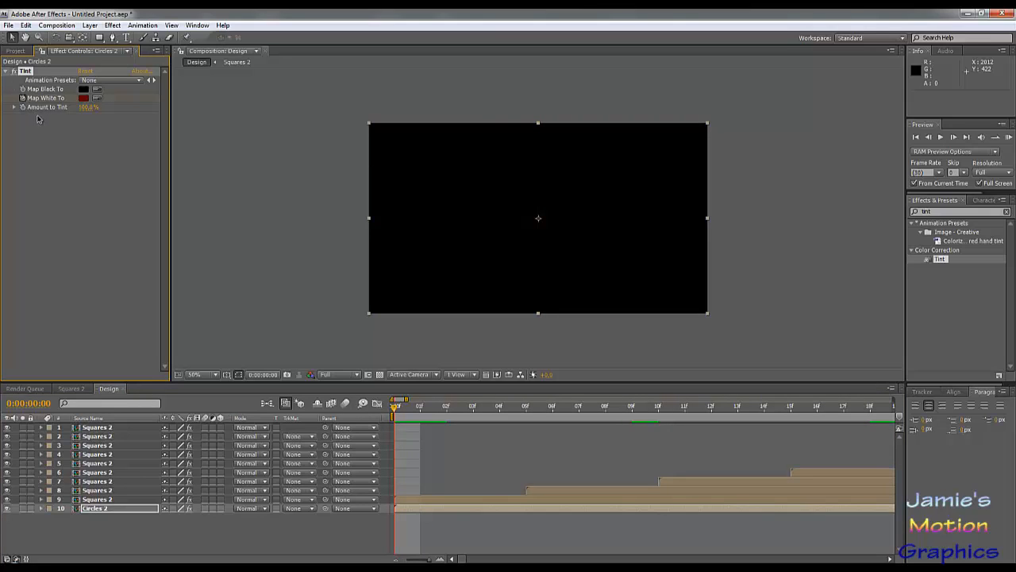
pyautogui.press('u')
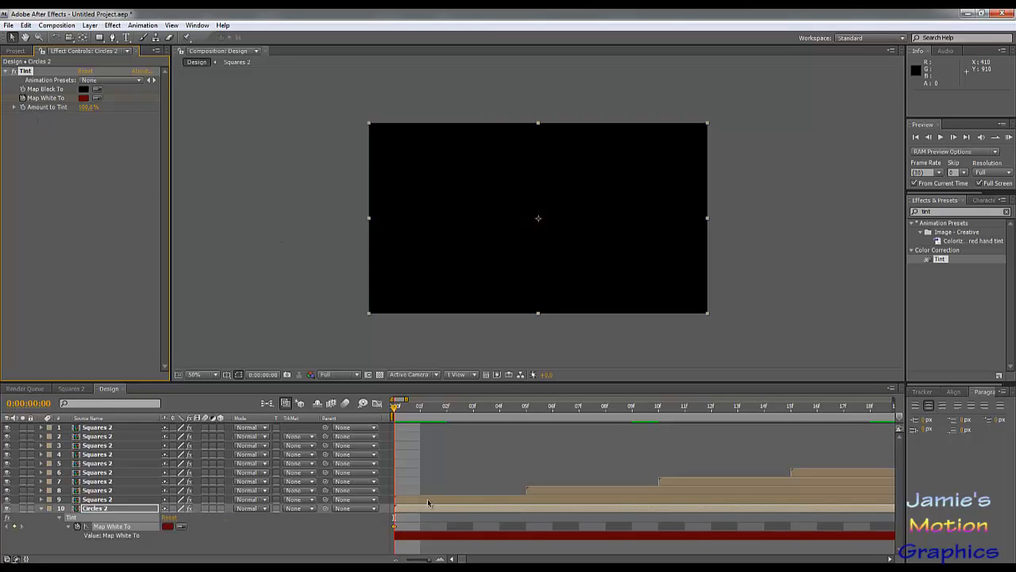
# Keyframe Circles 2's Map White To colour as dark green, 005306, at 0:00:01:00.
pyautogui.click(524, 408)
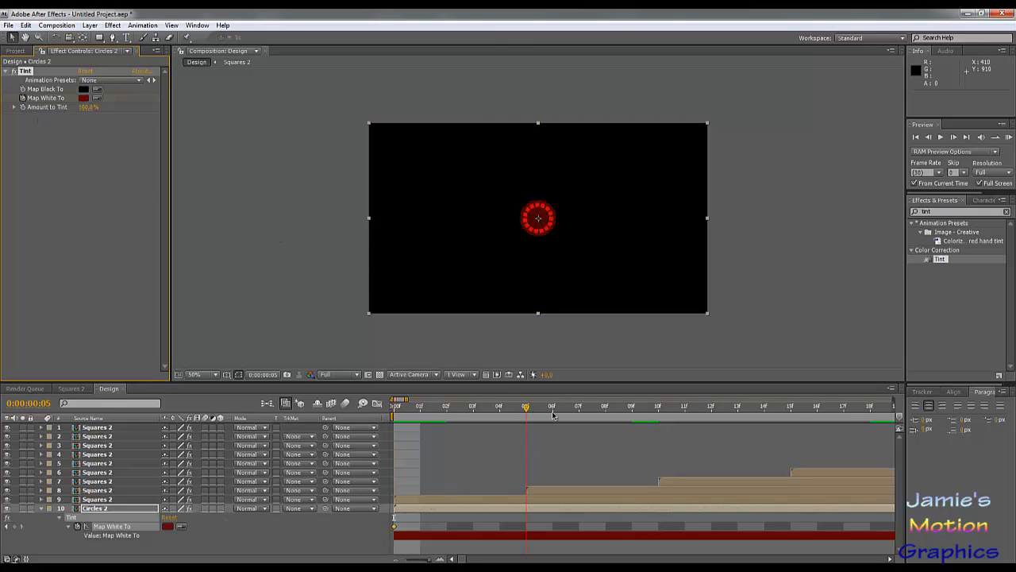
pyautogui.moveTo(554, 415); pyautogui.dragTo(705, 491)
pyautogui.click(87, 98)
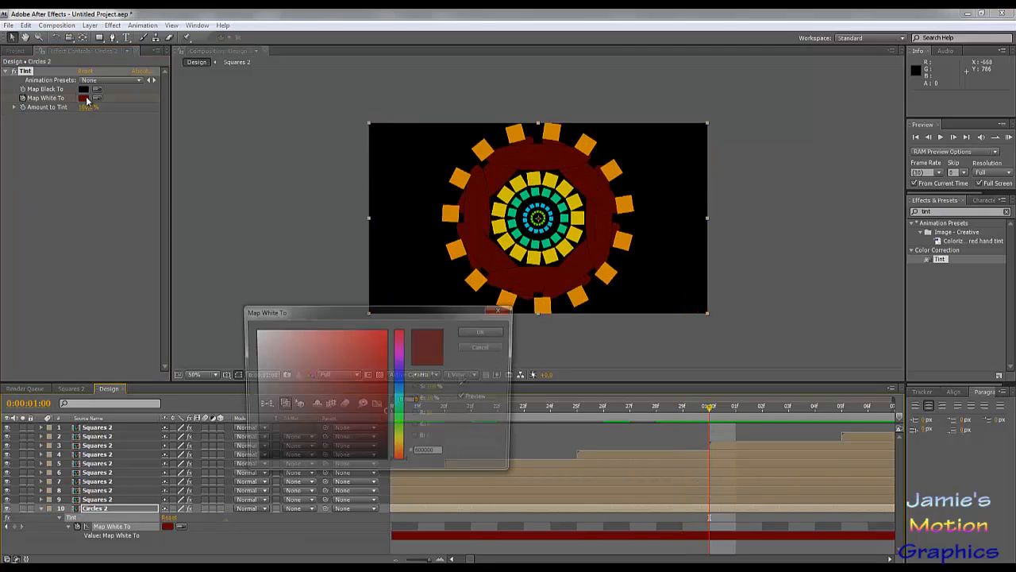
pyautogui.moveTo(403, 428); pyautogui.dragTo(402, 419)
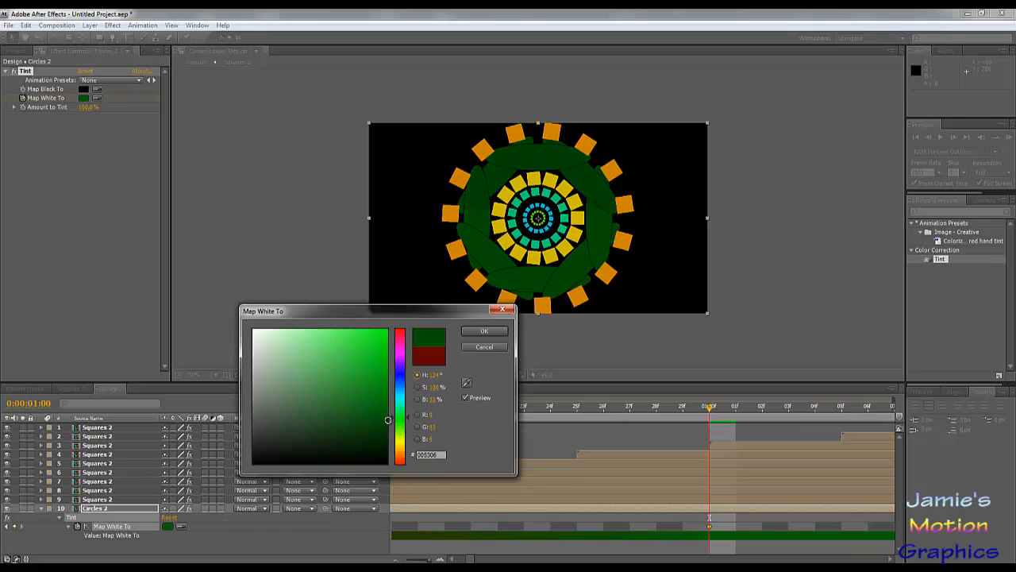
pyautogui.click(484, 330)
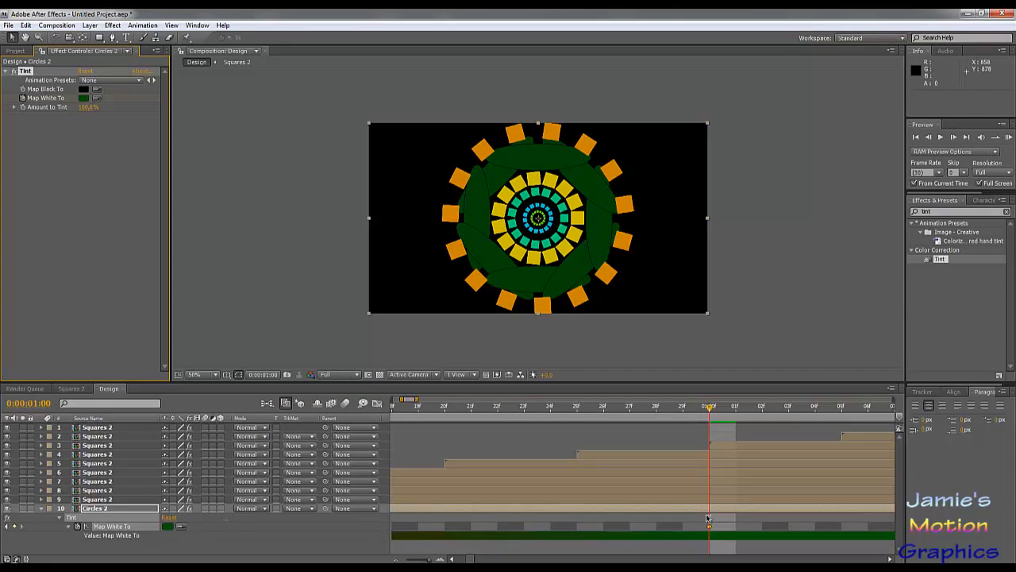
# Keyframe Circles 2's Map White To colour as brownish orange, 614106, at frame 13.
pyautogui.moveTo(470, 560); pyautogui.dragTo(465, 559)
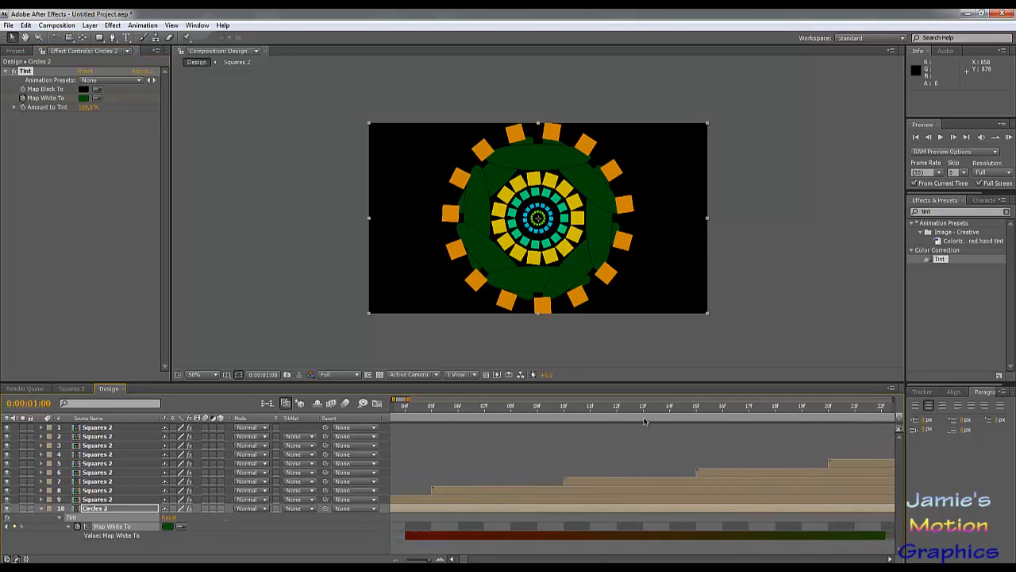
pyautogui.moveTo(645, 410); pyautogui.dragTo(645, 442)
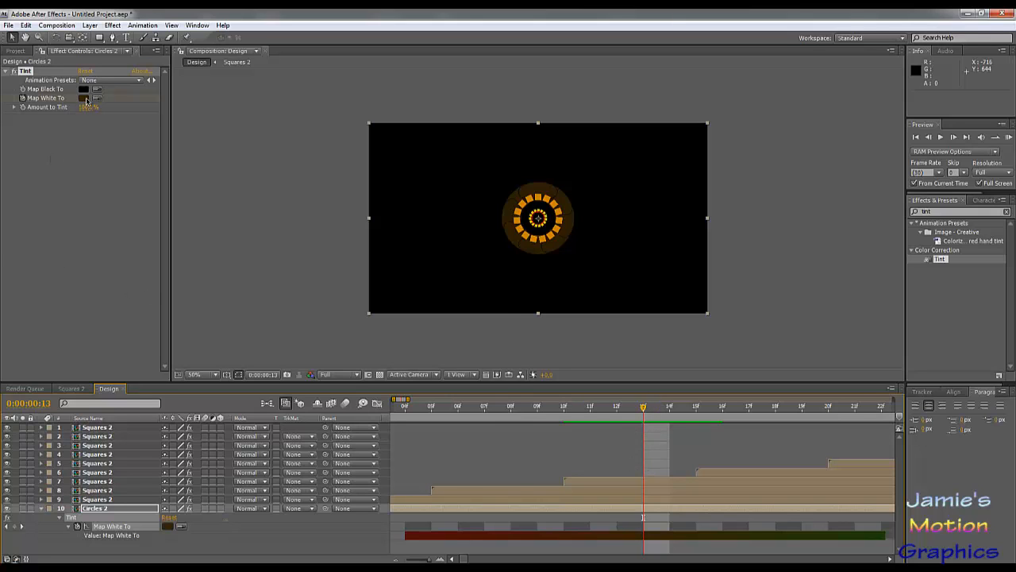
pyautogui.click(84, 98)
pyautogui.moveTo(381, 422); pyautogui.dragTo(388, 420)
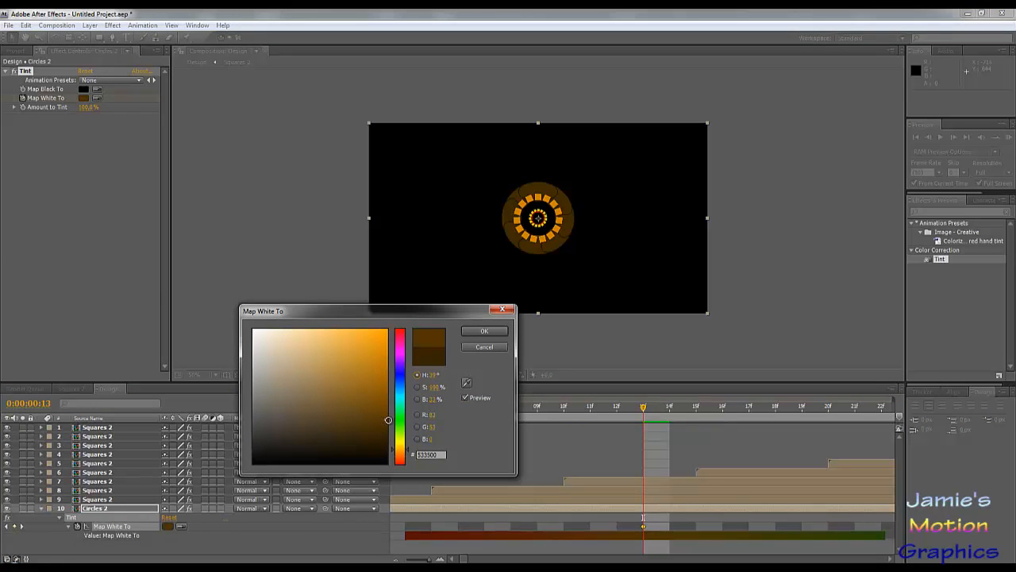
pyautogui.click(380, 421)
pyautogui.moveTo(380, 406)
pyautogui.mouseDown()
pyautogui.moveTo(372, 403)
pyautogui.moveTo(379, 413)
pyautogui.mouseUp()
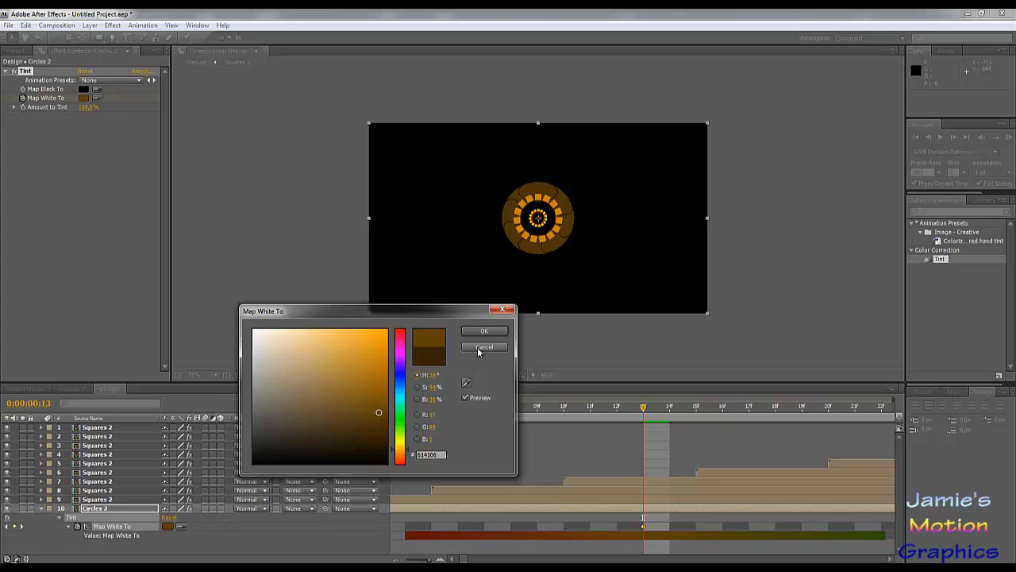
pyautogui.click(483, 332)
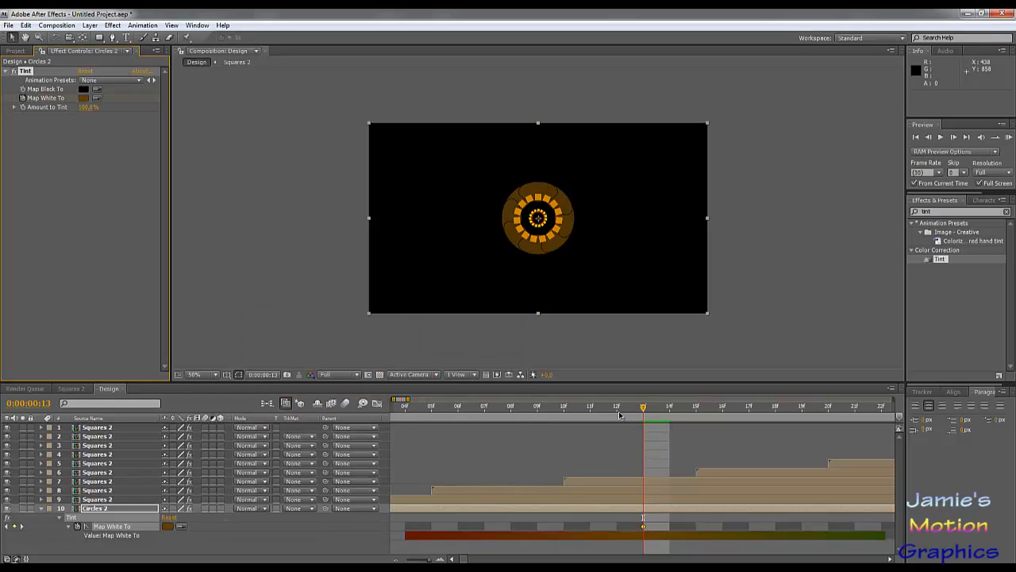
# Keyframe Circles 2's Map White To colour as dark blue, 060A6D, at 0:00:01:10.
pyautogui.moveTo(620, 415); pyautogui.dragTo(778, 506)
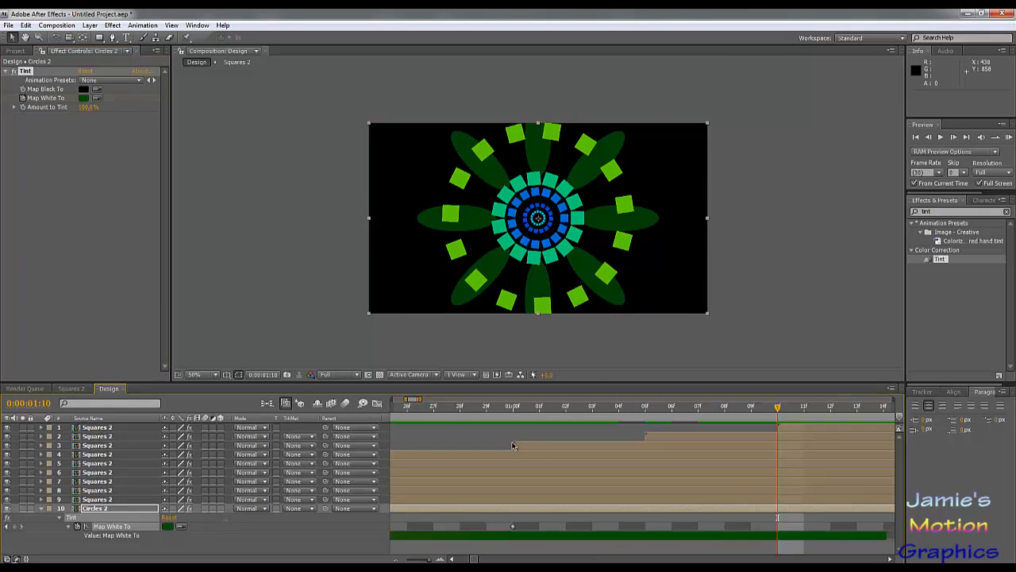
pyautogui.click(83, 98)
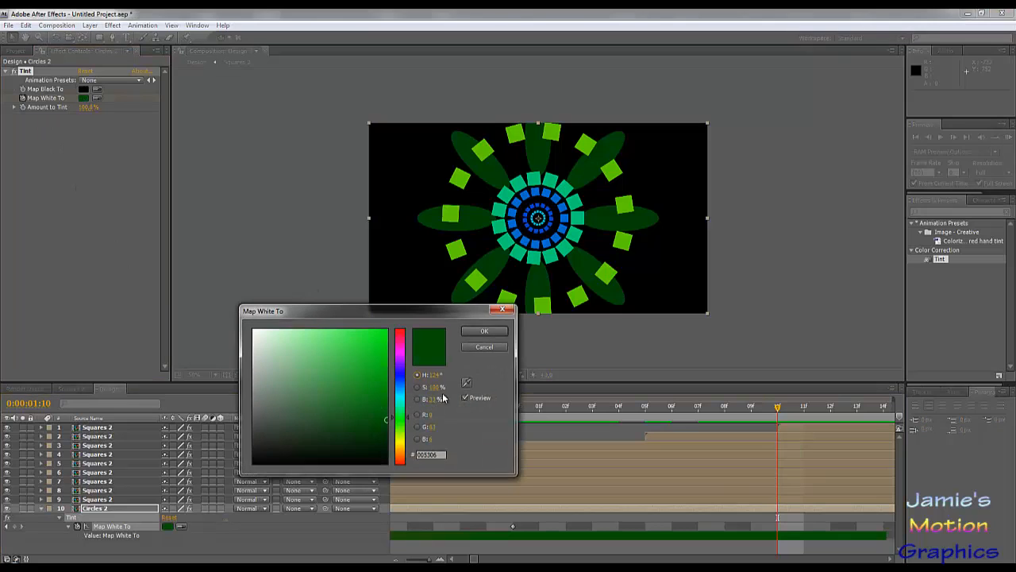
pyautogui.click(400, 375)
pyautogui.moveTo(378, 359); pyautogui.dragTo(380, 405)
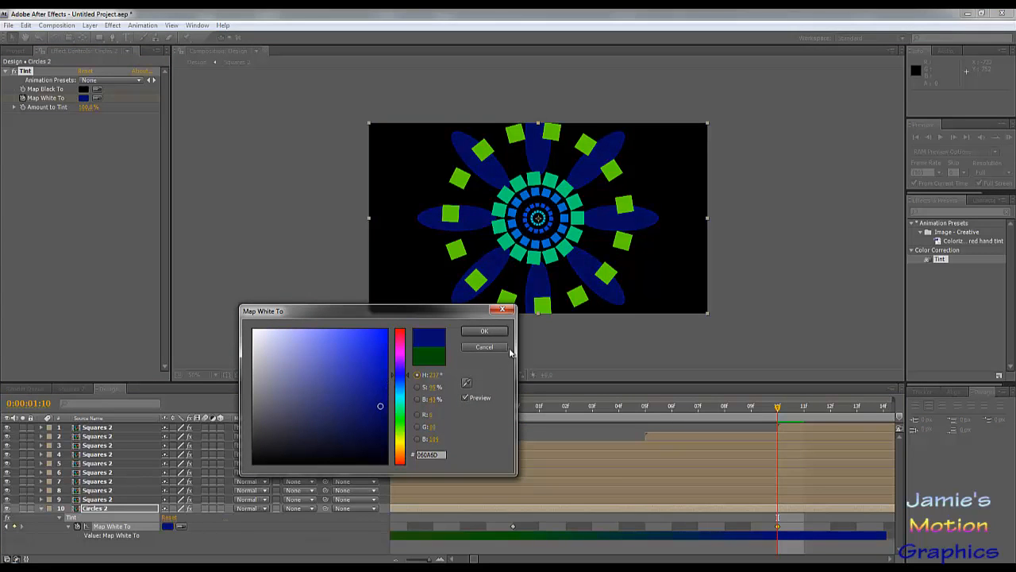
pyautogui.click(484, 330)
# Play a RAM preview of the Design composition to check the colour-shifting circles behind the squares.
pyautogui.click(546, 408)
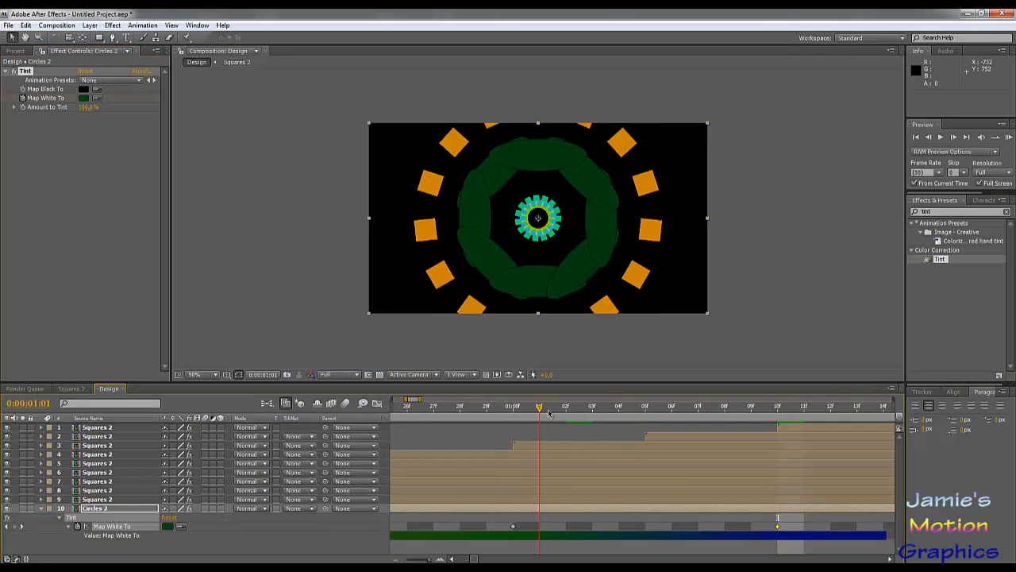
pyautogui.press('KP_0')
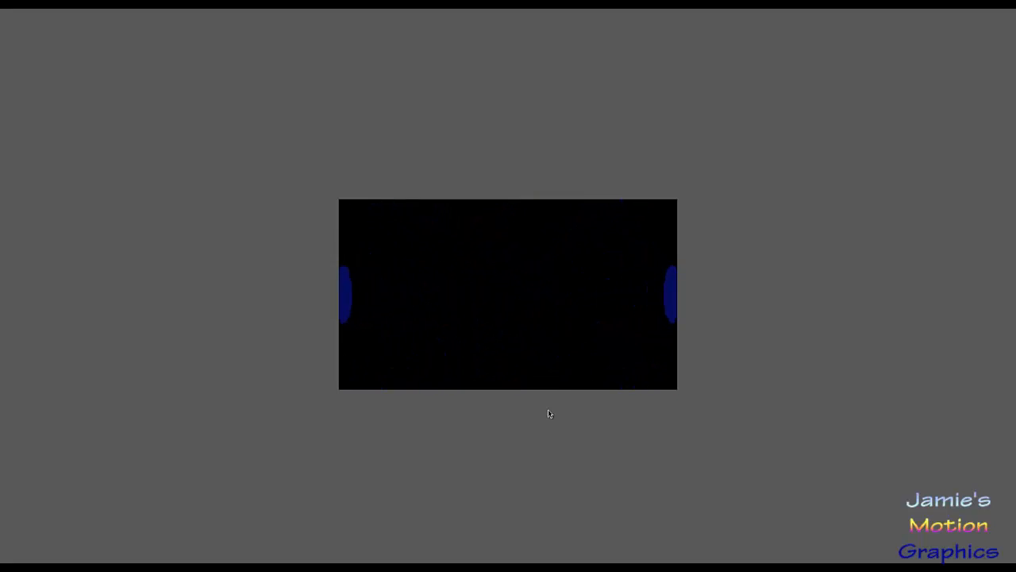
pyautogui.press('space')
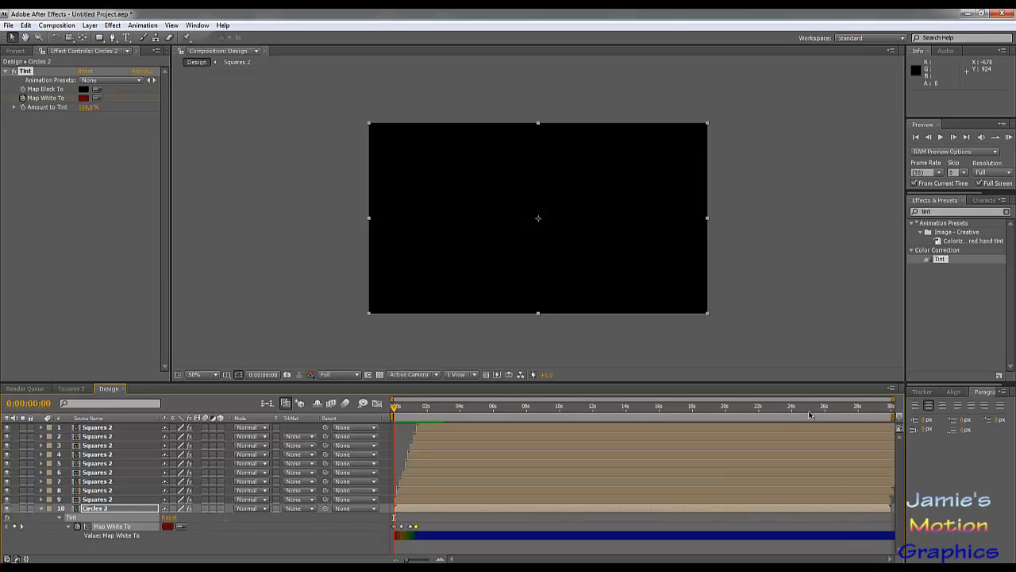
# Add the Starburst composition to Design as the topmost layer and move to frame 5.
pyautogui.moveTo(891, 400); pyautogui.dragTo(439, 398)
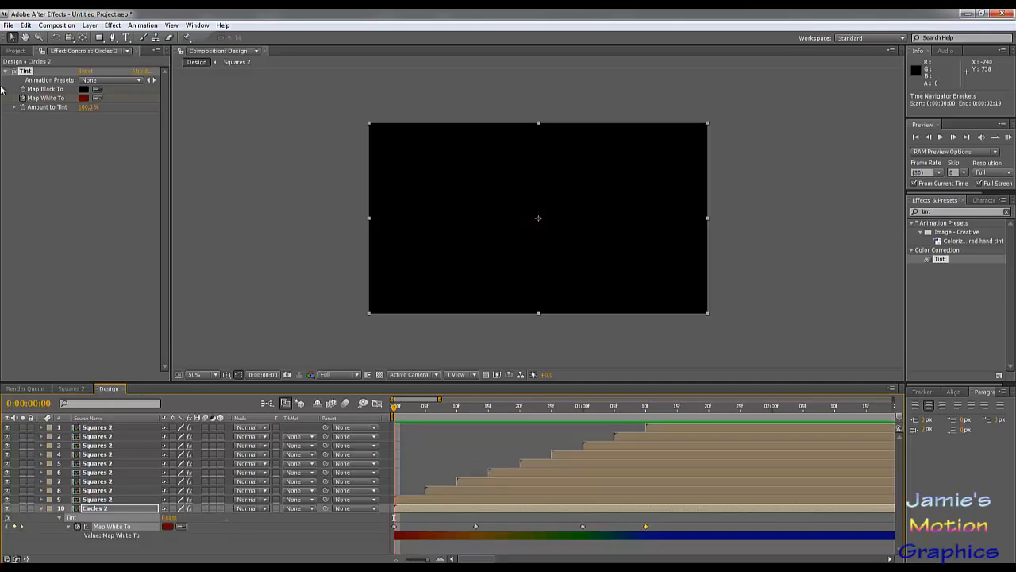
pyautogui.click(15, 51)
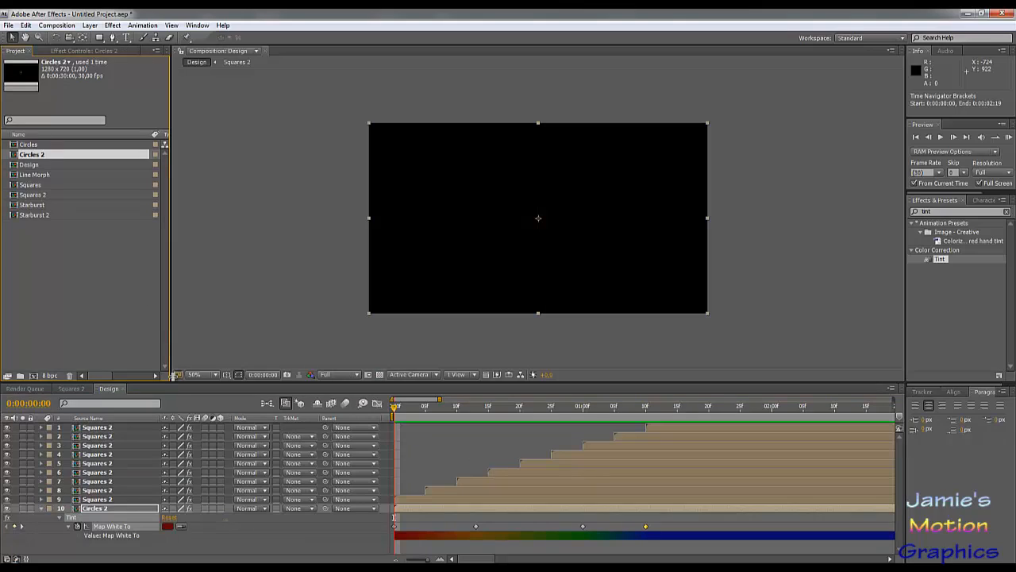
pyautogui.click(25, 146)
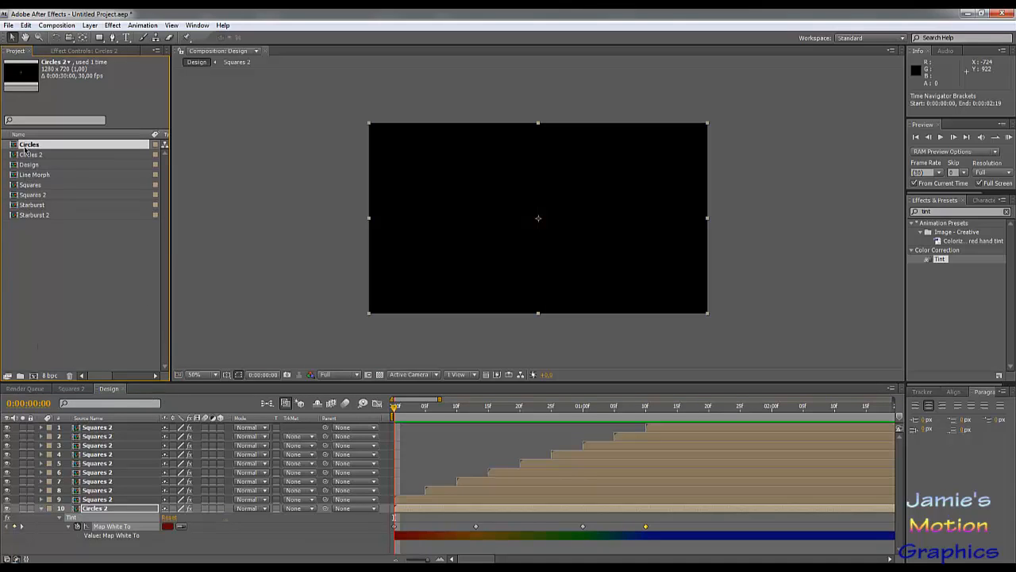
pyautogui.click(30, 216)
pyautogui.moveTo(30, 205); pyautogui.dragTo(104, 430)
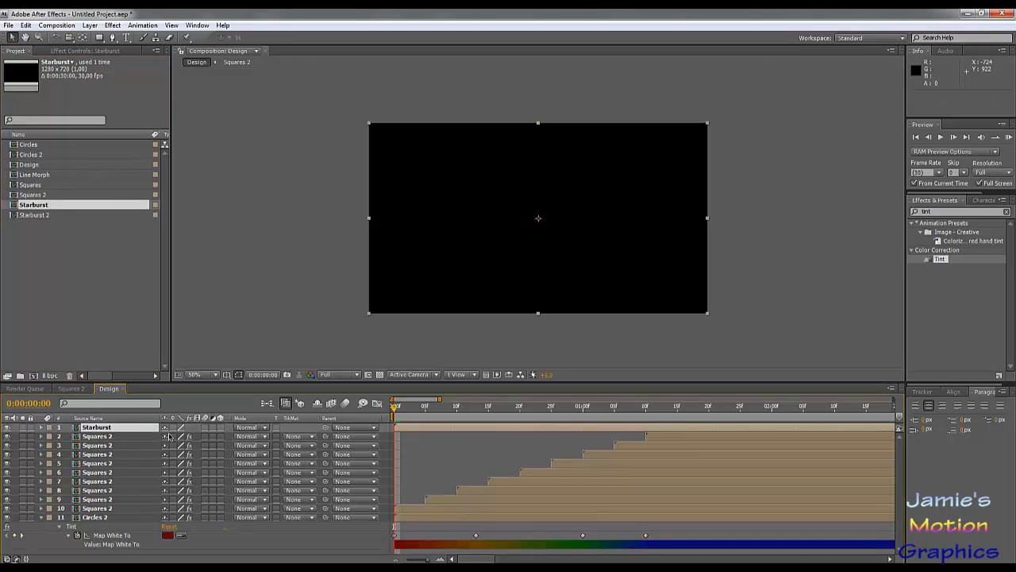
pyautogui.moveTo(426, 420)
pyautogui.mouseDown()
pyautogui.moveTo(404, 420)
pyautogui.moveTo(442, 420)
pyautogui.moveTo(416, 421)
pyautogui.moveTo(425, 421)
pyautogui.mouseUp()
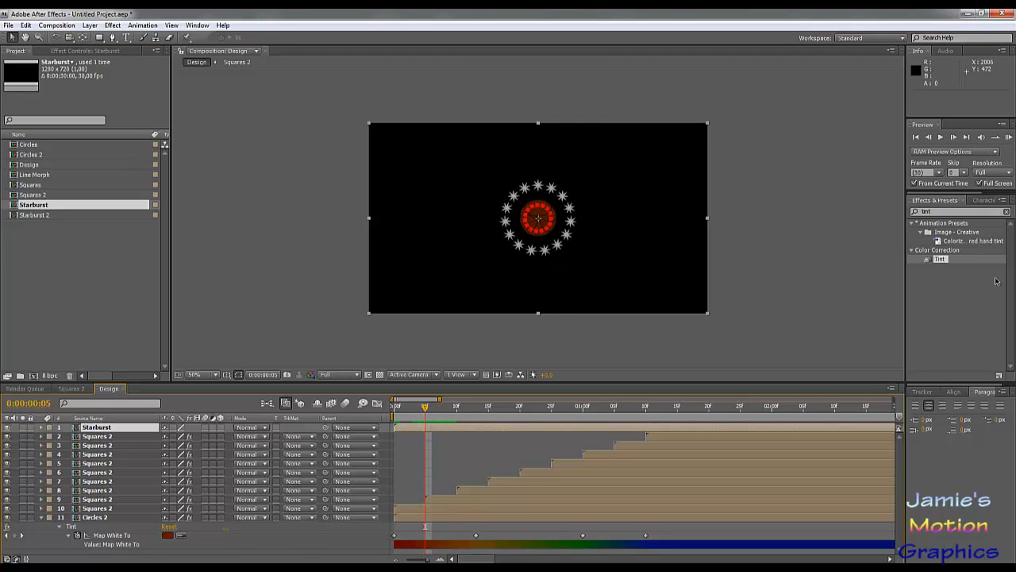
# Apply Tint to the Starburst layer and try mapping its black to white, FFFFFF.
pyautogui.moveTo(949, 265); pyautogui.dragTo(112, 429)
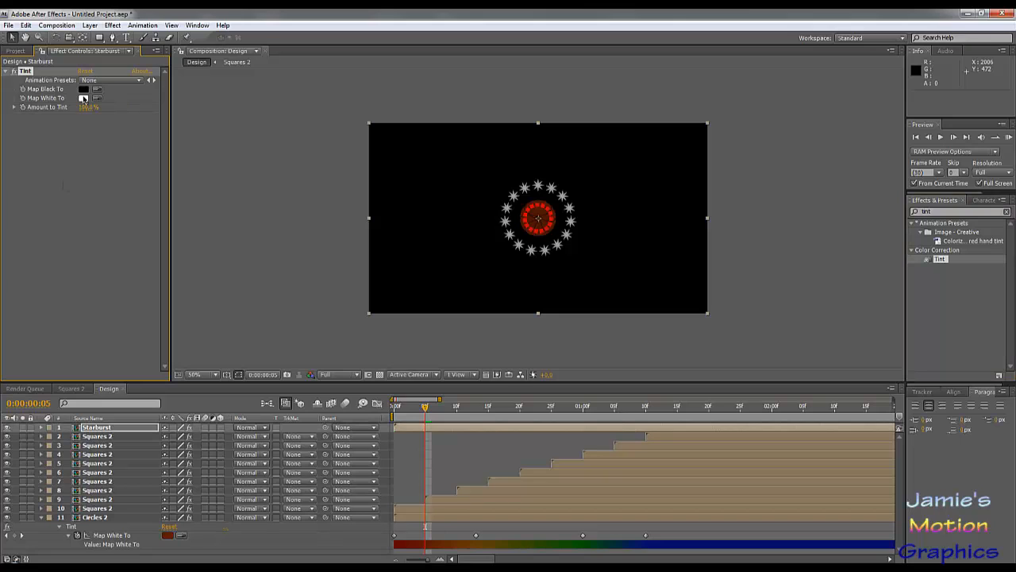
pyautogui.click(83, 98)
pyautogui.click(484, 348)
pyautogui.click(84, 90)
pyautogui.click(254, 330)
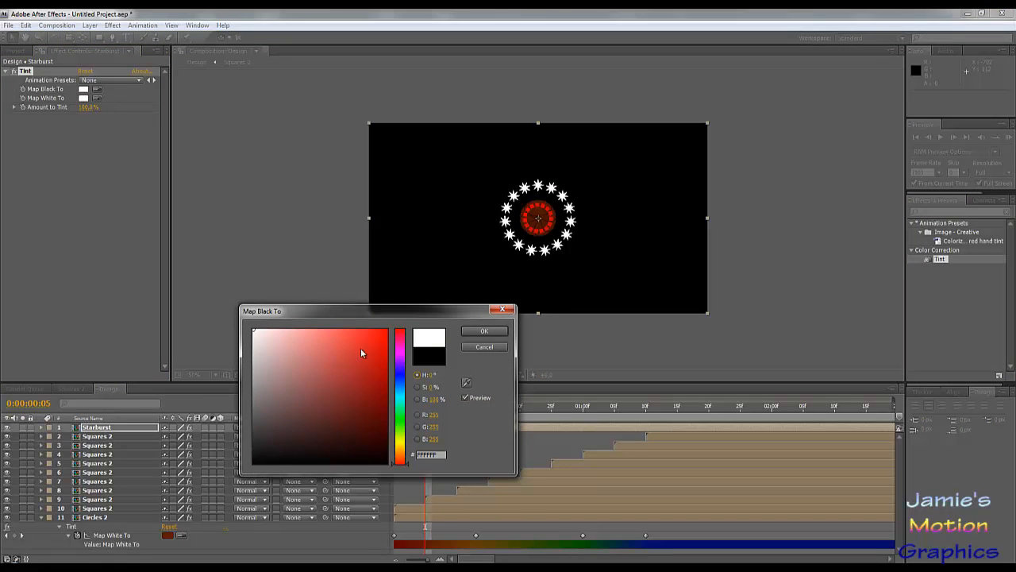
pyautogui.click(480, 347)
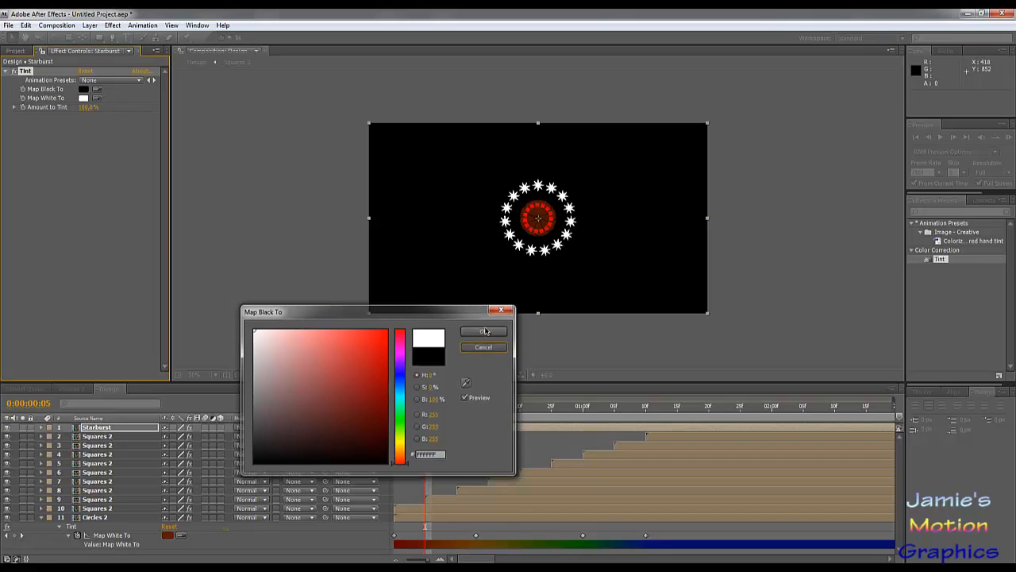
# Replace the Starburst layer's Tint effect with Curves and bend the RGB curve upward to brighten the bursts.
pyautogui.click(953, 210)
pyautogui.write('curves')
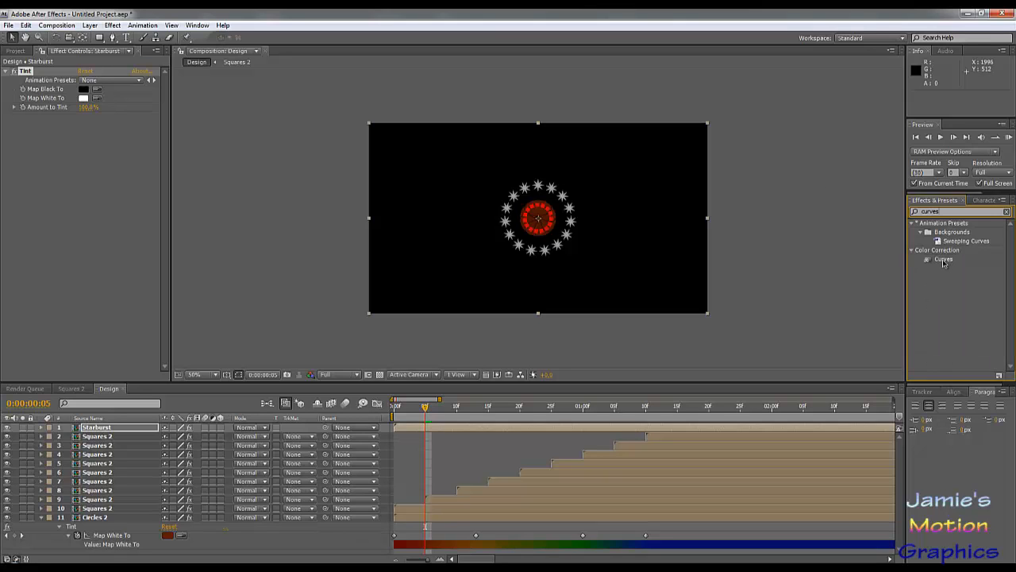
pyautogui.moveTo(943, 264); pyautogui.dragTo(46, 80)
pyautogui.click(41, 73)
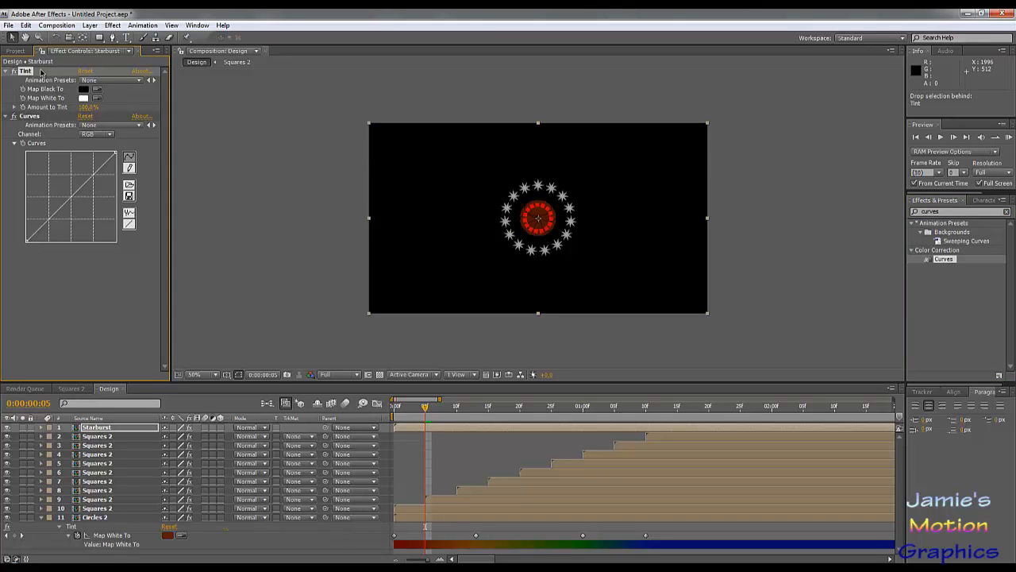
pyautogui.press('Delete')
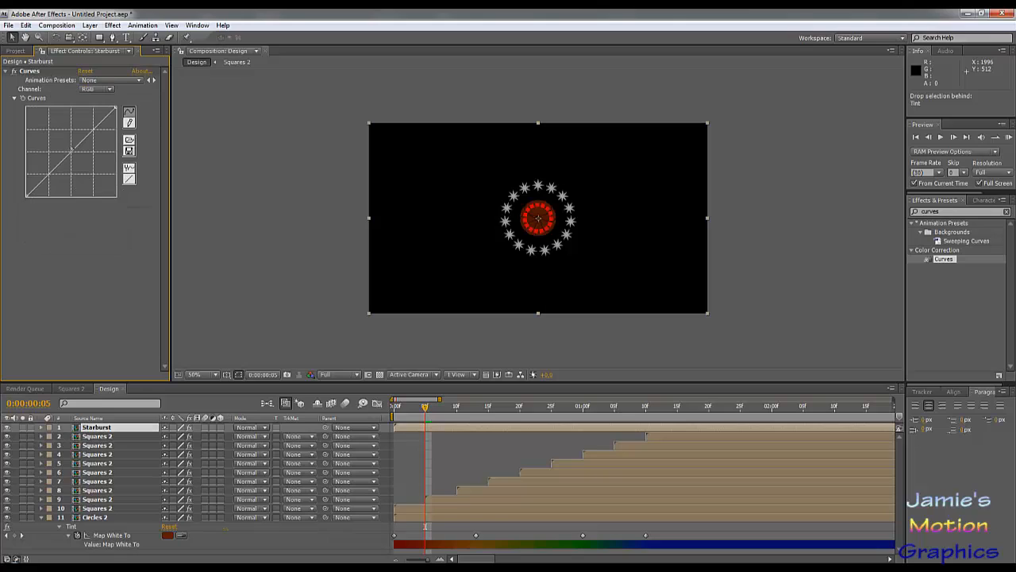
pyautogui.moveTo(70, 151)
pyautogui.mouseDown()
pyautogui.moveTo(44, 129)
pyautogui.moveTo(61, 156)
pyautogui.moveTo(52, 149)
pyautogui.mouseUp()
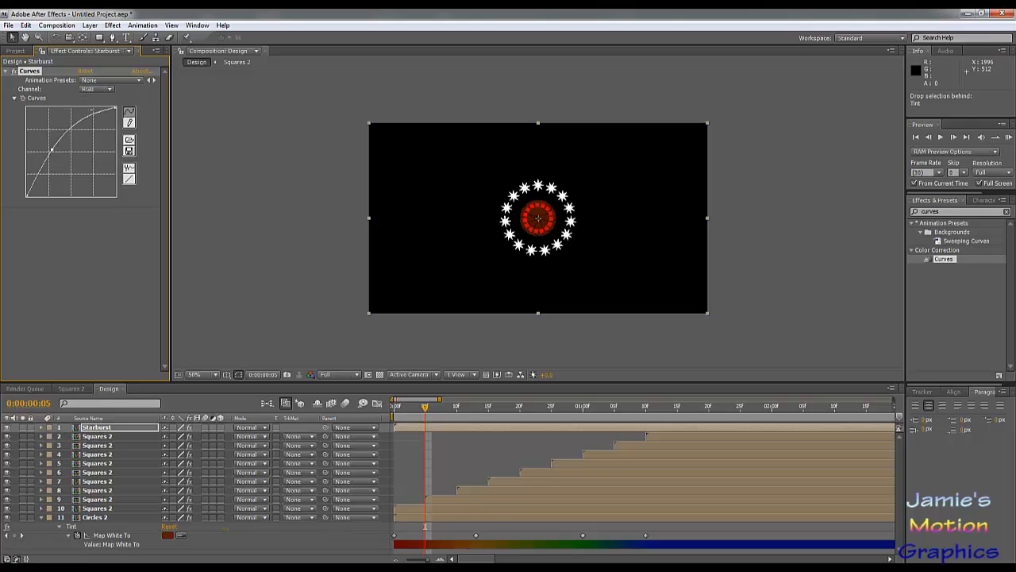
# Bend the Green channel curve strongly upward in the Starburst layer's Curves effect to tint the bursts green.
pyautogui.click(104, 93)
pyautogui.click(103, 117)
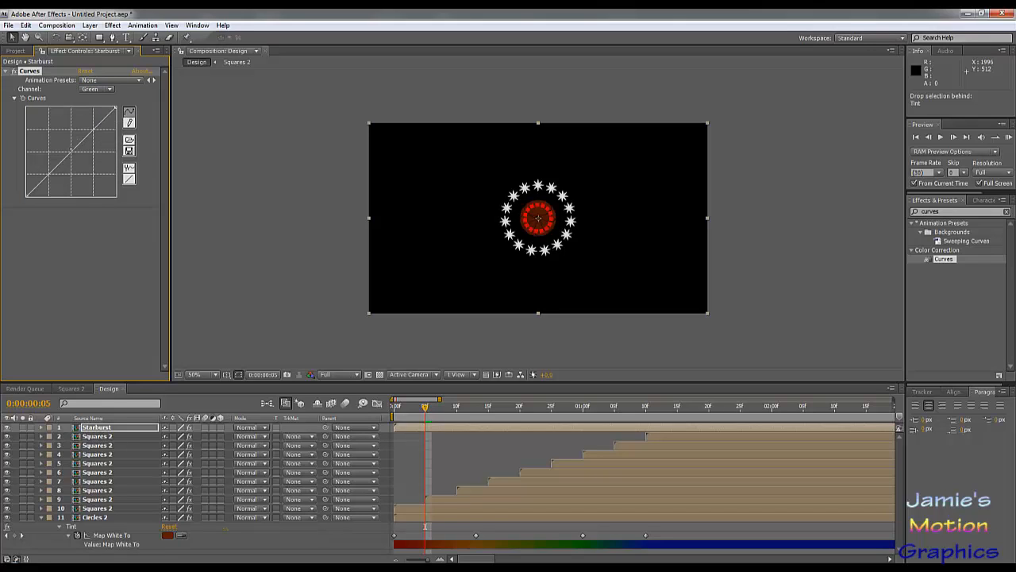
pyautogui.moveTo(72, 154); pyautogui.dragTo(47, 147)
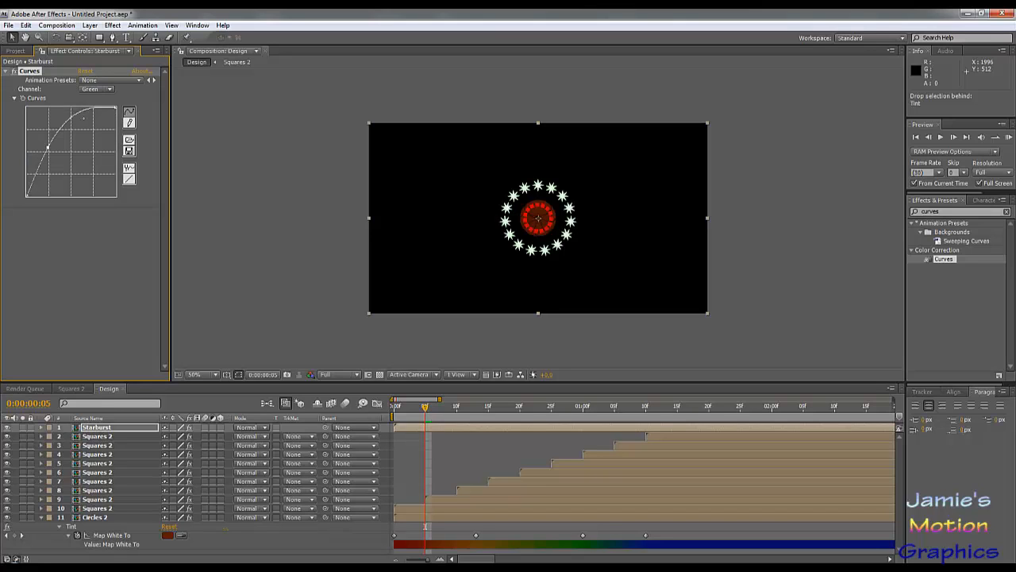
pyautogui.scroll(2, 563, 249)
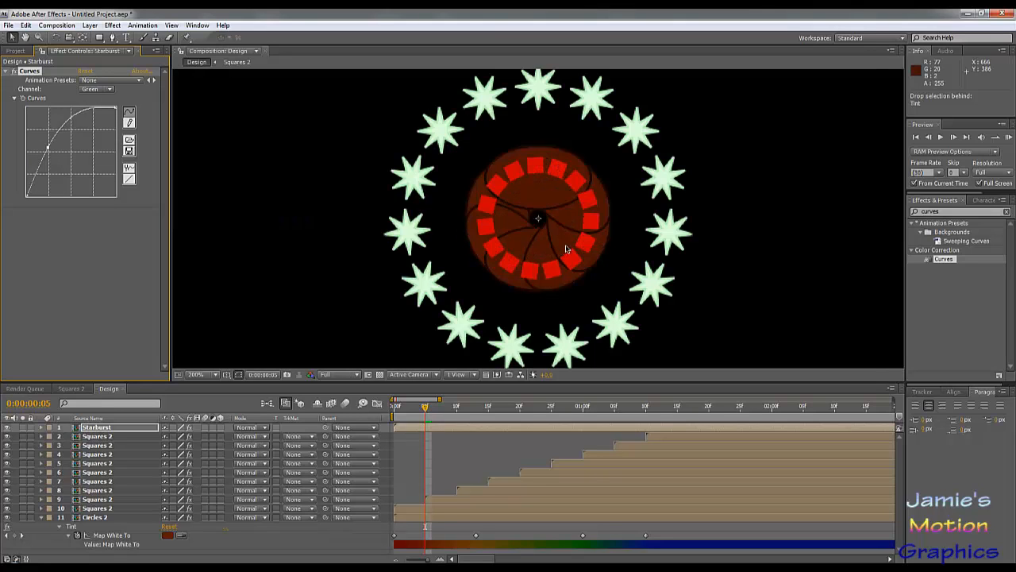
# Reshape the Starburst layer's RGB curve into an S-shape with a lowered shadow point and a raised highlight point.
pyautogui.click(95, 88)
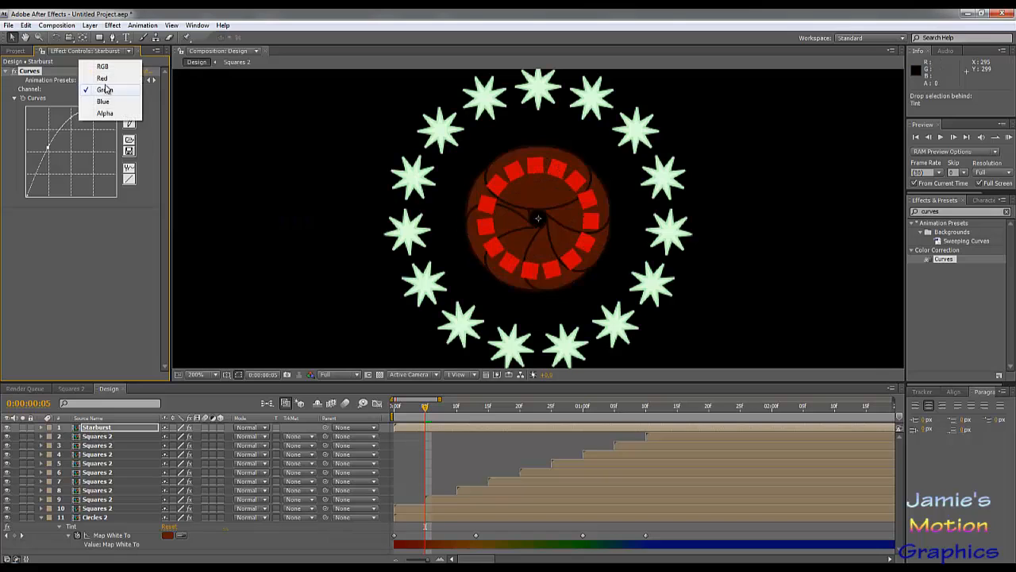
pyautogui.click(95, 67)
pyautogui.moveTo(57, 157); pyautogui.dragTo(59, 157)
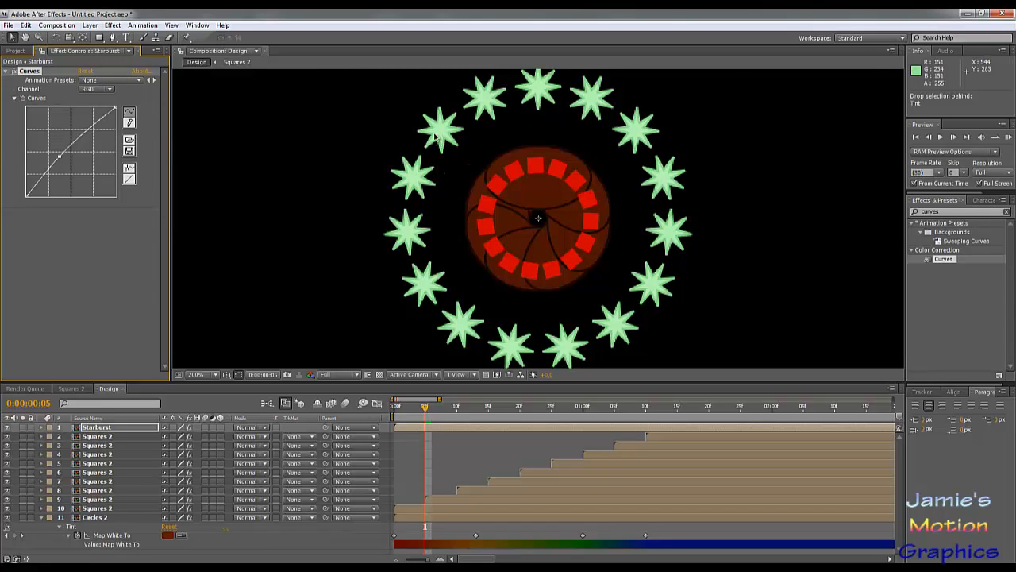
pyautogui.scroll(2, 432, 133)
pyautogui.scroll(-2, 406, 145)
pyautogui.scroll(1, 384, 197)
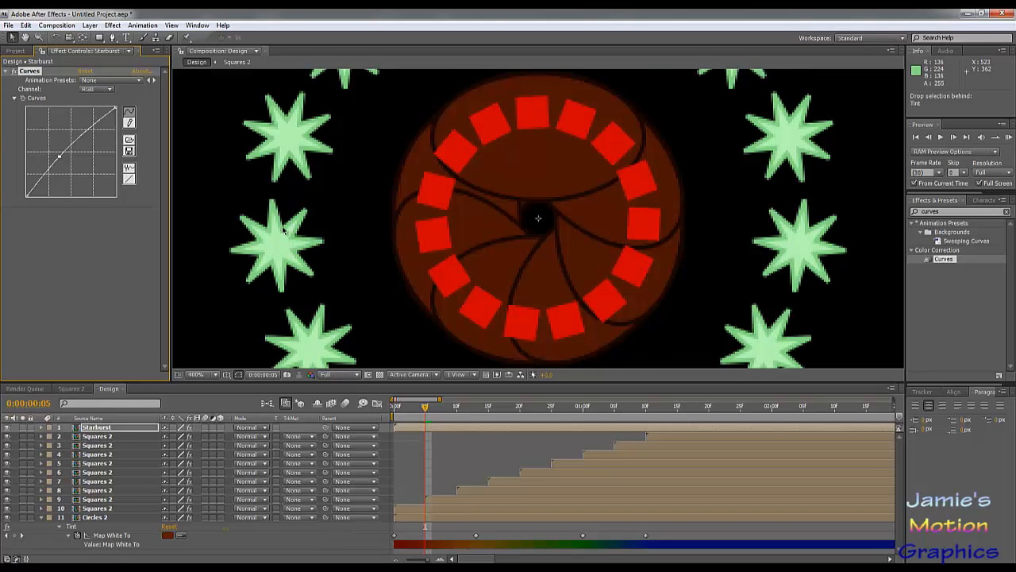
pyautogui.click(173, 430)
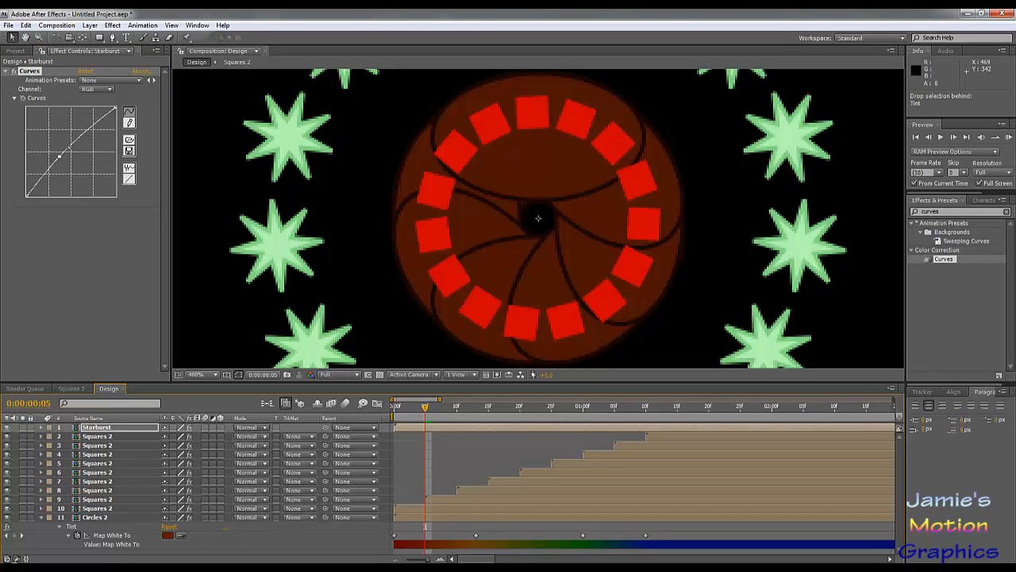
pyautogui.click(69, 148)
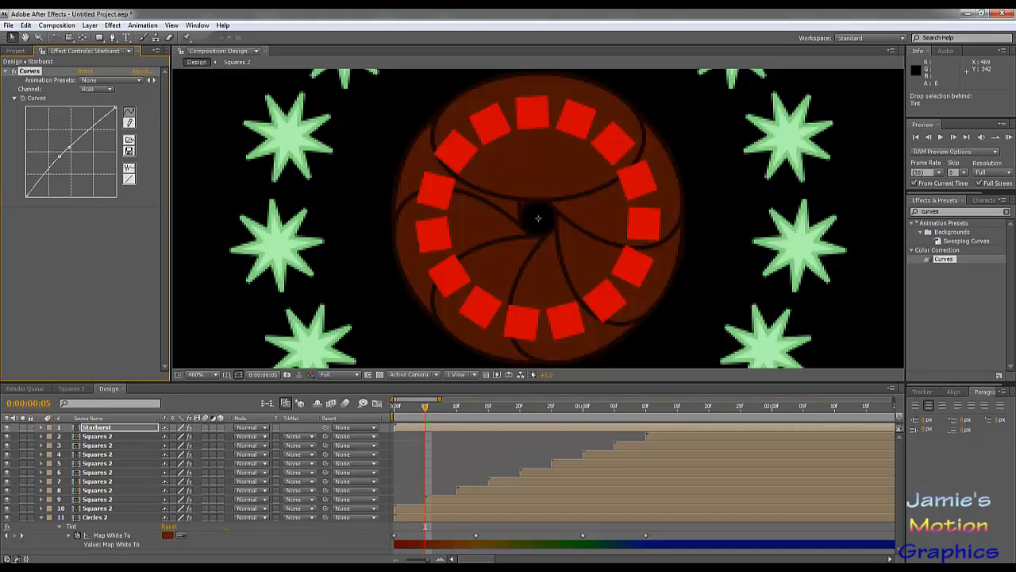
pyautogui.moveTo(69, 148); pyautogui.dragTo(51, 174)
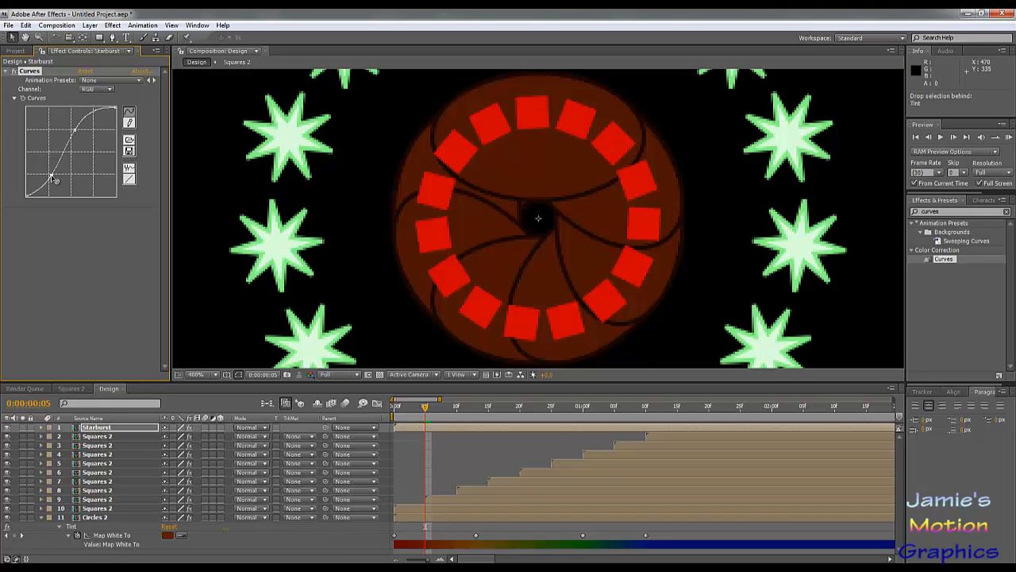
pyautogui.moveTo(51, 176); pyautogui.dragTo(56, 180)
# Pull the Starburst layer's Red channel curve downward to shift the bursts toward cyan.
pyautogui.click(101, 91)
pyautogui.click(103, 103)
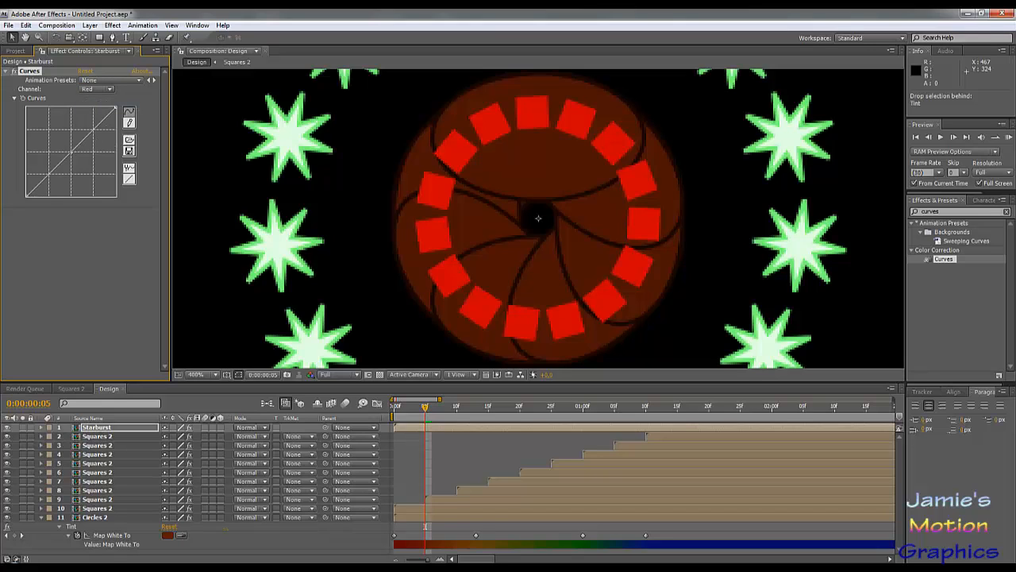
pyautogui.moveTo(71, 151); pyautogui.dragTo(83, 165)
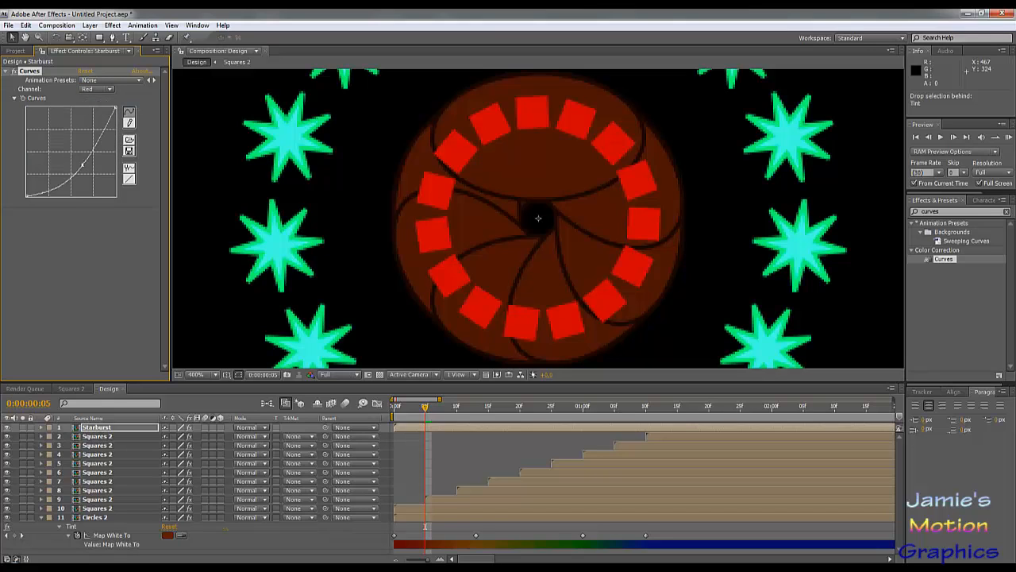
# Raise the Starburst layer's Blue curve slightly and move the Green curve's point up toward the middle tones.
pyautogui.click(102, 90)
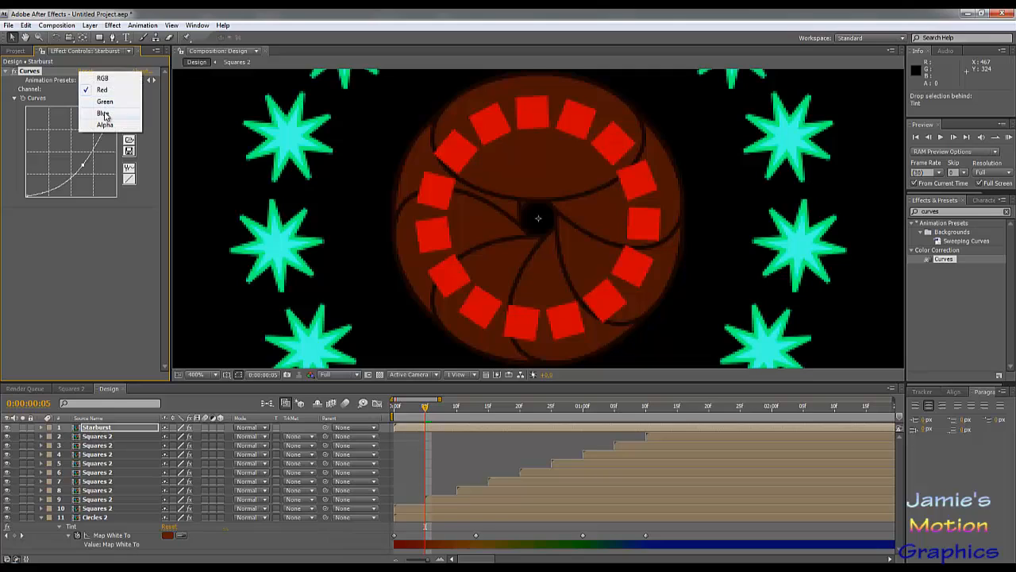
pyautogui.click(107, 115)
pyautogui.moveTo(69, 152); pyautogui.dragTo(65, 148)
pyautogui.click(106, 91)
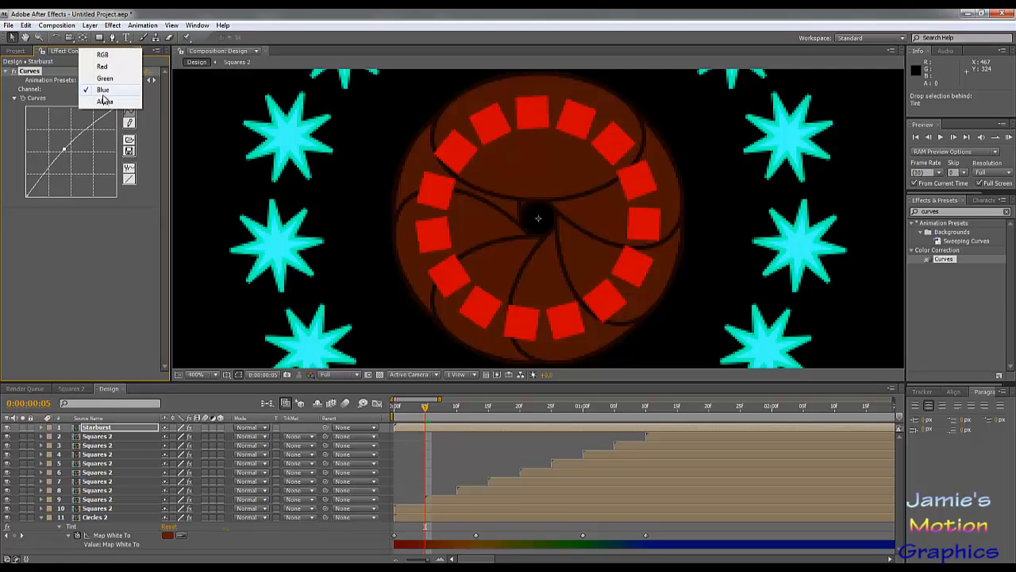
pyautogui.click(104, 81)
pyautogui.moveTo(49, 147); pyautogui.dragTo(68, 125)
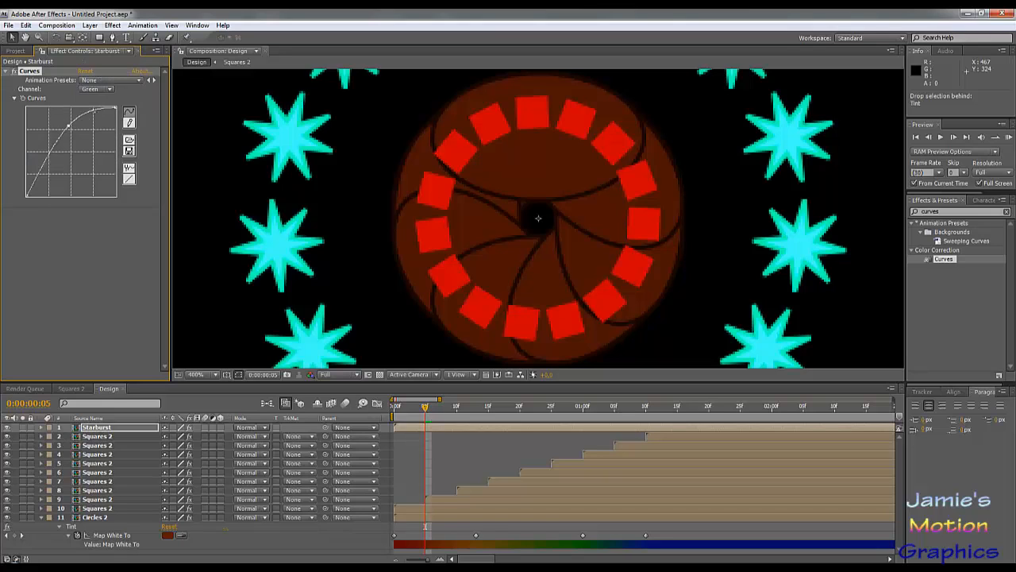
# Bring the Starburst layer's Blue curve back to a straight diagonal.
pyautogui.click(100, 89)
pyautogui.click(95, 99)
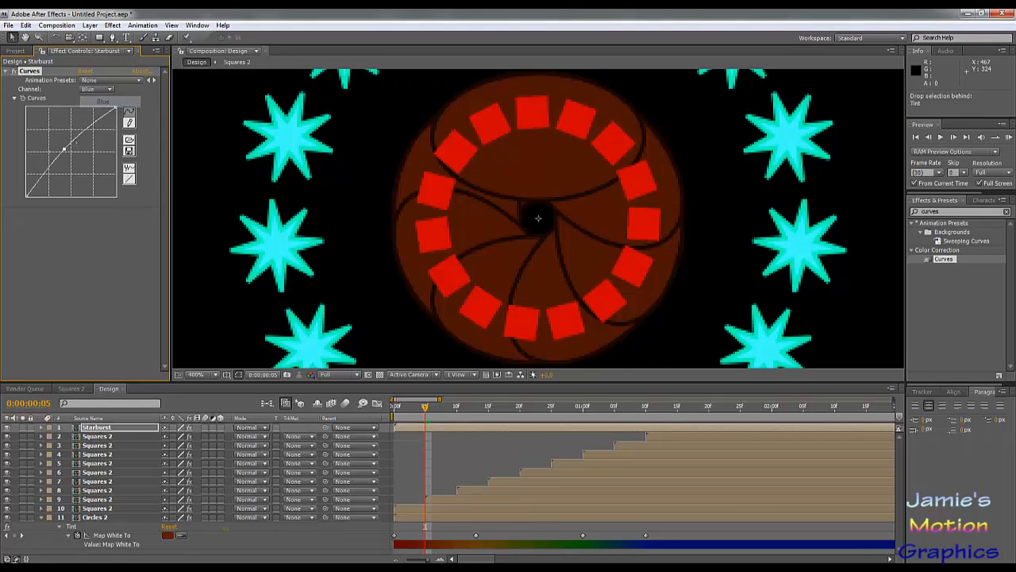
pyautogui.moveTo(79, 160); pyautogui.dragTo(72, 156)
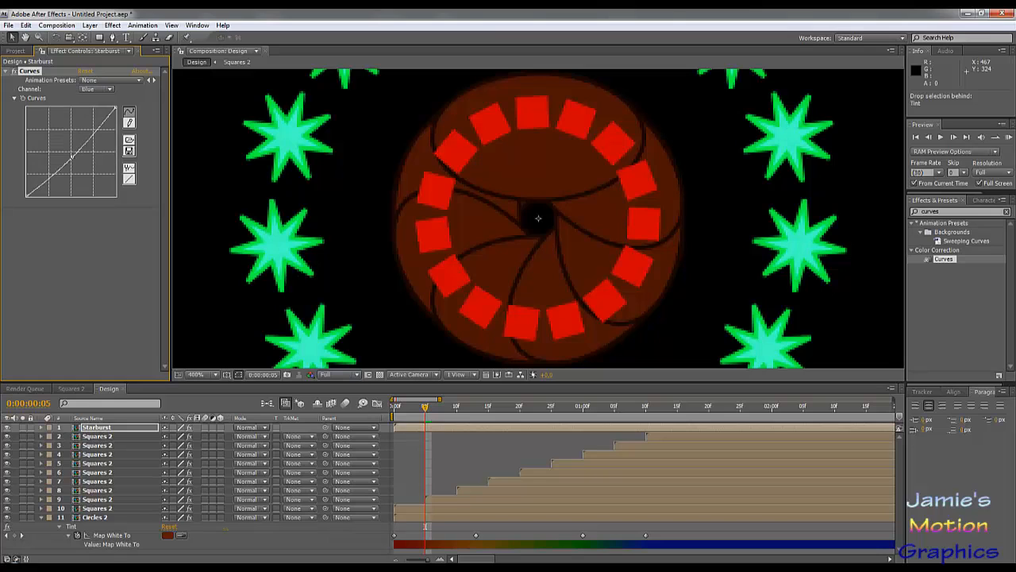
pyautogui.moveTo(72, 156); pyautogui.dragTo(71, 151)
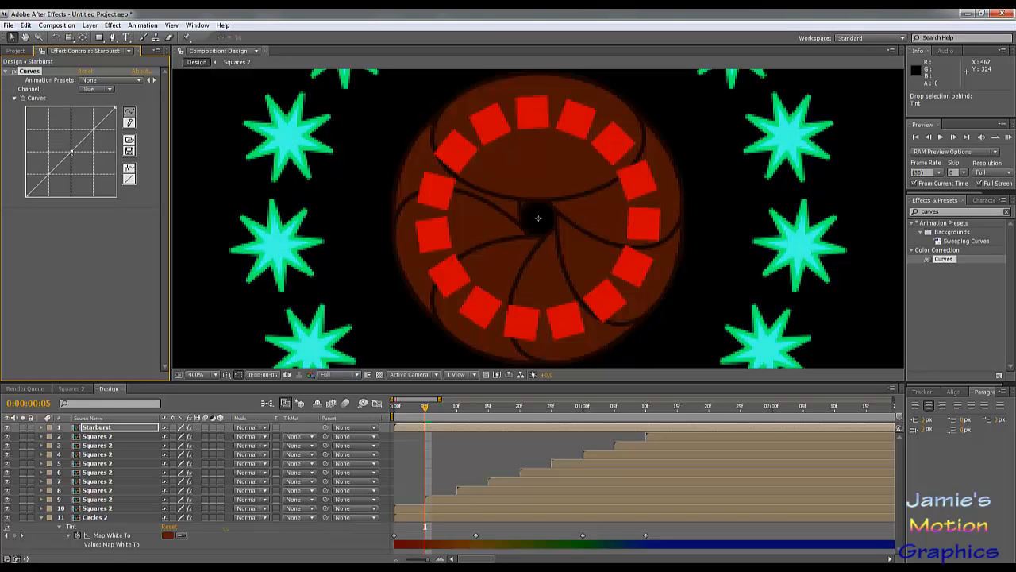
pyautogui.scroll(-2, 288, 177)
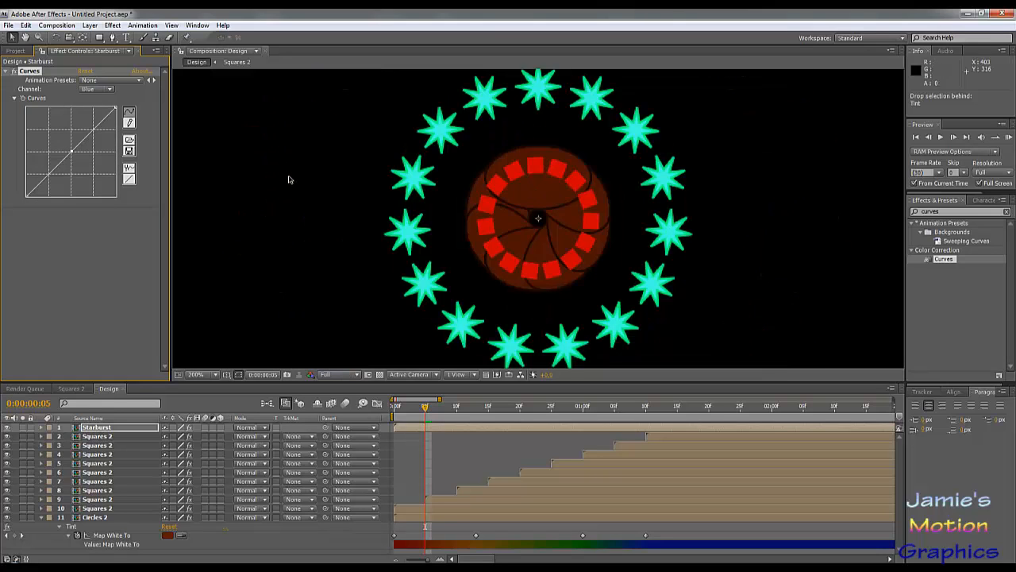
pyautogui.scroll(-2, 291, 181)
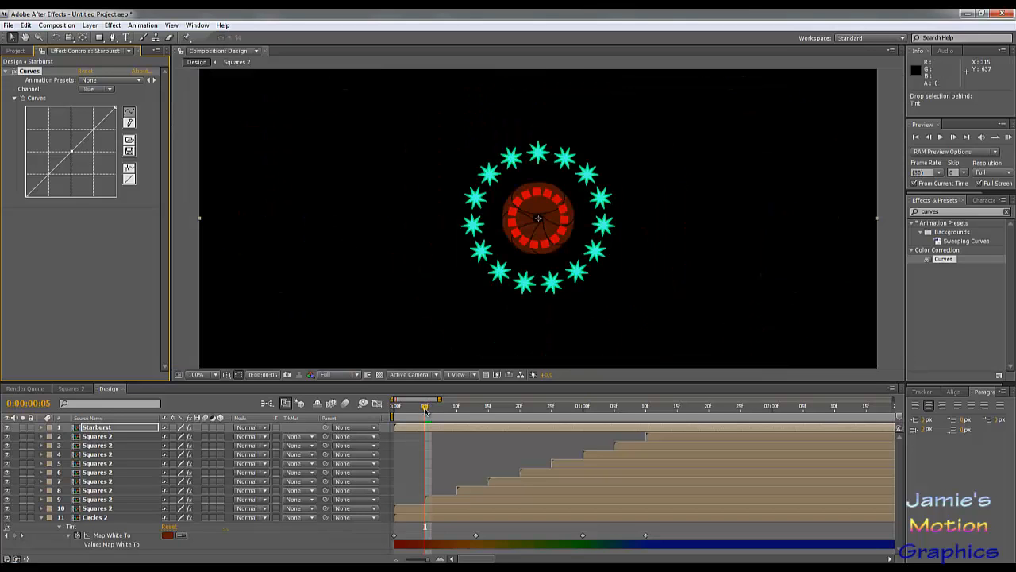
# Return to frame 0, duplicate the Starburst layer and offset the copy to start at frame 5.
pyautogui.moveTo(392, 414); pyautogui.dragTo(397, 448)
pyautogui.click(127, 429)
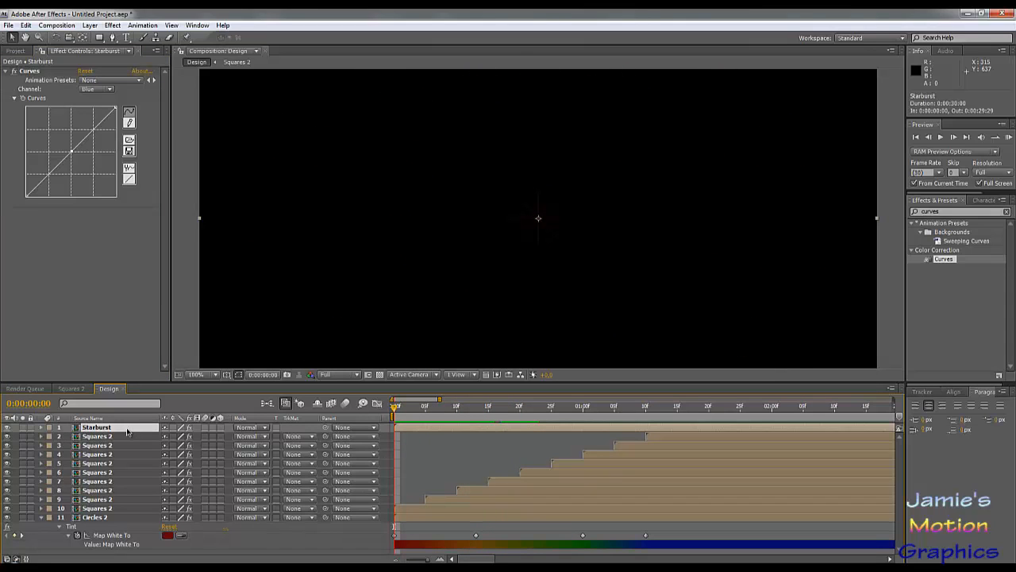
pyautogui.hotkey('ctrl', 'd')
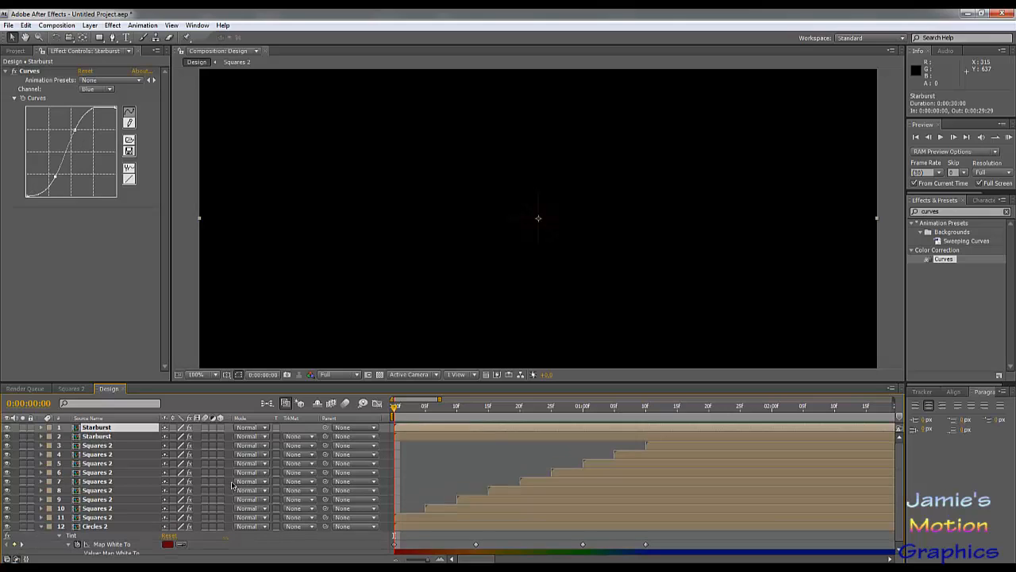
pyautogui.moveTo(427, 426); pyautogui.dragTo(458, 432)
# Duplicate both Starburst layers, stack the copies on top and delay them by 10 frames.
pyautogui.keyDown('shift'); pyautogui.click(439, 437); pyautogui.keyUp('shift')
pyautogui.hotkey('ctrl', 'd')
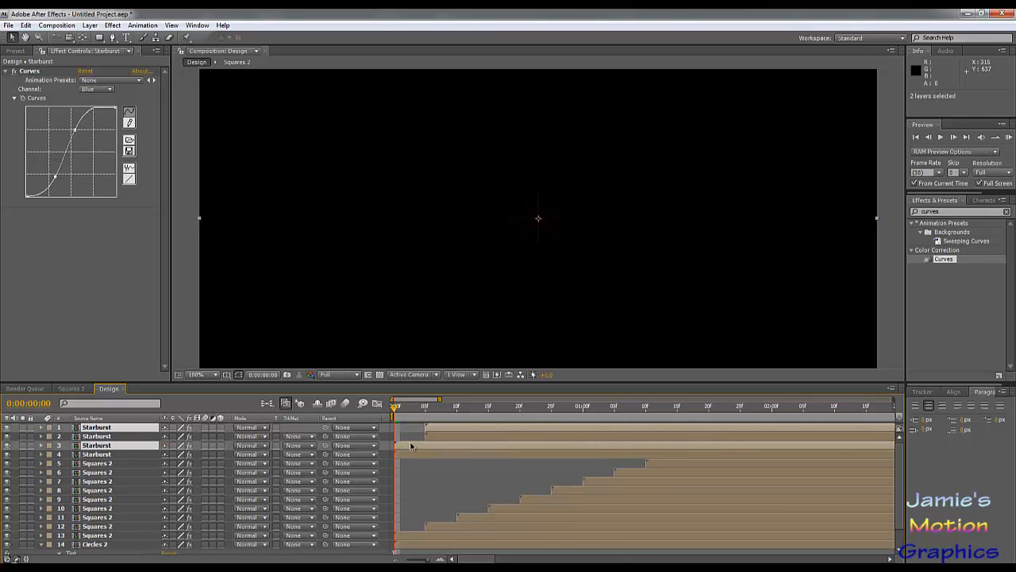
pyautogui.moveTo(129, 444); pyautogui.dragTo(119, 435)
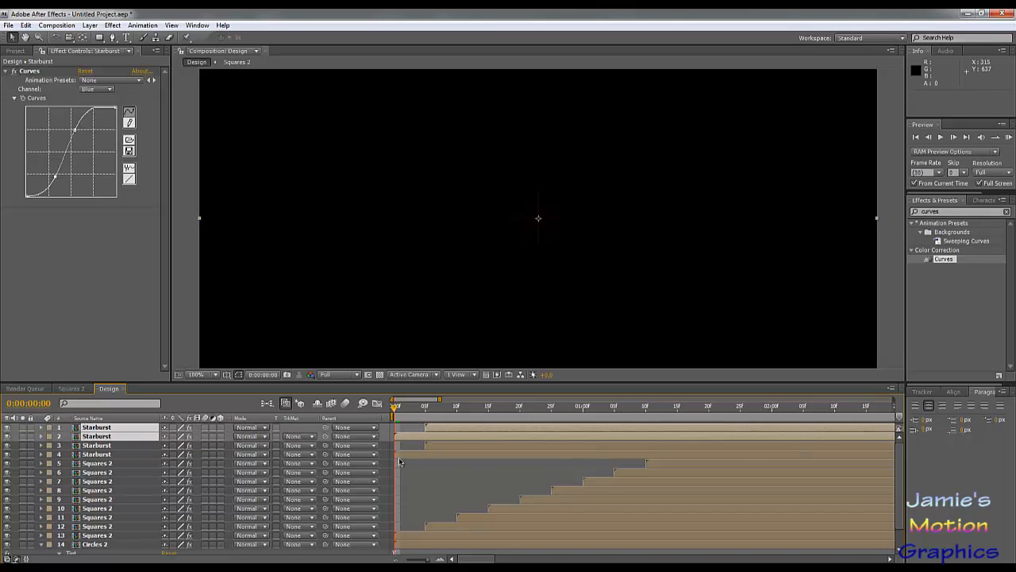
pyautogui.moveTo(413, 441); pyautogui.dragTo(470, 448)
# Duplicate all four Starburst layers, bring the copies to the front and delay them by 20 frames.
pyautogui.keyDown('shift'); pyautogui.click(449, 458); pyautogui.keyUp('shift')
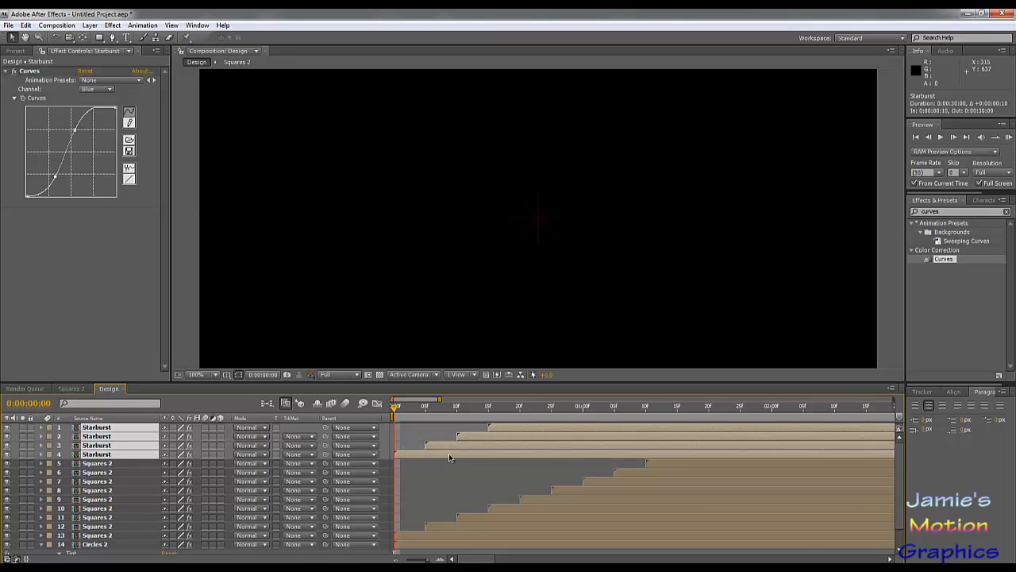
pyautogui.hotkey('ctrl', 'd')
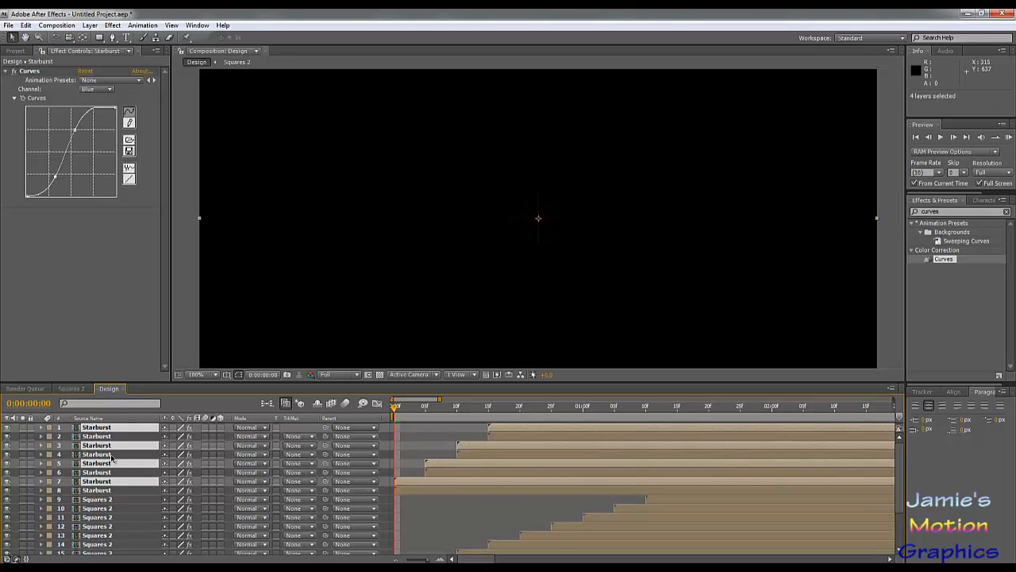
pyautogui.hotkey('ctrl', 'shift', ']')
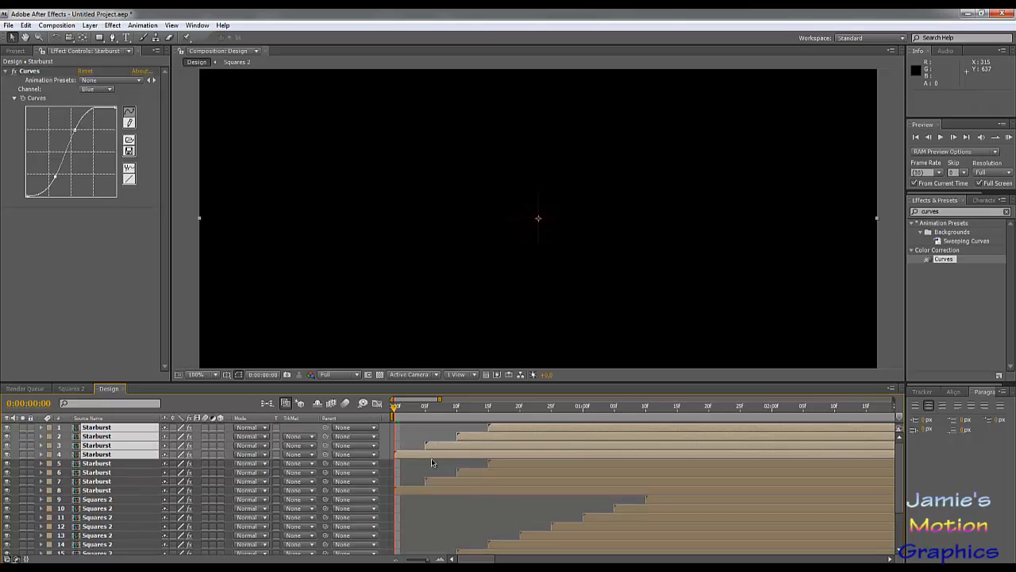
pyautogui.moveTo(413, 459); pyautogui.dragTo(541, 468)
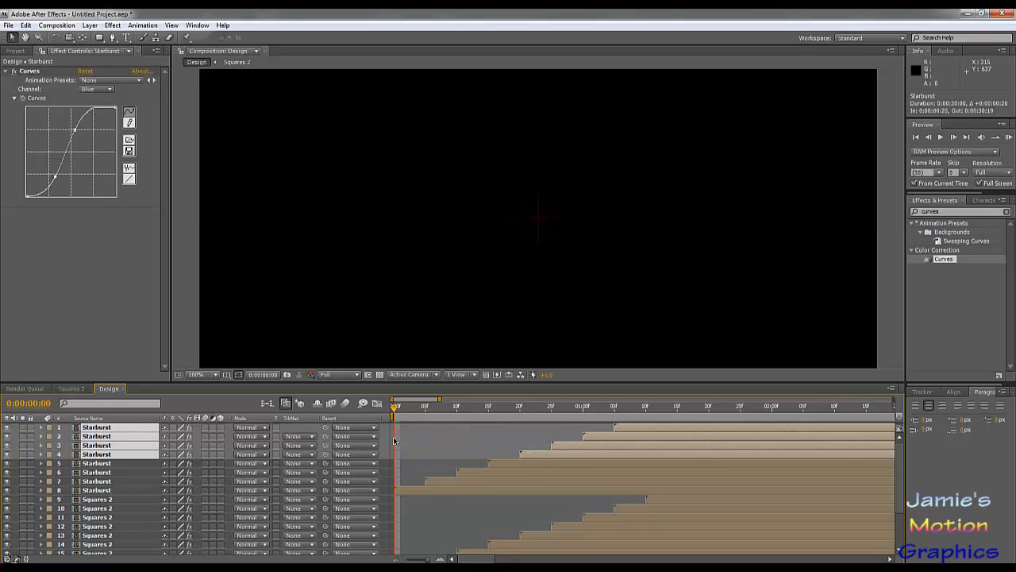
pyautogui.click(454, 504)
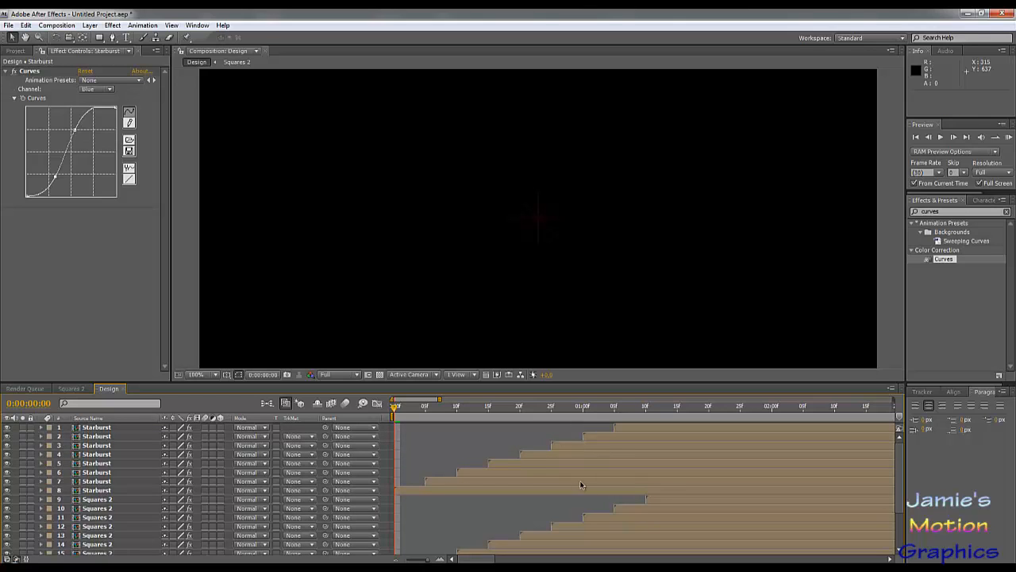
# Preview the Design composition to check the staggered Starburst layers, and move the current time to frame 8.
pyautogui.click(543, 486)
pyautogui.click(539, 482)
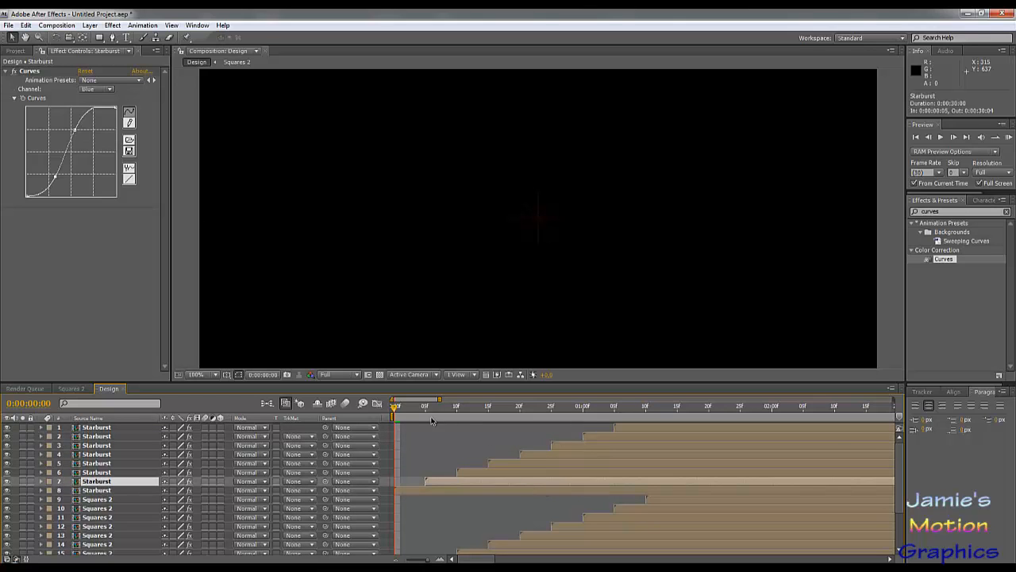
pyautogui.press('space')
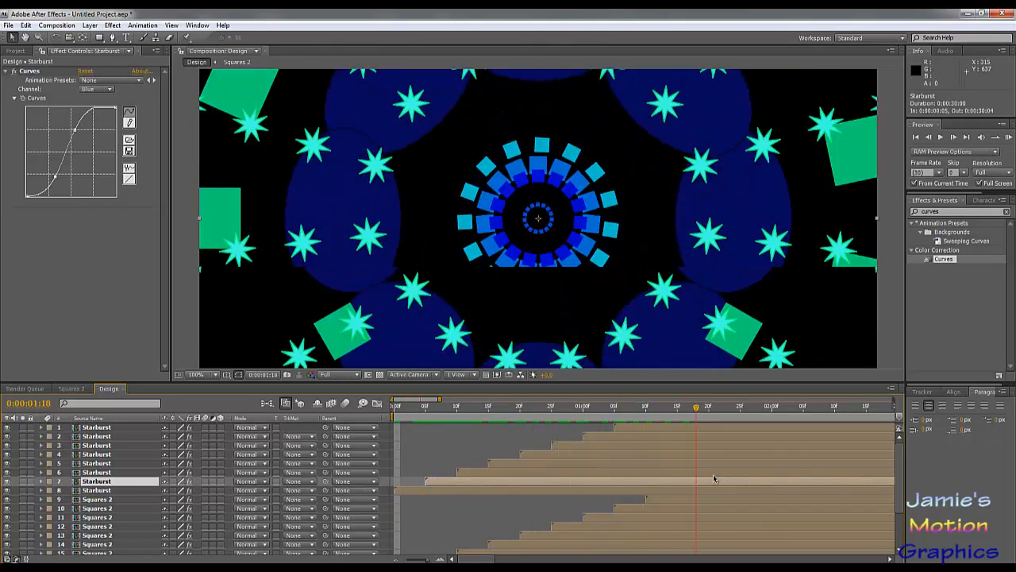
pyautogui.moveTo(714, 476); pyautogui.dragTo(444, 479)
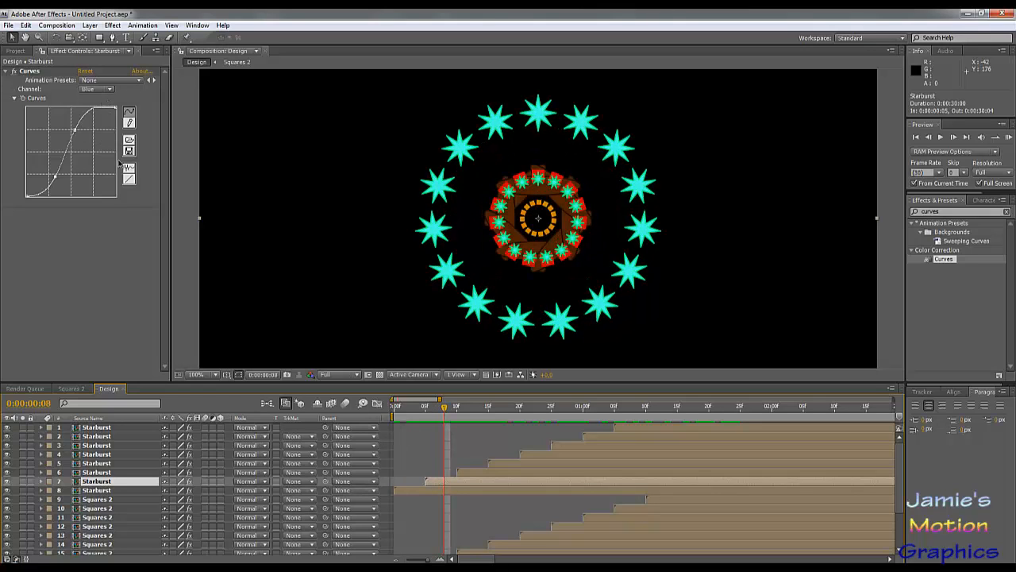
# Straighten the Red channel curve to the diagonal on the layer 7 Starburst, checking its colour at frame 14.
pyautogui.click(115, 474)
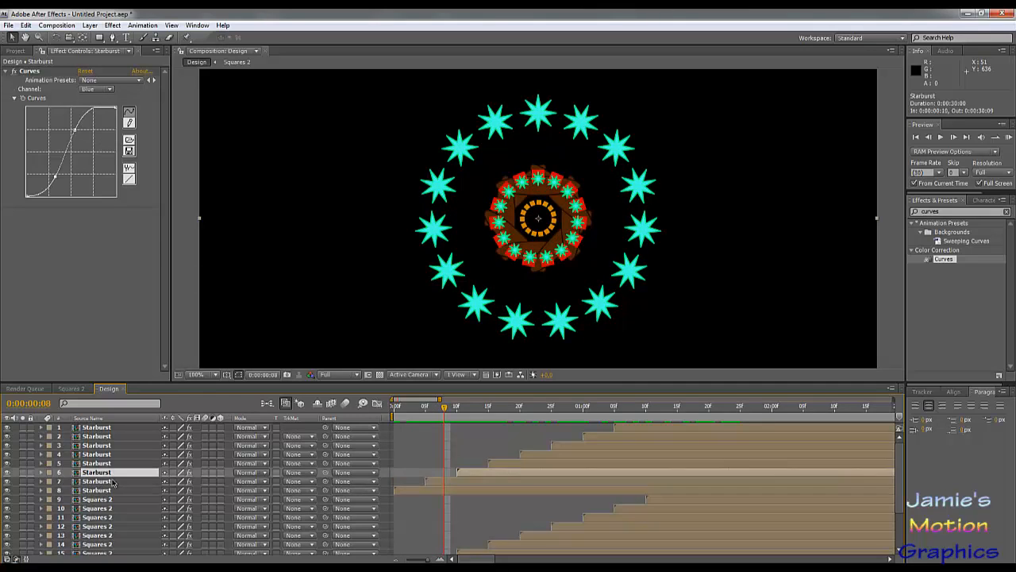
pyautogui.click(111, 490)
pyautogui.click(113, 484)
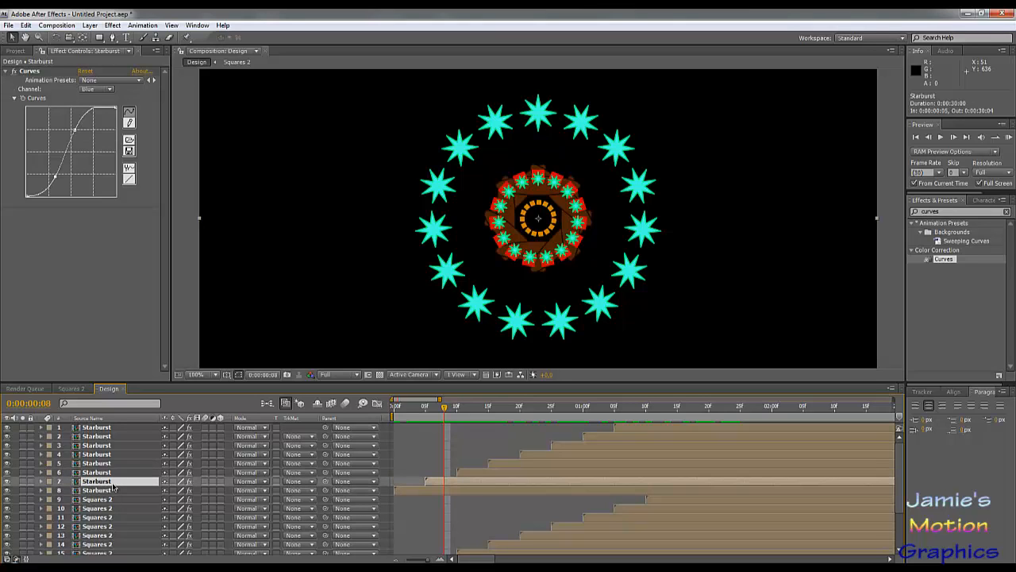
pyautogui.click(92, 89)
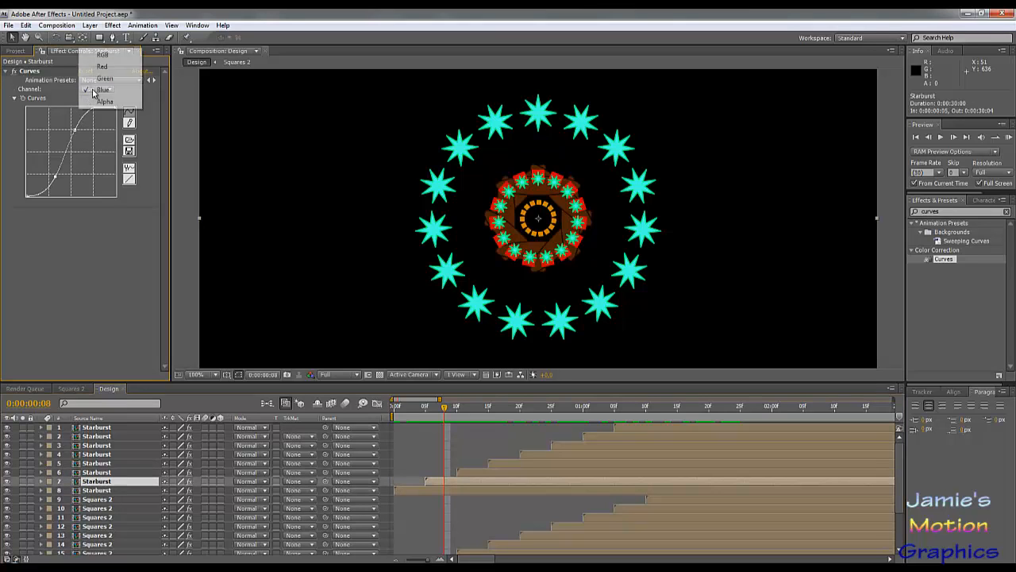
pyautogui.click(100, 64)
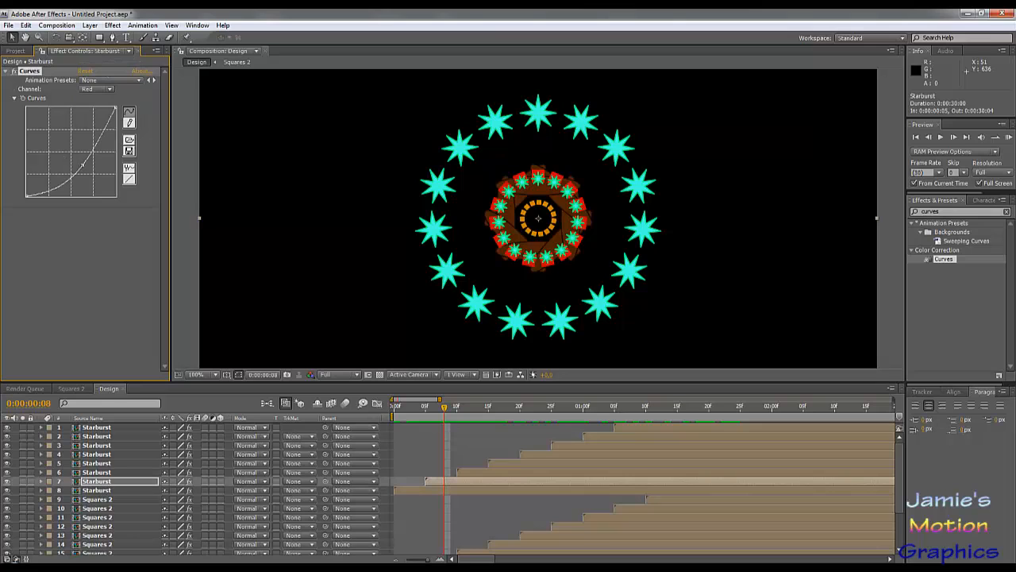
pyautogui.moveTo(83, 164); pyautogui.dragTo(77, 161)
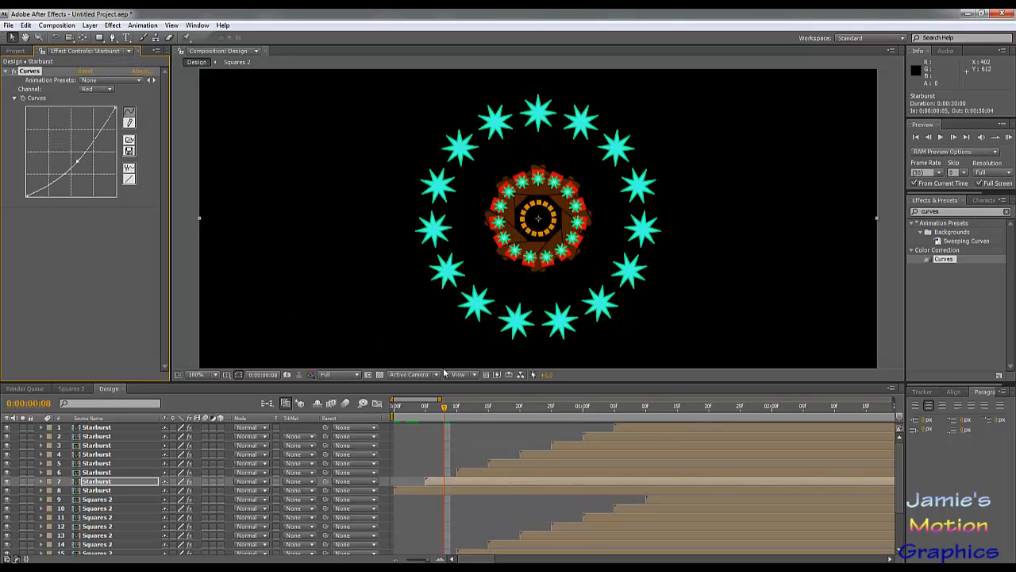
pyautogui.moveTo(478, 407); pyautogui.dragTo(482, 407)
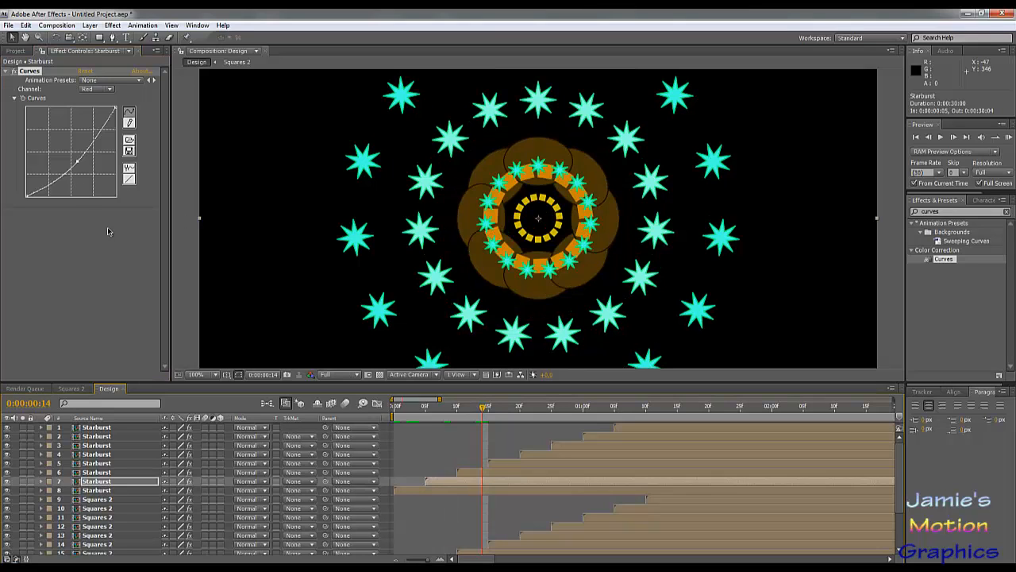
pyautogui.moveTo(77, 162); pyautogui.dragTo(66, 156)
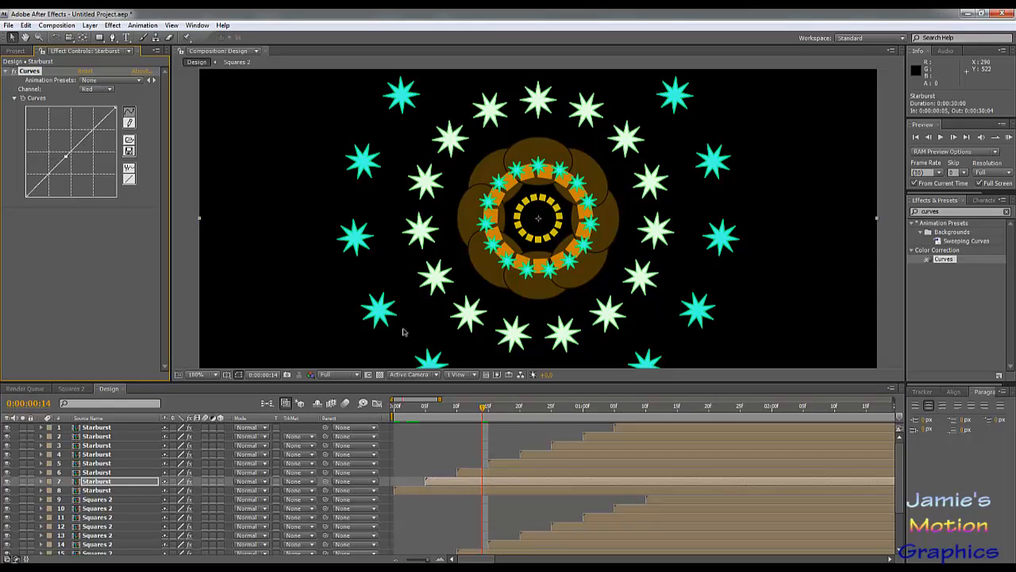
# On the layer 6 Starburst, straighten the Green curve to the diagonal and bow the Blue curve above it, checking at frame 18.
pyautogui.click(466, 472)
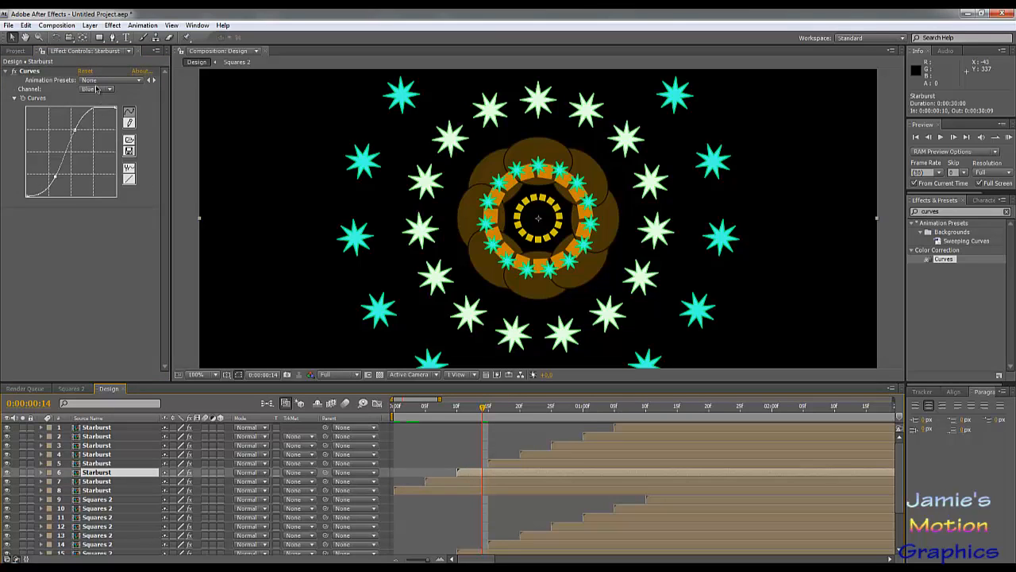
pyautogui.click(96, 88)
pyautogui.click(110, 81)
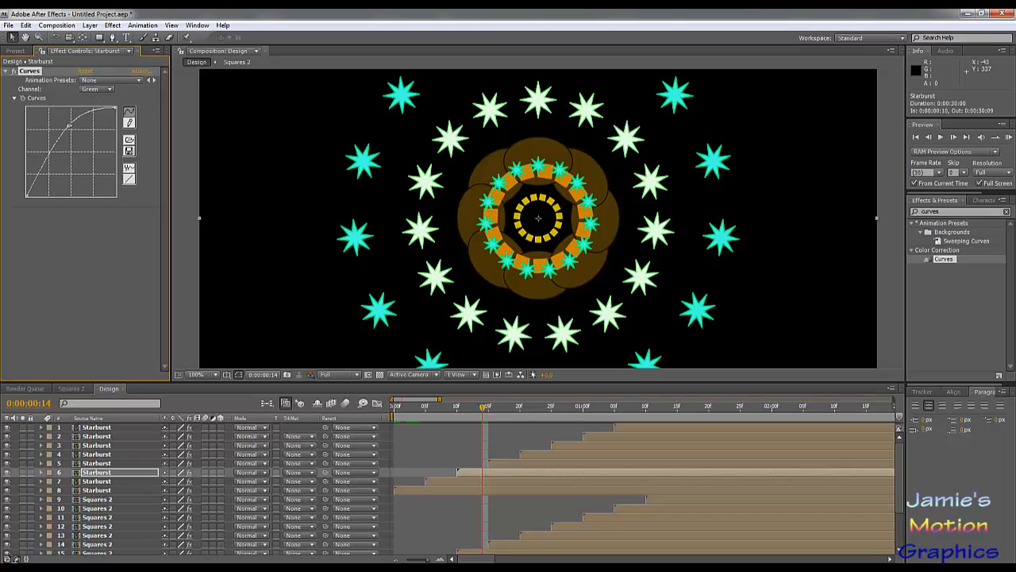
pyautogui.moveTo(69, 126); pyautogui.dragTo(73, 148)
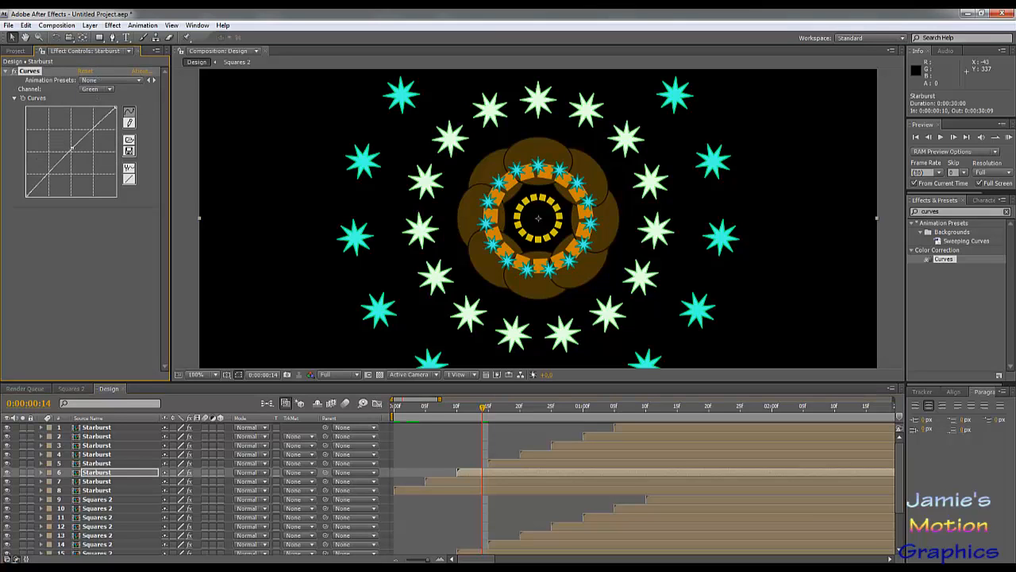
pyautogui.click(506, 405)
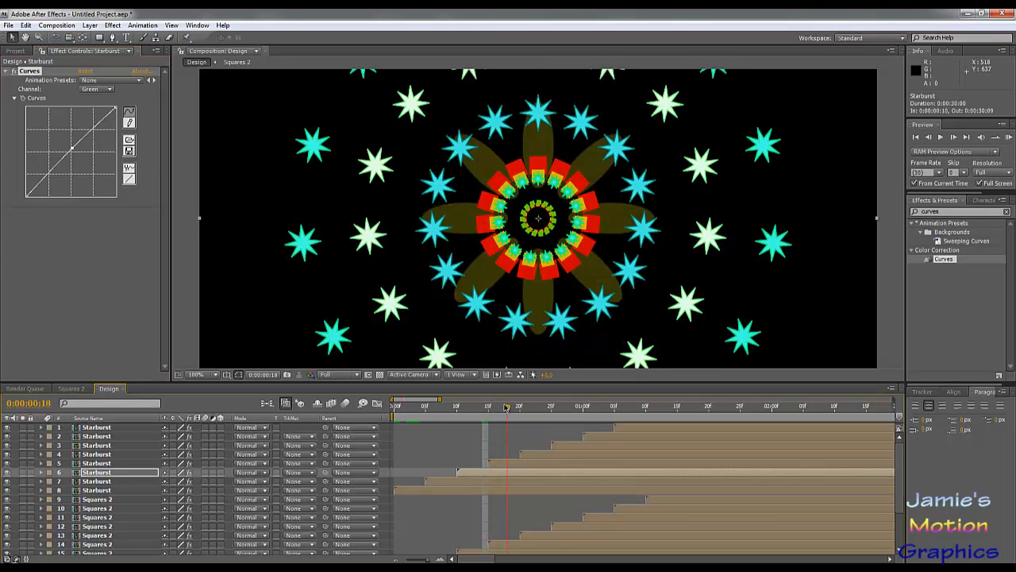
pyautogui.click(98, 90)
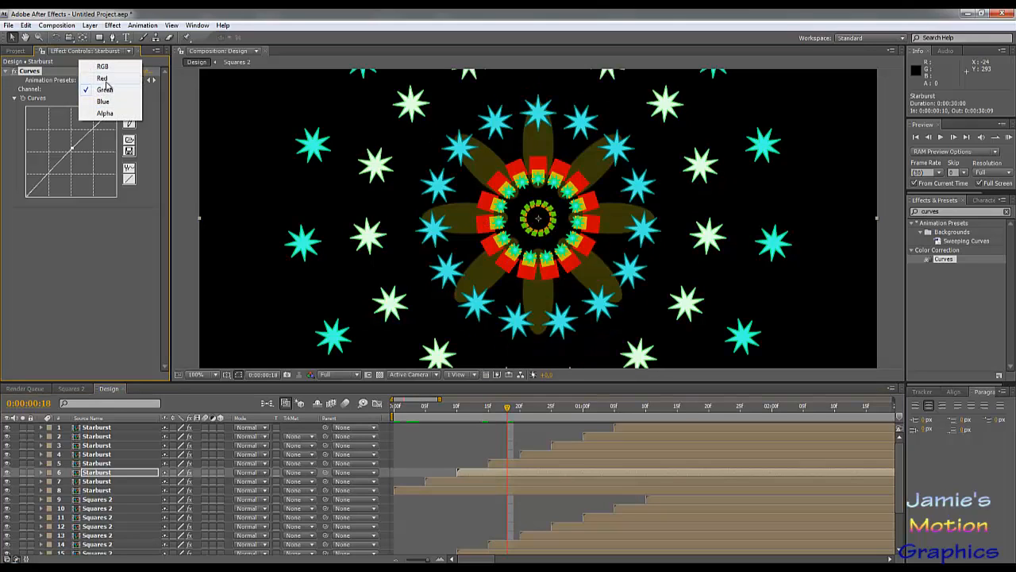
pyautogui.click(98, 104)
pyautogui.moveTo(71, 151); pyautogui.dragTo(55, 143)
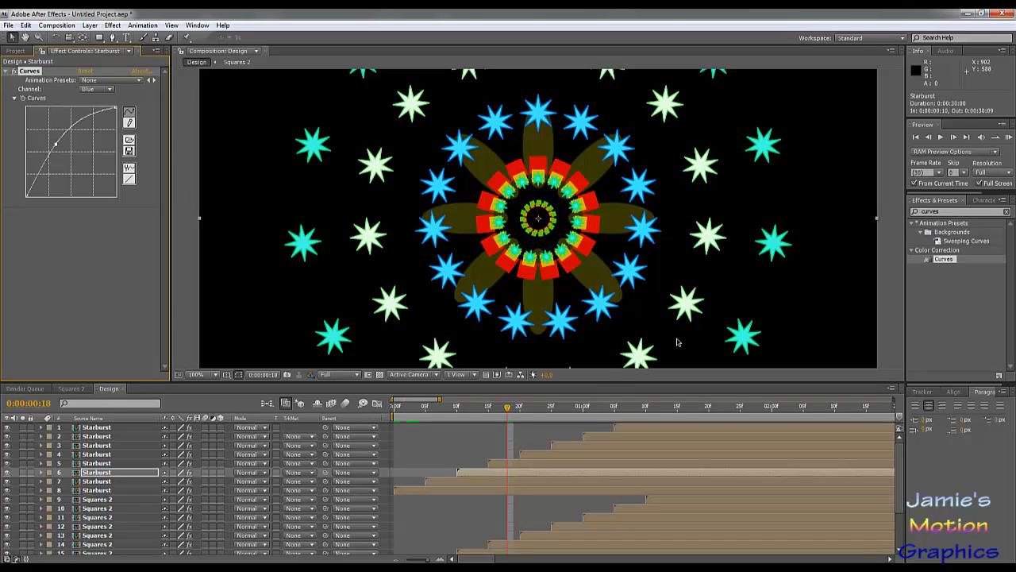
# Add a low point to the Green curve of the layer 5 Starburst to form a wave, and check it at frame 22.
pyautogui.click(513, 463)
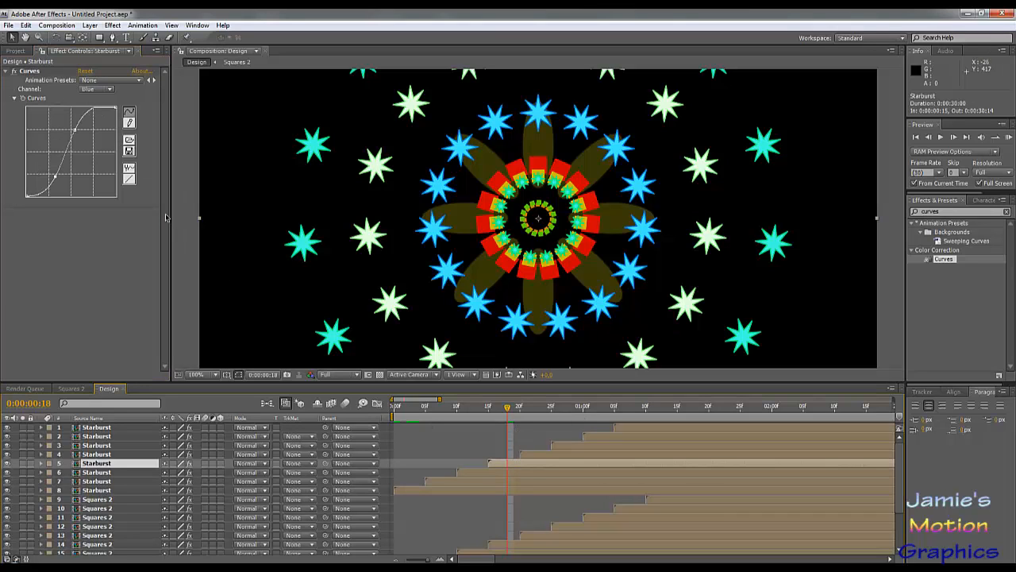
pyautogui.click(96, 89)
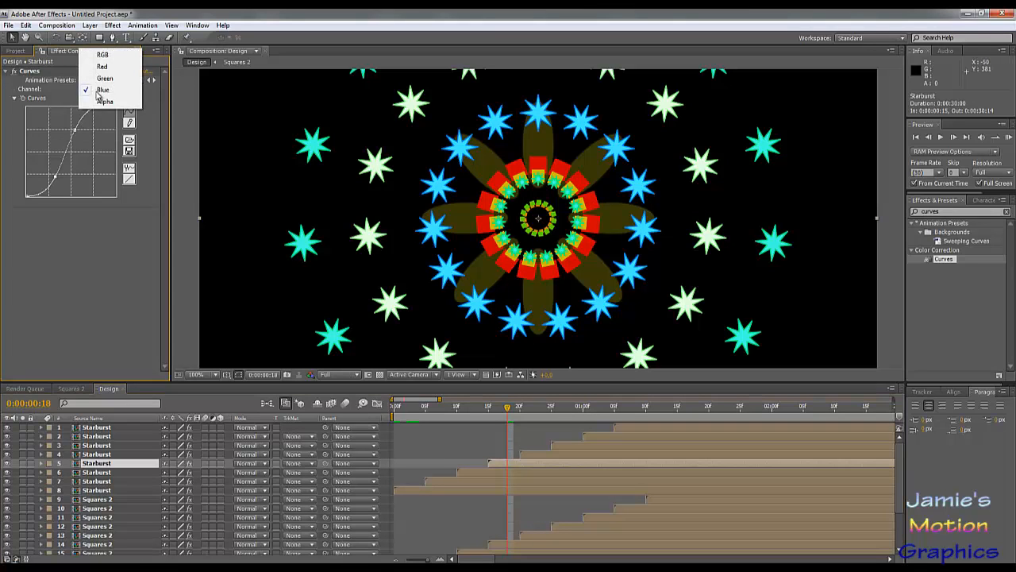
pyautogui.click(104, 79)
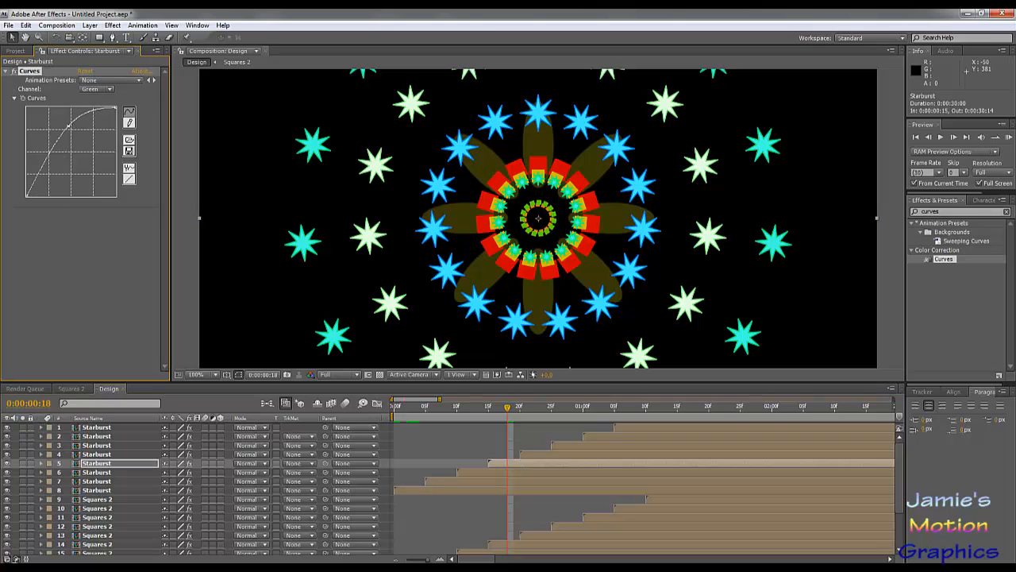
pyautogui.moveTo(78, 119); pyautogui.dragTo(77, 151)
pyautogui.click(535, 406)
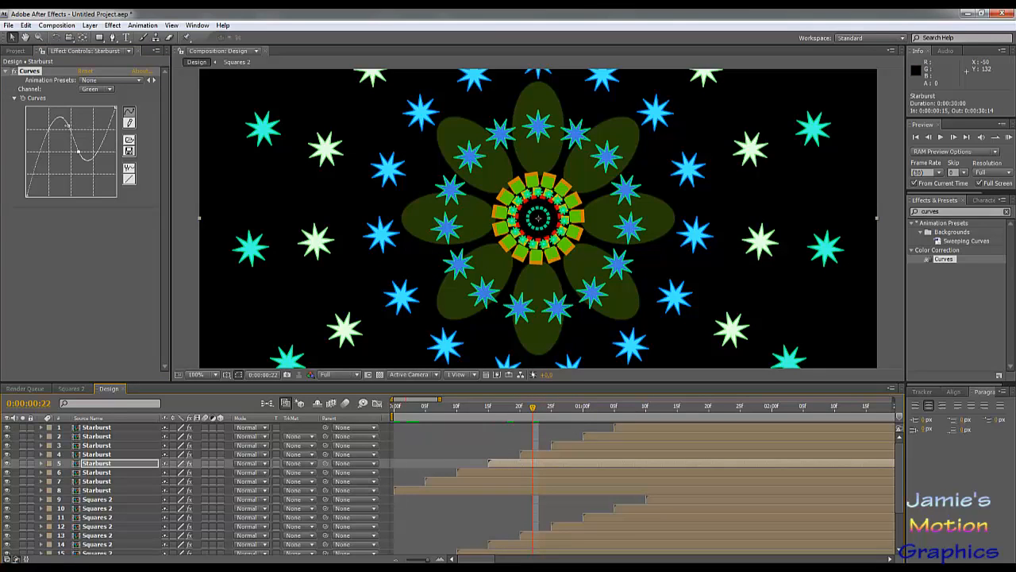
# Try an S-shaped Green curve on the layer 5 Starburst, and undo the change.
pyautogui.moveTo(68, 126)
pyautogui.mouseDown()
pyautogui.moveTo(62, 173)
pyautogui.moveTo(81, 123)
pyautogui.moveTo(79, 135)
pyautogui.mouseUp()
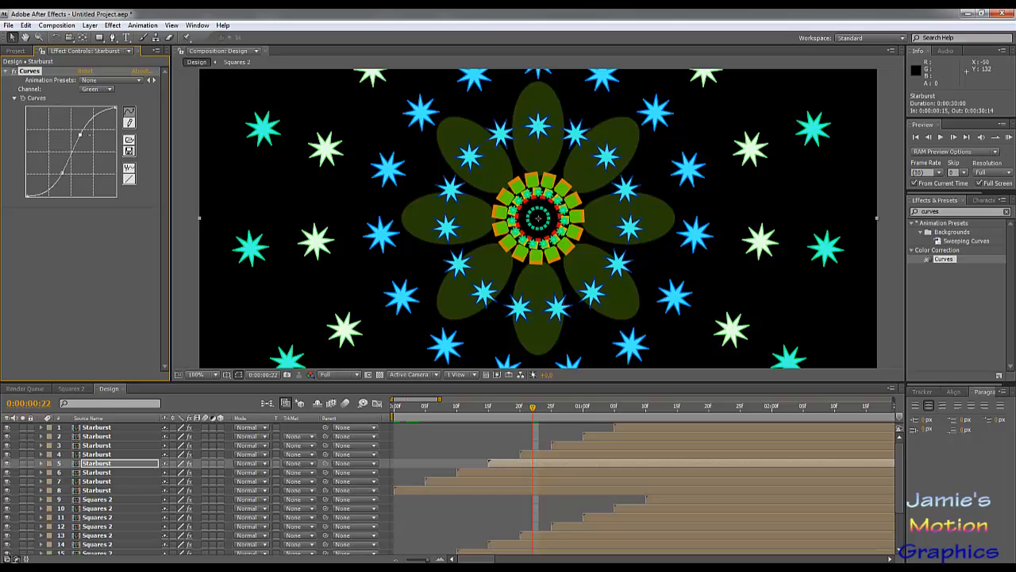
pyautogui.hotkey('ctrl', 'z')
pyautogui.hotkey('ctrl', 'z')
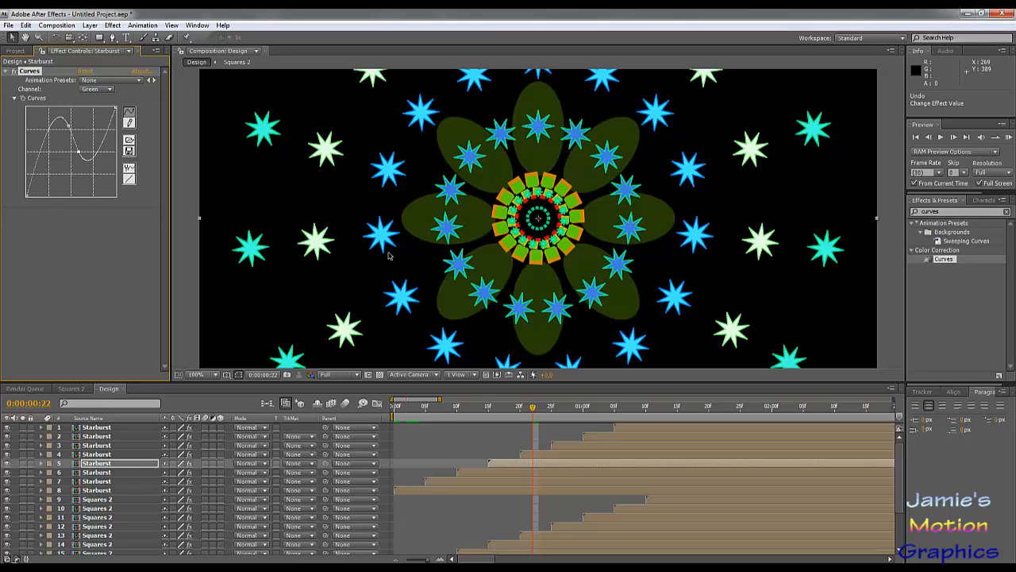
# Reshape the Blue curve of the layer 4 Starburst into a single bend sagging well below the diagonal.
pyautogui.click(546, 454)
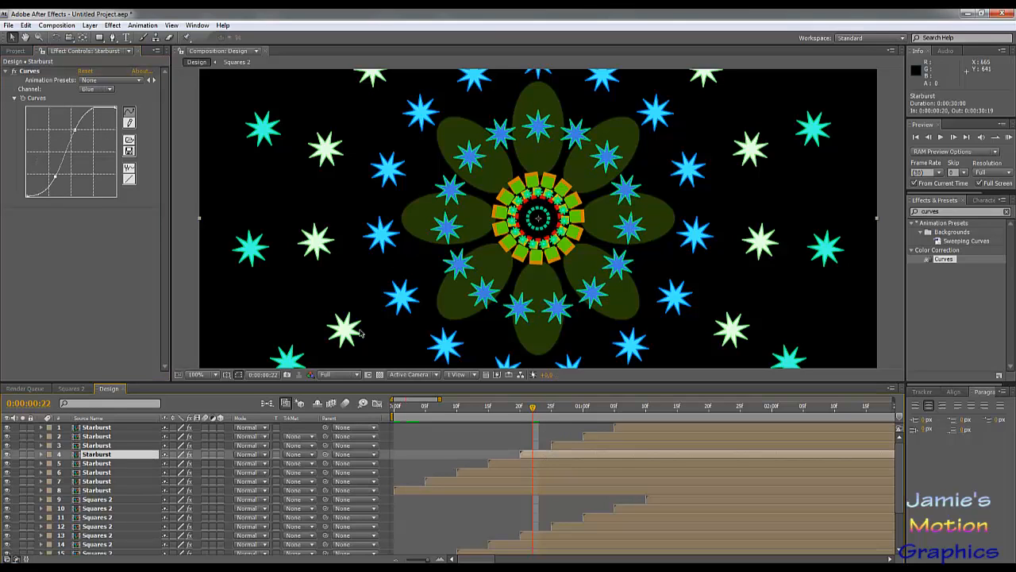
pyautogui.click(92, 91)
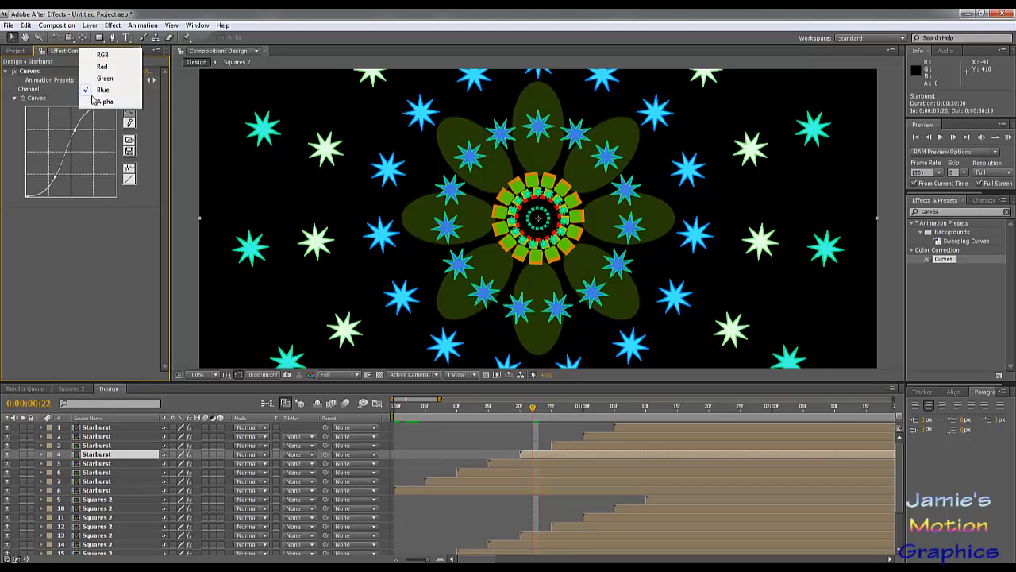
pyautogui.click(74, 130)
pyautogui.moveTo(74, 131); pyautogui.dragTo(119, 107)
pyautogui.moveTo(83, 144)
pyautogui.mouseDown()
pyautogui.moveTo(85, 171)
pyautogui.moveTo(87, 164)
pyautogui.mouseUp()
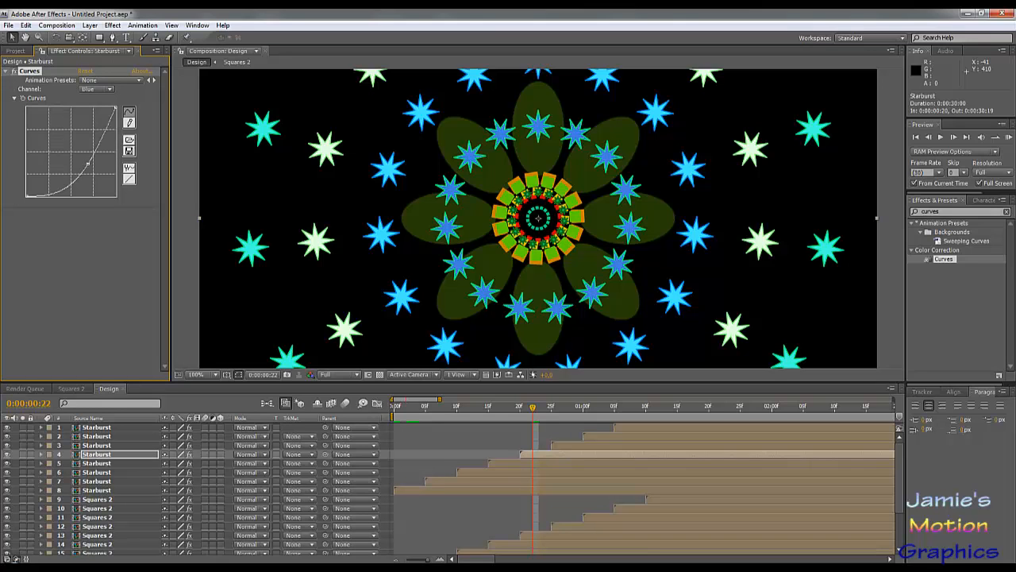
# At frame 28, bow the RGB curve of the layer 4 Starburst above the diagonal to brighten its stars.
pyautogui.click(558, 408)
pyautogui.moveTo(569, 409); pyautogui.dragTo(573, 408)
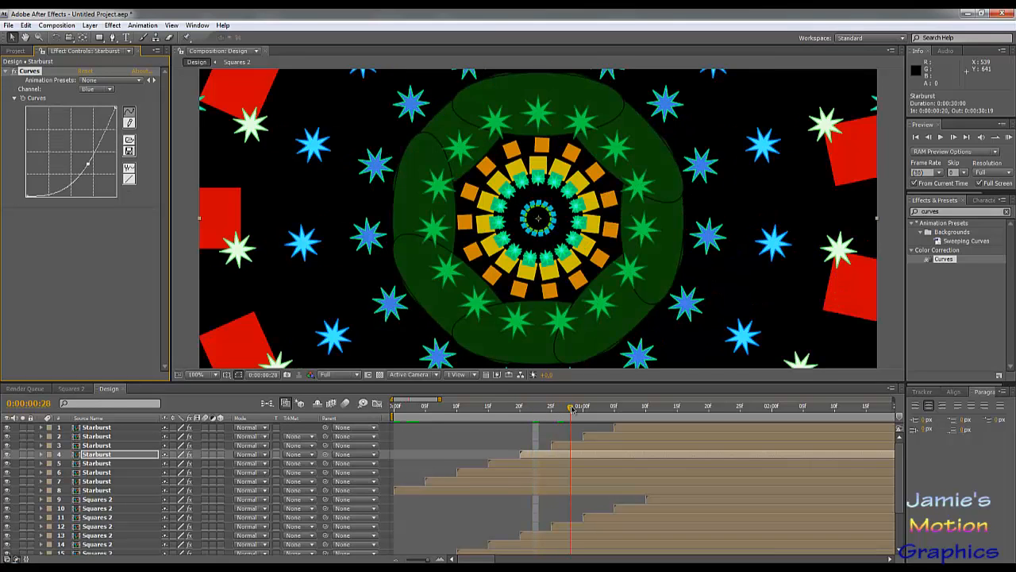
pyautogui.click(100, 88)
pyautogui.click(103, 52)
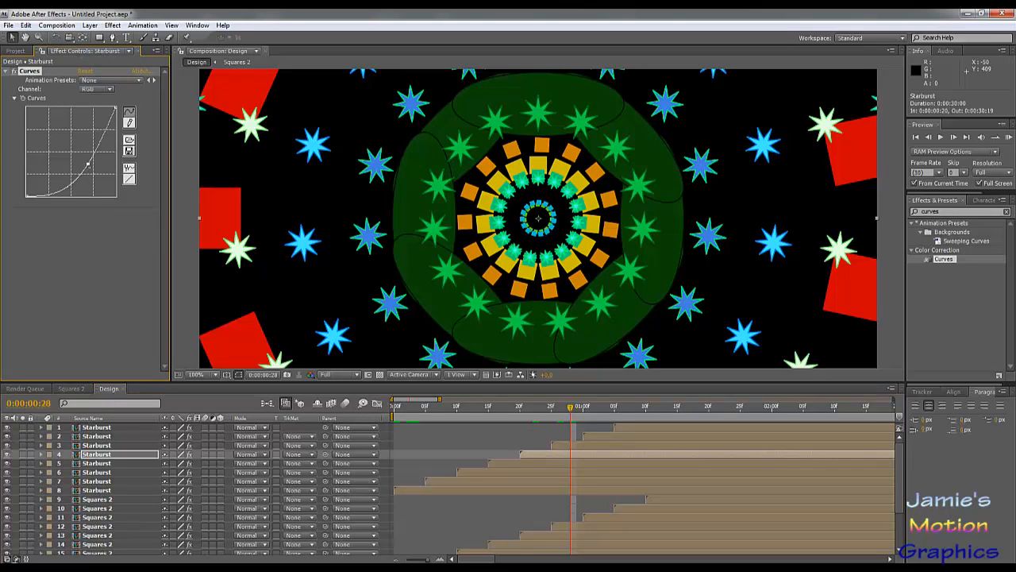
pyautogui.moveTo(89, 164); pyautogui.dragTo(59, 147)
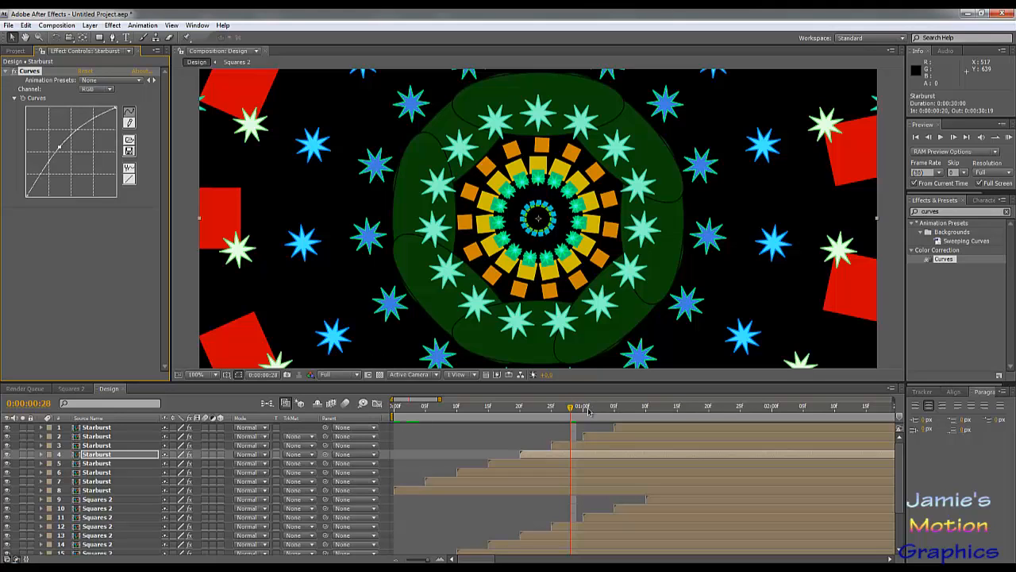
# Reshape the Blue curve of the layer 3 Starburst into a rising-then-dipping wave, and move the current time to 0:00:01:03.
pyautogui.click(572, 445)
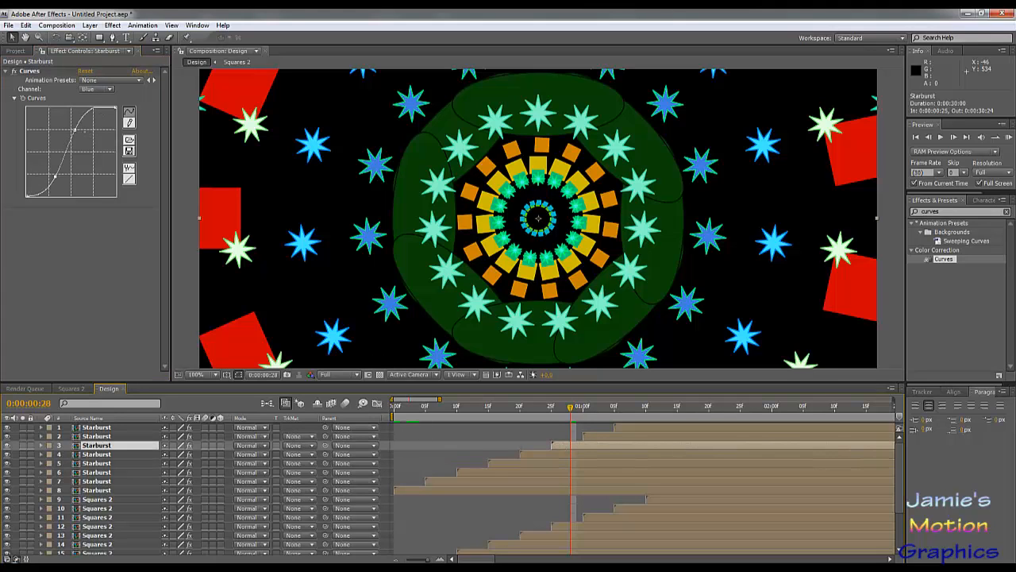
pyautogui.moveTo(75, 116); pyautogui.dragTo(50, 138)
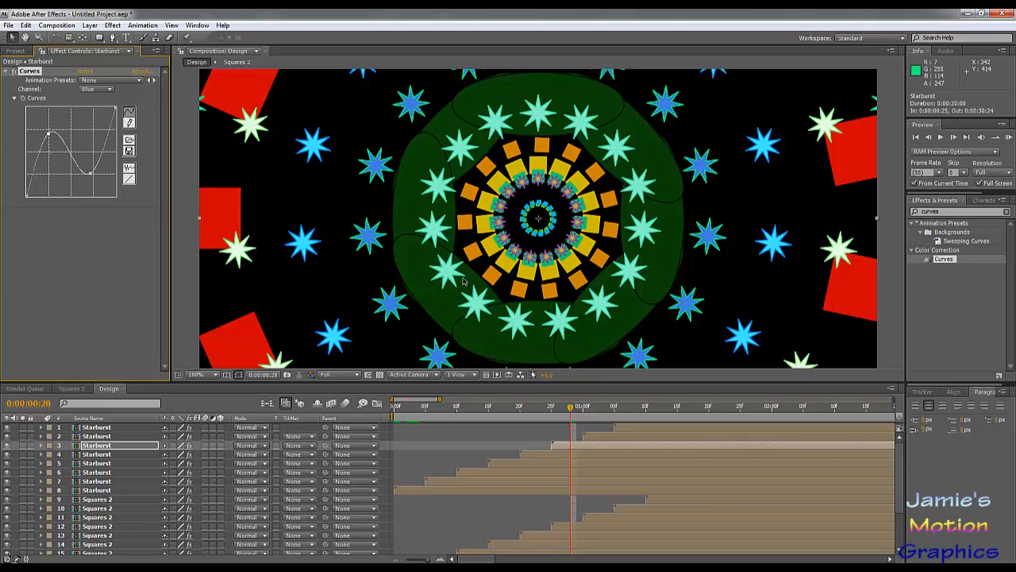
pyautogui.moveTo(594, 407); pyautogui.dragTo(605, 431)
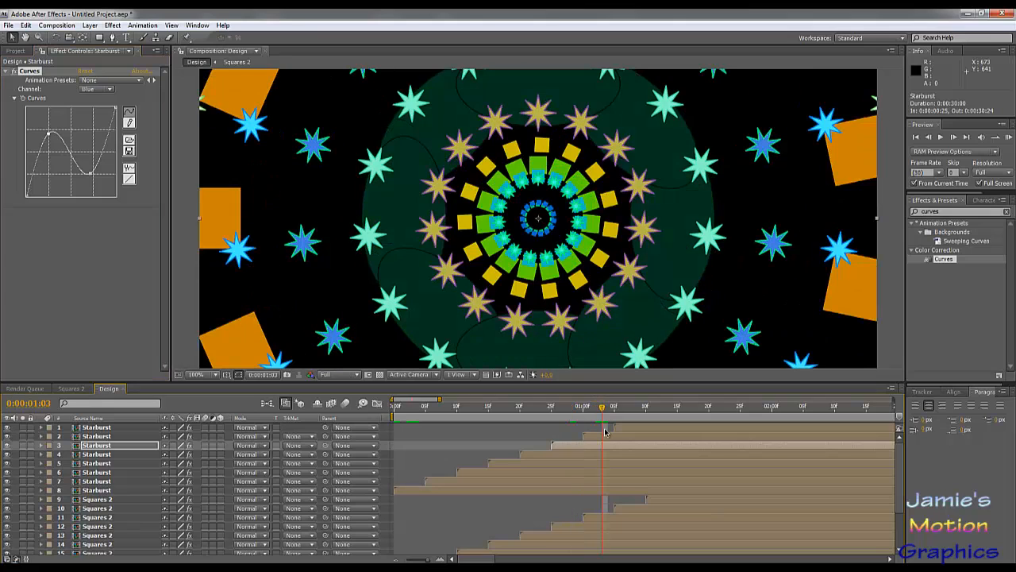
# Reshape the Red curve of the layer 2 Starburst into a rising-then-dipping wave, and move the current time to 0:00:01:11.
pyautogui.click(609, 437)
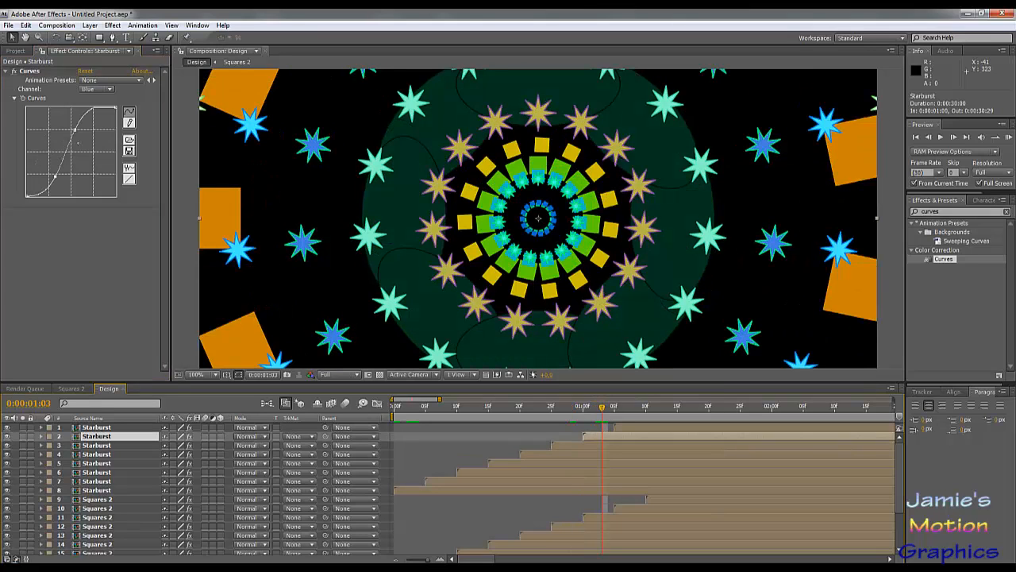
pyautogui.click(101, 91)
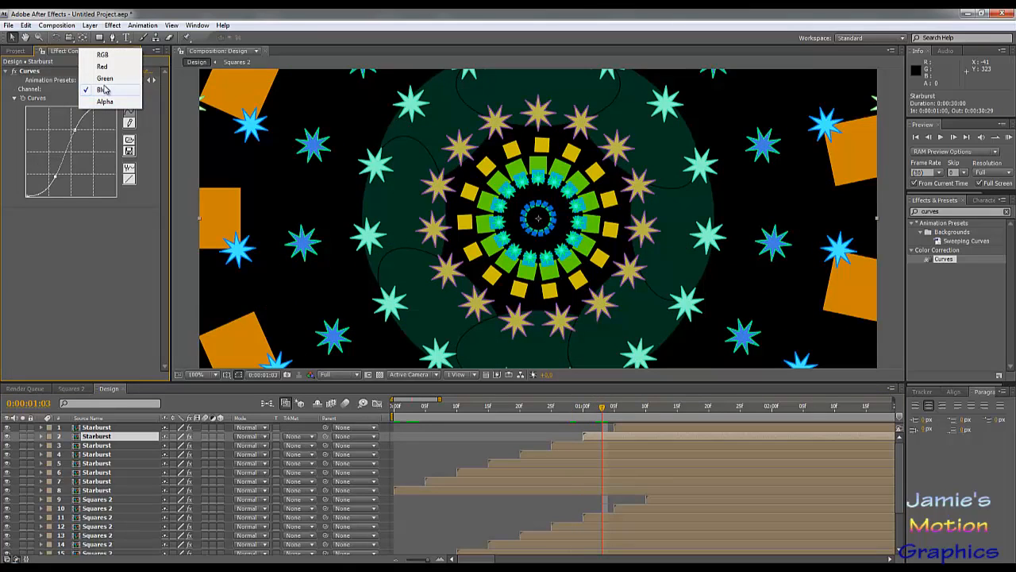
pyautogui.click(102, 67)
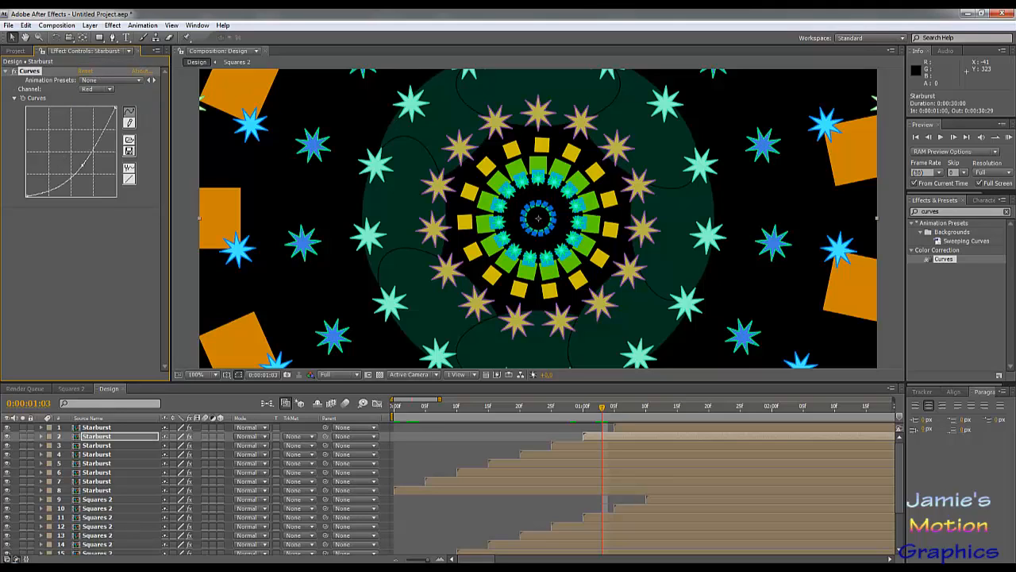
pyautogui.moveTo(82, 163); pyautogui.dragTo(81, 127)
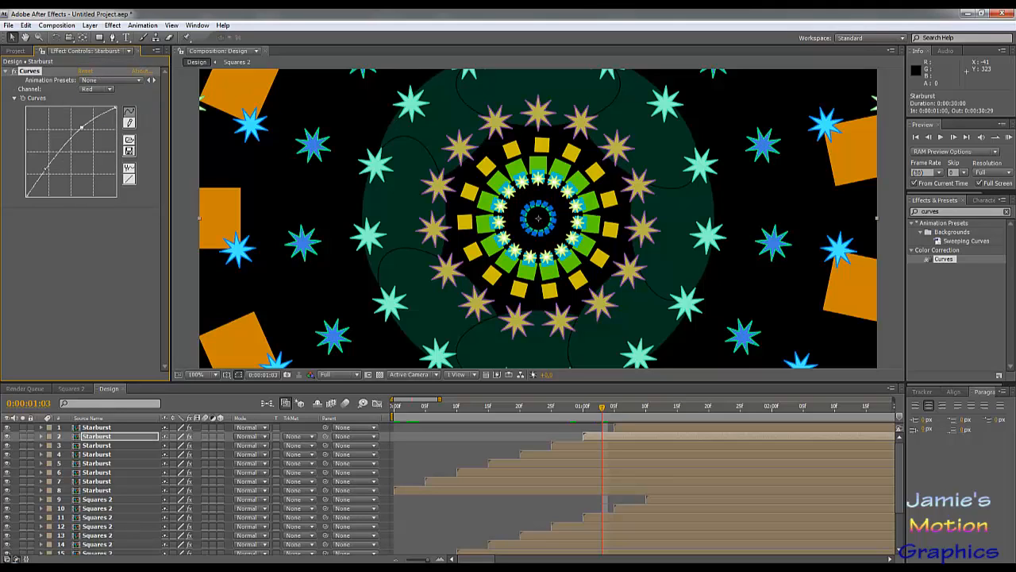
pyautogui.moveTo(54, 163); pyautogui.dragTo(54, 181)
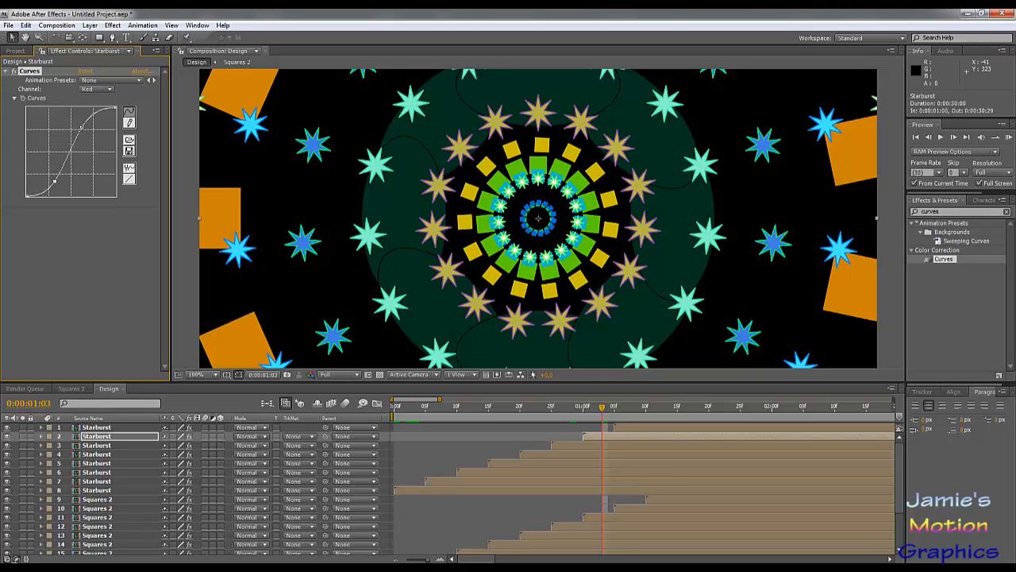
pyautogui.moveTo(81, 127); pyautogui.dragTo(56, 131)
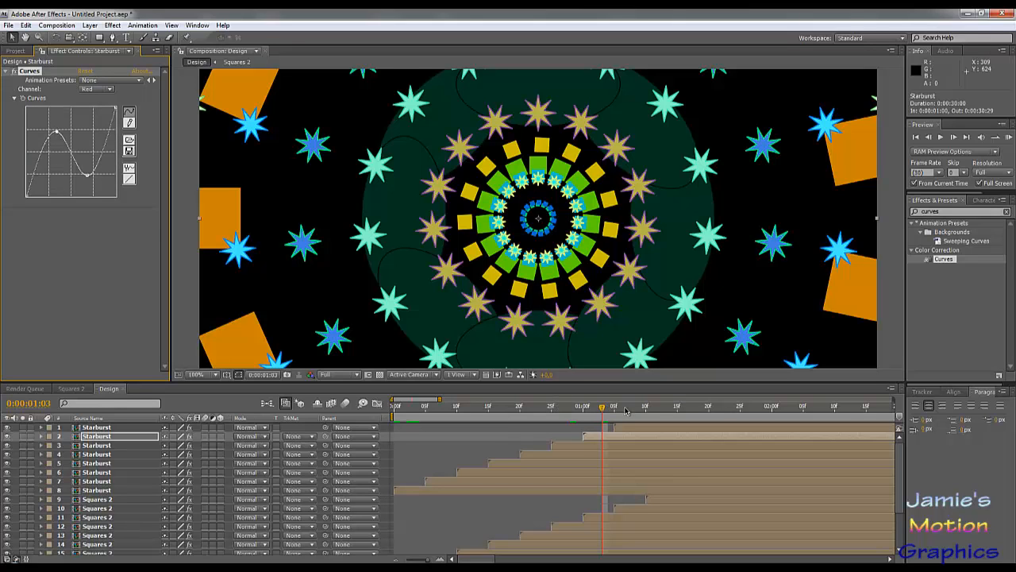
pyautogui.moveTo(626, 410); pyautogui.dragTo(651, 409)
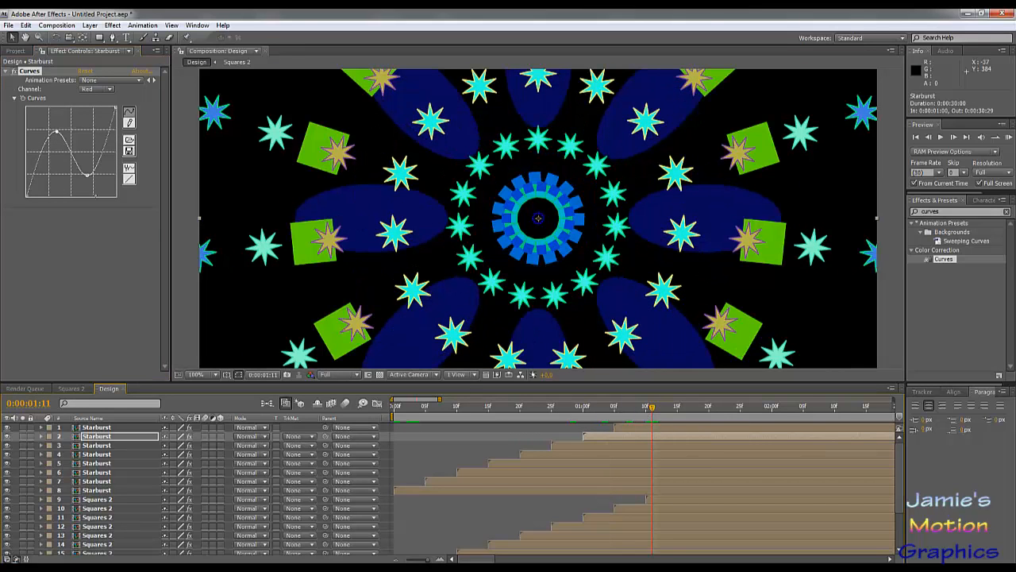
# Reshape the layer 1 Starburst's Blue curve into a shallow wave and its Green curve into a steep rising-then-dipping wave.
pyautogui.click(101, 427)
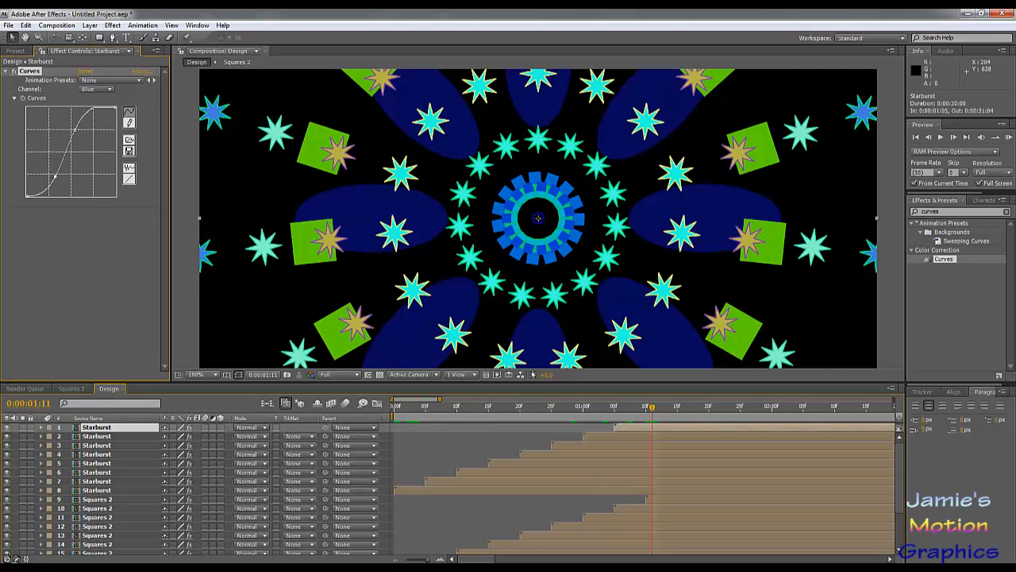
pyautogui.moveTo(75, 128)
pyautogui.mouseDown()
pyautogui.moveTo(85, 157)
pyautogui.moveTo(53, 152)
pyautogui.mouseUp()
pyautogui.click(96, 90)
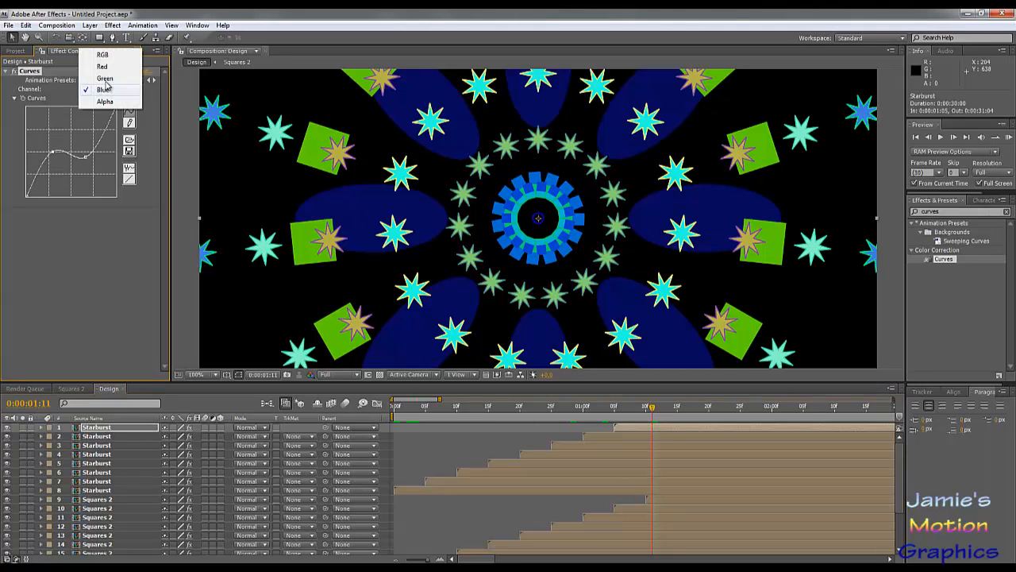
pyautogui.click(106, 80)
pyautogui.moveTo(93, 111); pyautogui.dragTo(85, 177)
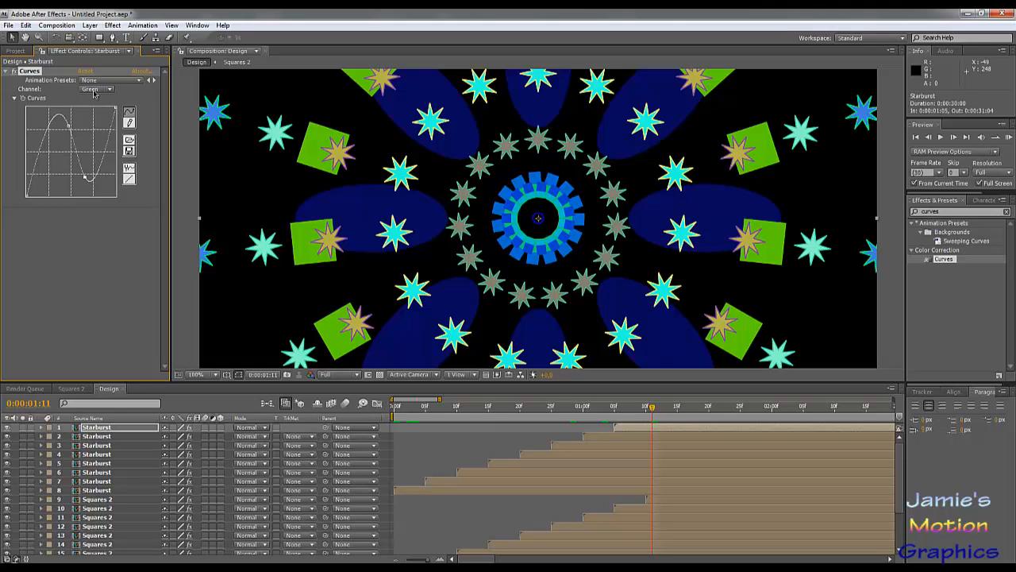
# Bow the RGB curve of the layer 1 Starburst above the diagonal, and move the current time back to 0:00:00:14.
pyautogui.click(93, 88)
pyautogui.click(95, 67)
pyautogui.moveTo(85, 157); pyautogui.dragTo(71, 132)
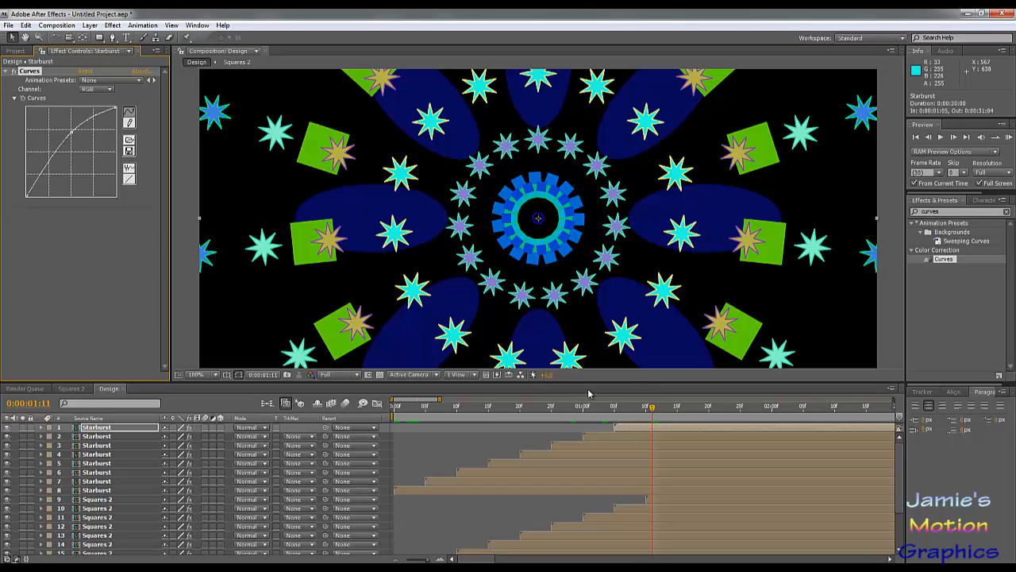
pyautogui.press(',')
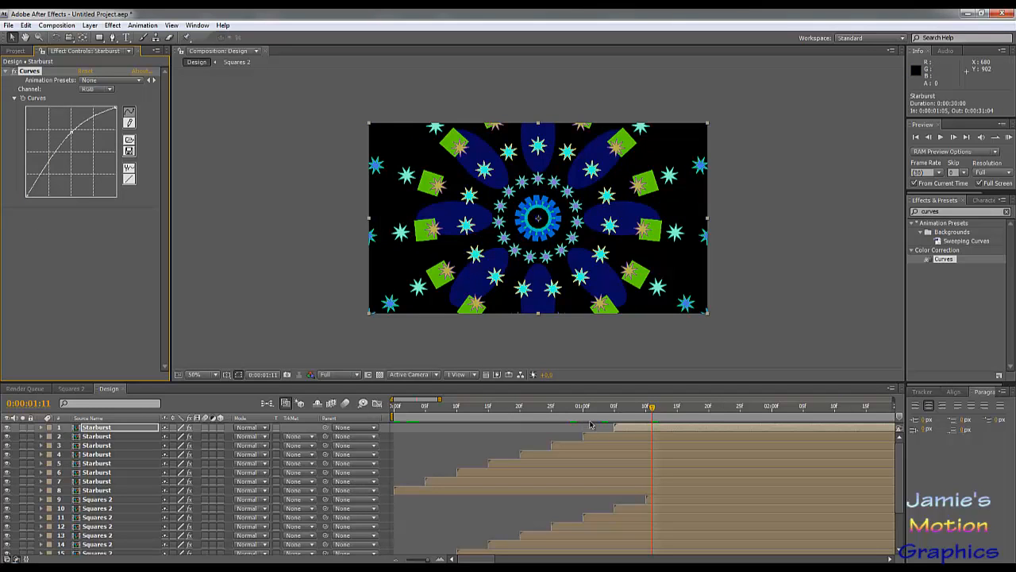
pyautogui.moveTo(599, 410); pyautogui.dragTo(483, 436)
# Reveal Rotation for all eight Starburst layers and keyframe the layer 8 Starburst's Rotation at 0:00:00:00.
pyautogui.click(436, 492)
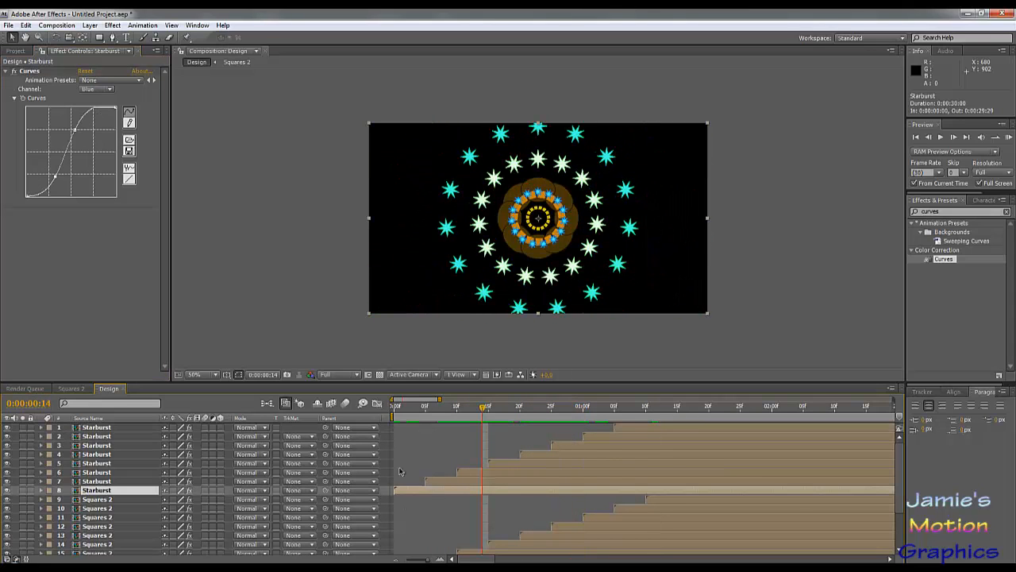
pyautogui.keyDown('shift'); pyautogui.click(121, 427); pyautogui.keyUp('shift')
pyautogui.press('r')
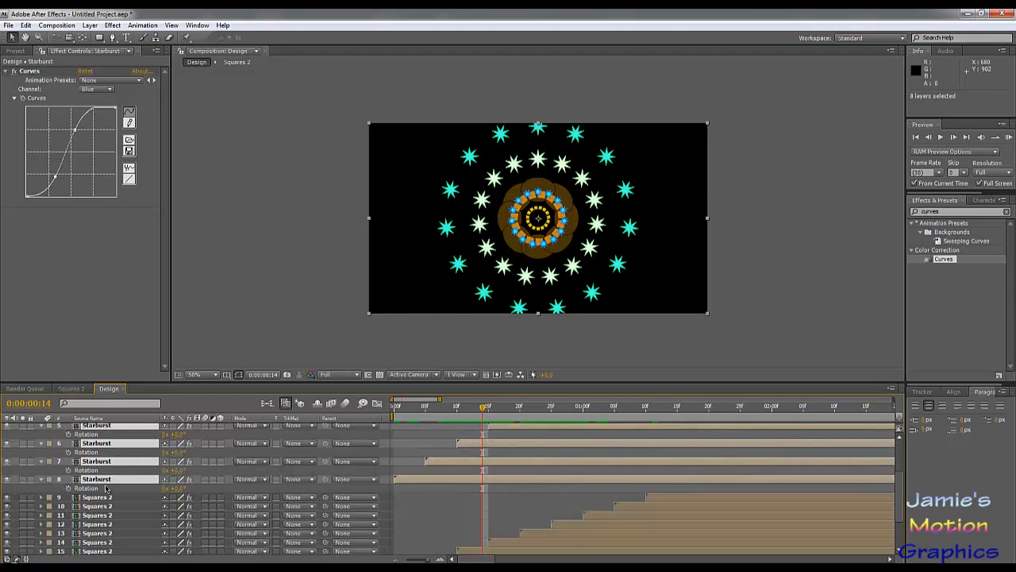
pyautogui.click(105, 488)
pyautogui.moveTo(408, 410); pyautogui.dragTo(385, 412)
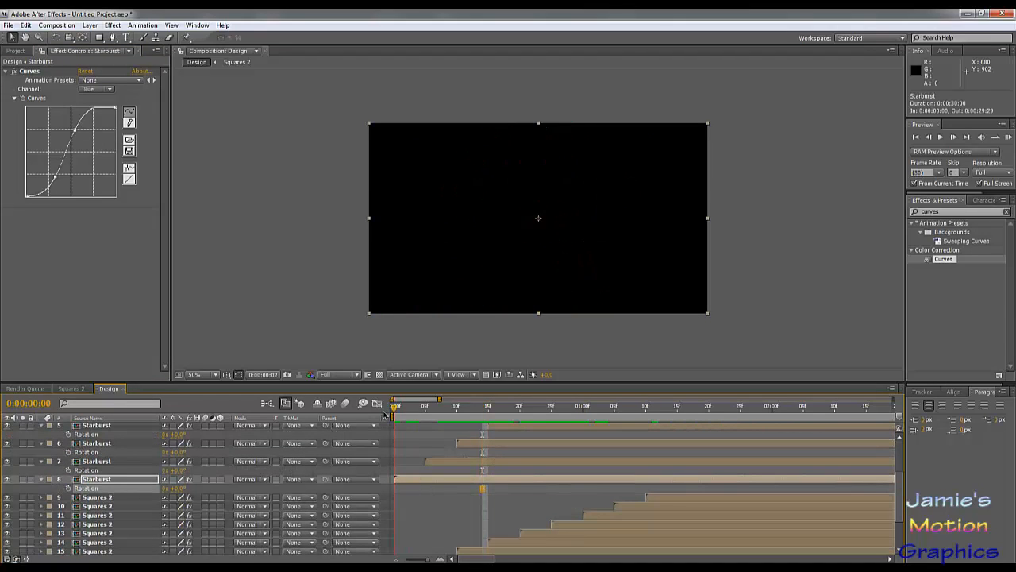
pyautogui.click(68, 487)
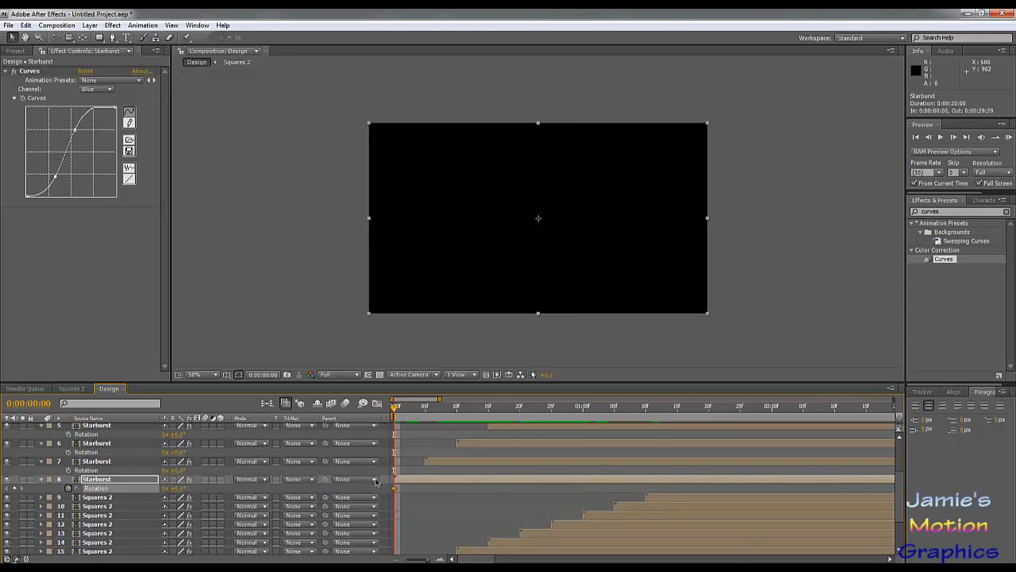
# Step through the frames from 0:00:01:01 to 0:00:01:05 to examine when the outermost stars leave the frame corners.
pyautogui.click(463, 414)
pyautogui.moveTo(473, 417); pyautogui.dragTo(588, 466)
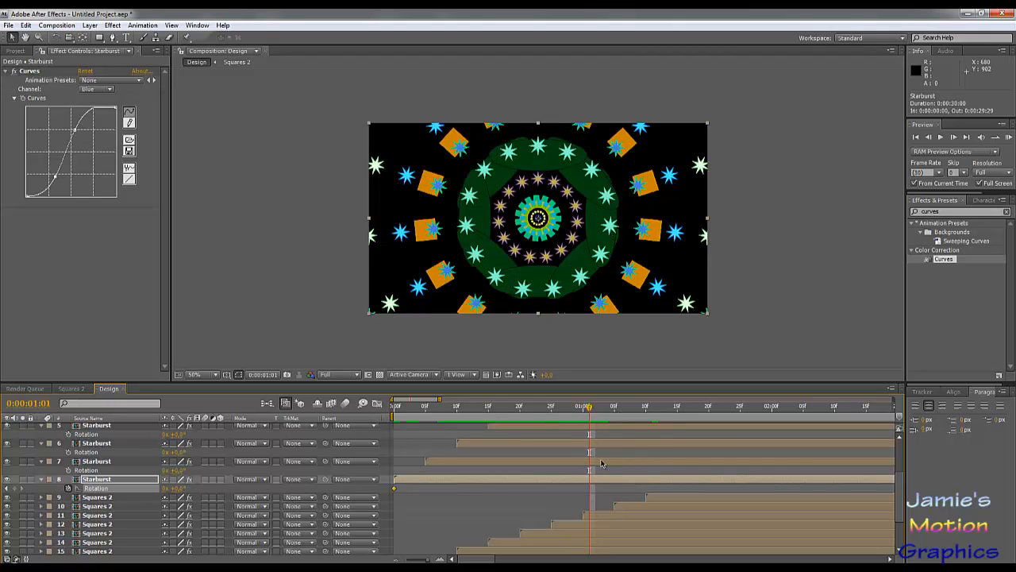
pyautogui.press('pagedown')
pyautogui.press('pagedown')
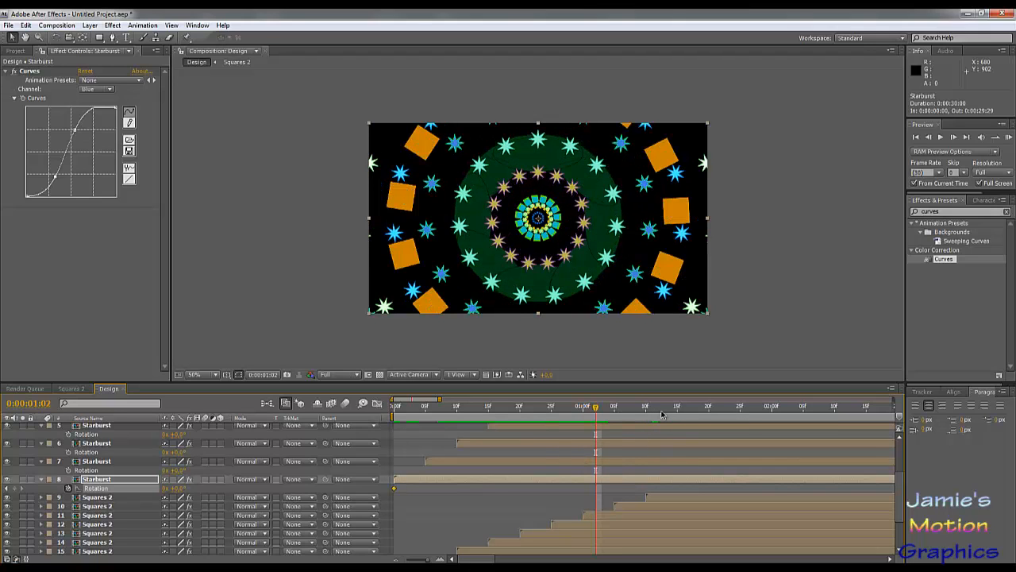
pyautogui.press('pagedown')
pyautogui.press('pageup')
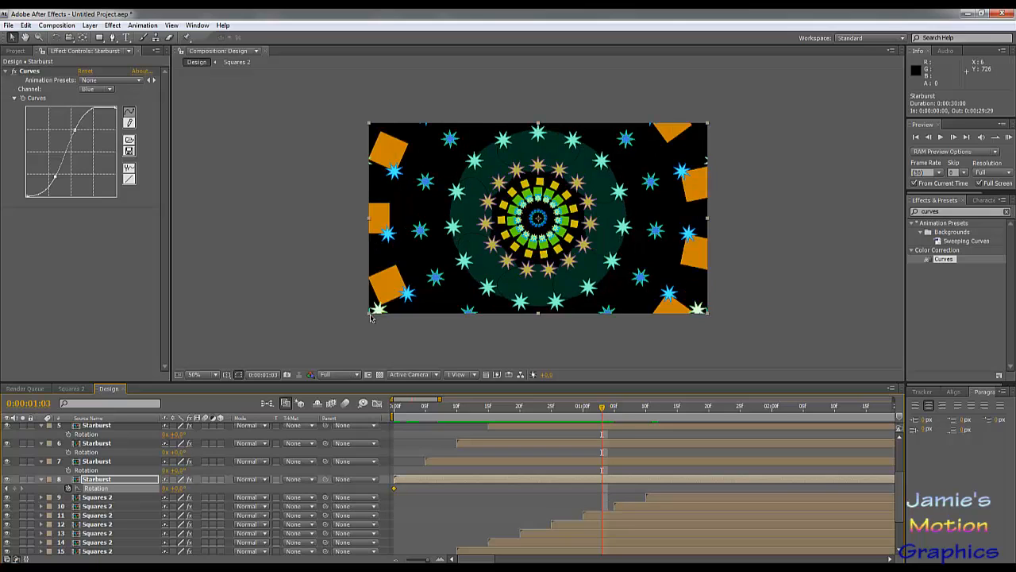
pyautogui.press('pageup')
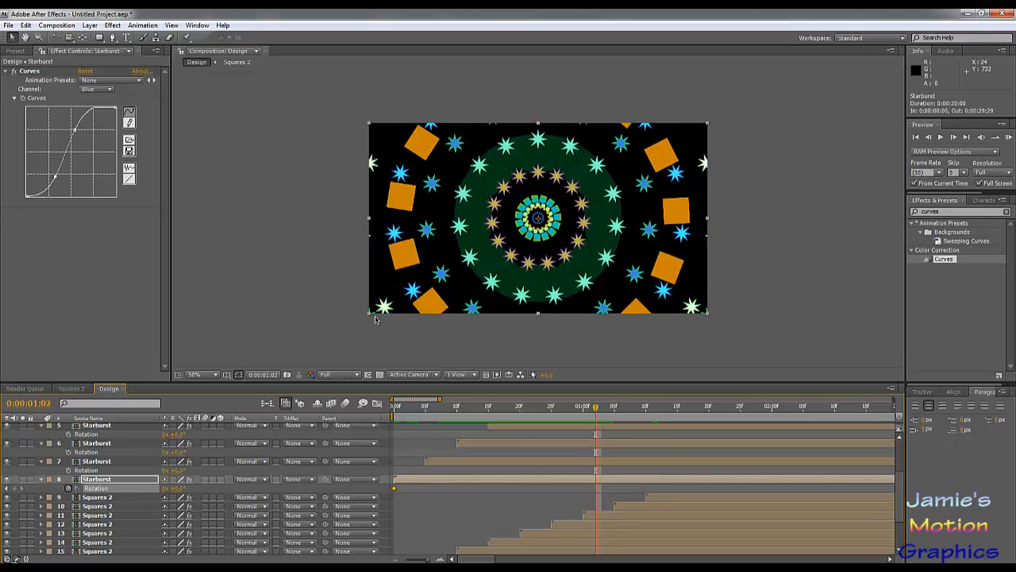
pyautogui.press('pagedown')
pyautogui.press('pagedown')
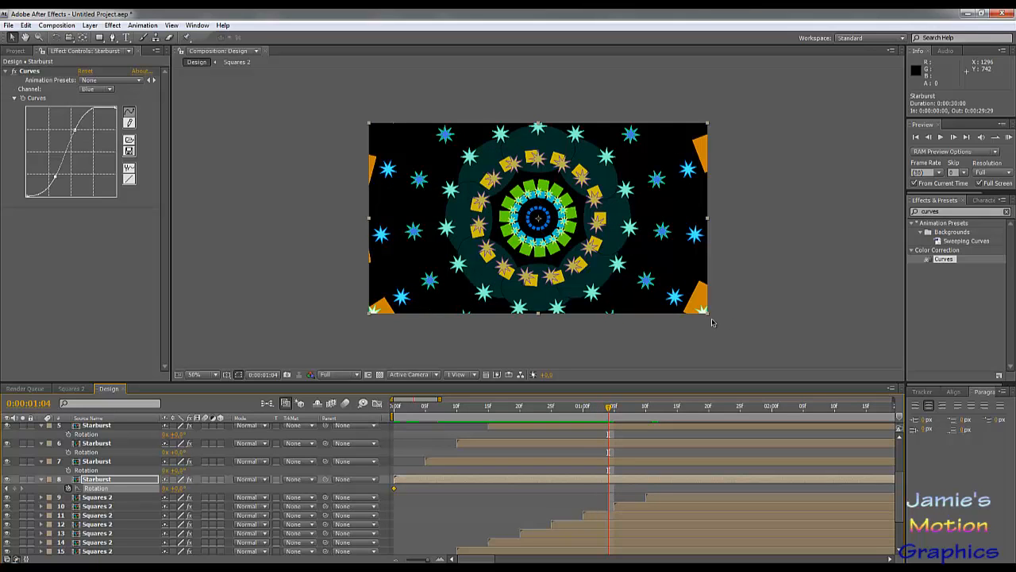
pyautogui.press('pagedown')
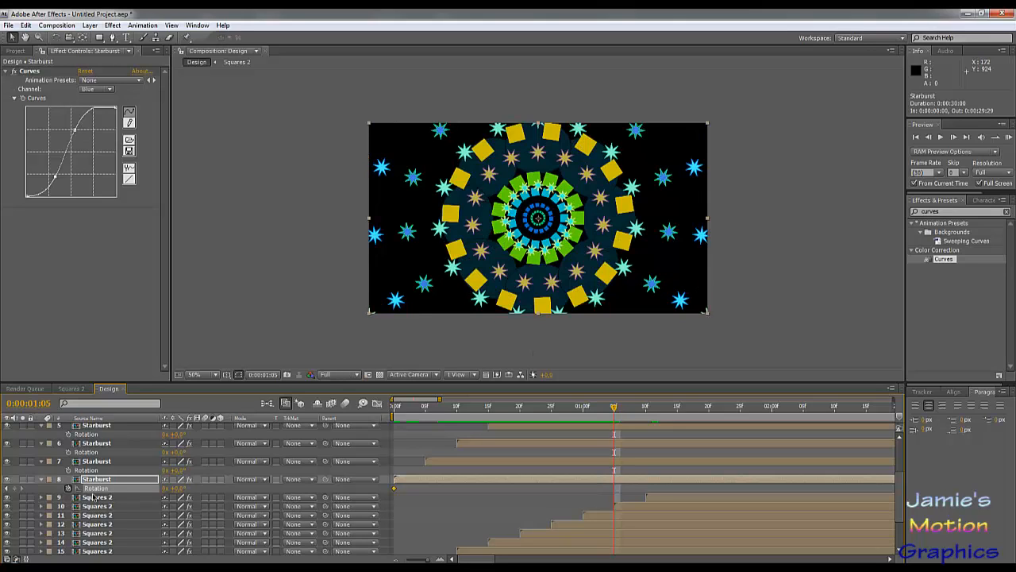
# Open the Starburst composition and keyframe the star path's Position slightly farther from the centre at 0:00:01:05, checking the result in Design.
pyautogui.doubleClick(103, 481)
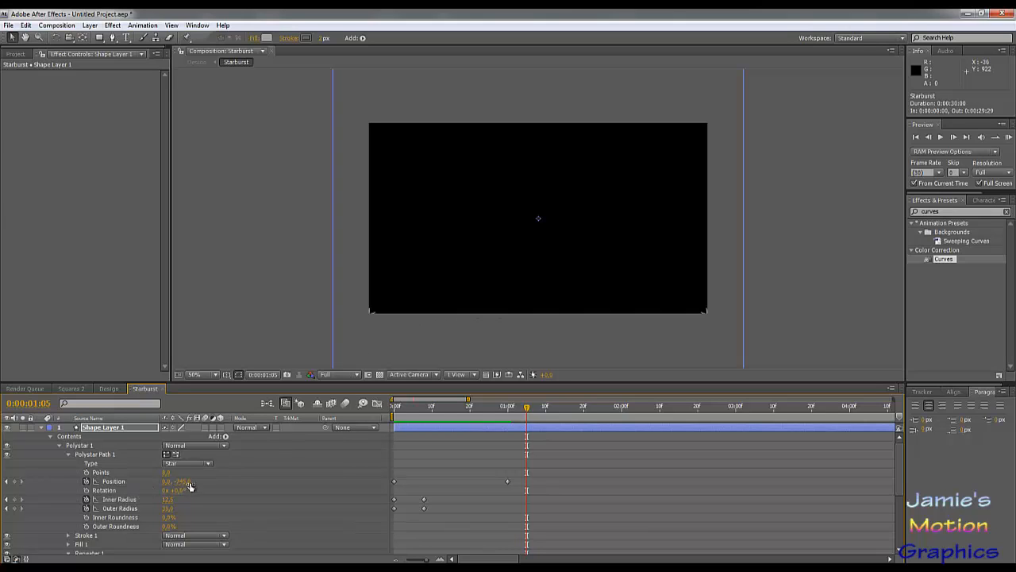
pyautogui.moveTo(184, 481); pyautogui.dragTo(173, 482)
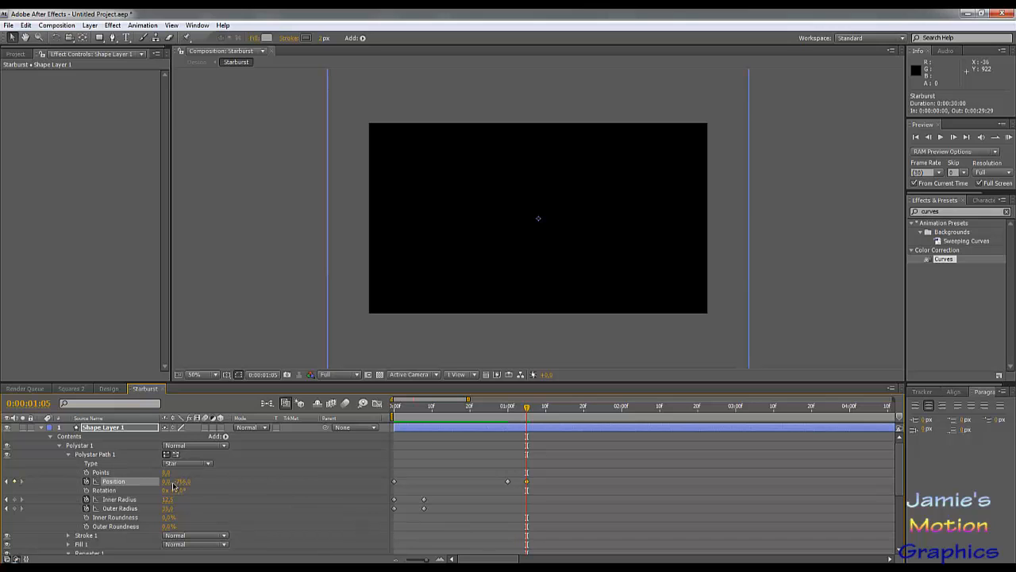
pyautogui.click(109, 388)
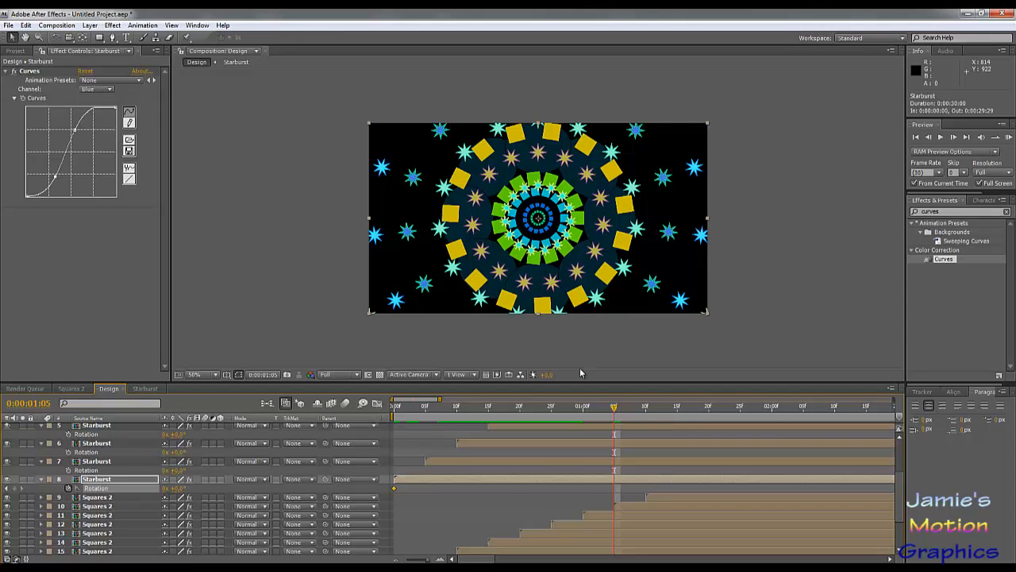
pyautogui.moveTo(584, 407); pyautogui.dragTo(683, 430)
# In the Starburst composition, move the last Position keyframe to 0:00:01:00 so that it replaces the one there.
pyautogui.click(145, 388)
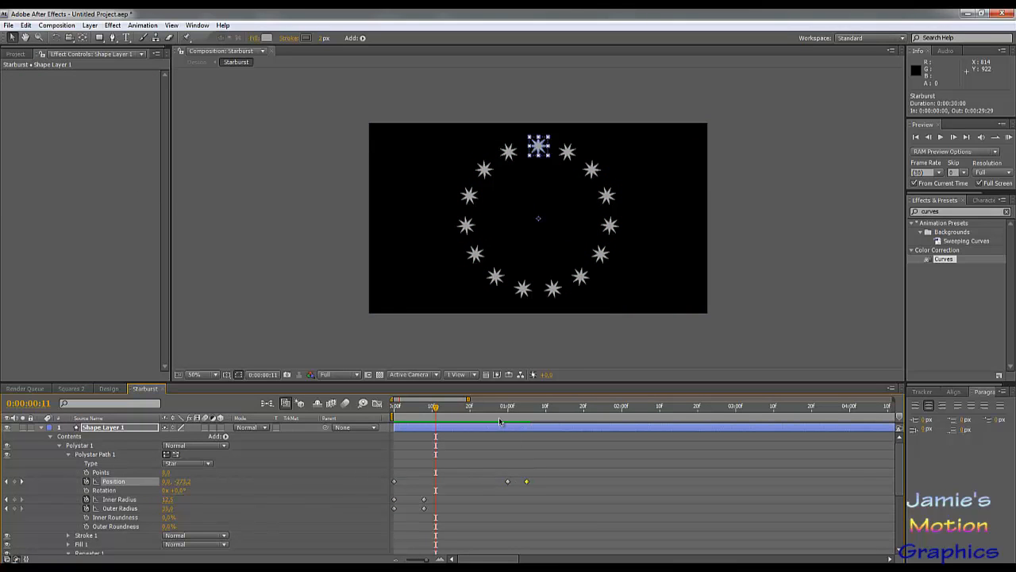
pyautogui.moveTo(500, 421); pyautogui.dragTo(509, 428)
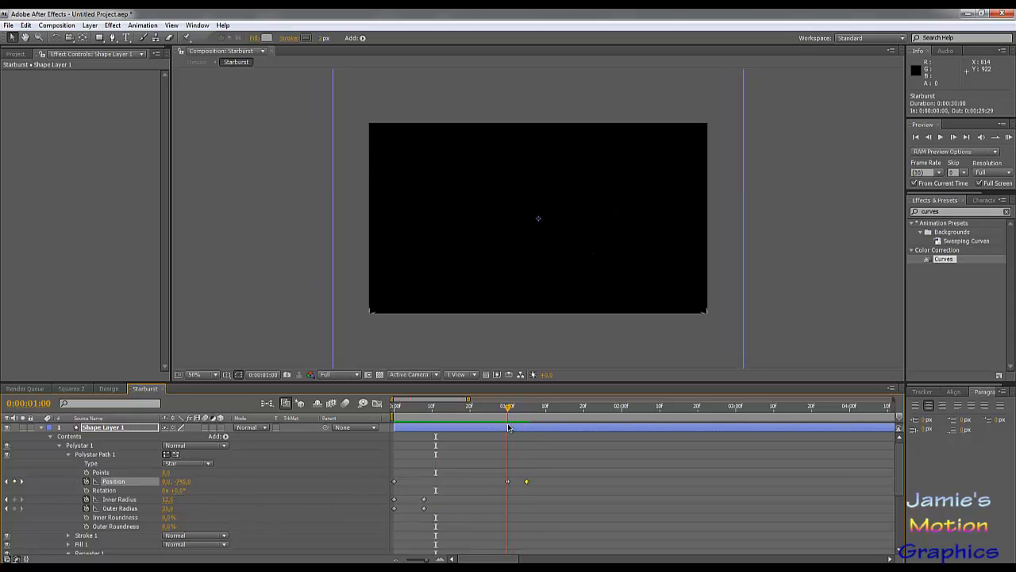
pyautogui.moveTo(527, 482); pyautogui.dragTo(508, 482)
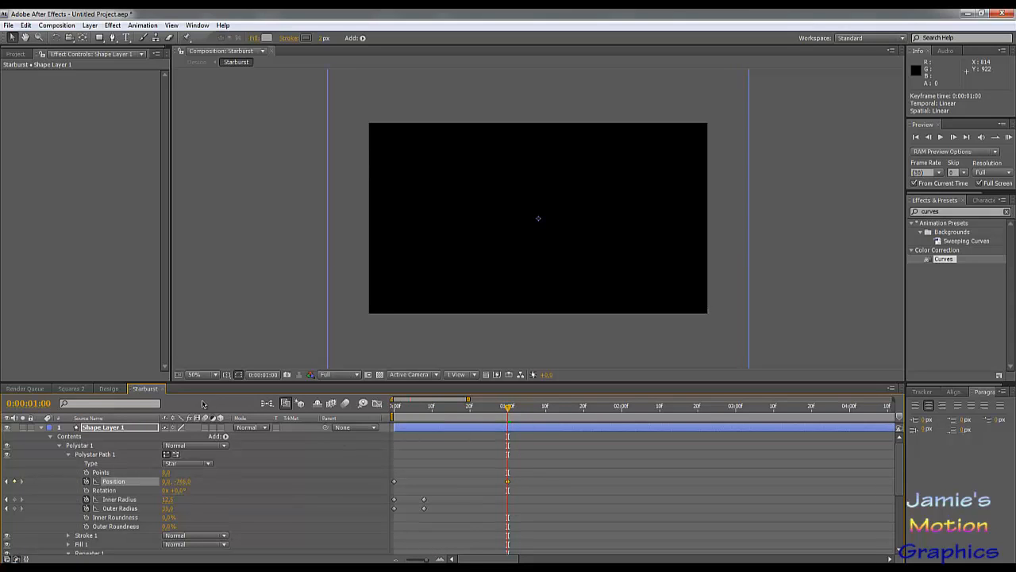
pyautogui.click(104, 389)
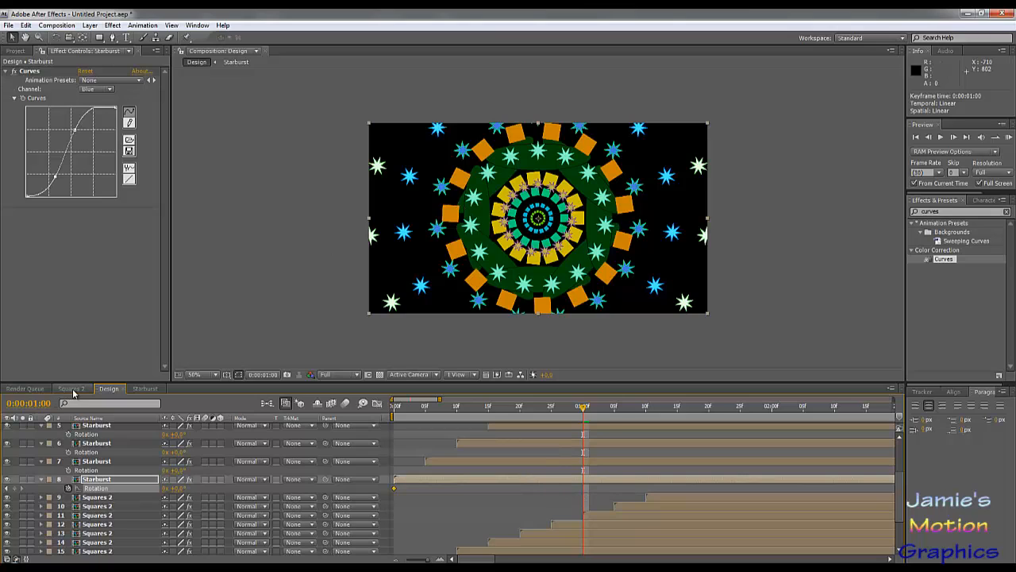
pyautogui.click(136, 390)
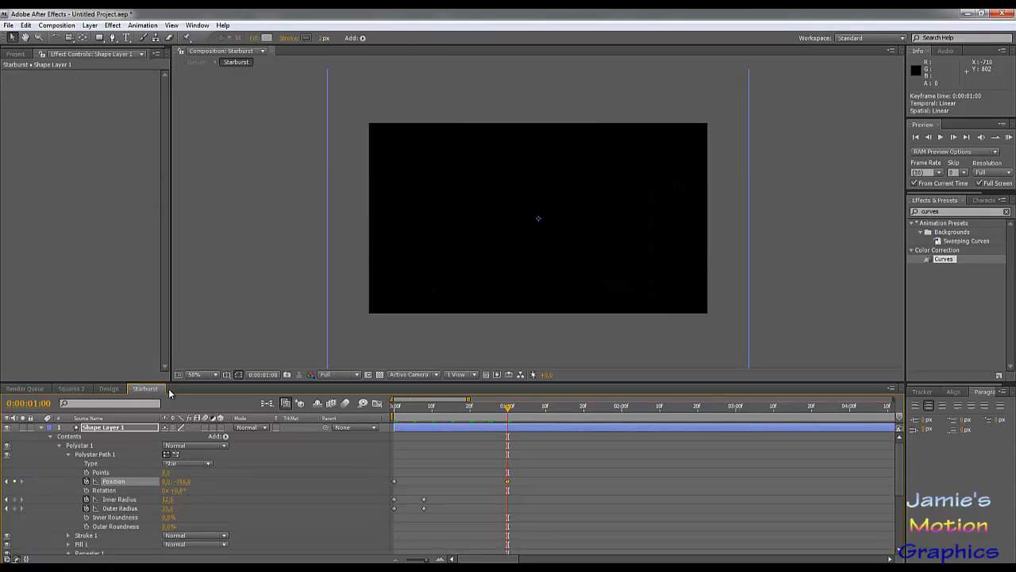
pyautogui.click(109, 389)
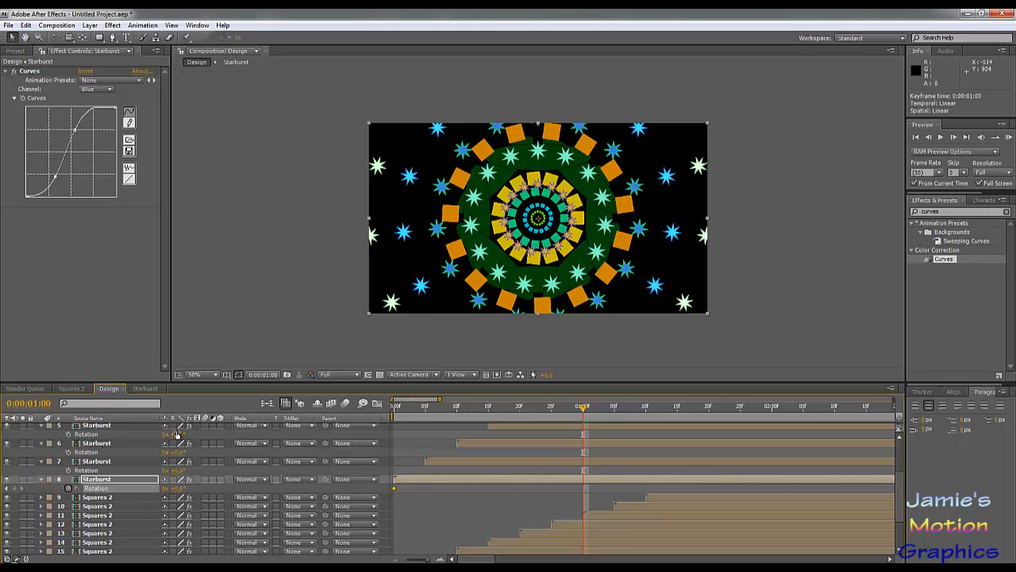
pyautogui.click(141, 391)
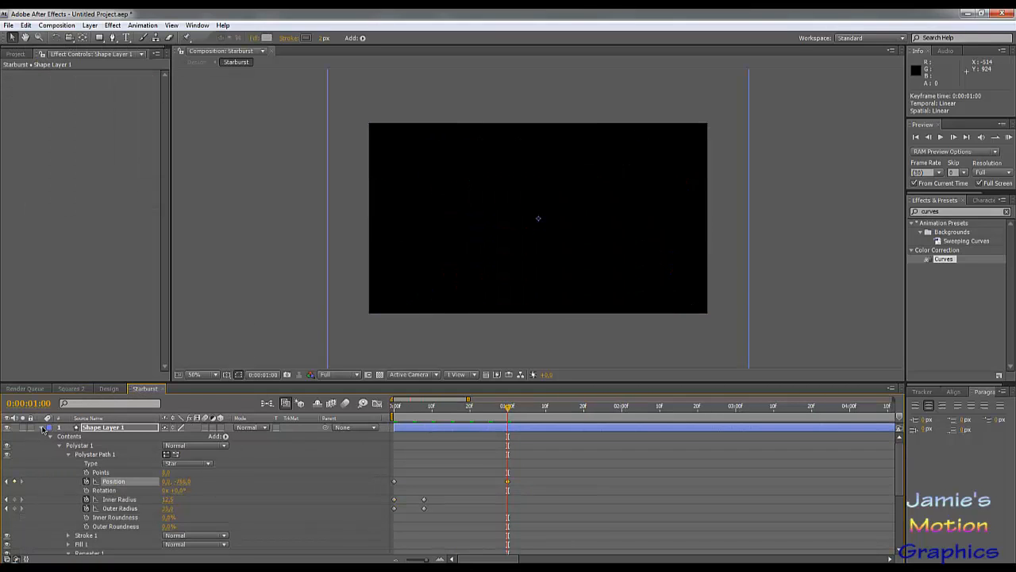
# Collapse Shape Layer 1 and remove the layer 8 Starburst's Rotation keyframe at 0:00:00:00 in the Design composition.
pyautogui.click(43, 428)
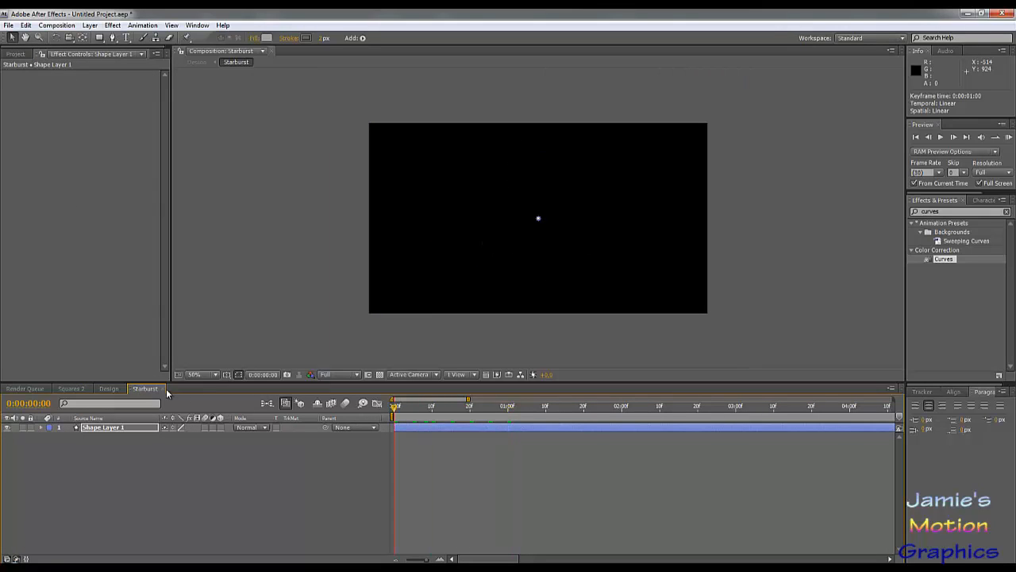
pyautogui.click(120, 389)
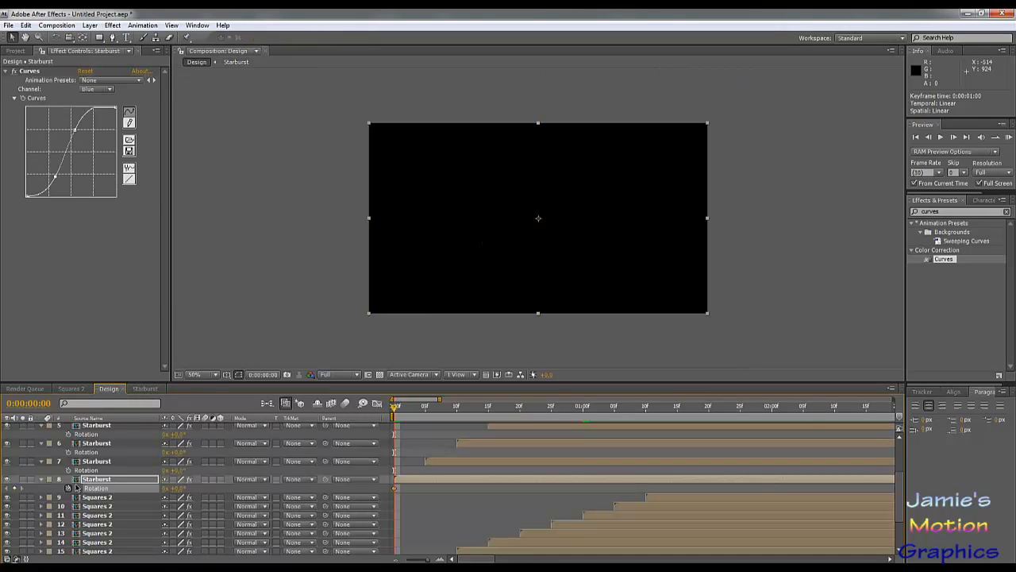
pyautogui.click(14, 488)
# In the Starburst composition, keyframe Shape Layer 1's Rotation at 0:00:00:00 and set it to 180° at 0:00:01:00.
pyautogui.click(145, 389)
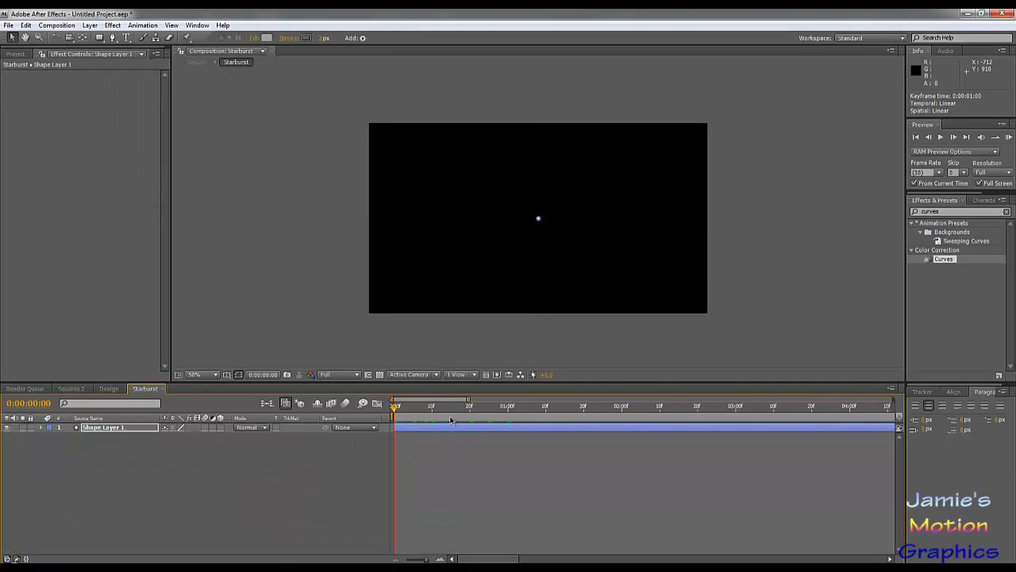
pyautogui.press('r')
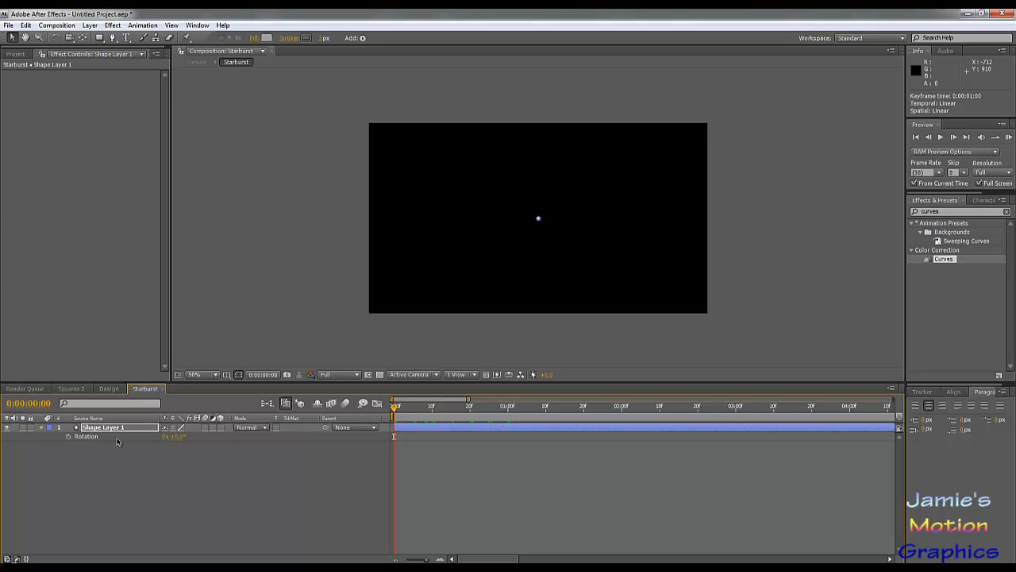
pyautogui.click(68, 436)
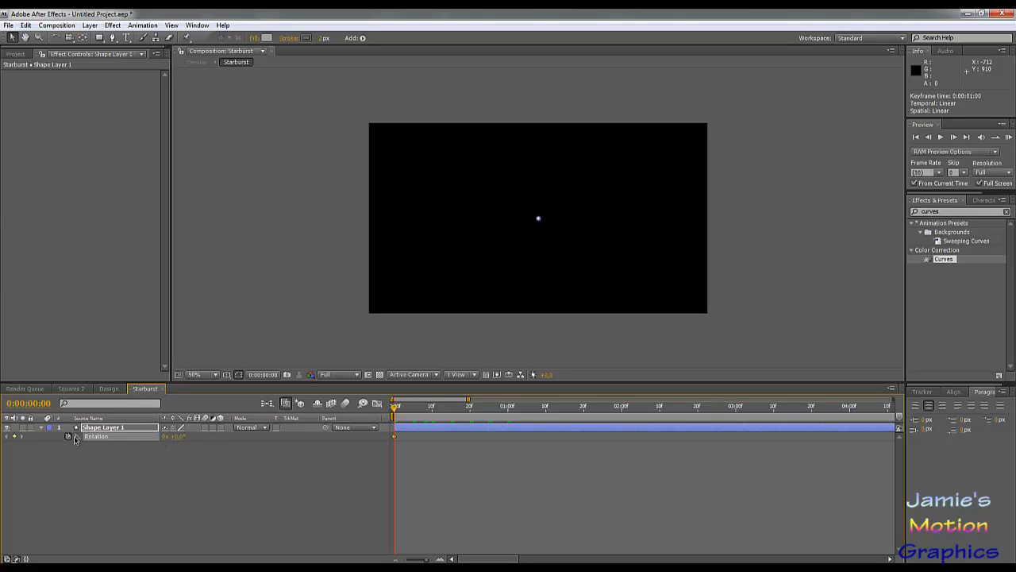
pyautogui.moveTo(439, 413); pyautogui.dragTo(509, 412)
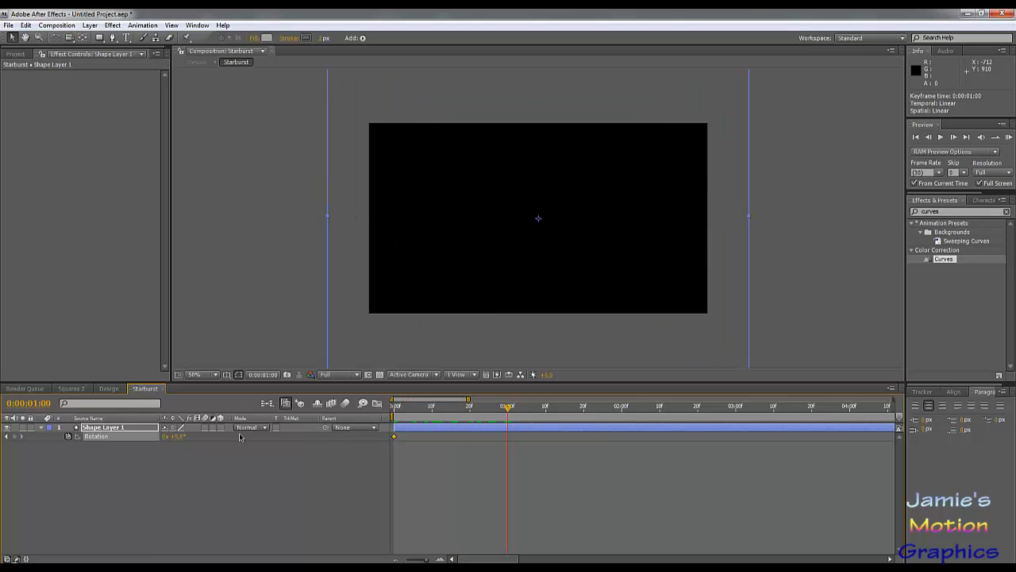
pyautogui.moveTo(183, 436); pyautogui.dragTo(287, 455)
pyautogui.click(176, 436)
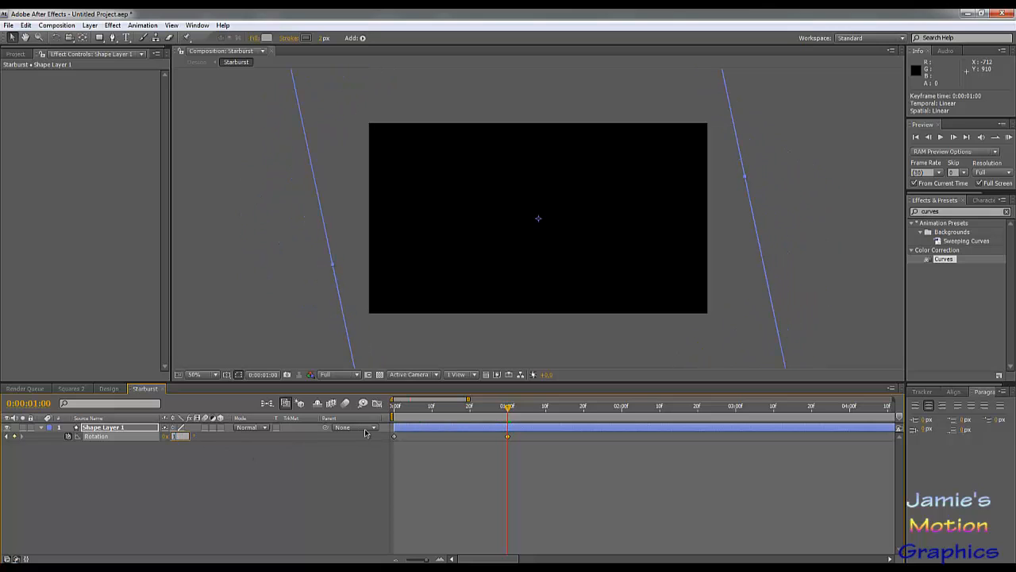
pyautogui.write('180')
pyautogui.press('Return')
# Scrub through the Starburst and Design compositions to review the rotating stars, and return to the Starburst composition.
pyautogui.moveTo(401, 407); pyautogui.dragTo(506, 450)
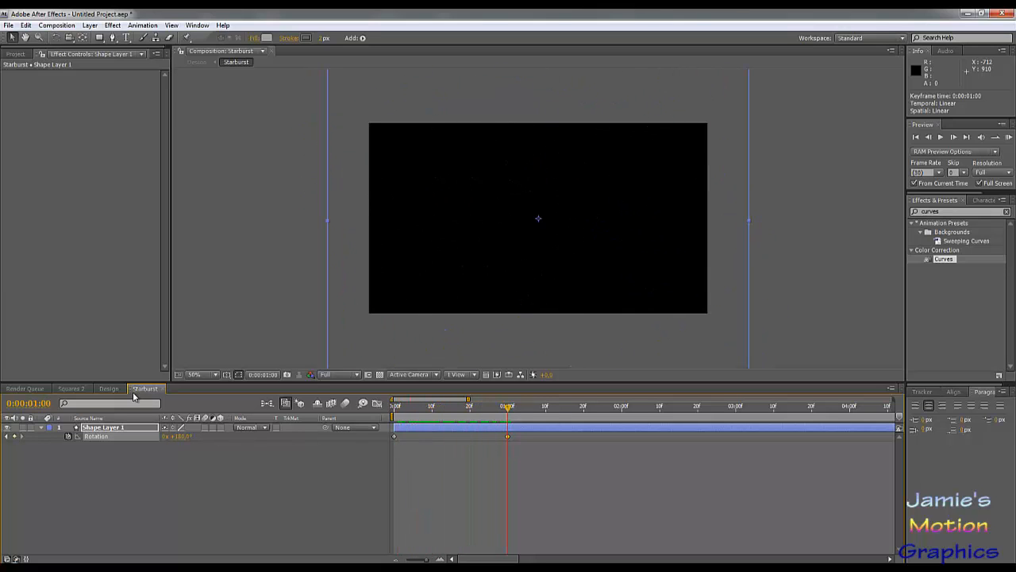
pyautogui.click(109, 388)
pyautogui.moveTo(413, 410); pyautogui.dragTo(321, 470)
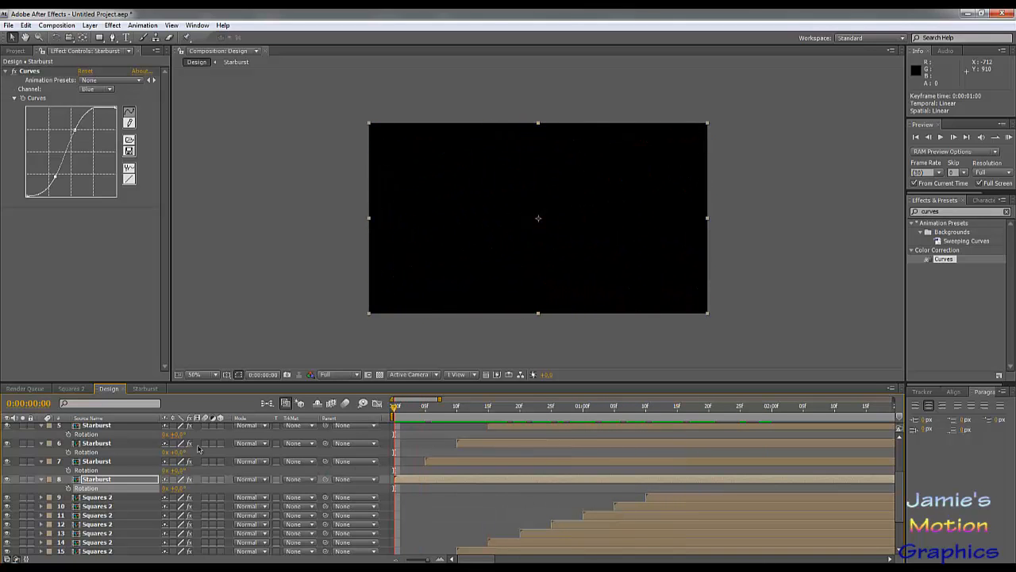
pyautogui.click(143, 389)
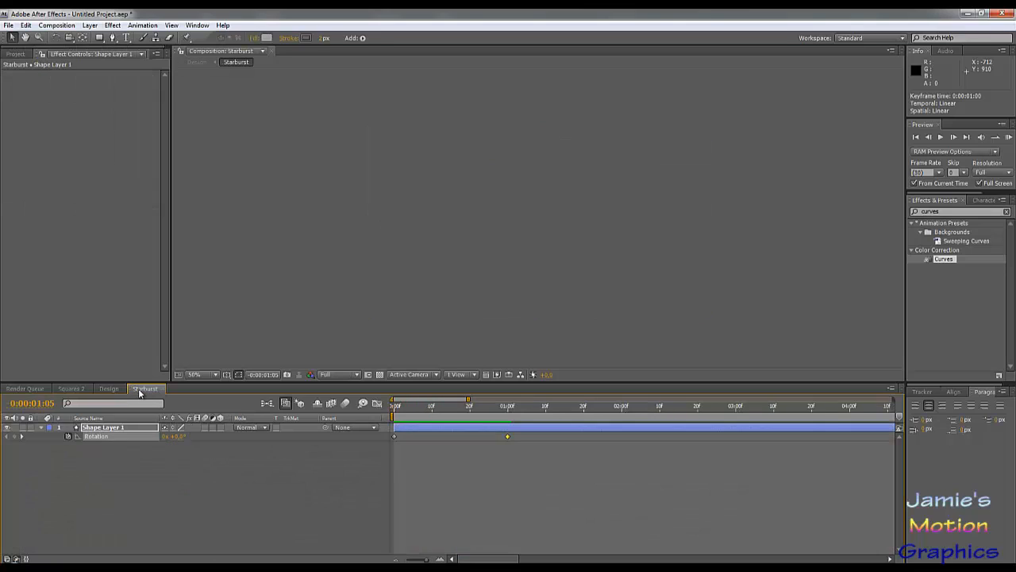
# In the Starburst composition, set Shape Layer 1's Rotation keyframe at 0:00:01:00 to 90°.
pyautogui.click(180, 436)
pyautogui.moveTo(519, 415); pyautogui.dragTo(509, 411)
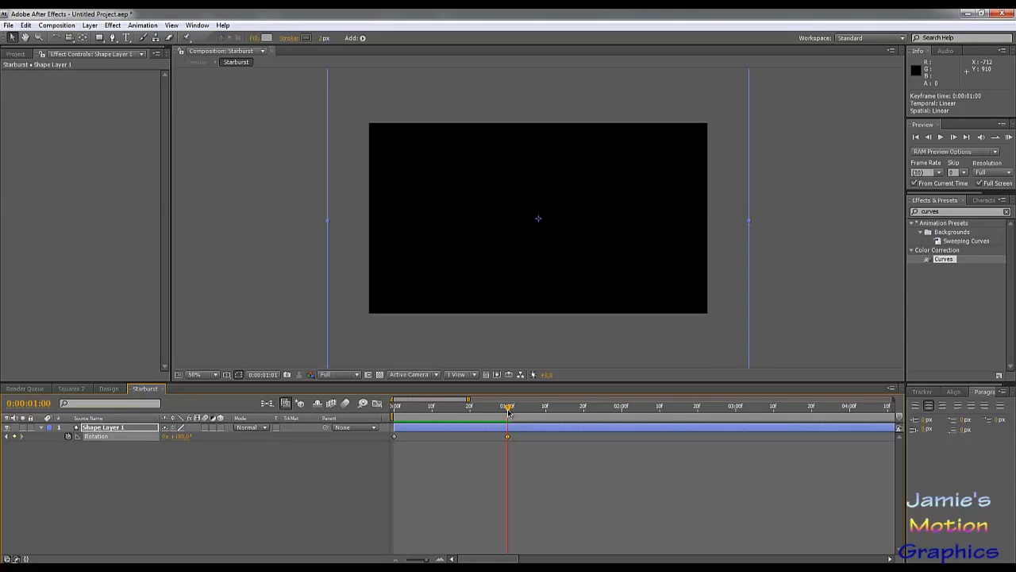
pyautogui.click(182, 436)
pyautogui.press('Return')
# Scrub through the opening second of the Design composition to review the rotation of the spreading stars.
pyautogui.click(108, 388)
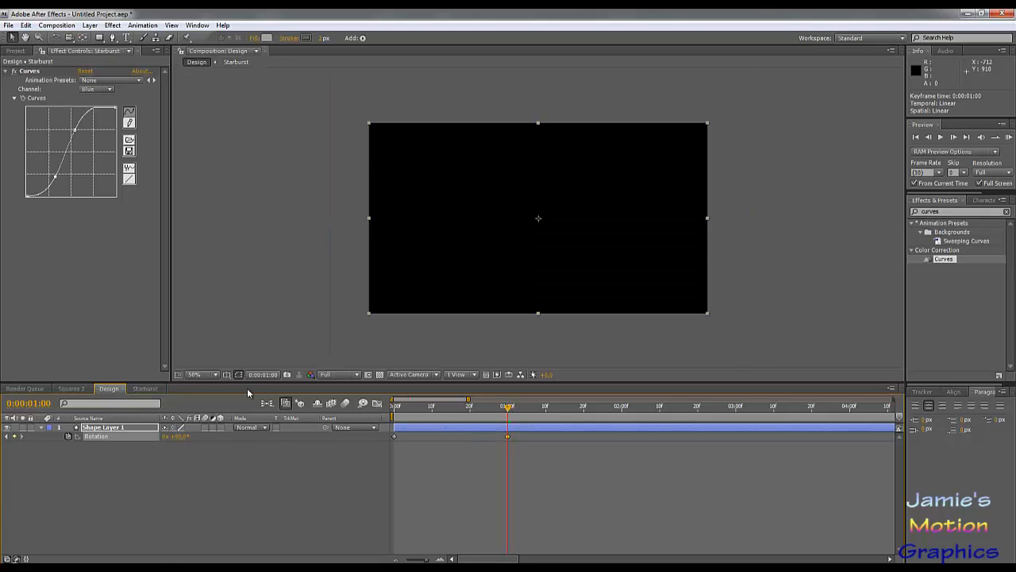
pyautogui.moveTo(411, 407); pyautogui.dragTo(551, 449)
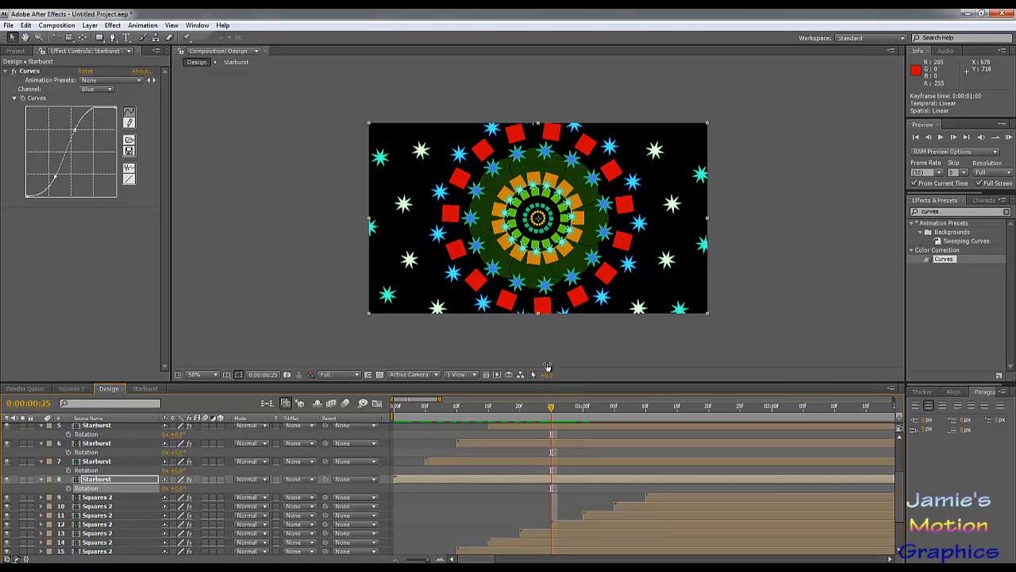
pyautogui.press('space')
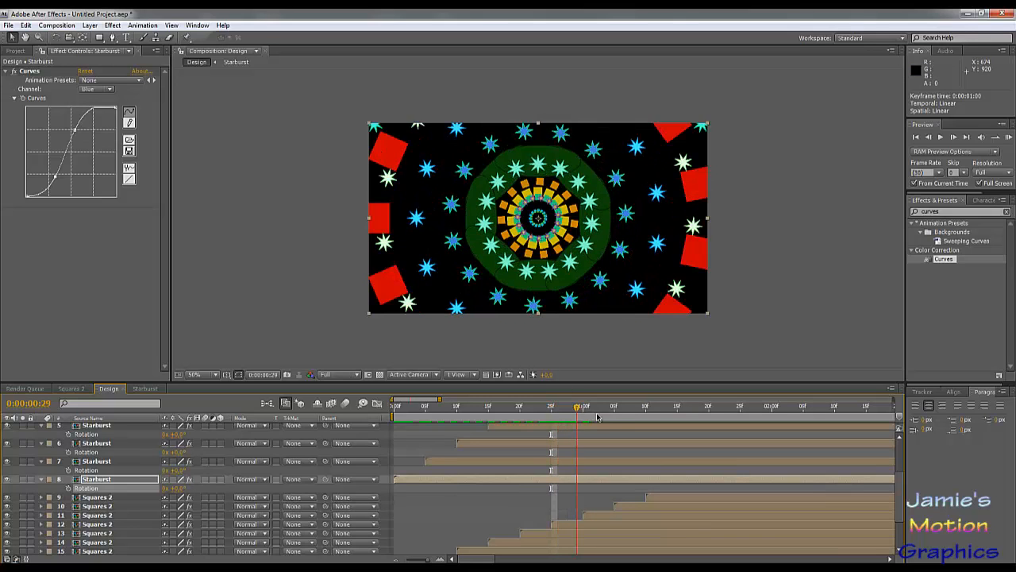
pyautogui.moveTo(509, 416); pyautogui.dragTo(408, 422)
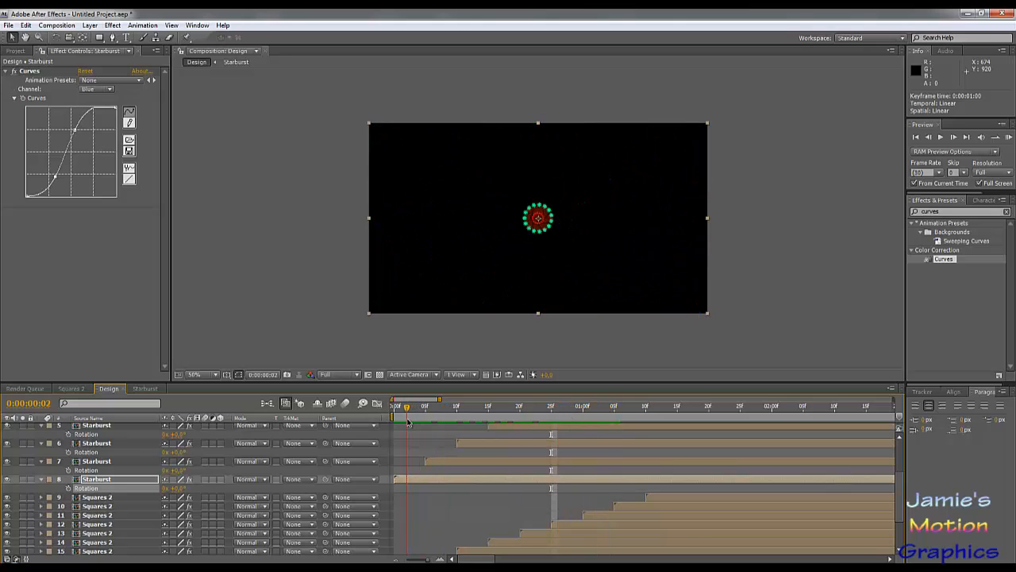
# Duplicate all eight Starburst layers in the Design composition and shift the copies one frame later.
pyautogui.click(97, 480)
pyautogui.scroll(3, 111, 454)
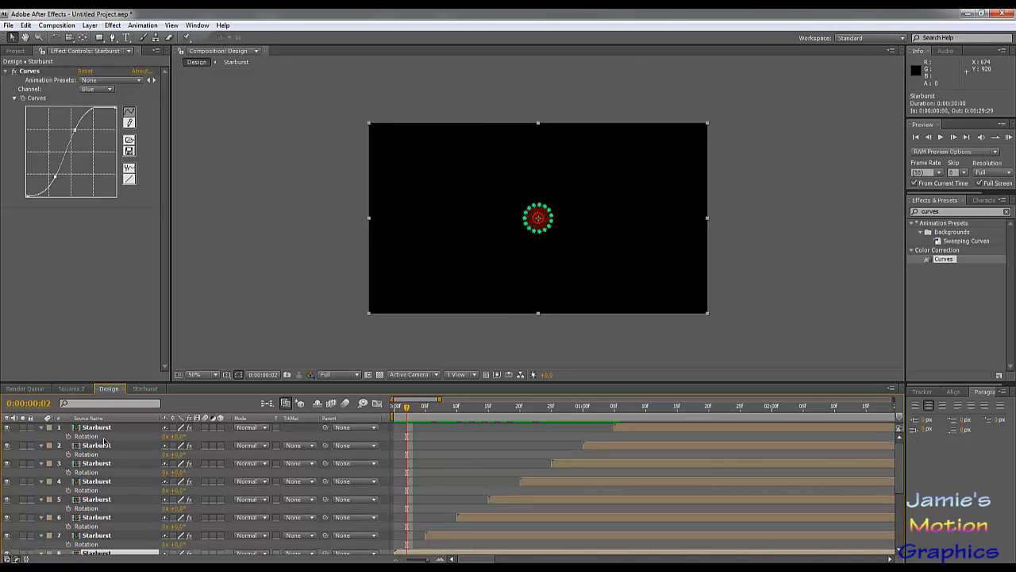
pyautogui.keyDown('shift'); pyautogui.click(101, 430); pyautogui.keyUp('shift')
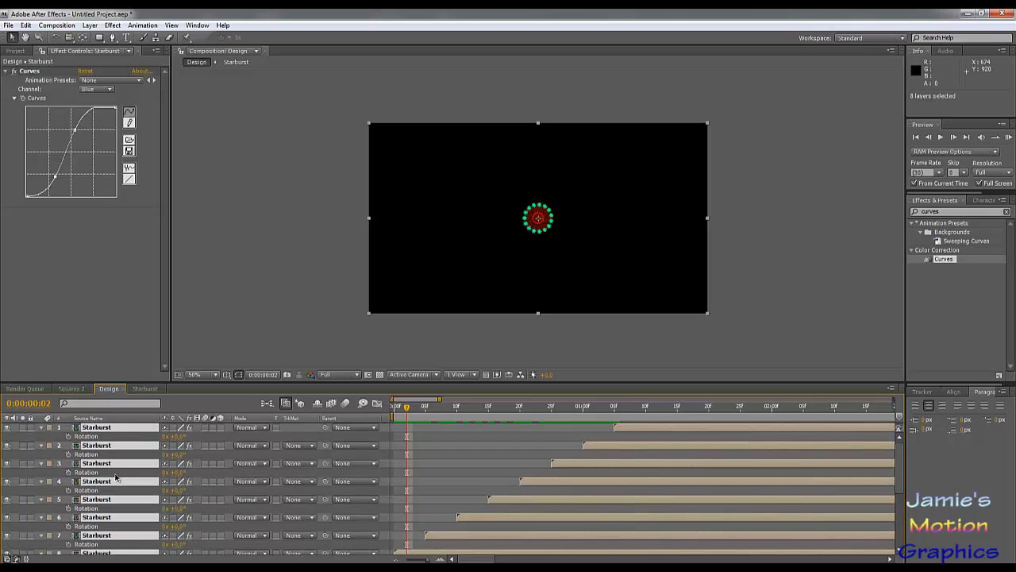
pyautogui.hotkey('ctrl', 'd')
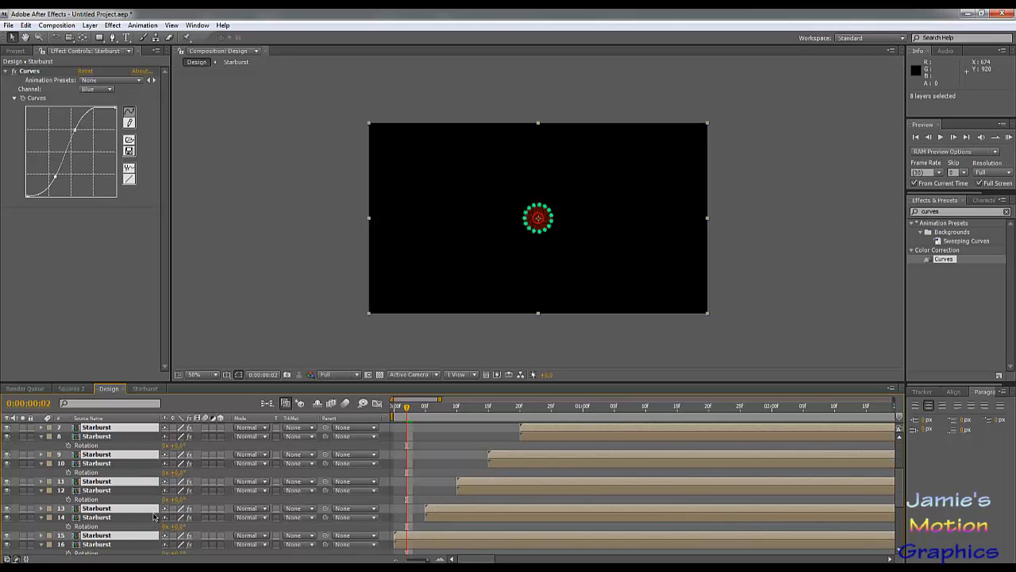
pyautogui.scroll(-1, 348, 509)
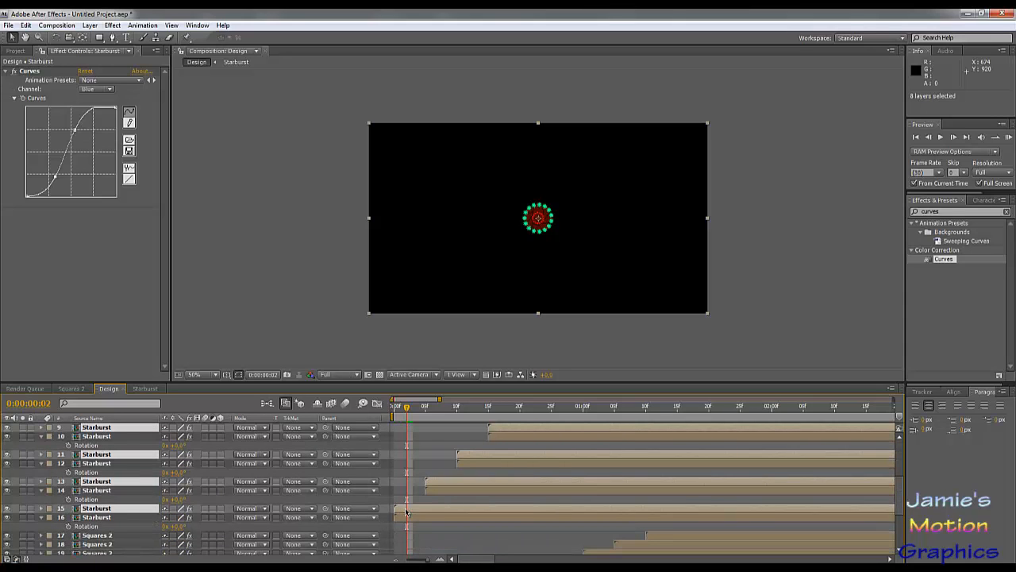
pyautogui.moveTo(405, 513)
pyautogui.mouseDown()
pyautogui.moveTo(417, 516)
pyautogui.moveTo(406, 512)
pyautogui.mouseUp()
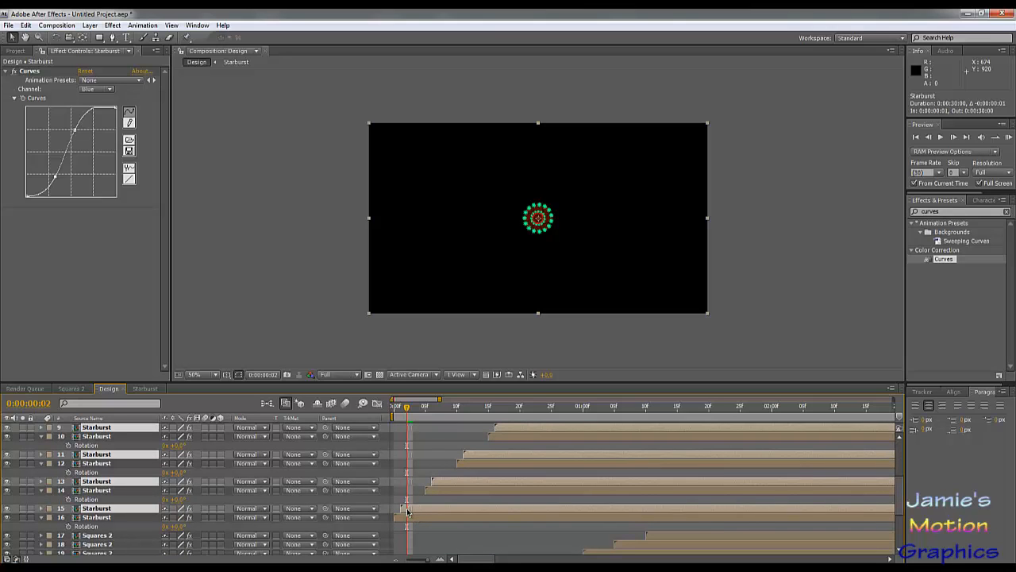
# Duplicate the selected set of Starburst layers three more times, shifting each new set one frame later than the previous one.
pyautogui.hotkey('ctrl', 'd')
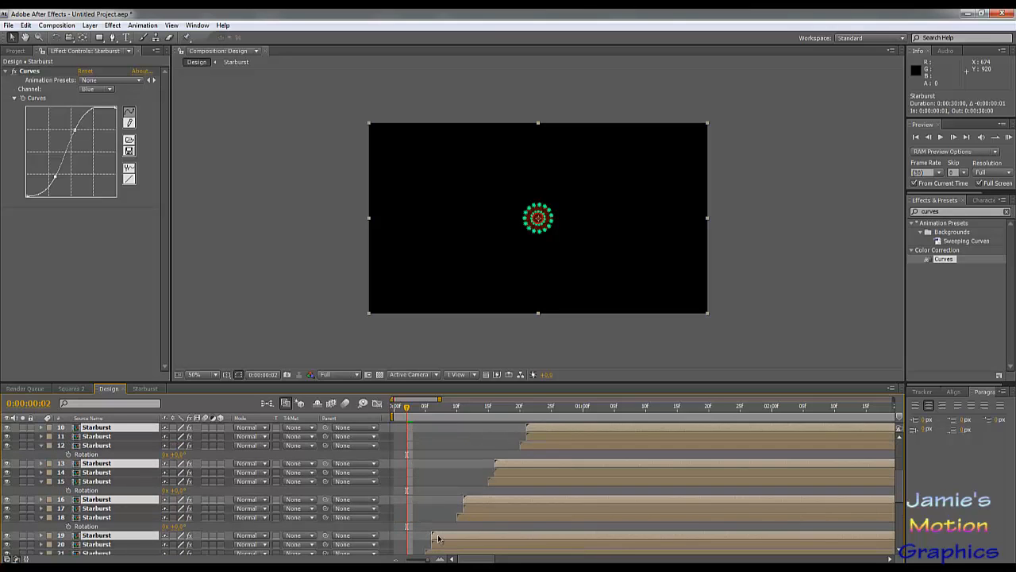
pyautogui.moveTo(443, 537); pyautogui.dragTo(484, 547)
pyautogui.hotkey('ctrl', 'd')
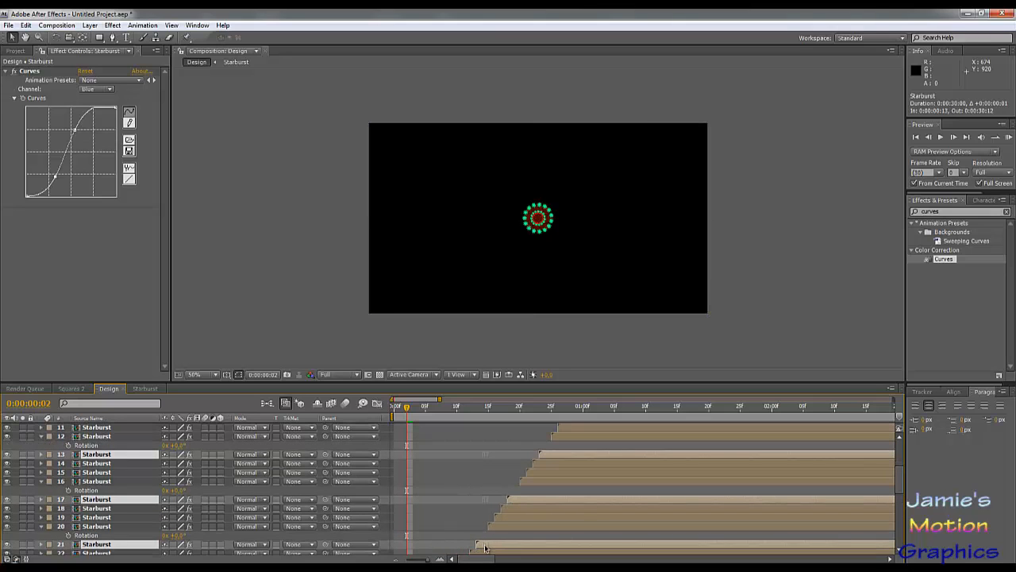
pyautogui.hotkey('ctrl', 'd')
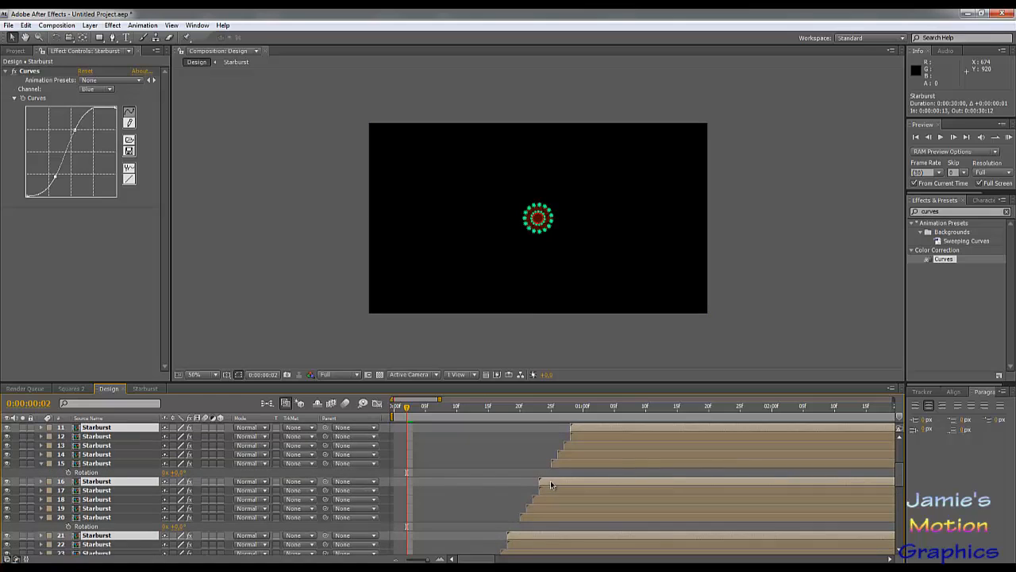
pyautogui.moveTo(551, 485); pyautogui.dragTo(556, 486)
pyautogui.scroll(-5, 514, 520)
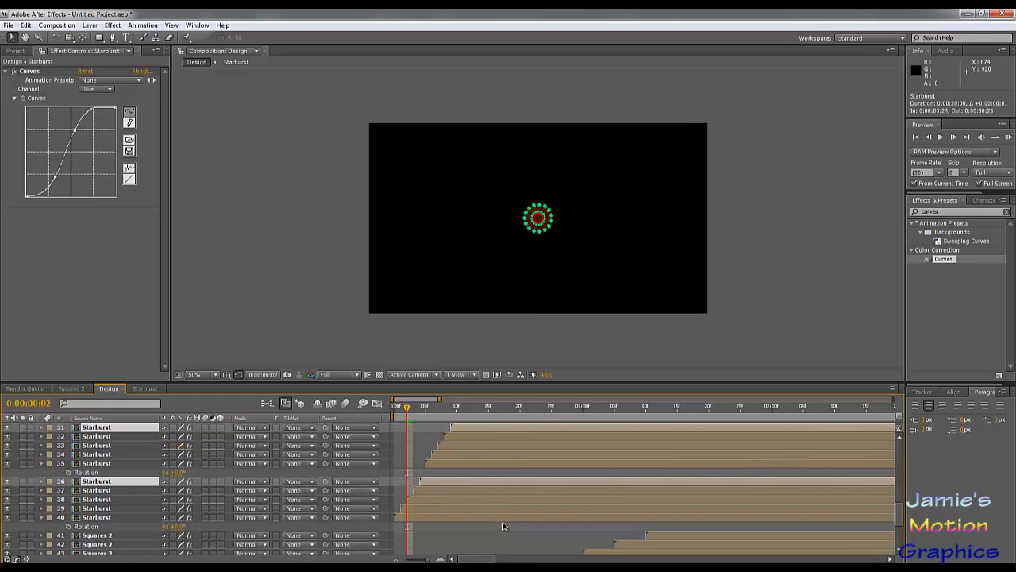
# Scrub through the Design composition to review the spiral star trails and the start offsets of the lowest Starburst layers.
pyautogui.moveTo(406, 410); pyautogui.dragTo(543, 453)
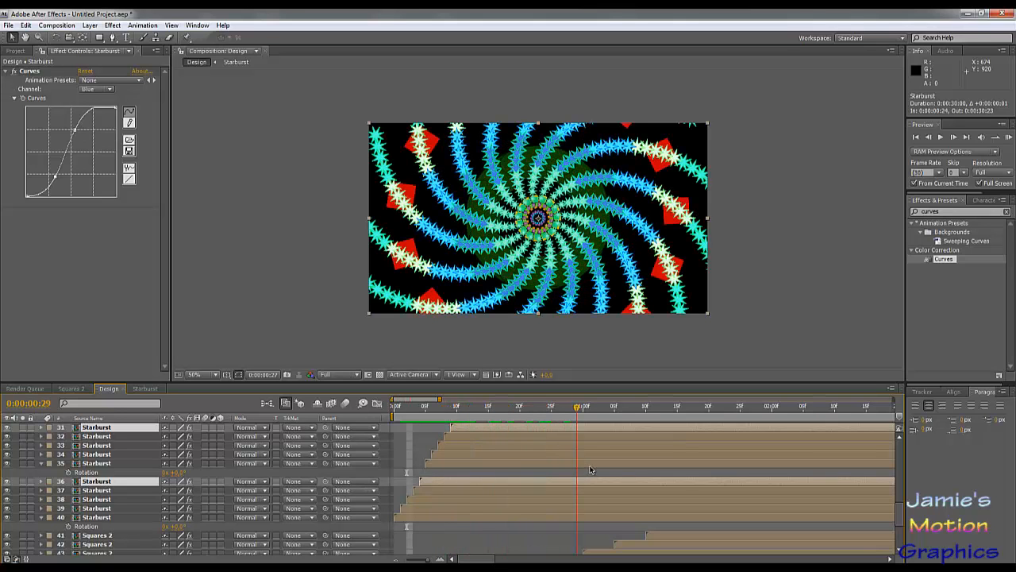
pyautogui.moveTo(653, 487); pyautogui.dragTo(401, 484)
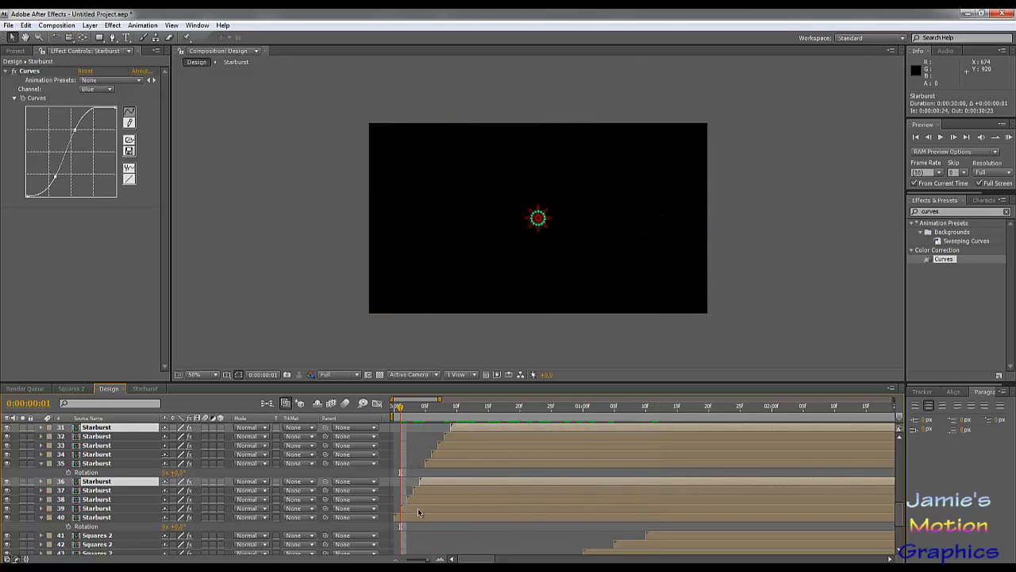
pyautogui.click(420, 509)
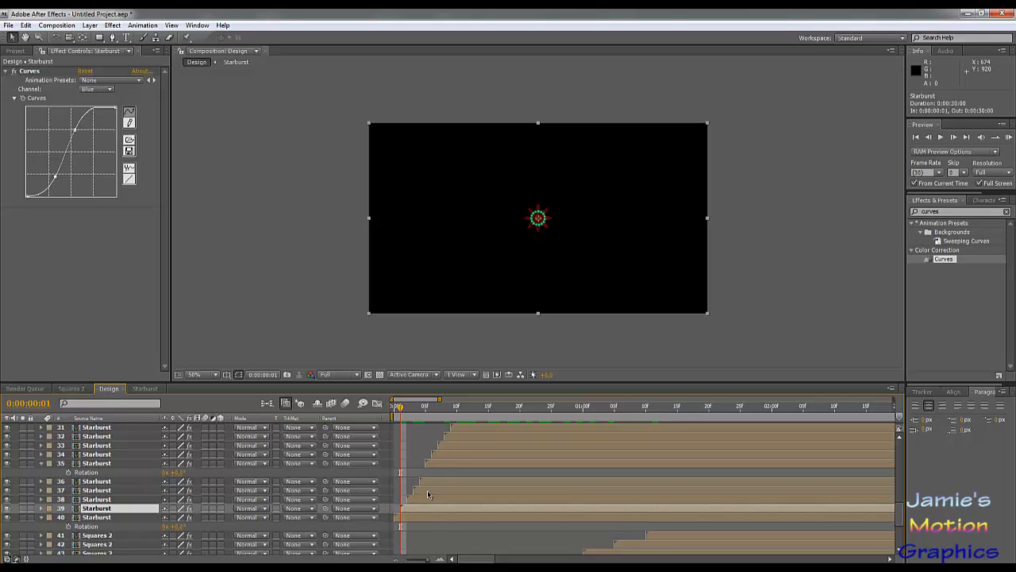
# Select all 40 Starburst layers from layer 40 up to layer 1 and apply Sequence Layers with an overlap duration of 29:28.
pyautogui.click(111, 516)
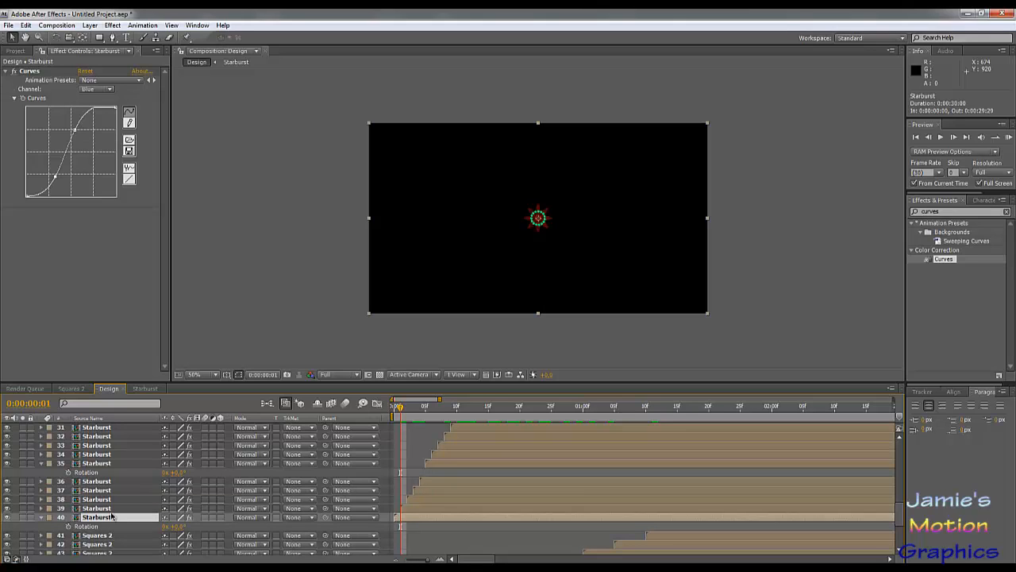
pyautogui.scroll(4, 119, 515)
pyautogui.scroll(5, 121, 512)
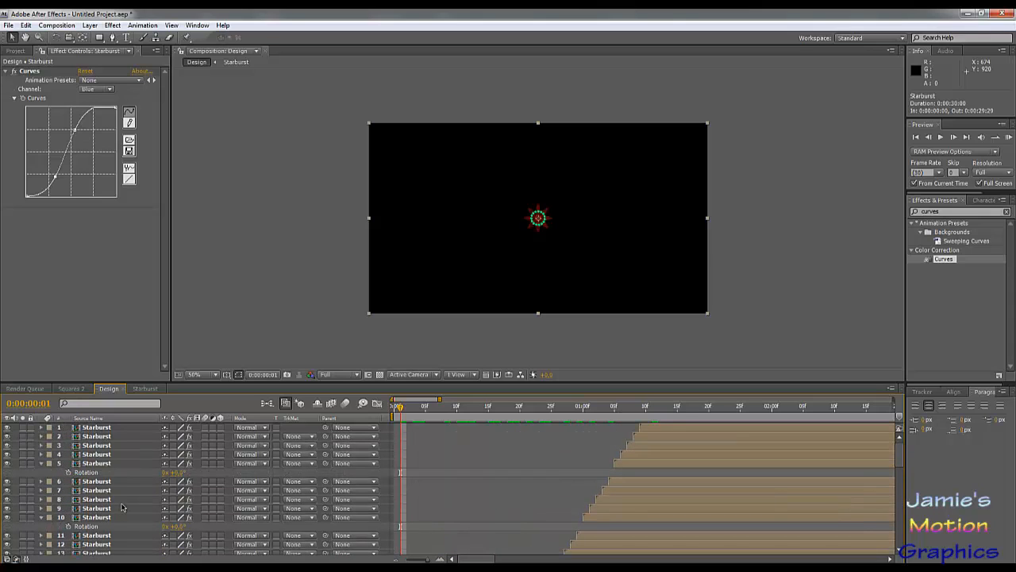
pyautogui.keyDown('shift'); pyautogui.click(99, 428); pyautogui.keyUp('shift')
pyautogui.scroll(-11, 168, 485)
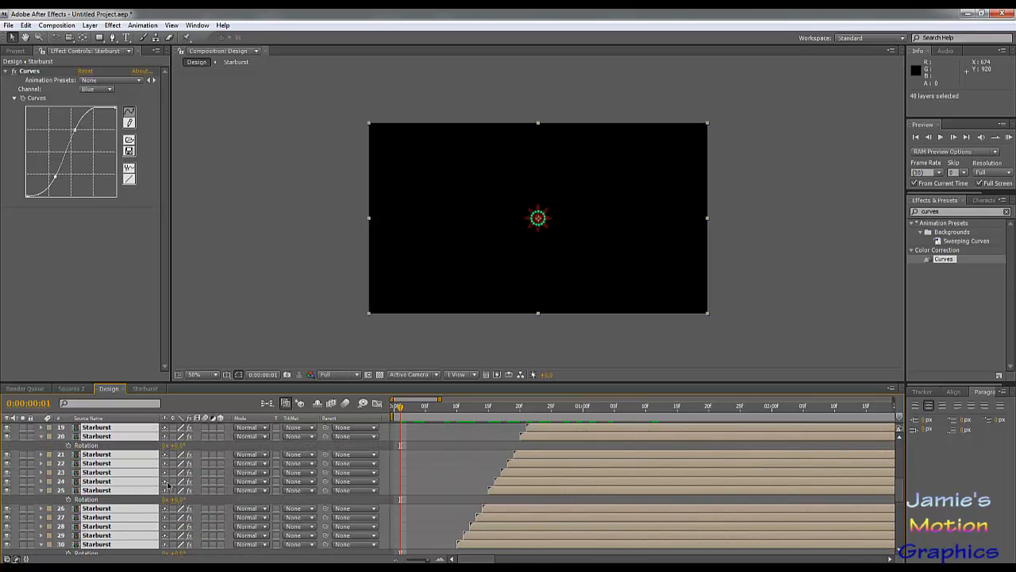
pyautogui.scroll(1, 167, 485)
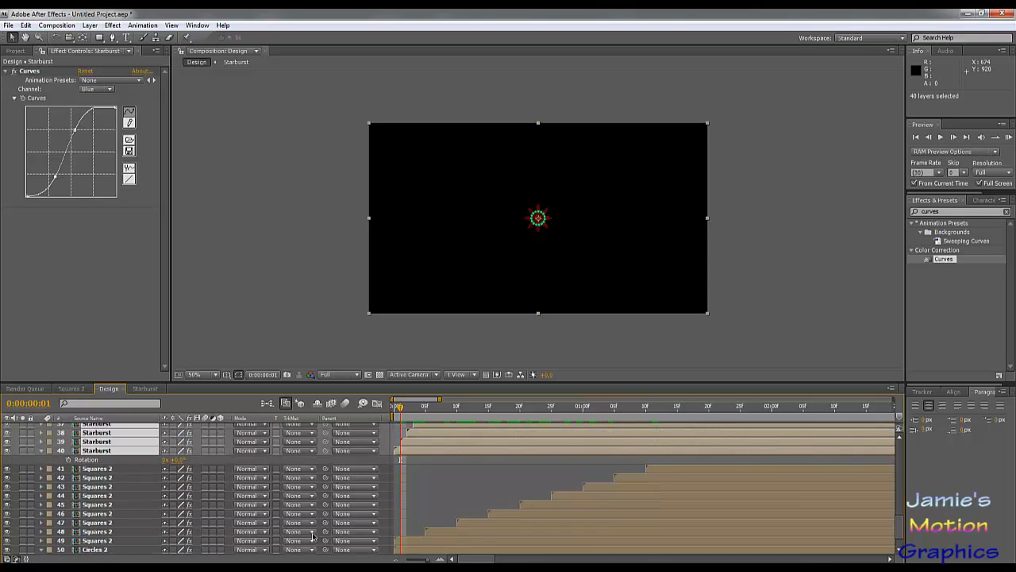
pyautogui.moveTo(484, 561); pyautogui.dragTo(849, 560)
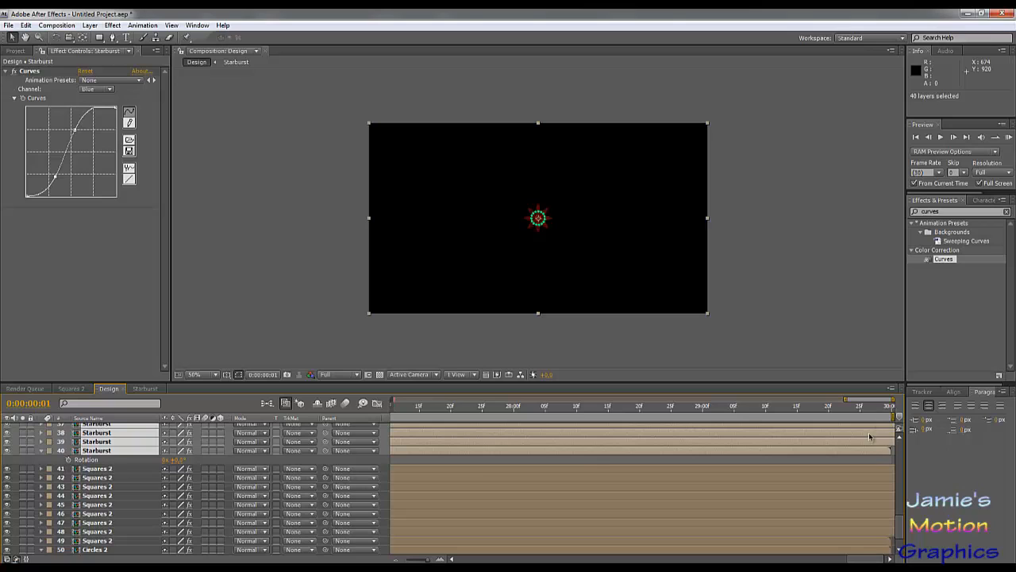
pyautogui.rightClick(97, 438)
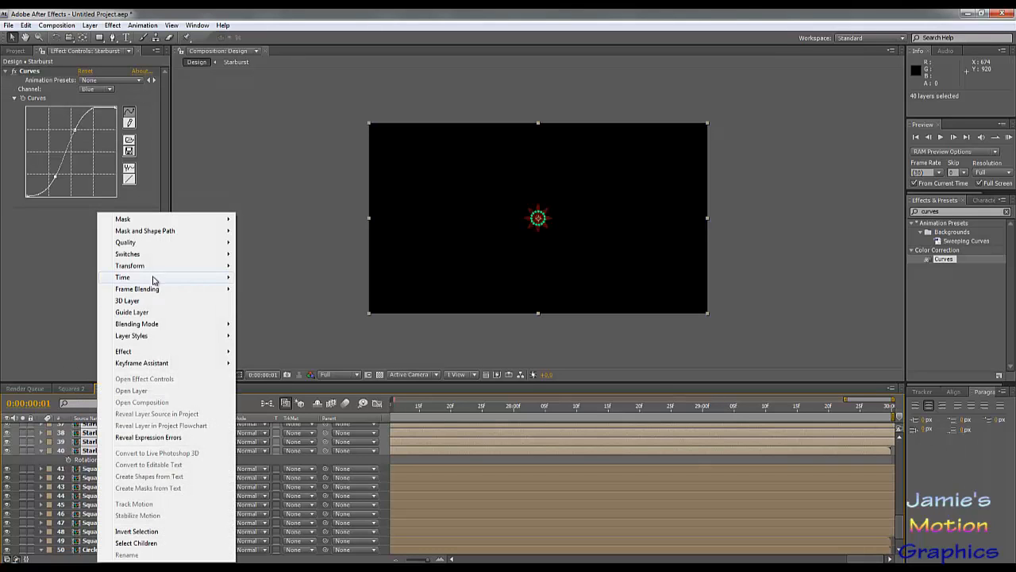
pyautogui.moveTo(162, 365)
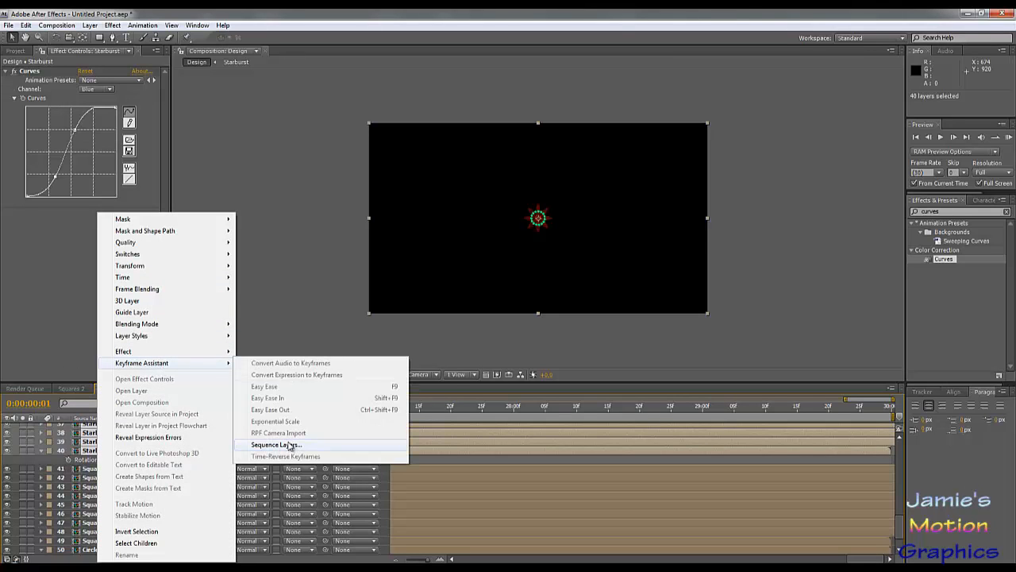
pyautogui.click(290, 445)
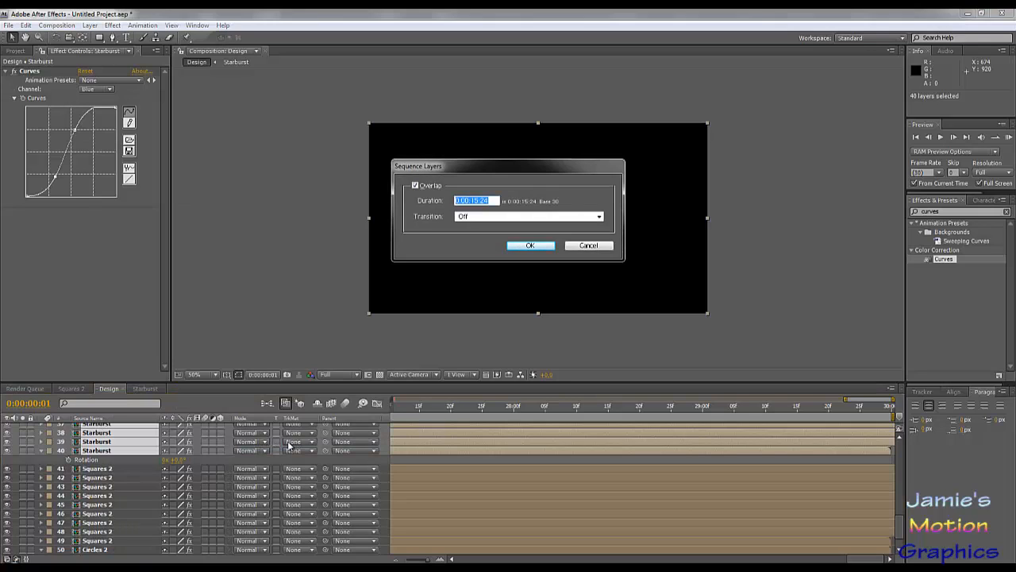
pyautogui.click(482, 200)
pyautogui.press('BackSpace')
pyautogui.write('30:')
pyautogui.write('00')
pyautogui.press('BackSpace')
pyautogui.press('BackSpace')
pyautogui.write('29:28')
pyautogui.click(530, 245)
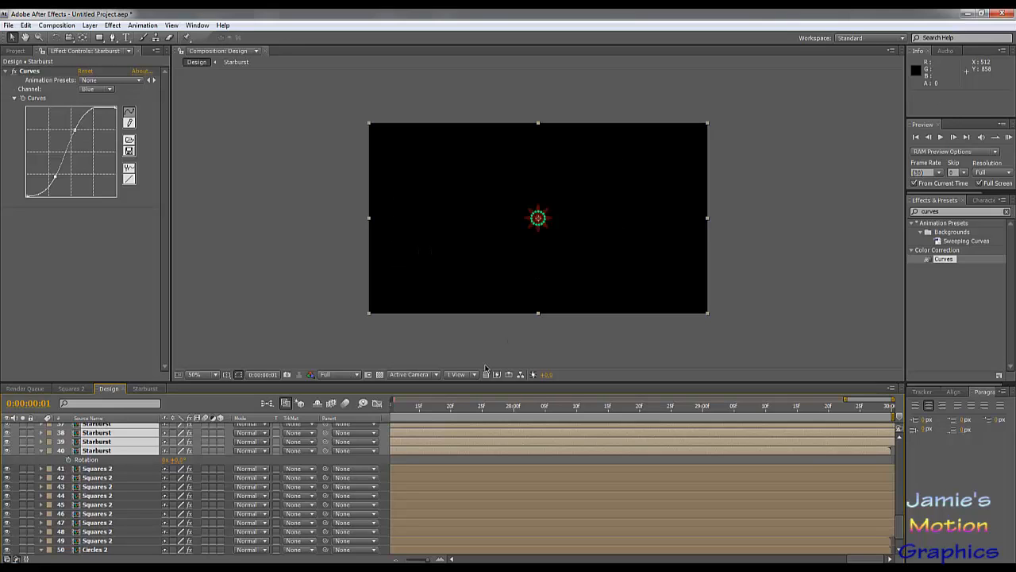
# Return to the start of the Design composition, check the staggering of the Starburst layers, and run a RAM preview.
pyautogui.moveTo(431, 410); pyautogui.dragTo(347, 413)
pyautogui.click(410, 407)
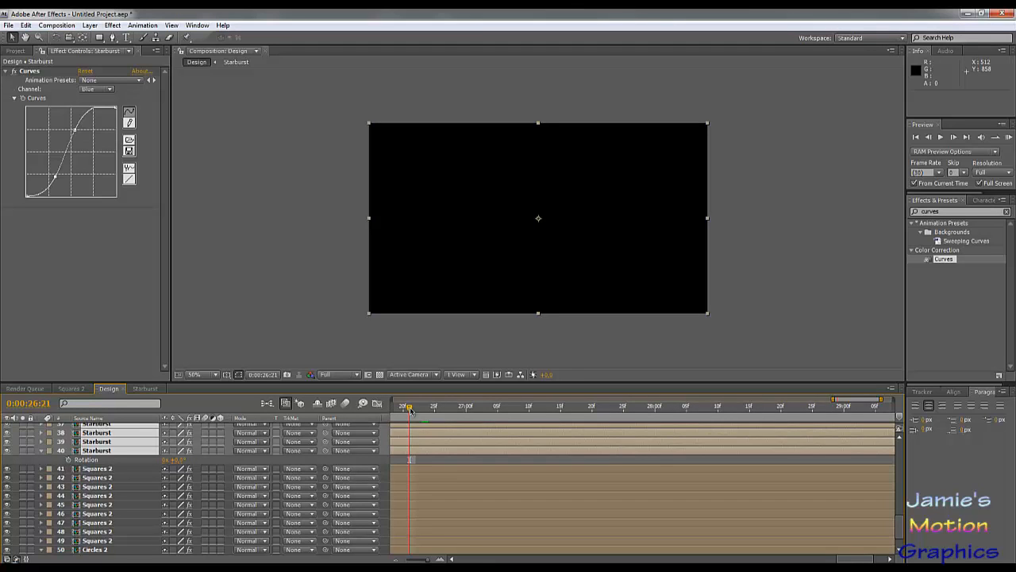
pyautogui.press('Home')
pyautogui.scroll(4, 444, 485)
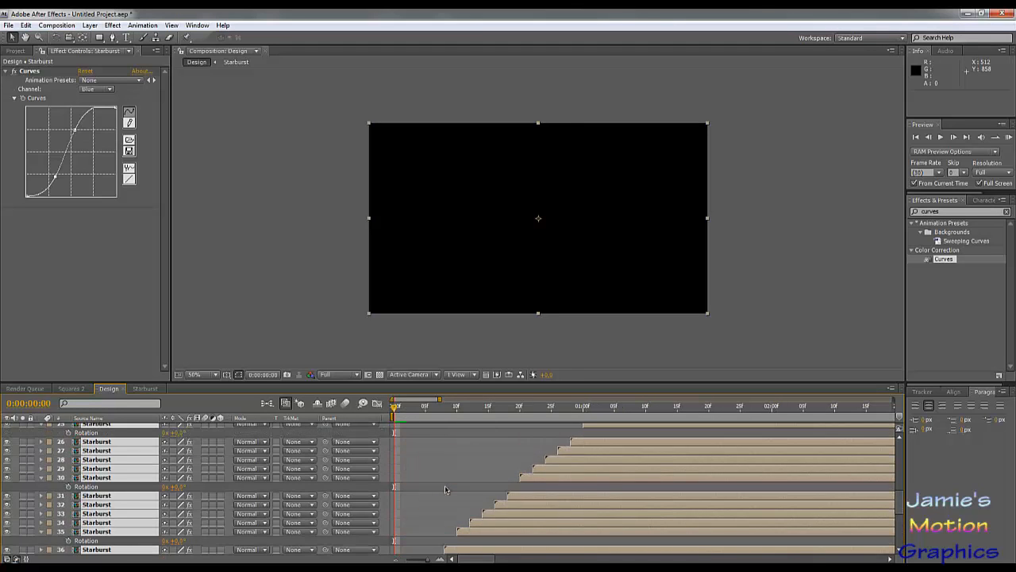
pyautogui.scroll(-2, 445, 485)
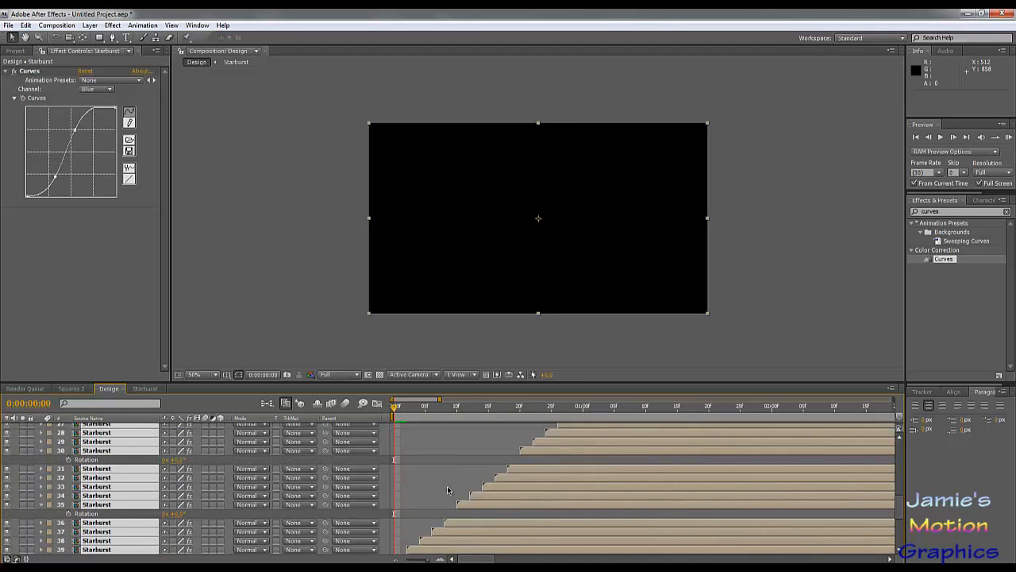
pyautogui.scroll(-6, 447, 489)
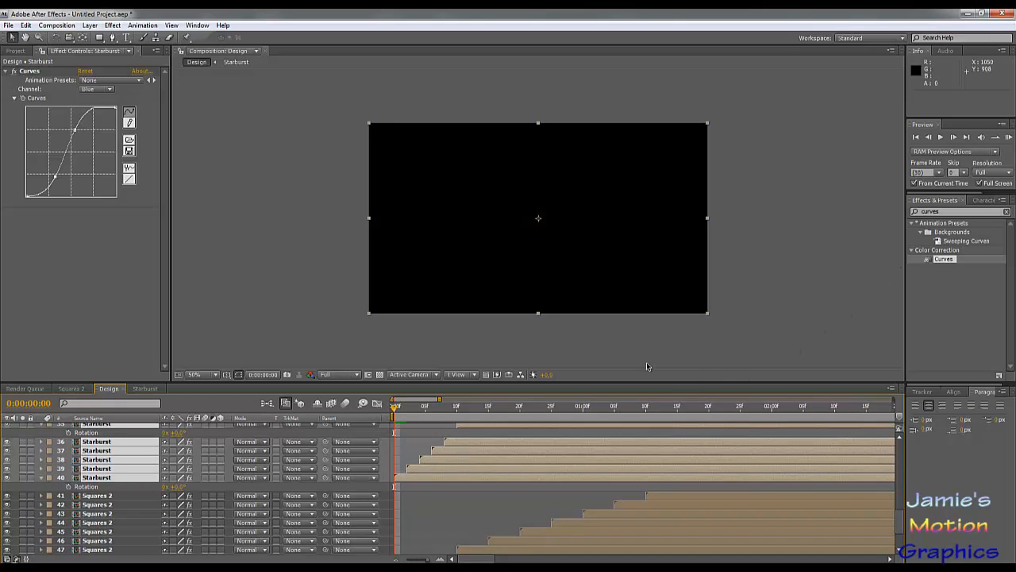
pyautogui.press('KP_0')
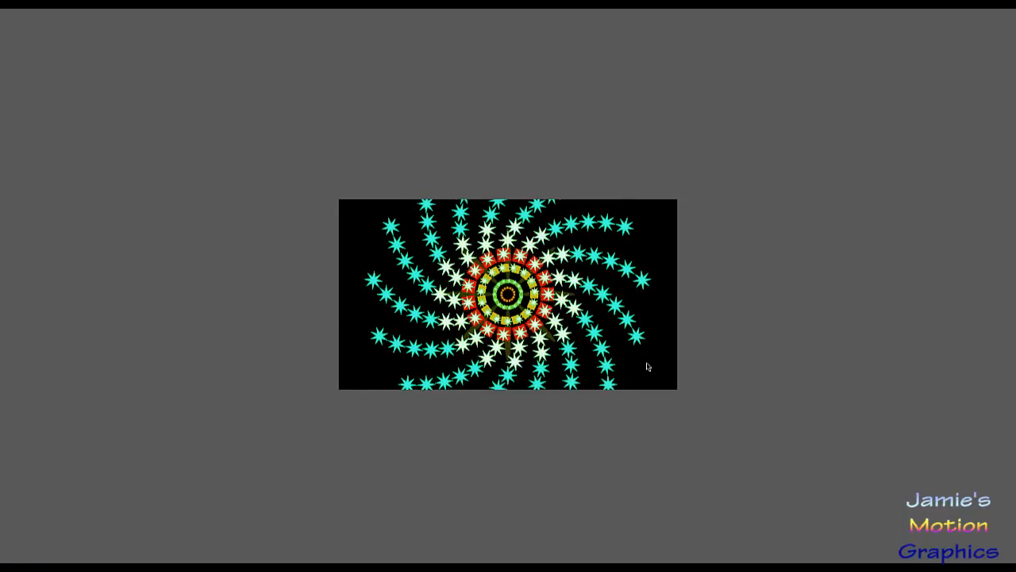
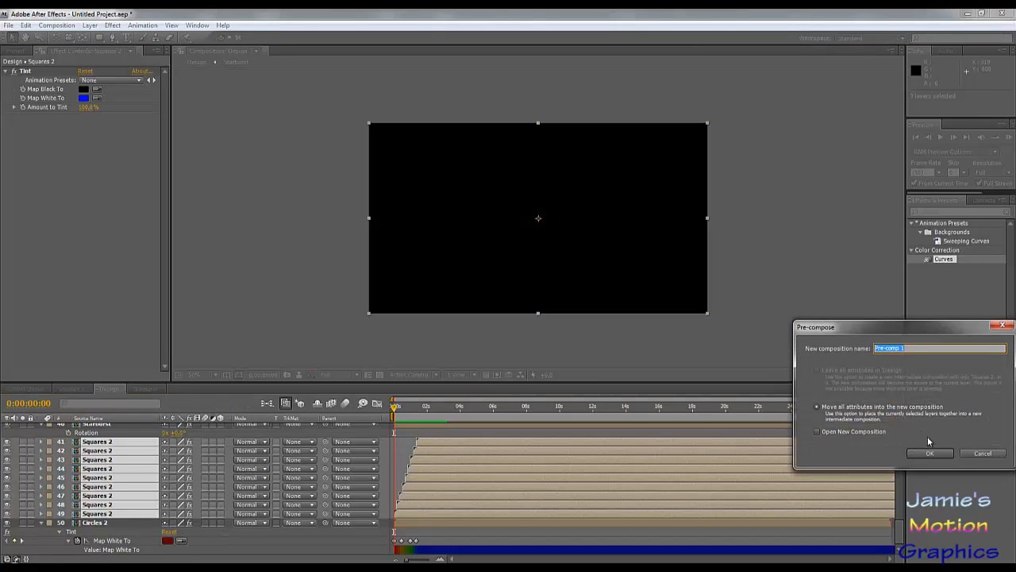
# Pre-compose the selected Squares 2 layers as "Squares" with all attributes moved into it, and open that composition.
pyautogui.write('Squares')
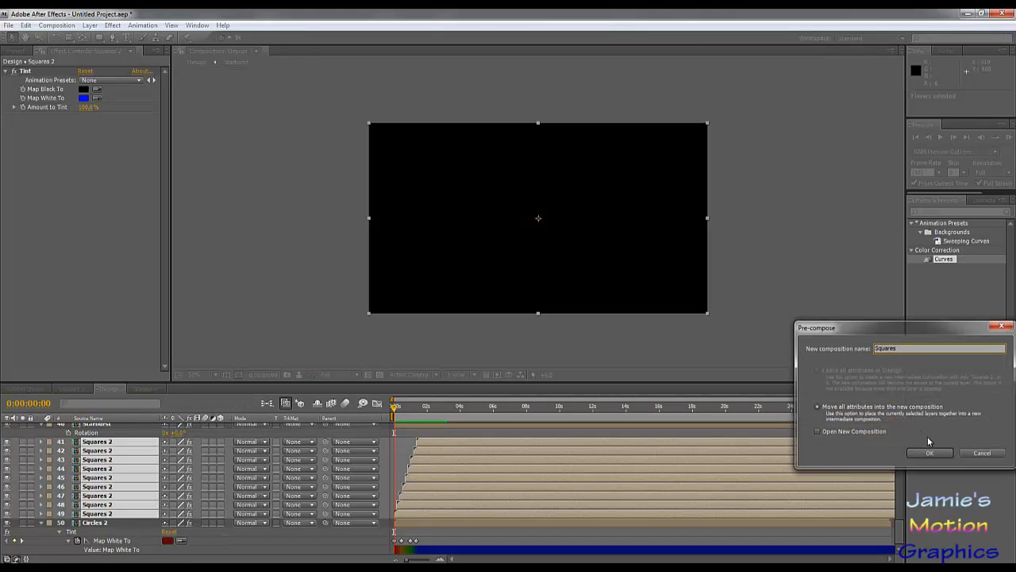
pyautogui.press('Return')
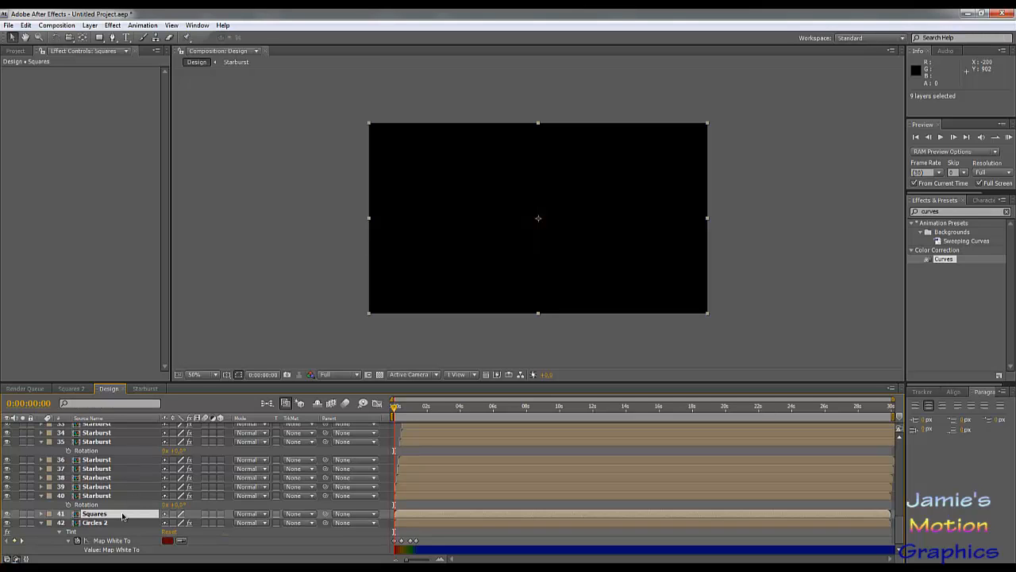
pyautogui.doubleClick(122, 517)
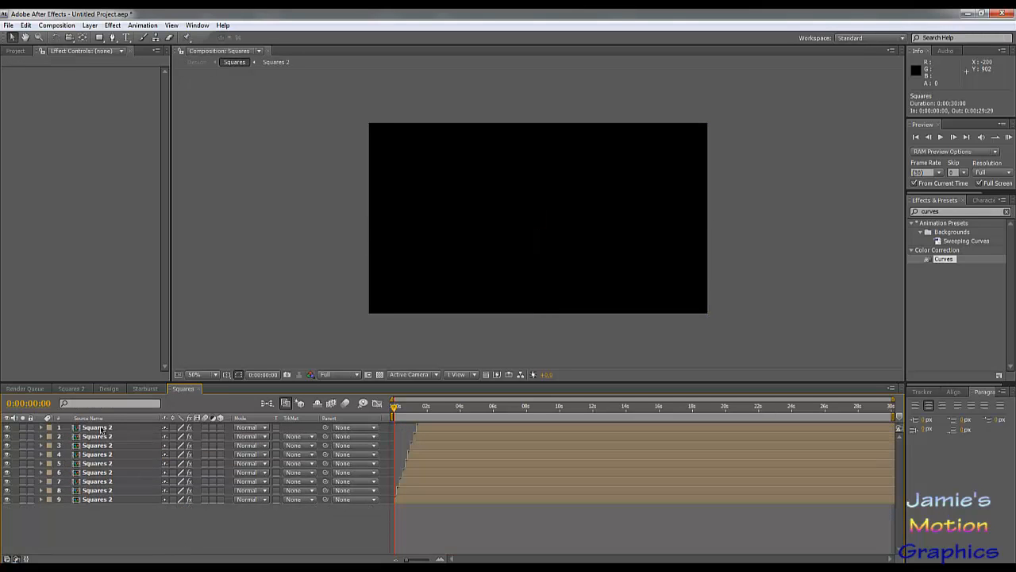
# Add an adjustment layer above the Squares 2 layers in the Squares composition and brighten it with a Curves effect bowed upward.
pyautogui.click(94, 25)
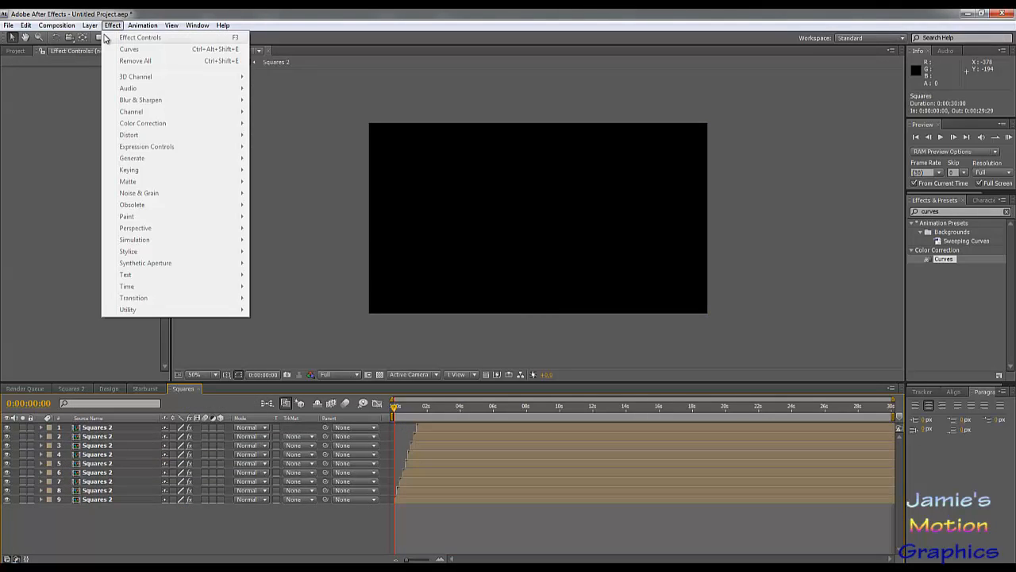
pyautogui.moveTo(116, 38)
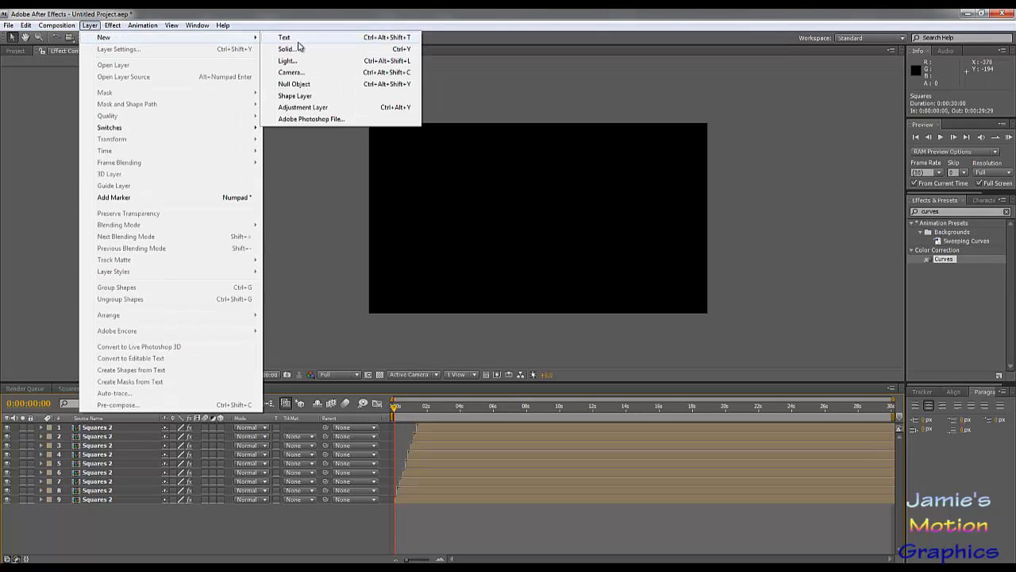
pyautogui.click(300, 108)
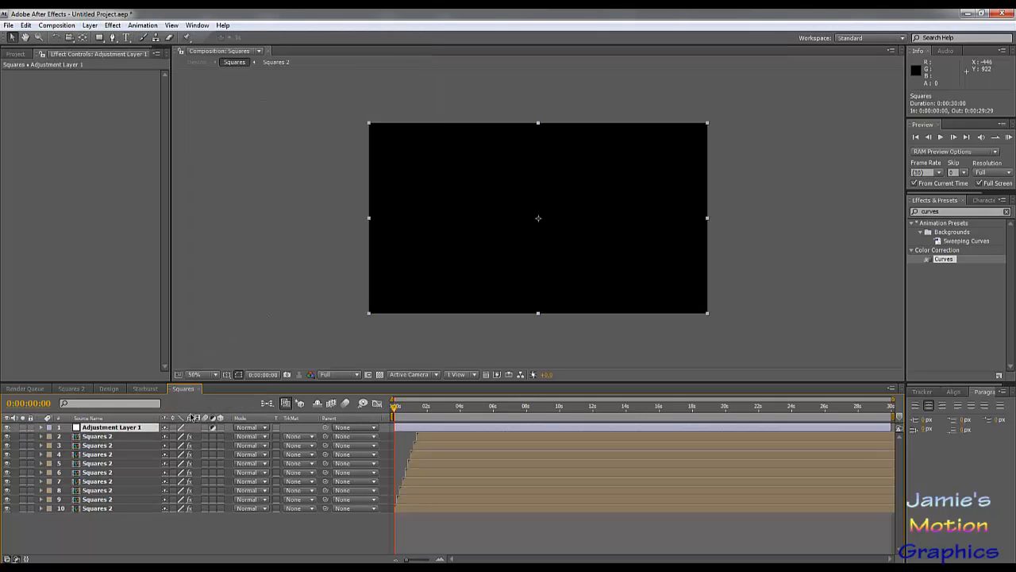
pyautogui.moveTo(950, 273); pyautogui.dragTo(49, 145)
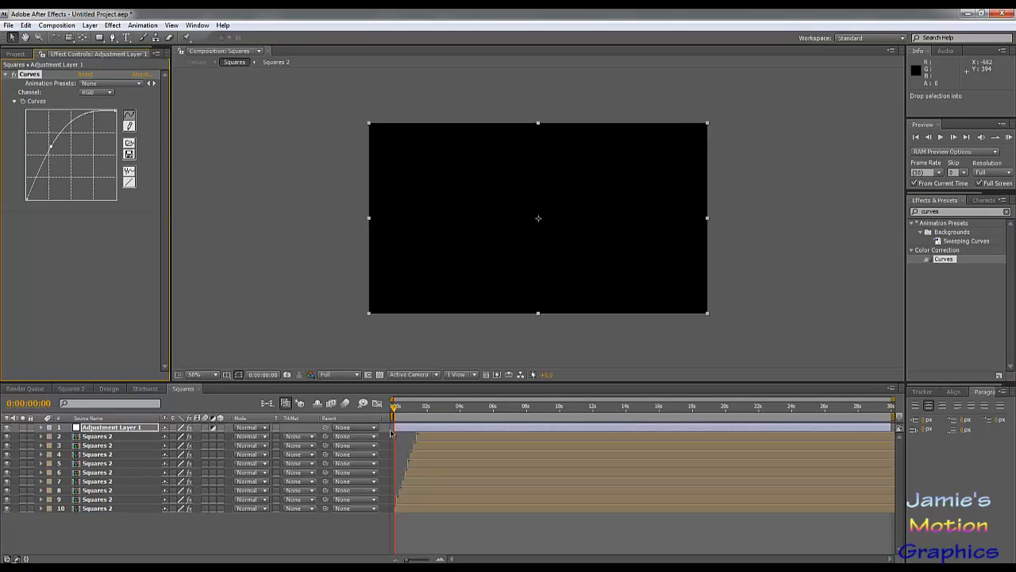
# Preview the Squares animation and compare the colours around 0:00:01:14 with the adjustment layer hidden and shown.
pyautogui.press('space')
pyautogui.moveTo(412, 417); pyautogui.dragTo(419, 417)
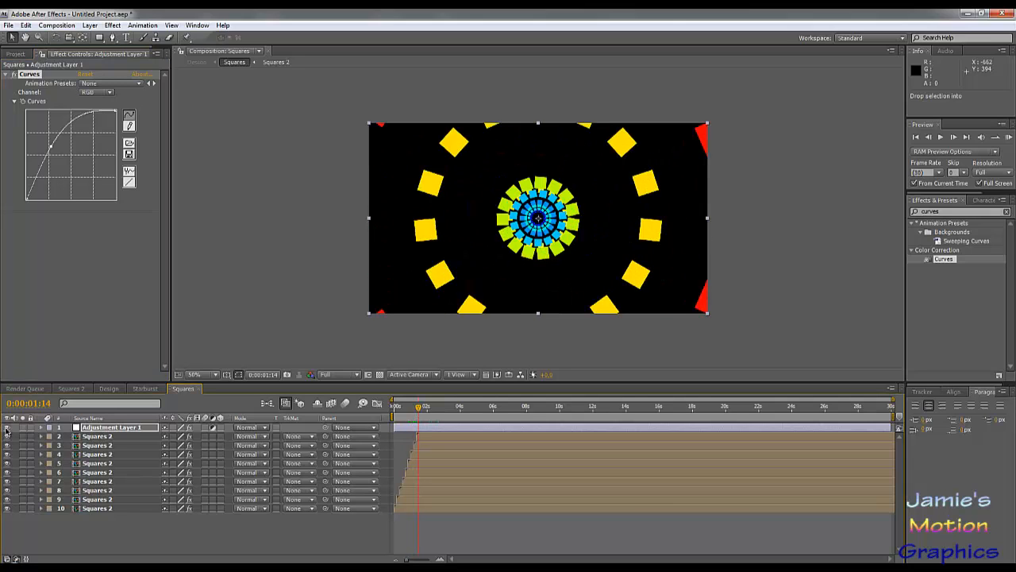
pyautogui.click(6, 428)
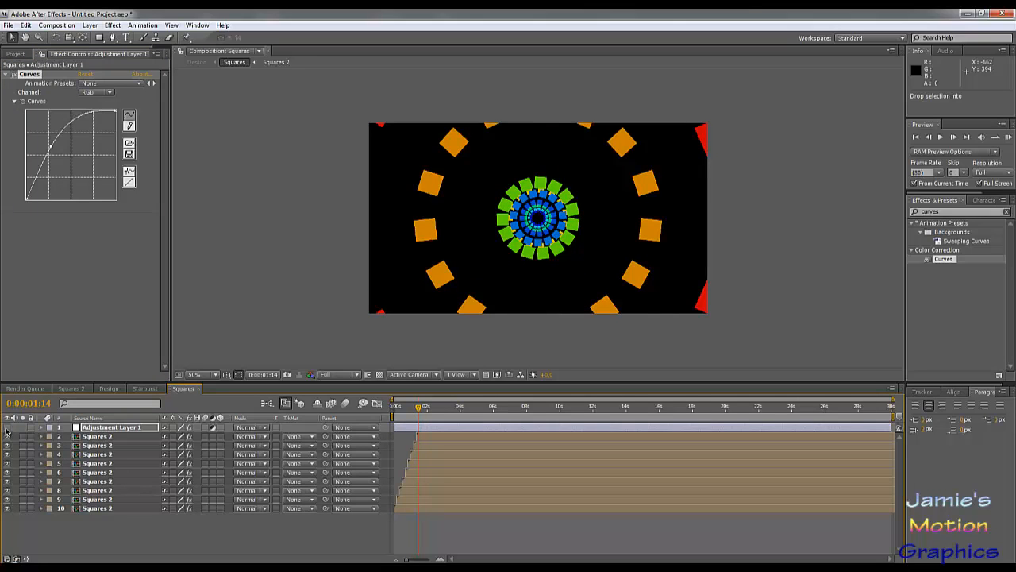
pyautogui.click(6, 428)
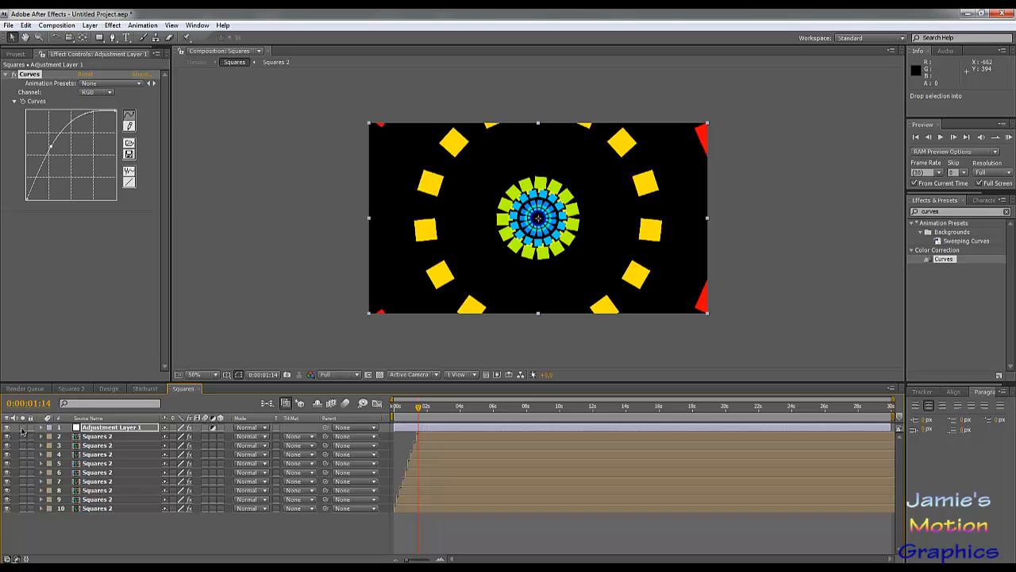
pyautogui.moveTo(433, 409); pyautogui.dragTo(414, 410)
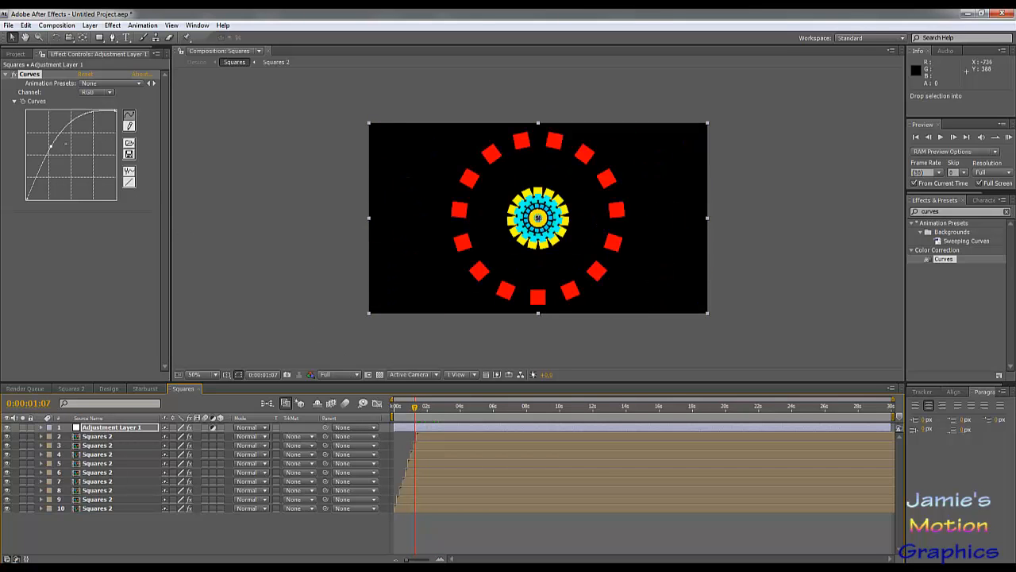
# Try pulling the adjustment layer's Curves point almost to the graph's left edge, check a nearby frame, and undo the change.
pyautogui.moveTo(50, 146); pyautogui.dragTo(28, 137)
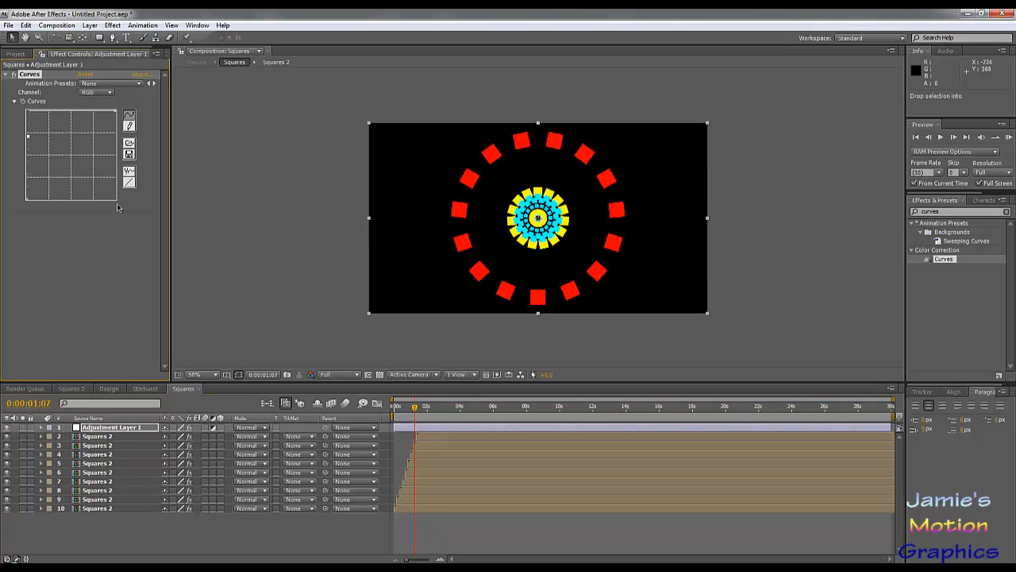
pyautogui.moveTo(415, 406); pyautogui.dragTo(415, 428)
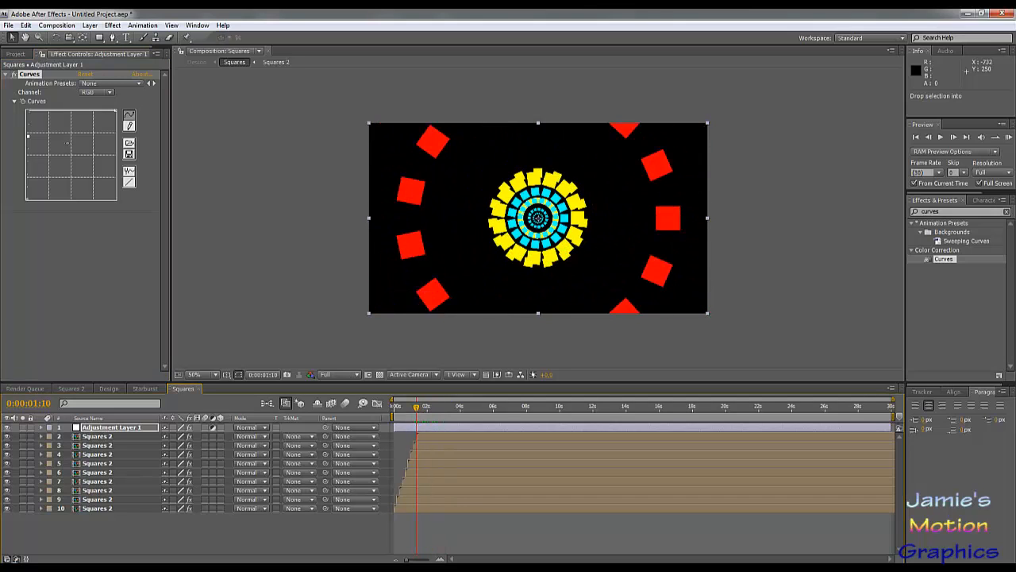
pyautogui.hotkey('ctrl', 'z')
# Return to 0:00:01:07, shift the adjustment layer's Curves point slightly down and toward the shadows, and preview the Squares composition.
pyautogui.press('pageup')
pyautogui.press('pageup')
pyautogui.press('pageup')
pyautogui.moveTo(50, 146); pyautogui.dragTo(46, 154)
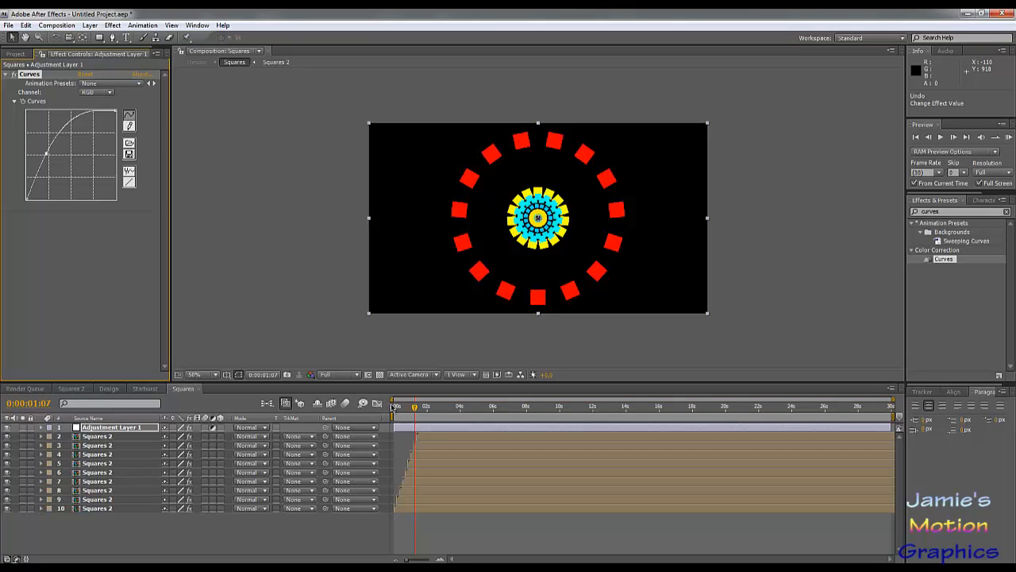
pyautogui.press('space')
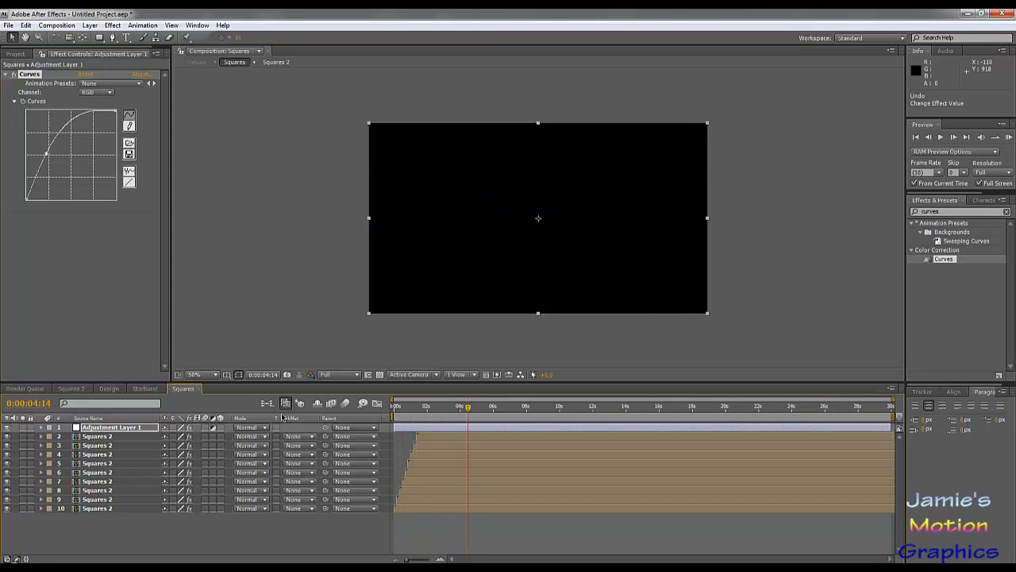
# Close the Starburst composition, return to Design at 0:00:00:08, and move the Squares layer above all the Starburst layers.
pyautogui.click(148, 389)
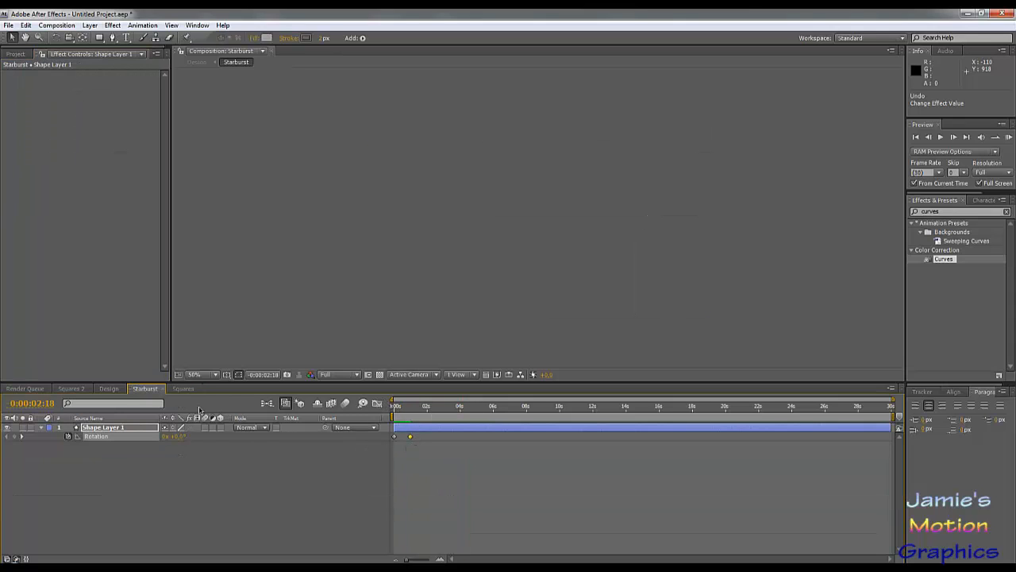
pyautogui.click(111, 389)
pyautogui.click(150, 389)
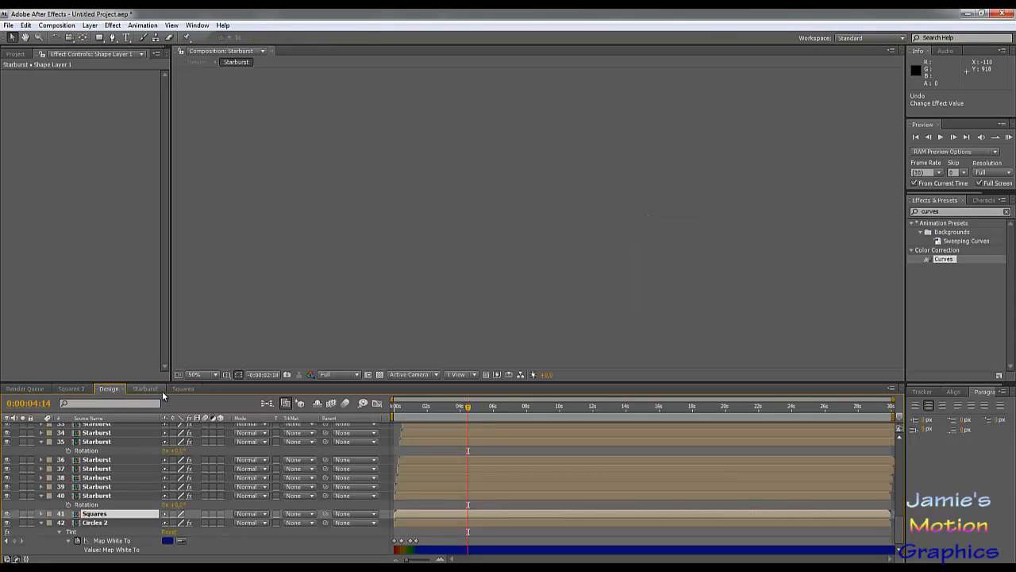
pyautogui.click(109, 388)
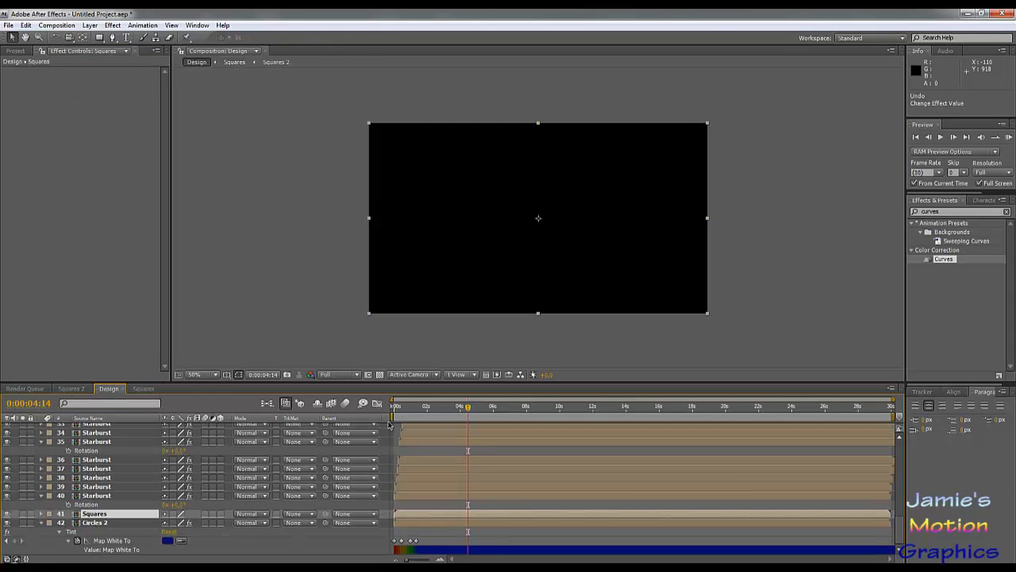
pyautogui.moveTo(410, 409); pyautogui.dragTo(398, 447)
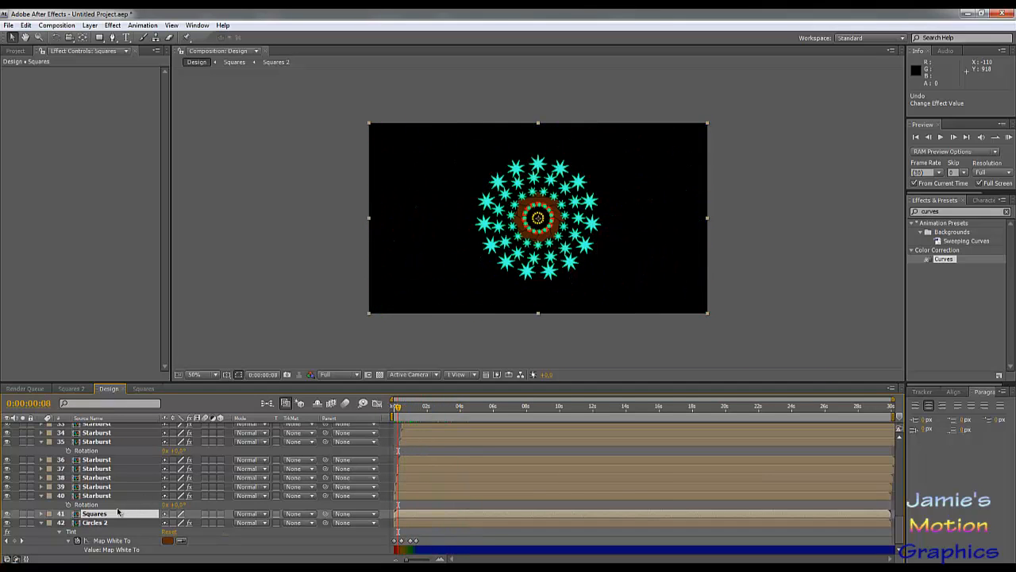
pyautogui.moveTo(106, 518); pyautogui.dragTo(109, 427)
# Select the 40 Starburst layers from layer 2 to layer 41 and pre-compose them with all attributes moved into the new composition.
pyautogui.click(109, 436)
pyautogui.scroll(-5, 119, 477)
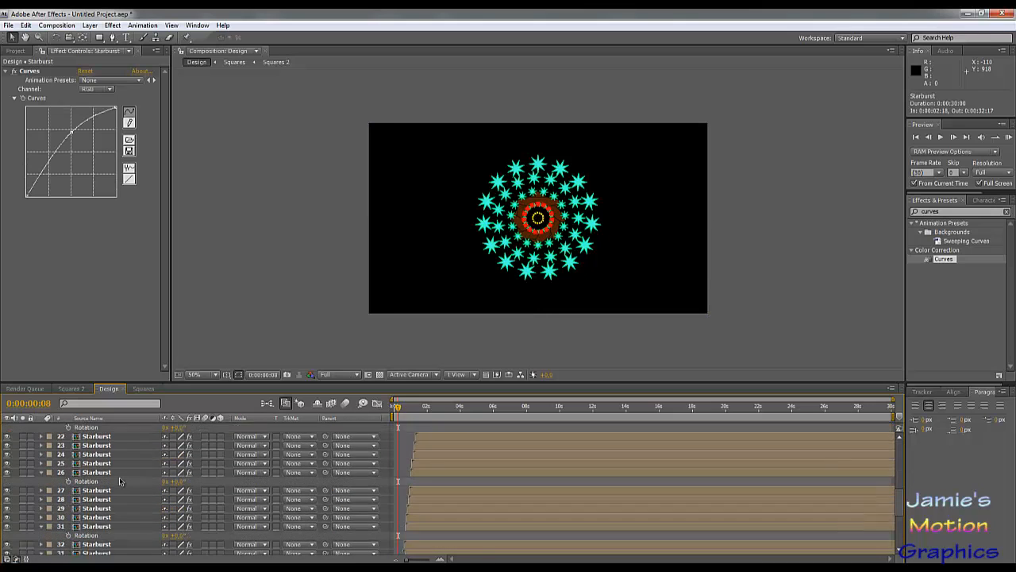
pyautogui.scroll(-3, 120, 481)
pyautogui.keyDown('shift'); pyautogui.click(108, 509); pyautogui.keyUp('shift')
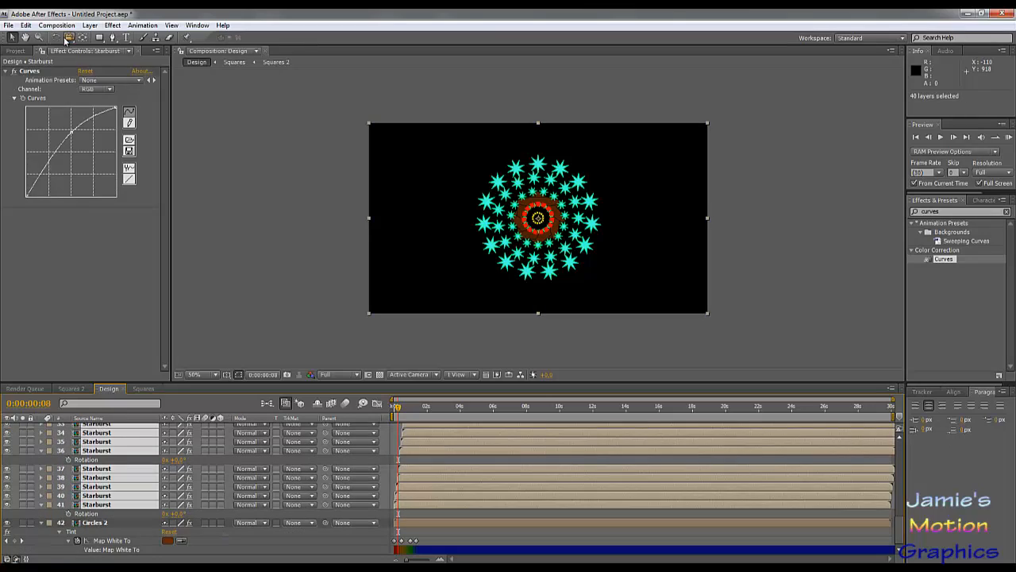
pyautogui.click(62, 25)
pyautogui.click(123, 405)
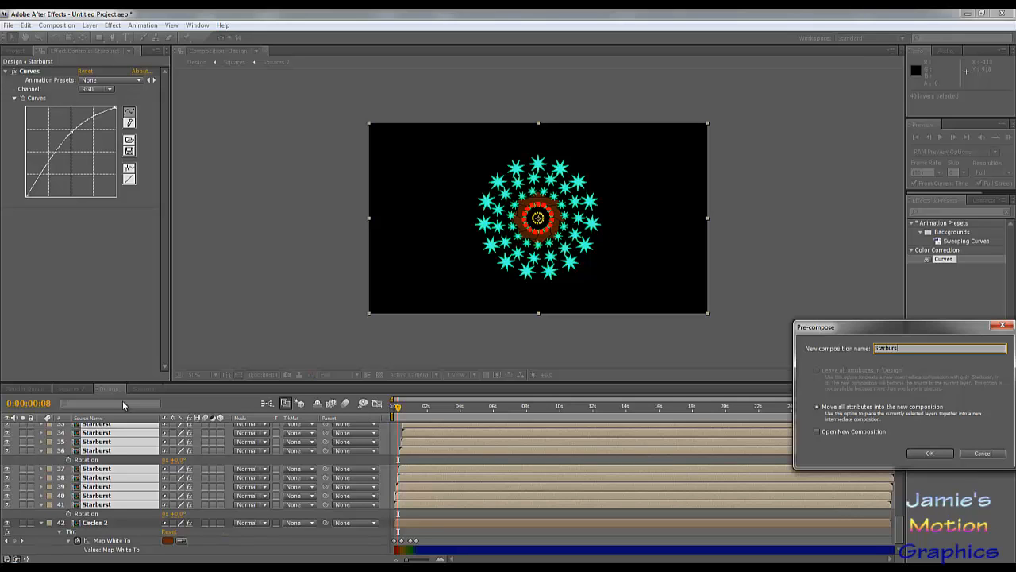
# Pre-compose the selected Starburst layers into a new composition named "Starburst Comp".
pyautogui.write('Starburst Comp')
pyautogui.press('Return')
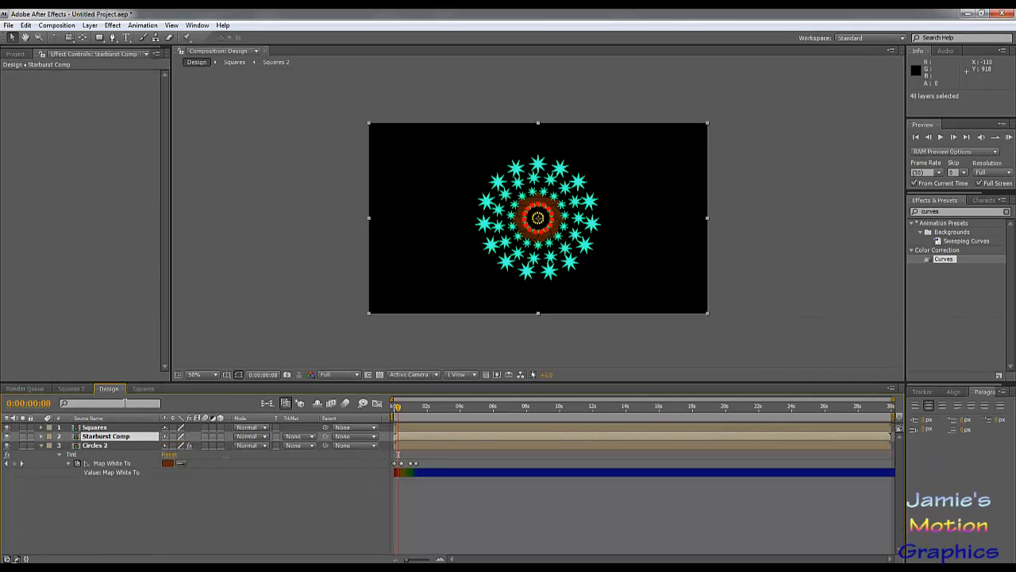
# Close the Squares composition and preview the Design animation with the timeline zoomed in to its first few seconds.
pyautogui.click(71, 389)
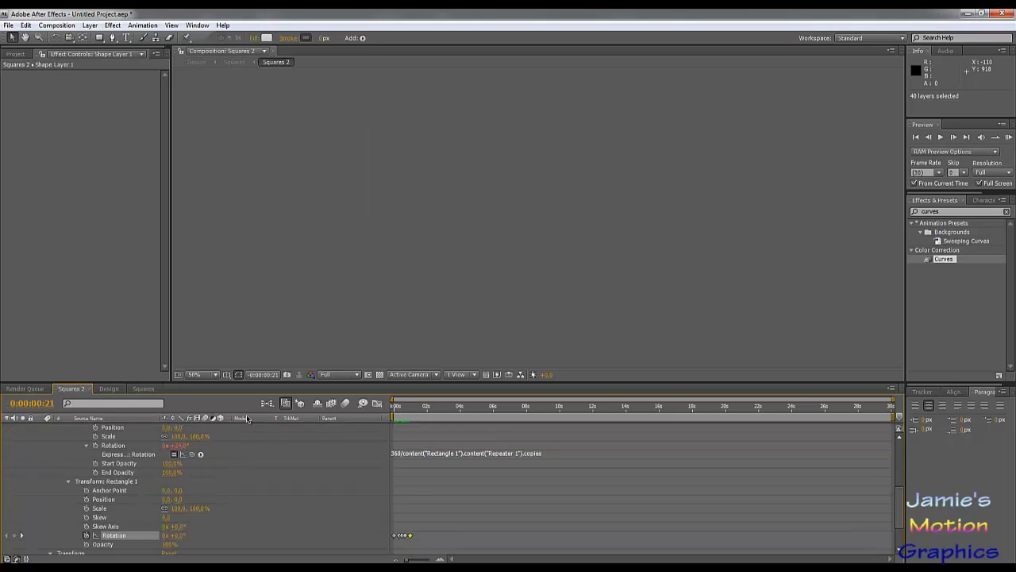
pyautogui.click(143, 388)
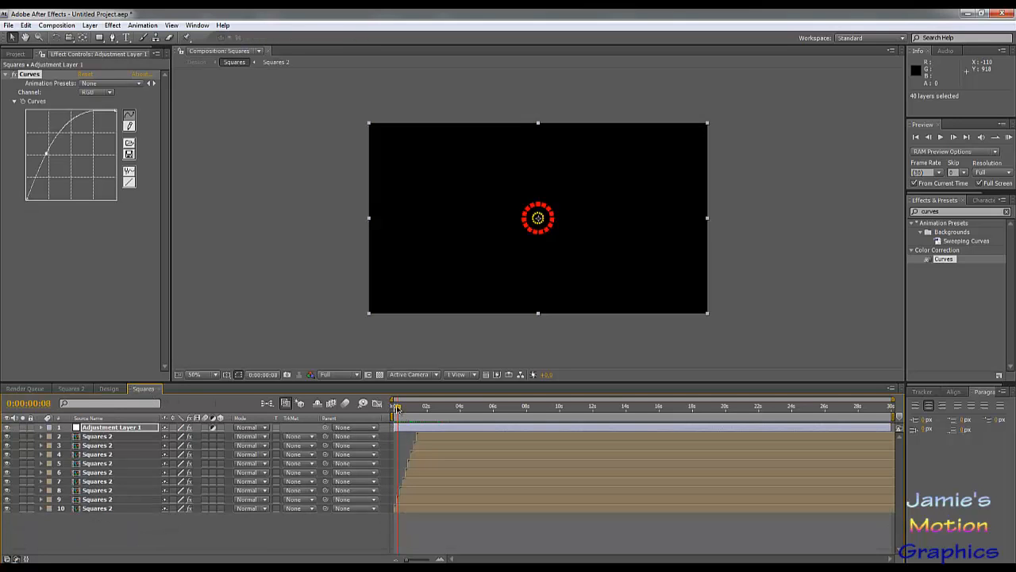
pyautogui.moveTo(397, 406); pyautogui.dragTo(394, 407)
pyautogui.click(109, 388)
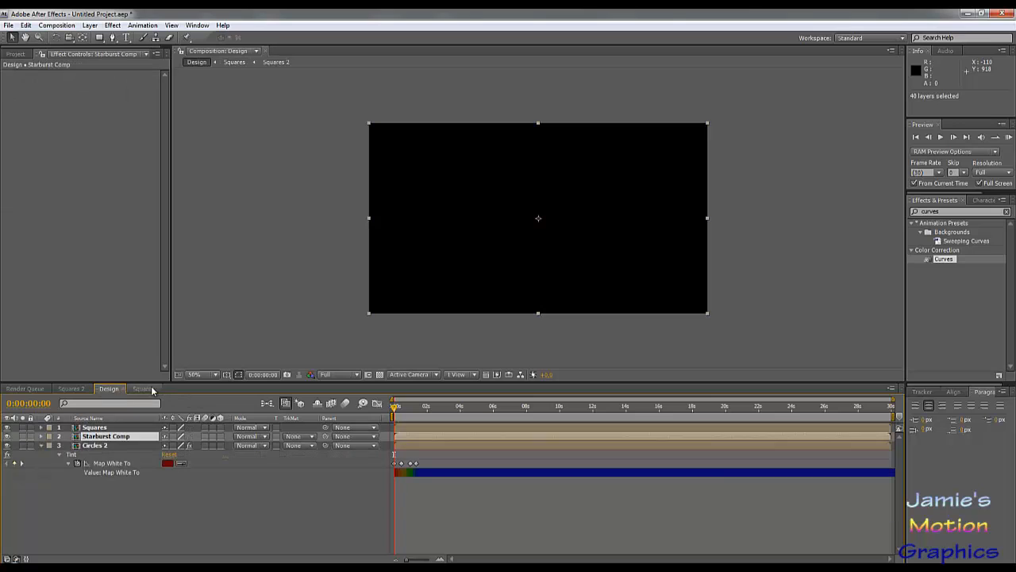
pyautogui.click(156, 389)
pyautogui.click(156, 388)
pyautogui.moveTo(397, 409); pyautogui.dragTo(403, 410)
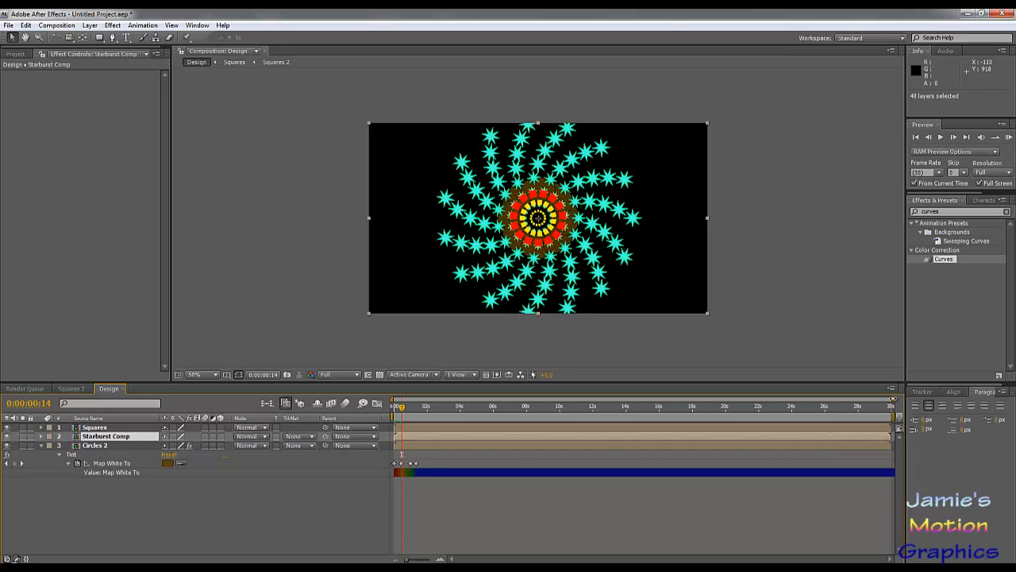
pyautogui.moveTo(892, 399); pyautogui.dragTo(514, 452)
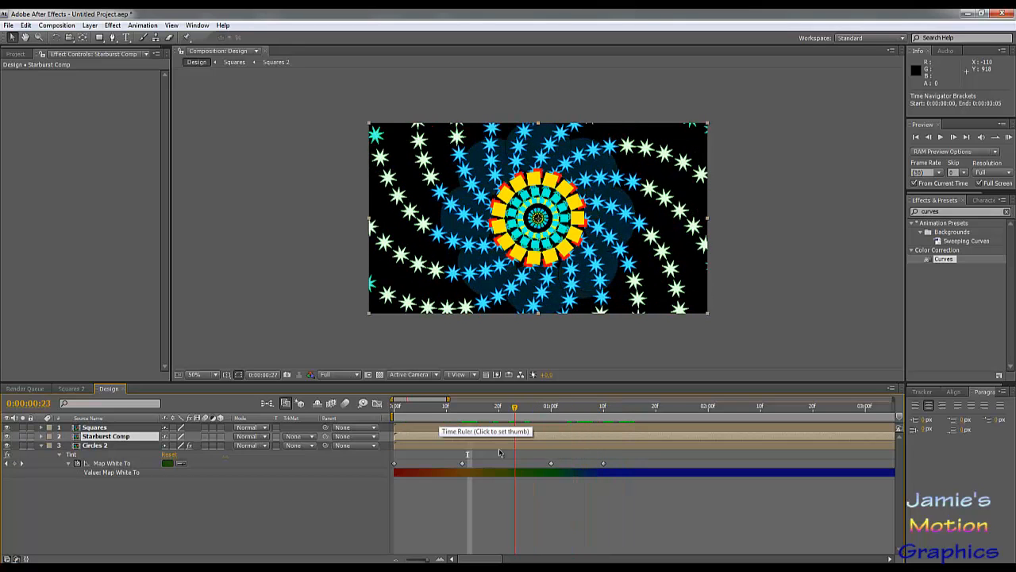
# In the Squares 2 composition, add a starting Rotation keyframe to Shape Layer 1 at 0:00:00:00.
pyautogui.click(113, 441)
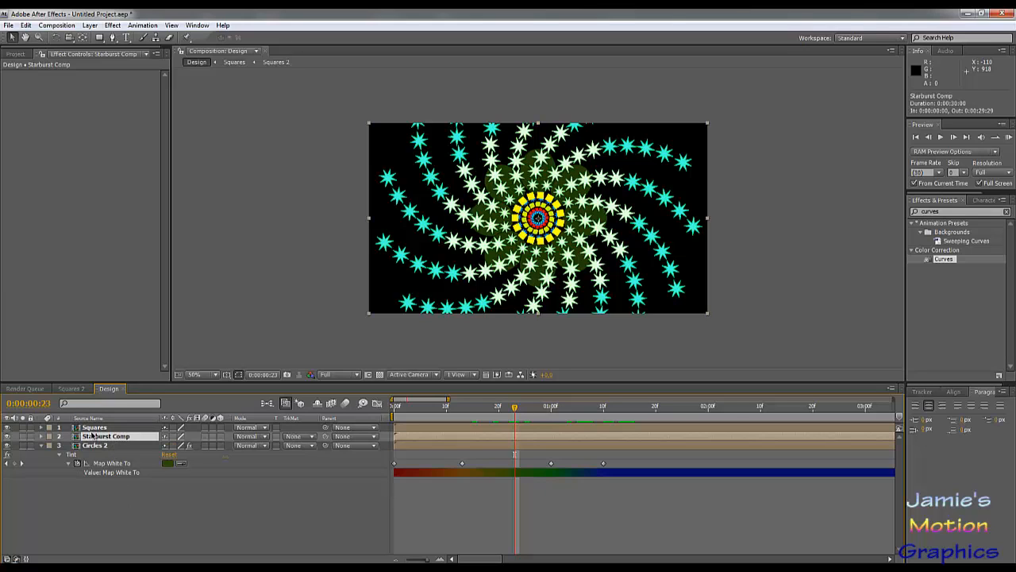
pyautogui.doubleClick(94, 428)
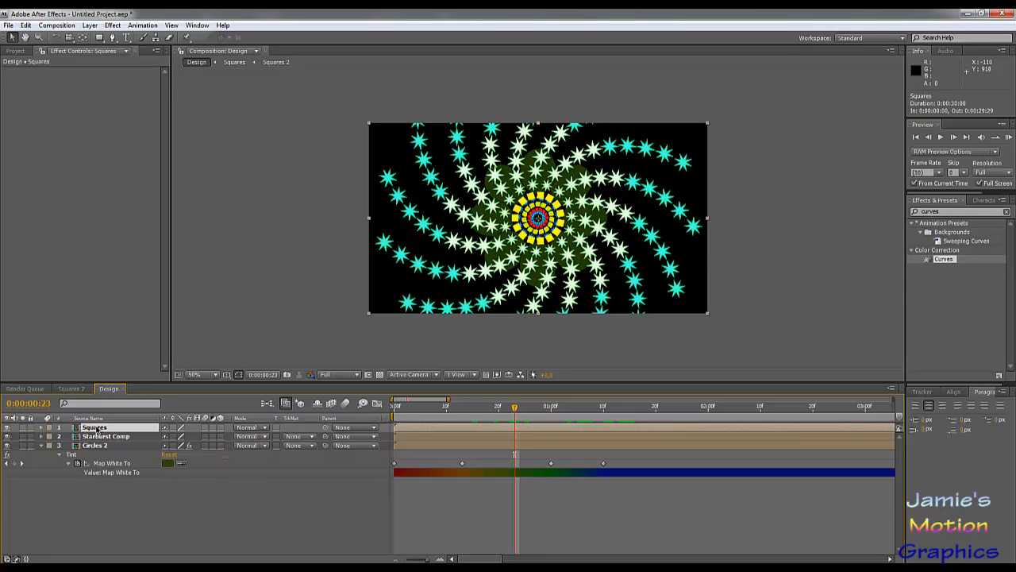
pyautogui.doubleClick(104, 440)
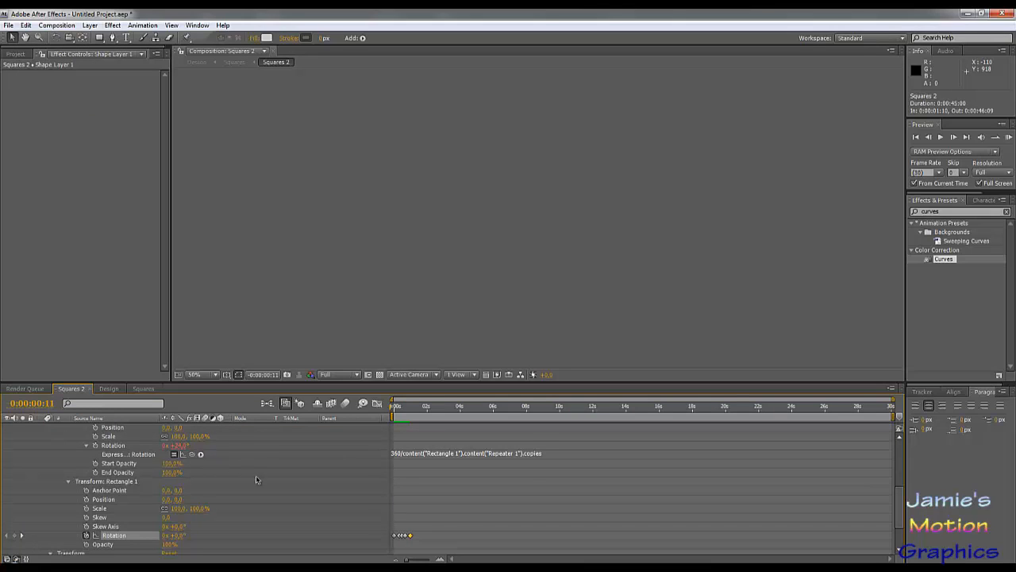
pyautogui.press('u')
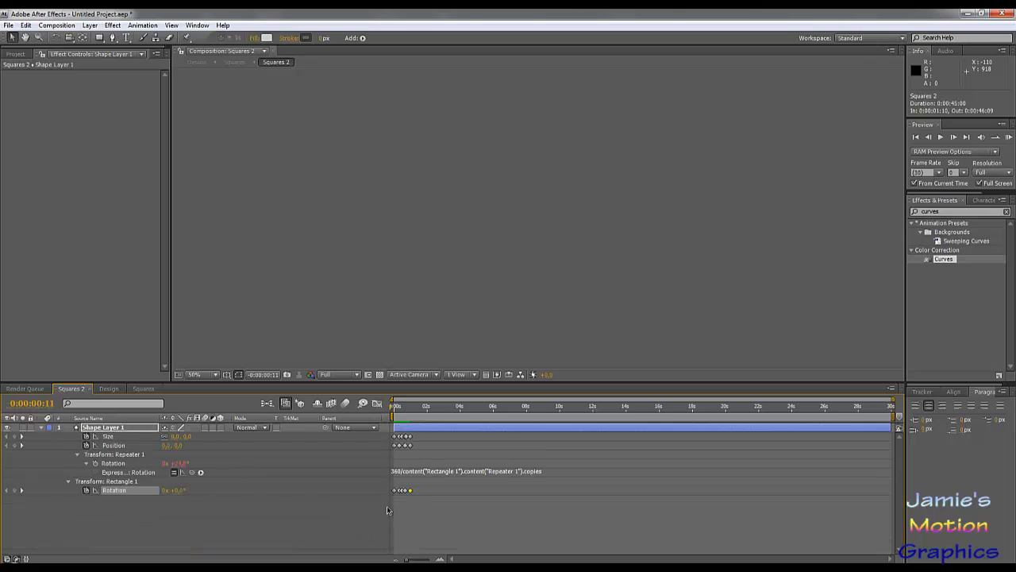
pyautogui.press('r')
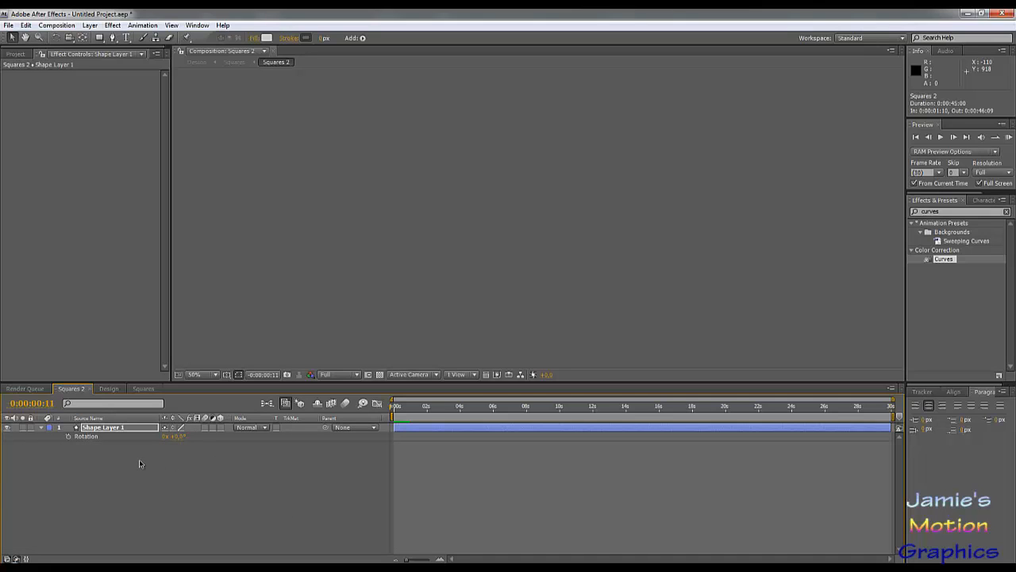
pyautogui.moveTo(426, 413); pyautogui.dragTo(325, 413)
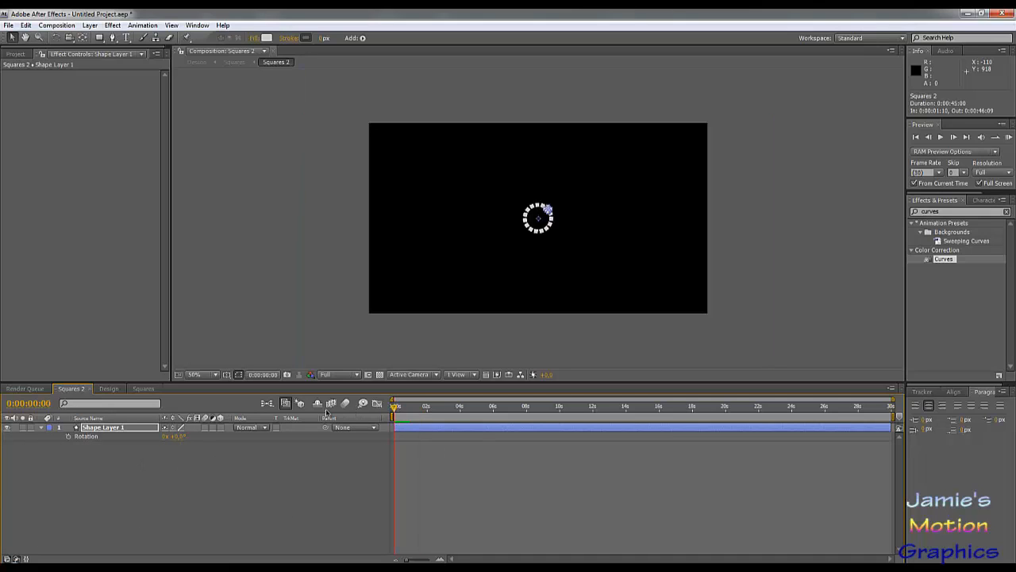
pyautogui.click(68, 437)
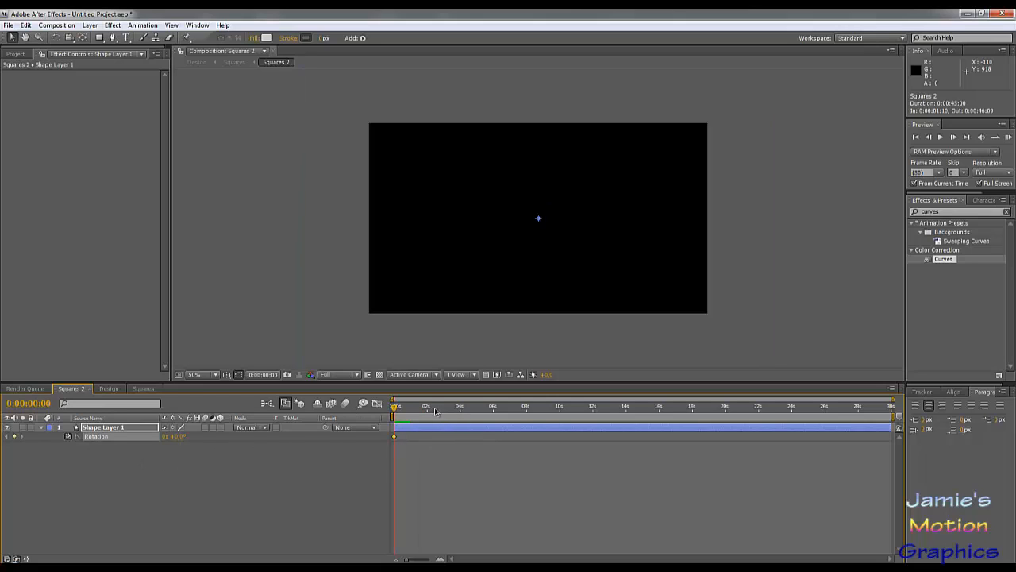
# Set Shape Layer 1's Rotation to 90° at 0:00:01:00.
pyautogui.moveTo(412, 412); pyautogui.dragTo(409, 412)
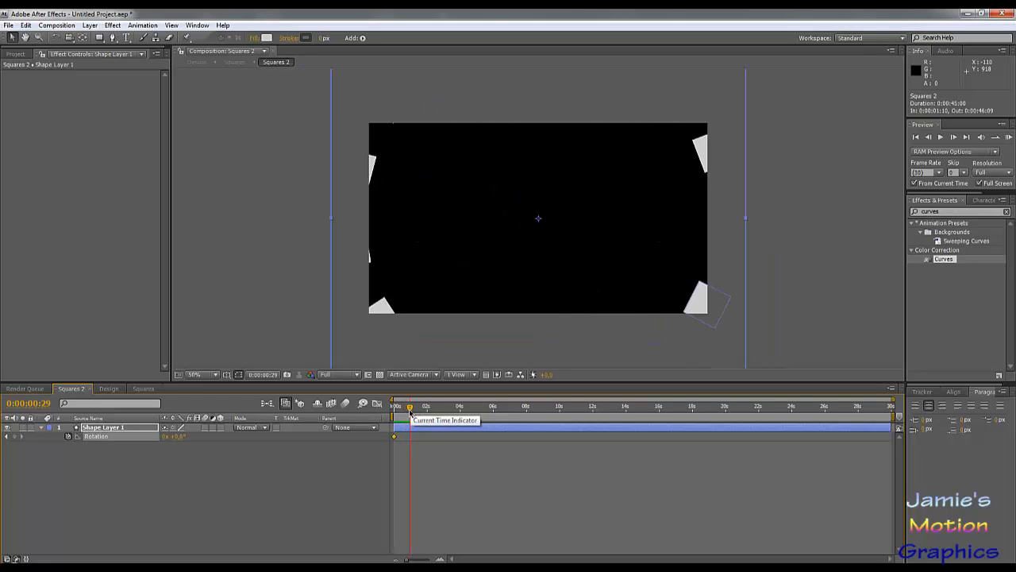
pyautogui.click(953, 138)
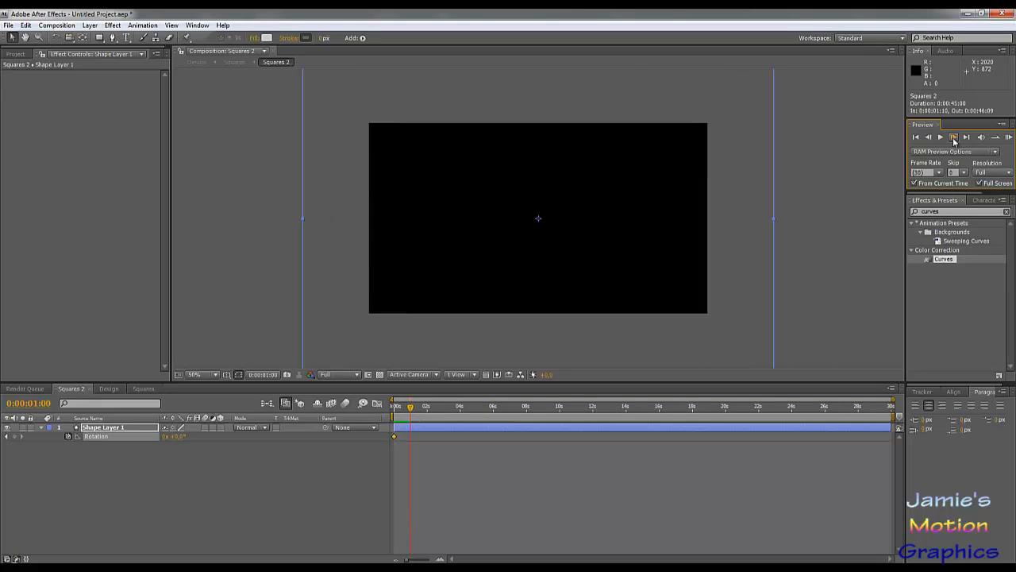
pyautogui.click(178, 436)
pyautogui.write('90')
pyautogui.press('Return')
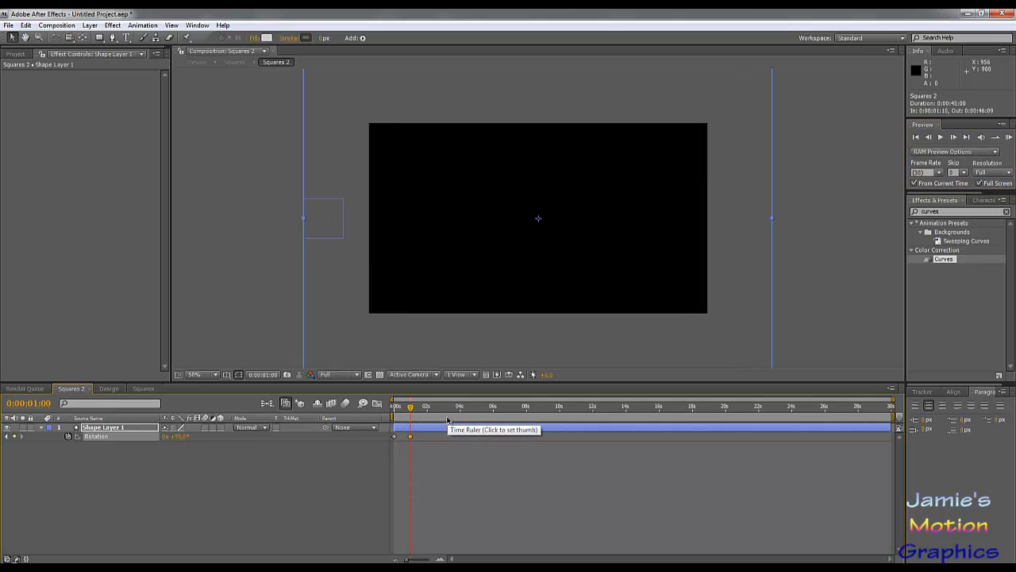
# Scrub and play the Design composition to examine how the squares rotate together with the starbursts and circles.
pyautogui.click(111, 389)
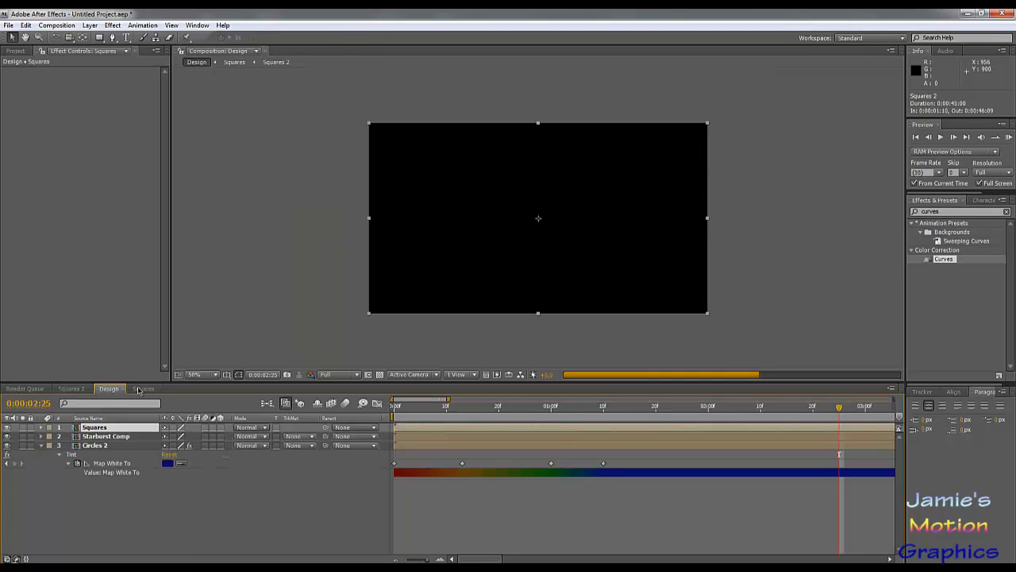
pyautogui.click(141, 389)
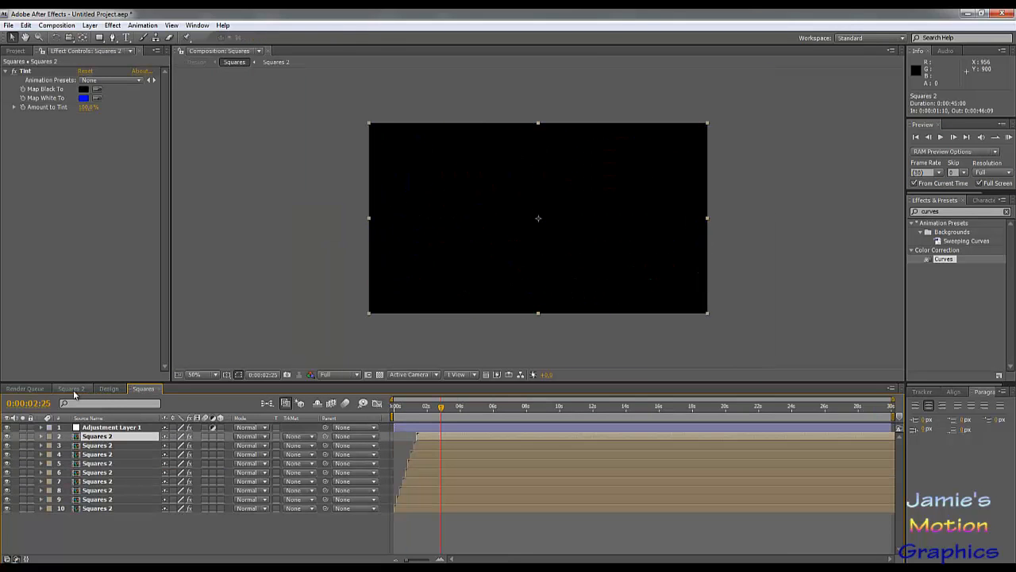
pyautogui.click(71, 389)
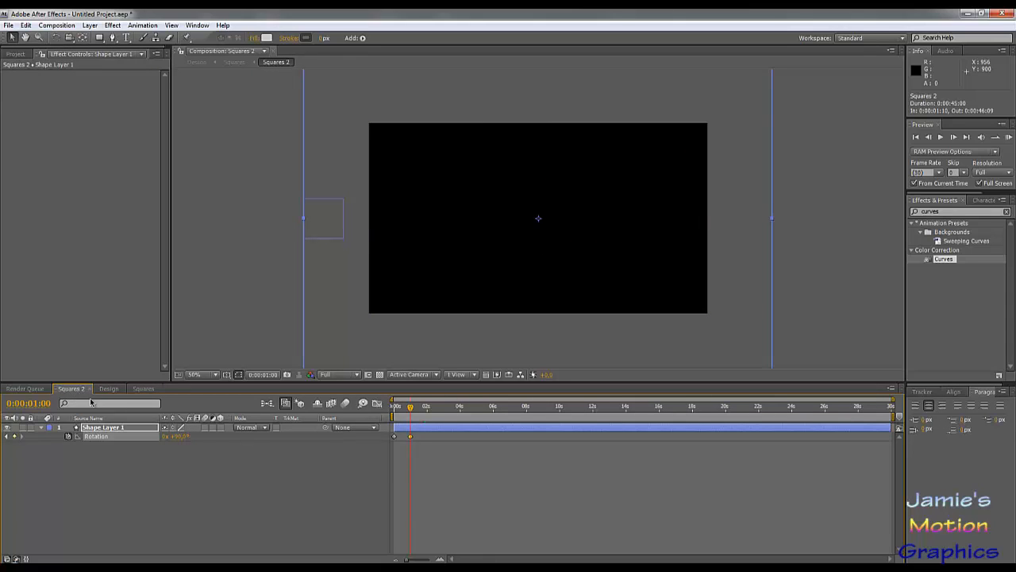
pyautogui.click(143, 389)
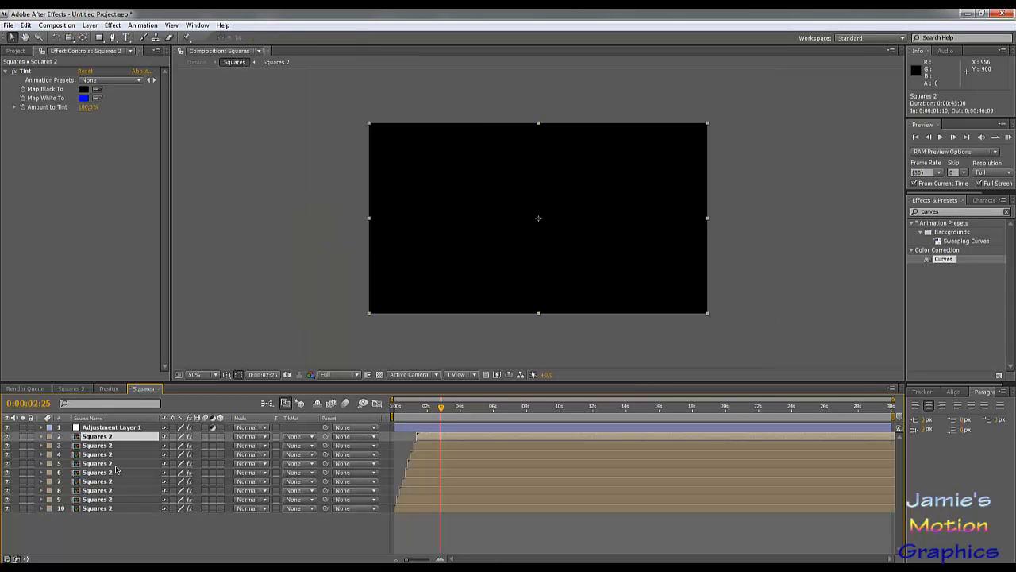
pyautogui.click(110, 389)
pyautogui.moveTo(445, 411); pyautogui.dragTo(782, 455)
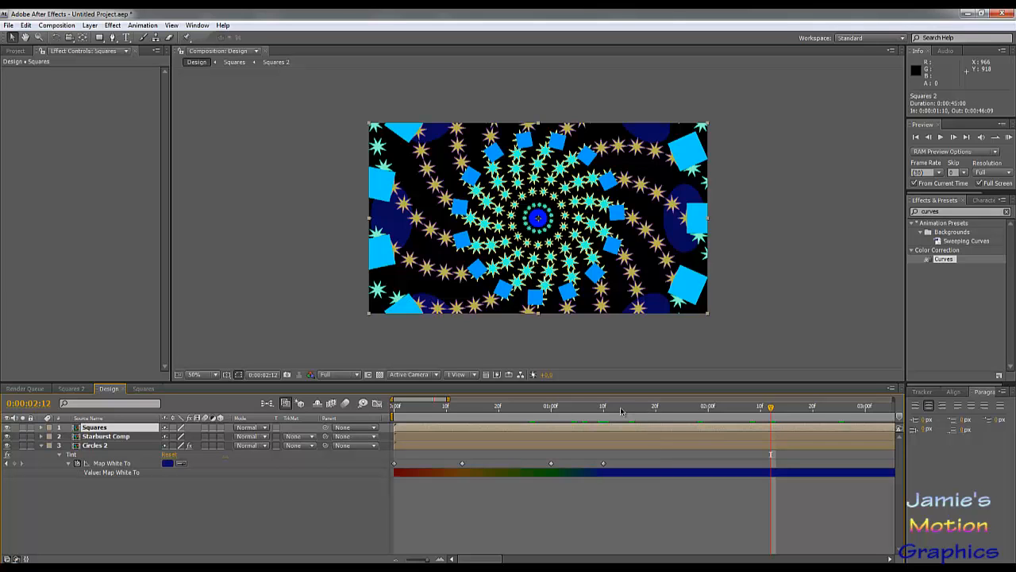
pyautogui.moveTo(621, 410); pyautogui.dragTo(578, 474)
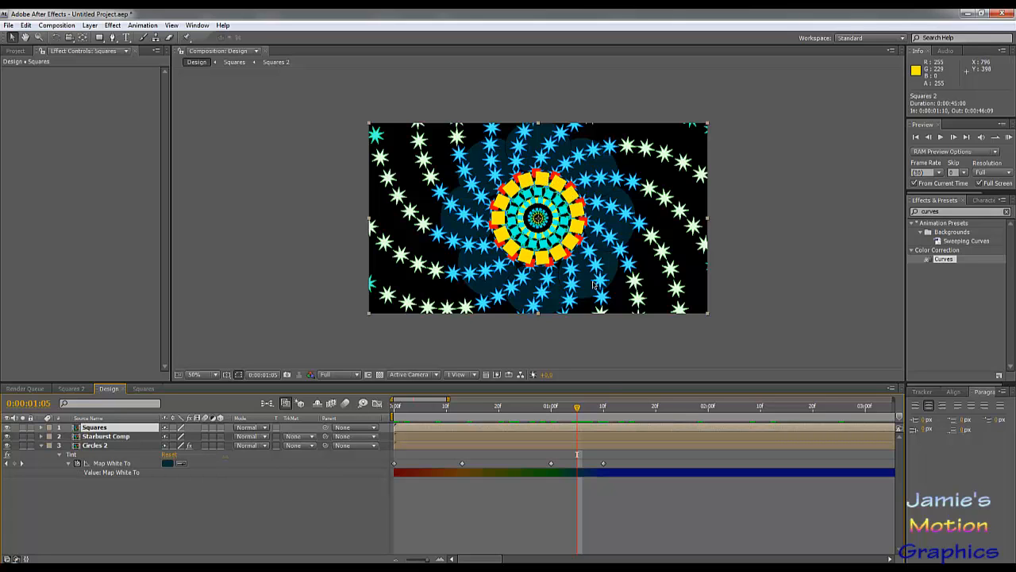
pyautogui.moveTo(579, 409); pyautogui.dragTo(372, 406)
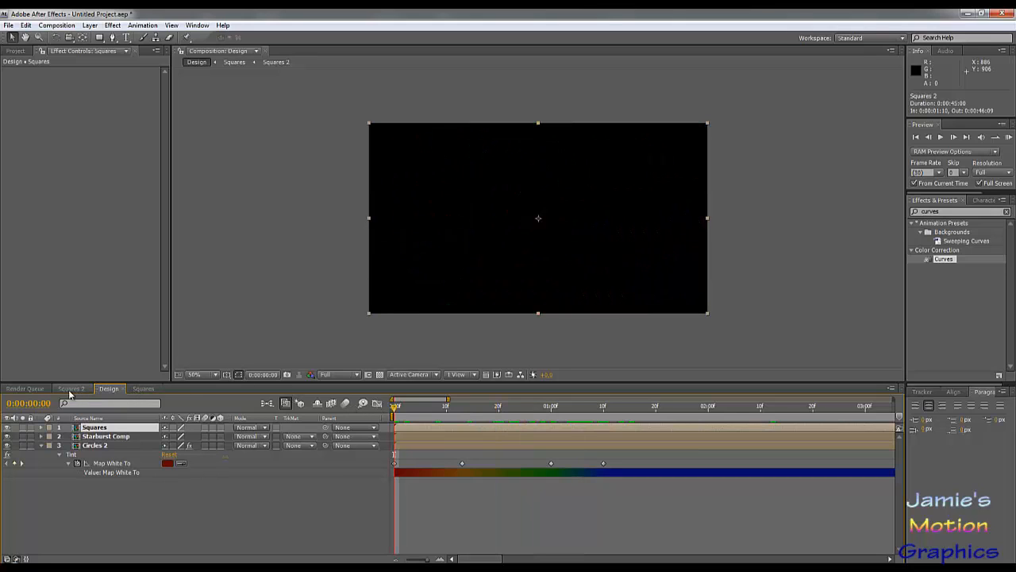
pyautogui.click(15, 51)
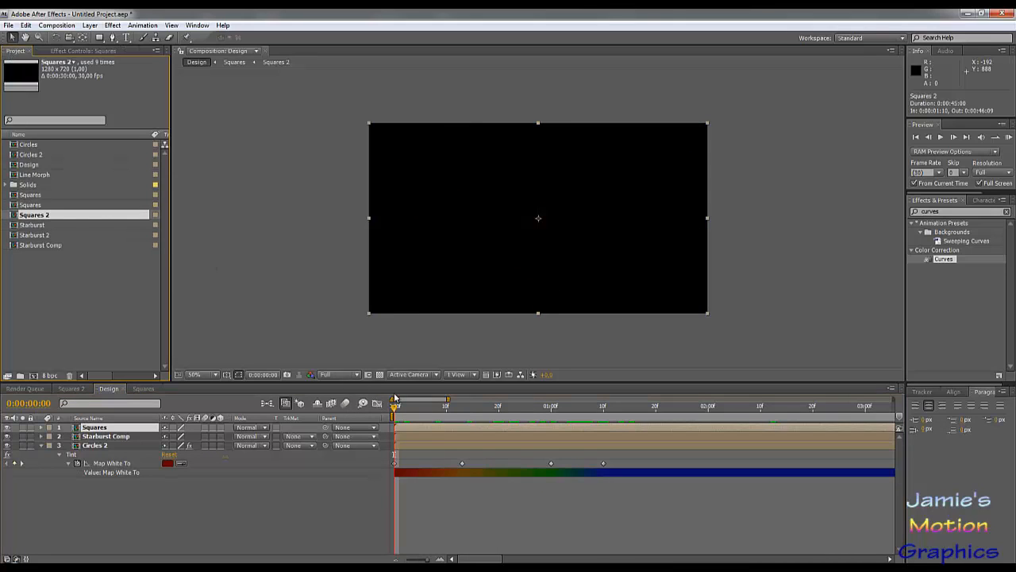
pyautogui.moveTo(401, 408); pyautogui.dragTo(711, 496)
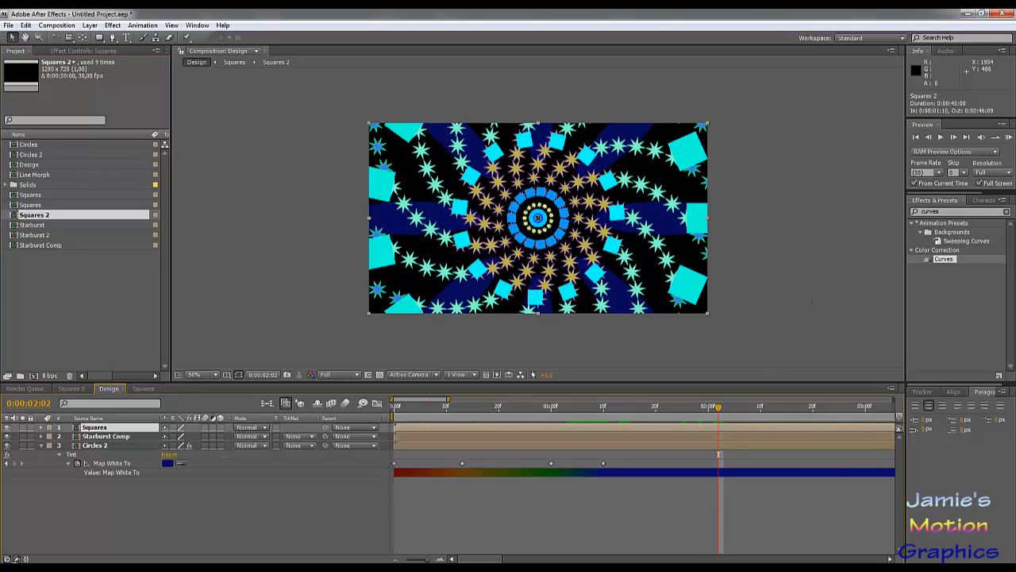
pyautogui.click(941, 137)
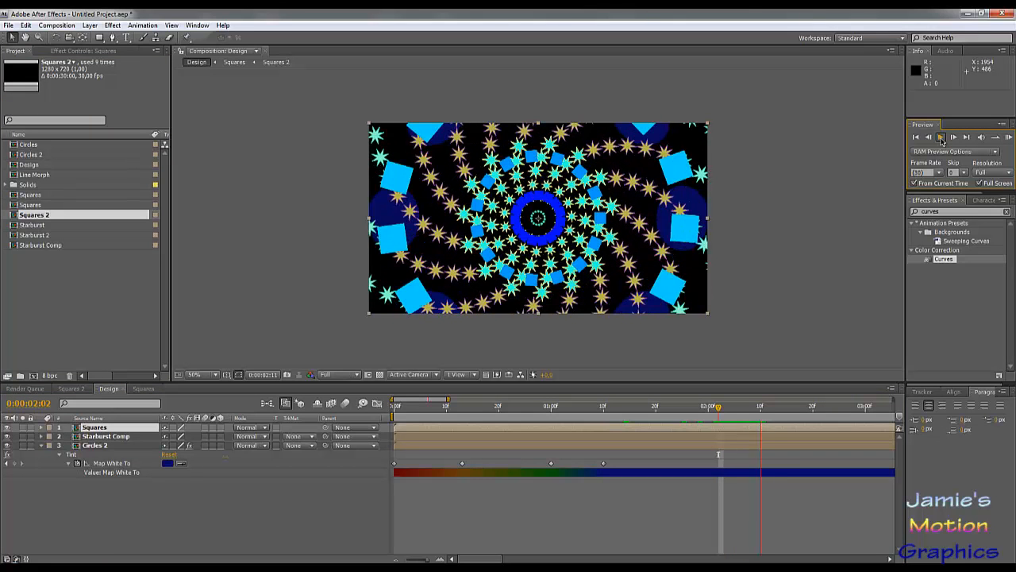
pyautogui.click(941, 137)
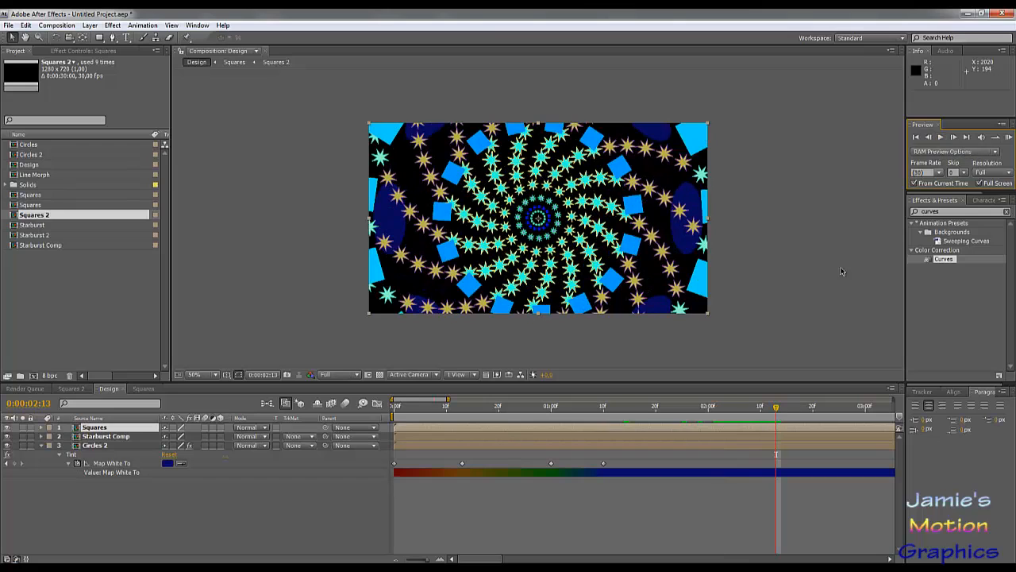
# Add the Line Morph composition as the top layer of Design, starting at 0:00:02:10, and preview it.
pyautogui.click(761, 412)
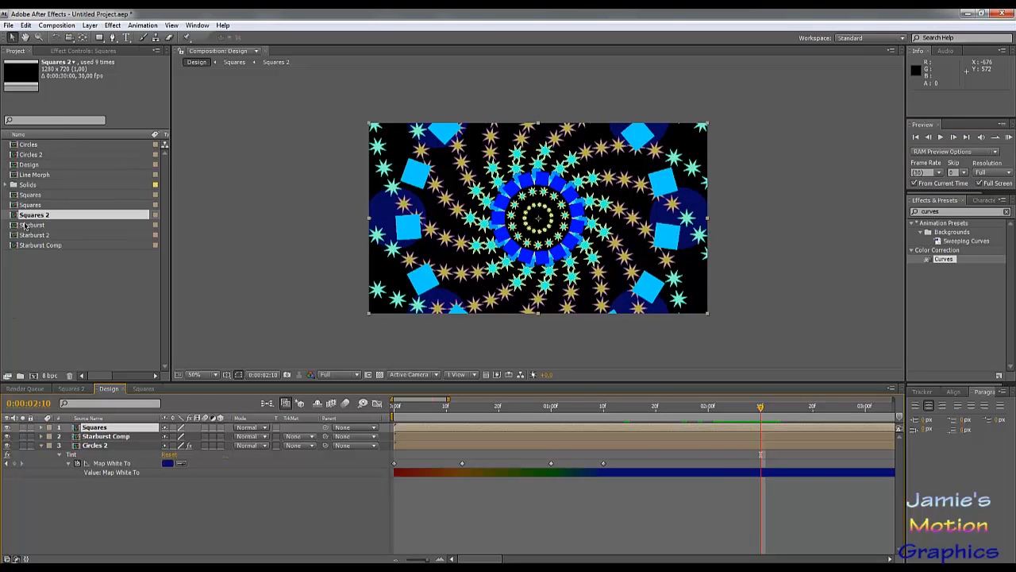
pyautogui.click(36, 156)
pyautogui.click(40, 165)
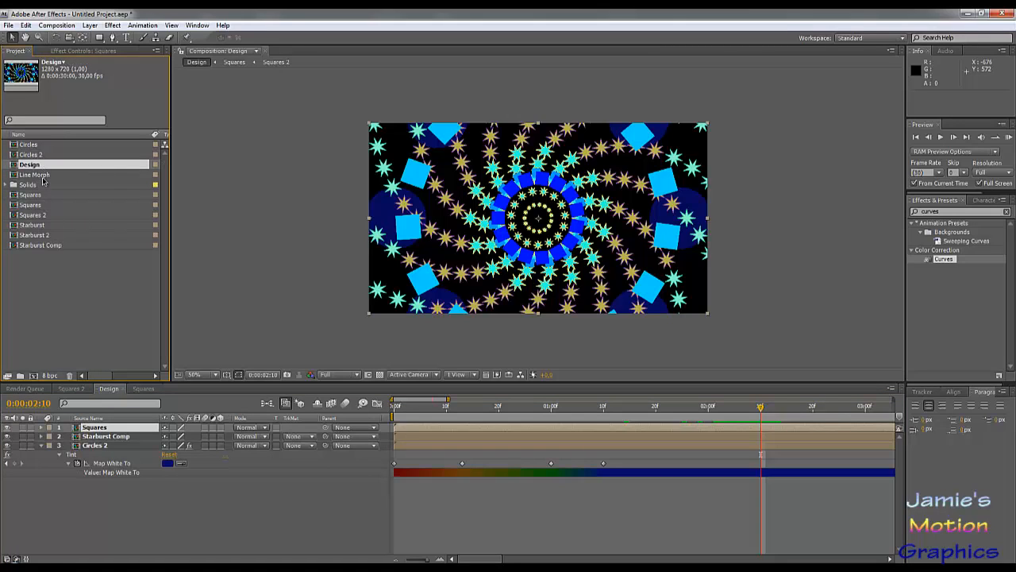
pyautogui.moveTo(43, 177); pyautogui.dragTo(125, 428)
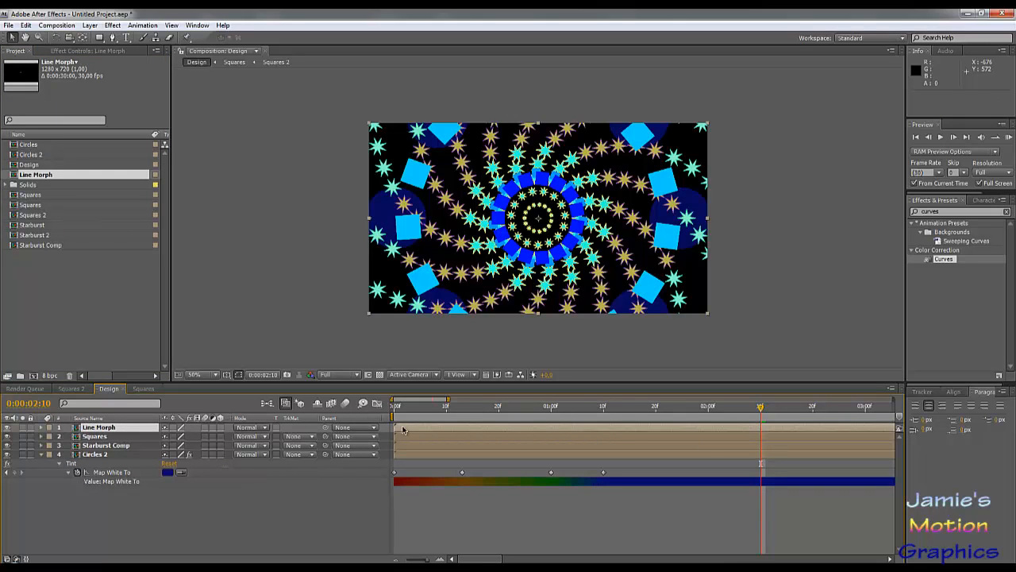
pyautogui.moveTo(403, 429); pyautogui.dragTo(768, 450)
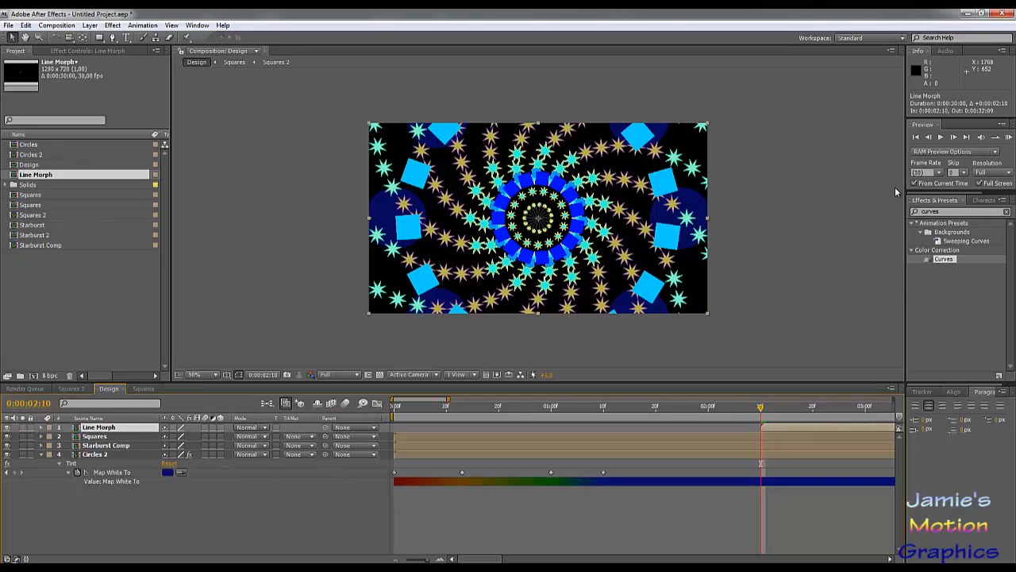
pyautogui.click(941, 137)
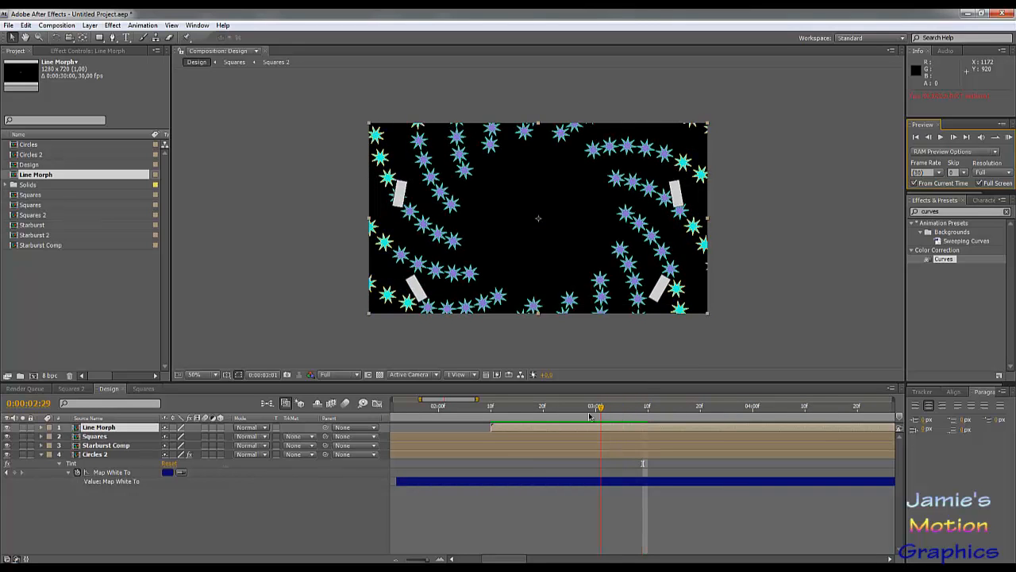
# Return to 0:00:02:10 and duplicate the Line Morph layer until there are 13 Line Morph layers.
pyautogui.moveTo(632, 426); pyautogui.dragTo(492, 433)
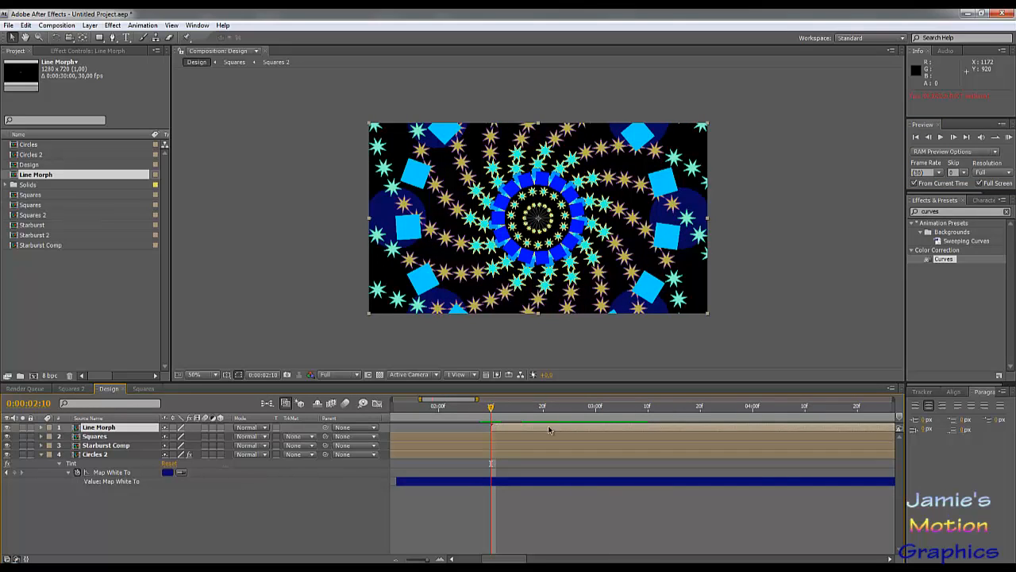
pyautogui.hotkey('ctrl', 'd')
pyautogui.hotkey('ctrl', 'd')
pyautogui.hotkey('ctrl', 'd')
pyautogui.hotkey('ctrl', 'd')
pyautogui.hotkey('ctrl', 'd')
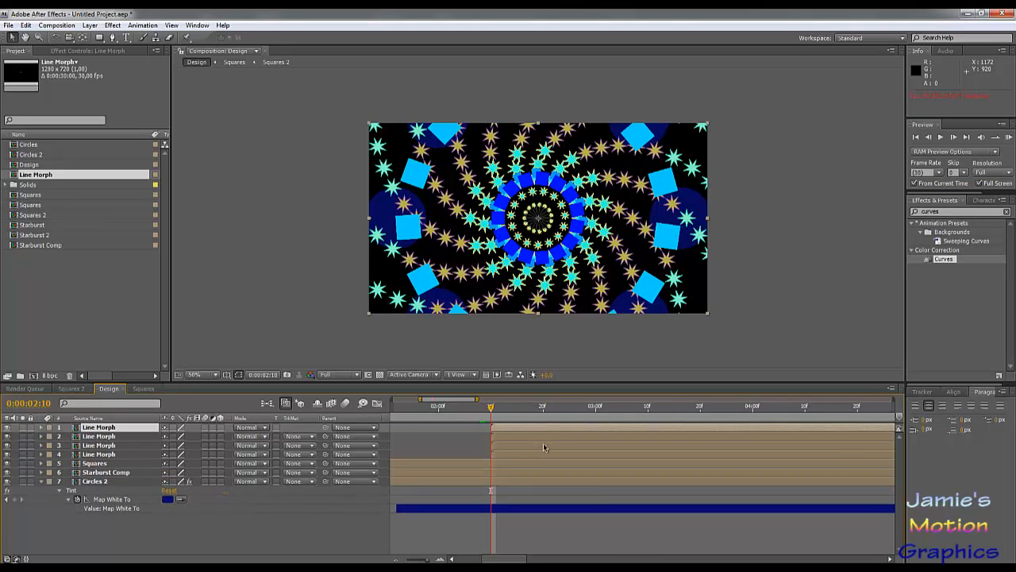
pyautogui.hotkey('ctrl', 'd')
pyautogui.hotkey('ctrl', 'd')
pyautogui.hotkey('ctrl', 'd')
pyautogui.hotkey('ctrl', 'd')
pyautogui.hotkey('ctrl', 'd')
pyautogui.hotkey('ctrl', 'd')
pyautogui.hotkey('ctrl', 'd')
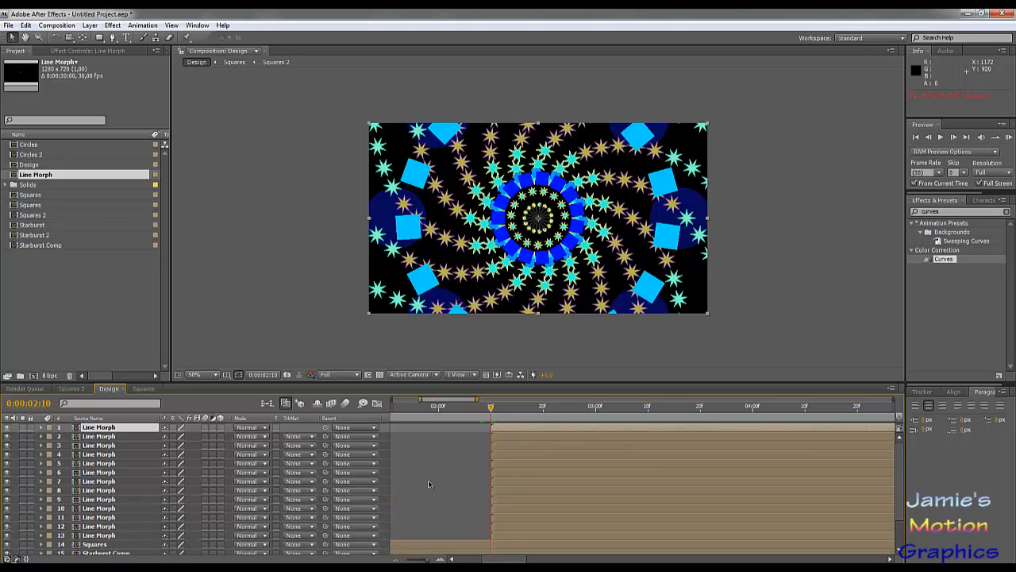
# Duplicate Line Morph until there are 15 layers and sequence them with overlap, each starting four frames after the previous one.
pyautogui.hotkey('ctrl', 'd')
pyautogui.hotkey('ctrl', 'd')
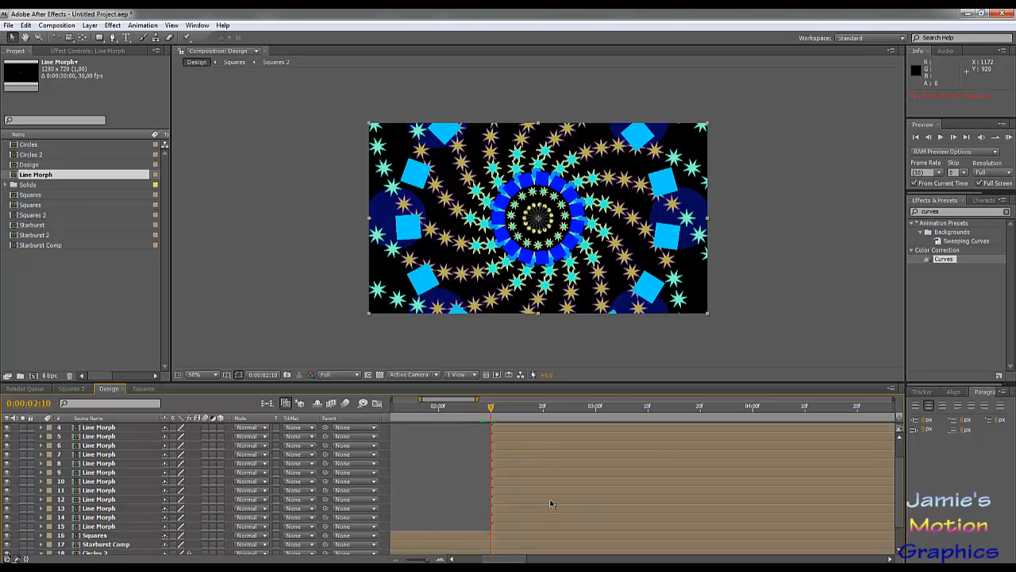
pyautogui.scroll(-3, 516, 500)
pyautogui.keyDown('shift'); pyautogui.click(496, 496); pyautogui.keyUp('shift')
pyautogui.rightClick(505, 495)
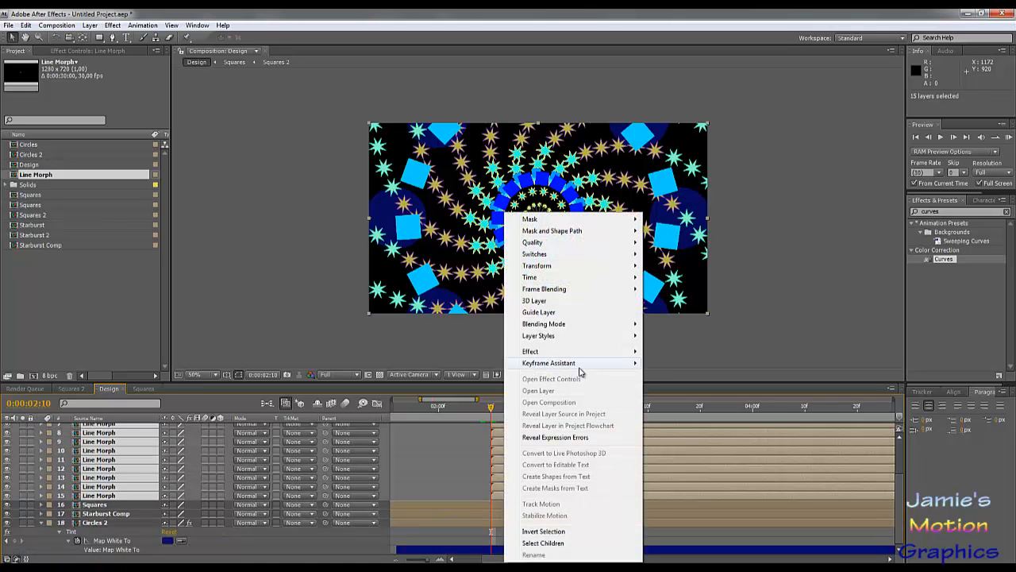
pyautogui.moveTo(579, 370)
pyautogui.click(696, 443)
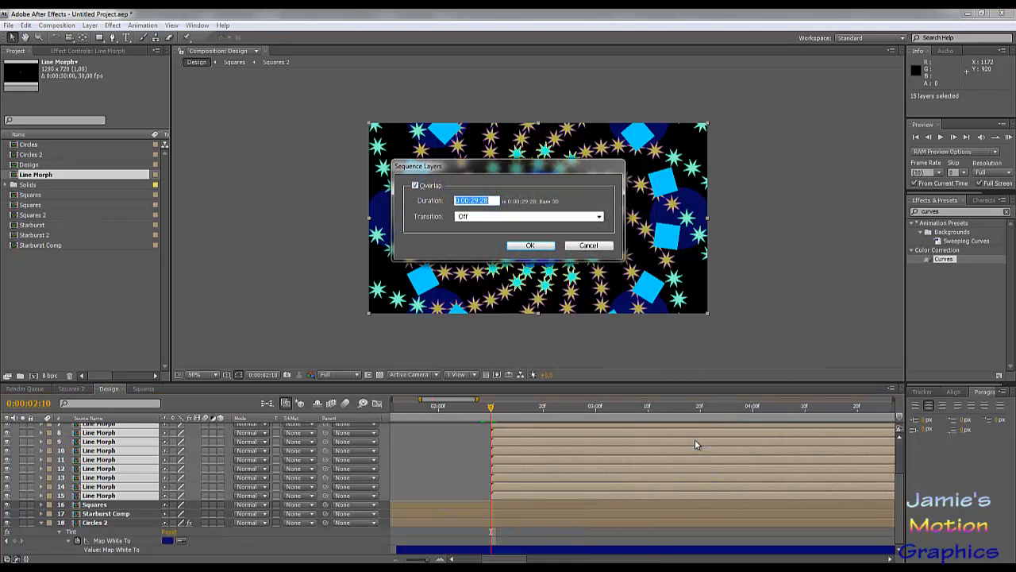
pyautogui.click(484, 200)
pyautogui.click(533, 245)
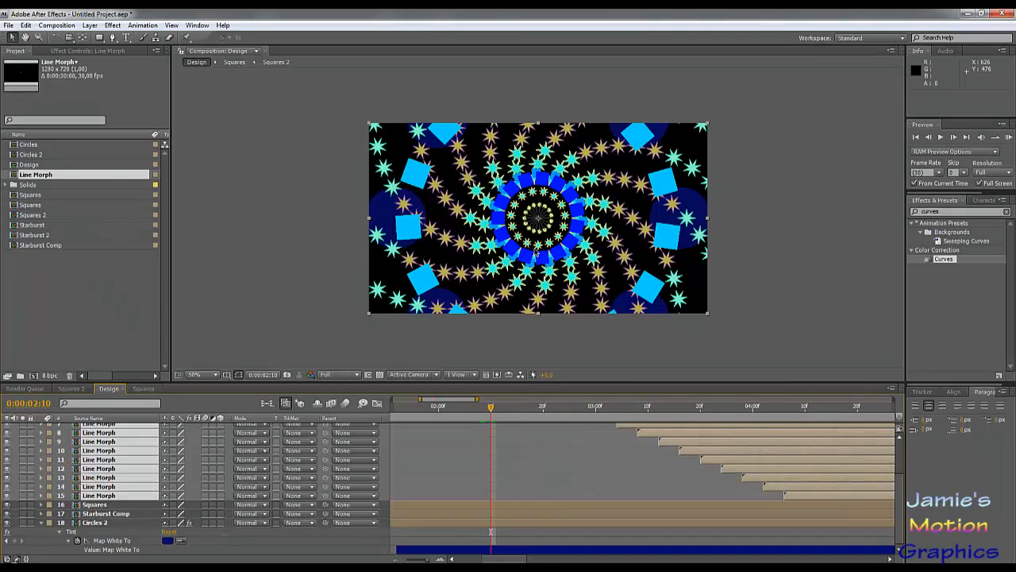
pyautogui.scroll(5, 577, 449)
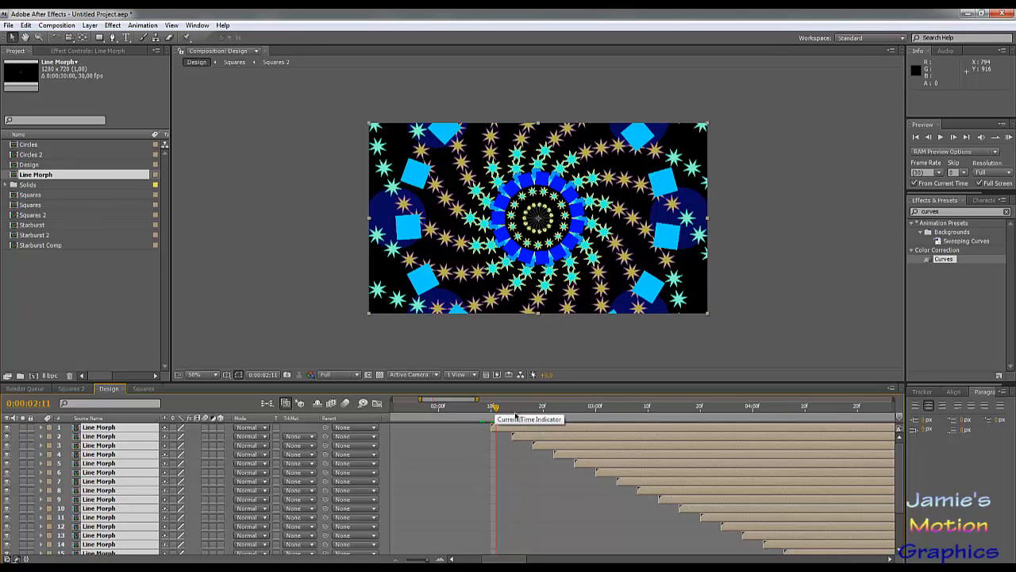
pyautogui.moveTo(492, 418); pyautogui.dragTo(679, 432)
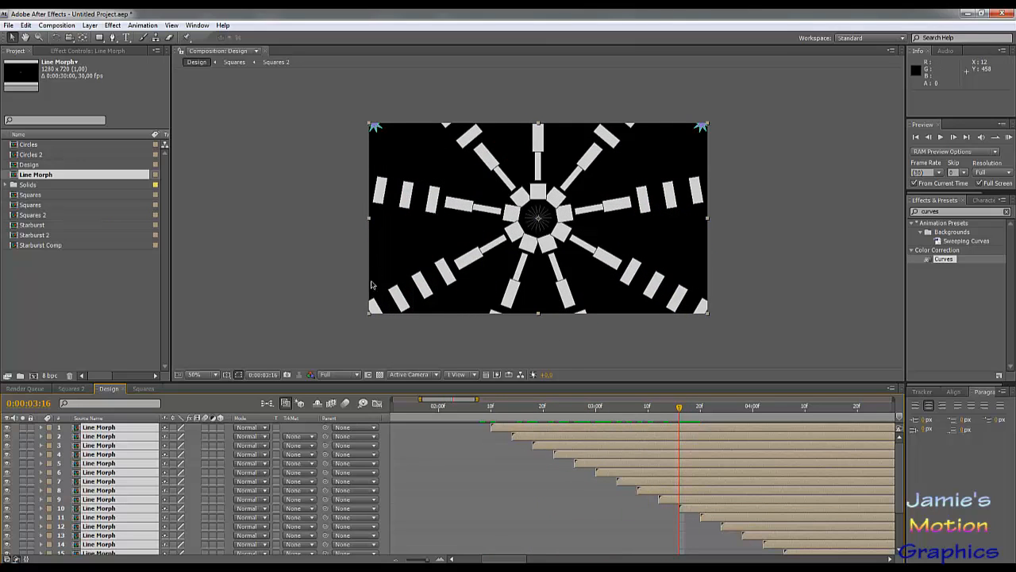
# In the Line Morph composition, set Shape Layer 1's Size to 0, 200 at 0:00:00:22.
pyautogui.doubleClick(108, 429)
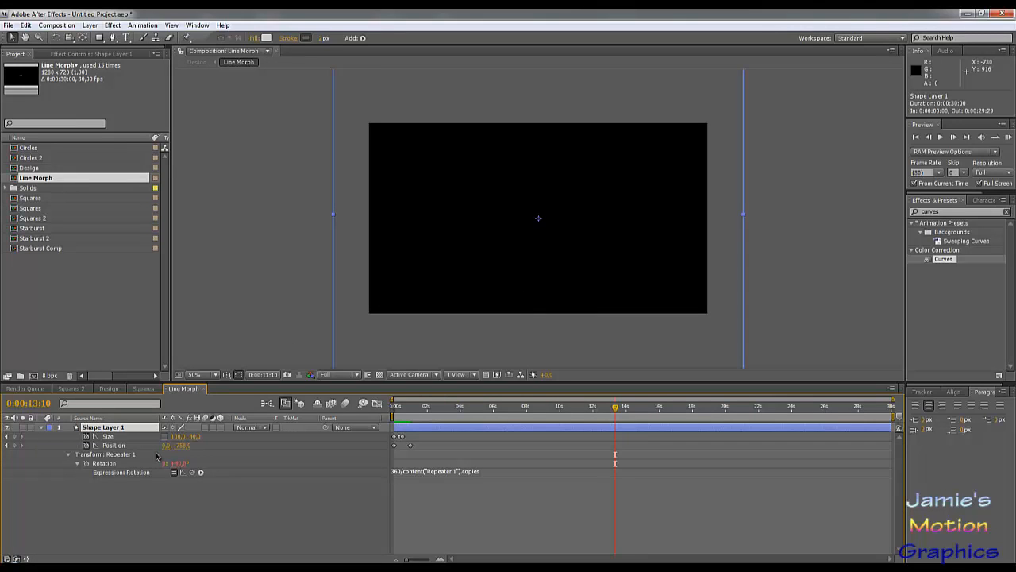
pyautogui.moveTo(439, 409); pyautogui.dragTo(411, 414)
pyautogui.moveTo(895, 400); pyautogui.dragTo(507, 430)
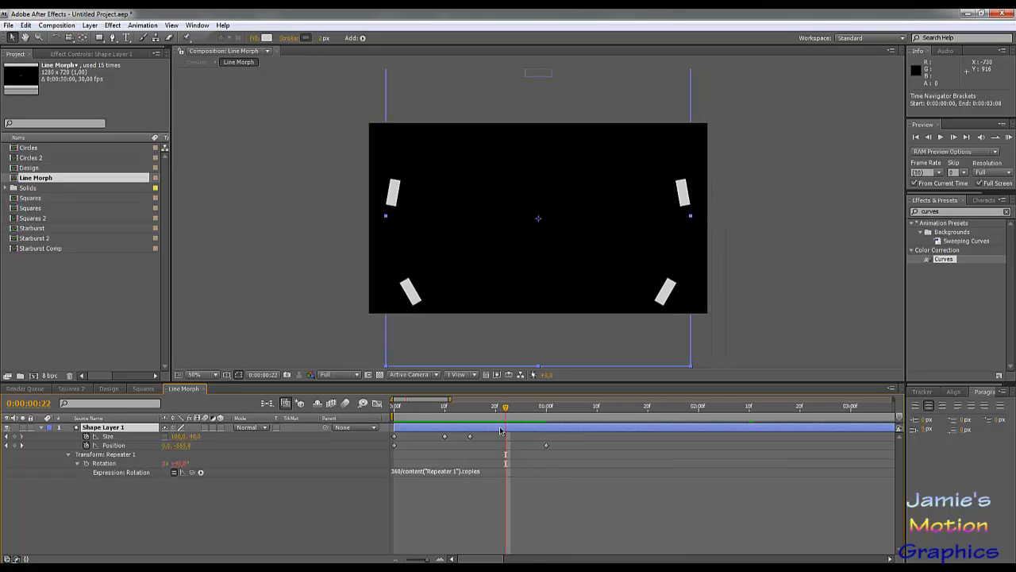
pyautogui.click(177, 436)
pyautogui.write('0')
pyautogui.press('Tab')
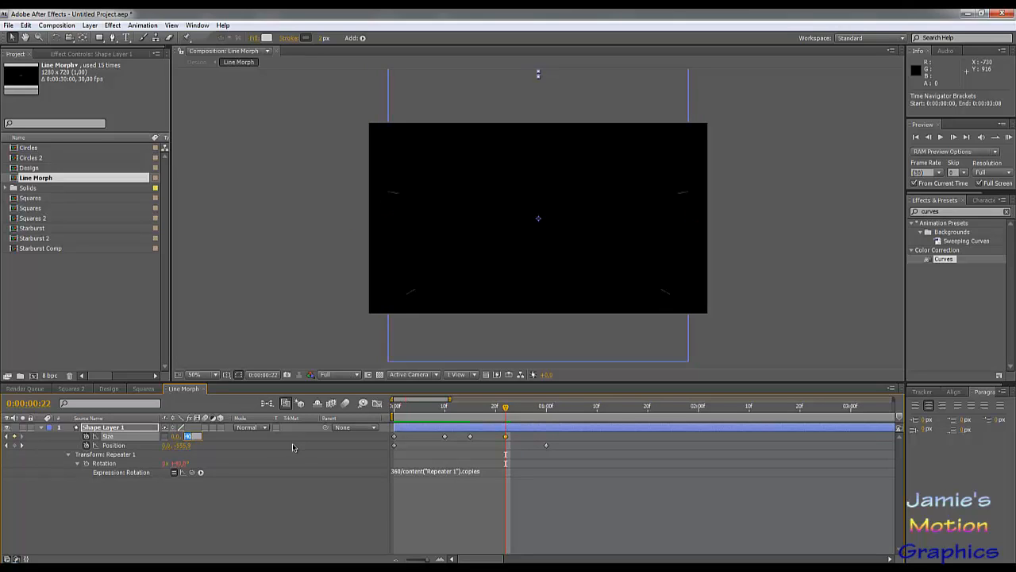
pyautogui.write('200')
pyautogui.press('Return')
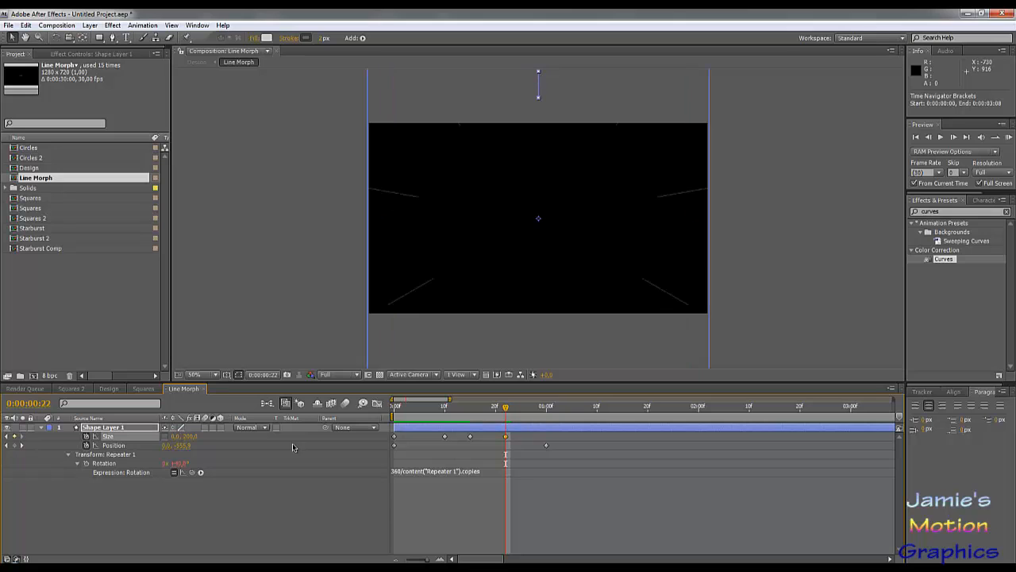
# Keyframe Shape Layer 1's Rotation from 0° at the start of the composition to 90° at 0:00:01:00.
pyautogui.moveTo(483, 413); pyautogui.dragTo(546, 446)
pyautogui.click(146, 429)
pyautogui.press('r')
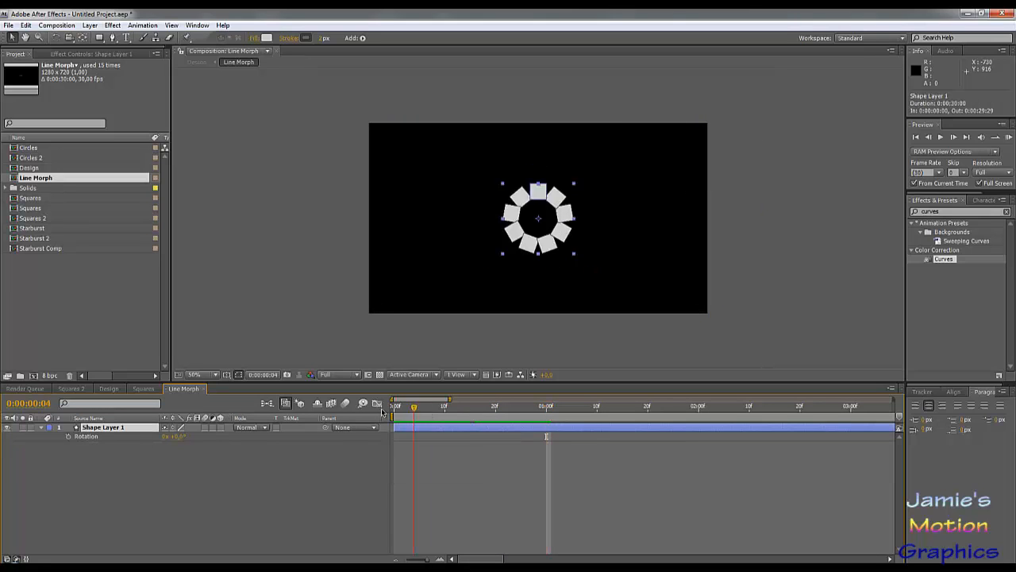
pyautogui.press('Home')
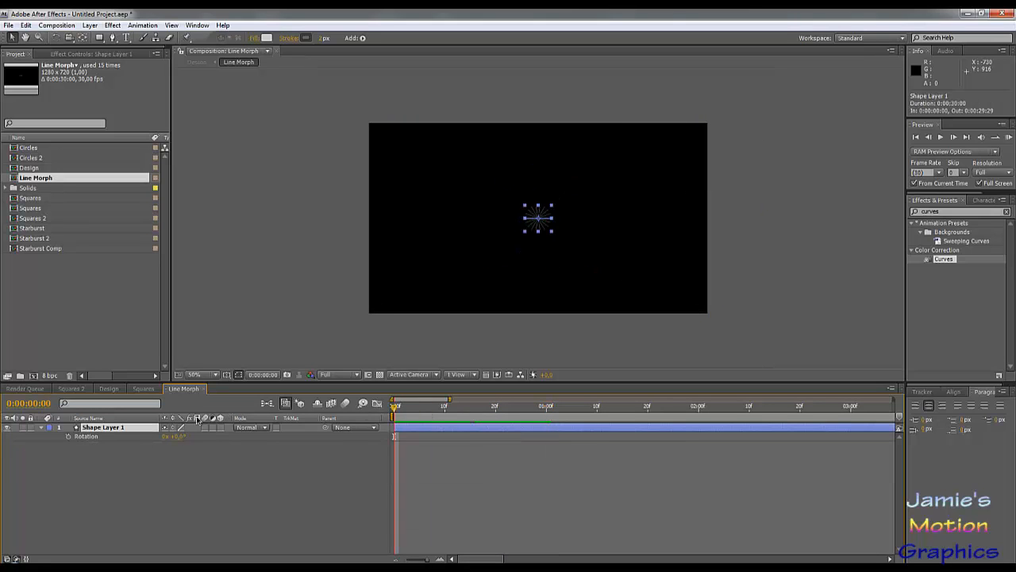
pyautogui.click(68, 435)
pyautogui.moveTo(443, 421); pyautogui.dragTo(546, 423)
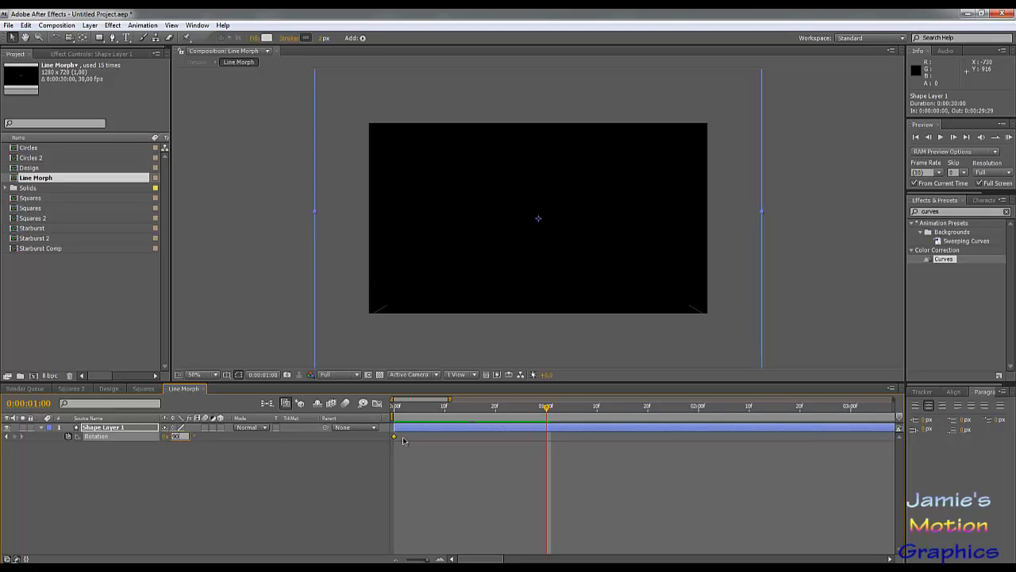
pyautogui.press('Return')
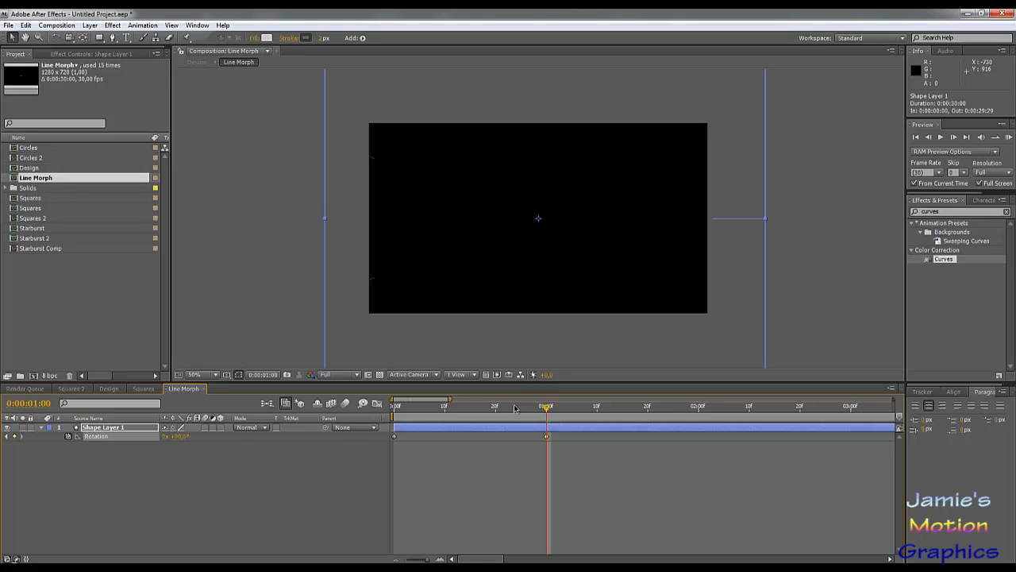
# Reveal Shape Layer 1's keyframed properties and set the Position's Y value to about -810 at 0:00:01:00.
pyautogui.press('u')
pyautogui.press('u')
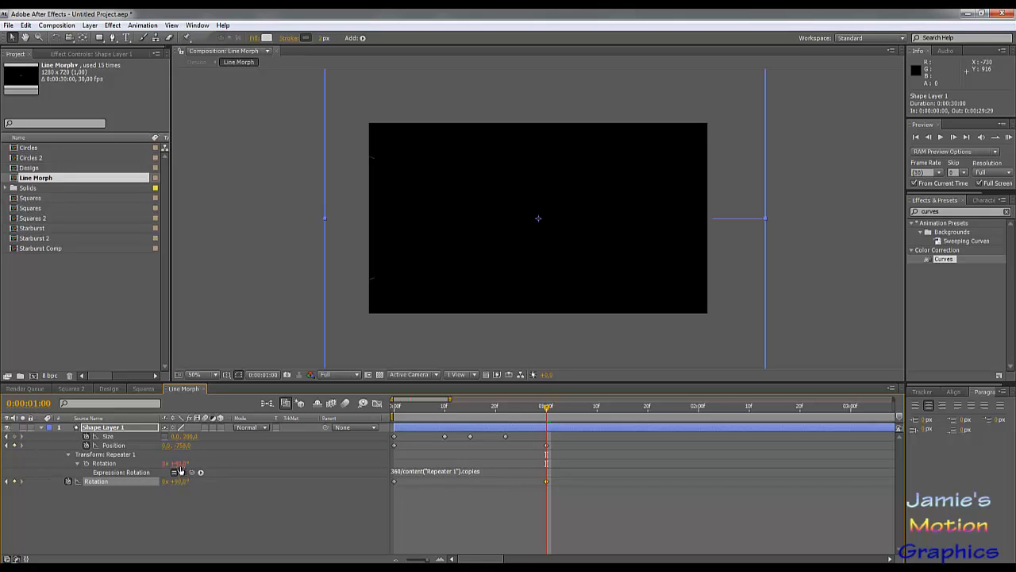
pyautogui.moveTo(180, 445); pyautogui.dragTo(153, 446)
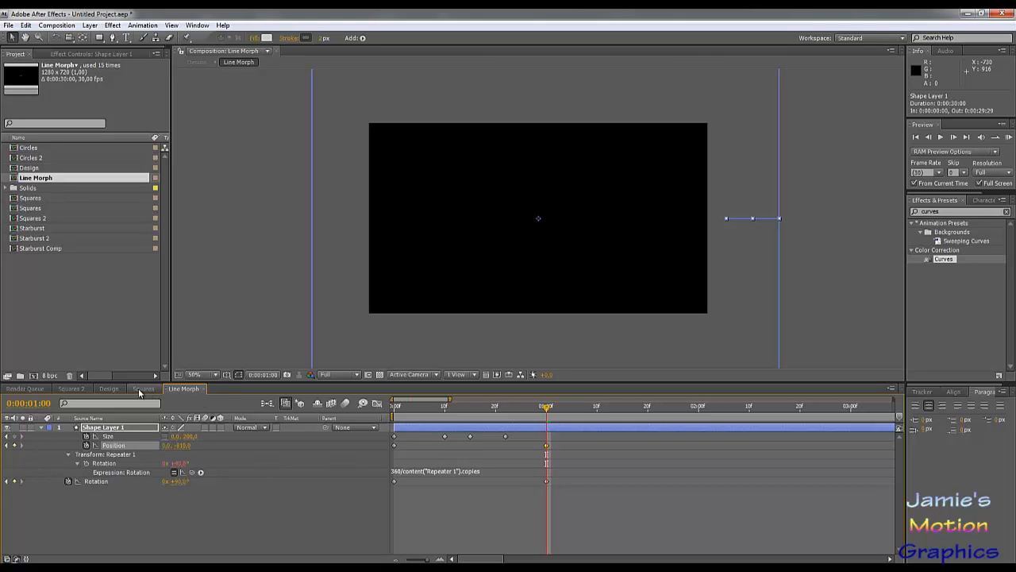
# Close the Squares, Line Morph and Squares 2 compositions and return to Design.
pyautogui.click(141, 389)
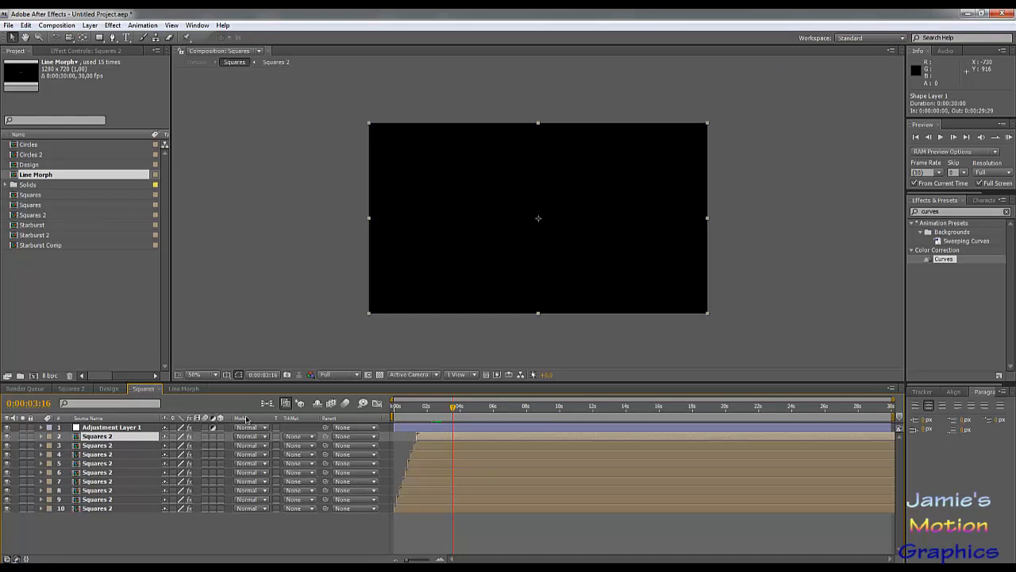
pyautogui.moveTo(425, 422); pyautogui.dragTo(352, 423)
pyautogui.click(112, 390)
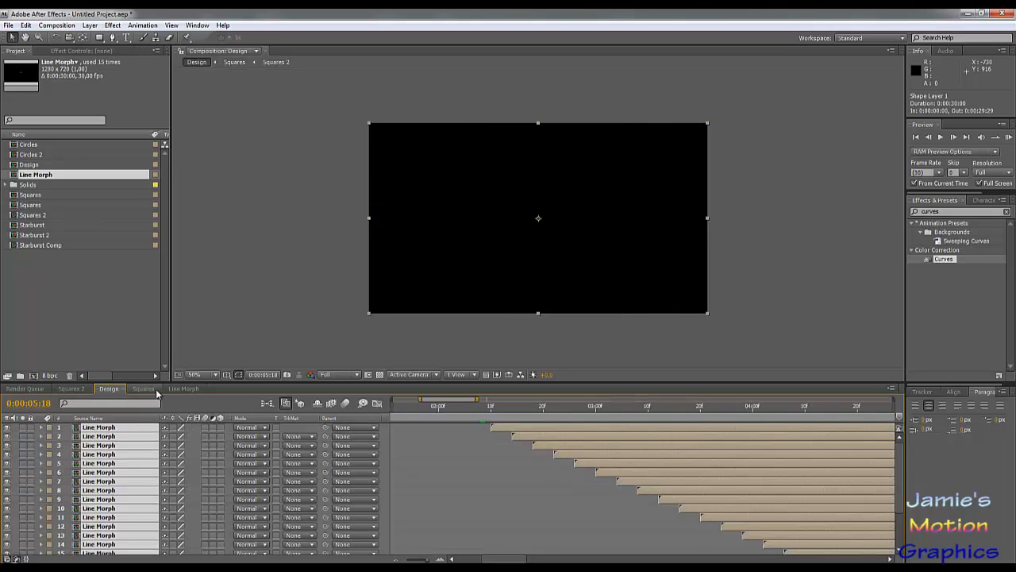
pyautogui.click(157, 393)
pyautogui.click(158, 392)
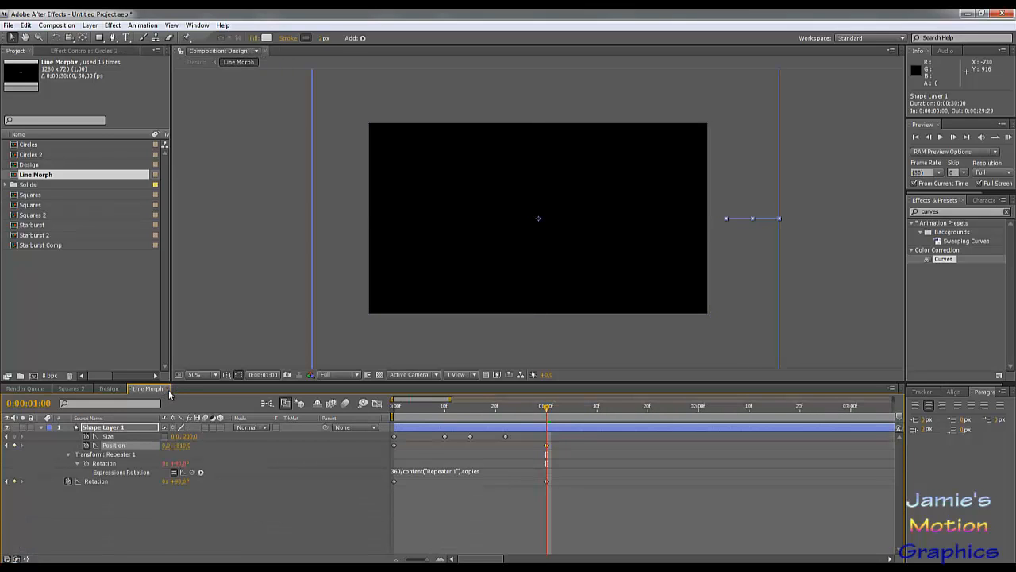
pyautogui.click(168, 390)
pyautogui.click(76, 389)
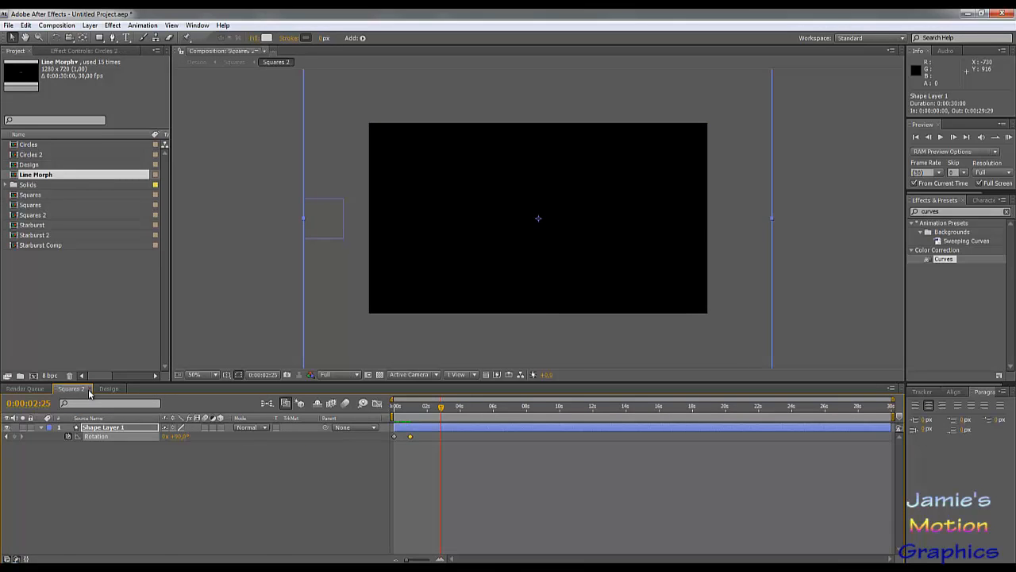
pyautogui.click(89, 389)
# Scrub and play Design to examine how the sequenced Line Morph layers rotate over the other shapes.
pyautogui.moveTo(420, 408); pyautogui.dragTo(473, 408)
pyautogui.press('space')
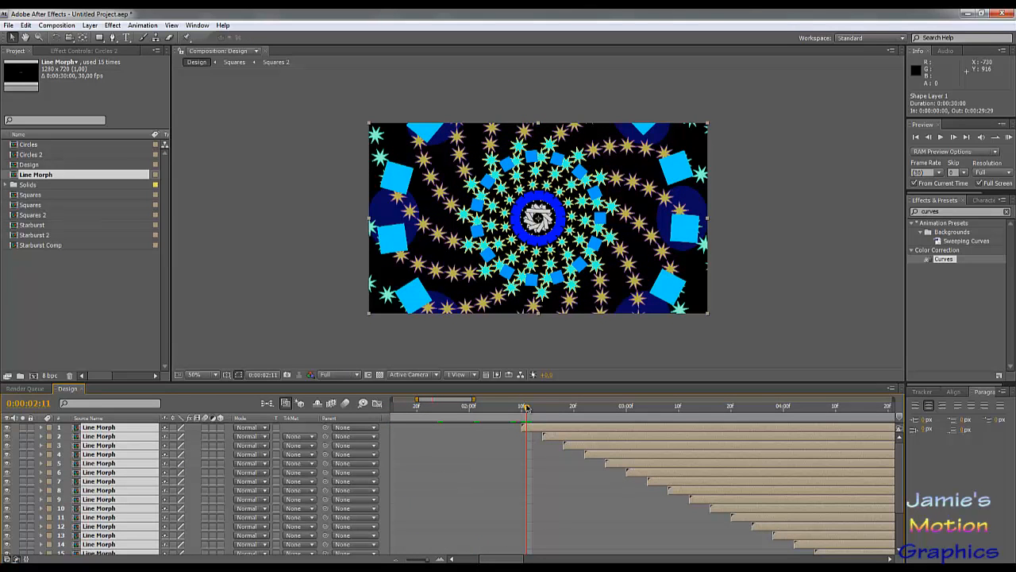
pyautogui.moveTo(531, 409); pyautogui.dragTo(568, 490)
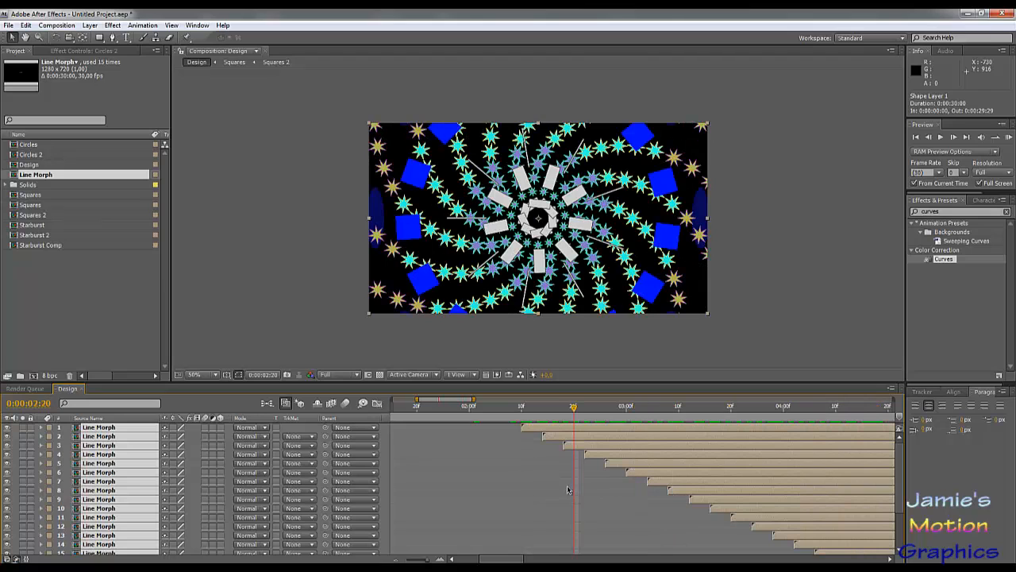
pyautogui.scroll(-5, 336, 481)
pyautogui.scroll(4, 337, 481)
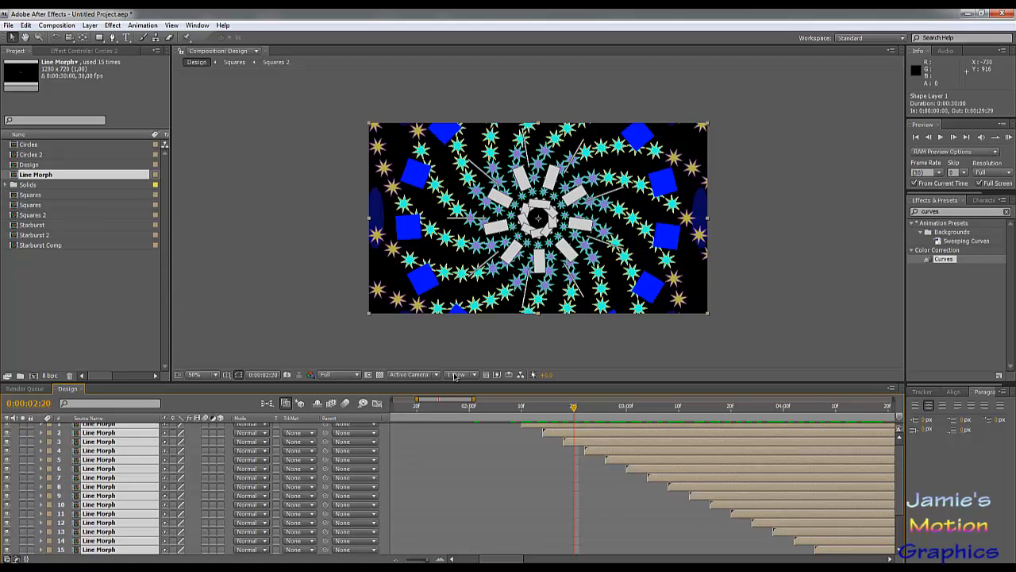
pyautogui.scroll(1, 113, 469)
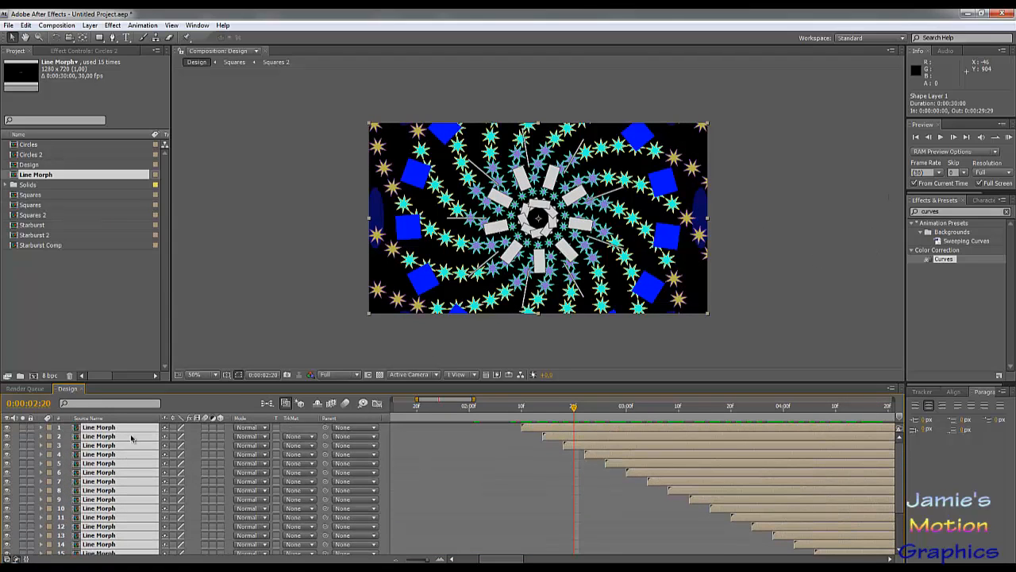
# Pre-compose the 15 Line Morph layers into a new composition named Line Morph Comp.
pyautogui.click(538, 414)
pyautogui.scroll(-3, 103, 469)
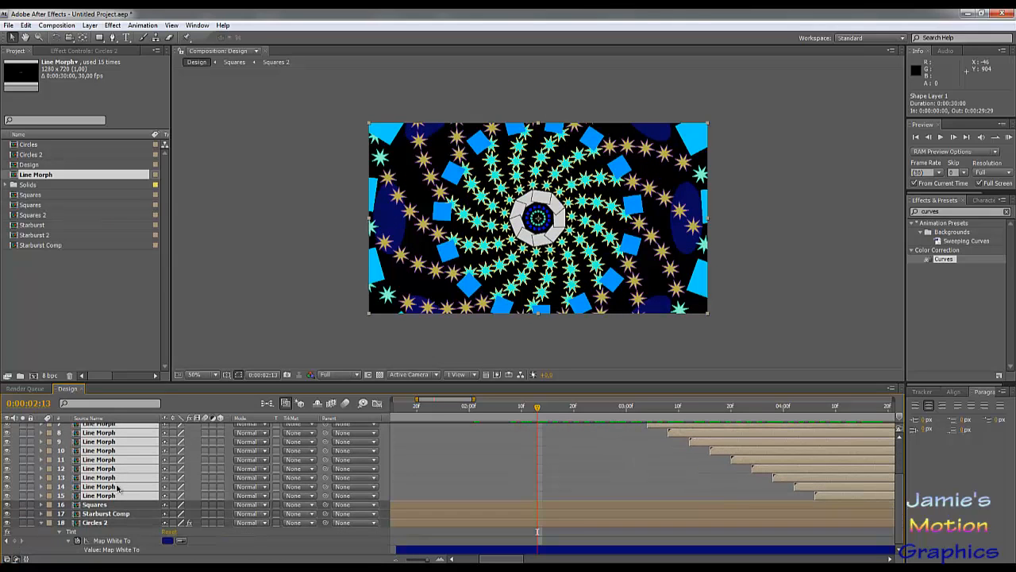
pyautogui.rightClick(116, 495)
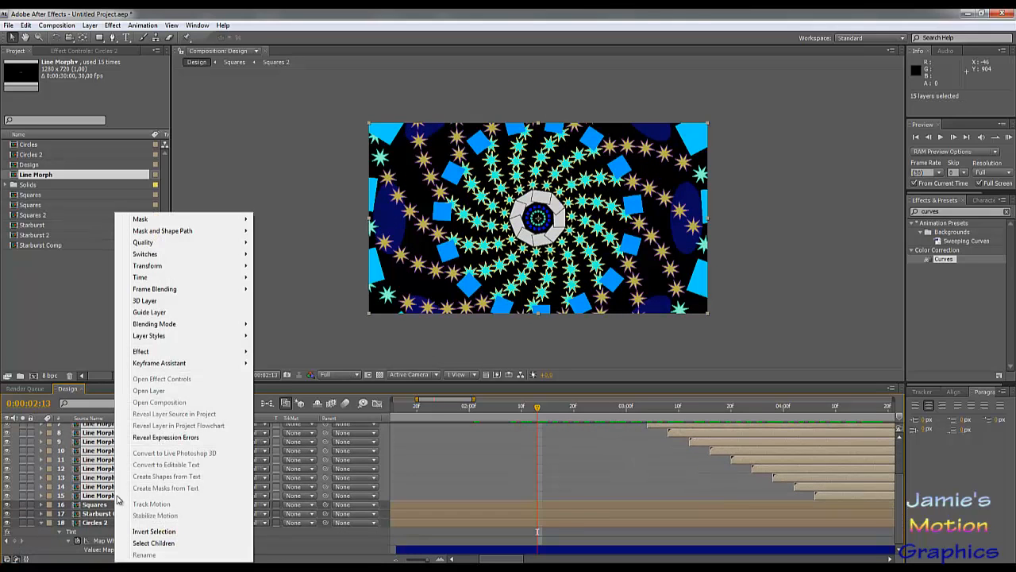
pyautogui.click(71, 26)
pyautogui.click(90, 26)
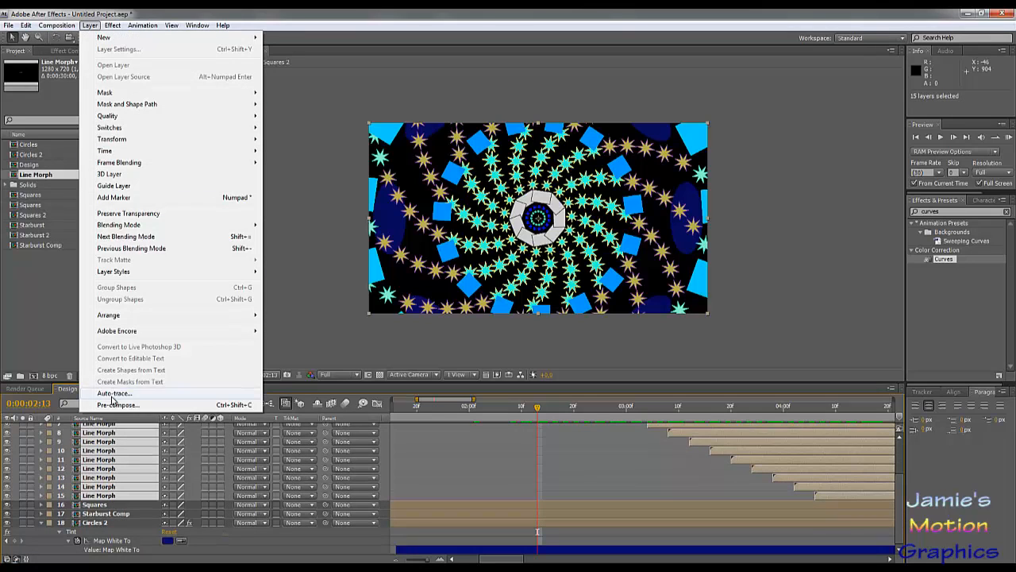
pyautogui.click(117, 405)
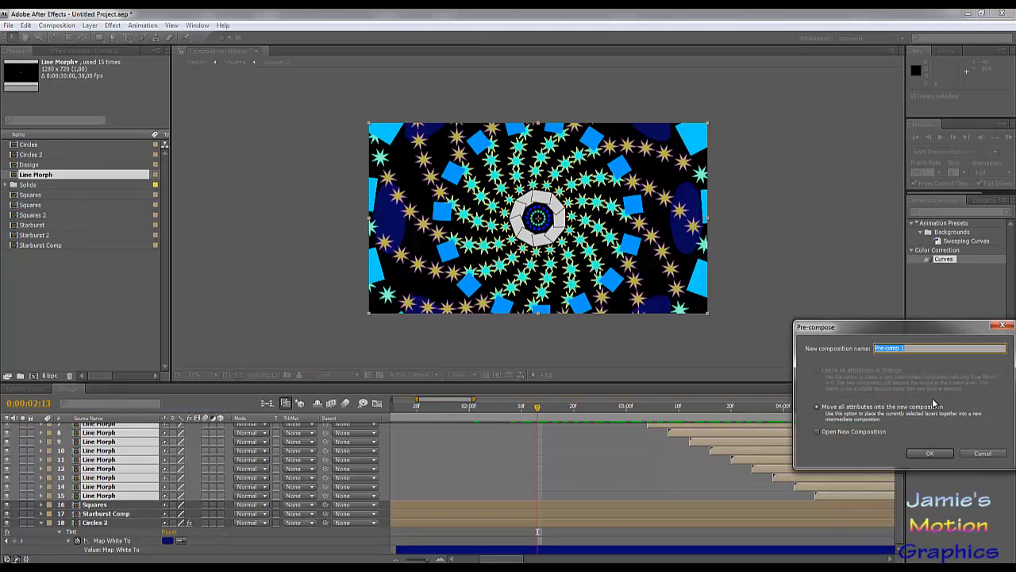
pyautogui.write('Line Morph Comp')
pyautogui.click(929, 453)
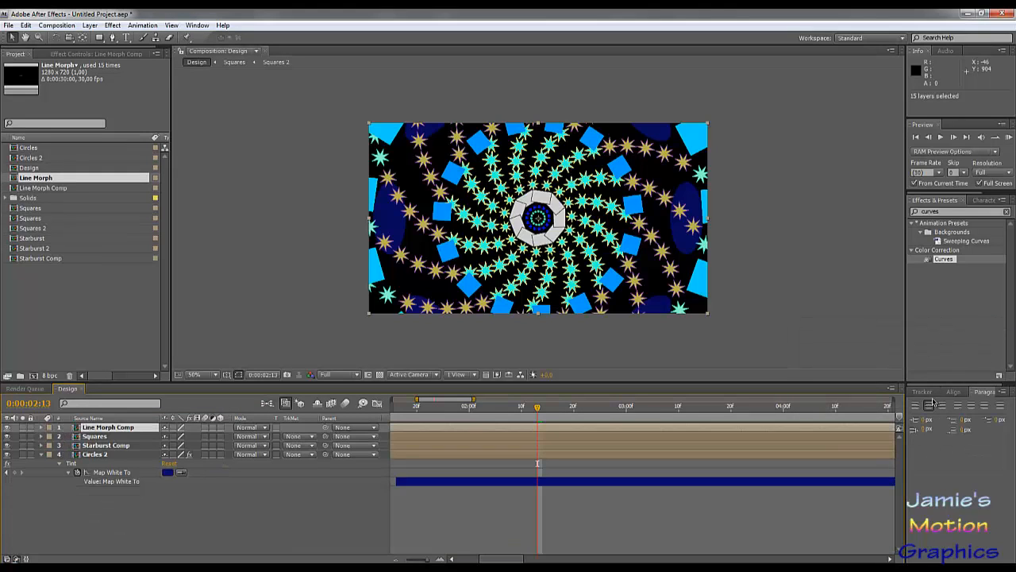
# Apply the Curves effect to a new adjustment layer on top of Line Morph Comp and move to 0:00:02:10.
pyautogui.doubleClick(111, 428)
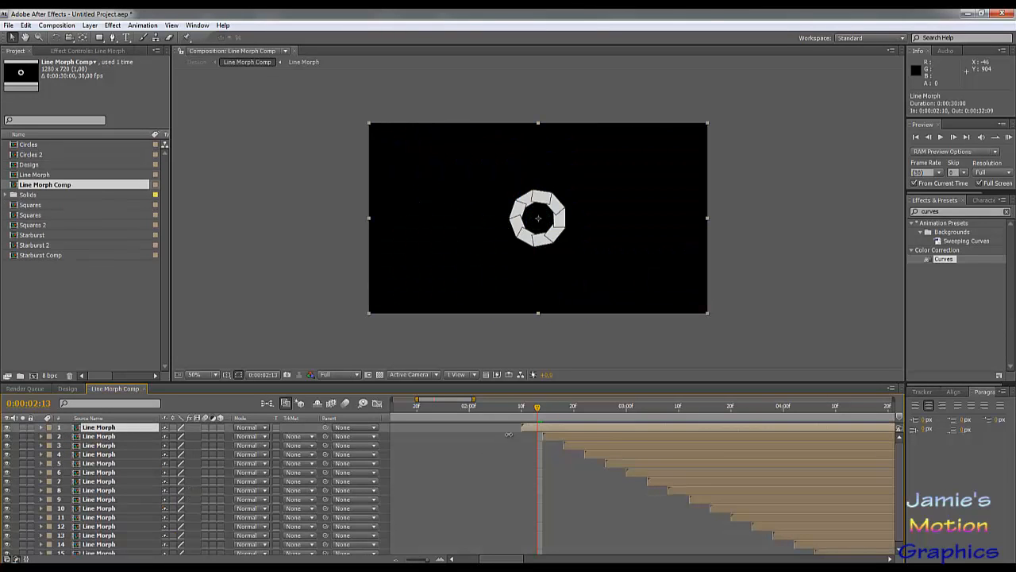
pyautogui.moveTo(540, 415); pyautogui.dragTo(643, 439)
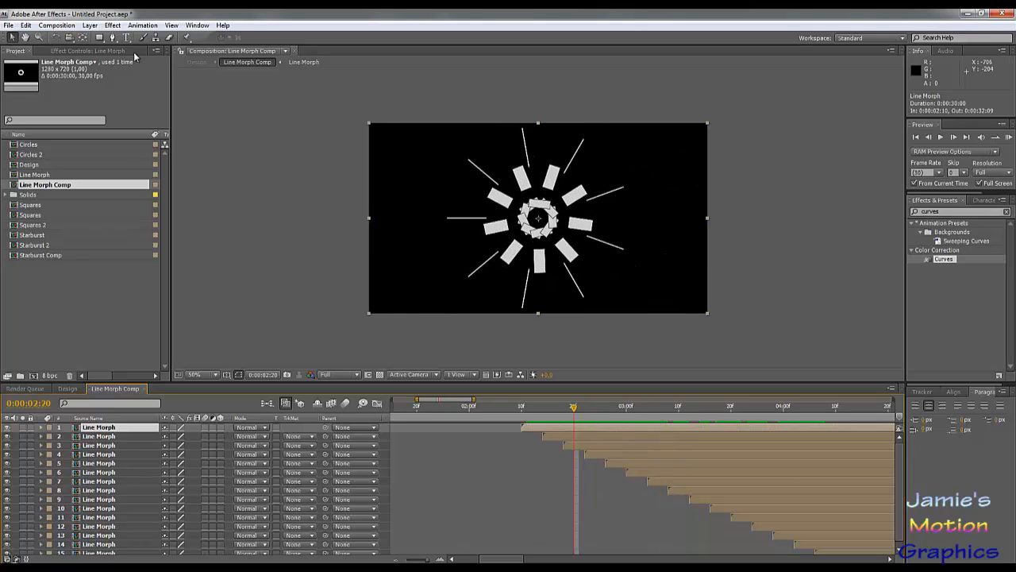
pyautogui.click(89, 26)
pyautogui.moveTo(113, 38)
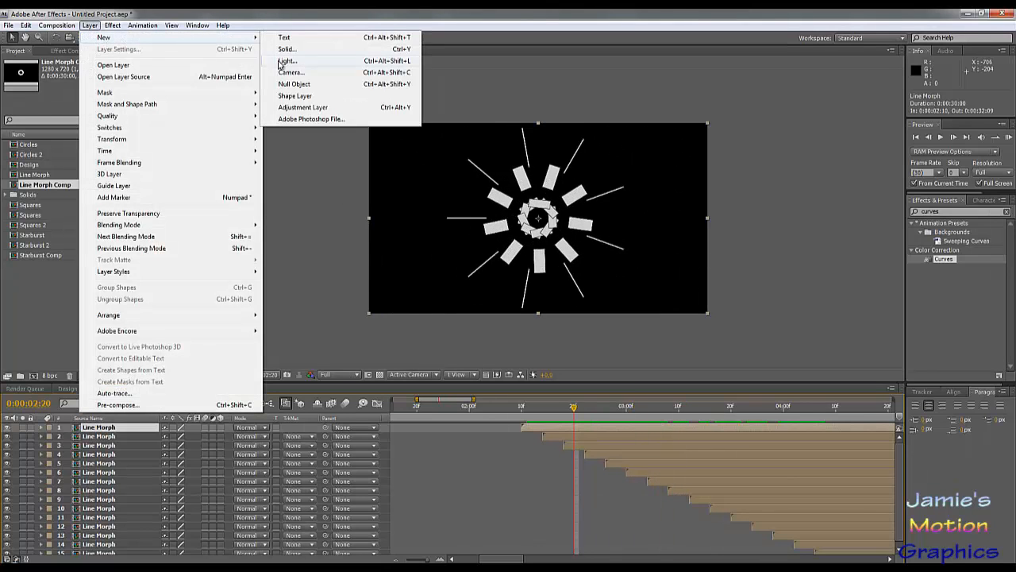
pyautogui.click(301, 107)
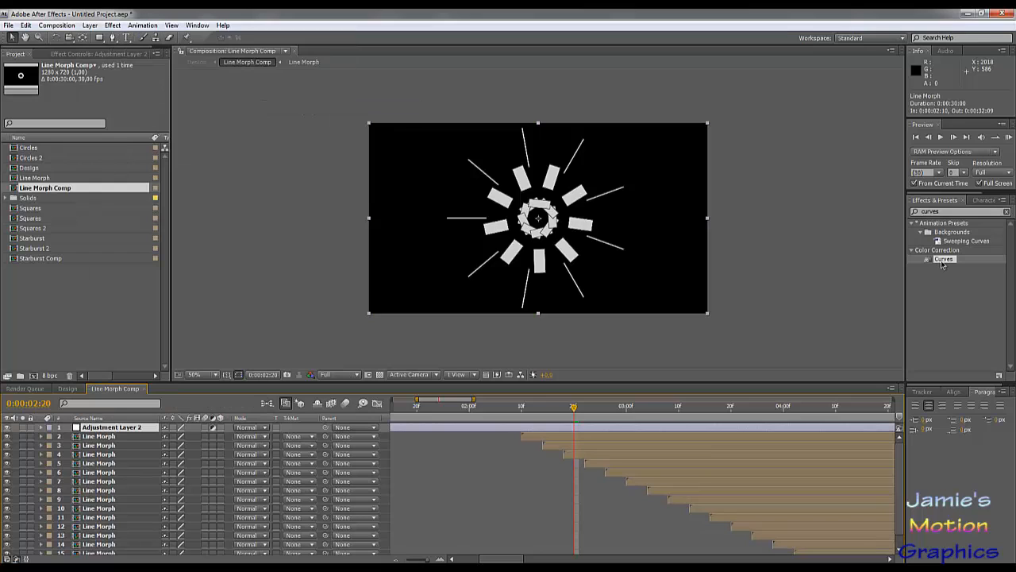
pyautogui.moveTo(943, 263); pyautogui.dragTo(123, 433)
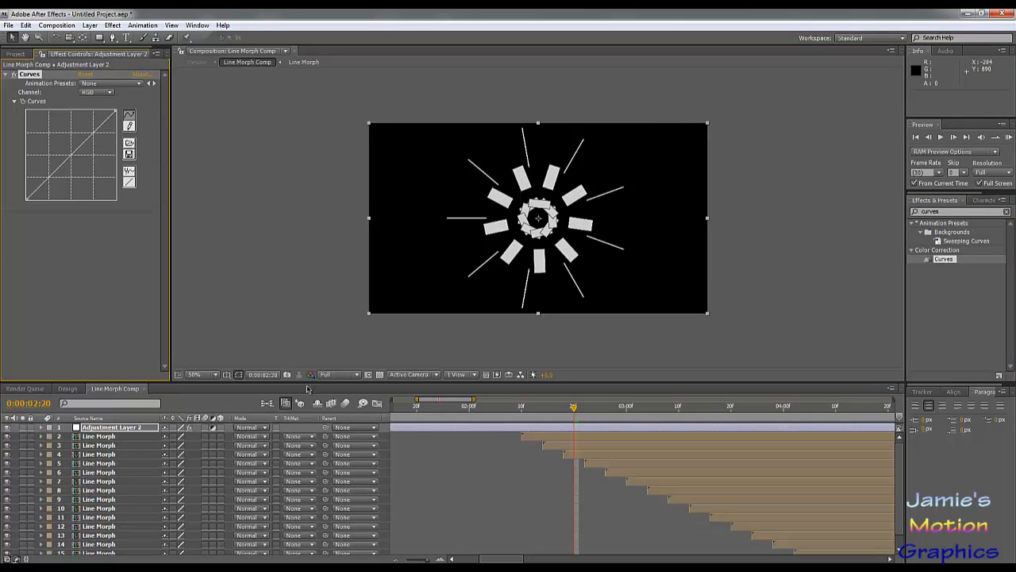
pyautogui.moveTo(543, 420); pyautogui.dragTo(521, 420)
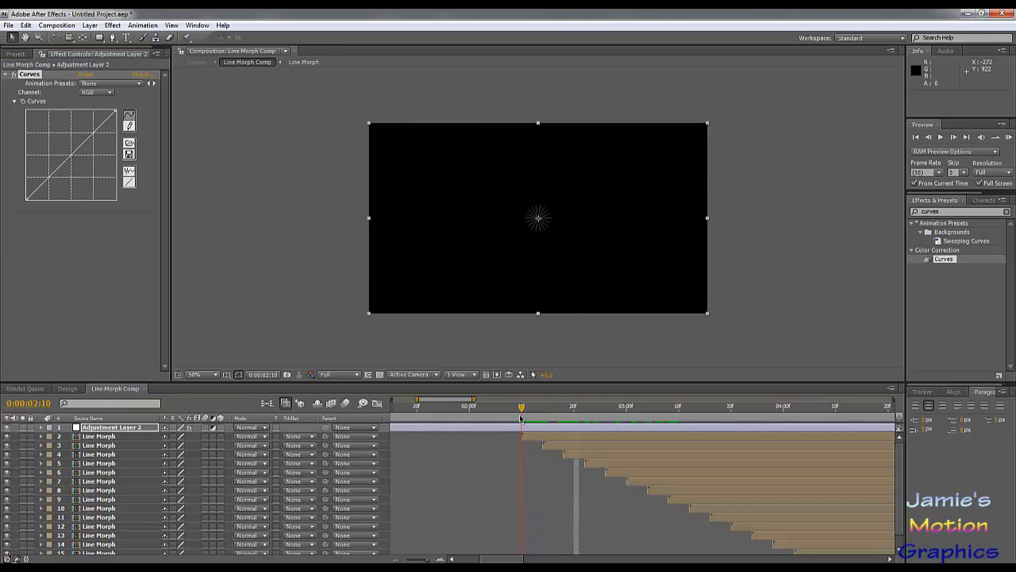
# Enable keyframing for Curves on the adjustment layer at 0:00:02:10 and bow the red and blue channel curves above the diagonal.
pyautogui.click(22, 102)
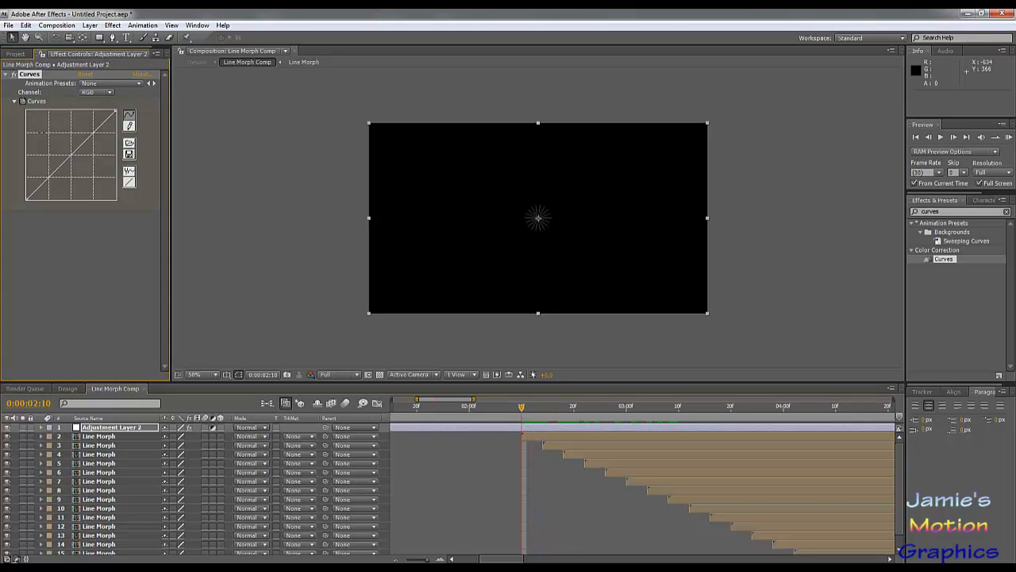
pyautogui.click(103, 93)
pyautogui.click(105, 107)
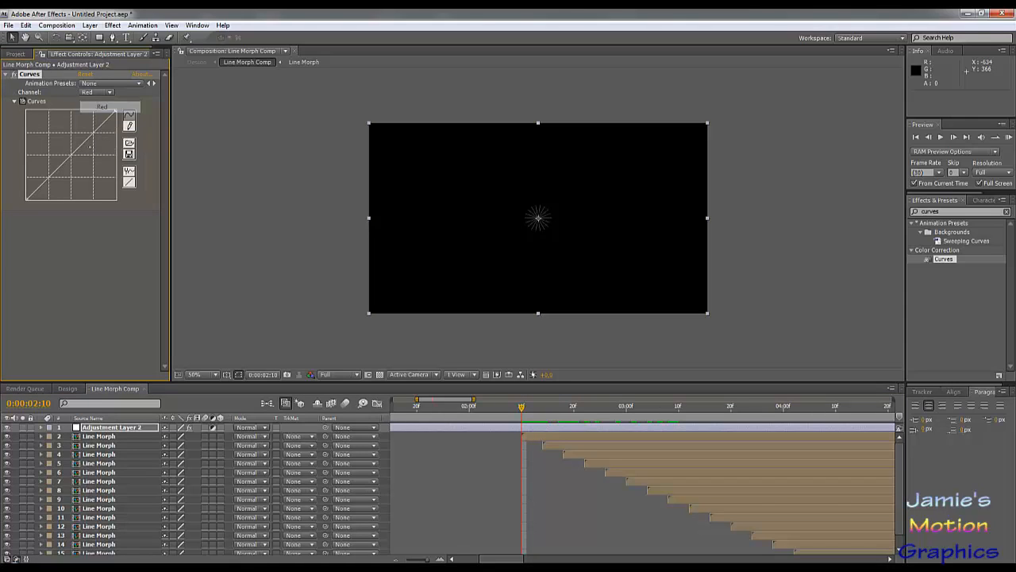
pyautogui.moveTo(75, 155); pyautogui.dragTo(47, 148)
pyautogui.click(100, 95)
pyautogui.click(103, 116)
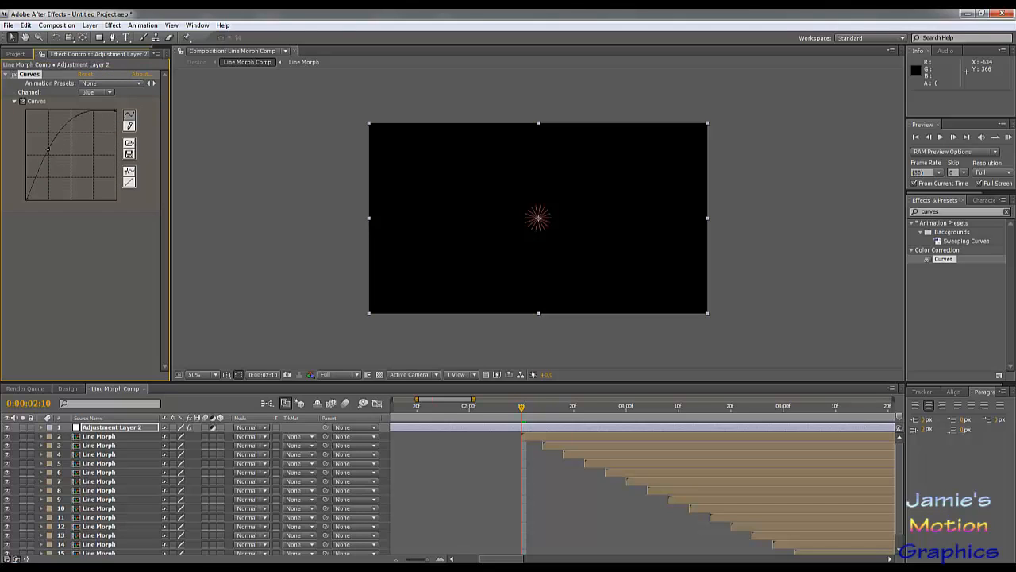
# Bow the red and green channel curves of the adjustment layer below the diagonal.
pyautogui.click(98, 93)
pyautogui.click(102, 69)
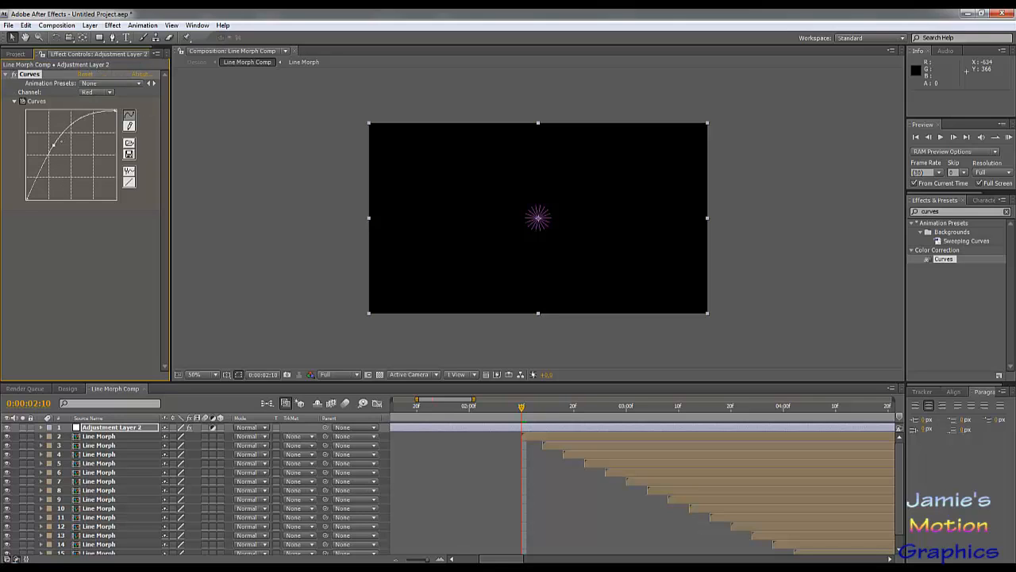
pyautogui.moveTo(54, 145); pyautogui.dragTo(82, 169)
pyautogui.click(96, 92)
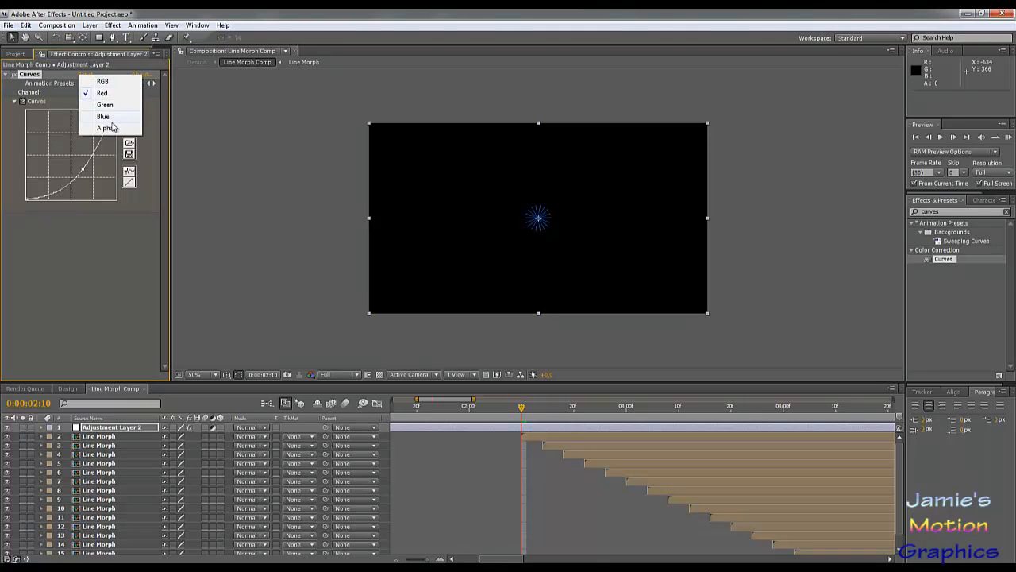
pyautogui.click(104, 104)
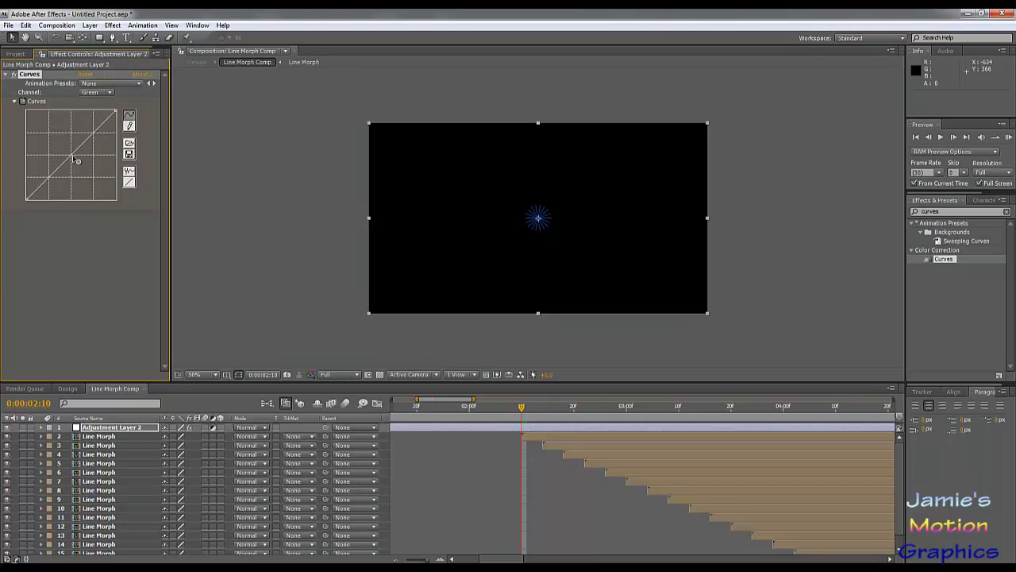
pyautogui.moveTo(75, 161); pyautogui.dragTo(86, 170)
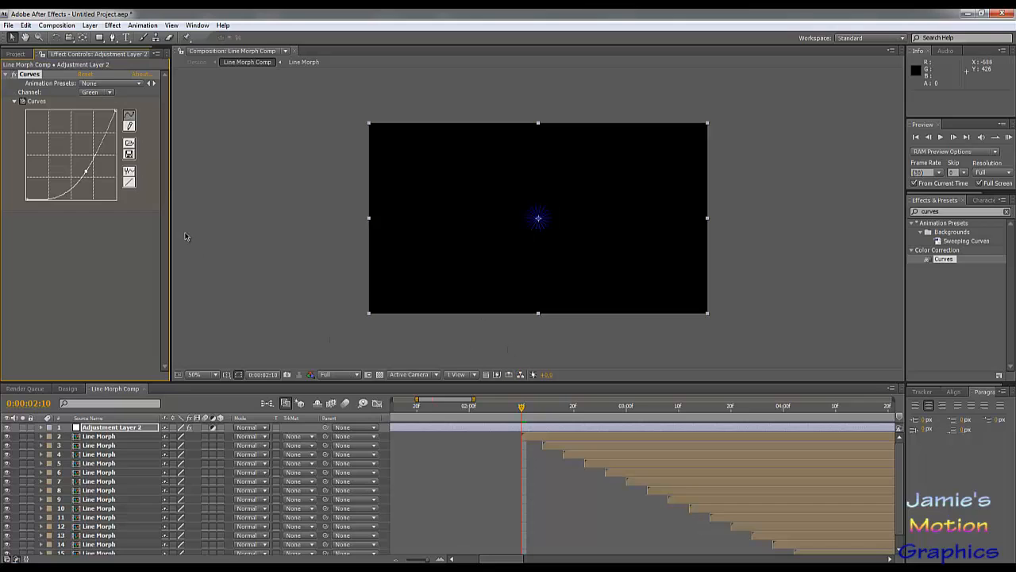
# Move to 0:00:02:15 and reshape the blue channel curve into an S with a low shadow point and a raised highlight point.
pyautogui.moveTo(536, 410)
pyautogui.mouseDown()
pyautogui.moveTo(586, 417)
pyautogui.moveTo(528, 421)
pyautogui.mouseUp()
pyautogui.click(99, 93)
pyautogui.click(108, 83)
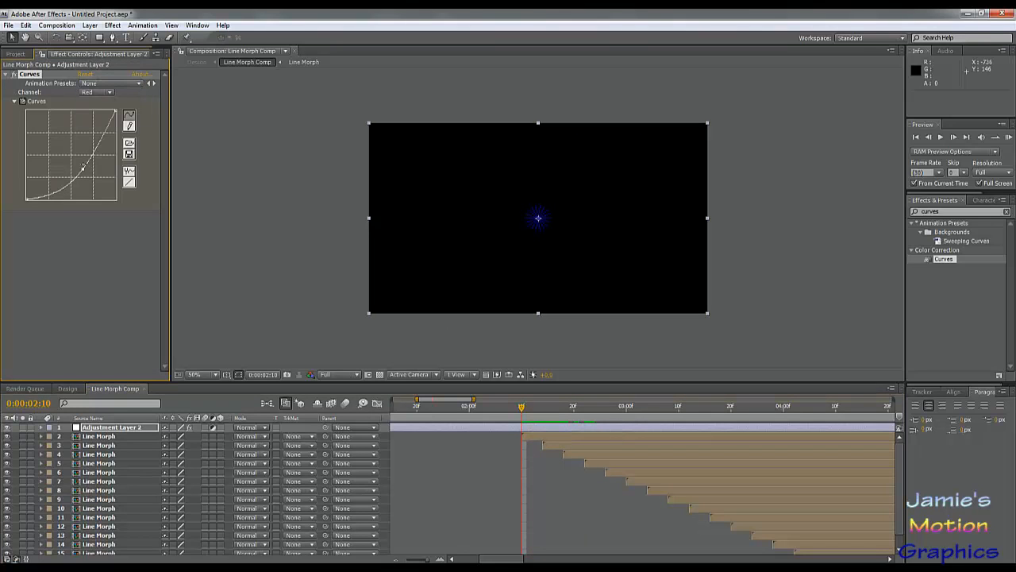
pyautogui.click(100, 93)
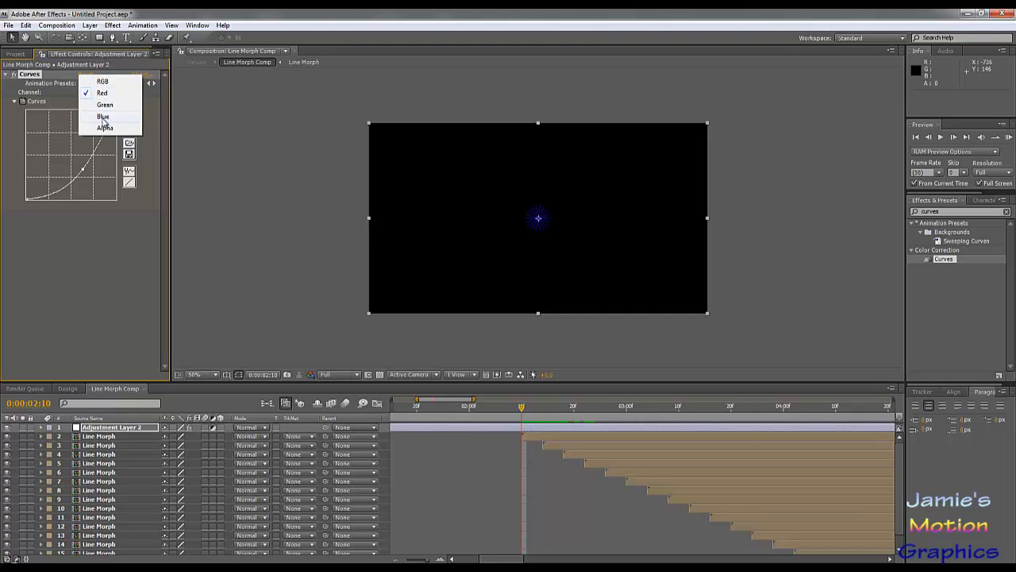
pyautogui.click(103, 116)
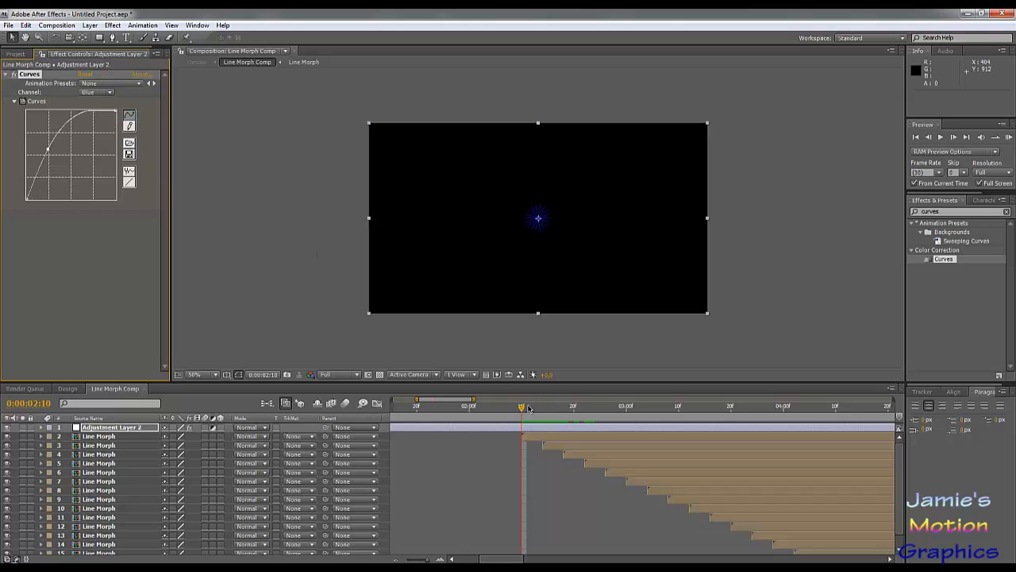
pyautogui.moveTo(522, 407); pyautogui.dragTo(548, 412)
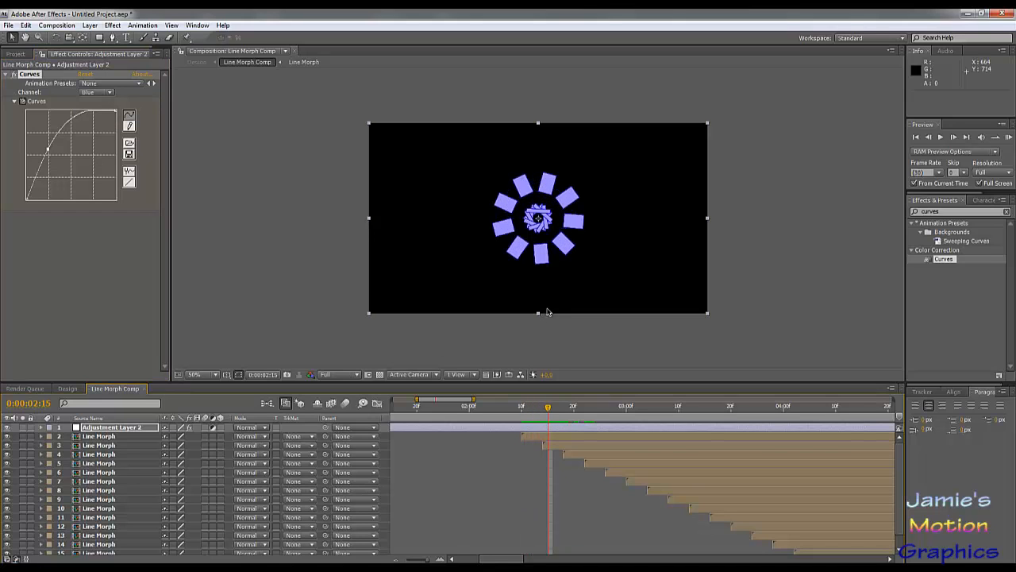
pyautogui.scroll(3, 586, 253)
pyautogui.scroll(-2, 728, 254)
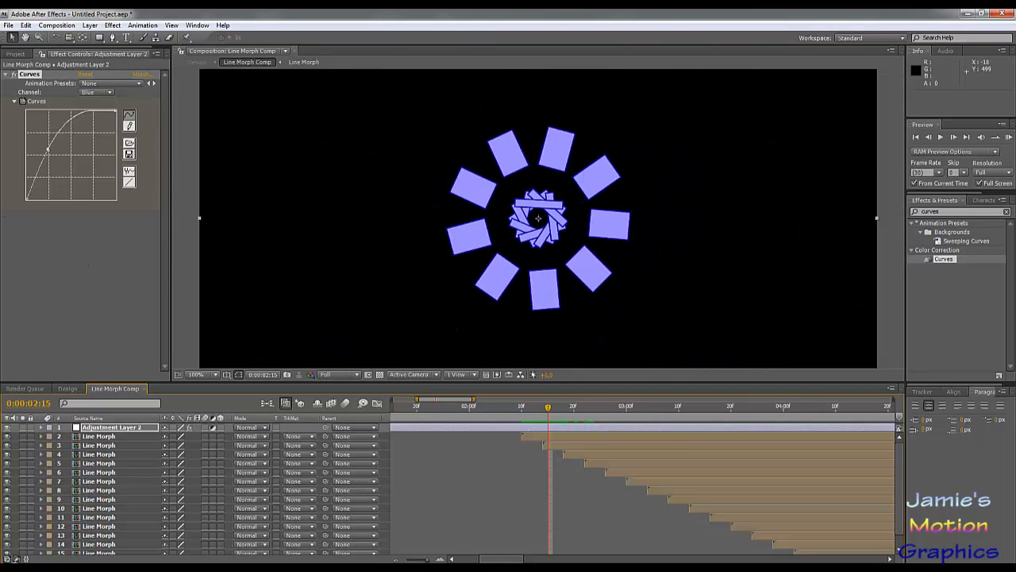
pyautogui.moveTo(47, 148); pyautogui.dragTo(74, 141)
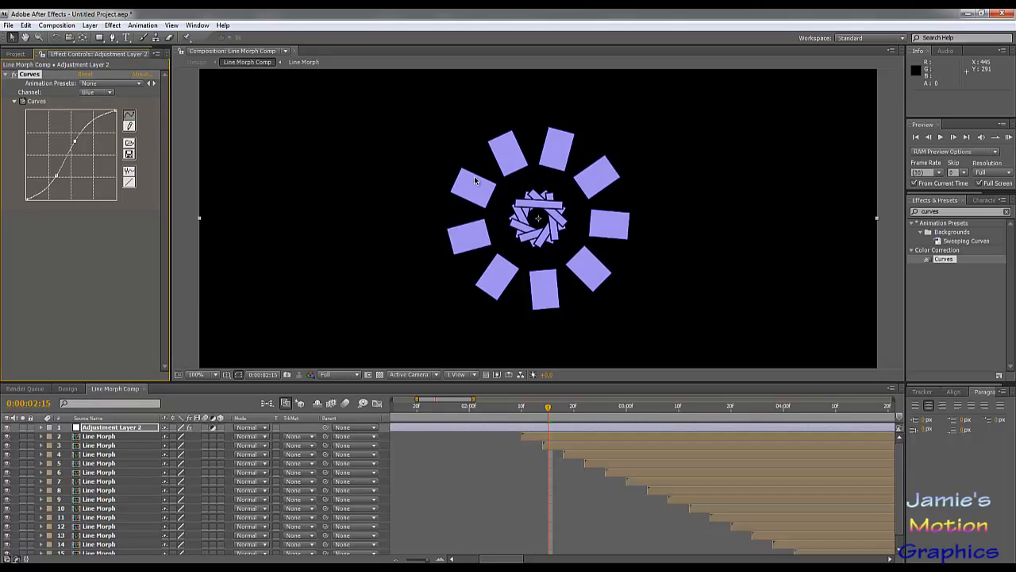
# Reshape the red channel curve into a wave with a raised shadow point and a deeply lowered highlight point.
pyautogui.scroll(2, 476, 181)
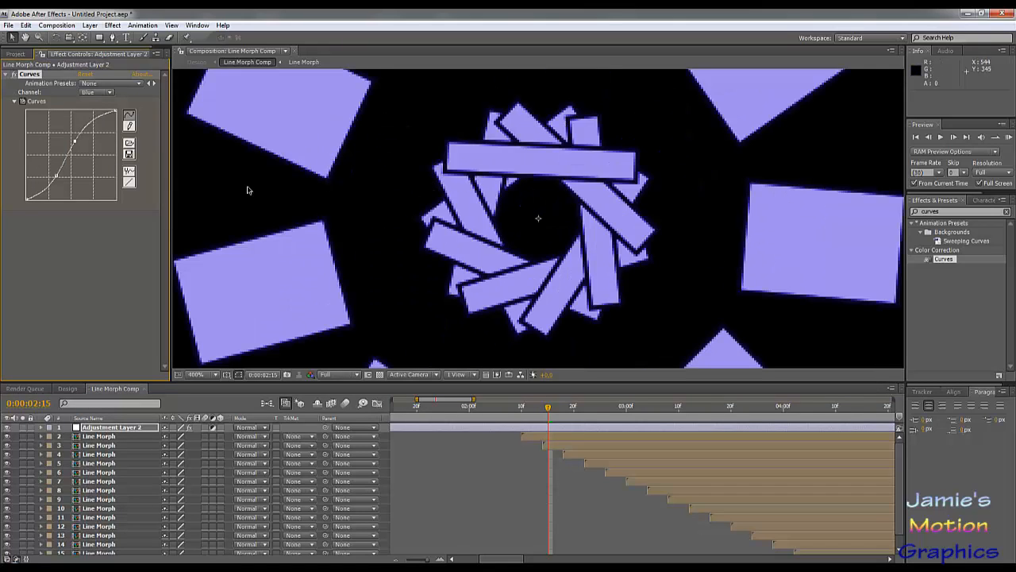
pyautogui.click(94, 93)
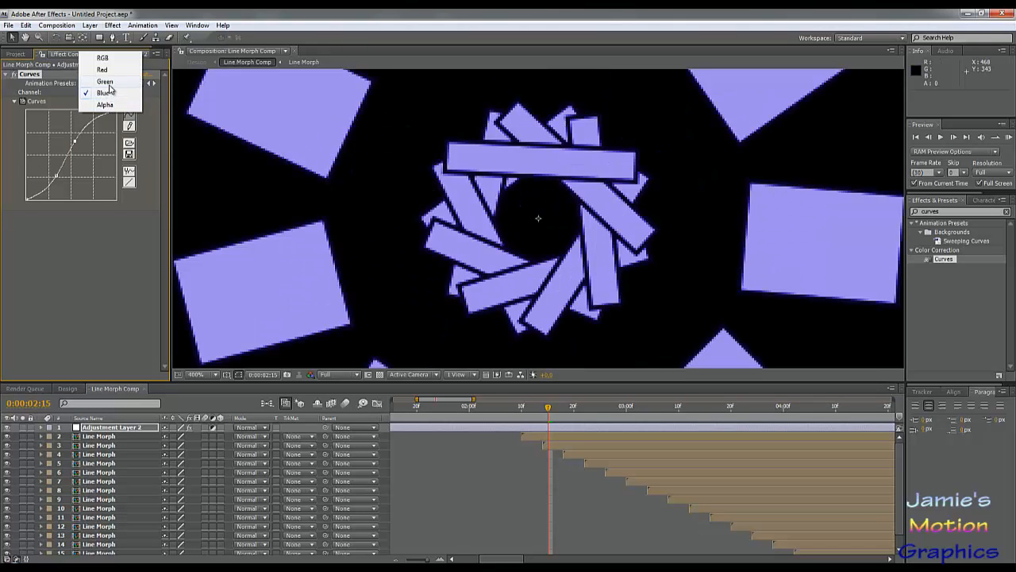
pyautogui.click(103, 70)
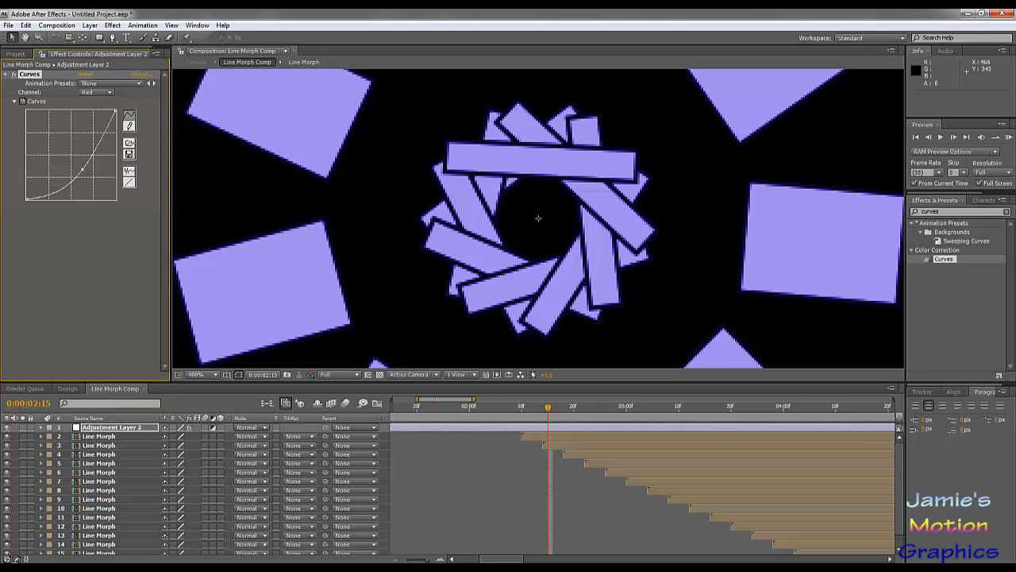
pyautogui.moveTo(82, 169); pyautogui.dragTo(96, 129)
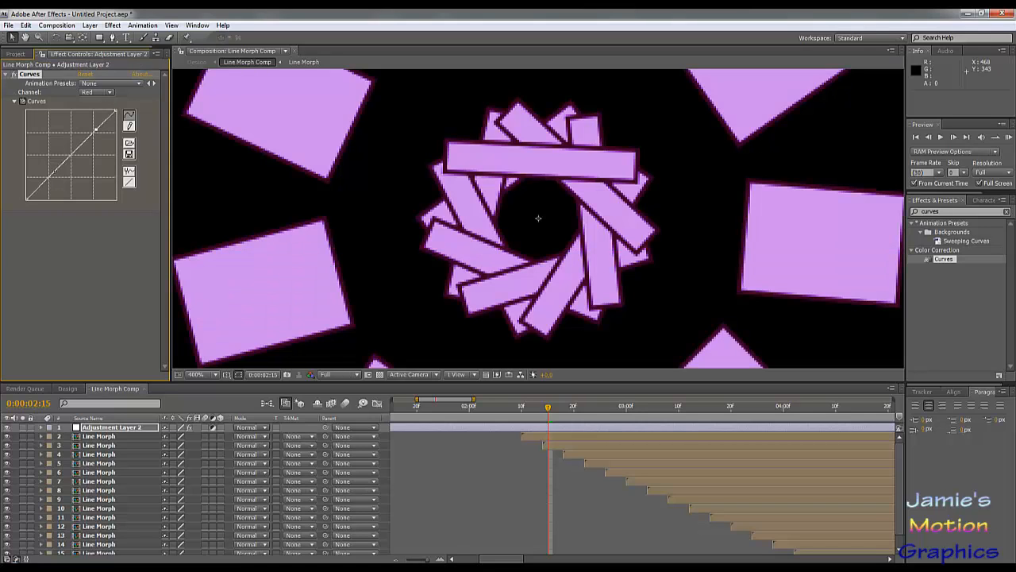
pyautogui.moveTo(54, 172)
pyautogui.mouseDown()
pyautogui.moveTo(67, 187)
pyautogui.moveTo(48, 166)
pyautogui.mouseUp()
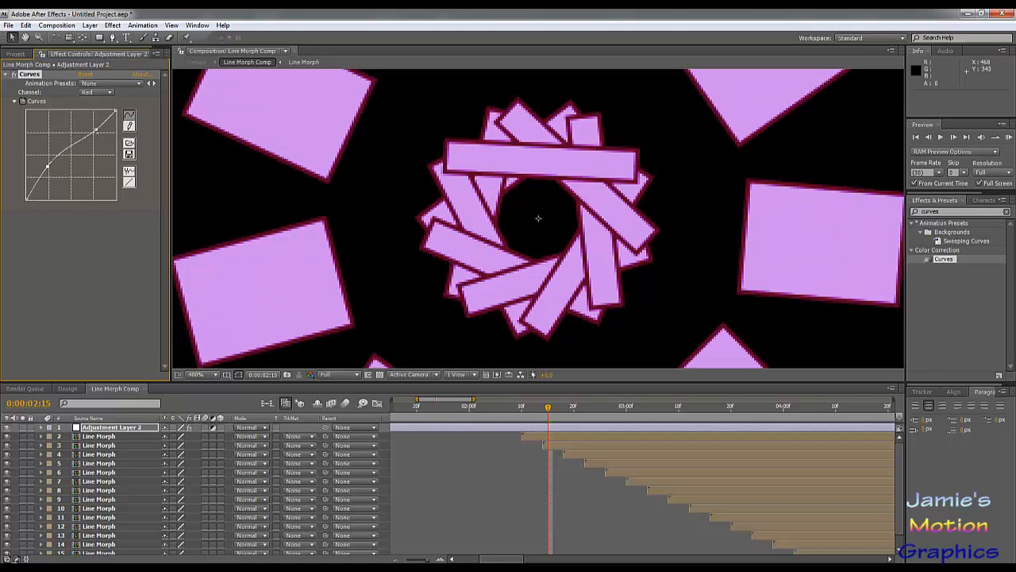
pyautogui.moveTo(96, 129); pyautogui.dragTo(96, 172)
pyautogui.press(',')
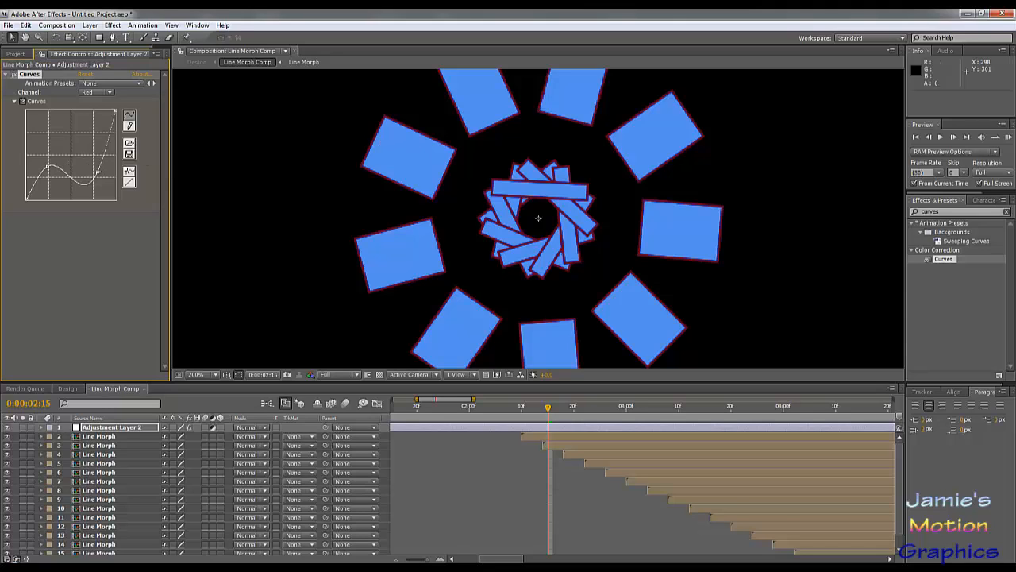
pyautogui.moveTo(98, 171)
pyautogui.mouseDown()
pyautogui.moveTo(110, 178)
pyautogui.moveTo(101, 172)
pyautogui.mouseUp()
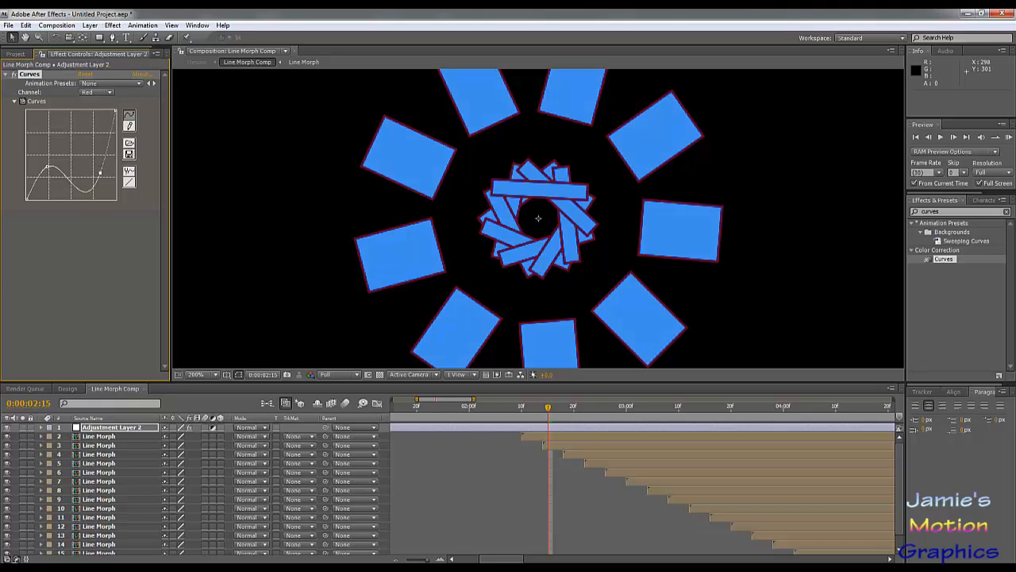
pyautogui.moveTo(47, 167); pyautogui.dragTo(46, 163)
# Reshape the blue channel curve into a single arc above the diagonal and move the Curves keyframe from 0:00:02:15 to 0:00:02:10.
pyautogui.click(96, 93)
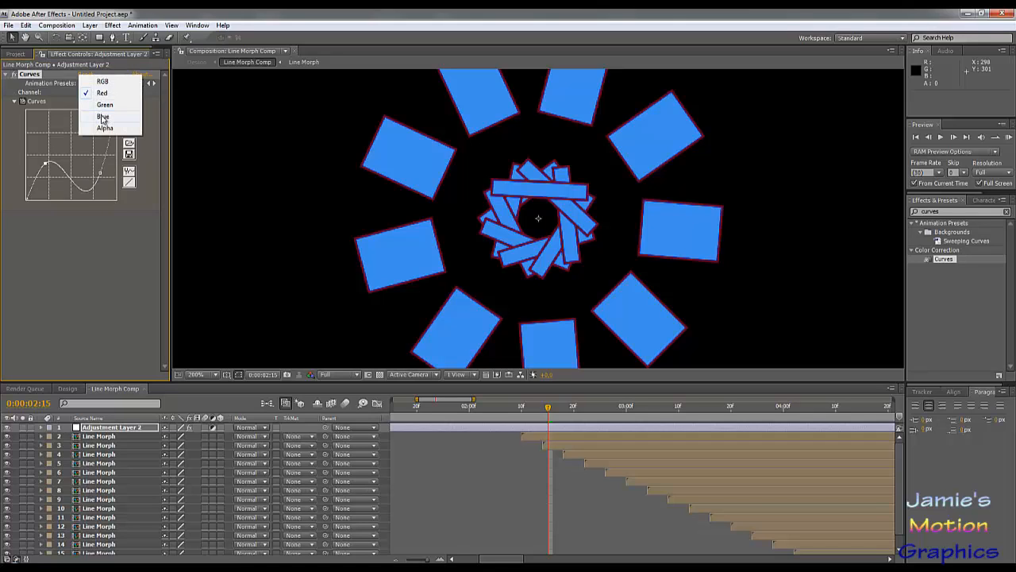
pyautogui.click(104, 116)
pyautogui.moveTo(74, 141)
pyautogui.mouseDown()
pyautogui.moveTo(92, 155)
pyautogui.moveTo(83, 129)
pyautogui.mouseUp()
pyautogui.moveTo(56, 175)
pyautogui.mouseDown()
pyautogui.moveTo(60, 183)
pyautogui.moveTo(46, 163)
pyautogui.moveTo(56, 175)
pyautogui.moveTo(52, 159)
pyautogui.moveTo(83, 130)
pyautogui.moveTo(52, 147)
pyautogui.mouseUp()
pyautogui.scroll(-2, 606, 243)
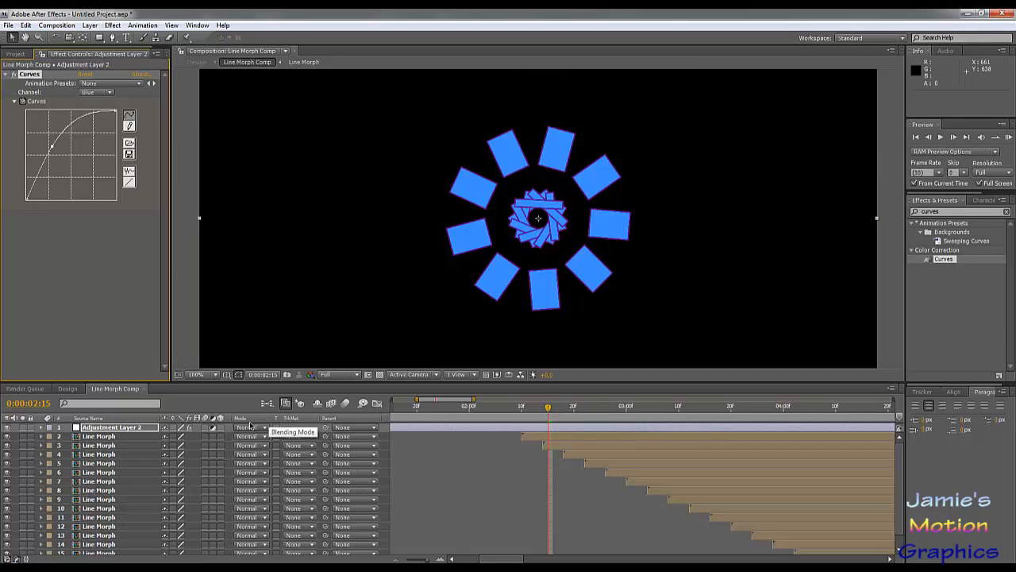
pyautogui.press('u')
pyautogui.moveTo(548, 447); pyautogui.dragTo(524, 449)
# Add a Curves keyframe at 0:00:03:00 by reshaping the green channel curve into an arc well above the diagonal.
pyautogui.moveTo(545, 410); pyautogui.dragTo(627, 422)
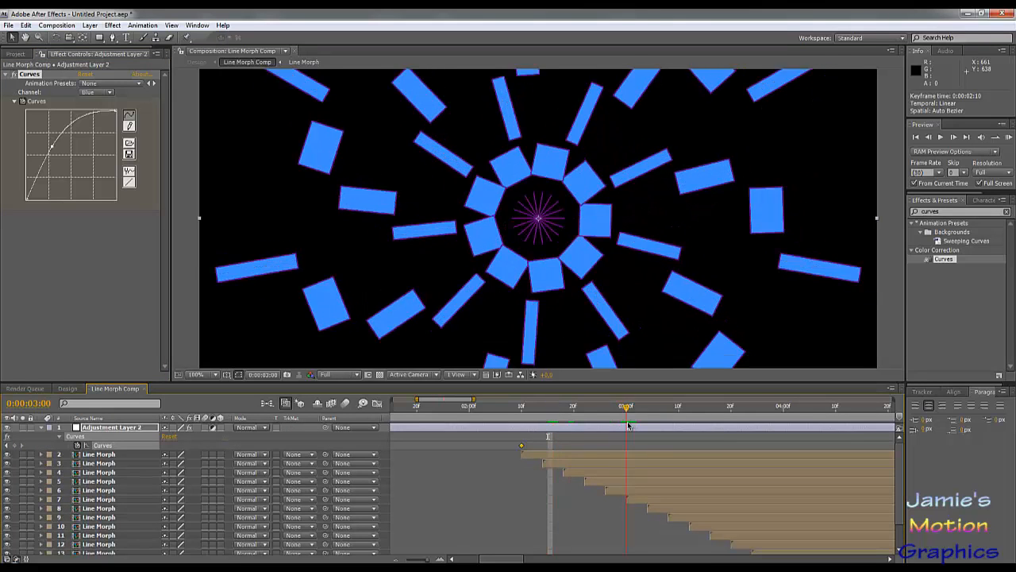
pyautogui.click(99, 93)
pyautogui.click(111, 80)
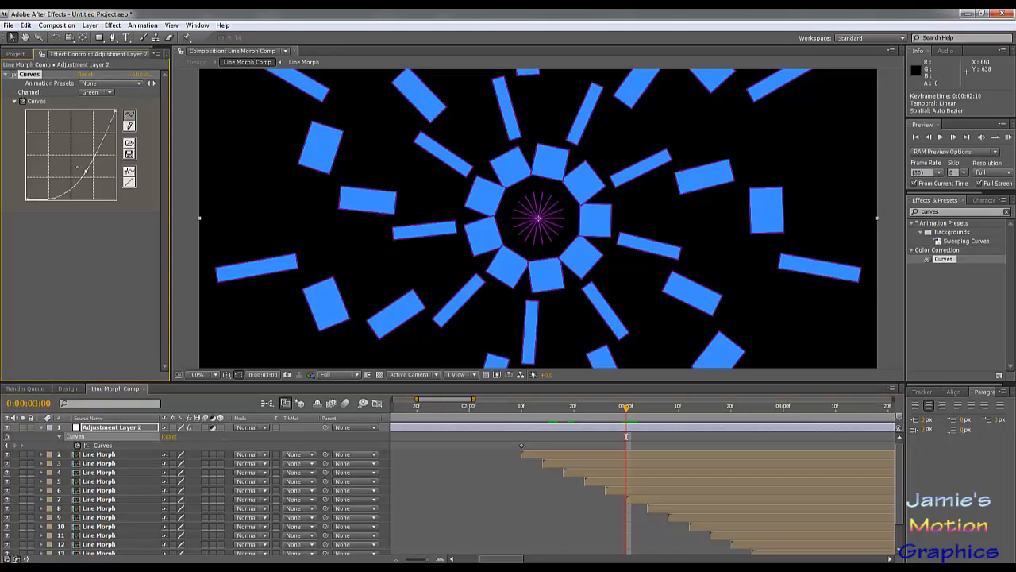
pyautogui.moveTo(55, 165); pyautogui.dragTo(54, 145)
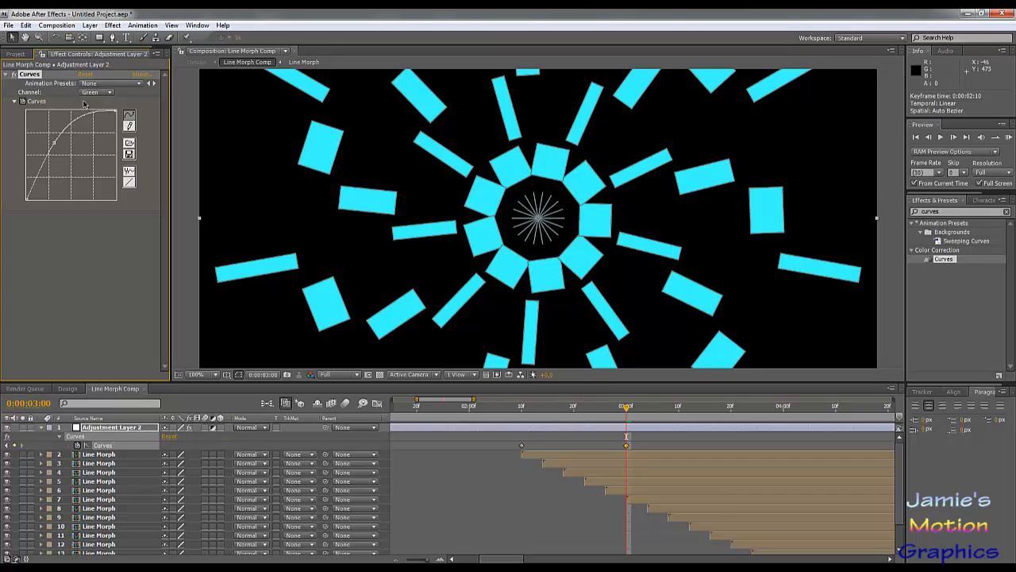
# At 0:00:03:00, flatten the blue channel arc slightly and reshape the red channel curve into a single bow below the diagonal.
pyautogui.click(92, 92)
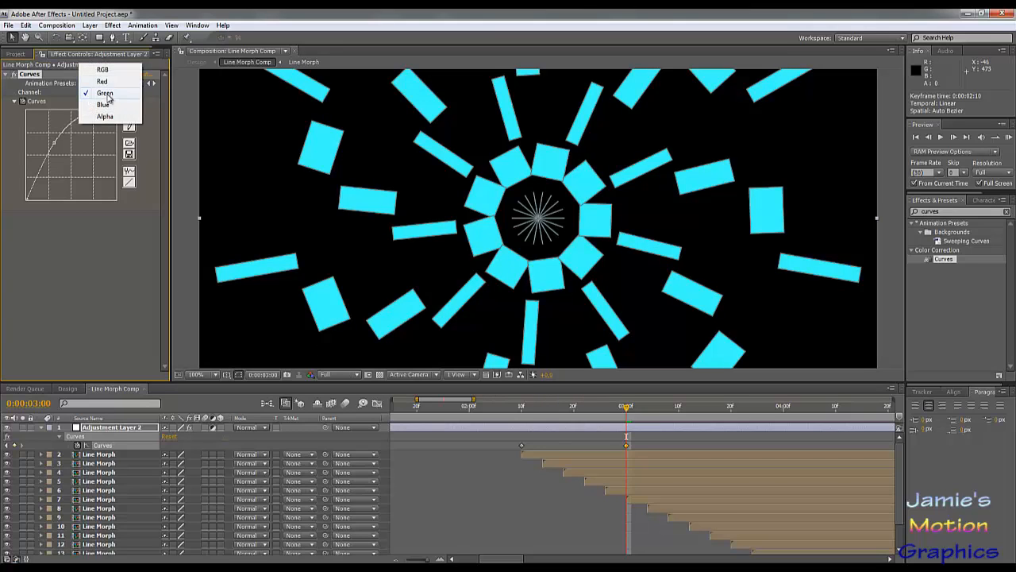
pyautogui.click(104, 105)
pyautogui.moveTo(51, 145); pyautogui.dragTo(59, 153)
pyautogui.click(97, 92)
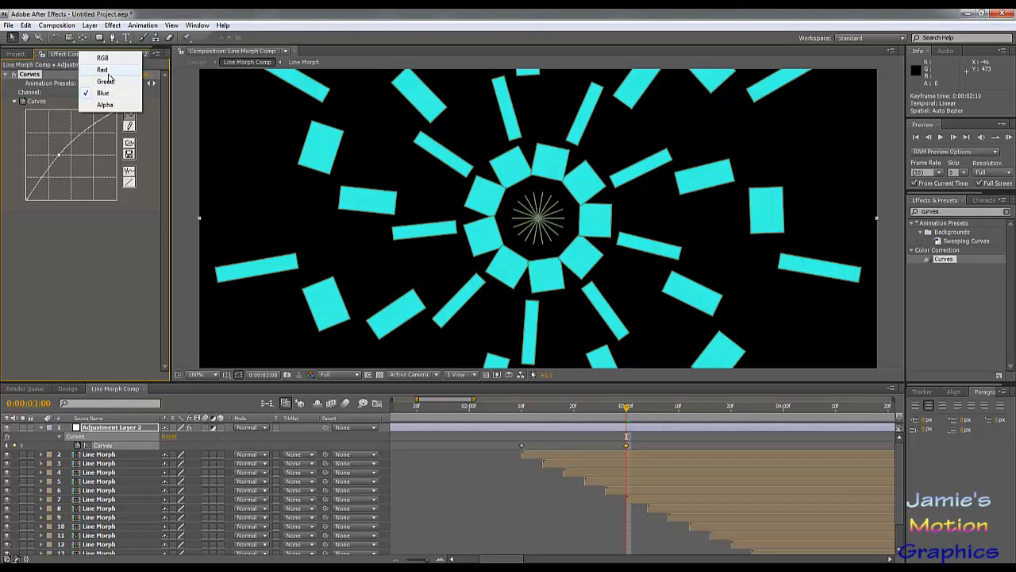
pyautogui.click(97, 70)
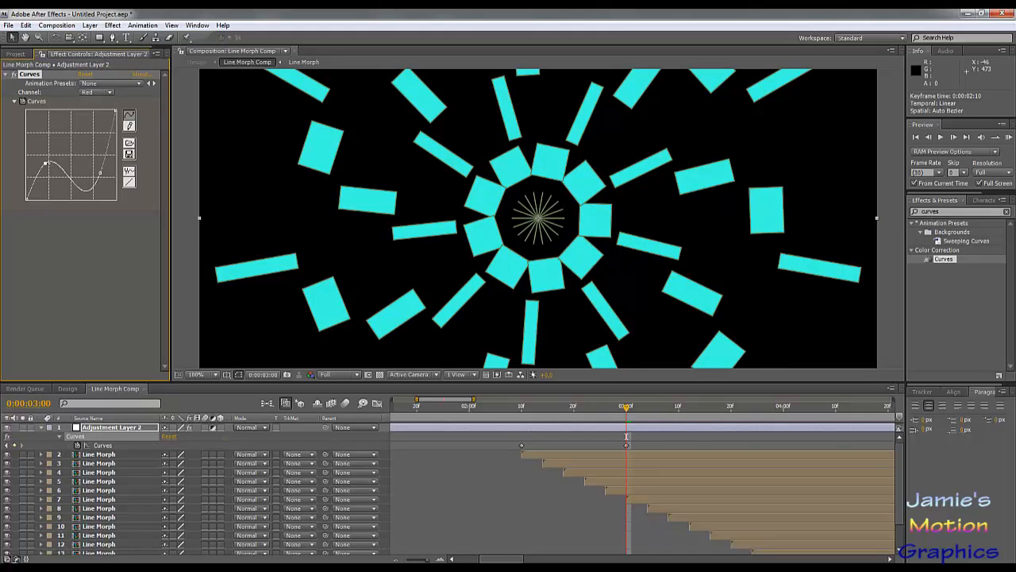
pyautogui.moveTo(46, 164); pyautogui.dragTo(86, 170)
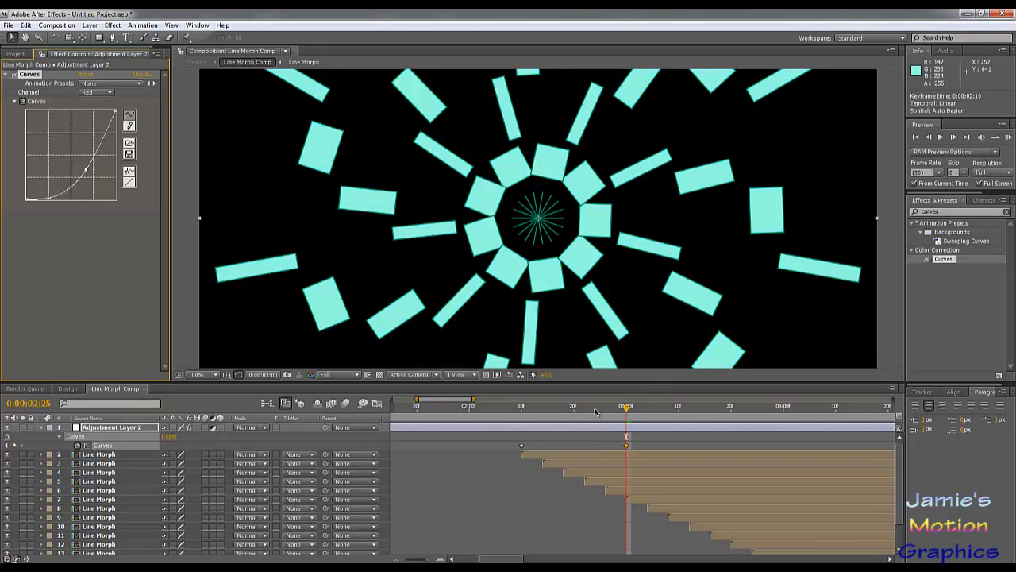
# Add a Curves keyframe at 0:00:03:20 by reshaping the red channel curve into a steep S.
pyautogui.moveTo(596, 411); pyautogui.dragTo(739, 450)
pyautogui.scroll(-1, 739, 450)
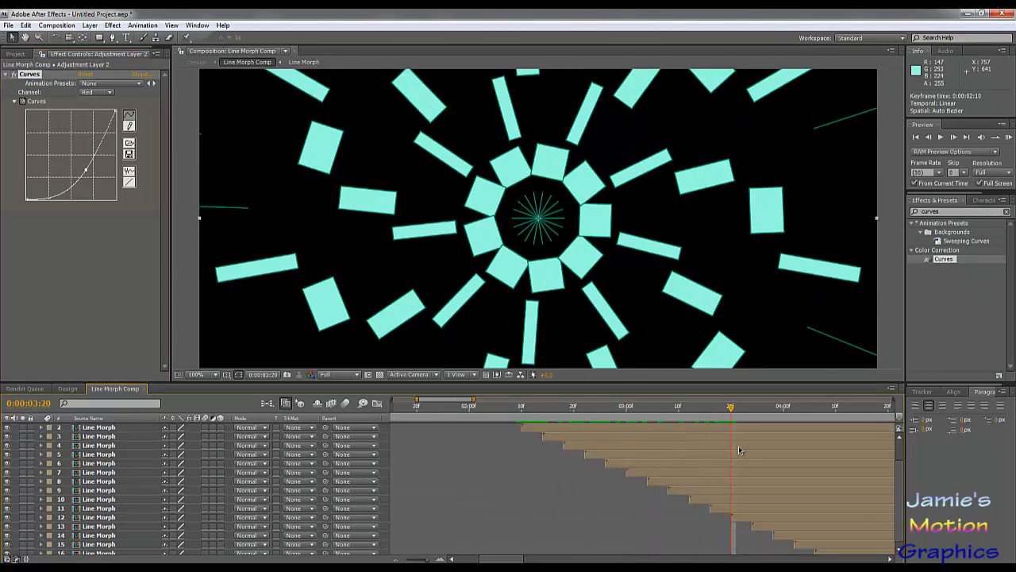
pyautogui.scroll(-1, 743, 455)
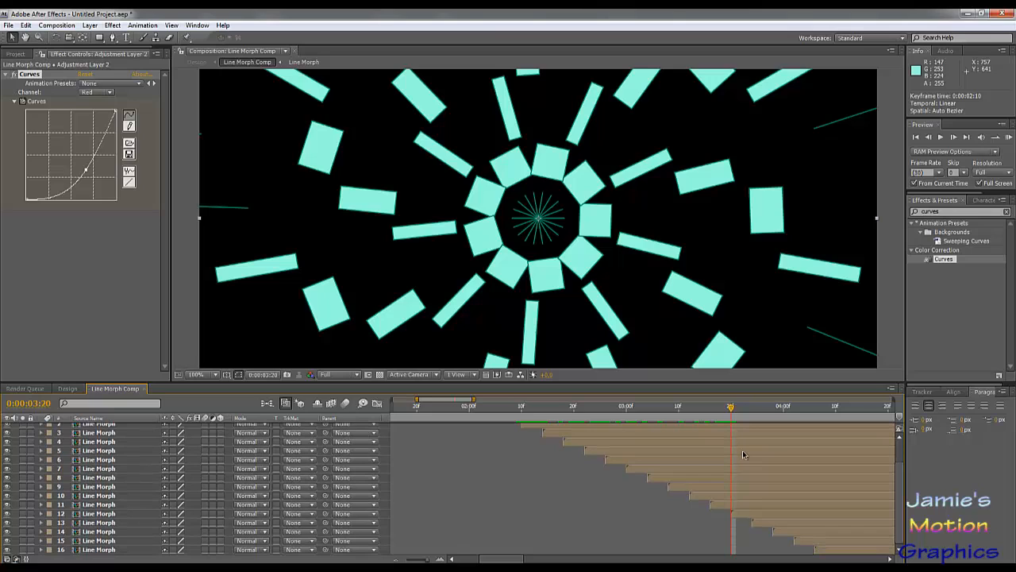
pyautogui.press('u')
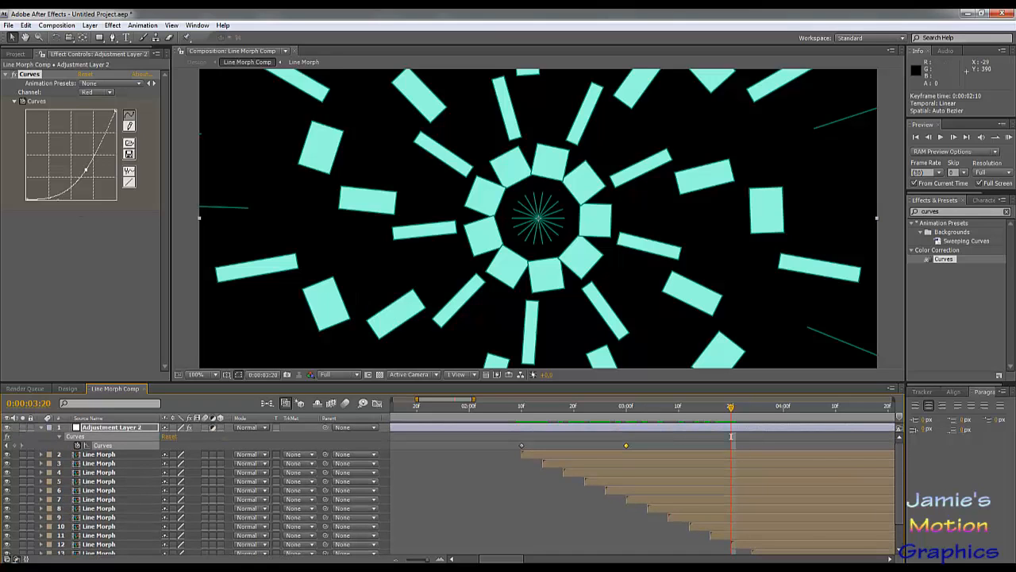
pyautogui.click(85, 92)
pyautogui.click(98, 94)
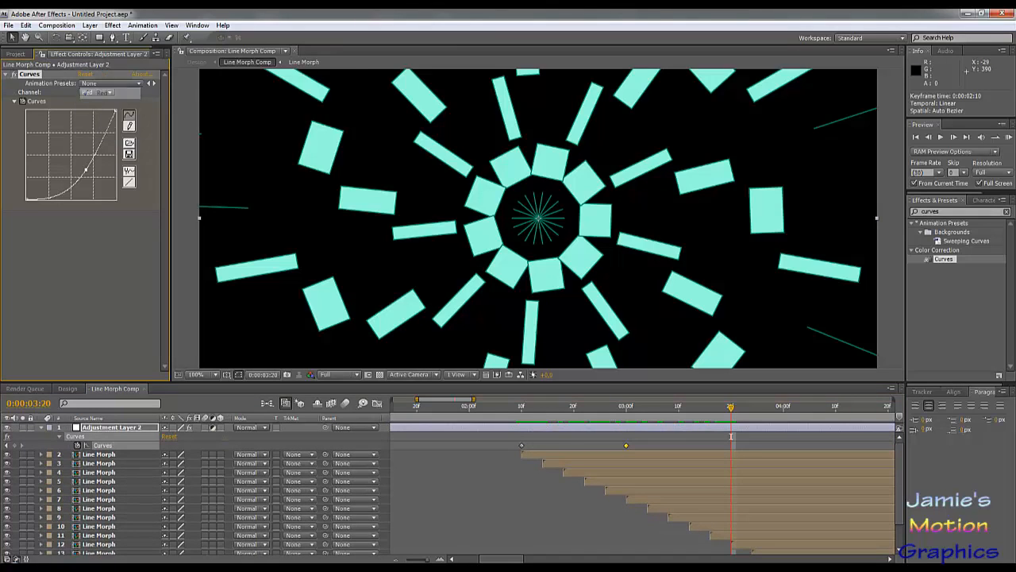
pyautogui.moveTo(85, 169); pyautogui.dragTo(49, 155)
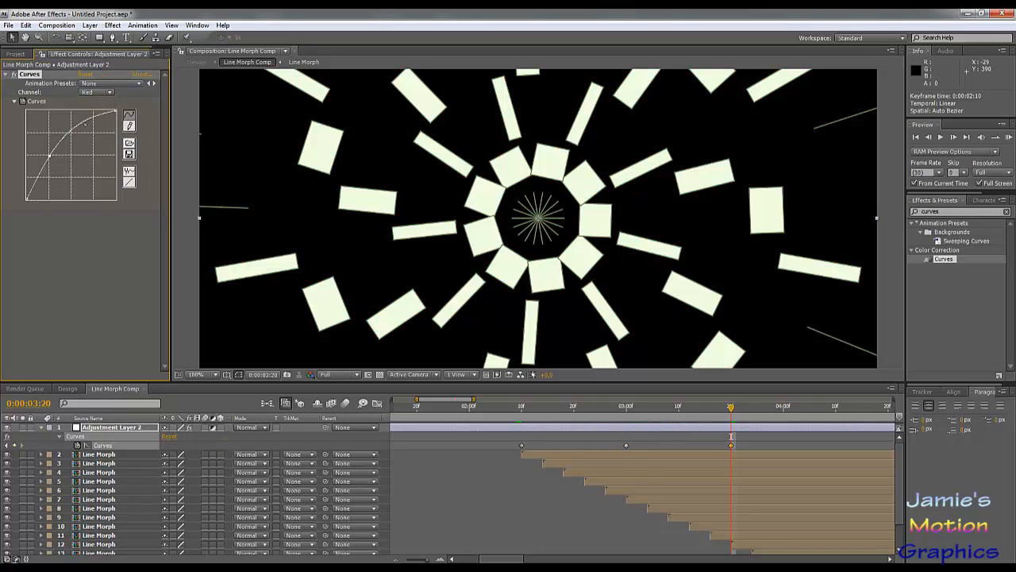
pyautogui.moveTo(85, 125); pyautogui.dragTo(79, 122)
pyautogui.moveTo(50, 155); pyautogui.dragTo(58, 185)
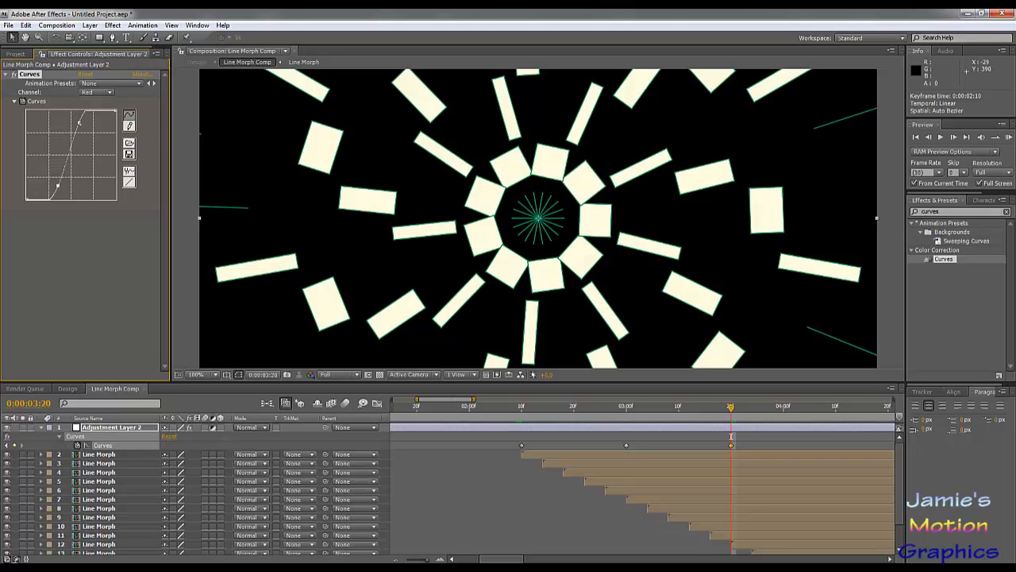
# At 0:00:03:20, soften the red channel's steep S-curve and reshape the green channel curve into a wave with raised shadows and dipped highlights.
pyautogui.moveTo(78, 122); pyautogui.dragTo(80, 139)
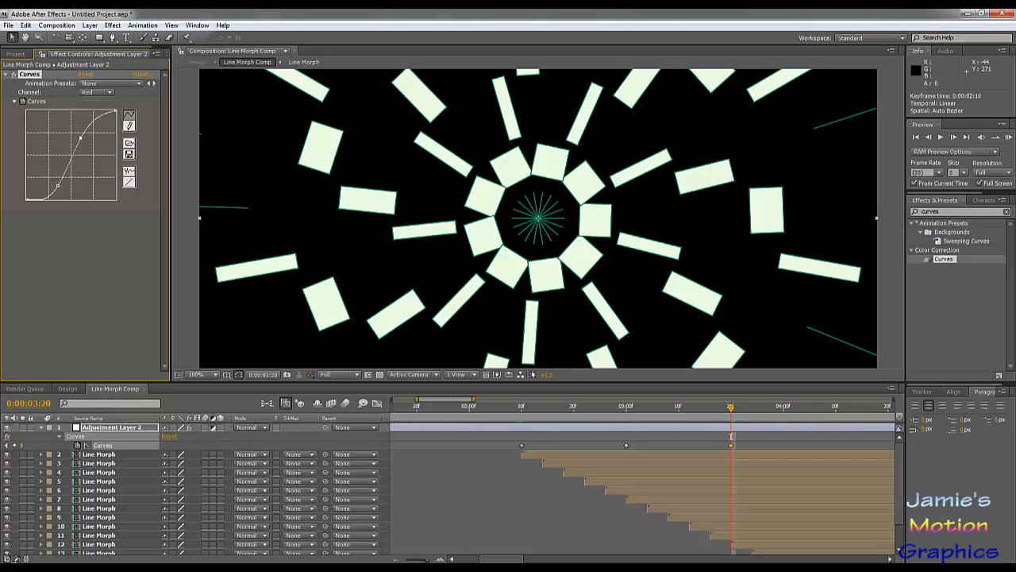
pyautogui.click(93, 92)
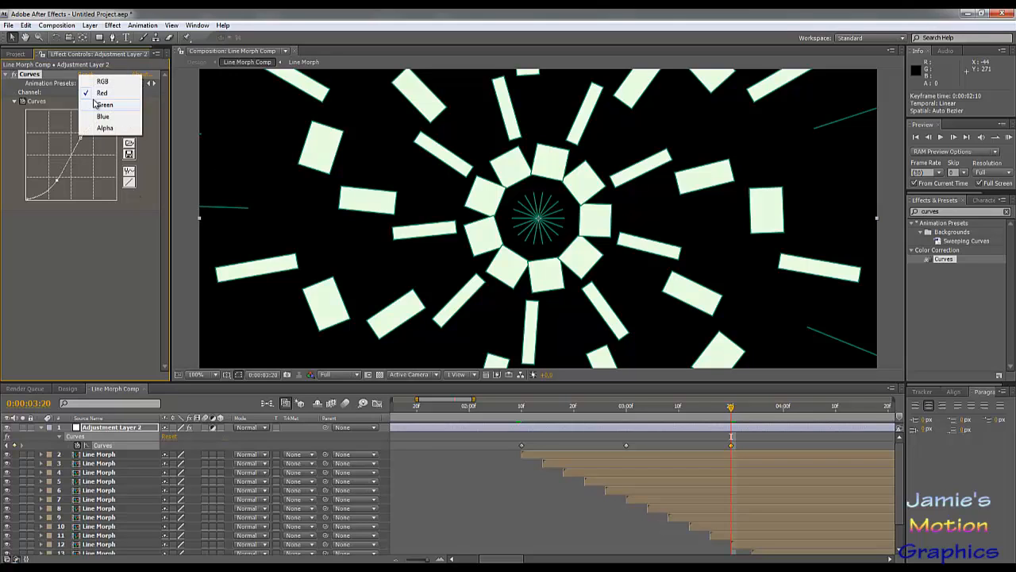
pyautogui.click(95, 104)
pyautogui.moveTo(72, 154); pyautogui.dragTo(93, 169)
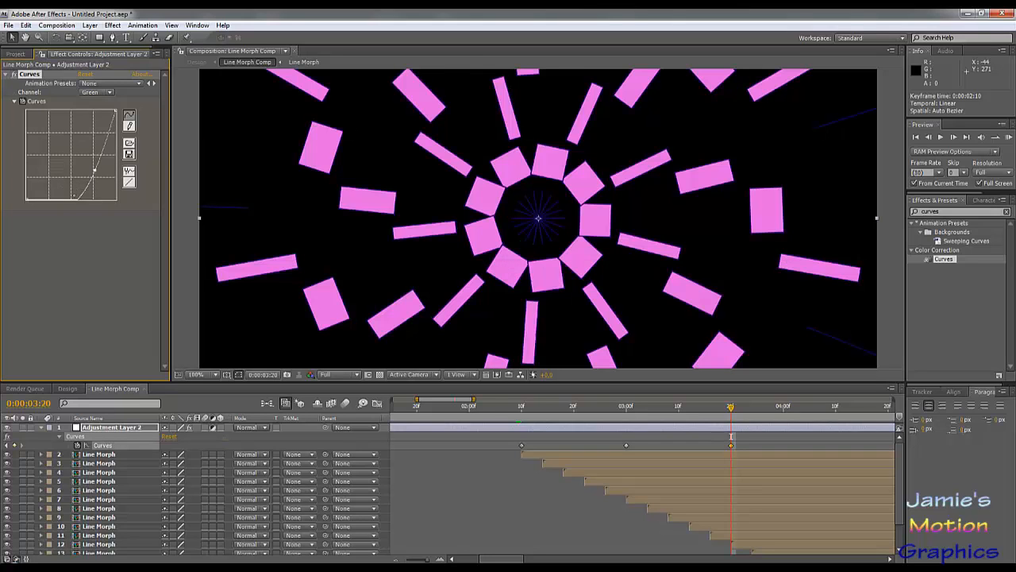
pyautogui.moveTo(58, 192); pyautogui.dragTo(58, 151)
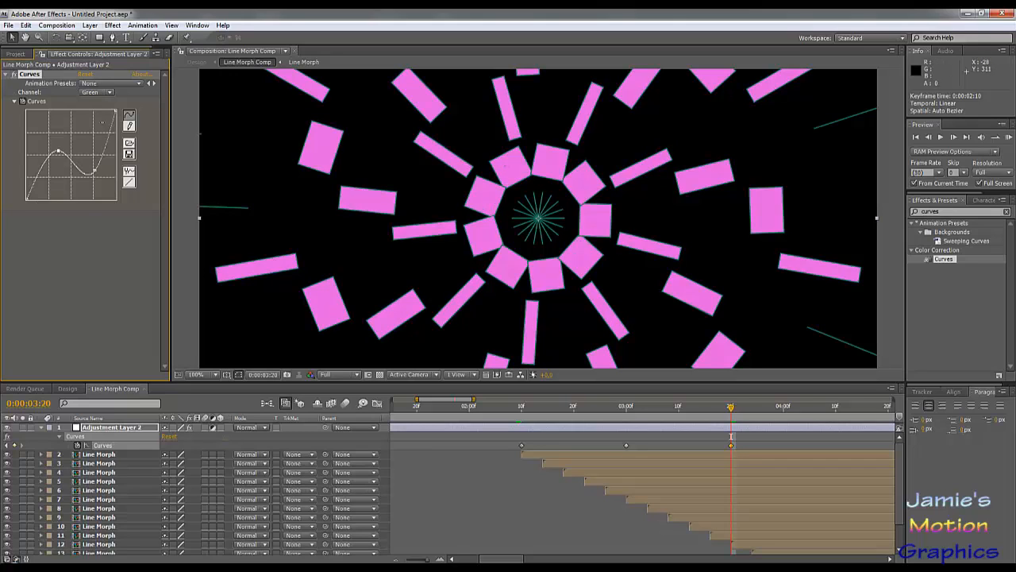
# At 0:00:03:20, pull the blue channel curve far below the diagonal so it stays near zero until the brightest highlights.
pyautogui.click(100, 92)
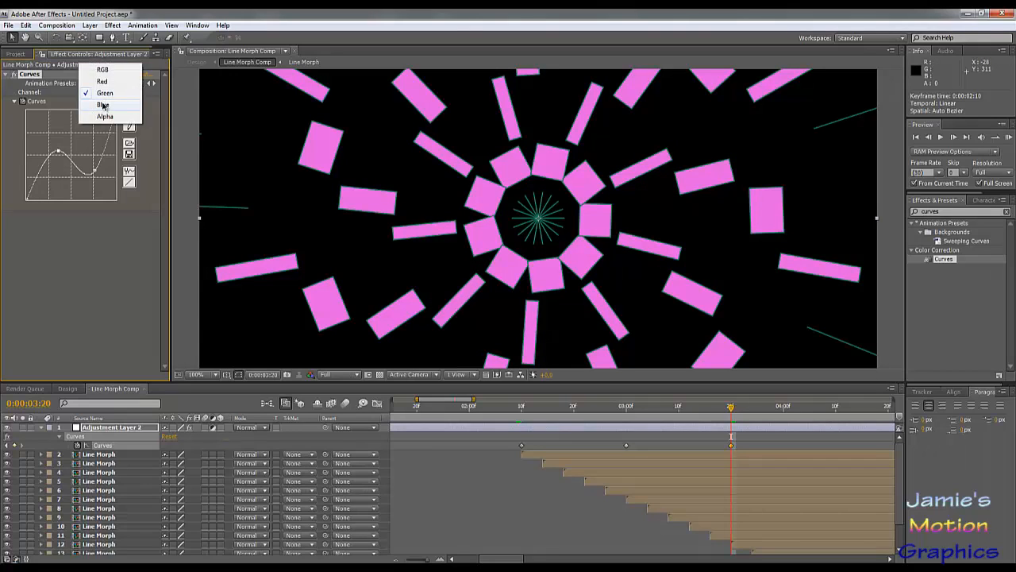
pyautogui.click(103, 105)
pyautogui.moveTo(62, 157); pyautogui.dragTo(108, 187)
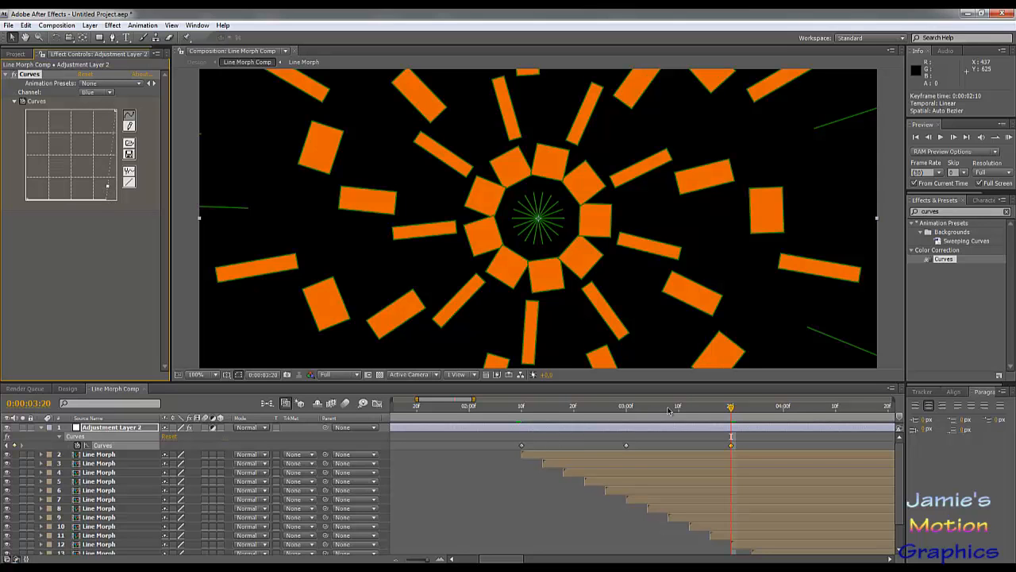
# Add a Curves keyframe at 0:00:04:10 by reshaping the blue channel curve into a wave and the green channel curve into a deep bow.
pyautogui.moveTo(718, 412); pyautogui.dragTo(836, 451)
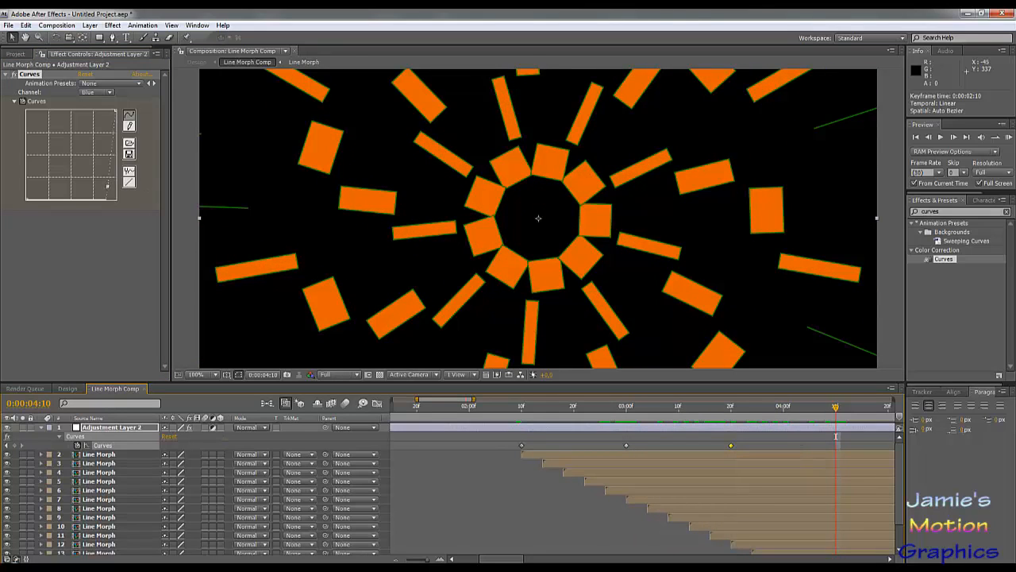
pyautogui.moveTo(107, 185); pyautogui.dragTo(52, 151)
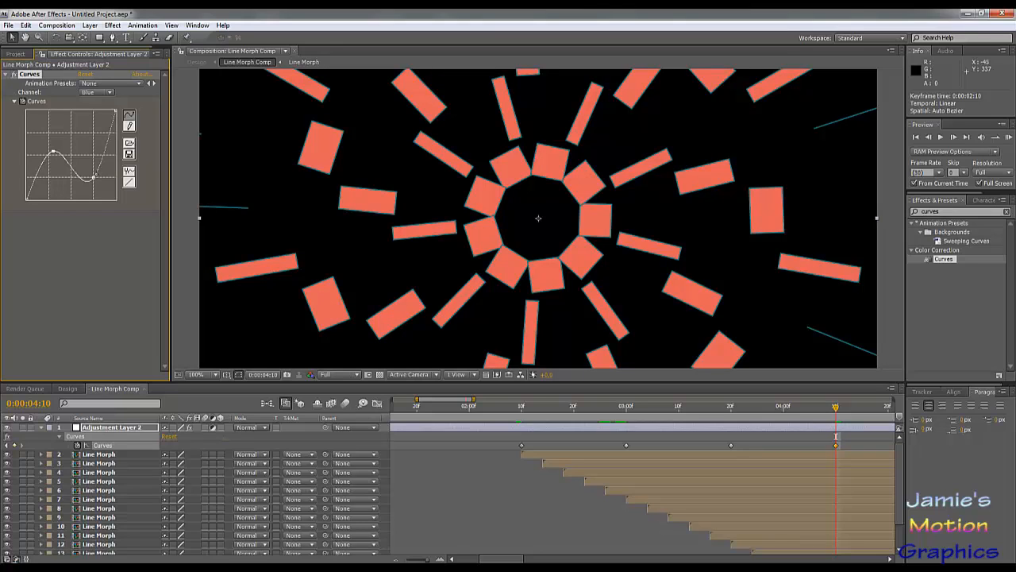
pyautogui.click(102, 92)
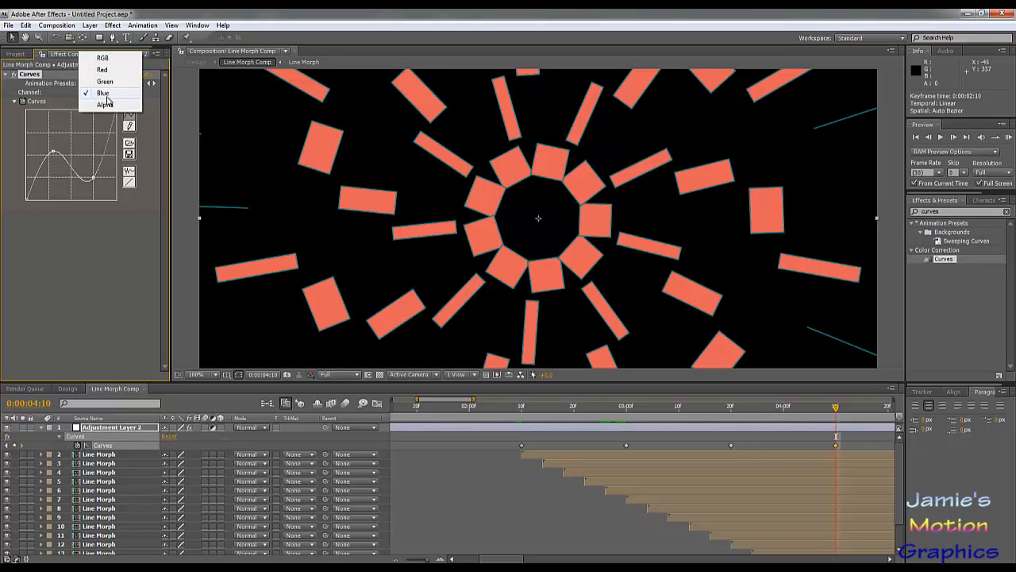
pyautogui.click(103, 82)
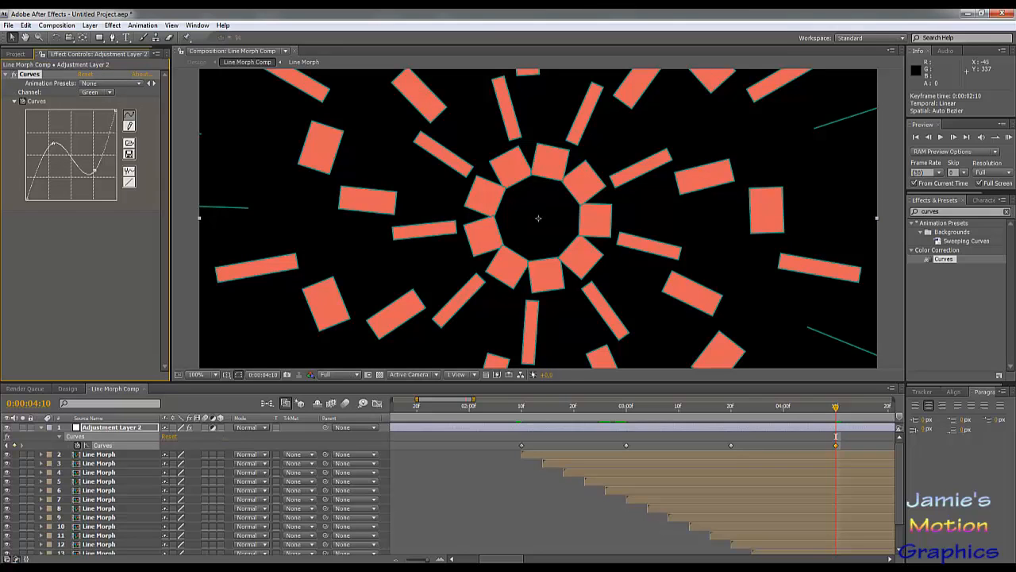
pyautogui.moveTo(52, 143); pyautogui.dragTo(68, 190)
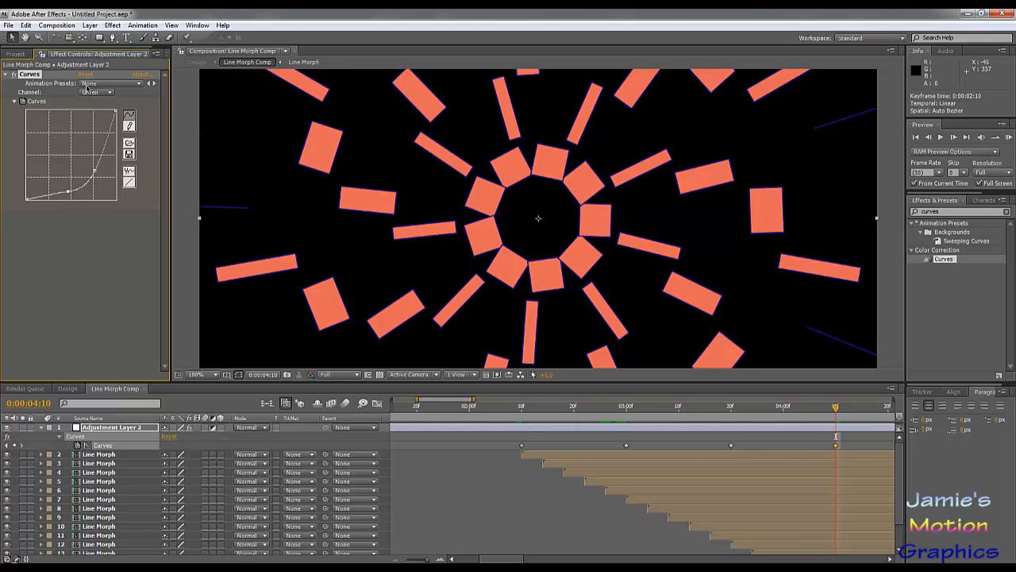
# At 0:00:04:10, reshape the red channel curve into a wave with raised shadows and lowered highlights.
pyautogui.click(95, 92)
pyautogui.click(99, 82)
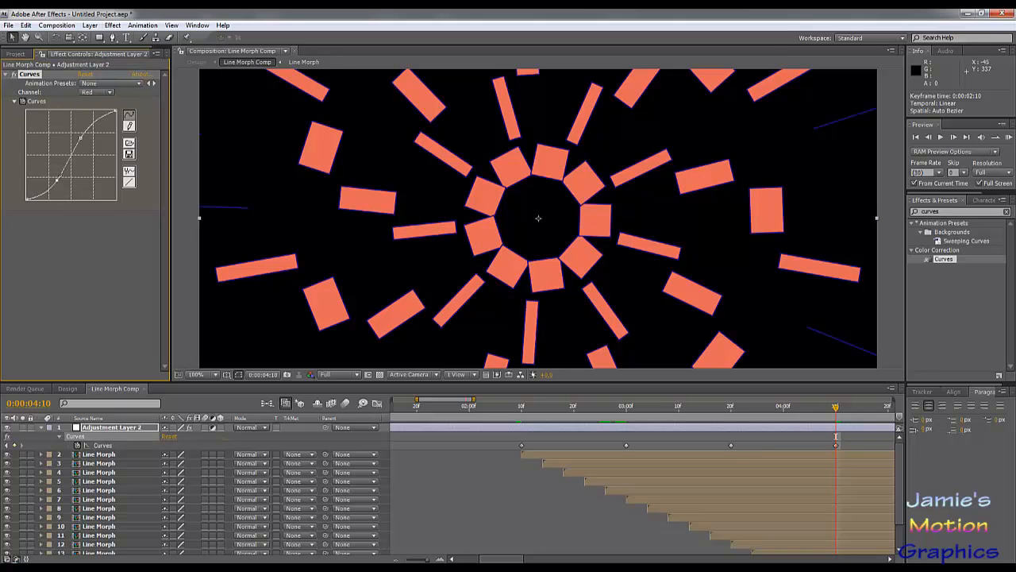
pyautogui.moveTo(57, 181); pyautogui.dragTo(65, 182)
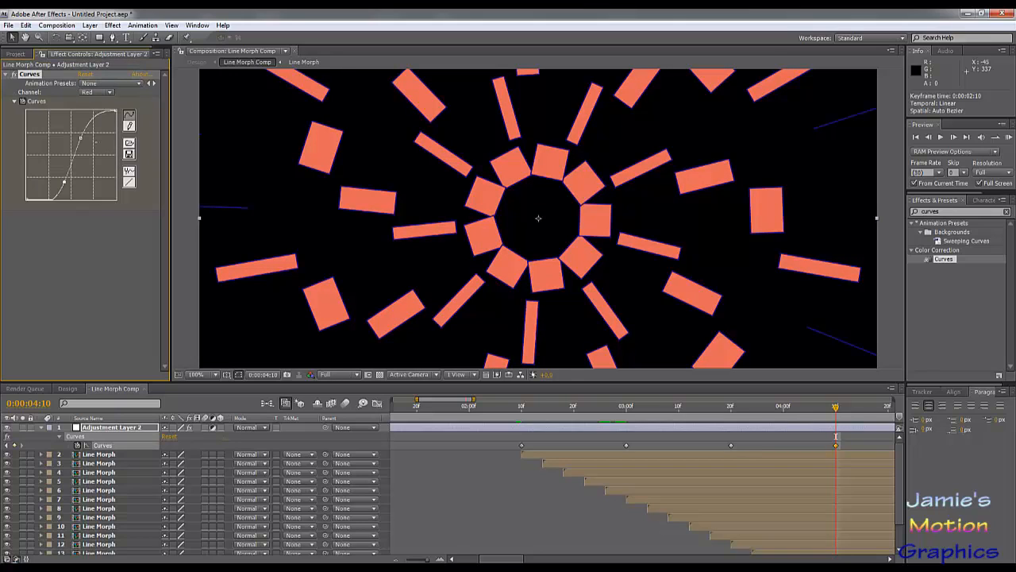
pyautogui.moveTo(80, 138); pyautogui.dragTo(61, 151)
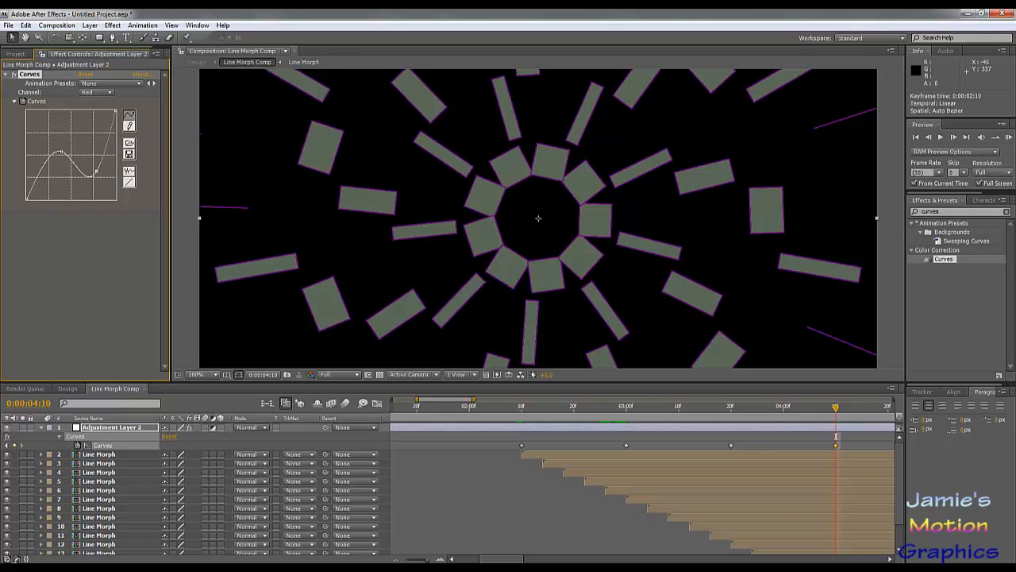
# At 0:00:04:10, try steeper shapes on the green channel curve, leaving it as a single bow below the diagonal.
pyautogui.click(100, 93)
pyautogui.click(96, 107)
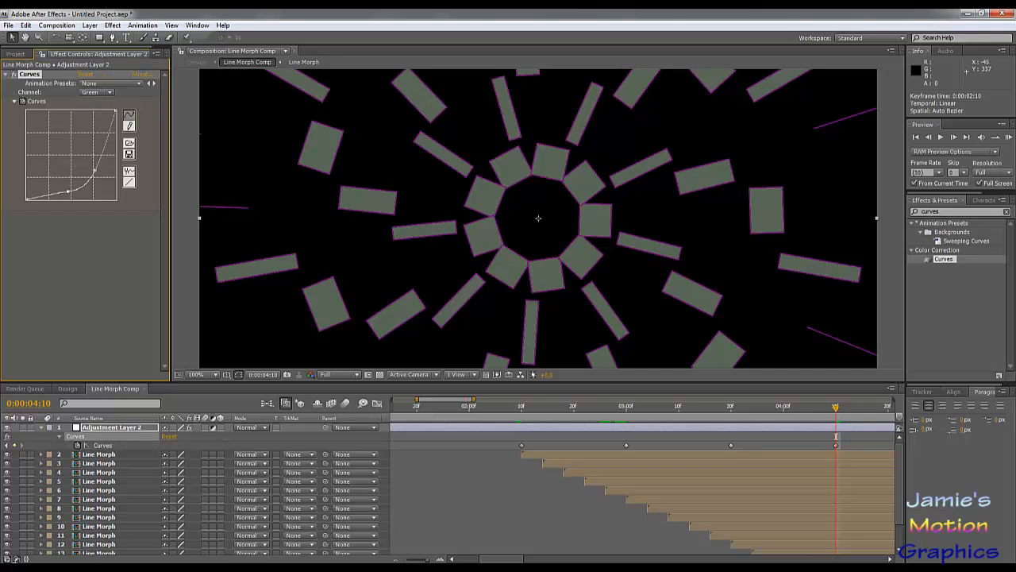
pyautogui.moveTo(93, 170); pyautogui.dragTo(95, 135)
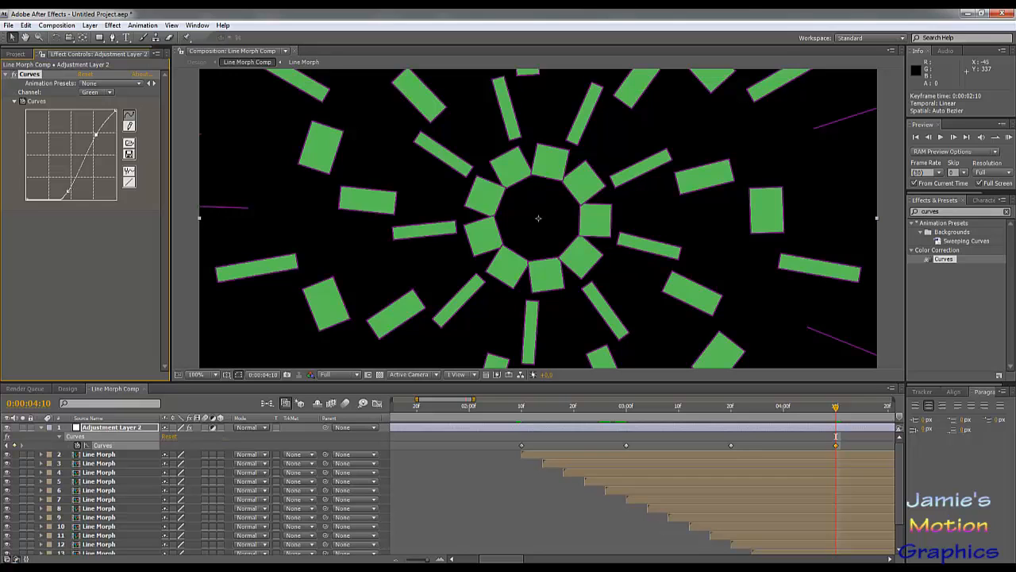
pyautogui.moveTo(559, 411); pyautogui.dragTo(836, 447)
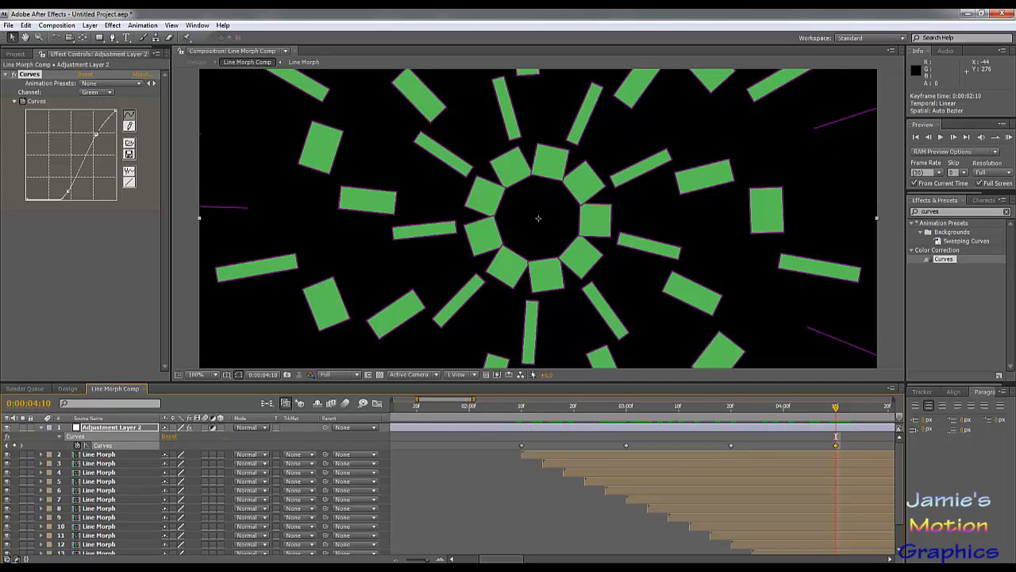
pyautogui.moveTo(105, 119); pyautogui.dragTo(103, 174)
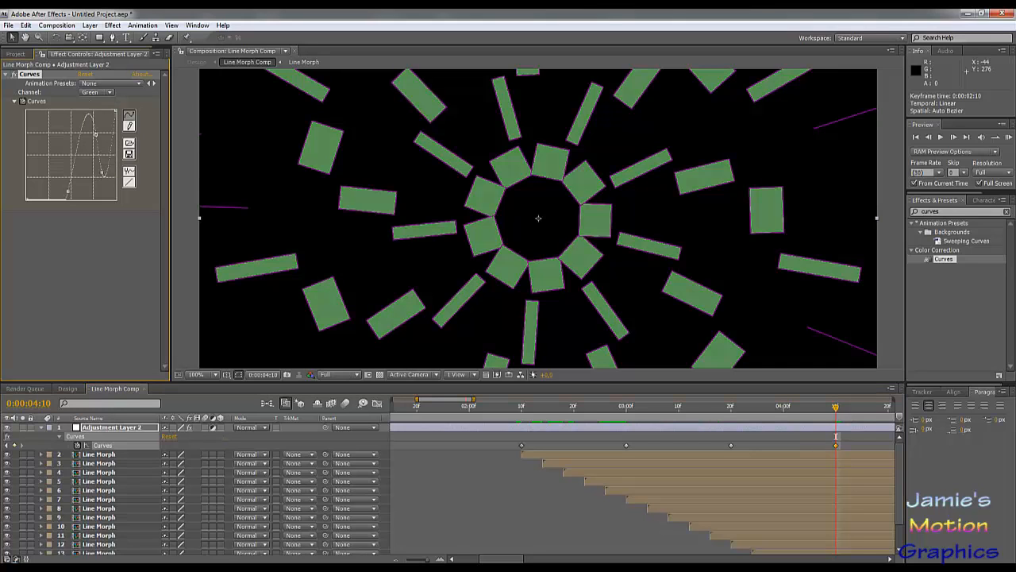
pyautogui.hotkey('ctrl', 'z')
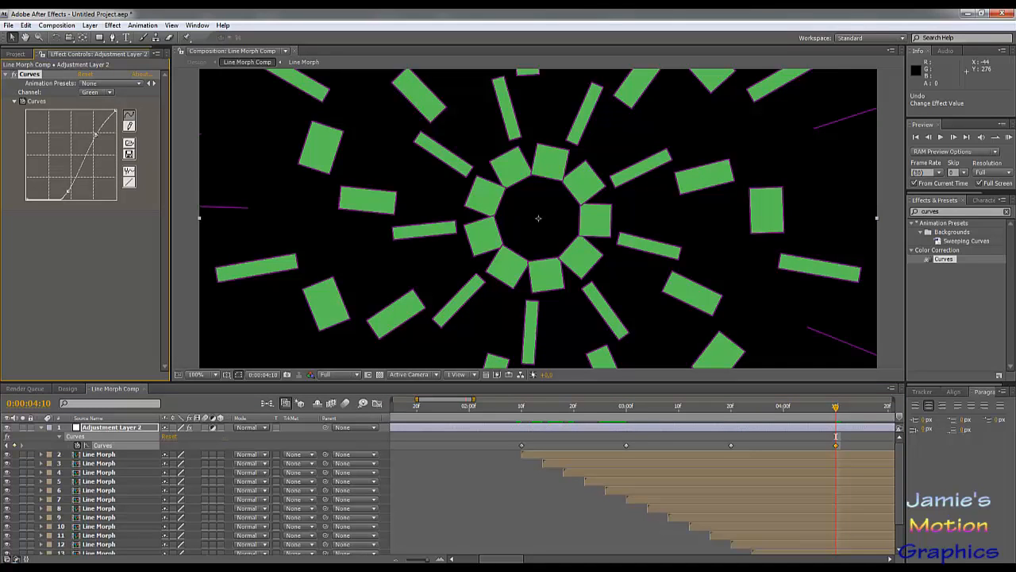
pyautogui.moveTo(96, 135); pyautogui.dragTo(98, 188)
pyautogui.hotkey('ctrl', 'z')
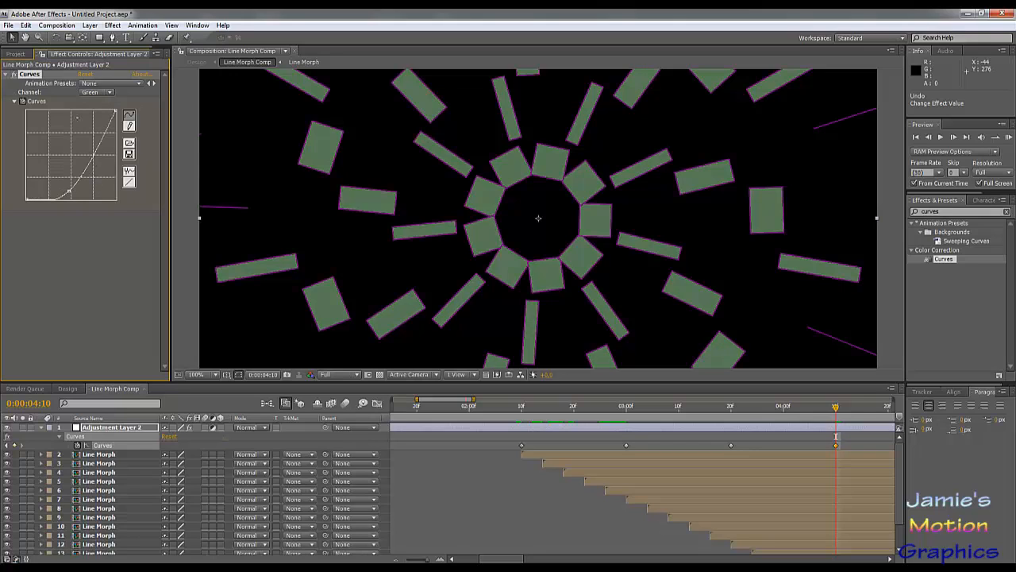
# At 0:00:04:10, smooth the red channel curve into a gentle bow just below the diagonal and scrub to check the color.
pyautogui.click(91, 94)
pyautogui.click(101, 83)
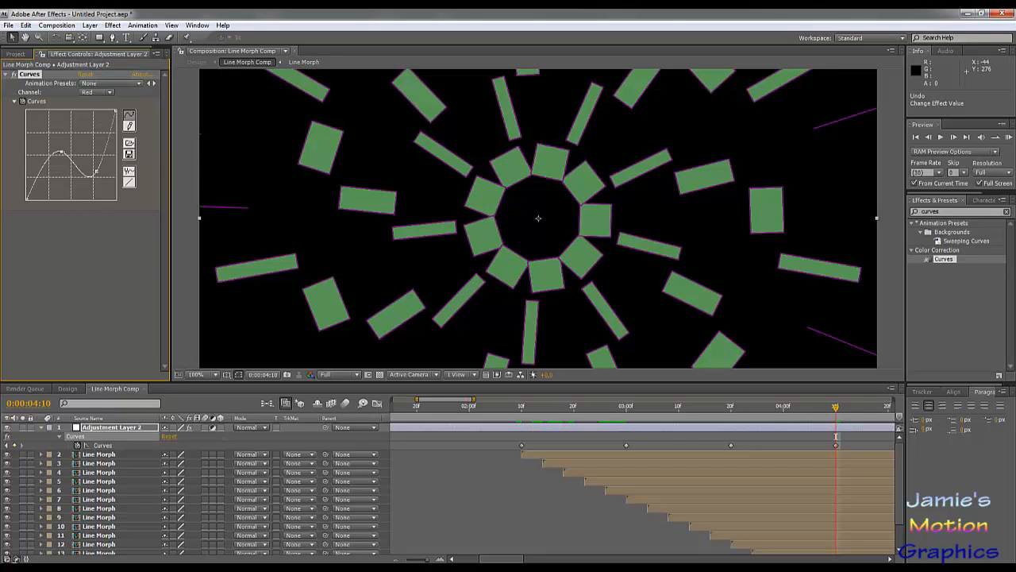
pyautogui.moveTo(62, 152); pyautogui.dragTo(83, 150)
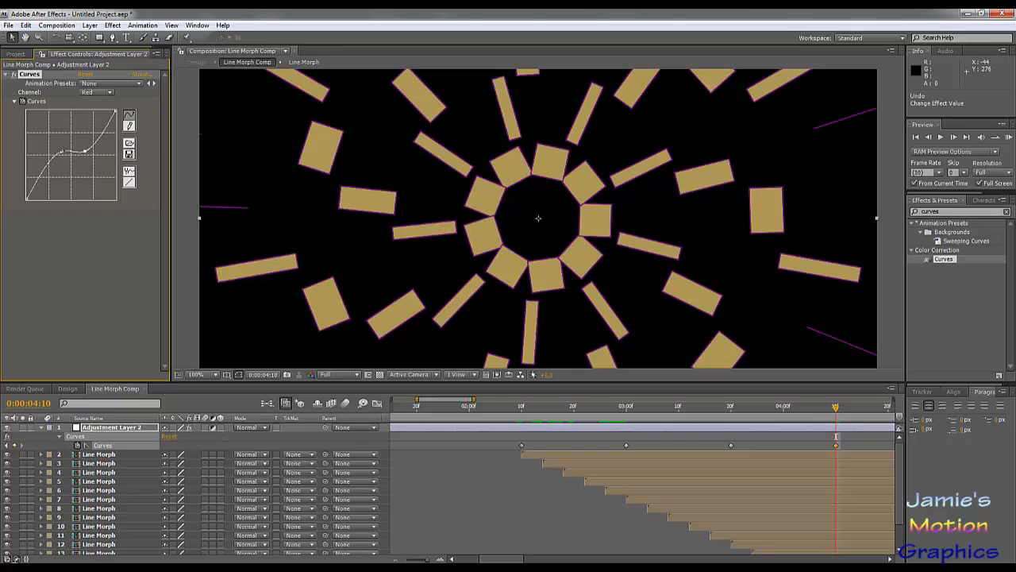
pyautogui.moveTo(62, 151); pyautogui.dragTo(60, 174)
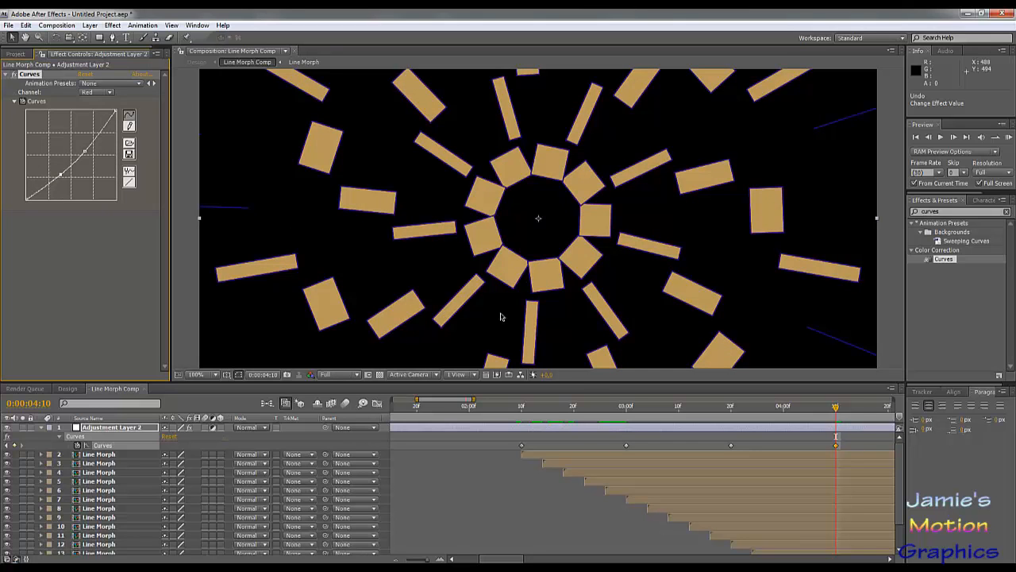
pyautogui.moveTo(767, 410); pyautogui.dragTo(835, 412)
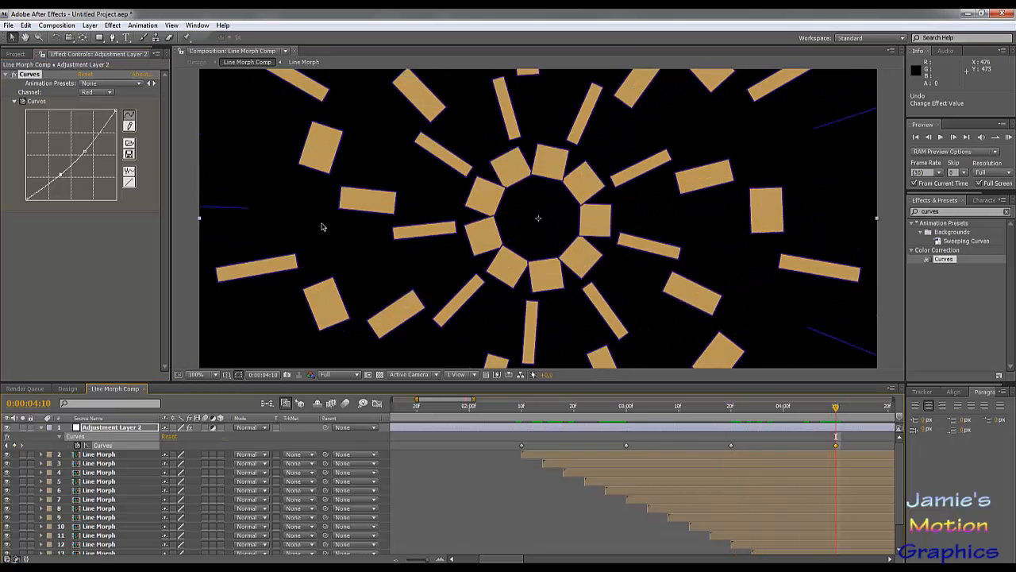
# At 0:00:04:10, reshape both the green and the blue channel curves into smooth arcs well above the diagonal.
pyautogui.click(108, 93)
pyautogui.click(103, 105)
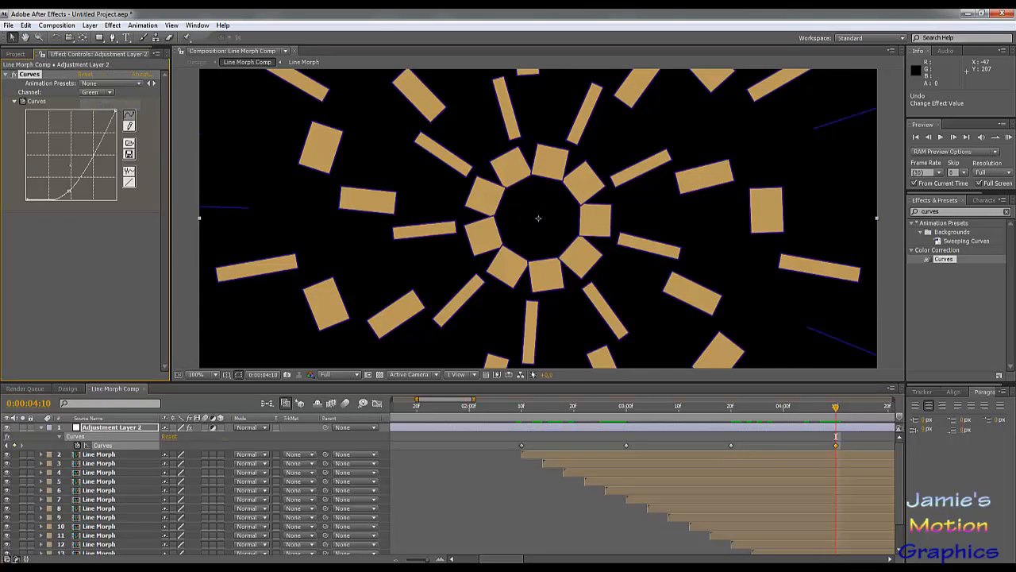
pyautogui.moveTo(68, 192); pyautogui.dragTo(47, 156)
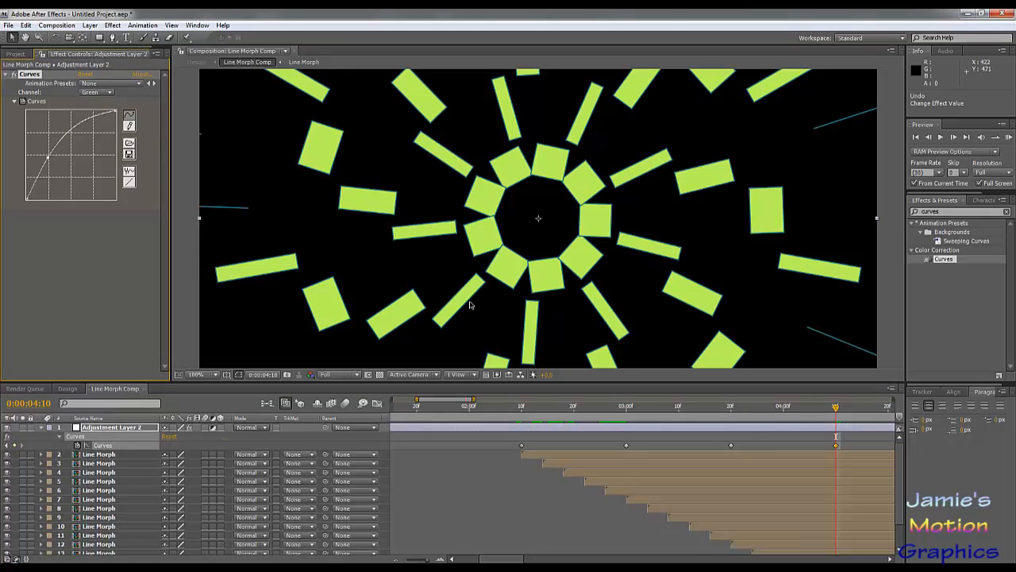
pyautogui.click(108, 93)
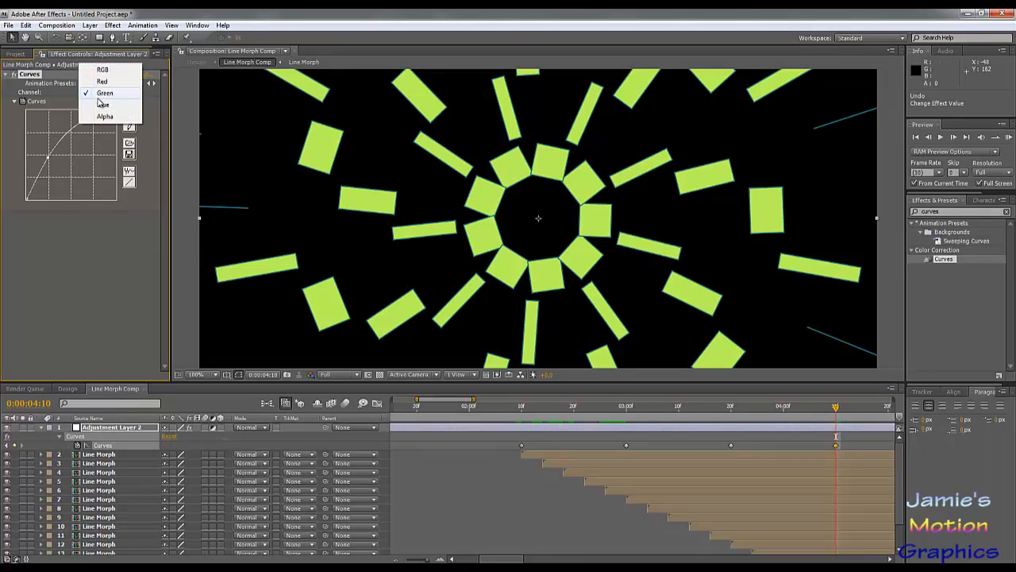
pyautogui.click(101, 104)
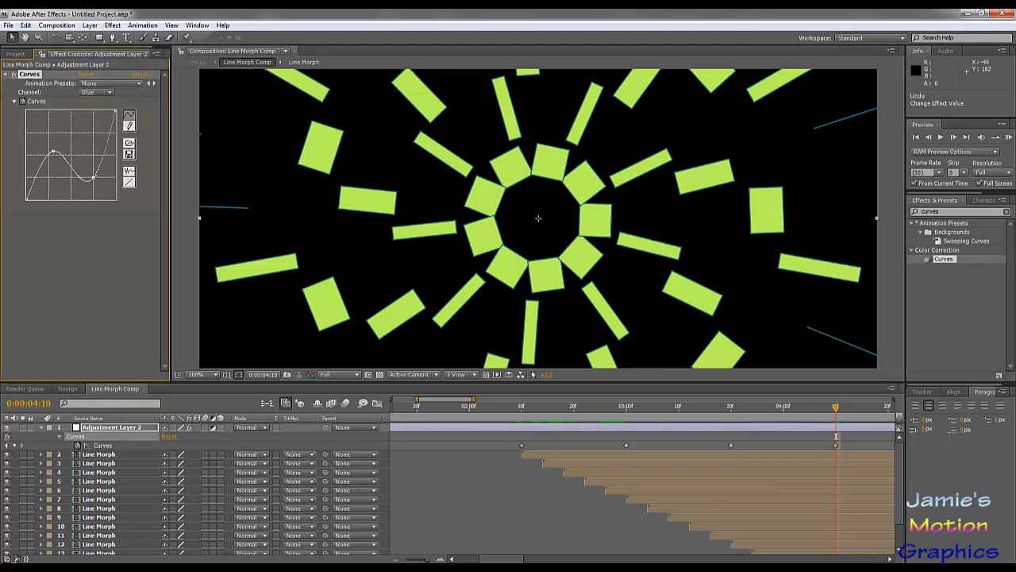
pyautogui.moveTo(92, 177); pyautogui.dragTo(74, 127)
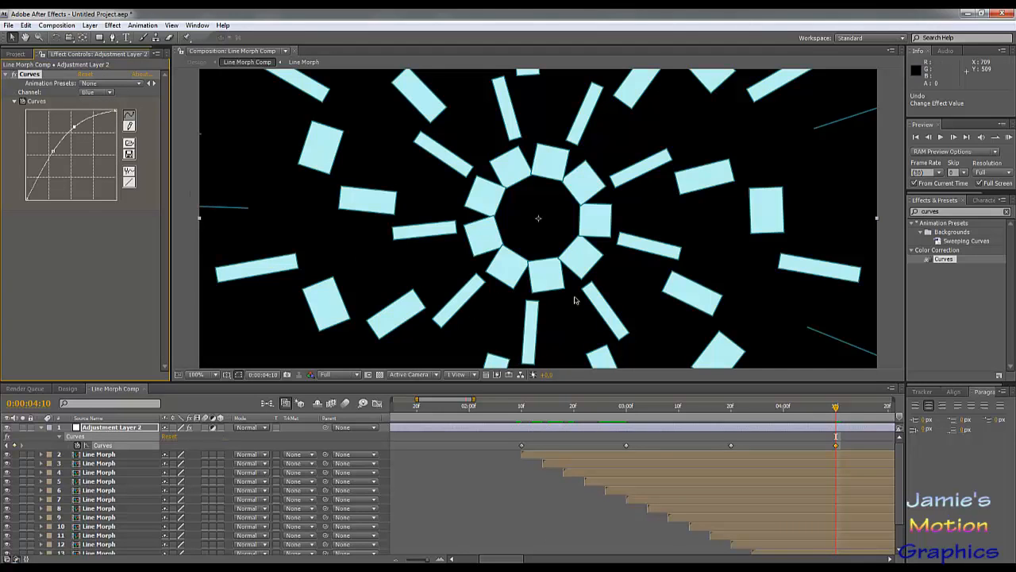
# At 0:00:04:10, reshape the red channel curve into a shallow wave that lifts the shadows and dips in the highlights.
pyautogui.click(95, 92)
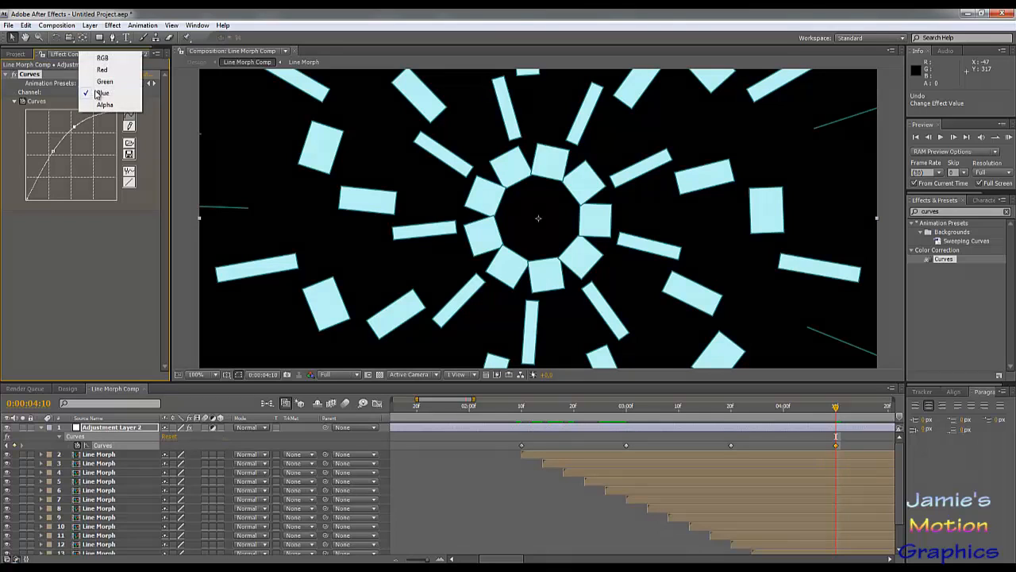
pyautogui.click(102, 70)
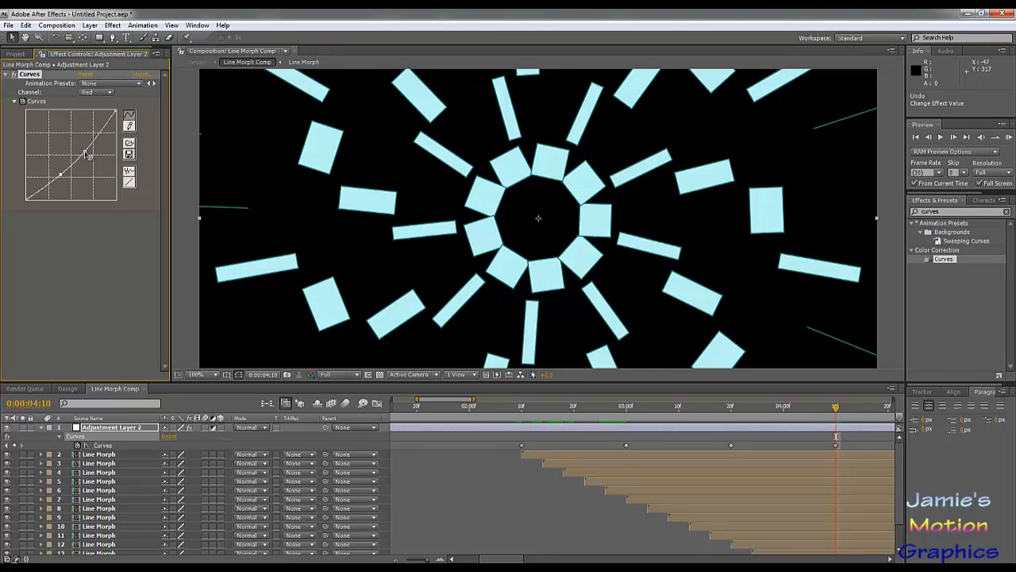
pyautogui.moveTo(86, 153); pyautogui.dragTo(49, 152)
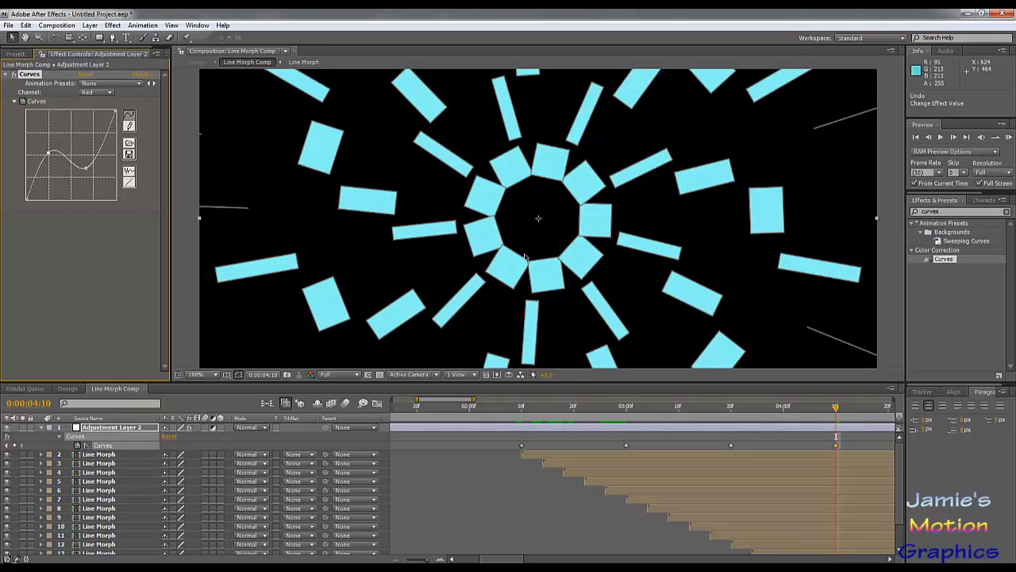
# Preview the whole Line Morph Comp frame at 50% and scrub through the color shifts between the Curves keyframes.
pyautogui.scroll(-4, 525, 256)
pyautogui.scroll(3, 524, 259)
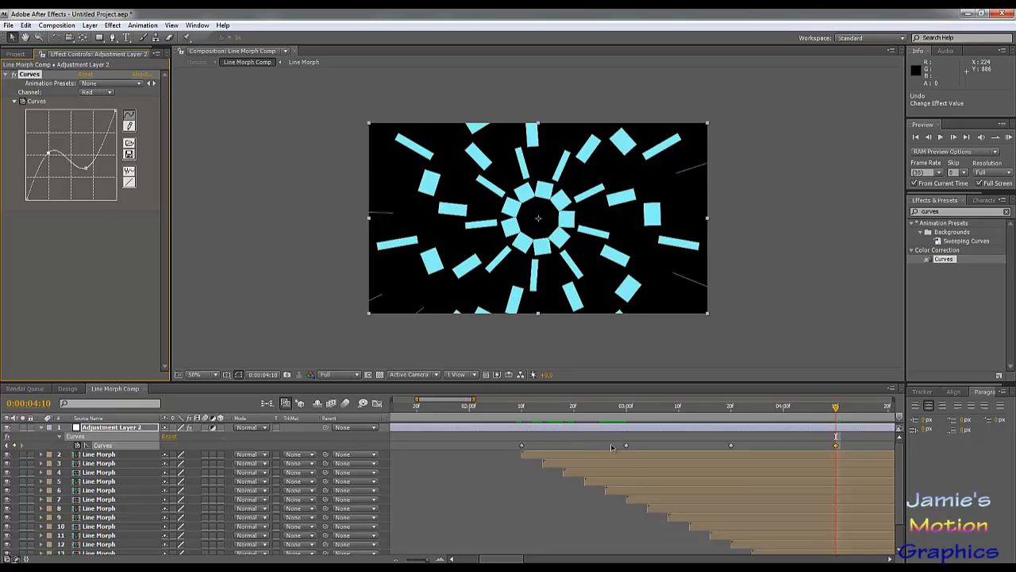
pyautogui.moveTo(547, 414); pyautogui.dragTo(717, 429)
pyautogui.press('space')
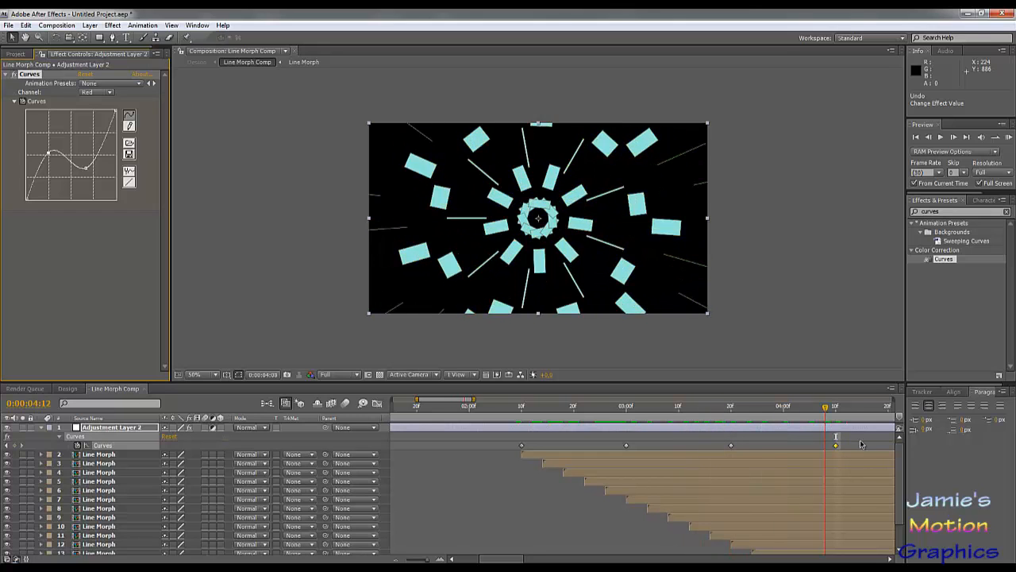
pyautogui.moveTo(841, 441); pyautogui.dragTo(548, 434)
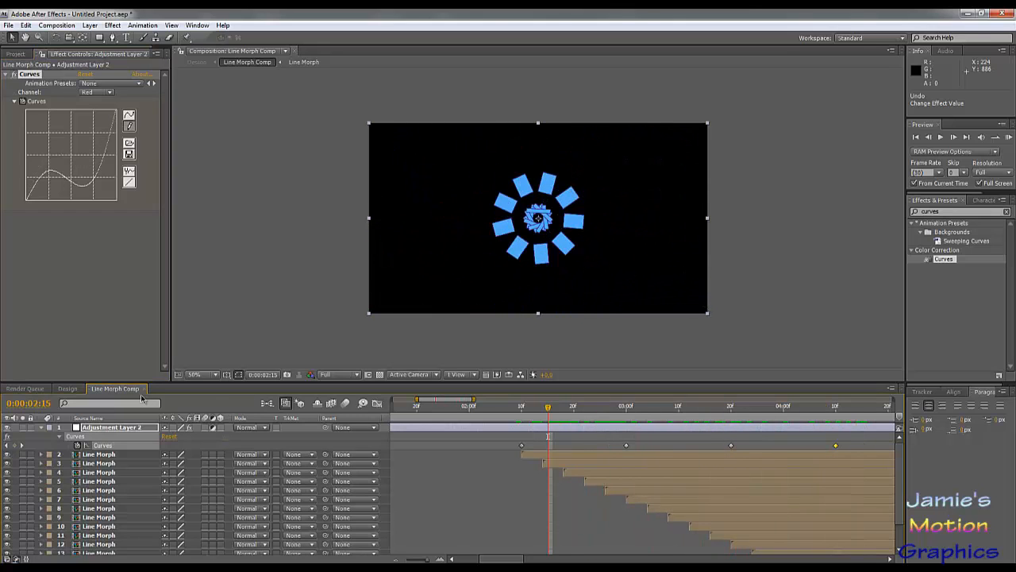
# Preview the Design composition and scrub through it to check the Line Morph colors over the other shapes.
pyautogui.click(63, 388)
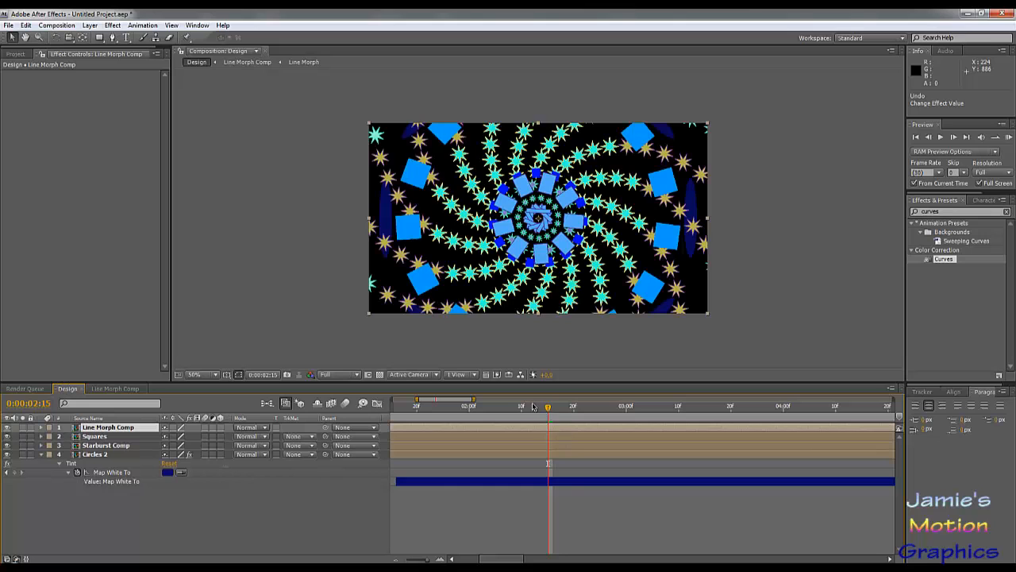
pyautogui.press('space')
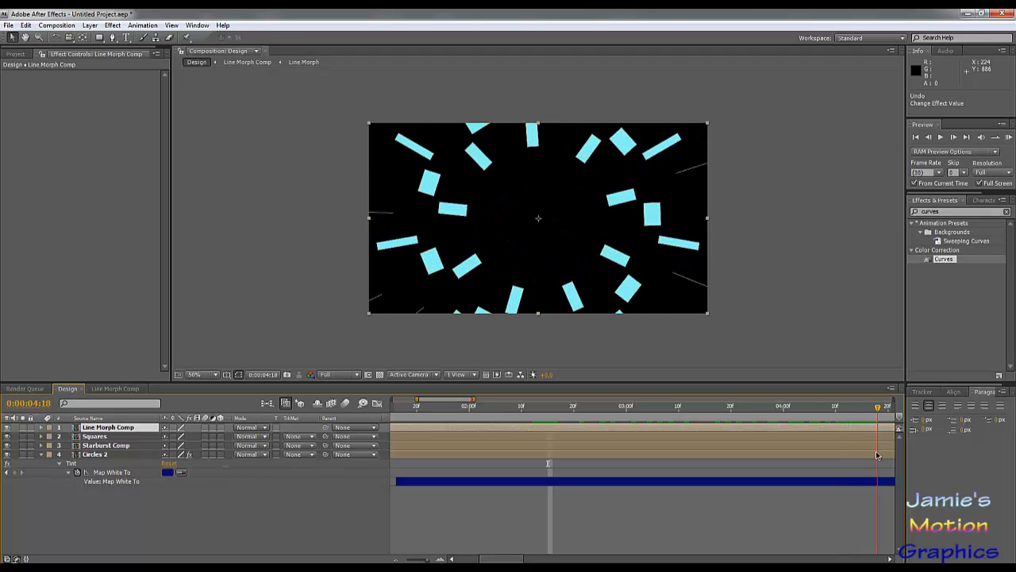
pyautogui.moveTo(877, 455); pyautogui.dragTo(618, 476)
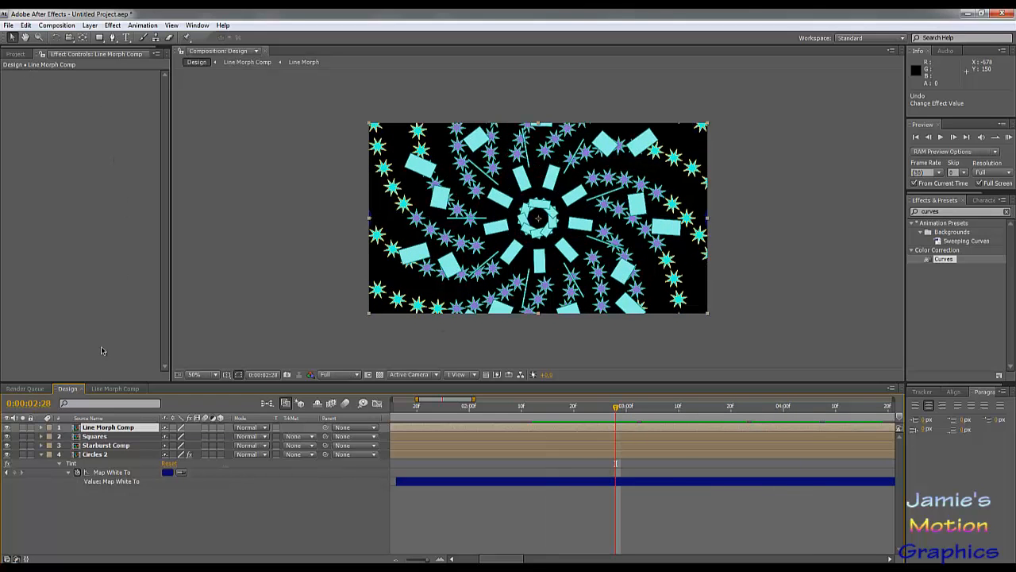
pyautogui.click(15, 53)
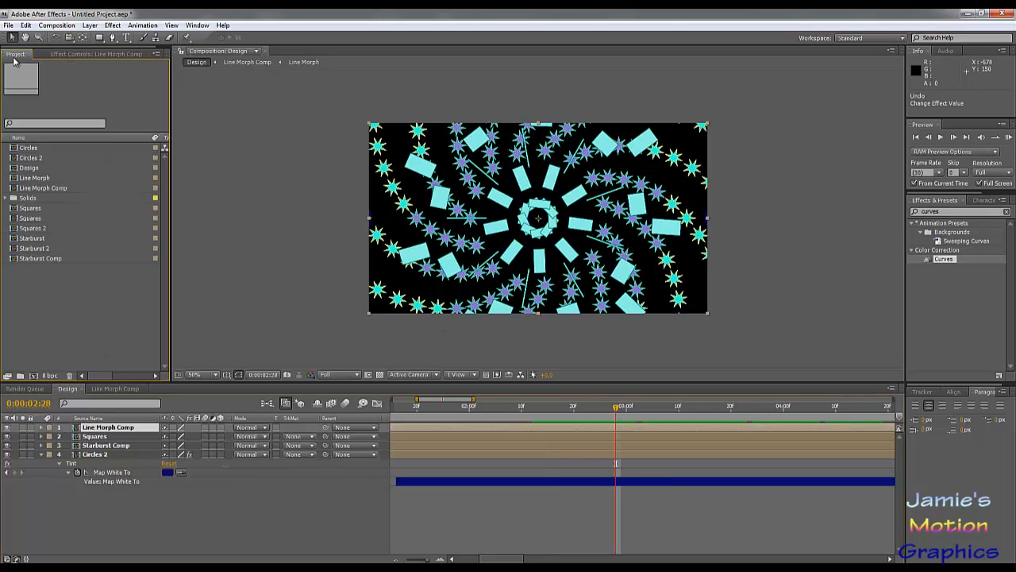
pyautogui.click(32, 155)
pyautogui.moveTo(33, 149); pyautogui.dragTo(98, 429)
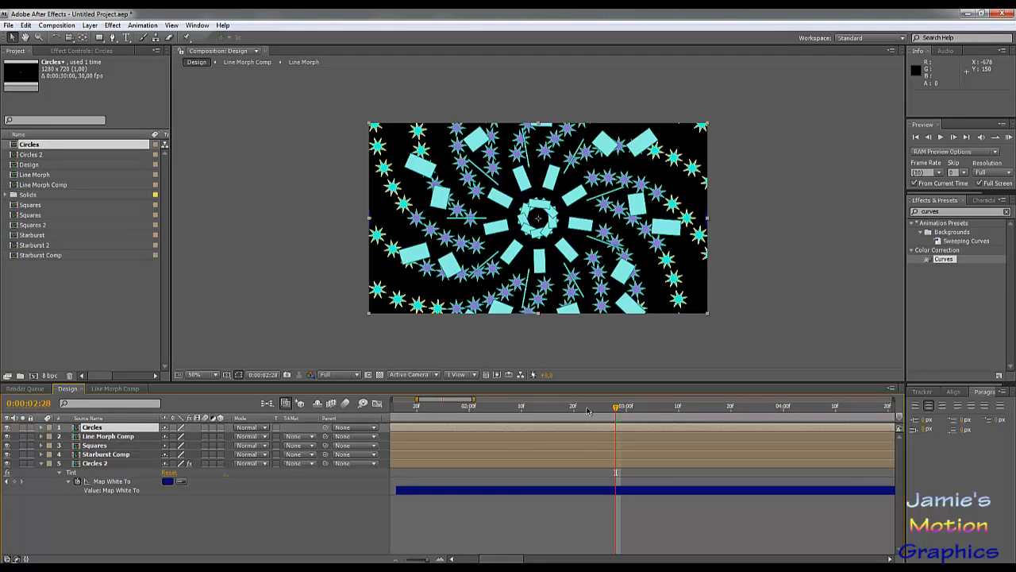
pyautogui.moveTo(542, 429); pyautogui.dragTo(831, 441)
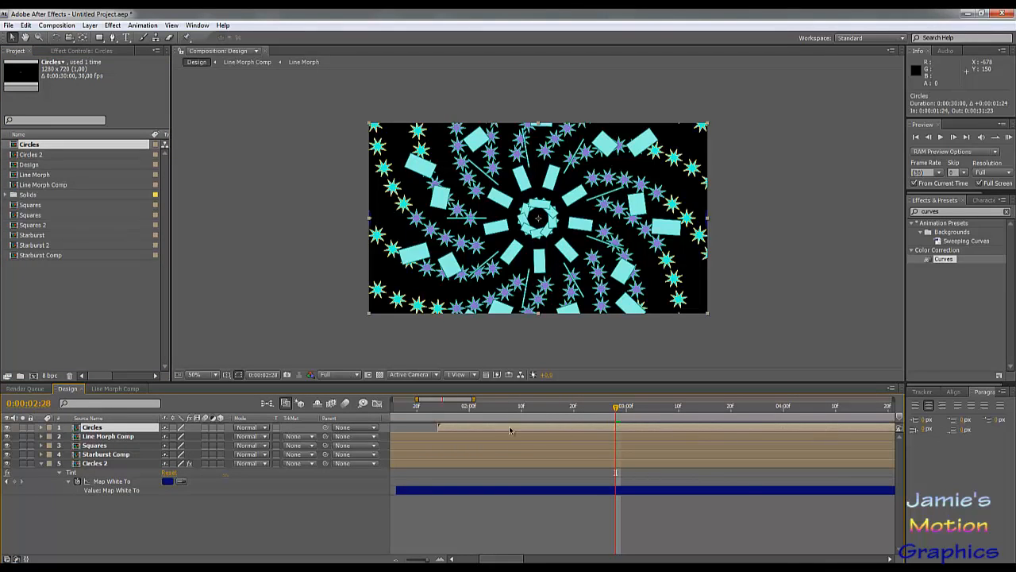
pyautogui.moveTo(510, 429); pyautogui.dragTo(648, 438)
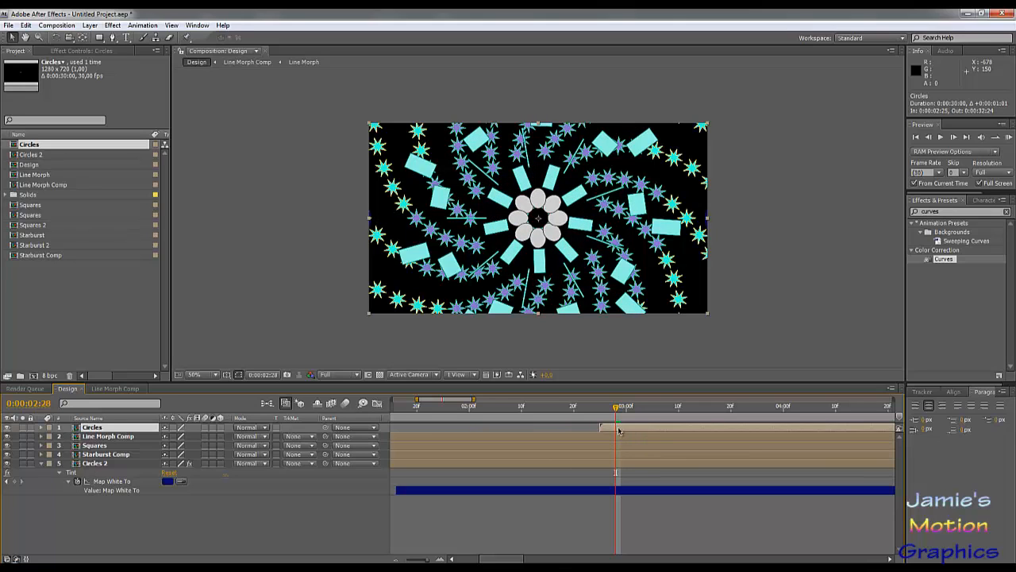
pyautogui.press('Delete')
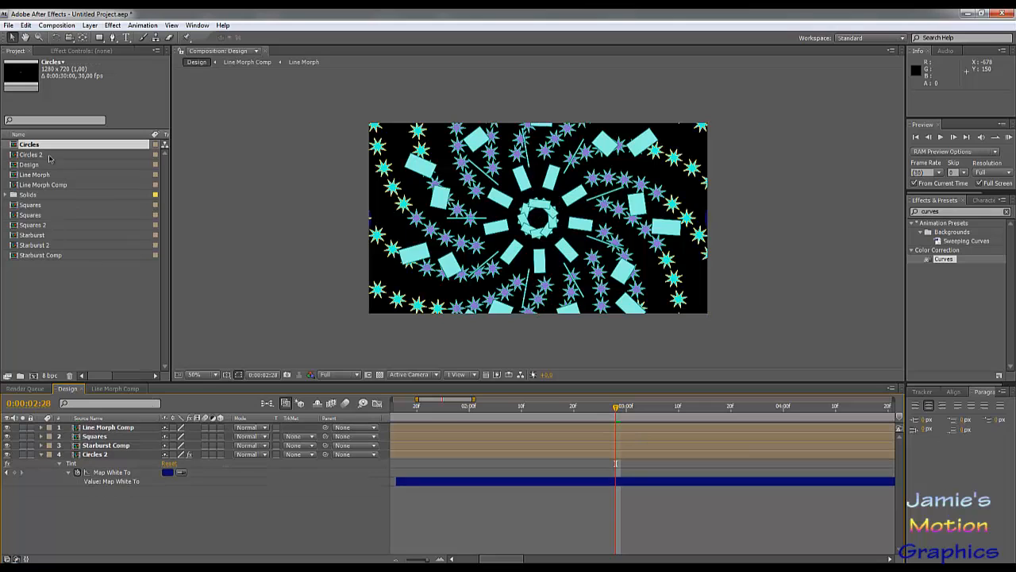
# Add the Circles 2 composition directly below Starburst Comp in Design and shift the layer to start at 0:00:02:20.
pyautogui.moveTo(50, 156); pyautogui.dragTo(109, 455)
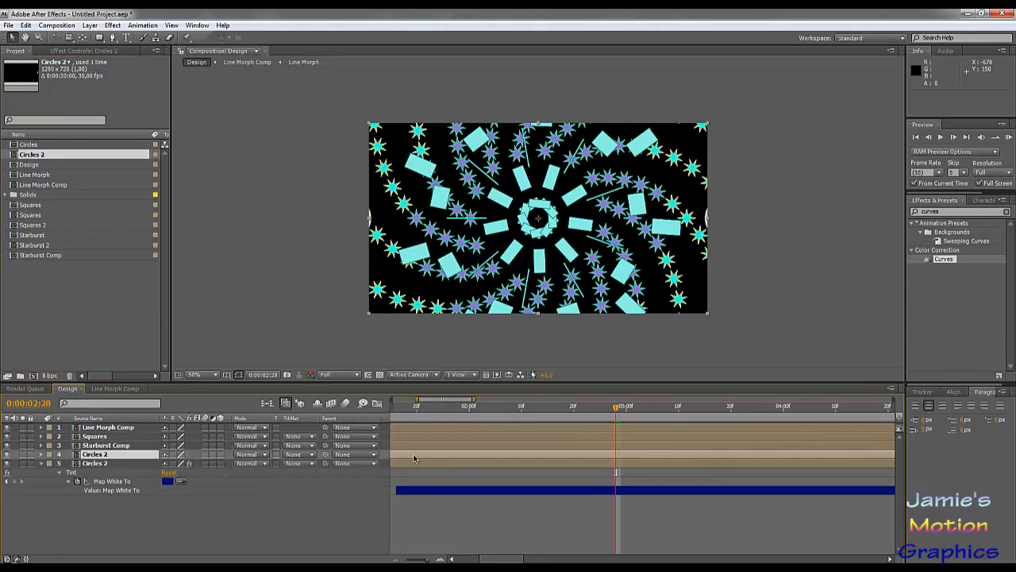
pyautogui.moveTo(414, 459); pyautogui.dragTo(617, 459)
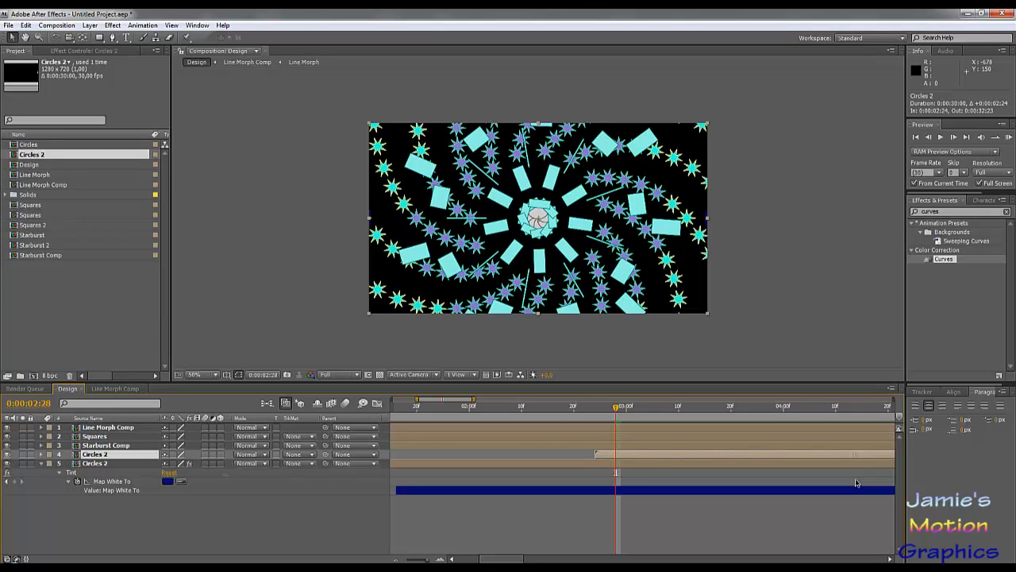
pyautogui.moveTo(851, 483); pyautogui.dragTo(849, 483)
pyautogui.moveTo(603, 455)
pyautogui.mouseDown()
pyautogui.moveTo(612, 463)
pyautogui.moveTo(591, 464)
pyautogui.mouseUp()
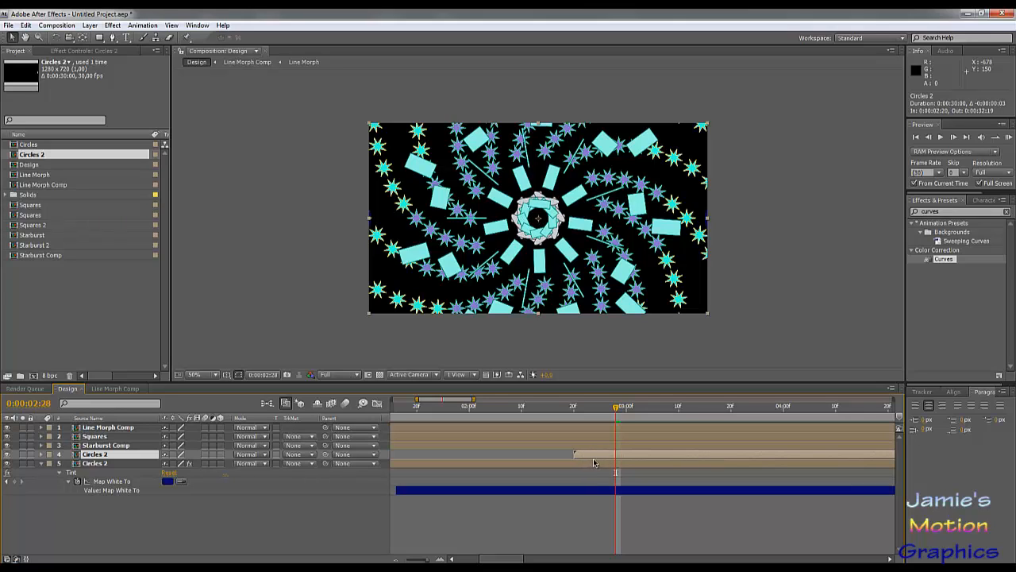
# Duplicate the new Circles 2 layer, shift the copy to start at 0:00:03:10, and scrub through the timing.
pyautogui.hotkey('ctrl', 'd')
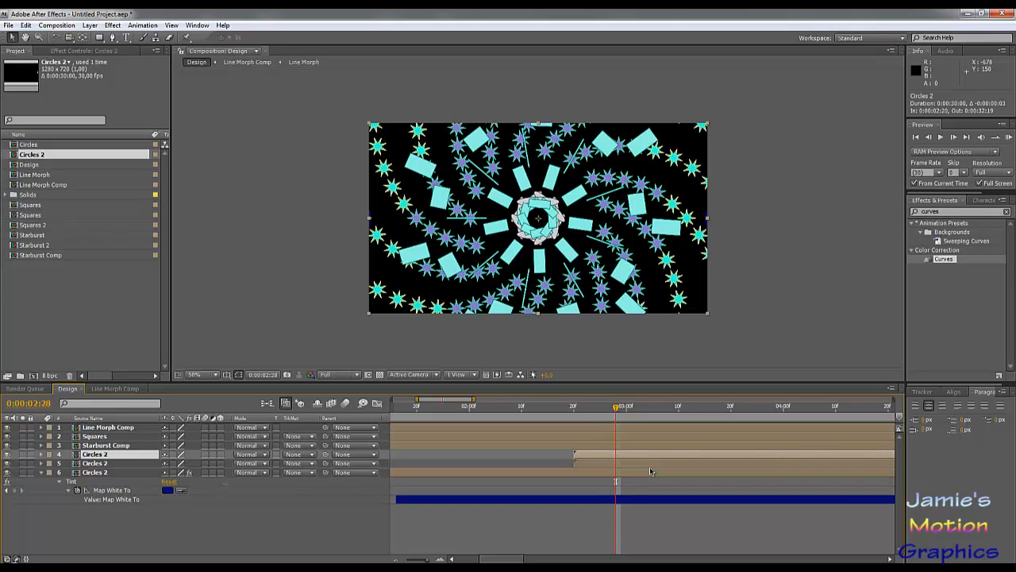
pyautogui.moveTo(618, 410); pyautogui.dragTo(710, 431)
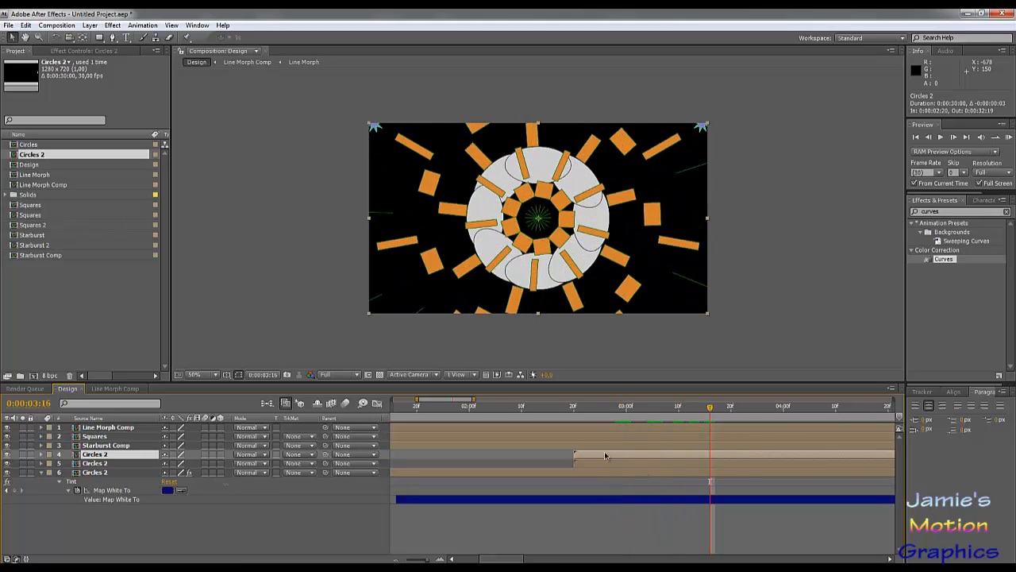
pyautogui.moveTo(604, 455); pyautogui.dragTo(709, 464)
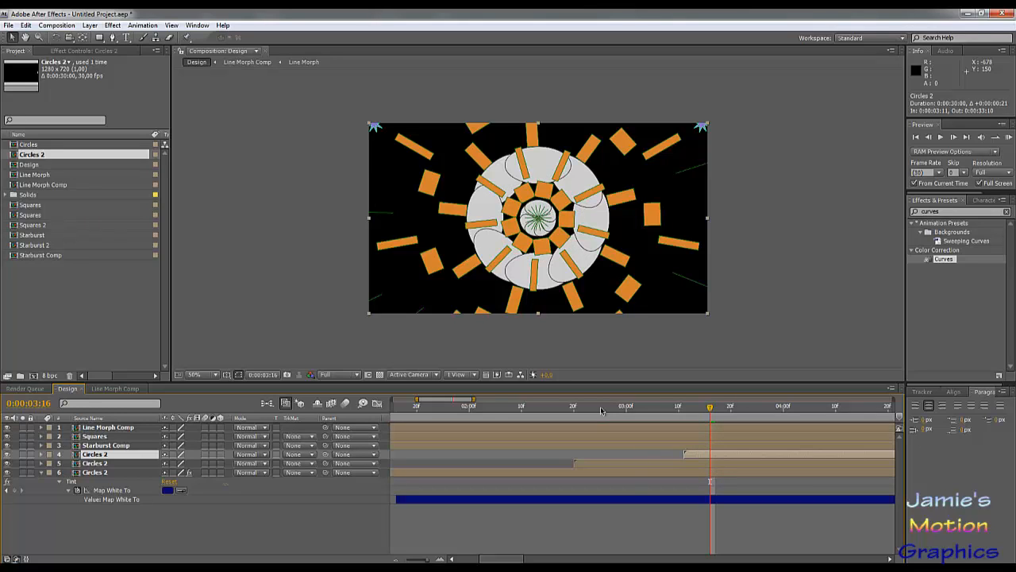
pyautogui.moveTo(696, 458); pyautogui.dragTo(691, 459)
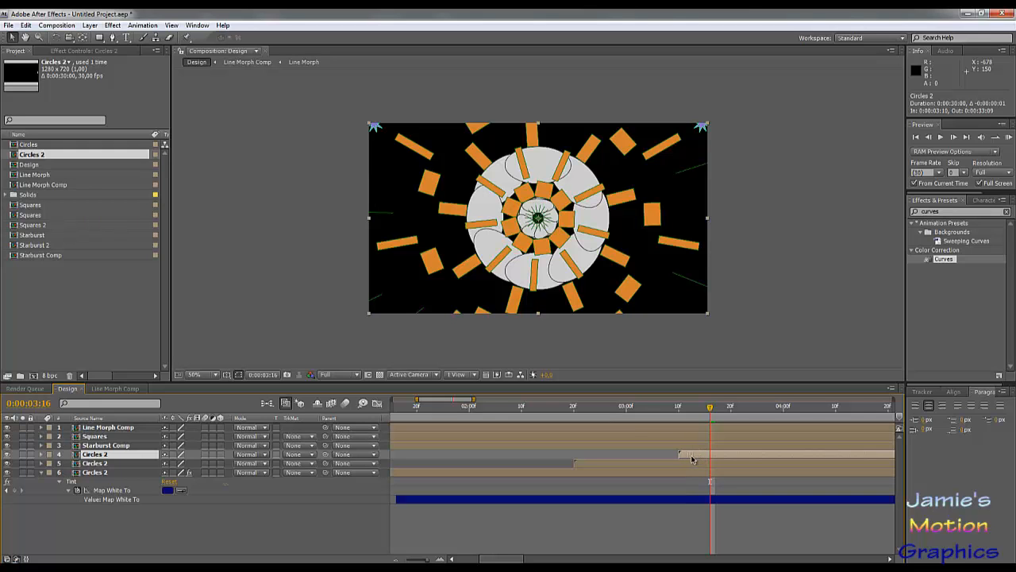
pyautogui.moveTo(588, 410); pyautogui.dragTo(722, 454)
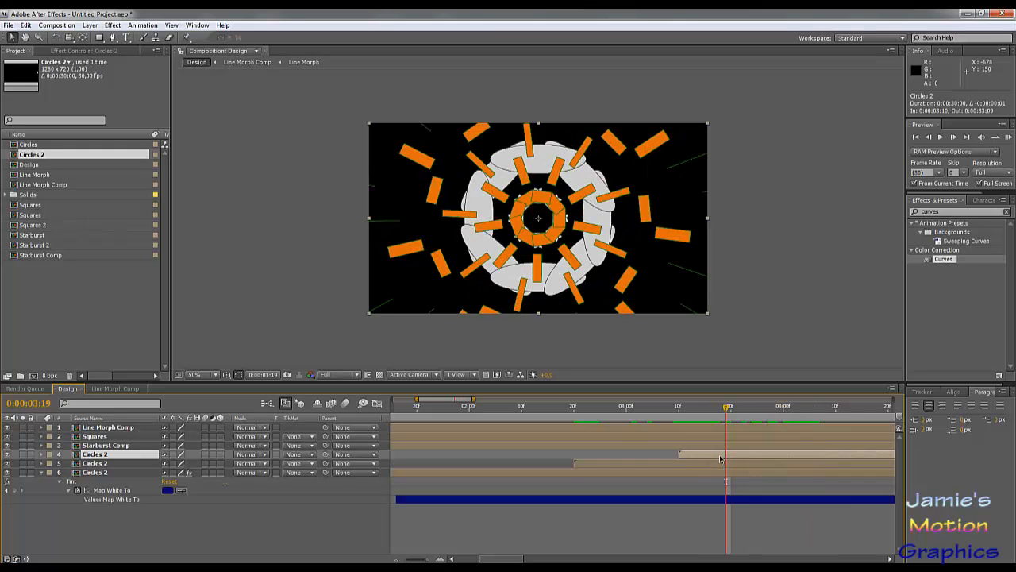
# Duplicate the topmost Circles 2 layer again and shift the copy to start at 0:00:04:00.
pyautogui.hotkey('ctrl', 'd')
pyautogui.moveTo(694, 459); pyautogui.dragTo(798, 473)
pyautogui.click(780, 413)
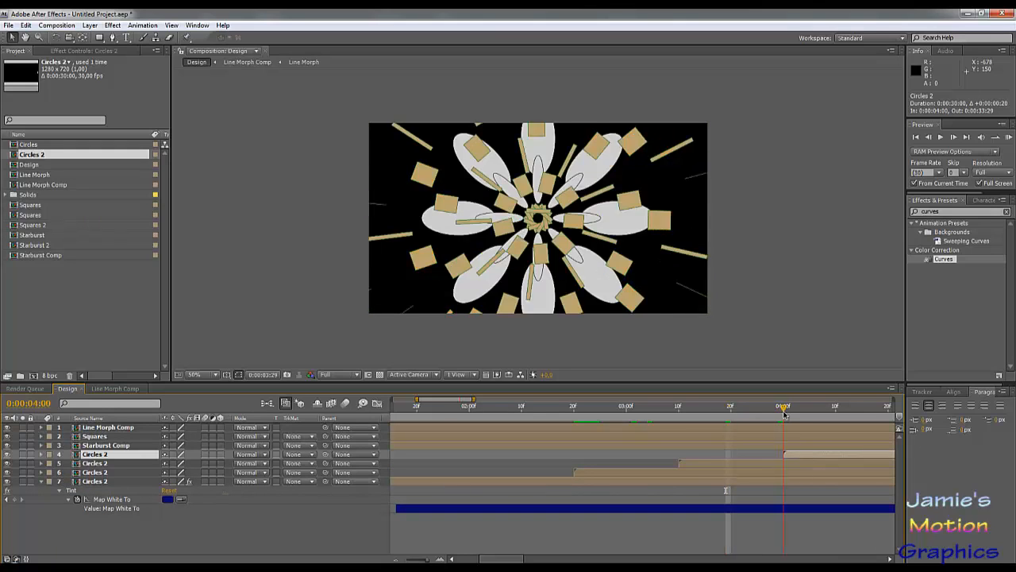
# Make another copy of the topmost Circles 2 layer starting at 0:00:04:20 and preview the sequence.
pyautogui.hotkey('ctrl', 'd')
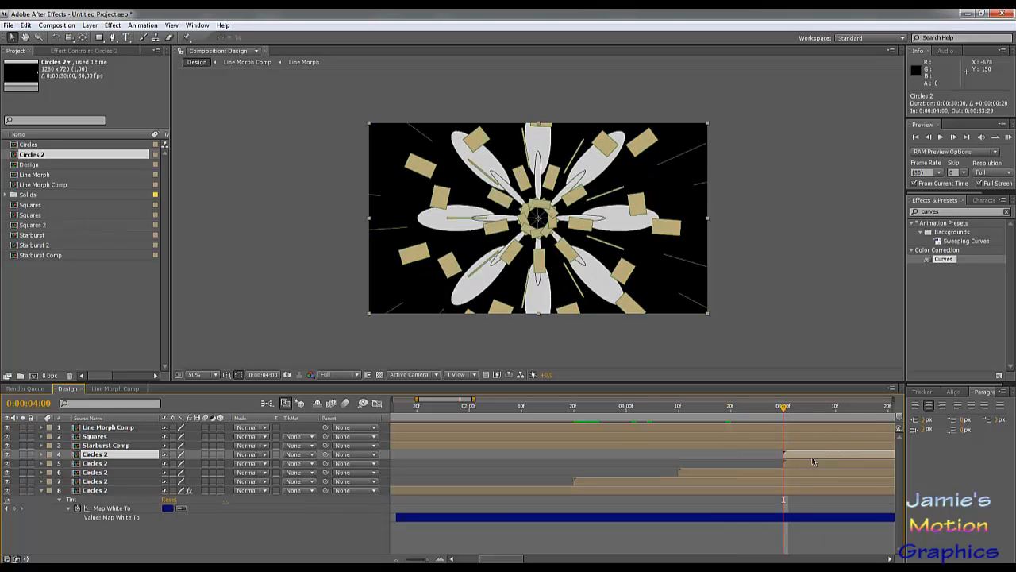
pyautogui.moveTo(794, 458)
pyautogui.mouseDown()
pyautogui.moveTo(887, 456)
pyautogui.moveTo(804, 458)
pyautogui.mouseUp()
pyautogui.moveTo(570, 412)
pyautogui.mouseDown()
pyautogui.moveTo(487, 410)
pyautogui.moveTo(588, 409)
pyautogui.mouseUp()
pyautogui.press('space')
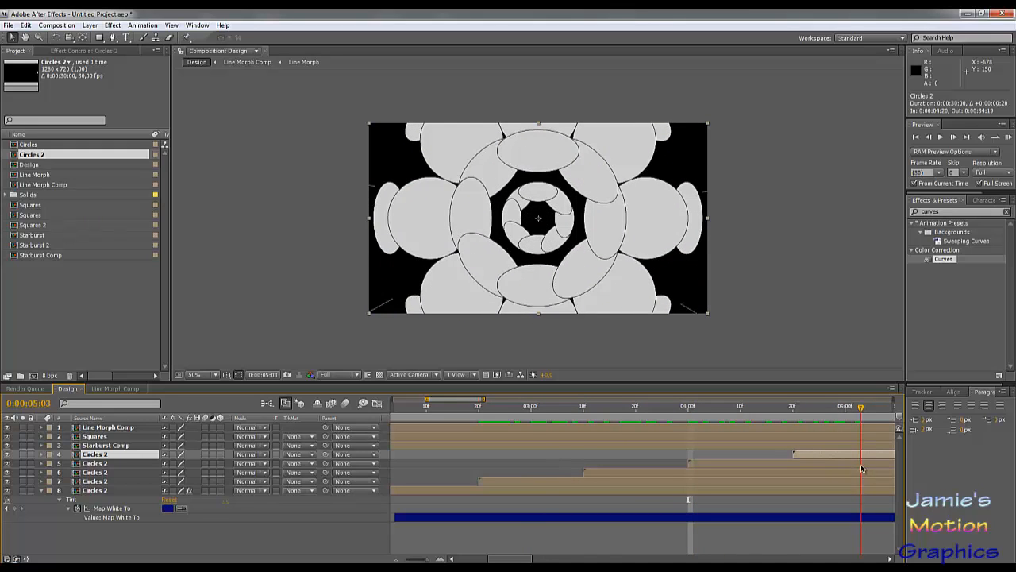
pyautogui.moveTo(860, 469); pyautogui.dragTo(809, 470)
# Search the effects for tint and try adding a second Tint to the bottom Circles 2 layer.
pyautogui.keyDown('shift'); pyautogui.click(711, 463); pyautogui.keyUp('shift')
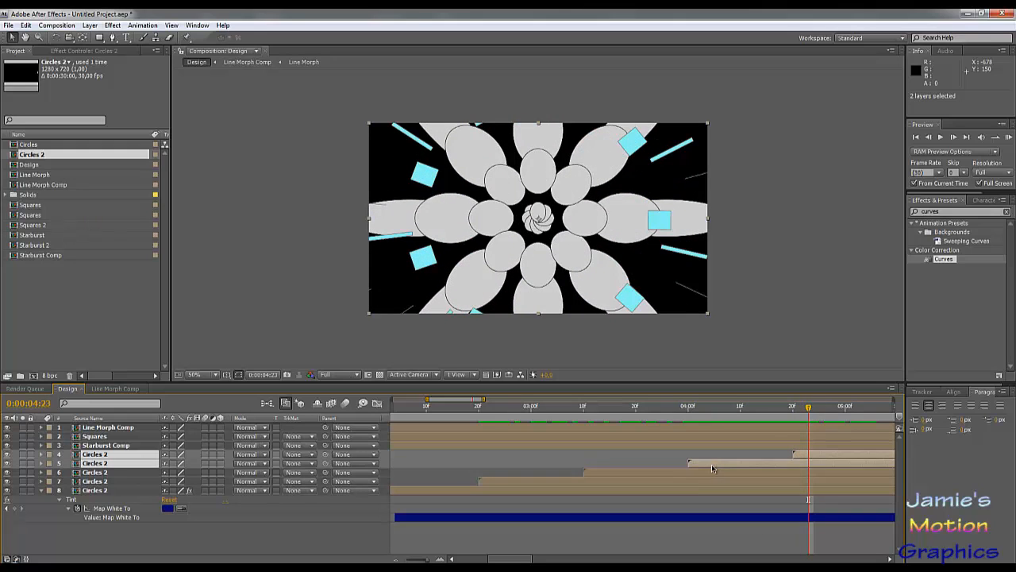
pyautogui.click(807, 454)
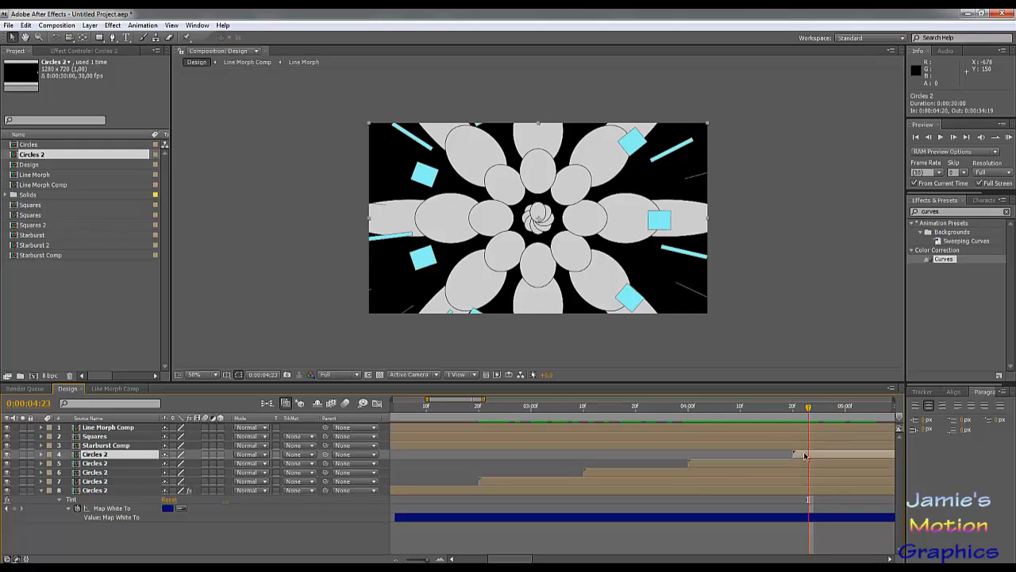
pyautogui.click(944, 210)
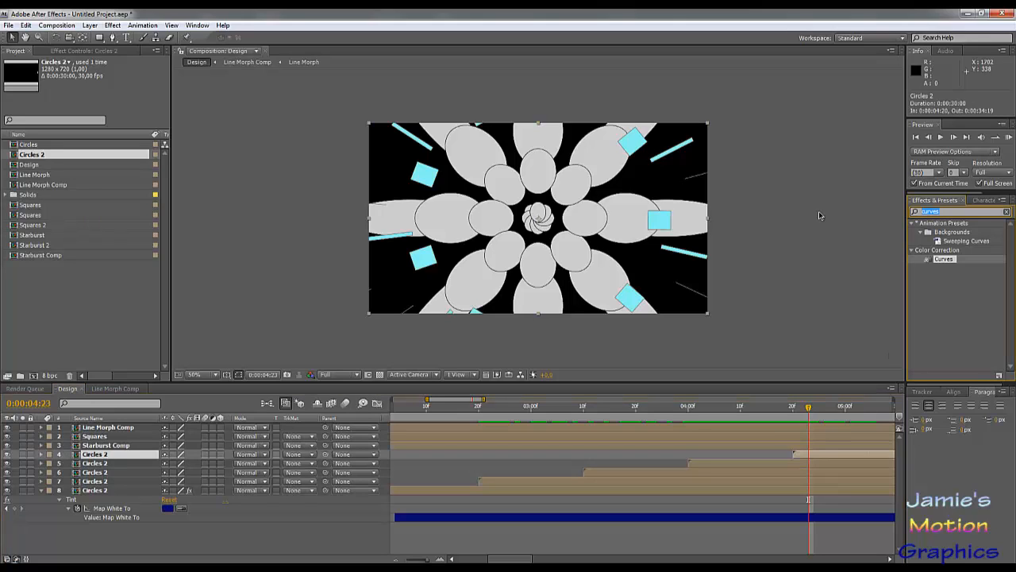
pyautogui.write('tint')
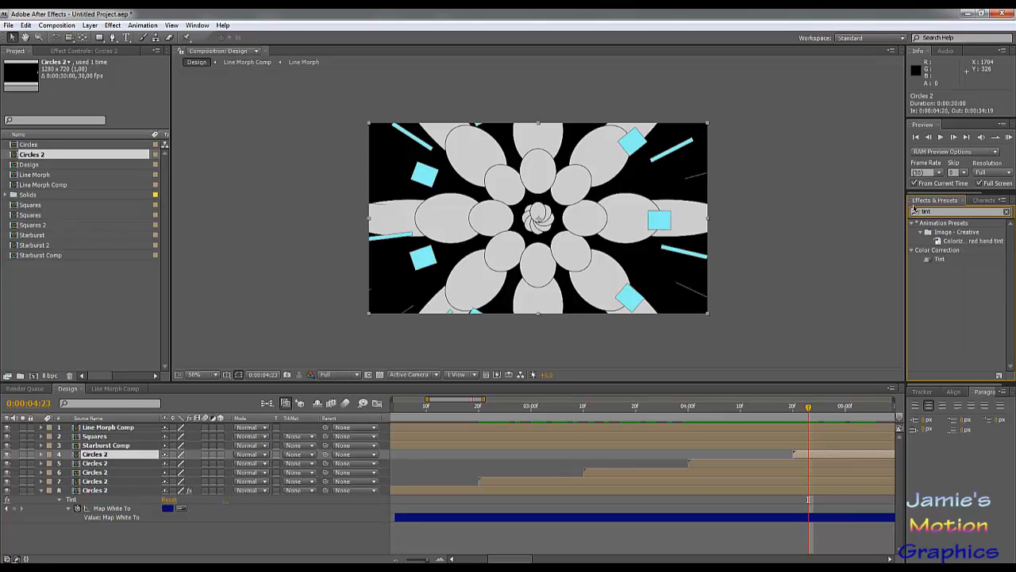
pyautogui.moveTo(941, 259); pyautogui.dragTo(103, 492)
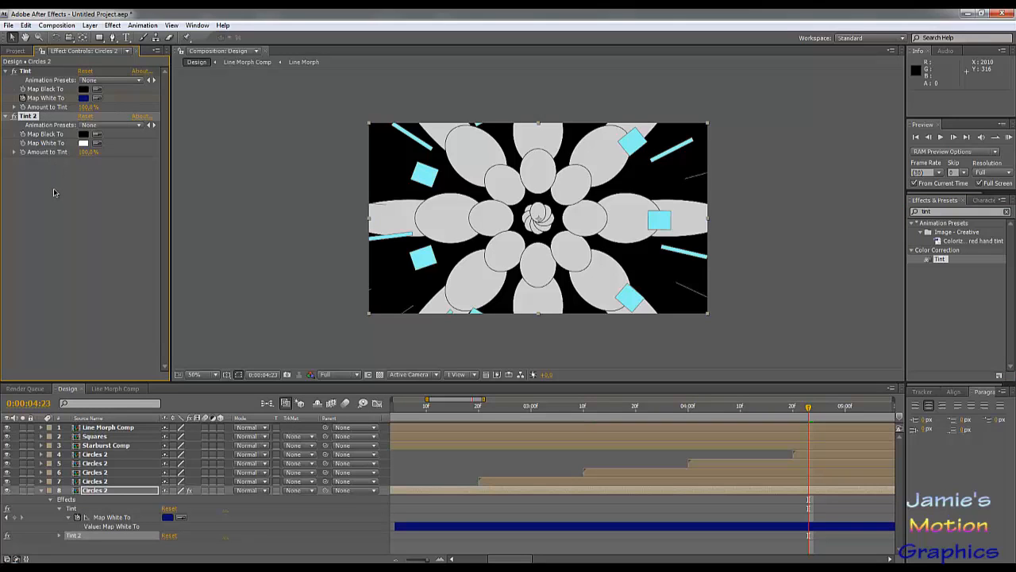
pyautogui.hotkey('ctrl', 'z')
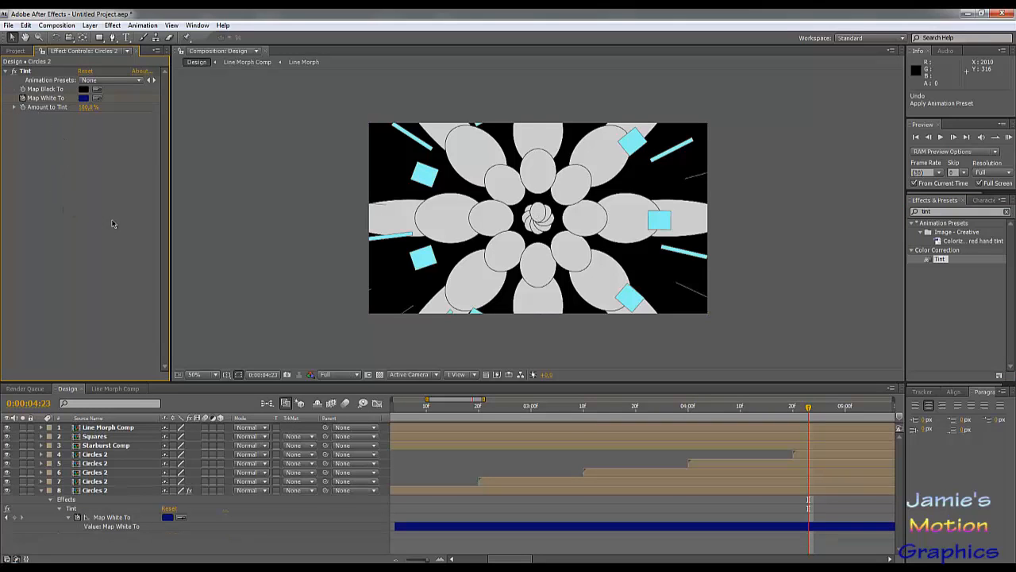
# Apply Tint to the Circles 2 layer starting at 0:00:02:20 and set Map White To to purple 7B049D.
pyautogui.click(98, 482)
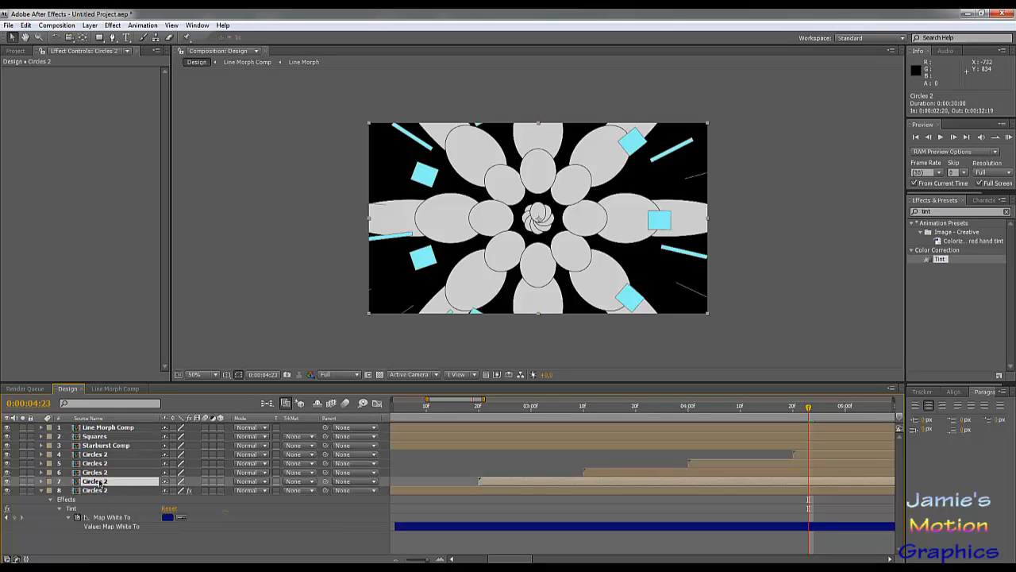
pyautogui.moveTo(502, 559)
pyautogui.mouseDown()
pyautogui.moveTo(470, 559)
pyautogui.moveTo(512, 559)
pyautogui.mouseUp()
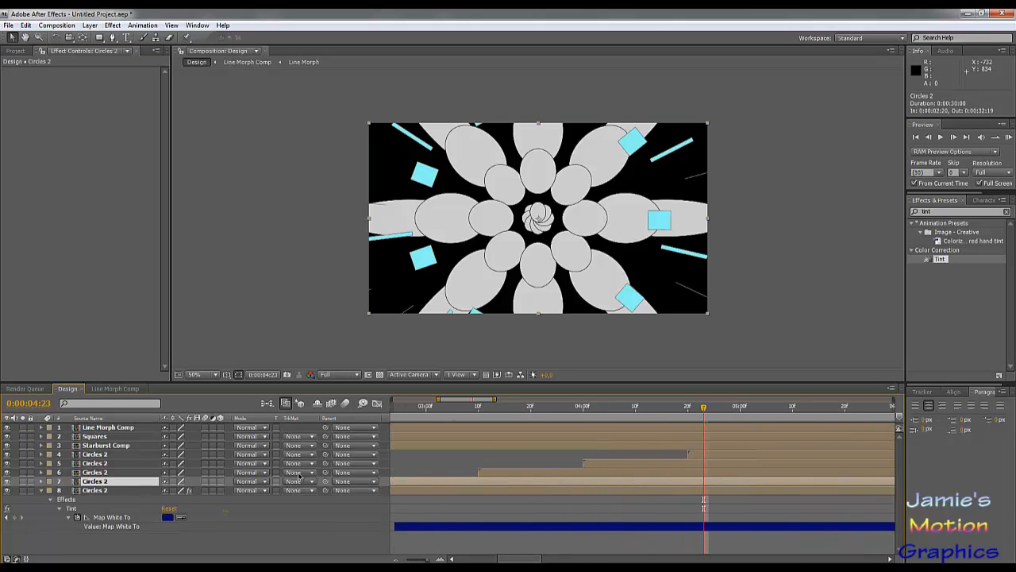
pyautogui.moveTo(940, 260); pyautogui.dragTo(105, 482)
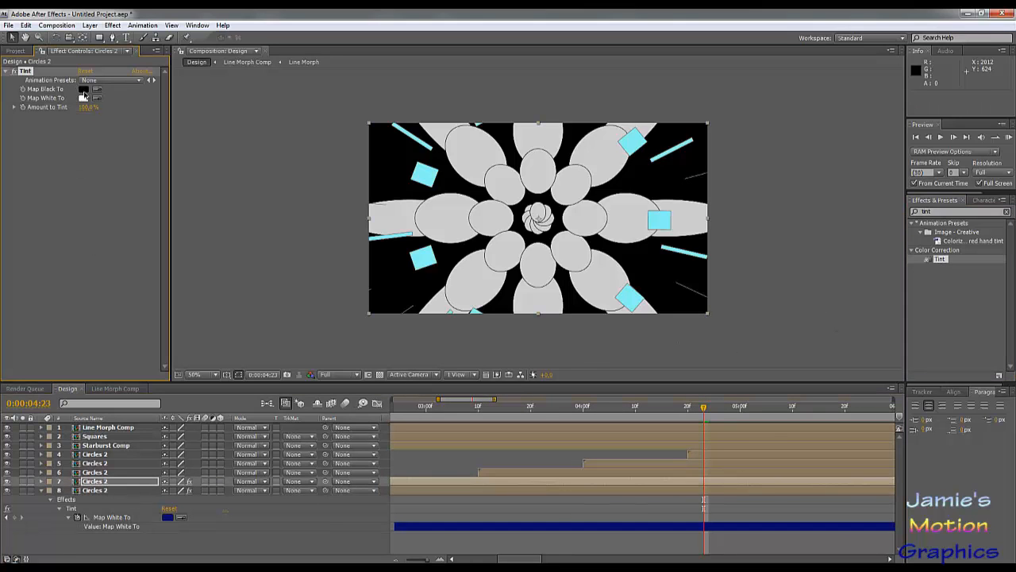
pyautogui.click(86, 98)
pyautogui.click(83, 97)
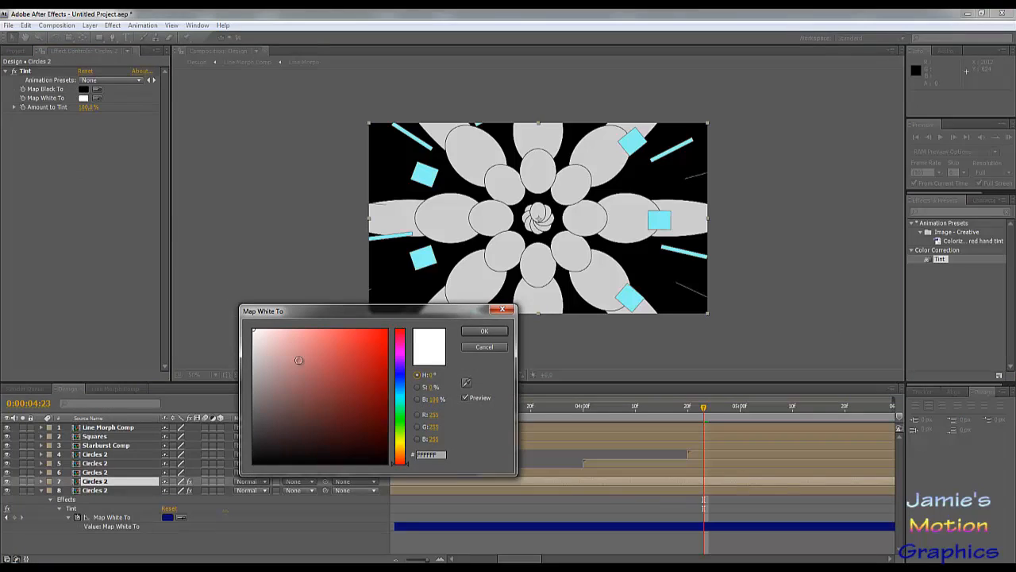
pyautogui.click(359, 330)
pyautogui.moveTo(359, 330)
pyautogui.mouseDown()
pyautogui.moveTo(336, 421)
pyautogui.moveTo(322, 387)
pyautogui.moveTo(383, 380)
pyautogui.mouseUp()
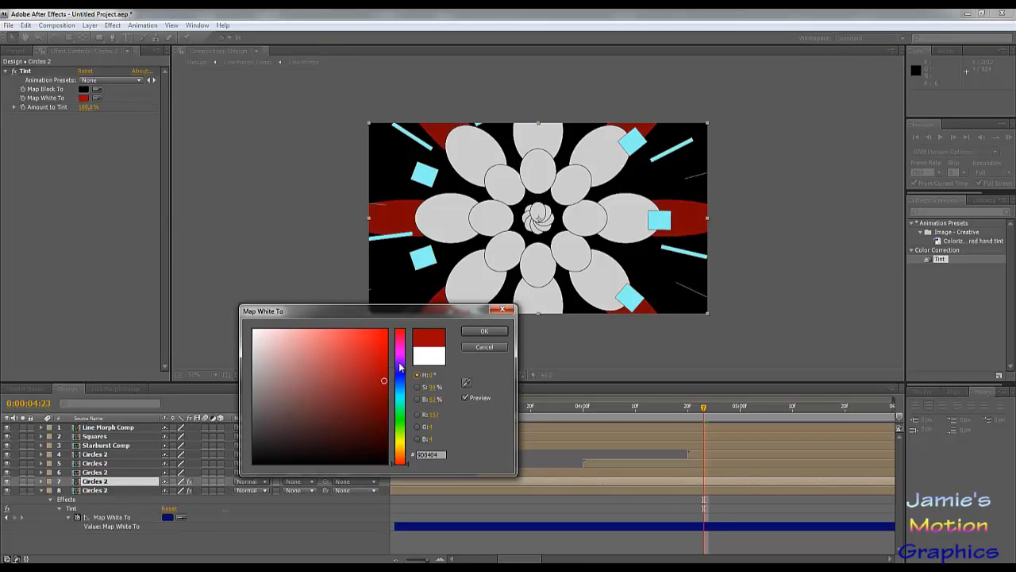
pyautogui.click(402, 363)
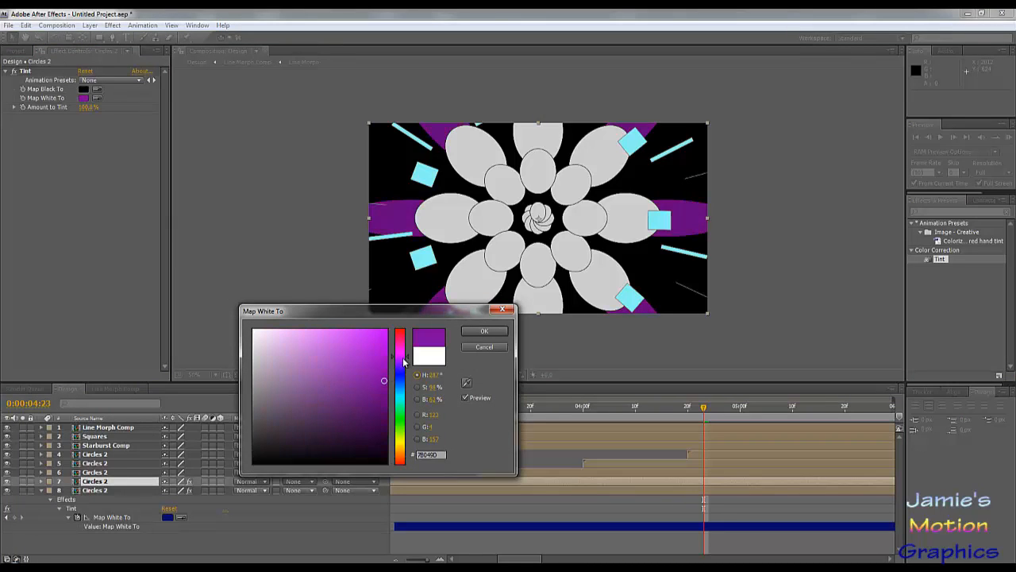
pyautogui.click(488, 331)
# Apply Tint to the Circles 2 layer starting at 0:00:03:10 and set Map White To to blue-violet 4F41A0.
pyautogui.click(611, 474)
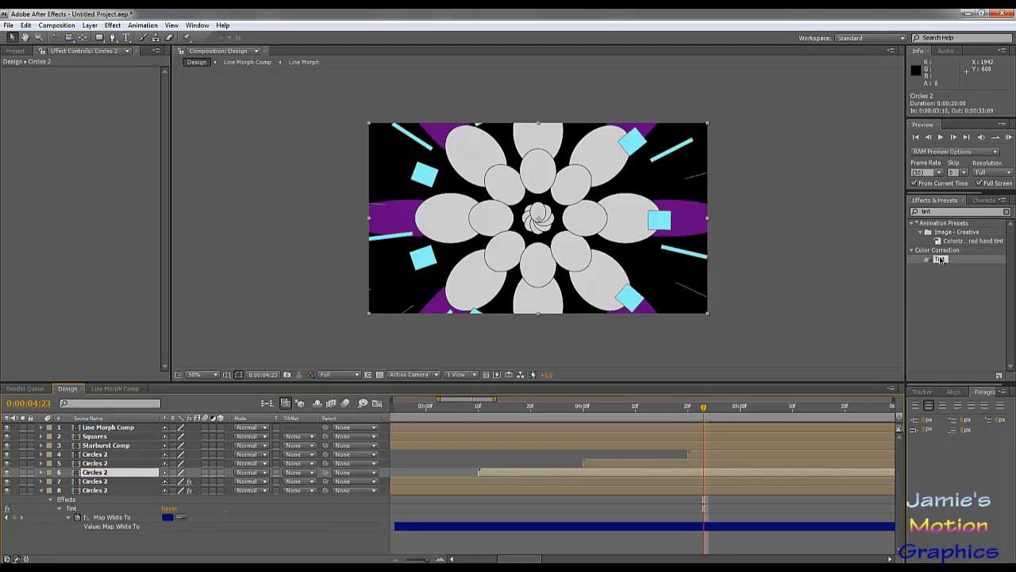
pyautogui.moveTo(940, 260); pyautogui.dragTo(45, 204)
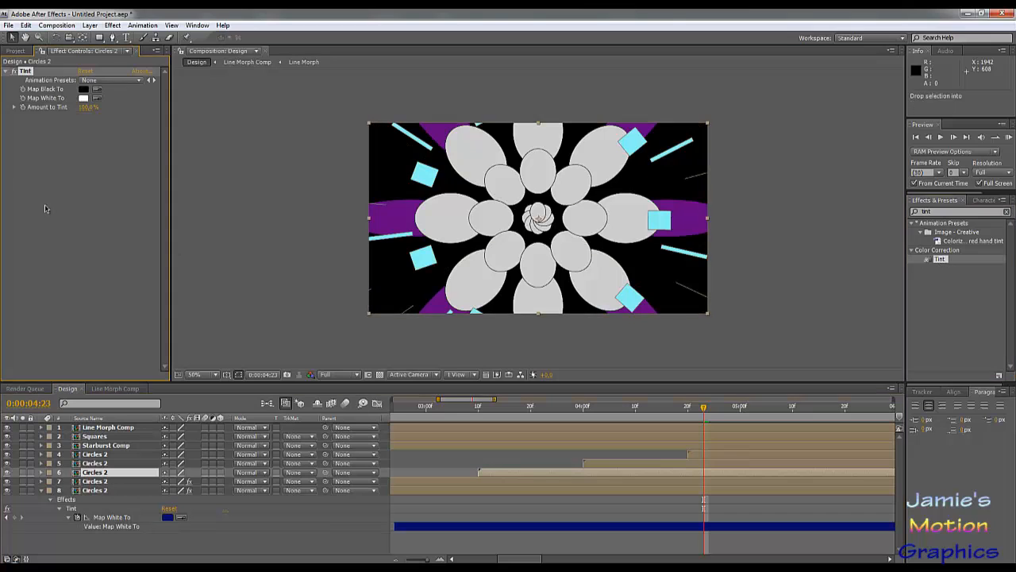
pyautogui.click(84, 98)
pyautogui.click(352, 333)
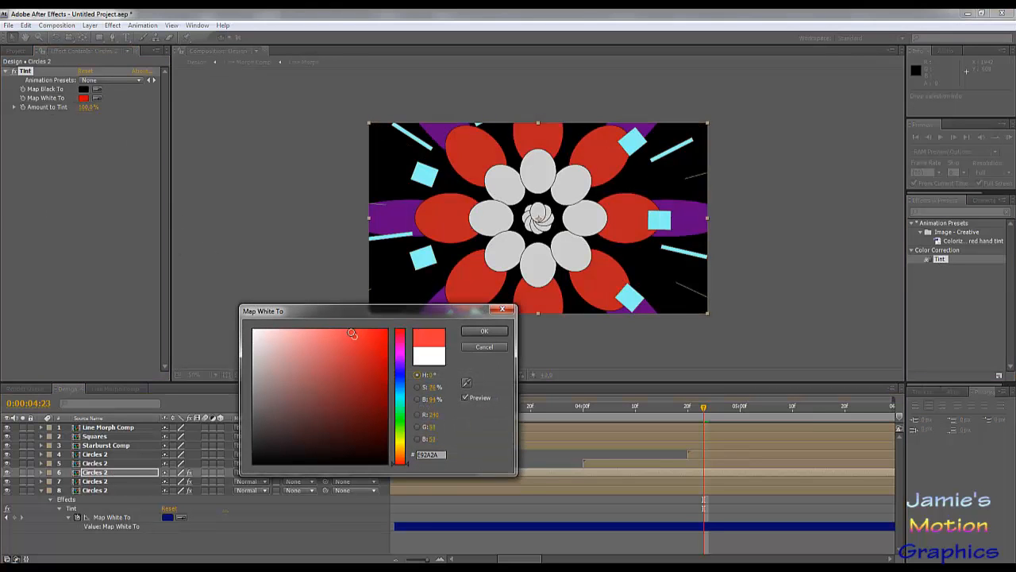
pyautogui.moveTo(352, 333); pyautogui.dragTo(333, 379)
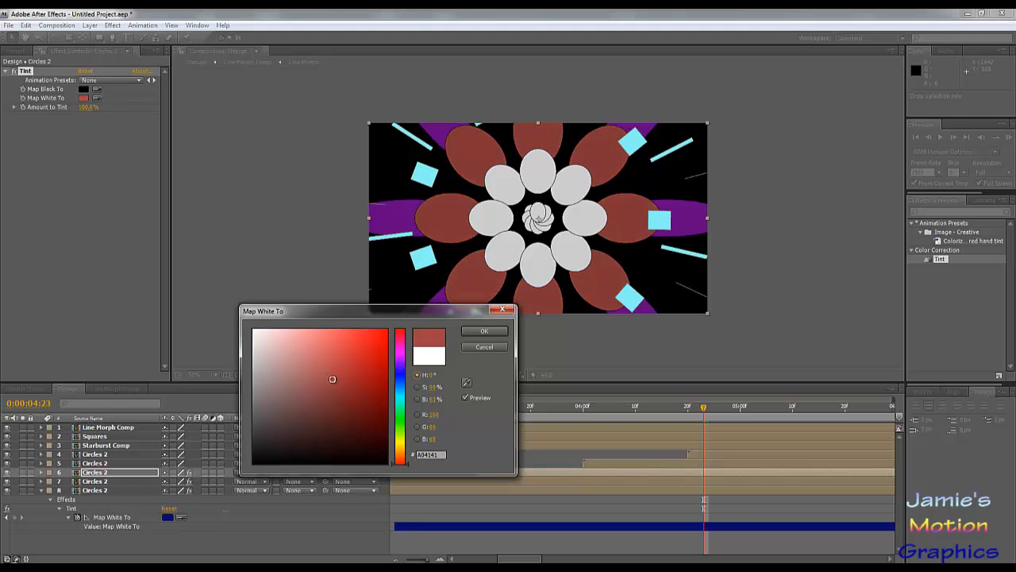
pyautogui.click(403, 374)
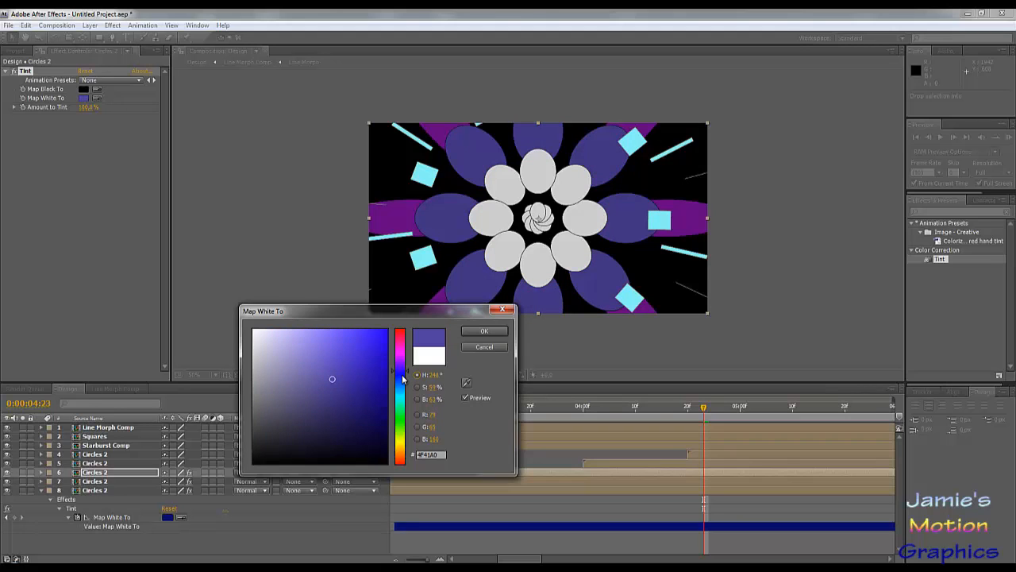
pyautogui.click(484, 330)
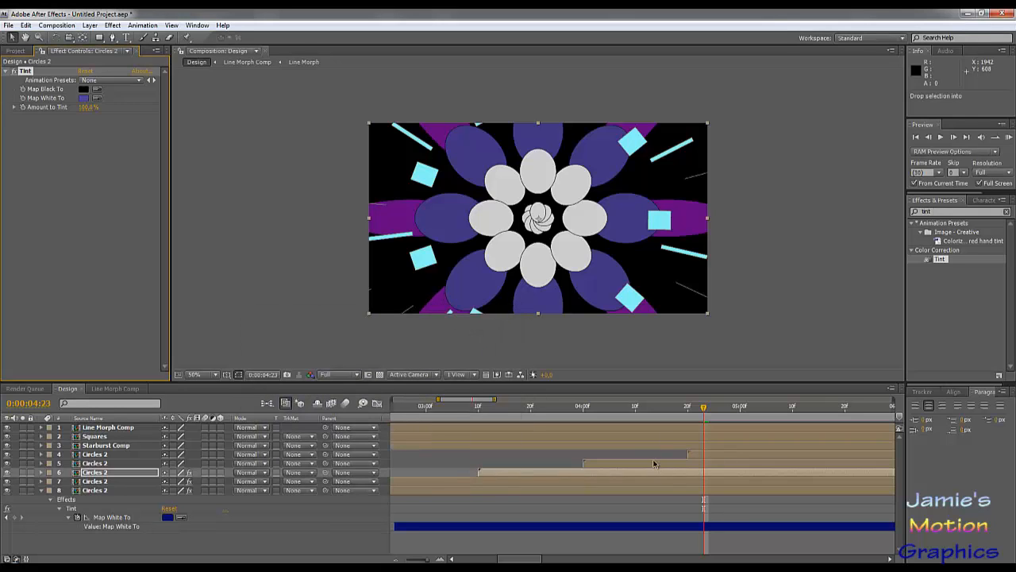
# Apply Tint to the Circles 2 layer starting at 0:00:04:00 and set Map White To to dark teal 276D66.
pyautogui.click(653, 463)
pyautogui.moveTo(945, 264); pyautogui.dragTo(94, 228)
pyautogui.click(82, 98)
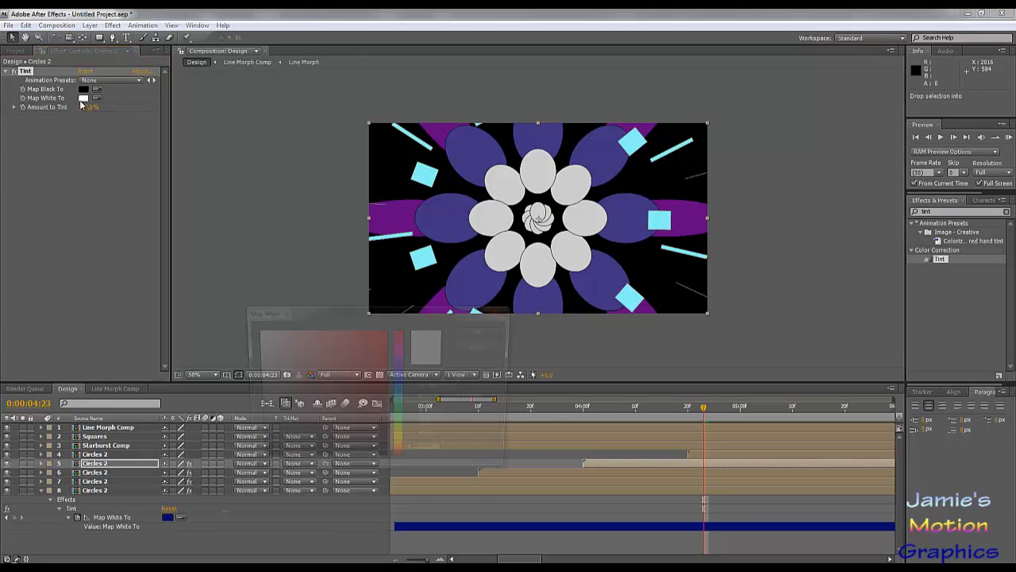
pyautogui.click(400, 383)
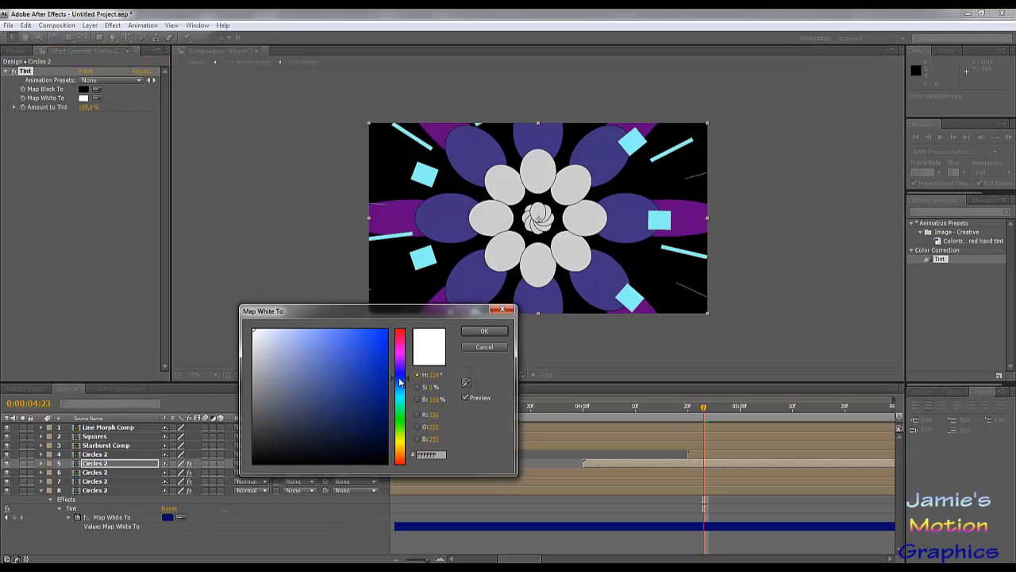
pyautogui.moveTo(399, 382)
pyautogui.mouseDown()
pyautogui.moveTo(402, 403)
pyautogui.moveTo(338, 406)
pyautogui.mouseUp()
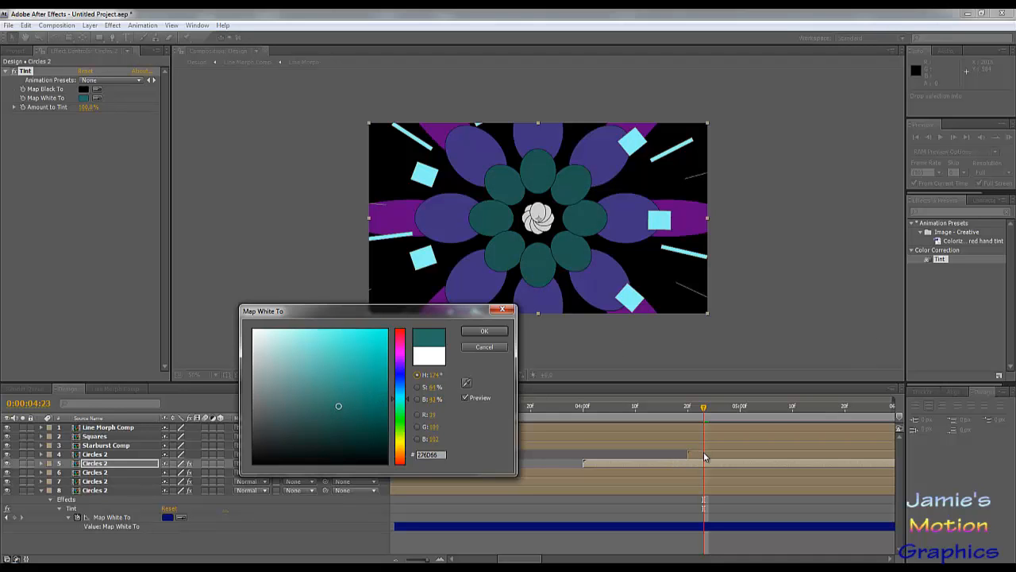
pyautogui.click(484, 330)
# Apply Tint to the Circles 2 layer starting at 0:00:04:20 and set Map White To to green 13A952.
pyautogui.click(735, 458)
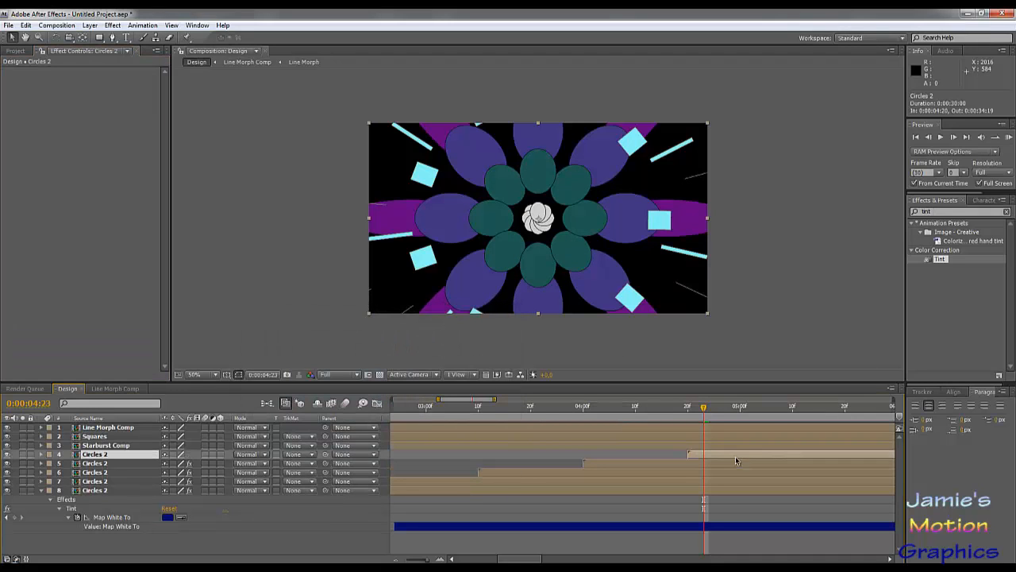
pyautogui.moveTo(943, 266); pyautogui.dragTo(67, 268)
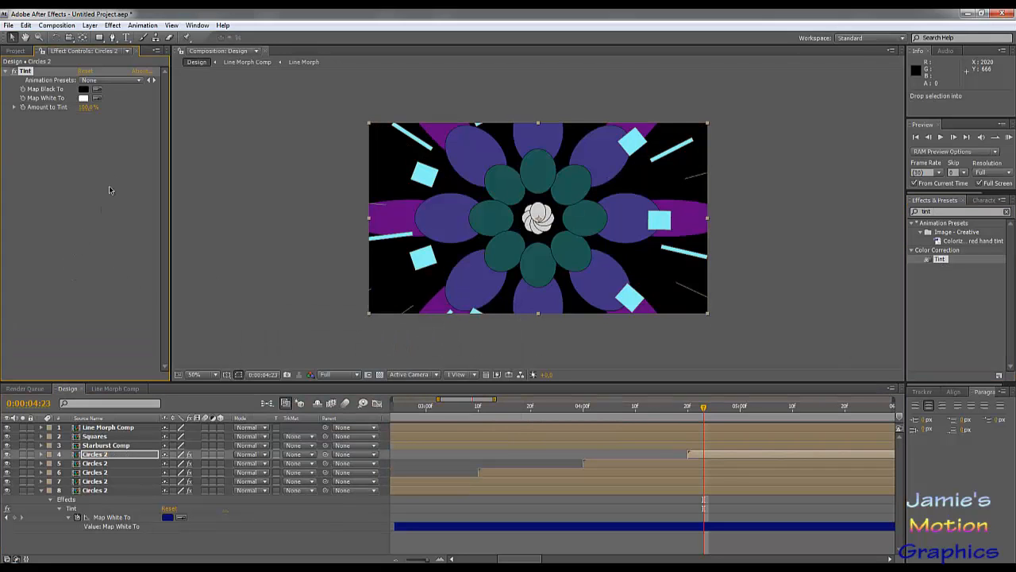
pyautogui.click(83, 97)
pyautogui.moveTo(318, 367)
pyautogui.mouseDown()
pyautogui.moveTo(379, 377)
pyautogui.moveTo(382, 366)
pyautogui.mouseUp()
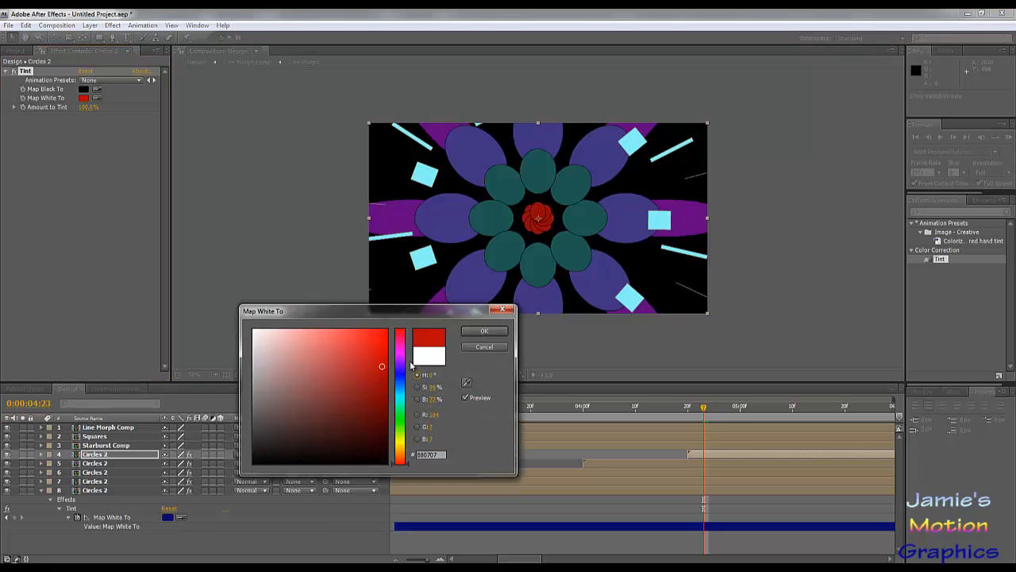
pyautogui.click(403, 408)
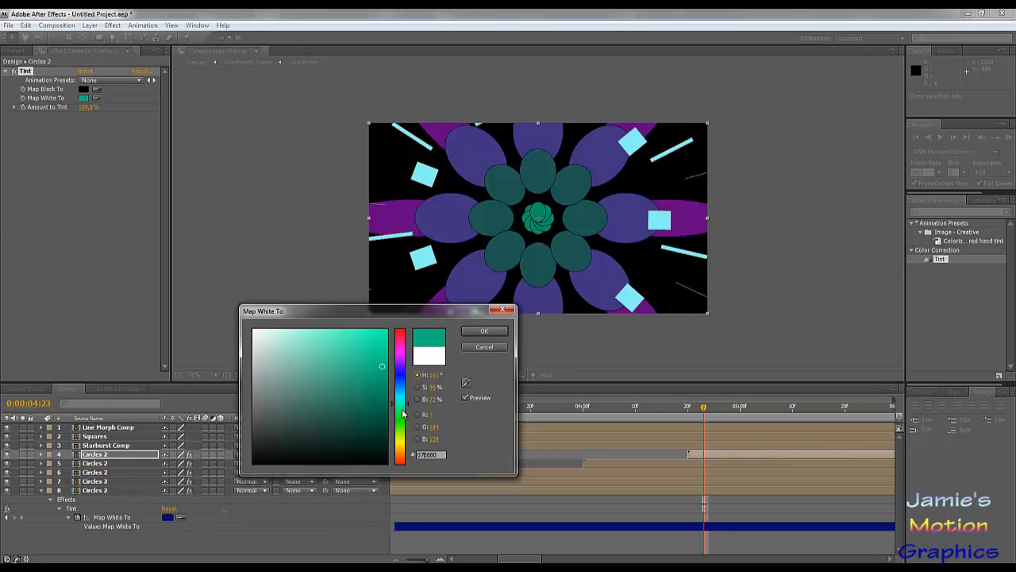
pyautogui.click(403, 411)
pyautogui.click(380, 348)
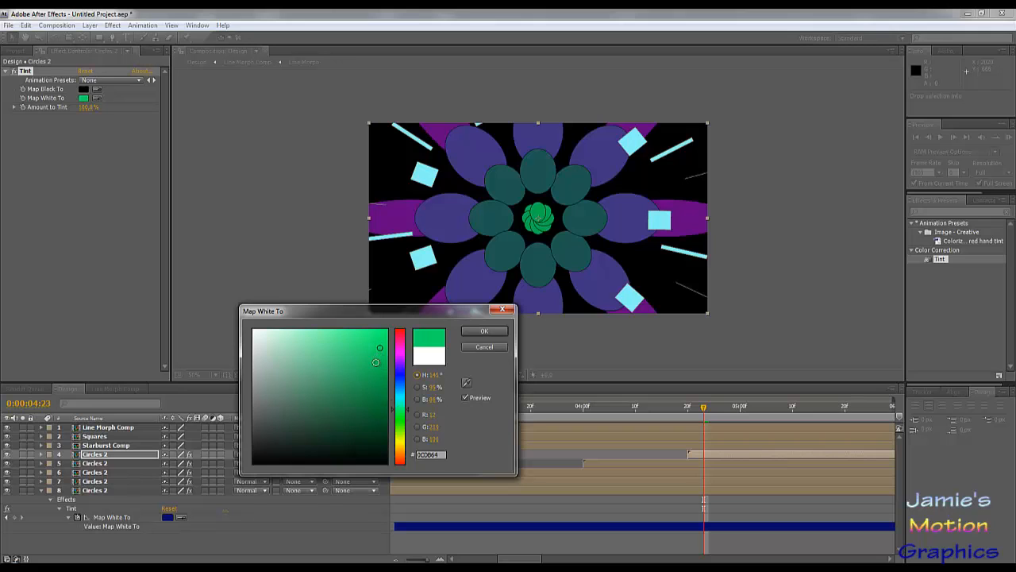
pyautogui.click(371, 375)
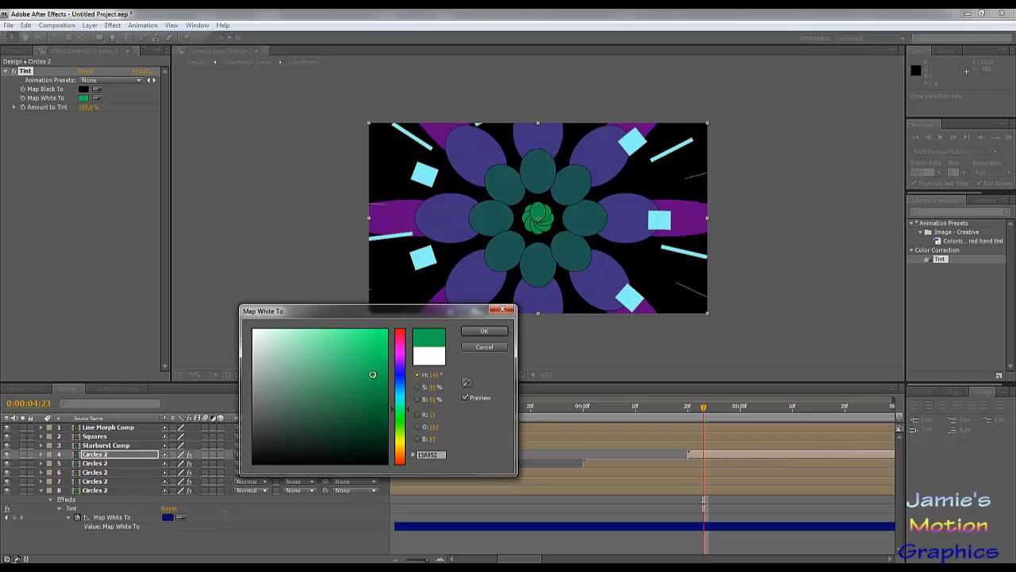
pyautogui.click(496, 331)
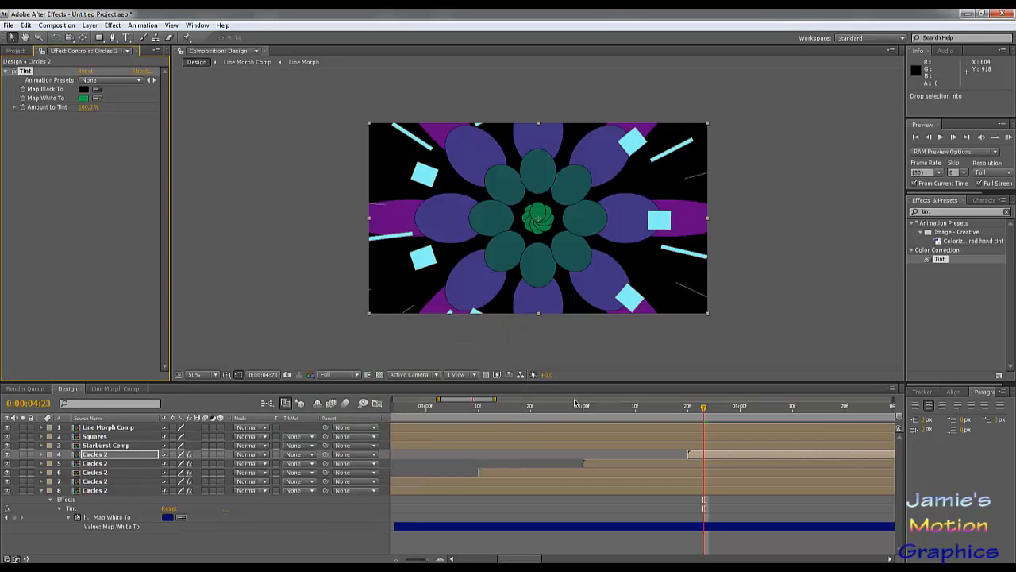
# Add the Circles comp as the topmost layer in Design, starting at 0:00:04:16.
pyautogui.moveTo(561, 411); pyautogui.dragTo(667, 454)
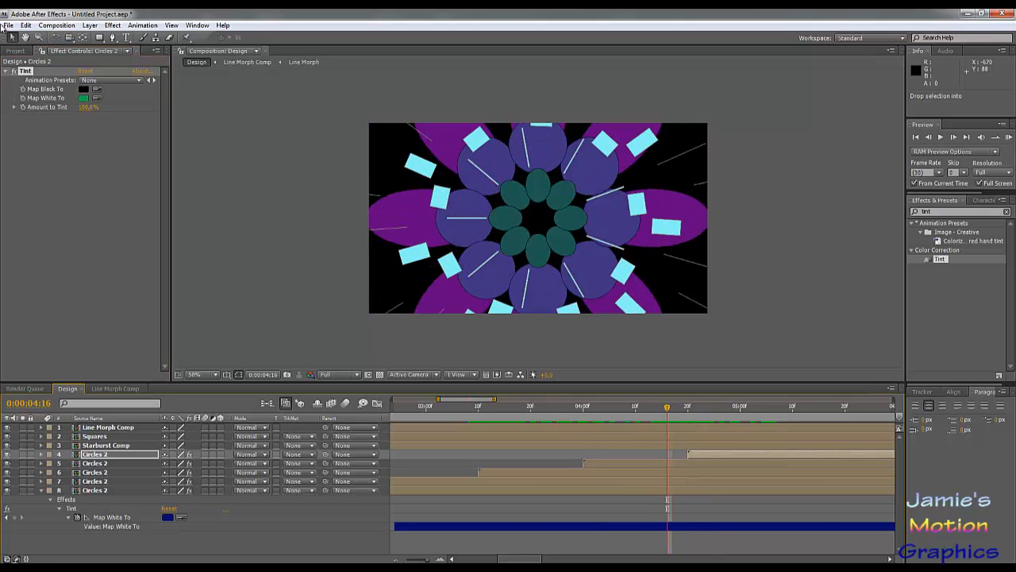
pyautogui.click(15, 51)
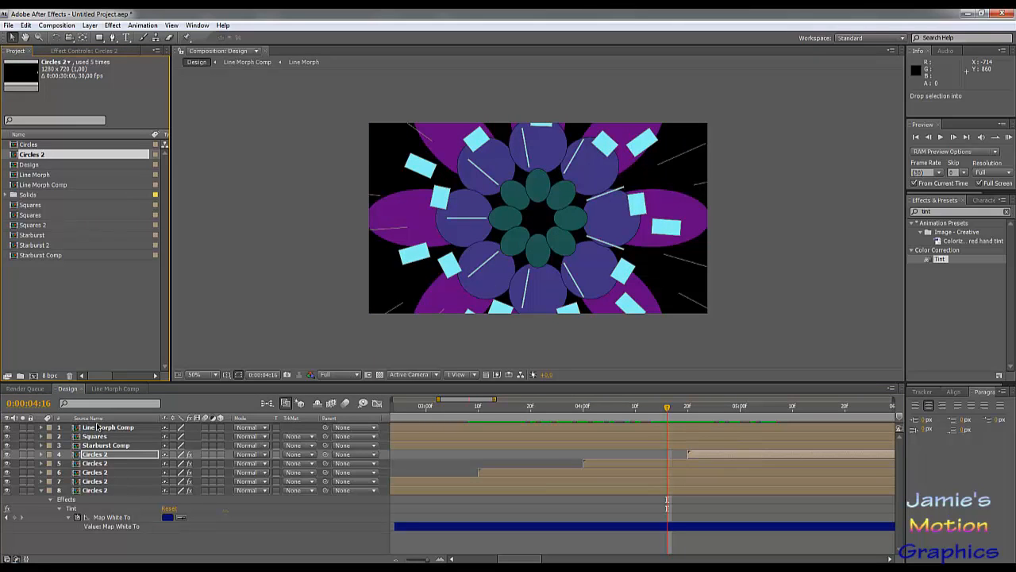
pyautogui.click(97, 429)
pyautogui.click(40, 492)
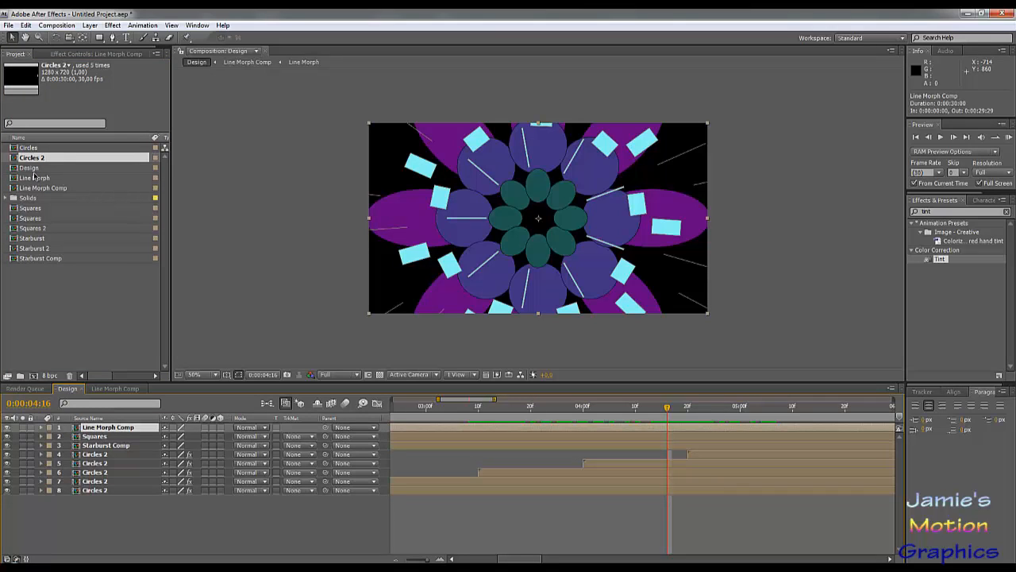
pyautogui.click(30, 148)
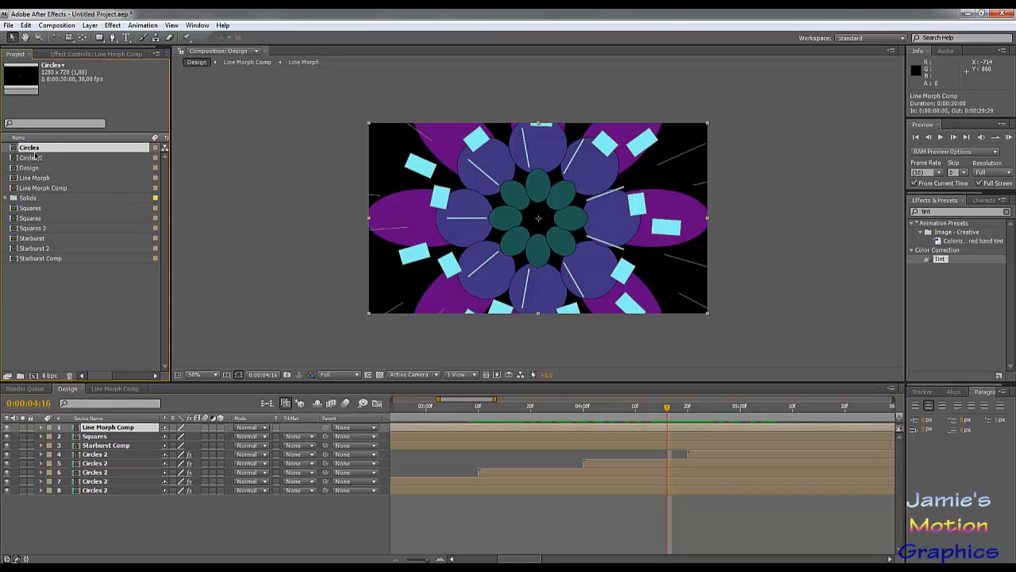
pyautogui.moveTo(34, 164); pyautogui.dragTo(102, 430)
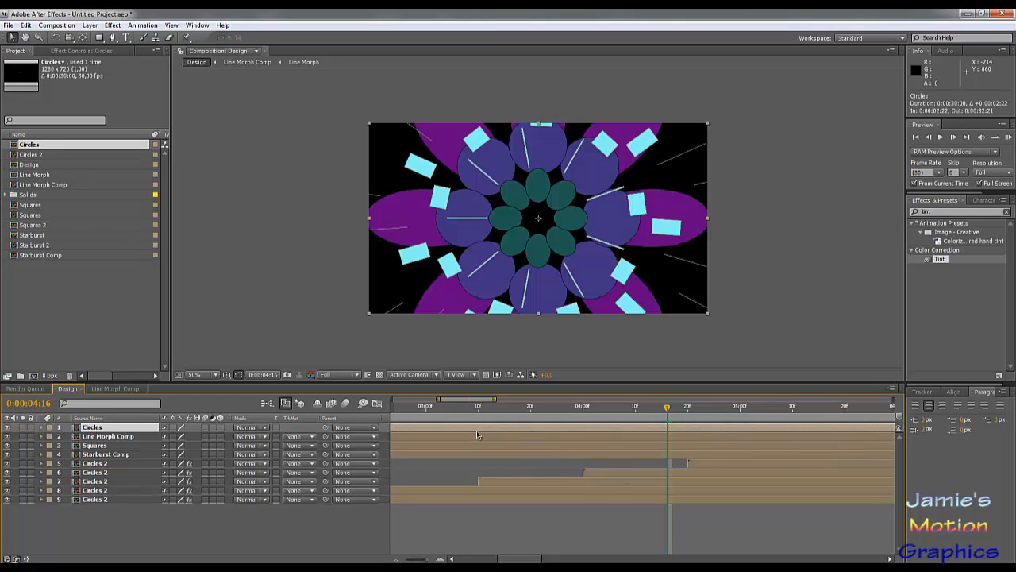
pyautogui.moveTo(477, 434); pyautogui.dragTo(757, 445)
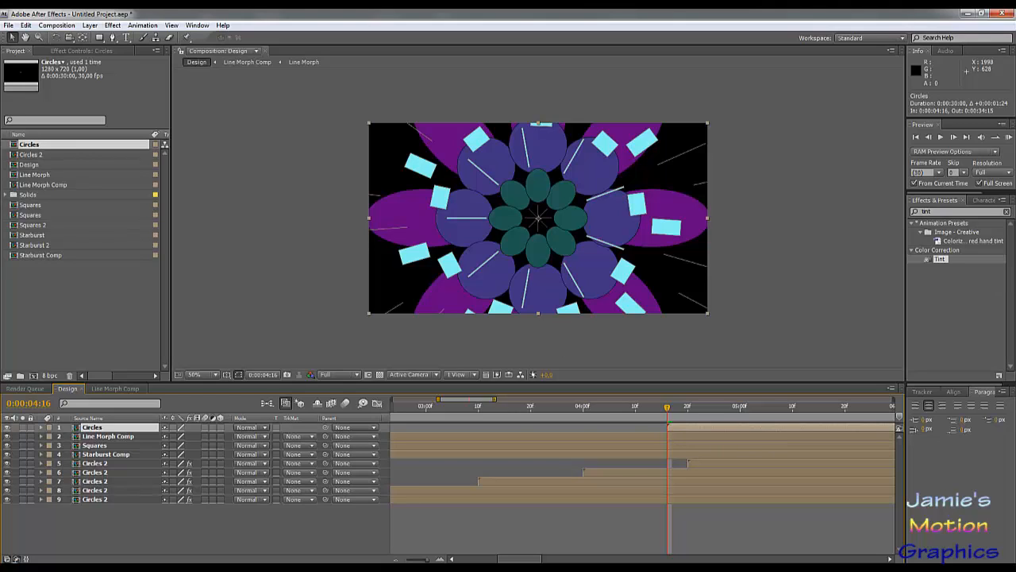
# Apply Tint to the Circles layer and duplicate it until there are 15 Circles layers.
pyautogui.moveTo(942, 261); pyautogui.dragTo(125, 429)
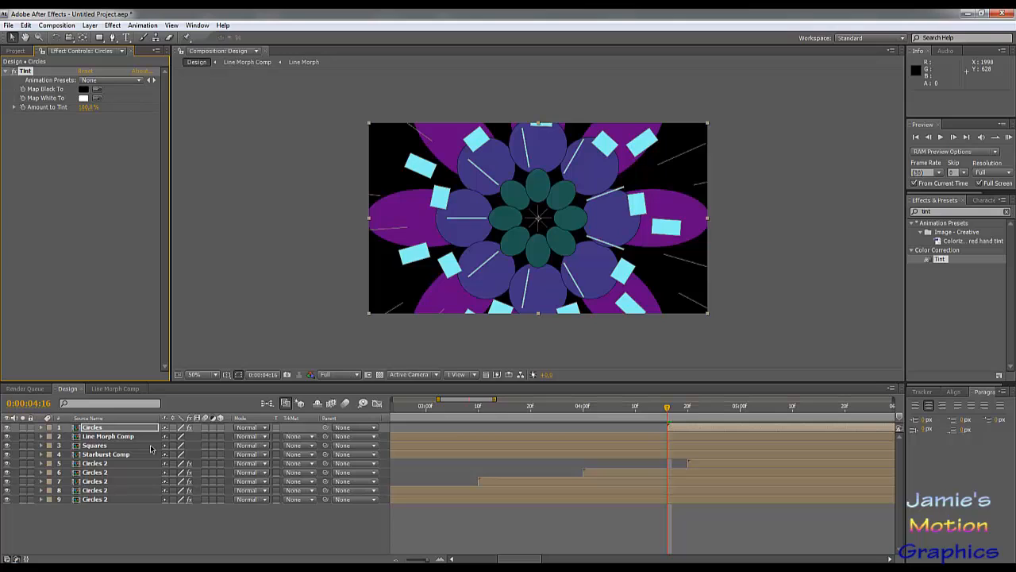
pyautogui.click(89, 429)
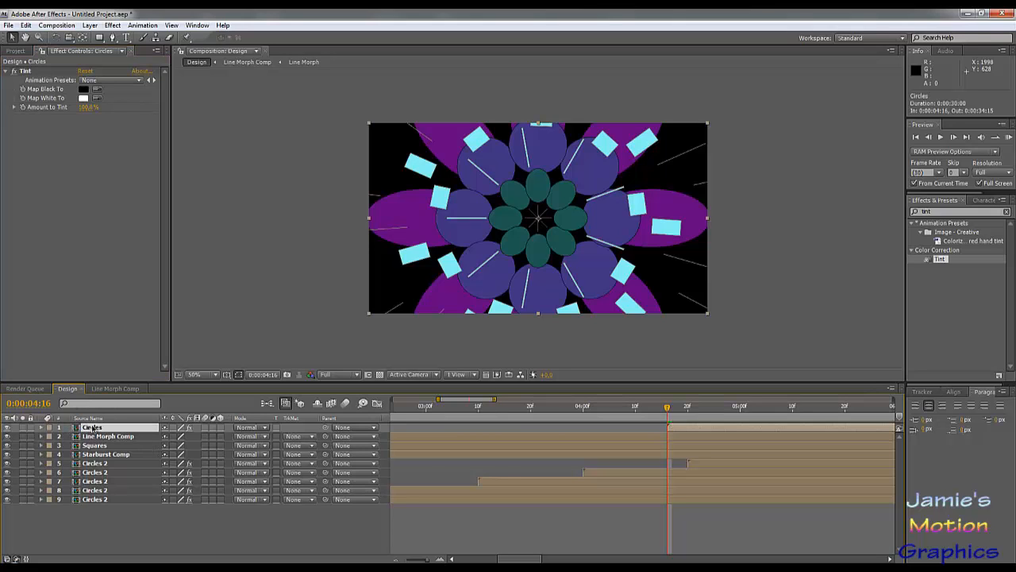
pyautogui.hotkey('ctrl', 'd')
pyautogui.hotkey('ctrl', 'd')
pyautogui.hotkey('ctrl', 'd')
pyautogui.hotkey('ctrl', 'd')
pyautogui.hotkey('ctrl', 'd')
pyautogui.hotkey('ctrl', 'd')
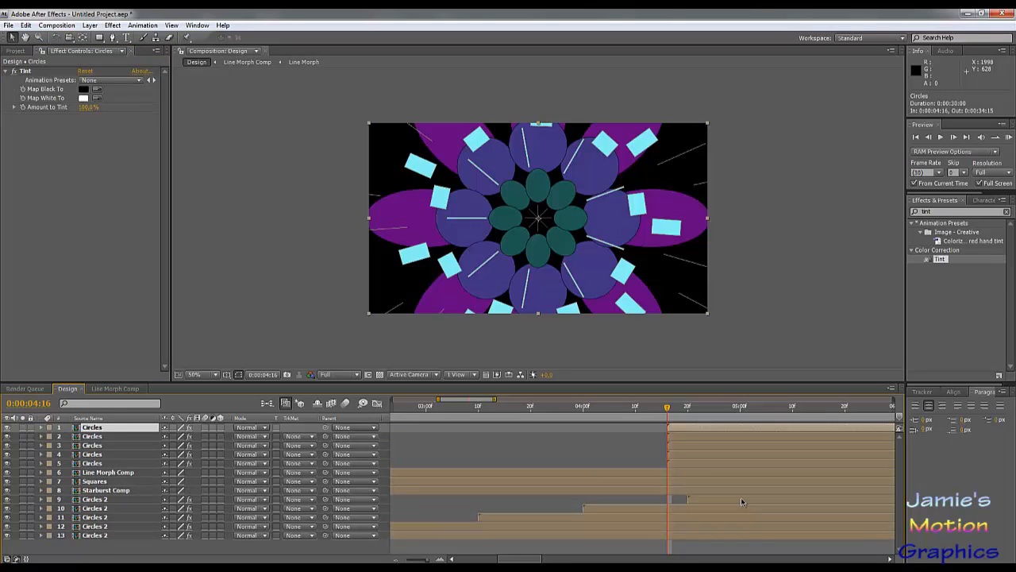
pyautogui.hotkey('ctrl', 'd')
pyautogui.hotkey('ctrl', 'd')
pyautogui.hotkey('ctrl', 'd')
pyautogui.hotkey('ctrl', 'd')
pyautogui.hotkey('ctrl', 'd')
pyautogui.hotkey('ctrl', 'd')
pyautogui.hotkey('ctrl', 'd')
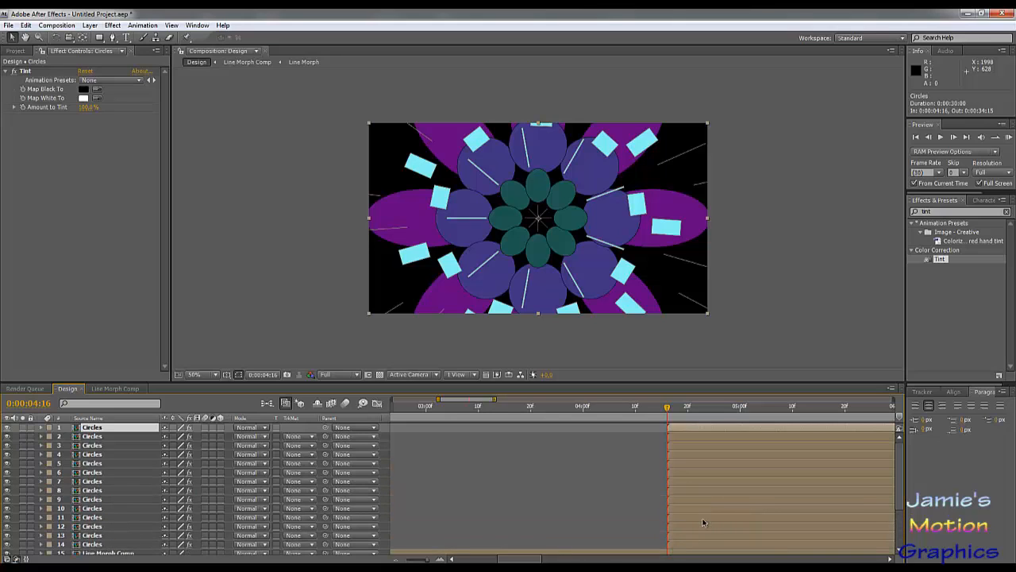
# Select all 15 Circles layers and run Sequence Layers with Overlap so each starts five frames after the one above.
pyautogui.scroll(-1, 652, 506)
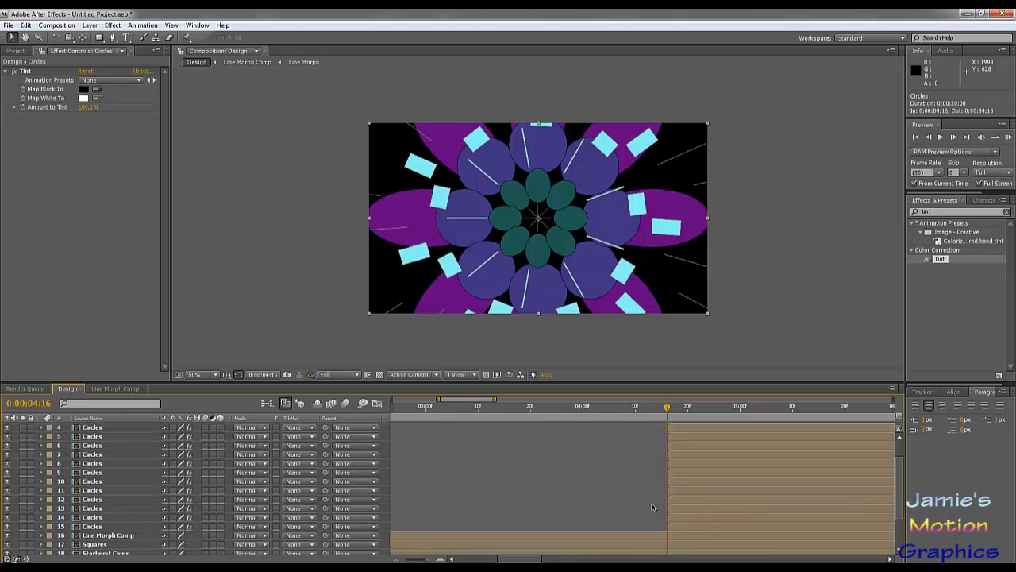
pyautogui.keyDown('shift'); pyautogui.click(688, 527); pyautogui.keyUp('shift')
pyautogui.rightClick(688, 526)
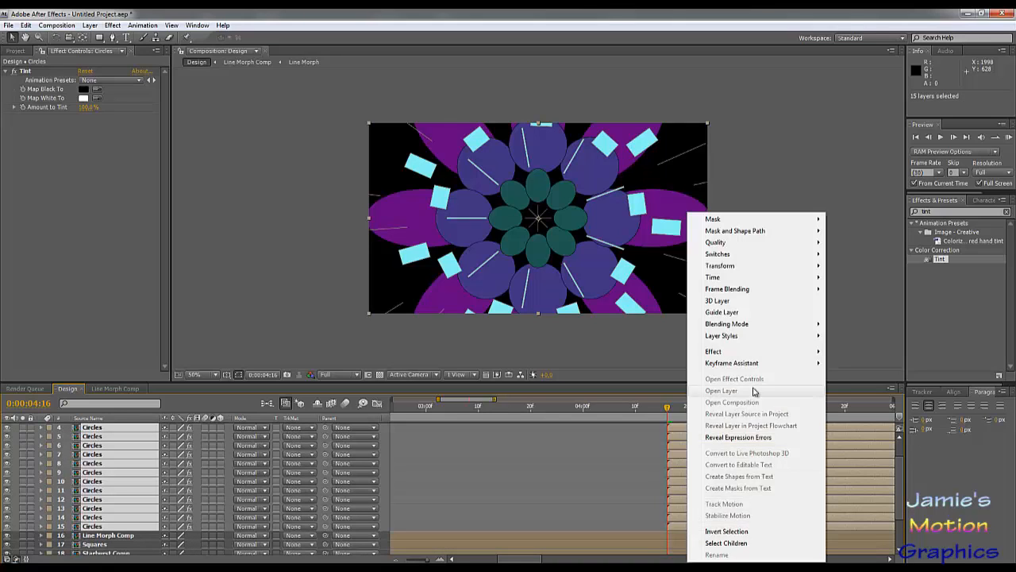
pyautogui.moveTo(767, 364)
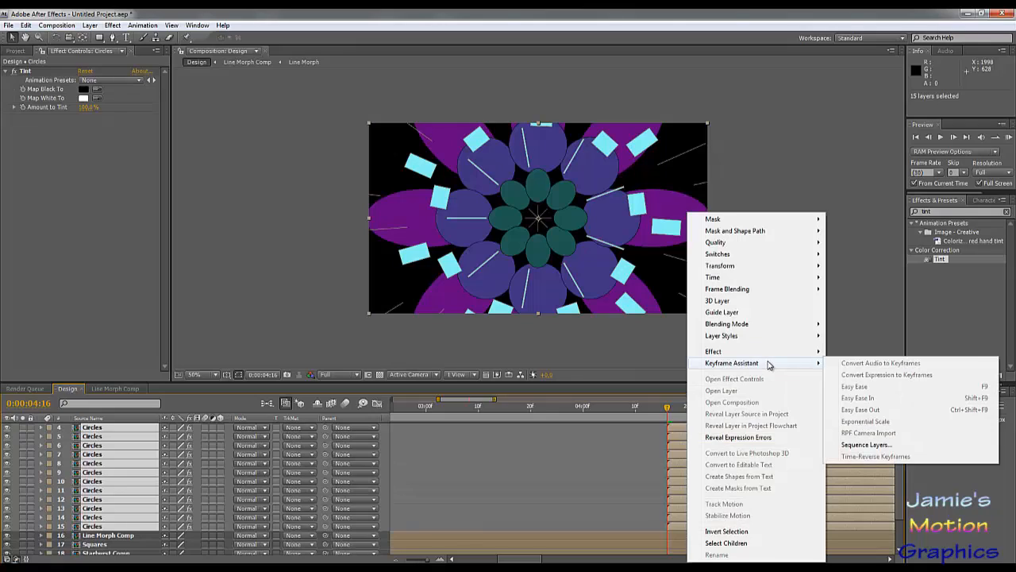
pyautogui.click(851, 445)
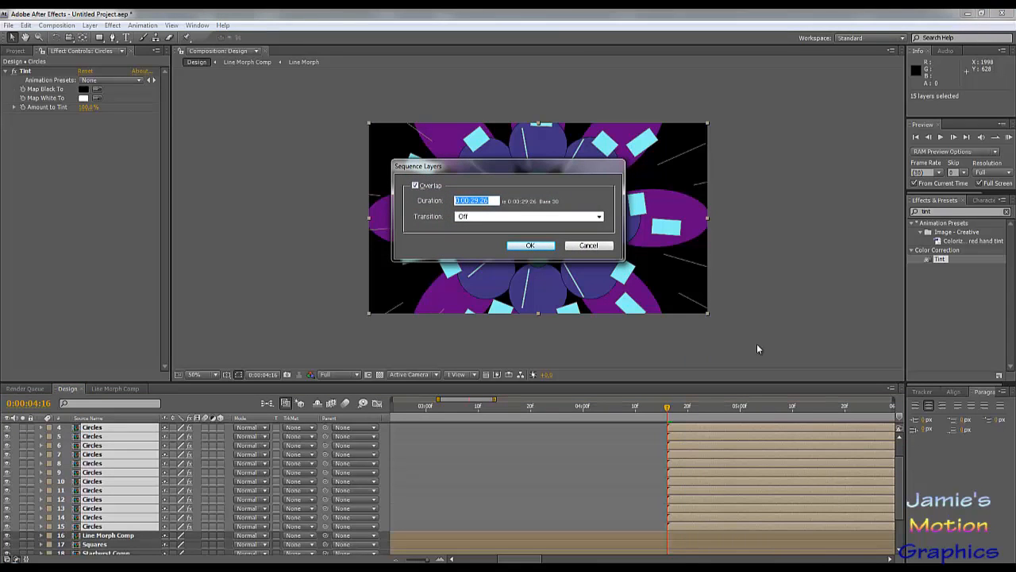
pyautogui.click(486, 201)
pyautogui.click(530, 245)
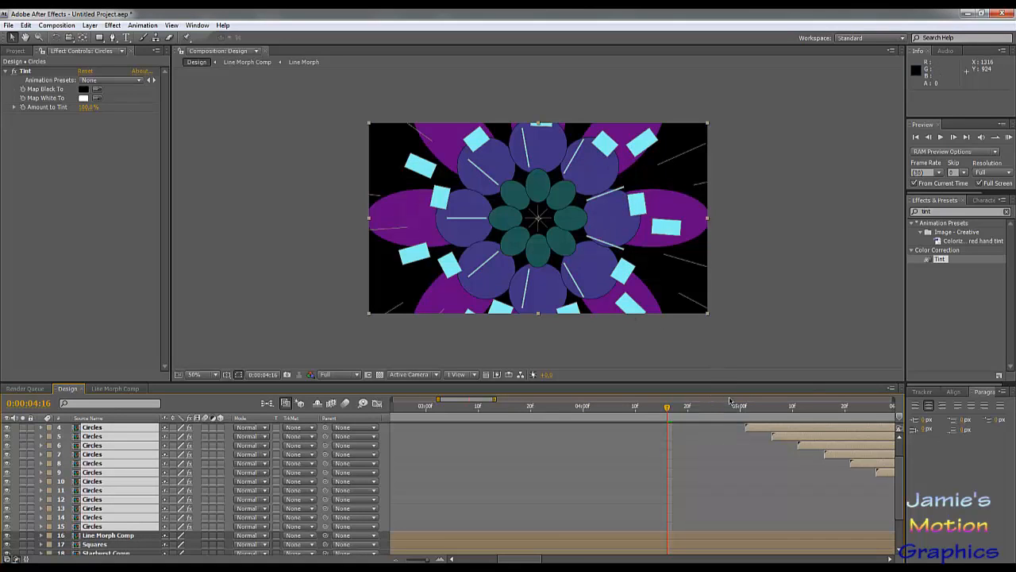
# Preview the staggered Circles layers in the Design comp and open the Circles comp for inspection.
pyautogui.click(941, 138)
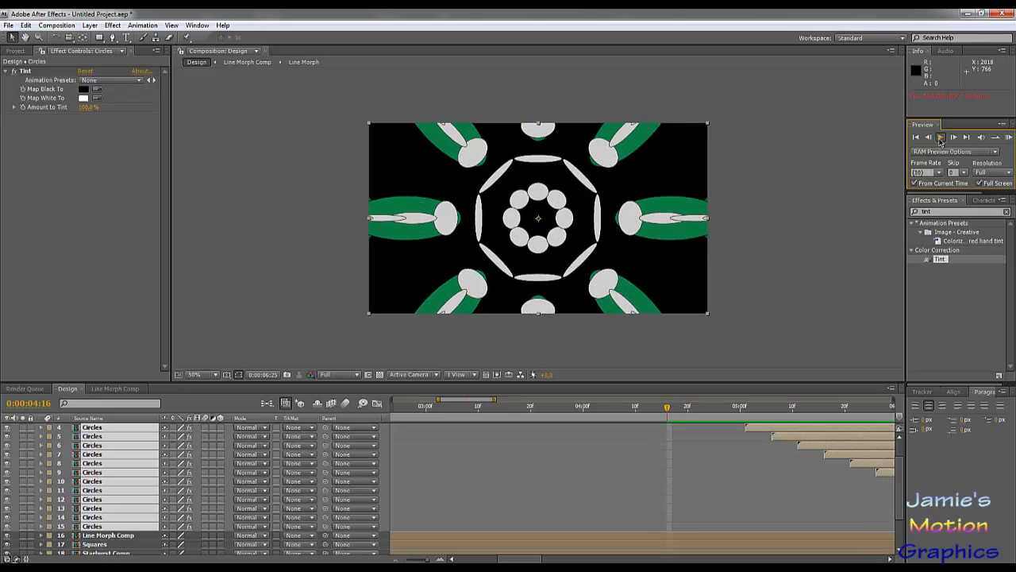
pyautogui.click(940, 138)
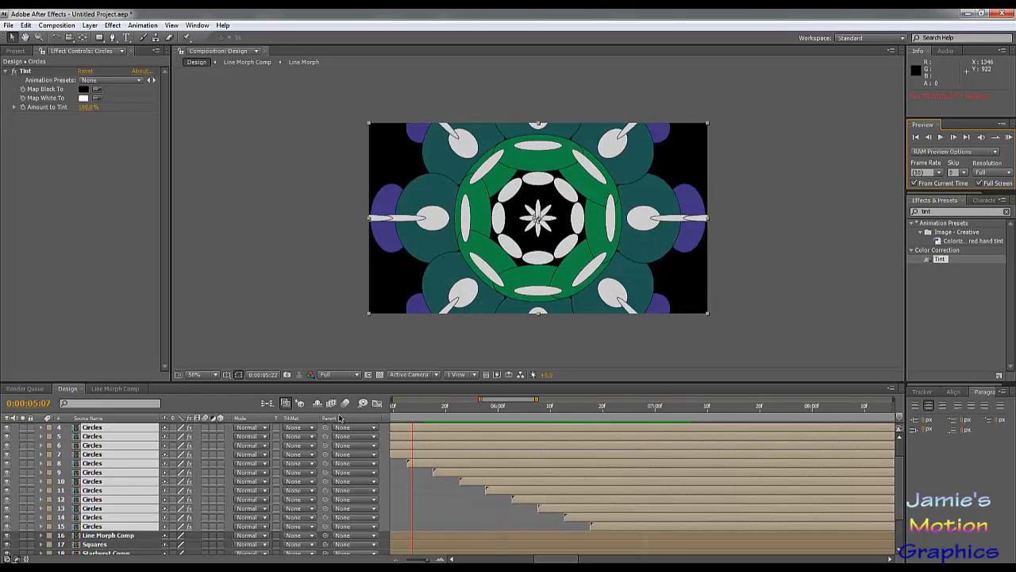
pyautogui.click(483, 410)
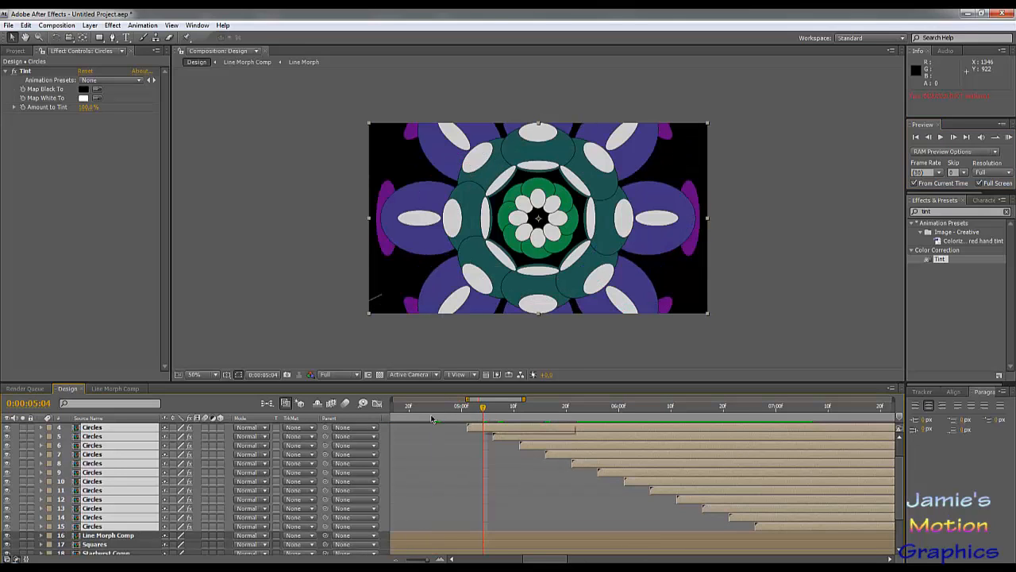
pyautogui.doubleClick(101, 431)
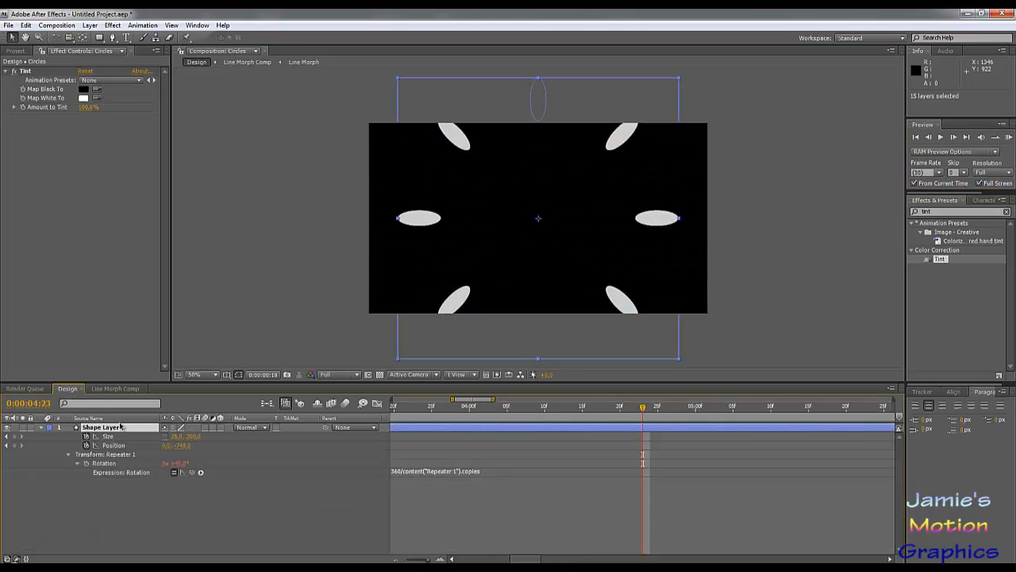
# Animate Shape Layer 1's Rotation in the Circles comp from 0° at 0:00:00:00 to 90° at 0:00:01:00.
pyautogui.moveTo(449, 411); pyautogui.dragTo(195, 427)
pyautogui.press('r')
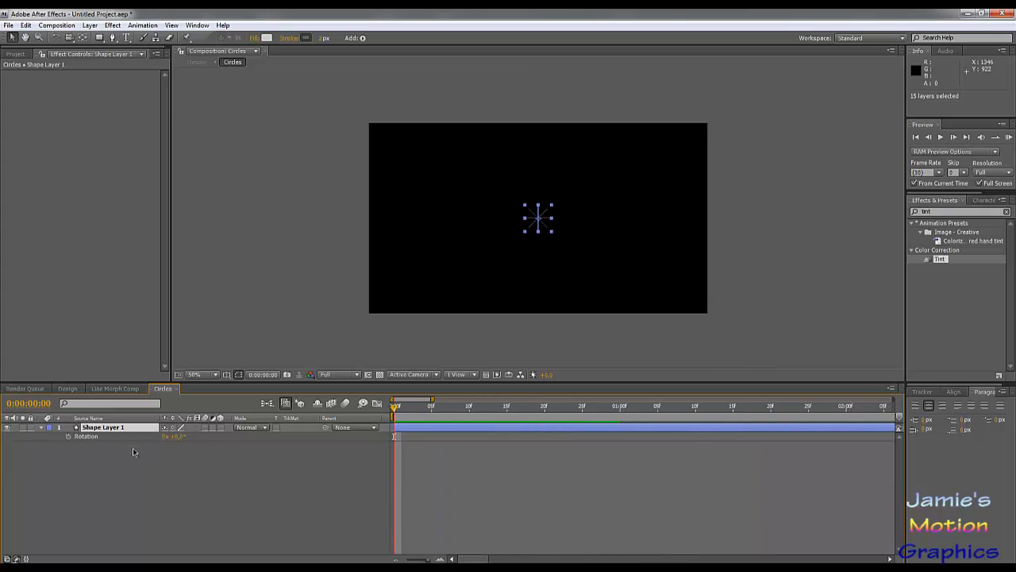
pyautogui.click(69, 437)
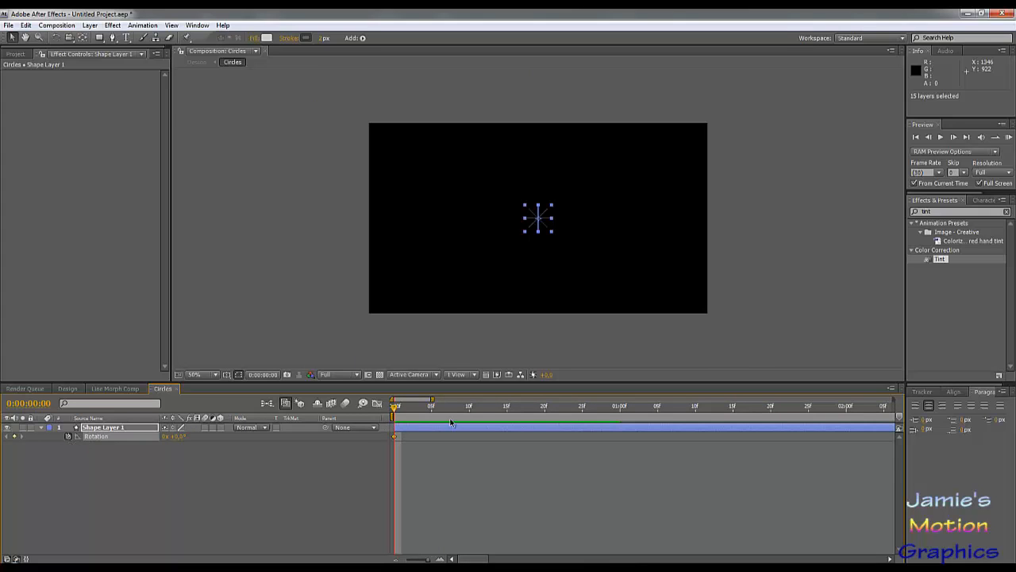
pyautogui.moveTo(477, 409); pyautogui.dragTo(620, 418)
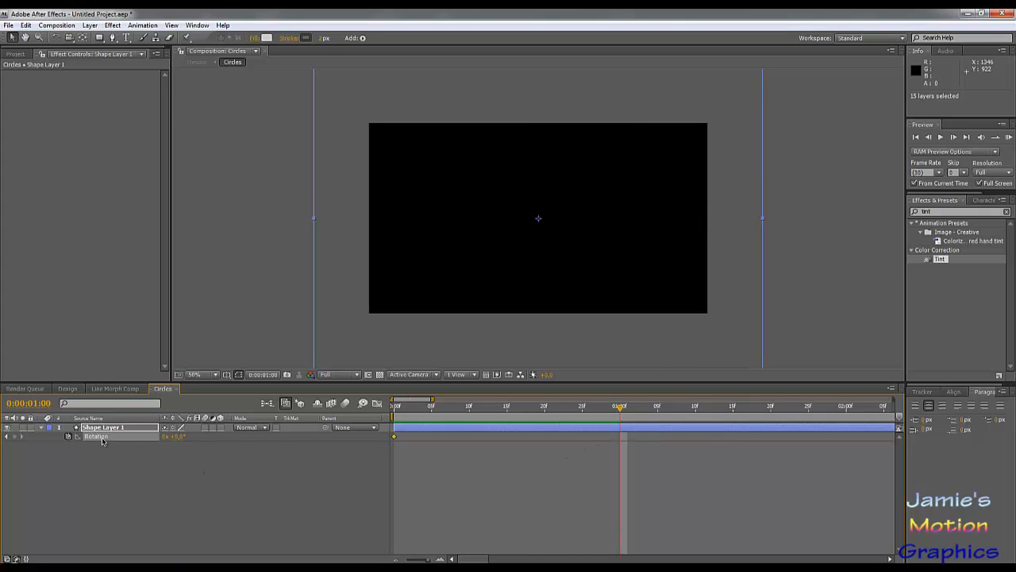
pyautogui.click(178, 437)
pyautogui.write('90')
pyautogui.press('Return')
pyautogui.moveTo(480, 412); pyautogui.dragTo(391, 477)
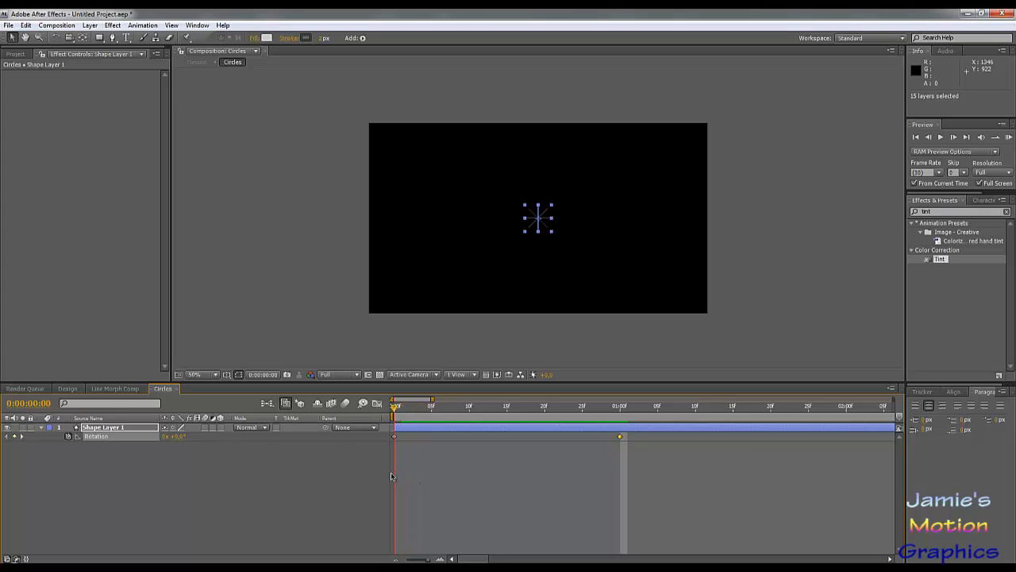
pyautogui.rightClick(116, 429)
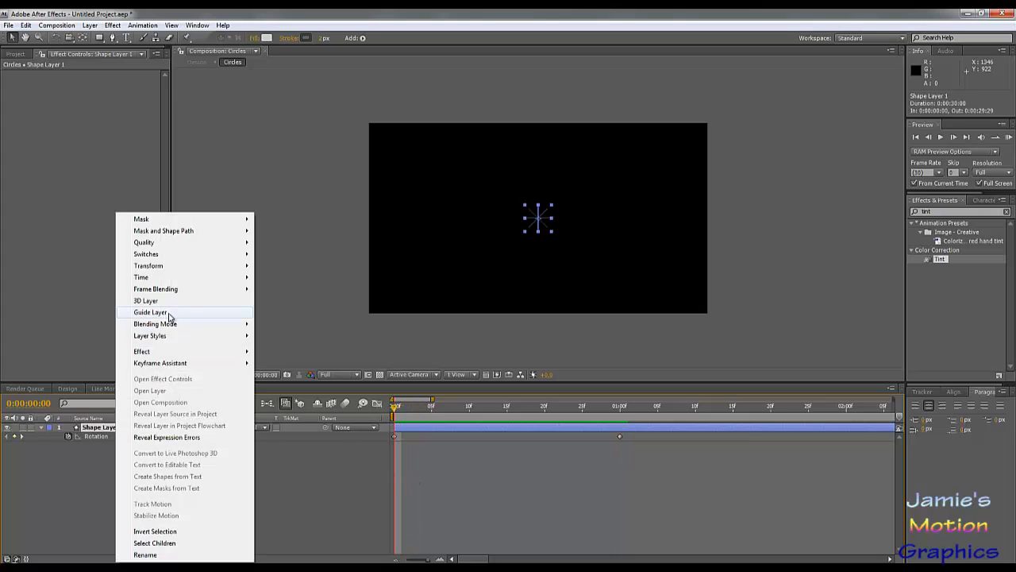
pyautogui.moveTo(212, 280)
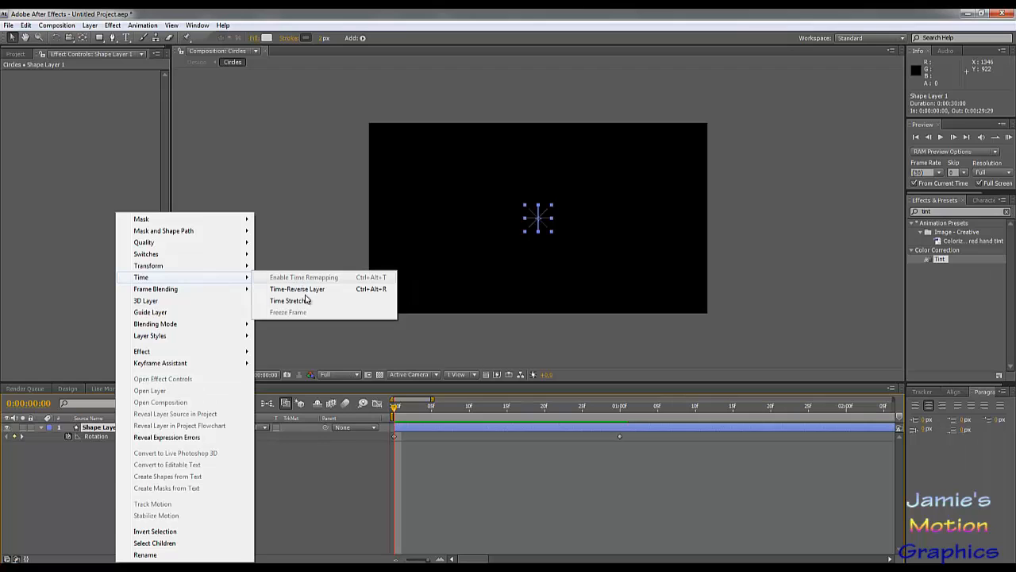
pyautogui.click(344, 476)
pyautogui.click(408, 426)
pyautogui.rightClick(407, 427)
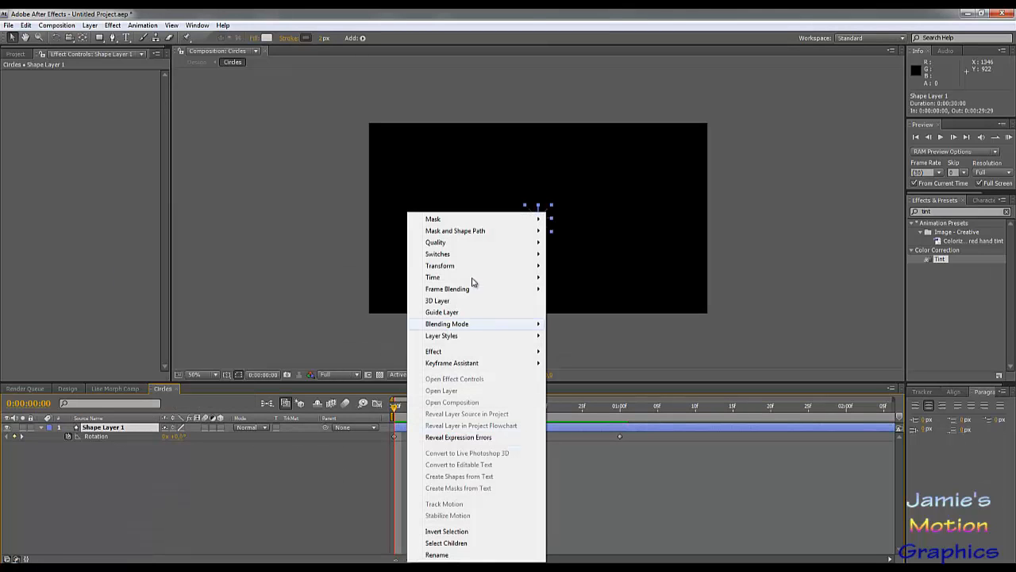
pyautogui.moveTo(474, 277)
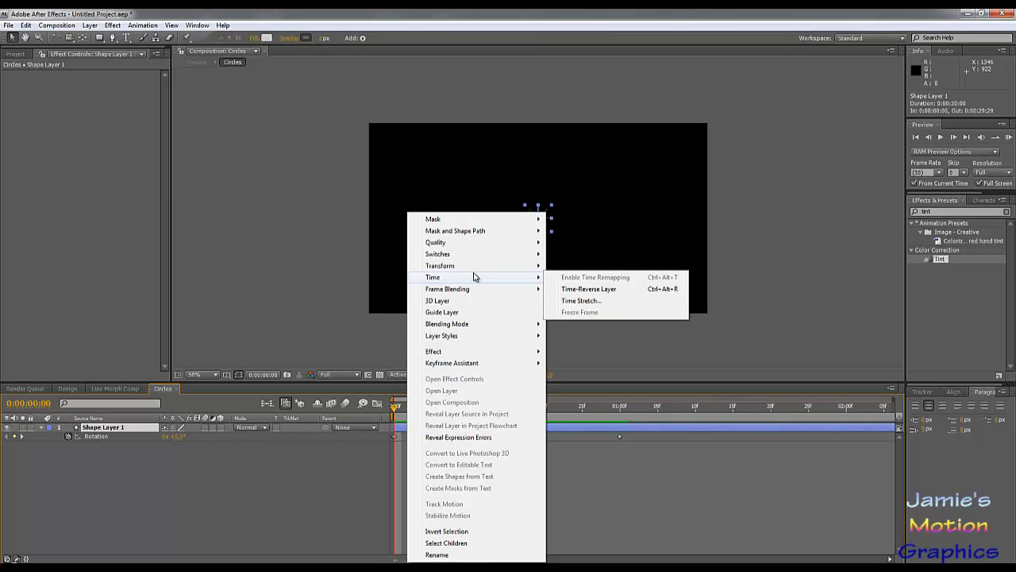
pyautogui.click(283, 475)
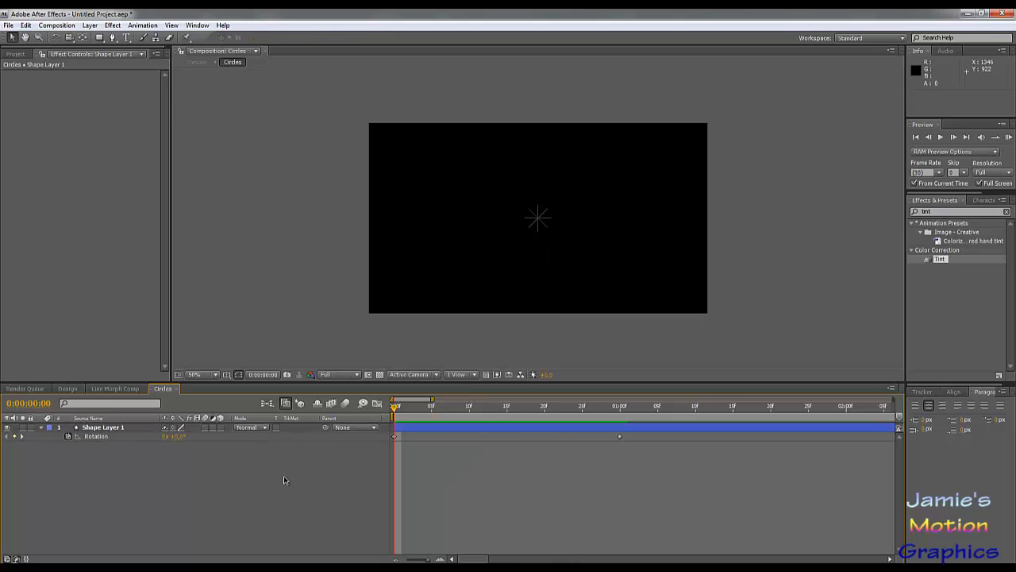
pyautogui.click(119, 390)
pyautogui.click(543, 458)
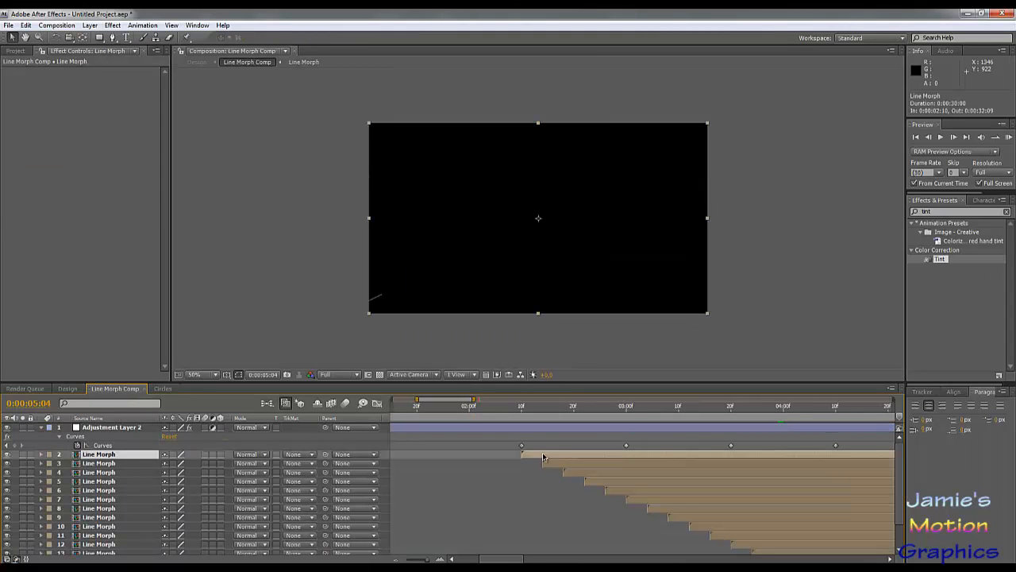
pyautogui.rightClick(543, 458)
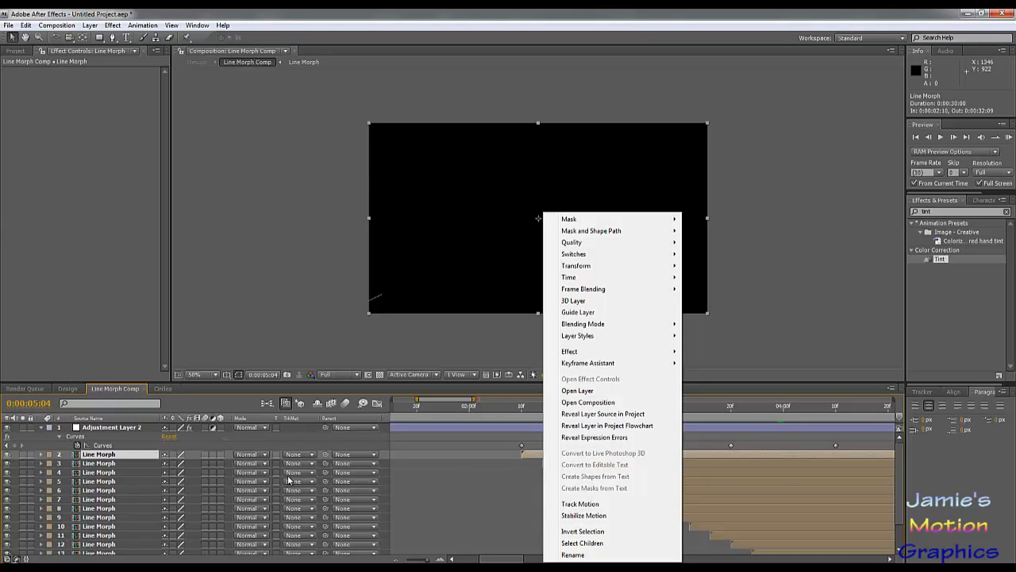
pyautogui.click(251, 482)
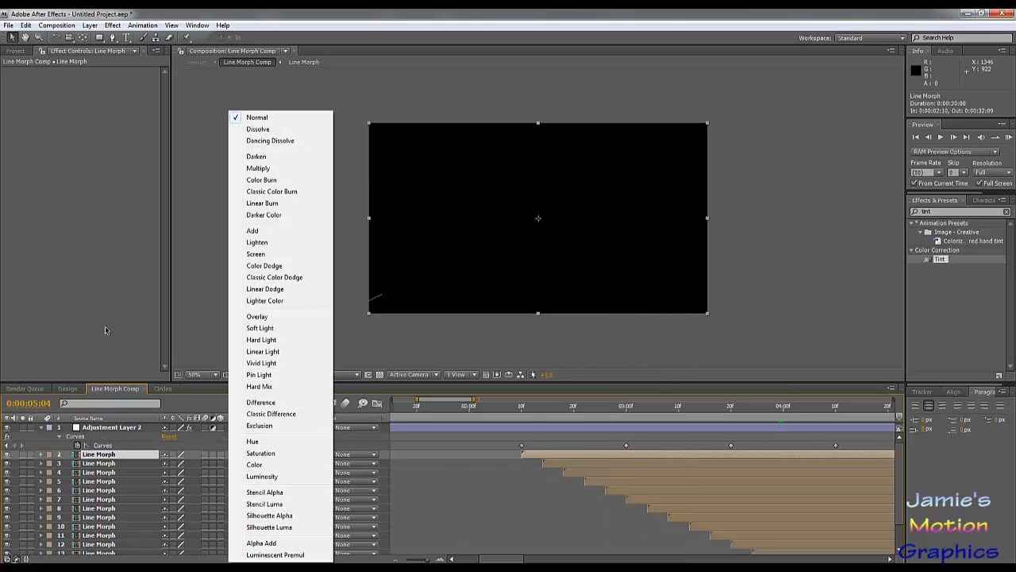
pyautogui.click(105, 330)
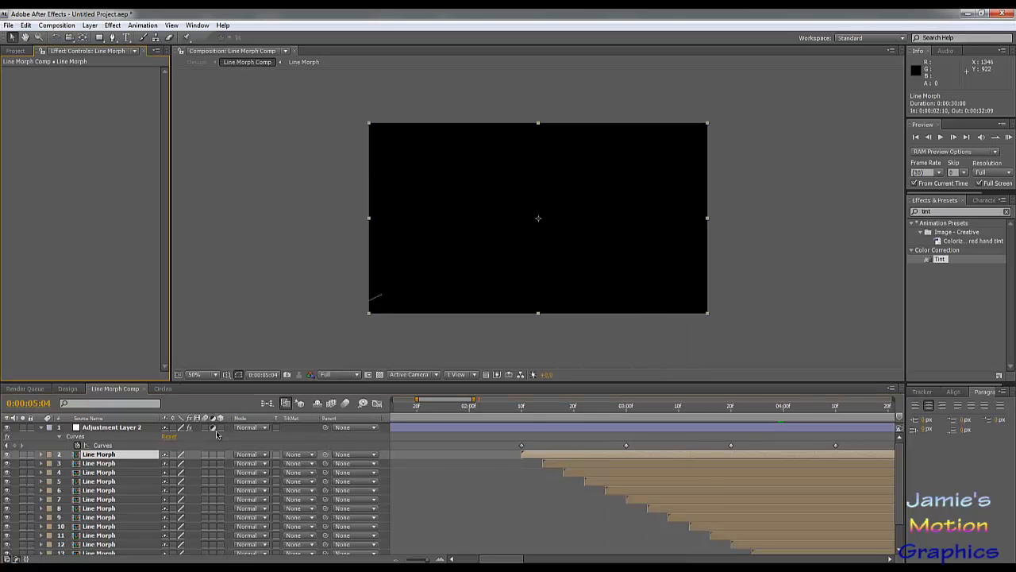
# Close Line Morph Comp and enable time remapping on the 15 selected Circles layers in the Design comp.
pyautogui.click(148, 389)
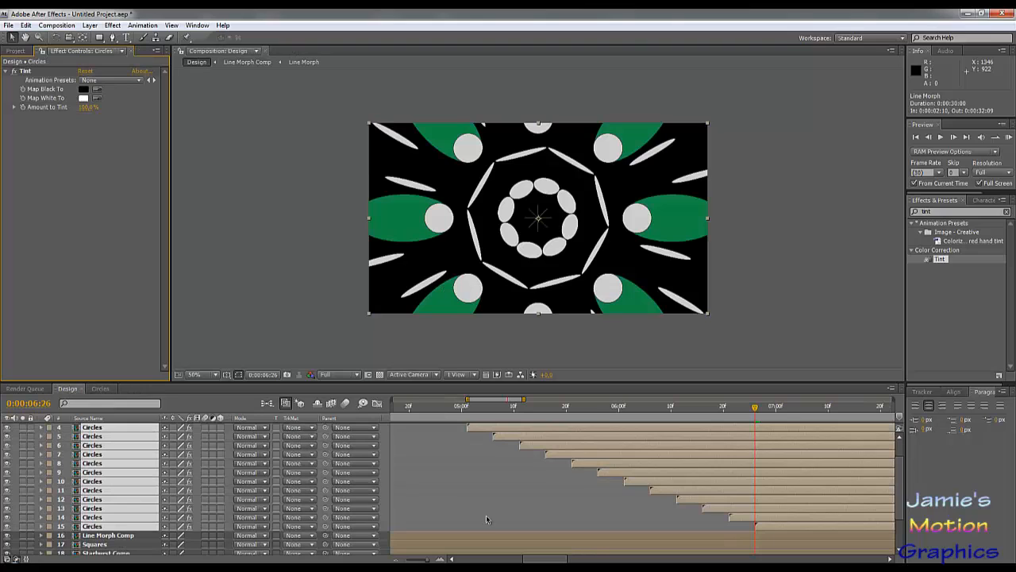
pyautogui.scroll(-2, 516, 516)
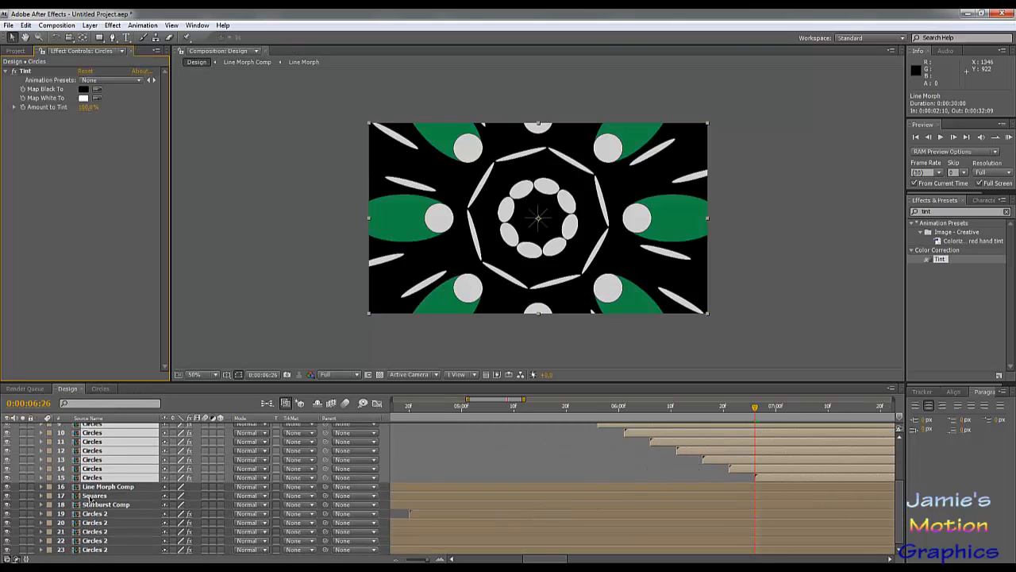
pyautogui.rightClick(99, 481)
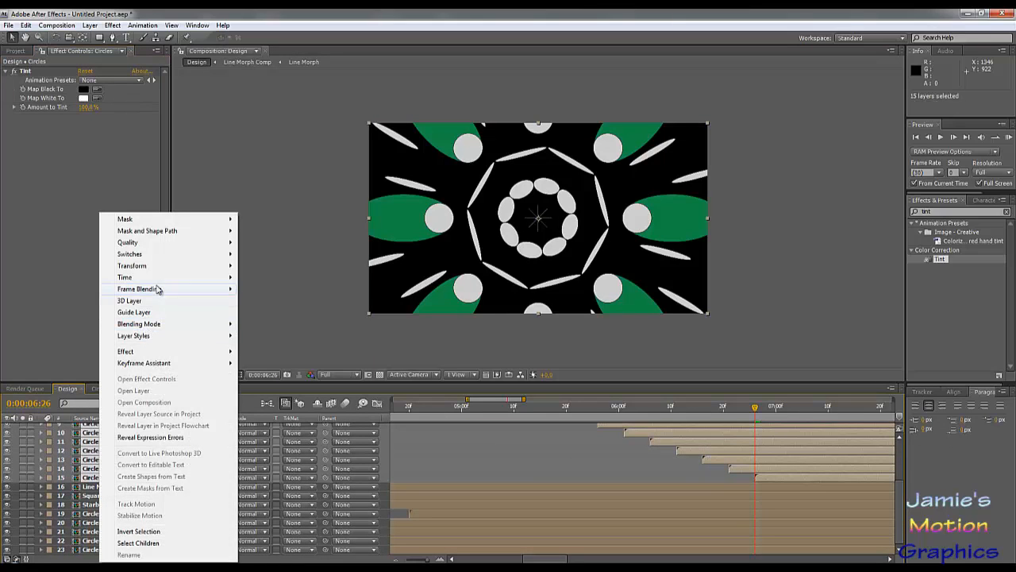
pyautogui.moveTo(158, 279)
pyautogui.click(298, 279)
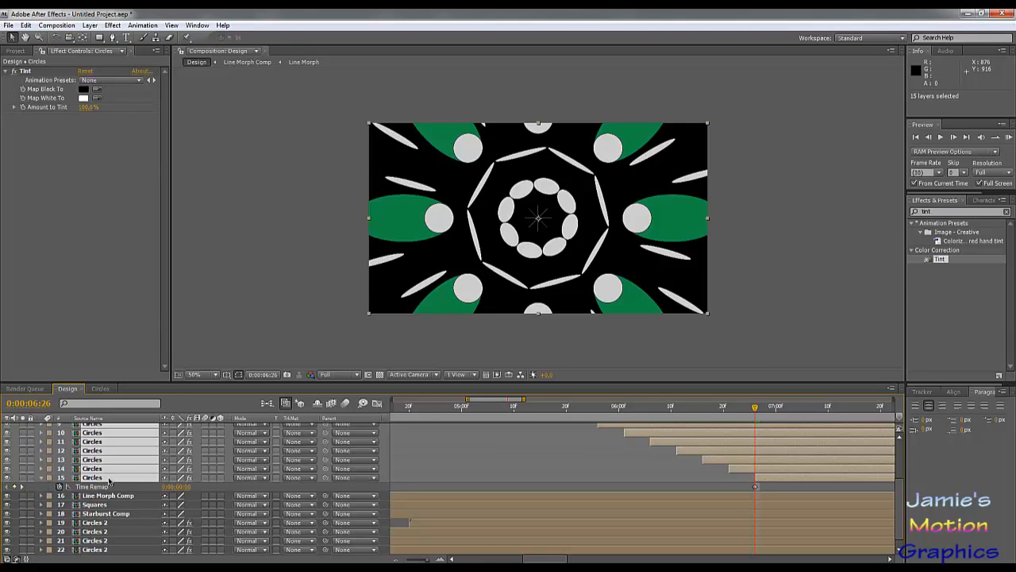
# Delete all Circles layers in Design except the topmost one.
pyautogui.scroll(3, 118, 471)
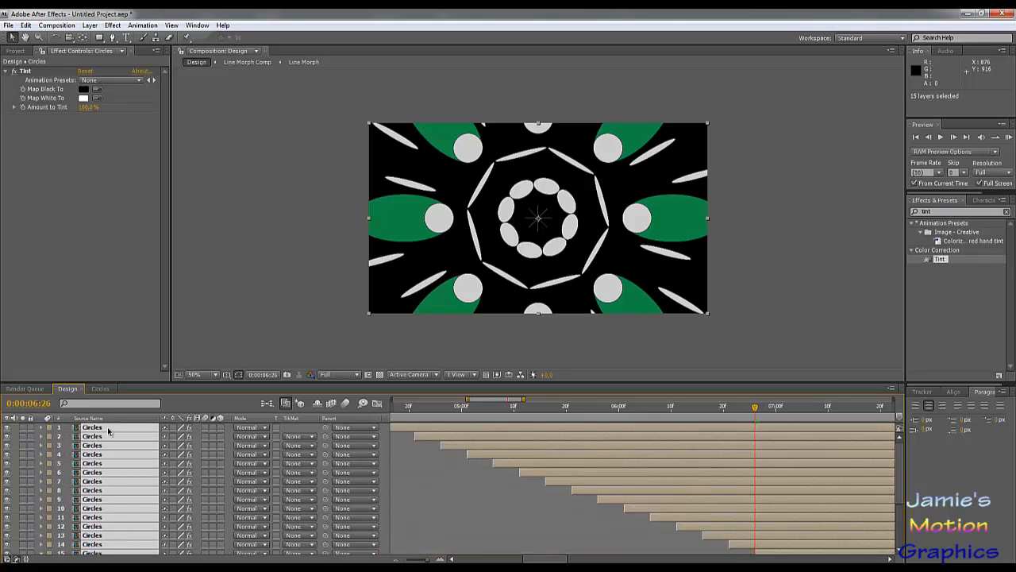
pyautogui.keyDown('ctrl'); pyautogui.click(109, 430); pyautogui.keyUp('ctrl')
pyautogui.press('Delete')
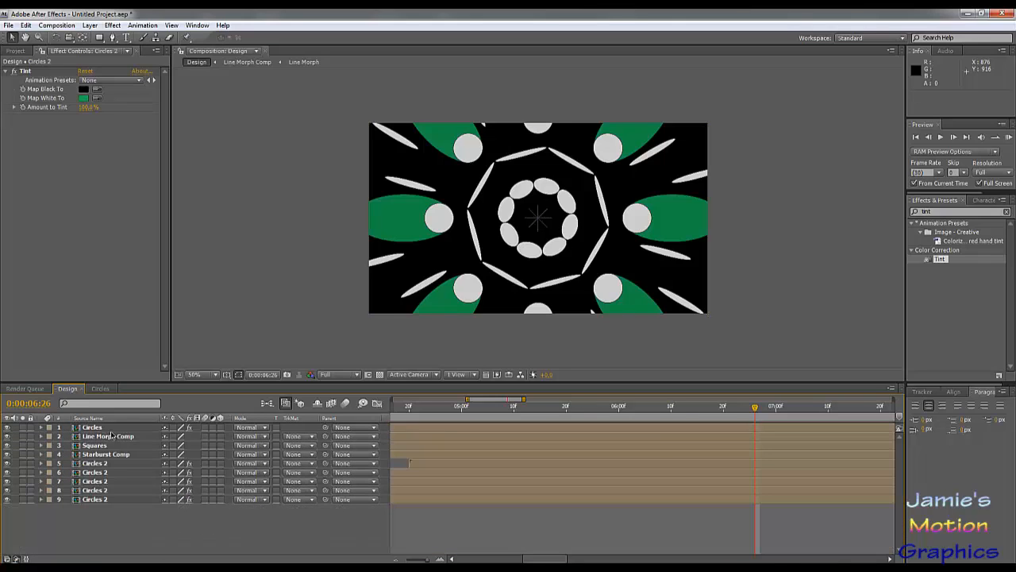
# Enable time remapping on the remaining Circles layer and place the current time at its start, 0:00:04:16.
pyautogui.click(105, 428)
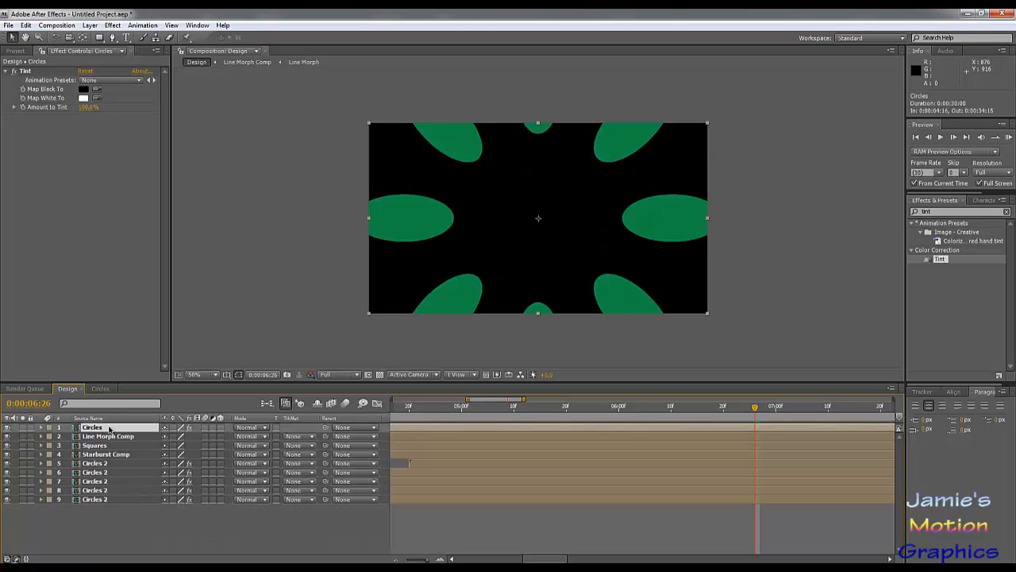
pyautogui.moveTo(513, 409); pyautogui.dragTo(620, 439)
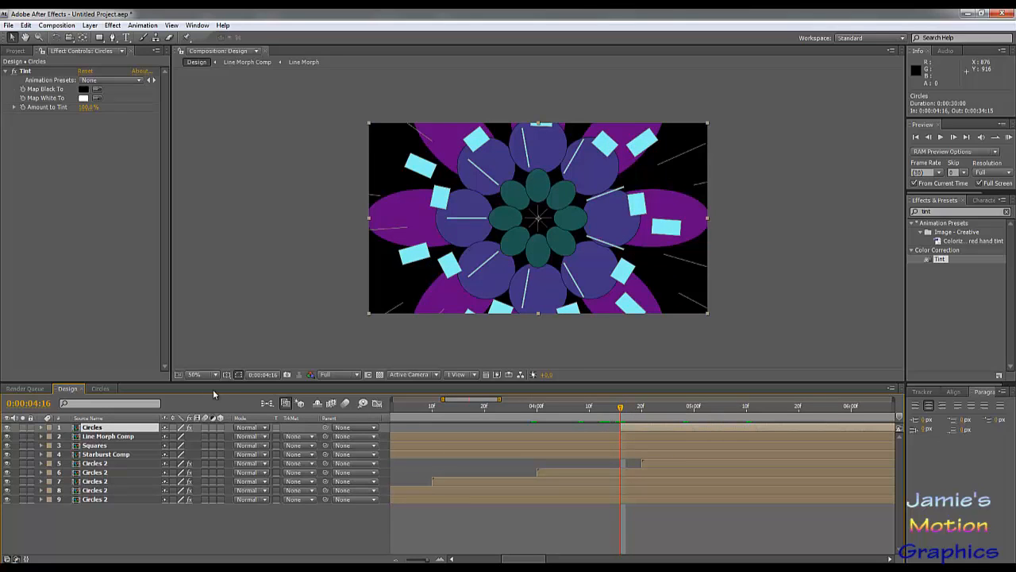
pyautogui.rightClick(132, 430)
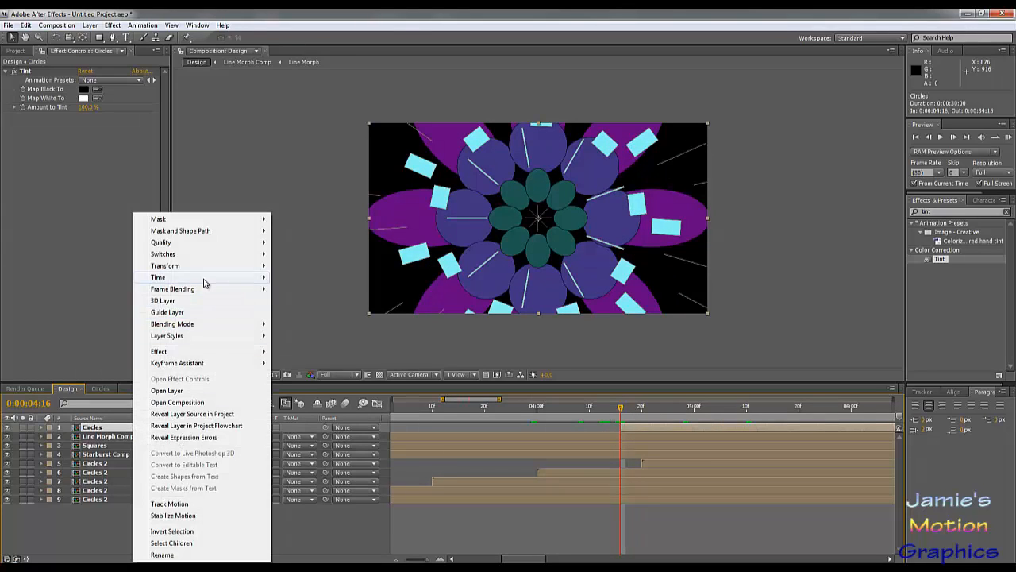
pyautogui.moveTo(201, 278)
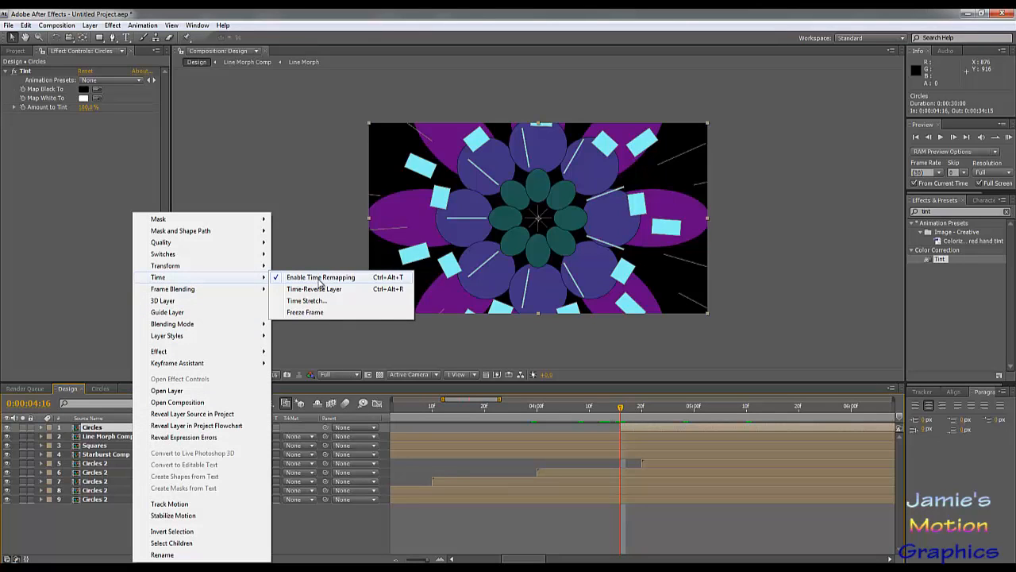
pyautogui.moveTo(670, 410); pyautogui.dragTo(620, 412)
pyautogui.hotkey('ctrl', 'alt', 't')
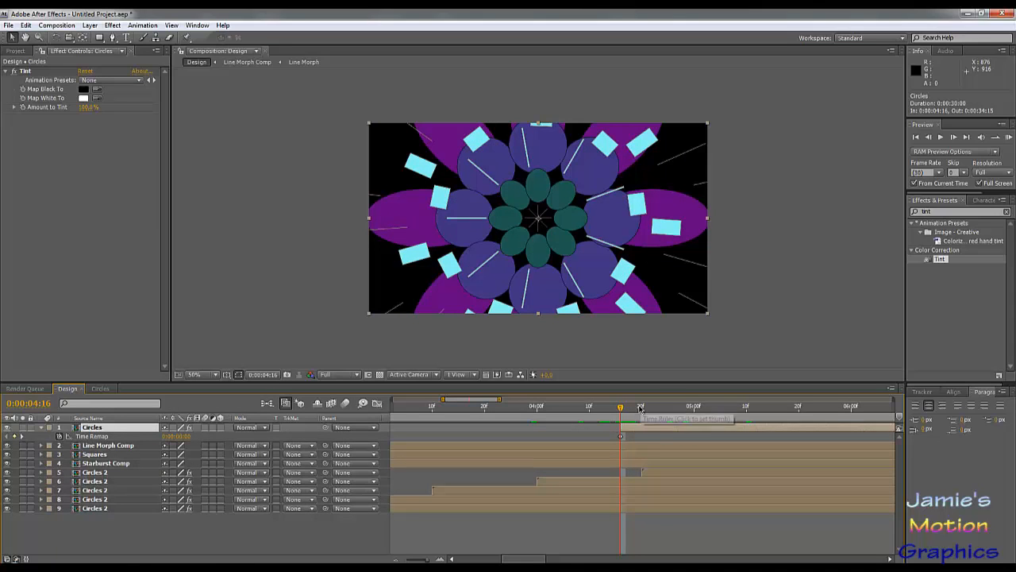
# Add Time Remap keyframes to the Circles layer at 0:00:04:29 and 0:00:05:16.
pyautogui.moveTo(621, 407); pyautogui.dragTo(689, 426)
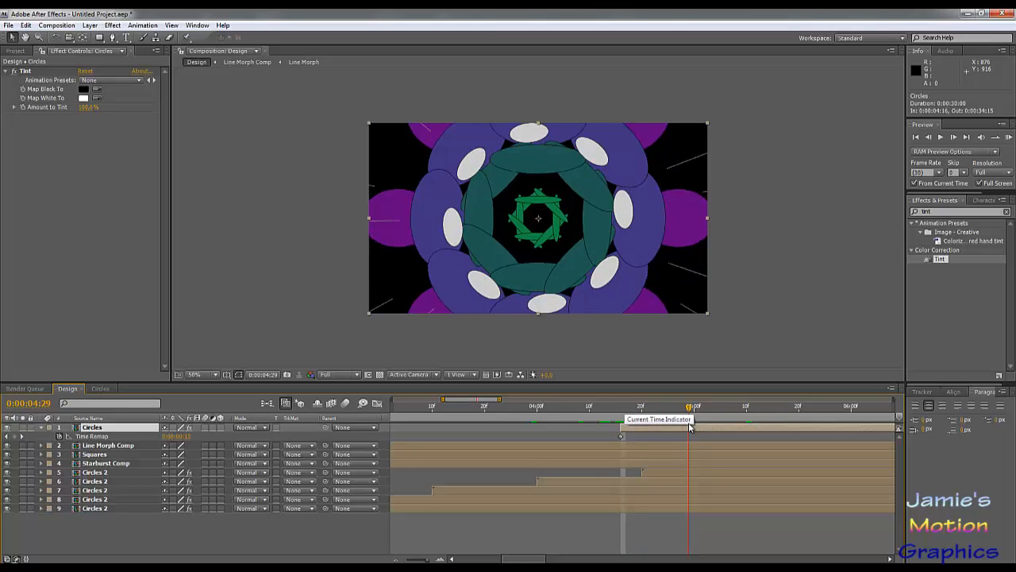
pyautogui.hotkey('alt', '[')
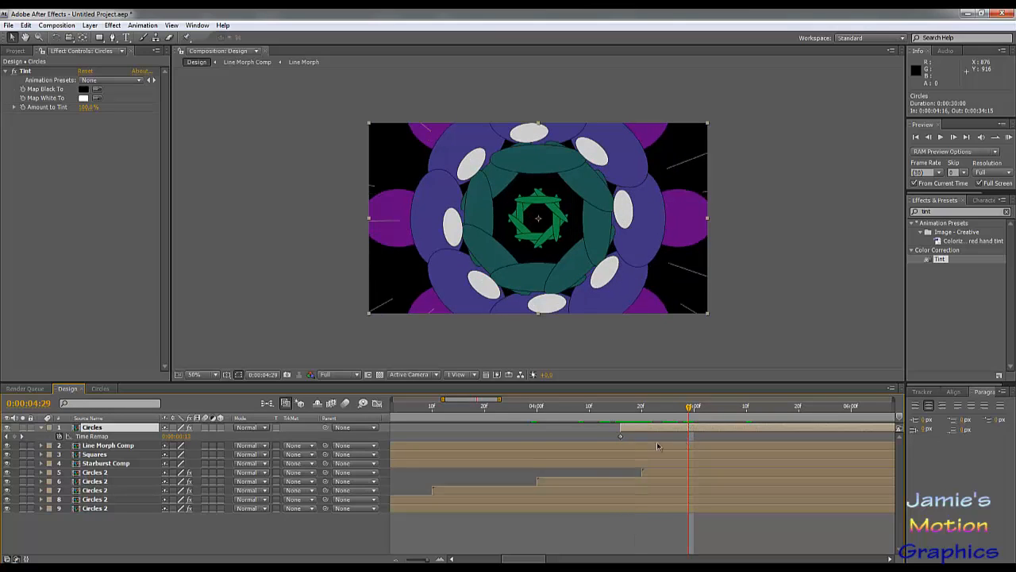
pyautogui.click(14, 437)
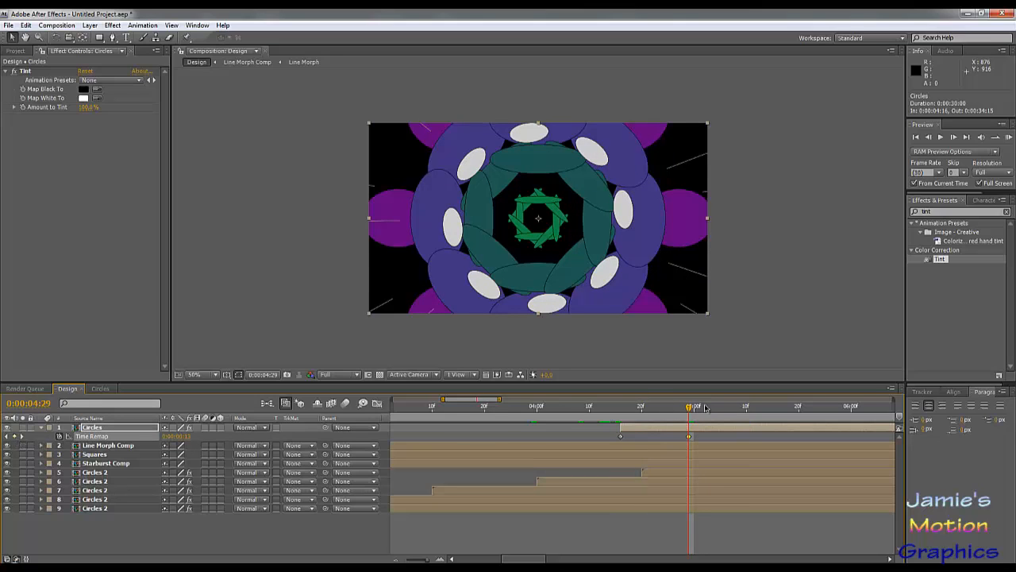
pyautogui.moveTo(705, 407); pyautogui.dragTo(778, 416)
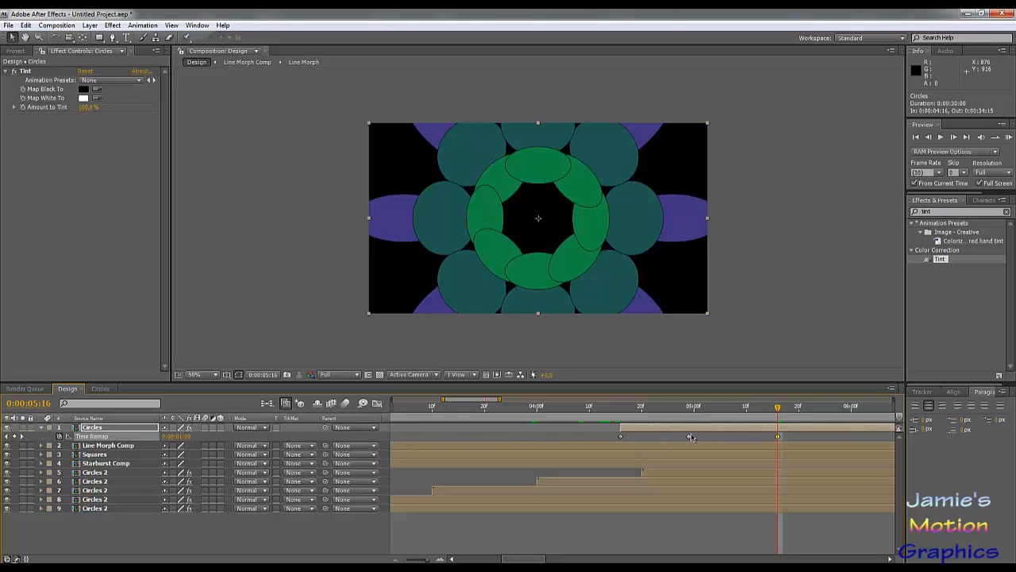
# Move the Circles layer's middle Time Remap keyframe to 0:00:05:16 and its last one to 0:00:05:21.
pyautogui.moveTo(691, 434); pyautogui.dragTo(794, 441)
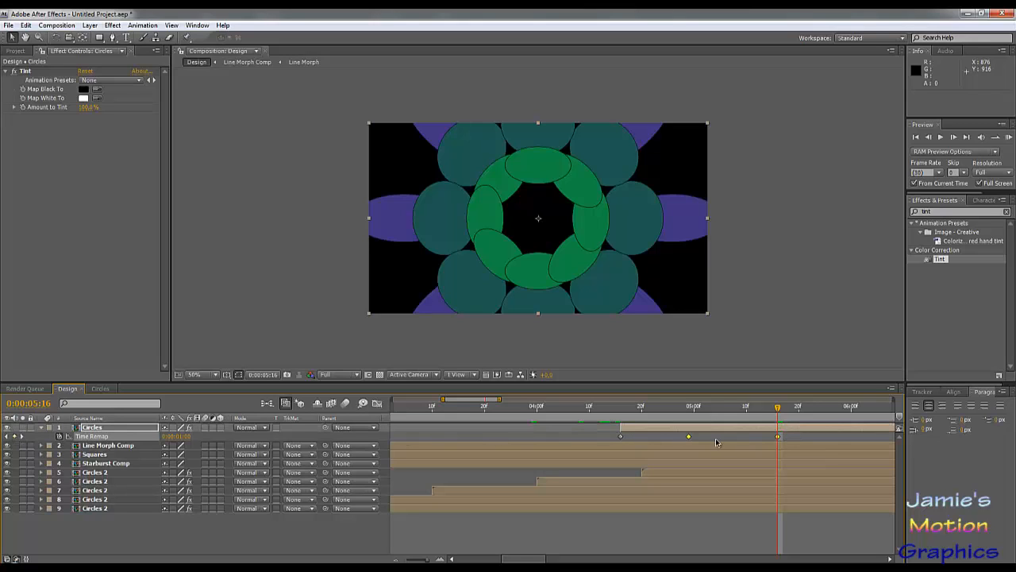
pyautogui.moveTo(688, 438); pyautogui.dragTo(778, 449)
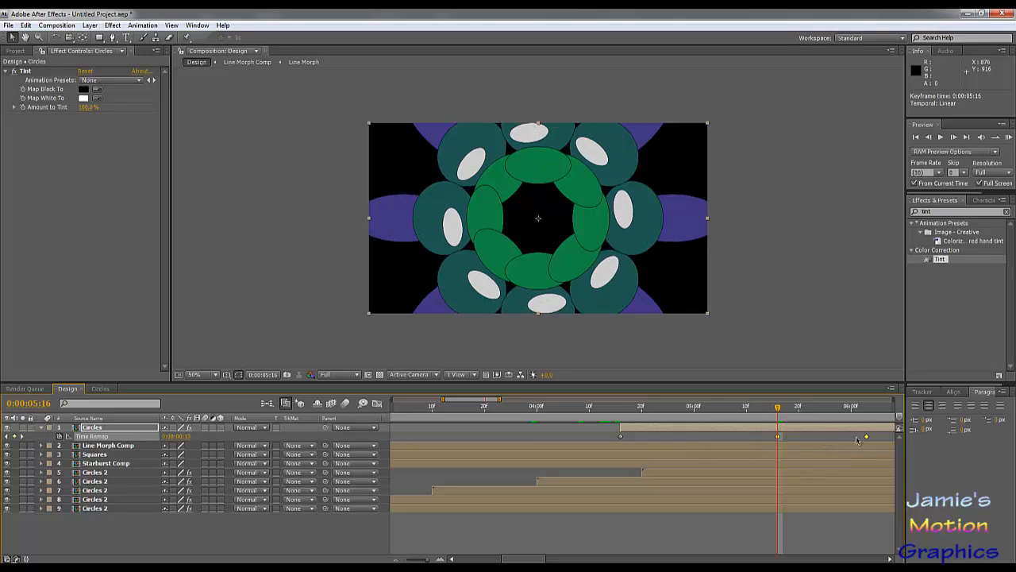
pyautogui.moveTo(878, 435); pyautogui.dragTo(862, 440)
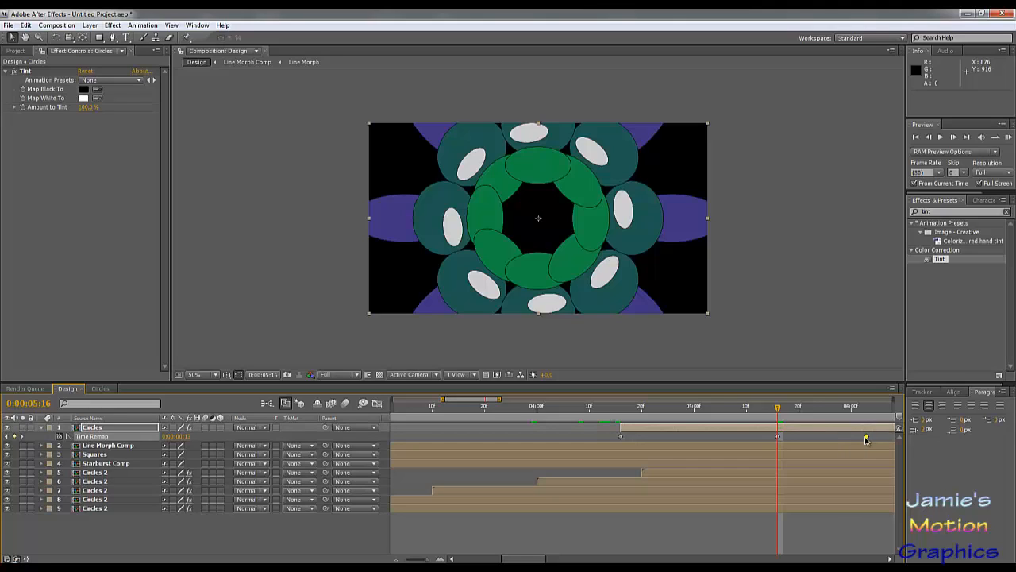
pyautogui.click(866, 438)
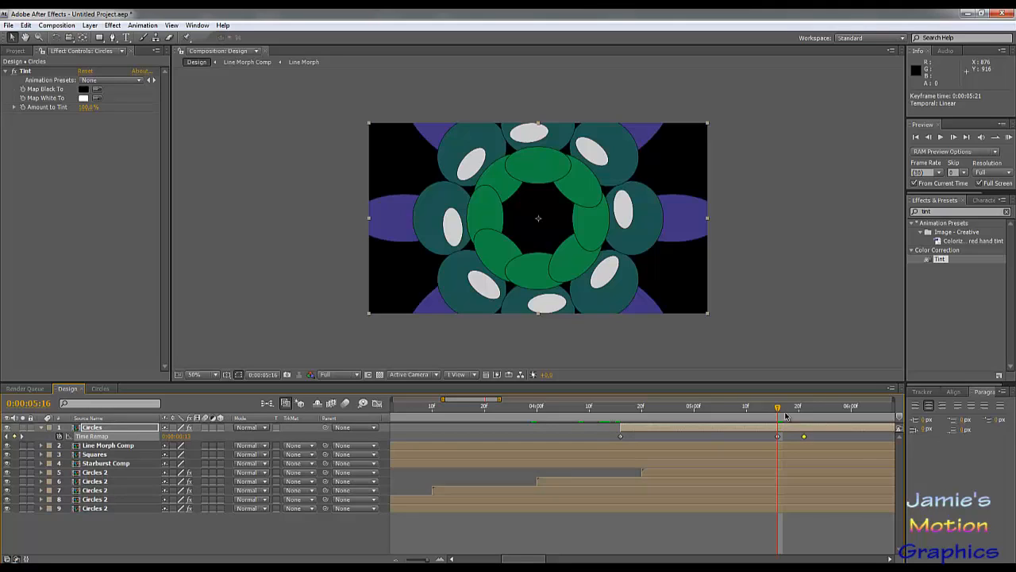
# Preview the retimed Circles layer from 0:00:04:16 and move its middle Time Remap keyframe to 0:00:05:14.
pyautogui.moveTo(779, 410); pyautogui.dragTo(621, 421)
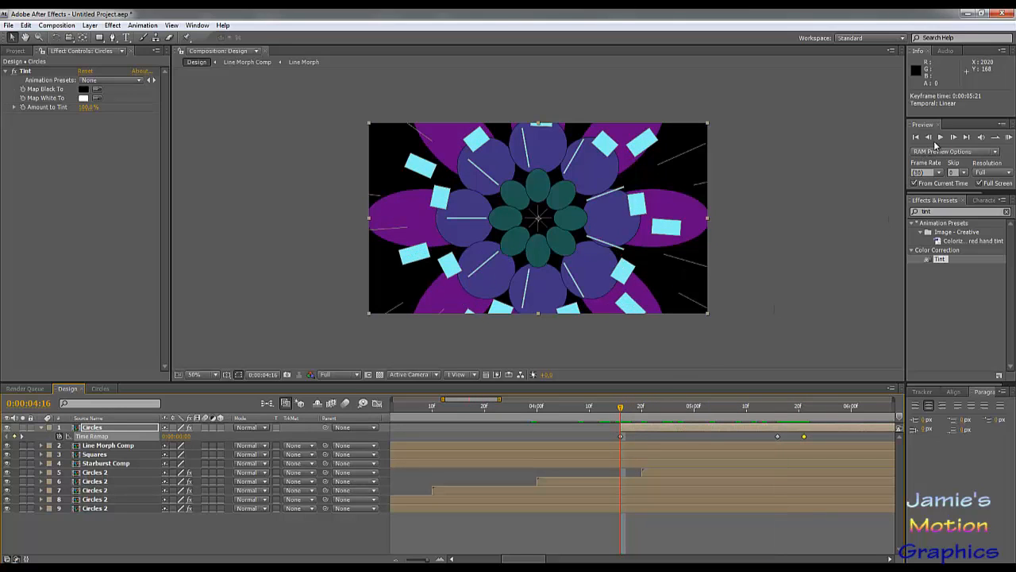
pyautogui.click(940, 136)
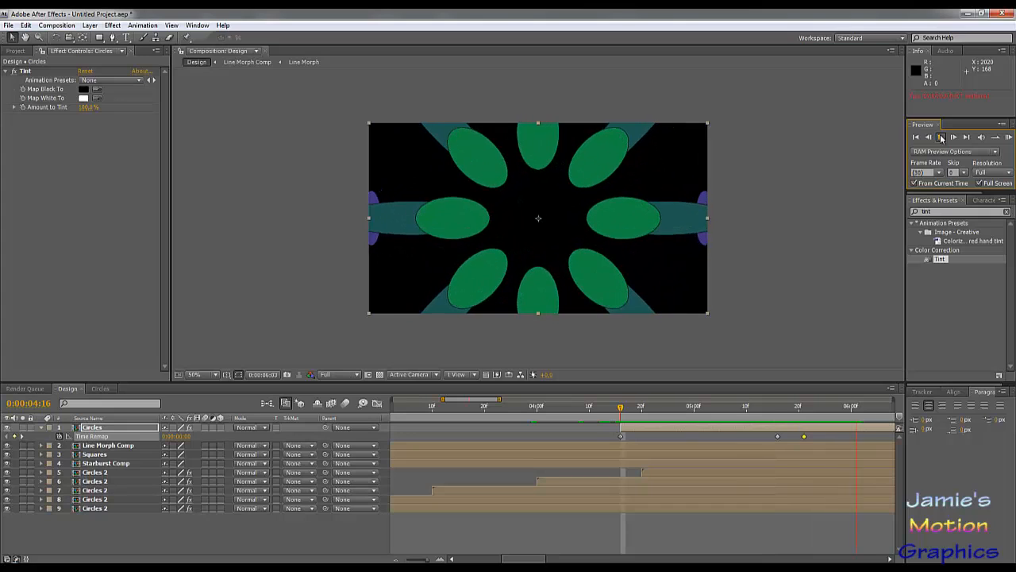
pyautogui.click(941, 139)
pyautogui.moveTo(779, 438); pyautogui.dragTo(768, 441)
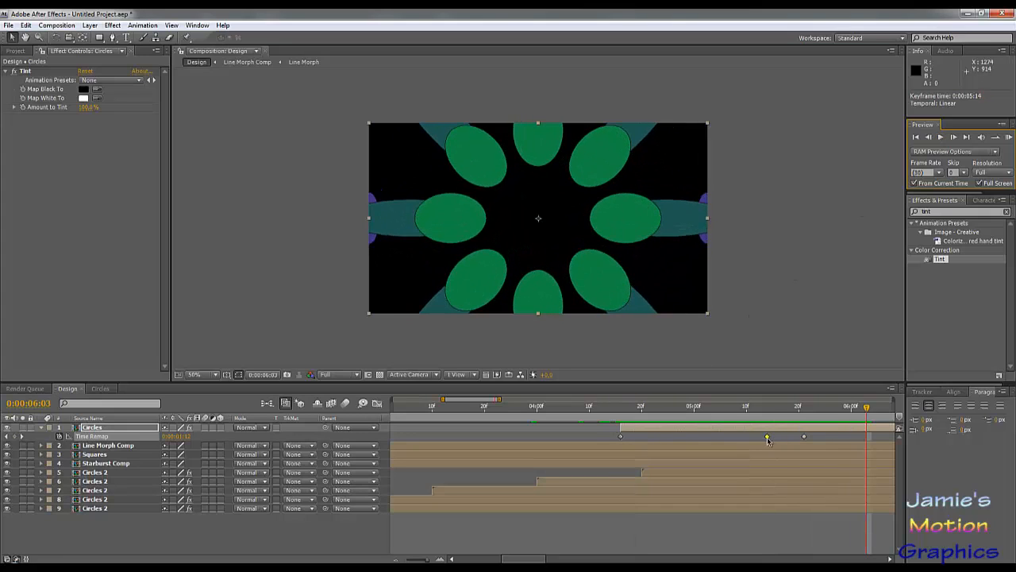
# Move the Circles layer's middle Time Remap keyframe to 0:00:05:12 and preview the animation from 0:00:04:16.
pyautogui.moveTo(680, 411); pyautogui.dragTo(620, 411)
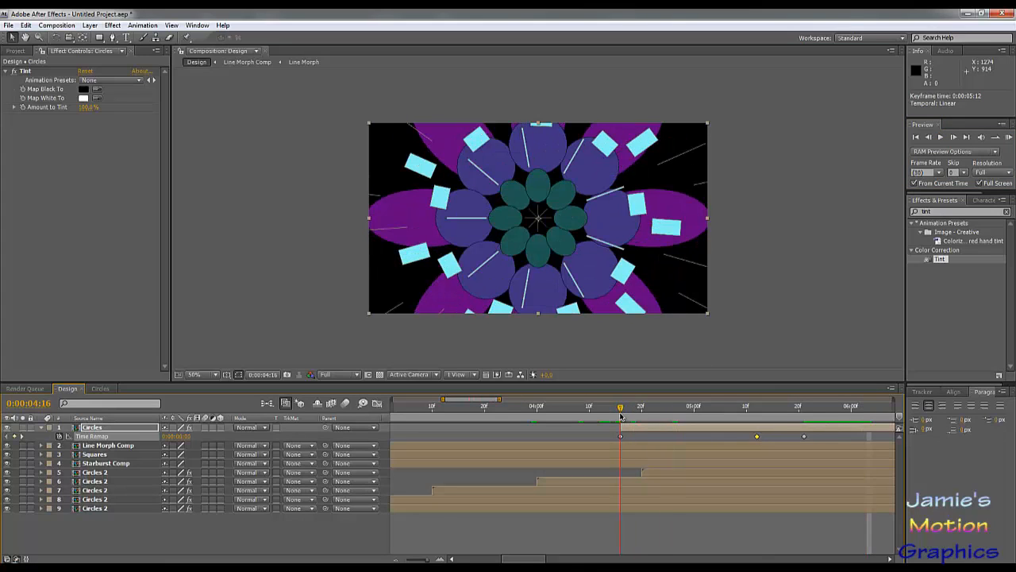
pyautogui.click(940, 138)
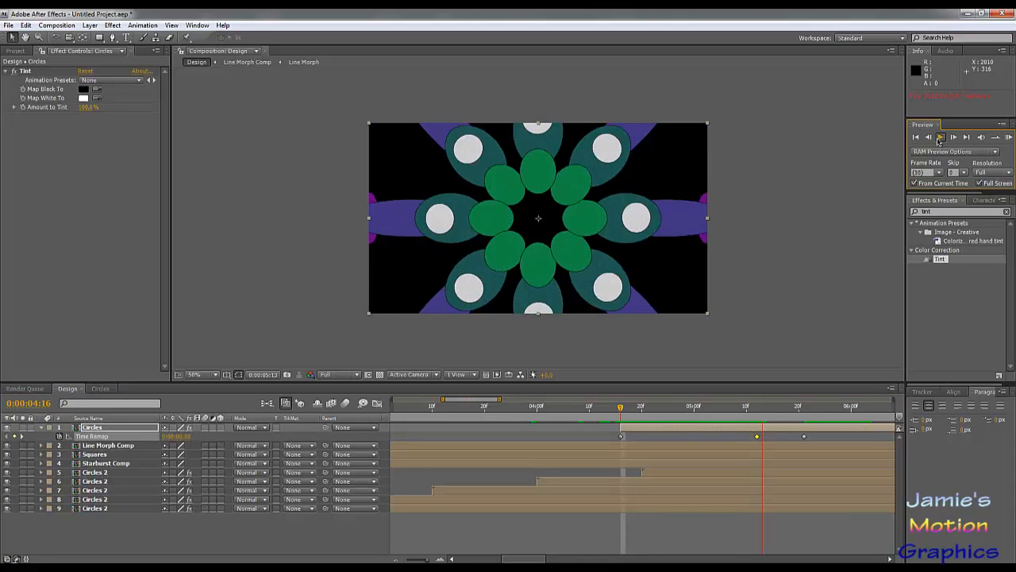
pyautogui.click(940, 139)
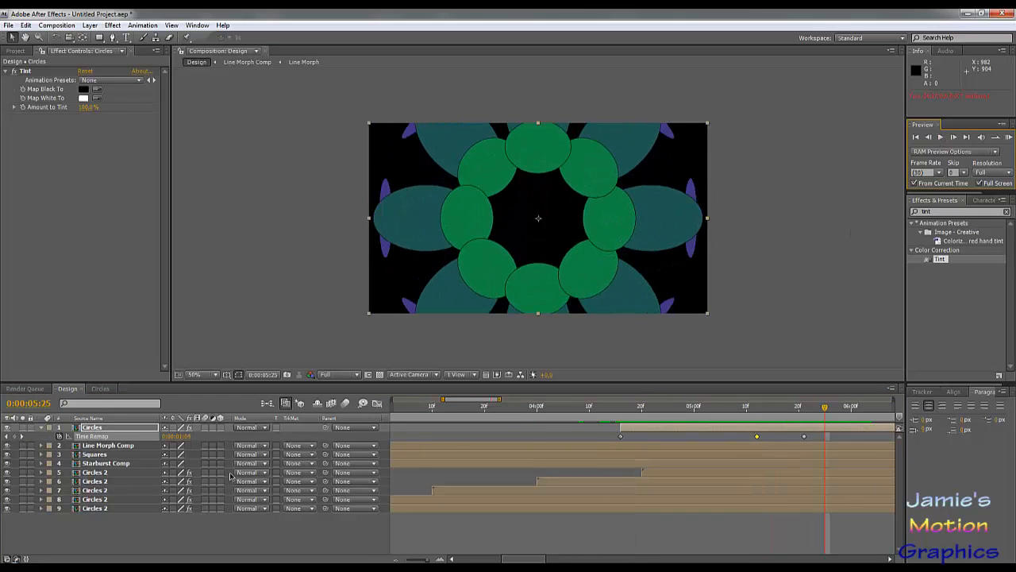
# Duplicate the time-remapped Circles layer 15 times to make 16 Circles layers.
pyautogui.click(120, 428)
pyautogui.hotkey('ctrl', 'd')
pyautogui.hotkey('ctrl', 'd')
pyautogui.hotkey('ctrl', 'd')
pyautogui.hotkey('ctrl', 'd')
pyautogui.hotkey('ctrl', 'd')
pyautogui.hotkey('ctrl', 'd')
pyautogui.hotkey('ctrl', 'd')
pyautogui.hotkey('ctrl', 'd')
pyautogui.hotkey('ctrl', 'd')
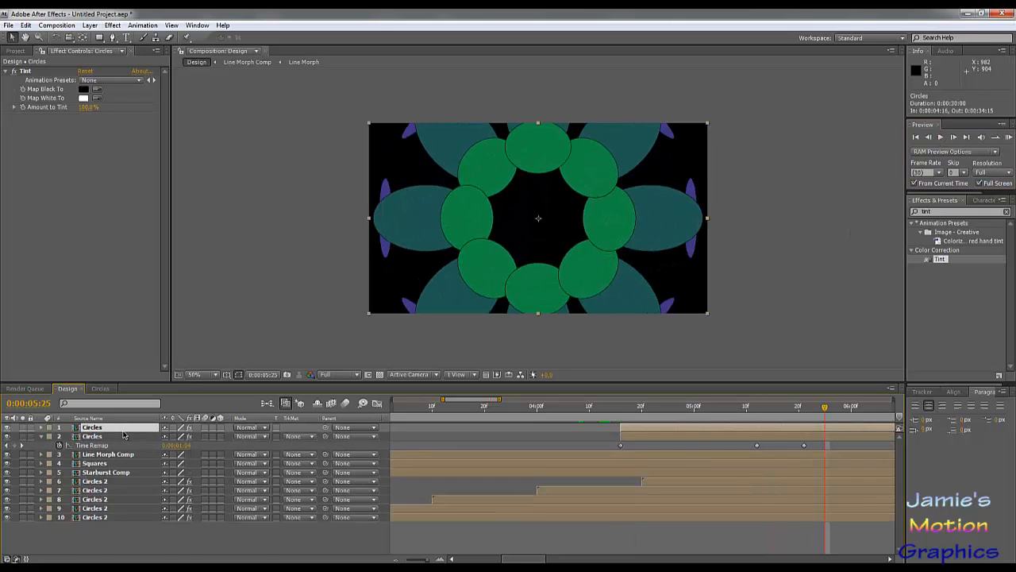
pyautogui.hotkey('ctrl', 'd')
pyautogui.hotkey('ctrl', 'd')
pyautogui.hotkey('ctrl', 'd')
pyautogui.hotkey('ctrl', 'd')
pyautogui.hotkey('ctrl', 'd')
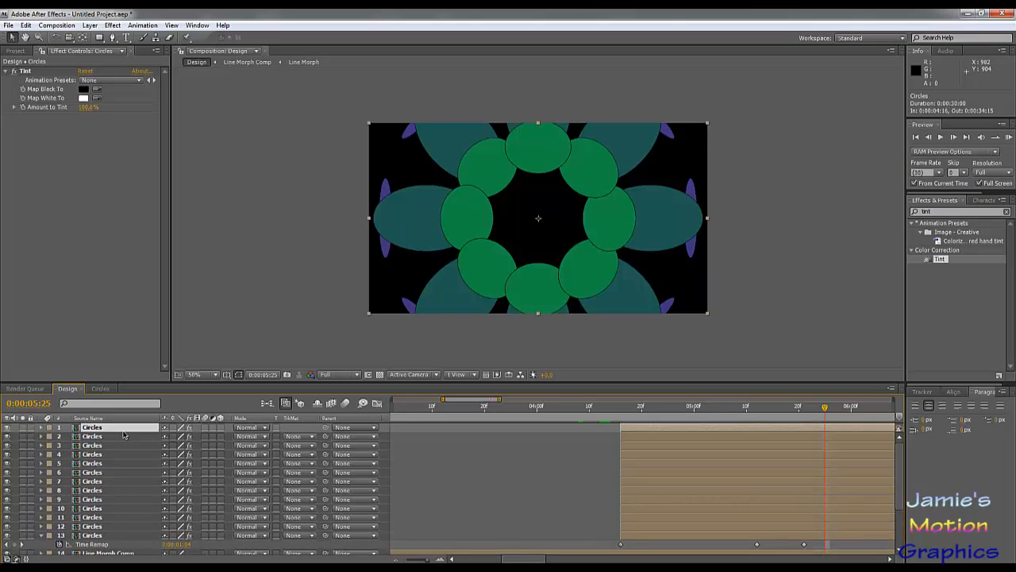
# Select all 16 Circles layers and sequence them with an overlap duration of 0:00:29:25 and no transition.
pyautogui.scroll(-1, 155, 499)
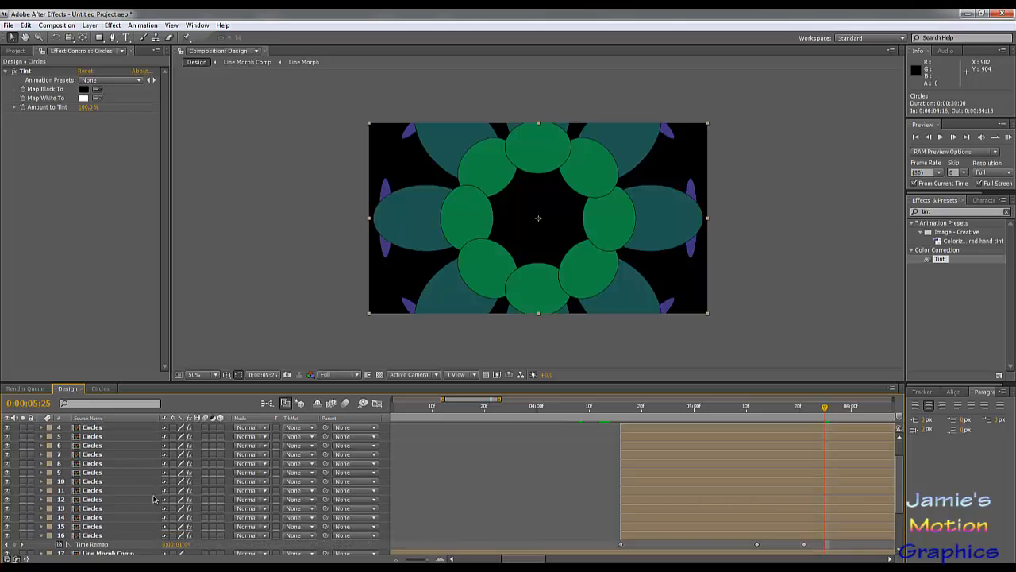
pyautogui.keyDown('shift'); pyautogui.click(94, 535); pyautogui.keyUp('shift')
pyautogui.rightClick(109, 527)
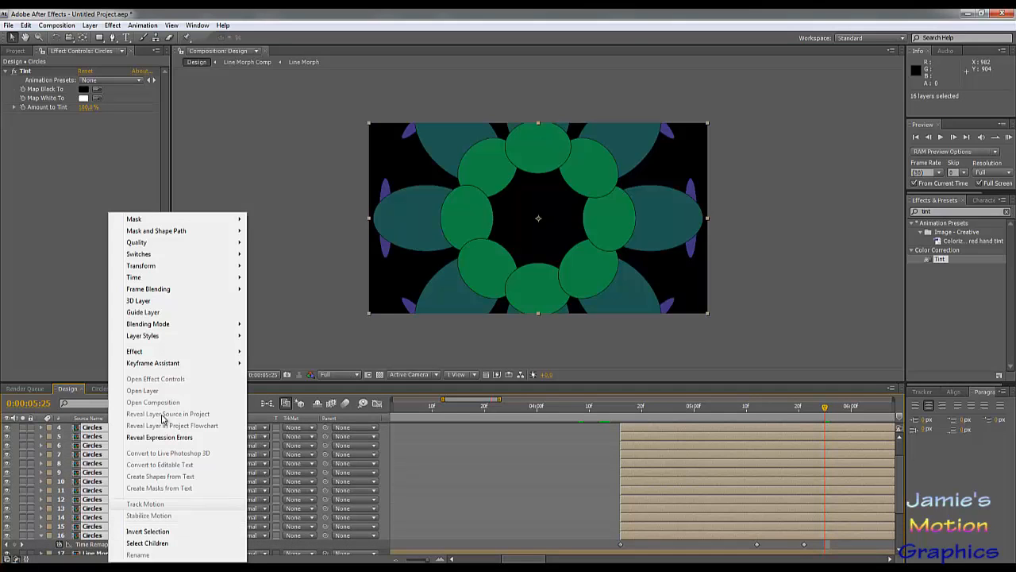
pyautogui.moveTo(182, 370)
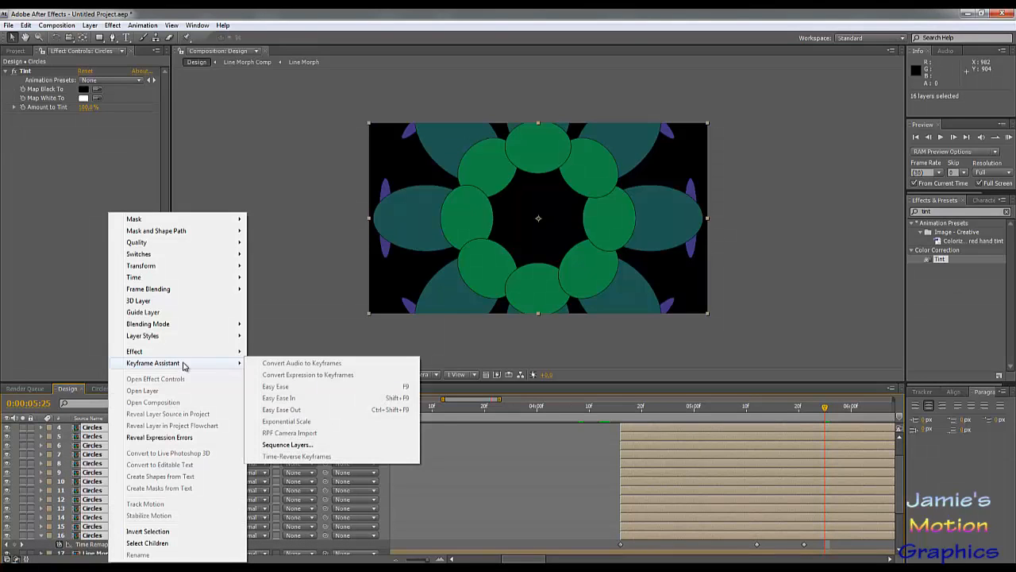
pyautogui.click(270, 444)
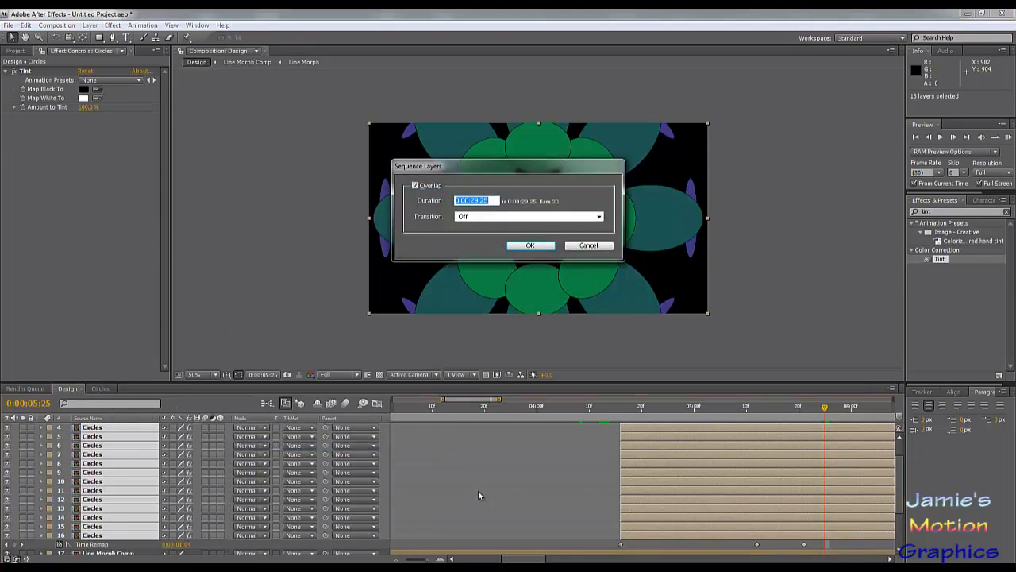
pyautogui.click(530, 245)
# RAM preview the staggered Circles layers from 0:00:04:26.
pyautogui.moveTo(825, 407); pyautogui.dragTo(673, 407)
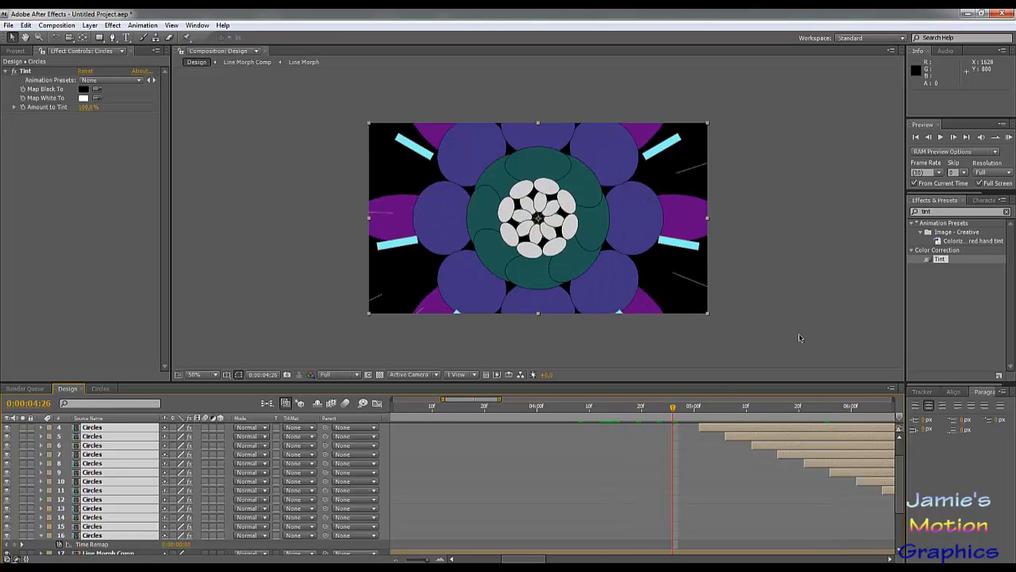
pyautogui.press('KP_0')
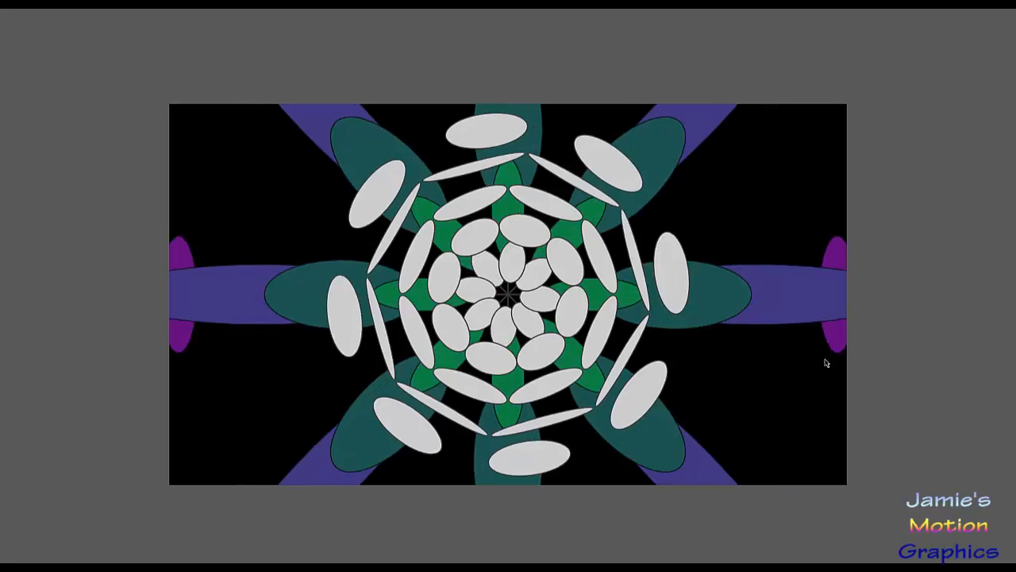
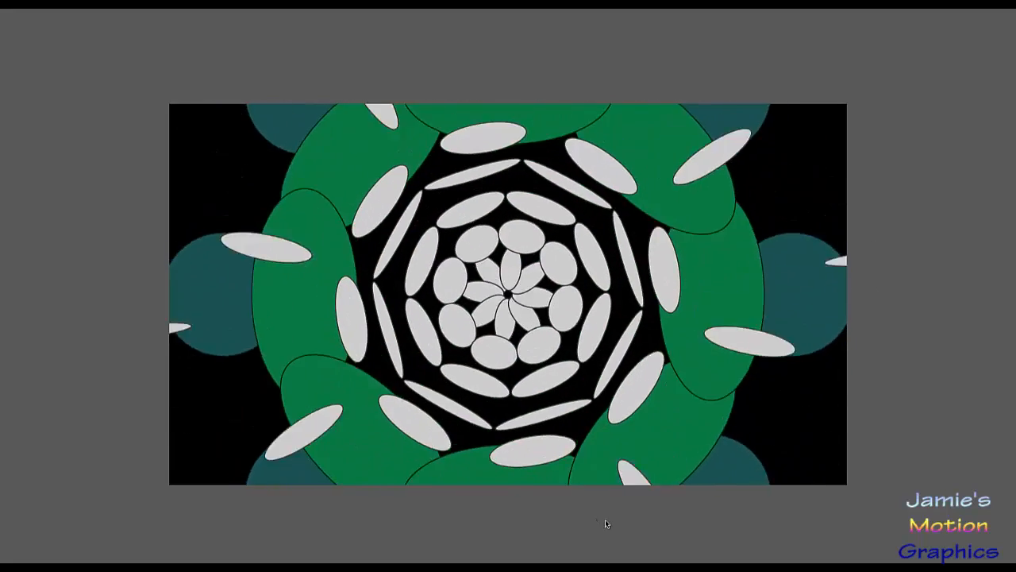
pyautogui.press('space')
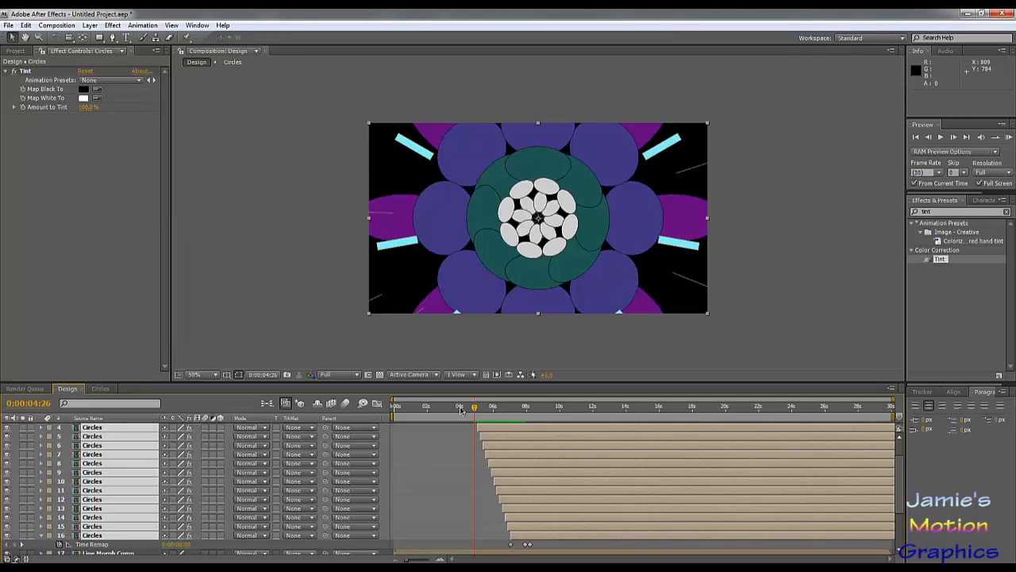
# At 0:00:07:16, set the Tint effect's Map White To colour on Circles layer 16 to red FF0000.
pyautogui.scroll(-2, 494, 429)
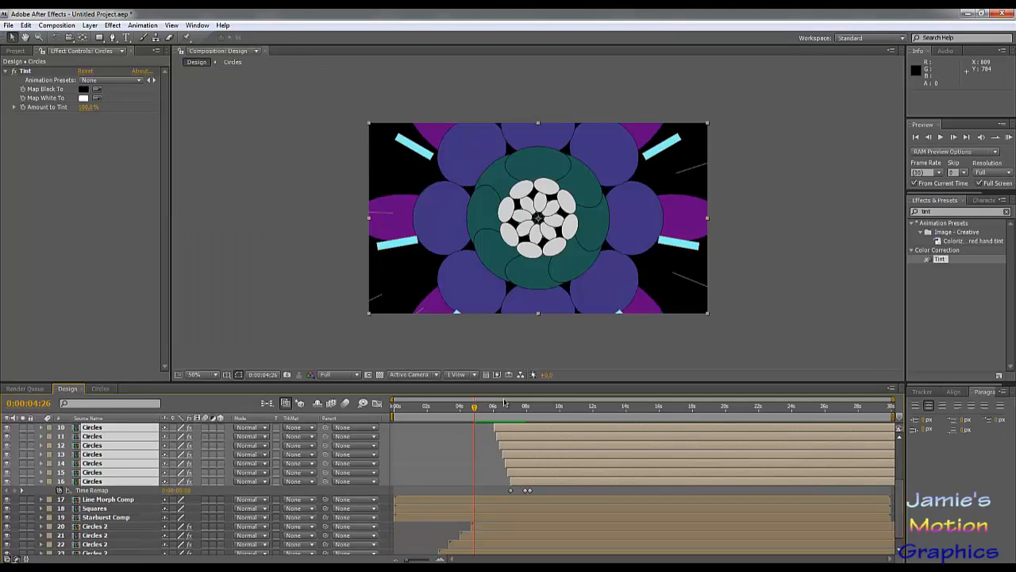
pyautogui.moveTo(495, 407); pyautogui.dragTo(518, 421)
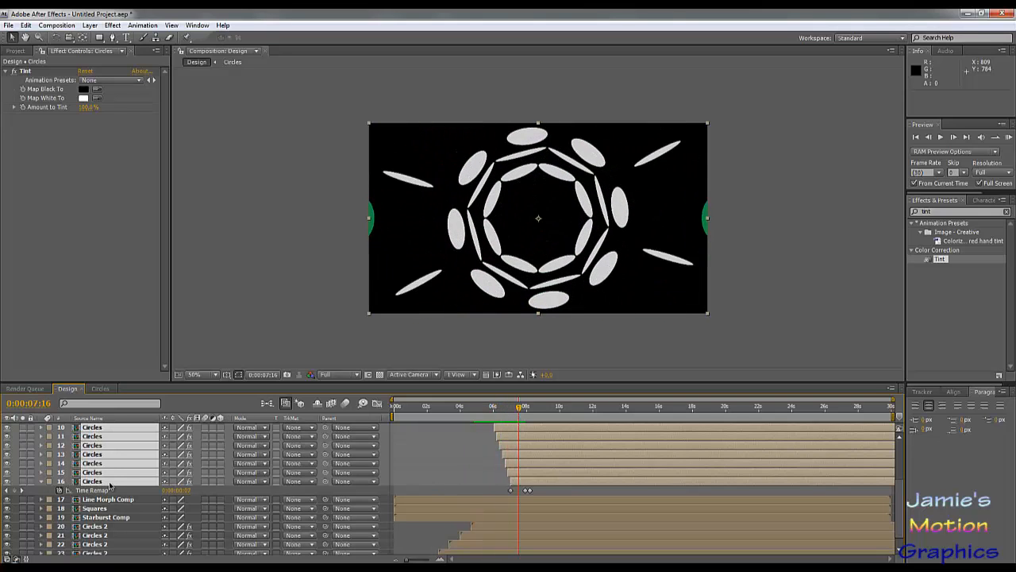
pyautogui.click(107, 357)
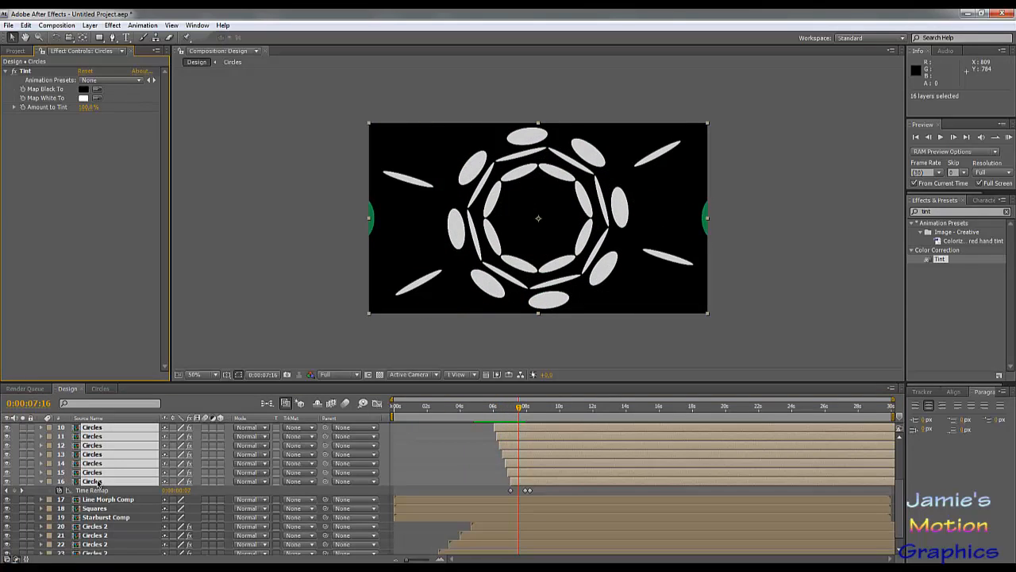
pyautogui.click(198, 471)
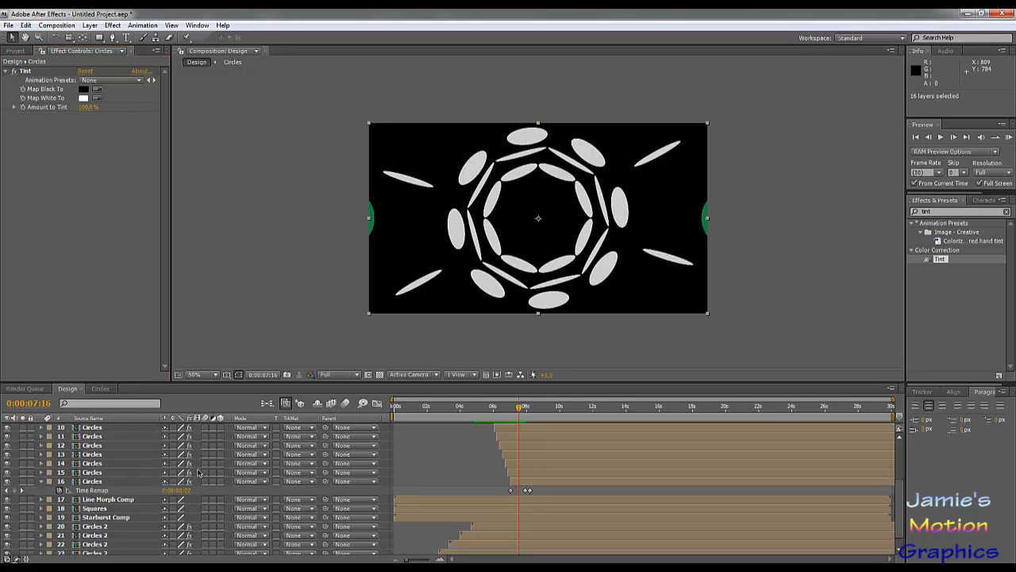
pyautogui.click(110, 482)
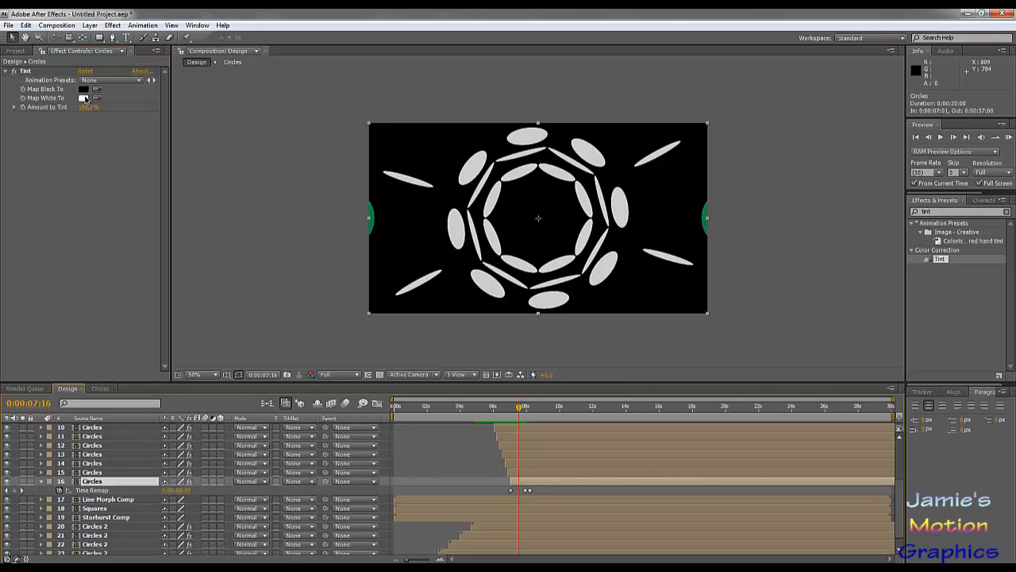
pyautogui.click(84, 97)
pyautogui.moveTo(367, 349); pyautogui.dragTo(489, 296)
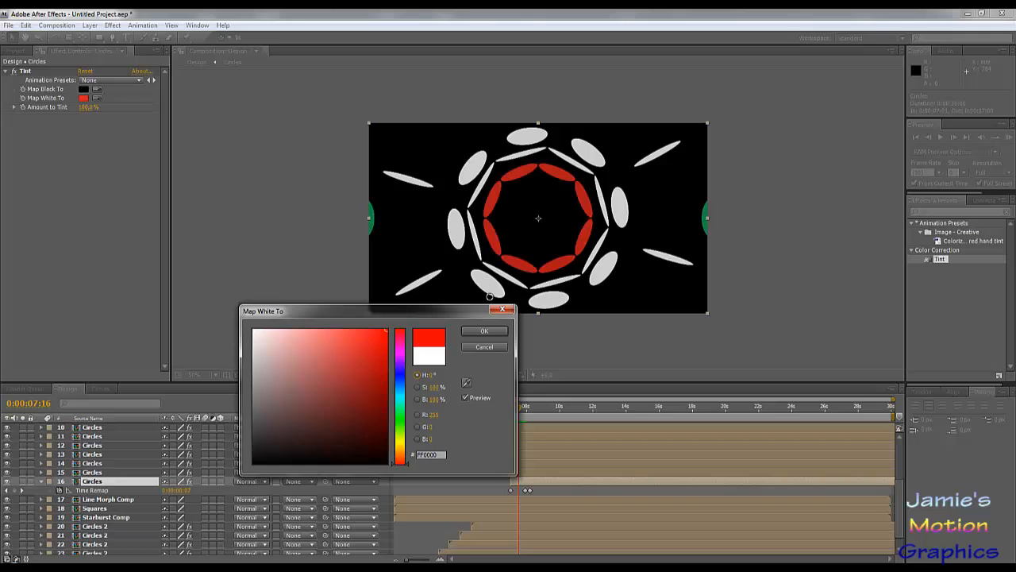
pyautogui.click(486, 331)
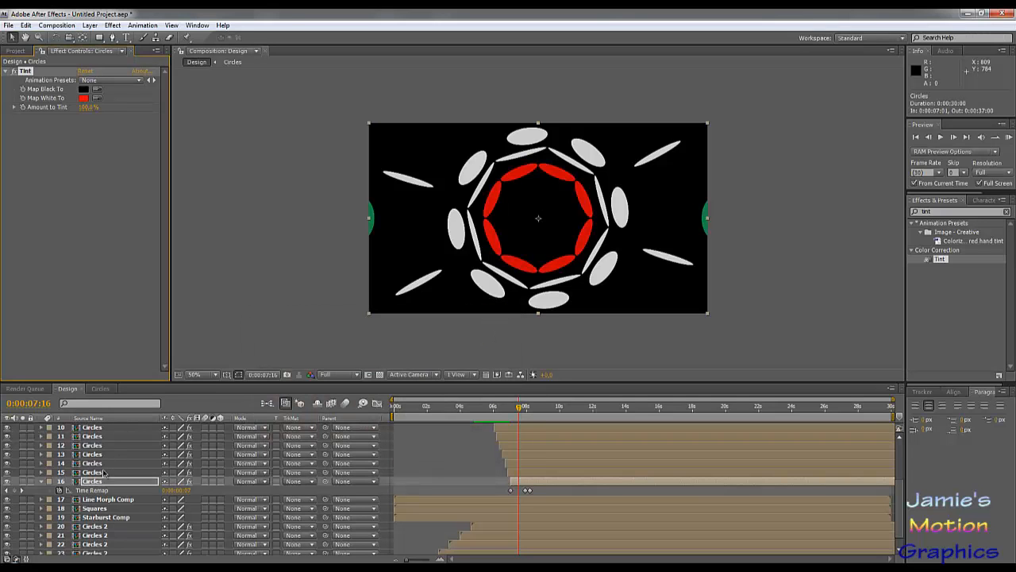
# Set the Tint effect's Map White To colour on Circles layer 15 to magenta FF00CC.
pyautogui.click(104, 470)
pyautogui.click(83, 98)
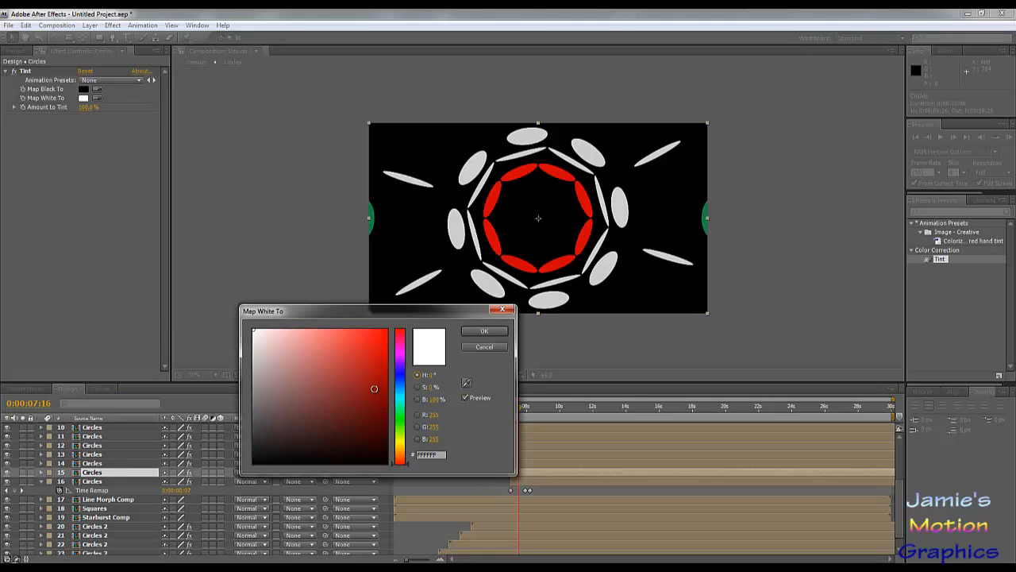
pyautogui.click(401, 352)
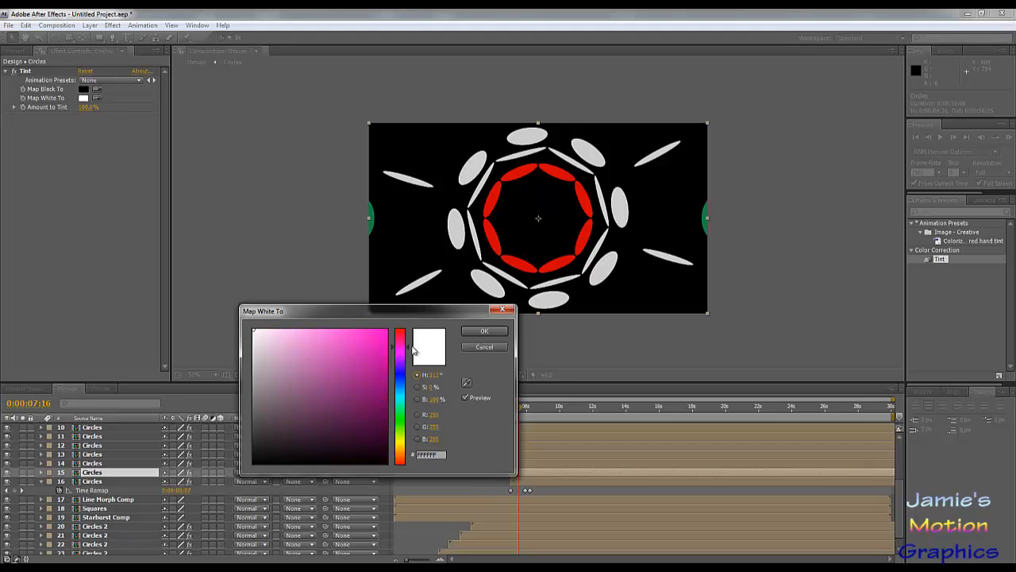
pyautogui.click(358, 348)
pyautogui.moveTo(450, 300); pyautogui.dragTo(486, 329)
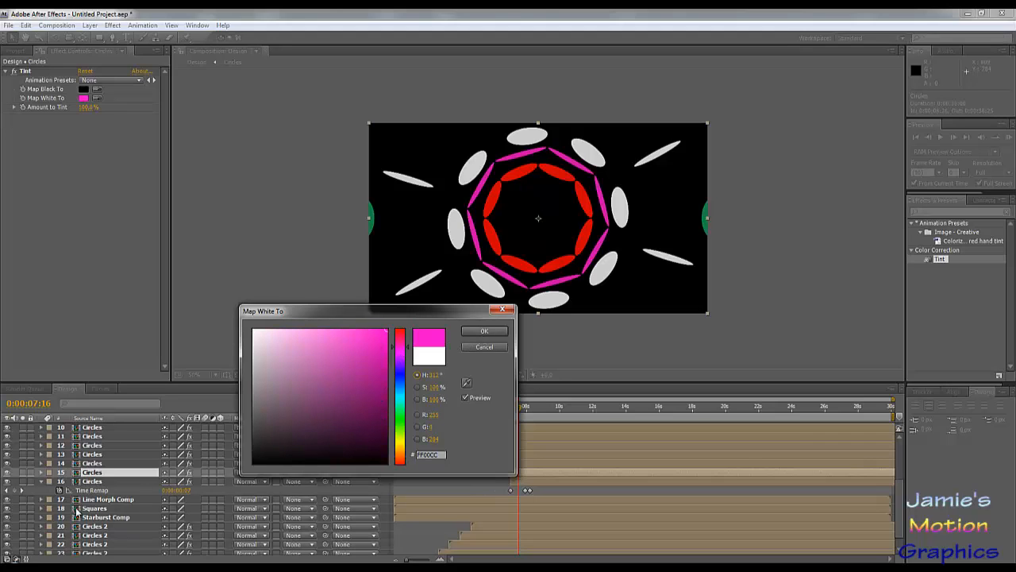
pyautogui.click(484, 331)
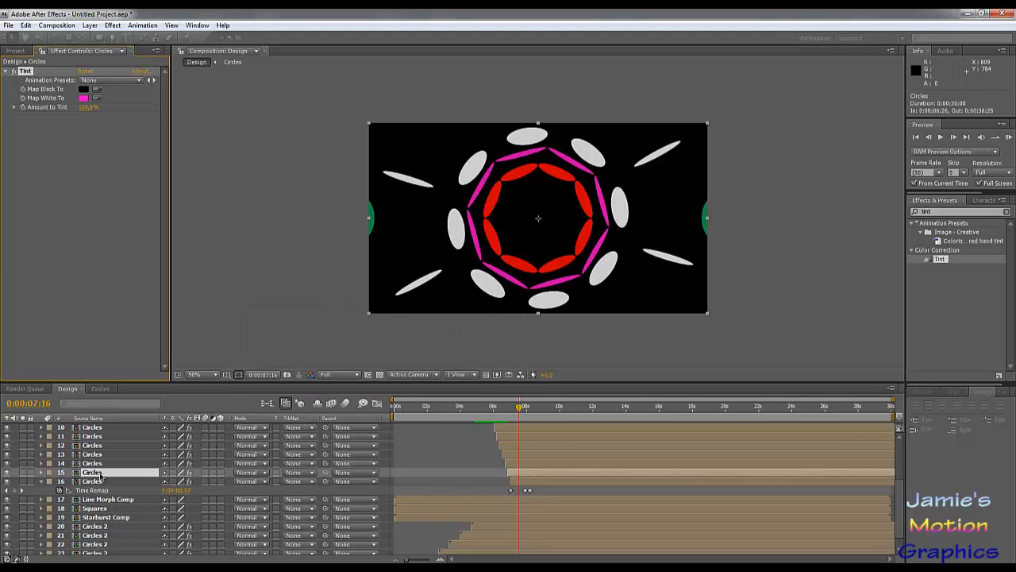
# Set the Tint effect's Map White To colour on Circles layer 14 to a bright purple with a hue of about 280°.
pyautogui.click(101, 463)
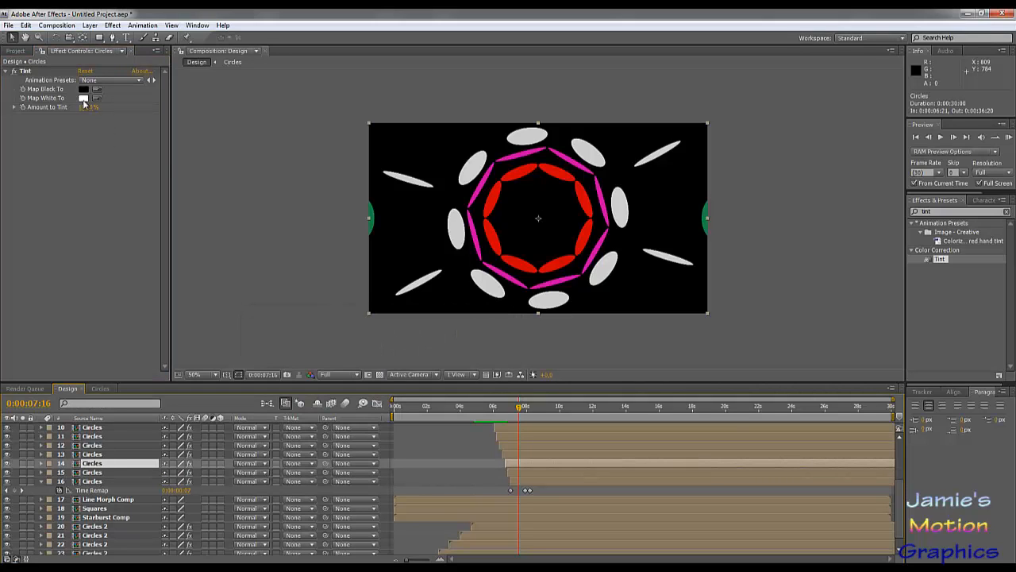
pyautogui.click(84, 99)
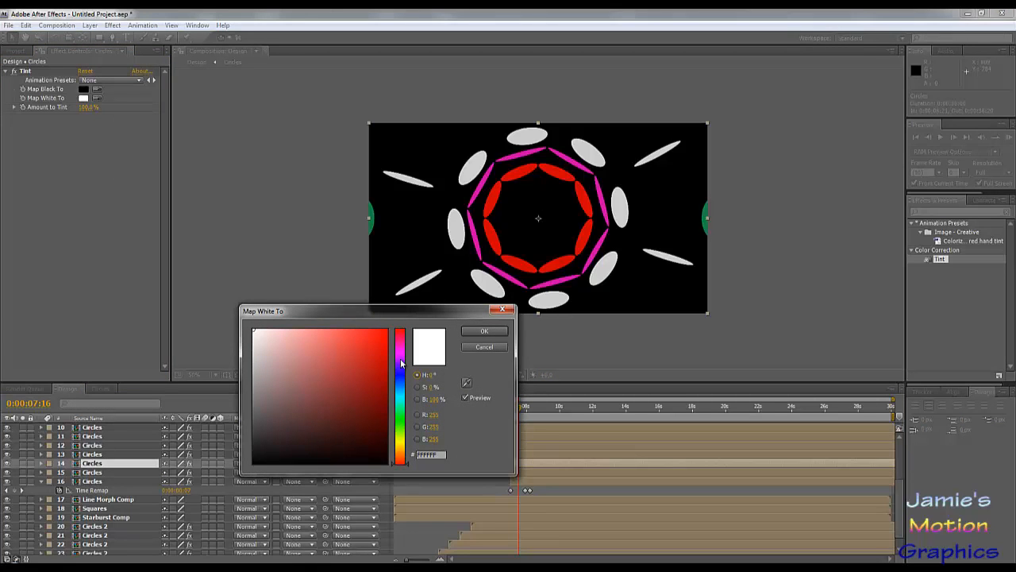
pyautogui.moveTo(375, 363); pyautogui.dragTo(389, 329)
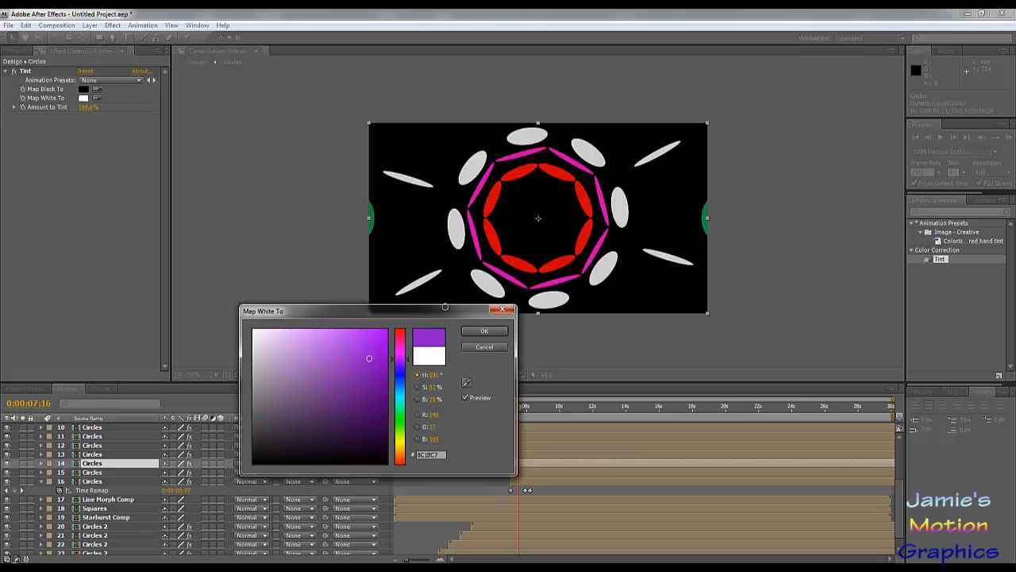
pyautogui.click(484, 331)
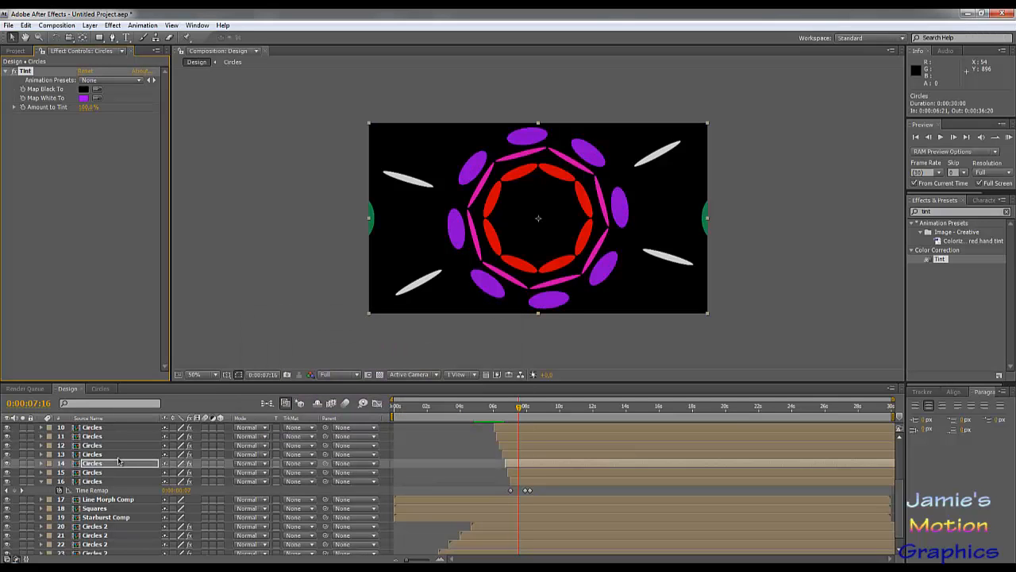
# Set the Tint effect's Map White To colour on Circles layer 13 to a blue-violet with a hue of about 260°.
pyautogui.click(112, 453)
pyautogui.click(84, 97)
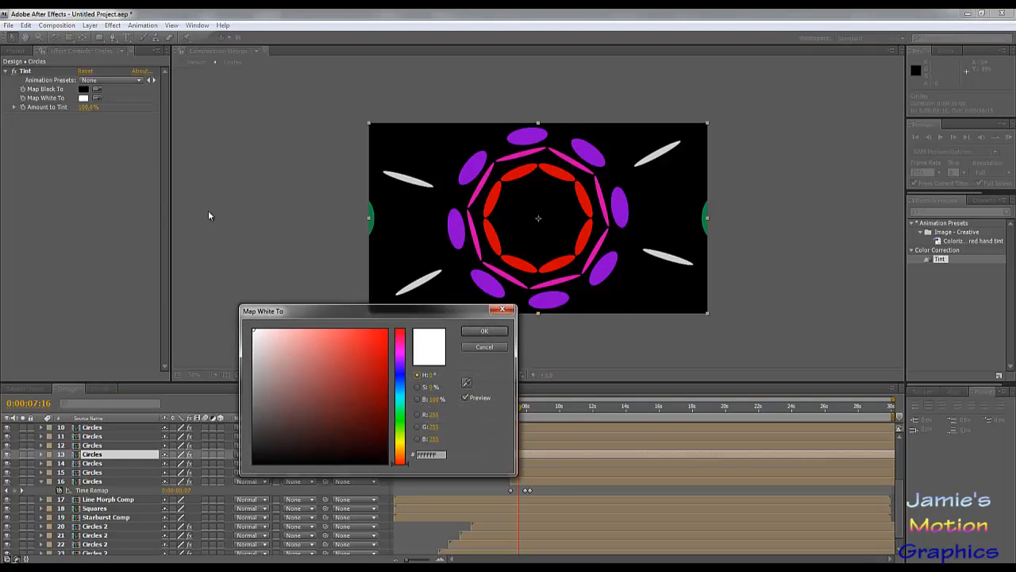
pyautogui.click(400, 368)
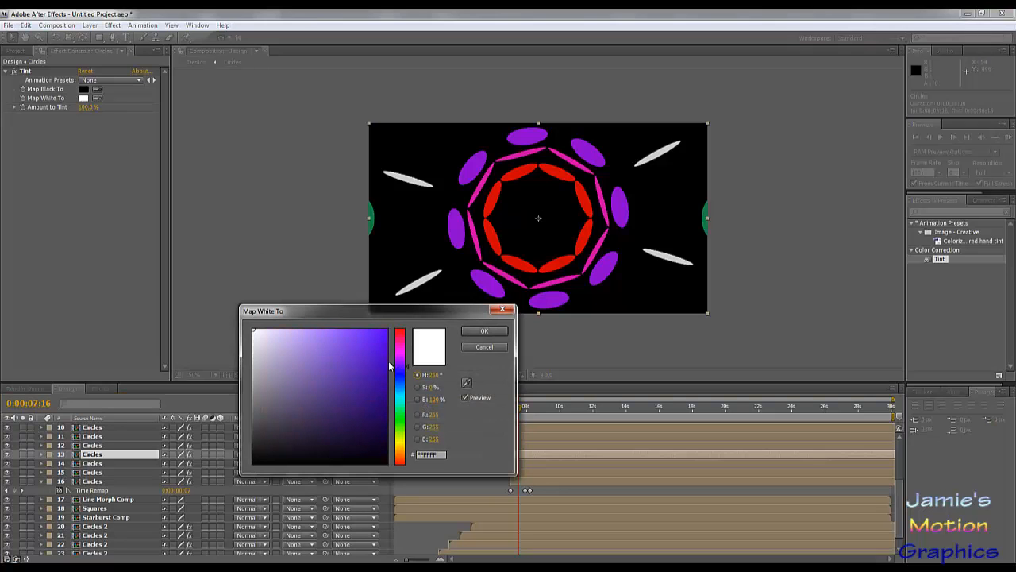
pyautogui.click(373, 352)
pyautogui.click(484, 331)
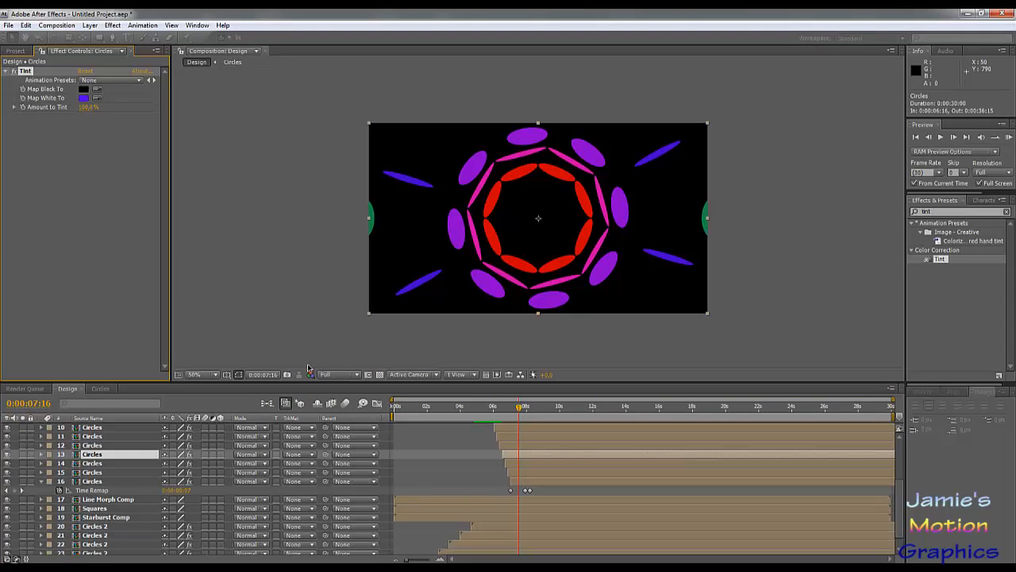
# Set the Tint effect's Map White To colour on Circles layer 12 to a saturated blue with a hue of 240°.
pyautogui.click(96, 445)
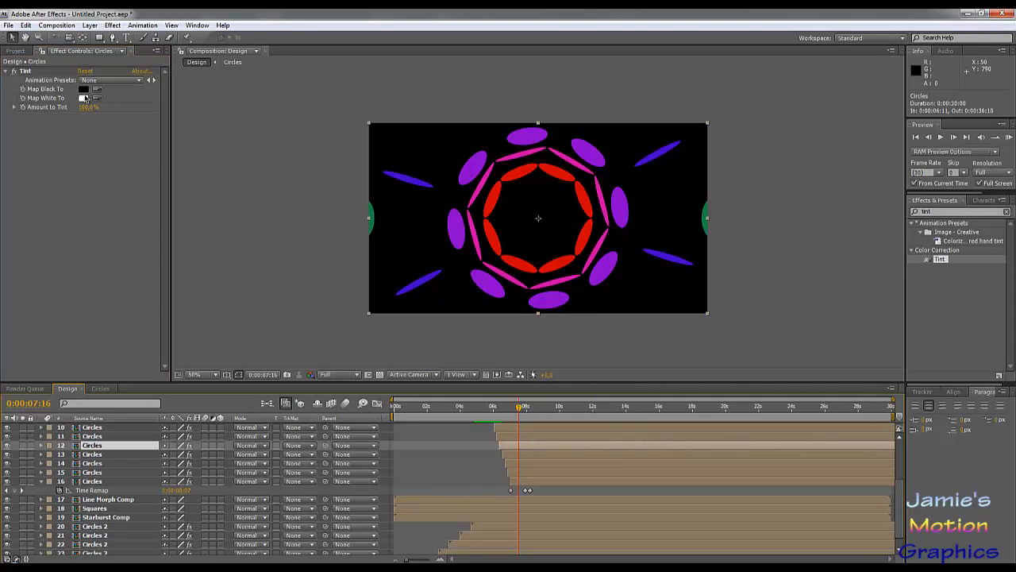
pyautogui.click(83, 98)
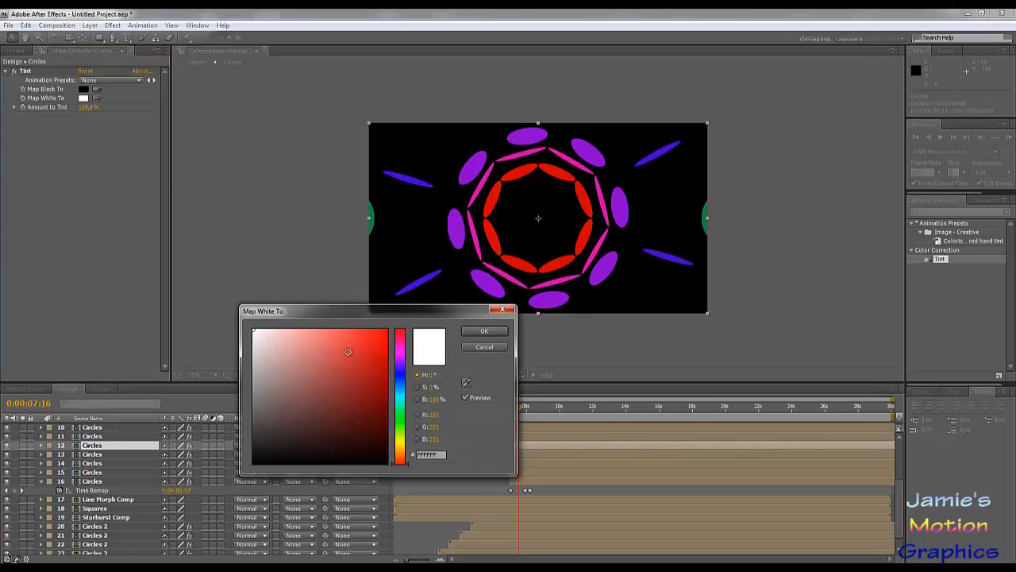
pyautogui.click(400, 374)
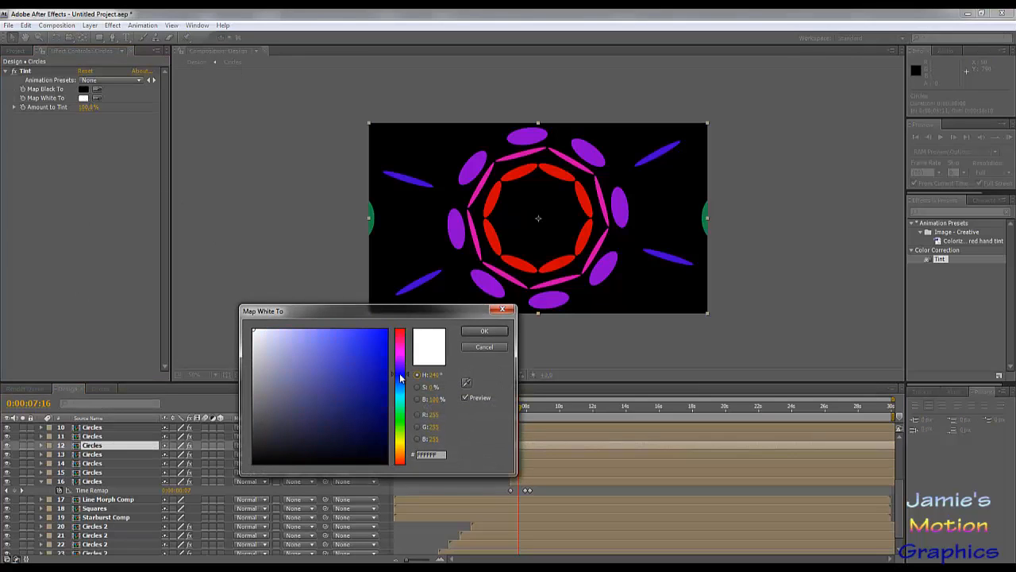
pyautogui.moveTo(350, 347); pyautogui.dragTo(510, 314)
pyautogui.click(500, 331)
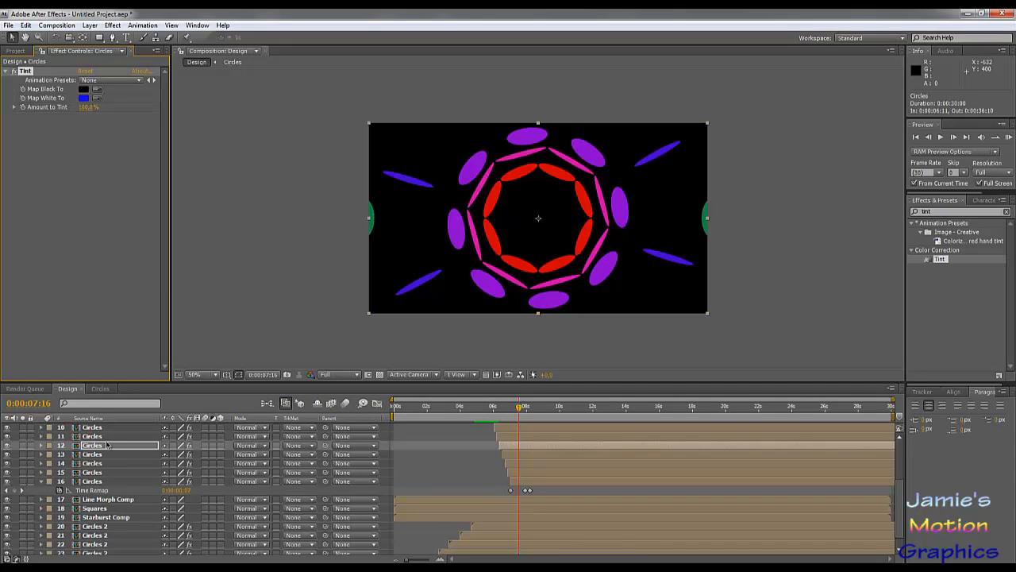
# Set the Tint effect's Map White To colour on Circles layer 11 to bright blue 007EFF.
pyautogui.click(94, 436)
pyautogui.click(83, 98)
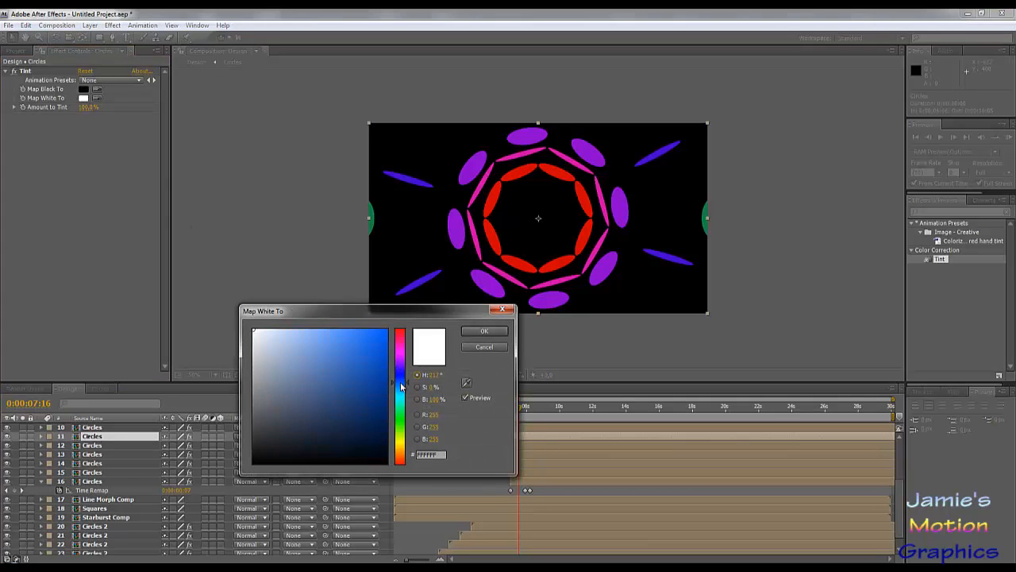
pyautogui.click(377, 367)
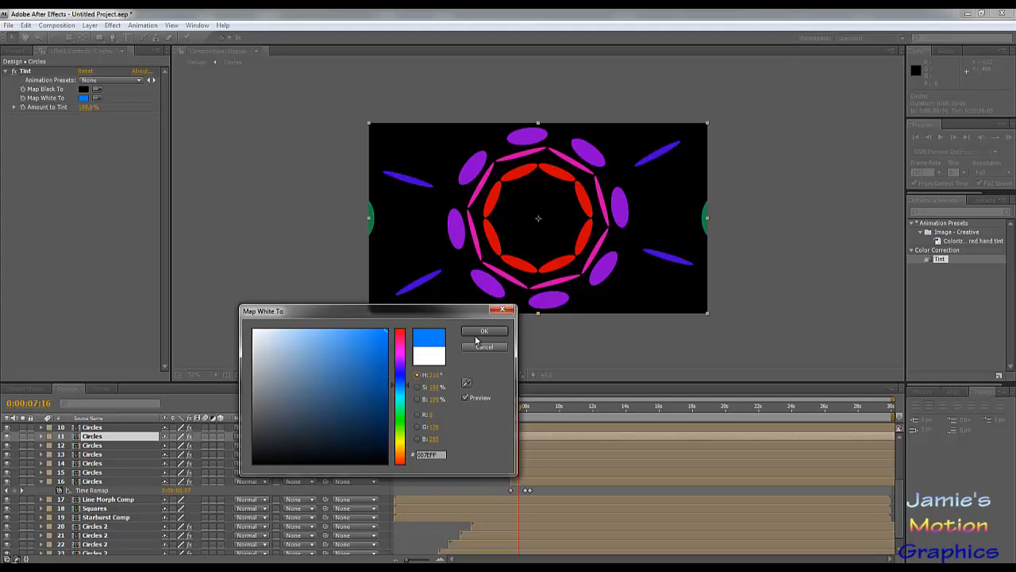
pyautogui.click(476, 332)
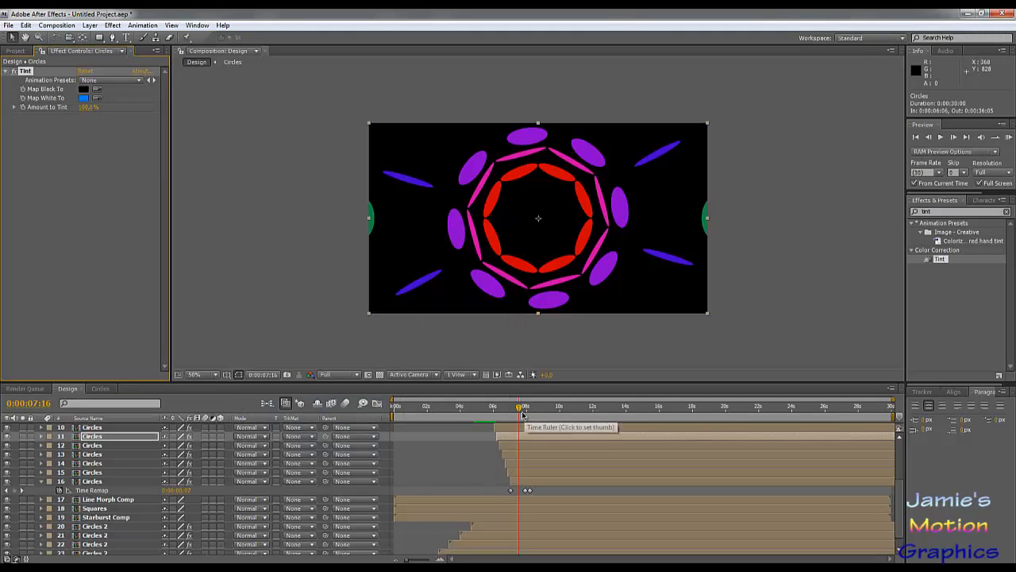
# Try to set the Tint effect's Map White To colour on Circles layer 10 to a blue with a hue of about 202°.
pyautogui.click(92, 427)
pyautogui.scroll(2, 119, 460)
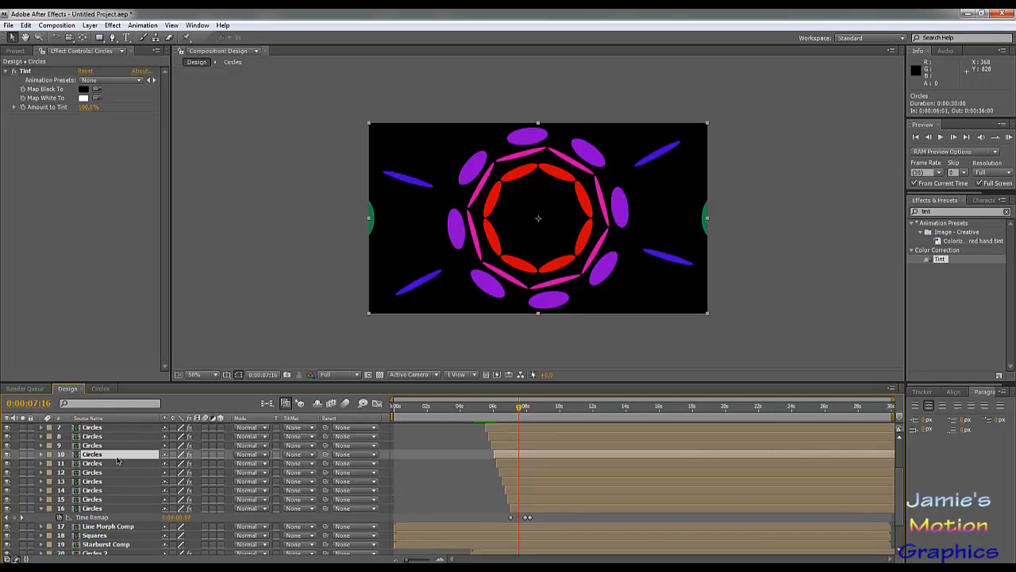
pyautogui.click(83, 98)
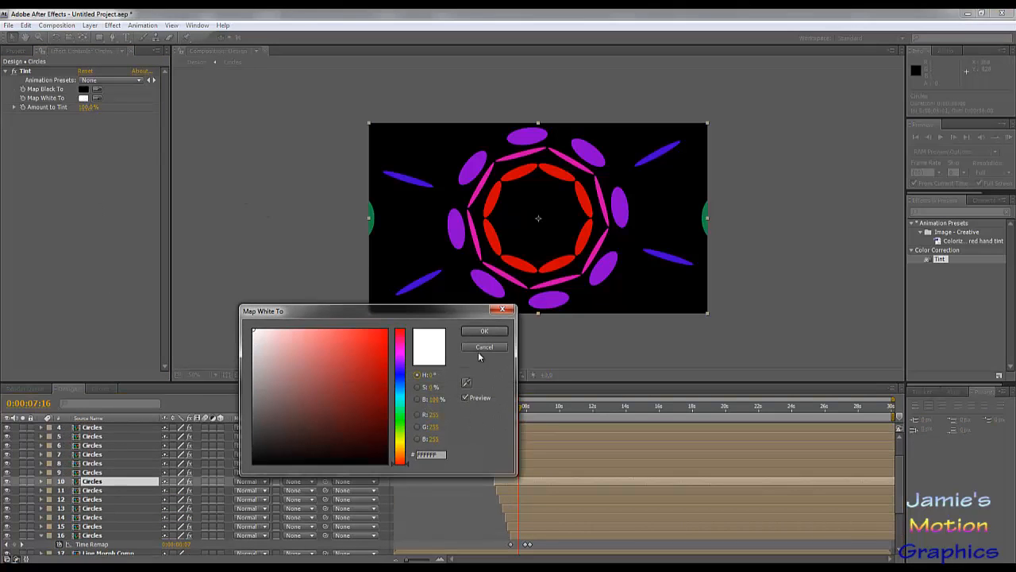
pyautogui.click(401, 389)
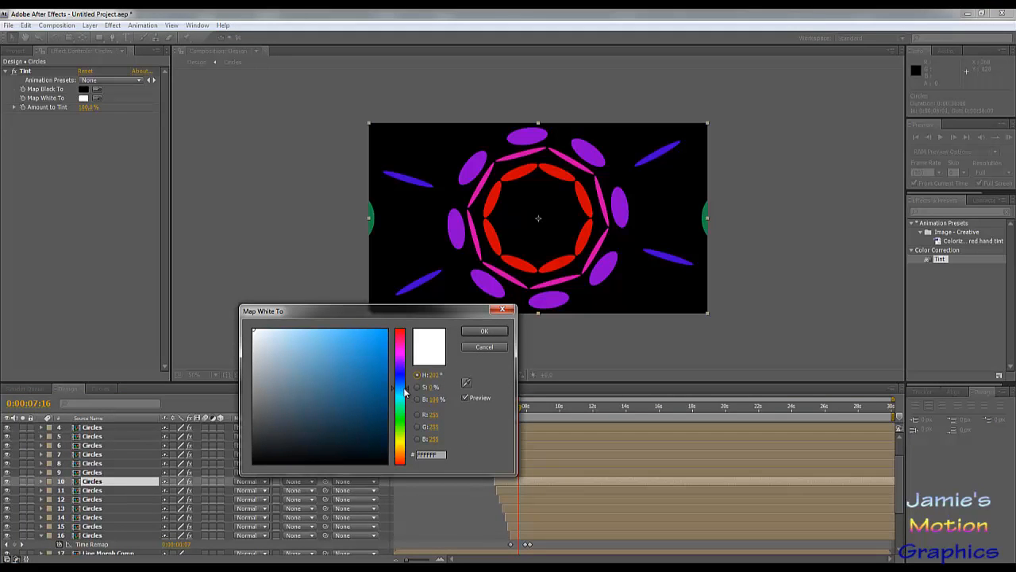
pyautogui.click(484, 331)
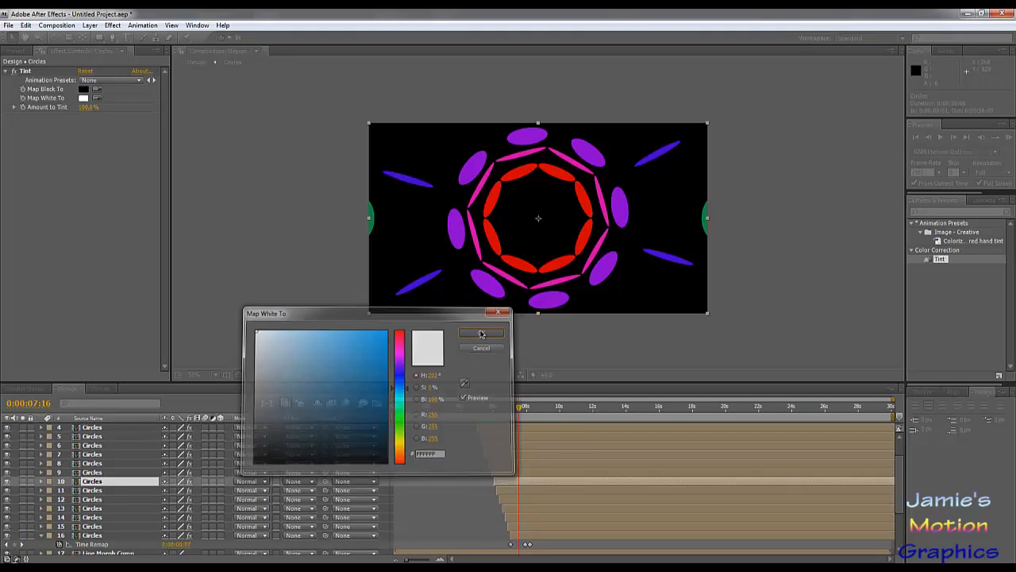
# At 0:00:07:00, set the Tint effect's Map White To colour on Circles layer 10 to light blue 00D8FF.
pyautogui.click(554, 412)
pyautogui.click(527, 412)
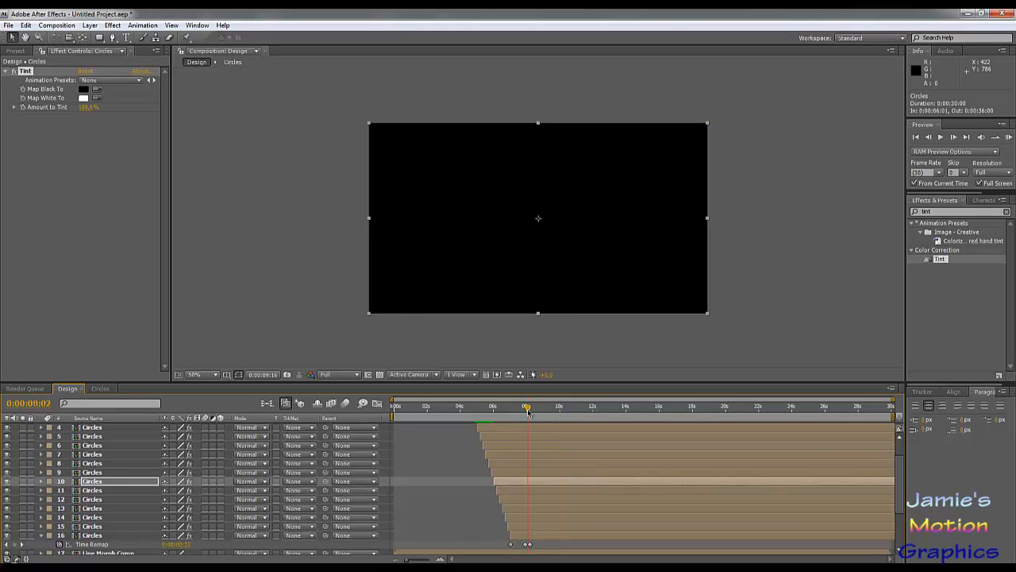
pyautogui.click(510, 412)
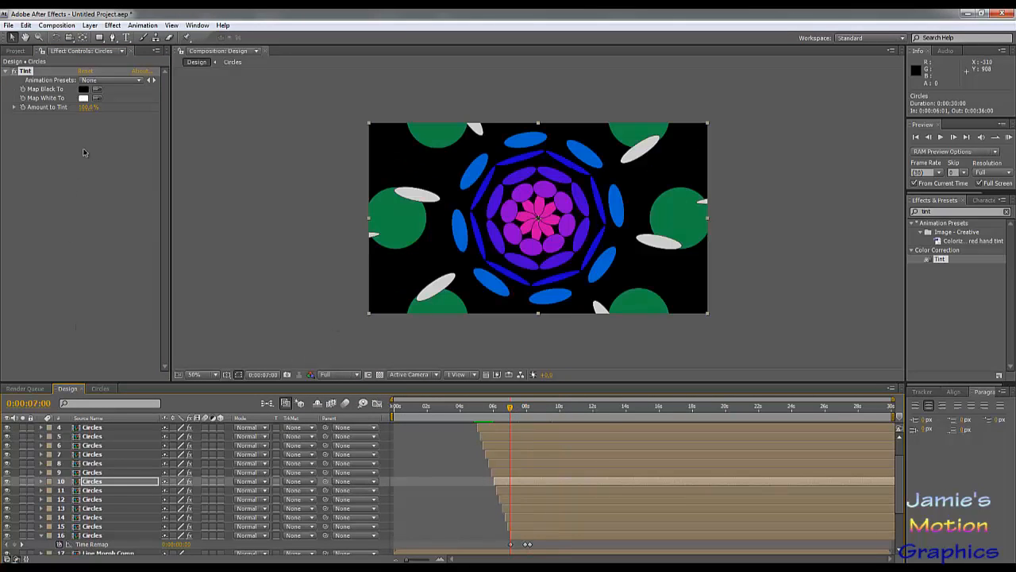
pyautogui.click(84, 97)
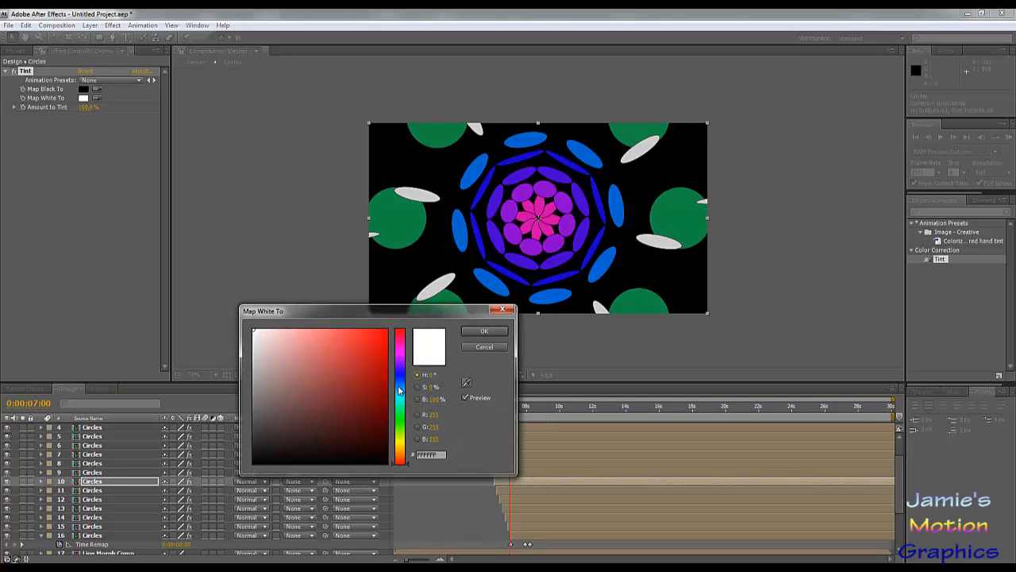
pyautogui.click(398, 391)
pyautogui.moveTo(370, 363); pyautogui.dragTo(390, 326)
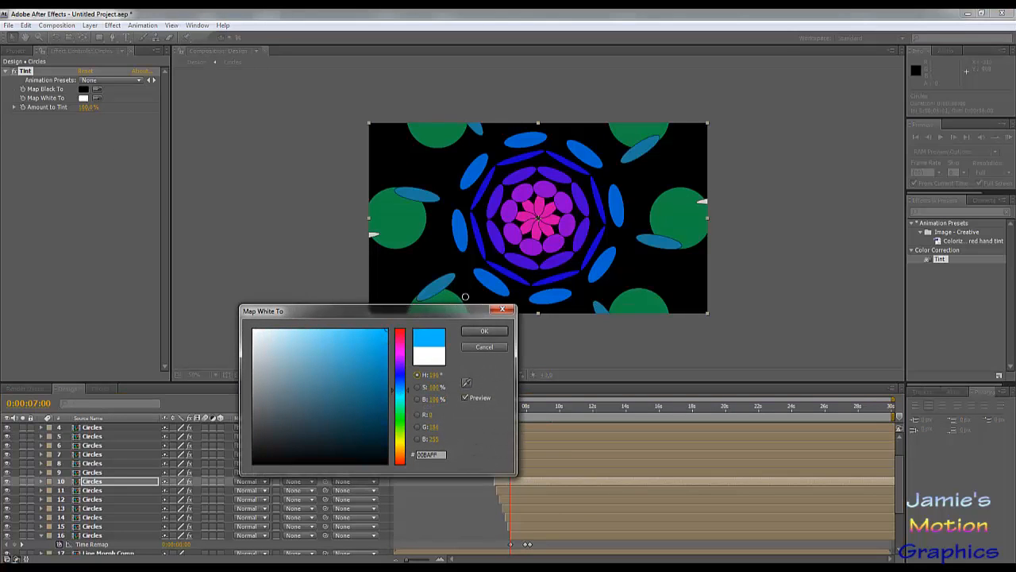
pyautogui.click(480, 331)
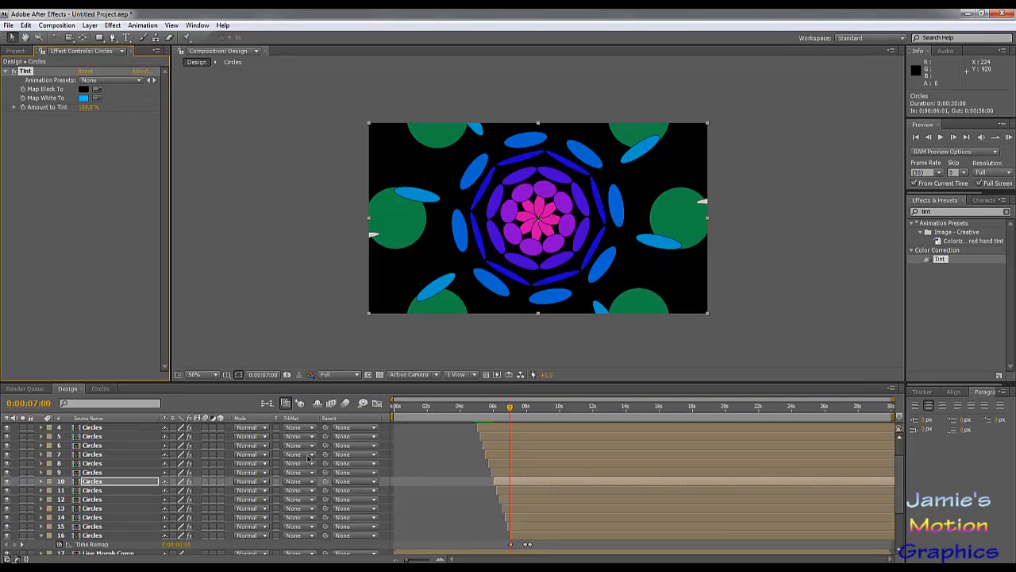
pyautogui.click(83, 98)
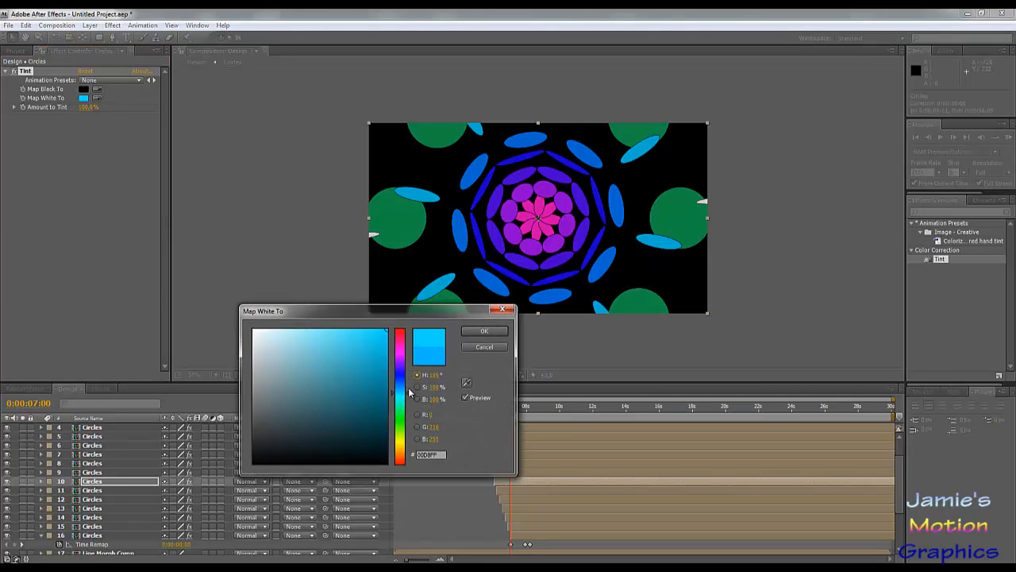
pyautogui.click(483, 331)
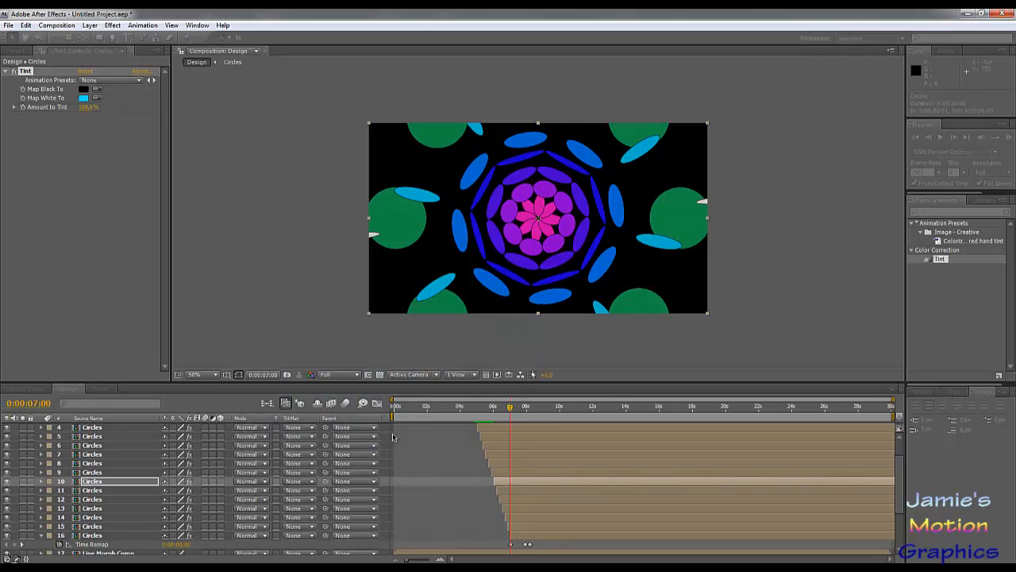
# With Circles layers 1 to 9 selected, set layer 9's Tint Map White To colour to turquoise 00FFC6, leaving no layer selected.
pyautogui.click(91, 472)
pyautogui.scroll(1, 115, 479)
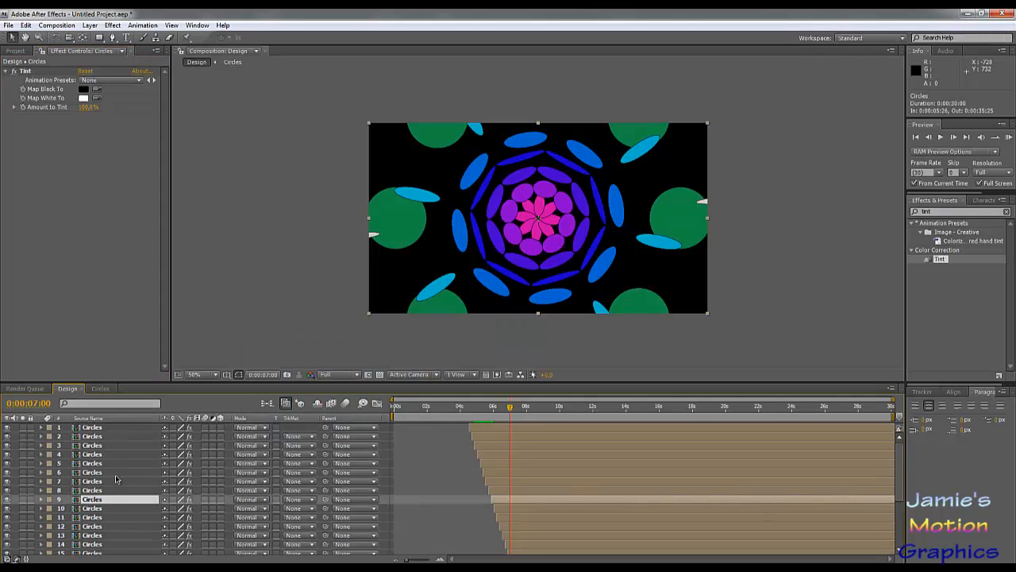
pyautogui.keyDown('shift'); pyautogui.click(91, 429); pyautogui.keyUp('shift')
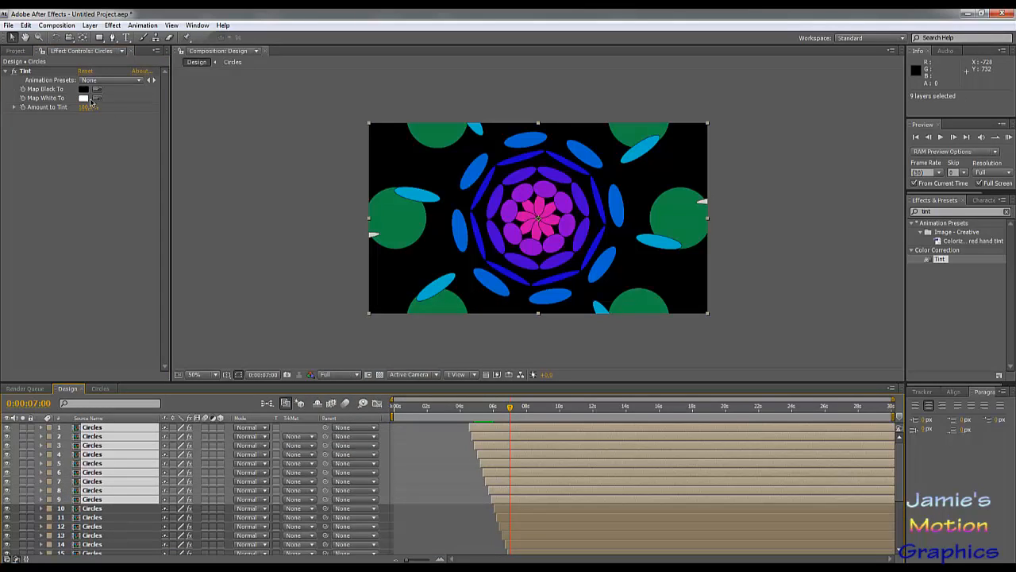
pyautogui.click(83, 97)
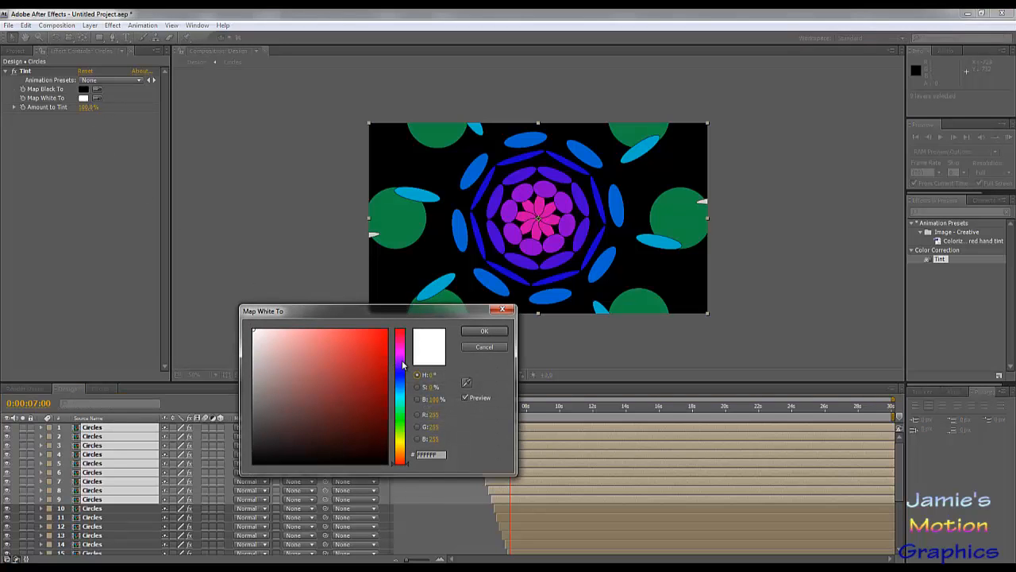
pyautogui.moveTo(403, 363); pyautogui.dragTo(402, 401)
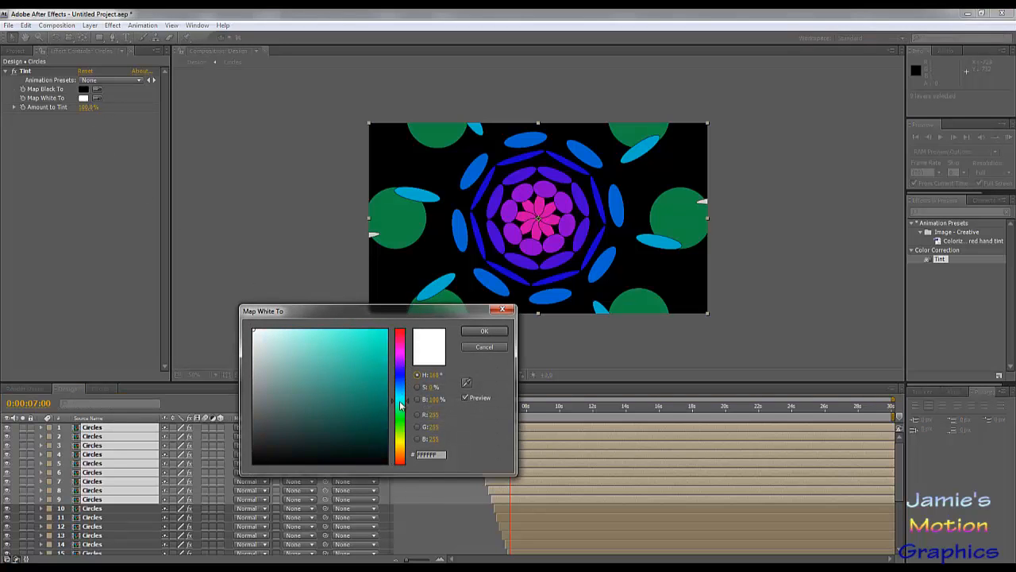
pyautogui.click(365, 373)
pyautogui.moveTo(364, 373); pyautogui.dragTo(428, 326)
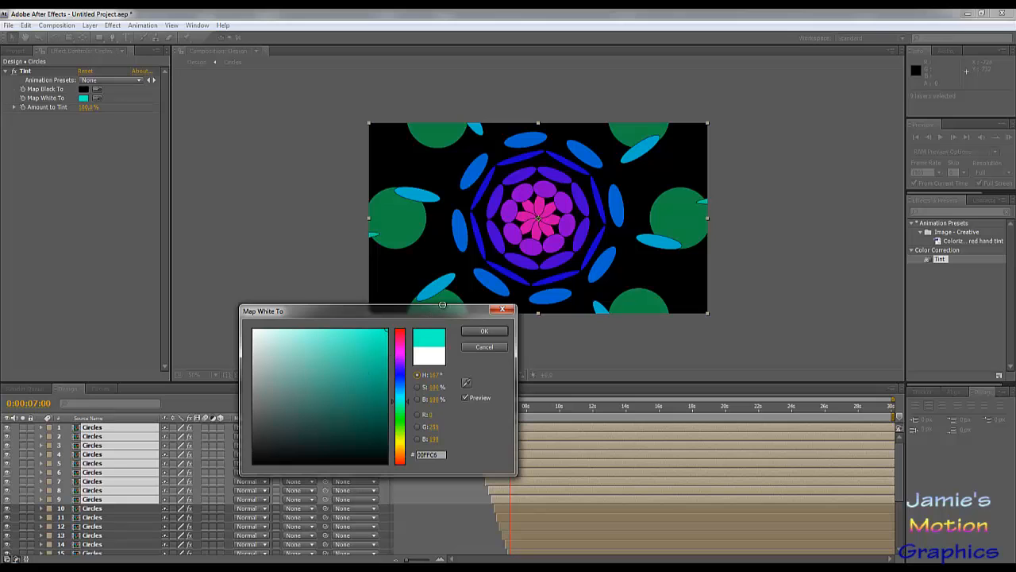
pyautogui.click(483, 332)
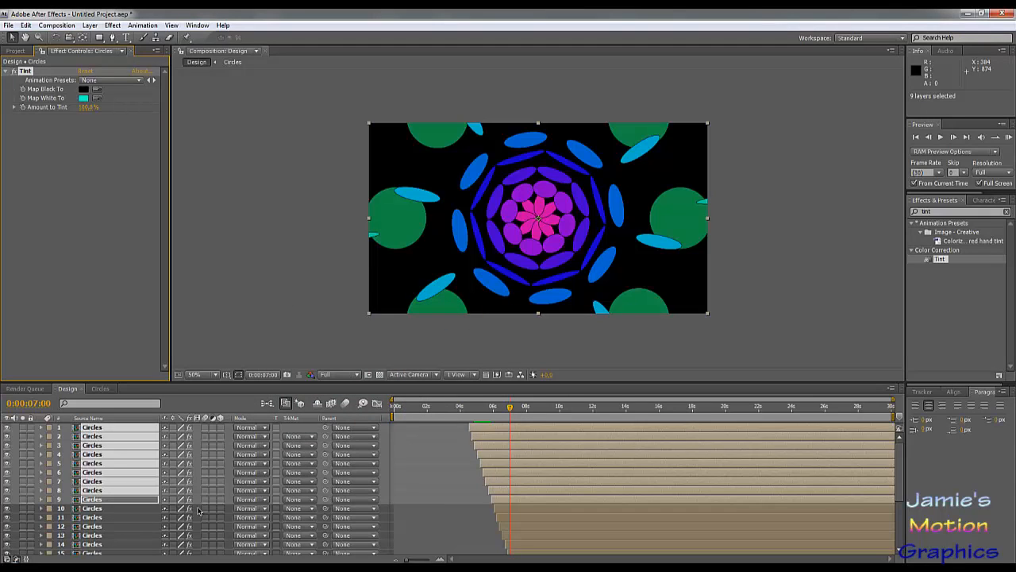
pyautogui.press('F2')
# Set the Tint effect's Map White To colour on Circles layer 8 to pure green 00FF0C.
pyautogui.click(106, 490)
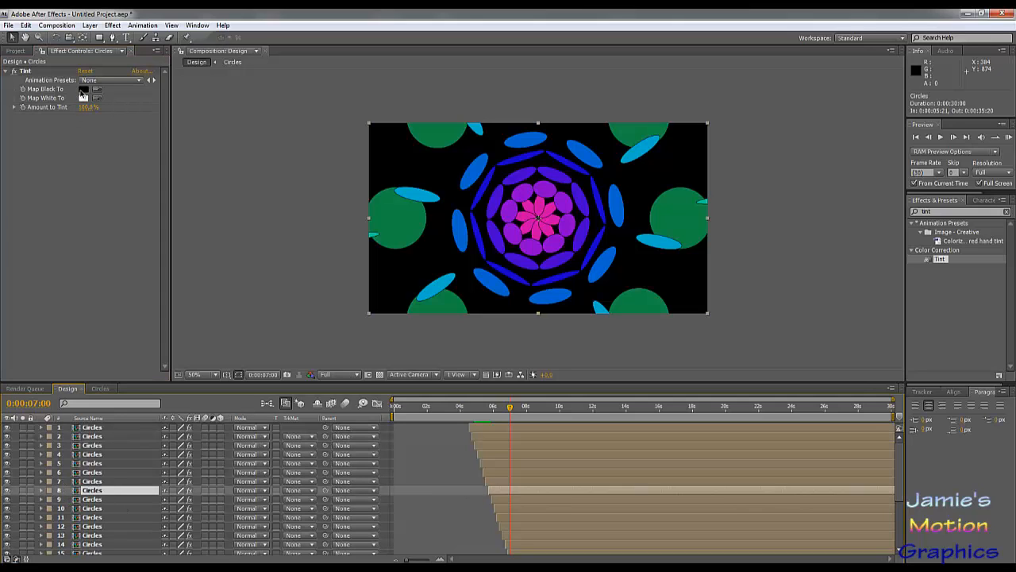
pyautogui.click(84, 98)
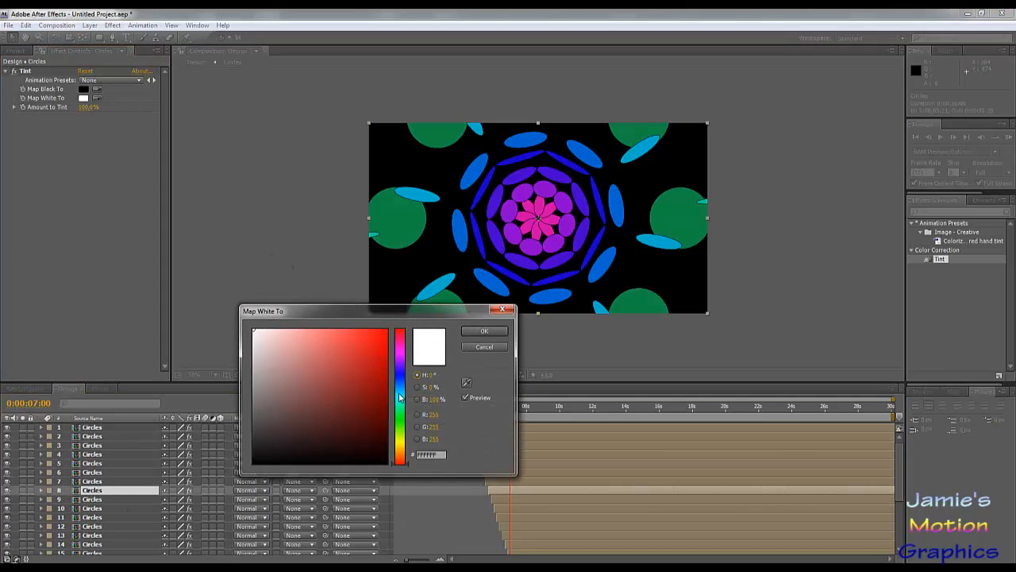
pyautogui.click(401, 418)
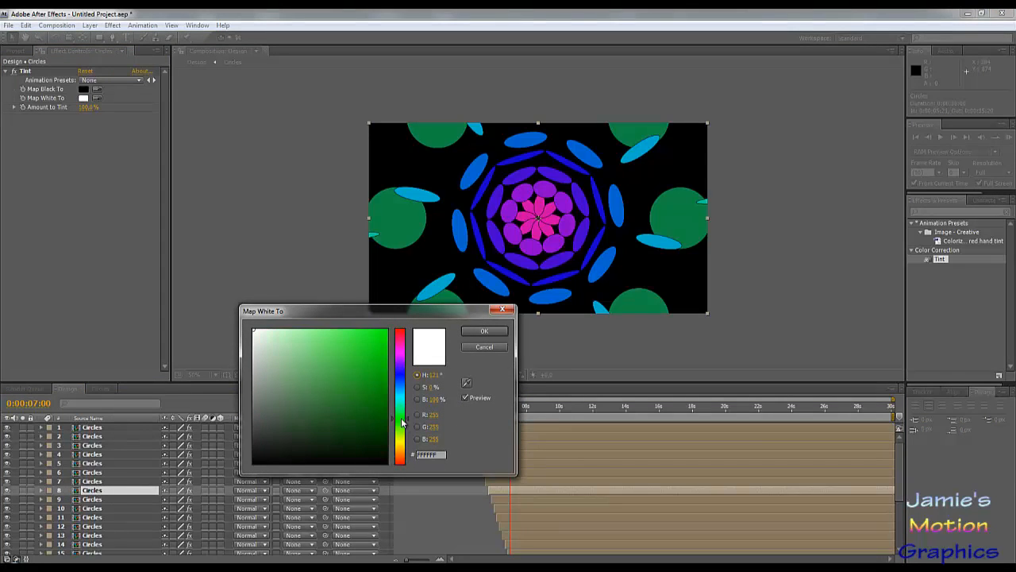
pyautogui.click(389, 341)
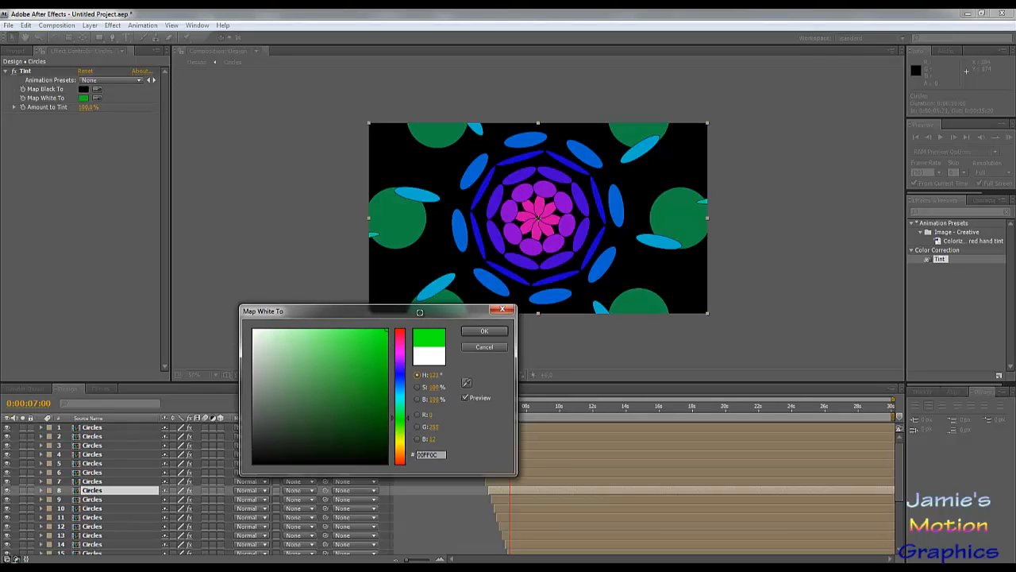
pyautogui.click(485, 331)
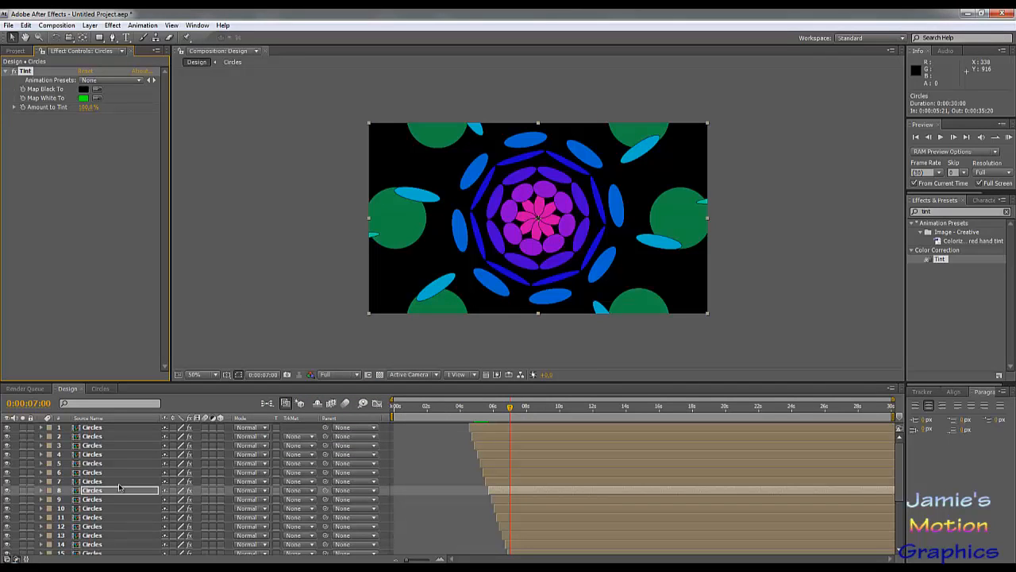
# Set the Tint effect's Map White To colour on Circles layer 7 to bright green 48FF00.
pyautogui.click(119, 480)
pyautogui.click(84, 98)
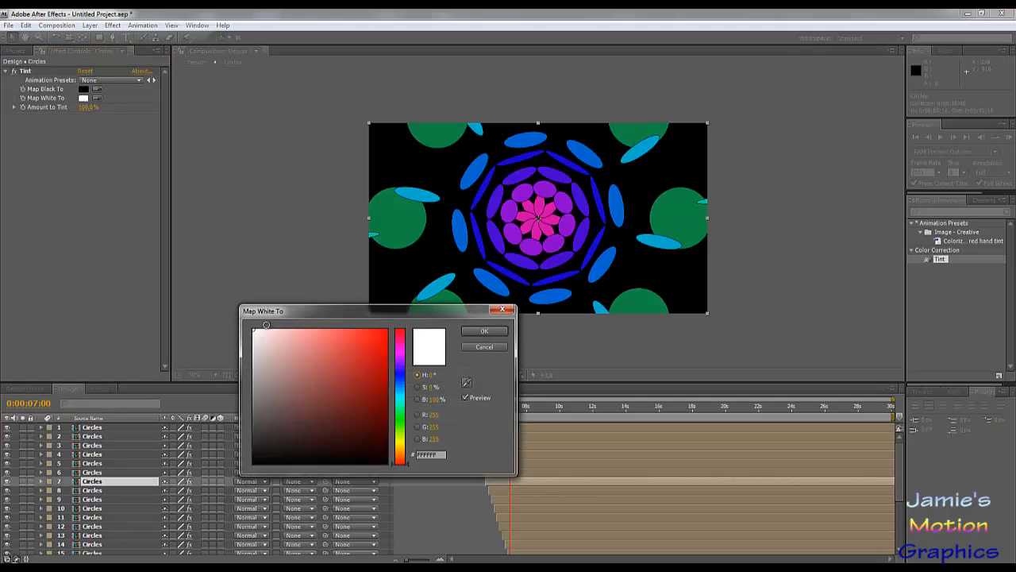
pyautogui.moveTo(363, 348); pyautogui.dragTo(408, 317)
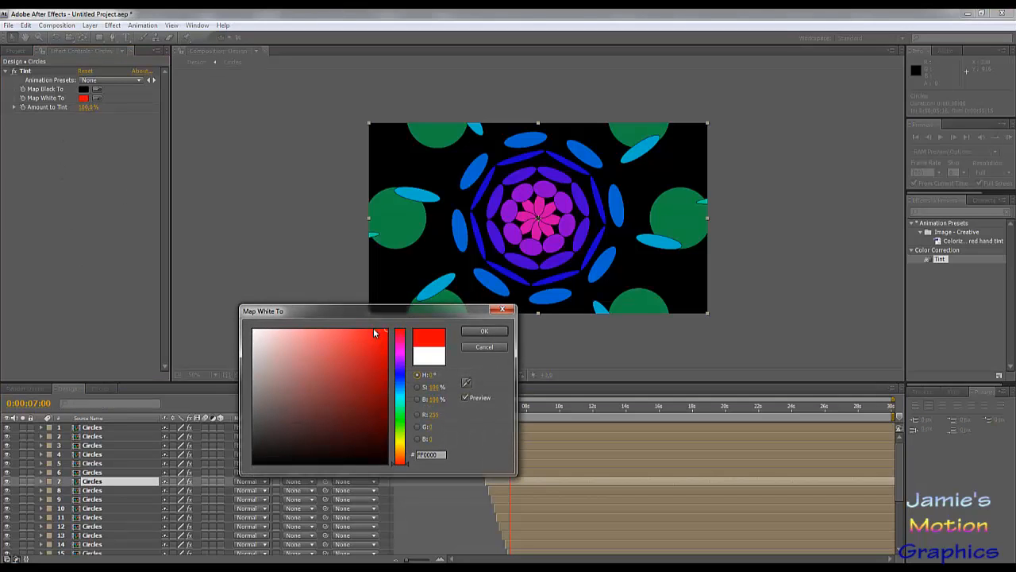
pyautogui.click(401, 407)
pyautogui.moveTo(402, 407); pyautogui.dragTo(403, 428)
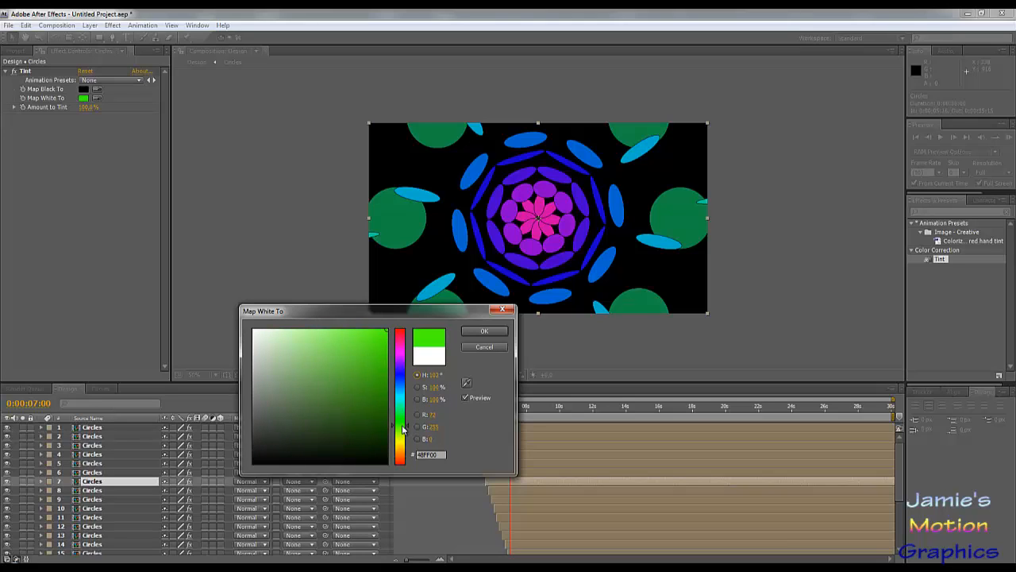
pyautogui.click(483, 332)
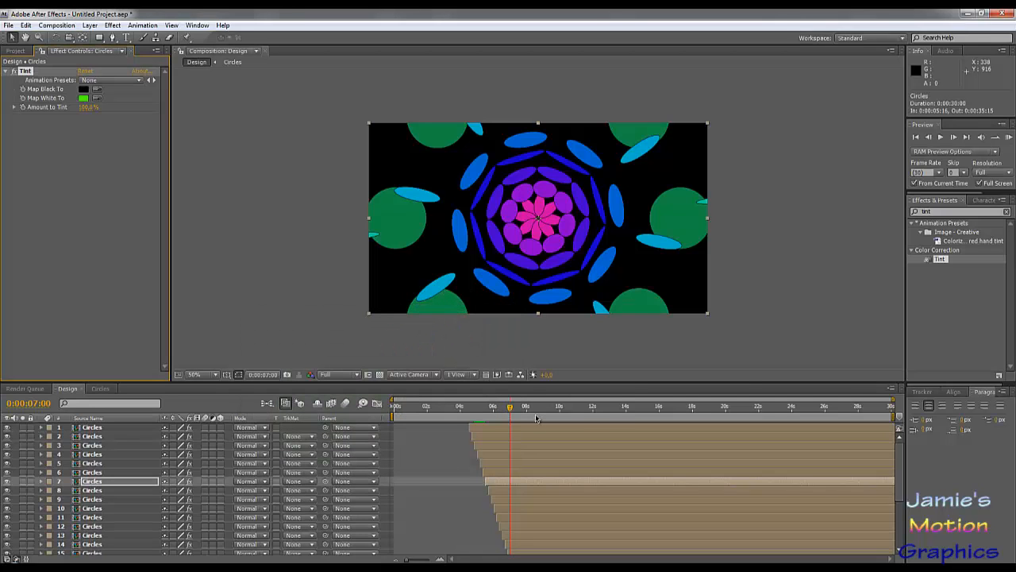
# Preview the colours around 0:00:05:28 and change the Tint effect's Map White To colour on Circles layer 7 to yellow-green 96FF00.
pyautogui.click(524, 408)
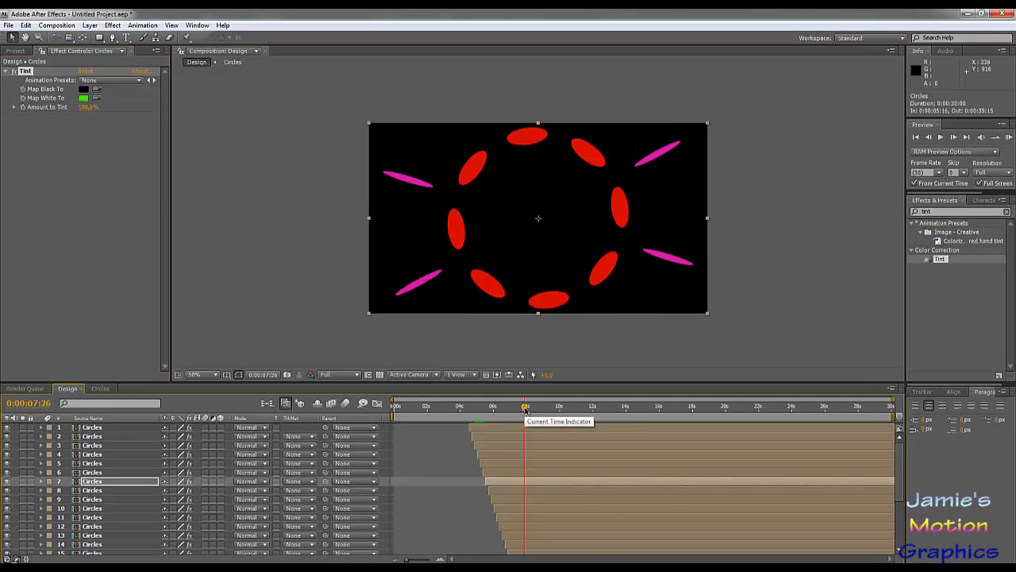
pyautogui.moveTo(524, 408); pyautogui.dragTo(494, 420)
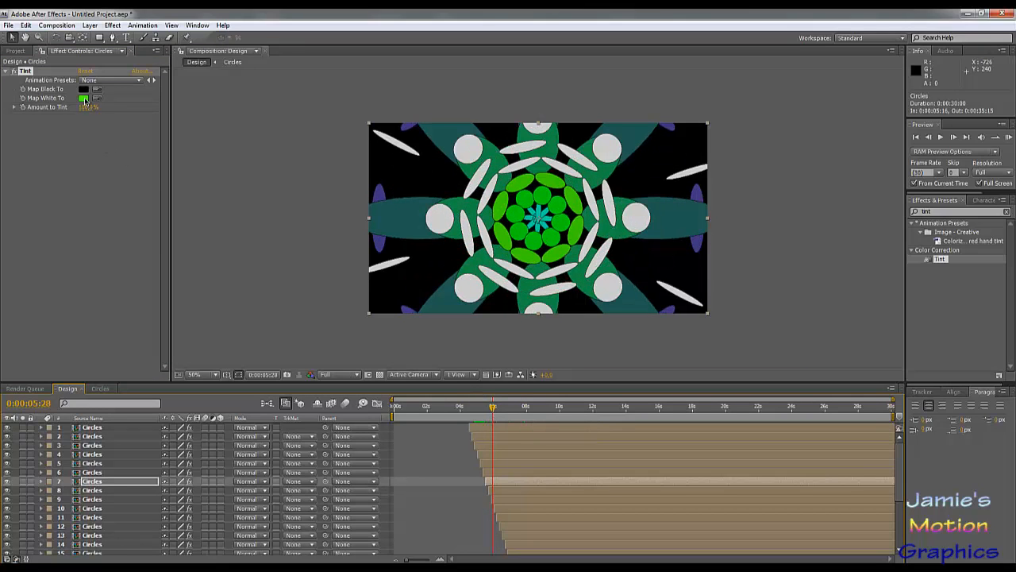
pyautogui.click(84, 98)
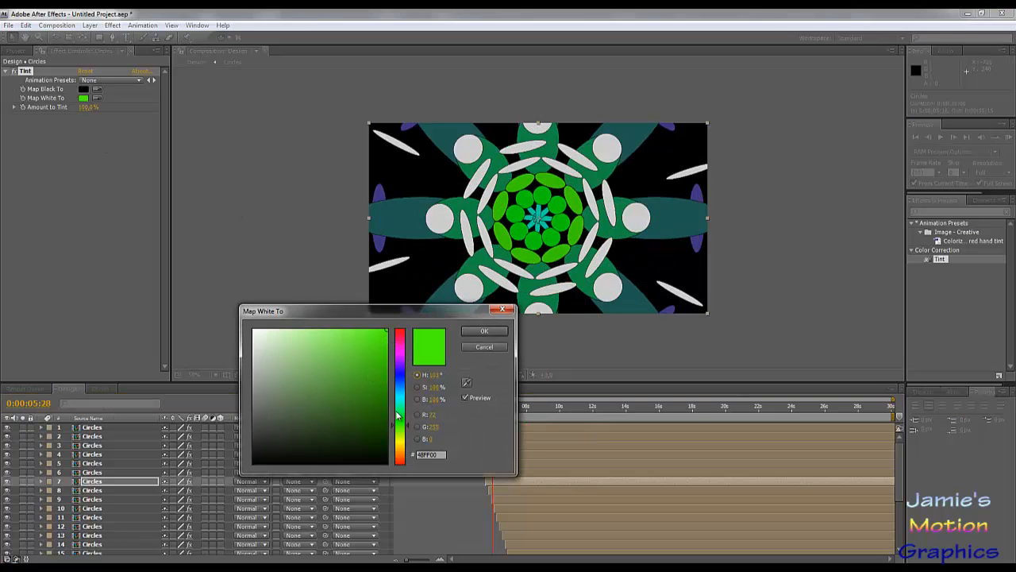
pyautogui.moveTo(403, 431); pyautogui.dragTo(403, 436)
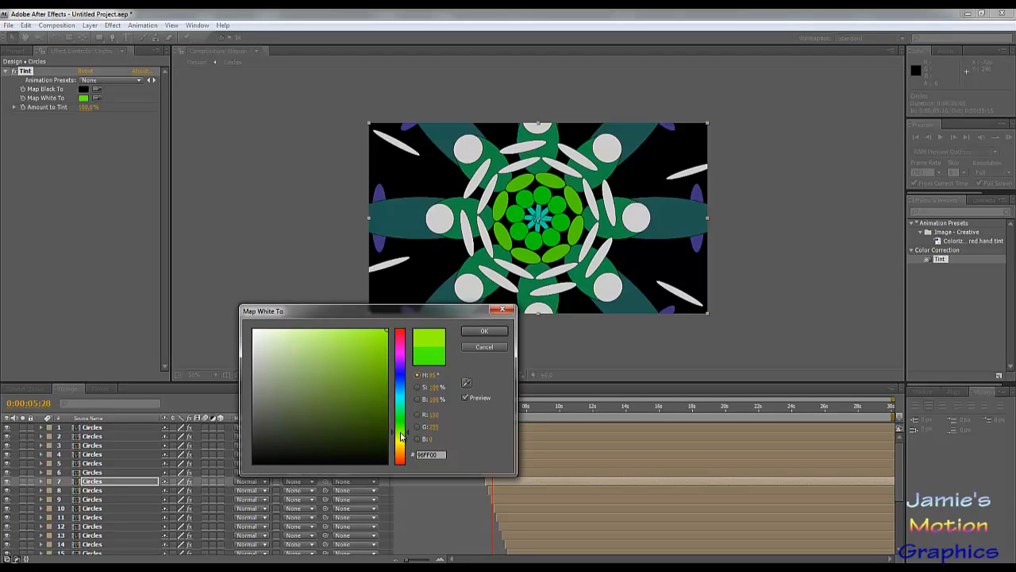
pyautogui.click(484, 332)
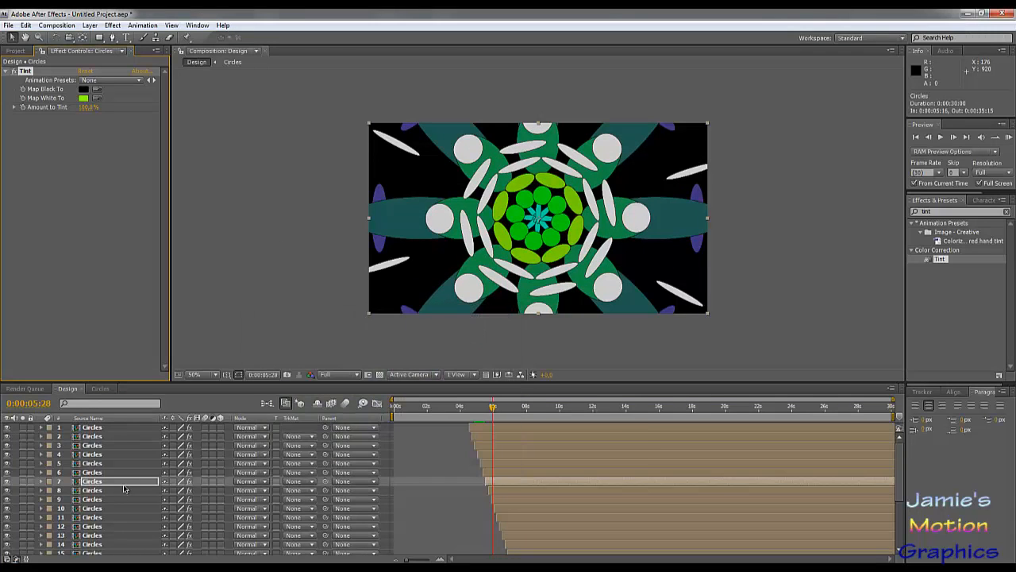
# Set the Tint effect's Map White To colour on Circles layer 6 to a saturated orange.
pyautogui.click(92, 472)
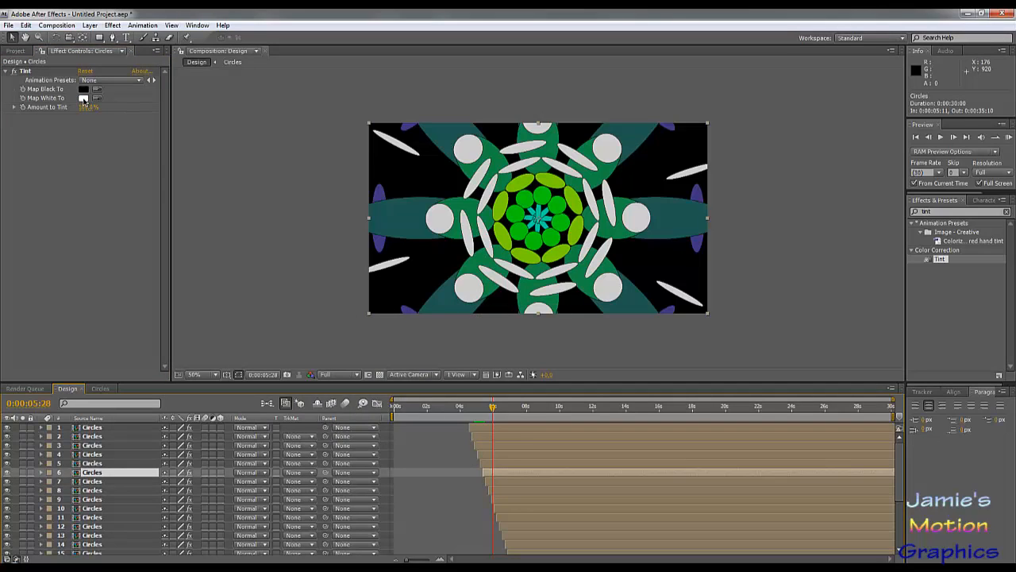
pyautogui.click(83, 98)
pyautogui.moveTo(401, 446); pyautogui.dragTo(399, 452)
pyautogui.click(387, 362)
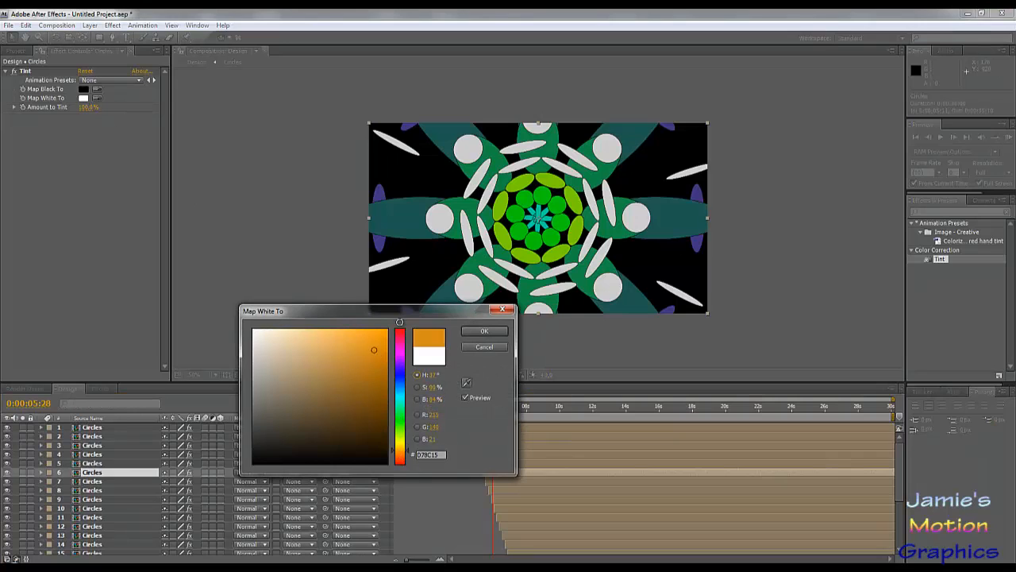
pyautogui.click(484, 331)
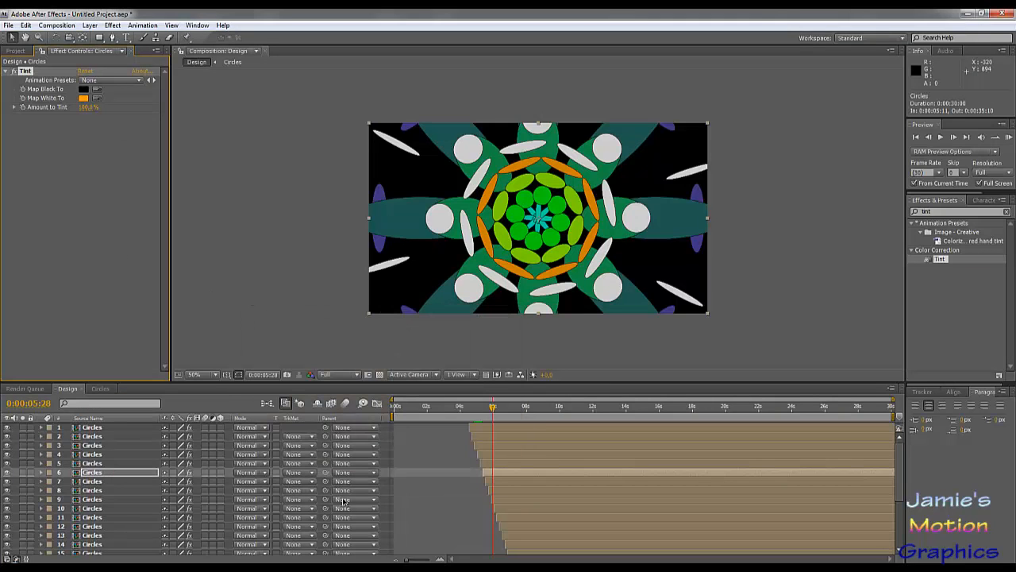
# Set the Tint effect's Map White To colour on Circles layer 5 to deep orange FF6C00.
pyautogui.click(94, 463)
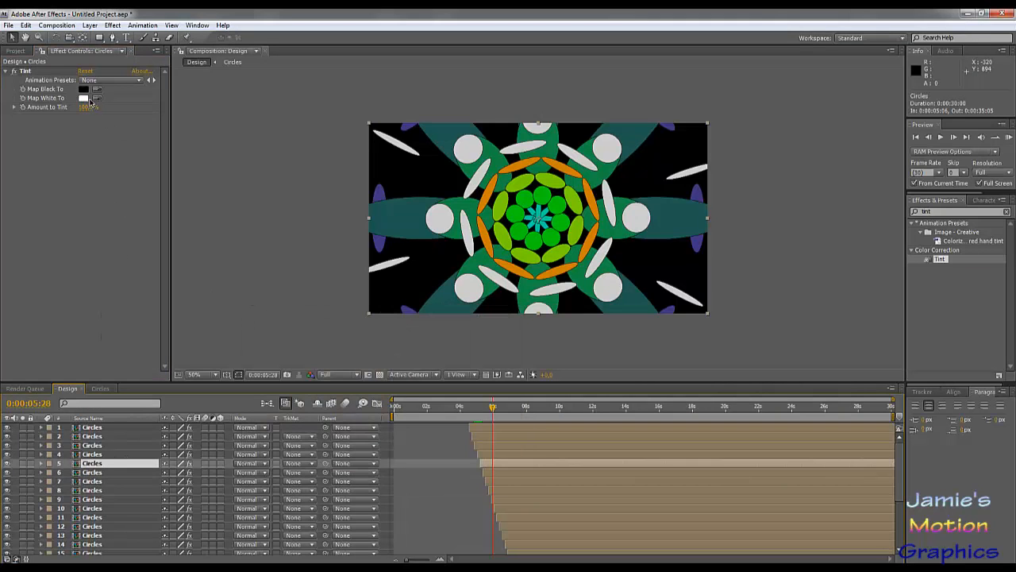
pyautogui.click(84, 97)
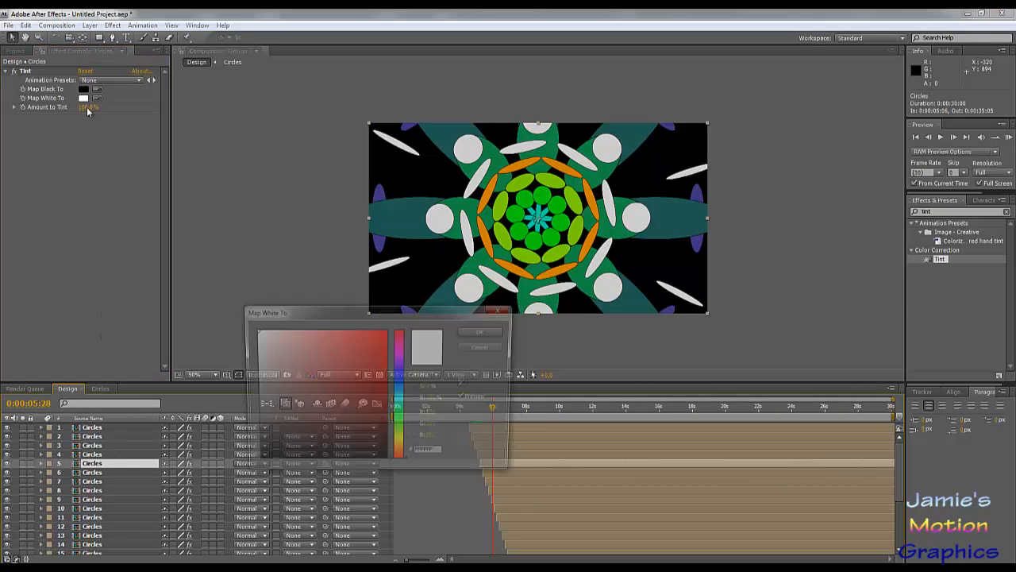
pyautogui.click(400, 460)
pyautogui.moveTo(399, 459); pyautogui.dragTo(399, 455)
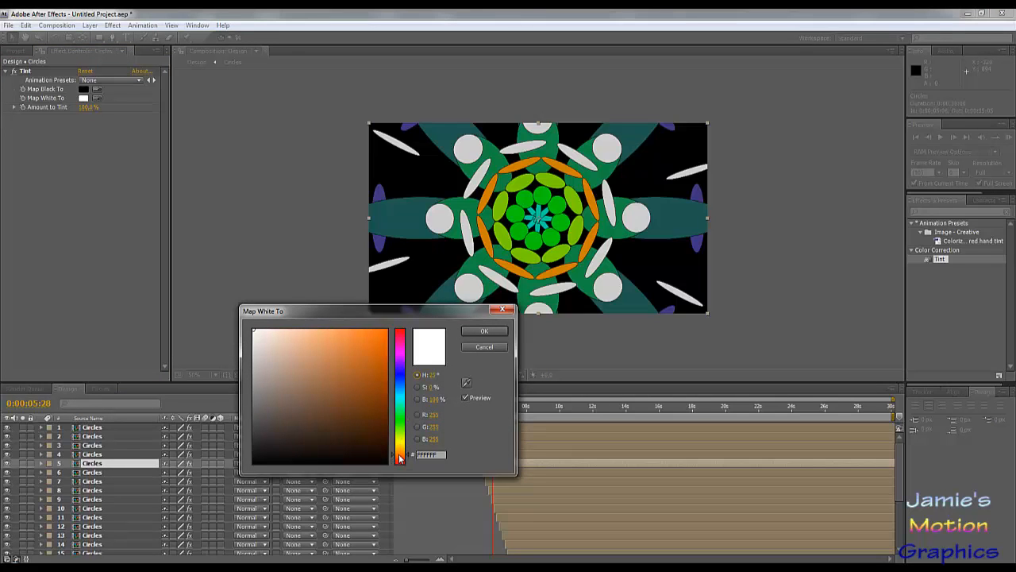
pyautogui.moveTo(360, 367); pyautogui.dragTo(422, 329)
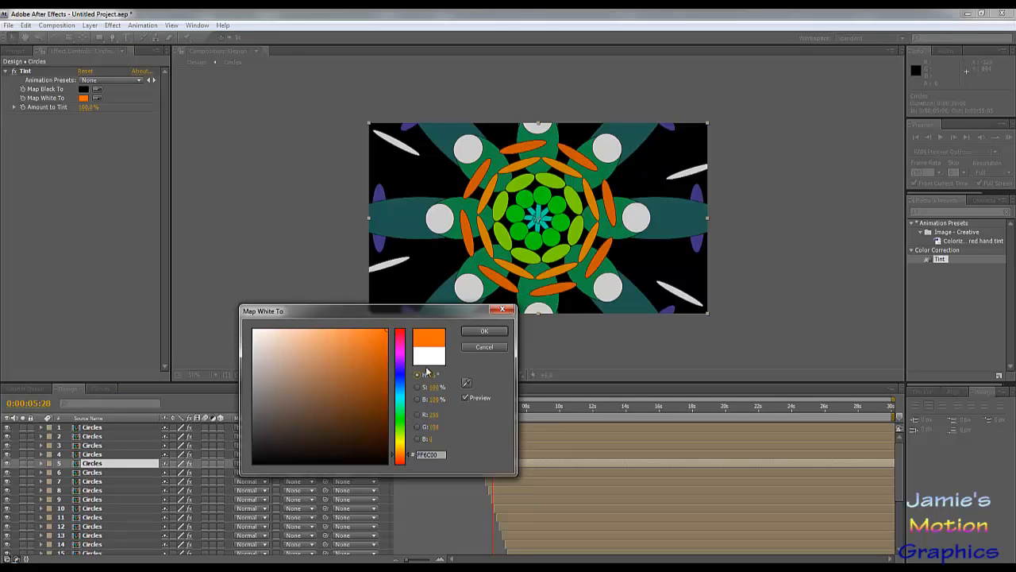
pyautogui.click(483, 331)
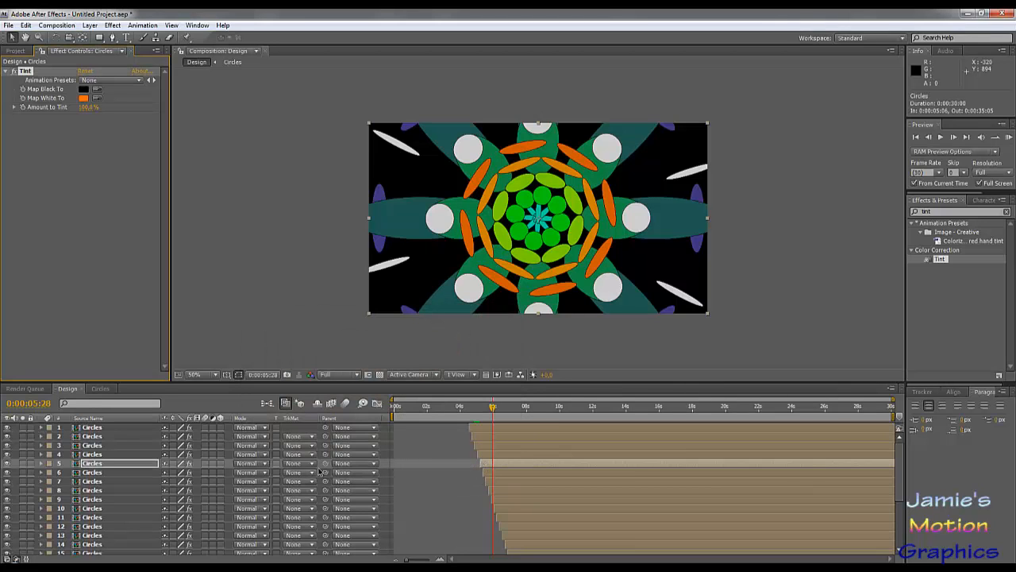
# Set the Tint effect's Map White To colour on Circles layer 4 to burnt orange B75200.
pyautogui.click(135, 453)
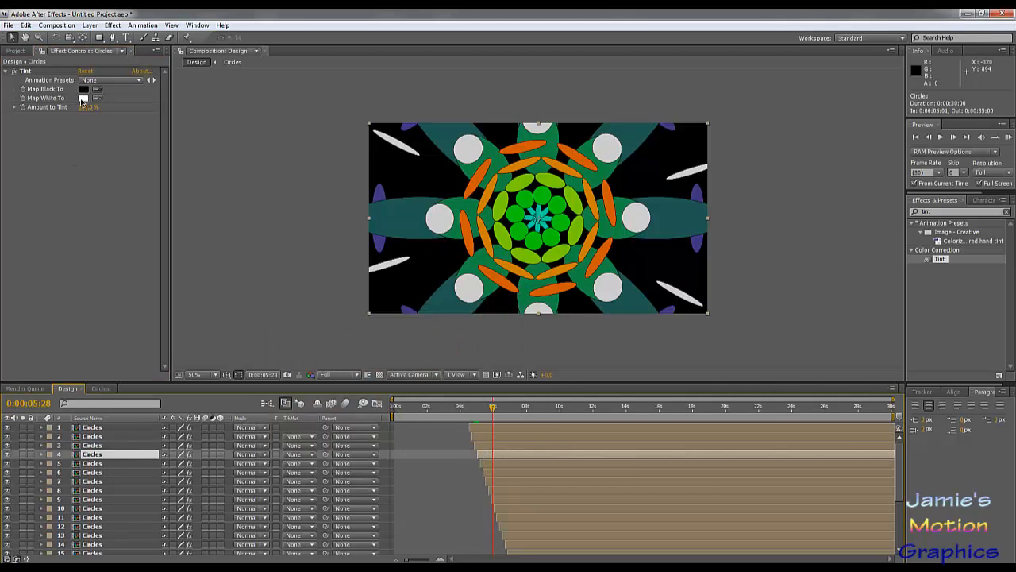
pyautogui.click(82, 99)
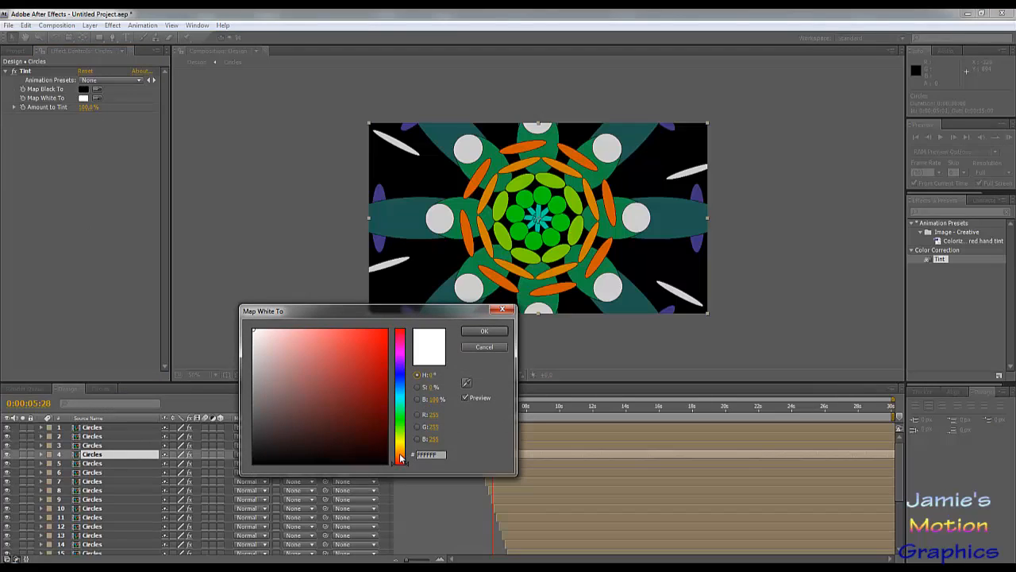
pyautogui.click(401, 454)
pyautogui.moveTo(371, 387); pyautogui.dragTo(399, 366)
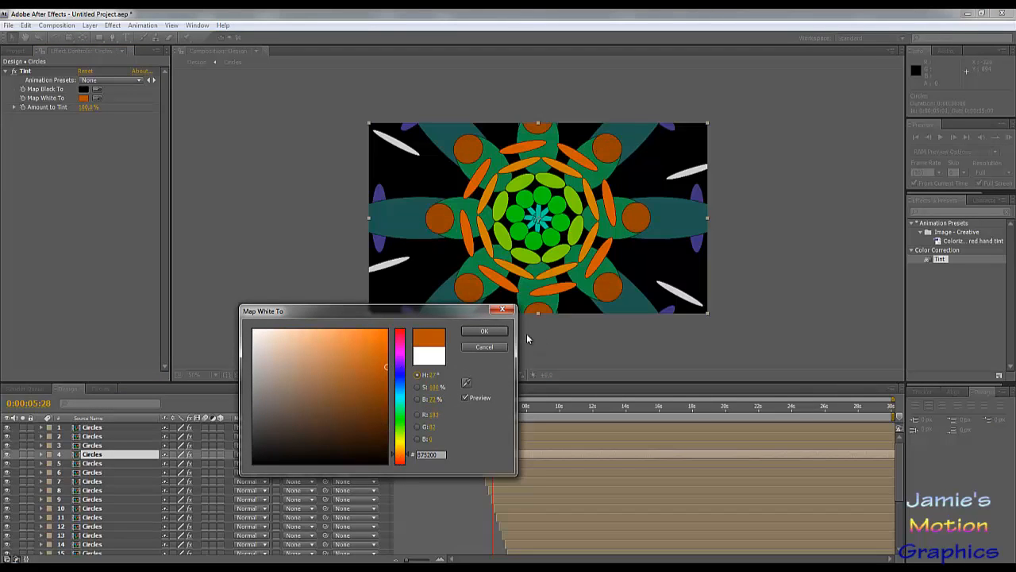
pyautogui.click(484, 331)
# Set the Tint effect's Map White To colour on Circles layer 3 to a strong red.
pyautogui.hotkey('ctrl', 'Up')
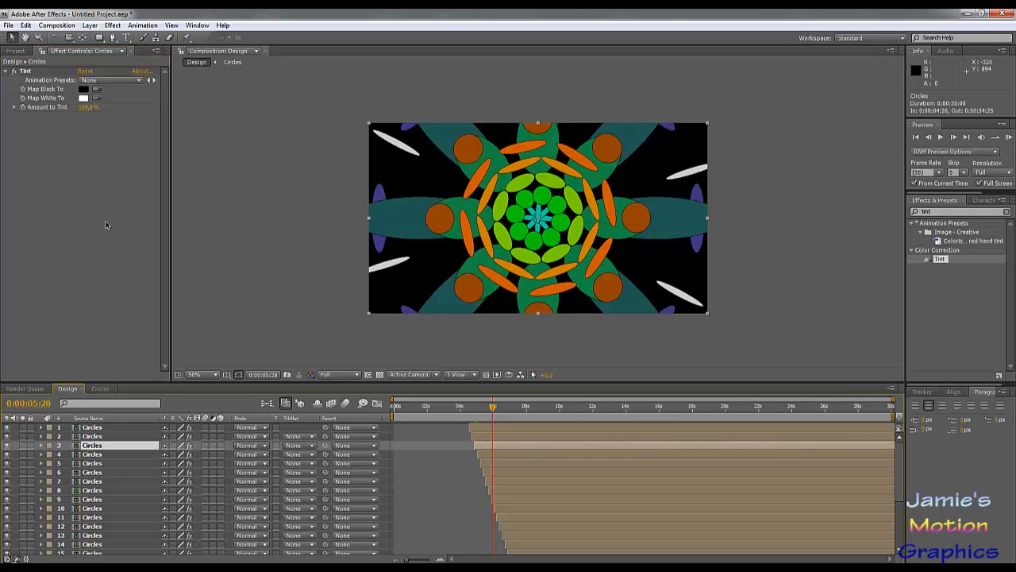
pyautogui.click(84, 99)
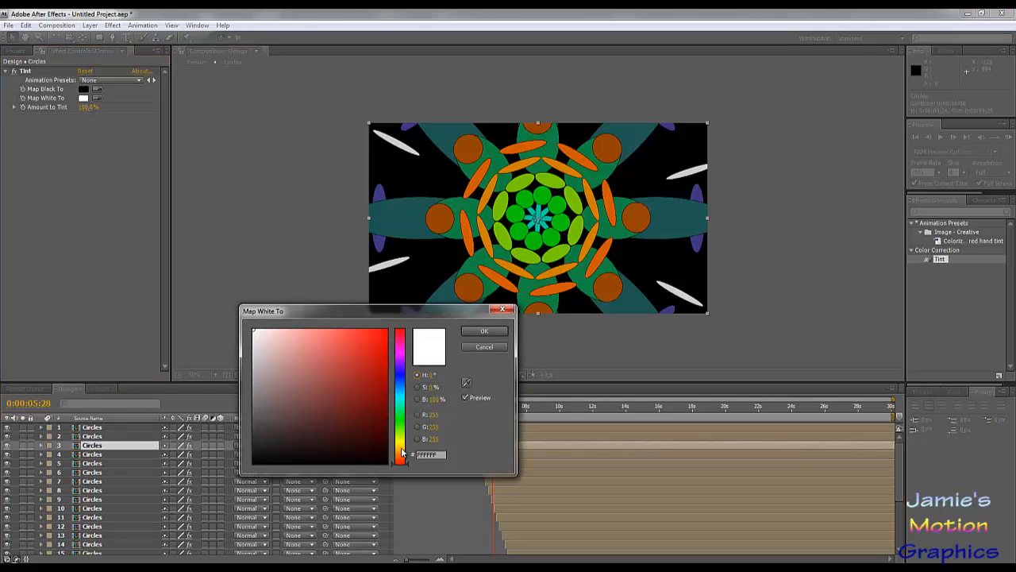
pyautogui.click(402, 458)
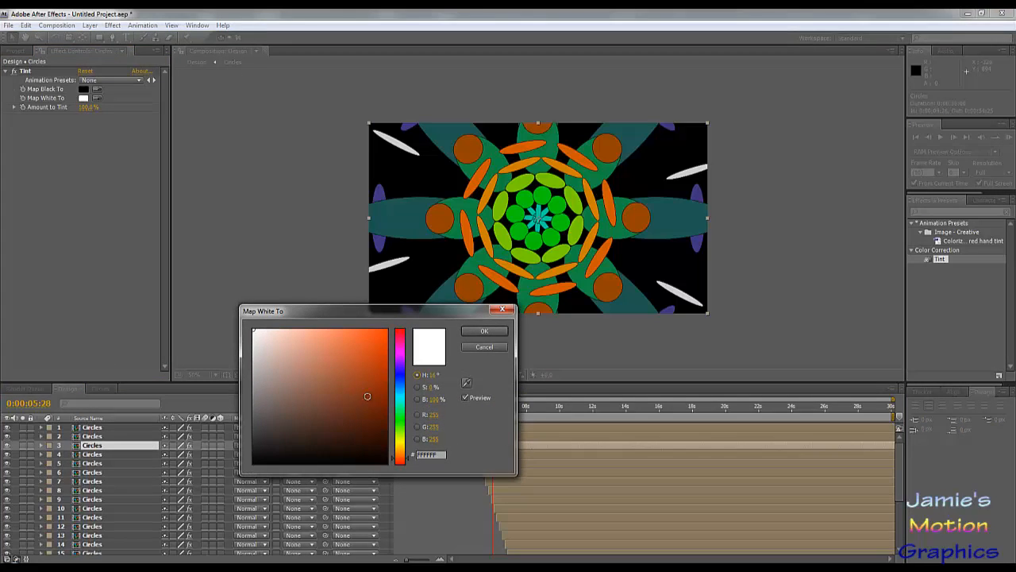
pyautogui.moveTo(367, 395); pyautogui.dragTo(439, 317)
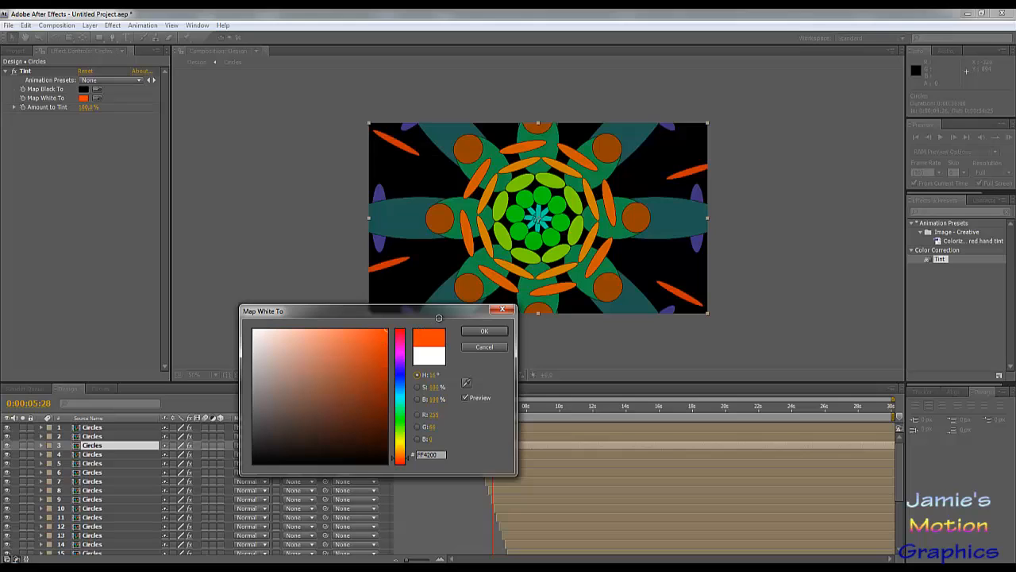
pyautogui.click(401, 464)
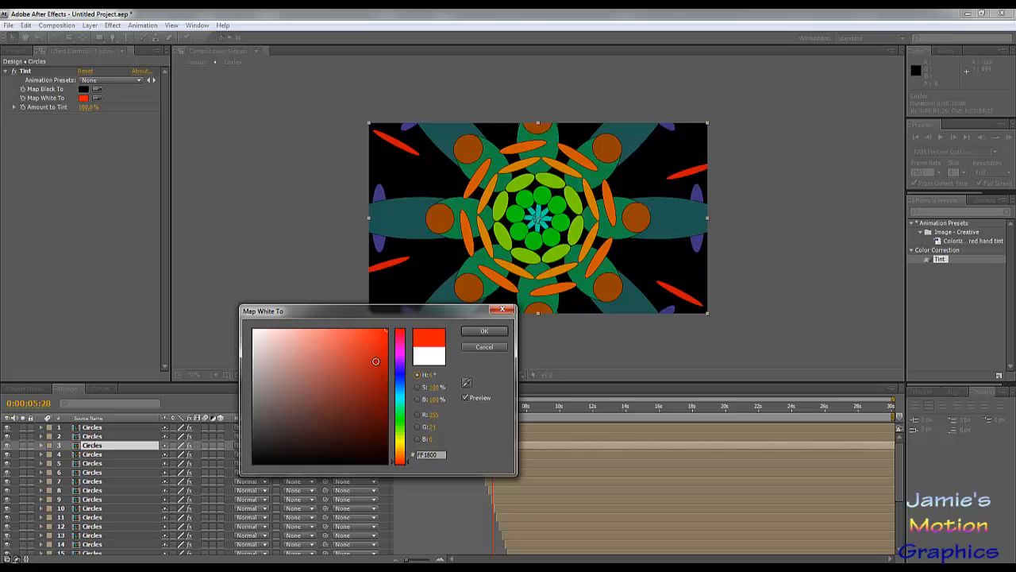
pyautogui.moveTo(381, 351); pyautogui.dragTo(397, 353)
pyautogui.press('Return')
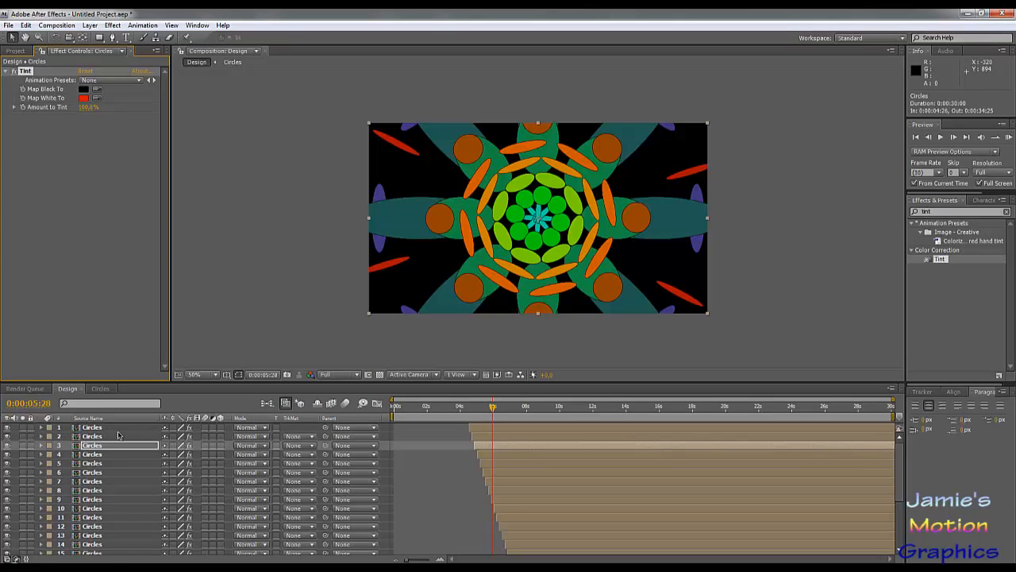
# Set the Tint effect's Map White To colour on Circles layer 2 to very dark red 330000.
pyautogui.click(106, 438)
pyautogui.click(83, 97)
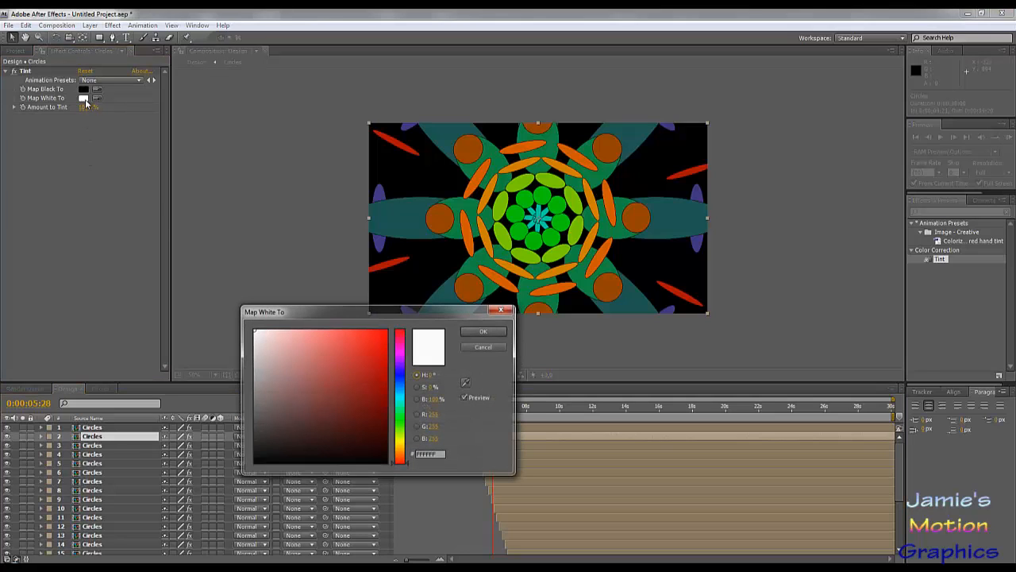
pyautogui.moveTo(374, 387); pyautogui.dragTo(413, 437)
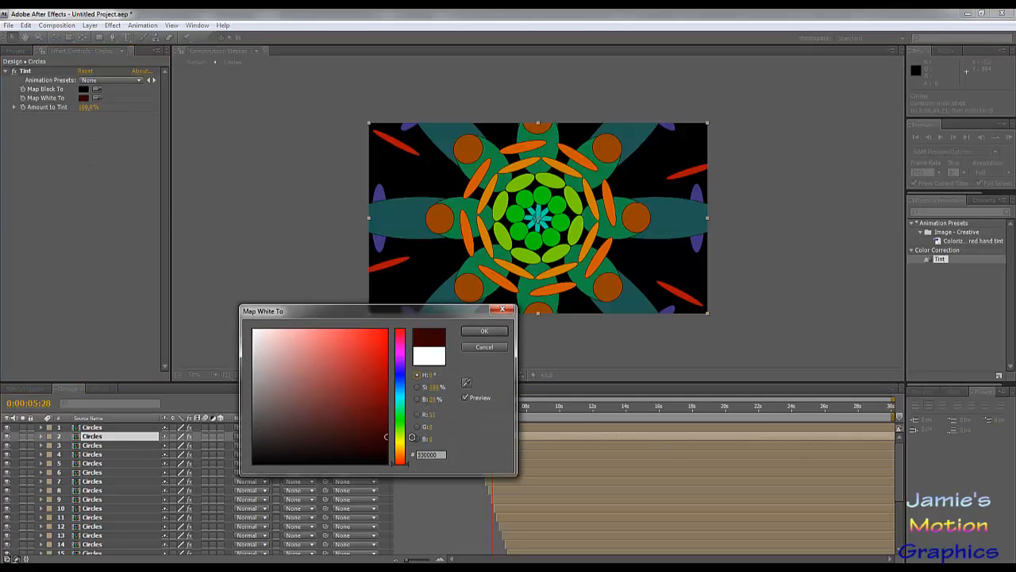
pyautogui.click(484, 331)
# Go to 0:00:04:27 and set the Tint effect's Map White To colour on Circles layer 1 to a near-black red.
pyautogui.click(477, 410)
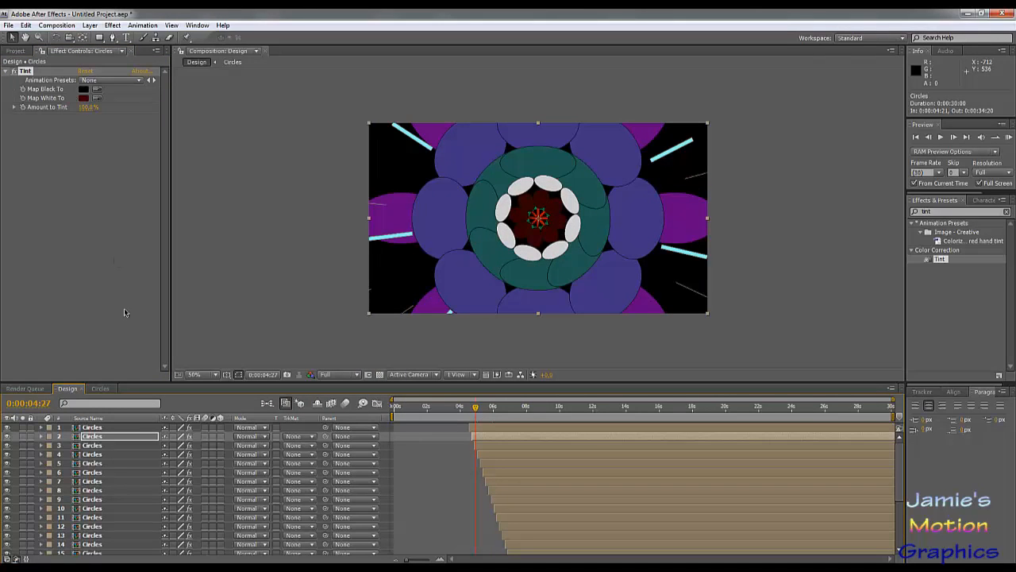
pyautogui.click(93, 427)
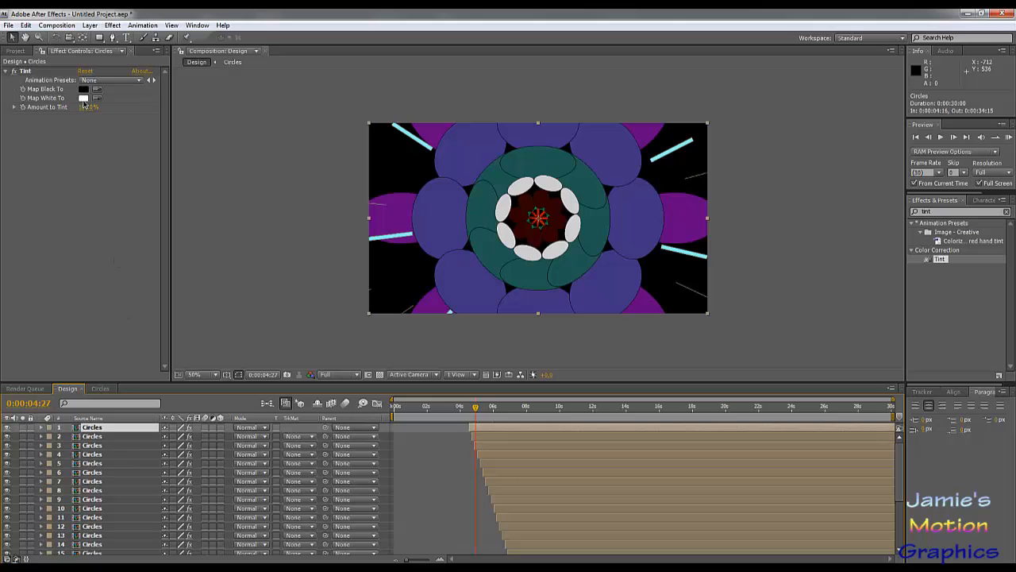
pyautogui.click(84, 97)
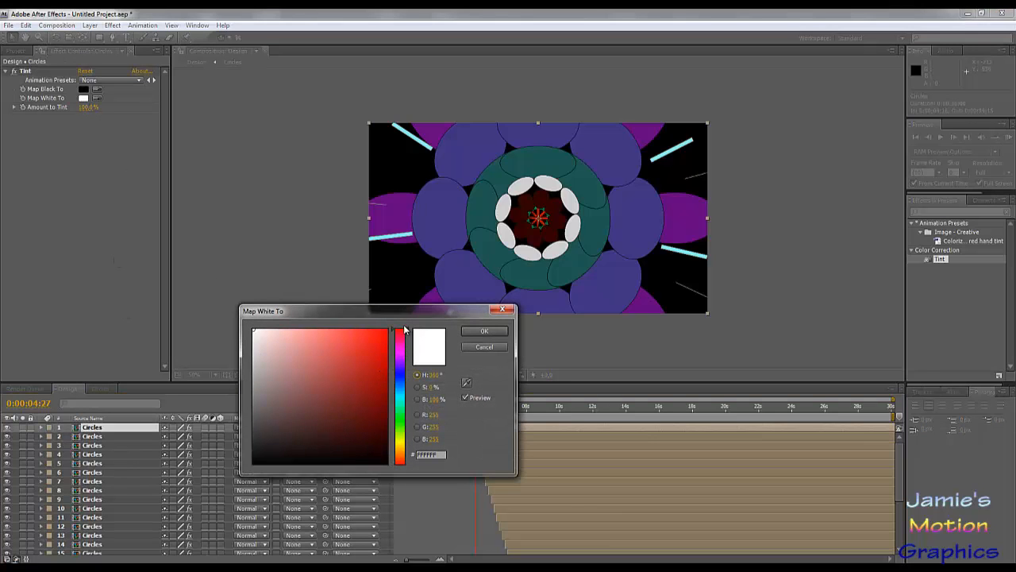
pyautogui.moveTo(378, 333); pyautogui.dragTo(388, 330)
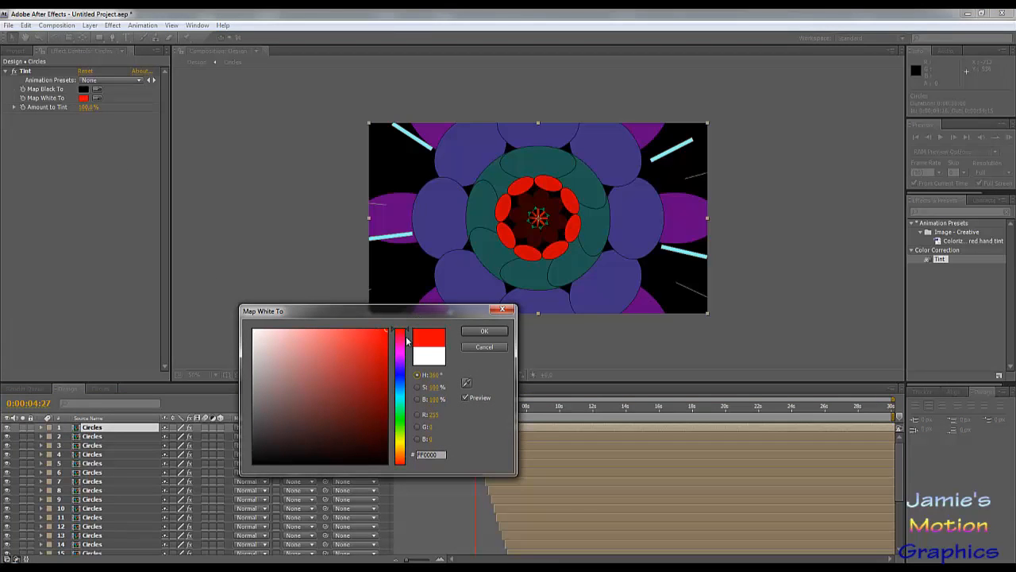
pyautogui.moveTo(387, 420); pyautogui.dragTo(387, 453)
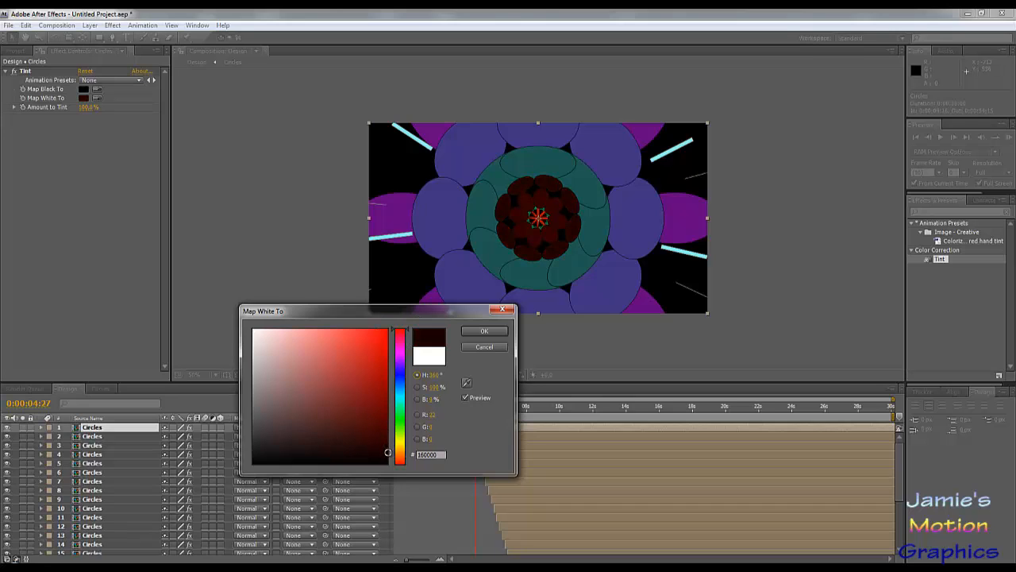
pyautogui.click(480, 331)
# Preview the tinted Circles animation in the Design comp, starting just before the first Circles layer appears.
pyautogui.moveTo(471, 410); pyautogui.dragTo(463, 408)
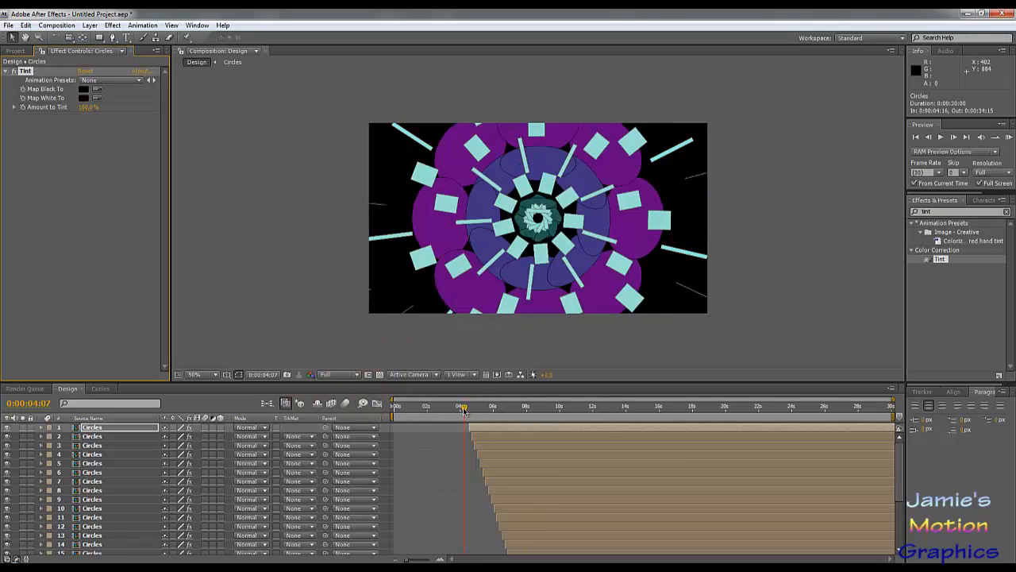
pyautogui.click(940, 137)
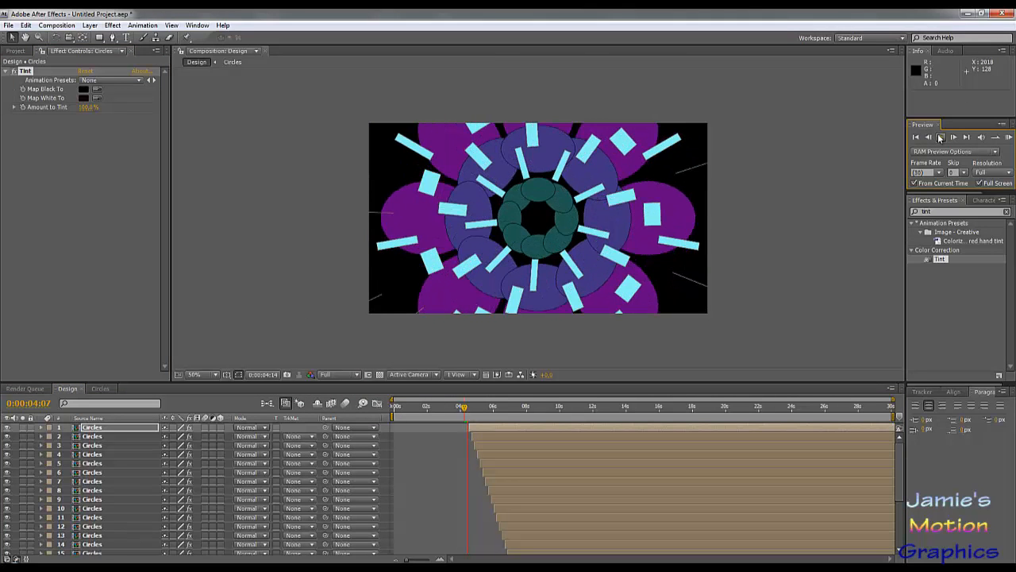
pyautogui.press('KP_0')
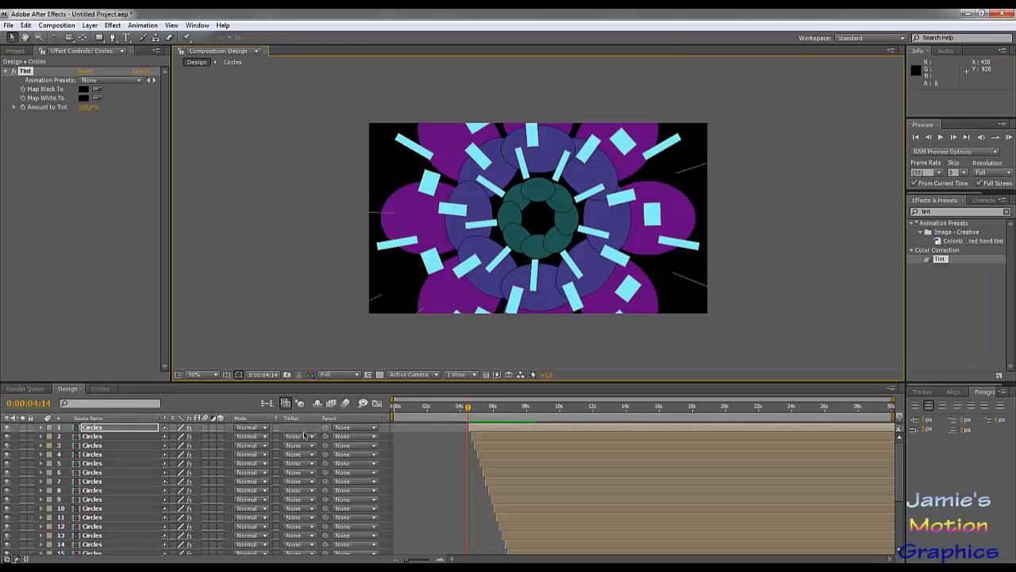
# Delete the topmost Circles layer and set the current time to 0:00:04:16.
pyautogui.click(113, 431)
pyautogui.press('Delete')
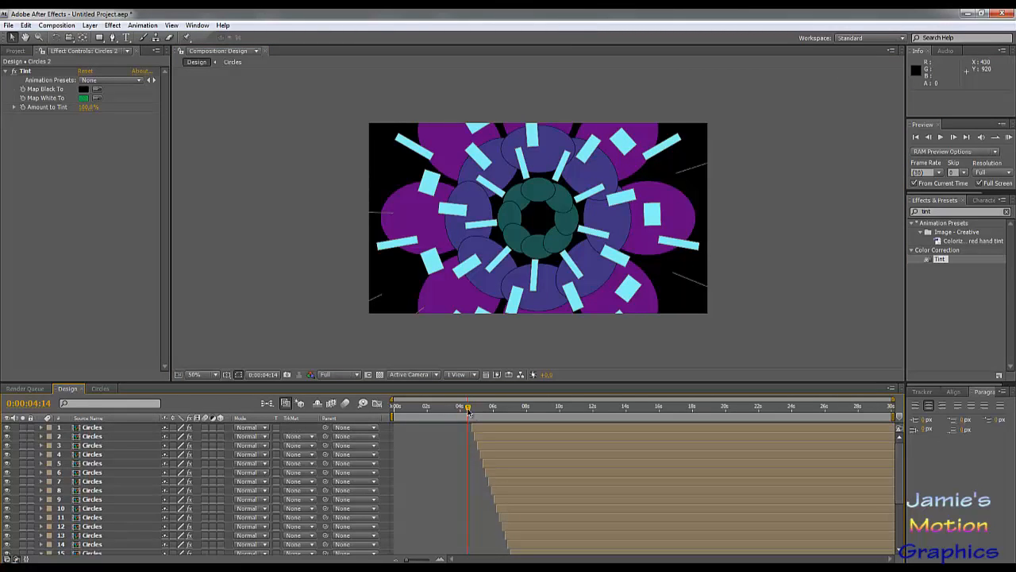
pyautogui.moveTo(469, 410)
pyautogui.mouseDown()
pyautogui.moveTo(486, 414)
pyautogui.moveTo(469, 416)
pyautogui.mouseUp()
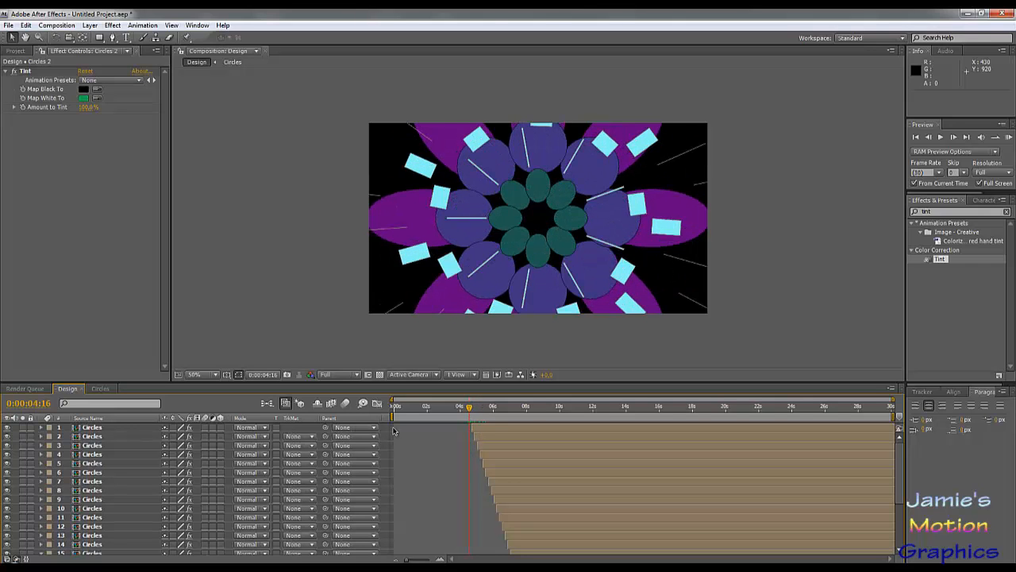
# Pre-compose all 15 Circles layers into a new composition named Circles Comp, moving all attributes into it.
pyautogui.click(85, 428)
pyautogui.scroll(-3, 187, 474)
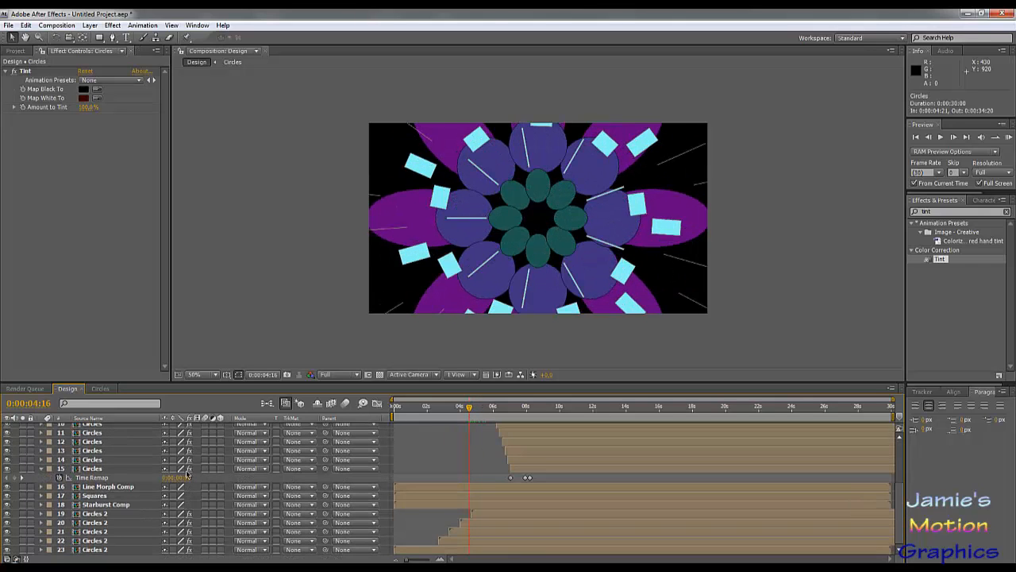
pyautogui.keyDown('shift'); pyautogui.click(94, 470); pyautogui.keyUp('shift')
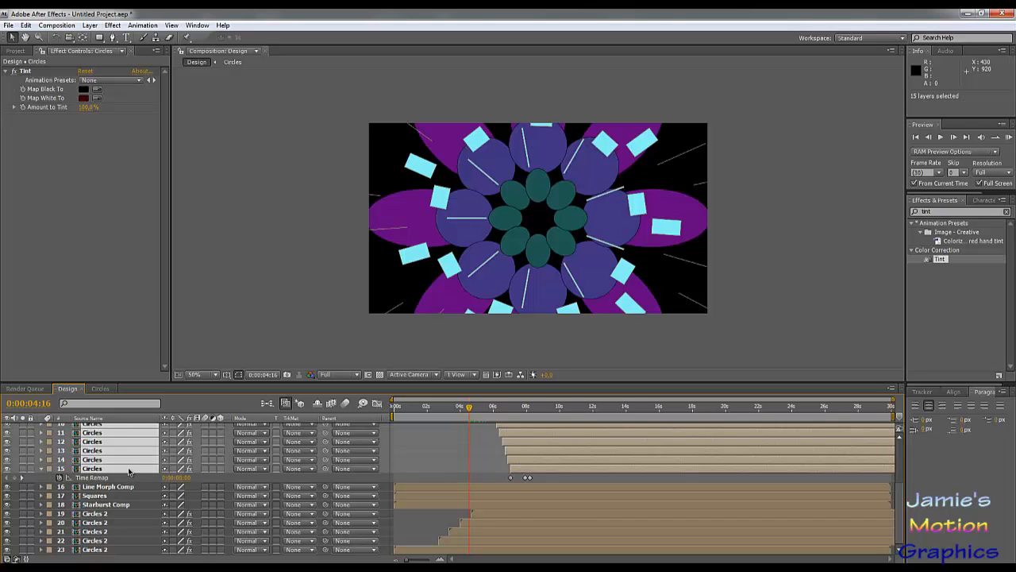
pyautogui.click(70, 25)
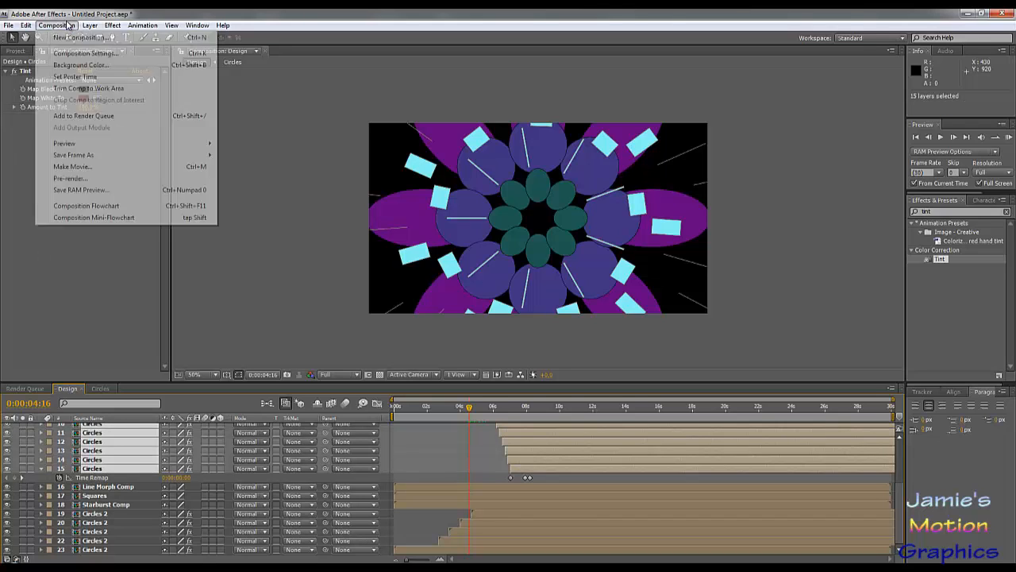
pyautogui.moveTo(89, 25)
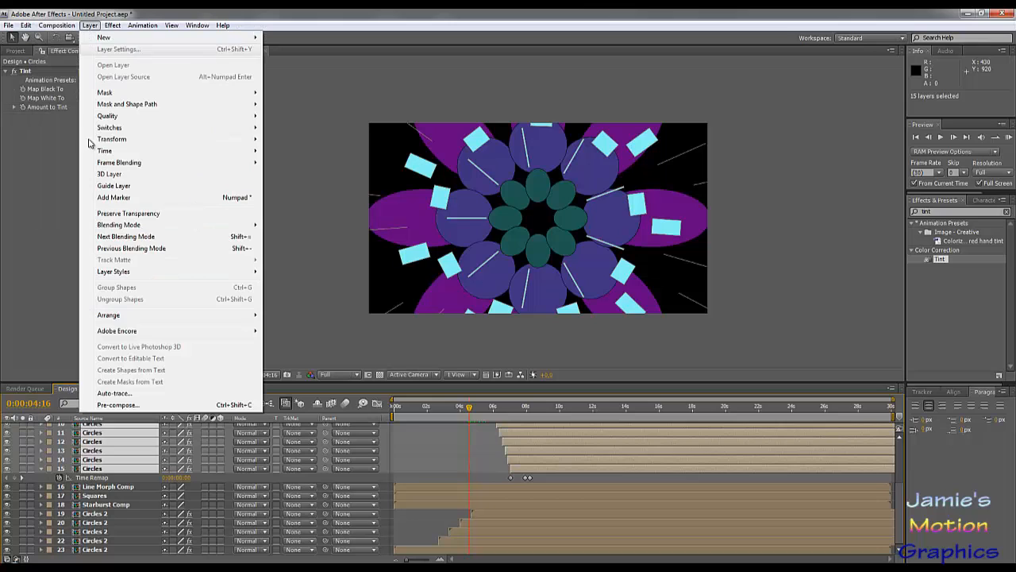
pyautogui.click(117, 405)
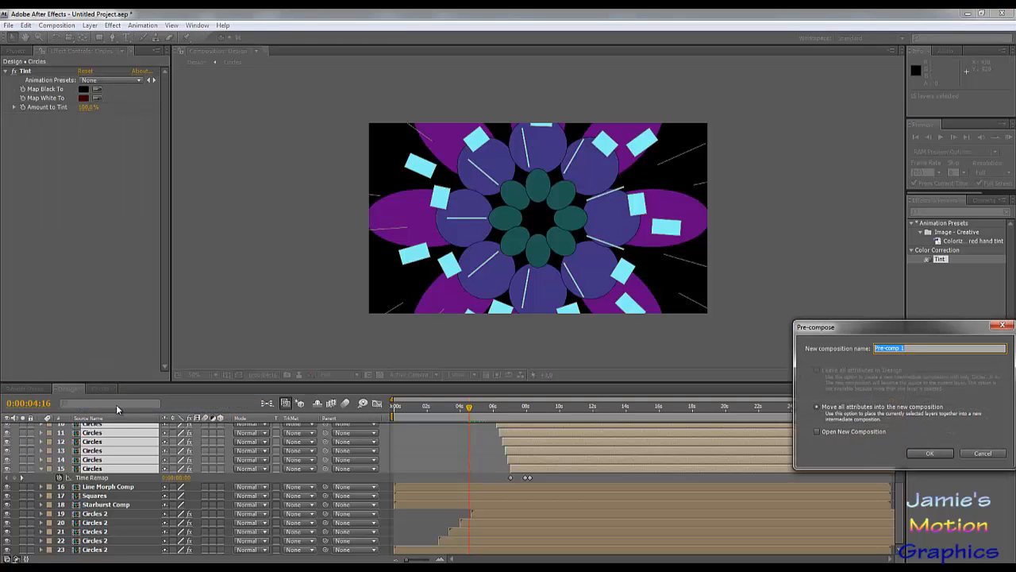
pyautogui.write('Circles Comp')
pyautogui.press('Return')
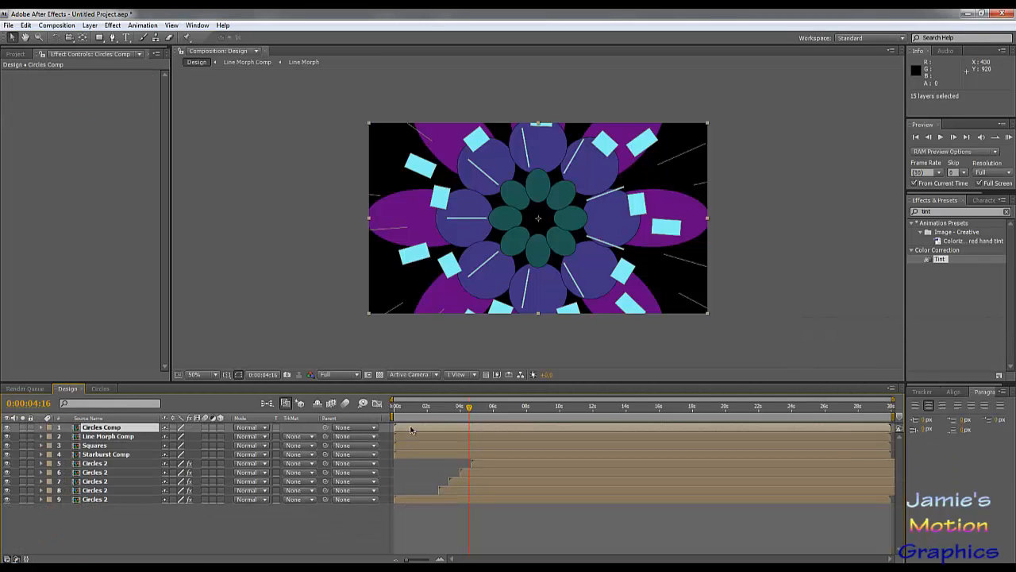
# Shift the Circles Comp layer earlier in the Design timeline so that its in point sits 16 frames before the composition start.
pyautogui.click(411, 430)
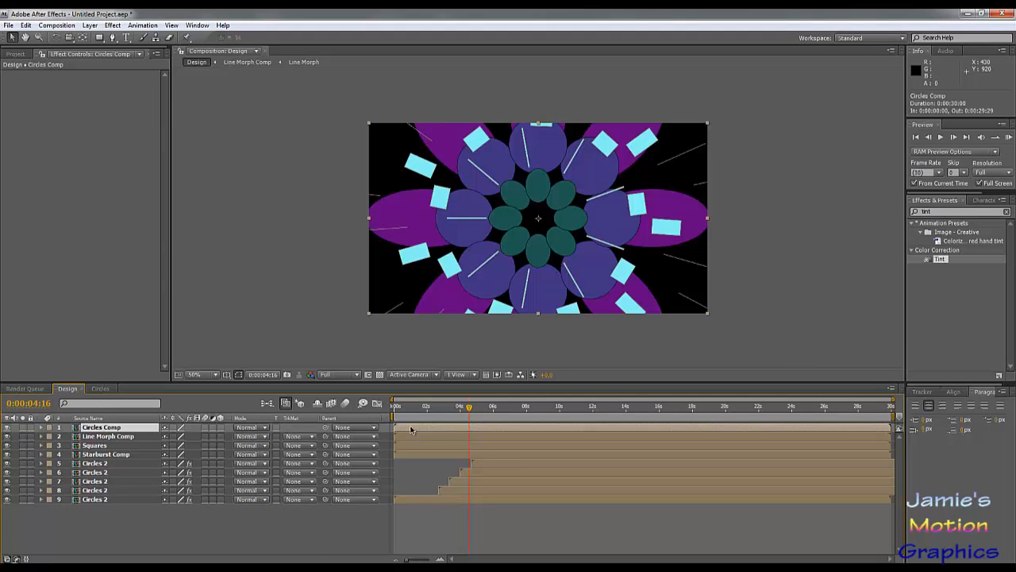
pyautogui.moveTo(410, 429); pyautogui.dragTo(405, 429)
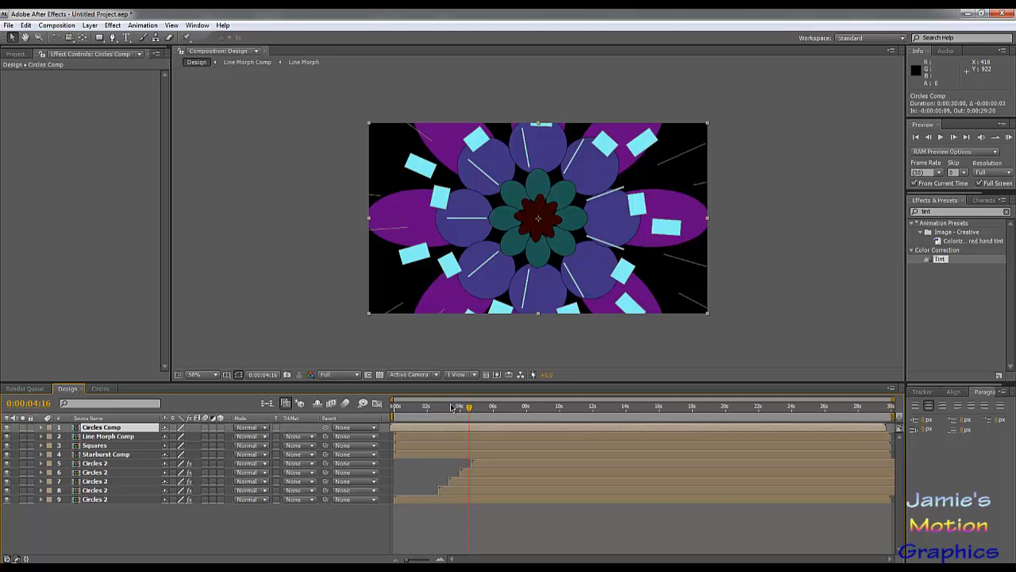
pyautogui.moveTo(452, 408); pyautogui.dragTo(474, 408)
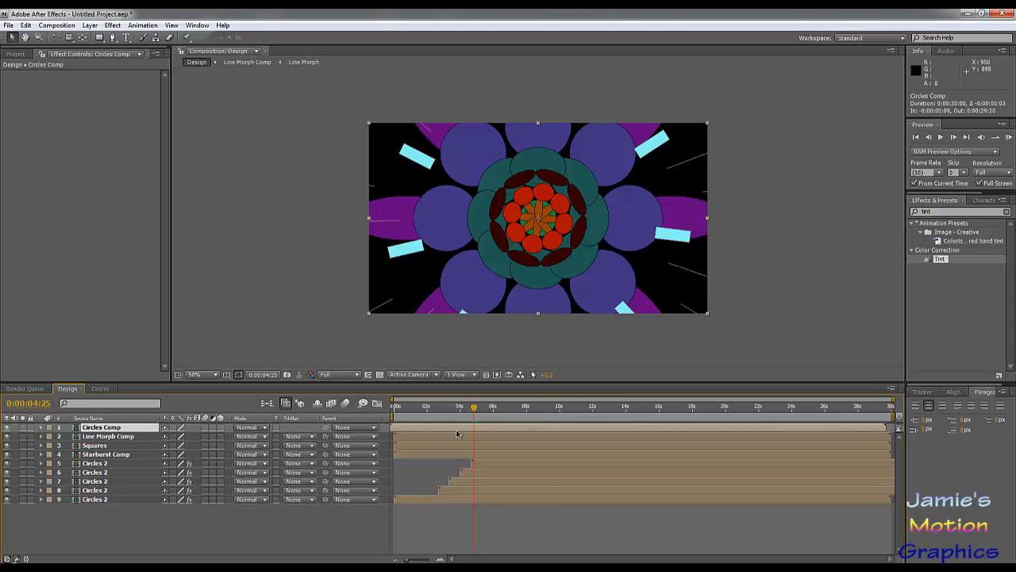
pyautogui.moveTo(454, 430); pyautogui.dragTo(487, 431)
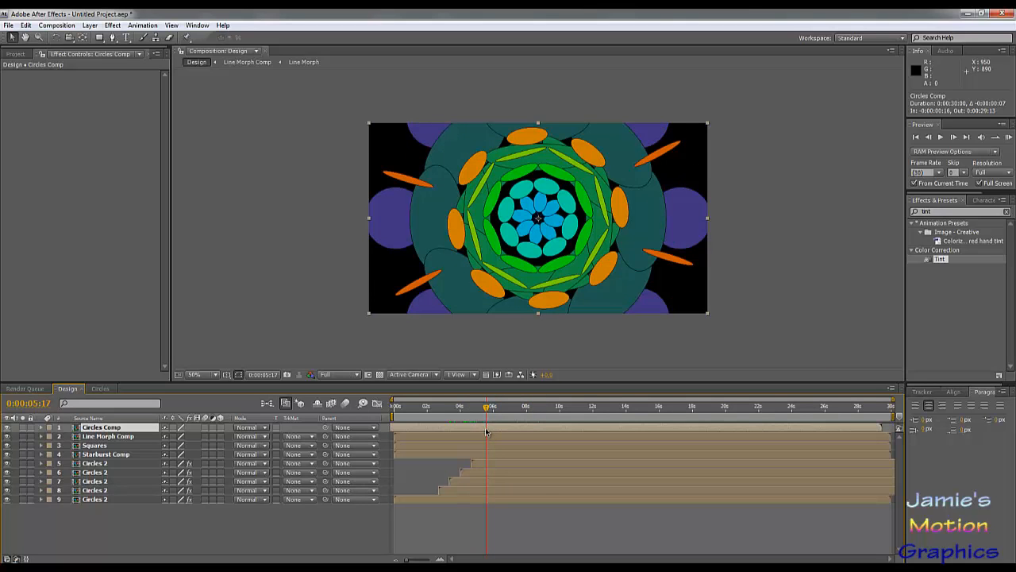
# Try the Multiply blending mode on the Circles Comp layer and settle on Difference instead.
pyautogui.click(256, 428)
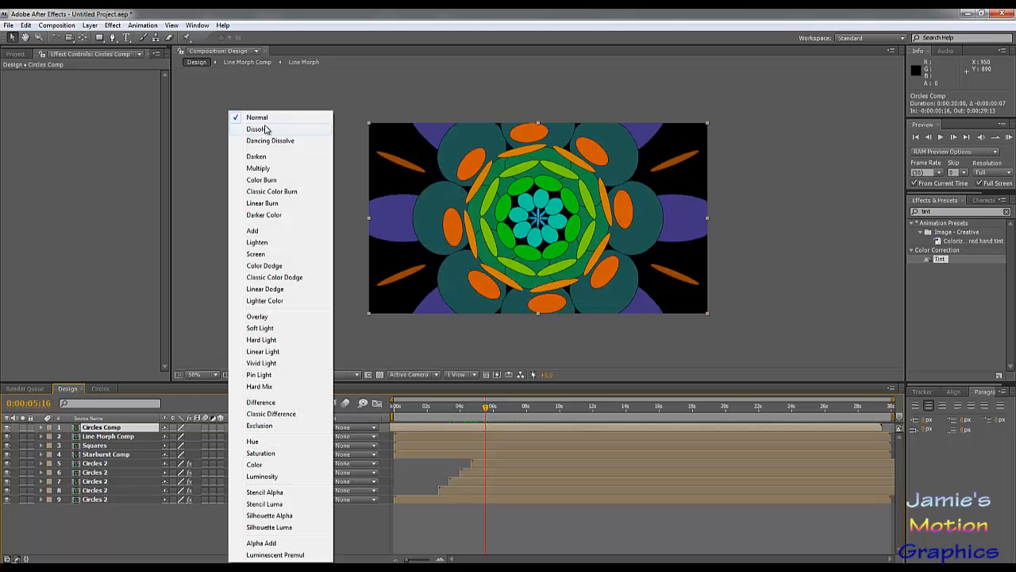
pyautogui.click(258, 169)
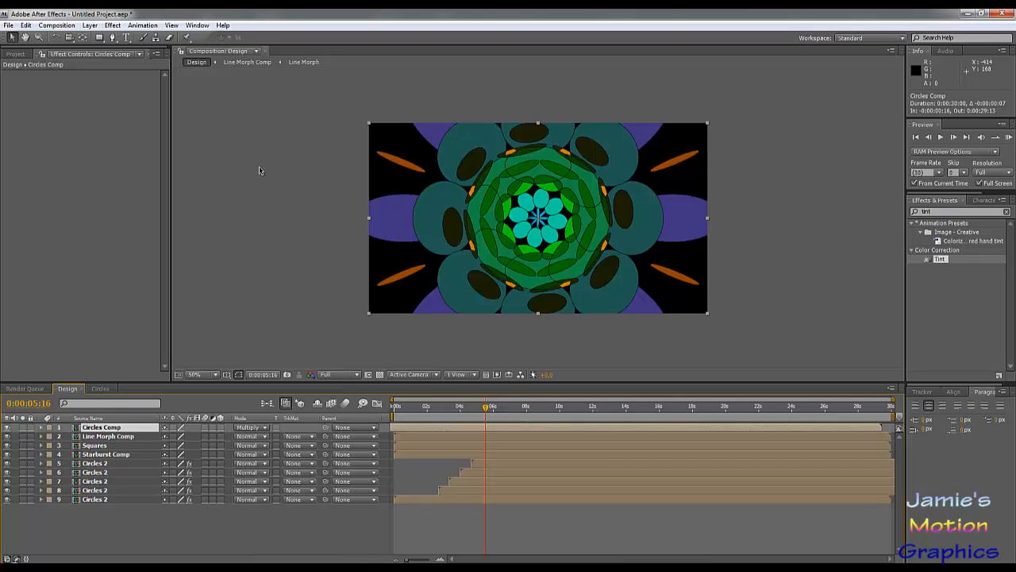
pyautogui.click(253, 428)
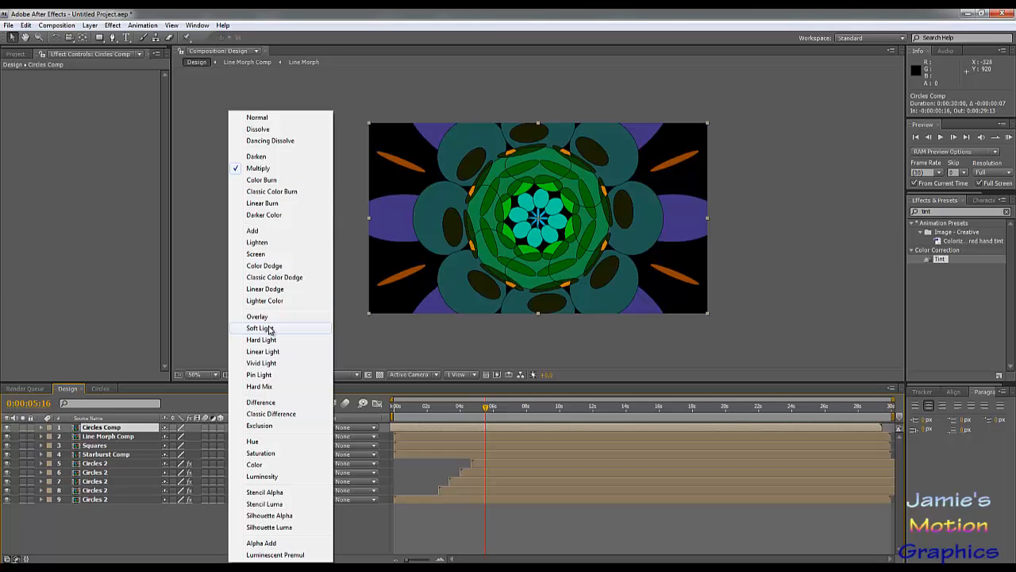
pyautogui.click(269, 402)
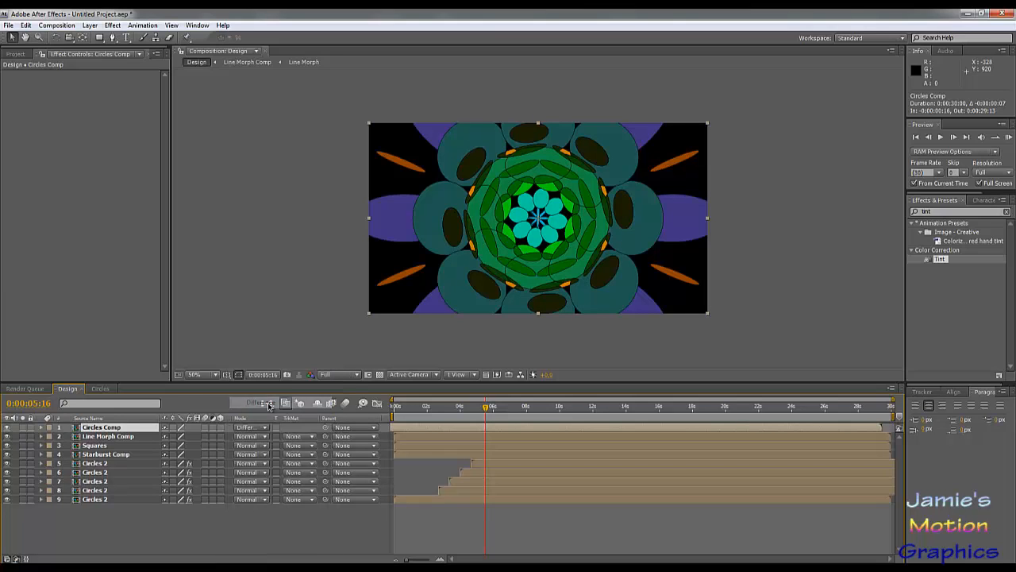
# Scrub through the Design animation and play a RAM preview of the blended circles from 0:00:04:26.
pyautogui.click(442, 408)
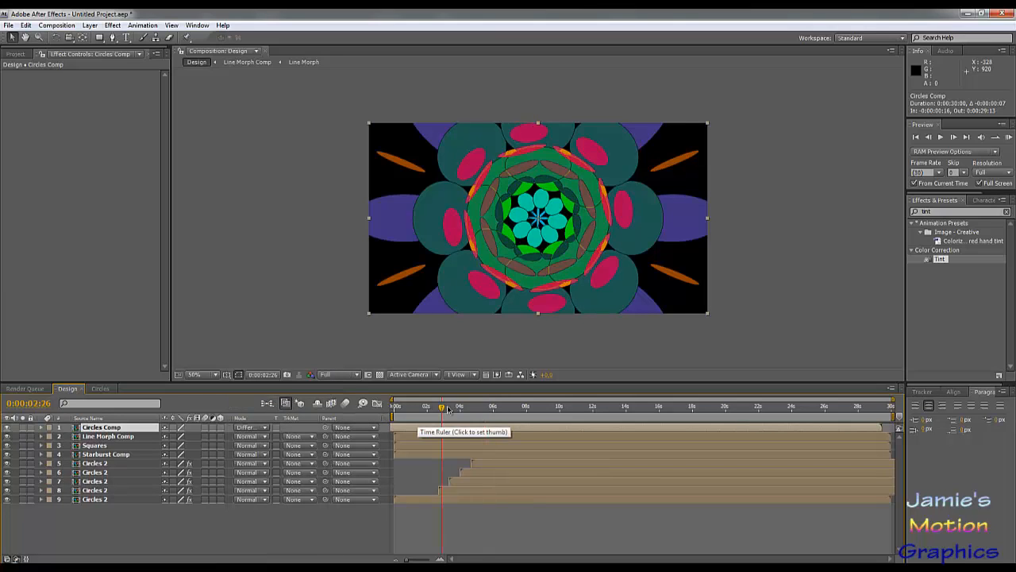
pyautogui.moveTo(448, 408); pyautogui.dragTo(475, 420)
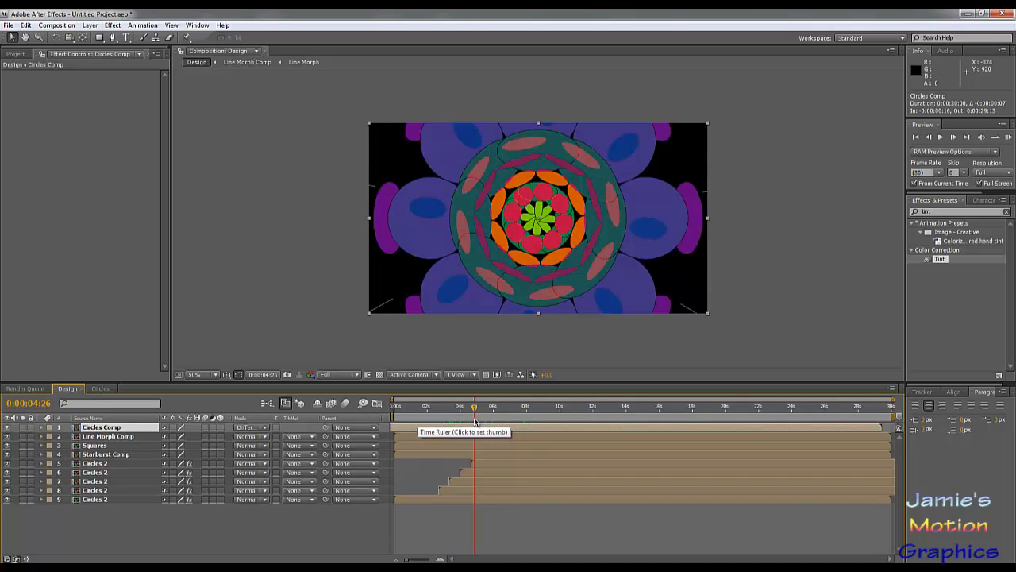
pyautogui.press('KP_0')
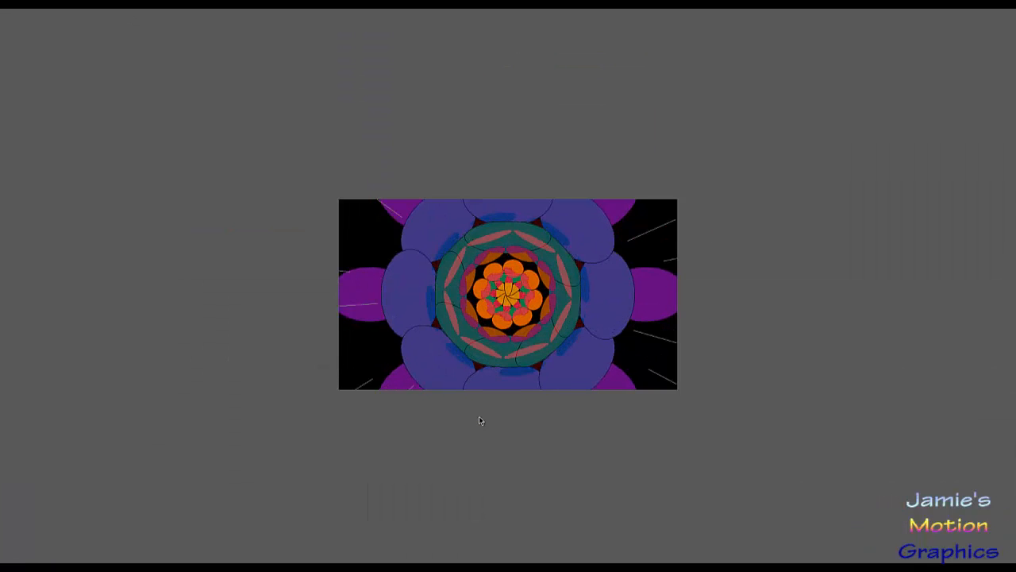
pyautogui.press('.')
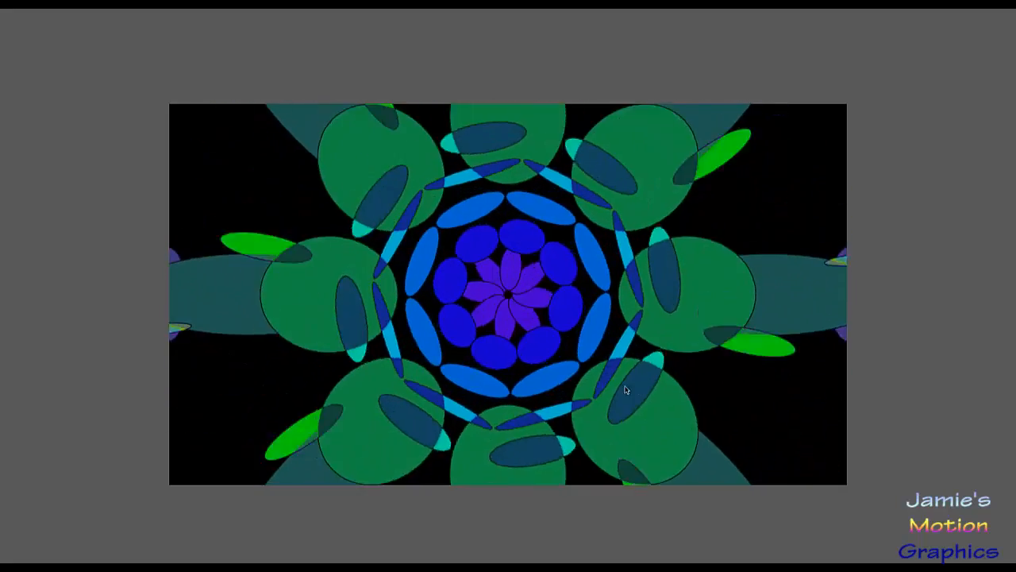
pyautogui.press('space')
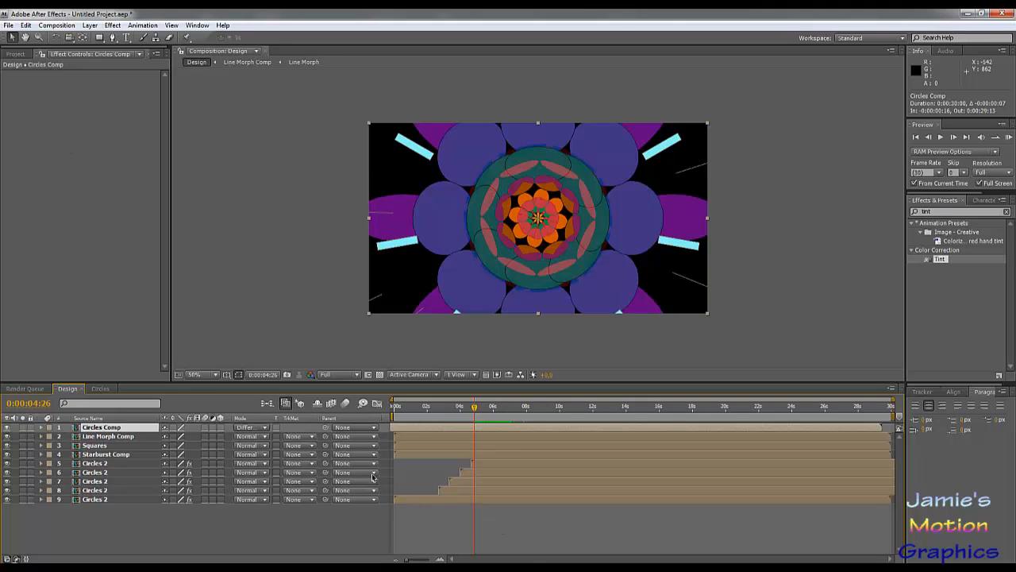
# Add the Starburst 2 composition to the Design composition as its uppermost layer.
pyautogui.click(16, 54)
pyautogui.click(51, 277)
pyautogui.click(42, 260)
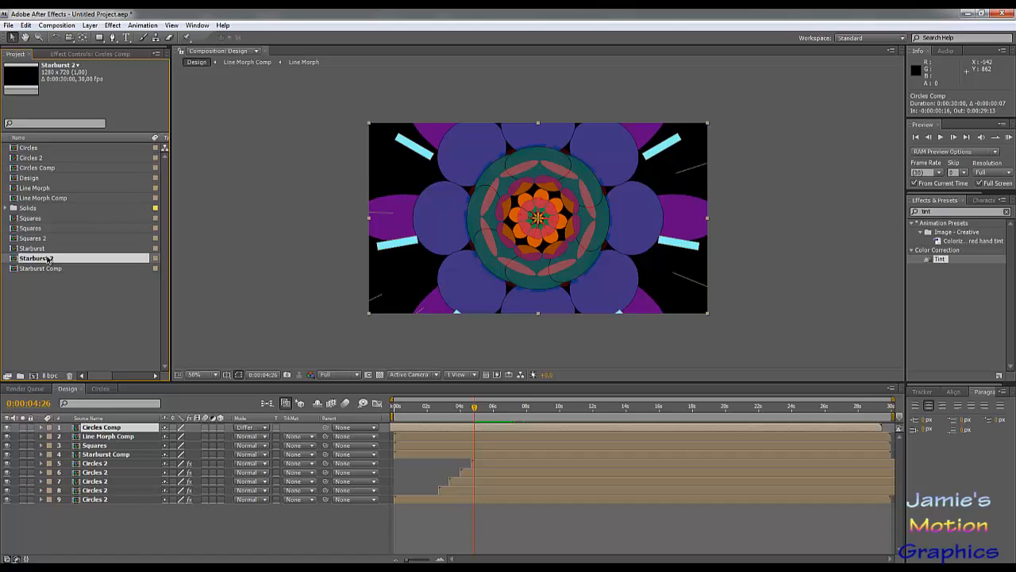
pyautogui.doubleClick(38, 251)
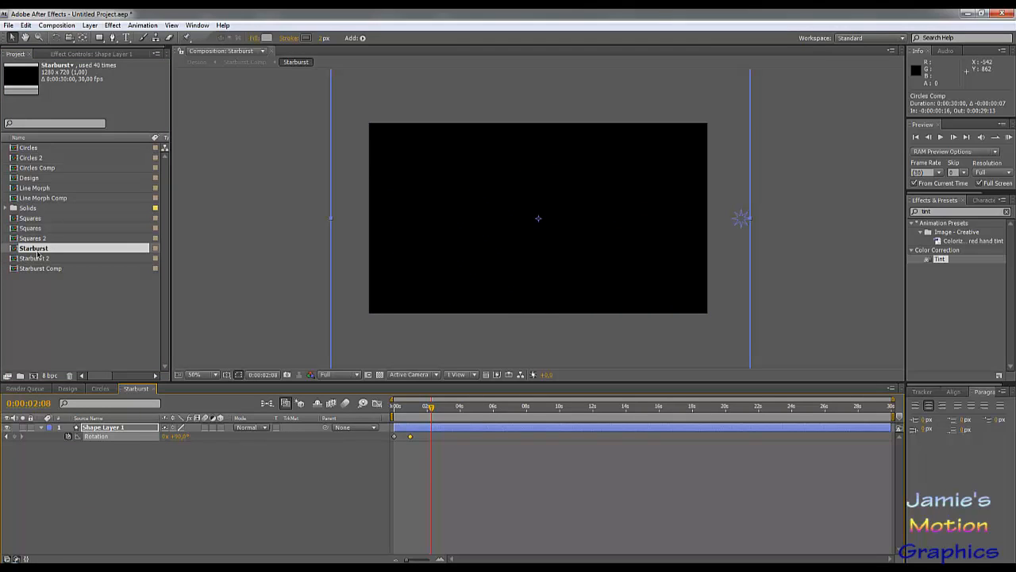
pyautogui.click(34, 260)
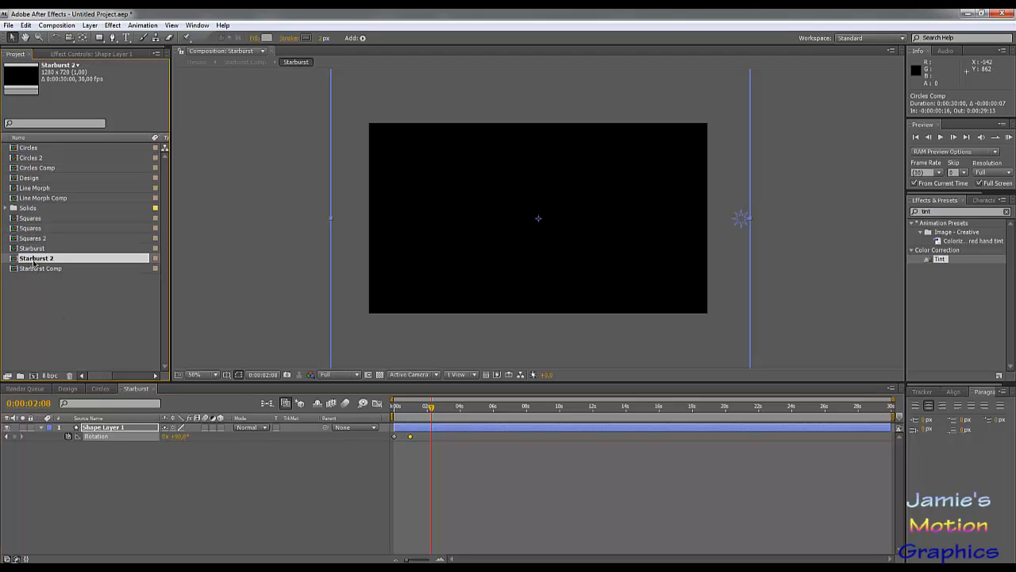
pyautogui.click(96, 389)
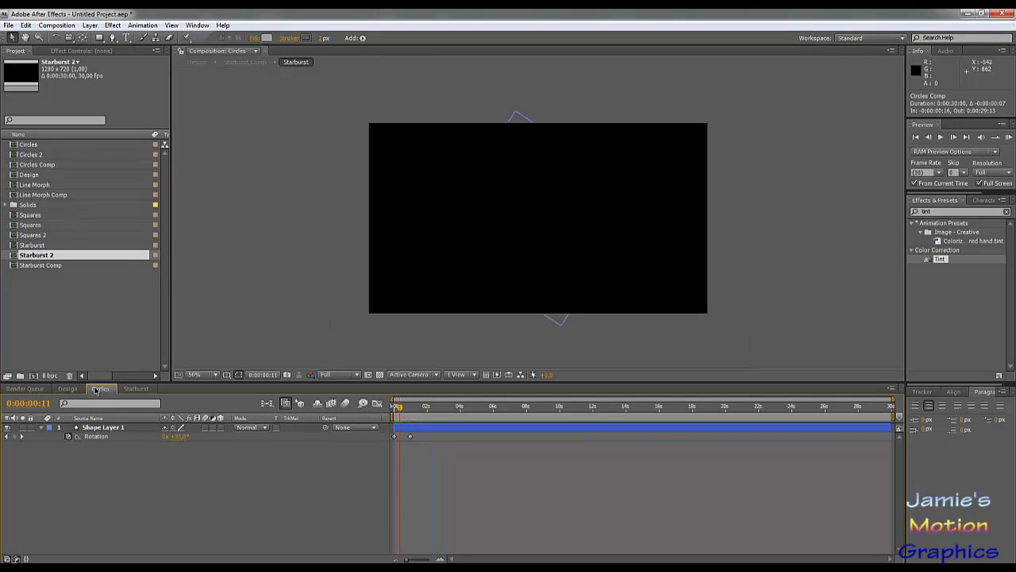
pyautogui.click(71, 389)
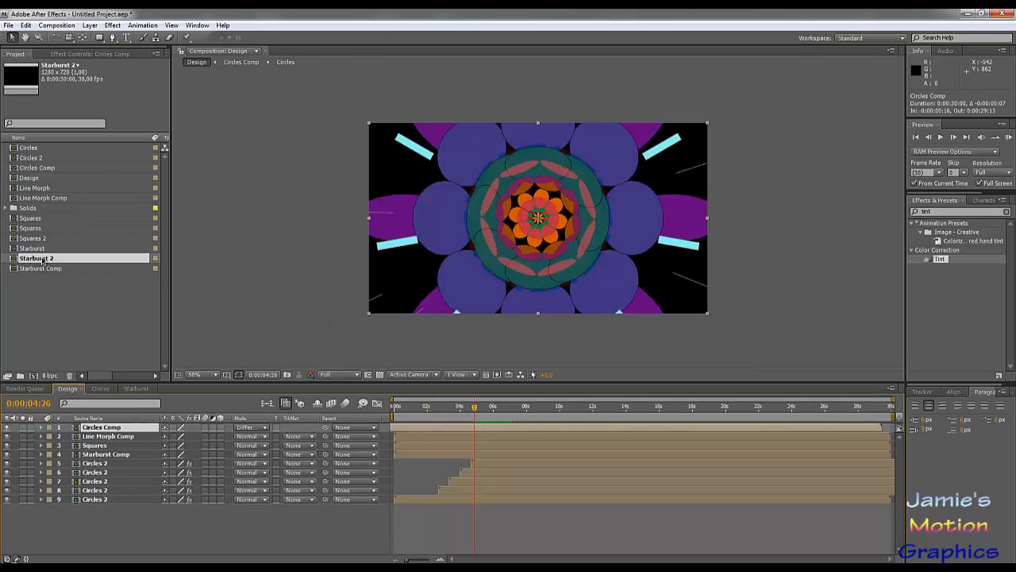
pyautogui.moveTo(42, 260); pyautogui.dragTo(114, 429)
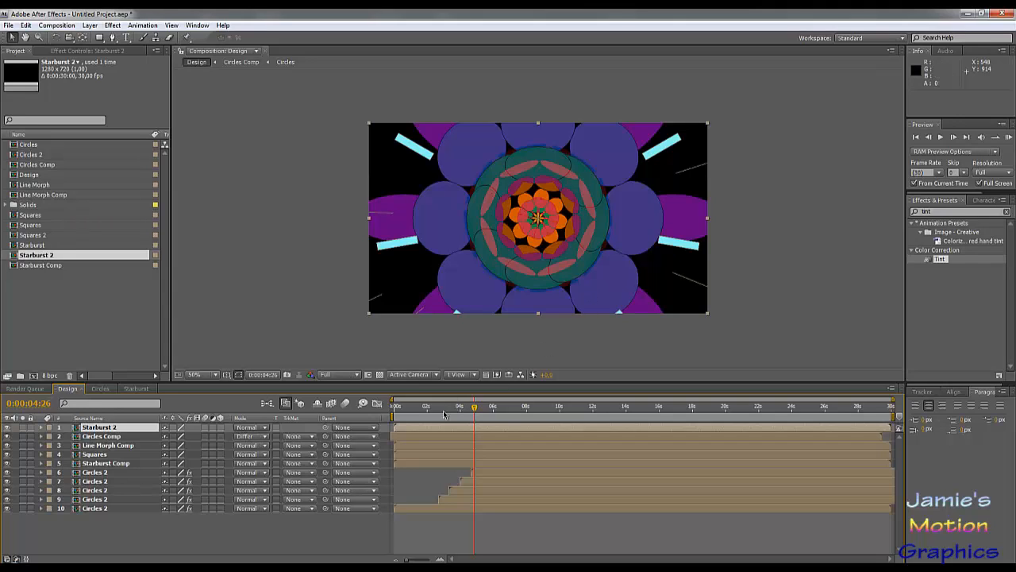
# Set the blending mode of the Circles Comp layer to Normal.
pyautogui.moveTo(443, 413); pyautogui.dragTo(488, 427)
pyautogui.click(265, 442)
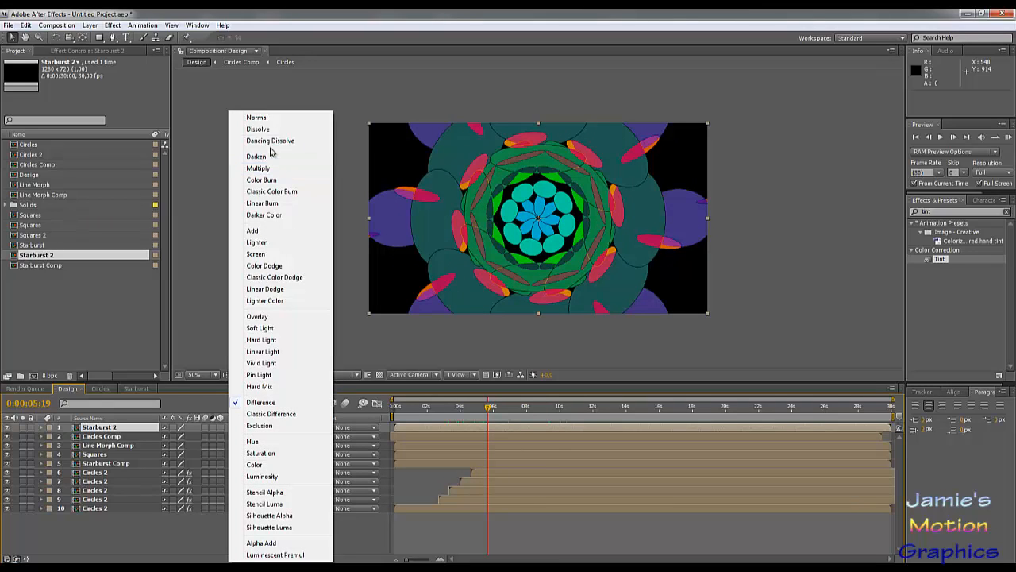
pyautogui.click(258, 117)
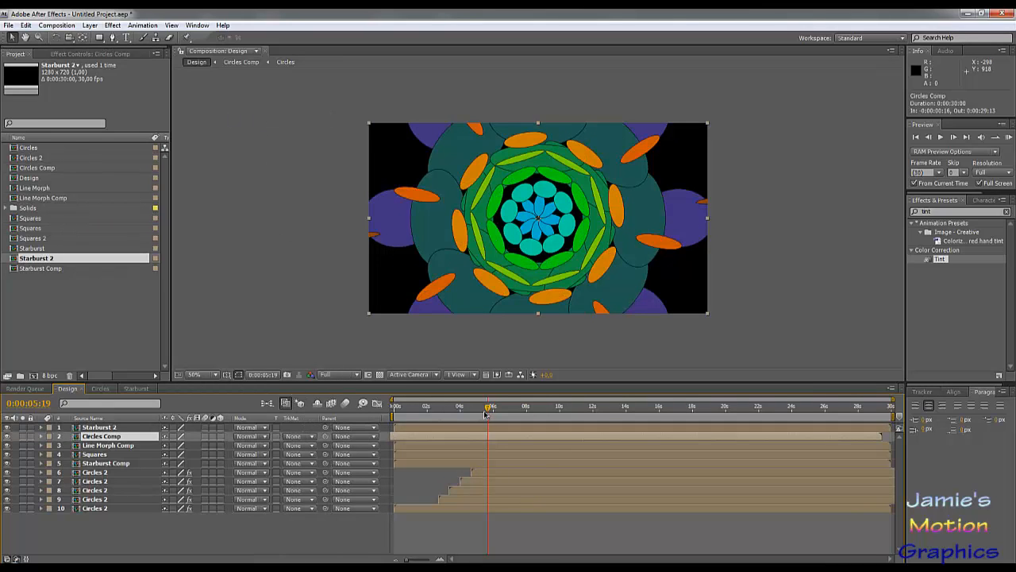
# Shift the Starburst 2 layer to start at about 0:00:06:23 and duplicate it twelve times.
pyautogui.moveTo(489, 410); pyautogui.dragTo(508, 416)
pyautogui.moveTo(423, 431); pyautogui.dragTo(537, 431)
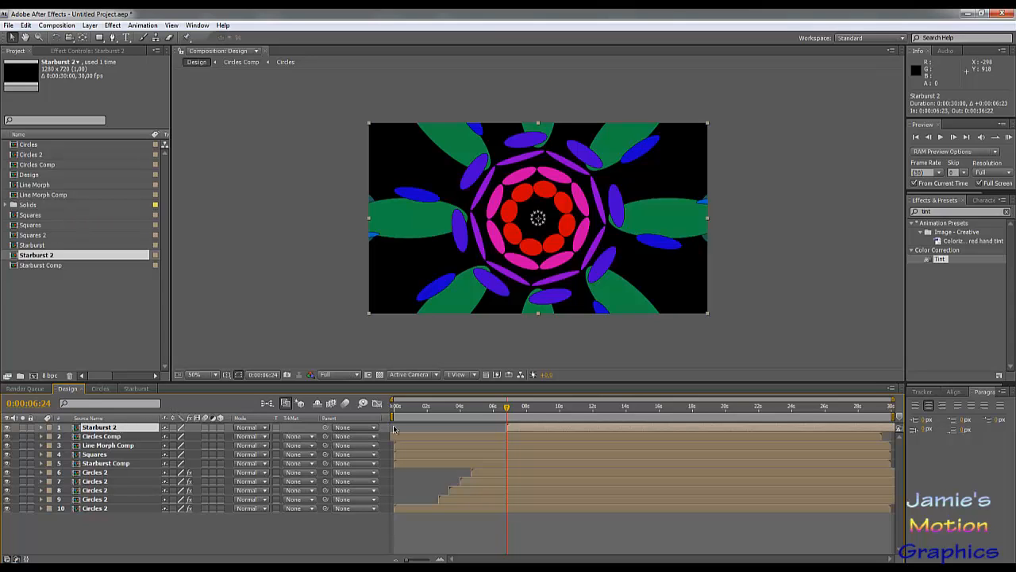
pyautogui.hotkey('ctrl', 'd')
pyautogui.hotkey('ctrl', 'd')
pyautogui.hotkey('ctrl', 'd')
pyautogui.hotkey('ctrl', 'd')
pyautogui.hotkey('ctrl', 'd')
pyautogui.hotkey('ctrl', 'd')
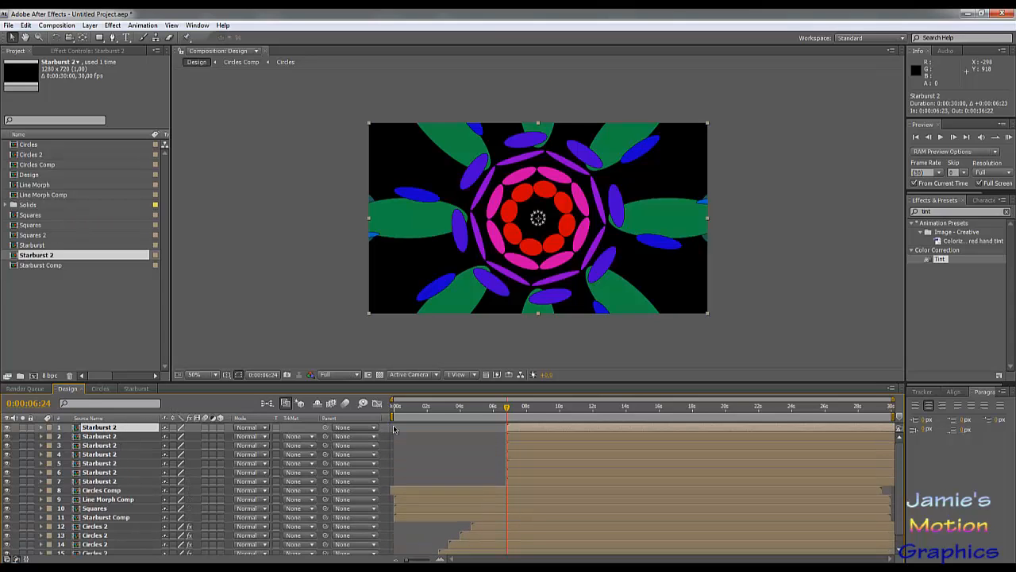
pyautogui.hotkey('ctrl', 'd')
pyautogui.hotkey('ctrl', 'd')
pyautogui.hotkey('ctrl', 'd')
pyautogui.hotkey('ctrl', 'd')
pyautogui.hotkey('ctrl', 'd')
pyautogui.hotkey('ctrl', 'd')
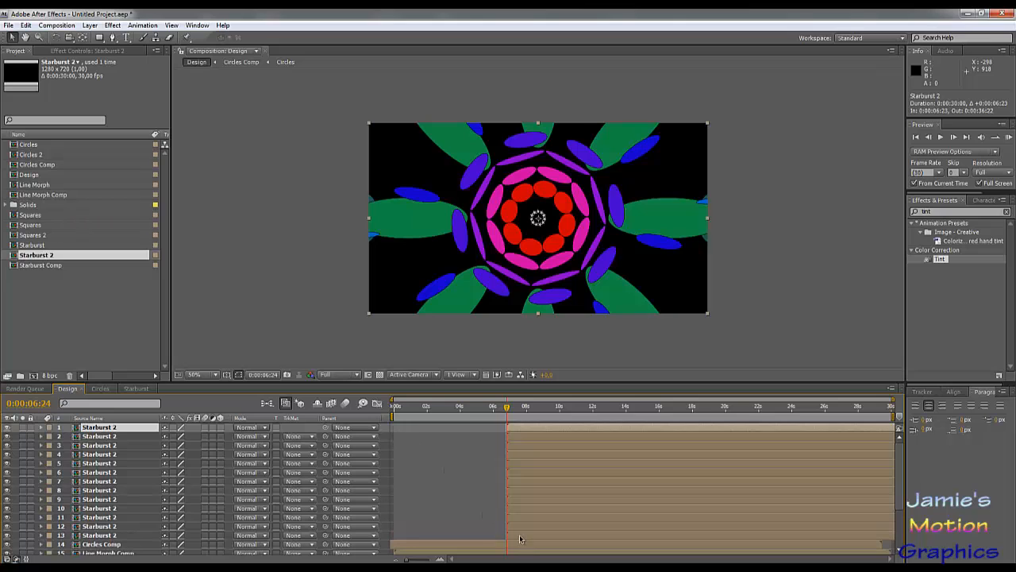
# Stagger all thirteen Starburst 2 layers with Sequence Layers, using Overlap with the transition off, and preview the burst up to 0:00:07:16.
pyautogui.keyDown('shift'); pyautogui.click(520, 536); pyautogui.keyUp('shift')
pyautogui.rightClick(520, 539)
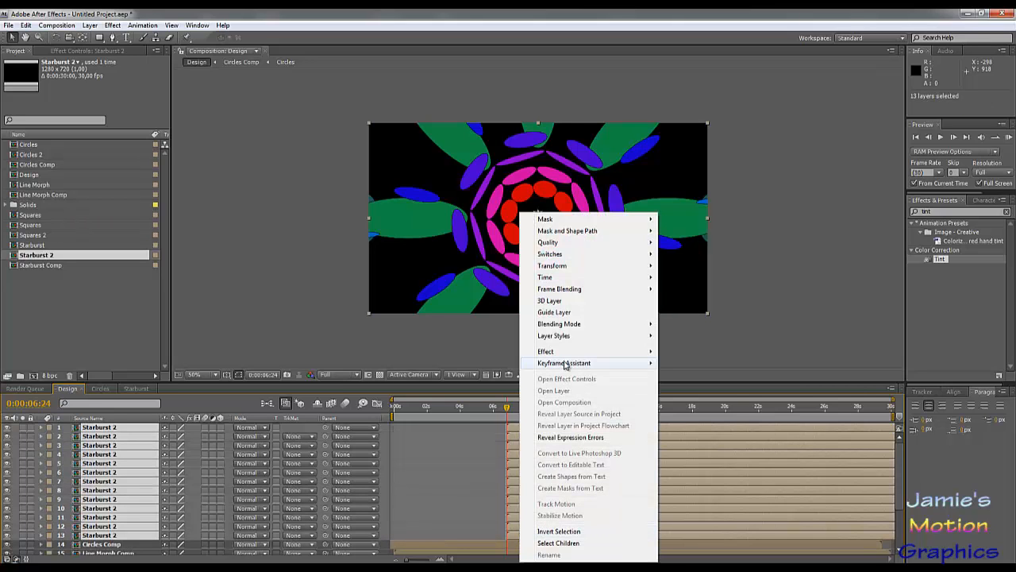
pyautogui.moveTo(578, 369)
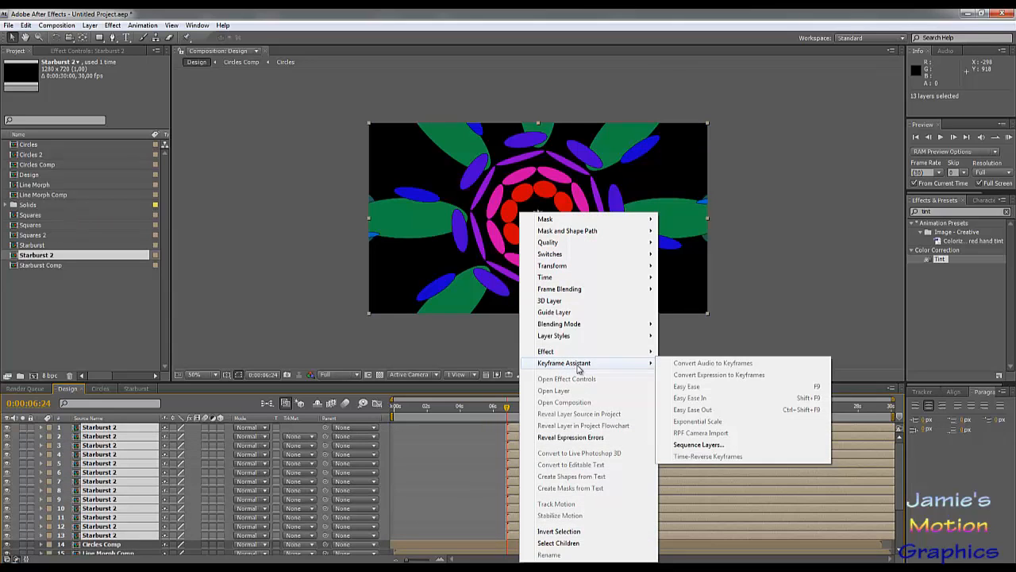
pyautogui.click(699, 444)
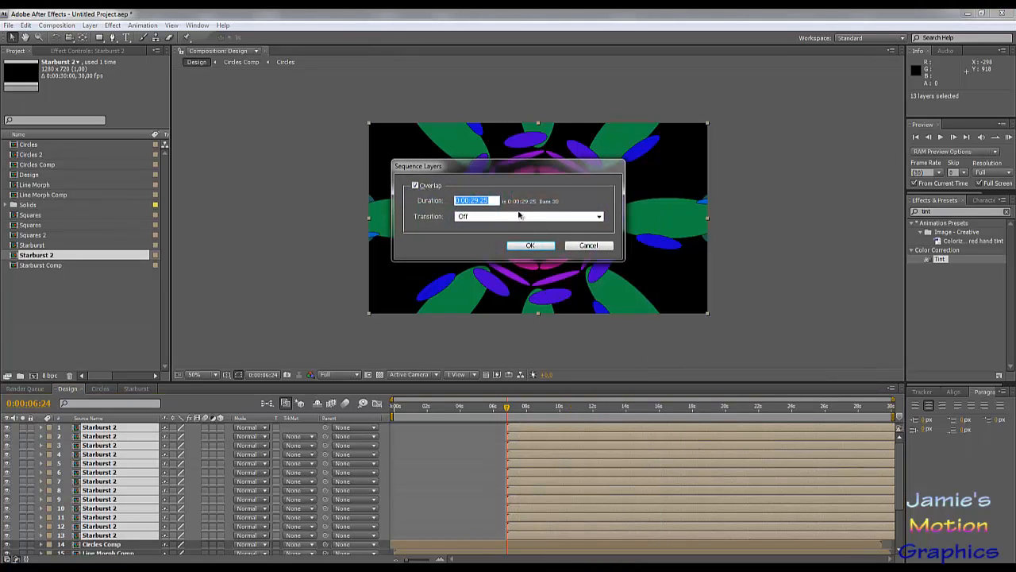
pyautogui.moveTo(485, 199); pyautogui.dragTo(579, 197)
pyautogui.click(512, 246)
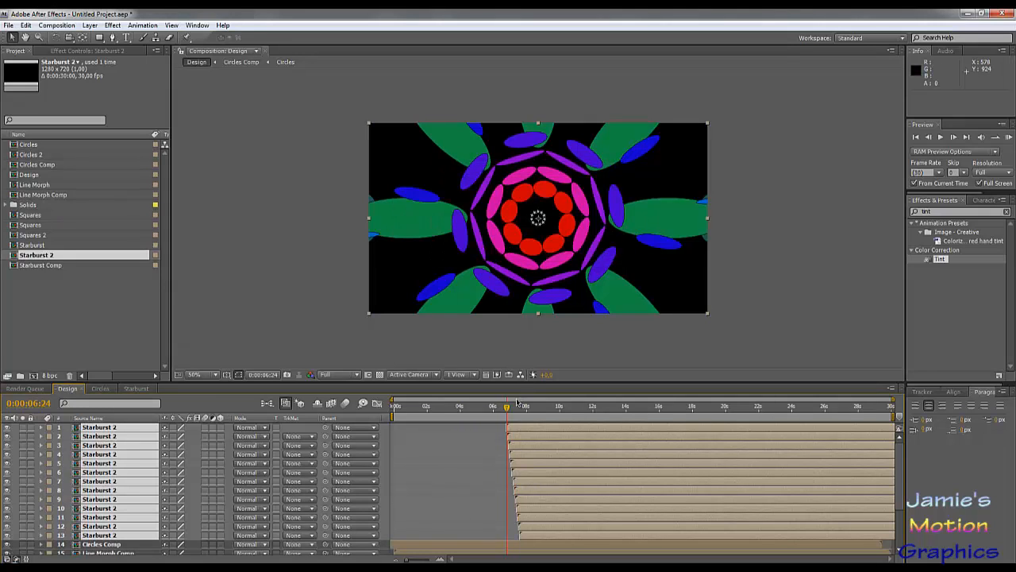
pyautogui.moveTo(512, 410); pyautogui.dragTo(519, 411)
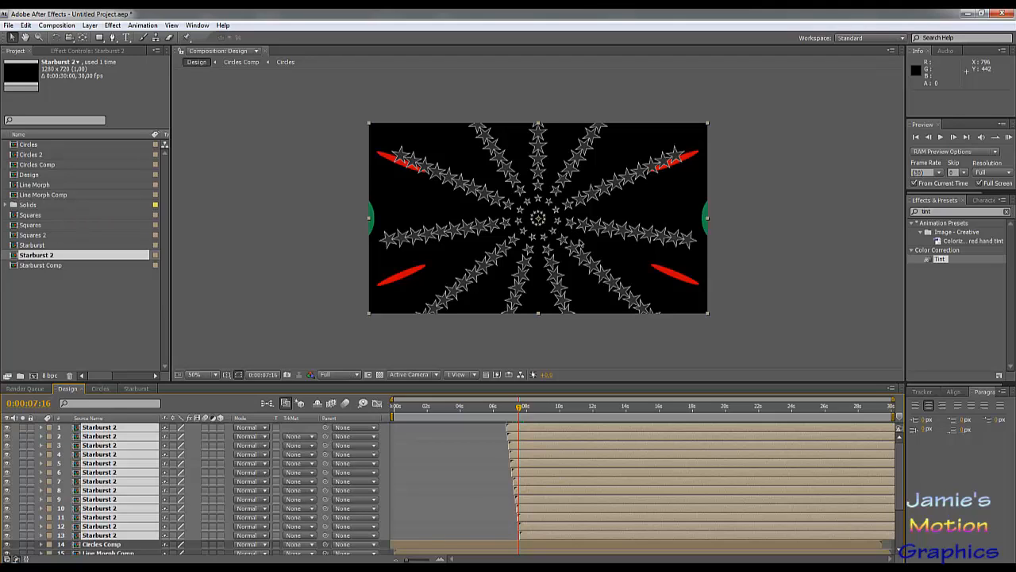
# Open the Starburst 2 composition and add a rotation keyframe to Shape Layer 1 at 0:00:00:00.
pyautogui.doubleClick(99, 435)
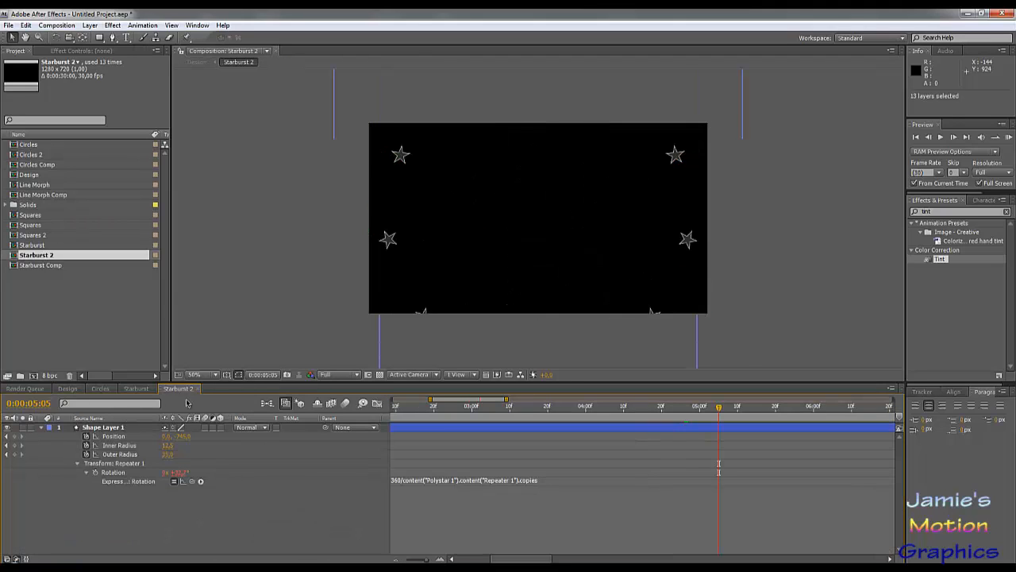
pyautogui.click(109, 429)
pyautogui.press('r')
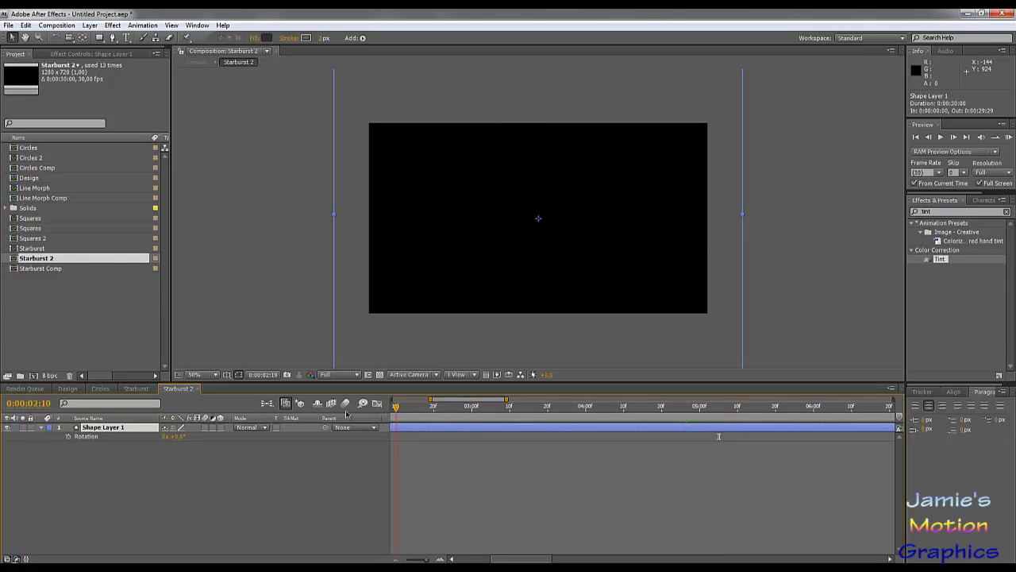
pyautogui.press('Home')
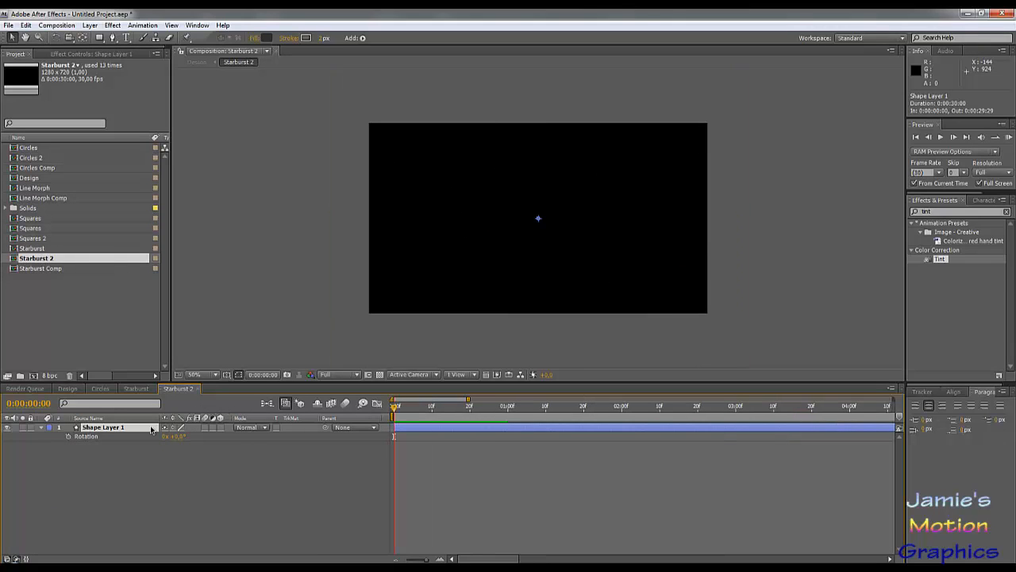
pyautogui.click(68, 436)
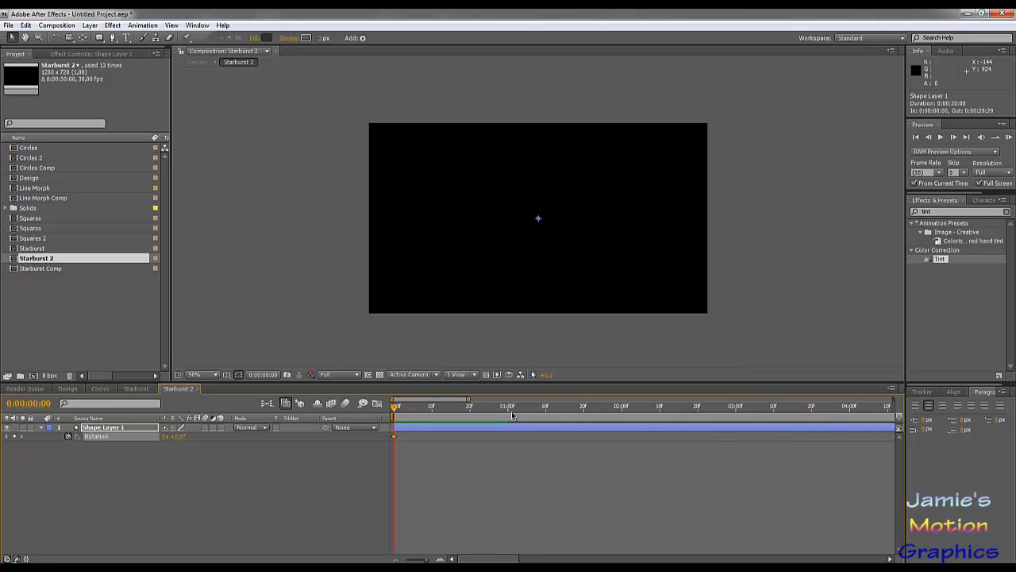
# Add a rotation keyframe of -90° to Shape Layer 1 at 0:00:01:00.
pyautogui.moveTo(512, 416)
pyautogui.mouseDown()
pyautogui.moveTo(545, 415)
pyautogui.moveTo(508, 419)
pyautogui.mouseUp()
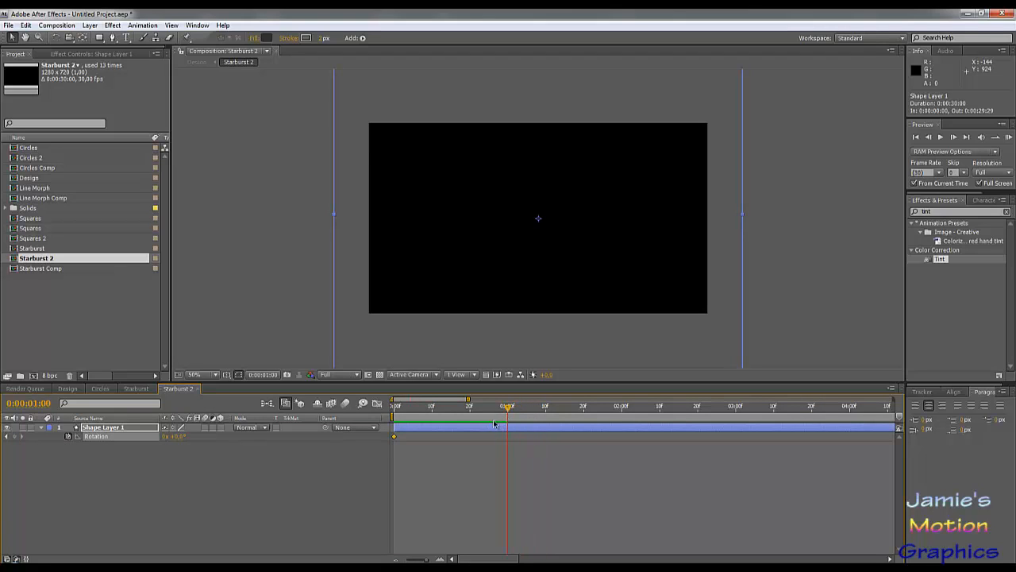
pyautogui.click(175, 436)
pyautogui.press('Return')
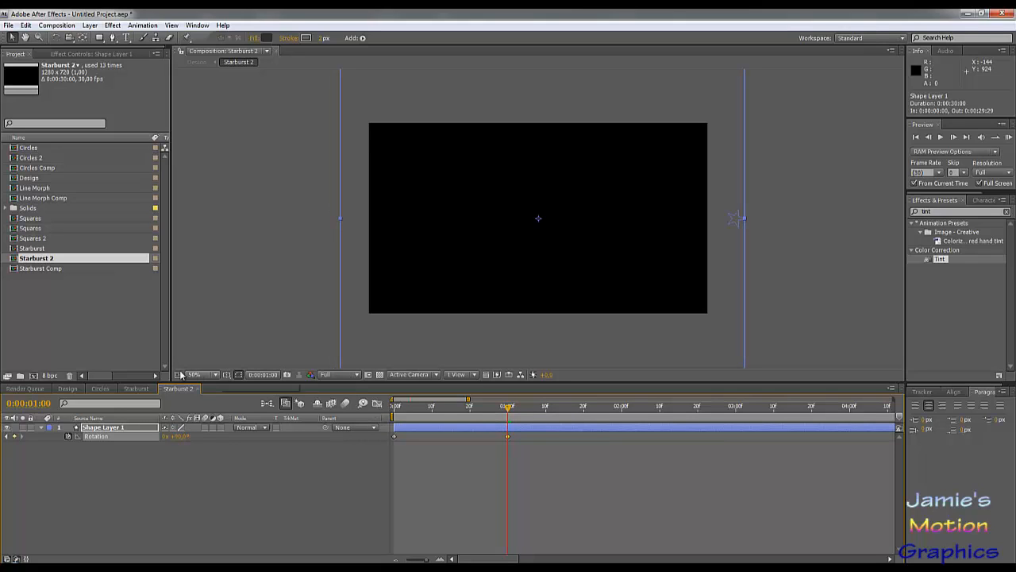
pyautogui.click(175, 435)
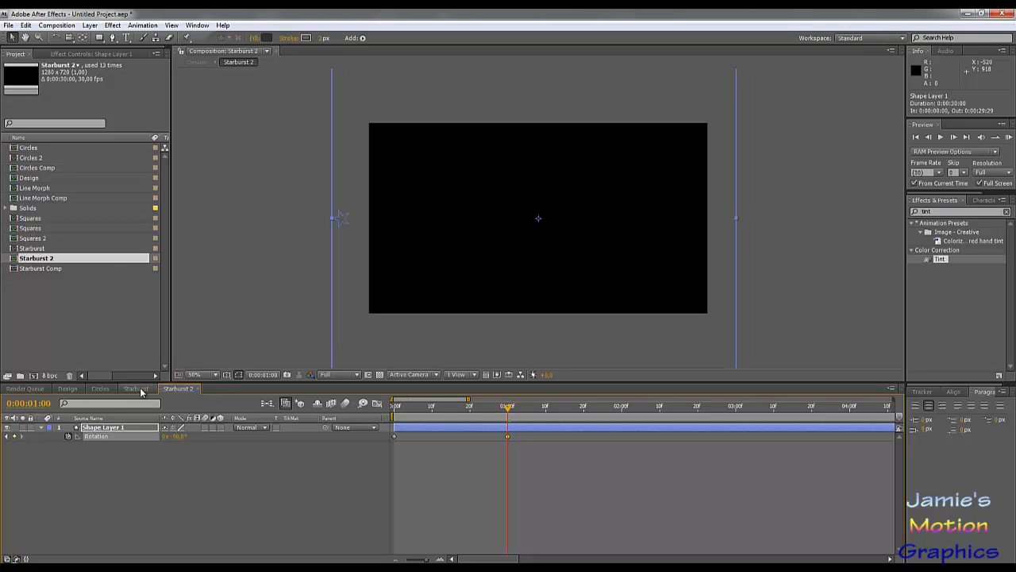
# Close the Circles and Starburst timelines, return to the Design composition and preview the star swirl up to 0:00:07:19.
pyautogui.click(136, 388)
pyautogui.click(100, 389)
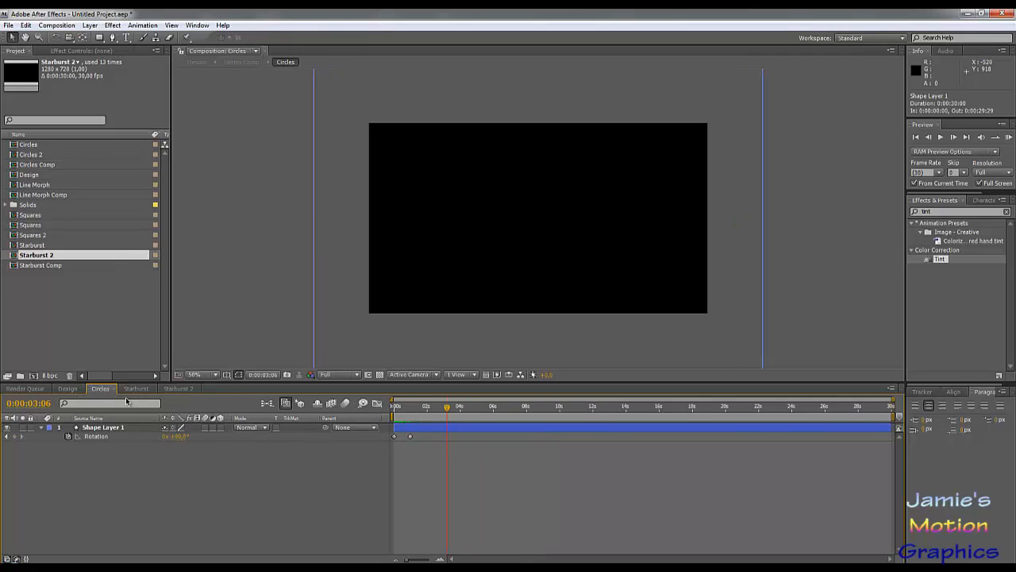
pyautogui.click(156, 388)
pyautogui.click(114, 389)
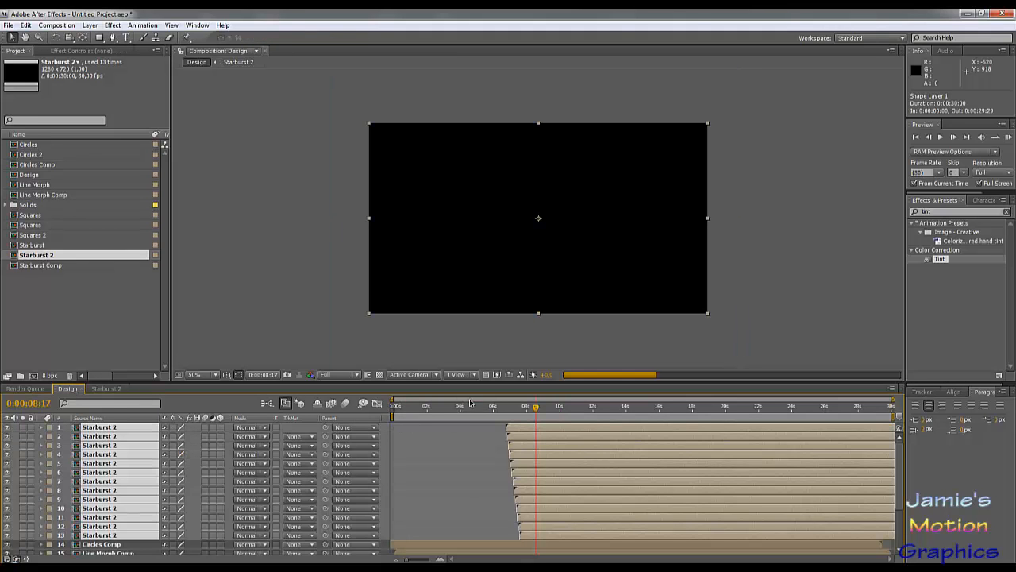
pyautogui.moveTo(504, 405)
pyautogui.mouseDown()
pyautogui.moveTo(526, 409)
pyautogui.moveTo(501, 410)
pyautogui.moveTo(521, 418)
pyautogui.mouseUp()
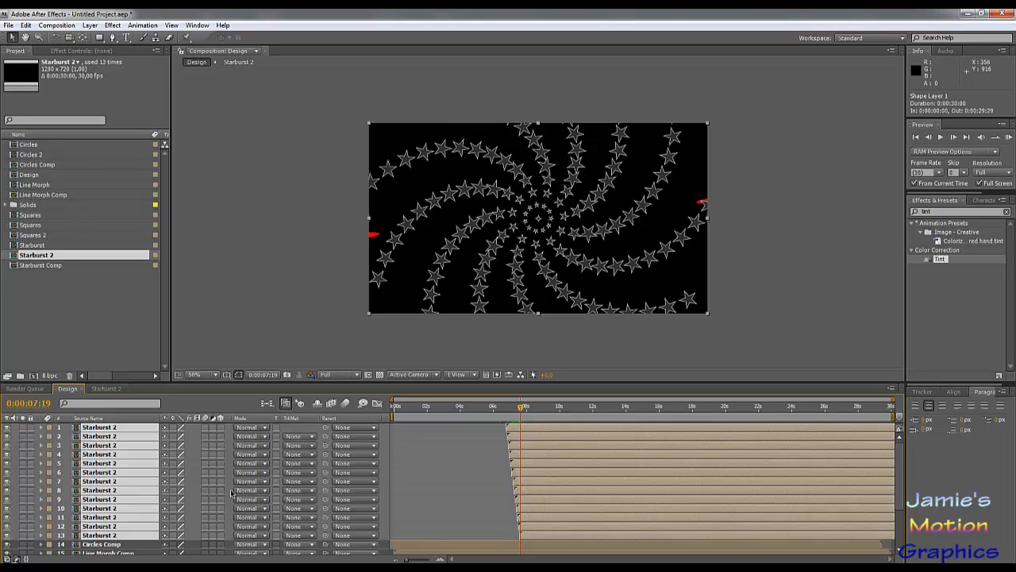
# Pre-compose the thirteen Starburst 2 layers into a new composition named "Starburst 2 Comp", moving all attributes into it.
pyautogui.hotkey('ctrl', 'd')
pyautogui.hotkey('ctrl', 'z')
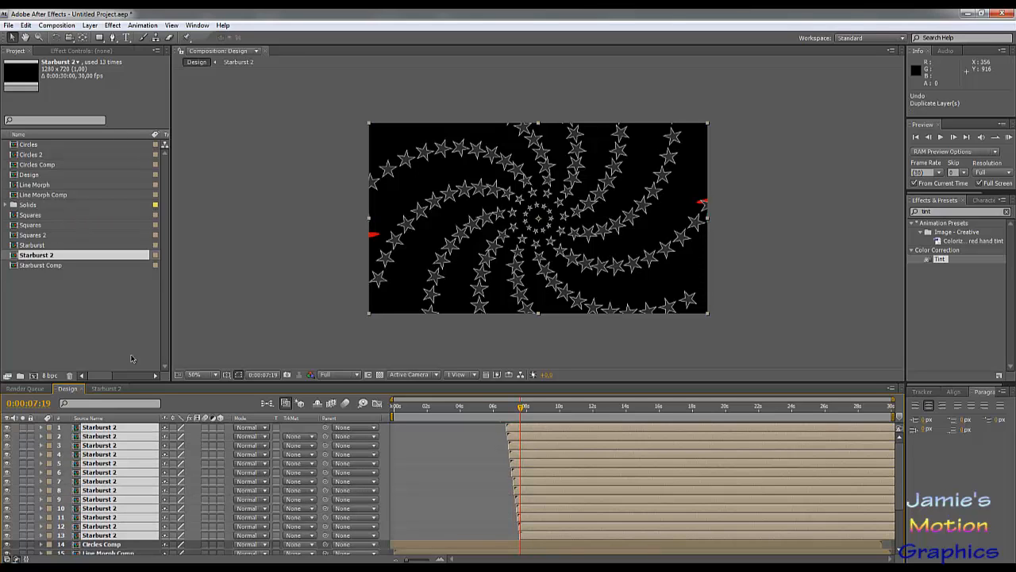
pyautogui.click(69, 26)
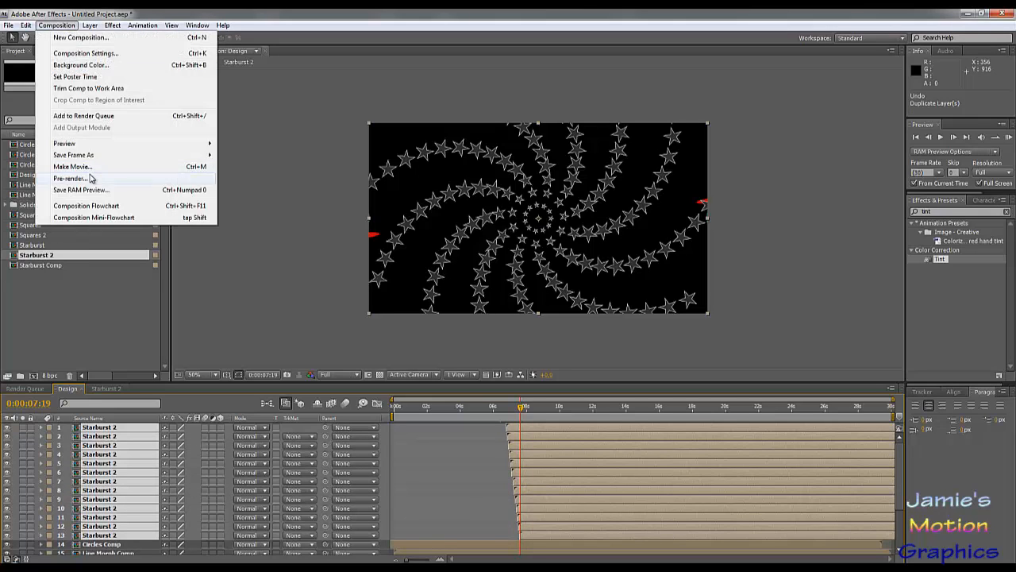
pyautogui.moveTo(91, 27)
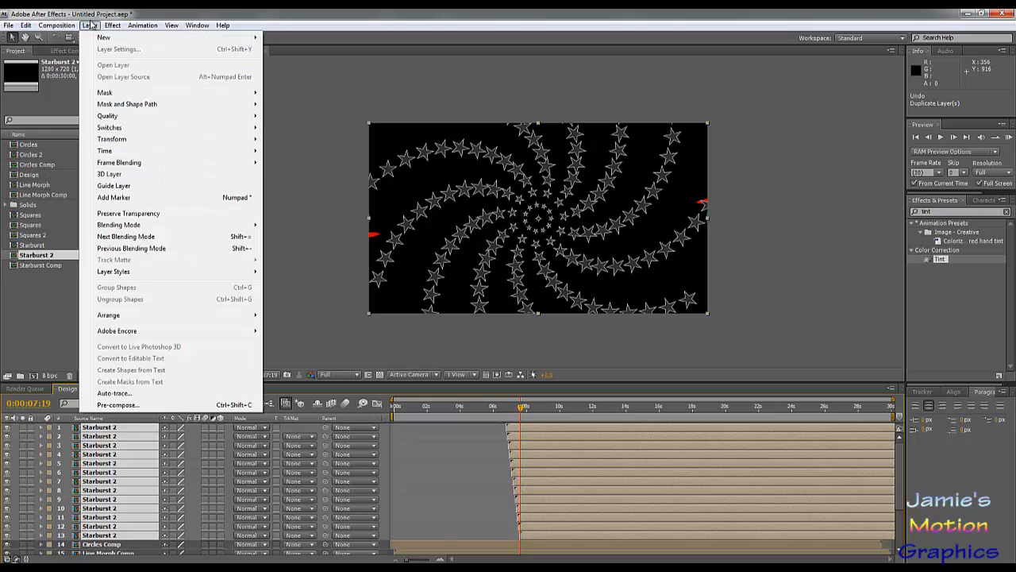
pyautogui.click(111, 405)
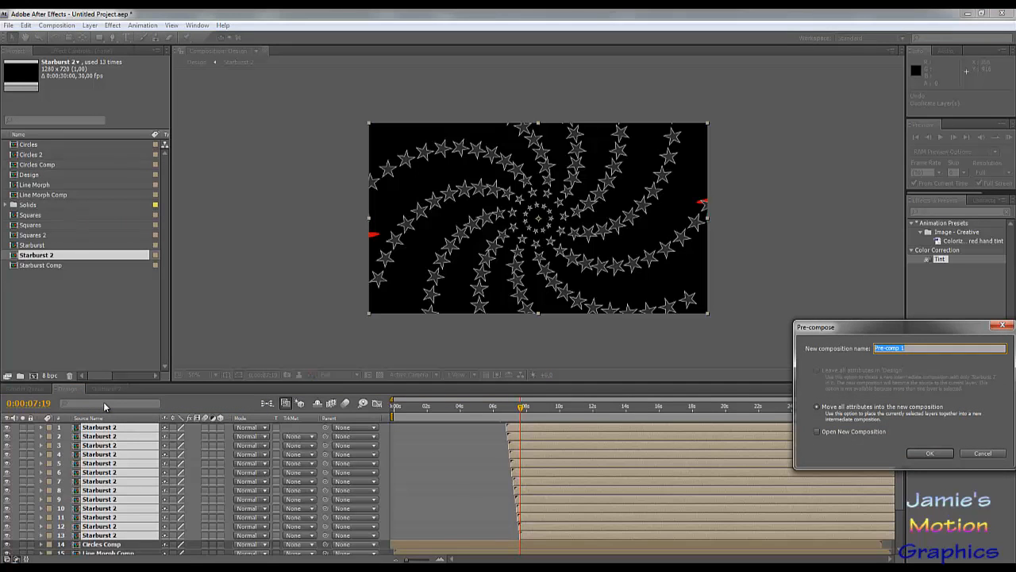
pyautogui.write('Starburst 2 Comp')
pyautogui.press('Return')
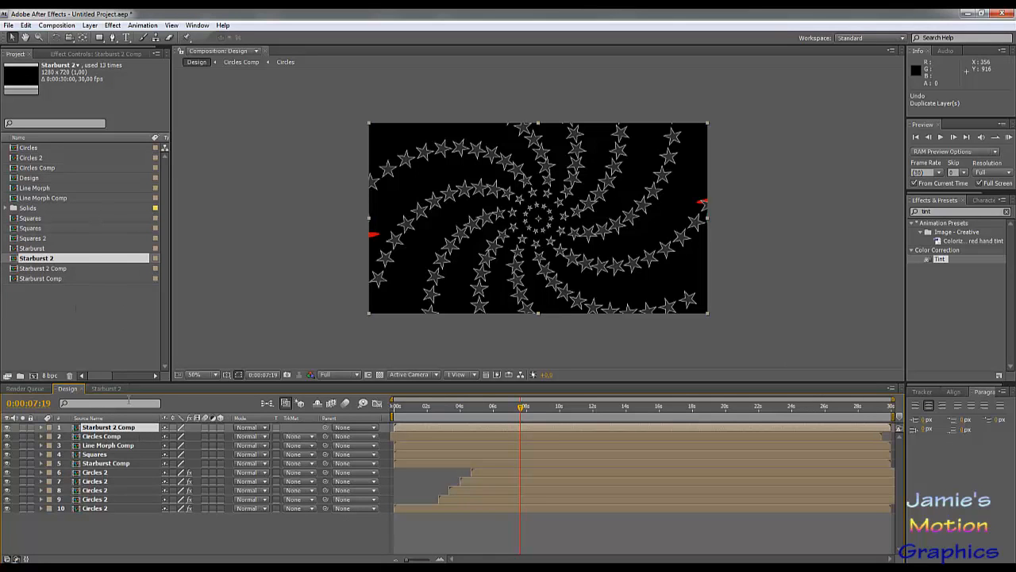
# Duplicate the Starburst 2 Comp layer and rotate the upper copy by about 16°.
pyautogui.hotkey('ctrl', 'd')
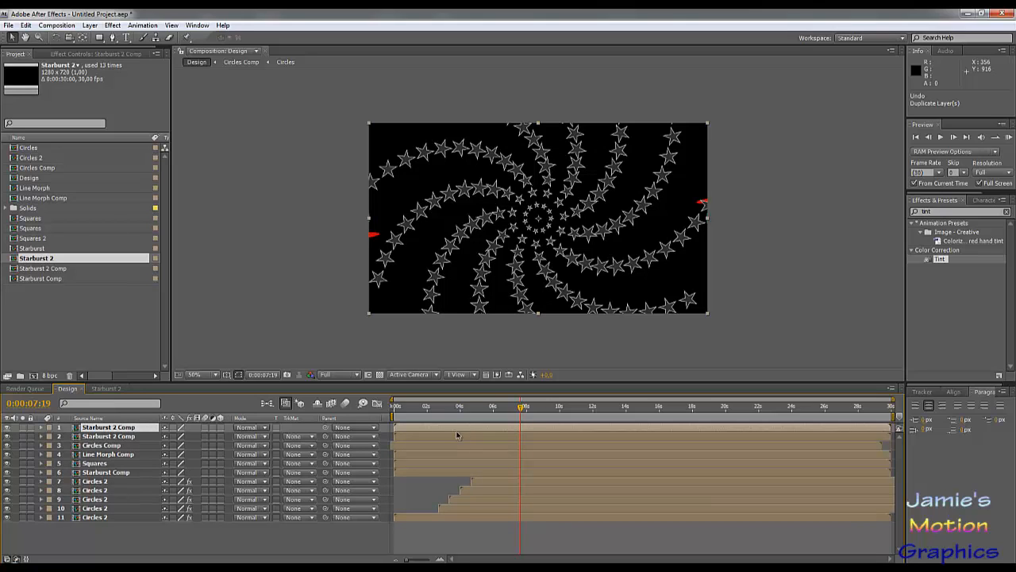
pyautogui.press('r')
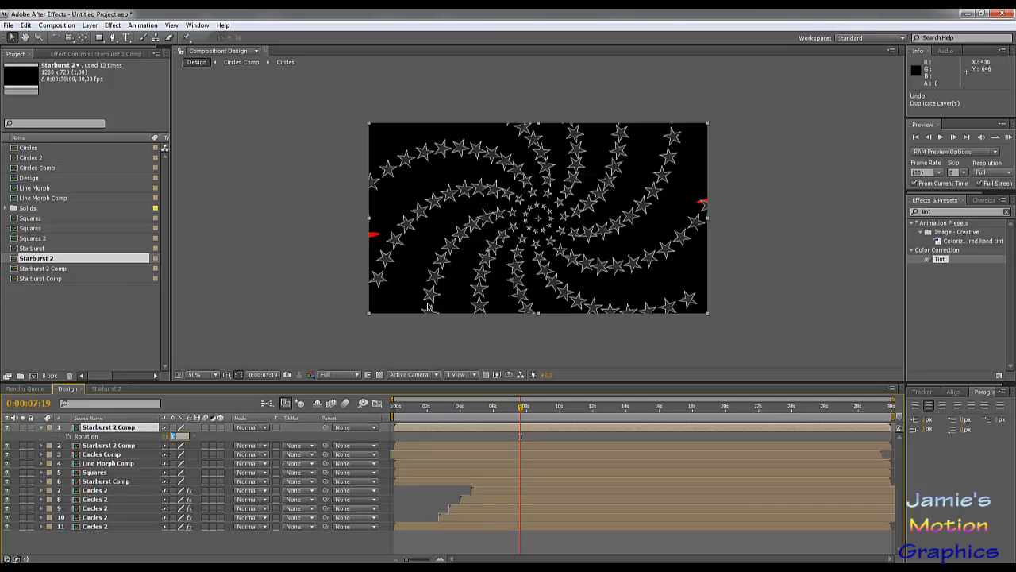
pyautogui.click(213, 438)
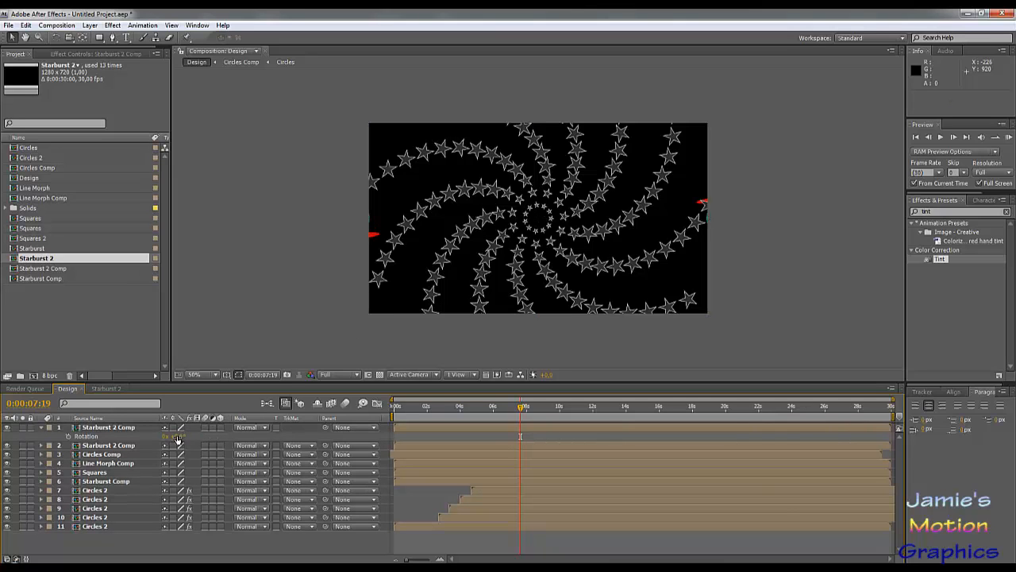
pyautogui.moveTo(178, 435); pyautogui.dragTo(189, 440)
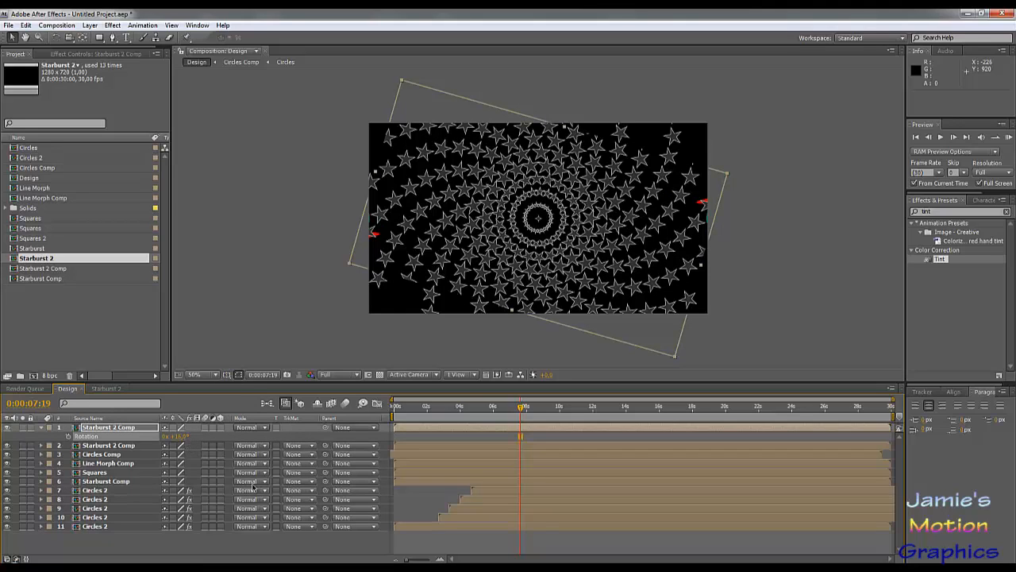
# Deselect the layers and preview the Design animation from 0:00:04:24 to 0:00:06:28.
pyautogui.click(246, 543)
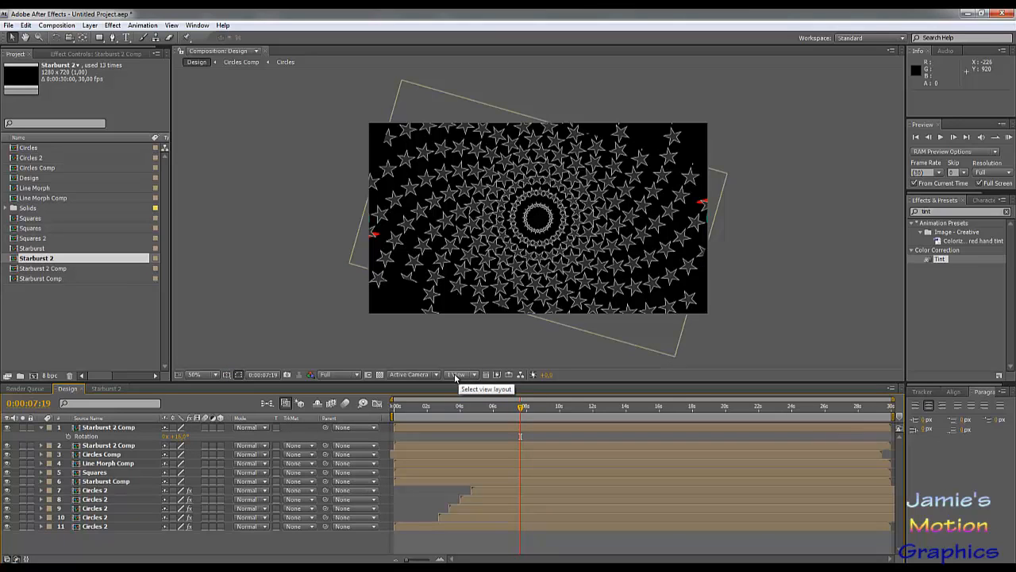
pyautogui.click(476, 413)
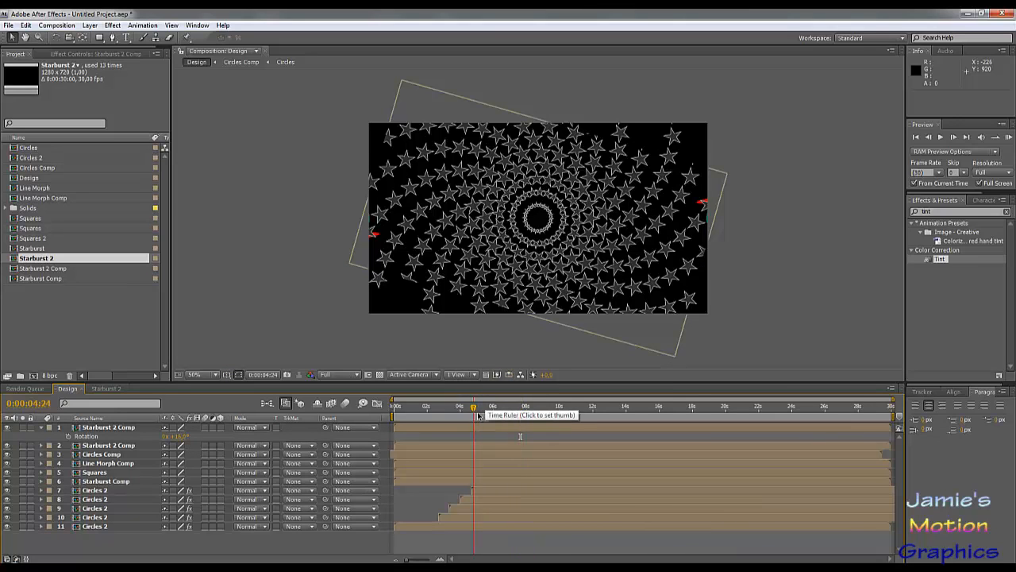
pyautogui.moveTo(479, 415); pyautogui.dragTo(509, 423)
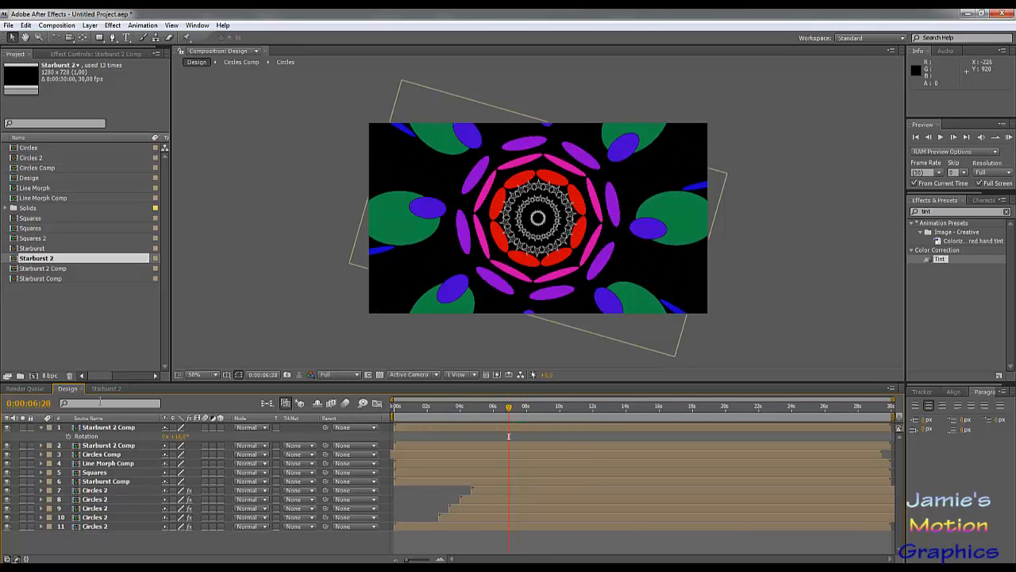
# Find the Curves effect with the search term "curve" and apply it to the lower Starburst 2 Comp layer.
pyautogui.click(115, 428)
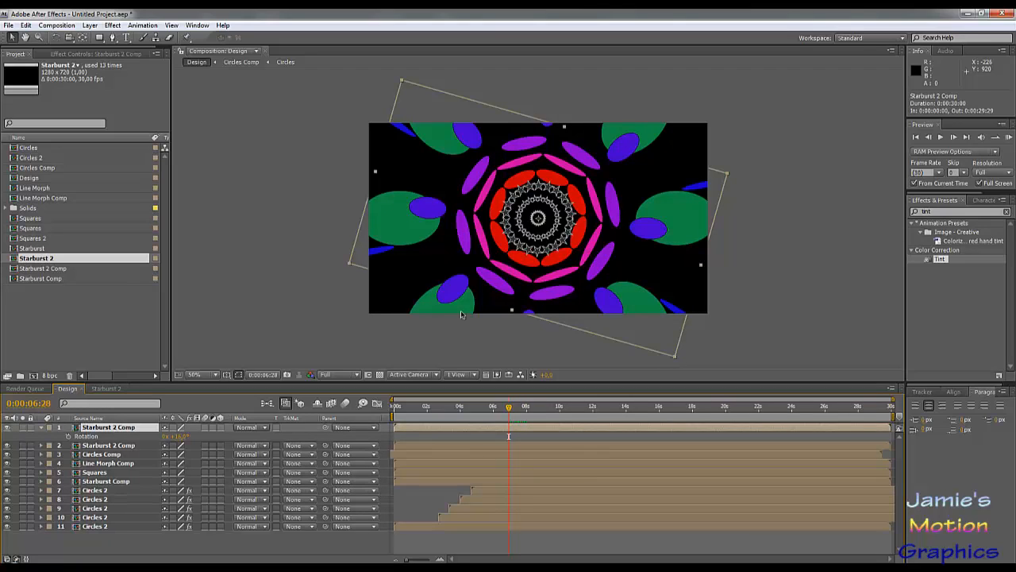
pyautogui.click(942, 262)
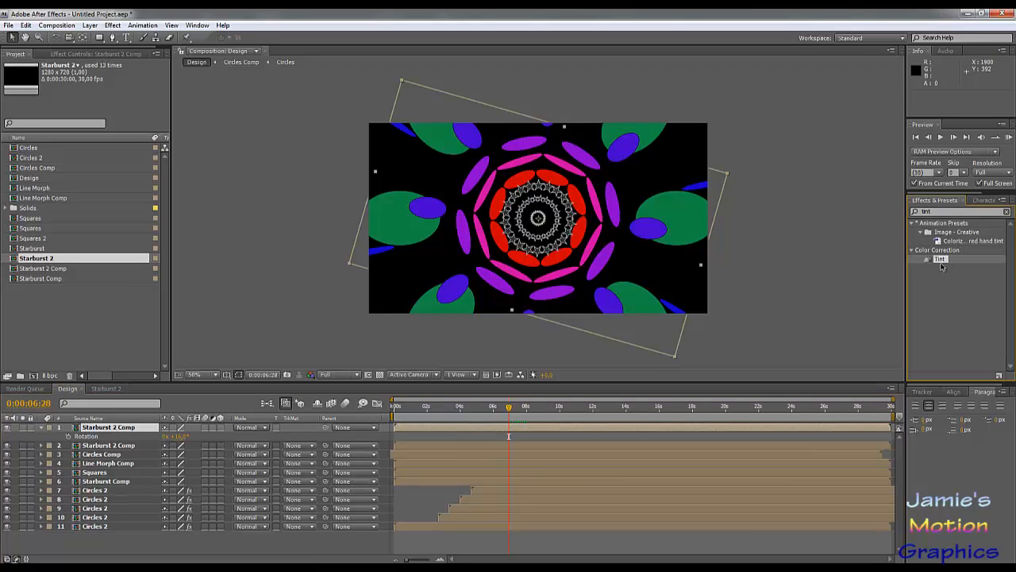
pyautogui.doubleClick(937, 211)
pyautogui.write('curve')
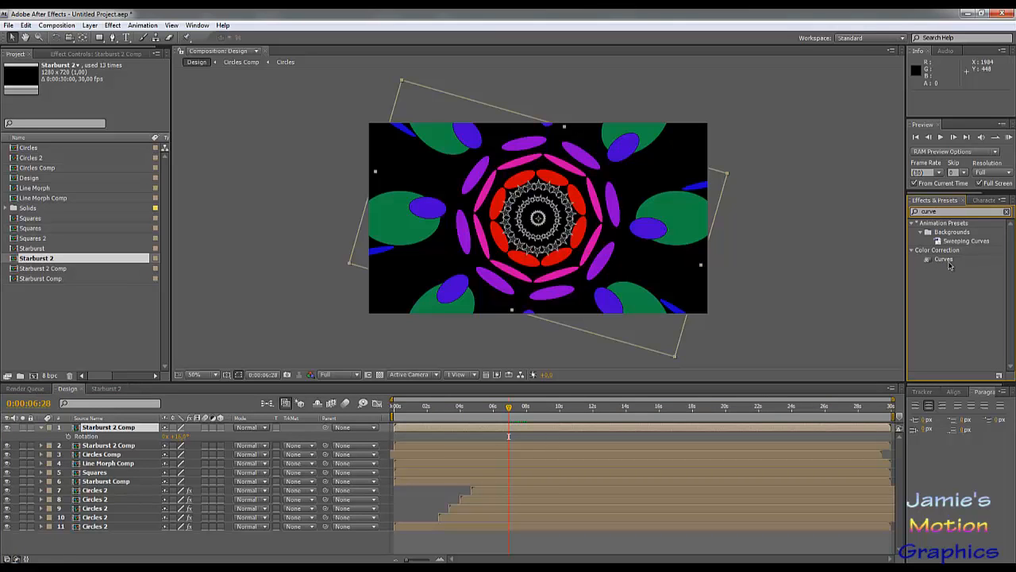
pyautogui.moveTo(950, 265); pyautogui.dragTo(102, 448)
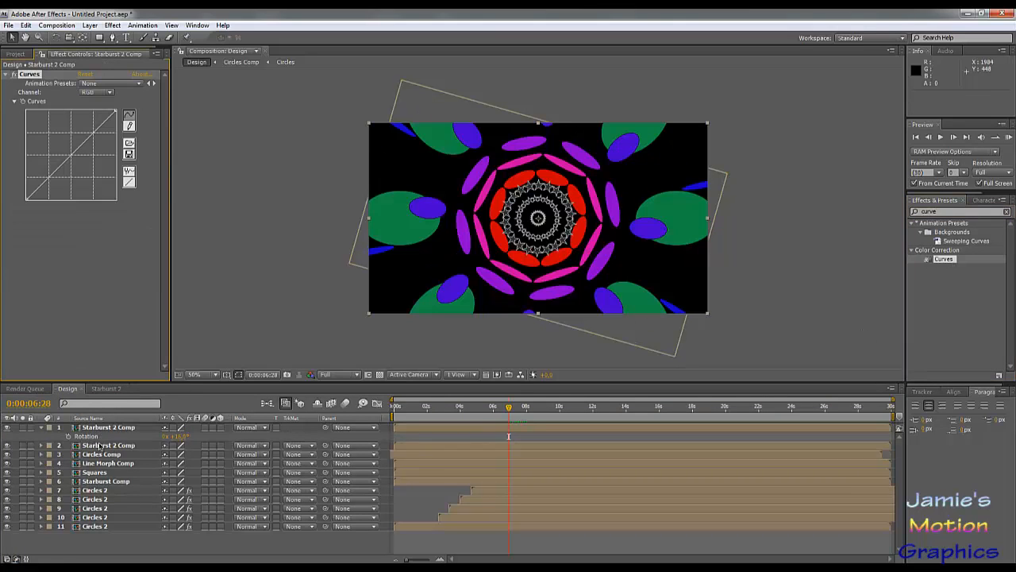
# At 0:00:07:10, shape the Red channel curve of the lower Starburst 2 Comp layer into an S, raising highlights and lowering shadows.
pyautogui.moveTo(527, 413); pyautogui.dragTo(538, 408)
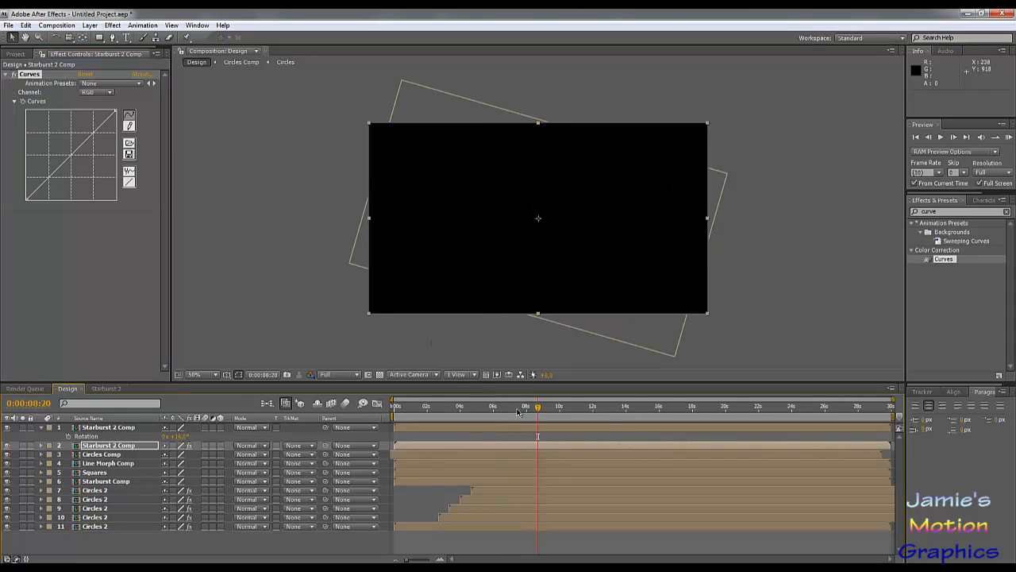
pyautogui.click(517, 411)
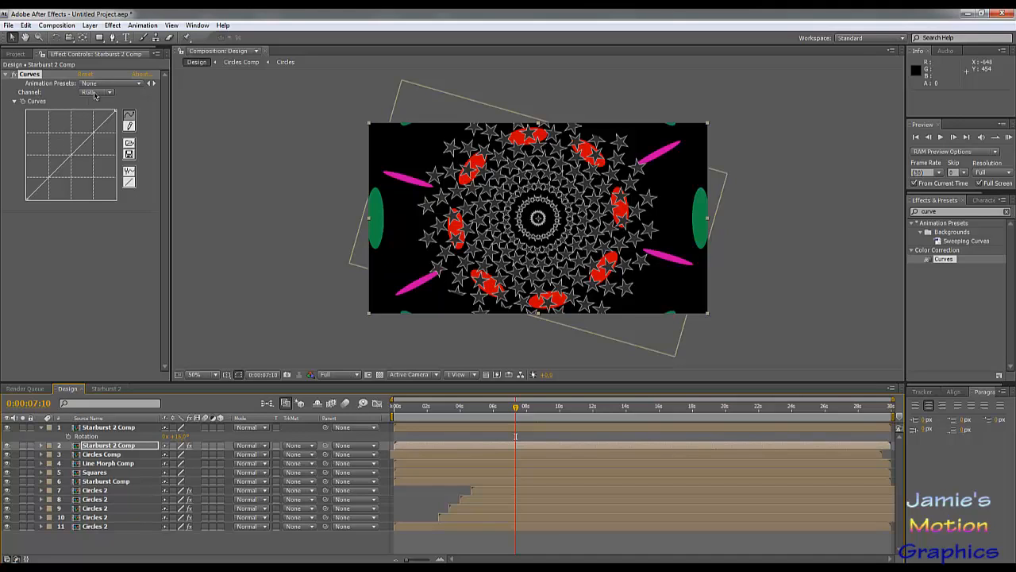
pyautogui.click(94, 93)
pyautogui.click(103, 107)
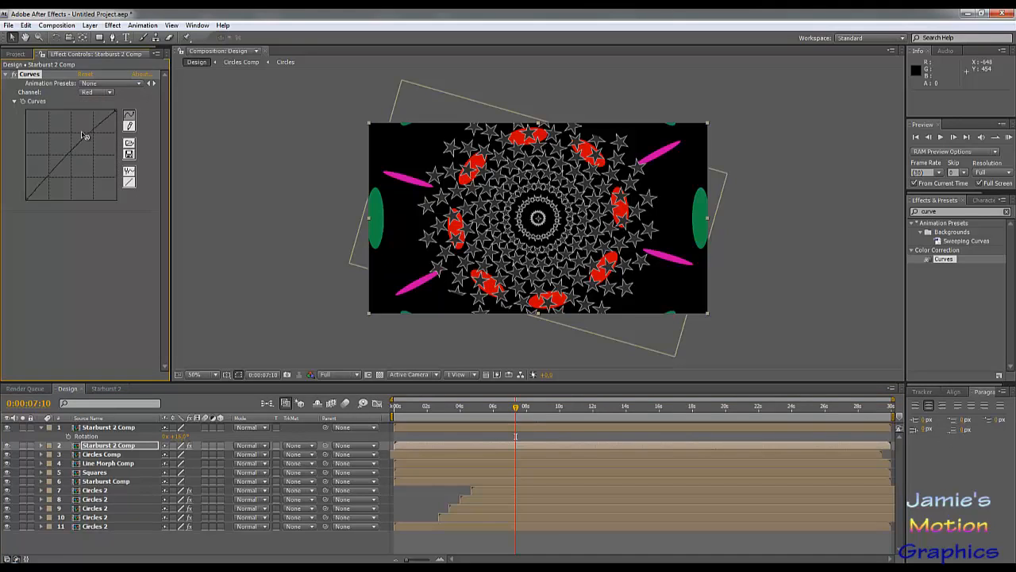
pyautogui.moveTo(82, 133); pyautogui.dragTo(78, 129)
pyautogui.moveTo(47, 175); pyautogui.dragTo(52, 181)
# Reshape the lower Starburst 2 Comp layer's Green curve into a wave with a peak in the shadows and a dip in the highlights.
pyautogui.click(103, 93)
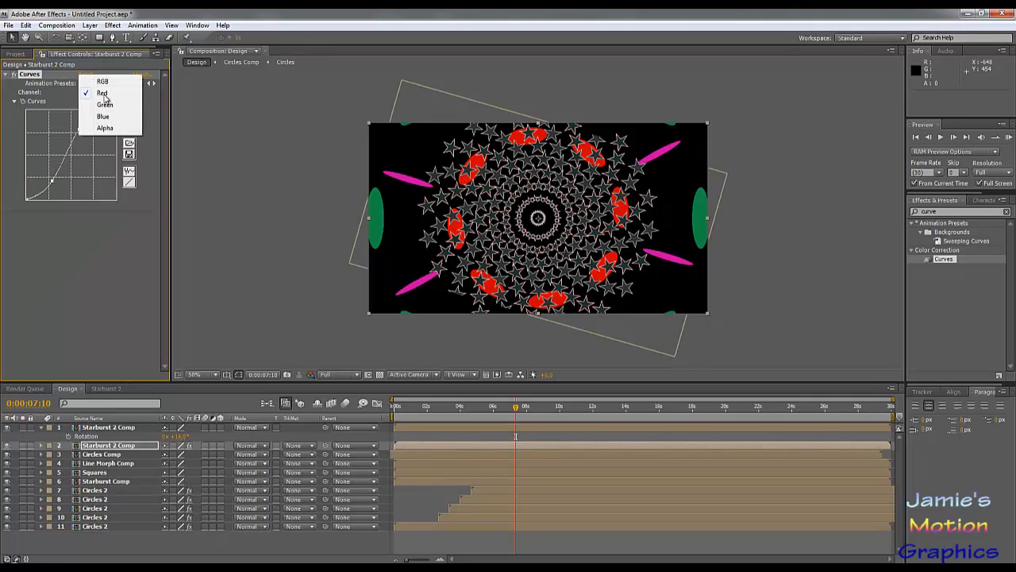
pyautogui.click(105, 104)
pyautogui.moveTo(70, 156); pyautogui.dragTo(52, 143)
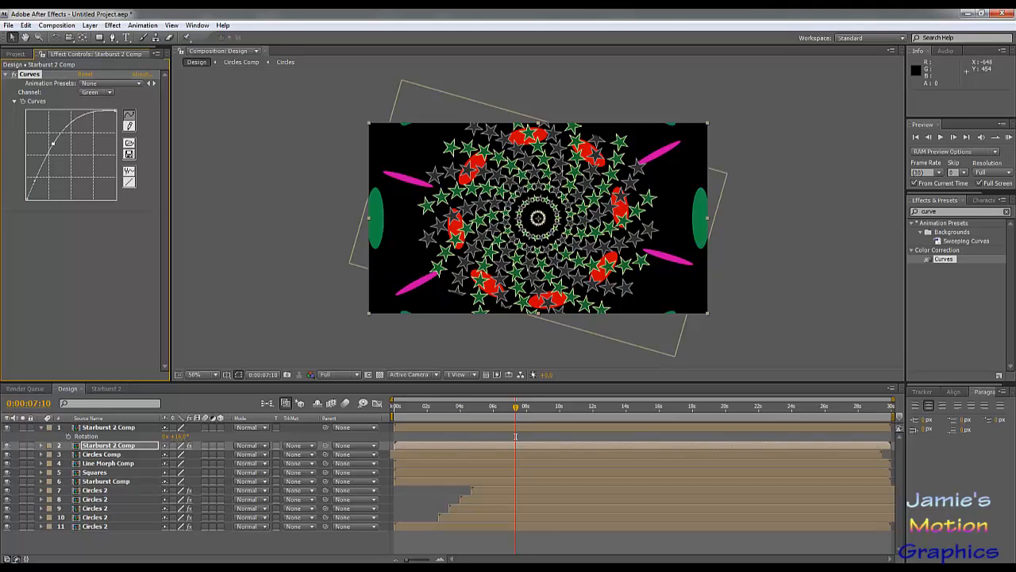
pyautogui.moveTo(34, 181)
pyautogui.mouseDown()
pyautogui.moveTo(51, 188)
pyautogui.moveTo(42, 183)
pyautogui.mouseUp()
pyautogui.moveTo(54, 145); pyautogui.dragTo(74, 130)
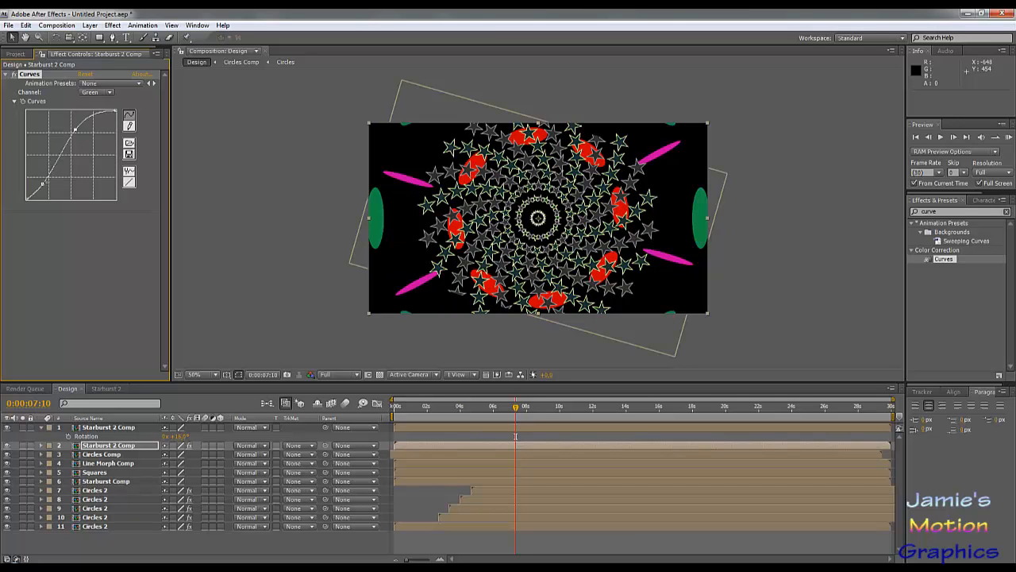
pyautogui.moveTo(43, 183); pyautogui.dragTo(54, 185)
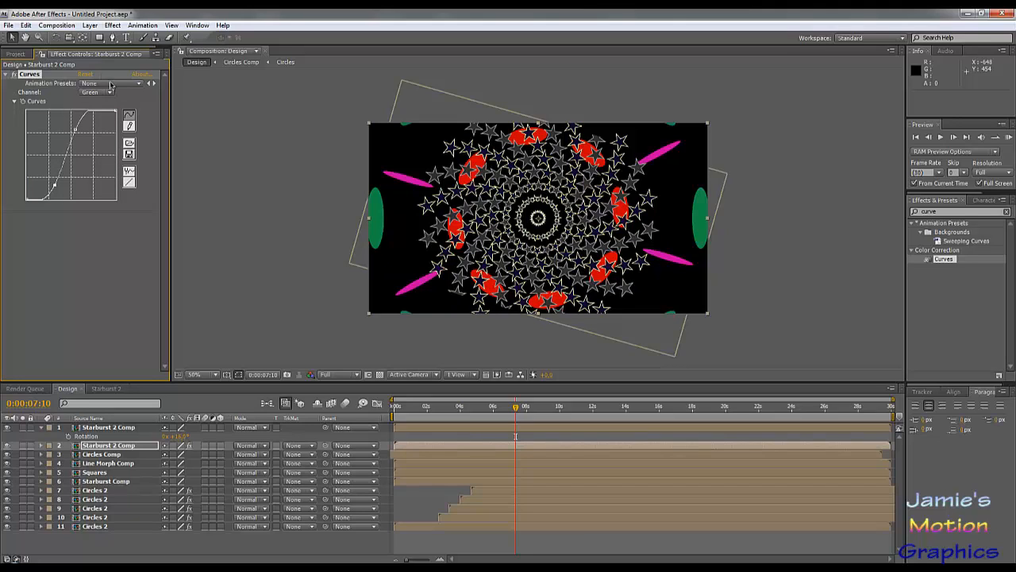
pyautogui.moveTo(75, 130); pyautogui.dragTo(76, 140)
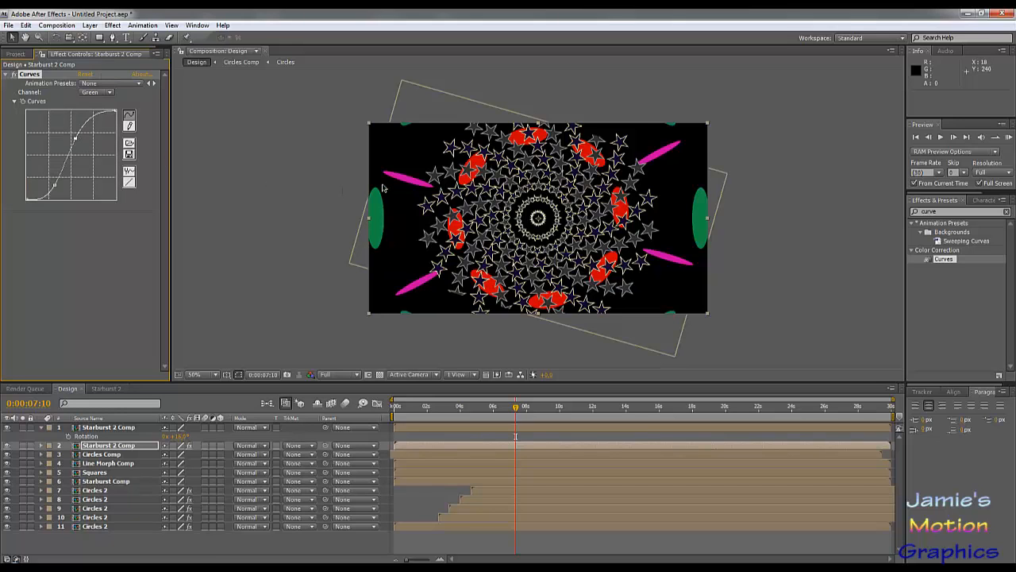
pyautogui.press('.')
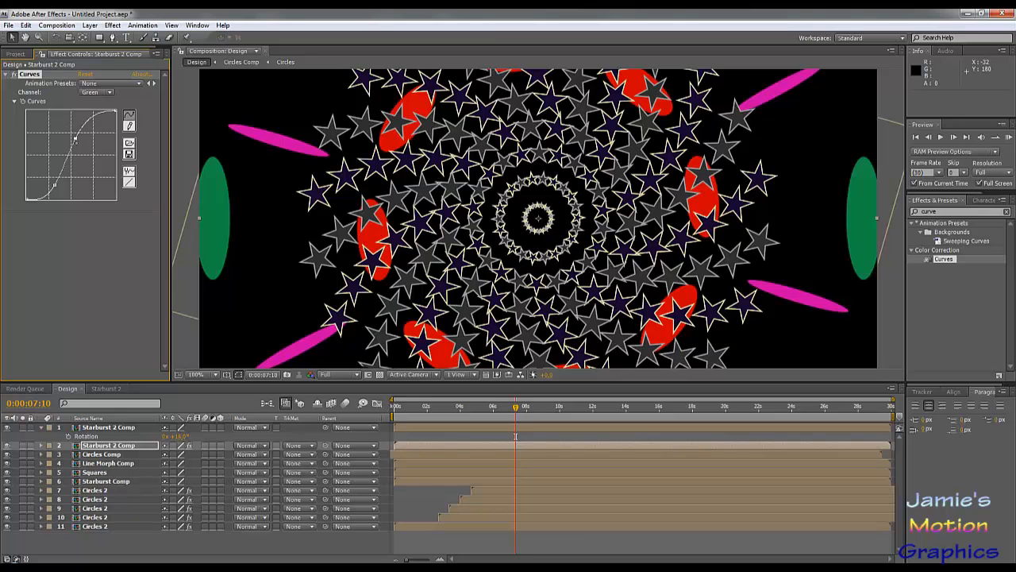
pyautogui.moveTo(85, 176); pyautogui.dragTo(49, 144)
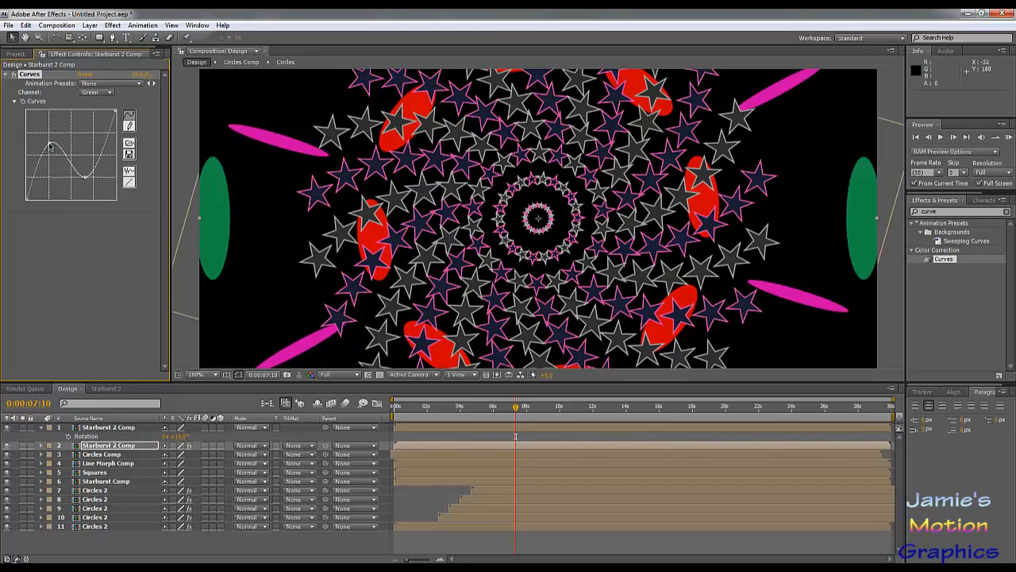
# Bend the Blue channel curve of the lower Starburst 2 Comp layer downward and check the star colours.
pyautogui.click(108, 93)
pyautogui.click(103, 106)
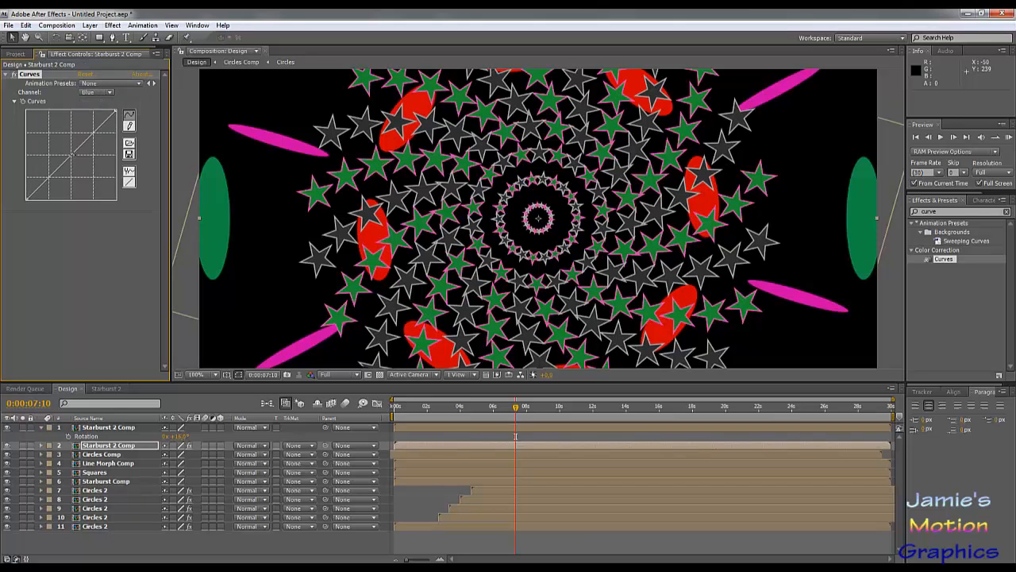
pyautogui.moveTo(72, 154)
pyautogui.mouseDown()
pyautogui.moveTo(58, 143)
pyautogui.moveTo(81, 167)
pyautogui.mouseUp()
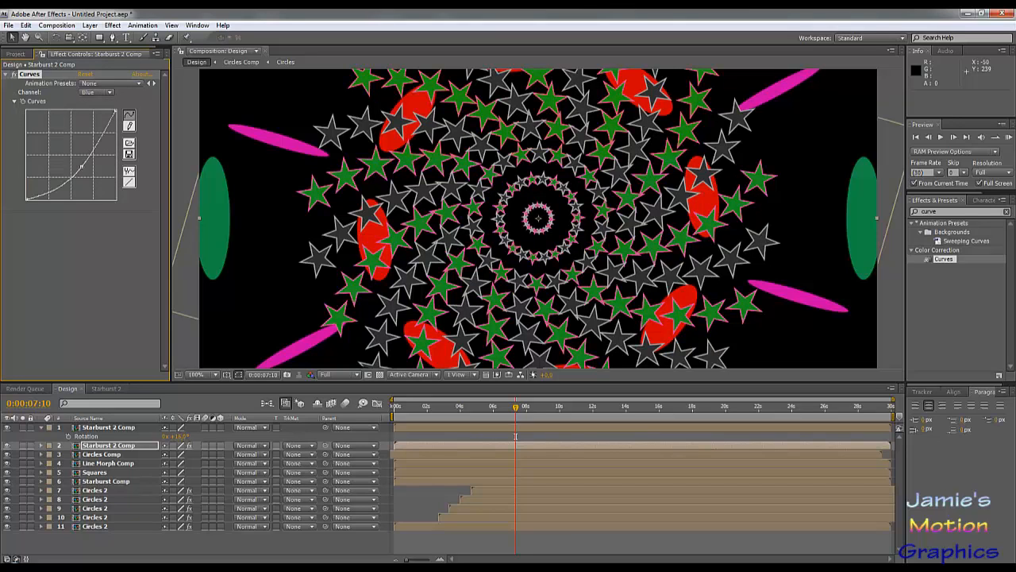
pyautogui.scroll(-2, 486, 213)
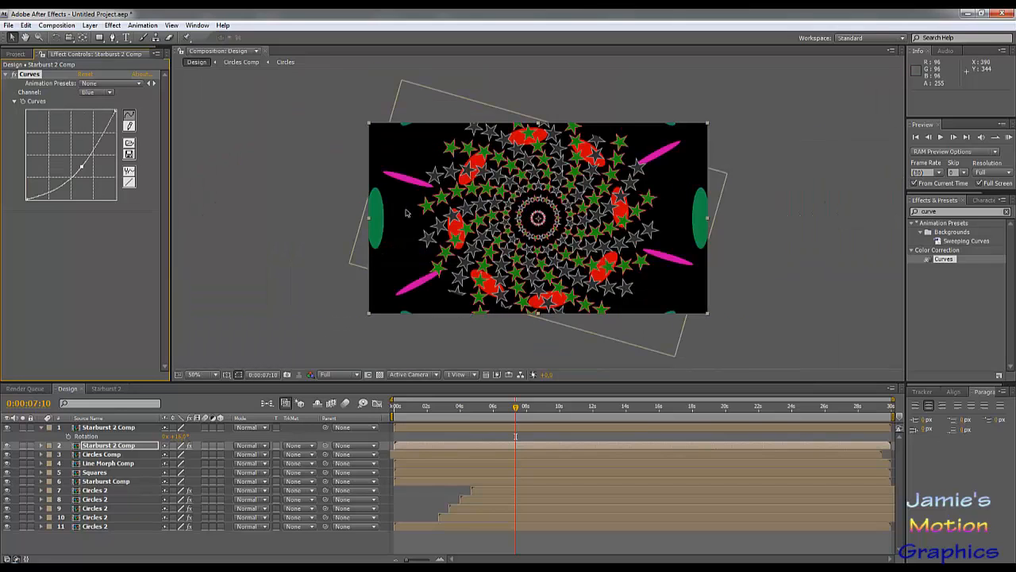
pyautogui.scroll(2, 486, 213)
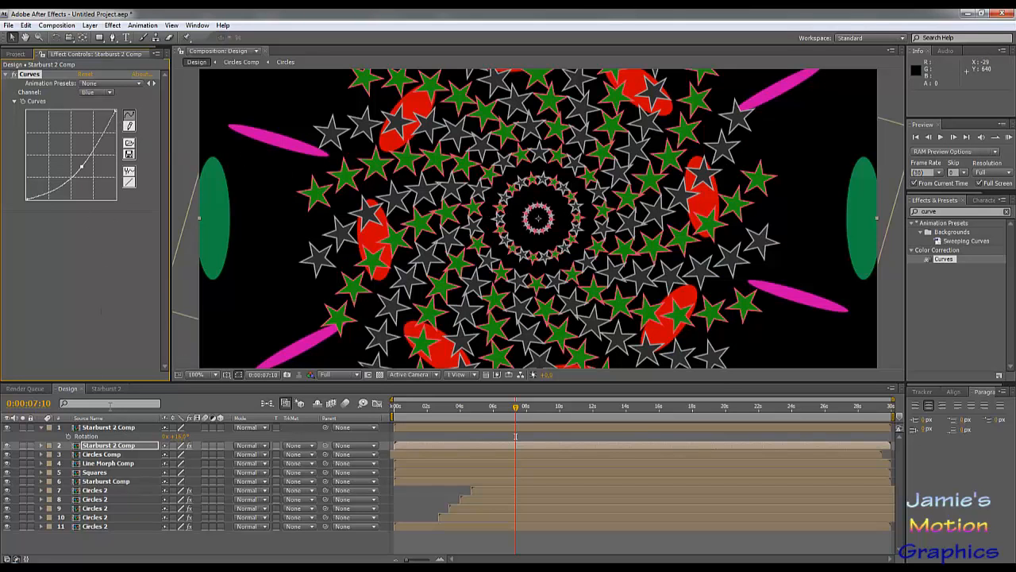
# Apply Curves to the upper Starburst 2 Comp layer and bend its Red curve up in the shadows and down in the highlights.
pyautogui.click(114, 428)
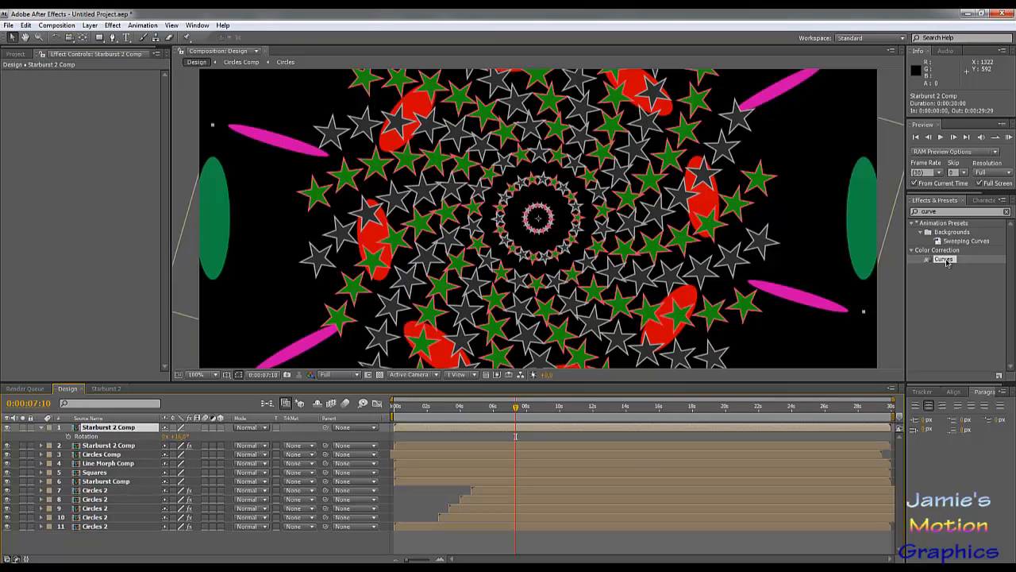
pyautogui.moveTo(944, 259); pyautogui.dragTo(93, 229)
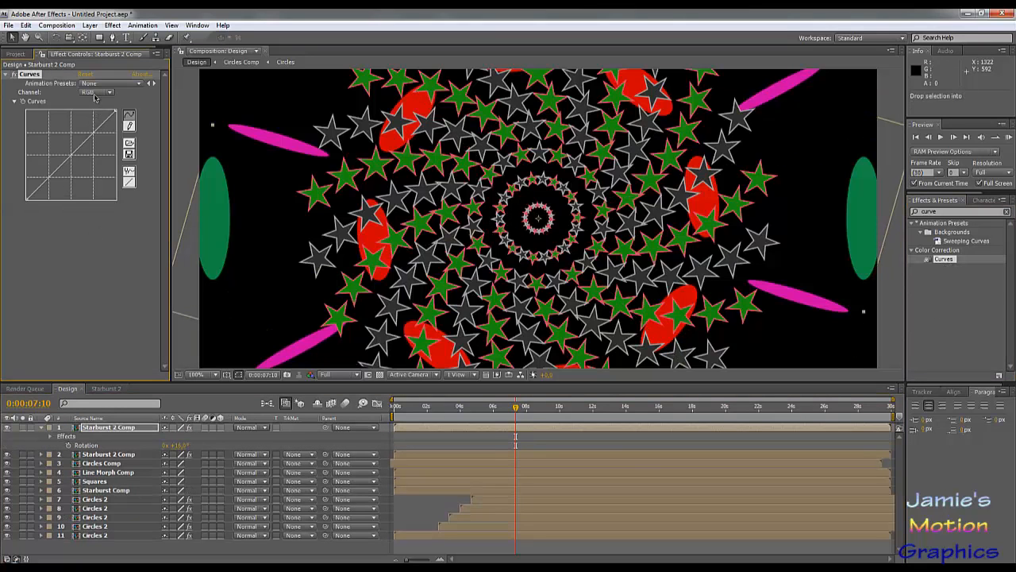
pyautogui.click(95, 93)
pyautogui.click(107, 106)
pyautogui.moveTo(78, 148); pyautogui.dragTo(75, 127)
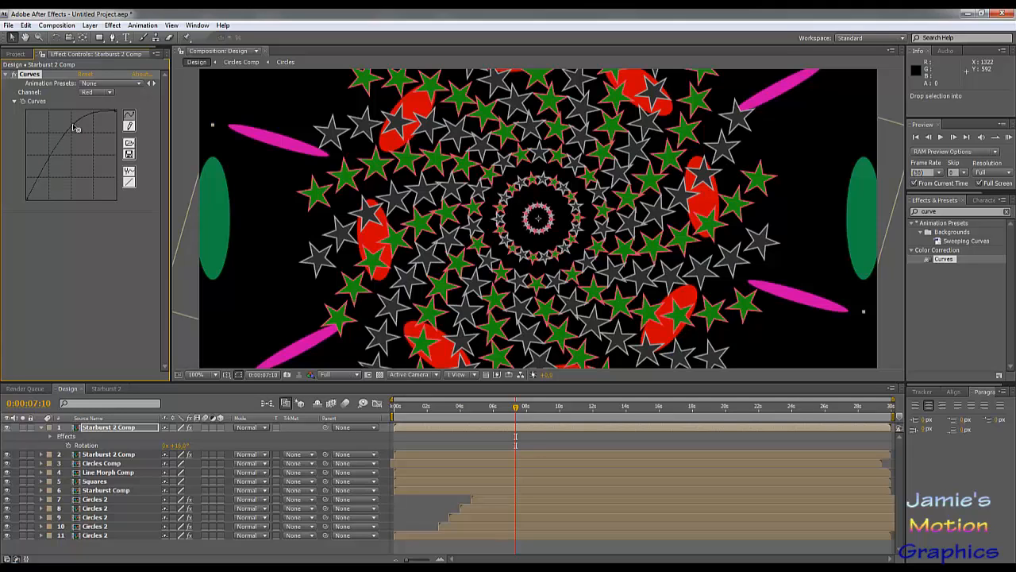
pyautogui.moveTo(73, 125); pyautogui.dragTo(73, 124)
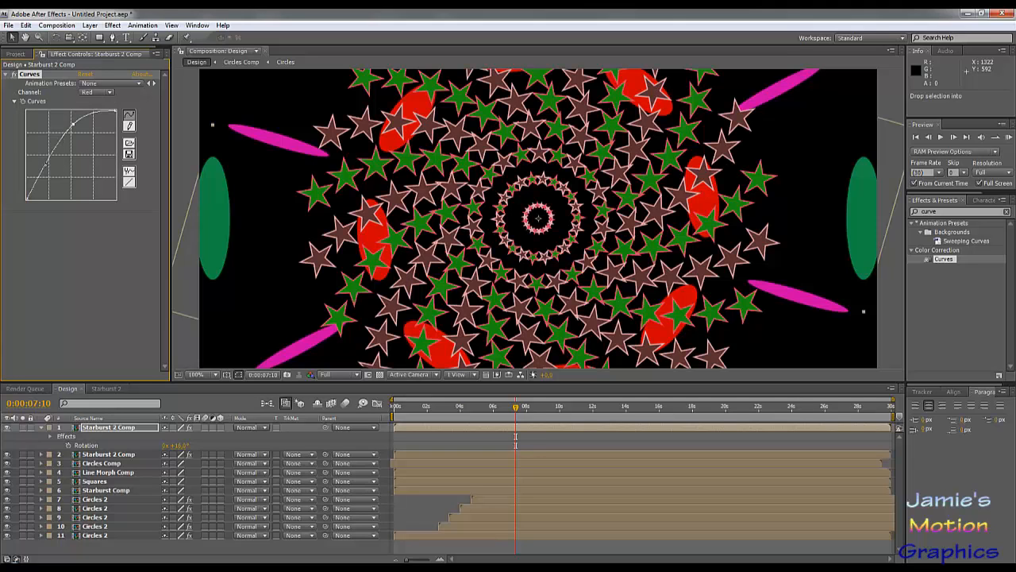
pyautogui.moveTo(48, 170); pyautogui.dragTo(39, 163)
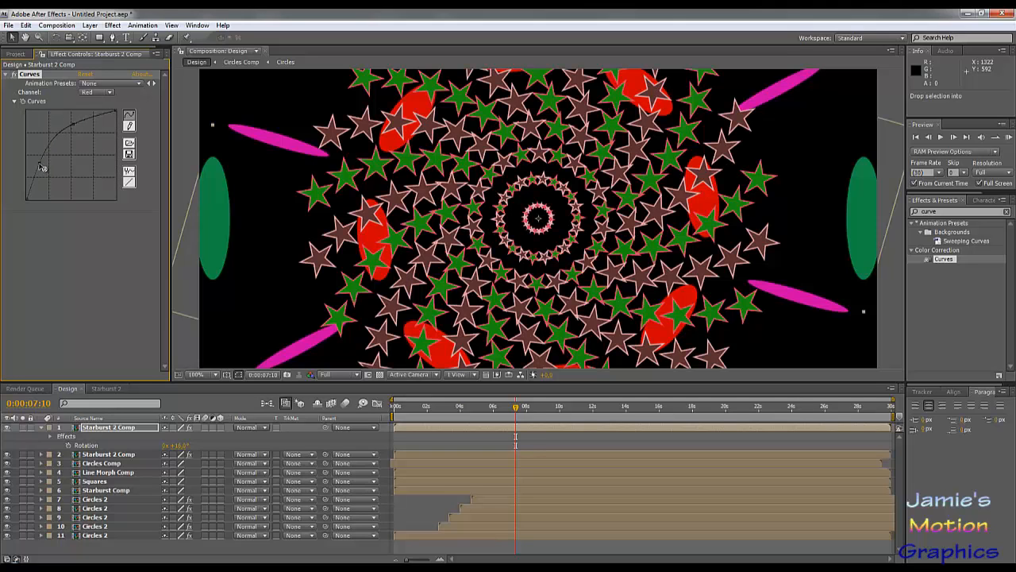
pyautogui.moveTo(77, 128); pyautogui.dragTo(96, 173)
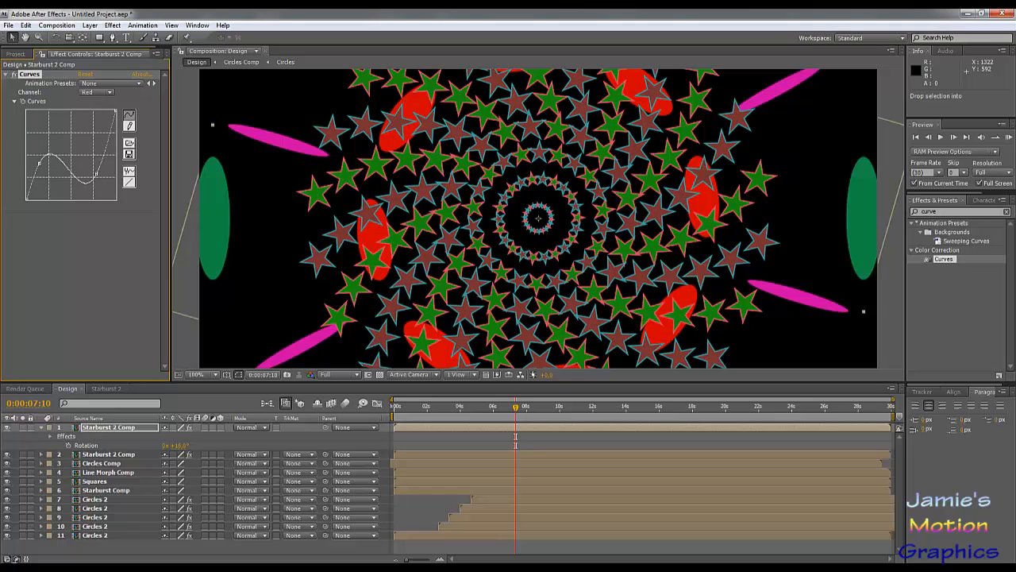
# Raise the RGB curve of the upper Starburst 2 Comp layer and bend its Blue curve downward.
pyautogui.click(84, 93)
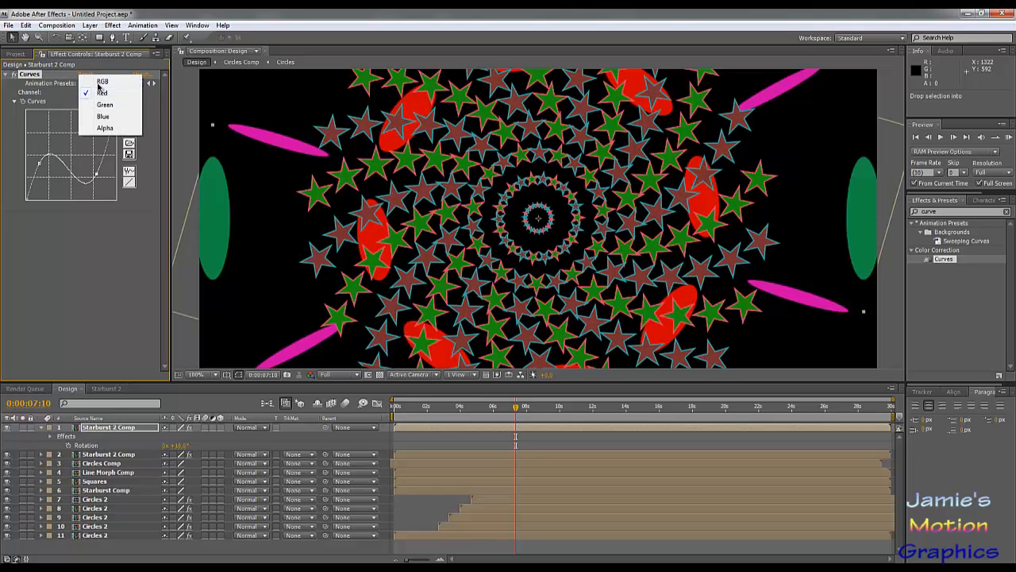
pyautogui.click(99, 82)
pyautogui.moveTo(59, 165); pyautogui.dragTo(54, 149)
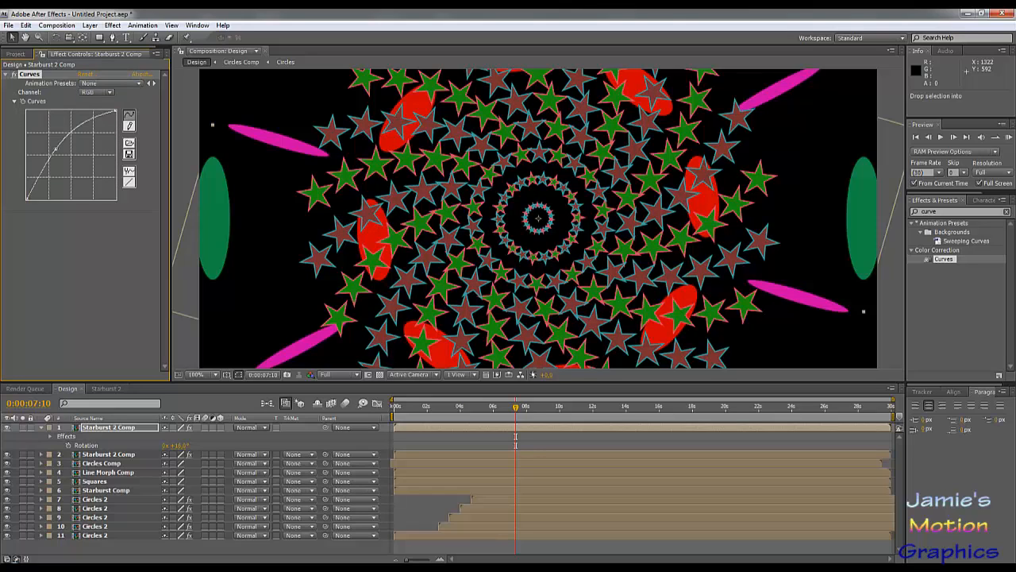
pyautogui.click(106, 92)
pyautogui.click(105, 130)
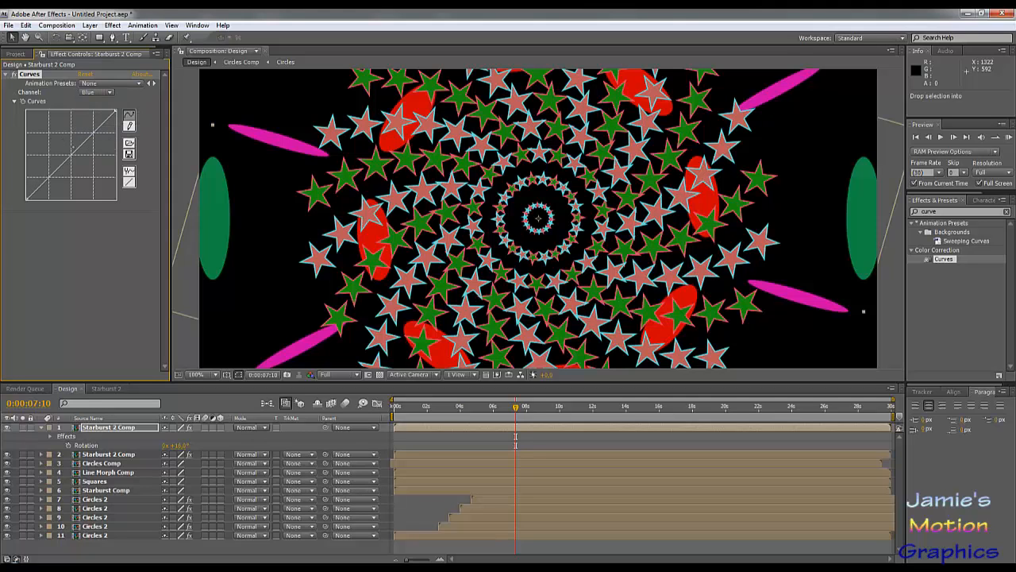
pyautogui.moveTo(76, 157); pyautogui.dragTo(89, 171)
# Shape the Green channel curve of the upper Starburst 2 Comp layer into an S with lowered shadows and raised highlights.
pyautogui.click(102, 94)
pyautogui.click(99, 82)
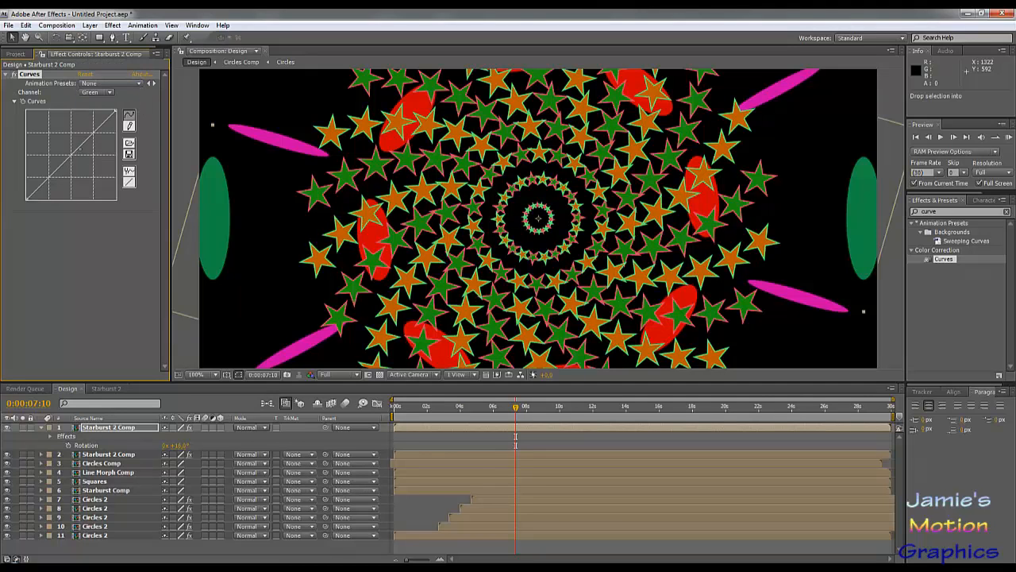
pyautogui.moveTo(81, 147); pyautogui.dragTo(76, 129)
pyautogui.moveTo(52, 163); pyautogui.dragTo(55, 181)
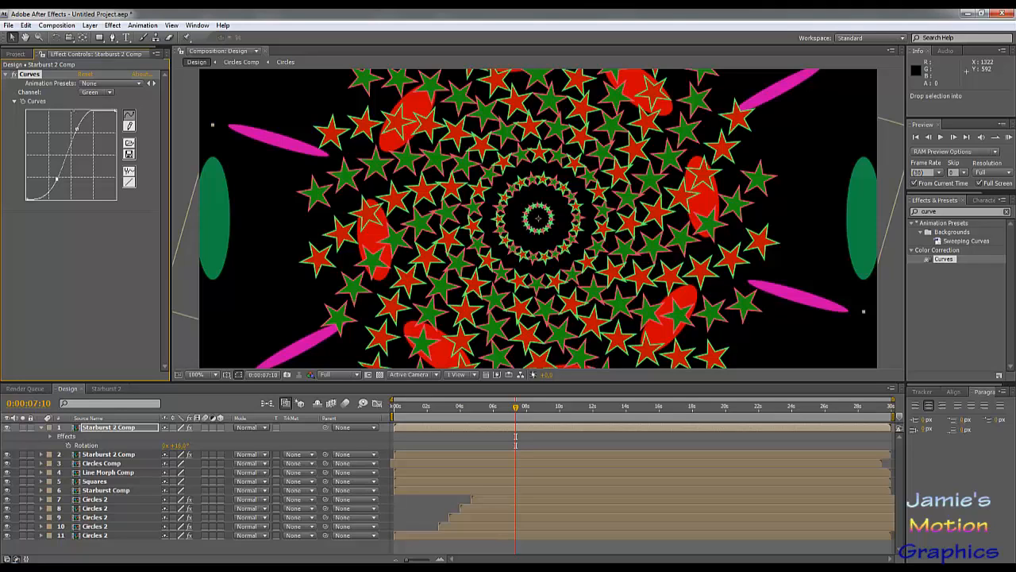
pyautogui.moveTo(76, 128); pyautogui.dragTo(80, 140)
# Select both Starburst 2 Comp layers and preview the recoloured star swirl up to 0:00:07:17.
pyautogui.press(',')
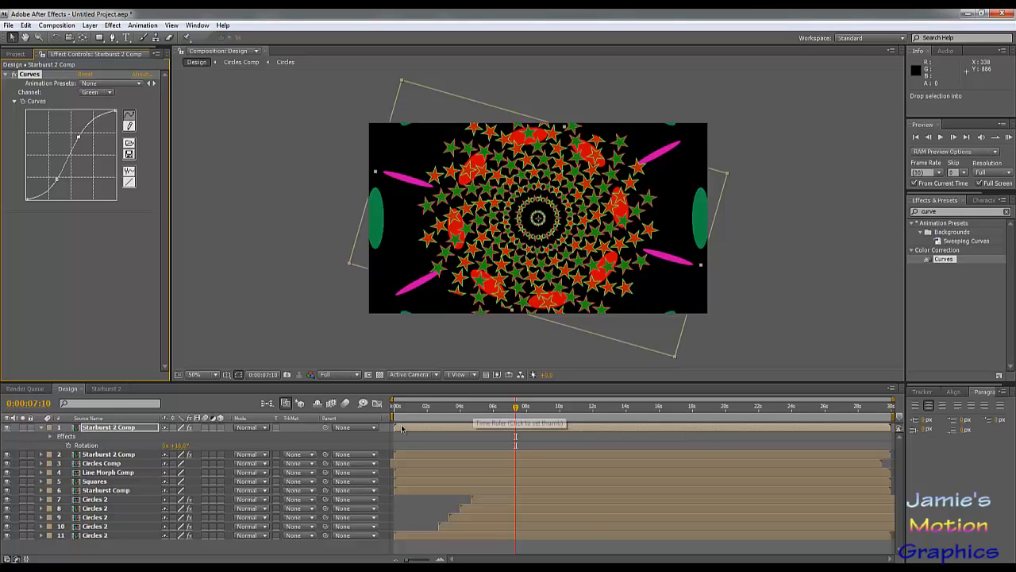
pyautogui.keyDown('shift'); pyautogui.click(124, 454); pyautogui.keyUp('shift')
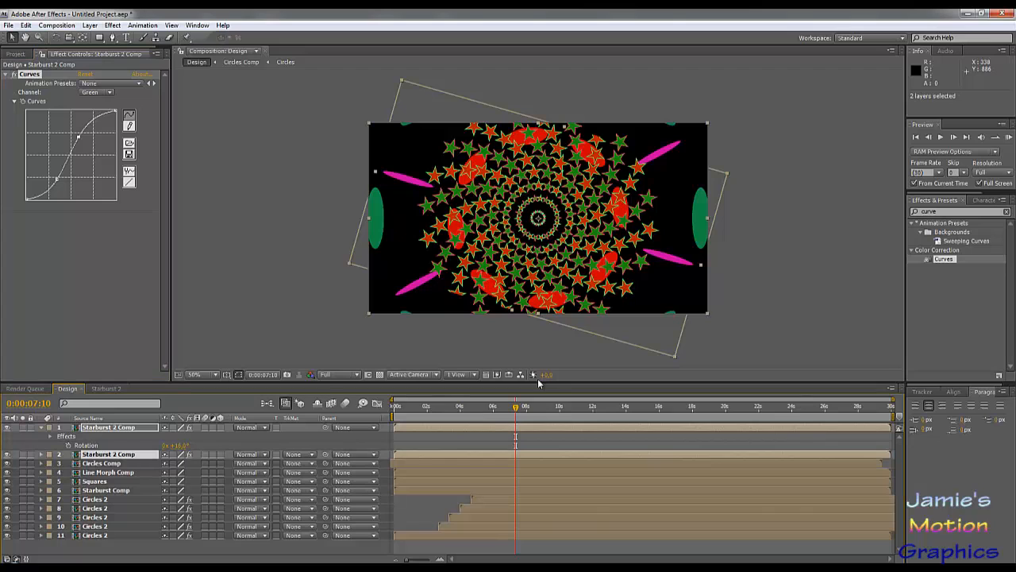
pyautogui.moveTo(517, 407); pyautogui.dragTo(521, 418)
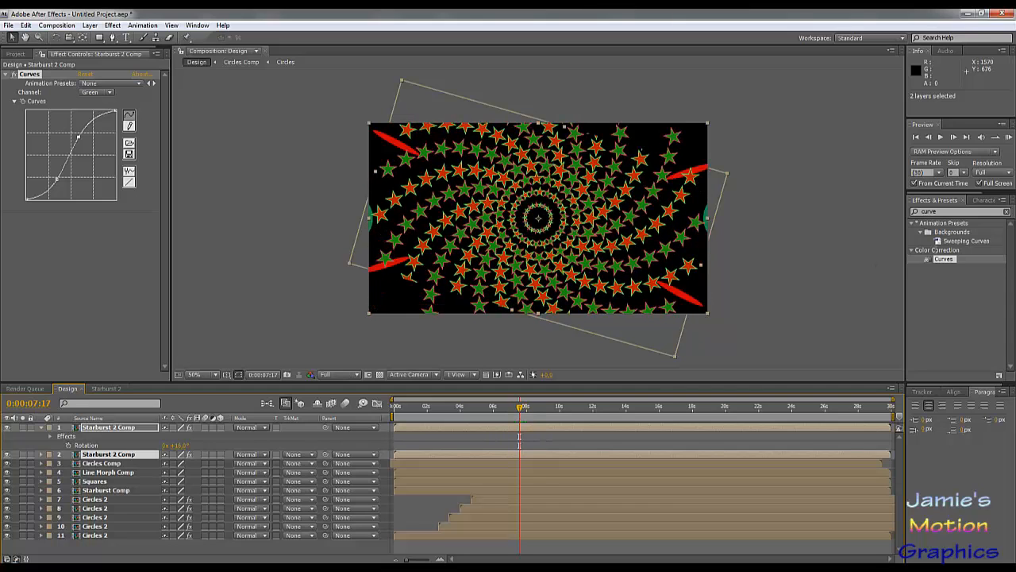
# Step frame by frame between 0:00:07:15 and 0:00:07:20 to examine how the star swirl changes around its centre.
pyautogui.click(953, 138)
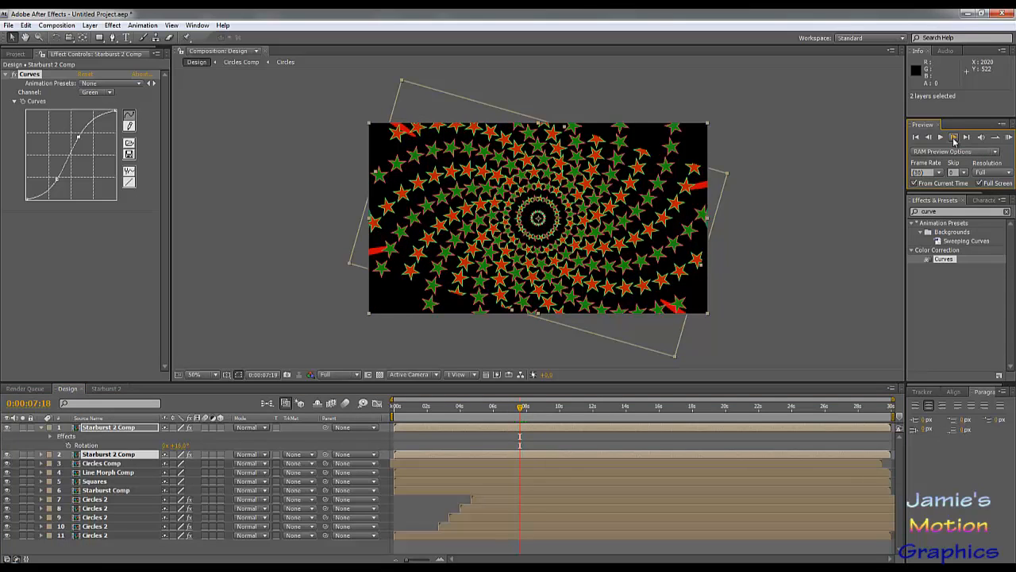
pyautogui.click(953, 137)
pyautogui.click(954, 137)
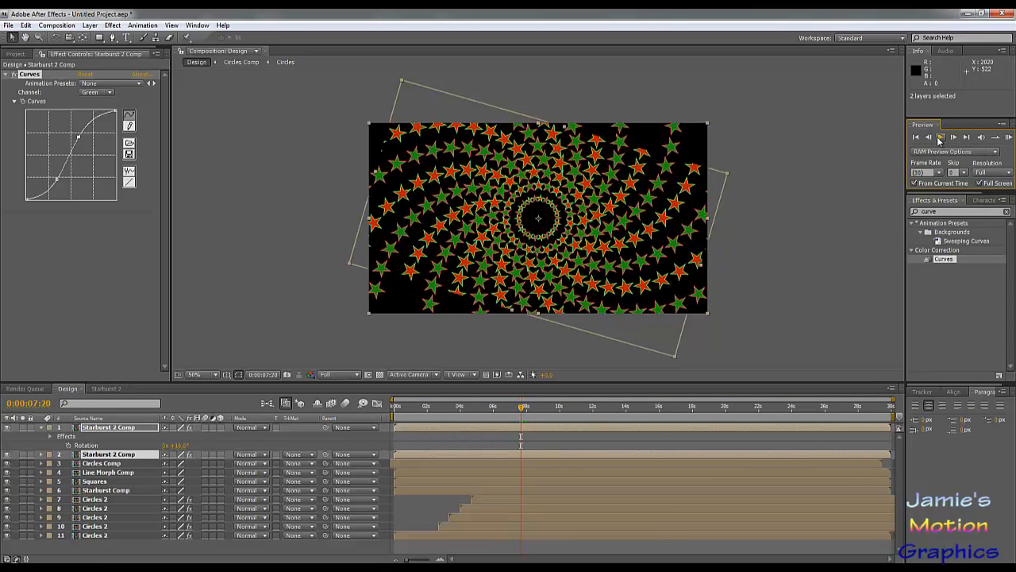
pyautogui.click(928, 139)
pyautogui.click(928, 139)
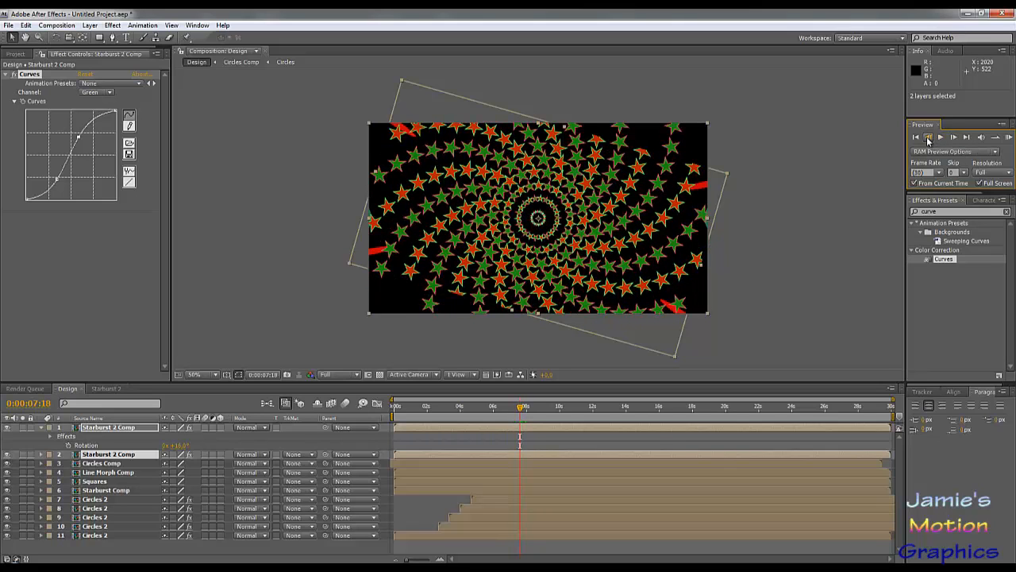
pyautogui.click(928, 138)
pyautogui.click(928, 138)
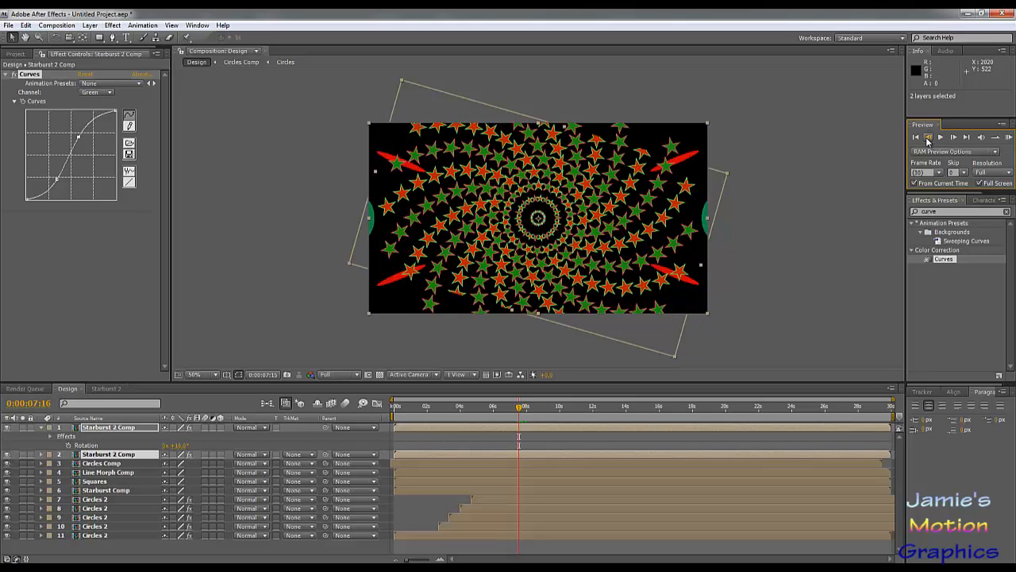
pyautogui.click(929, 138)
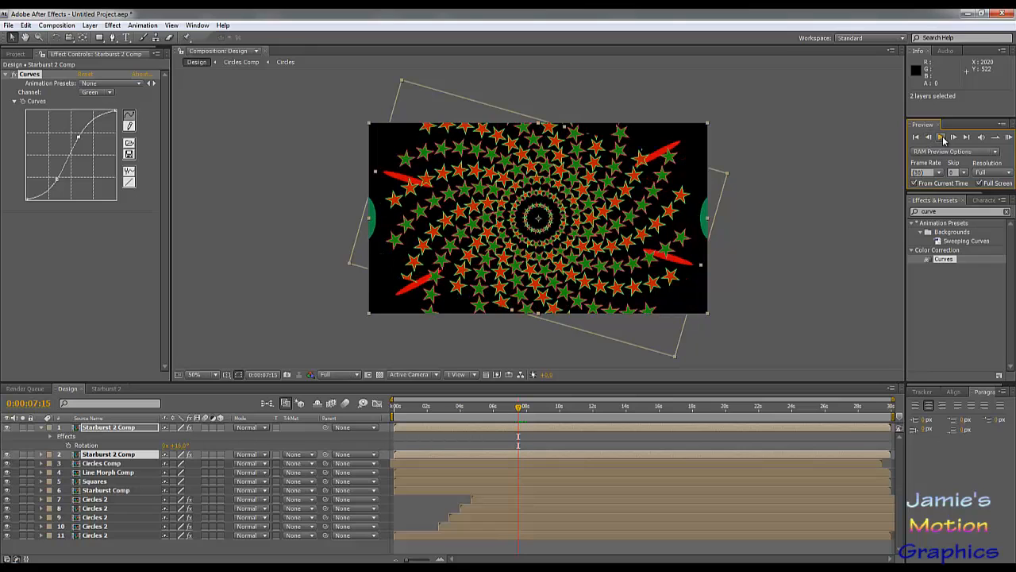
pyautogui.click(954, 138)
pyautogui.click(953, 138)
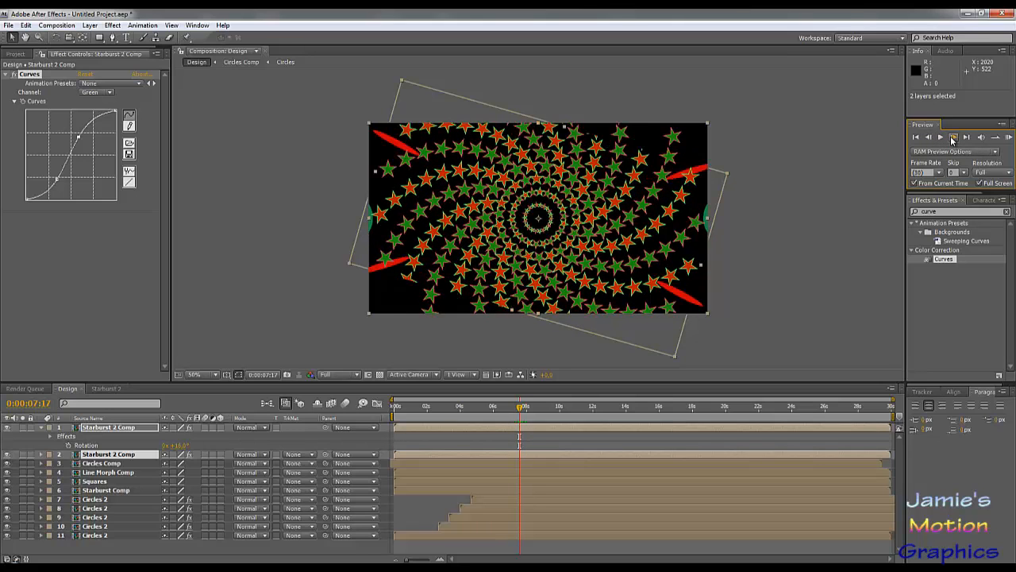
pyautogui.click(954, 138)
pyautogui.click(954, 138)
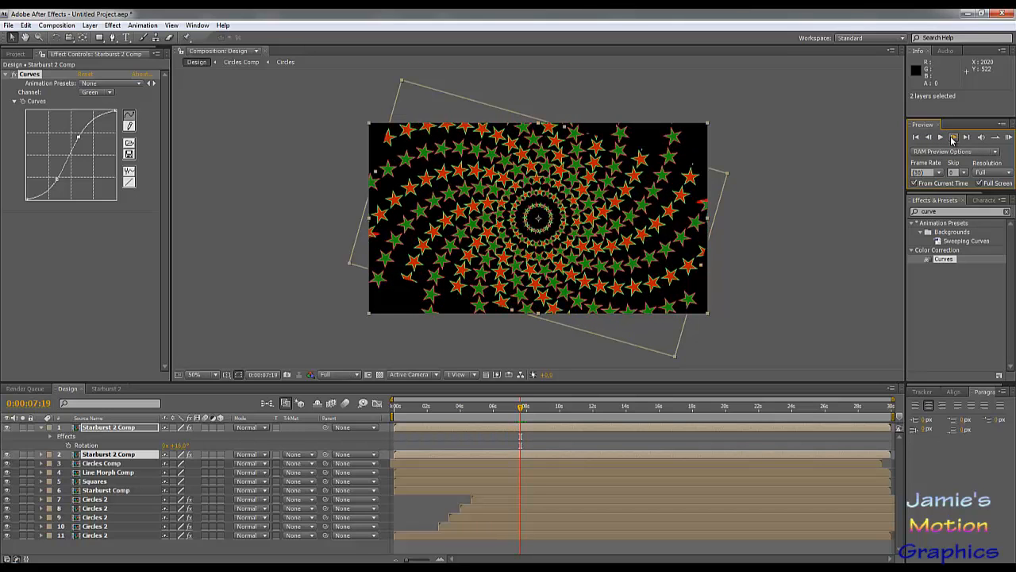
pyautogui.click(928, 138)
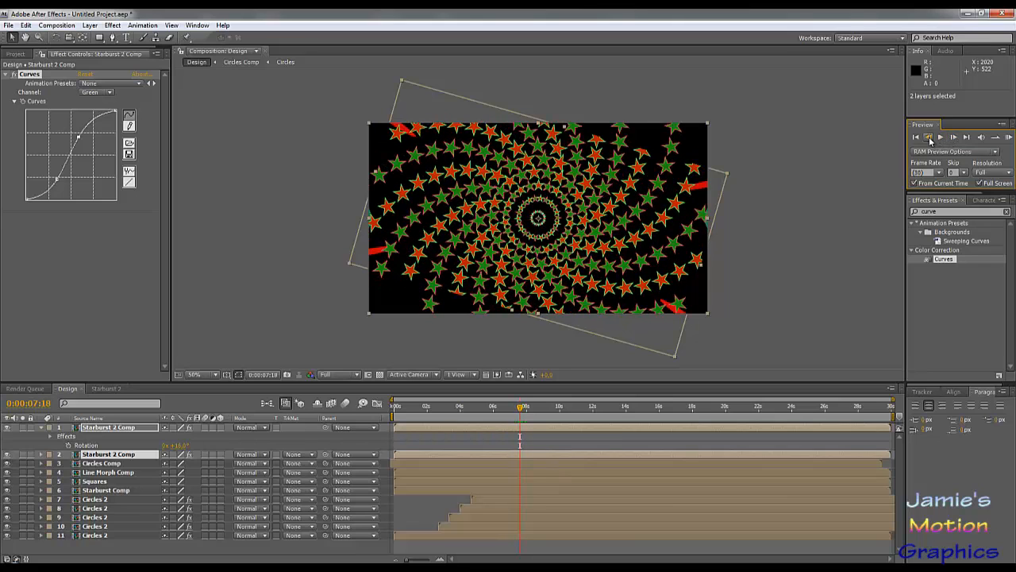
pyautogui.click(954, 138)
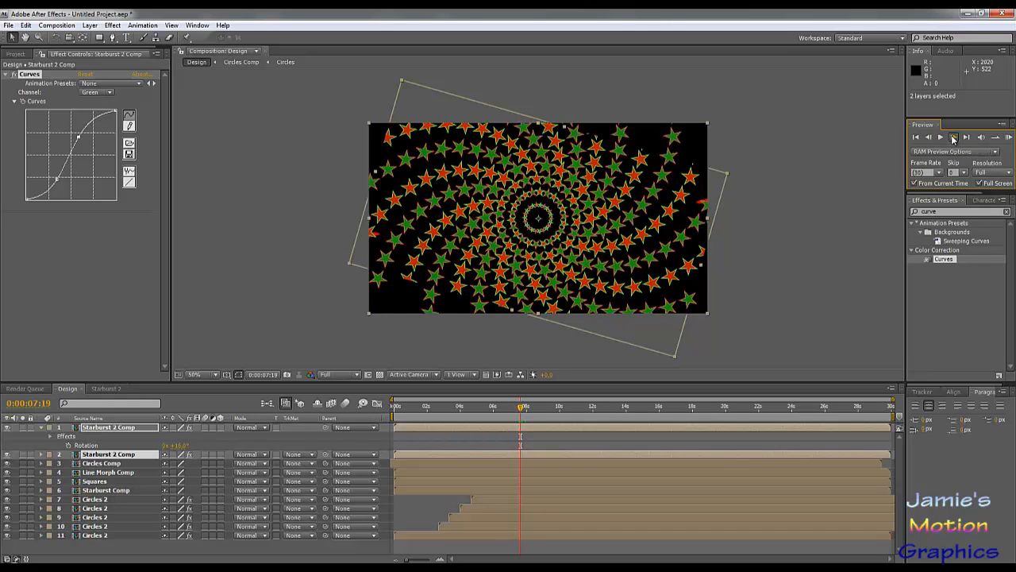
pyautogui.click(954, 138)
pyautogui.click(928, 138)
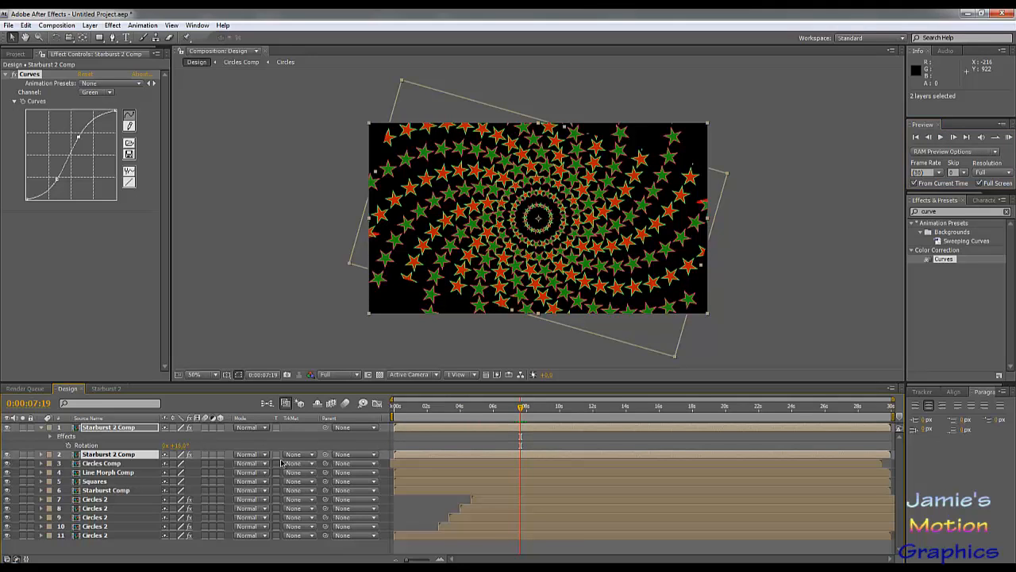
# Duplicate both Starburst 2 Comp layers and stack the two copies together above the originals.
pyautogui.click(120, 429)
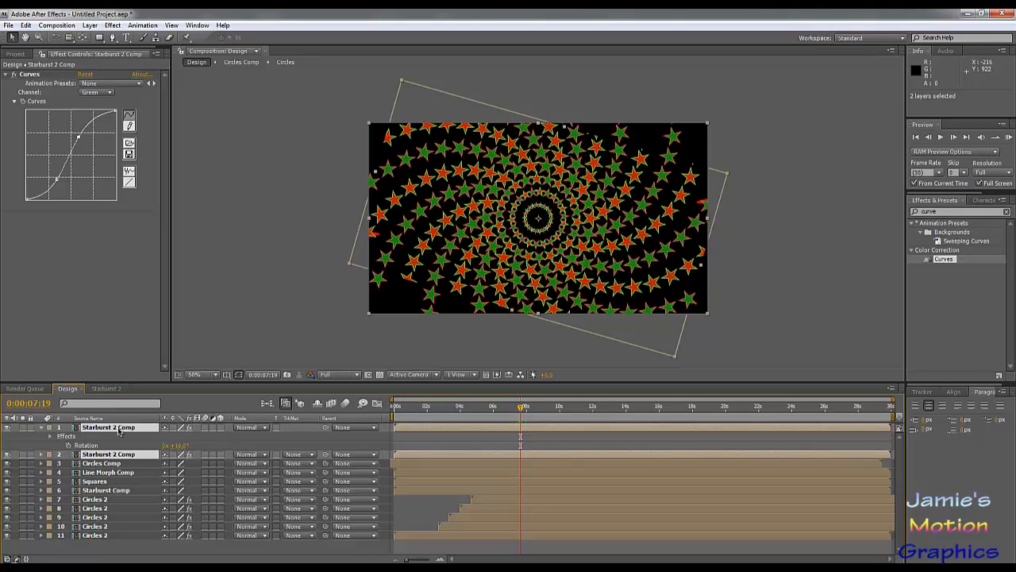
pyautogui.click(118, 473)
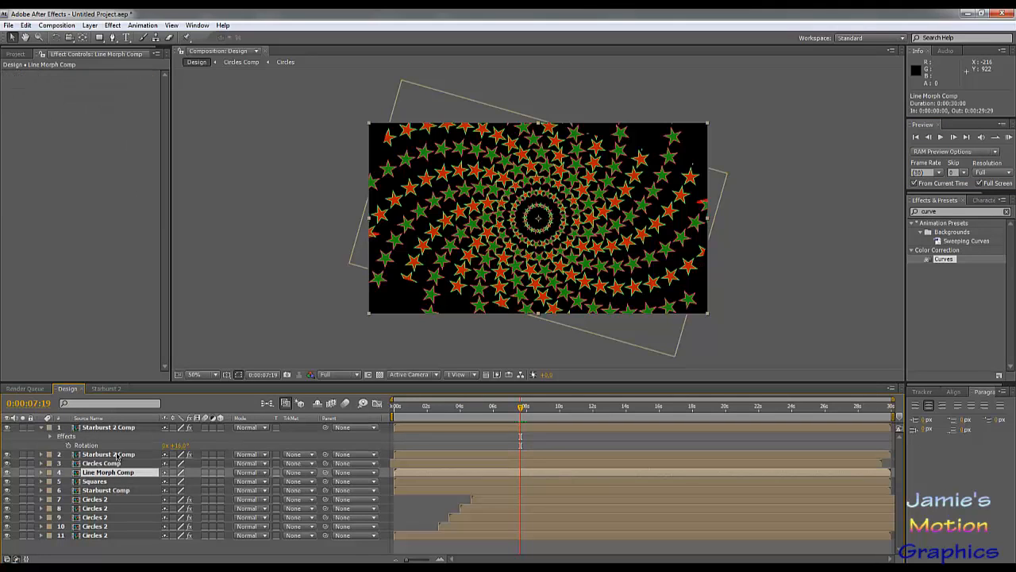
pyautogui.click(119, 457)
pyautogui.click(117, 429)
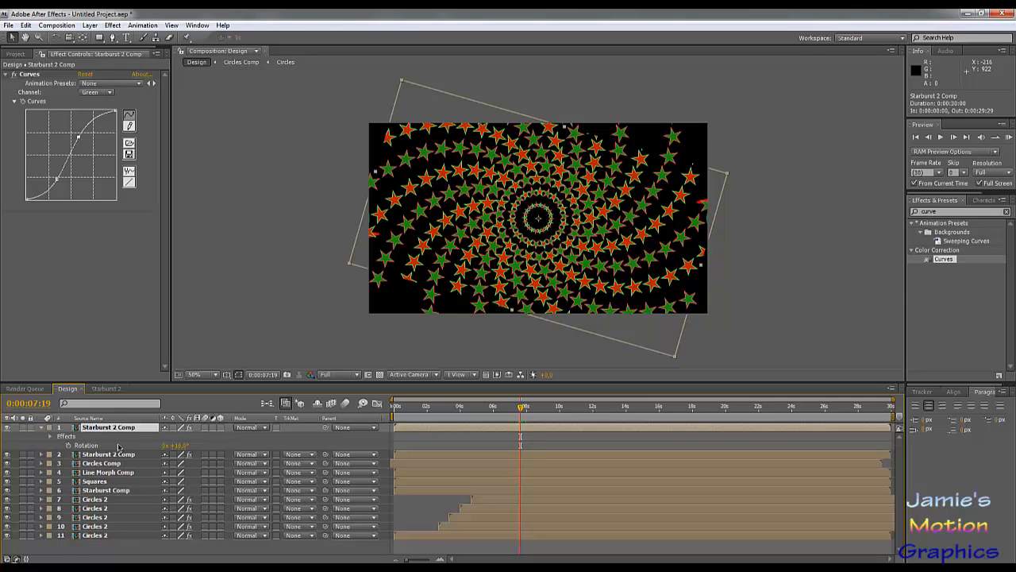
pyautogui.keyDown('shift'); pyautogui.click(117, 453); pyautogui.keyUp('shift')
pyautogui.hotkey('ctrl', 'd')
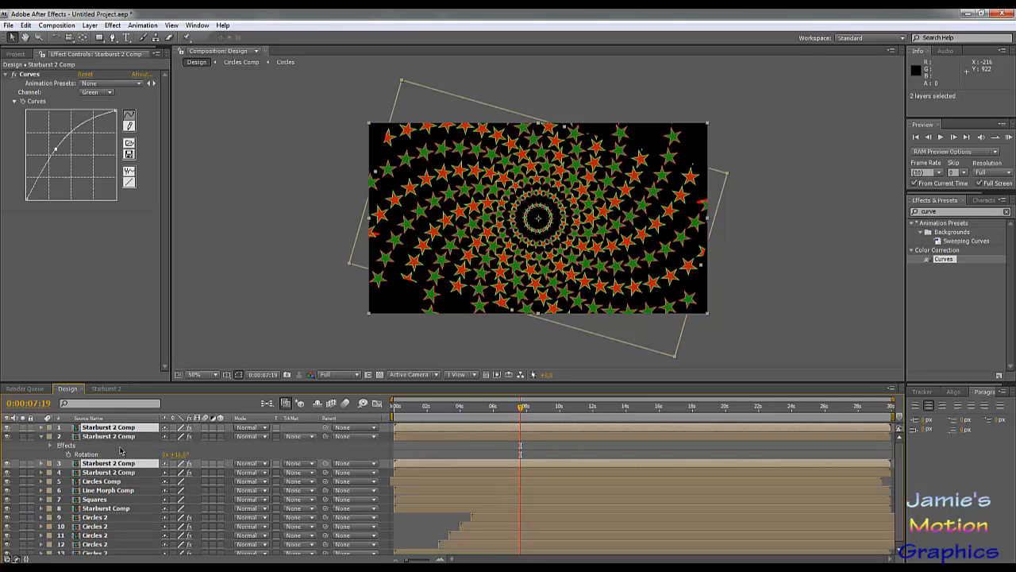
pyautogui.moveTo(124, 465); pyautogui.dragTo(126, 447)
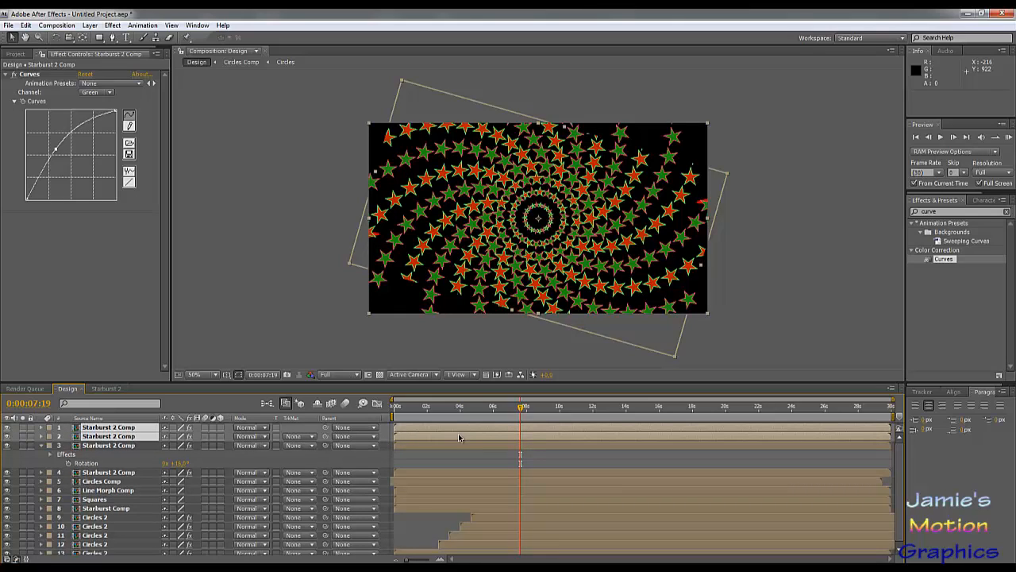
# Delay the two duplicated Starburst 2 Comp layers to start at 0:00:00:26 and preview the offset swirl up to 0:00:08:19.
pyautogui.moveTo(459, 437)
pyautogui.mouseDown()
pyautogui.moveTo(511, 441)
pyautogui.moveTo(468, 430)
pyautogui.mouseUp()
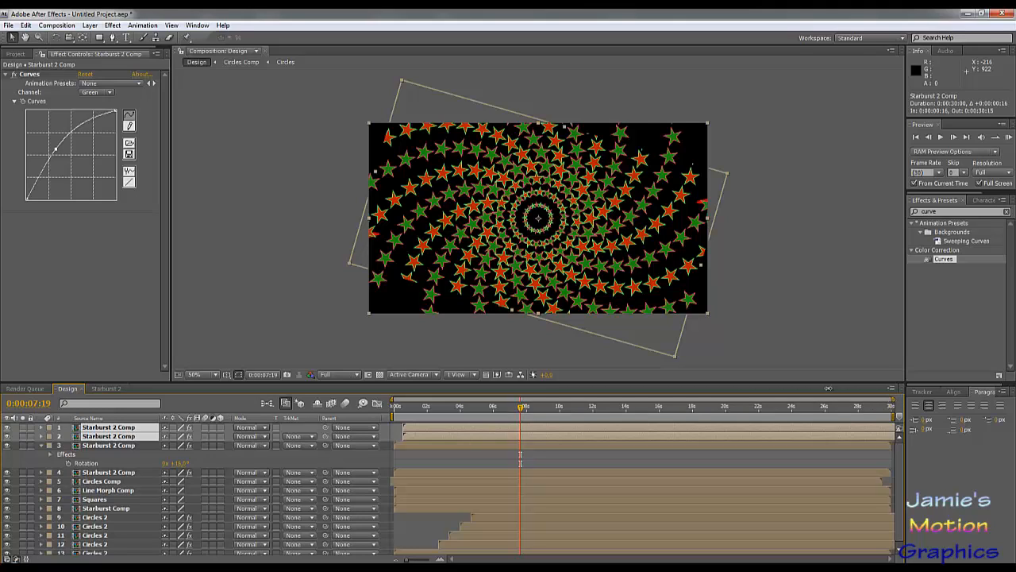
pyautogui.moveTo(828, 388); pyautogui.dragTo(586, 397)
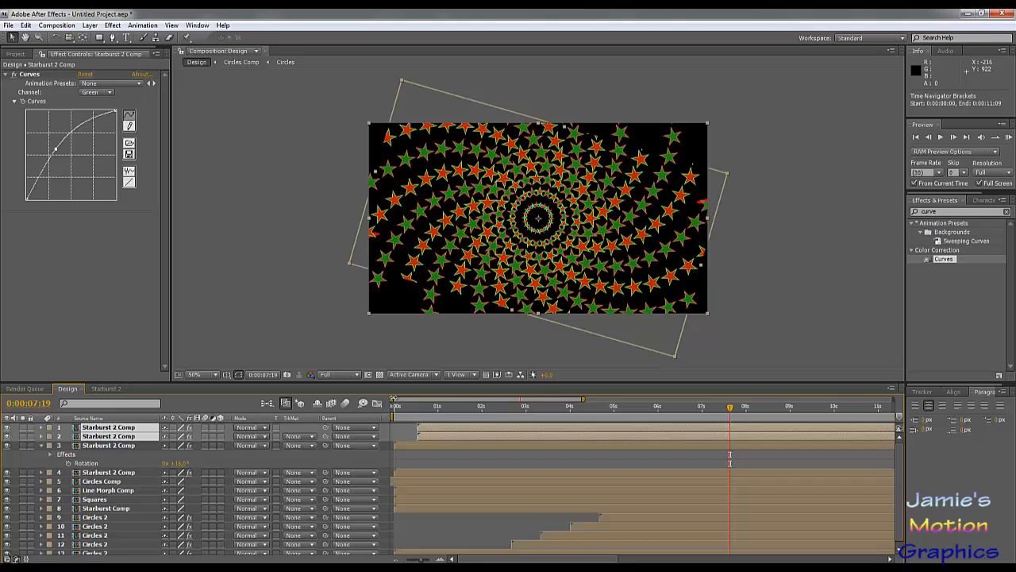
pyautogui.moveTo(395, 398); pyautogui.dragTo(503, 398)
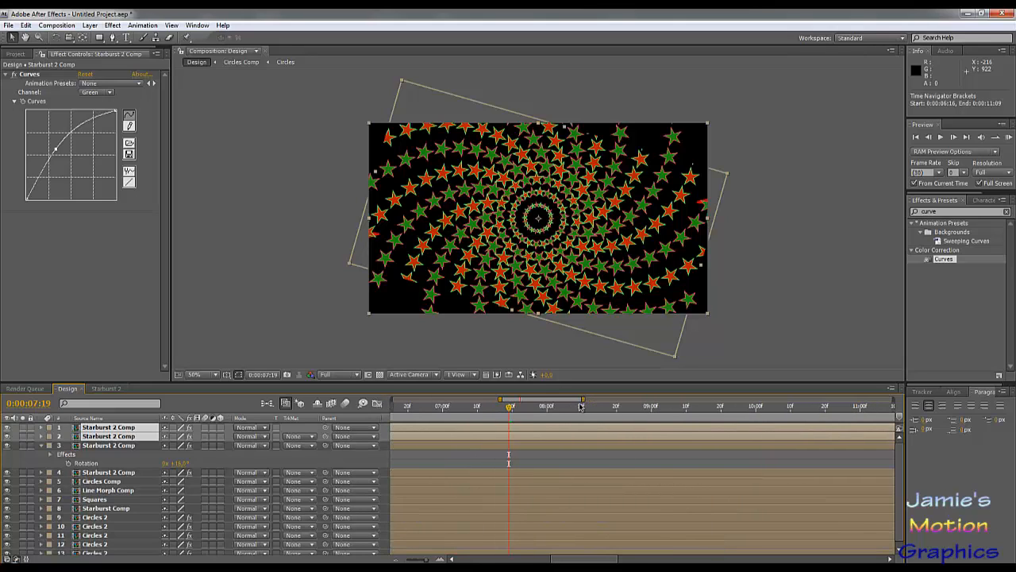
pyautogui.moveTo(583, 398); pyautogui.dragTo(565, 436)
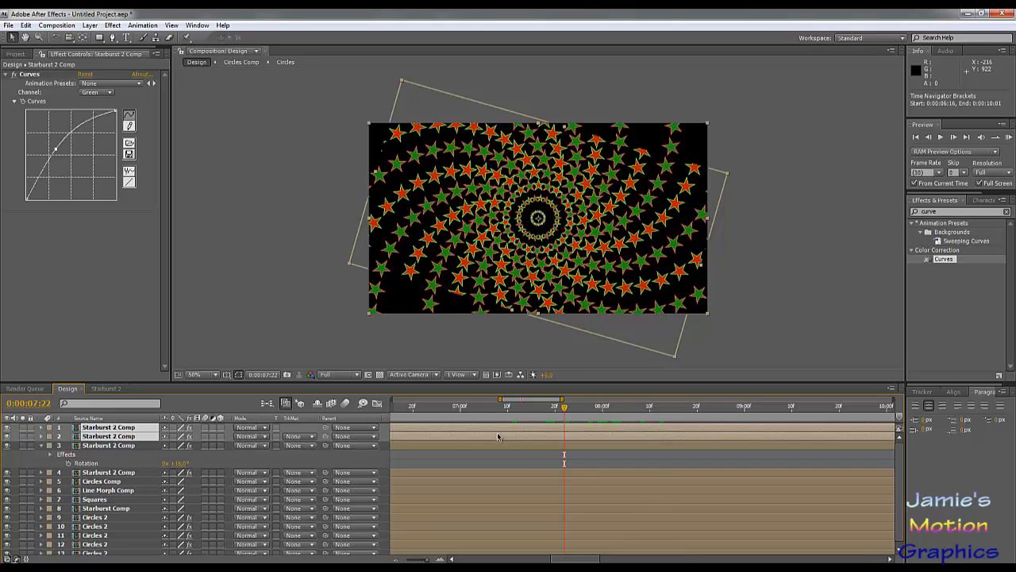
pyautogui.moveTo(501, 435); pyautogui.dragTo(549, 446)
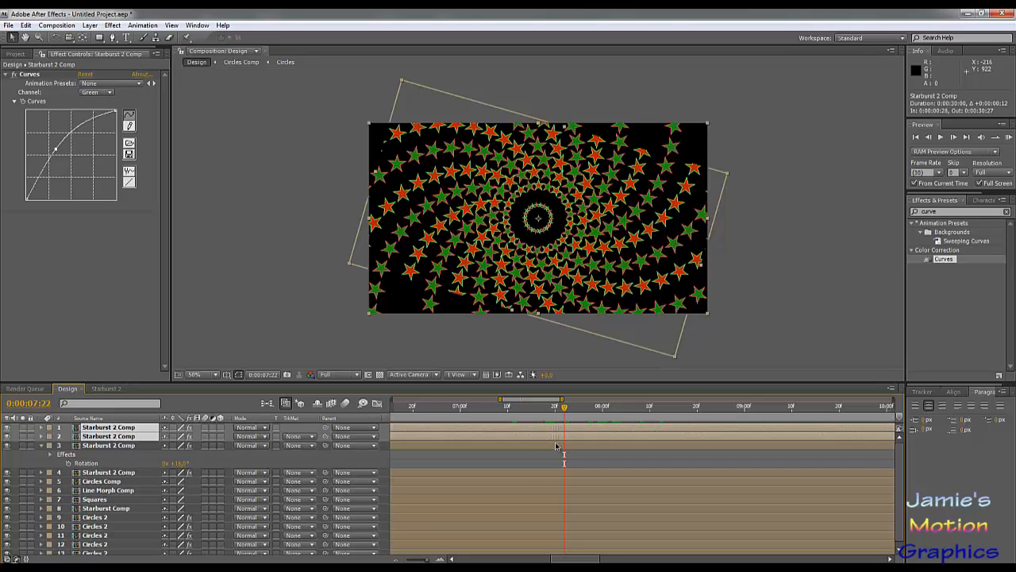
pyautogui.moveTo(556, 445); pyautogui.dragTo(546, 444)
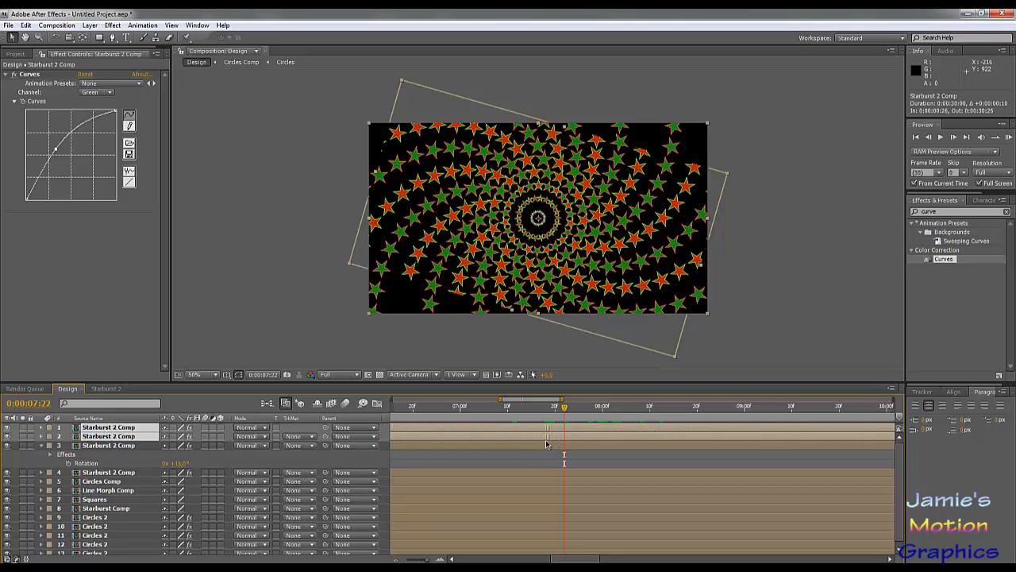
pyautogui.click(613, 409)
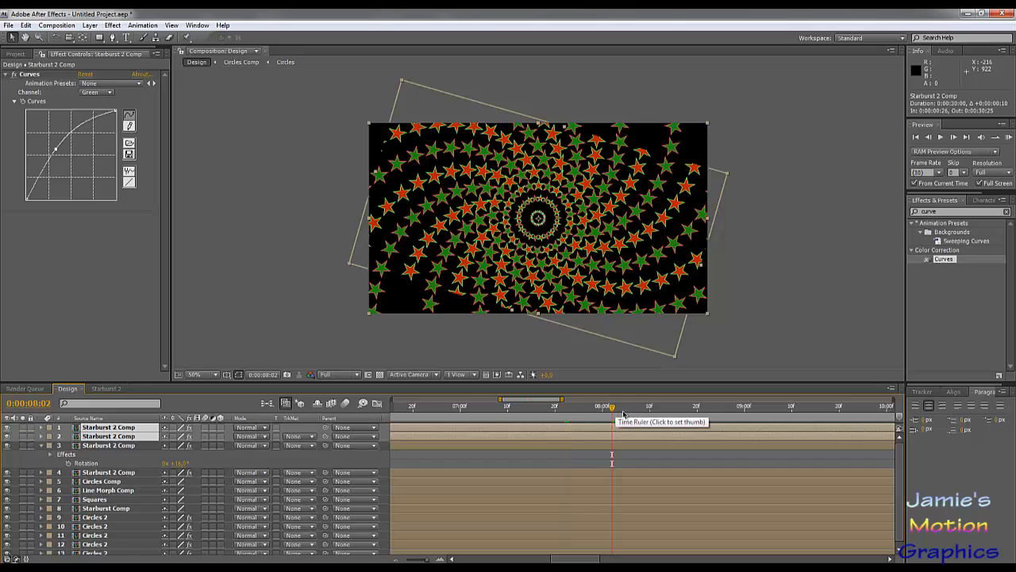
pyautogui.moveTo(642, 409); pyautogui.dragTo(695, 415)
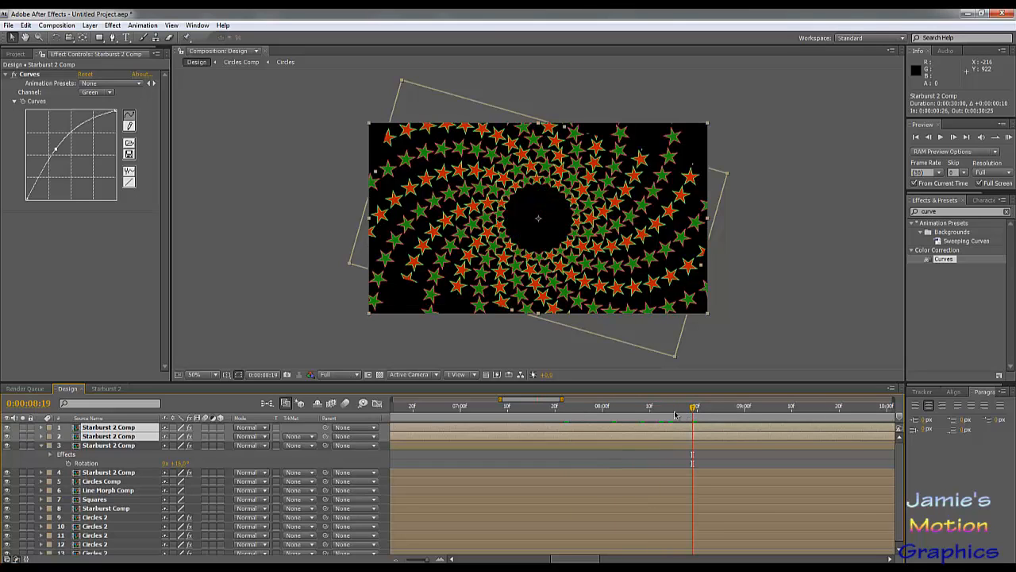
pyautogui.click(598, 410)
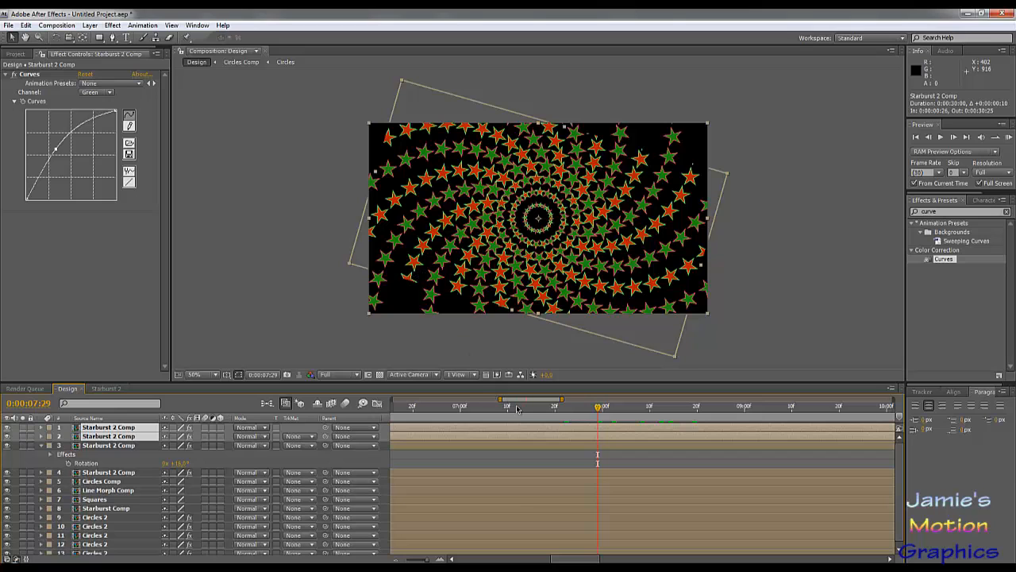
pyautogui.moveTo(517, 408); pyautogui.dragTo(501, 422)
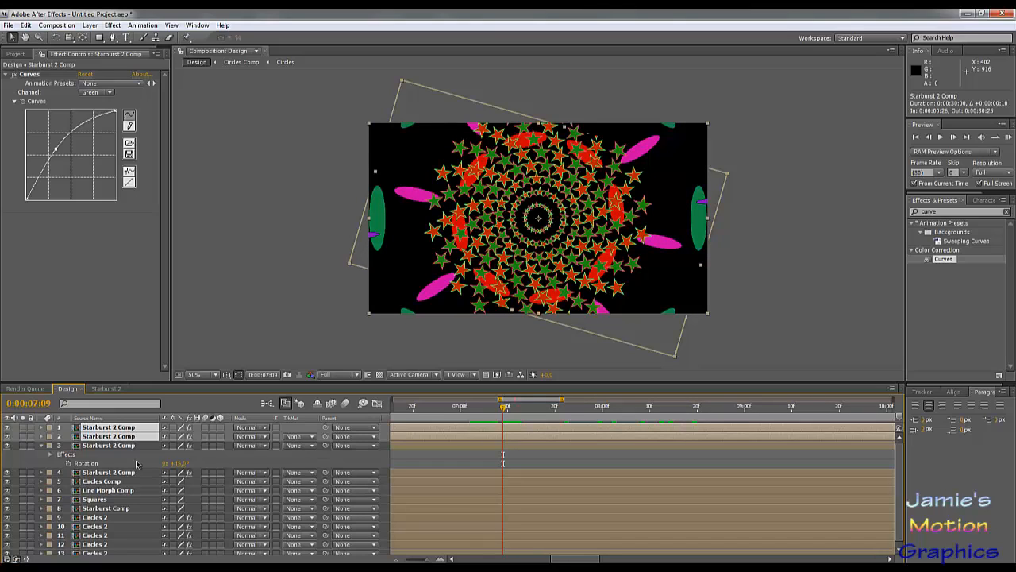
# Set the Rotation of all four Starburst 2 Comp layers to 0° and preview the swirl up to 0:00:07:16.
pyautogui.click(180, 463)
pyautogui.write('0')
pyautogui.press('Return')
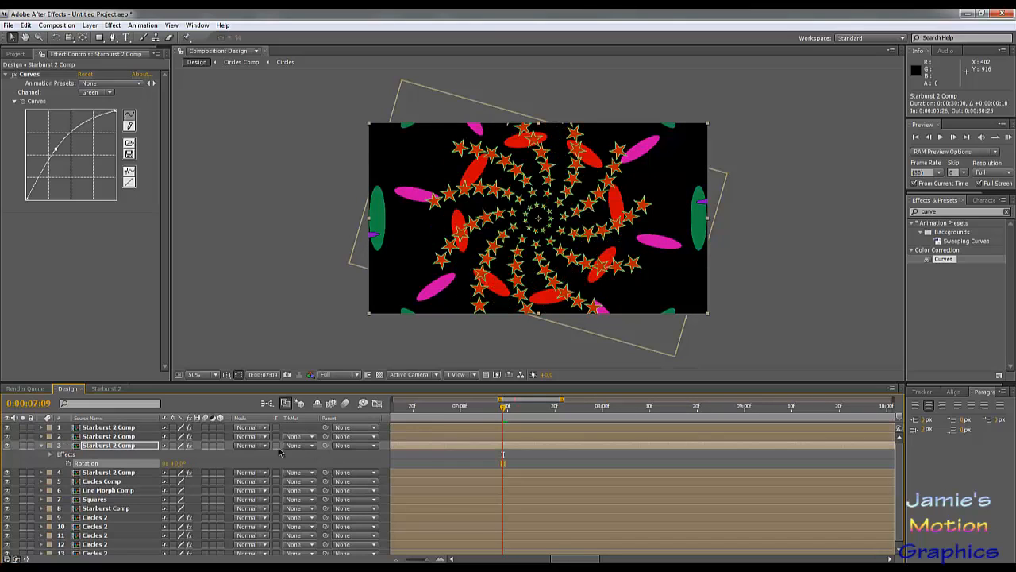
pyautogui.click(101, 428)
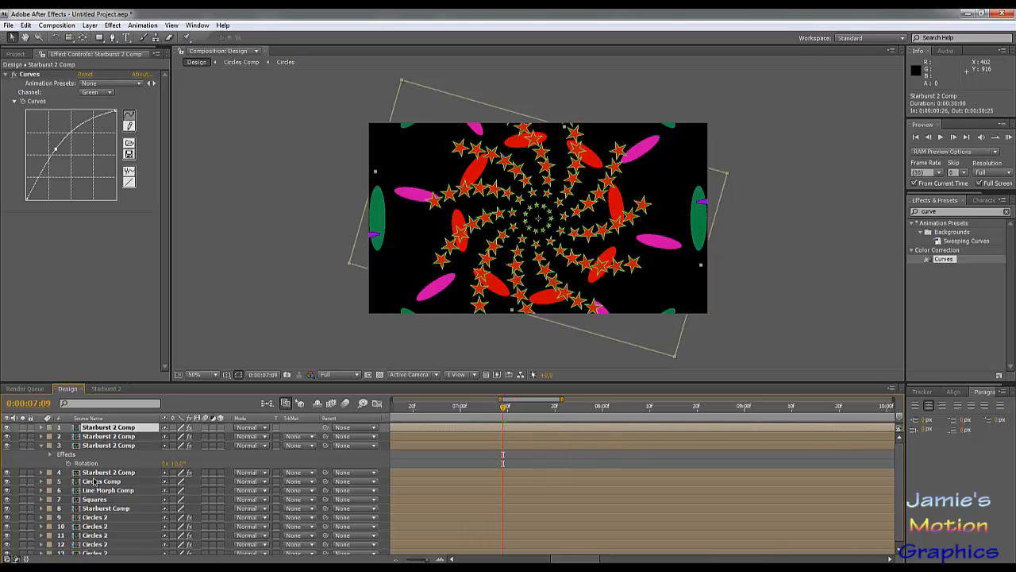
pyautogui.keyDown('shift'); pyautogui.click(96, 474); pyautogui.keyUp('shift')
pyautogui.press('r')
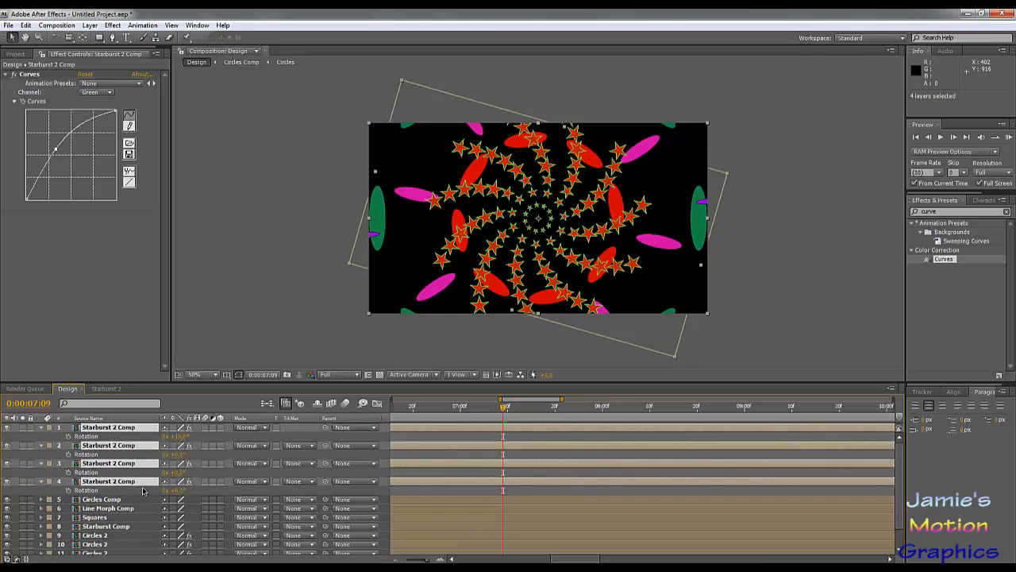
pyautogui.click(178, 437)
pyautogui.write('0')
pyautogui.press('Return')
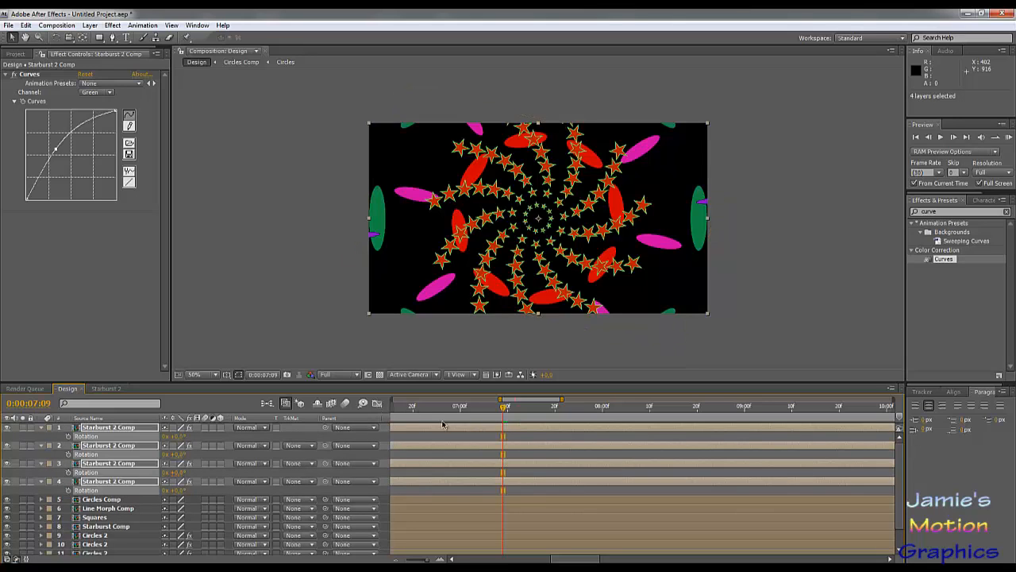
pyautogui.moveTo(454, 409); pyautogui.dragTo(537, 428)
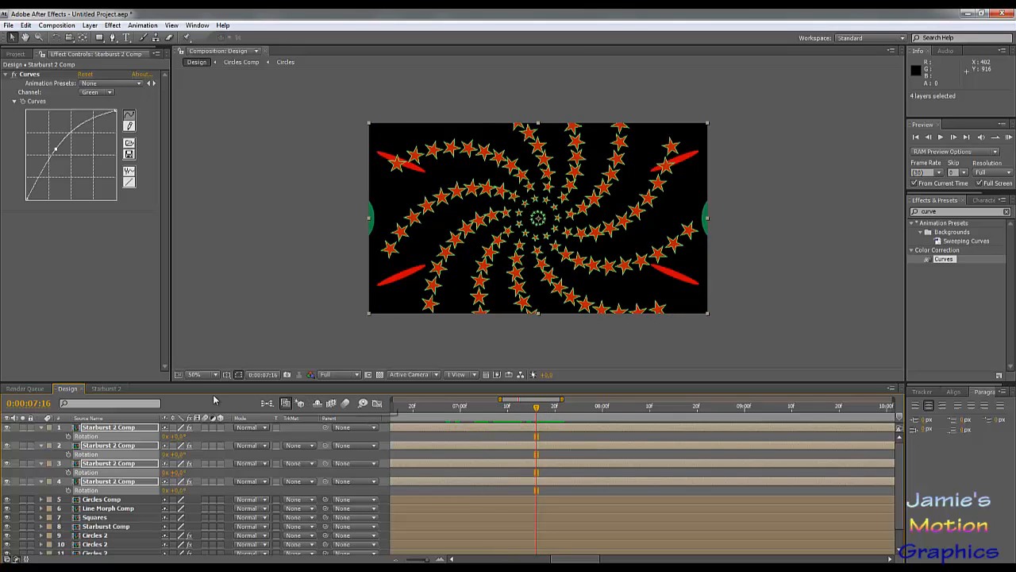
# Delete the first and third Starburst 2 Comp layers from the Design composition.
pyautogui.click(120, 342)
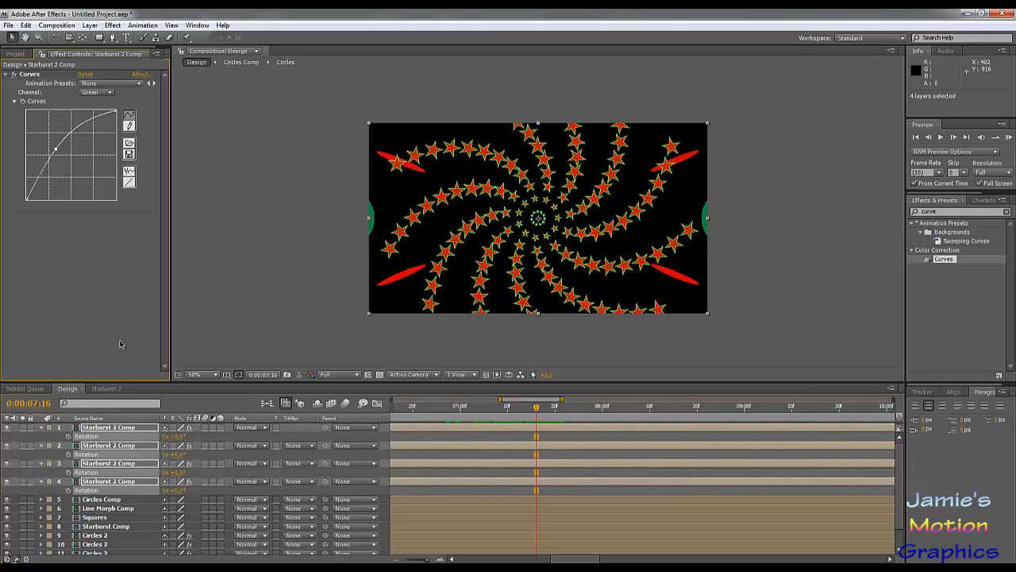
pyautogui.click(114, 457)
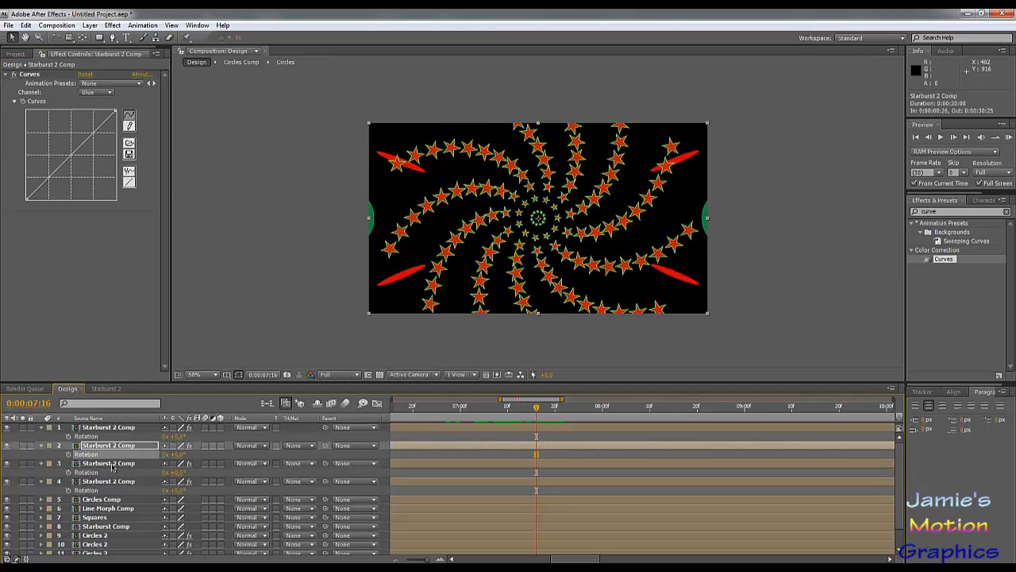
pyautogui.click(112, 464)
pyautogui.keyDown('ctrl'); pyautogui.click(119, 427); pyautogui.keyUp('ctrl')
pyautogui.press('Delete')
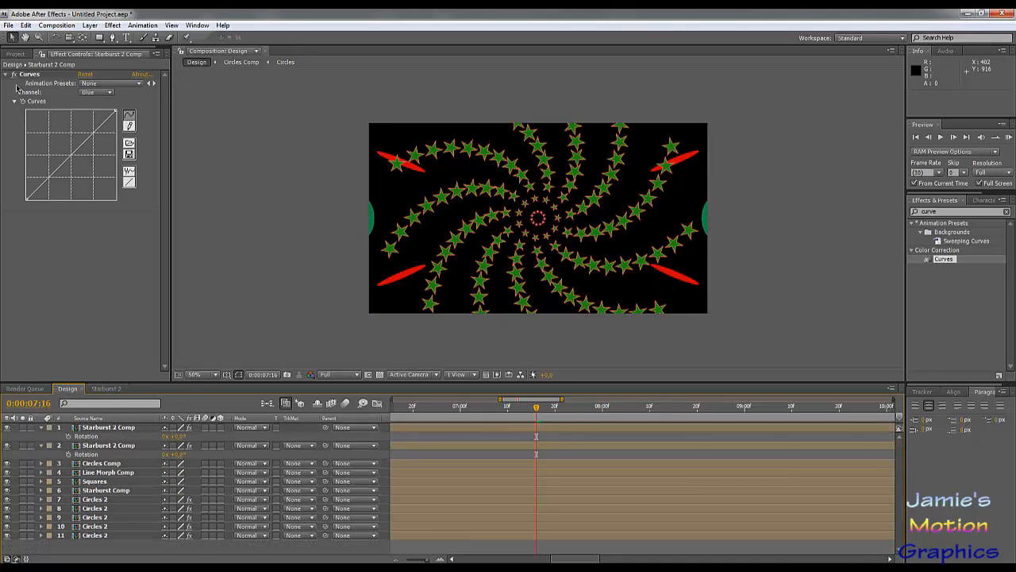
# Duplicate the Starburst 2 Comp composition among the project items.
pyautogui.click(15, 54)
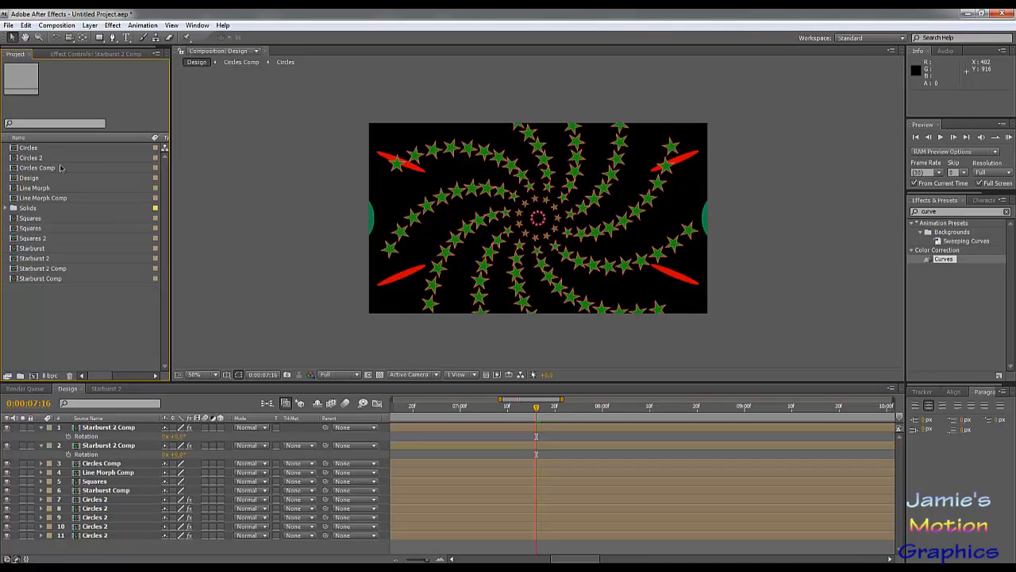
pyautogui.click(58, 271)
pyautogui.hotkey('ctrl', 'd')
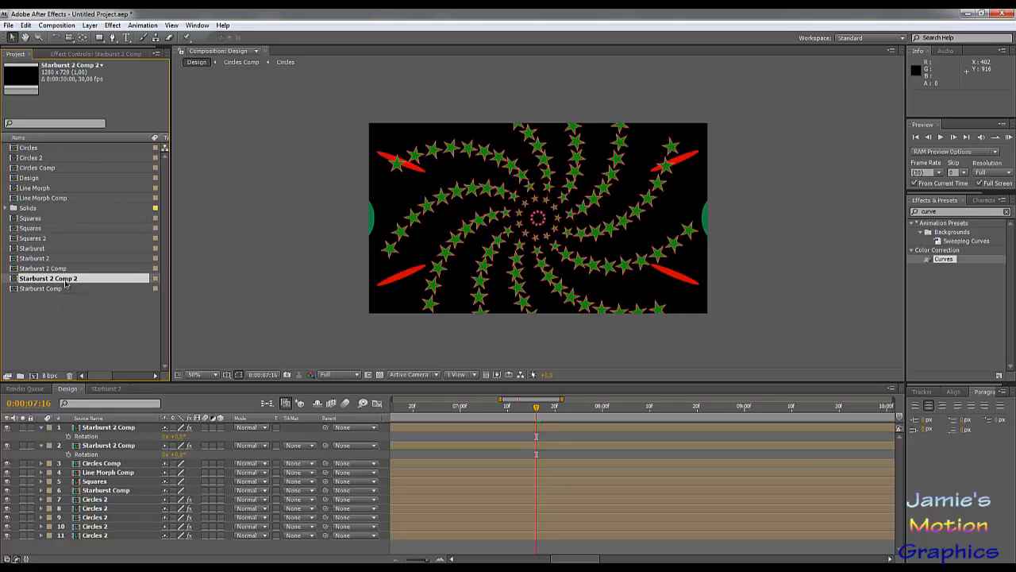
# Try setting the Rotation of all Starburst 2 layers in Starburst 2 Comp 2 to 16°, previewing the swirl around 0:00:07:12, and undo it.
pyautogui.doubleClick(69, 280)
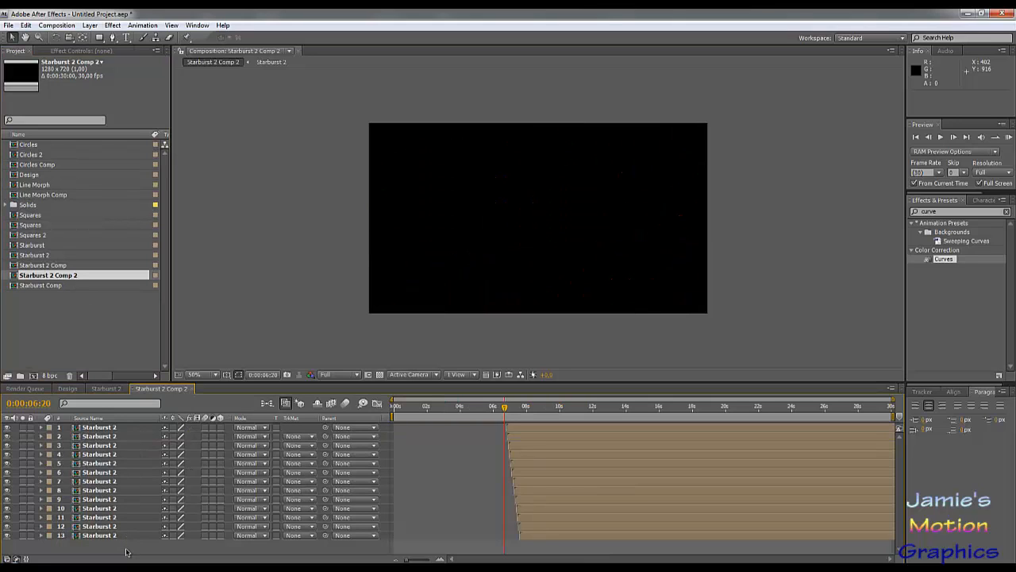
pyautogui.moveTo(123, 550); pyautogui.dragTo(90, 432)
pyautogui.press('r')
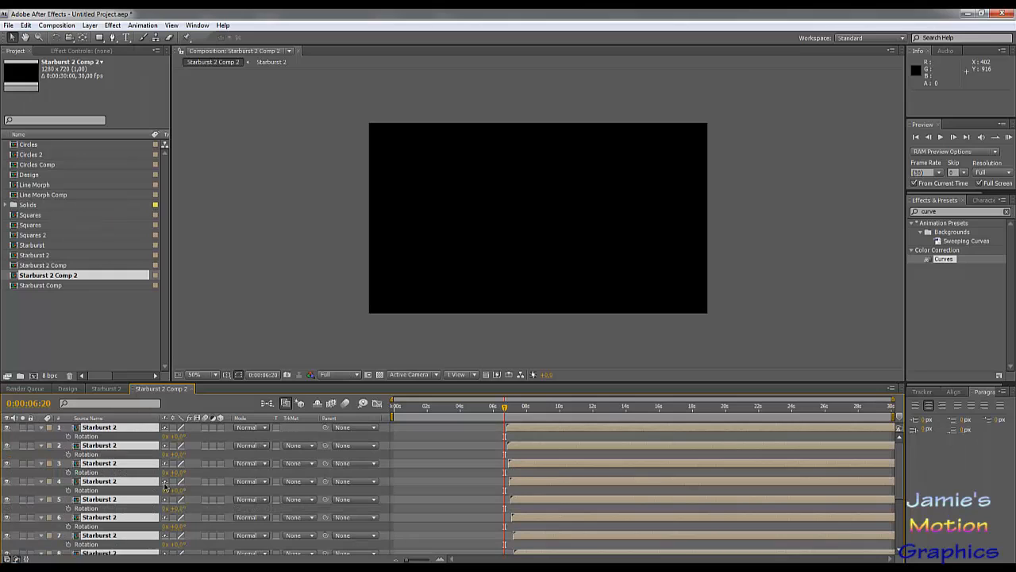
pyautogui.click(176, 436)
pyautogui.write('16')
pyautogui.press('Return')
pyautogui.click(578, 420)
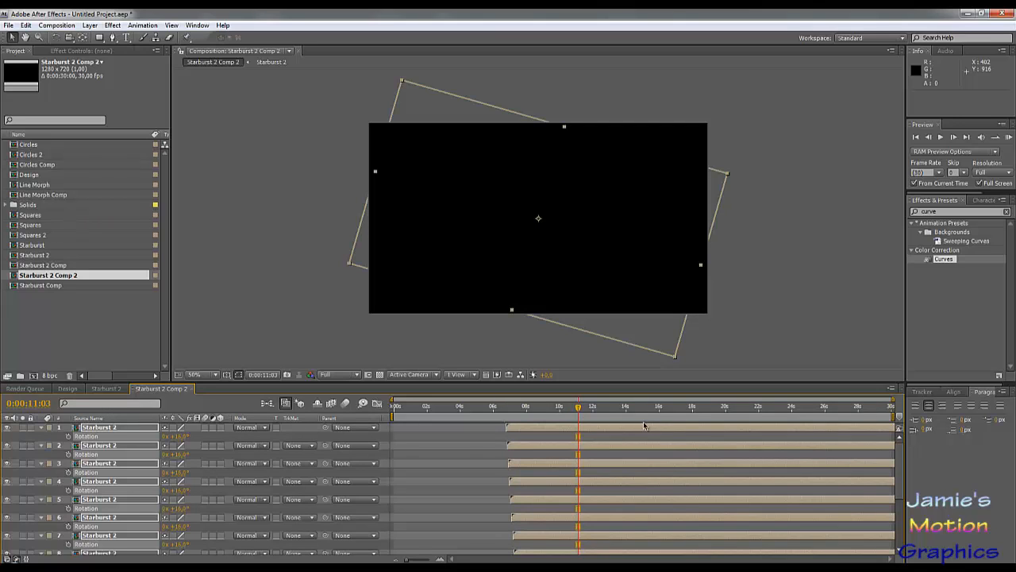
pyautogui.click(692, 412)
pyautogui.click(517, 408)
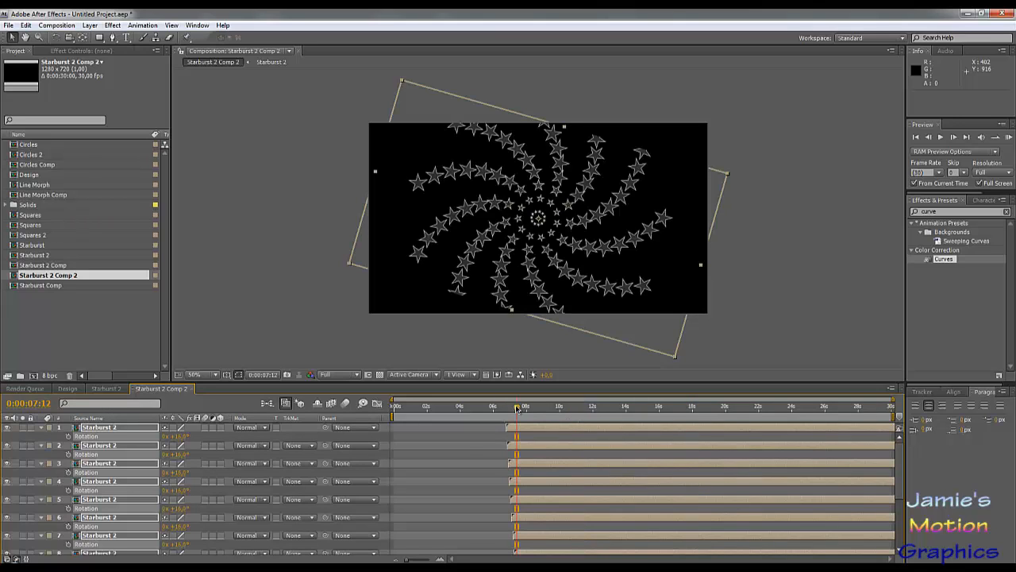
pyautogui.hotkey('ctrl', 'z')
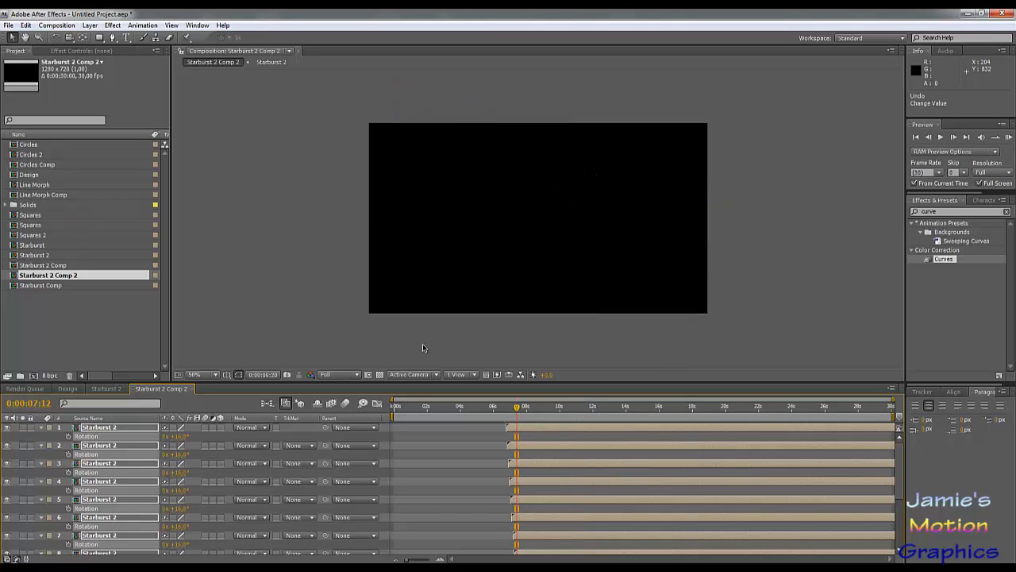
# Delete all thirteen Starburst 2 layers from the Starburst 2 Comp 2 composition.
pyautogui.click(128, 435)
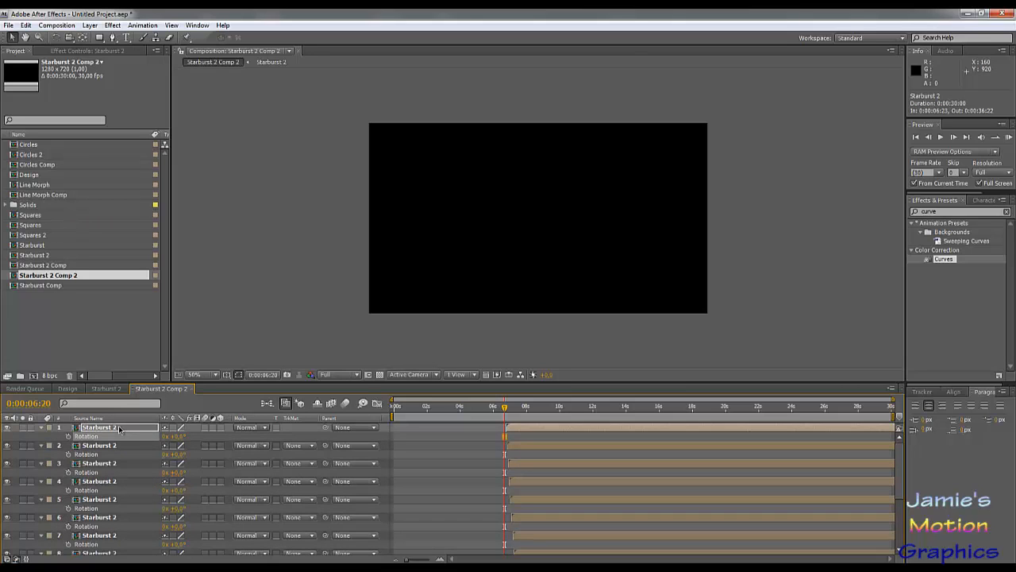
pyautogui.scroll(-3, 120, 461)
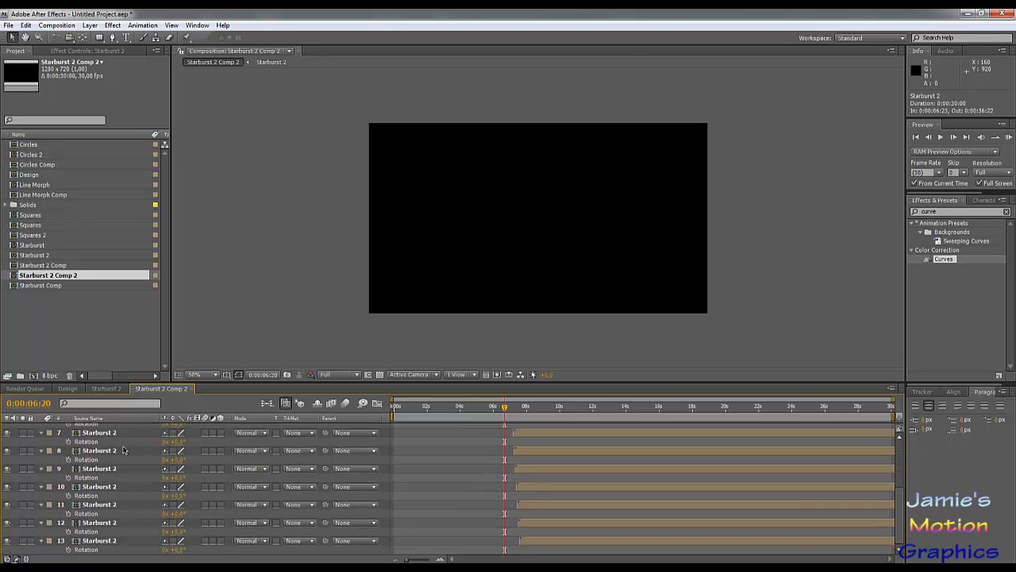
pyautogui.keyDown('shift'); pyautogui.click(112, 543); pyautogui.keyUp('shift')
pyautogui.press('Delete')
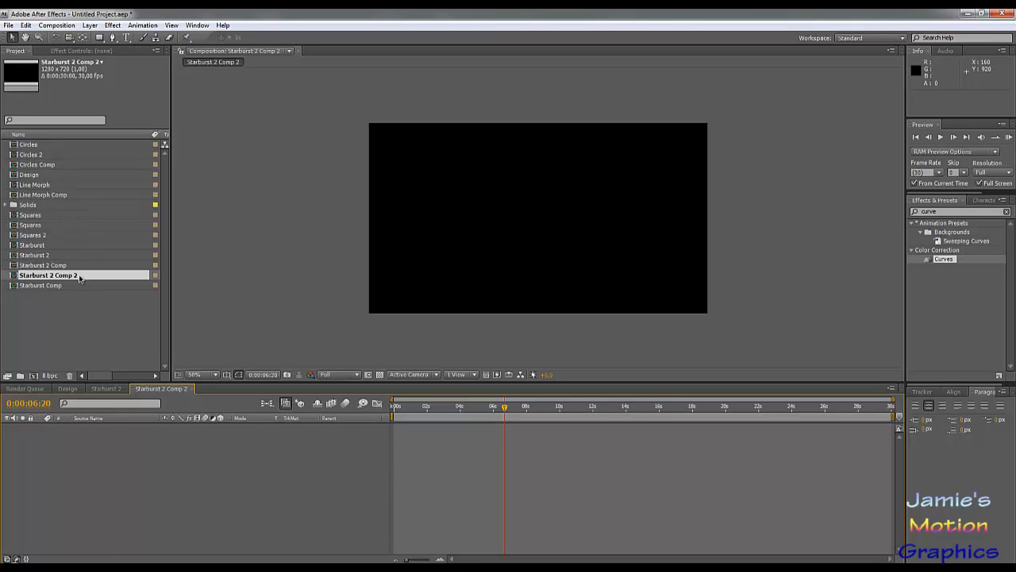
# Duplicate the Starburst 2 composition among the project items.
pyautogui.doubleClick(37, 256)
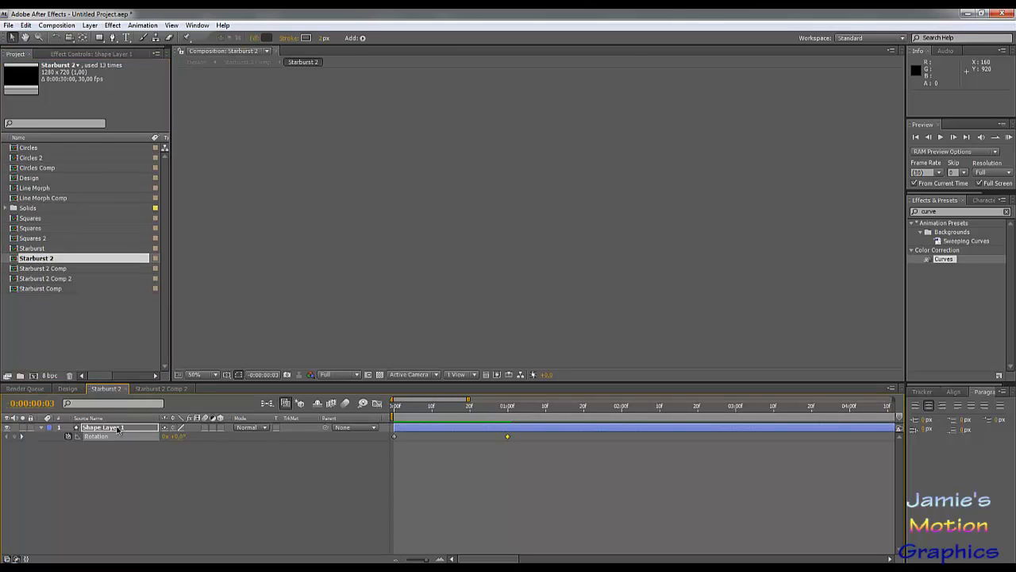
pyautogui.rightClick(31, 261)
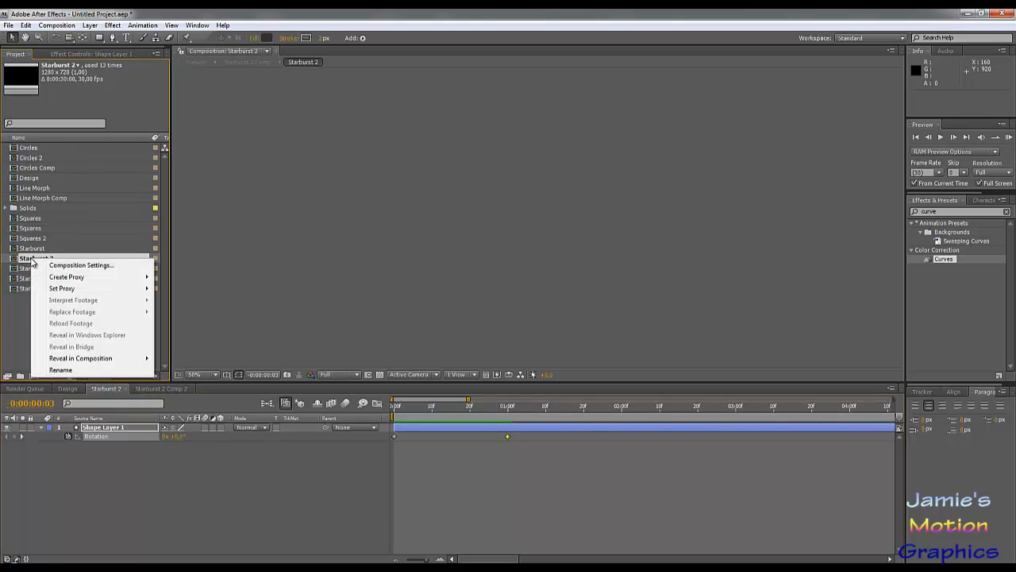
pyautogui.click(23, 332)
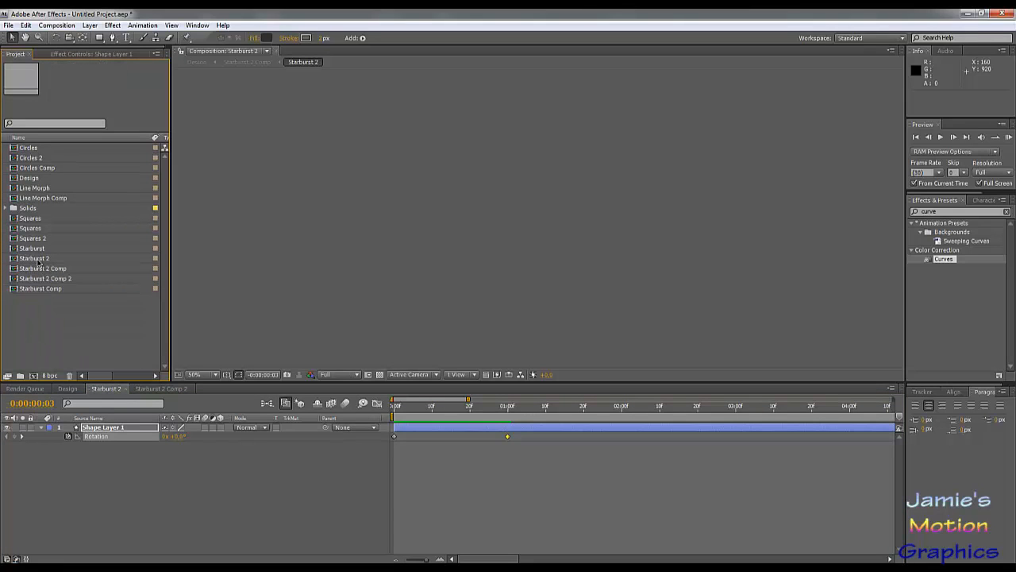
pyautogui.click(36, 258)
pyautogui.hotkey('ctrl', 'd')
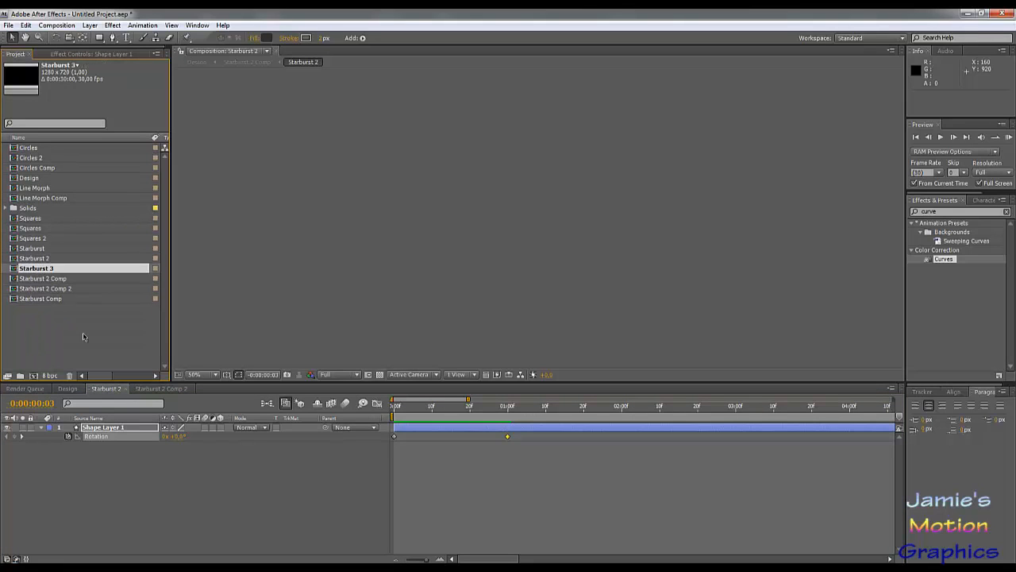
# In the Starburst 3 composition, set Shape Layer 1's Rotation keyframe at 0:00:01:00 to -74°.
pyautogui.doubleClick(43, 270)
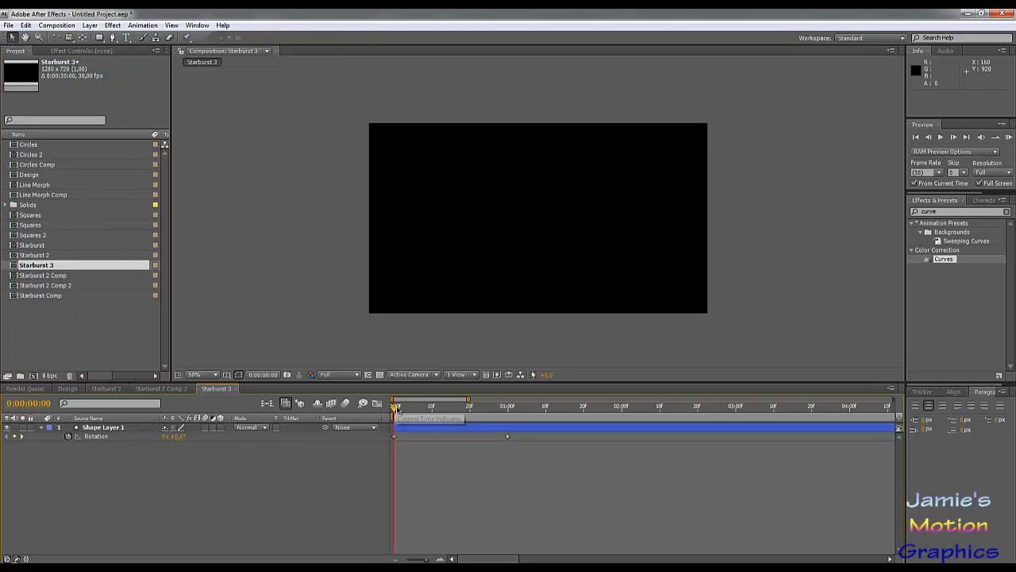
pyautogui.moveTo(395, 407); pyautogui.dragTo(508, 442)
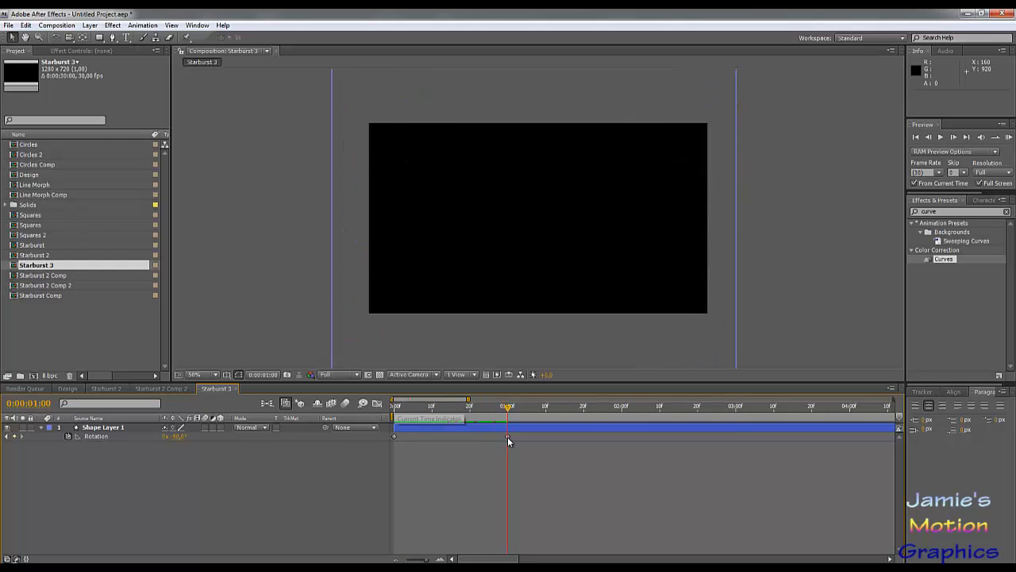
pyautogui.click(181, 436)
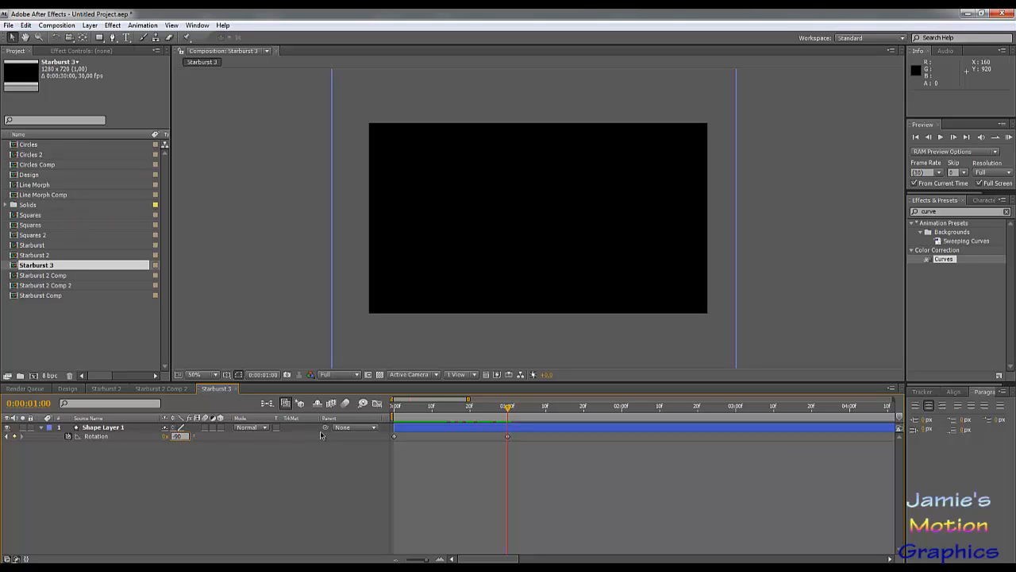
pyautogui.press('Return')
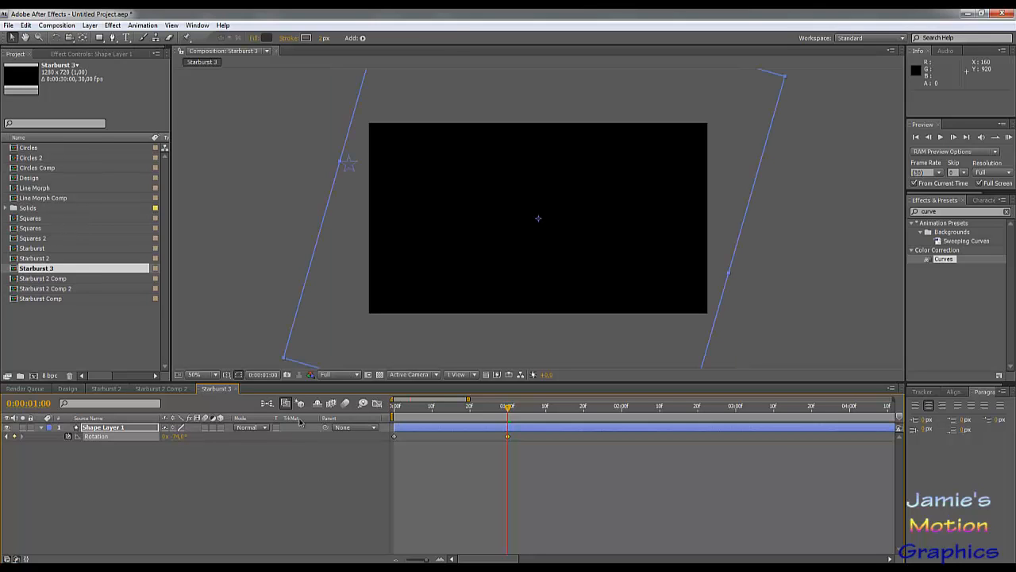
# Set Shape Layer 1's first Rotation keyframe at 0:00:00:00 to 16° and scrub through the animation to check it.
pyautogui.moveTo(418, 410); pyautogui.dragTo(393, 415)
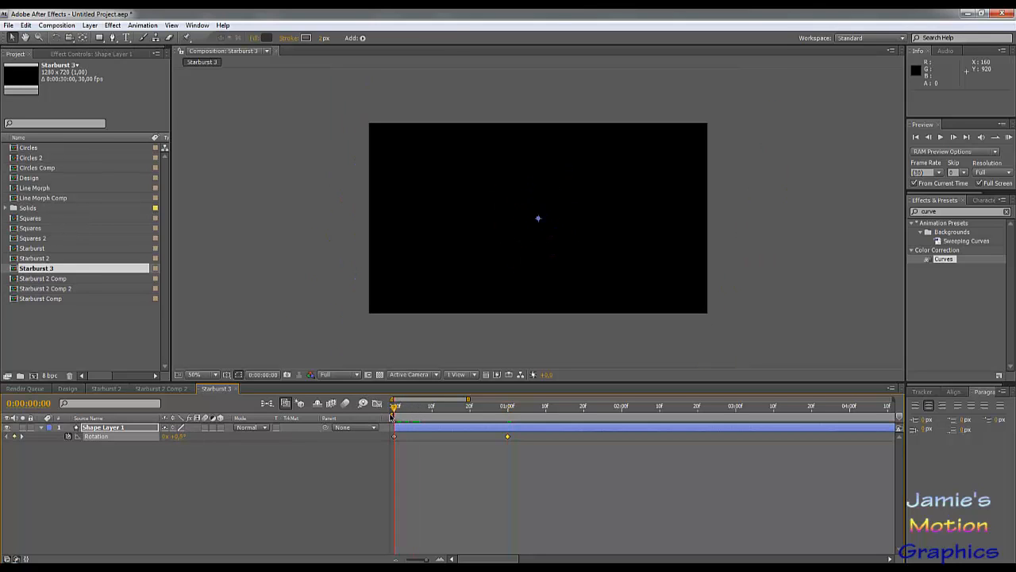
pyautogui.click(178, 436)
pyautogui.write('160')
pyautogui.press('Return')
pyautogui.moveTo(461, 406); pyautogui.dragTo(556, 440)
# Add Starburst 3 to the empty Starburst 2 Comp 2 composition and duplicate the layer until there are sixteen copies.
pyautogui.click(159, 389)
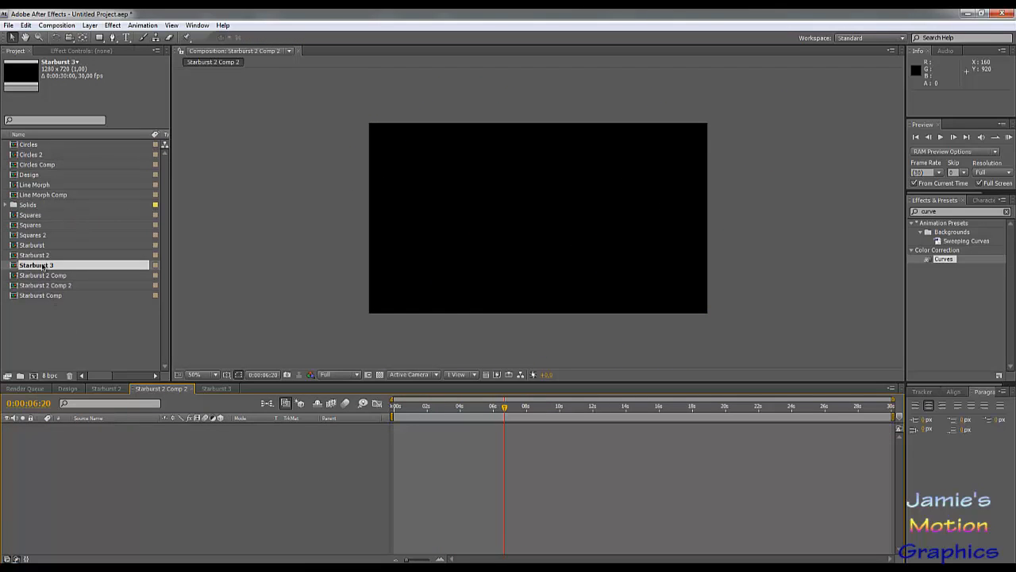
pyautogui.moveTo(44, 266); pyautogui.dragTo(71, 463)
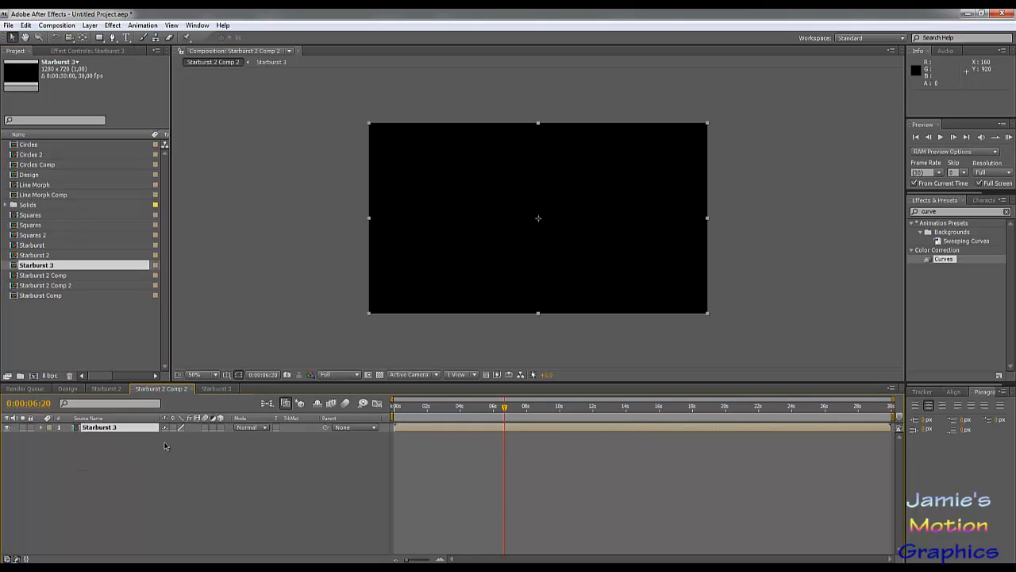
pyautogui.hotkey('ctrl', 'd')
pyautogui.hotkey('ctrl', 'd')
pyautogui.hotkey('ctrl', 'd')
pyautogui.hotkey('ctrl', 'd')
pyautogui.hotkey('ctrl', 'd')
pyautogui.hotkey('ctrl', 'd')
pyautogui.hotkey('ctrl', 'd')
pyautogui.hotkey('ctrl', 'd')
pyautogui.hotkey('ctrl', 'd')
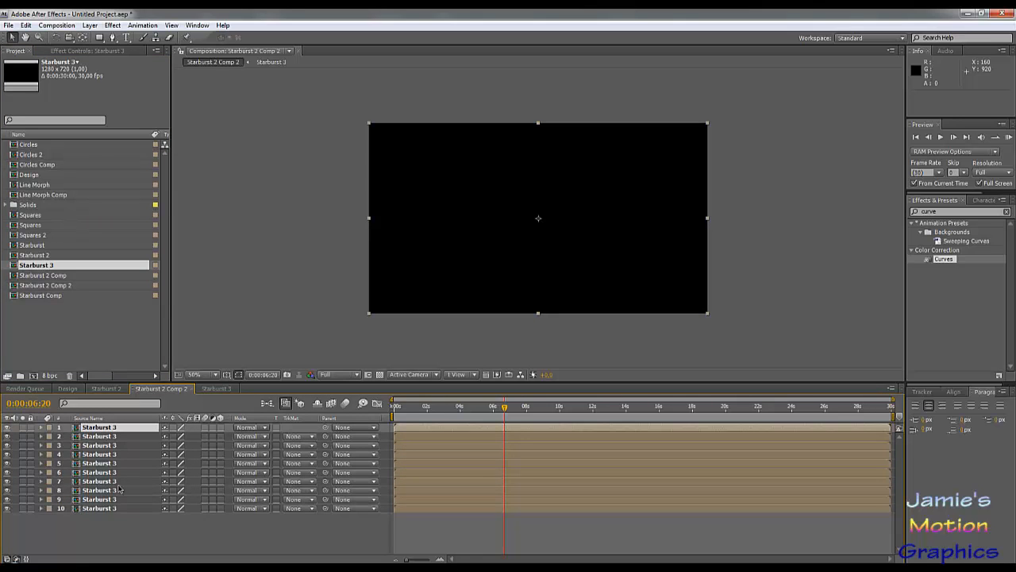
pyautogui.hotkey('ctrl', 'd')
pyautogui.hotkey('ctrl', 'd')
pyautogui.hotkey('ctrl', 'd')
pyautogui.hotkey('ctrl', 'd')
pyautogui.hotkey('ctrl', 'd')
pyautogui.hotkey('ctrl', 'd')
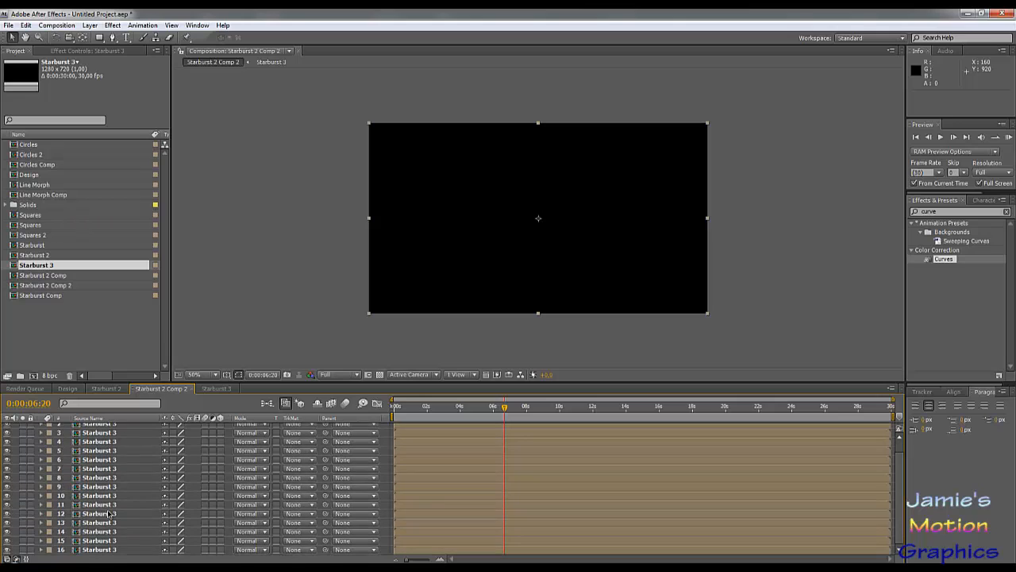
# Check the layer count in Starburst 2 Comp and delete the last three Starburst 3 layers from Starburst 2 Comp 2 to match it.
pyautogui.doubleClick(53, 275)
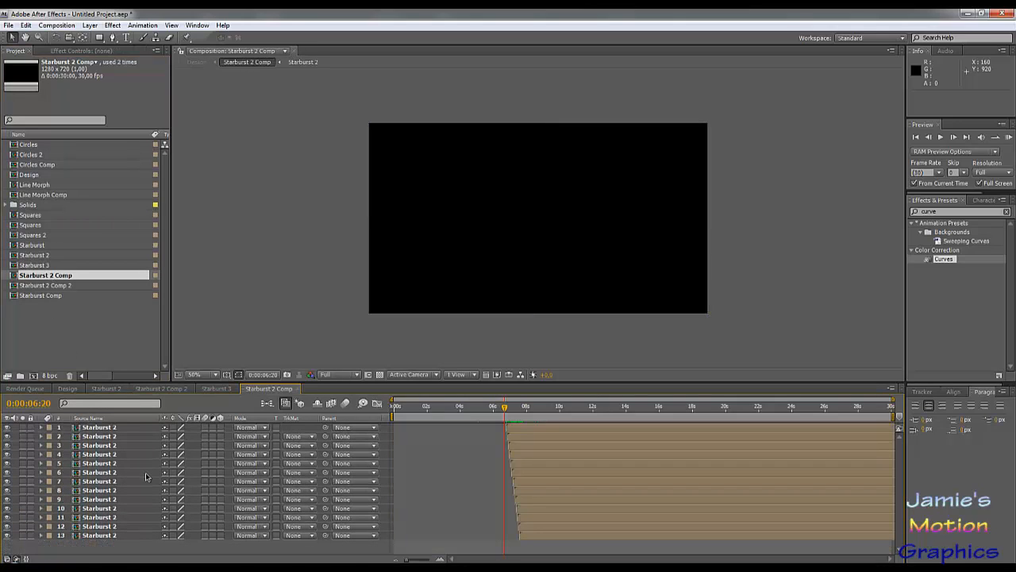
pyautogui.click(216, 388)
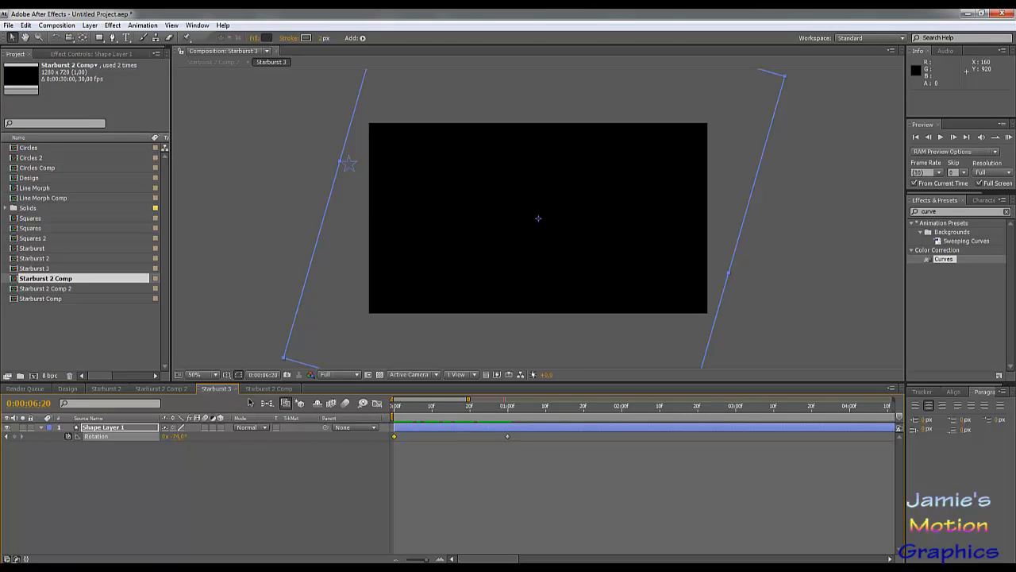
pyautogui.click(262, 390)
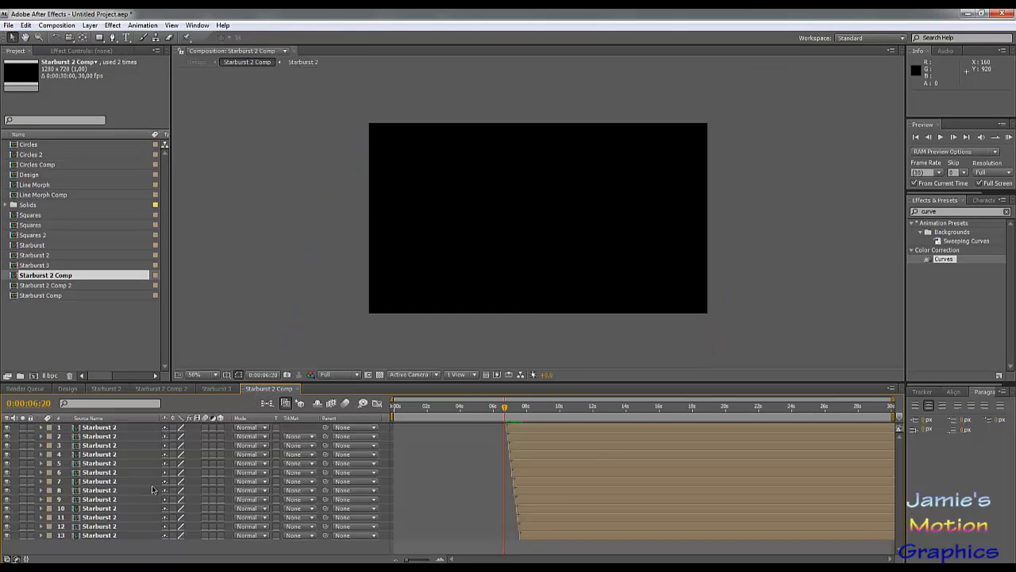
pyautogui.click(161, 388)
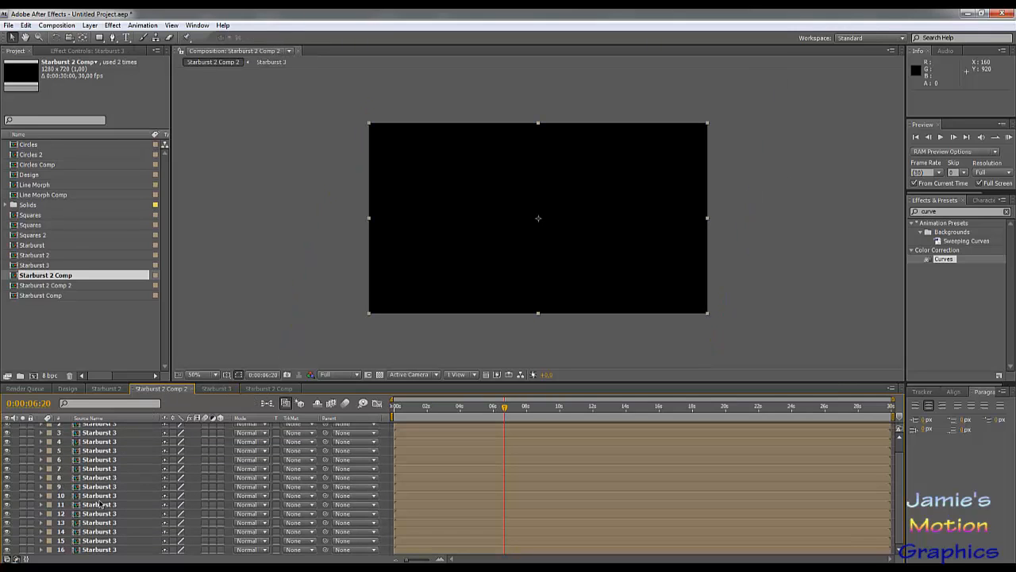
pyautogui.click(94, 531)
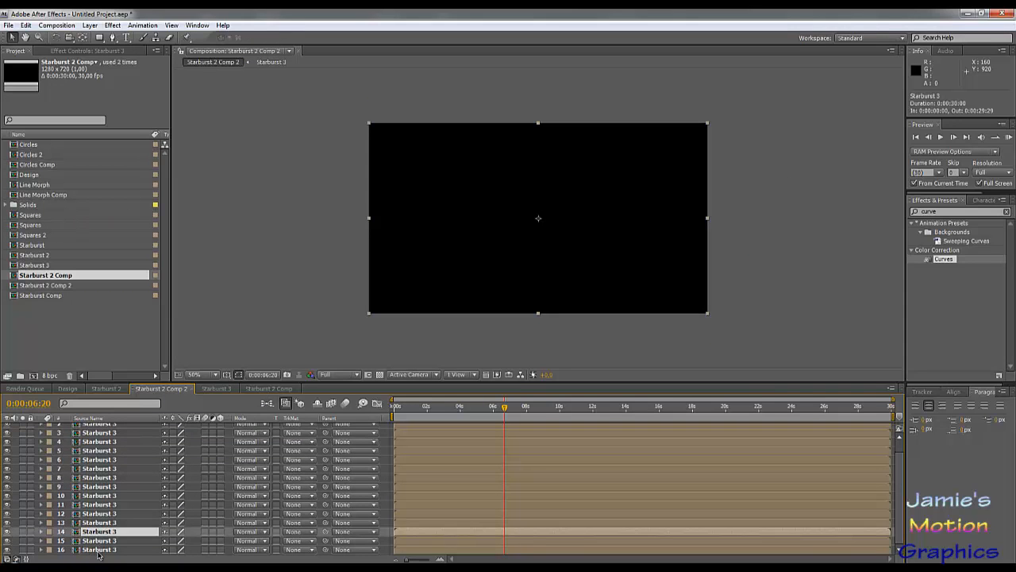
pyautogui.keyDown('shift'); pyautogui.click(98, 549); pyautogui.keyUp('shift')
pyautogui.press('Delete')
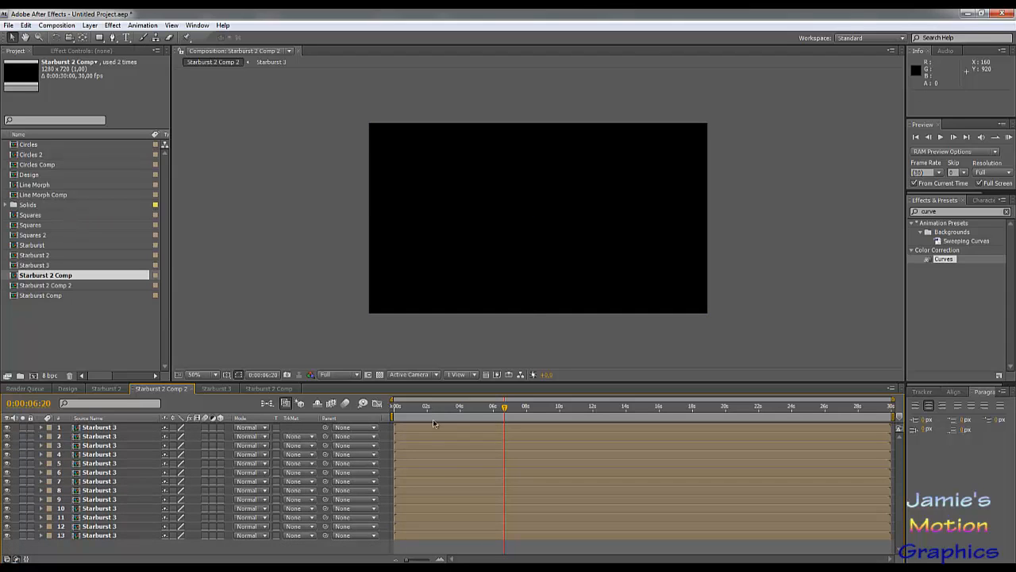
# Sequence all thirteen Starburst 3 layers with an overlap of 0:00:29:28 and no transition, and preview the swirl up to 0:00:01:00.
pyautogui.hotkey('ctrl', 'a')
pyautogui.rightClick(134, 469)
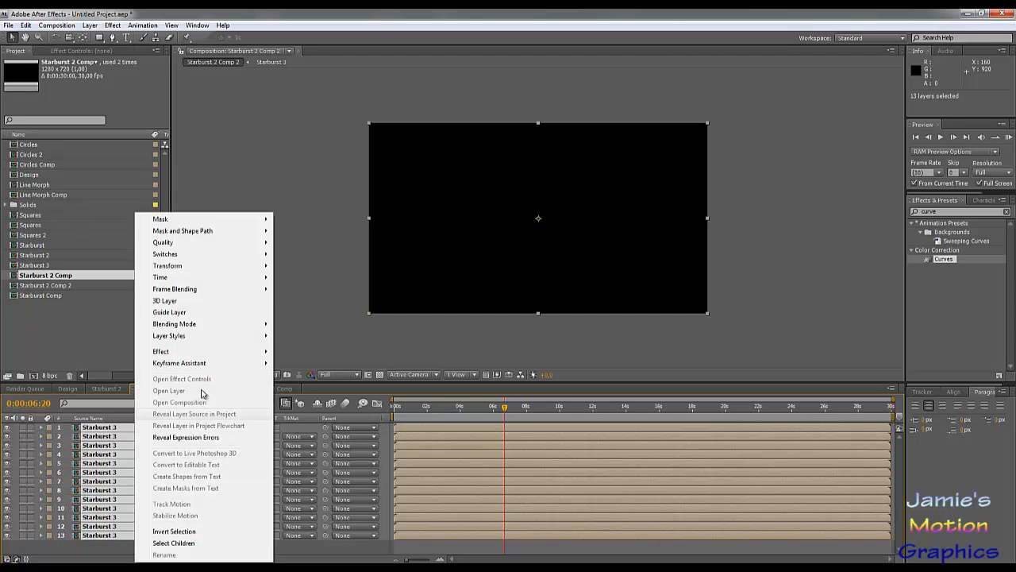
pyautogui.moveTo(211, 363)
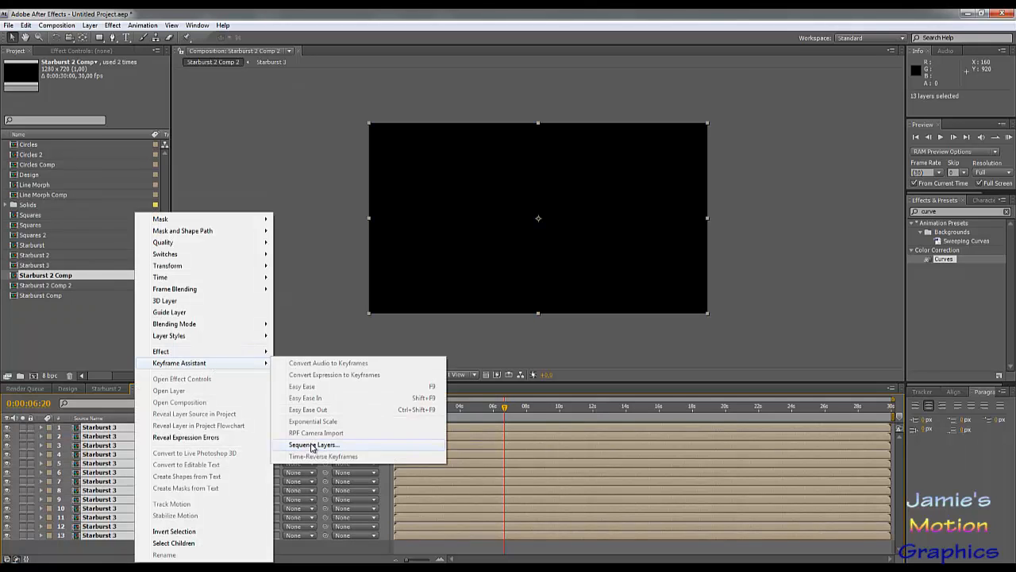
pyautogui.click(314, 444)
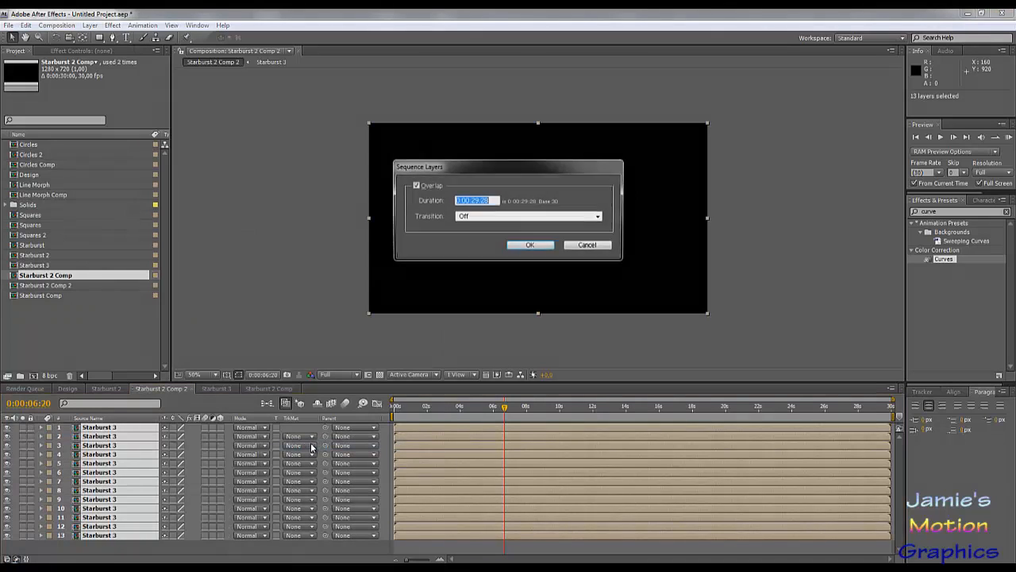
pyautogui.click(529, 245)
pyautogui.moveTo(414, 414)
pyautogui.mouseDown()
pyautogui.moveTo(391, 412)
pyautogui.moveTo(411, 419)
pyautogui.mouseUp()
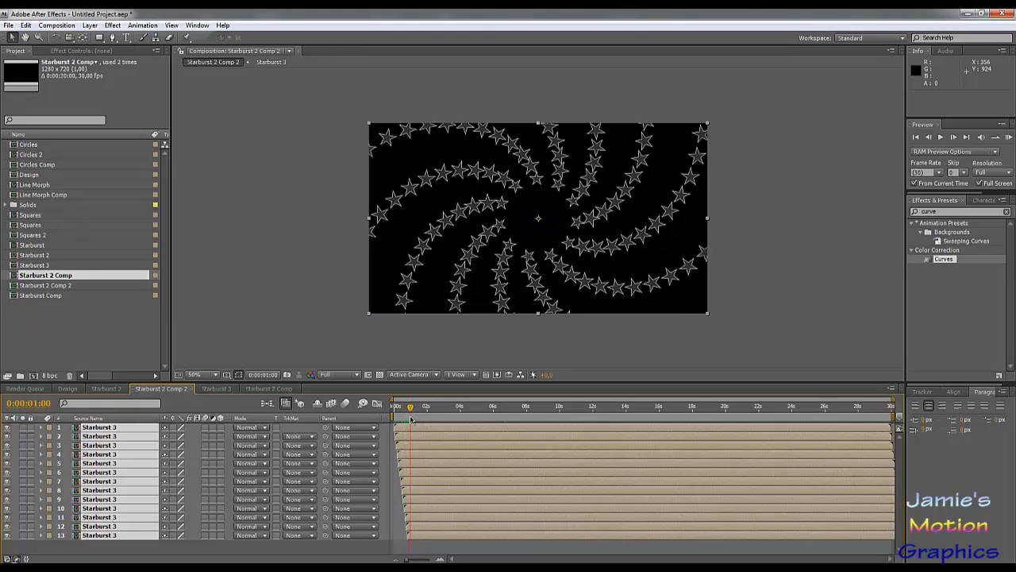
# Add Starburst 2 Comp 2 to the Design composition between the two Starburst 2 Comp layers.
pyautogui.click(214, 388)
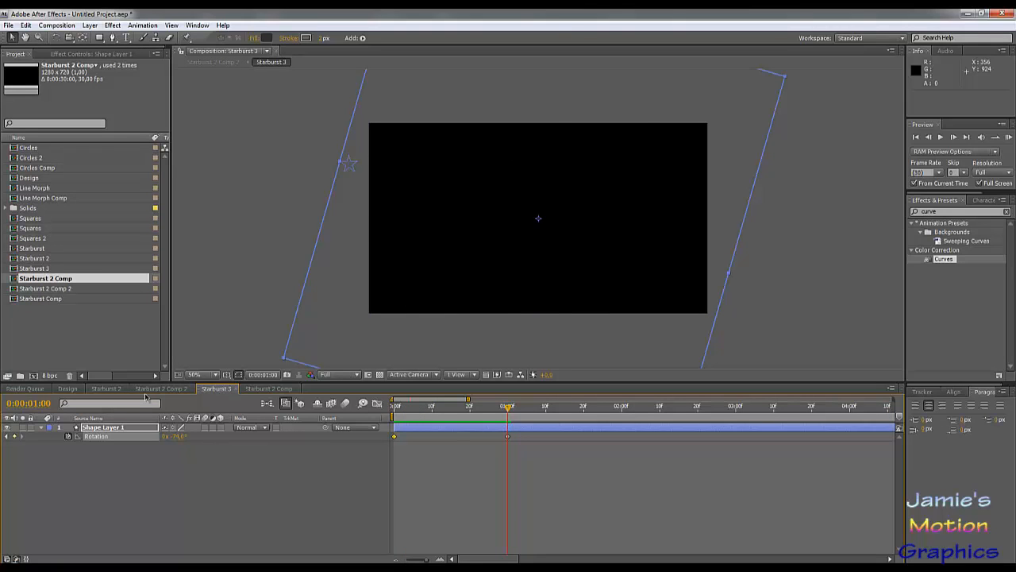
pyautogui.click(145, 389)
pyautogui.click(115, 388)
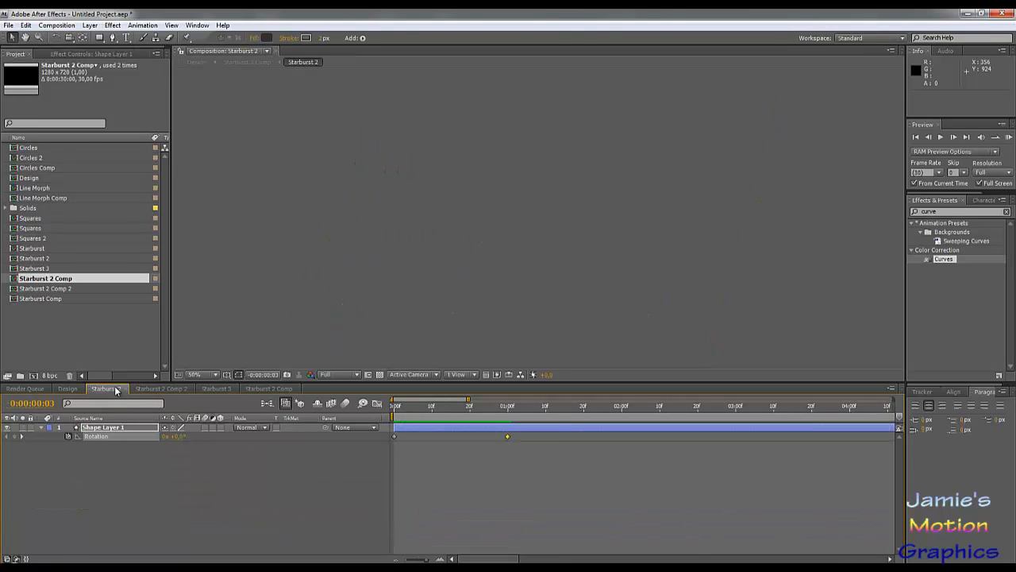
pyautogui.click(69, 389)
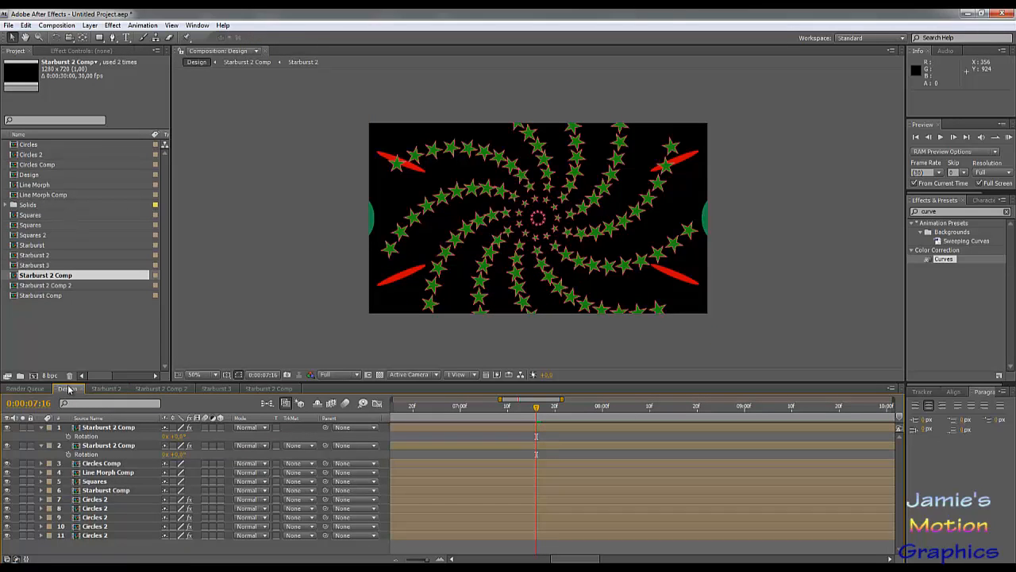
pyautogui.moveTo(59, 285); pyautogui.dragTo(103, 444)
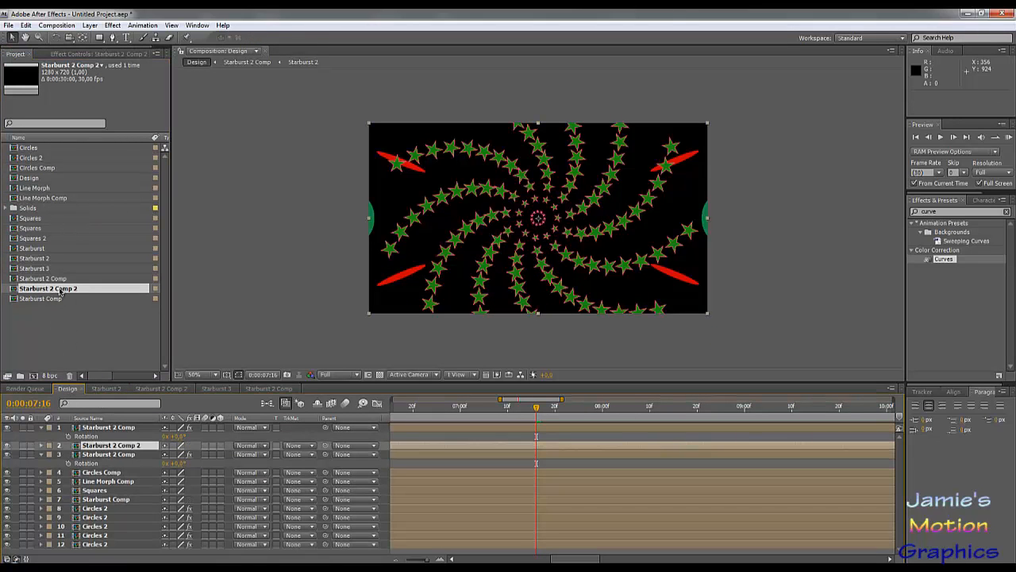
# Add a second Starburst 2 Comp 2 as the top layer of Design and shift both copies to start at 0:00:06:26.
pyautogui.moveTo(59, 290); pyautogui.dragTo(115, 425)
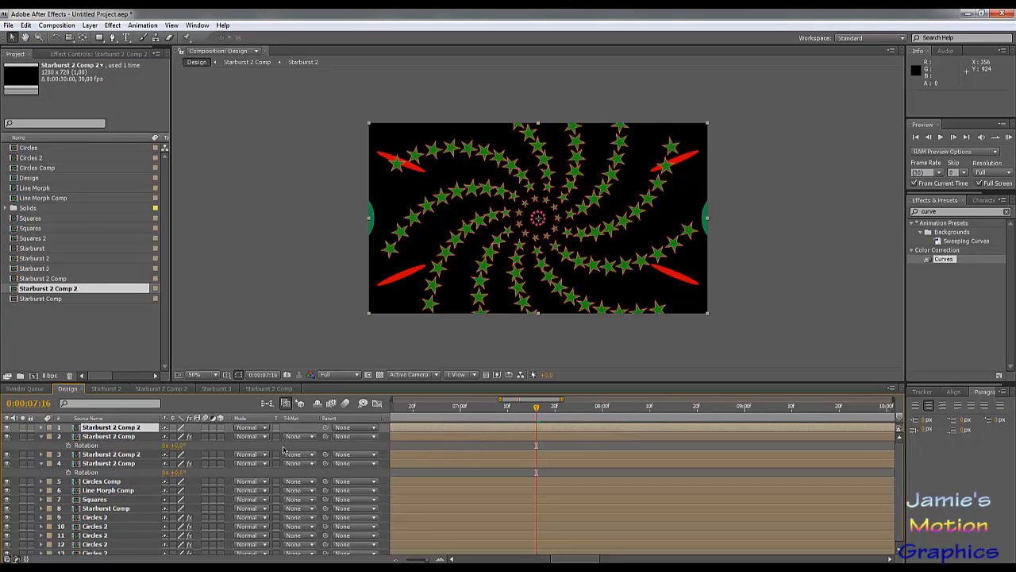
pyautogui.keyDown('ctrl'); pyautogui.click(146, 455); pyautogui.keyUp('ctrl')
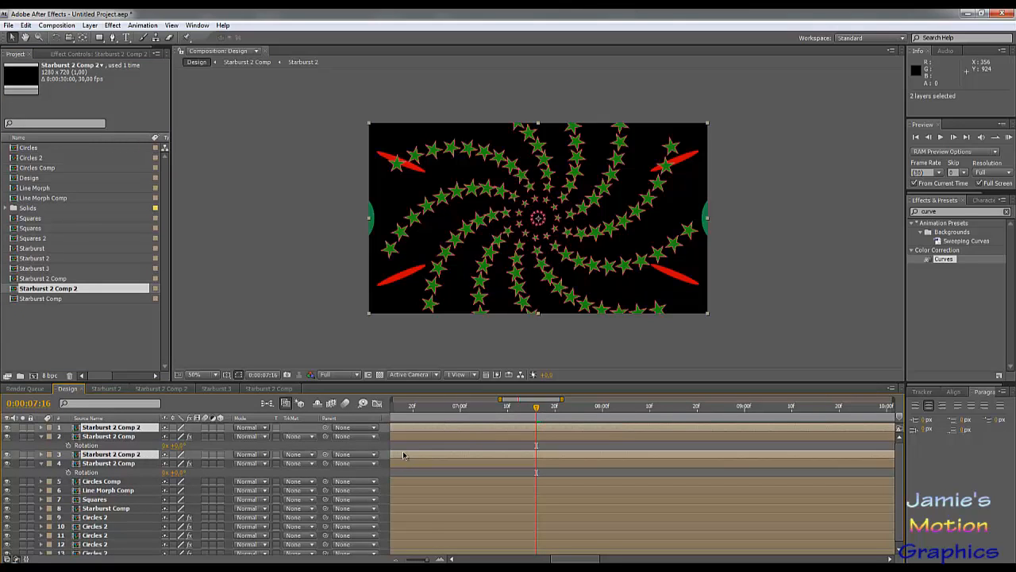
pyautogui.moveTo(403, 455); pyautogui.dragTo(577, 470)
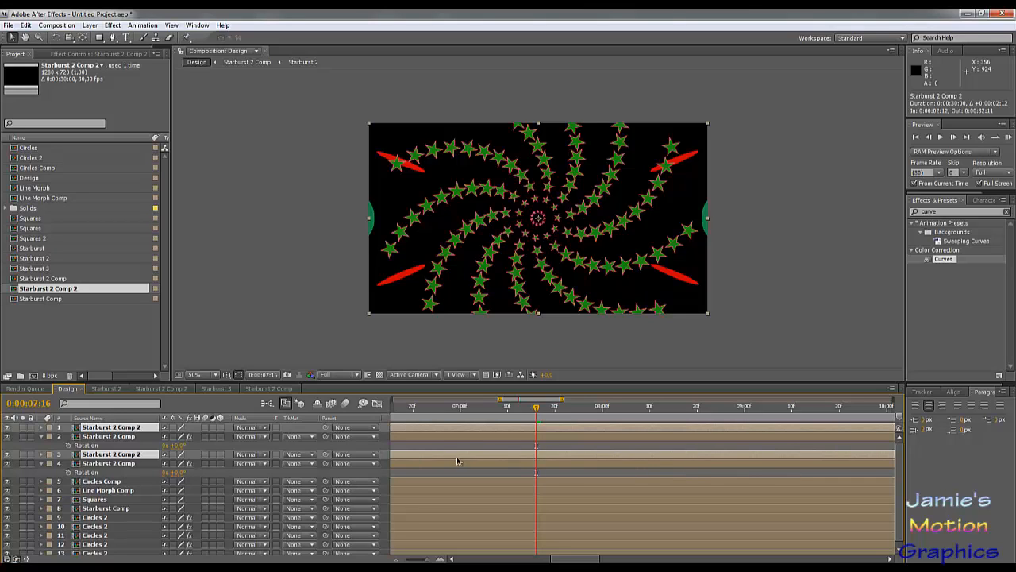
pyautogui.moveTo(692, 460); pyautogui.dragTo(749, 462)
pyautogui.moveTo(639, 464); pyautogui.dragTo(805, 463)
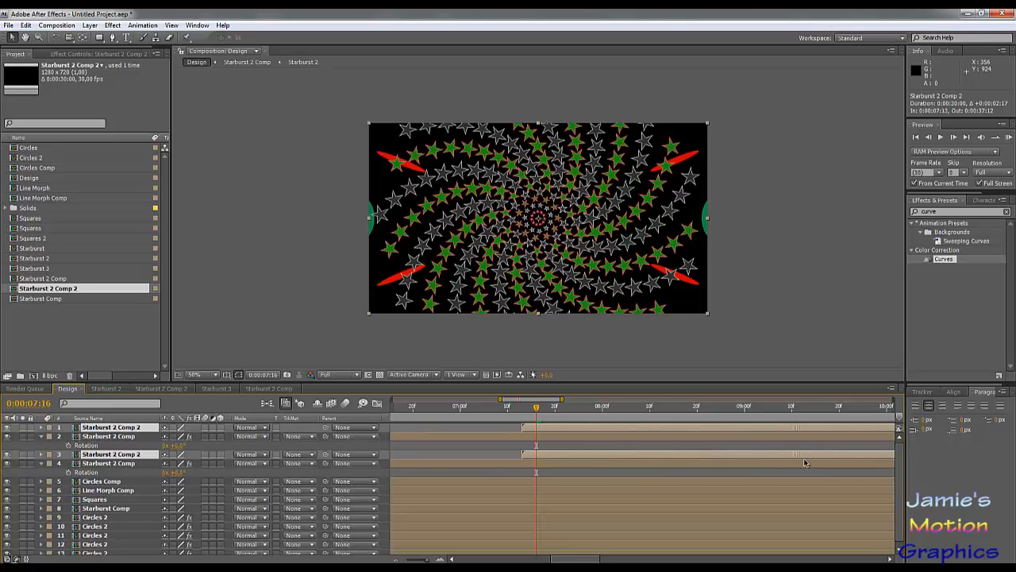
pyautogui.moveTo(546, 456); pyautogui.dragTo(454, 471)
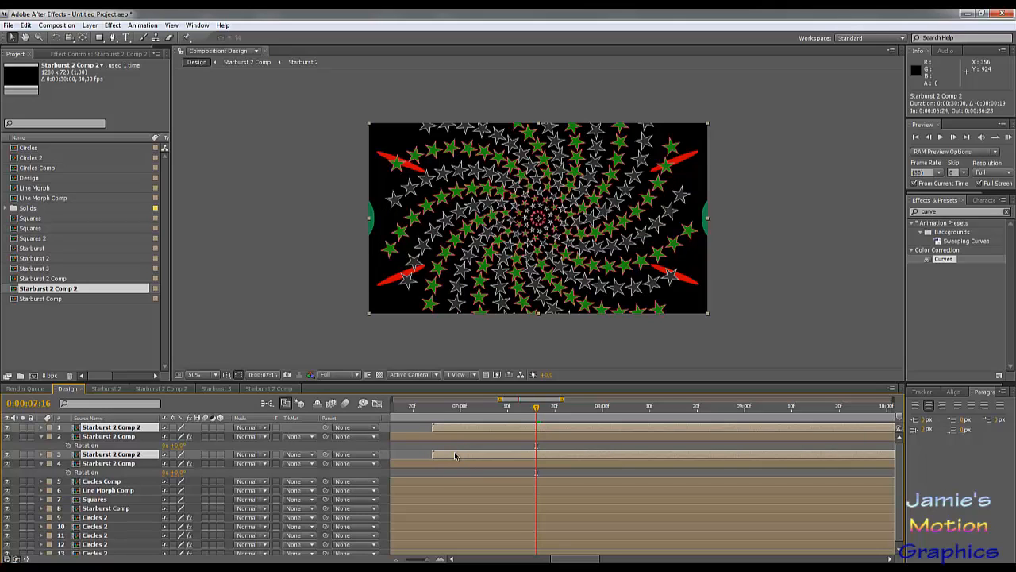
pyautogui.moveTo(457, 455); pyautogui.dragTo(463, 457)
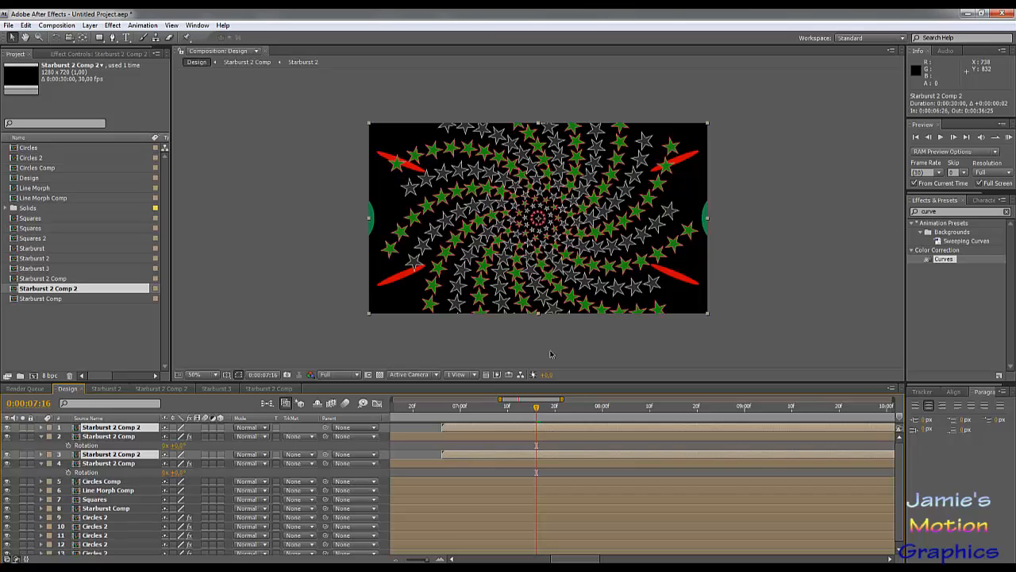
pyautogui.click(508, 408)
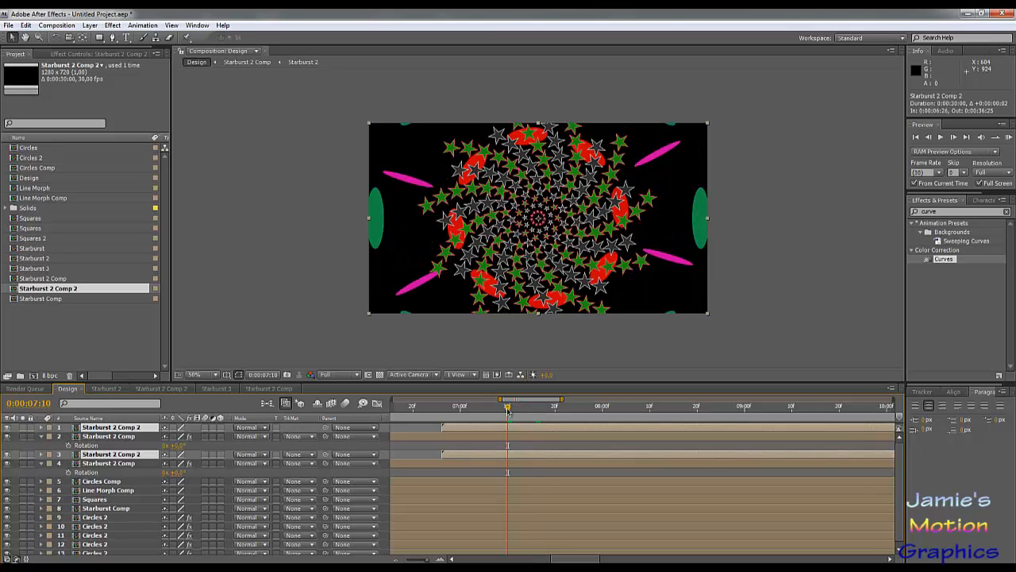
pyautogui.moveTo(493, 429); pyautogui.dragTo(492, 429)
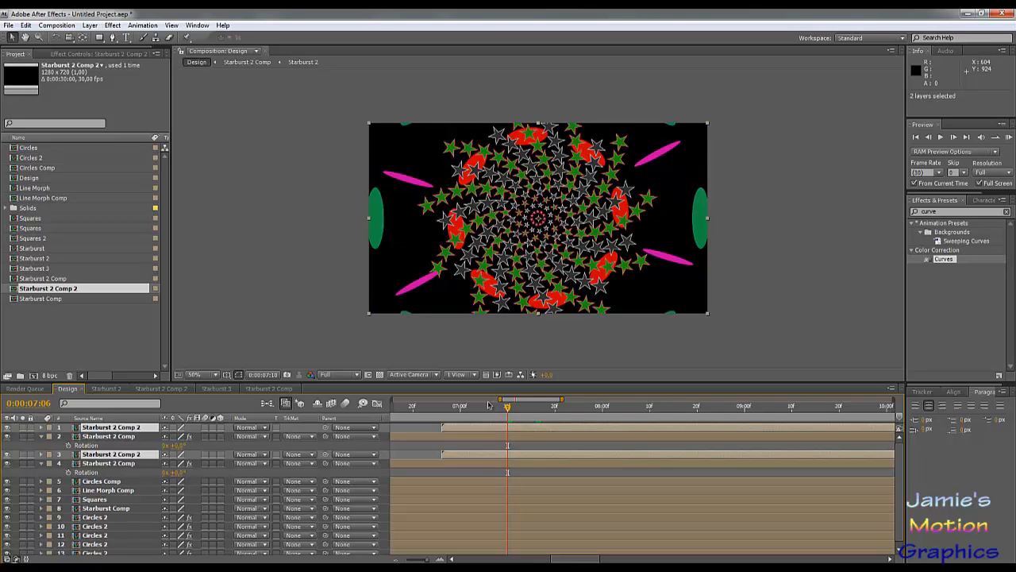
pyautogui.click(489, 407)
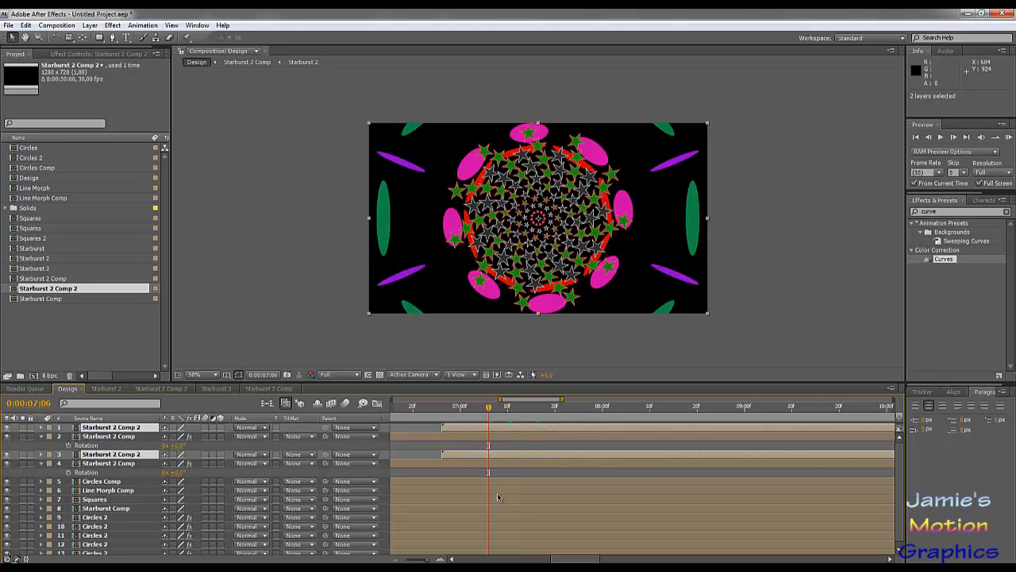
# Delay the top Starburst 2 Comp 2 layer by 26 frames to 0:00:07:22, matching the offset between the two Starburst 2 Comp layers.
pyautogui.press('Home')
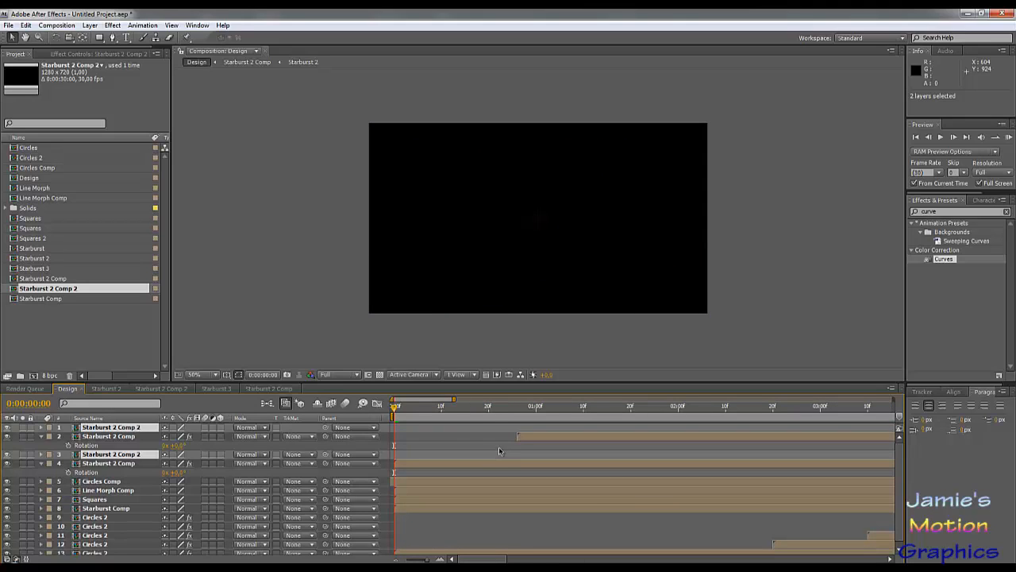
pyautogui.moveTo(487, 409); pyautogui.dragTo(517, 421)
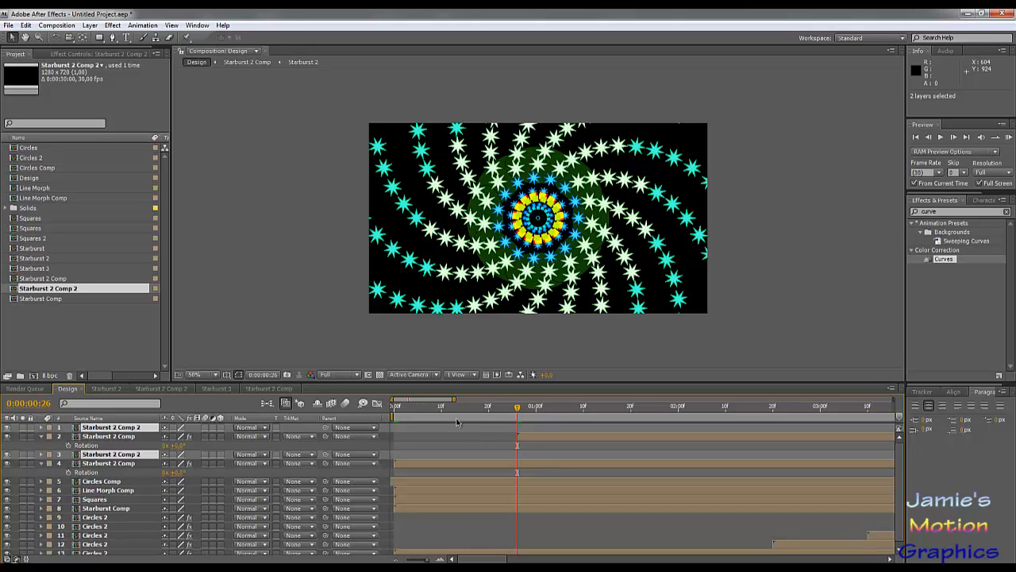
pyautogui.click(120, 437)
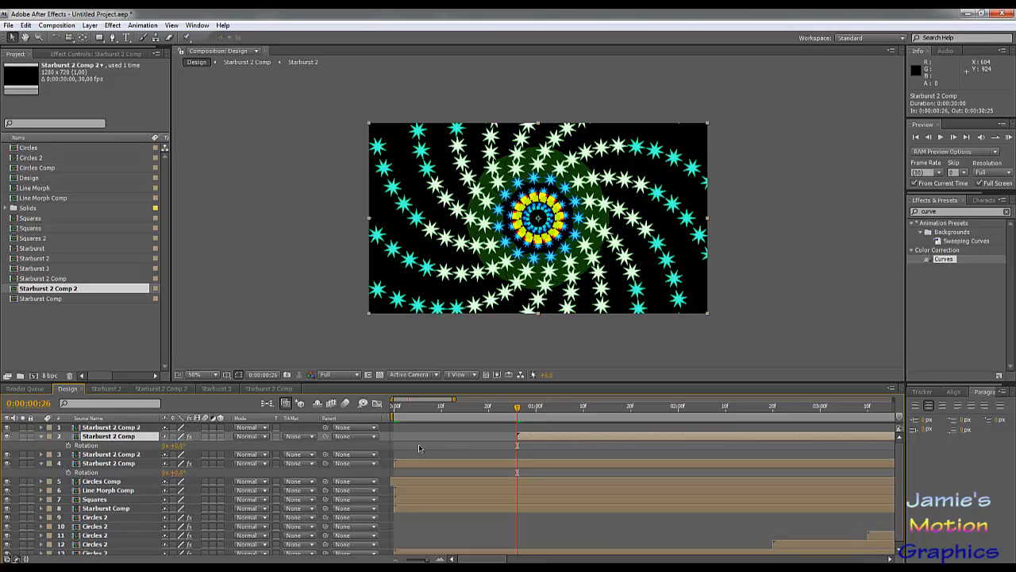
pyautogui.click(137, 428)
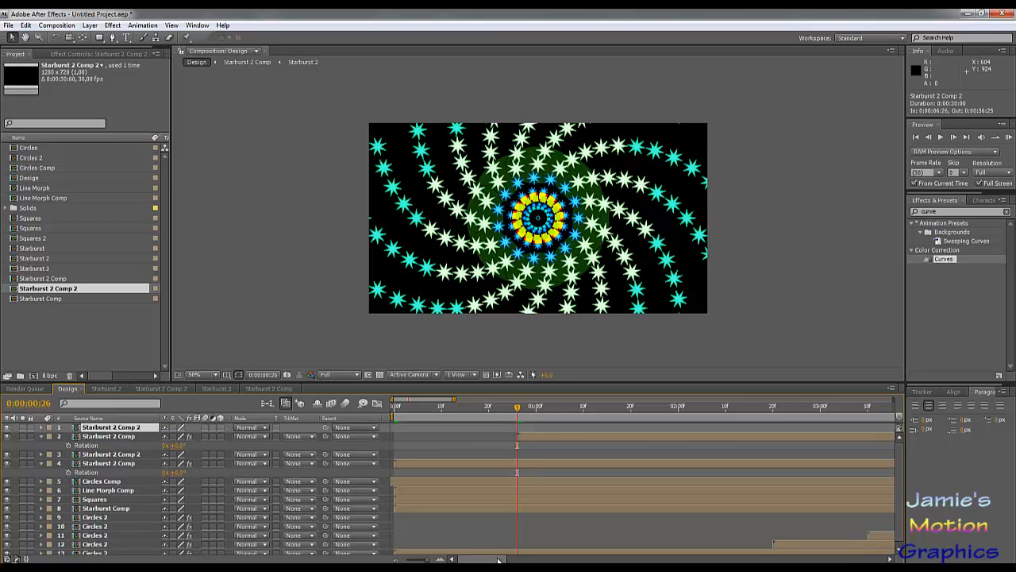
pyautogui.moveTo(497, 559); pyautogui.dragTo(593, 558)
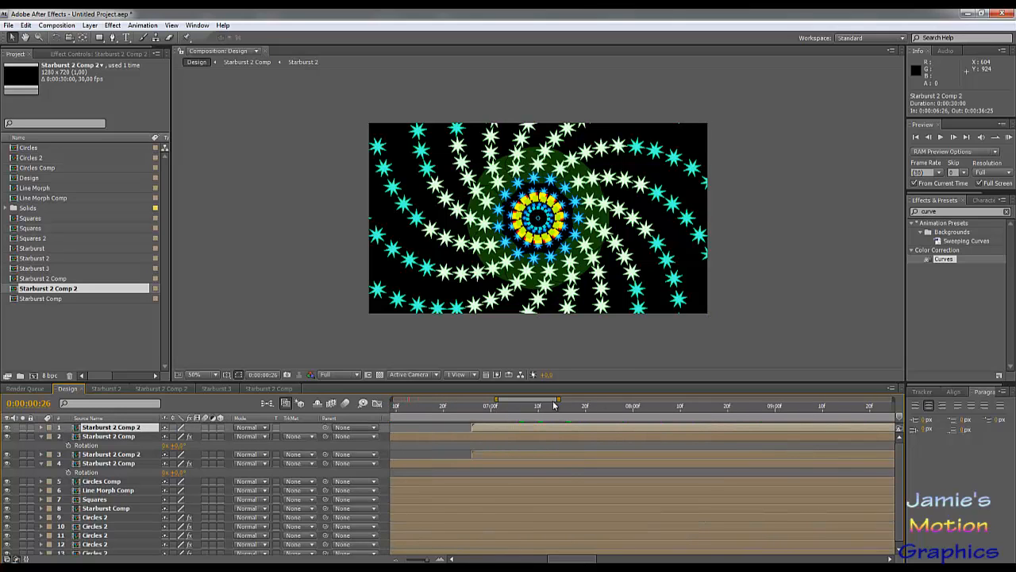
pyautogui.click(471, 408)
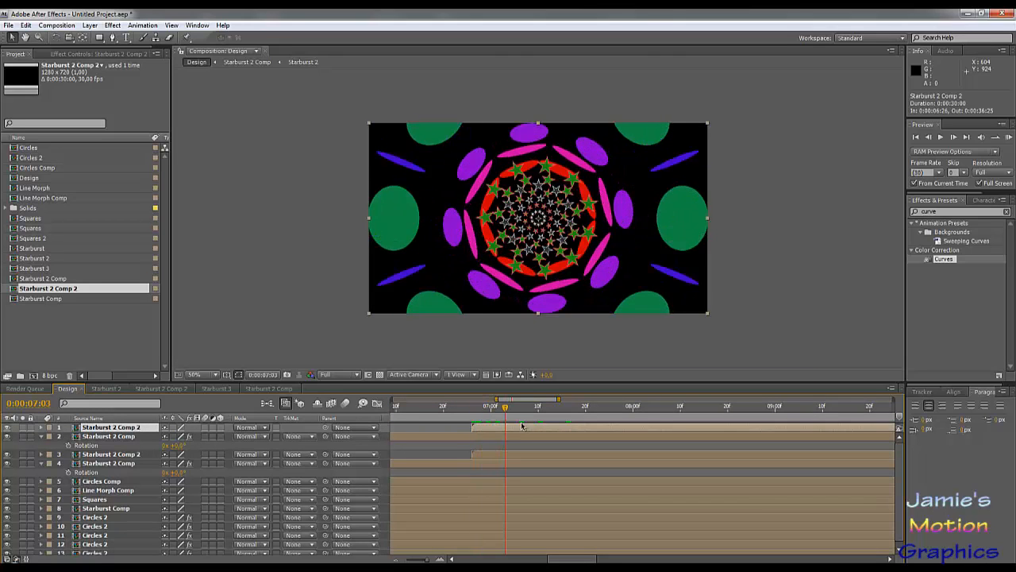
pyautogui.moveTo(620, 435); pyautogui.dragTo(597, 427)
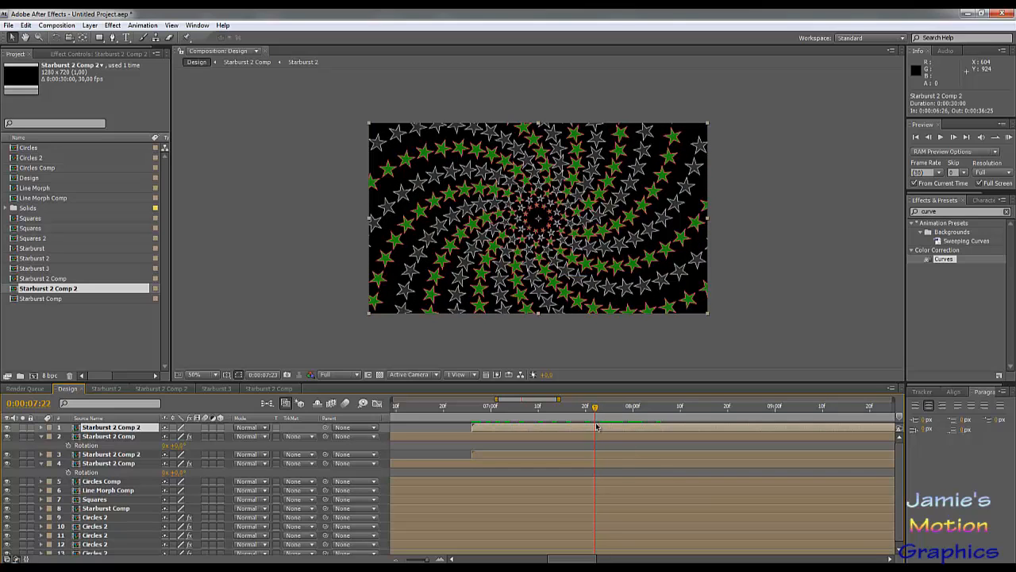
pyautogui.moveTo(504, 428); pyautogui.dragTo(627, 439)
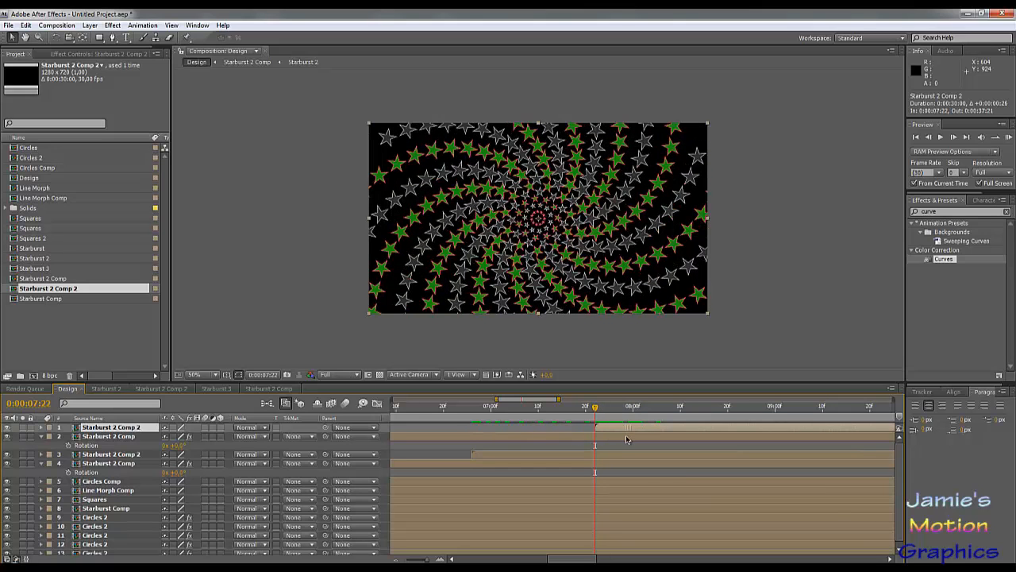
# Apply Curves to the top Starburst 2 Comp 2 layer and reshape the Red channel with raised shadows and lowered highlights.
pyautogui.moveTo(594, 409); pyautogui.dragTo(685, 433)
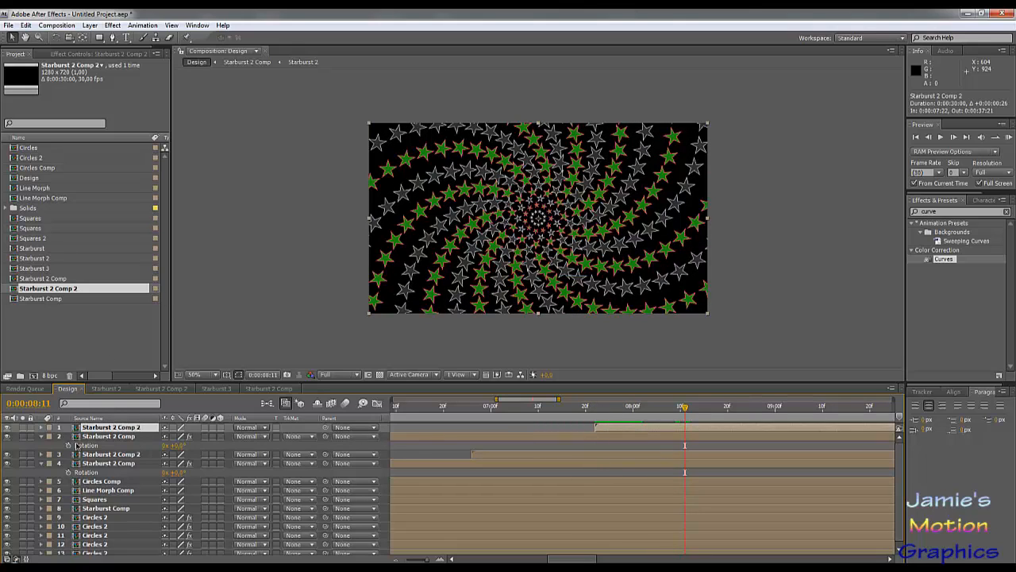
pyautogui.click(89, 438)
pyautogui.click(95, 429)
pyautogui.moveTo(943, 262); pyautogui.dragTo(125, 430)
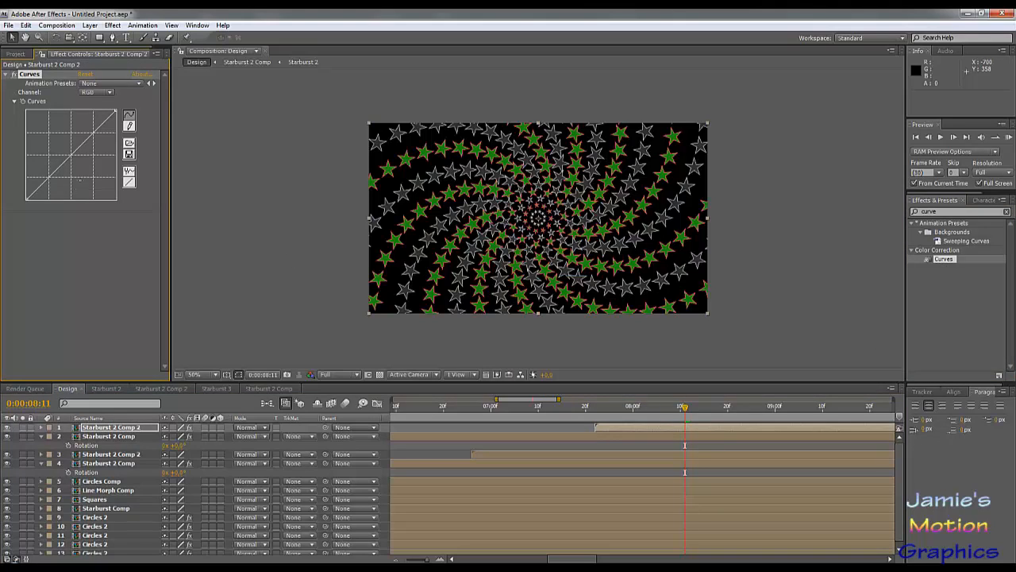
pyautogui.click(98, 92)
pyautogui.click(102, 103)
pyautogui.moveTo(92, 131); pyautogui.dragTo(98, 171)
pyautogui.moveTo(48, 199); pyautogui.dragTo(49, 136)
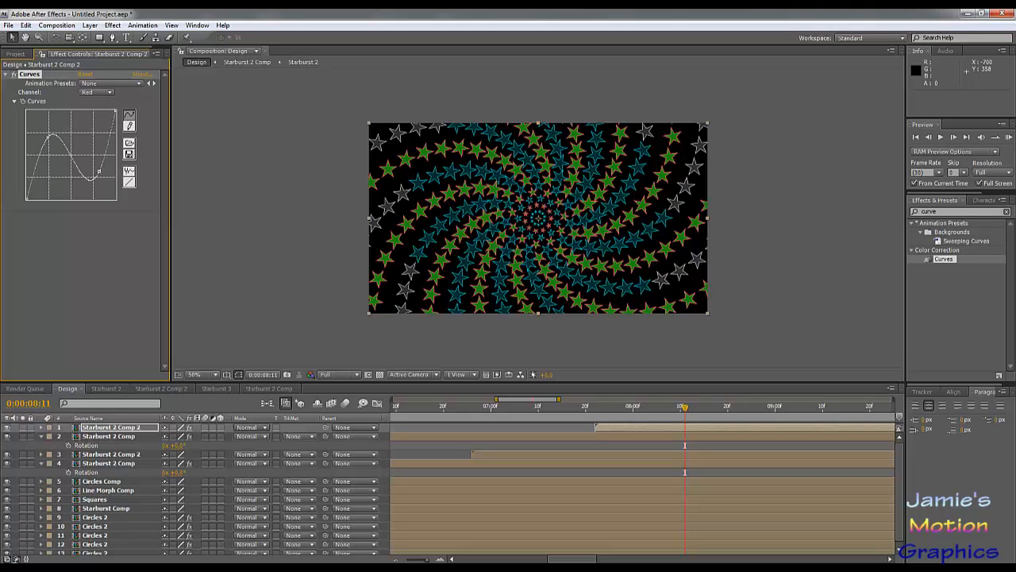
# Brighten the top Starburst 2 Comp 2 layer by raising the midtones of its RGB curve.
pyautogui.click(99, 93)
pyautogui.click(107, 82)
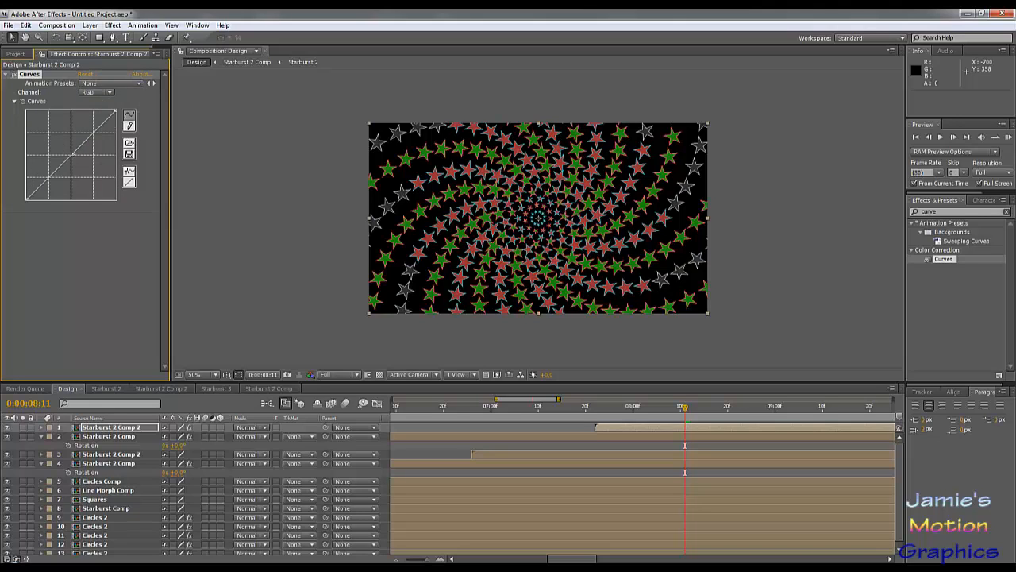
pyautogui.moveTo(72, 154); pyautogui.dragTo(59, 142)
pyautogui.click(105, 94)
pyautogui.click(106, 95)
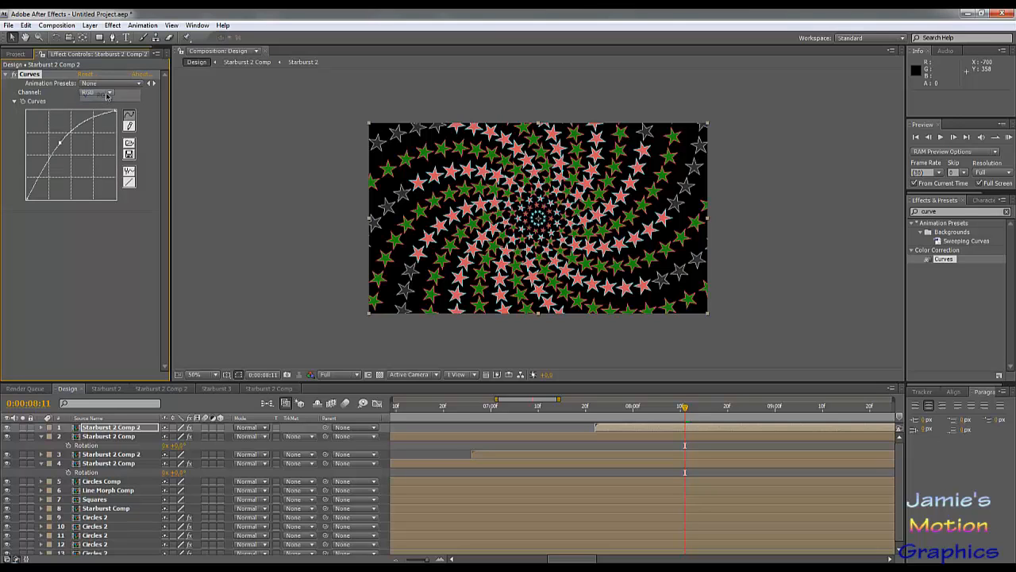
# Give the Green channel a steep S-curve and pull the Blue channel's midtones down on the top Starburst 2 Comp 2 layer.
pyautogui.click(106, 95)
pyautogui.click(106, 120)
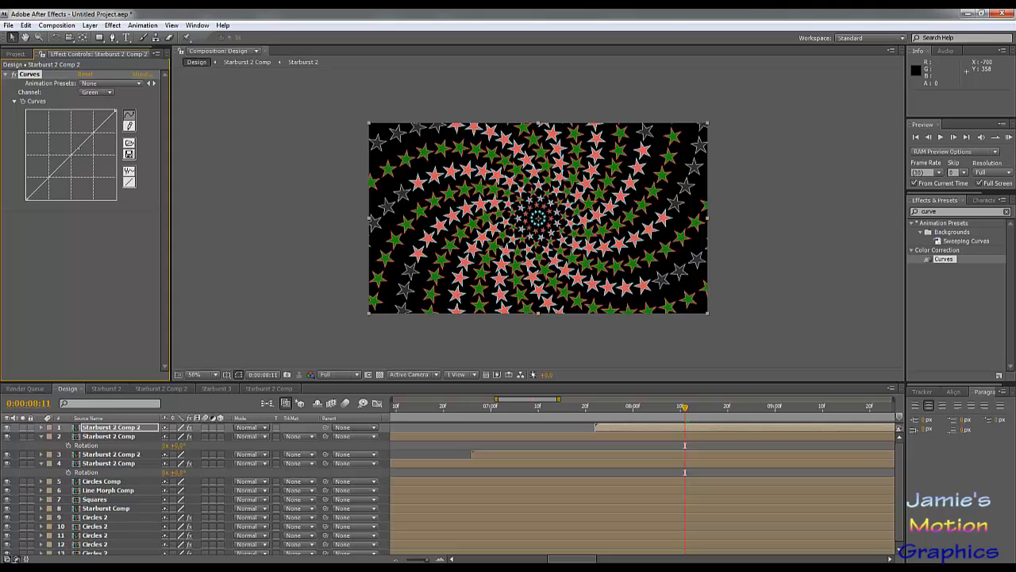
pyautogui.moveTo(81, 145); pyautogui.dragTo(89, 125)
pyautogui.moveTo(54, 170); pyautogui.dragTo(64, 182)
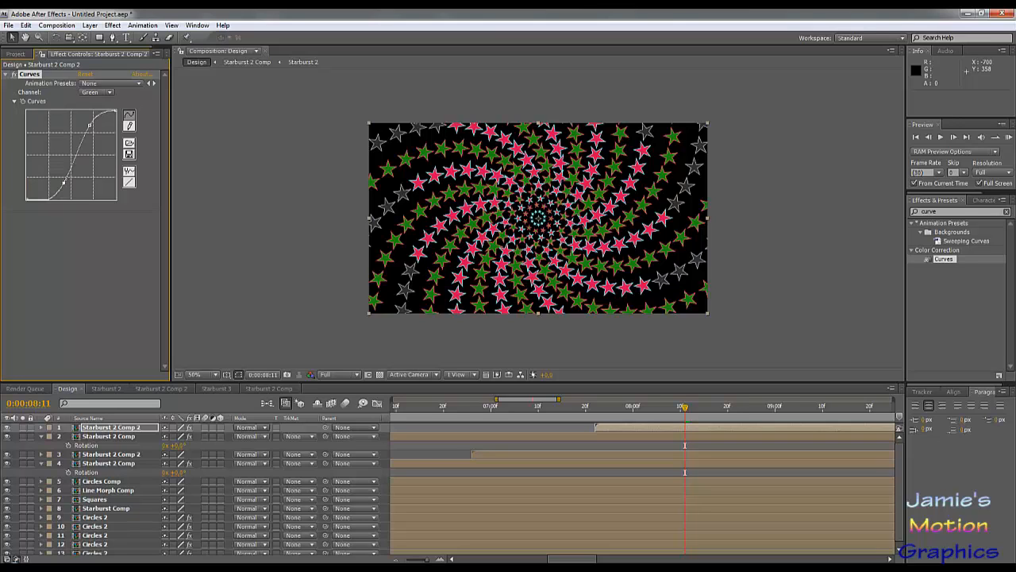
pyautogui.click(110, 93)
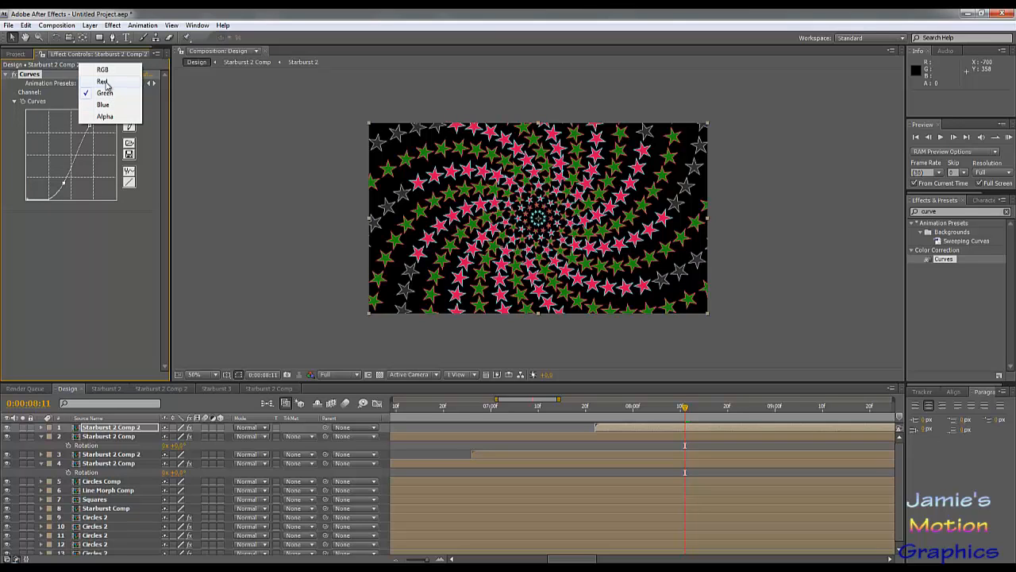
pyautogui.click(101, 105)
pyautogui.moveTo(73, 154); pyautogui.dragTo(91, 174)
pyautogui.press('.')
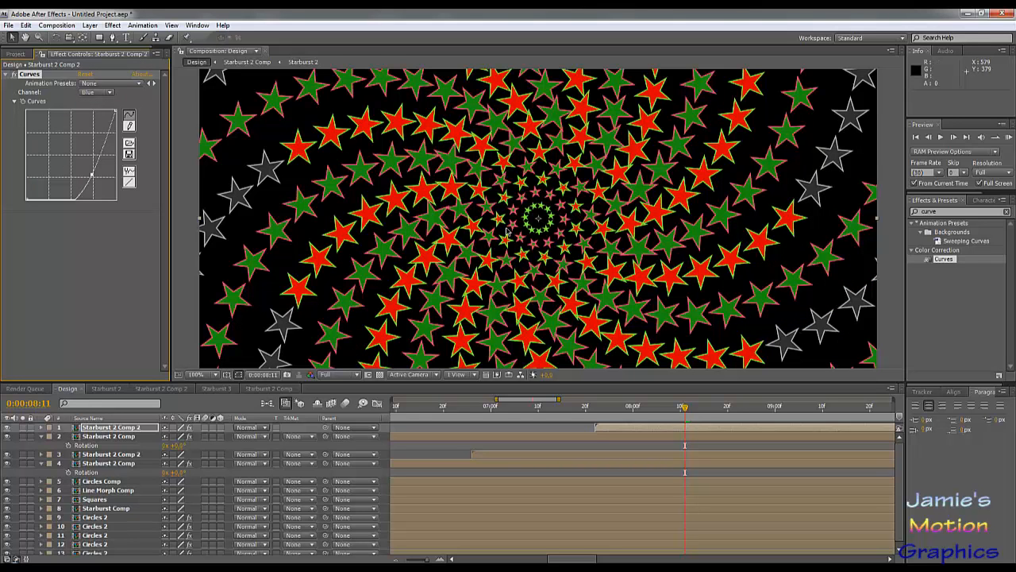
pyautogui.press(',')
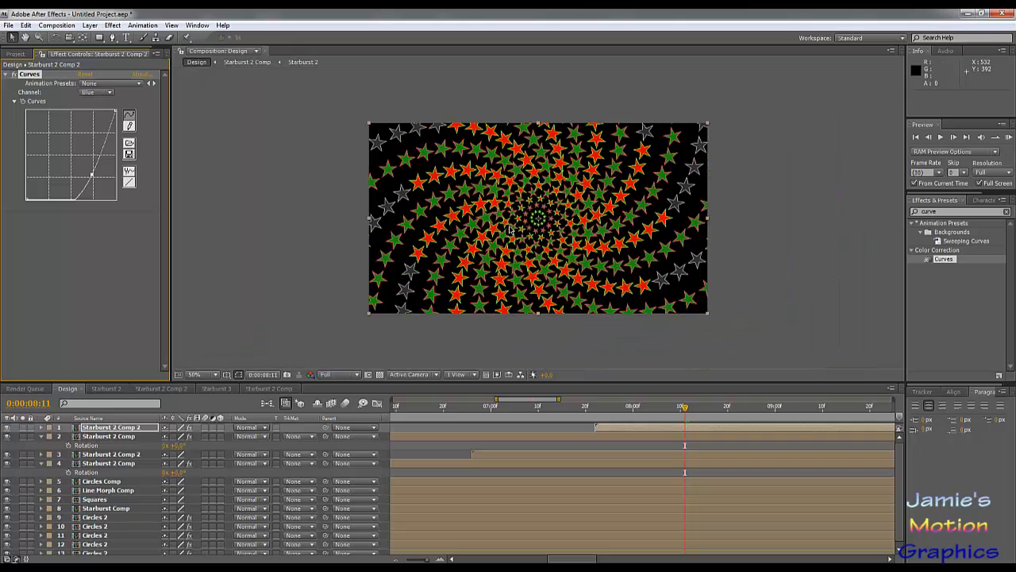
# Copy the adjusted Curves effect from the top Starburst 2 Comp 2 layer onto the lower Starburst 2 Comp 2 layer.
pyautogui.moveTo(666, 411)
pyautogui.mouseDown()
pyautogui.moveTo(646, 411)
pyautogui.moveTo(656, 411)
pyautogui.mouseUp()
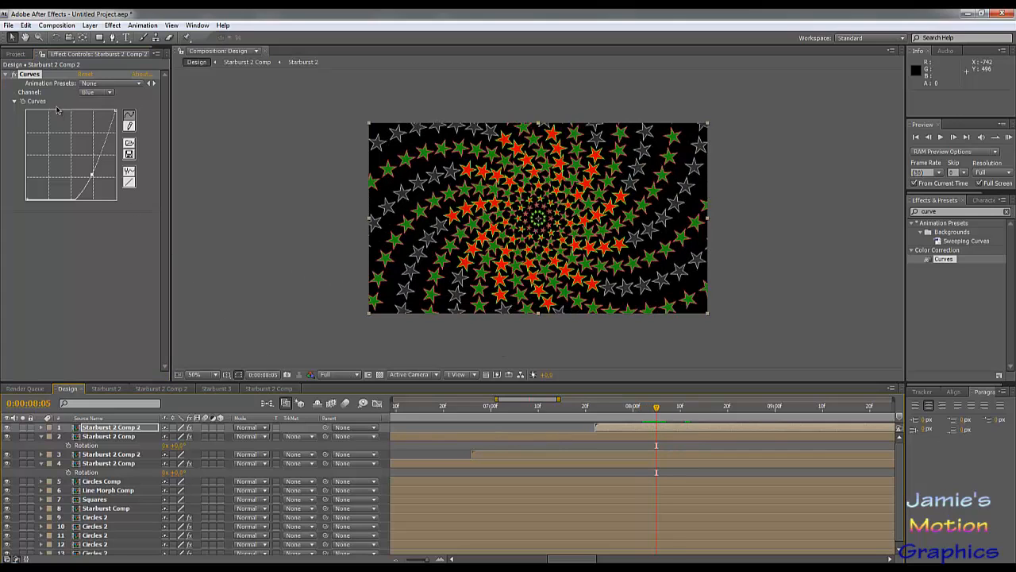
pyautogui.hotkey('ctrl', 'v')
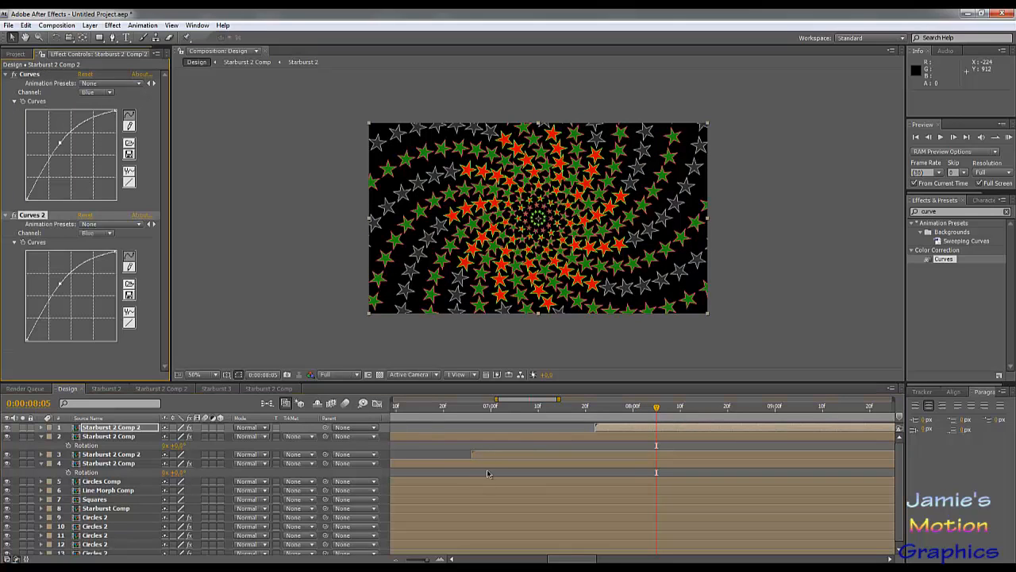
pyautogui.hotkey('ctrl', 'z')
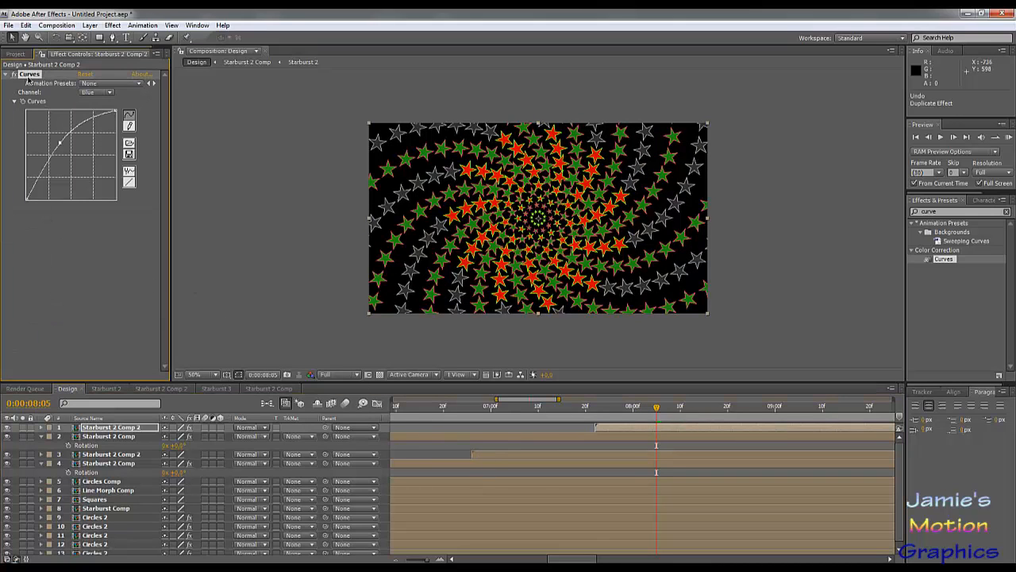
pyautogui.click(125, 454)
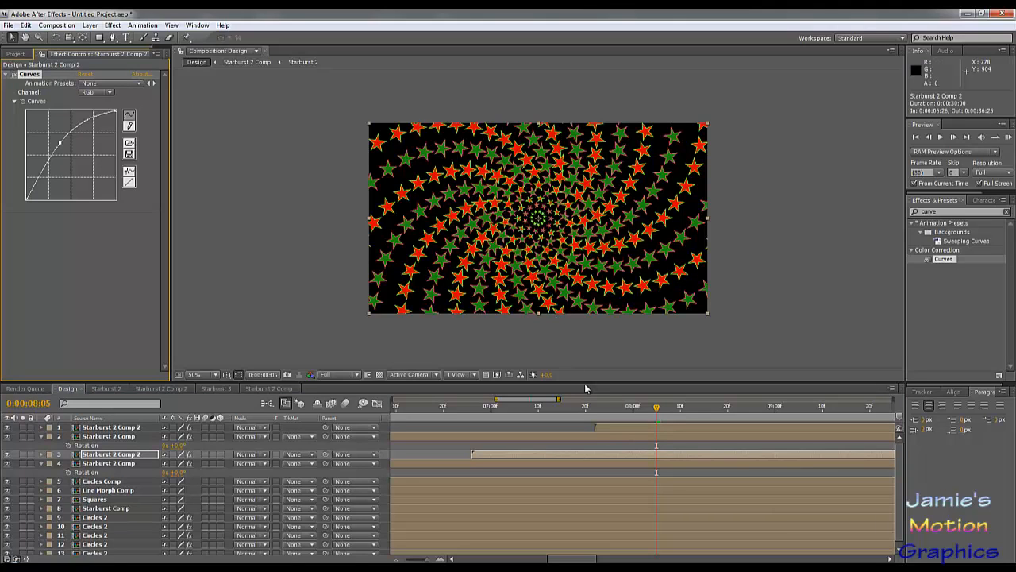
# Raise the RGB curve on the upper Starburst 2 Comp layer and apply the same Curves settings to the lower Starburst 2 Comp layer.
pyautogui.click(611, 433)
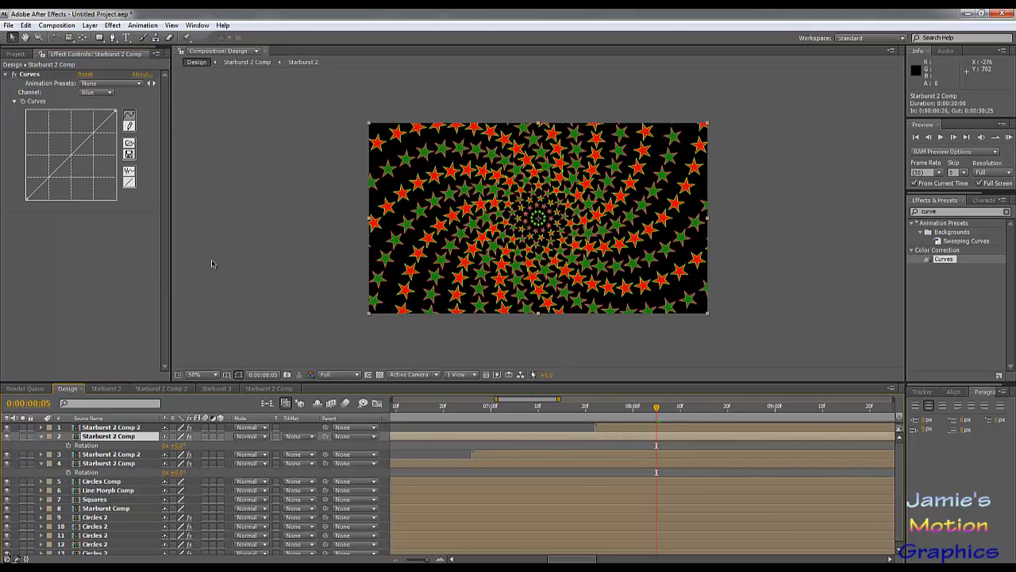
pyautogui.click(97, 92)
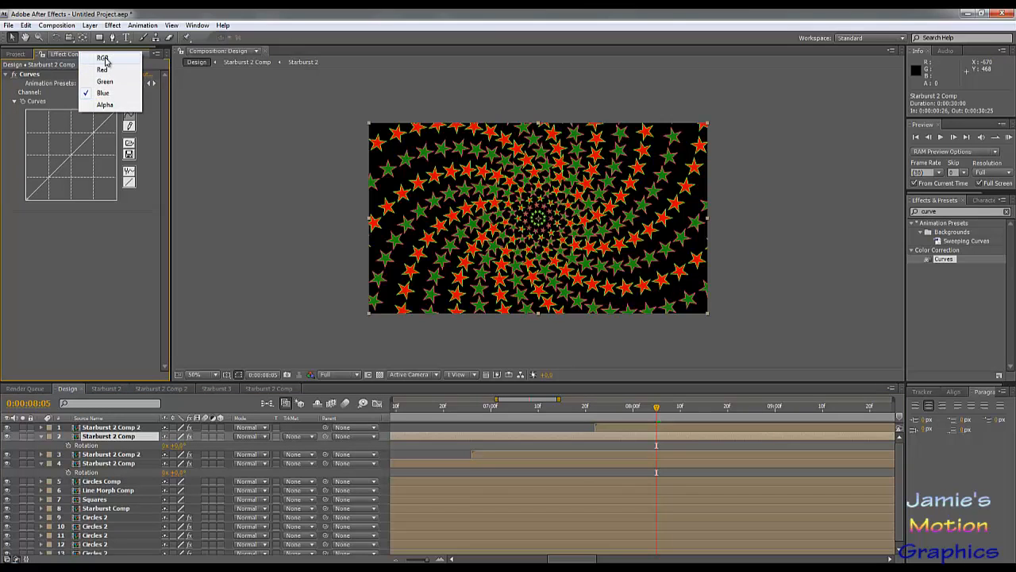
pyautogui.click(105, 65)
pyautogui.moveTo(70, 156); pyautogui.dragTo(55, 149)
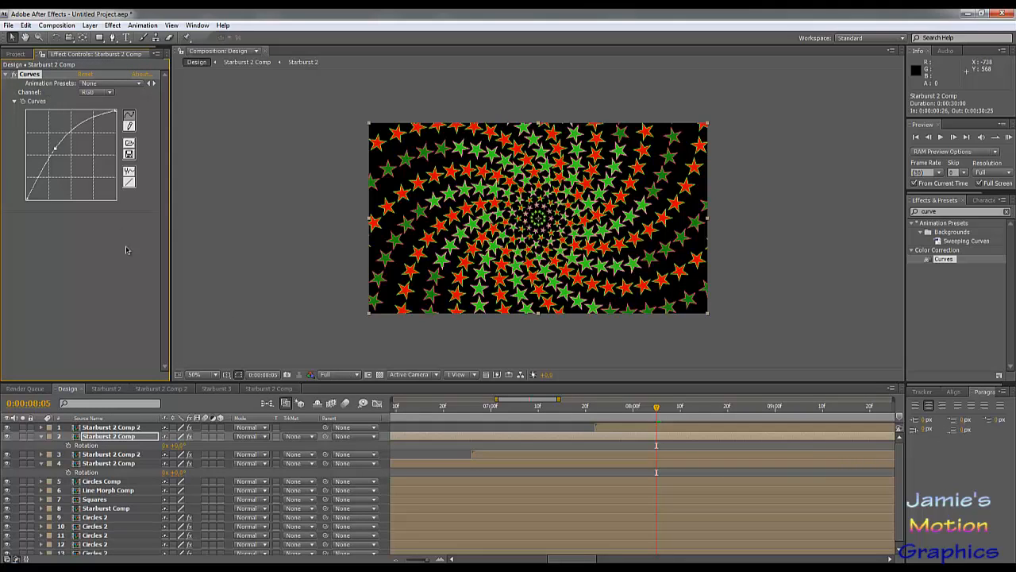
pyautogui.click(108, 462)
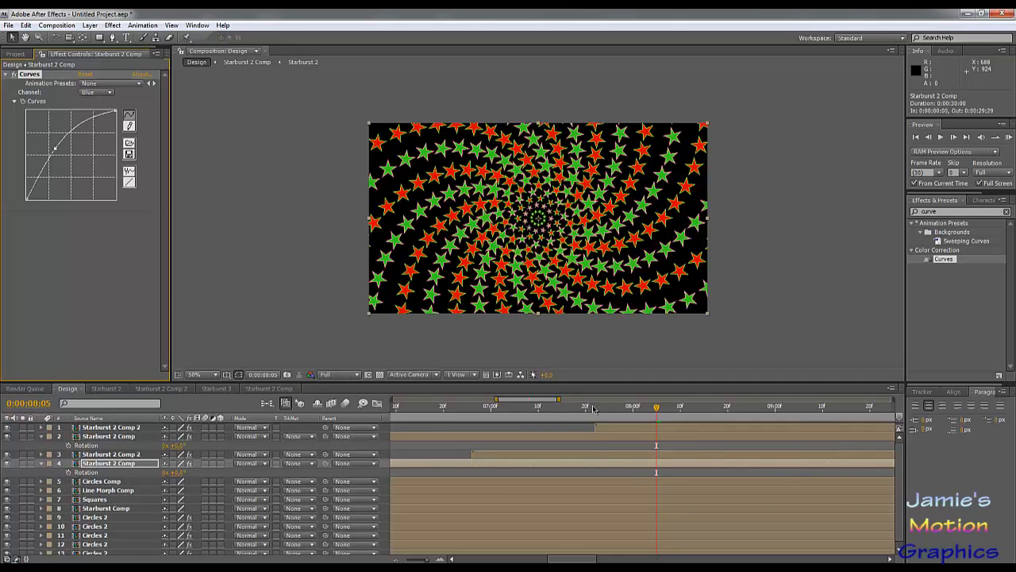
# Shift the two Starburst 2 Comp 2 layers and two Starburst 2 Comp layers five frames later together.
pyautogui.moveTo(593, 408); pyautogui.dragTo(474, 427)
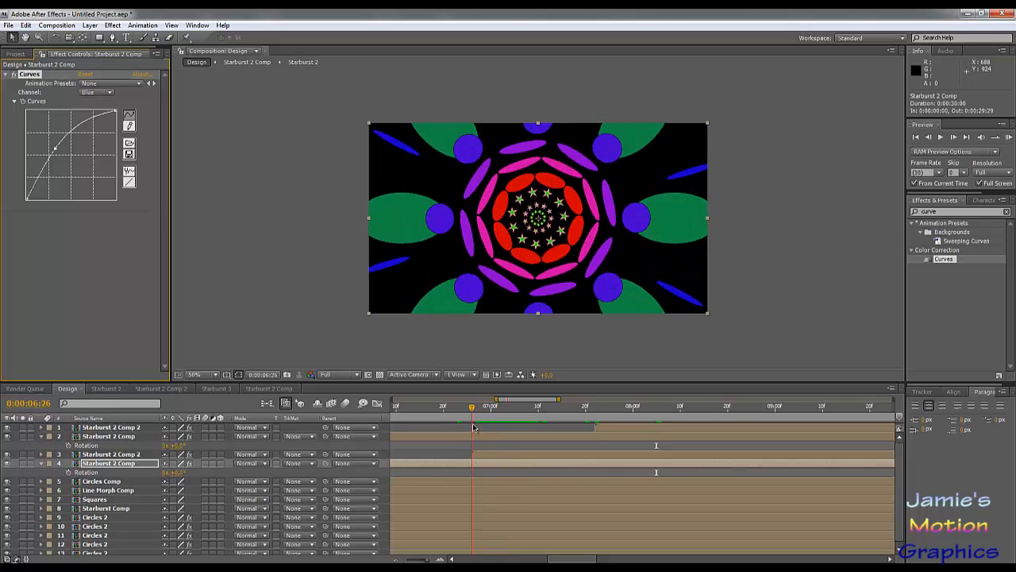
pyautogui.click(556, 413)
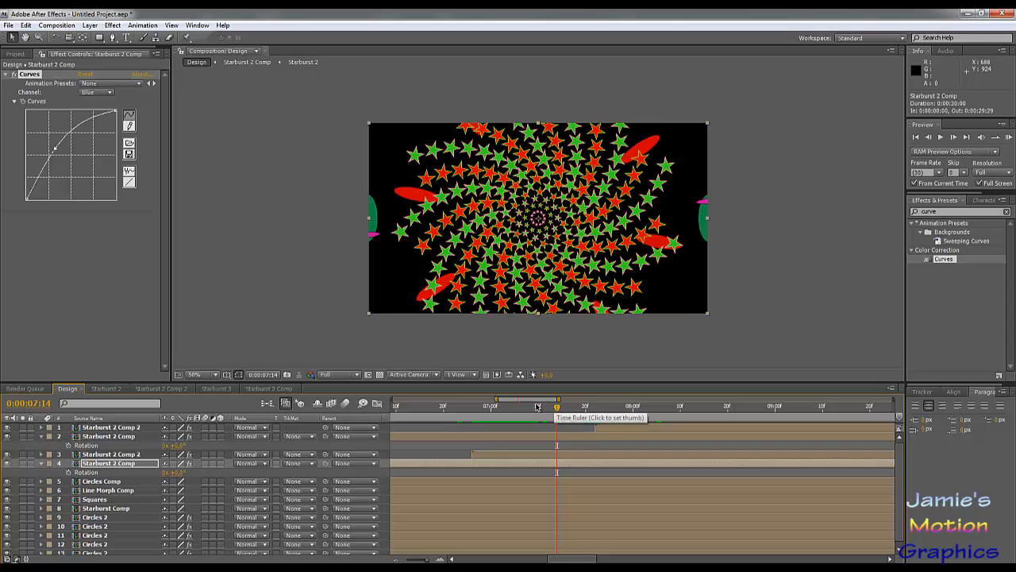
pyautogui.click(534, 406)
pyautogui.moveTo(534, 407); pyautogui.dragTo(521, 409)
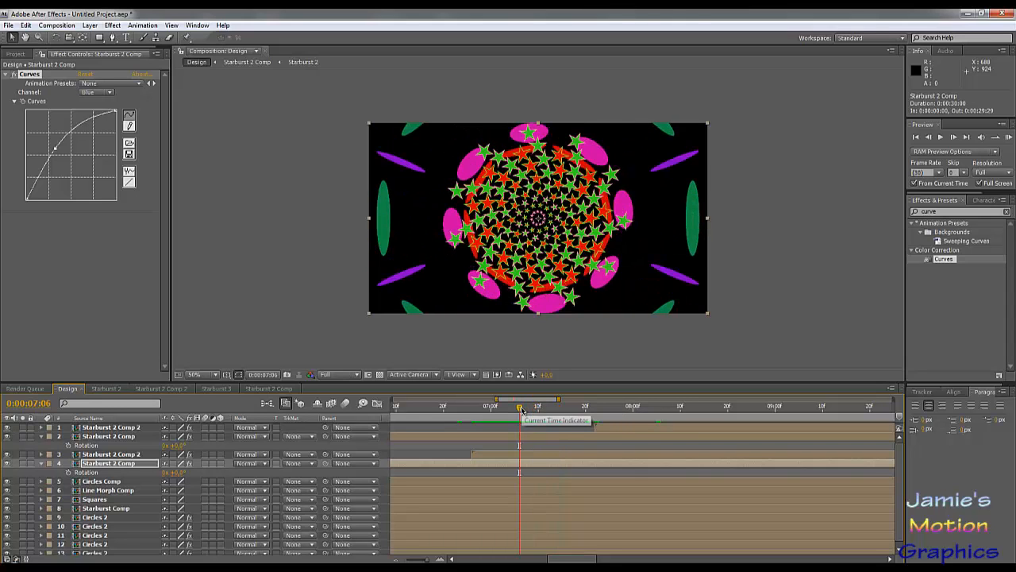
pyautogui.click(612, 429)
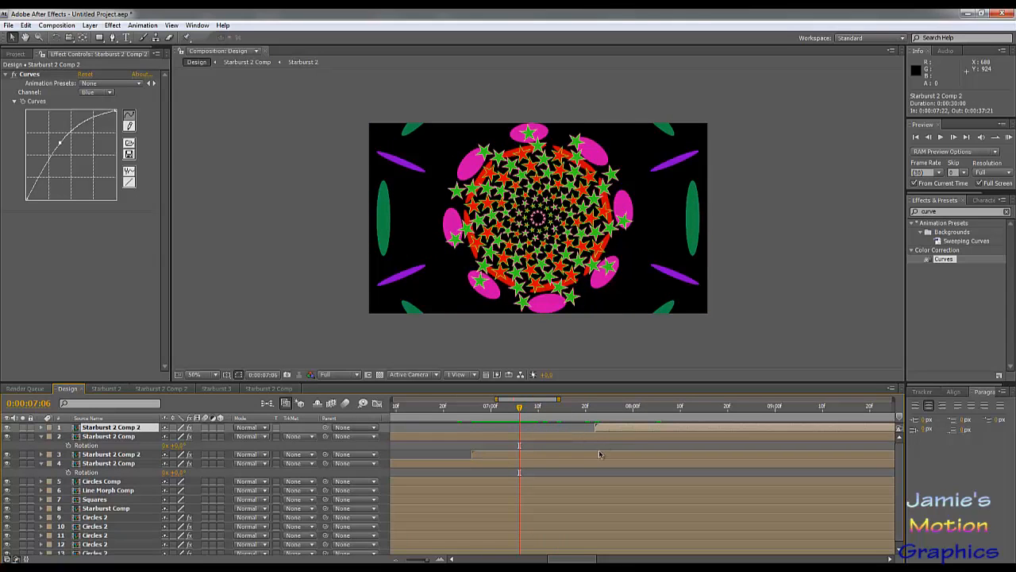
pyautogui.keyDown('shift'); pyautogui.click(590, 466); pyautogui.keyUp('shift')
pyautogui.moveTo(566, 467); pyautogui.dragTo(591, 477)
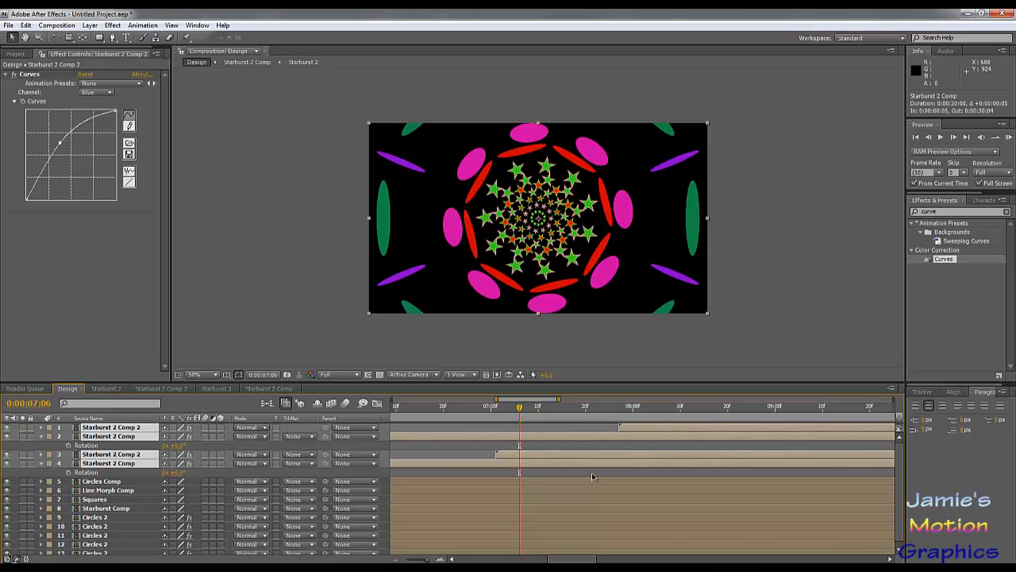
# Preview the Design composition from 0:00:06:24 to check the new starburst timing, viewing playback at a larger size.
pyautogui.click(461, 407)
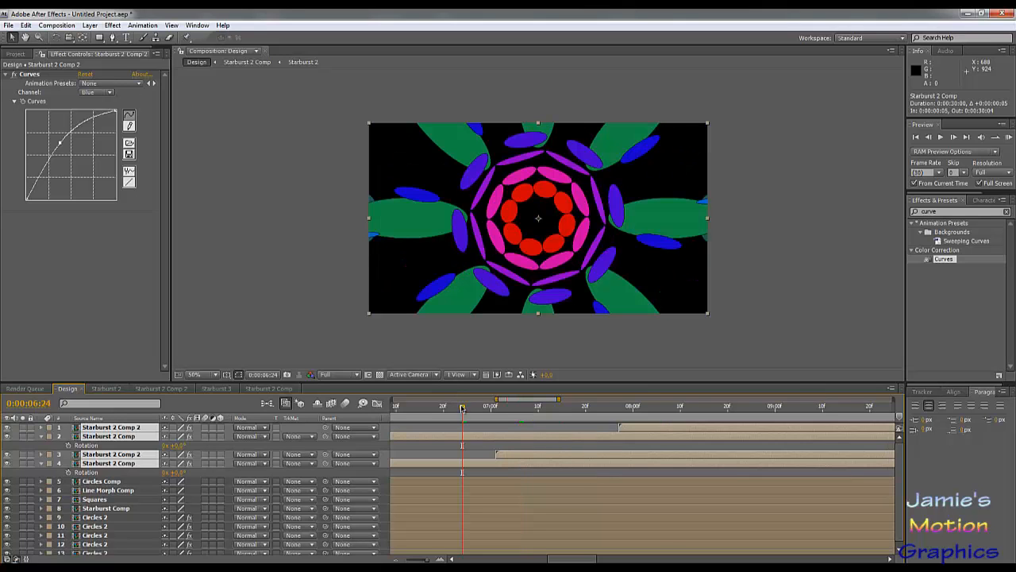
pyautogui.press('KP_0')
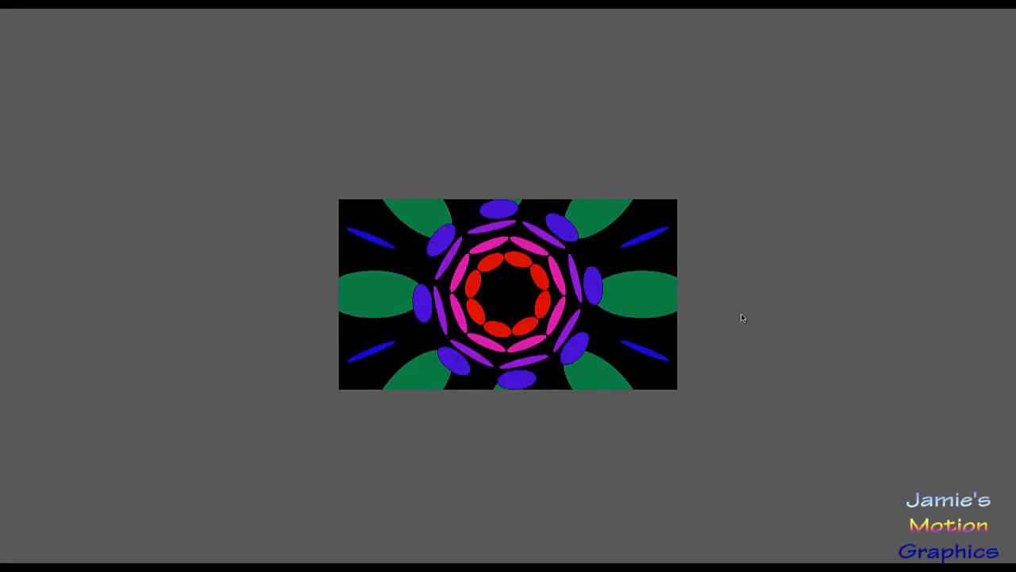
pyautogui.press('space')
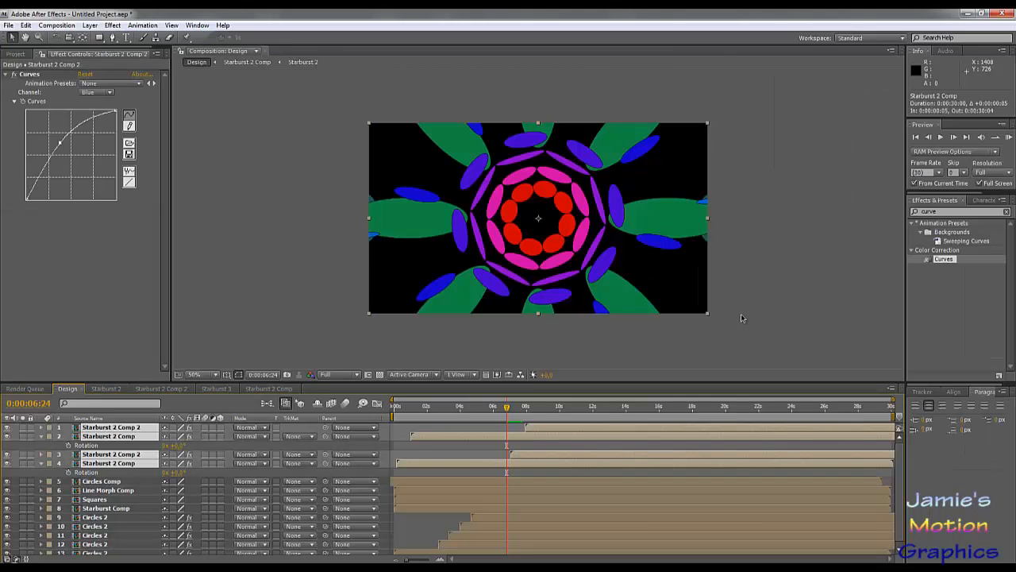
pyautogui.scroll(-2, 741, 318)
pyautogui.scroll(2, 741, 318)
pyautogui.scroll(2, 740, 313)
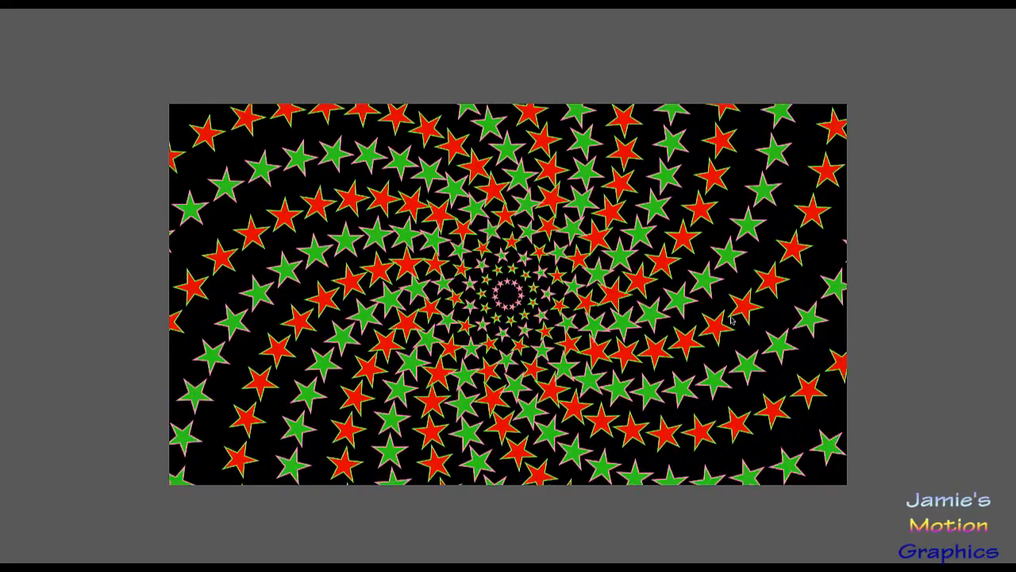
pyautogui.press('space')
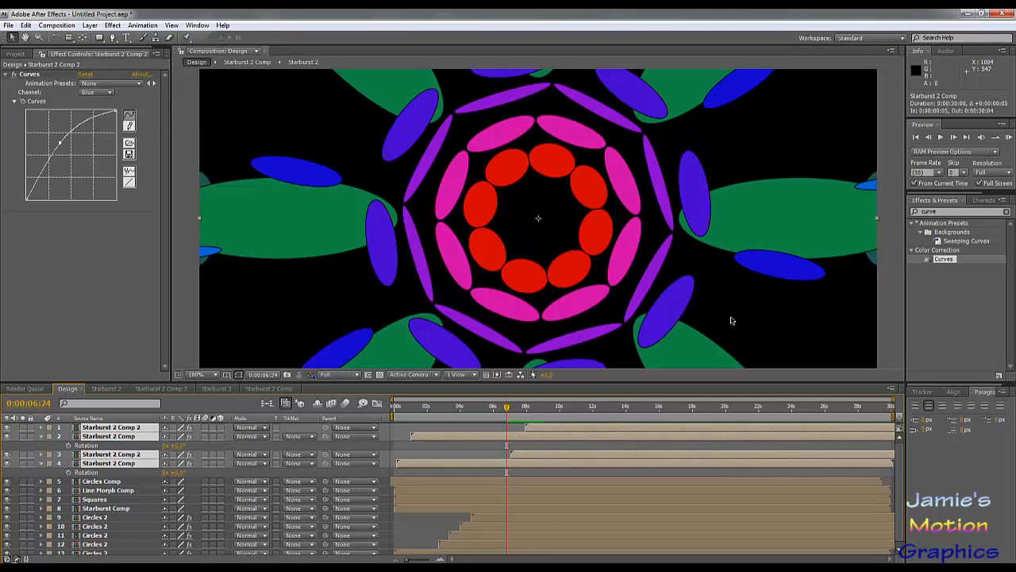
pyautogui.scroll(-2, 673, 237)
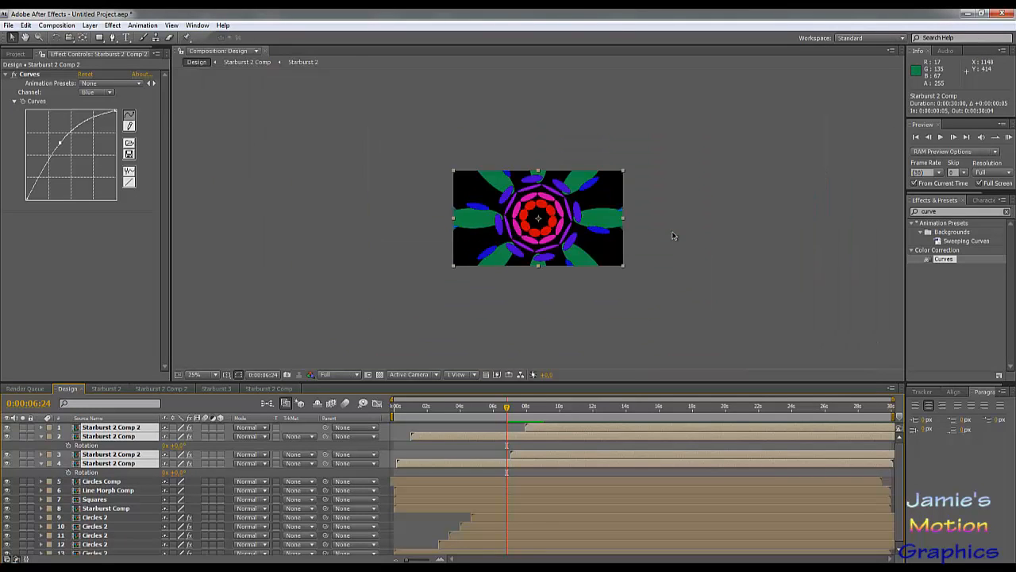
pyautogui.scroll(1, 672, 235)
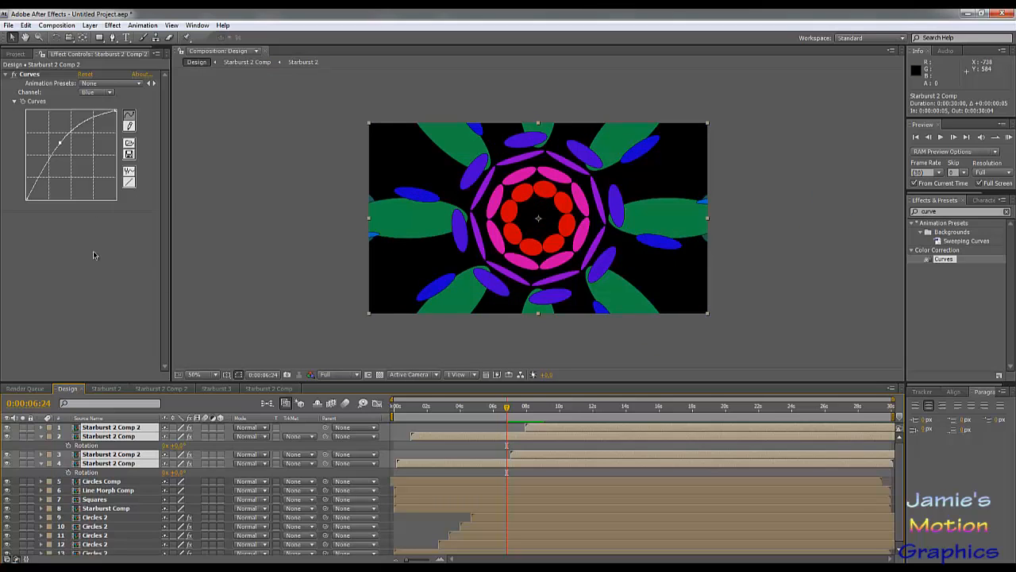
# Add another Circles 2 comp directly beneath the four starburst layers and start it at 0:00:06:11.
pyautogui.click(17, 54)
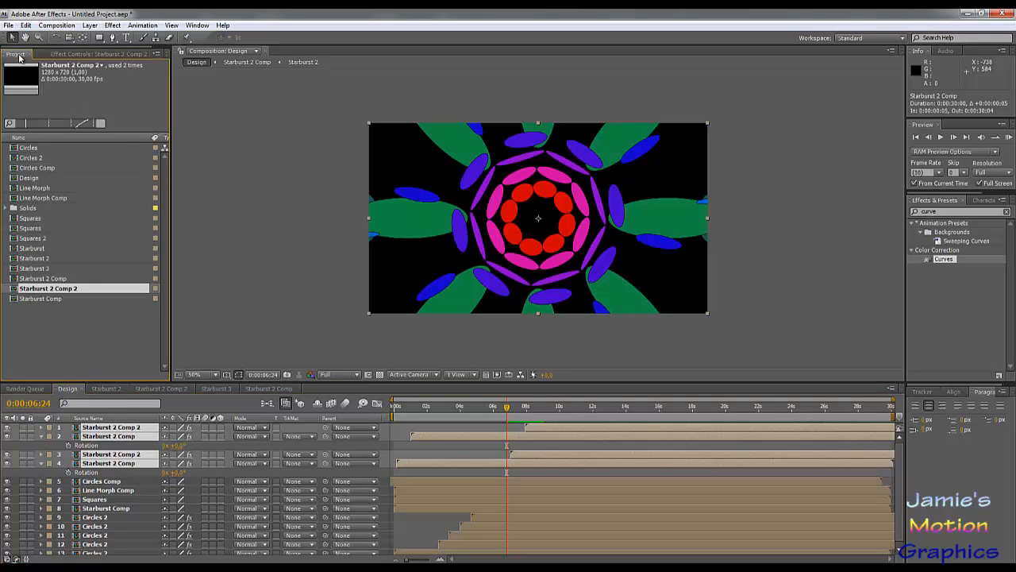
pyautogui.click(401, 449)
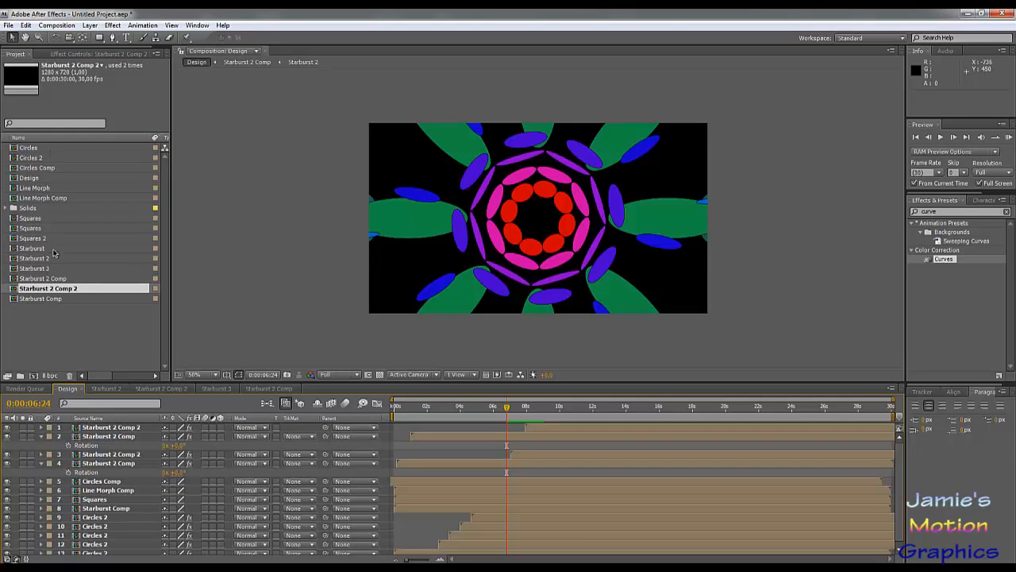
pyautogui.click(34, 163)
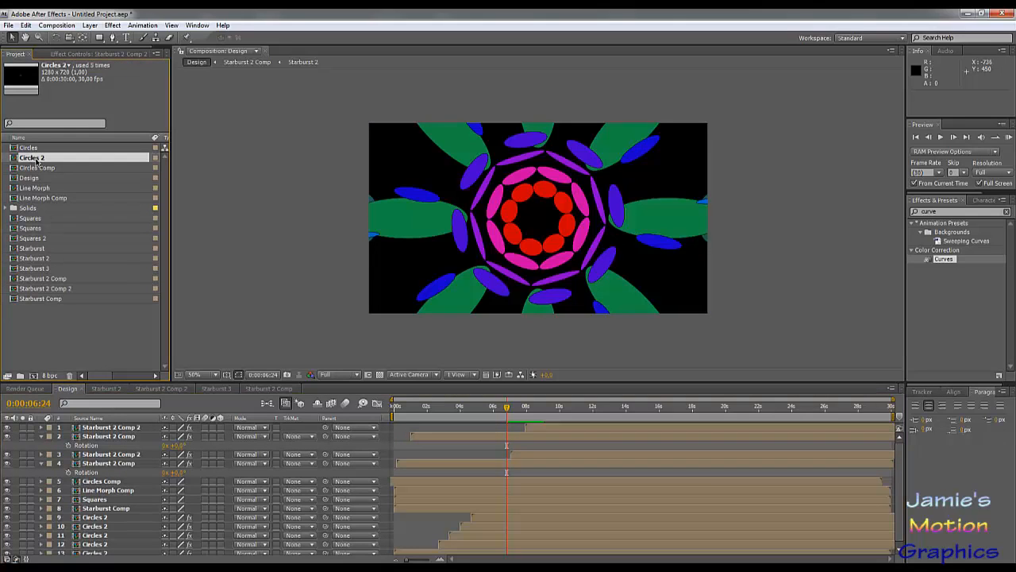
pyautogui.moveTo(33, 163); pyautogui.dragTo(139, 484)
pyautogui.moveTo(405, 484); pyautogui.dragTo(527, 488)
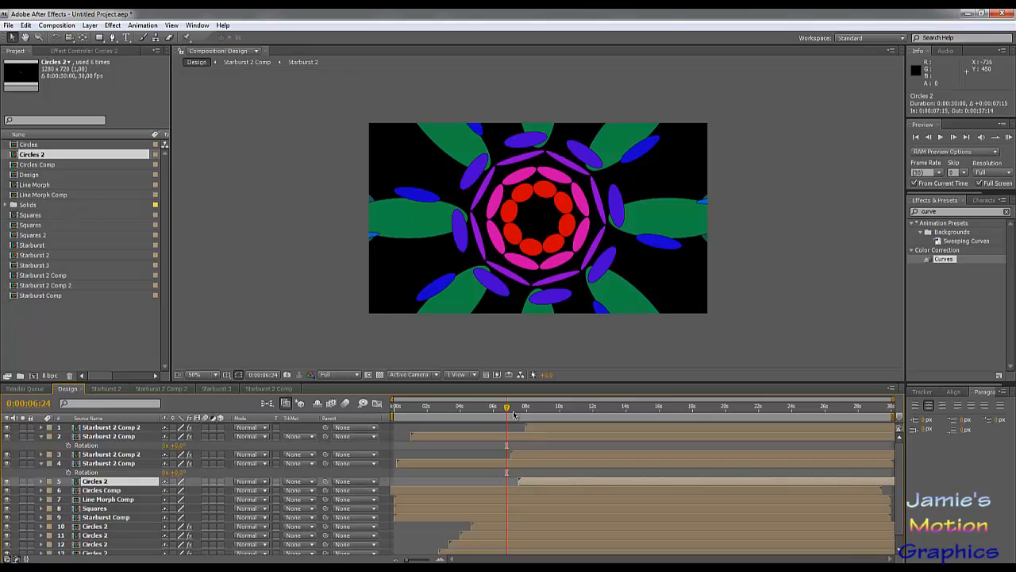
pyautogui.moveTo(513, 414)
pyautogui.mouseDown()
pyautogui.moveTo(529, 419)
pyautogui.moveTo(518, 420)
pyautogui.mouseUp()
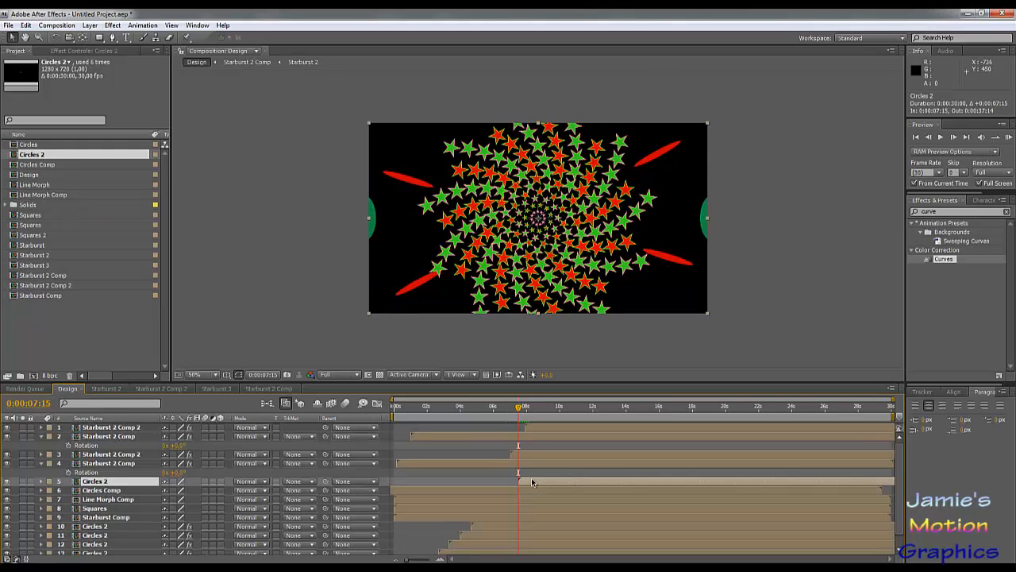
pyautogui.moveTo(532, 482); pyautogui.dragTo(513, 479)
pyautogui.moveTo(518, 408); pyautogui.dragTo(503, 408)
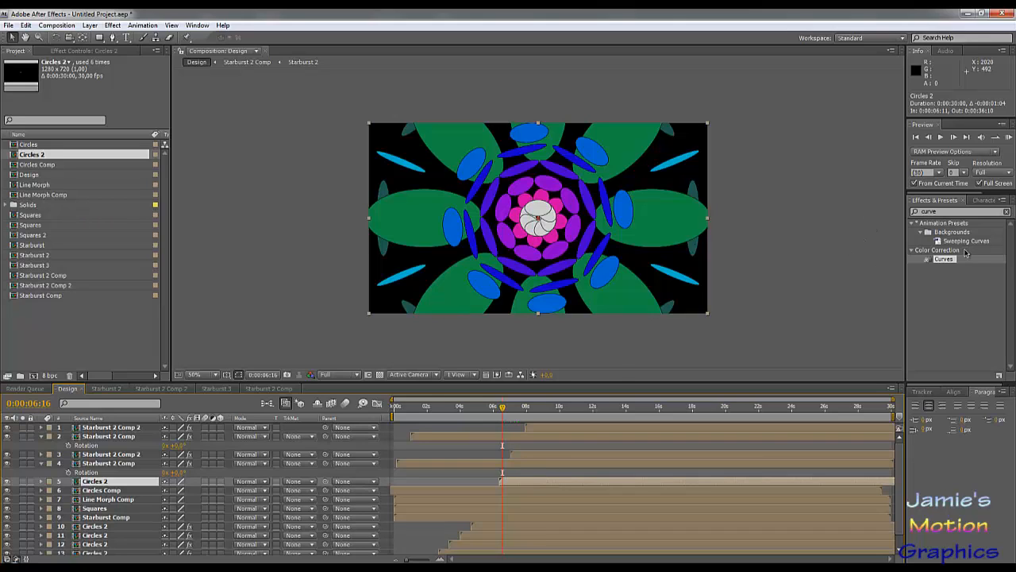
# Apply Curves to the new Circles 2 layer, raise the Red curve and give the Green channel an S-curve.
pyautogui.moveTo(945, 259); pyautogui.dragTo(535, 485)
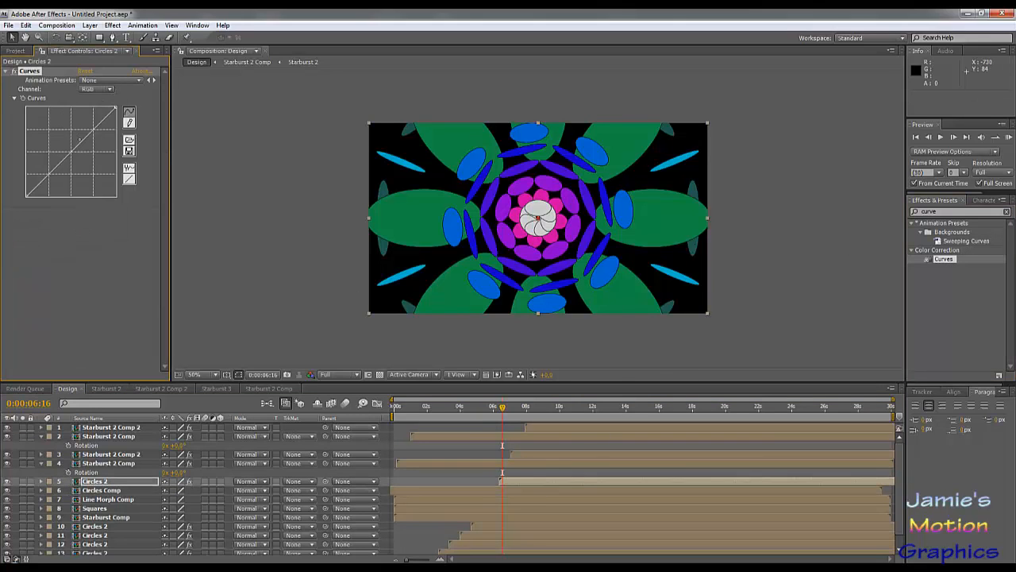
pyautogui.moveTo(71, 151); pyautogui.dragTo(48, 166)
pyautogui.click(97, 89)
pyautogui.click(100, 106)
pyautogui.click(97, 89)
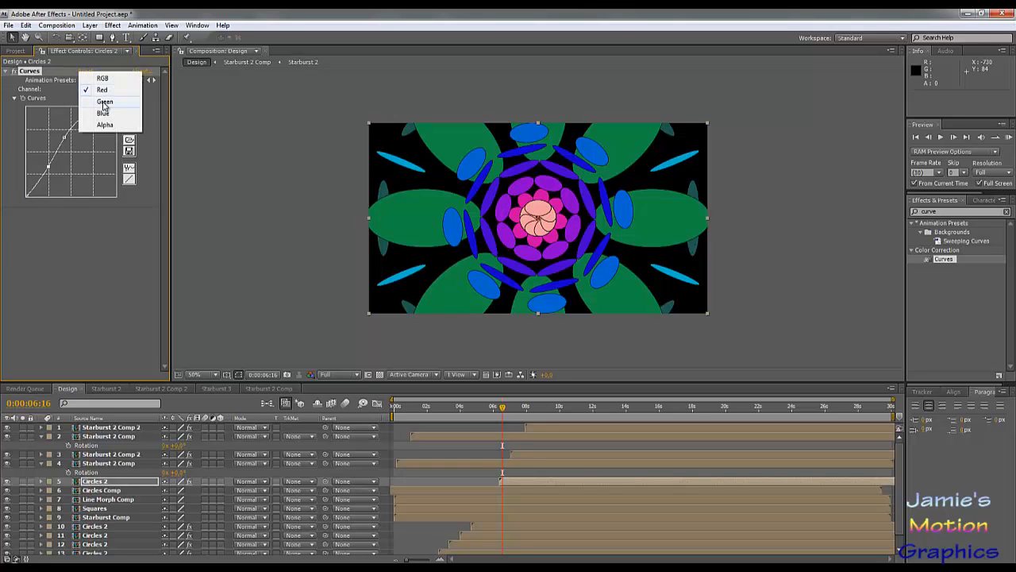
pyautogui.click(96, 97)
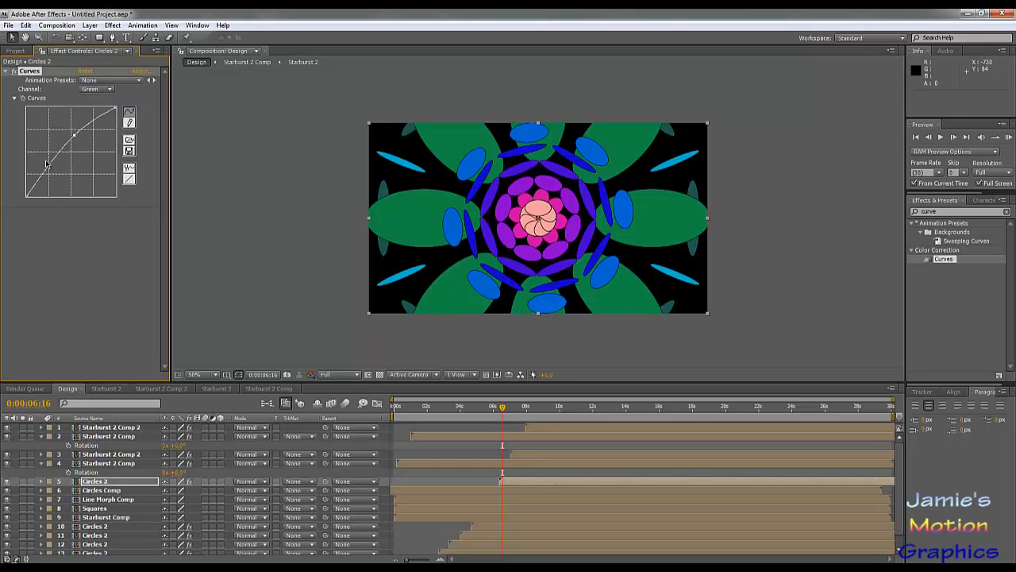
pyautogui.moveTo(49, 166); pyautogui.dragTo(56, 171)
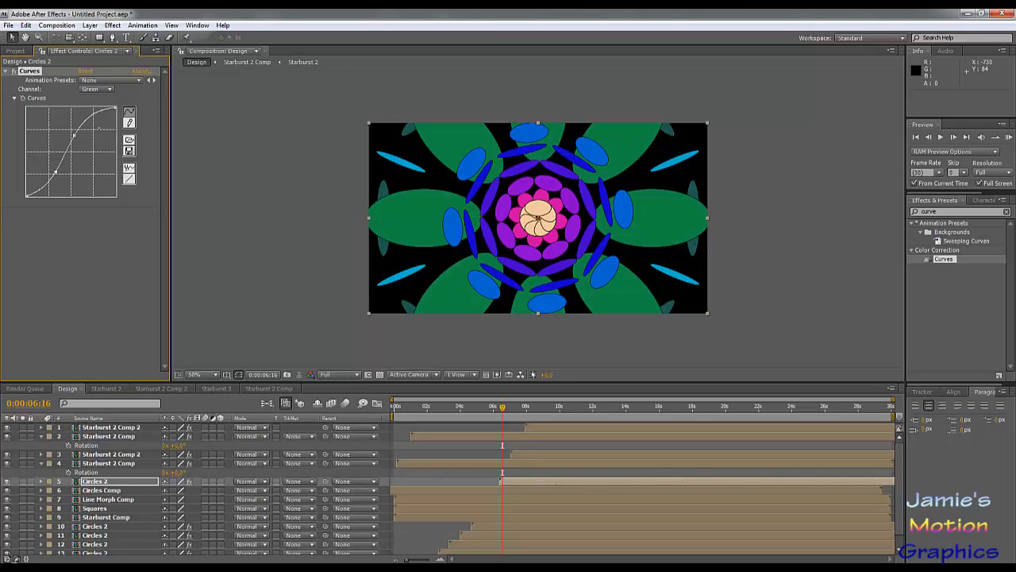
# Pull the Blue channel's curve strongly down on the new Circles 2 layer.
pyautogui.click(109, 89)
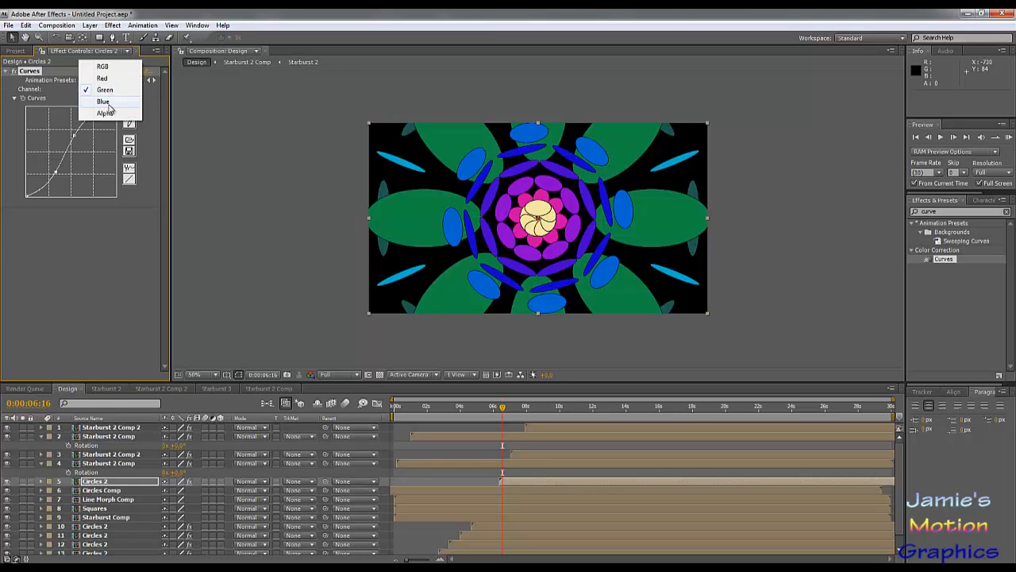
pyautogui.click(105, 101)
pyautogui.moveTo(89, 135); pyautogui.dragTo(61, 171)
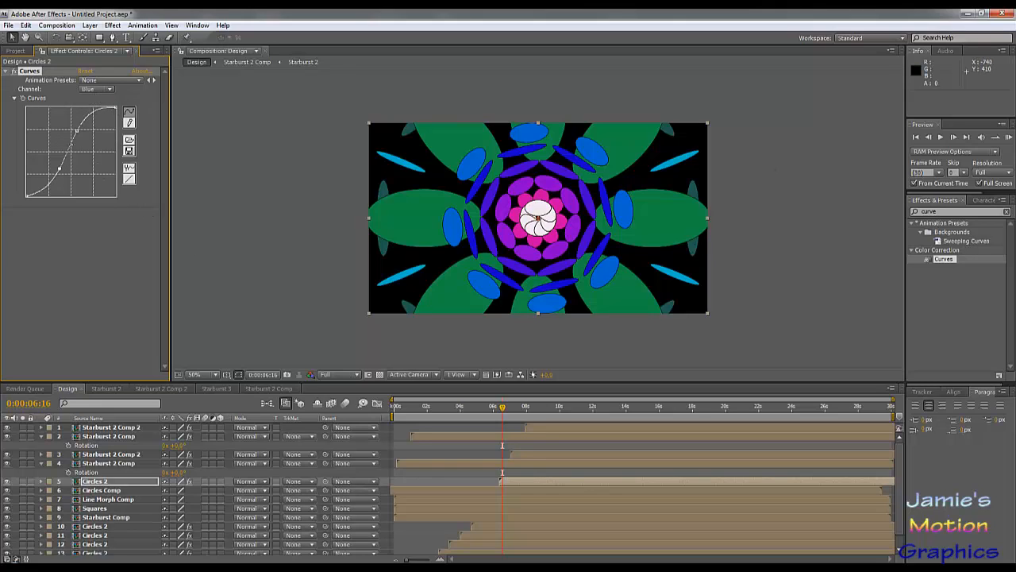
pyautogui.moveTo(77, 131); pyautogui.dragTo(87, 168)
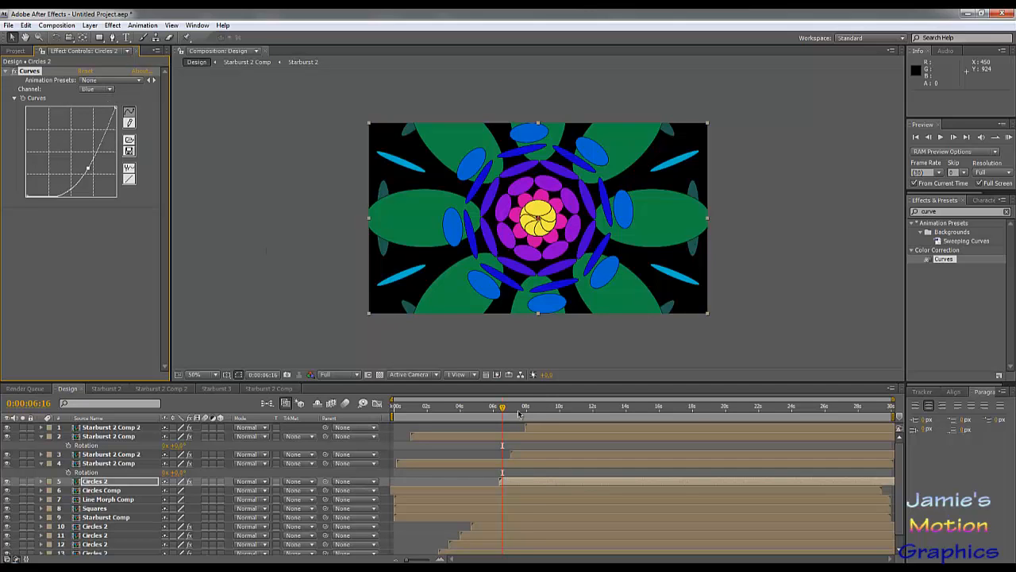
# Lower the RGB curve's midtones and the upper part of the Red curve on Circles 2, judging at 0:00:08:04.
pyautogui.moveTo(519, 413)
pyautogui.mouseDown()
pyautogui.moveTo(552, 421)
pyautogui.moveTo(527, 424)
pyautogui.mouseUp()
pyautogui.click(97, 89)
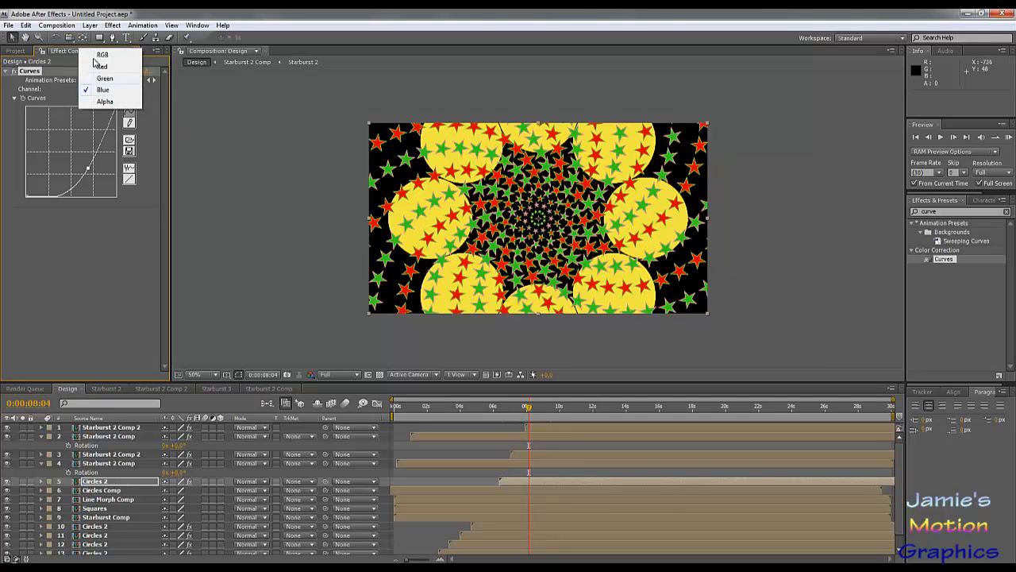
pyautogui.click(100, 55)
pyautogui.moveTo(84, 162); pyautogui.dragTo(82, 167)
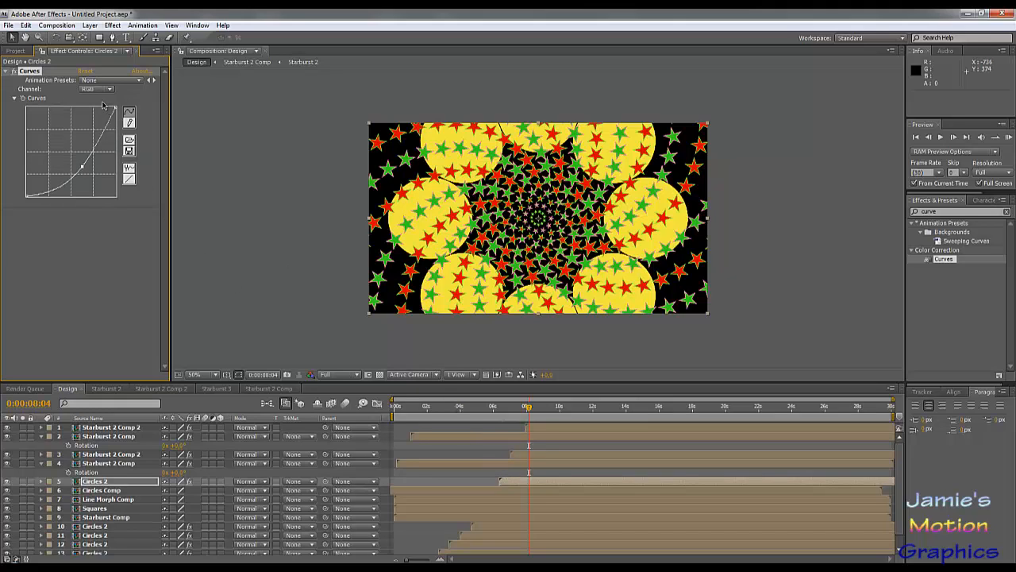
pyautogui.click(96, 90)
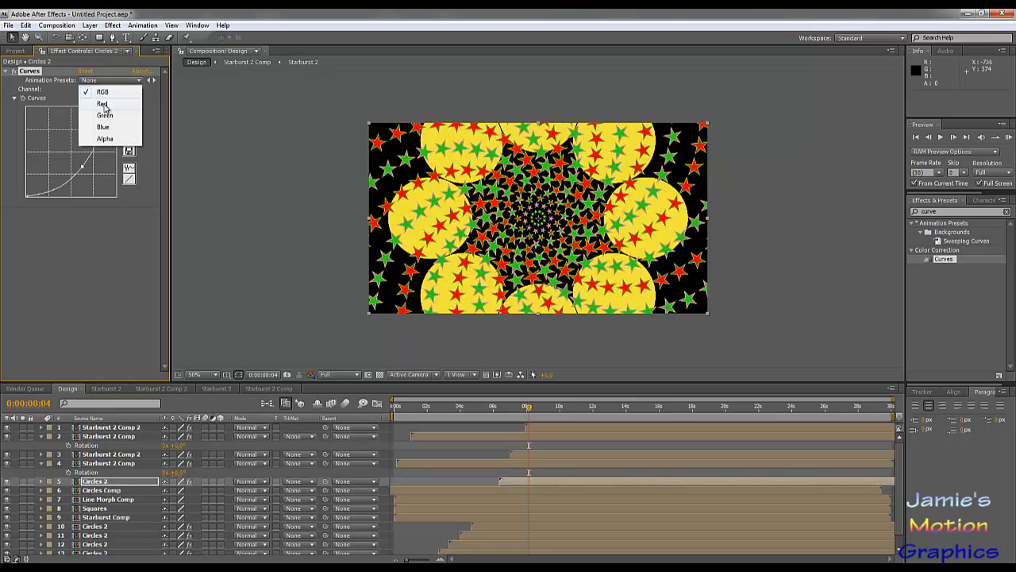
pyautogui.click(103, 104)
pyautogui.moveTo(65, 136); pyautogui.dragTo(85, 151)
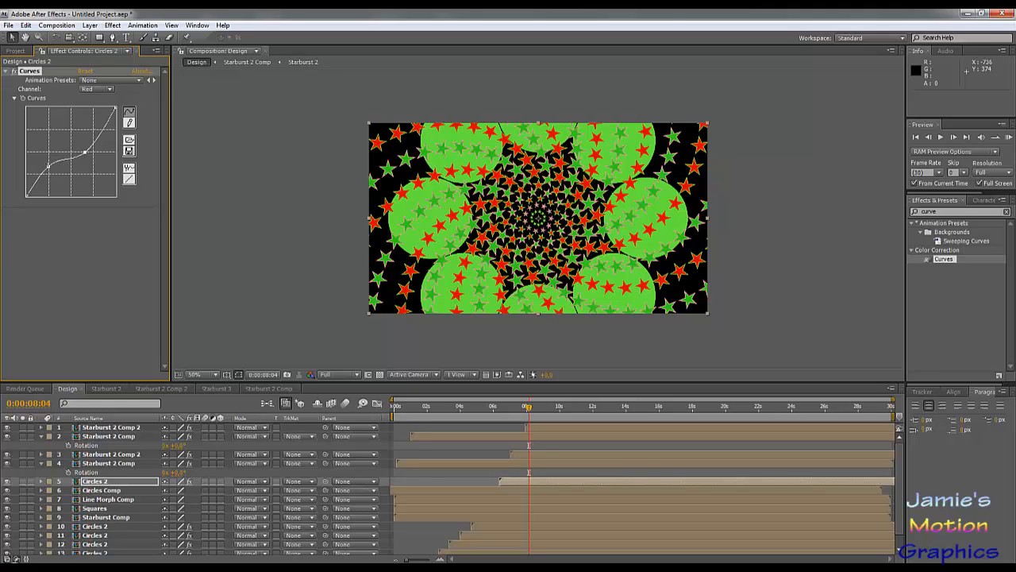
# Try lowering the midtones of the Alpha curve on the new Circles 2 layer.
pyautogui.click(96, 90)
pyautogui.click(106, 124)
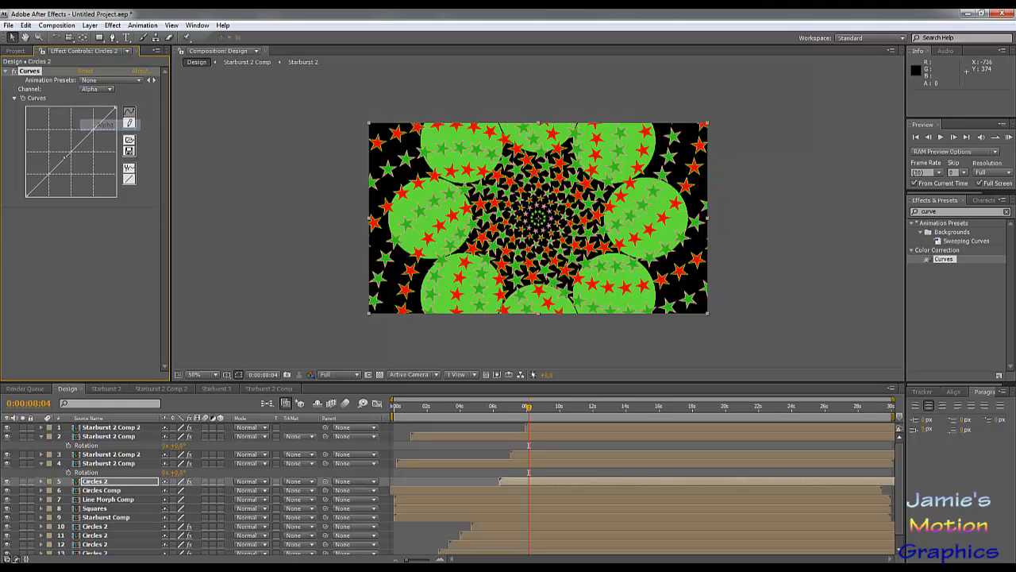
pyautogui.moveTo(85, 138); pyautogui.dragTo(76, 160)
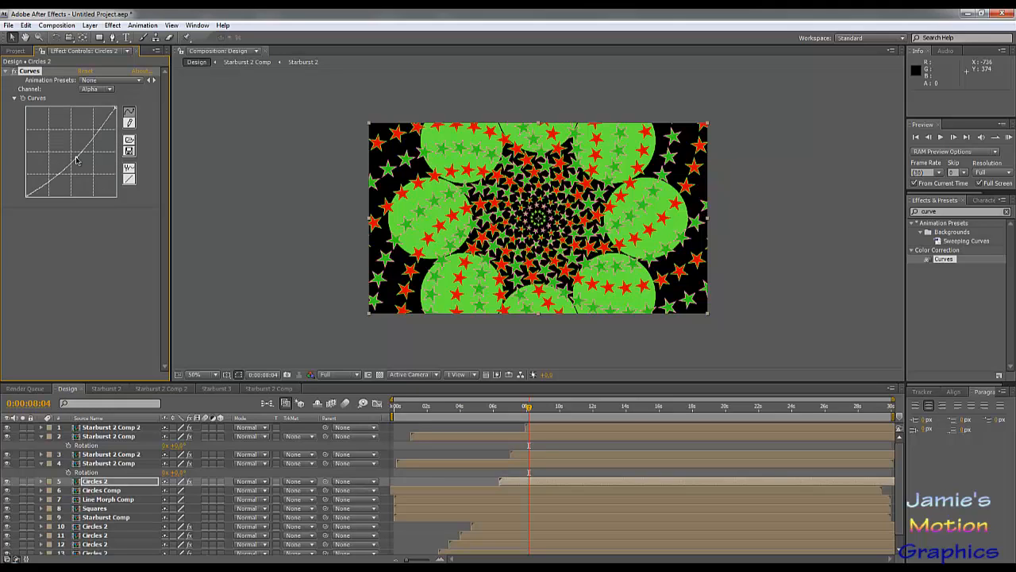
# Replace the Curves effect on the new Circles 2 layer with a Tint effect.
pyautogui.click(943, 212)
pyautogui.write('tint')
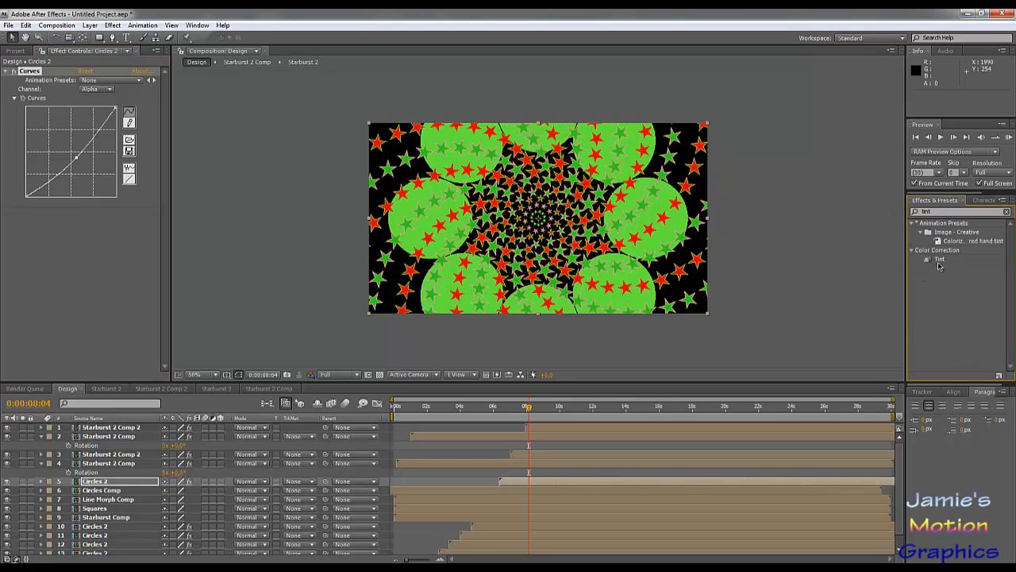
pyautogui.moveTo(939, 264); pyautogui.dragTo(87, 238)
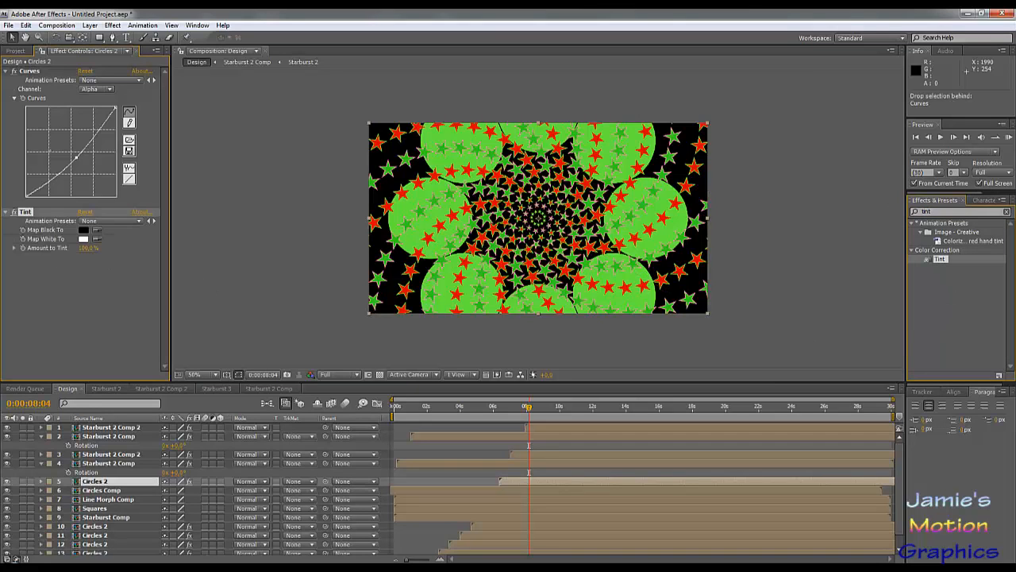
pyautogui.click(30, 71)
pyautogui.press('Delete')
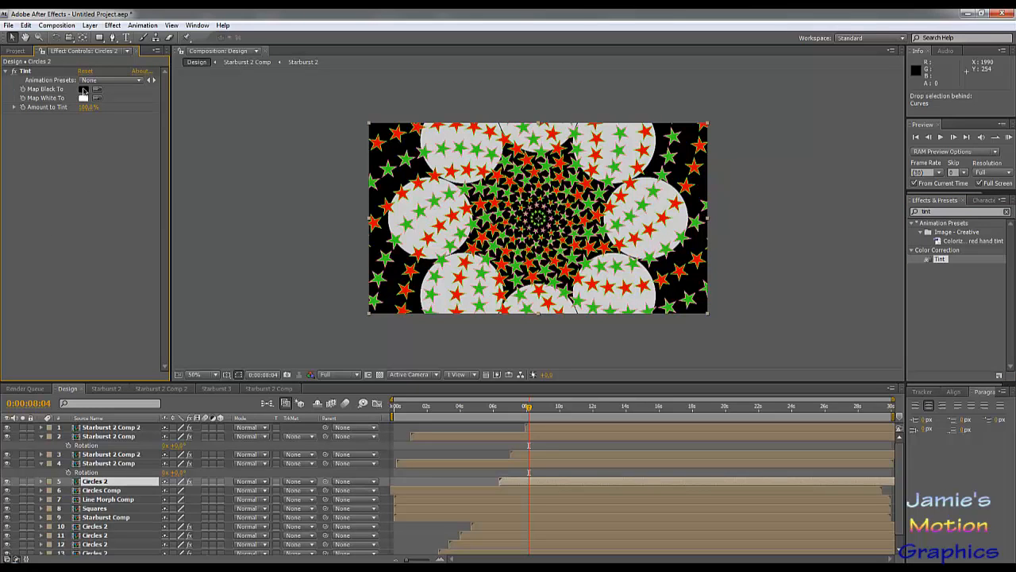
# Set the Tint effect's Map White To colour on the new Circles 2 layer to dark brown #412506.
pyautogui.click(83, 97)
pyautogui.click(385, 400)
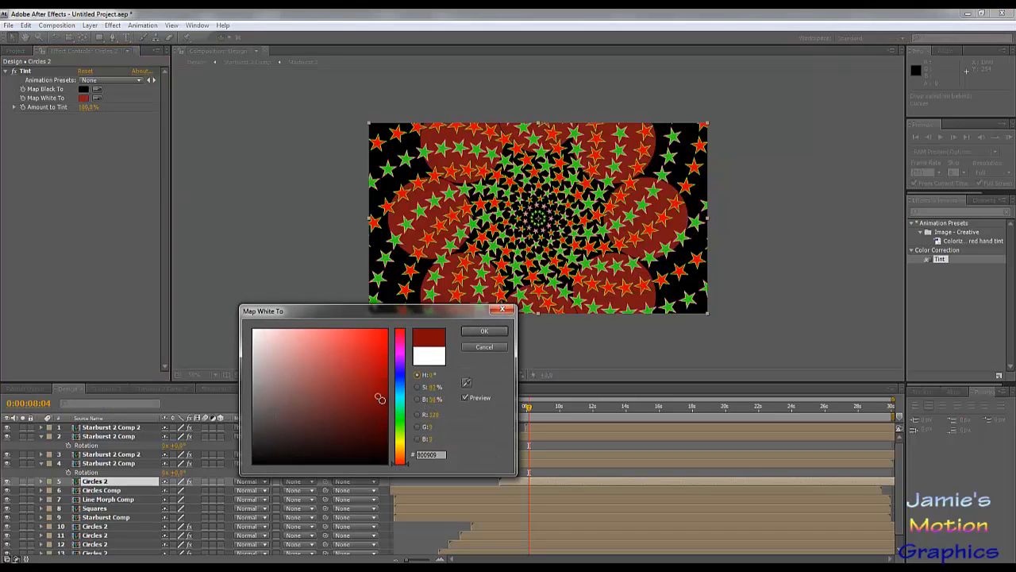
pyautogui.click(400, 384)
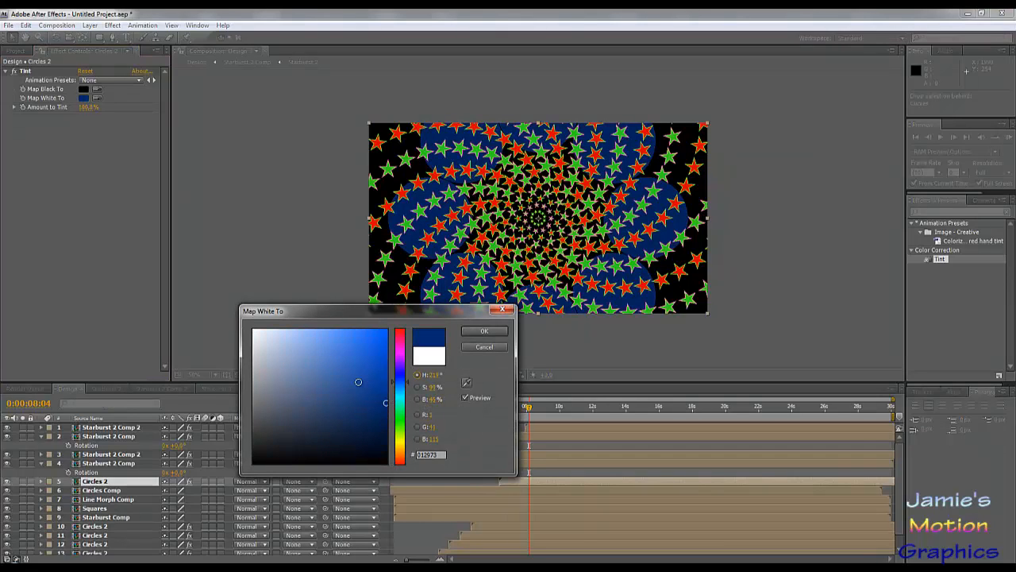
pyautogui.click(404, 366)
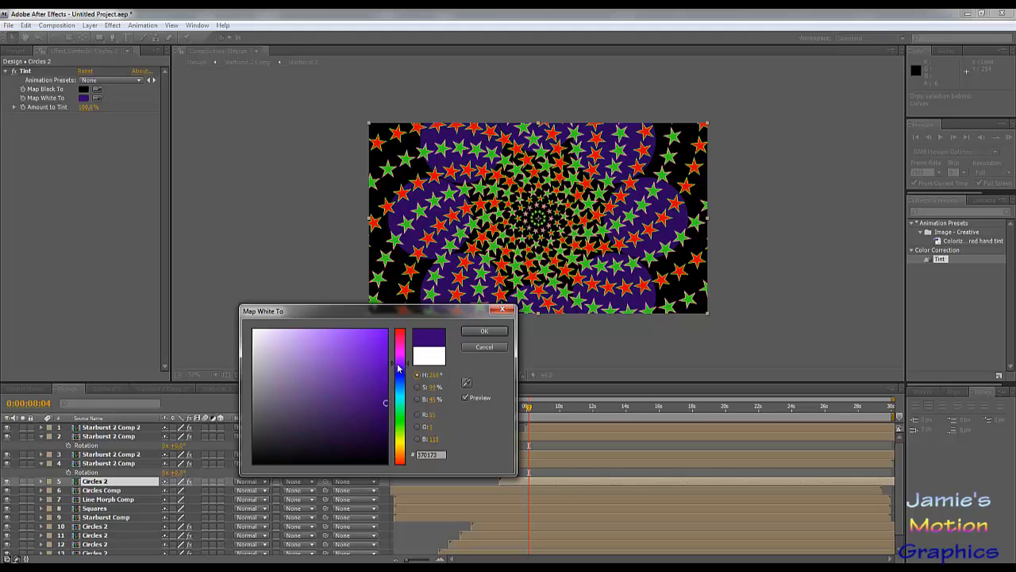
pyautogui.moveTo(402, 365)
pyautogui.mouseDown()
pyautogui.moveTo(405, 341)
pyautogui.moveTo(401, 455)
pyautogui.moveTo(401, 443)
pyautogui.mouseUp()
pyautogui.moveTo(367, 382)
pyautogui.mouseDown()
pyautogui.moveTo(401, 352)
pyautogui.moveTo(358, 354)
pyautogui.moveTo(341, 381)
pyautogui.moveTo(385, 414)
pyautogui.moveTo(382, 427)
pyautogui.mouseUp()
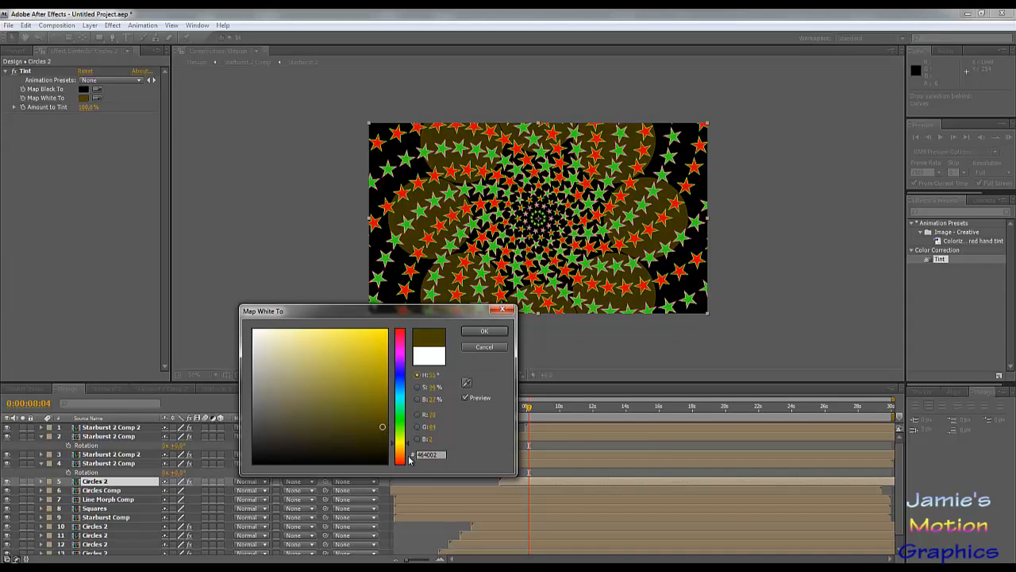
pyautogui.click(400, 453)
pyautogui.click(378, 437)
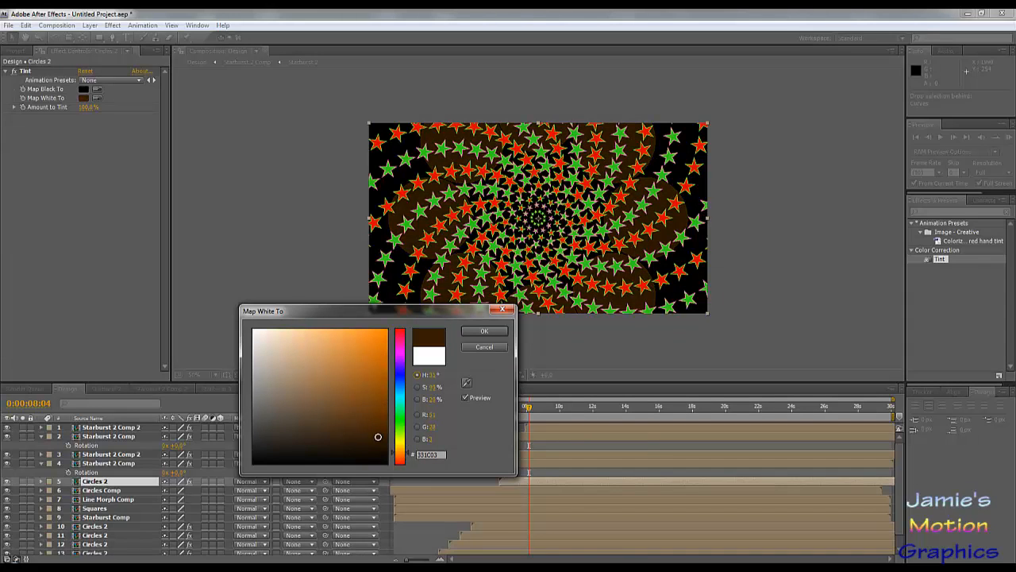
pyautogui.moveTo(370, 434); pyautogui.dragTo(373, 429)
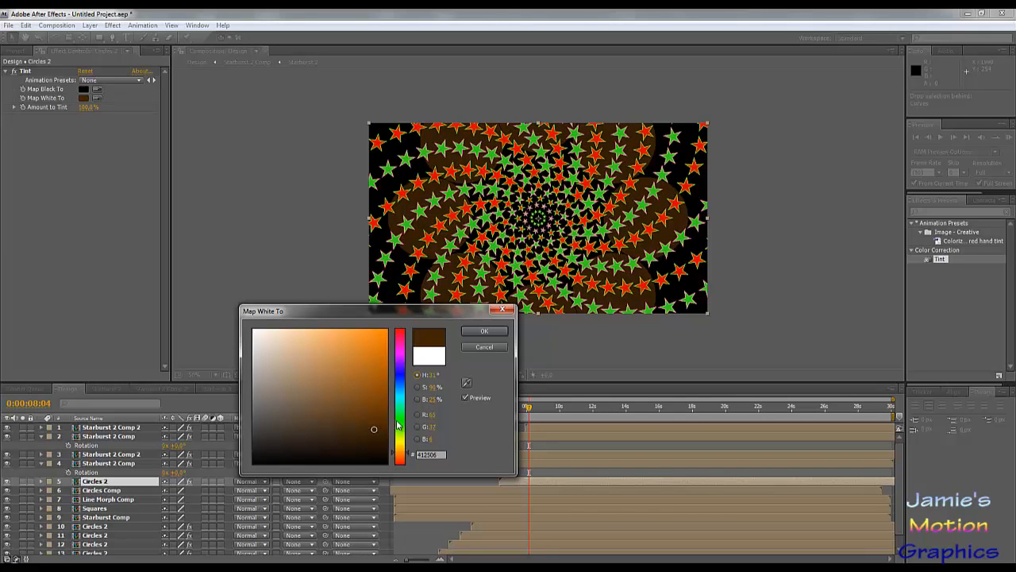
pyautogui.click(484, 330)
pyautogui.press('.')
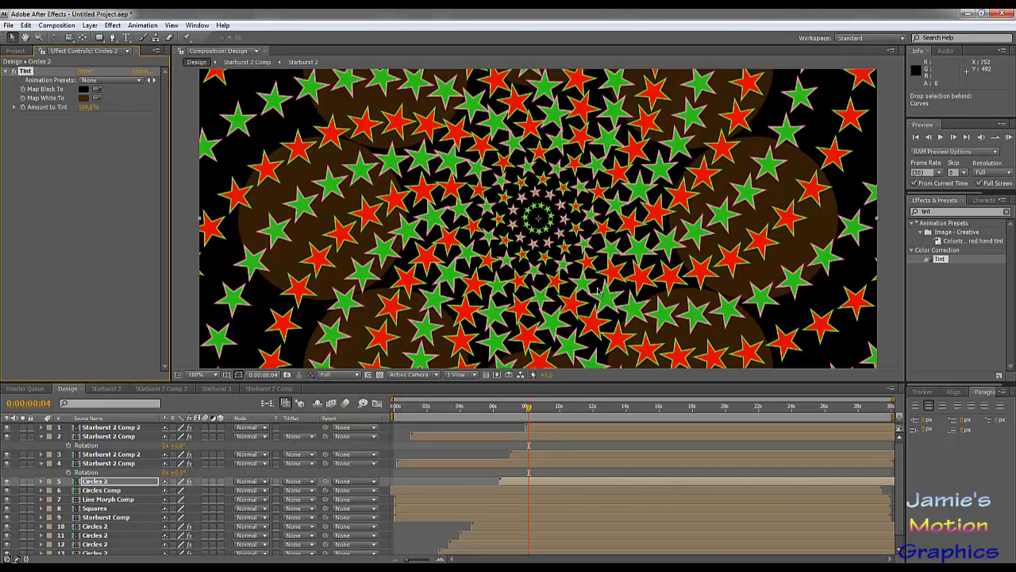
pyautogui.press(',')
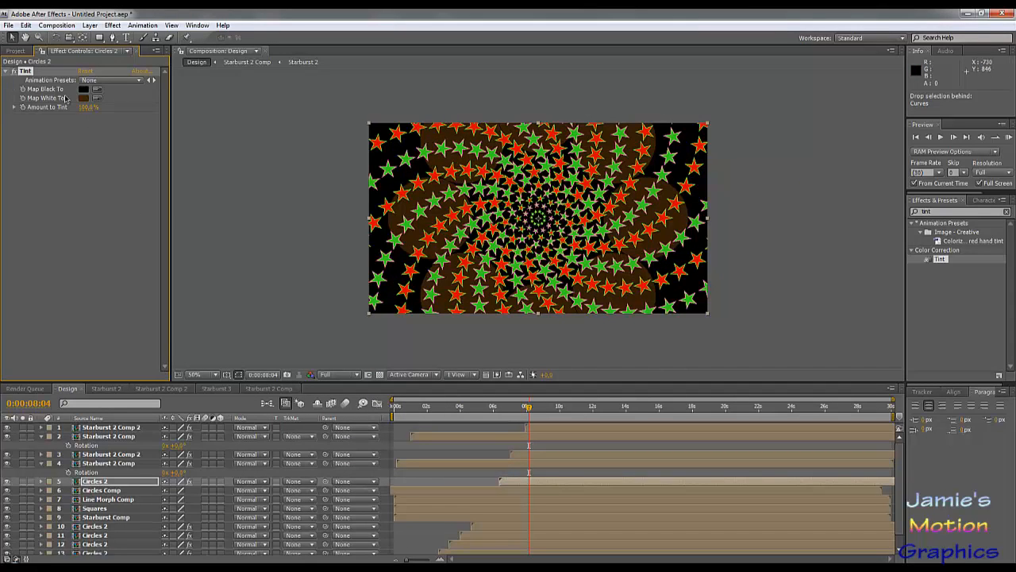
# Create a new 1280 × 720, 30 fps composition named Final Design with a duration of 0:00:30:00.
pyautogui.click(91, 25)
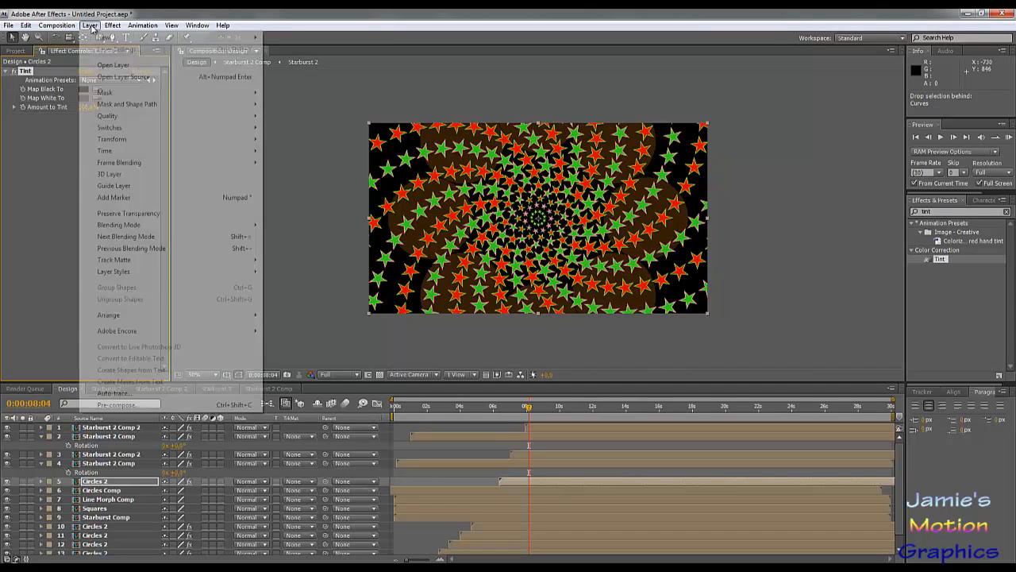
pyautogui.moveTo(72, 28)
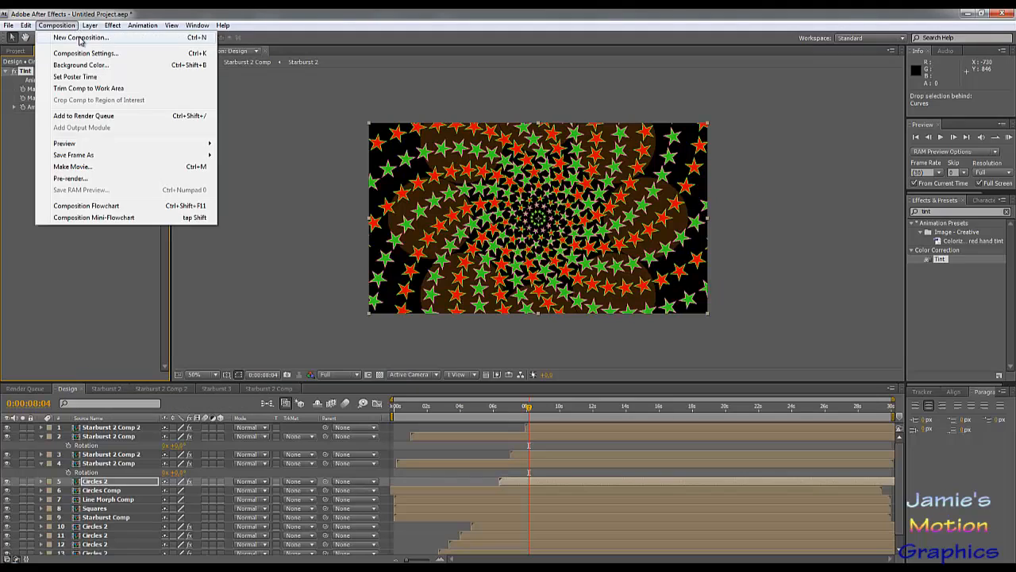
pyautogui.click(80, 38)
pyautogui.write('R')
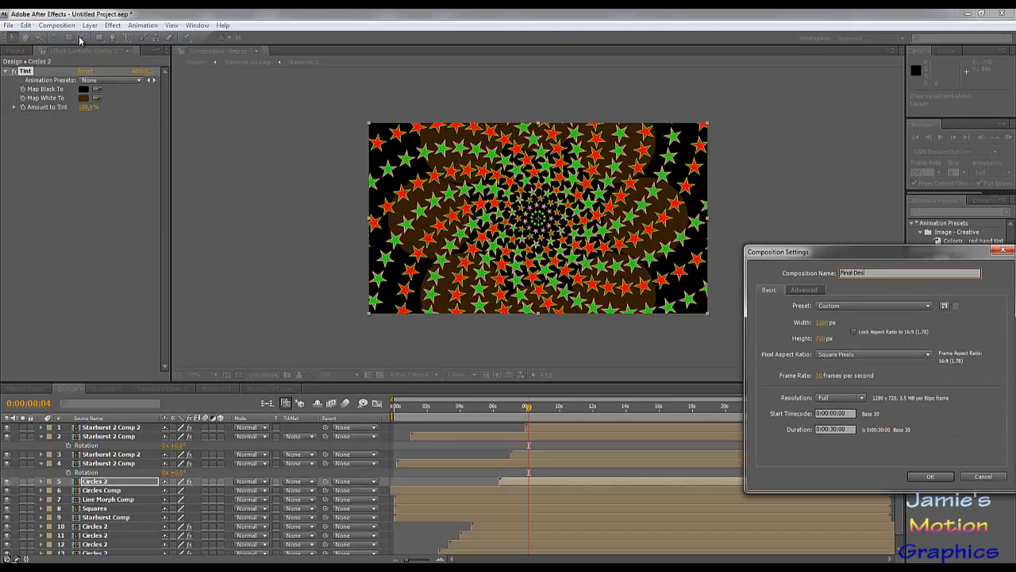
pyautogui.write('inal Design')
pyautogui.press('Return')
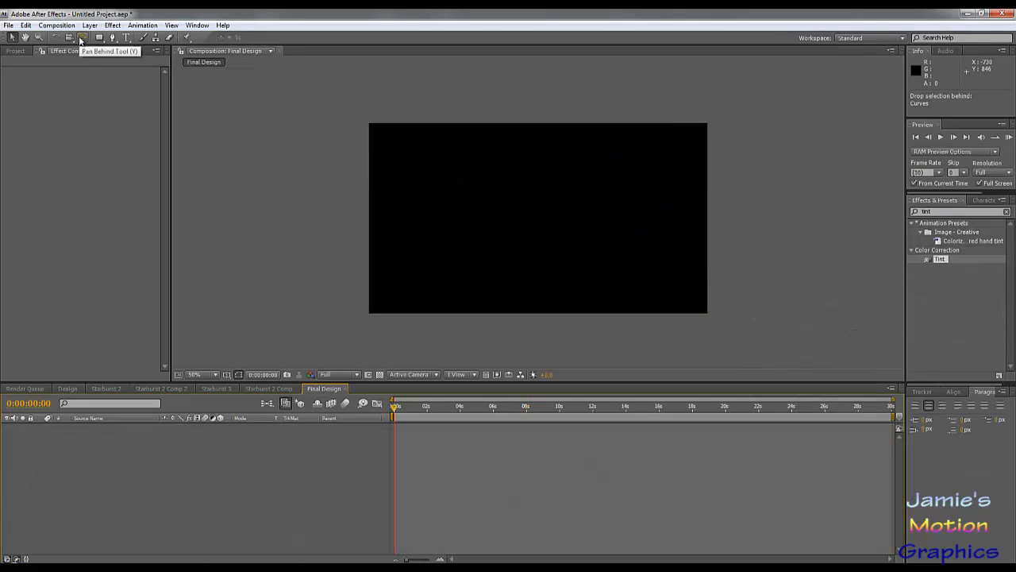
# Add the Design comp to the Final Design timeline and duplicate it three times.
pyautogui.click(16, 51)
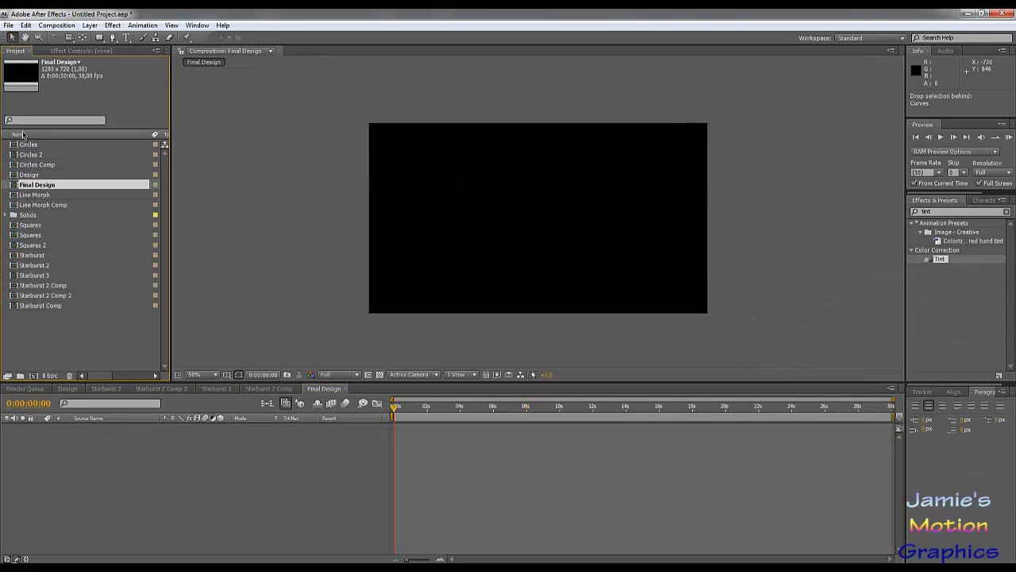
pyautogui.click(72, 329)
pyautogui.moveTo(30, 175); pyautogui.dragTo(89, 458)
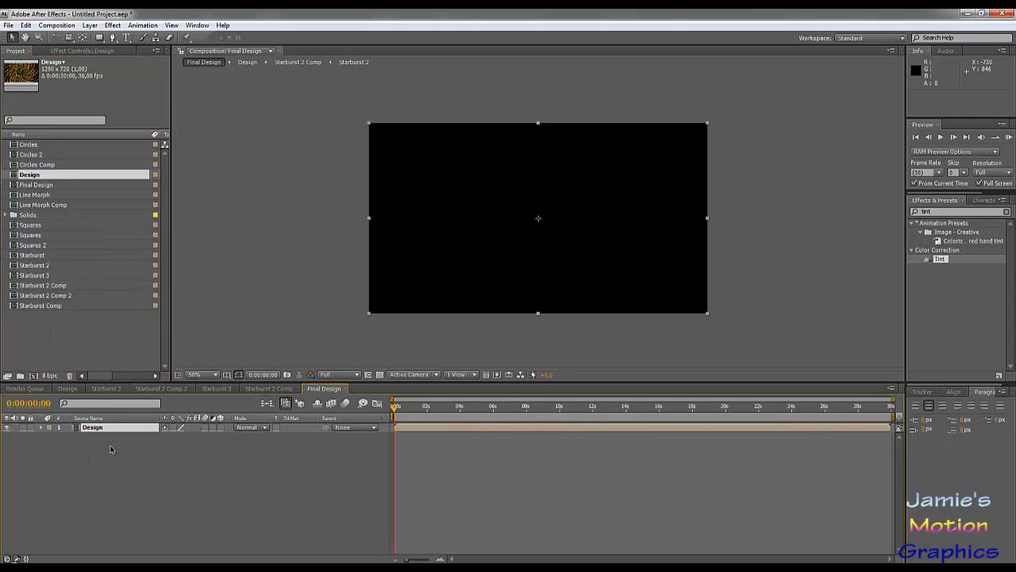
pyautogui.hotkey('ctrl', 'd')
pyautogui.hotkey('ctrl', 'd')
pyautogui.hotkey('ctrl', 'd')
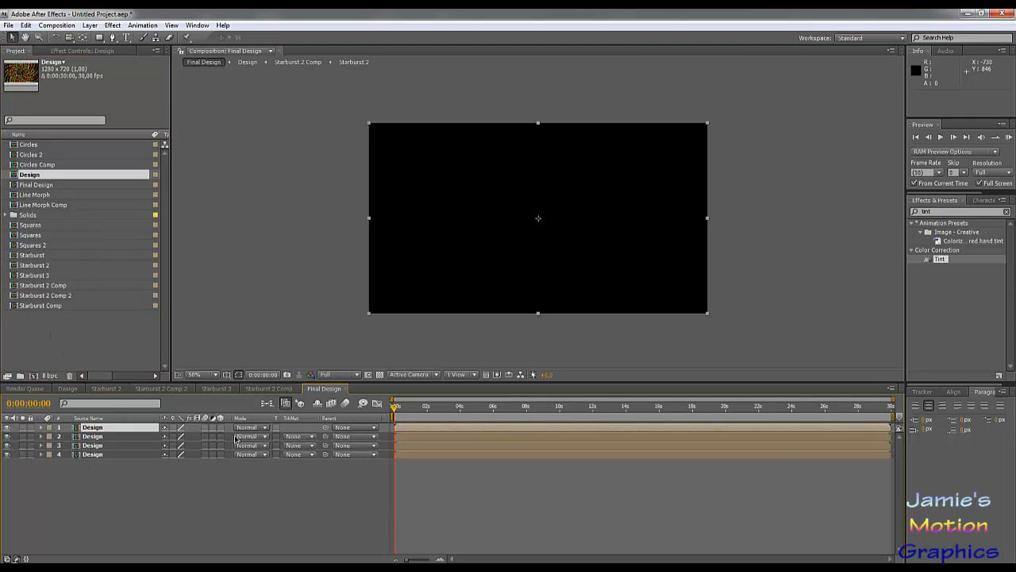
# At 0:00:03:08, move the lowest Design layer to about 342, 272 and the third one to about 1032, 544.
pyautogui.click(98, 456)
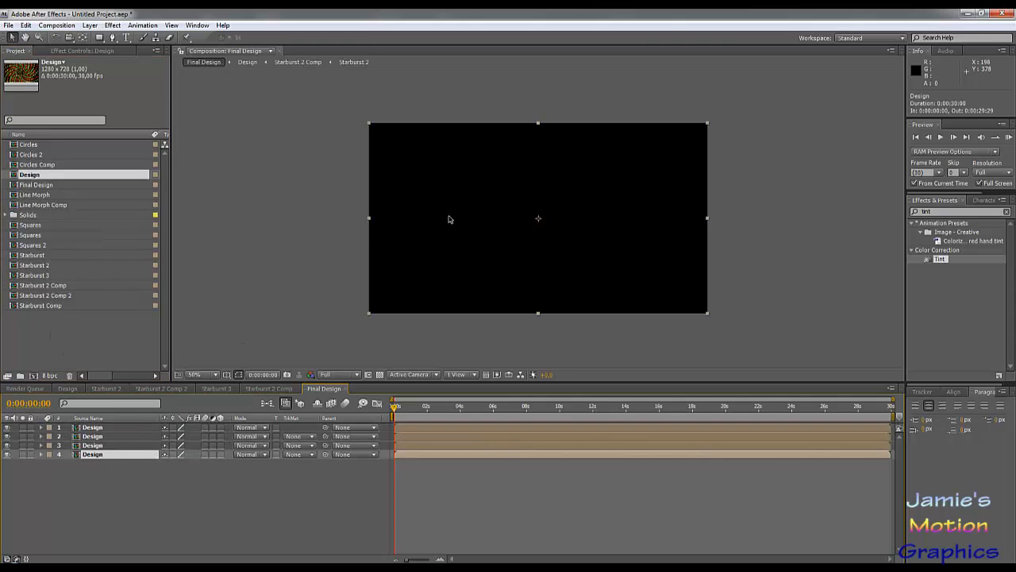
pyautogui.click(449, 408)
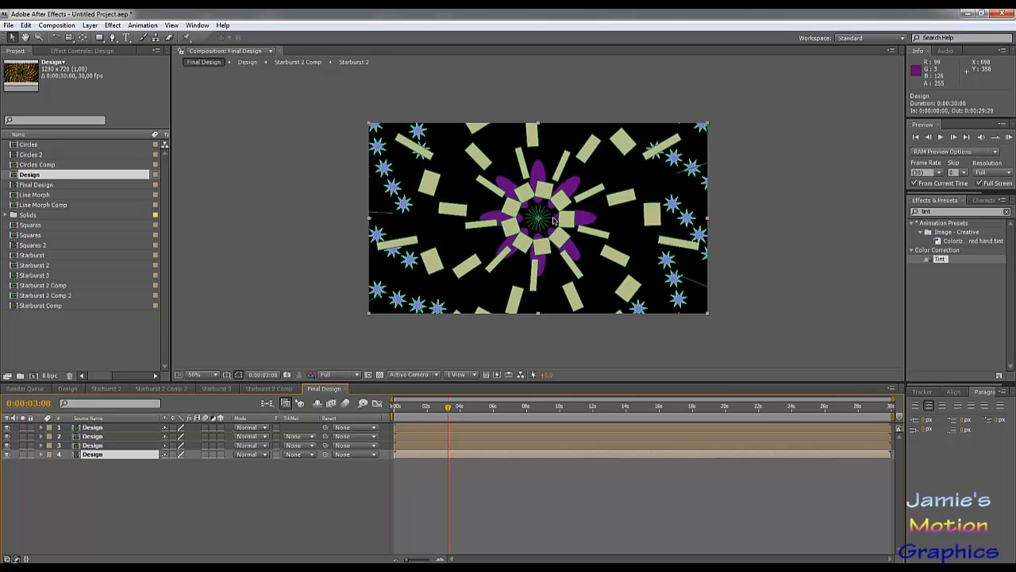
pyautogui.moveTo(554, 219); pyautogui.dragTo(481, 195)
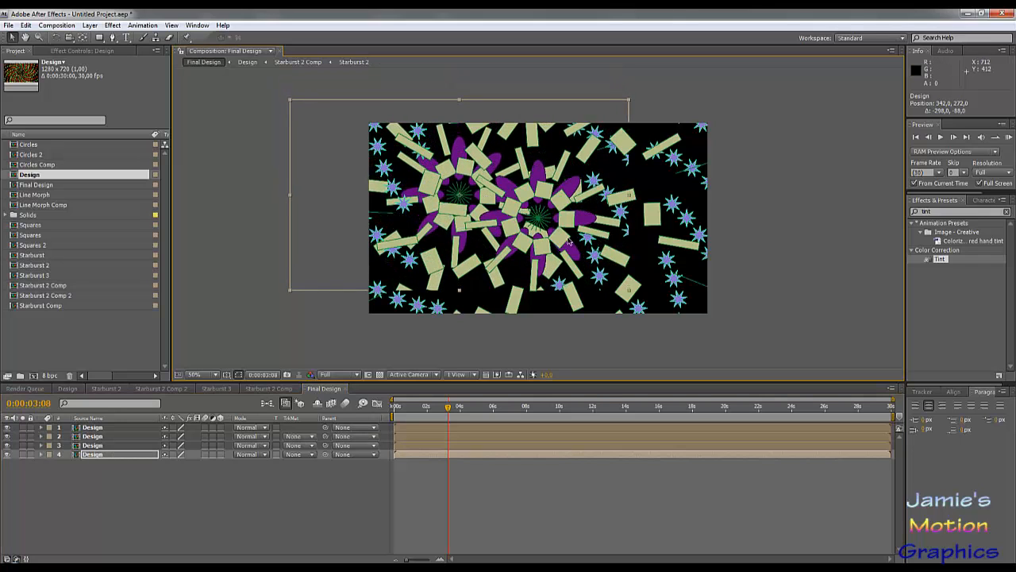
pyautogui.click(100, 447)
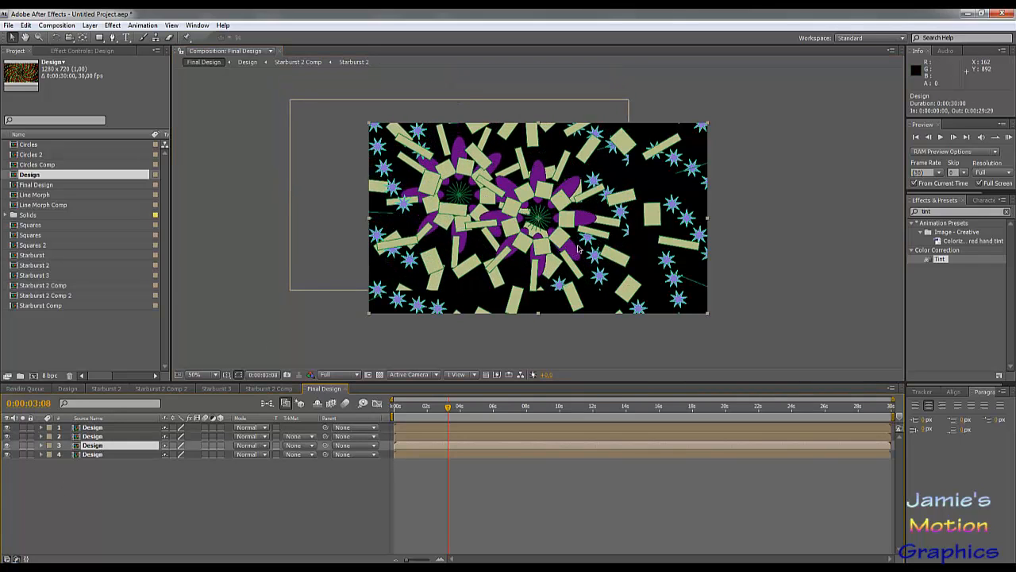
pyautogui.moveTo(570, 241); pyautogui.dragTo(725, 314)
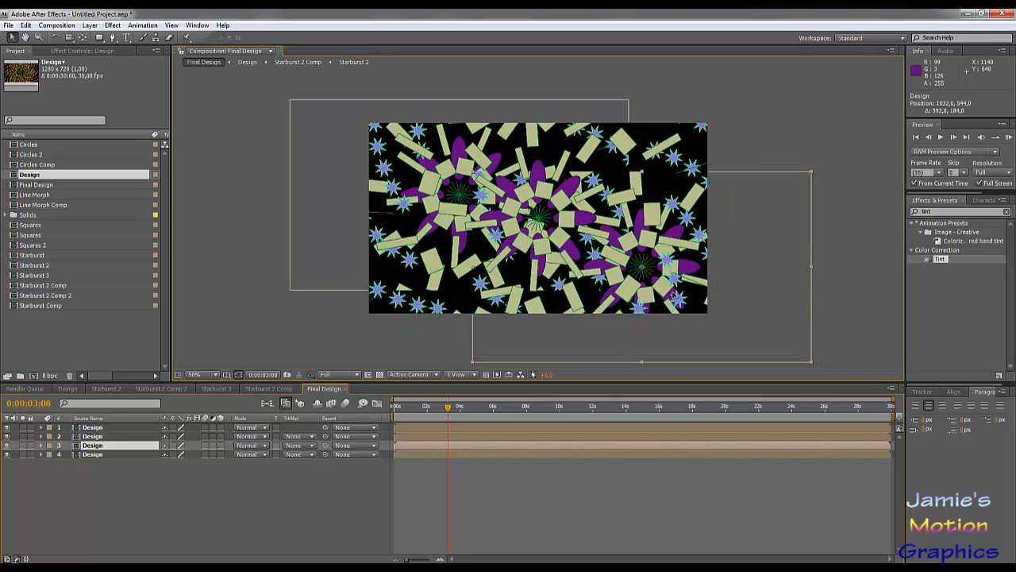
# Move the second Design layer to about 574, 552 and the top one to about 782, 198, and reveal the top layer's Rotation.
pyautogui.click(98, 439)
pyautogui.moveTo(517, 247); pyautogui.dragTo(499, 299)
pyautogui.press('Return')
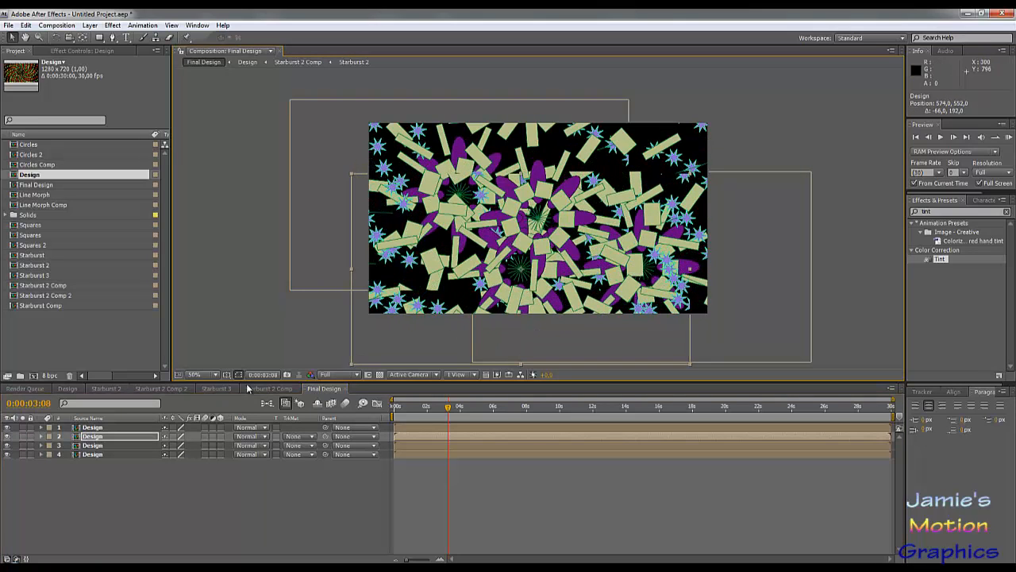
pyautogui.click(92, 427)
pyautogui.moveTo(572, 196); pyautogui.dragTo(607, 147)
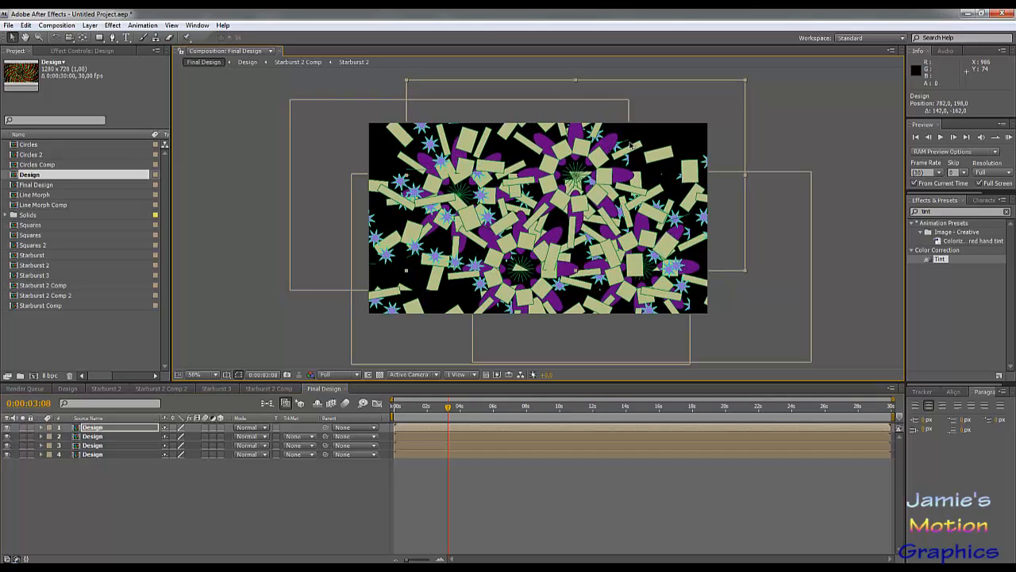
pyautogui.press('r')
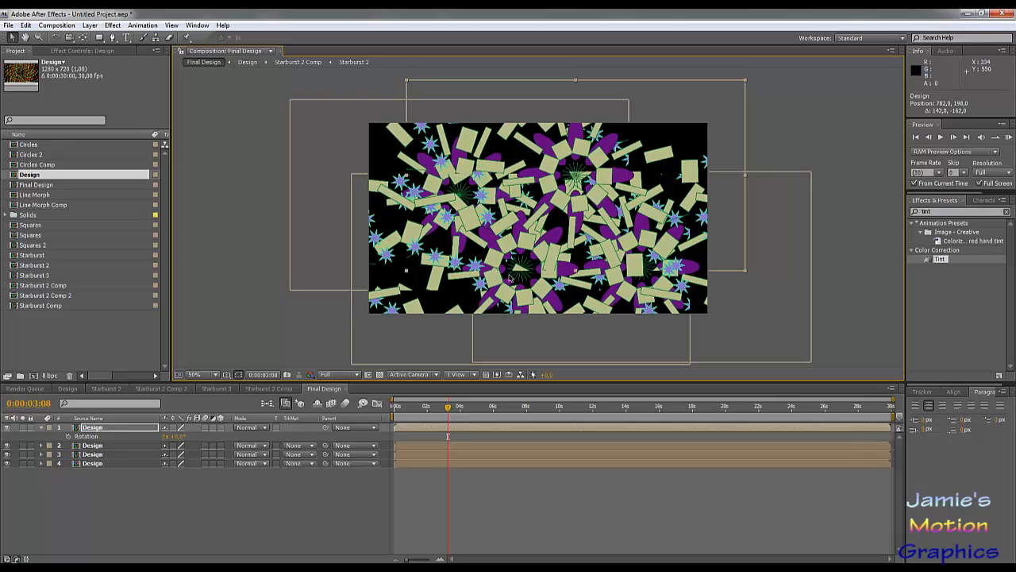
pyautogui.press('.')
pyautogui.press(',')
pyautogui.press('/')
# Set the blending mode of all four Design layers to Difference and check the pattern at 0:00:06:16.
pyautogui.click(251, 428)
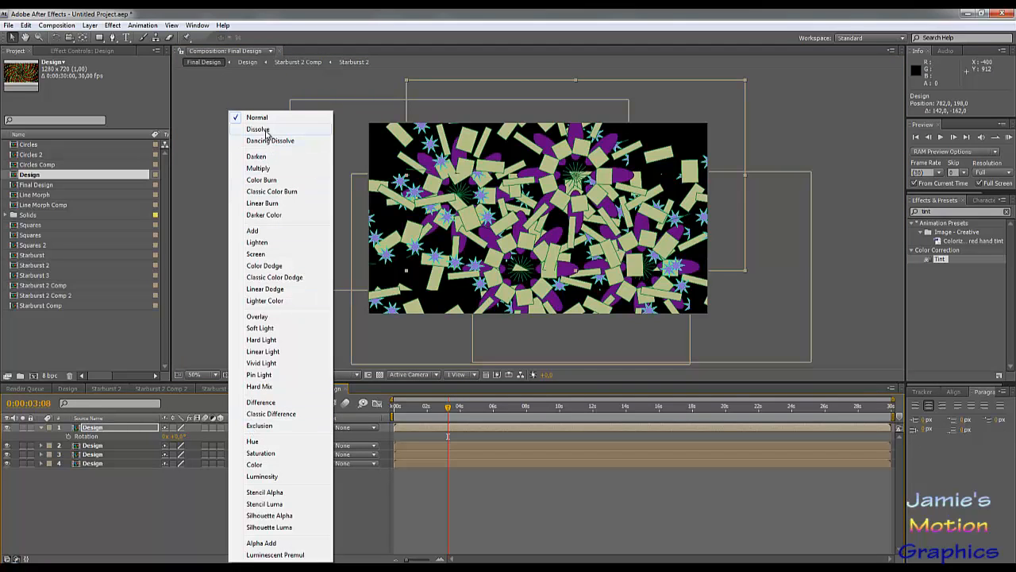
pyautogui.click(263, 403)
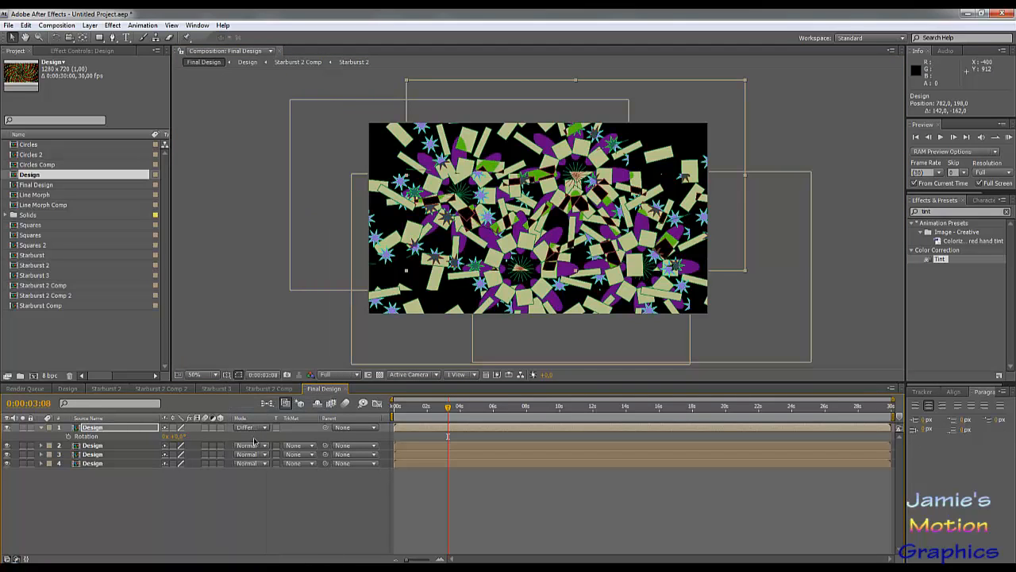
pyautogui.click(251, 444)
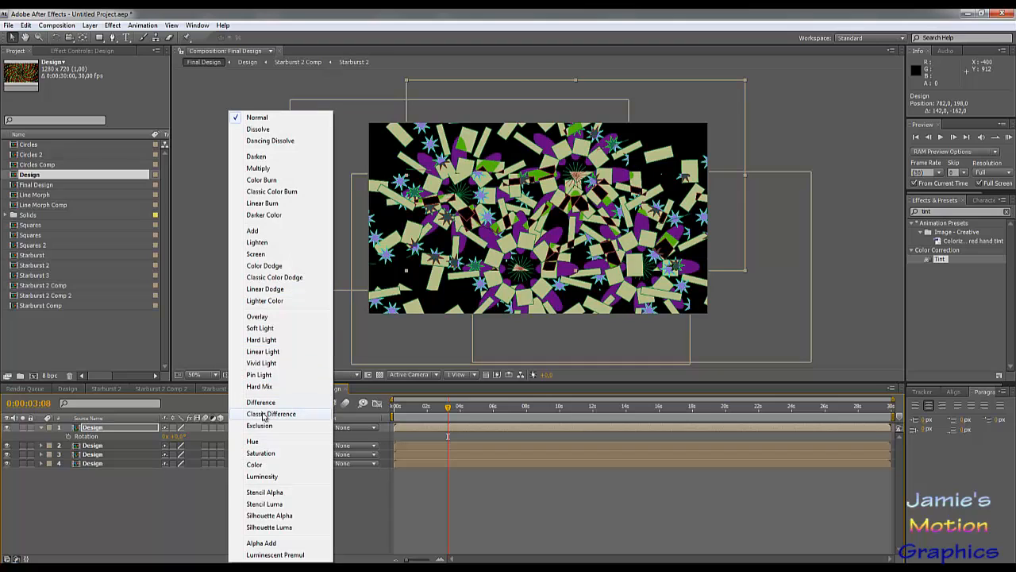
pyautogui.click(262, 401)
pyautogui.click(255, 455)
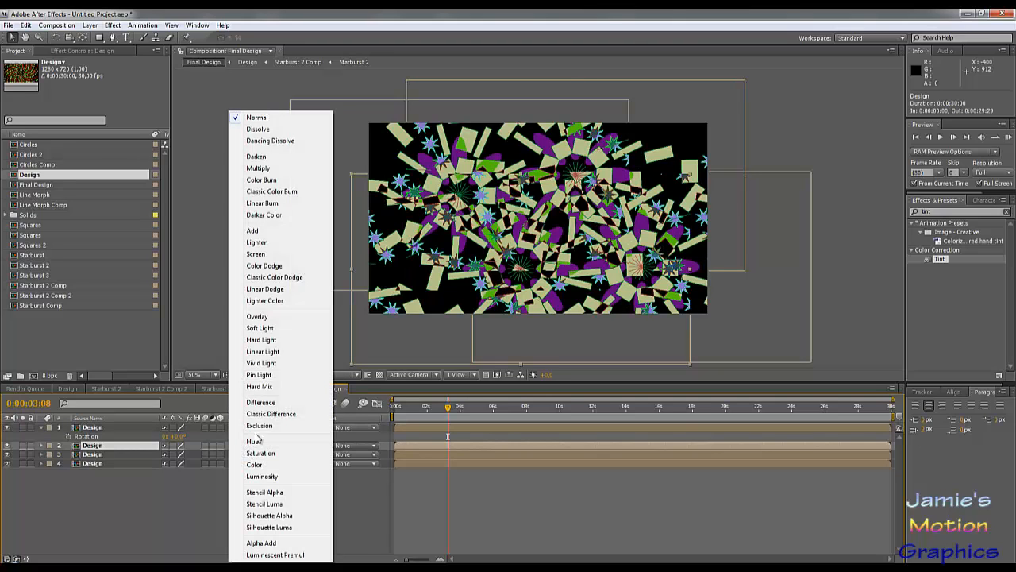
pyautogui.click(256, 403)
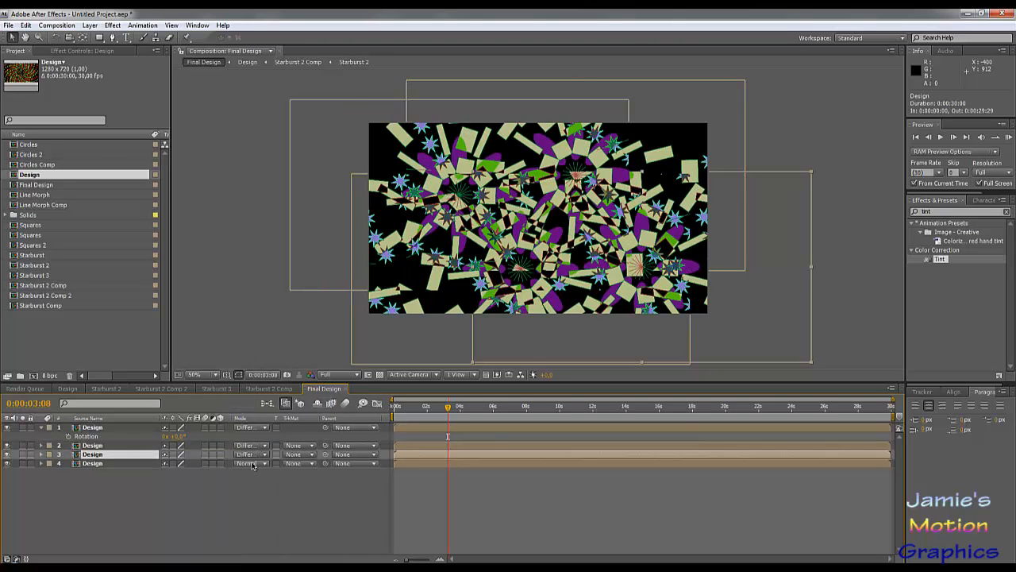
pyautogui.click(252, 457)
pyautogui.click(262, 402)
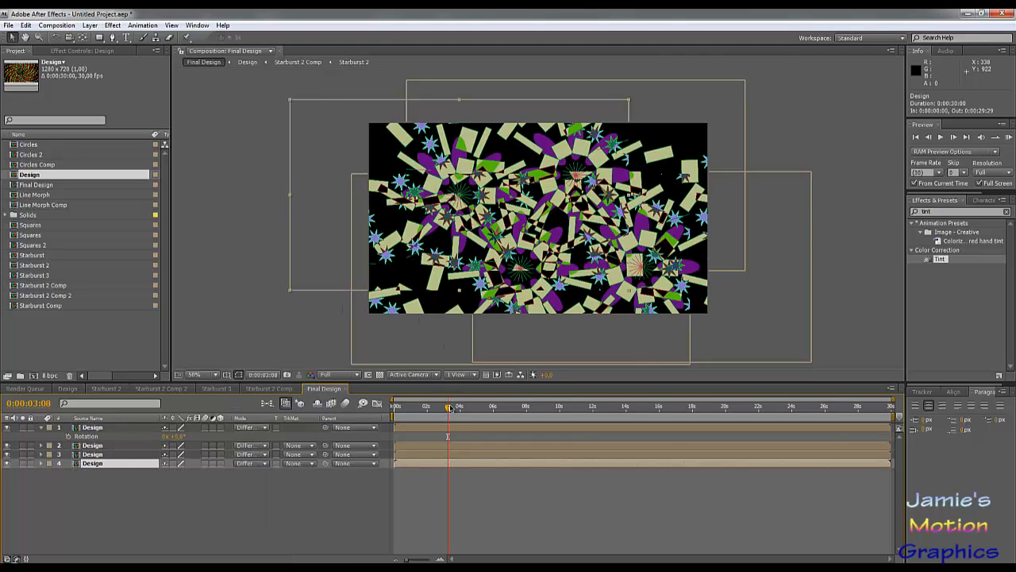
pyautogui.moveTo(454, 410); pyautogui.dragTo(502, 410)
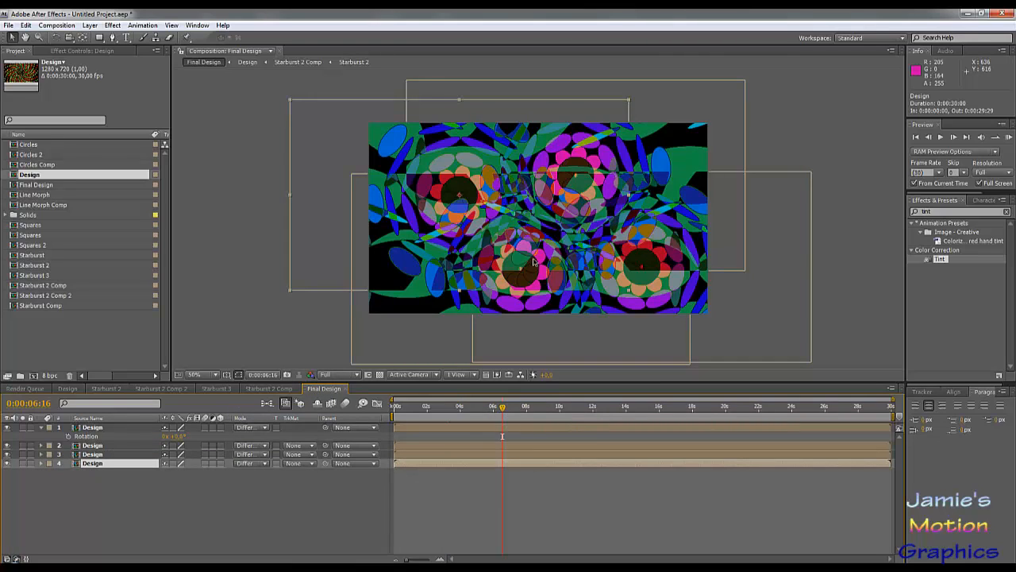
pyautogui.scroll(2, 532, 260)
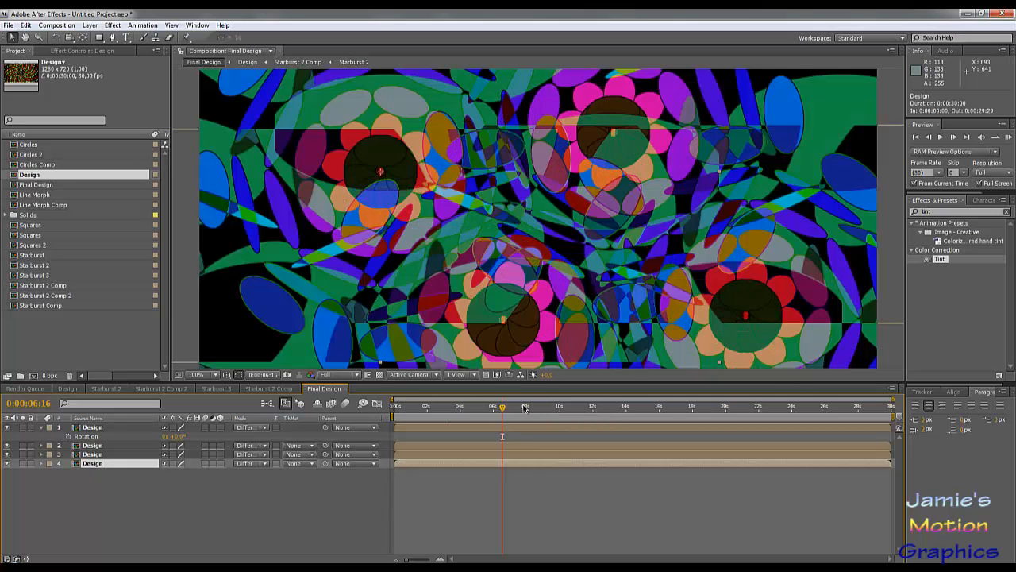
pyautogui.scroll(-2, 486, 270)
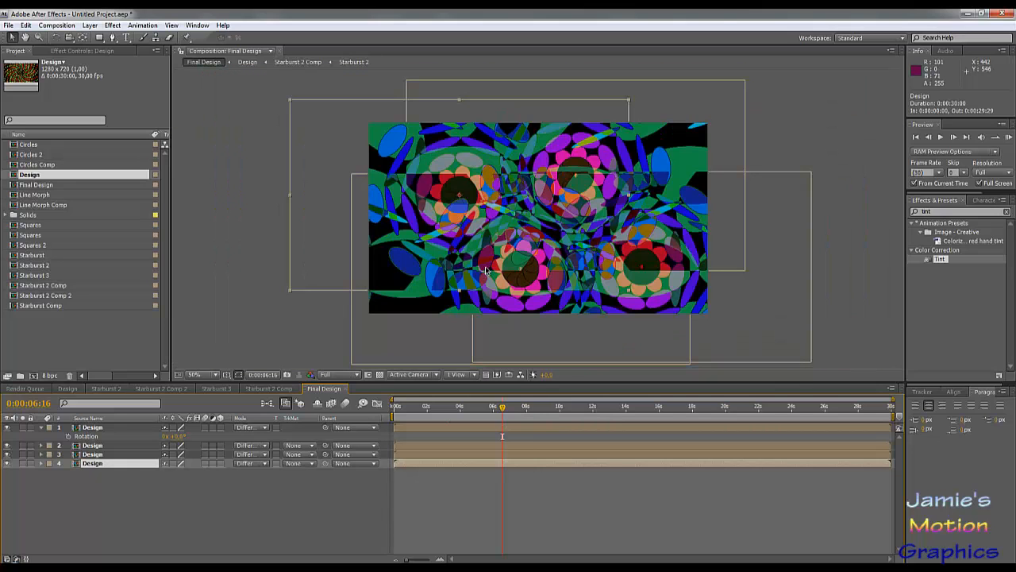
# Add a 1280 × 720 gray solid above the Design layers in Final Design.
pyautogui.click(153, 513)
pyautogui.click(89, 24)
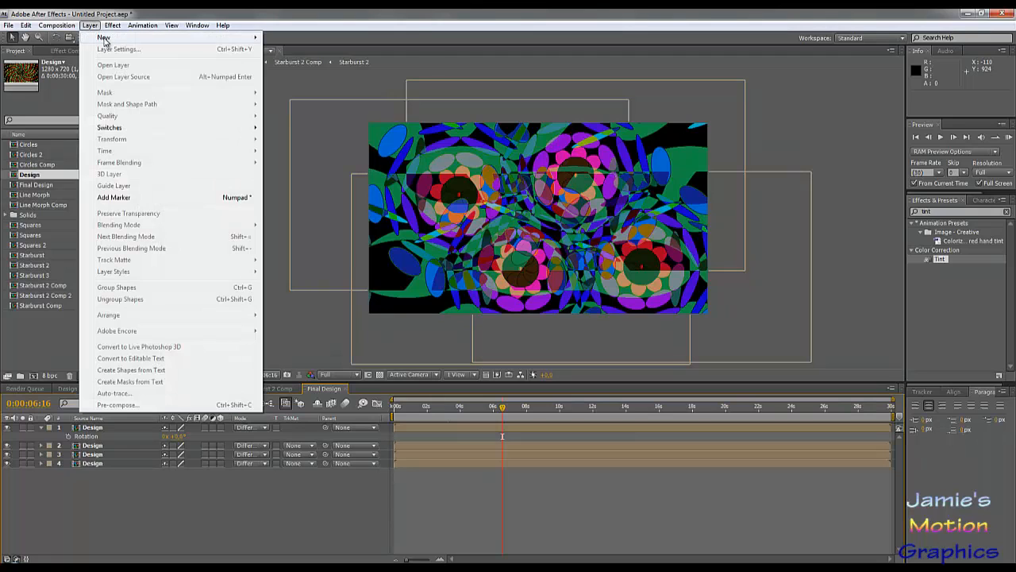
pyautogui.moveTo(104, 38)
pyautogui.click(300, 49)
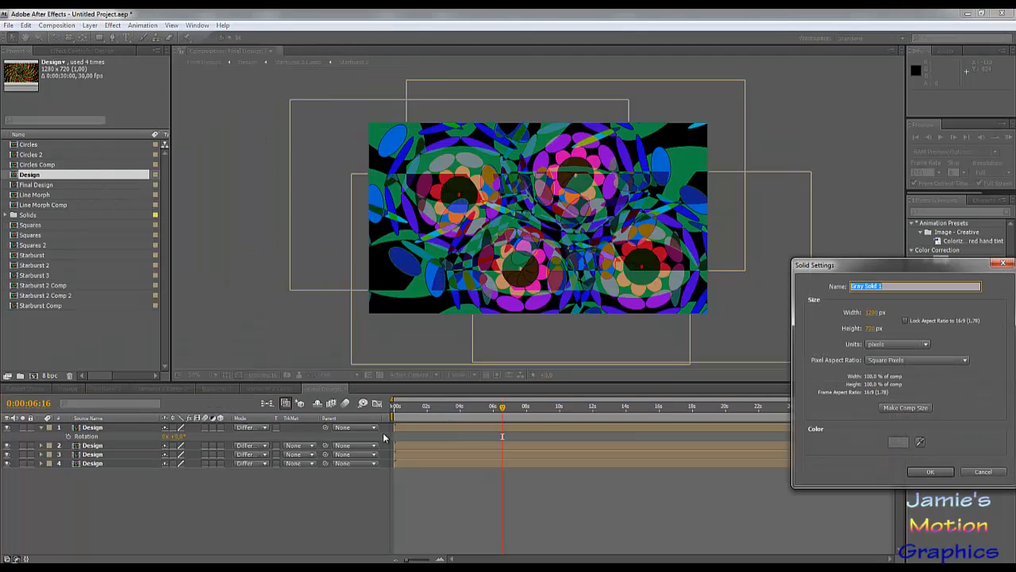
pyautogui.click(931, 472)
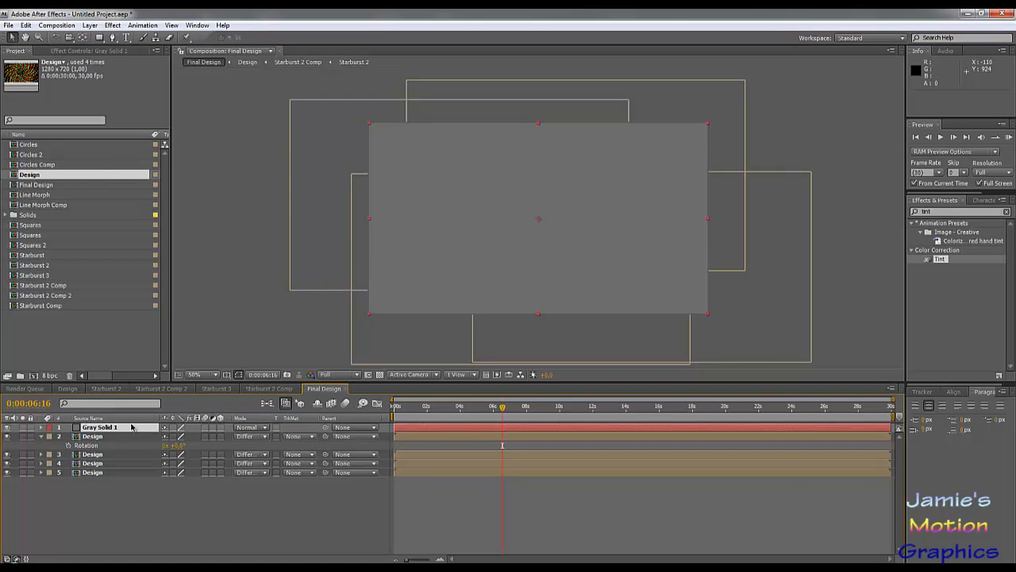
# Move the gray solid beneath the four Design layers and apply a 4-Color Gradient effect to it.
pyautogui.moveTo(131, 428); pyautogui.dragTo(133, 476)
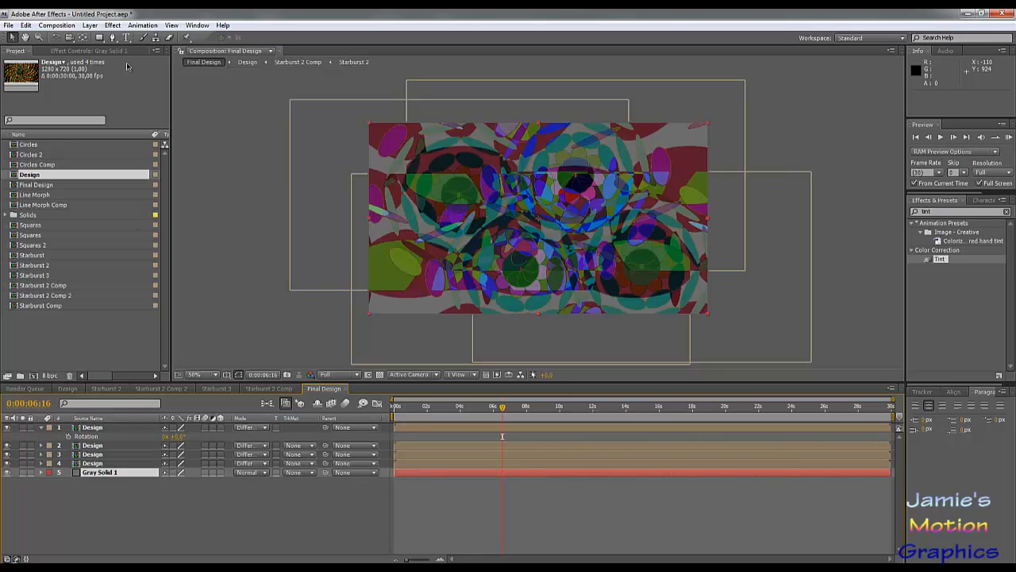
pyautogui.click(113, 26)
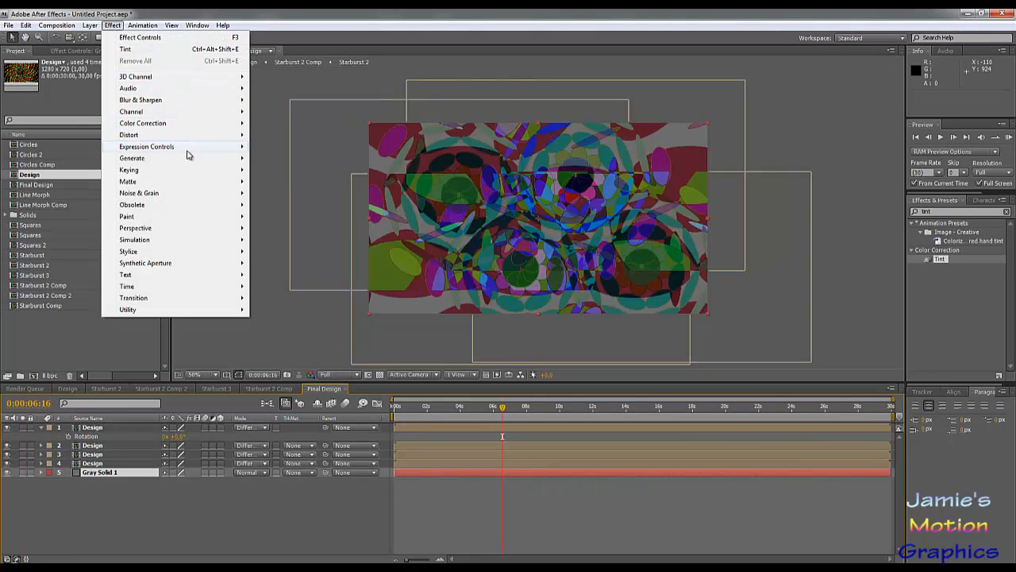
pyautogui.moveTo(210, 158)
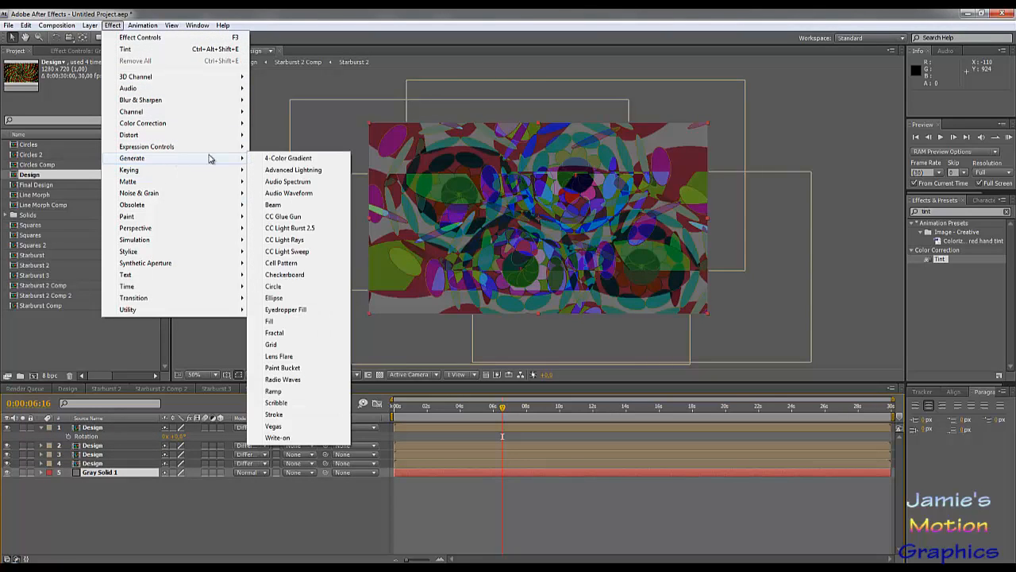
pyautogui.click(288, 158)
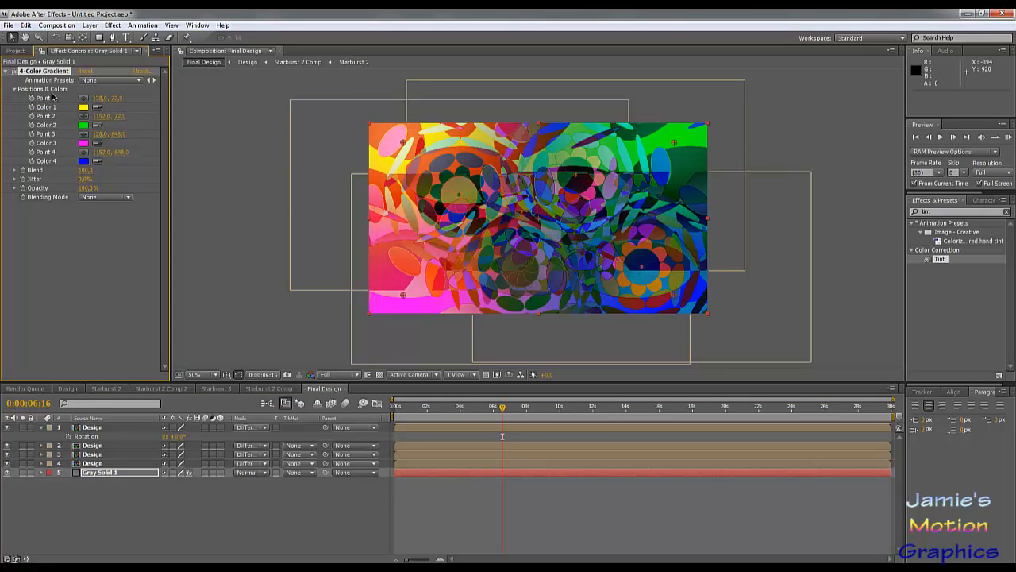
# Set Color 1 of the 4-Color Gradient to a light neutral gray and Color 2 to a dark gray.
pyautogui.click(84, 107)
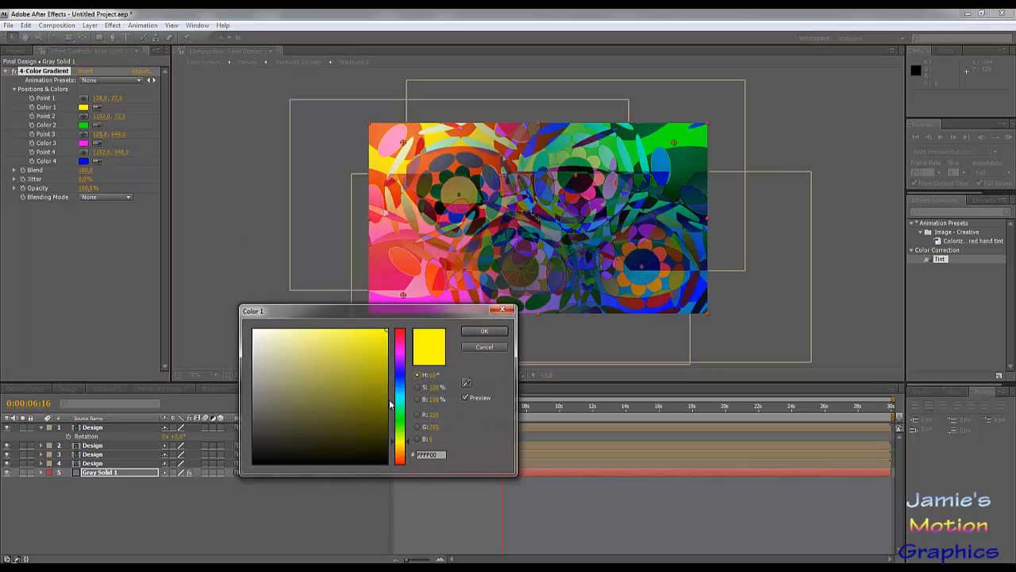
pyautogui.moveTo(404, 431)
pyautogui.mouseDown()
pyautogui.moveTo(403, 419)
pyautogui.moveTo(403, 433)
pyautogui.mouseUp()
pyautogui.moveTo(349, 407); pyautogui.dragTo(253, 373)
pyautogui.click(484, 346)
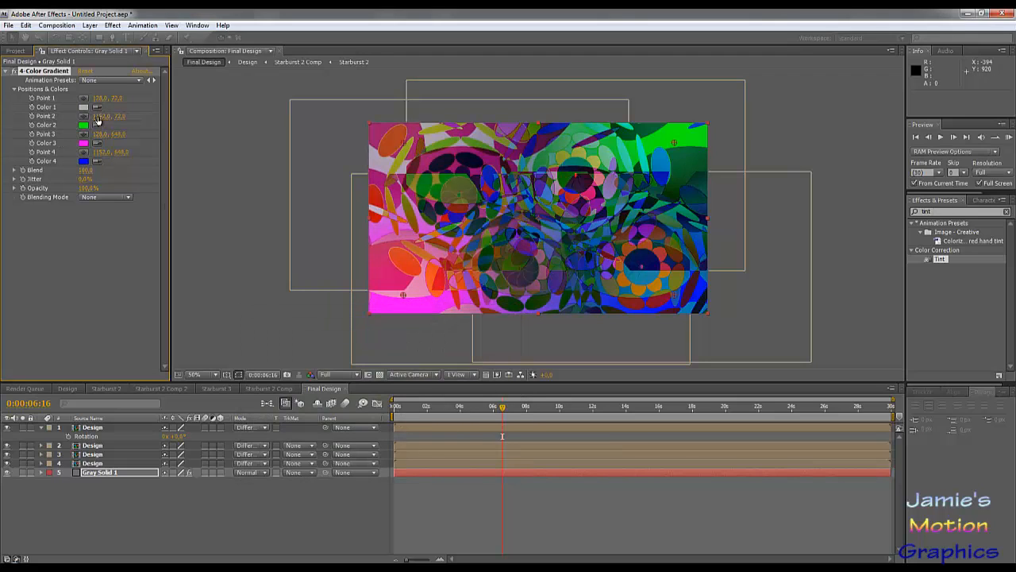
pyautogui.click(84, 125)
pyautogui.moveTo(317, 354); pyautogui.dragTo(254, 429)
pyautogui.press('Return')
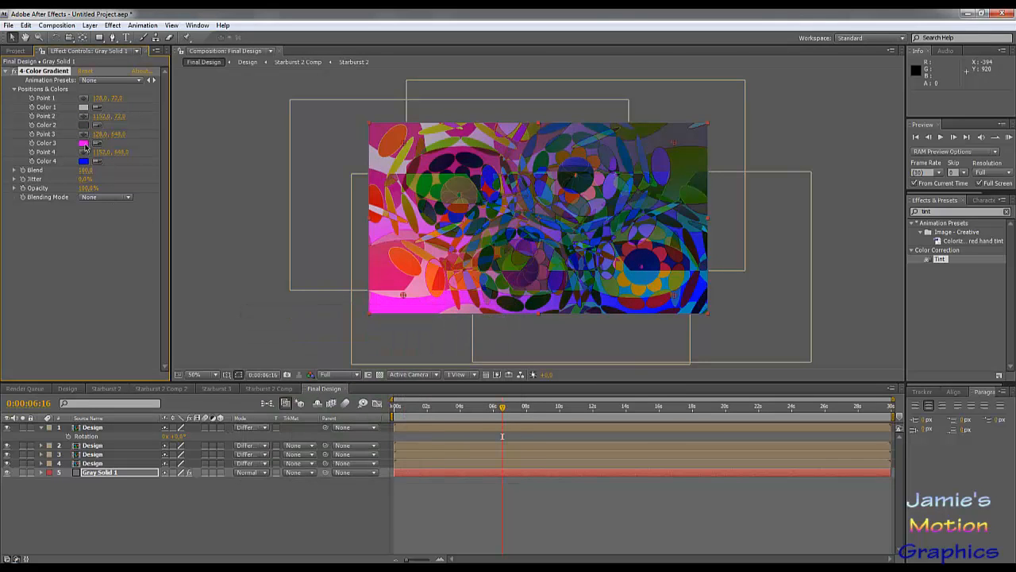
# Set Color 3 of the gradient to dark gray 323232 and Color 4 to gray 525252.
pyautogui.click(84, 143)
pyautogui.moveTo(258, 409)
pyautogui.mouseDown()
pyautogui.moveTo(244, 445)
pyautogui.moveTo(235, 416)
pyautogui.moveTo(231, 437)
pyautogui.mouseUp()
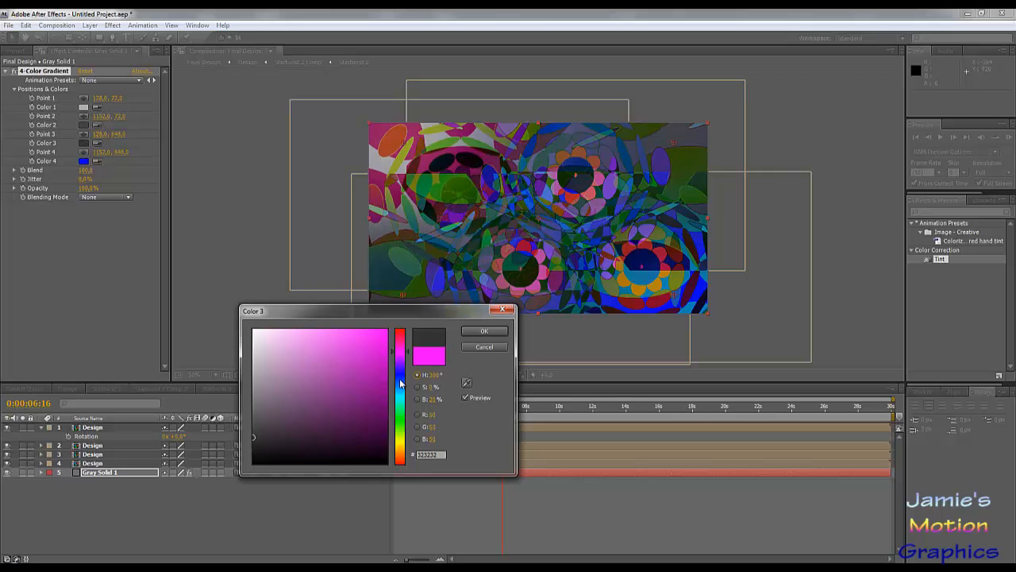
pyautogui.click(483, 332)
pyautogui.click(84, 162)
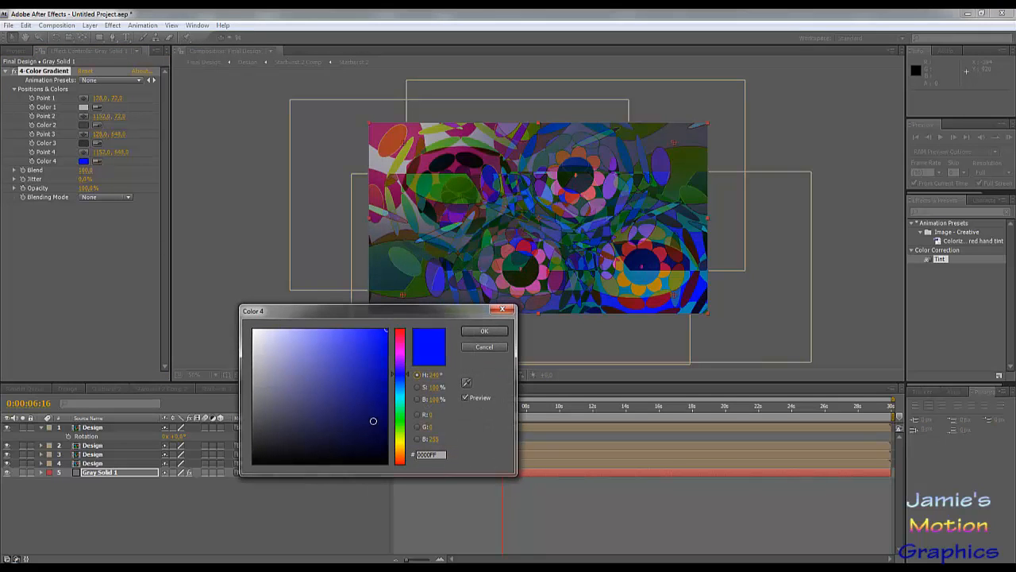
pyautogui.moveTo(260, 421)
pyautogui.mouseDown()
pyautogui.moveTo(248, 427)
pyautogui.moveTo(244, 418)
pyautogui.mouseUp()
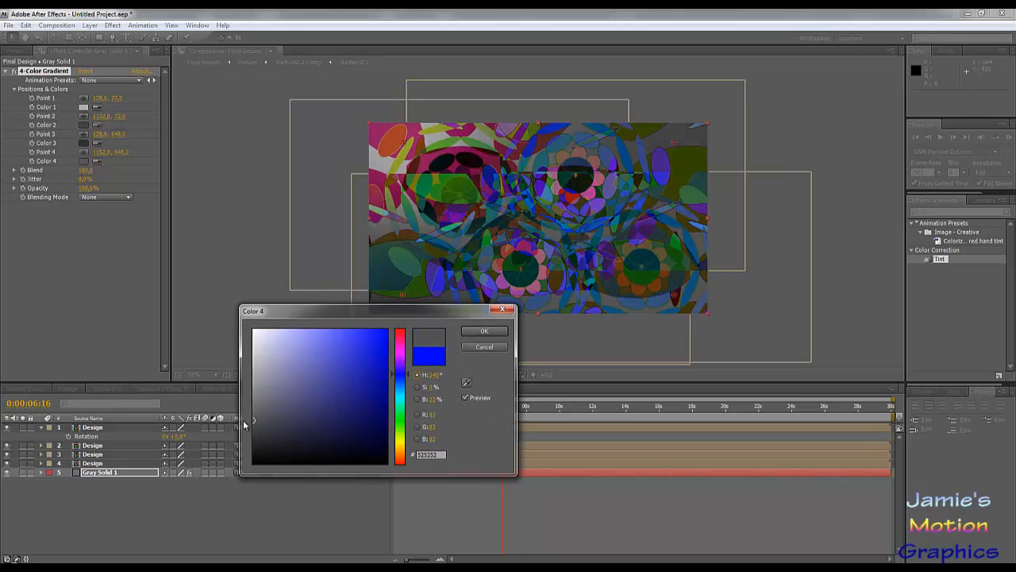
pyautogui.click(484, 332)
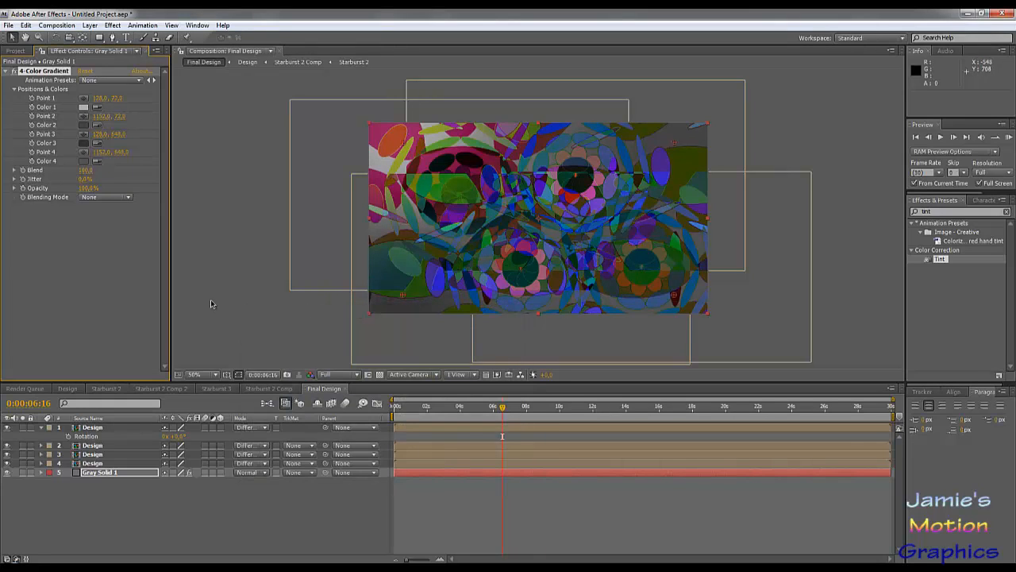
# Solo the gray solid and keyframe gradient Points 1–4 at 0:00:06:16 at about 594, 220; 1076, 238; 94, 454; and 940, 592.
pyautogui.click(22, 473)
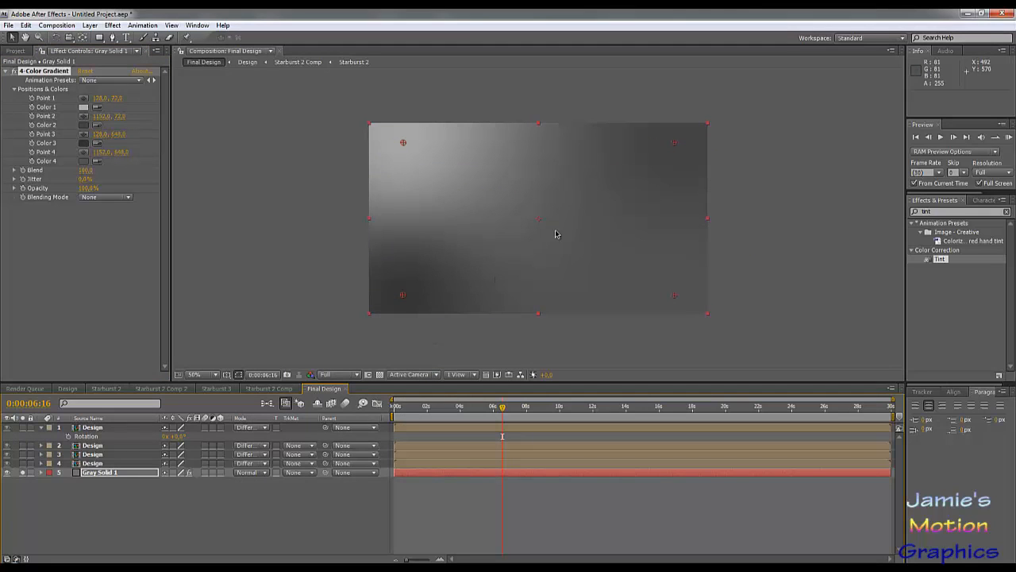
pyautogui.moveTo(403, 297); pyautogui.dragTo(459, 270)
pyautogui.moveTo(674, 144); pyautogui.dragTo(655, 187)
pyautogui.moveTo(404, 142); pyautogui.dragTo(529, 182)
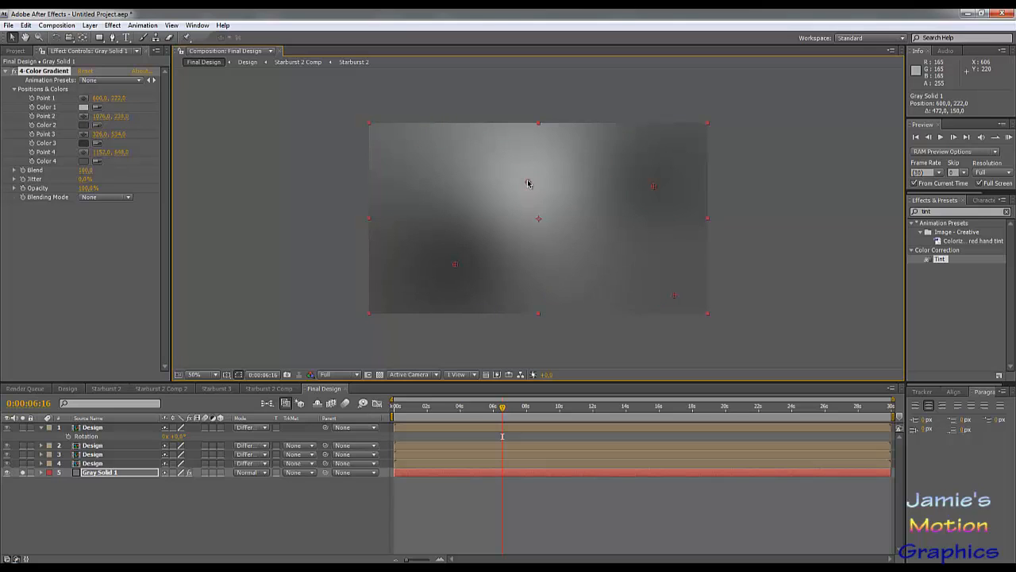
pyautogui.moveTo(674, 296); pyautogui.dragTo(619, 280)
pyautogui.moveTo(456, 265); pyautogui.dragTo(394, 248)
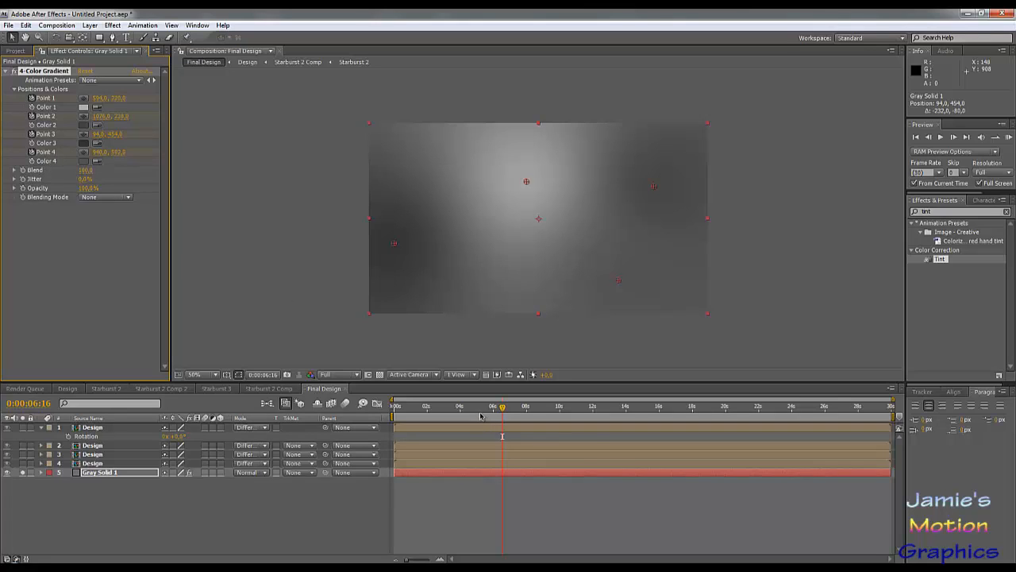
# At 0:00:00:00, move gradient Points 1–4 to about 120, 356; 338, 602; 598, 126; and 644, 322, and reveal their keyframes.
pyautogui.moveTo(471, 410); pyautogui.dragTo(395, 410)
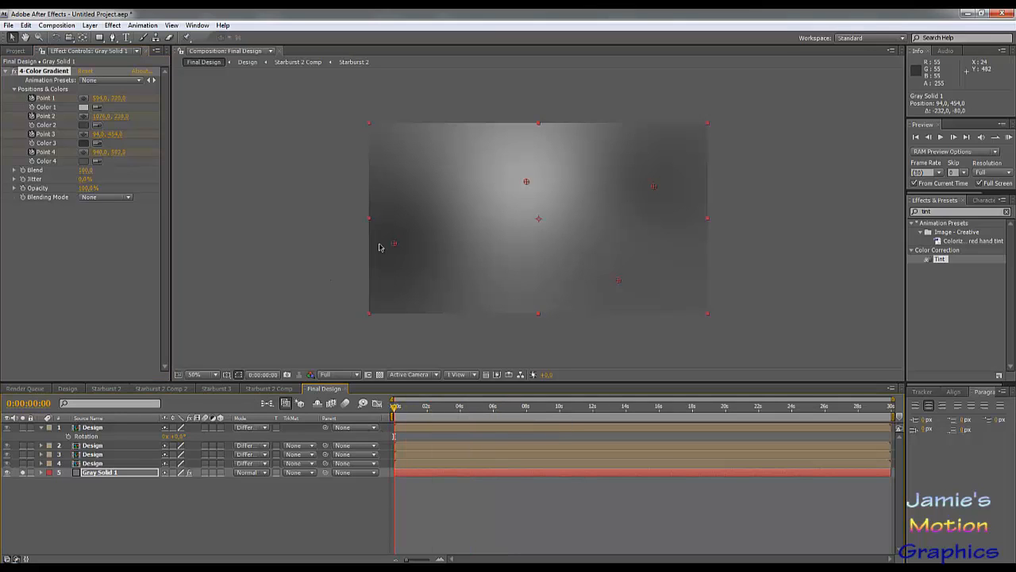
pyautogui.moveTo(393, 244); pyautogui.dragTo(401, 218)
pyautogui.moveTo(655, 187); pyautogui.dragTo(539, 248)
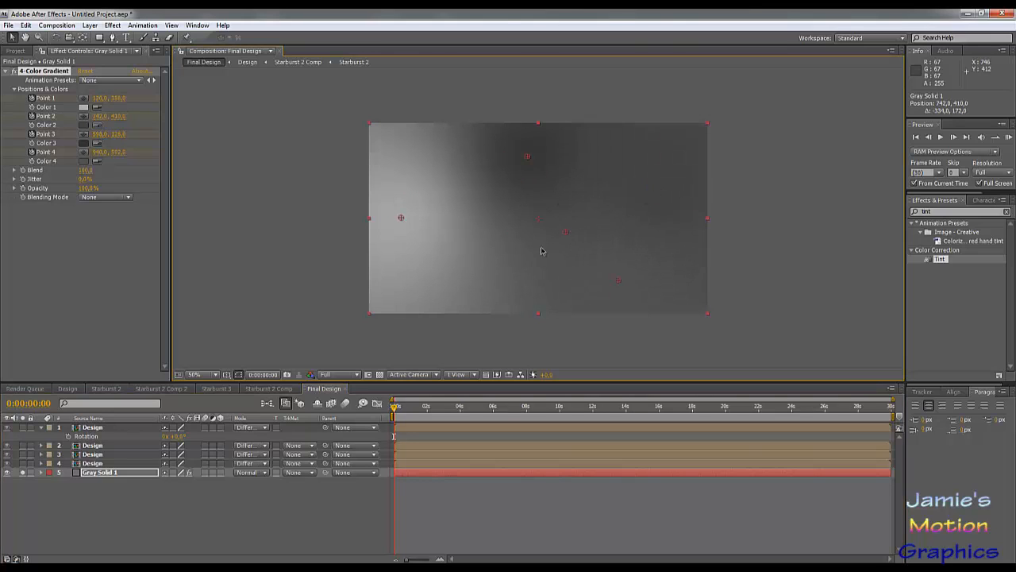
pyautogui.moveTo(619, 281); pyautogui.dragTo(540, 210)
pyautogui.moveTo(540, 248); pyautogui.dragTo(455, 283)
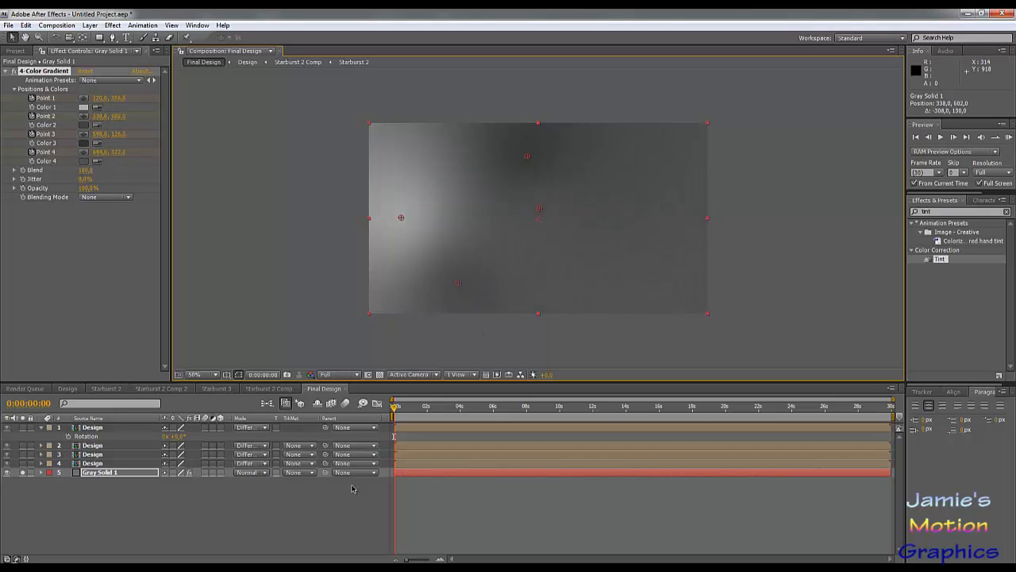
pyautogui.press('u')
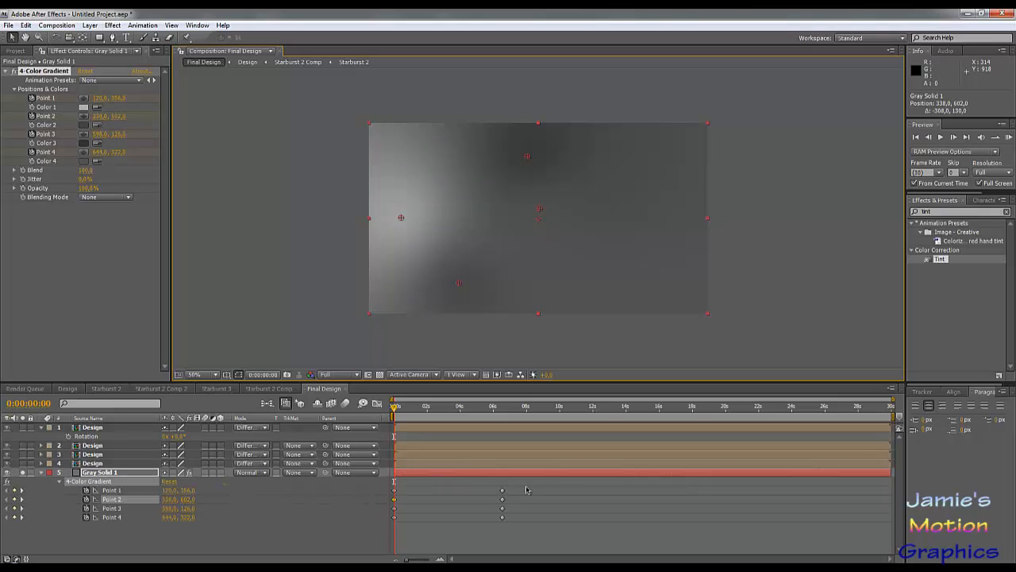
# At 0:00:11:27, move gradient Points 1–4 to about 1086, 530; 124, 574; 856, 124; and 312, 246.
pyautogui.moveTo(449, 407); pyautogui.dragTo(592, 429)
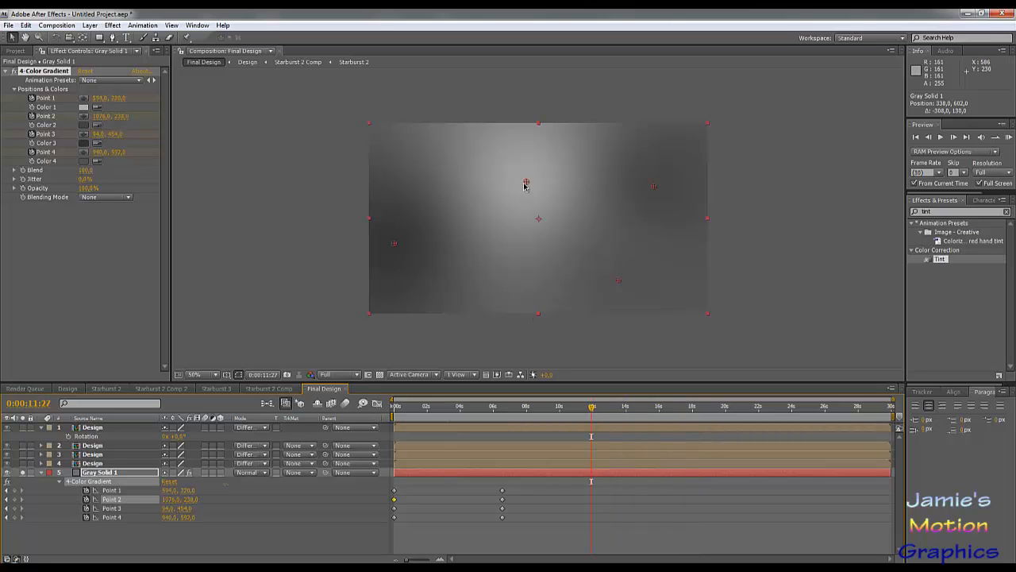
pyautogui.moveTo(528, 183); pyautogui.dragTo(449, 191)
pyautogui.moveTo(390, 245); pyautogui.dragTo(464, 303)
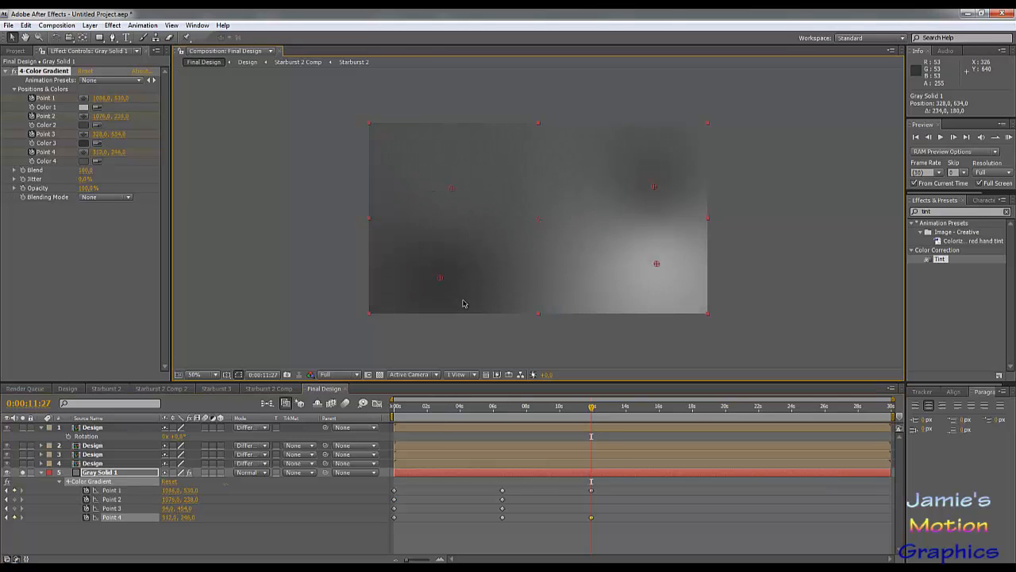
pyautogui.moveTo(655, 189); pyautogui.dragTo(402, 278)
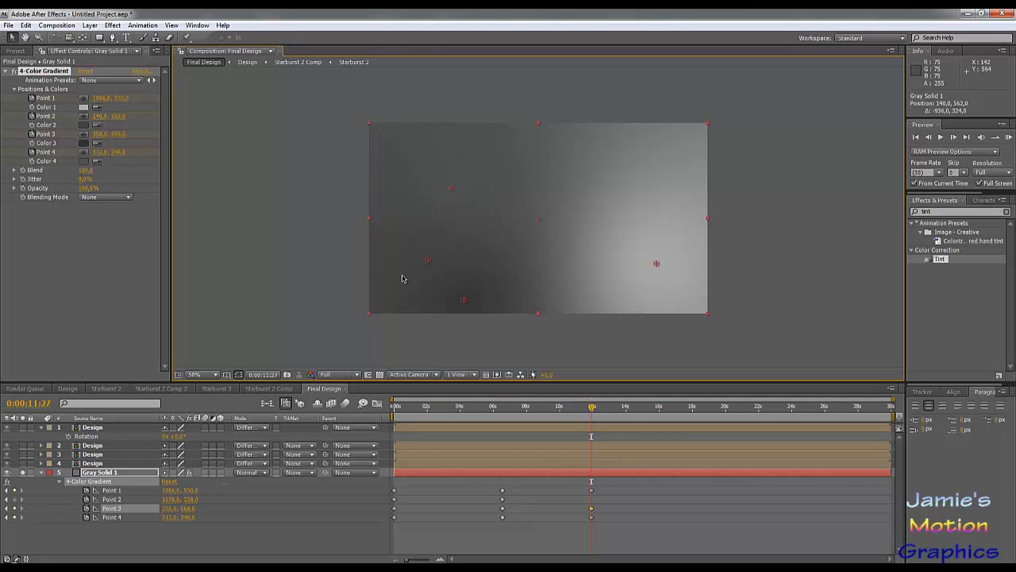
pyautogui.moveTo(464, 300); pyautogui.dragTo(597, 158)
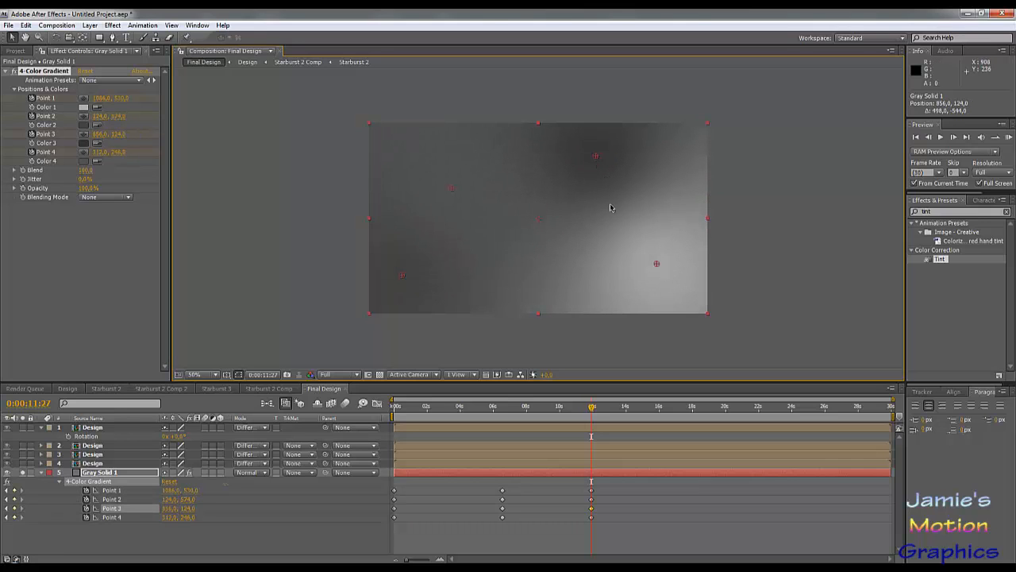
# At 0:00:18:02, move gradient Point 1 to about 704, 180, Point 3 to about 1062, 410 and Point 2 to about 592, 580.
pyautogui.moveTo(563, 406); pyautogui.dragTo(693, 445)
pyautogui.click(693, 444)
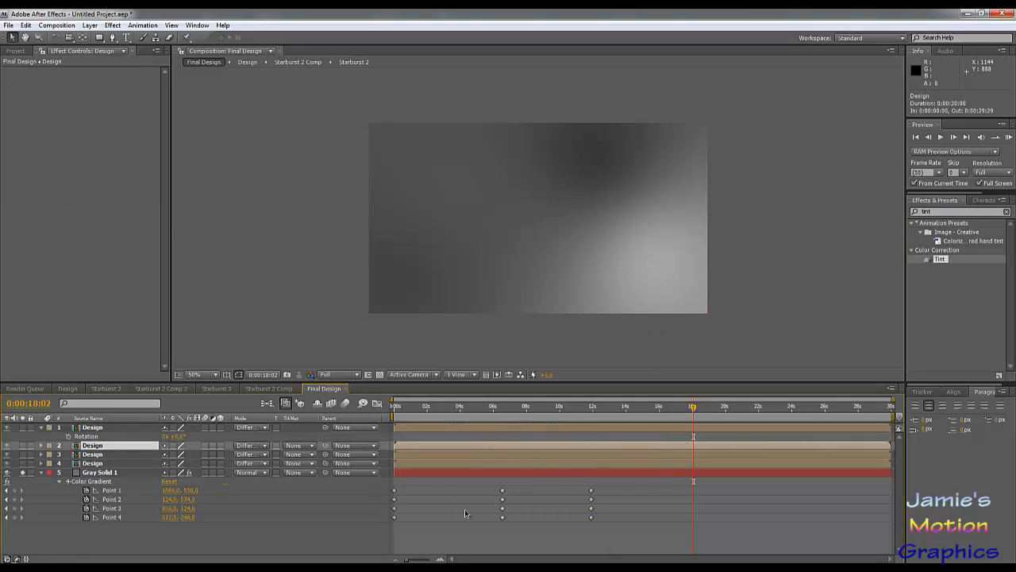
pyautogui.click(436, 474)
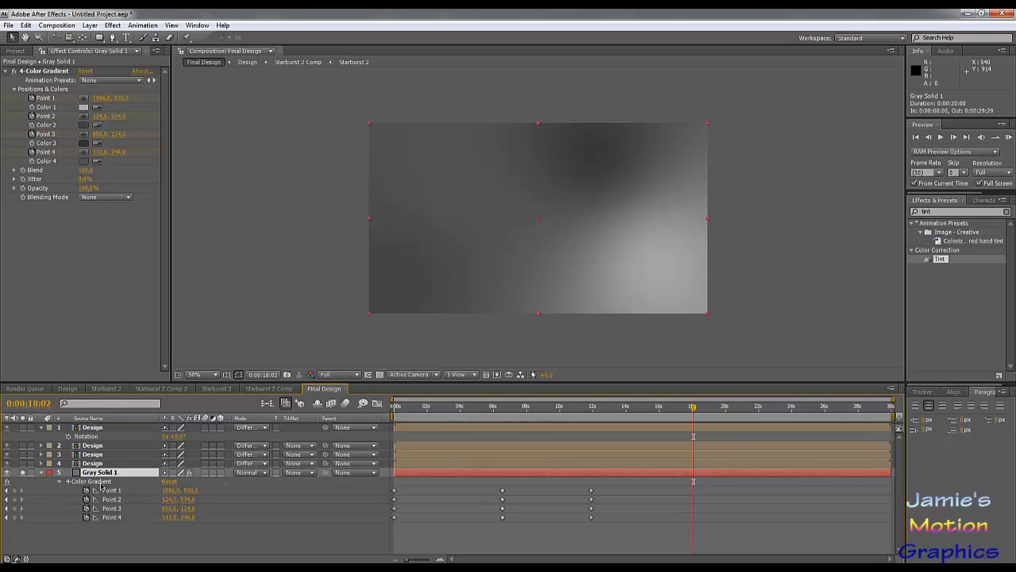
pyautogui.click(100, 482)
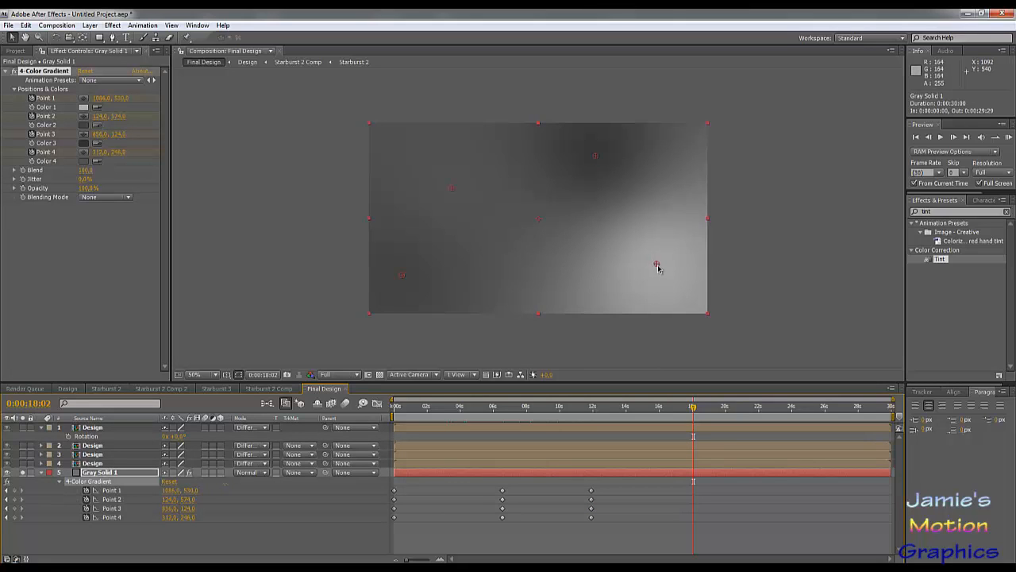
pyautogui.moveTo(657, 265); pyautogui.dragTo(652, 235)
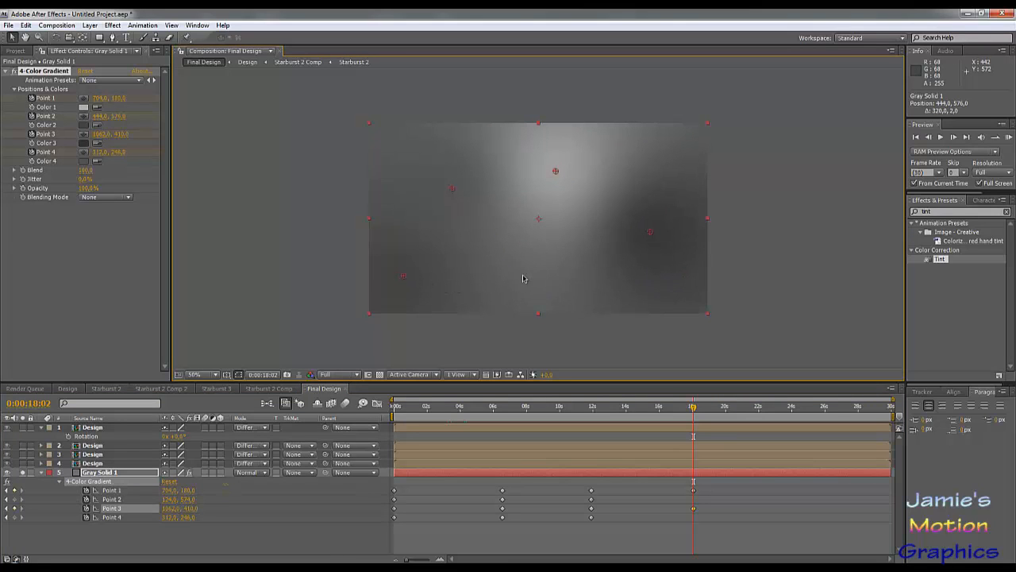
pyautogui.moveTo(523, 279); pyautogui.dragTo(526, 276)
# At the same time, move Point 4 to about 244, 558, Point 2 to 812, 576, Point 1 to 440, 136 and Point 3 to 1152, 204.
pyautogui.moveTo(450, 194); pyautogui.dragTo(424, 288)
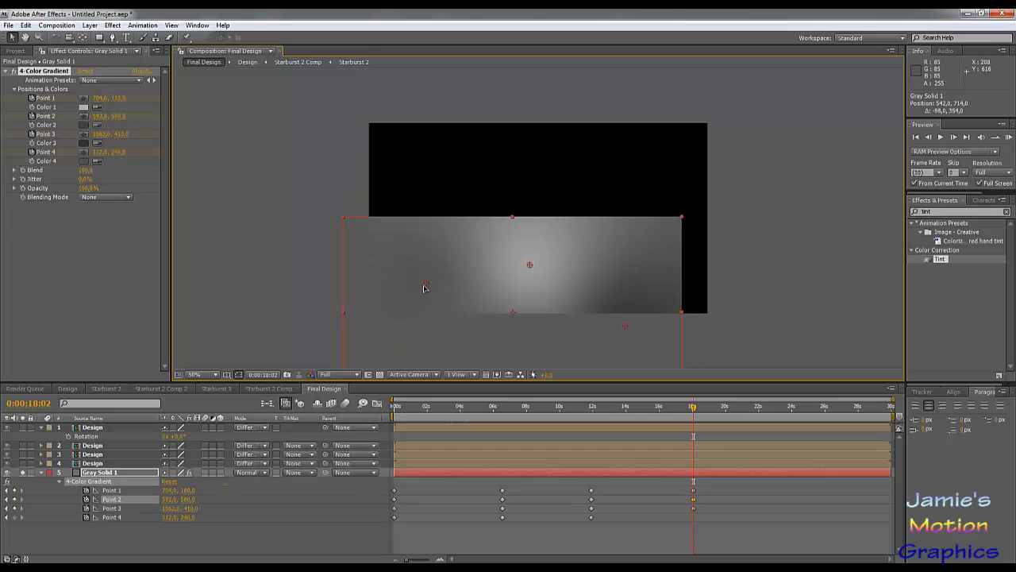
pyautogui.hotkey('ctrl', 'z')
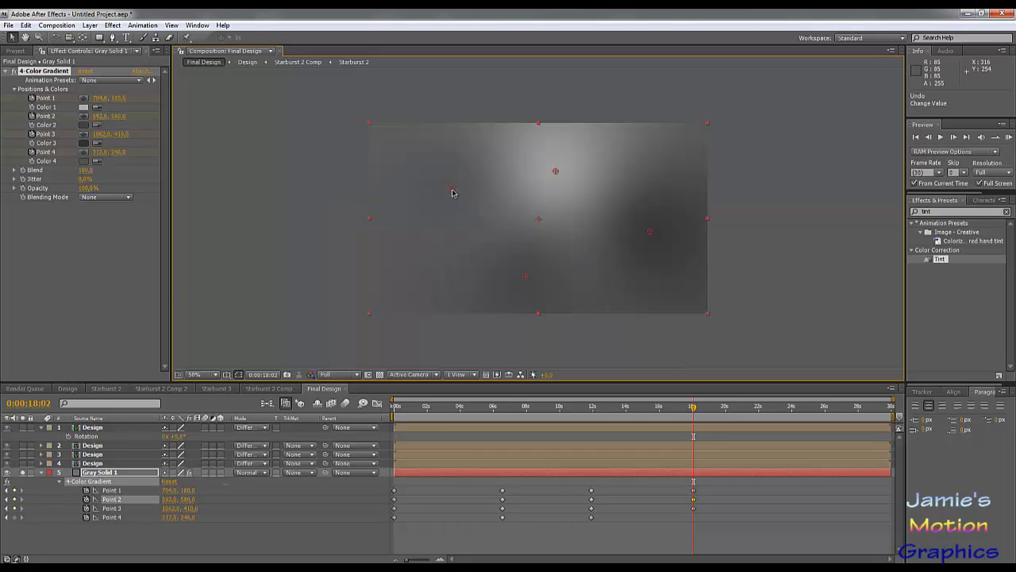
pyautogui.moveTo(453, 193); pyautogui.dragTo(436, 273)
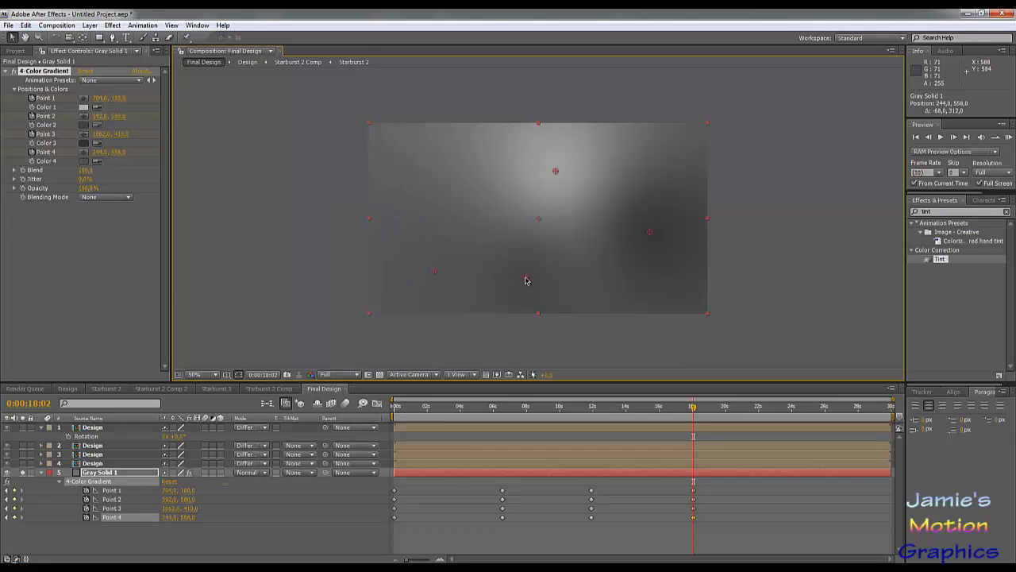
pyautogui.moveTo(524, 279); pyautogui.dragTo(583, 278)
pyautogui.moveTo(556, 170); pyautogui.dragTo(486, 159)
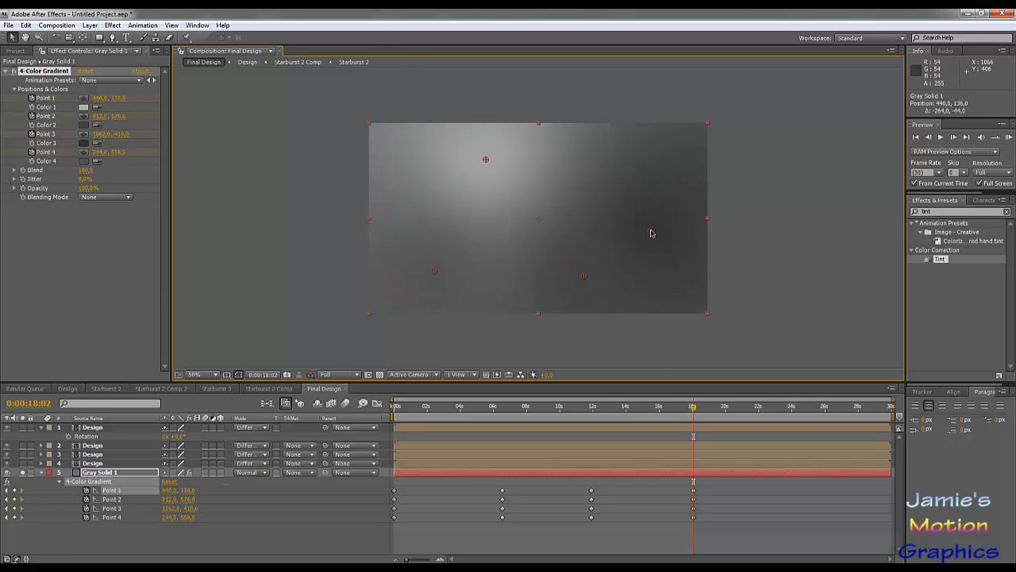
pyautogui.moveTo(651, 232); pyautogui.dragTo(674, 177)
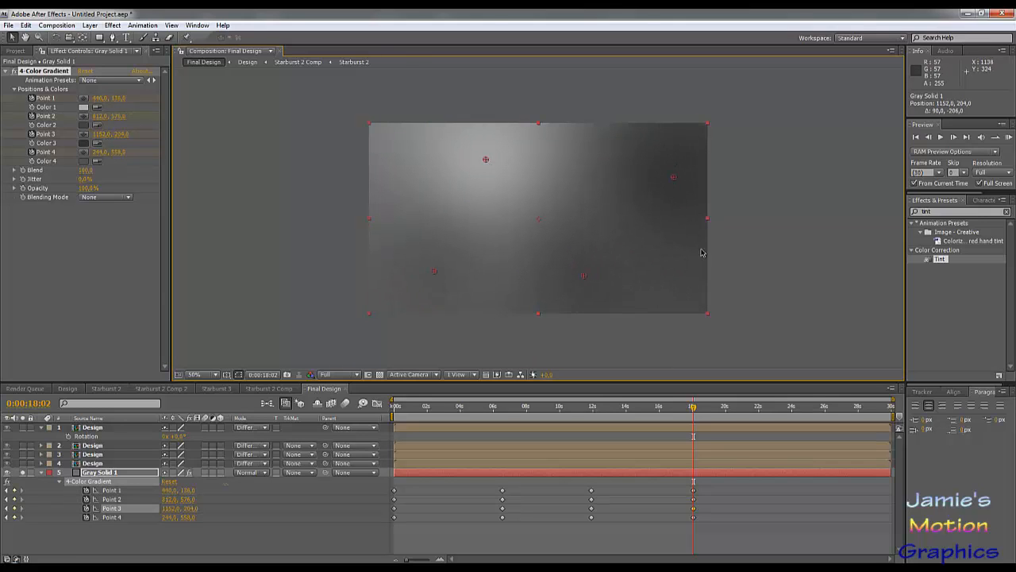
# Preview the gradient's motion, return to 0:00:00:00, and add a Curves effect to the gray solid after the 4-Color Gradient.
pyautogui.moveTo(647, 413); pyautogui.dragTo(676, 419)
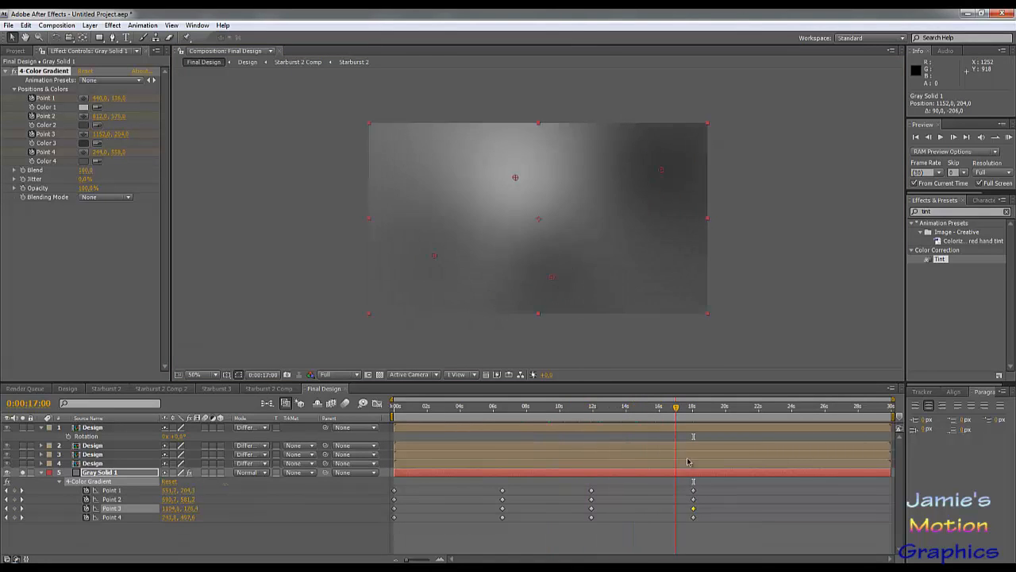
pyautogui.moveTo(688, 461); pyautogui.dragTo(724, 482)
pyautogui.press('Home')
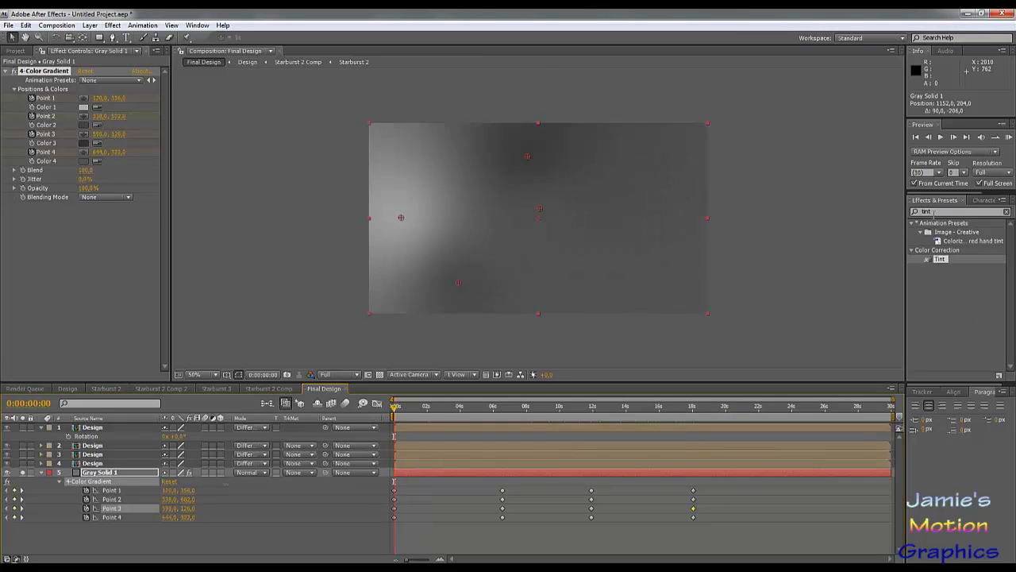
pyautogui.click(934, 211)
pyautogui.write('curves')
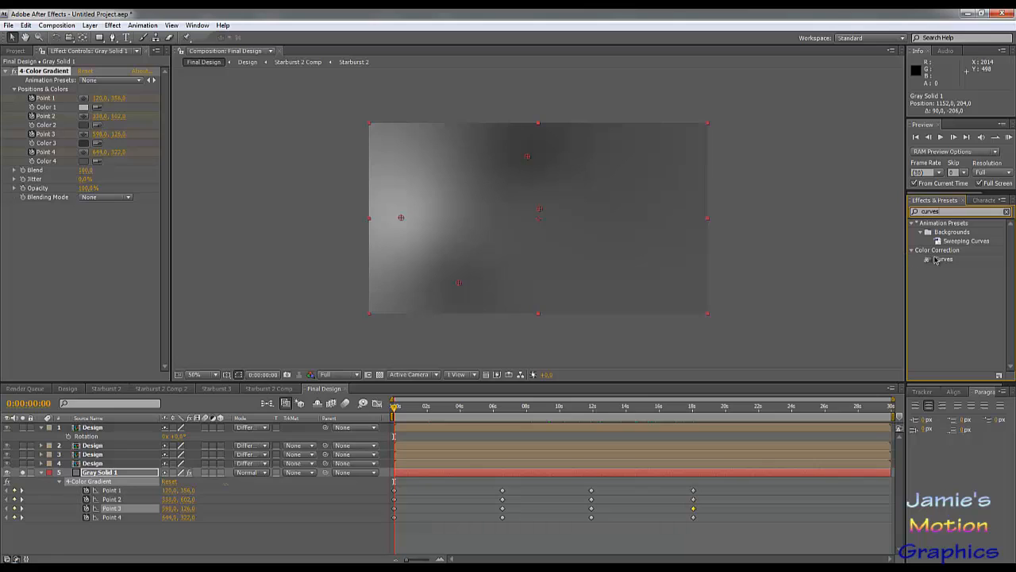
pyautogui.moveTo(936, 260); pyautogui.dragTo(84, 318)
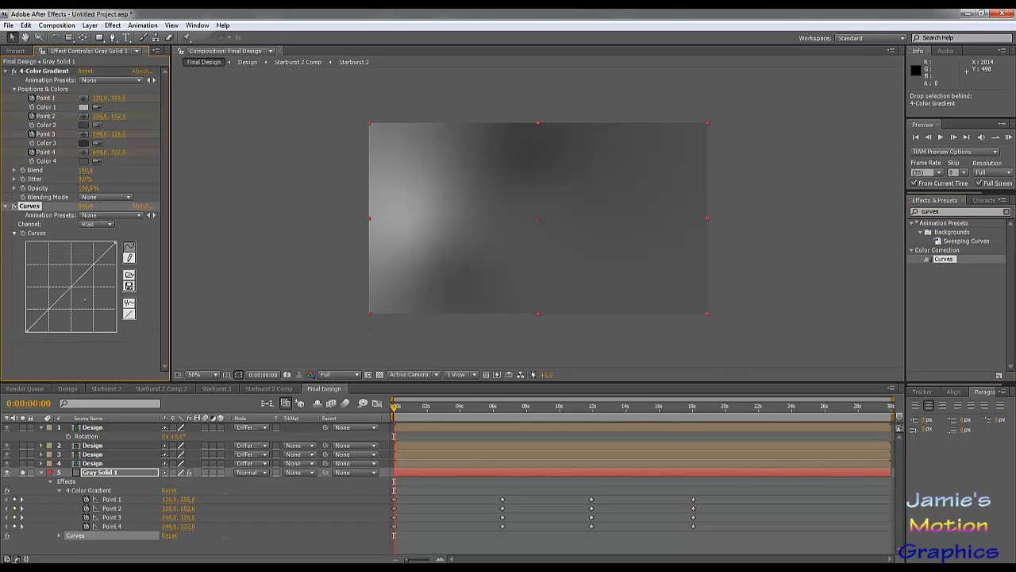
# Animate the Red channel in Curves, bowing the curve upward at 0:00:00:00 and pulling its point well below the diagonal at 0:00:03:08.
pyautogui.click(98, 224)
pyautogui.click(102, 238)
pyautogui.moveTo(68, 290); pyautogui.dragTo(67, 261)
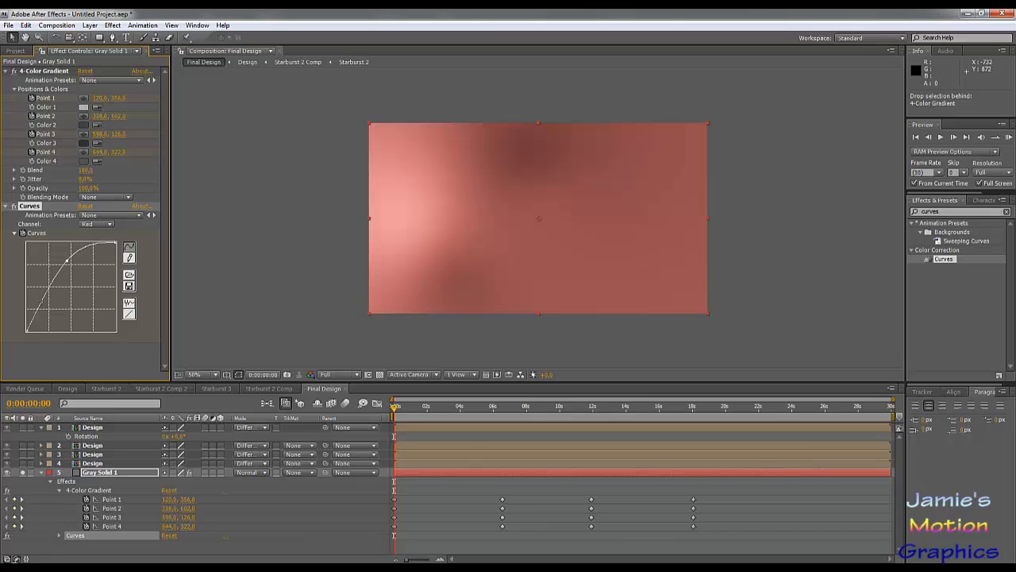
pyautogui.click(447, 407)
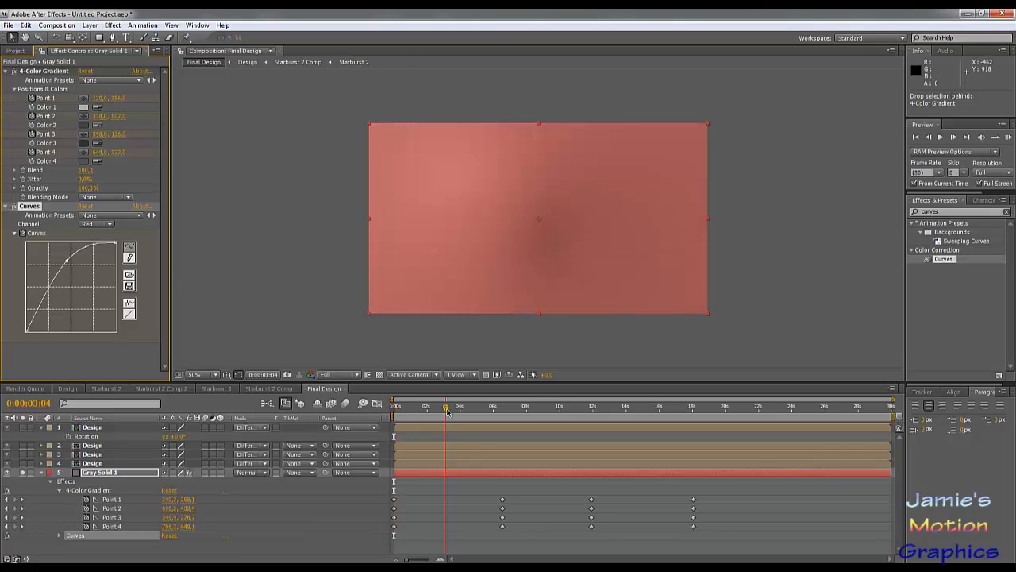
pyautogui.moveTo(67, 261); pyautogui.dragTo(89, 302)
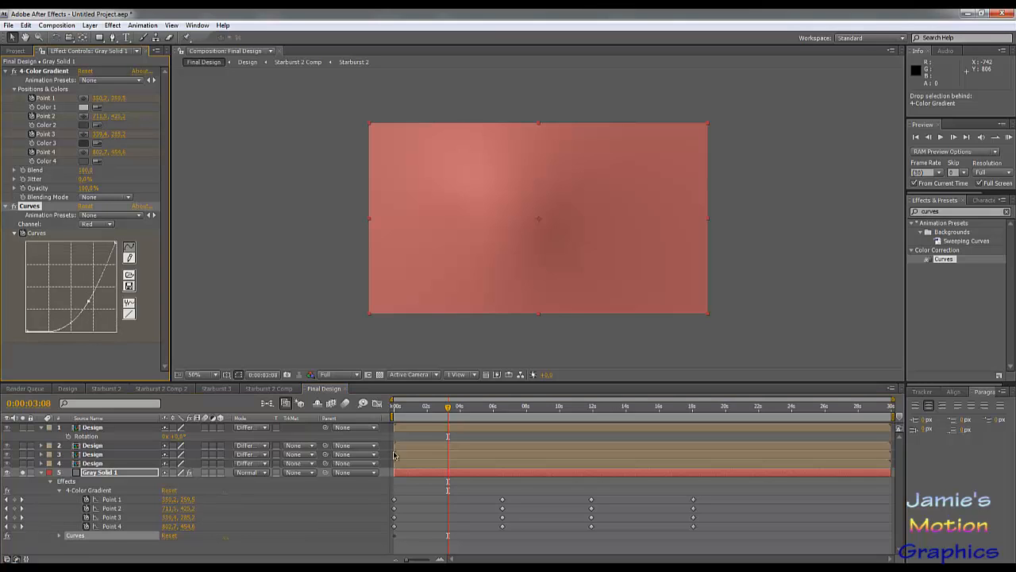
# At 0:00:06:15, shape the Red curve into a gentle S with its upper point near the diagonal and a lowered shadow point.
pyautogui.click(503, 411)
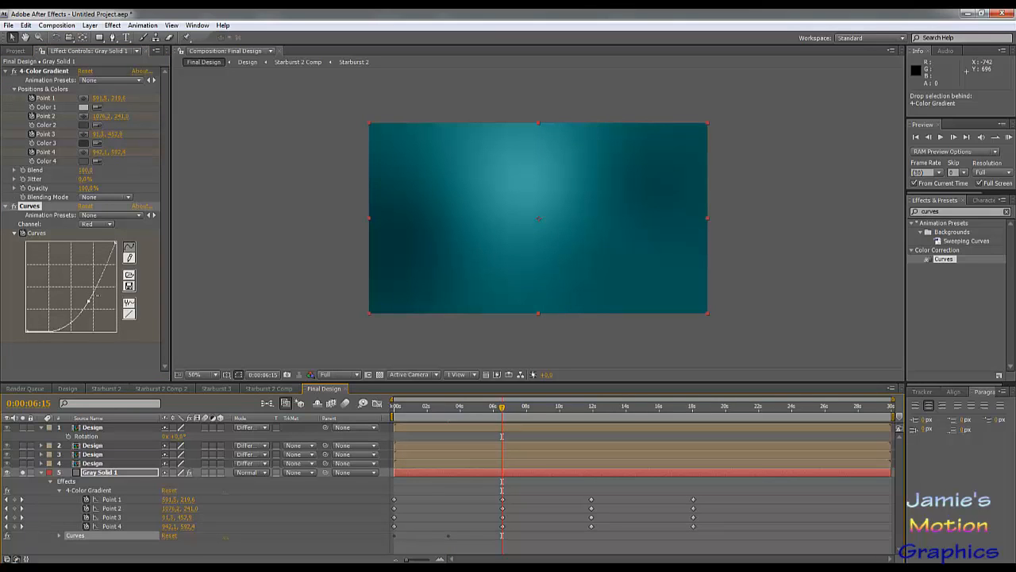
pyautogui.moveTo(89, 301); pyautogui.dragTo(88, 267)
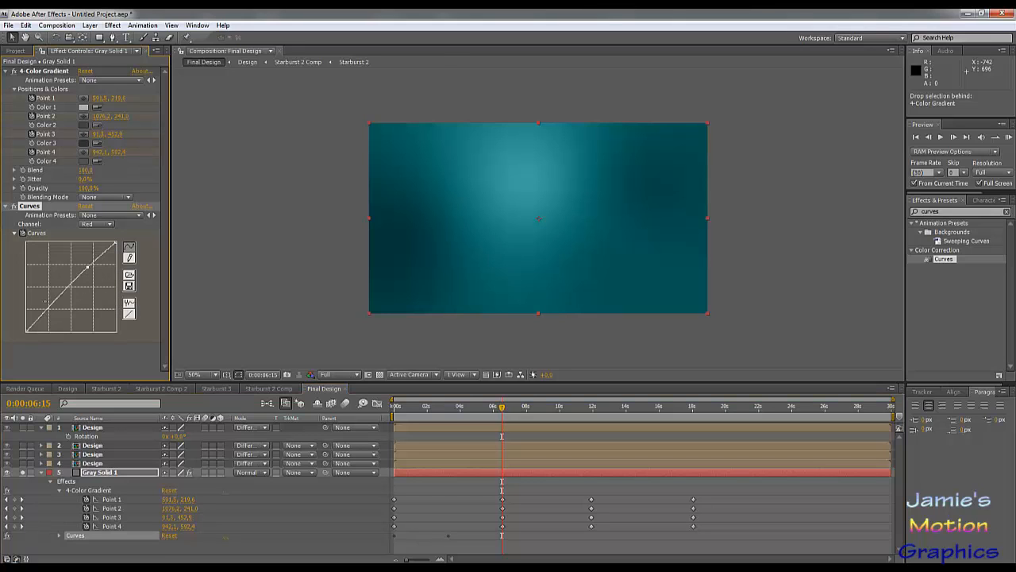
pyautogui.moveTo(56, 300); pyautogui.dragTo(56, 315)
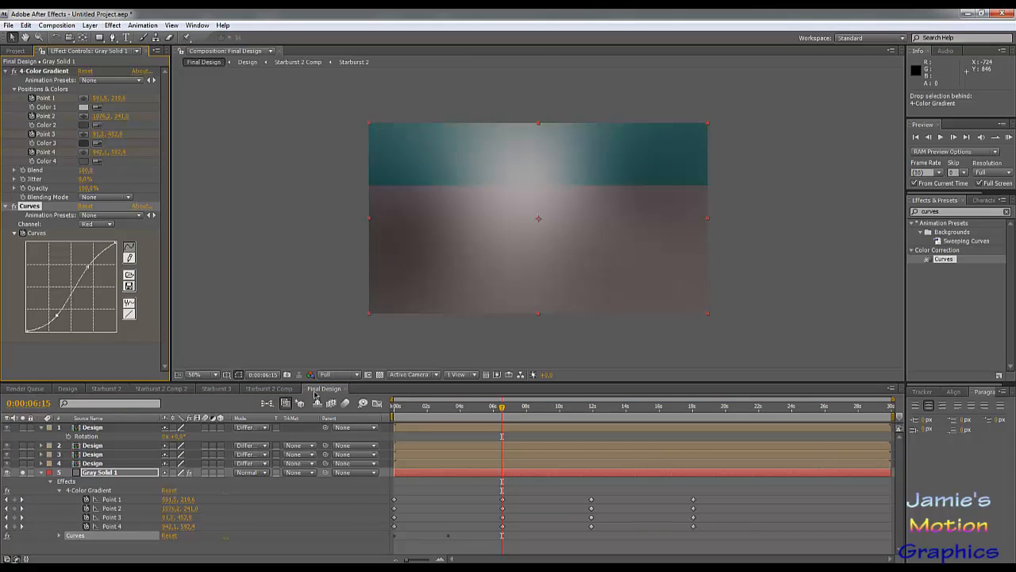
# At 0:00:10:15, steepen the Red curve's S shape by shifting its upper point toward the center and lowering the shadow point.
pyautogui.click(584, 408)
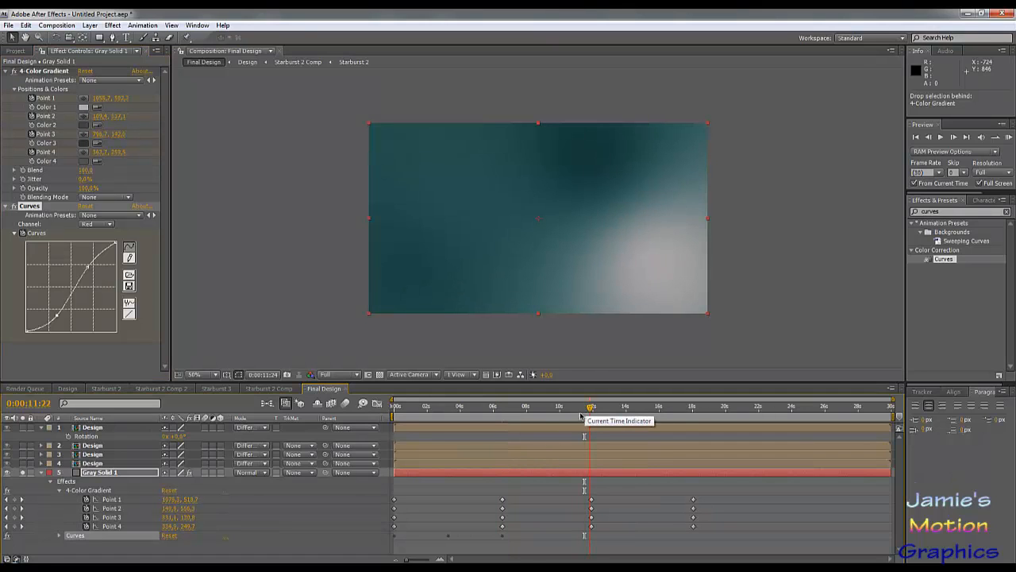
pyautogui.moveTo(588, 408); pyautogui.dragTo(568, 408)
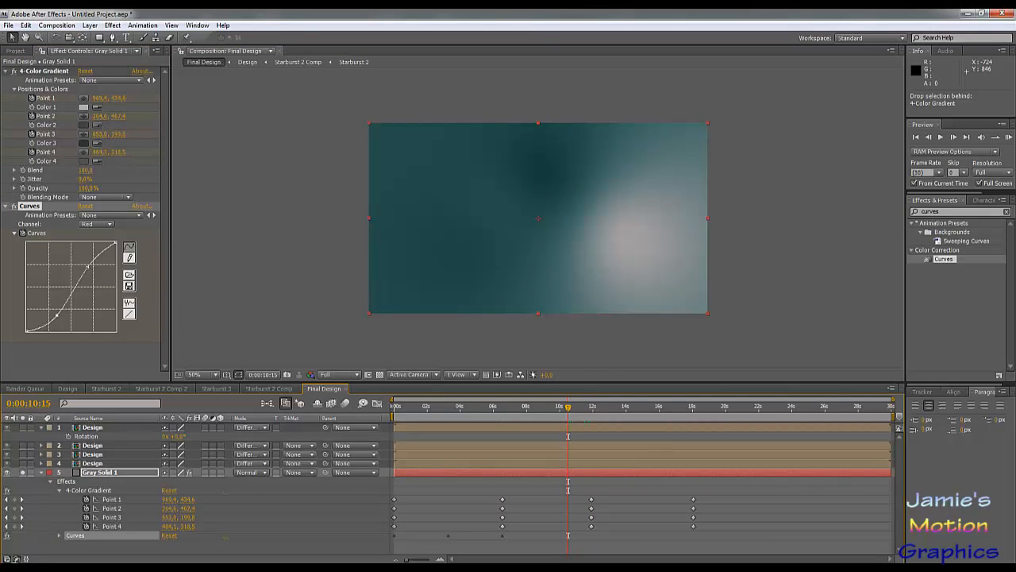
pyautogui.moveTo(88, 267); pyautogui.dragTo(73, 270)
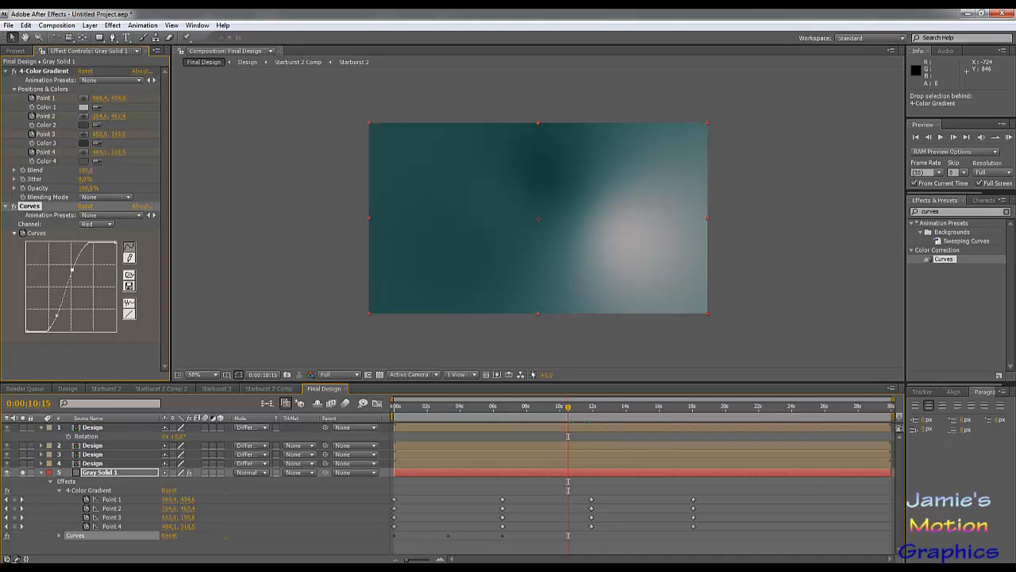
pyautogui.moveTo(52, 317)
pyautogui.mouseDown()
pyautogui.moveTo(45, 277)
pyautogui.moveTo(50, 321)
pyautogui.mouseUp()
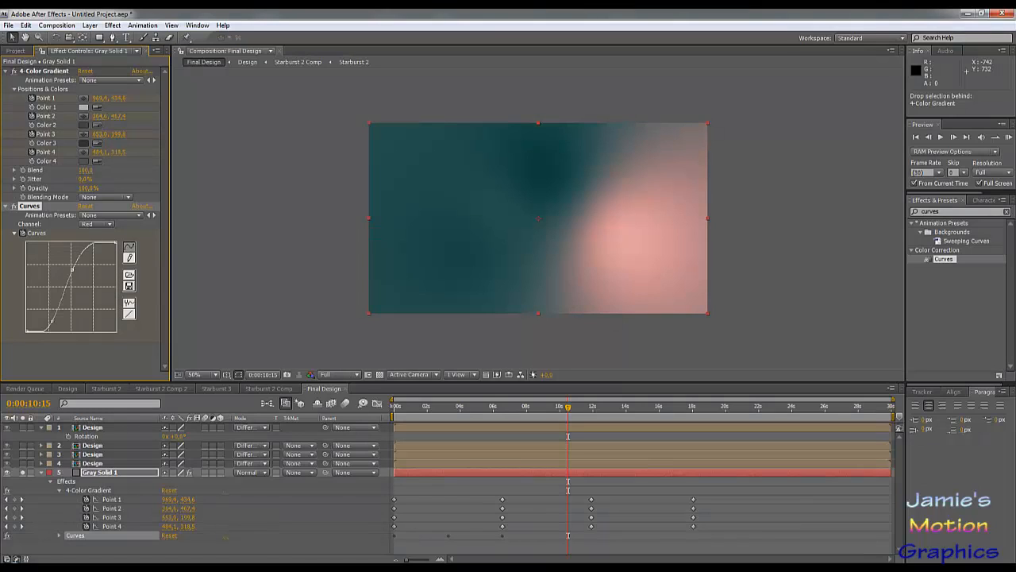
# At 0:00:13:29, bend the Red curve into a wave with a raised shadow hump and a deep dip in the highlights.
pyautogui.click(626, 409)
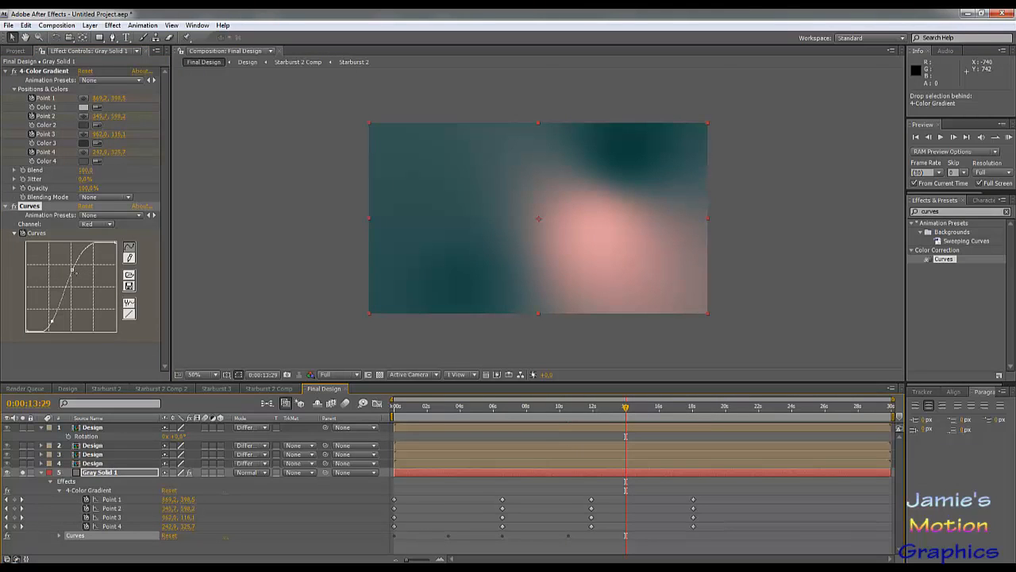
pyautogui.moveTo(72, 270); pyautogui.dragTo(84, 289)
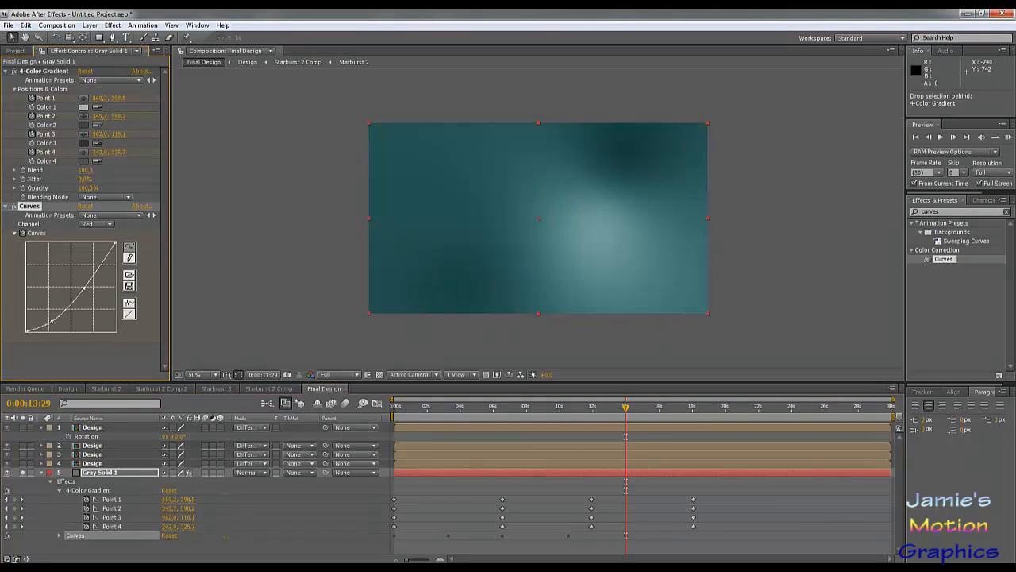
pyautogui.moveTo(52, 321); pyautogui.dragTo(48, 270)
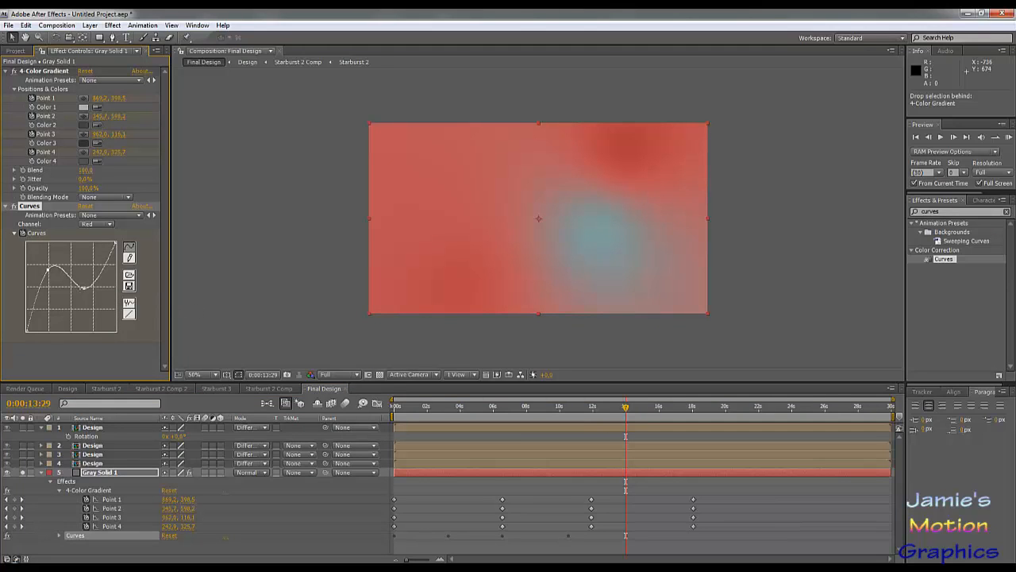
pyautogui.moveTo(84, 287); pyautogui.dragTo(93, 313)
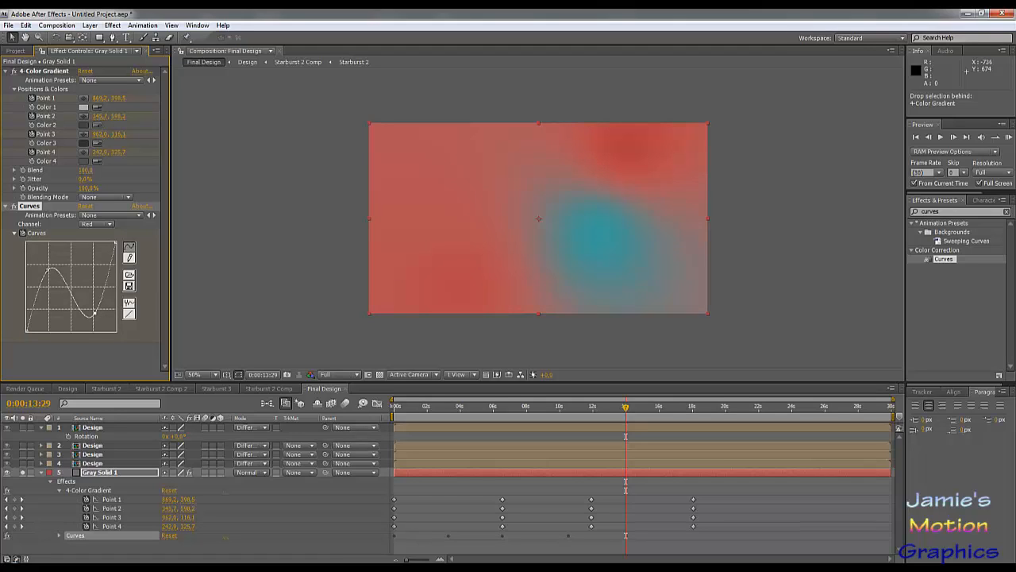
pyautogui.moveTo(48, 270); pyautogui.dragTo(38, 289)
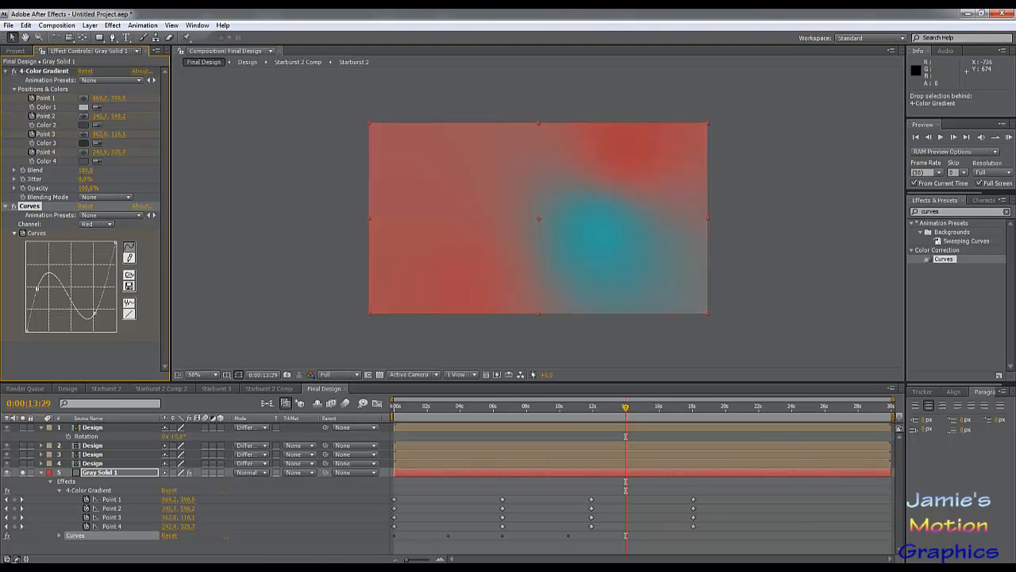
# At 0:00:17:14, reshape the Red curve to lift the shadows slightly above the diagonal and keep the highlights slightly below it.
pyautogui.click(683, 408)
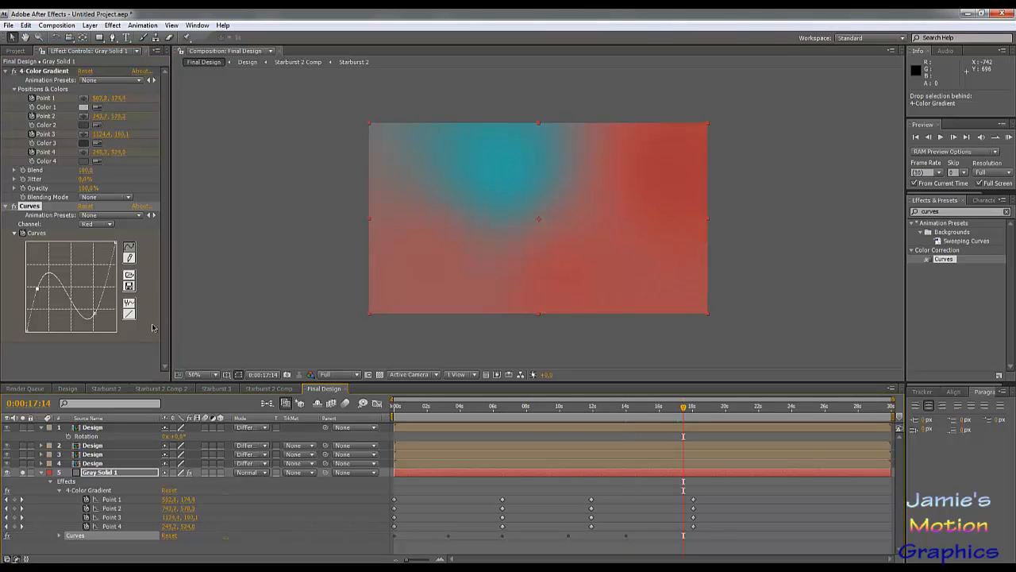
pyautogui.moveTo(95, 316); pyautogui.dragTo(92, 272)
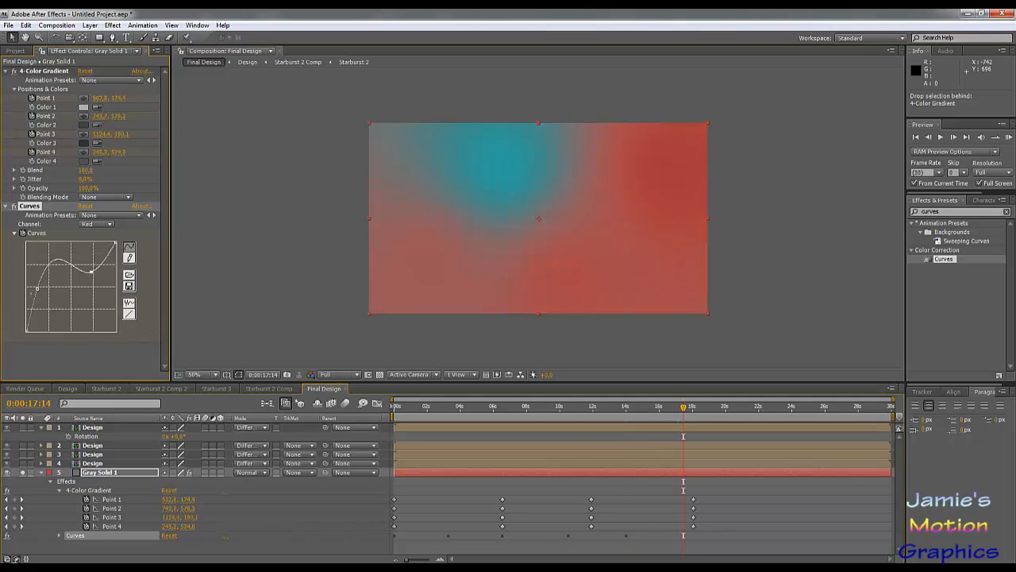
pyautogui.moveTo(38, 288); pyautogui.dragTo(55, 317)
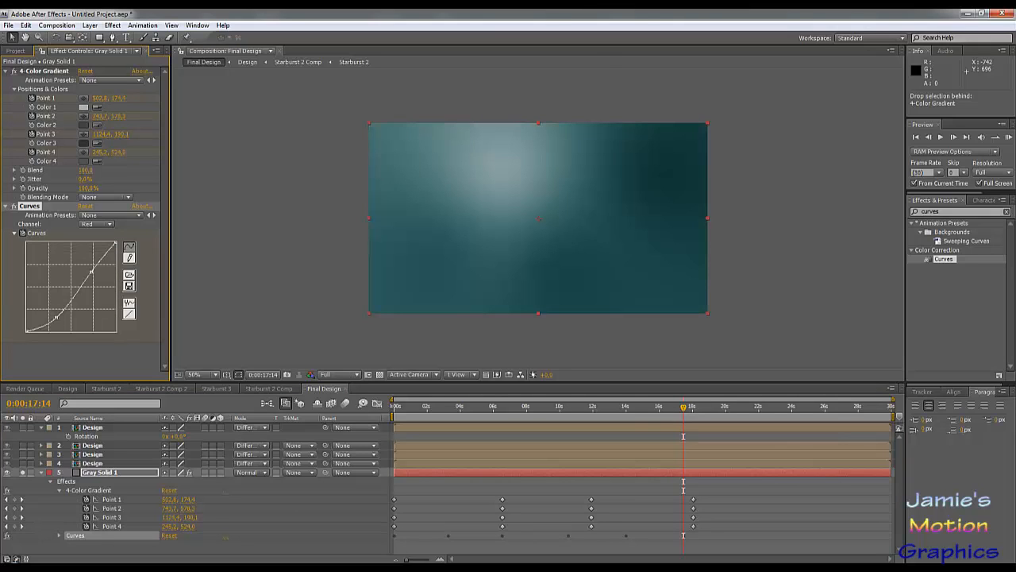
pyautogui.moveTo(56, 316); pyautogui.dragTo(49, 298)
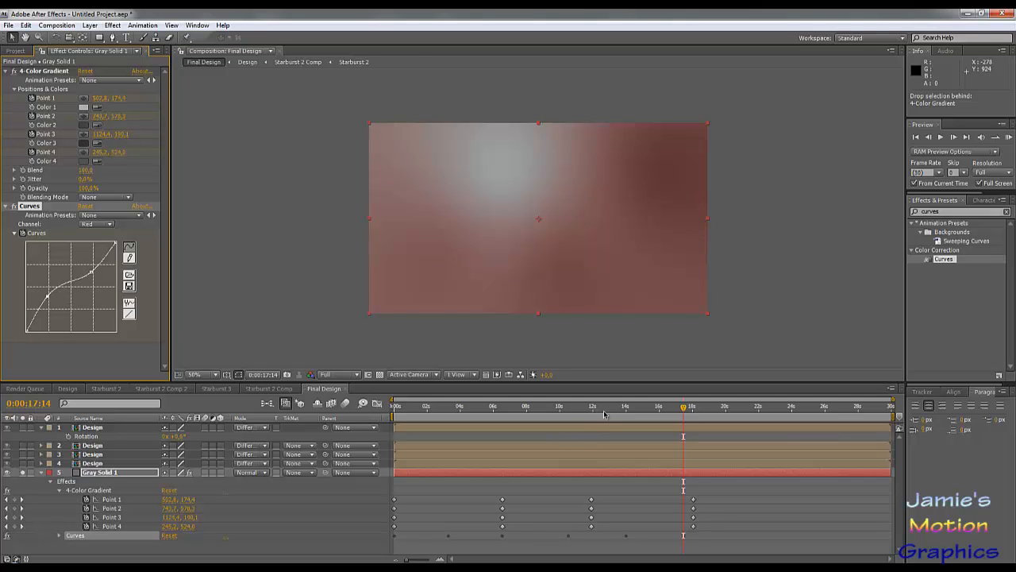
# Preview the solid's red color changes between about 0:00:09:00 and 0:00:15:16, and solo the top Design layer alongside the gray solid.
pyautogui.moveTo(597, 413); pyautogui.dragTo(546, 411)
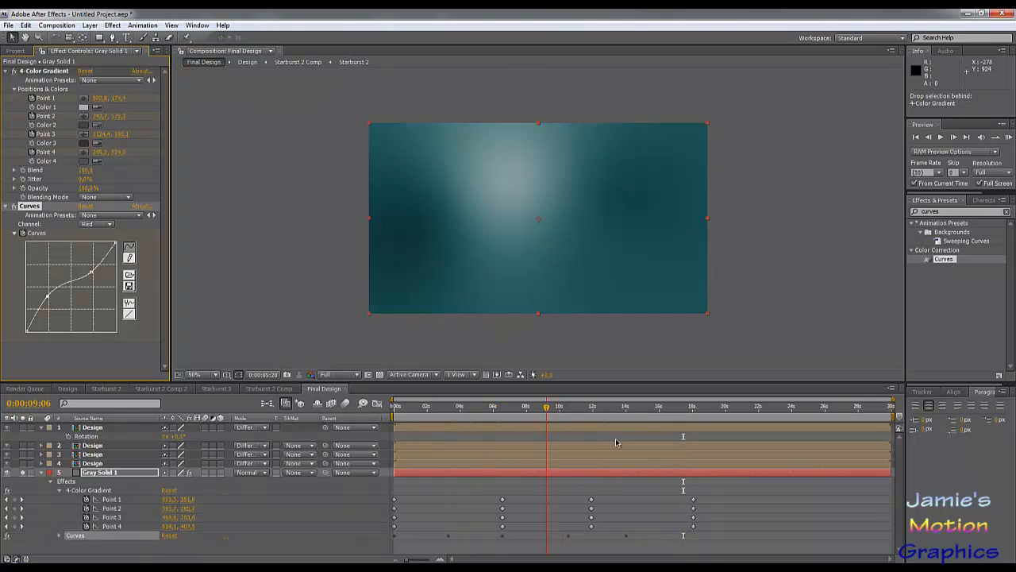
pyautogui.click(651, 406)
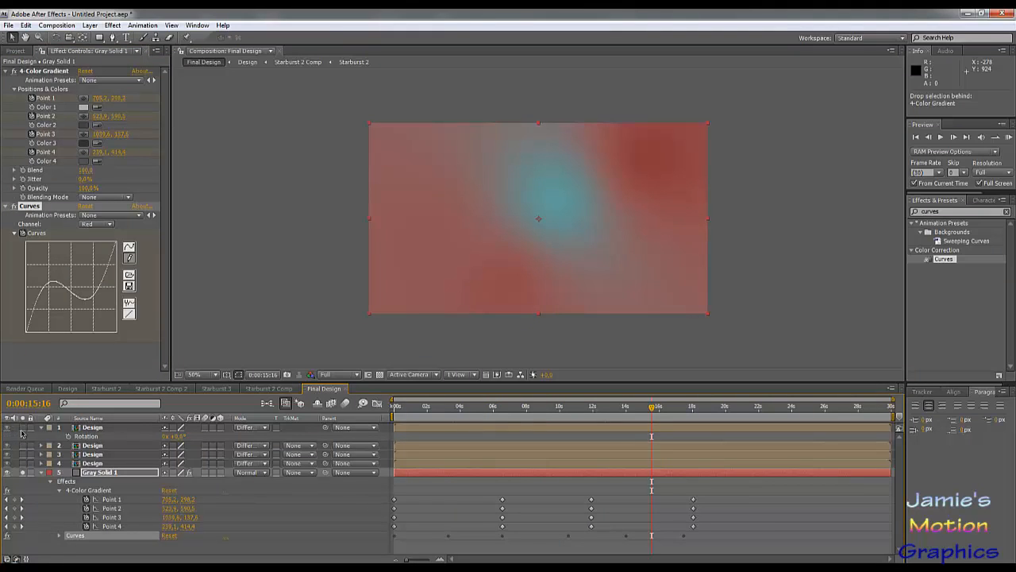
pyautogui.click(23, 428)
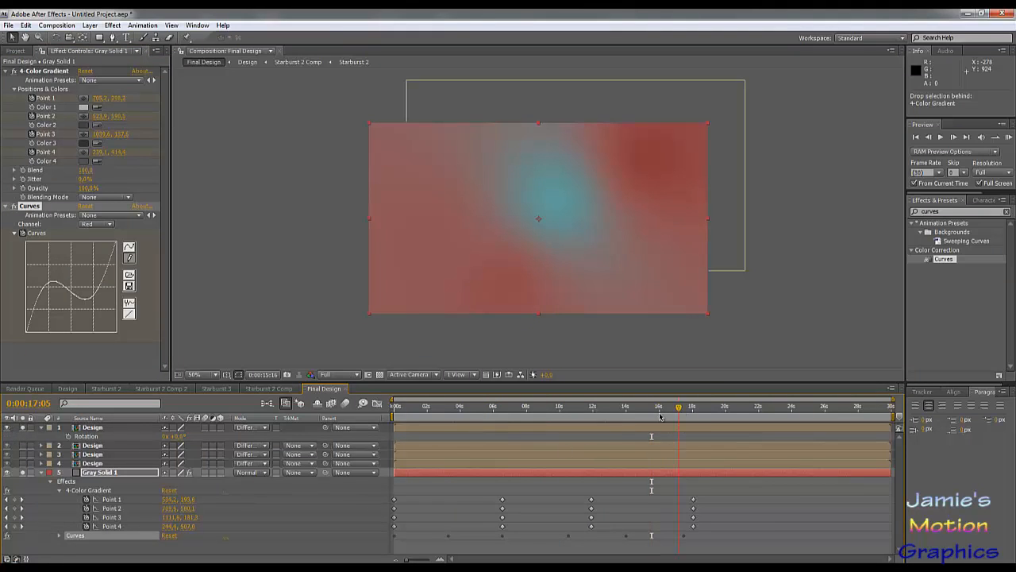
# Examine how the soloed Design layer blends over the animated gradient around 0:00:08:00 to 0:00:10:00, and return to 0:00:00:00.
pyautogui.moveTo(626, 420); pyautogui.dragTo(598, 427)
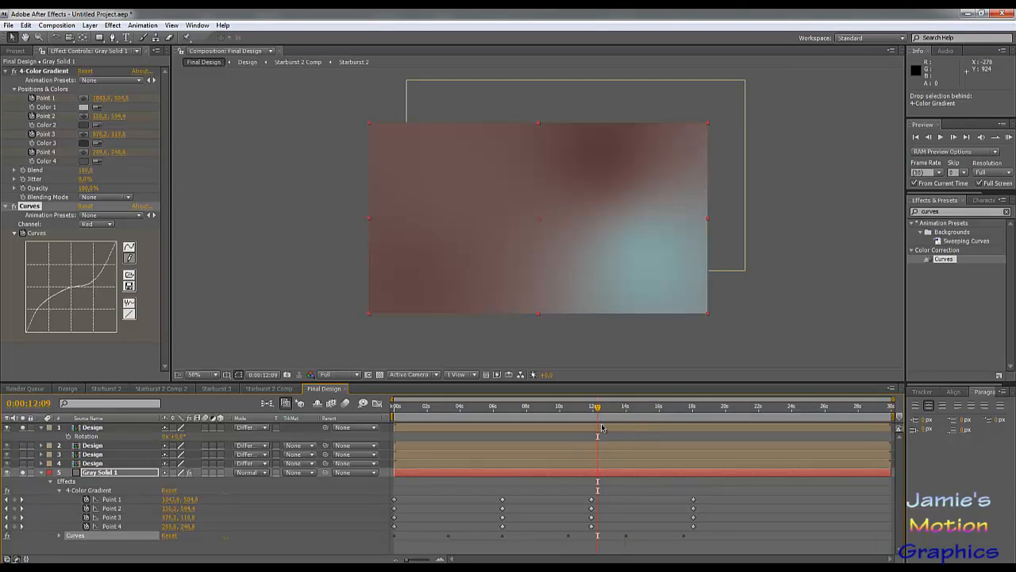
pyautogui.click(562, 416)
pyautogui.click(525, 413)
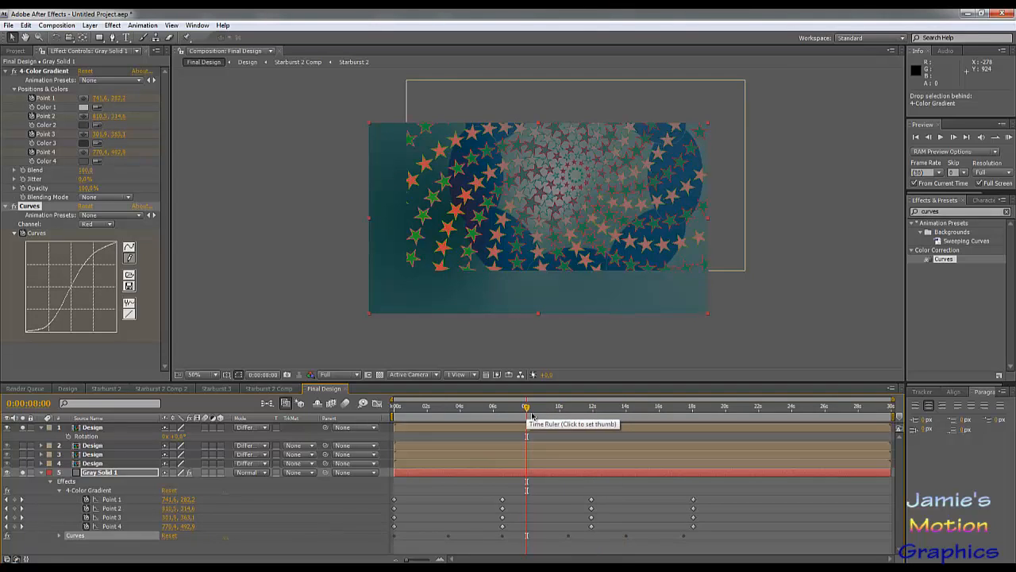
pyautogui.click(536, 408)
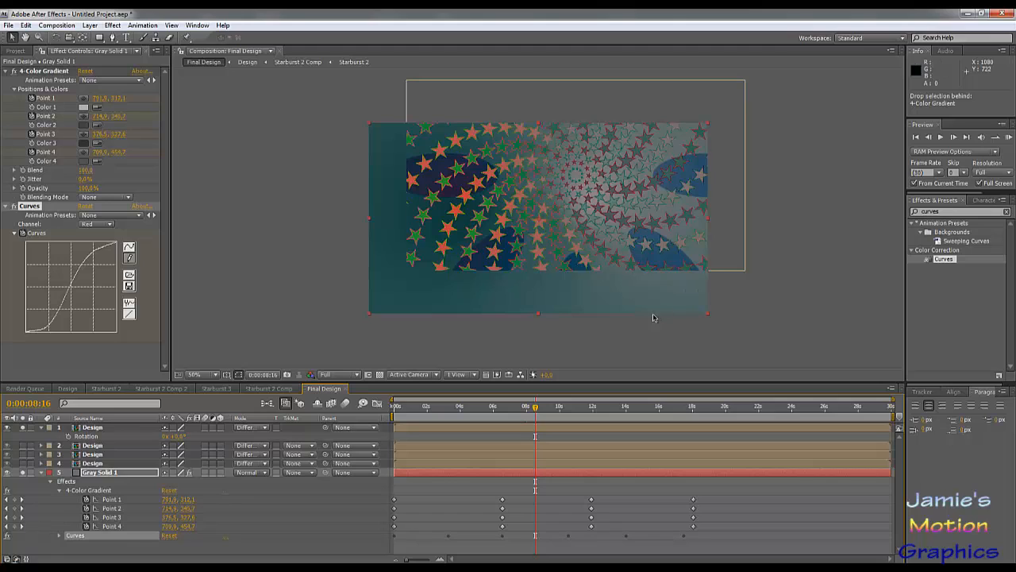
pyautogui.click(544, 407)
pyautogui.click(559, 408)
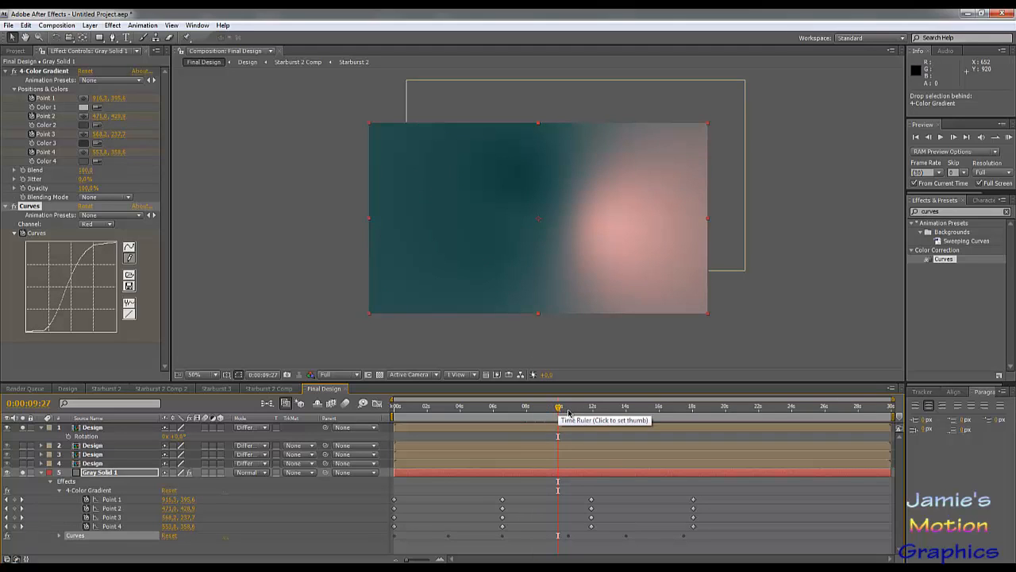
pyautogui.click(550, 407)
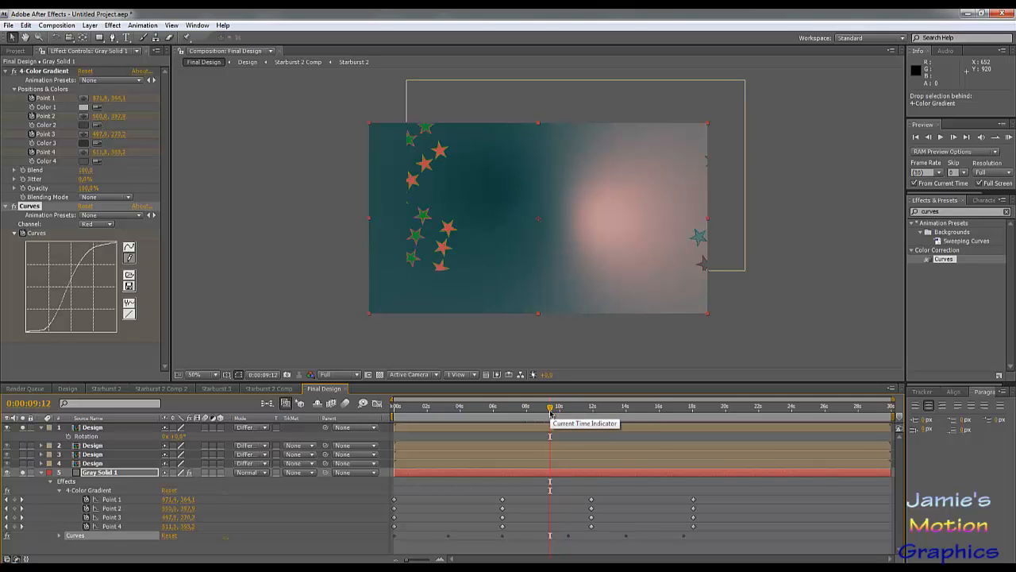
pyautogui.moveTo(551, 408); pyautogui.dragTo(559, 409)
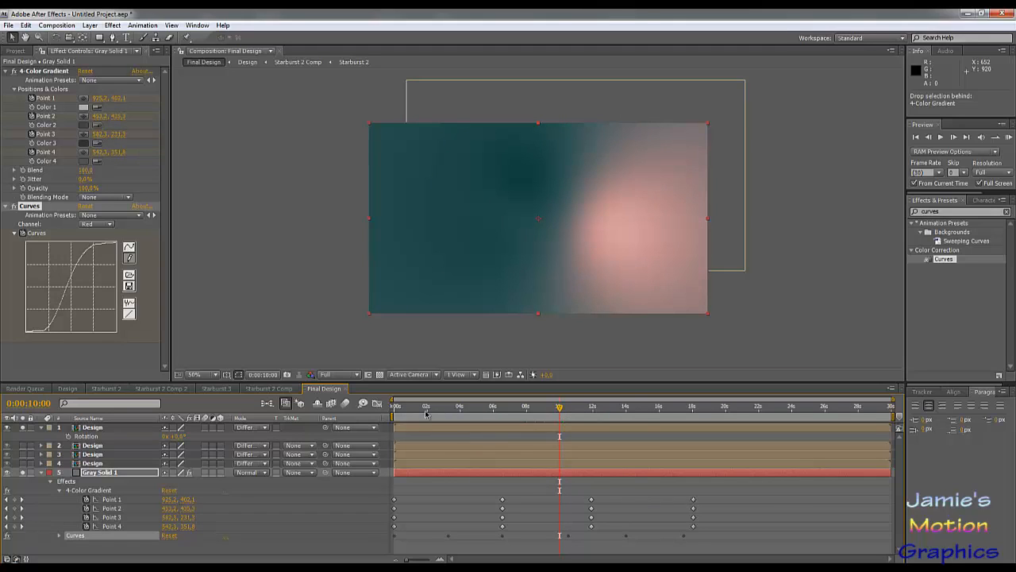
pyautogui.moveTo(425, 411); pyautogui.dragTo(394, 417)
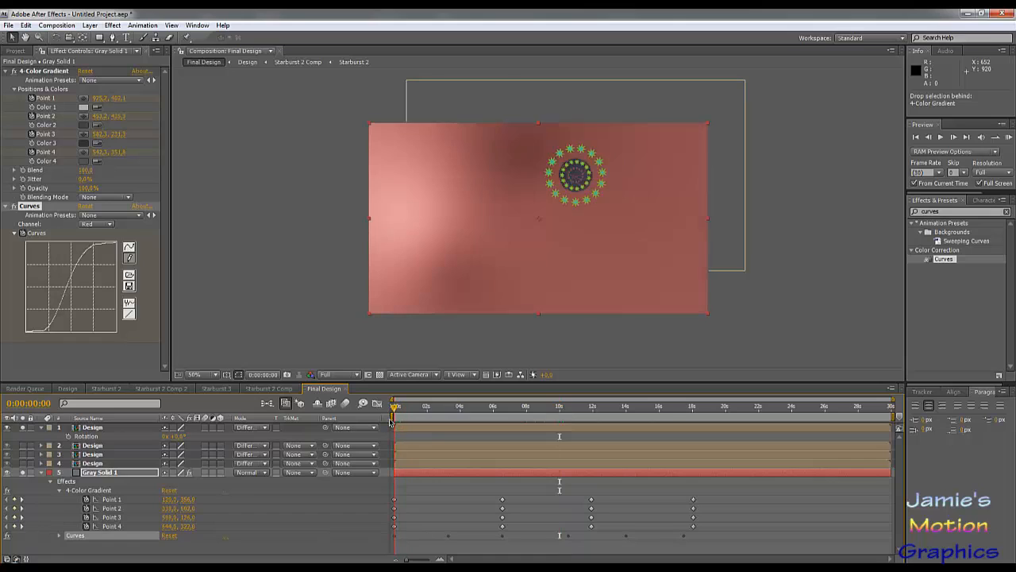
# Reveal the gray solid's Curves keyframes and raise the Green channel's curve above the diagonal with two points at 0:00:00:00.
pyautogui.press('u')
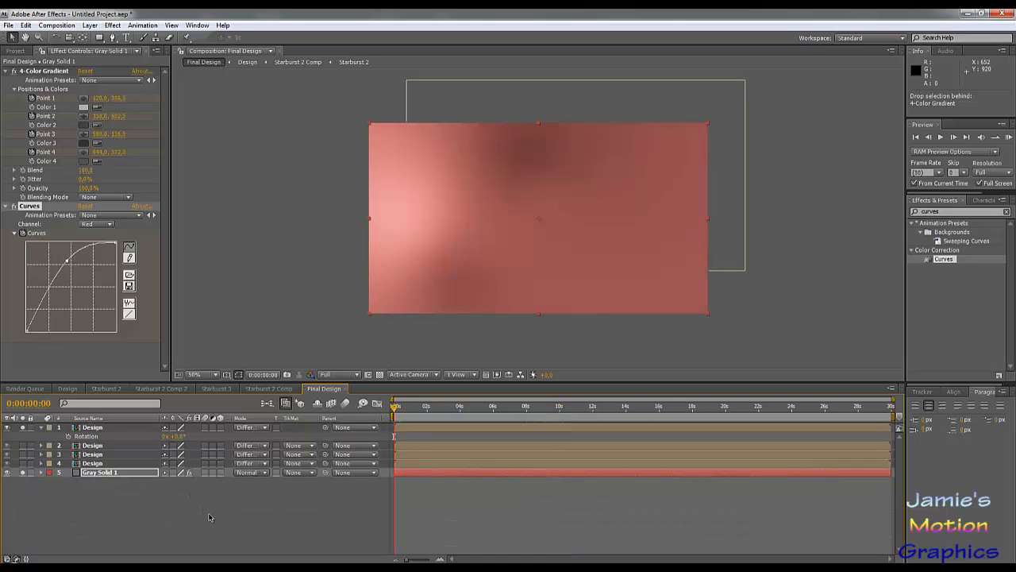
pyautogui.press('u')
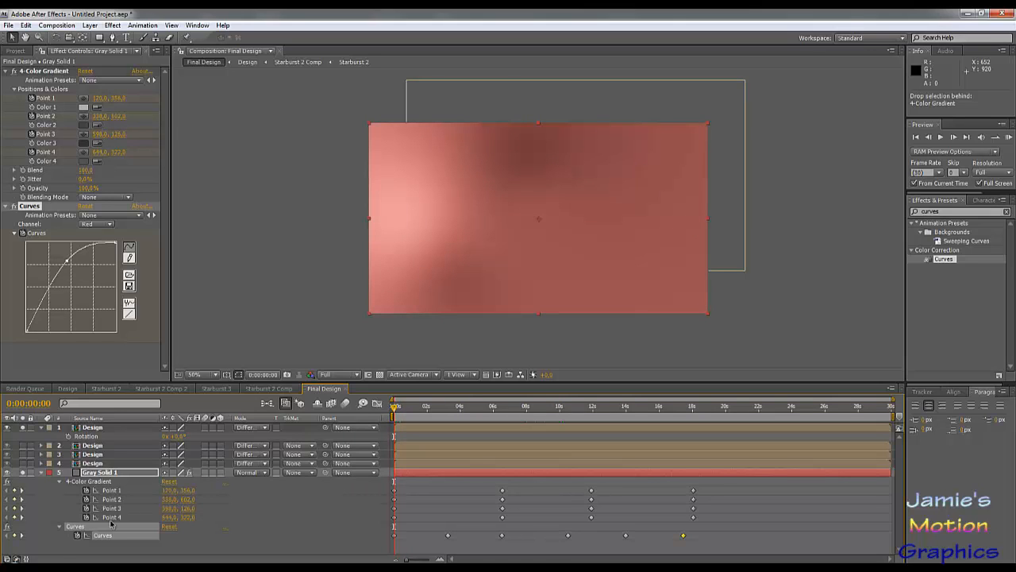
pyautogui.click(97, 225)
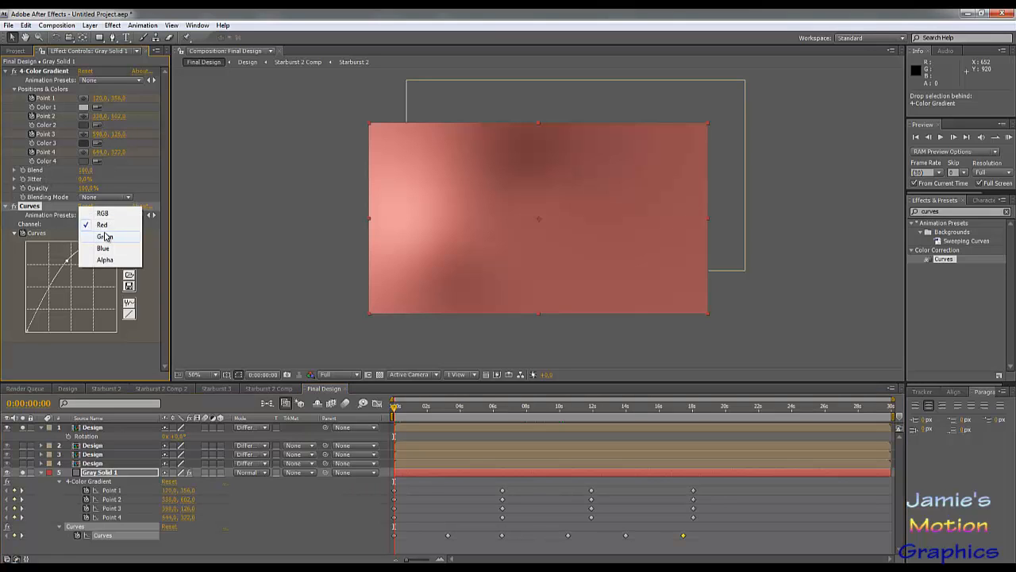
pyautogui.click(107, 237)
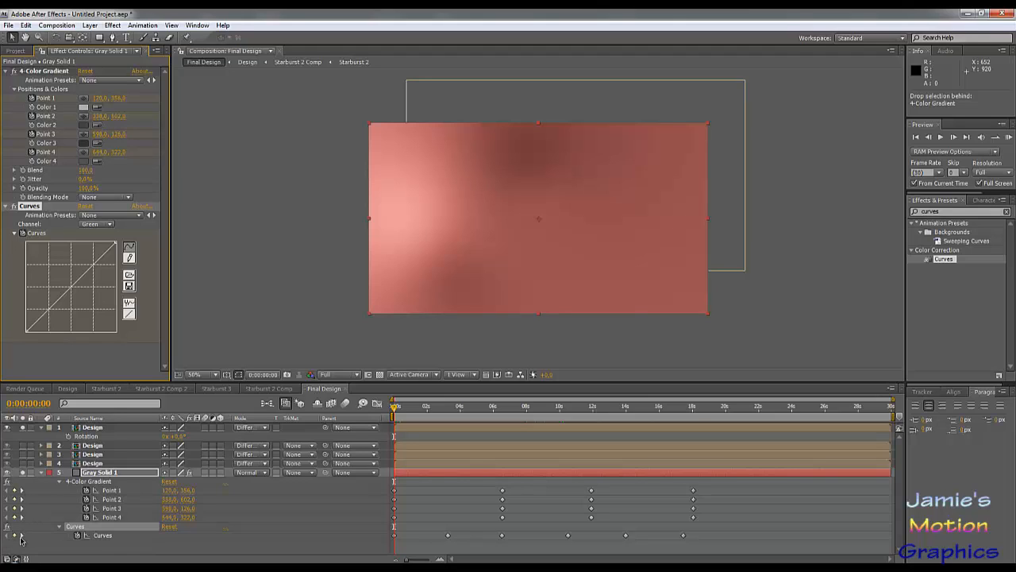
pyautogui.moveTo(81, 280); pyautogui.dragTo(69, 269)
pyautogui.moveTo(49, 305)
pyautogui.mouseDown()
pyautogui.moveTo(62, 318)
pyautogui.moveTo(43, 307)
pyautogui.mouseUp()
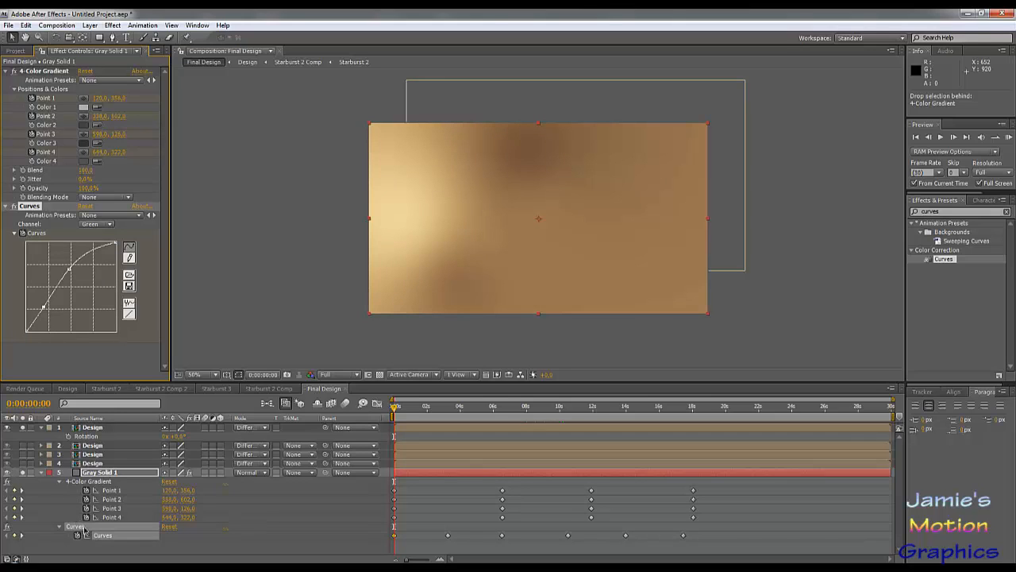
# Pull the Green curve below the diagonal at the 0:00:03:08 keyframe and shape it as a steep S-curve at 0:00:06:15.
pyautogui.click(23, 536)
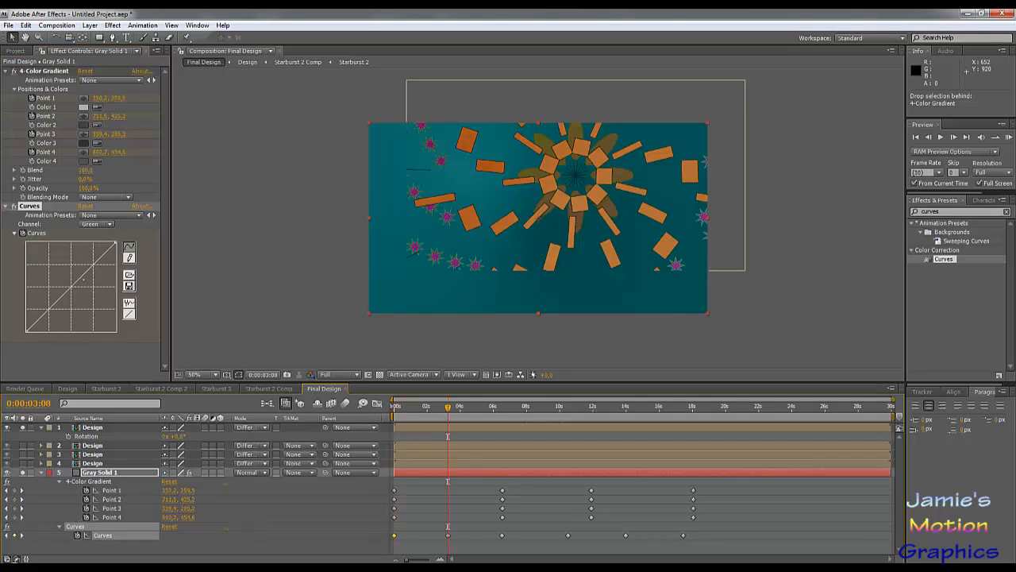
pyautogui.moveTo(82, 280); pyautogui.dragTo(87, 298)
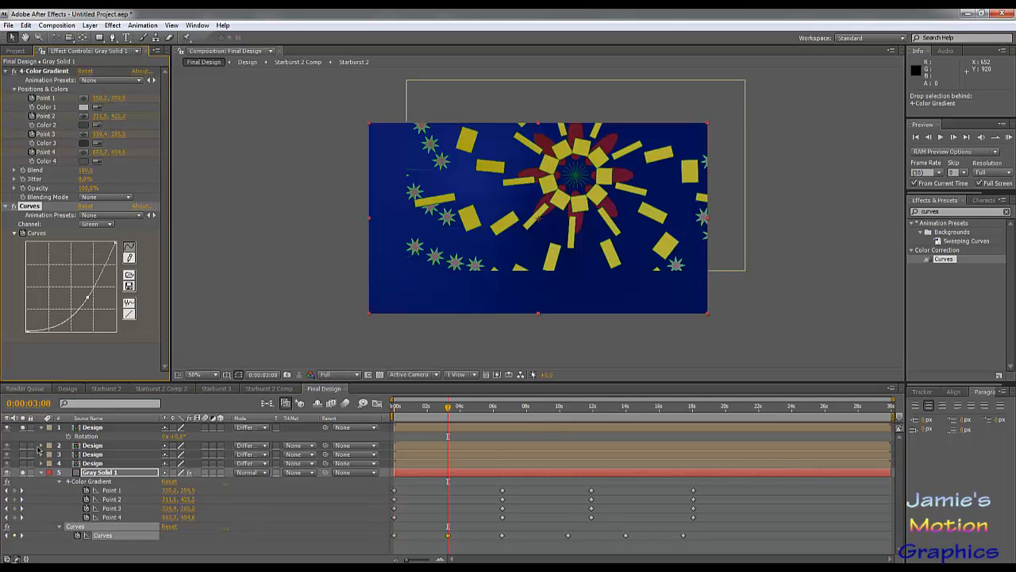
pyautogui.click(22, 537)
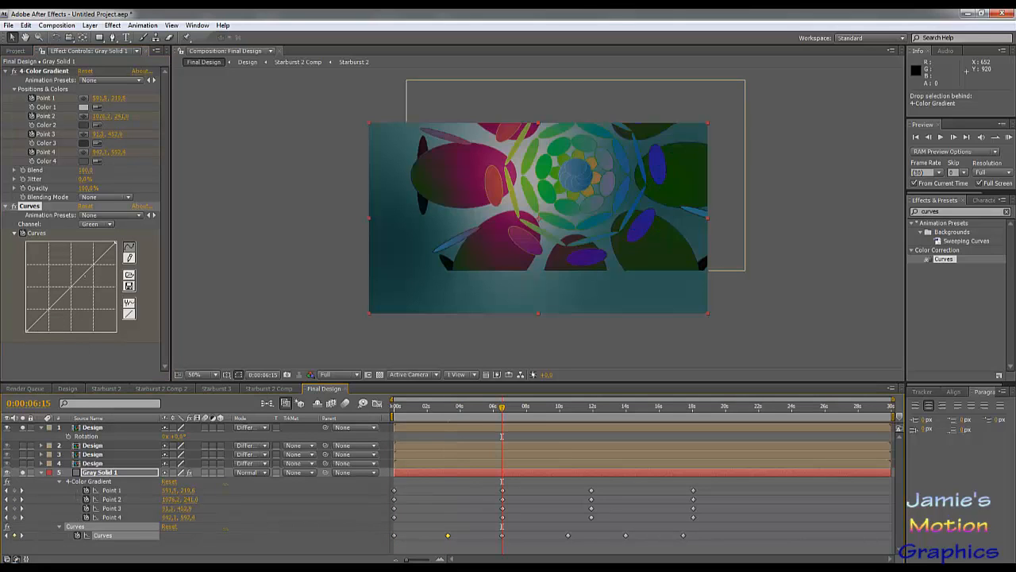
pyautogui.moveTo(85, 286); pyautogui.dragTo(57, 309)
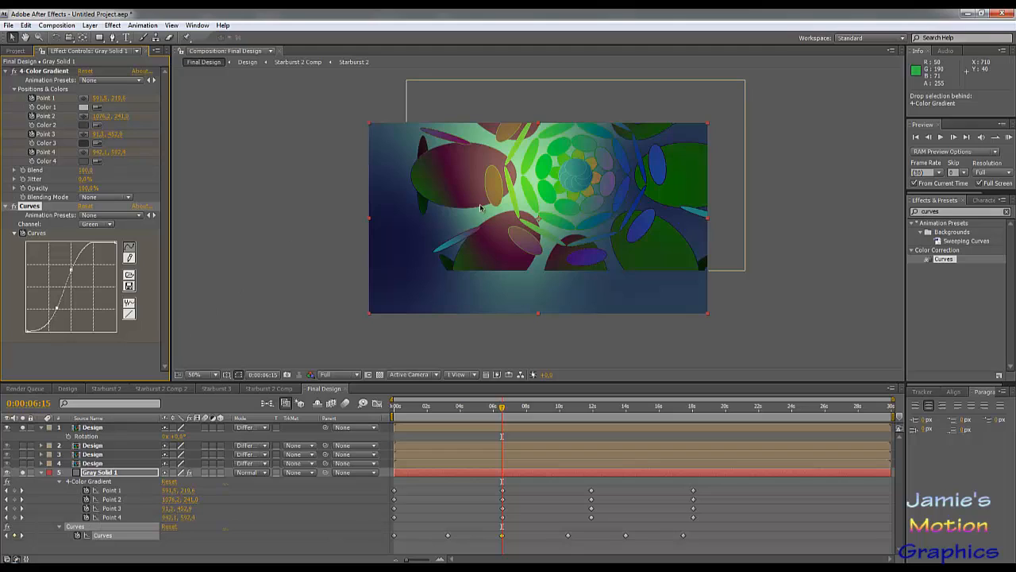
# At the 0:00:10:15 keyframe, raise the Green curve's midtones and lower its shadows into an S-curve.
pyautogui.click(21, 536)
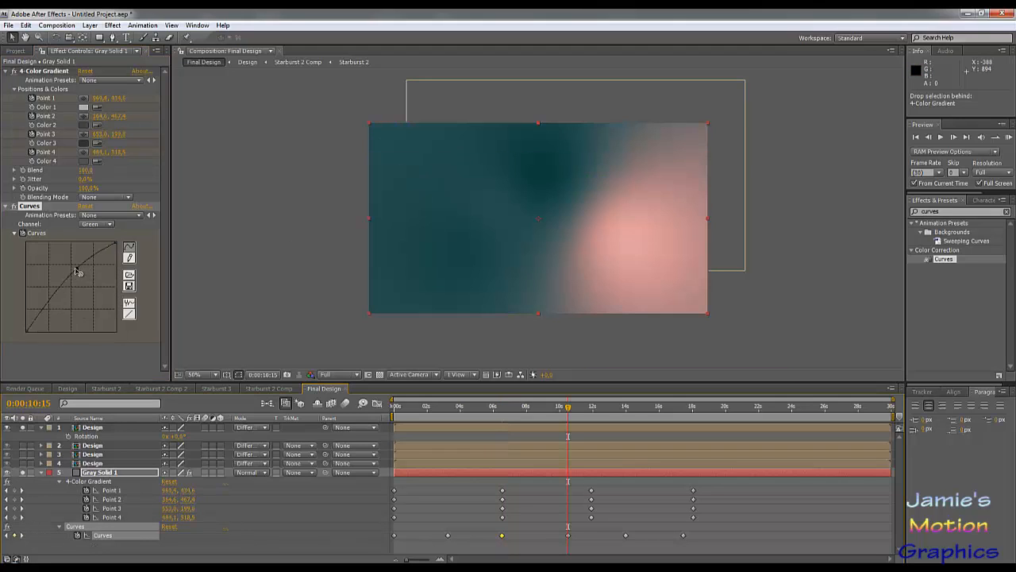
pyautogui.moveTo(77, 272); pyautogui.dragTo(71, 264)
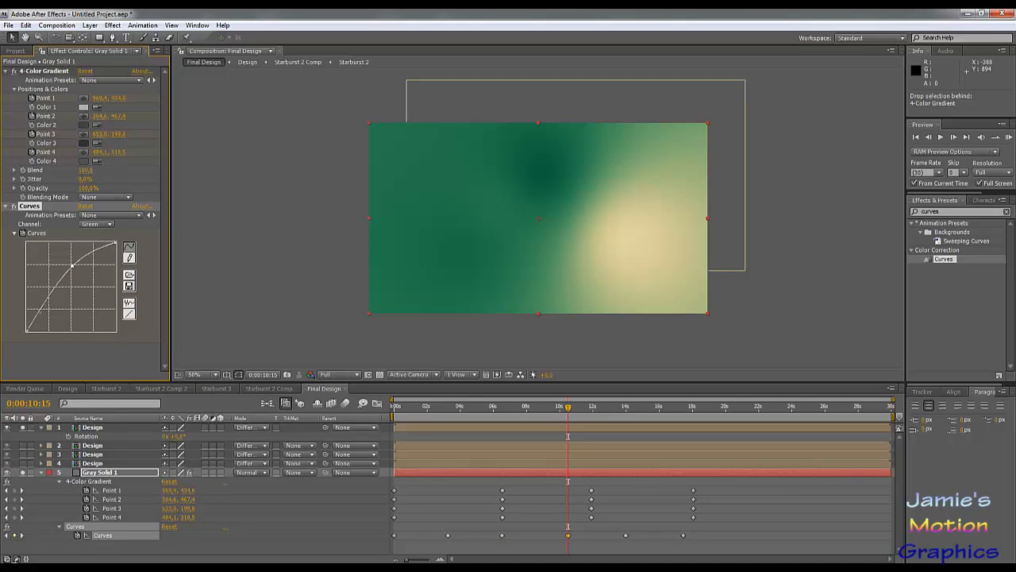
pyautogui.moveTo(49, 298); pyautogui.dragTo(49, 310)
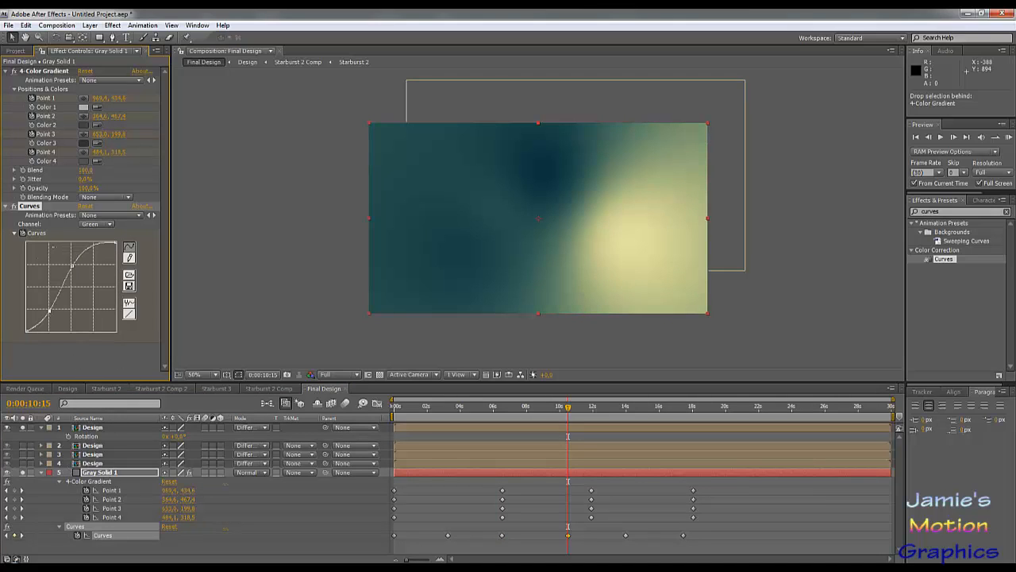
# Pull the Blue channel's curve below the diagonal at 0:00:10:15 and raise it with a single midpoint at 0:00:06:15.
pyautogui.click(96, 225)
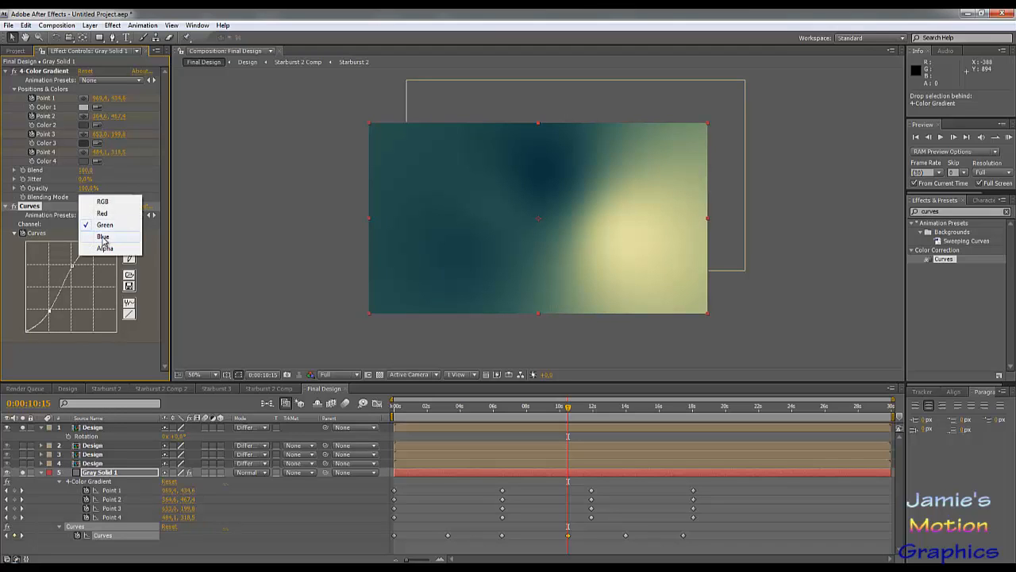
pyautogui.click(104, 238)
pyautogui.moveTo(87, 270); pyautogui.dragTo(88, 287)
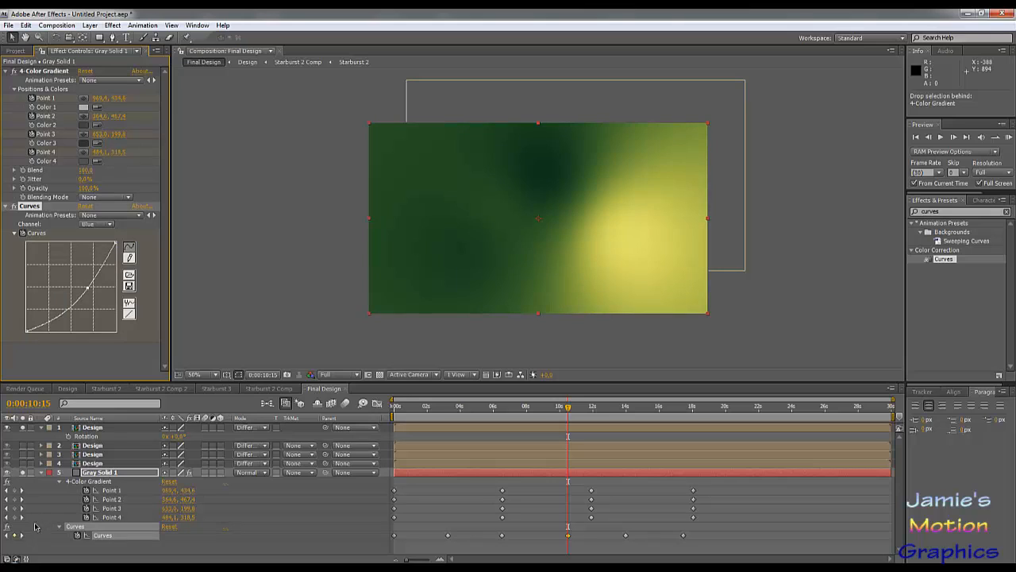
pyautogui.click(7, 536)
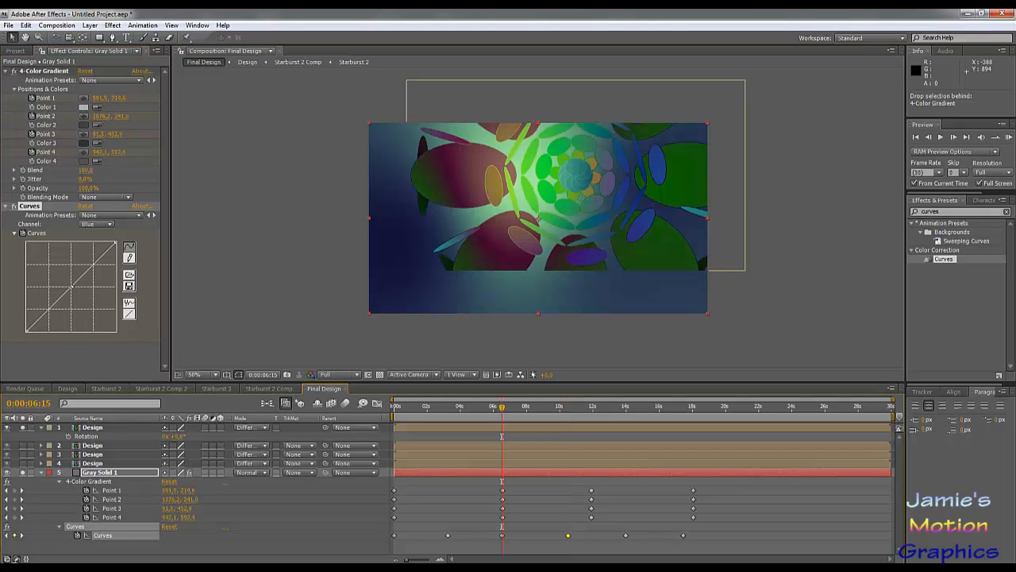
pyautogui.moveTo(71, 287); pyautogui.dragTo(52, 301)
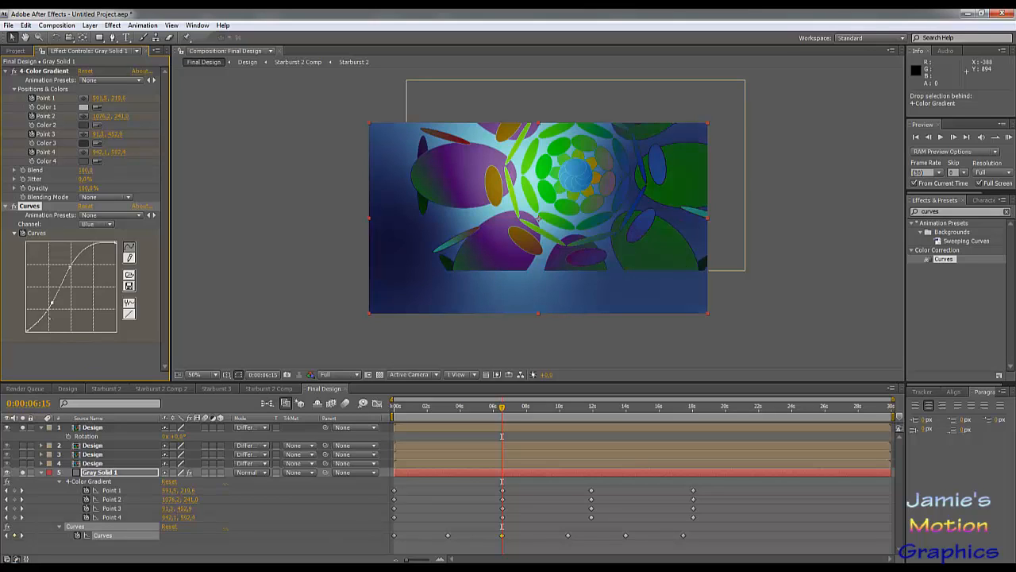
pyautogui.hotkey('ctrl', 'z')
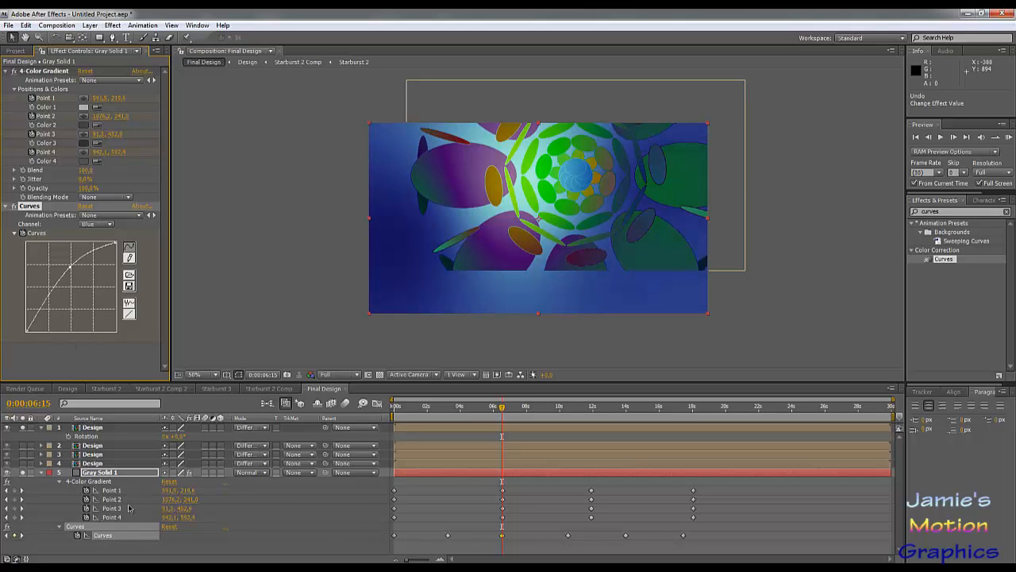
# Bend the Blue curve into a steep wave at 0:00:03:08 and shape it as a soft S-curve at 0:00:00:00.
pyautogui.click(7, 536)
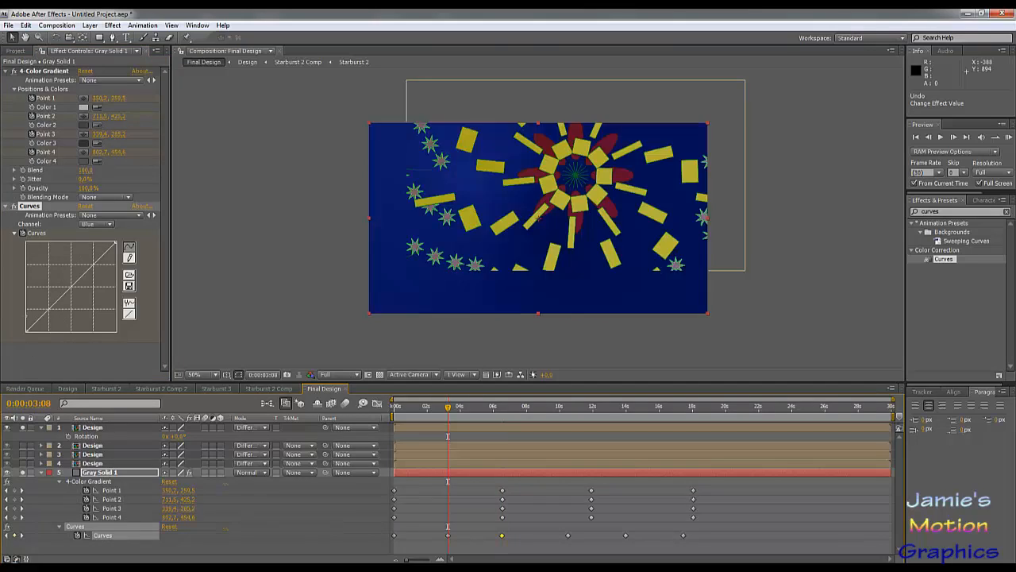
pyautogui.moveTo(82, 274); pyautogui.dragTo(93, 285)
pyautogui.moveTo(52, 324); pyautogui.dragTo(55, 290)
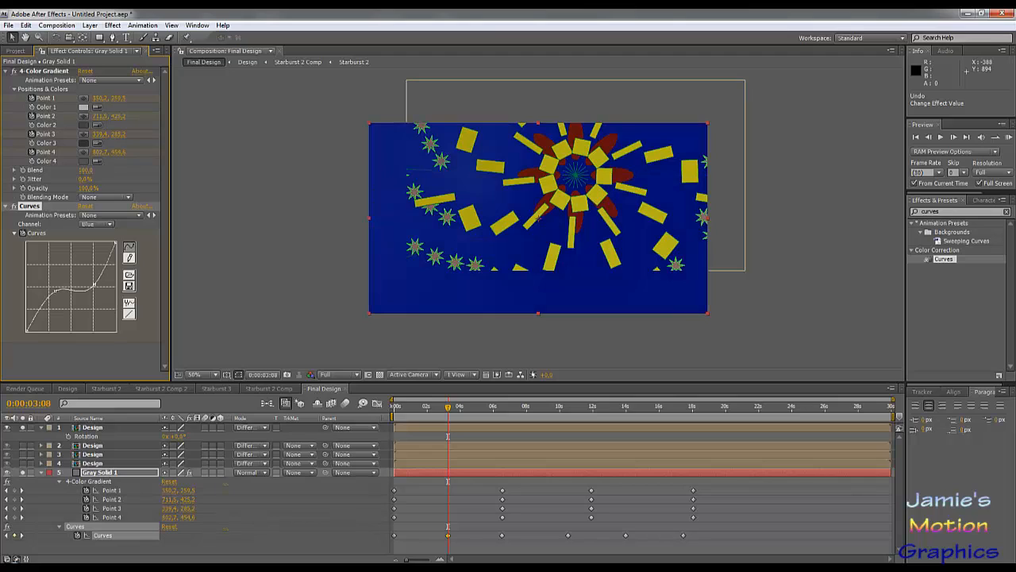
pyautogui.moveTo(94, 284); pyautogui.dragTo(56, 306)
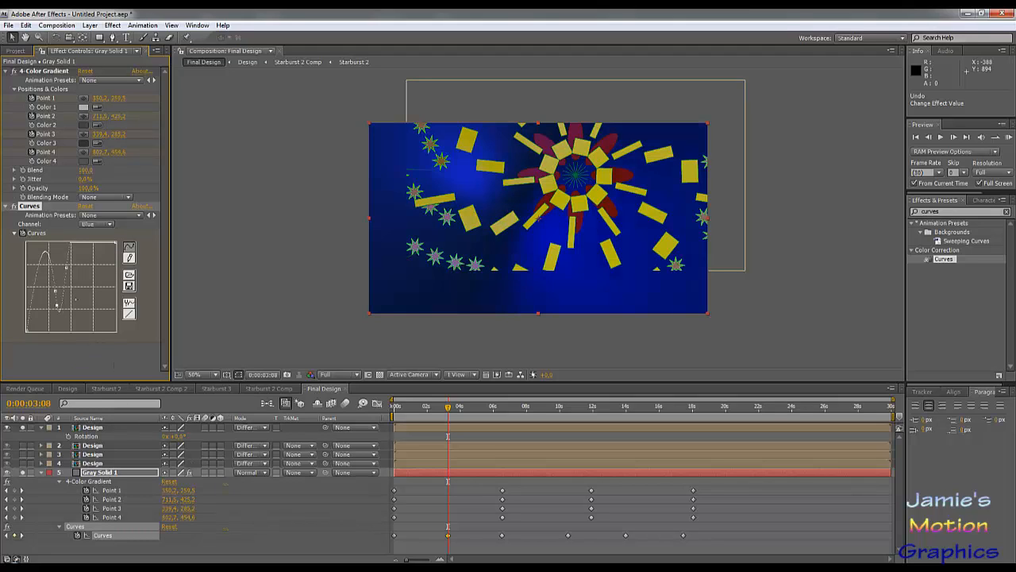
pyautogui.click(6, 535)
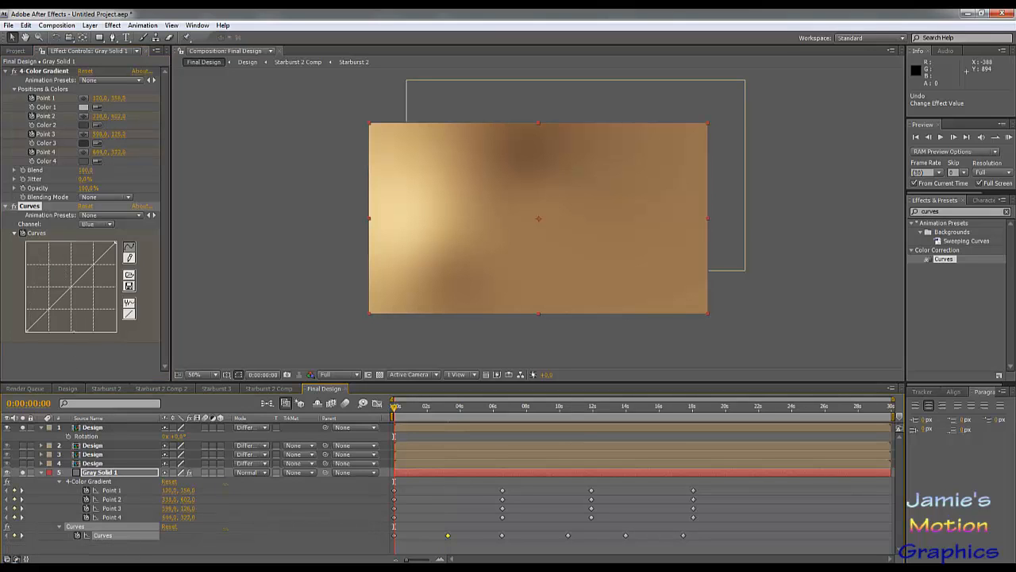
pyautogui.moveTo(85, 274); pyautogui.dragTo(56, 307)
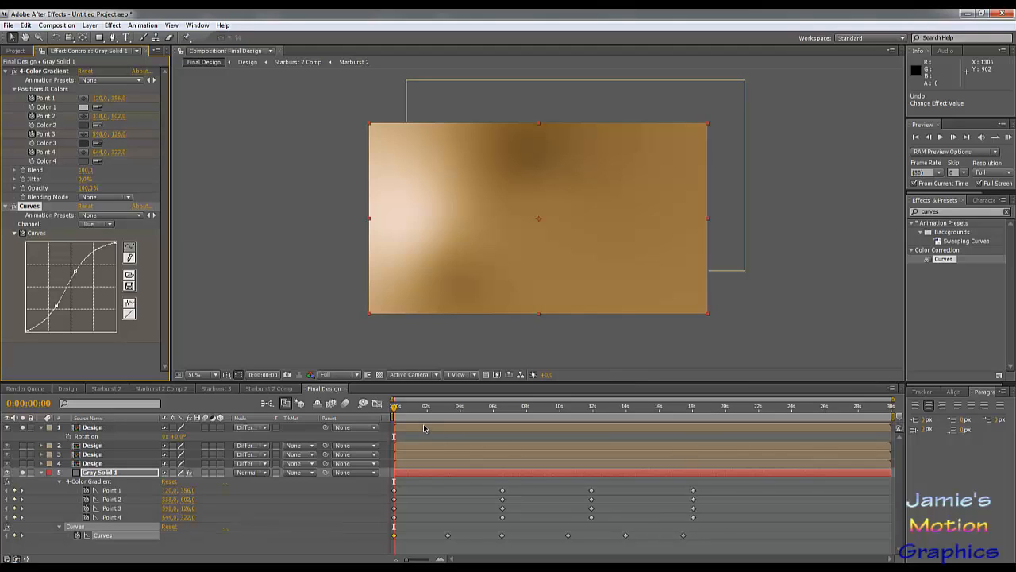
# Preview the recolored gradient up to 0:00:05:21 and turn off soloing on the top Design layer.
pyautogui.moveTo(407, 414); pyautogui.dragTo(395, 439)
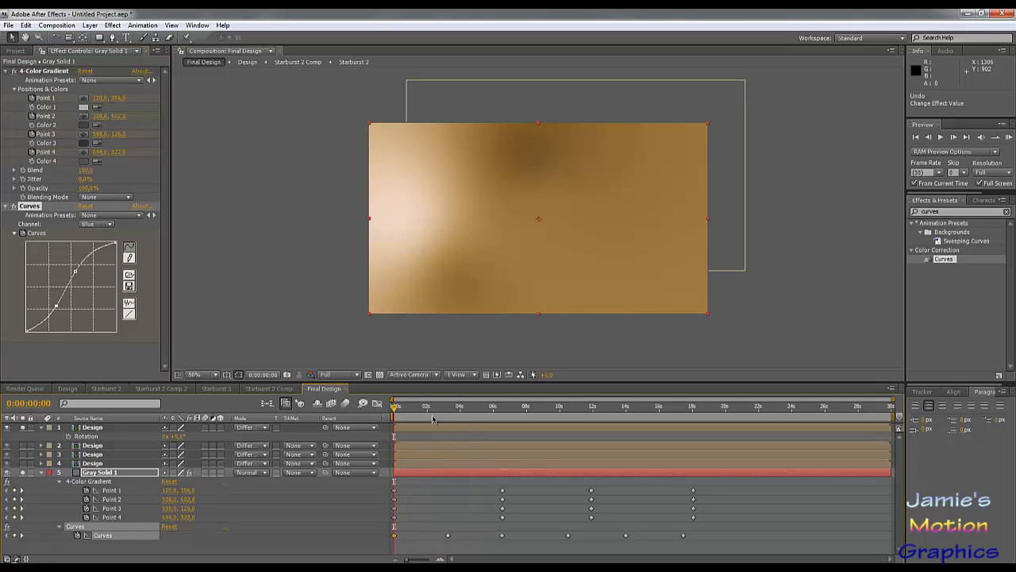
pyautogui.click(419, 412)
pyautogui.click(449, 412)
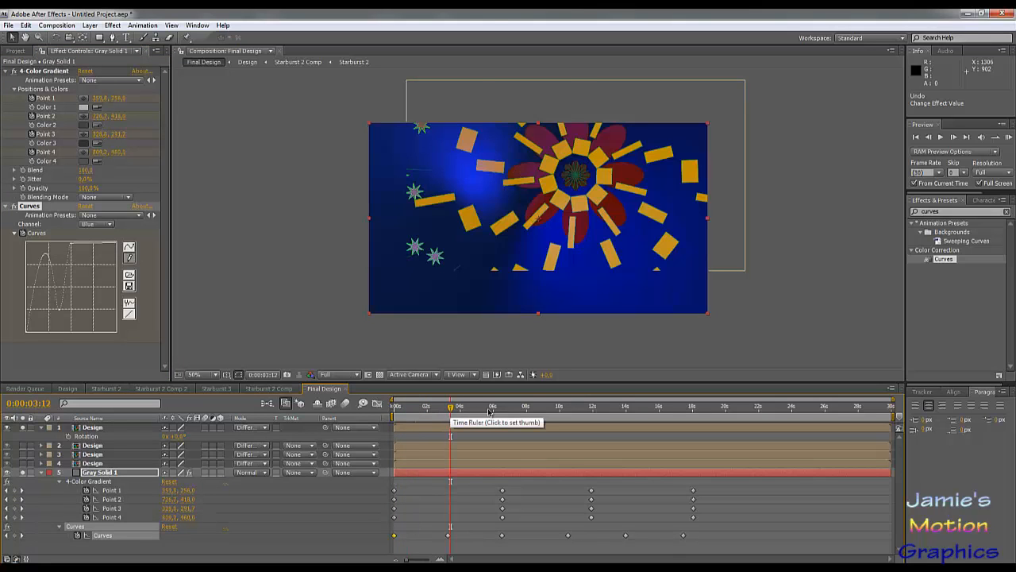
pyautogui.click(489, 411)
pyautogui.click(23, 428)
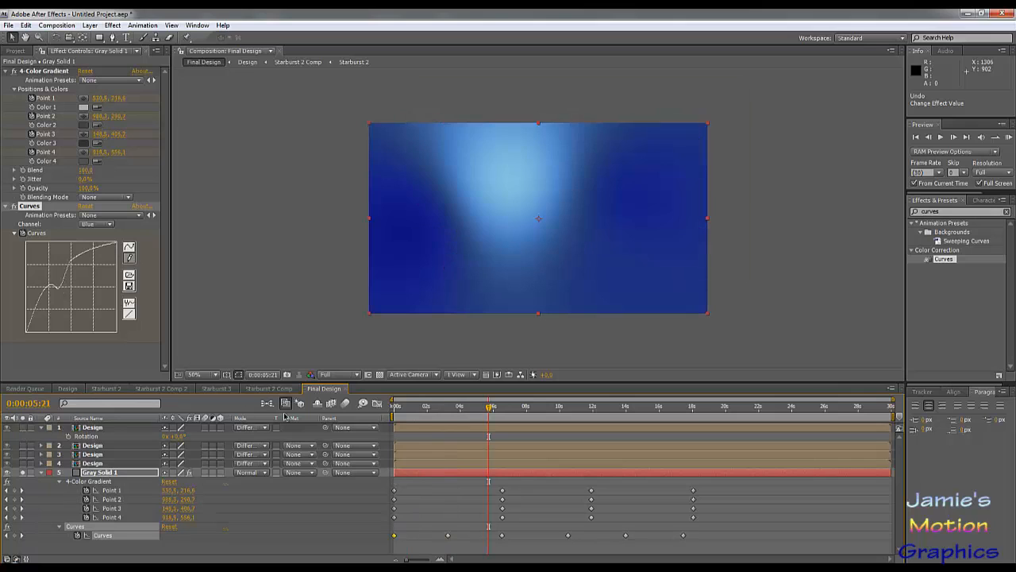
# Move the 4-Color Gradient point keyframes earlier, to about 3.5 seconds, 0:00:07:08 and about 10.5 seconds.
pyautogui.moveTo(412, 410); pyautogui.dragTo(459, 523)
pyautogui.moveTo(528, 478); pyautogui.dragTo(516, 520)
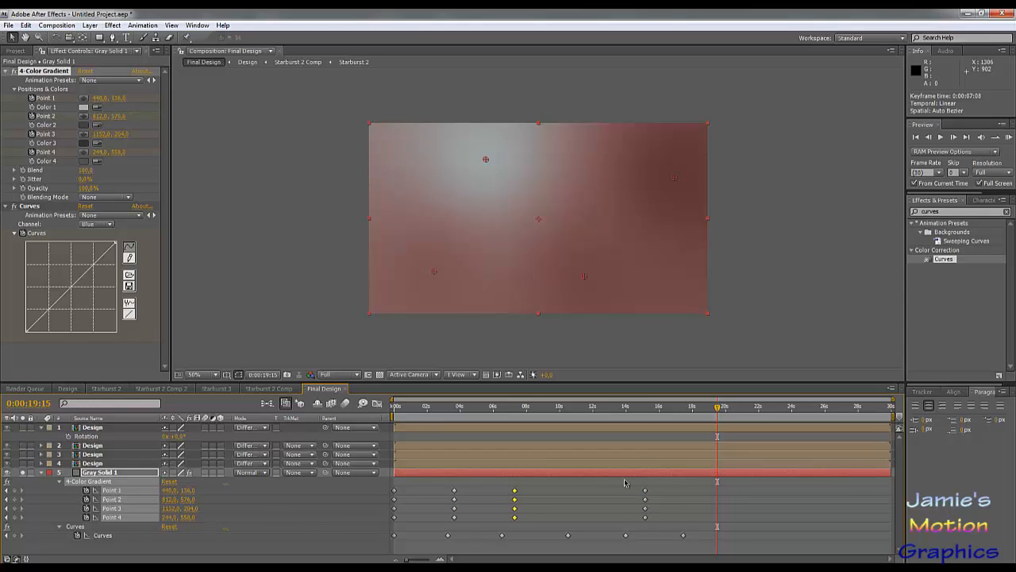
pyautogui.moveTo(626, 479); pyautogui.dragTo(570, 522)
# Shift the Curves keyframes earlier so they fall at about 2, 4, 6.5, 8.5 and 11 seconds.
pyautogui.moveTo(692, 531); pyautogui.dragTo(474, 538)
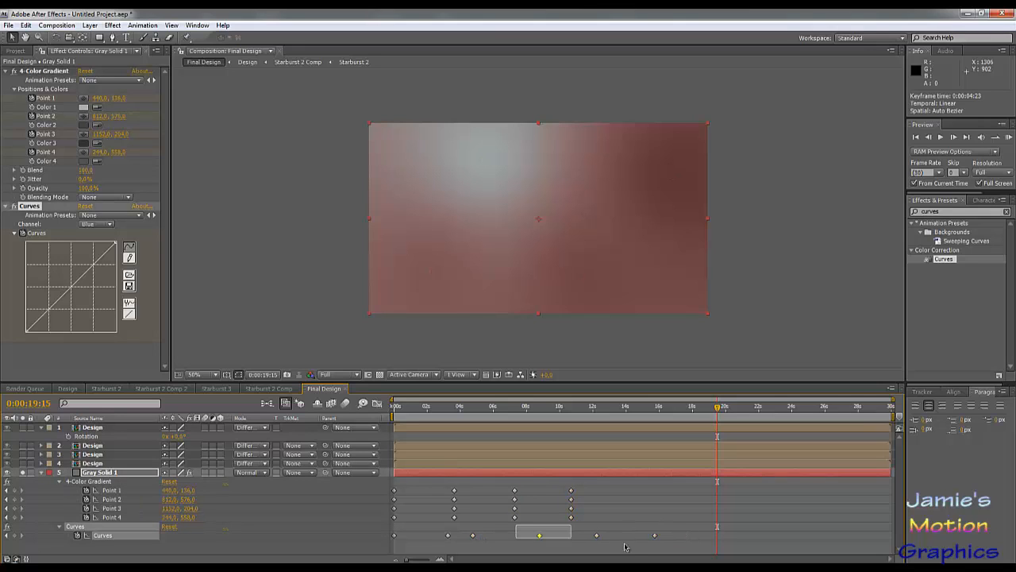
pyautogui.moveTo(656, 537); pyautogui.dragTo(577, 544)
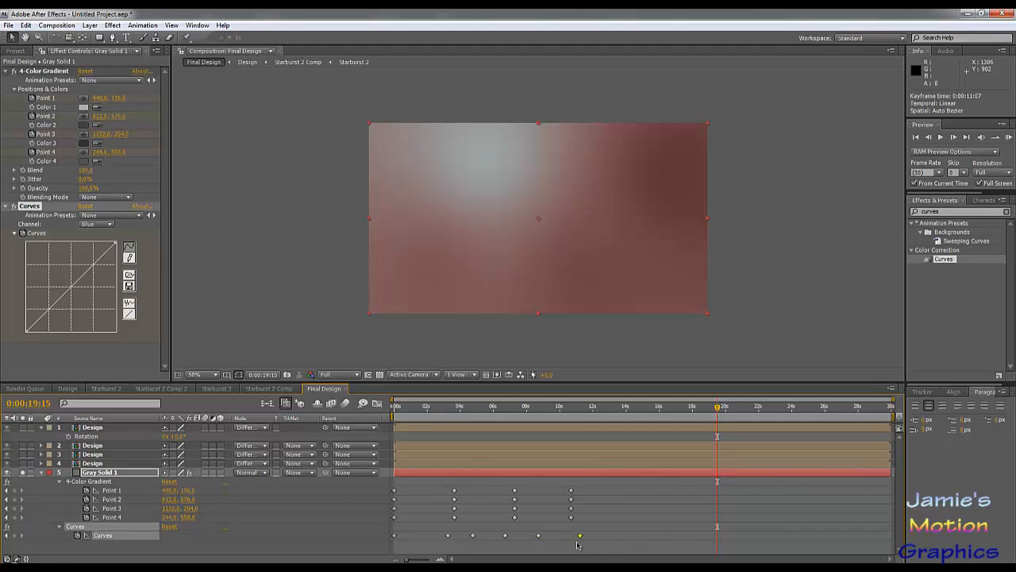
pyautogui.click(447, 536)
pyautogui.moveTo(473, 535); pyautogui.dragTo(462, 536)
# Turn off soloing on the gray solid and preview all layers blended together between 0:00:00:00 and about 0:00:10:00.
pyautogui.press('Home')
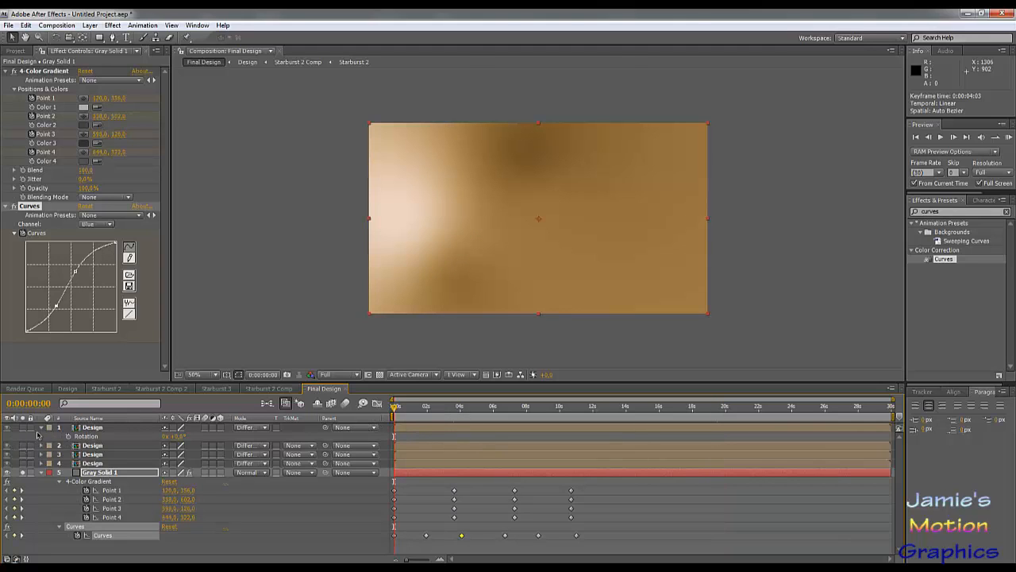
pyautogui.click(23, 475)
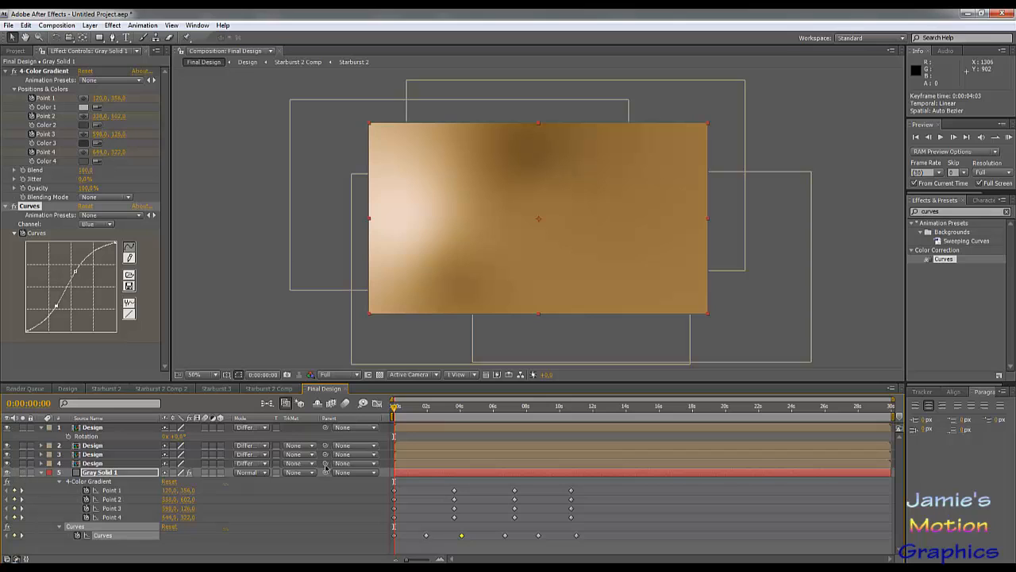
pyautogui.moveTo(396, 408); pyautogui.dragTo(452, 418)
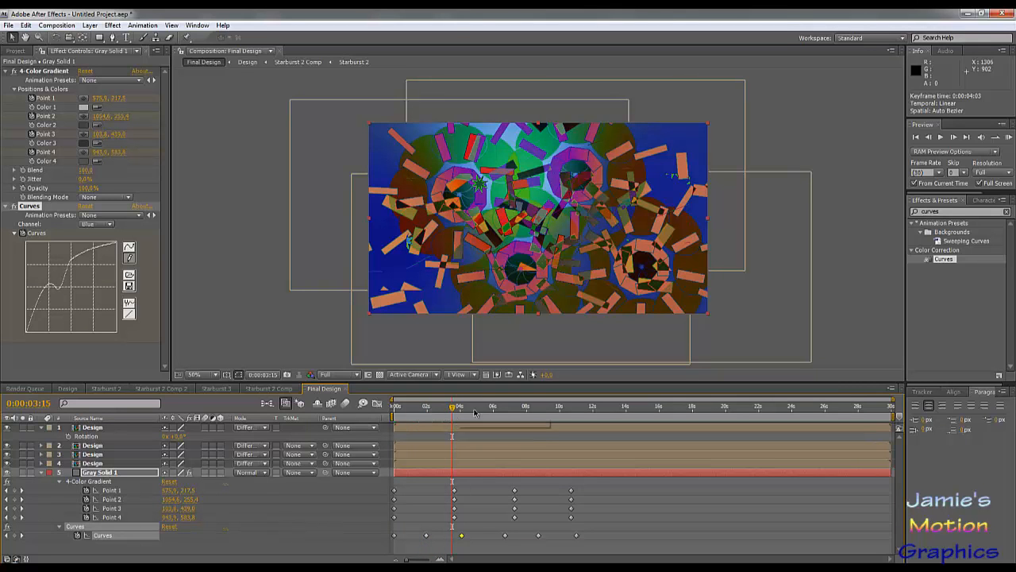
pyautogui.click(478, 413)
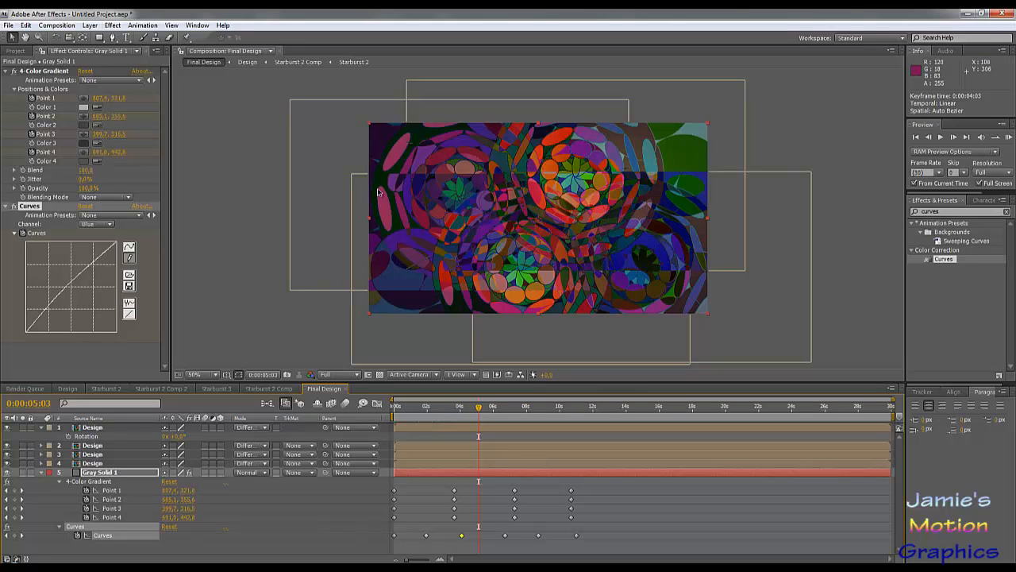
pyautogui.click(540, 410)
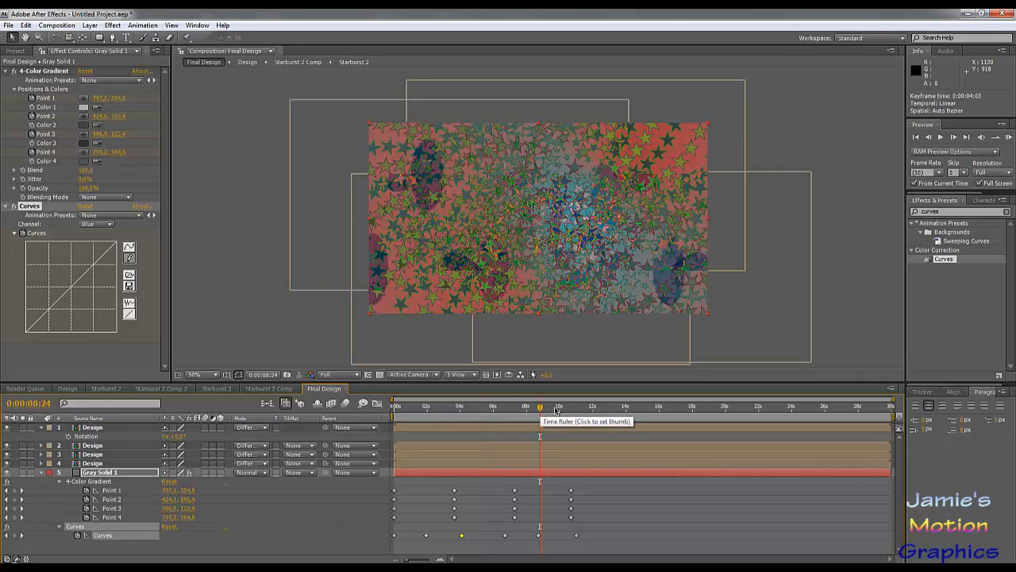
pyautogui.click(558, 409)
pyautogui.click(529, 407)
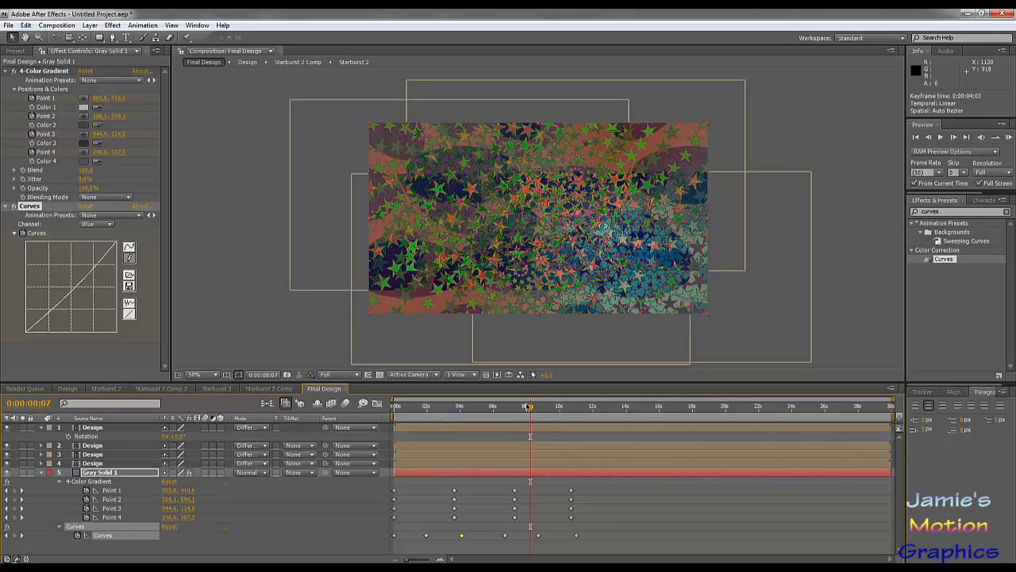
pyautogui.moveTo(528, 406); pyautogui.dragTo(502, 408)
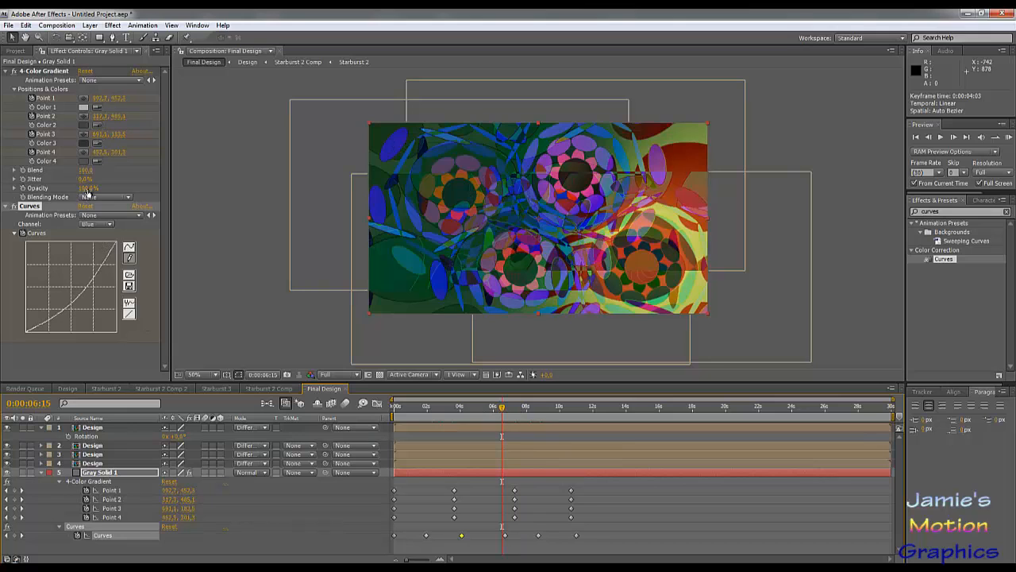
# Reduce the 4-Color Gradient's opacity to 41% and check the blended design between 0:00:00:20 and 0:00:10:07.
pyautogui.moveTo(88, 192); pyautogui.dragTo(58, 193)
pyautogui.click(539, 408)
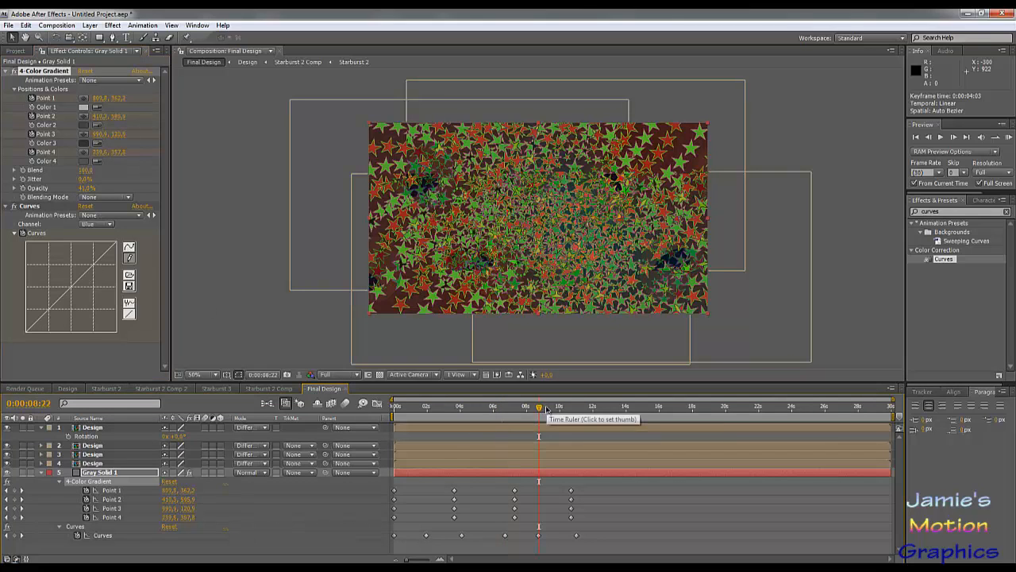
pyautogui.click(564, 409)
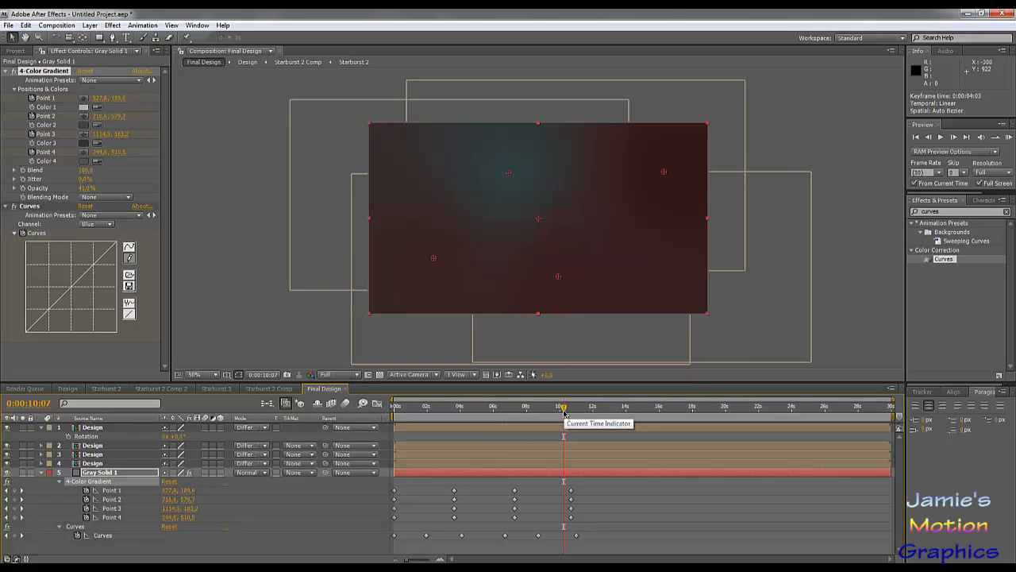
pyautogui.click(520, 409)
pyautogui.click(468, 410)
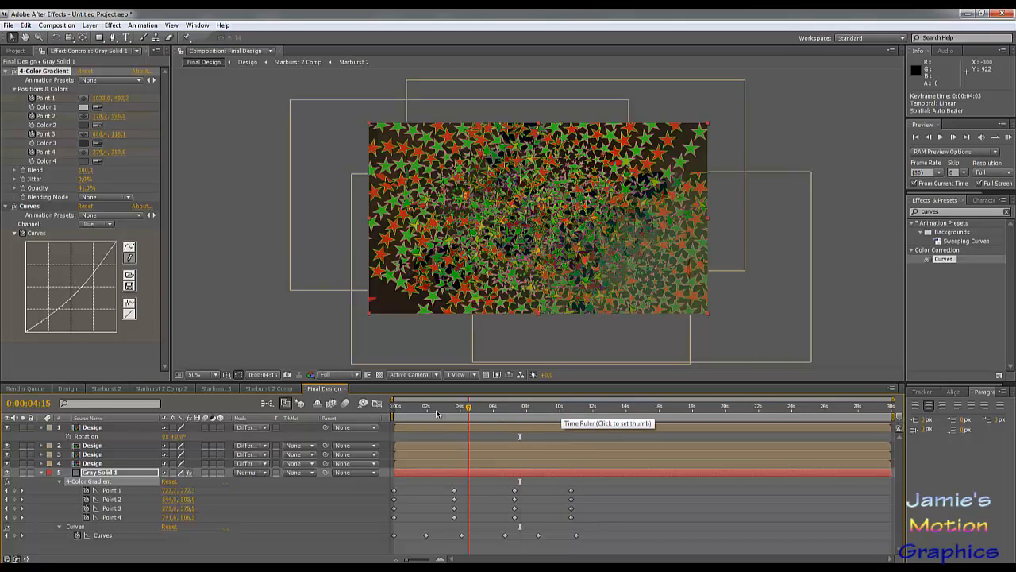
pyautogui.click(434, 412)
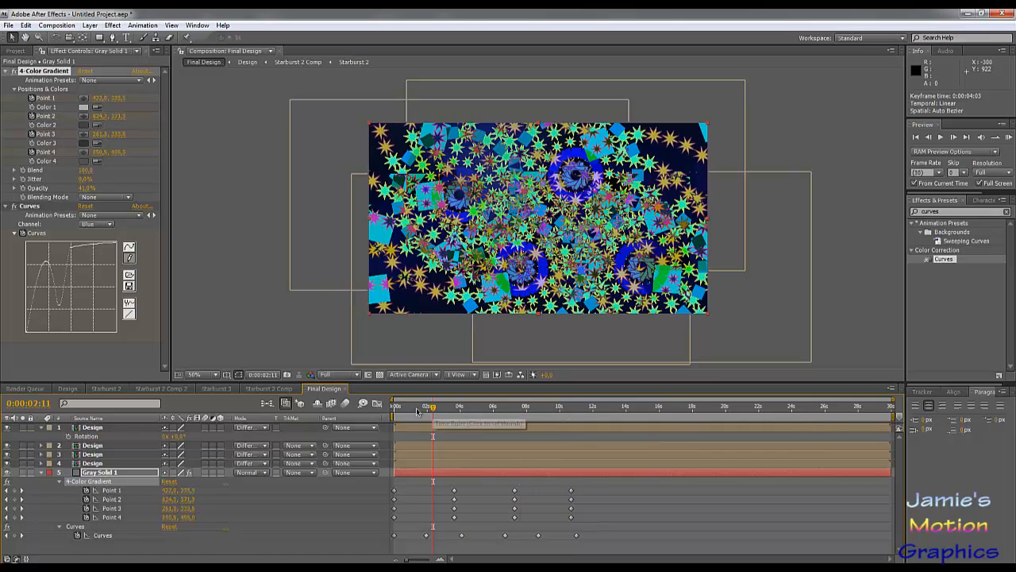
pyautogui.click(405, 409)
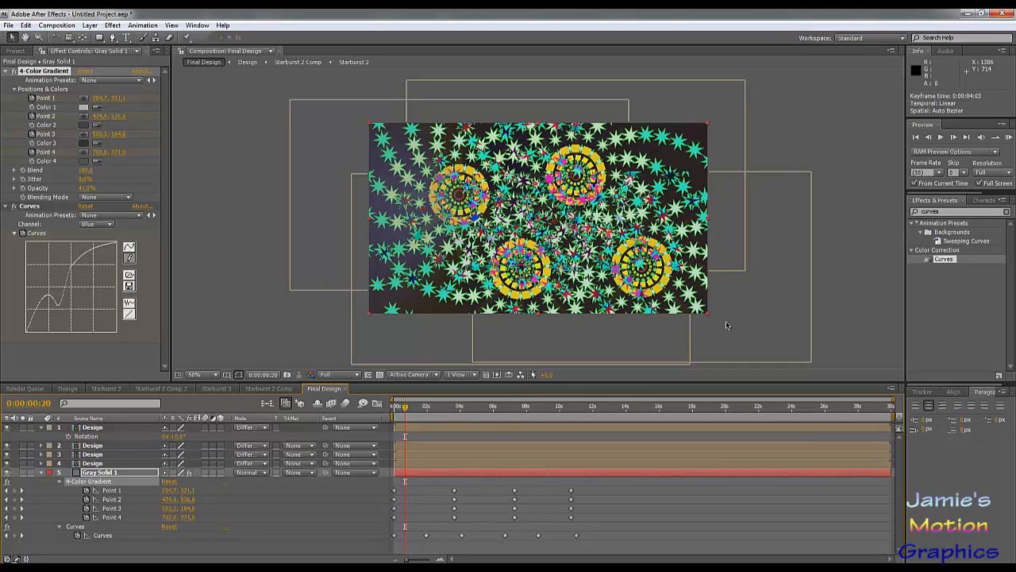
# Preview the blended kaleidoscope at several times from the start to 0:00:08:09, including 0:00:03:01 and 0:00:04:18.
pyautogui.click(444, 409)
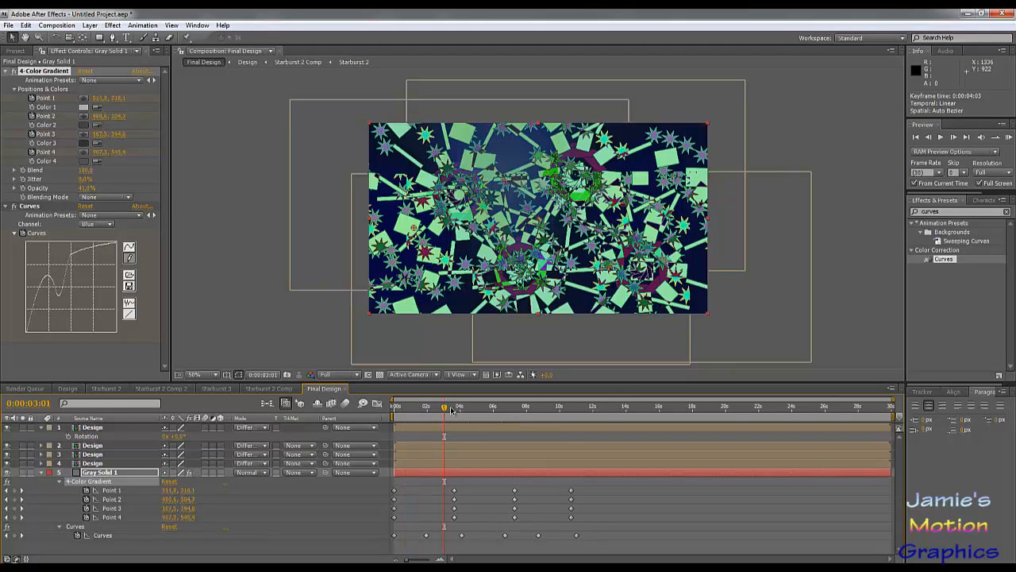
pyautogui.moveTo(413, 408); pyautogui.dragTo(394, 409)
pyautogui.click(470, 414)
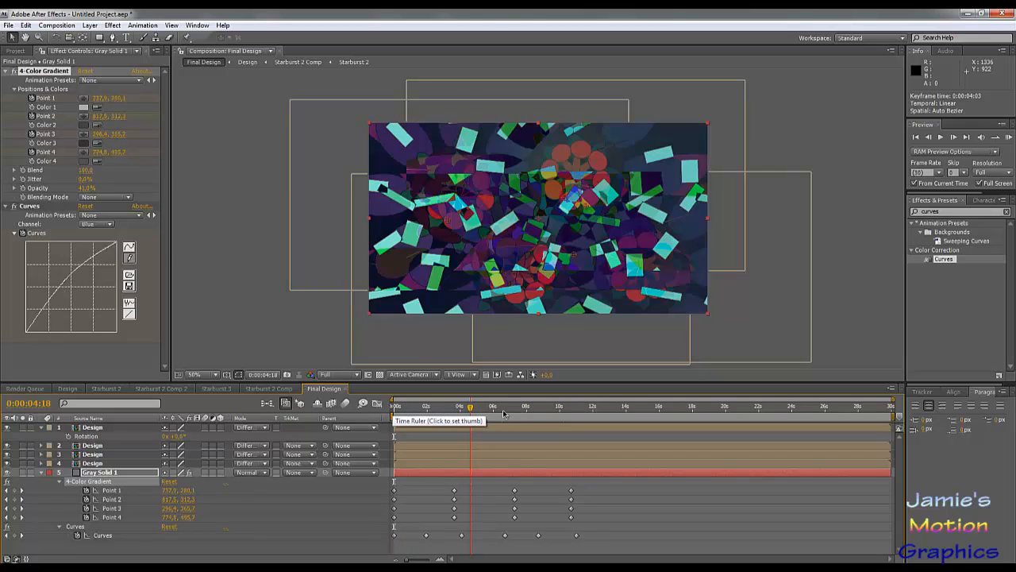
pyautogui.click(504, 414)
pyautogui.click(532, 413)
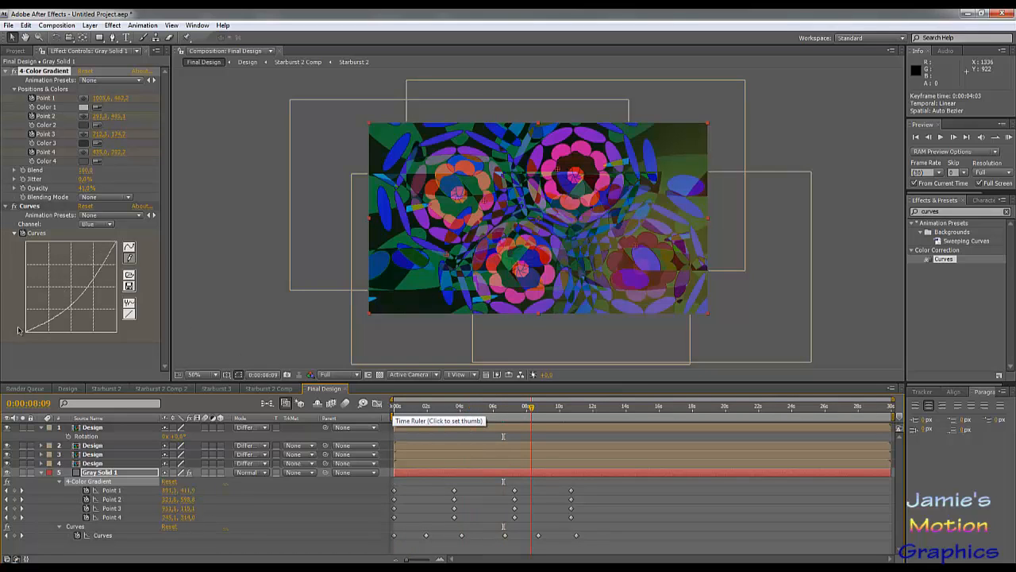
# Show the project's list of compositions and check the blended design at 0:00:05:19 and 0:00:09:10.
pyautogui.click(15, 51)
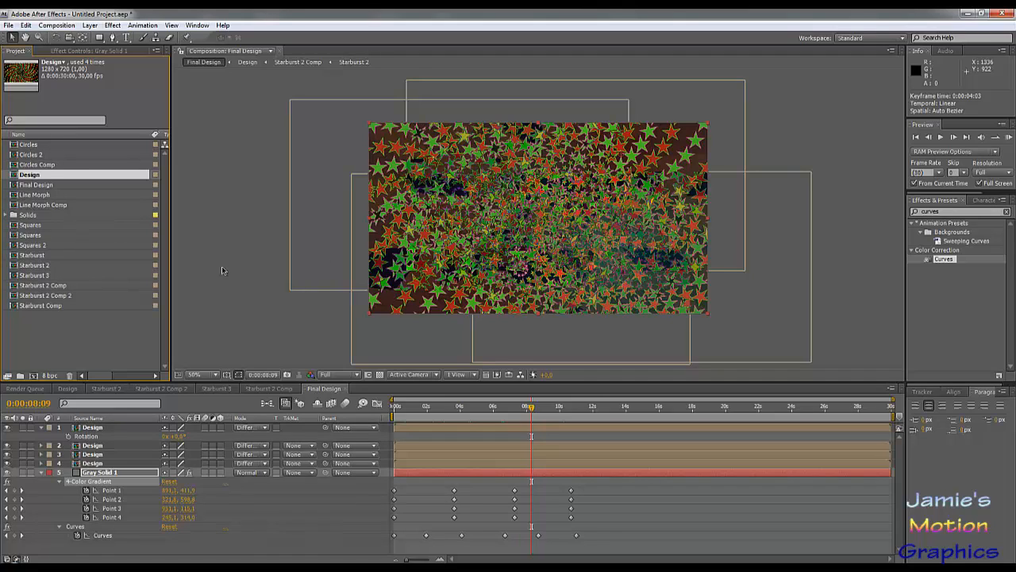
pyautogui.click(488, 407)
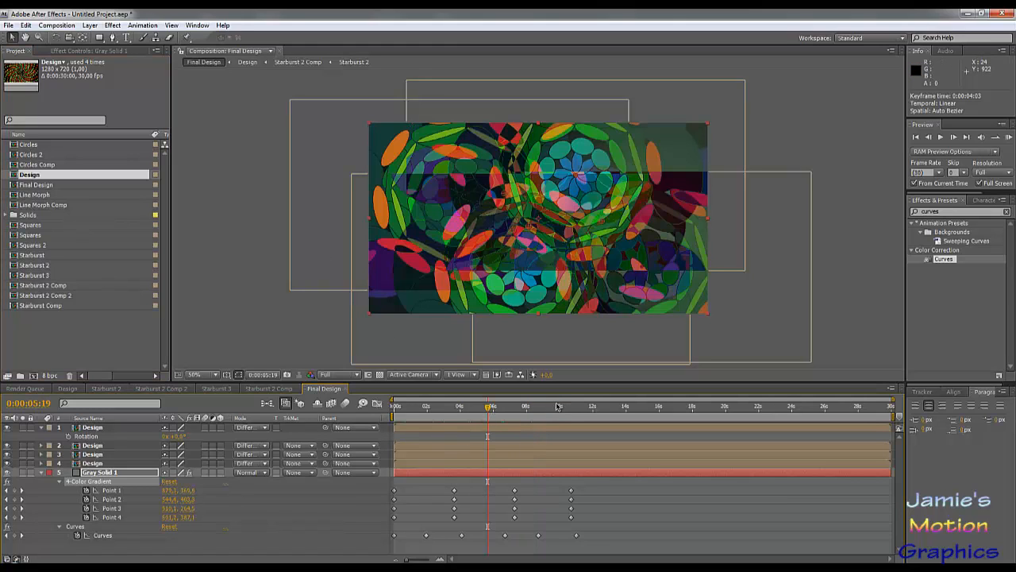
pyautogui.click(548, 407)
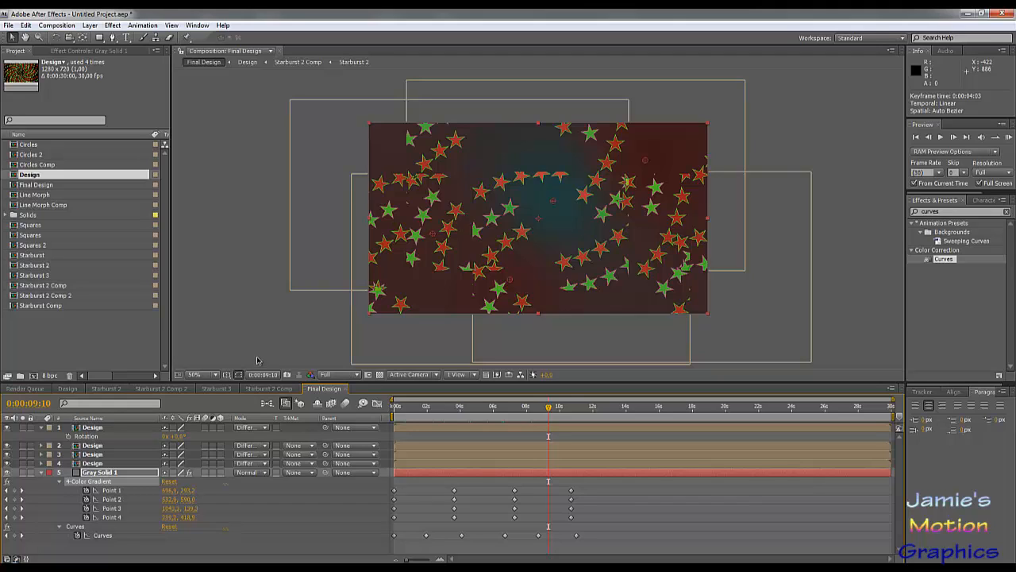
# Go to 0:00:08:27 and advance frame by frame to 0:00:09:00 to examine the movement of the star pattern.
pyautogui.click(540, 407)
pyautogui.moveTo(540, 408)
pyautogui.mouseDown()
pyautogui.moveTo(555, 414)
pyautogui.moveTo(542, 411)
pyautogui.mouseUp()
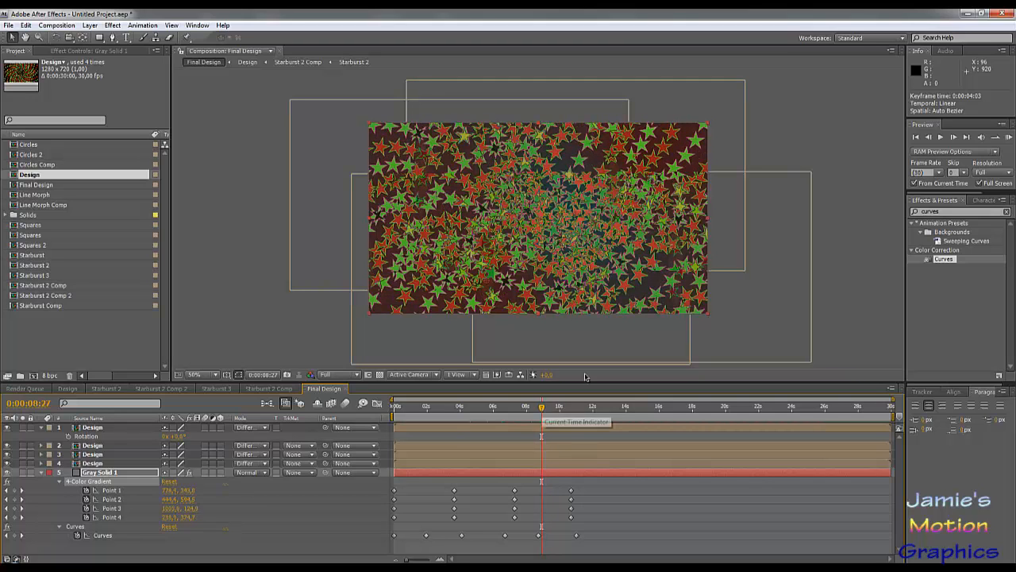
pyautogui.click(954, 137)
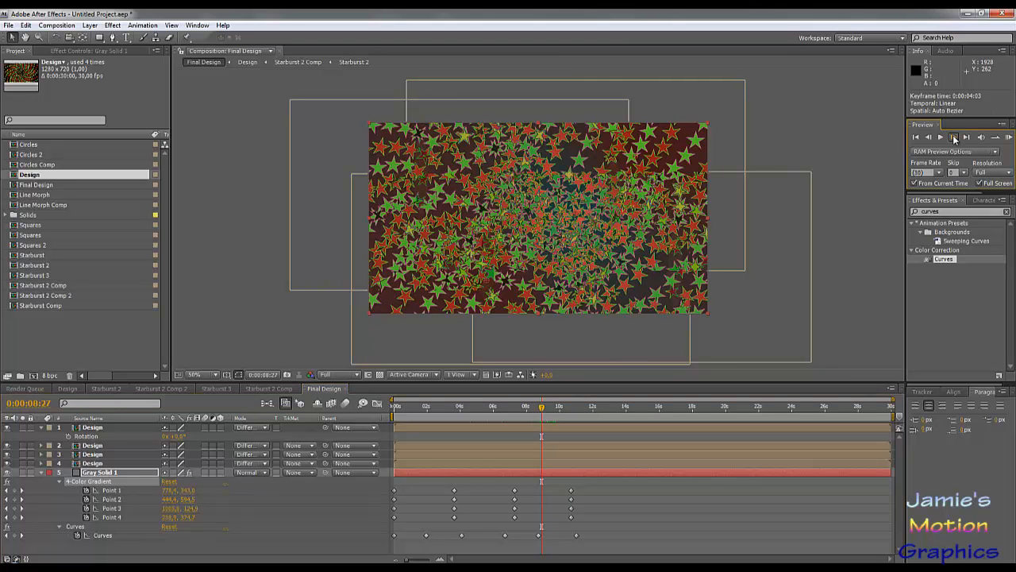
pyautogui.click(953, 138)
pyautogui.click(954, 138)
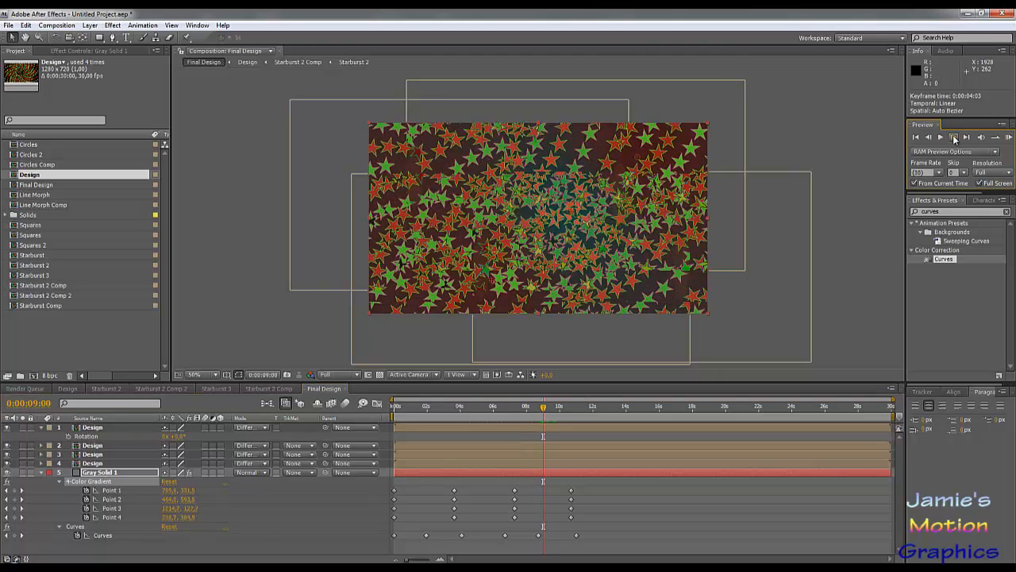